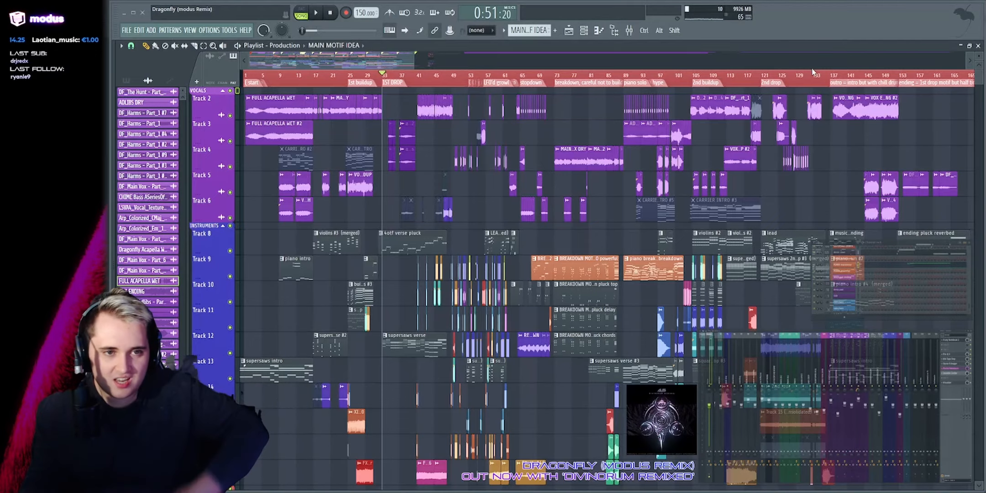
# Step: Zoom the playlist to bars 1–9 and play from the tapestop marker at the song's start
pyautogui.scroll(2, 604, 156)
pyautogui.hscroll(-5, 605, 155)
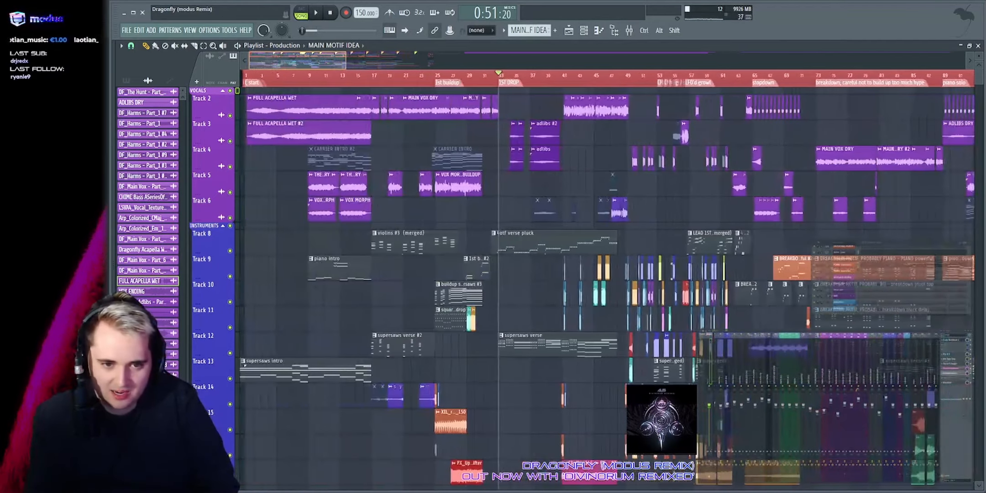
pyautogui.scroll(-2, 605, 155)
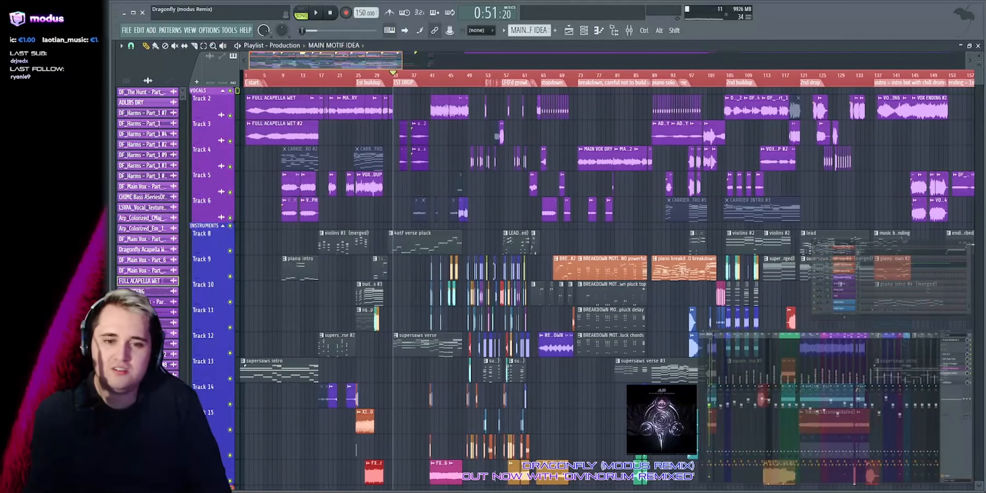
pyautogui.scroll(1, 605, 155)
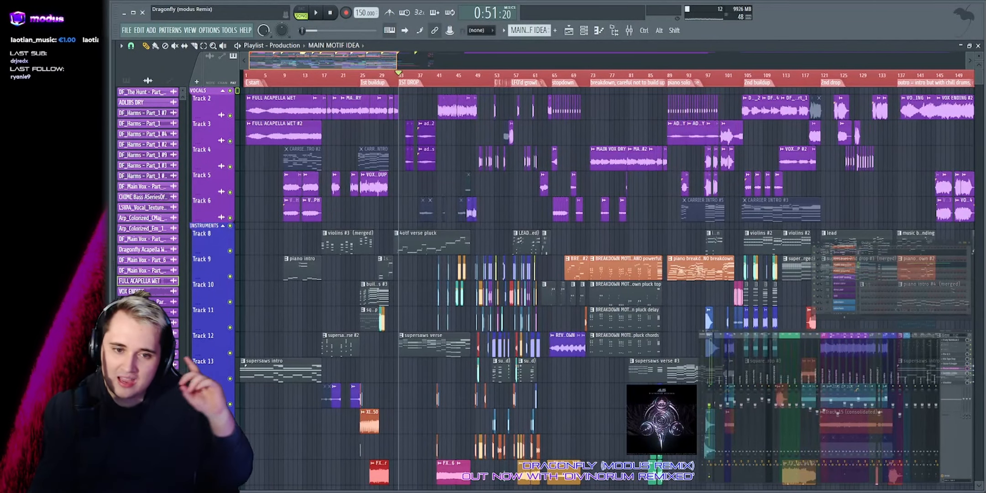
pyautogui.scroll(-1, 605, 156)
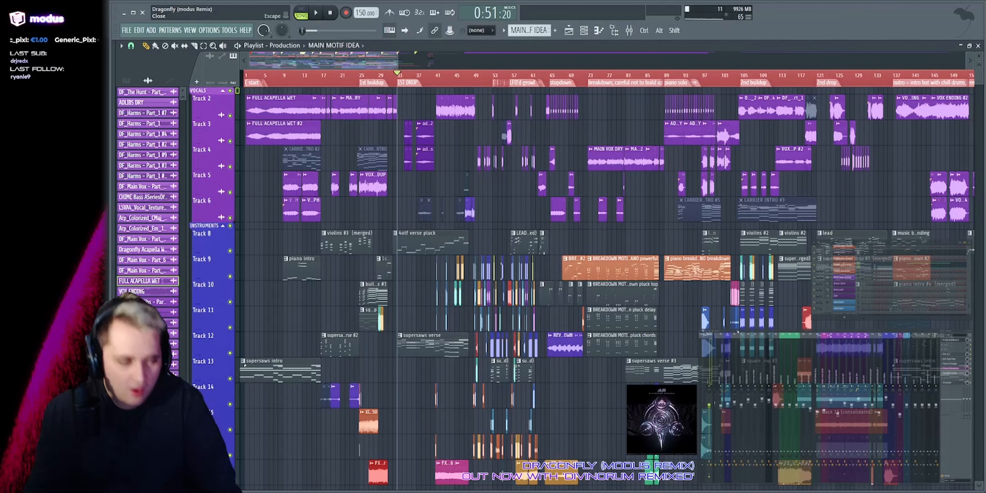
pyautogui.moveTo(398, 60); pyautogui.dragTo(259, 59)
pyautogui.click(310, 82)
pyautogui.press('space')
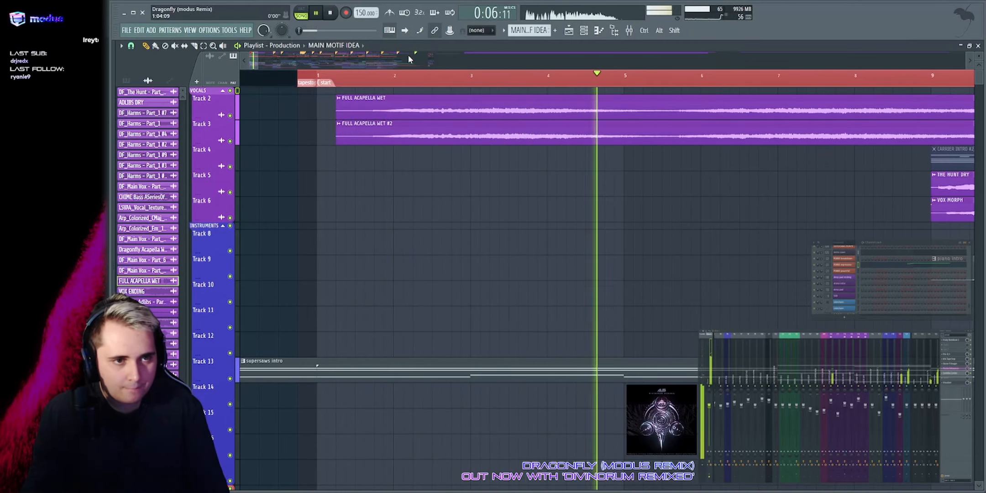
# Step: Stop playback and solo Track 13 holding the supersaws intro
pyautogui.scroll(-2, 408, 55)
pyautogui.scroll(-4, 408, 54)
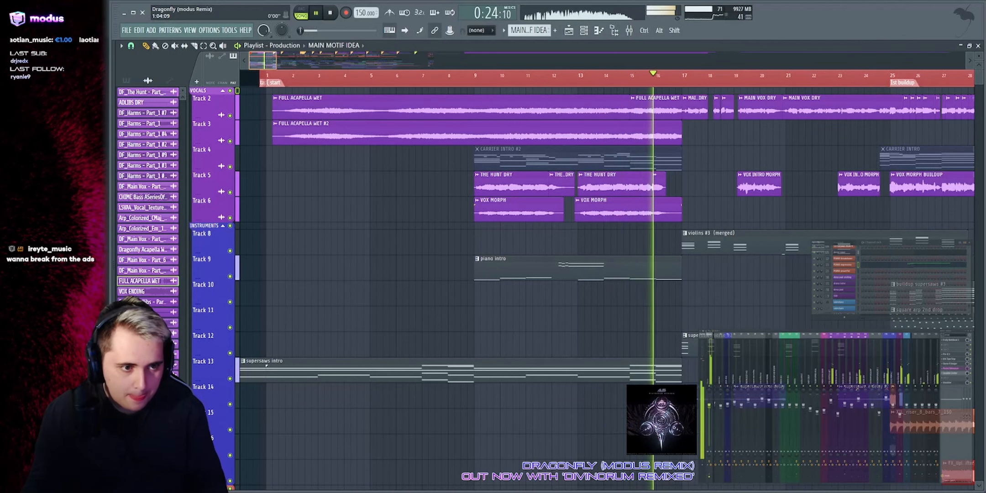
pyautogui.scroll(1, 408, 55)
pyautogui.press('space')
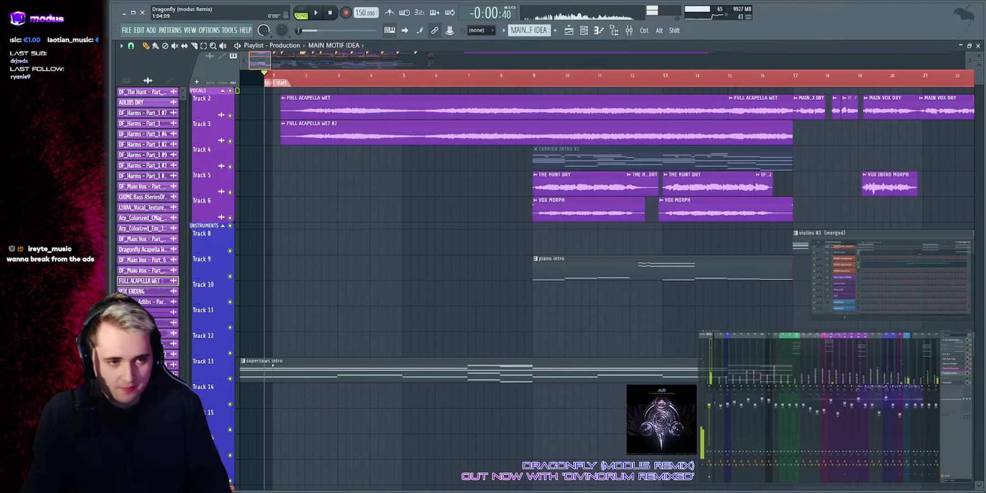
pyautogui.scroll(3, 408, 55)
pyautogui.scroll(-3, 389, 185)
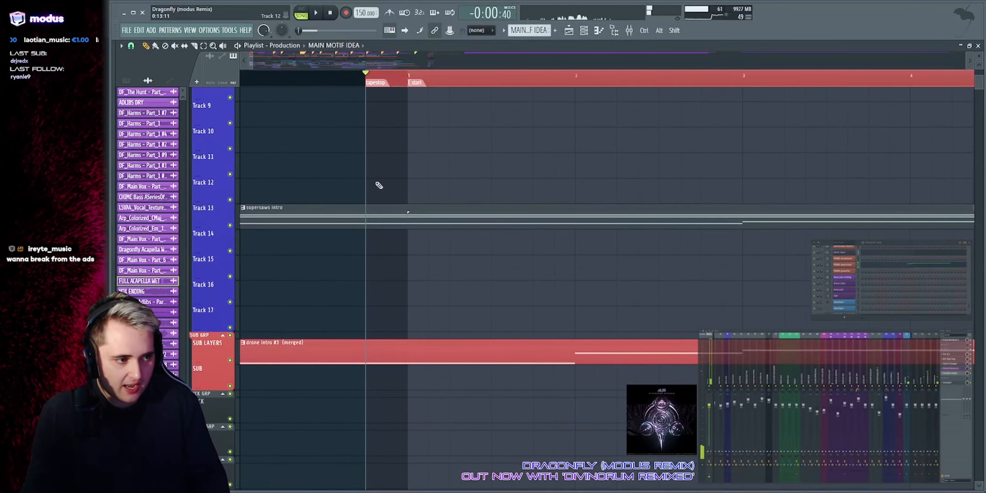
pyautogui.rightClick(230, 225)
# Step: Reset the song position to bar 1 and play the soloed supersaws intro clip
pyautogui.click(255, 77)
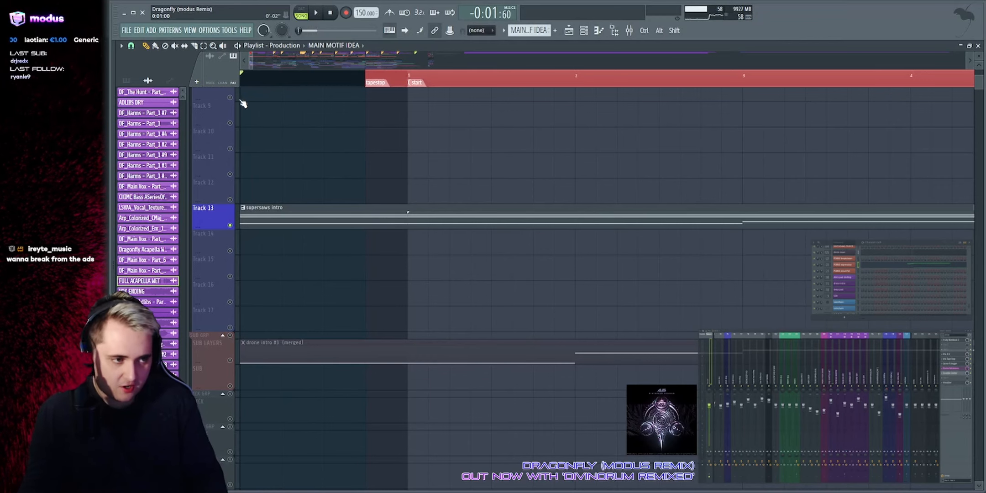
pyautogui.moveTo(241, 102); pyautogui.dragTo(367, 129)
pyautogui.click(446, 221)
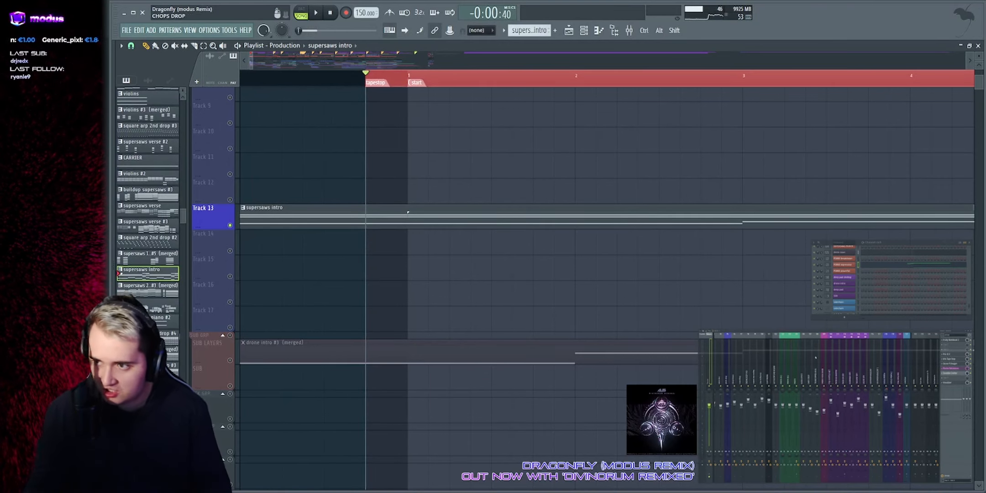
pyautogui.press('space')
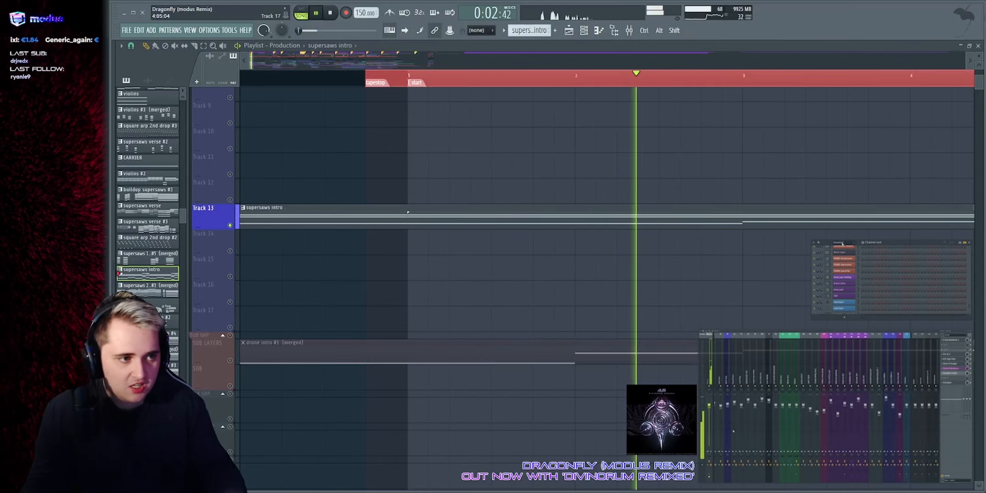
pyautogui.scroll(-10, 427, 192)
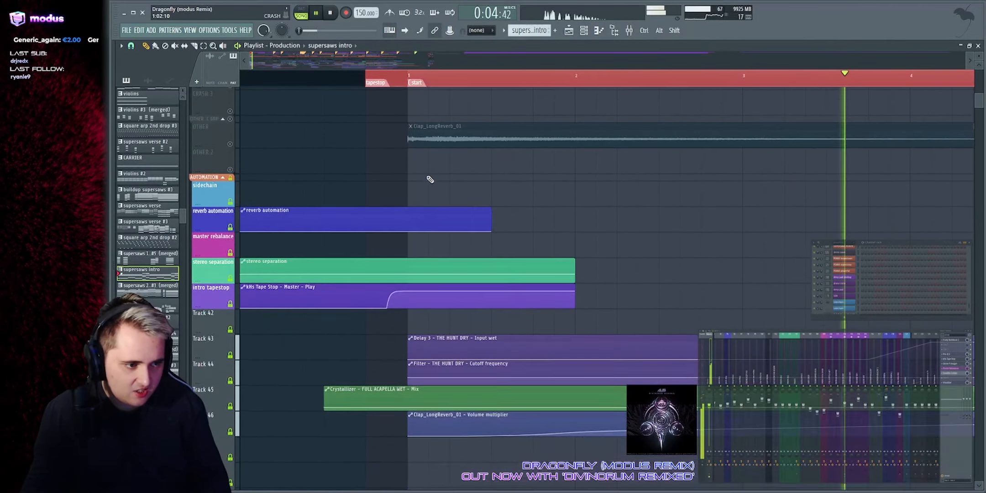
# Step: Select the intro tapestop clip and replay the intro from the start marker
pyautogui.scroll(-2, 430, 180)
pyautogui.press('space')
pyautogui.moveTo(366, 251); pyautogui.dragTo(455, 251)
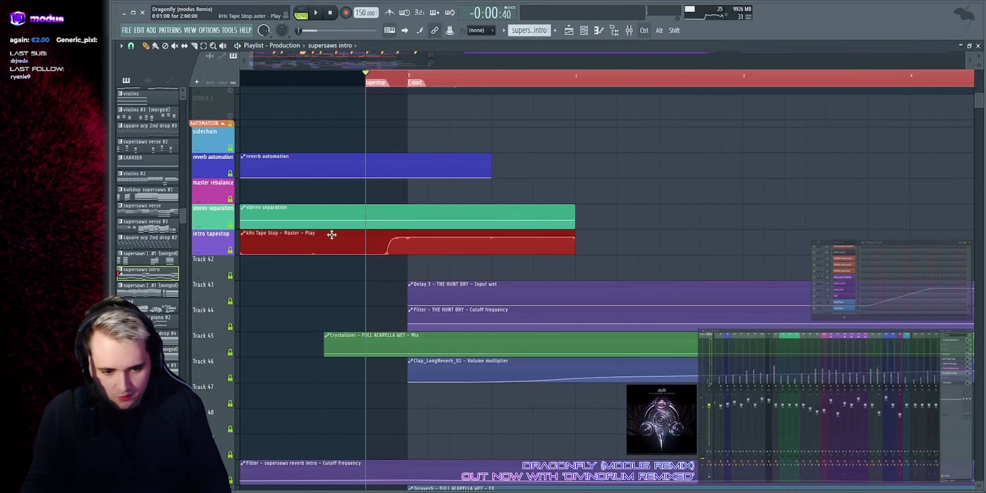
pyautogui.press('space')
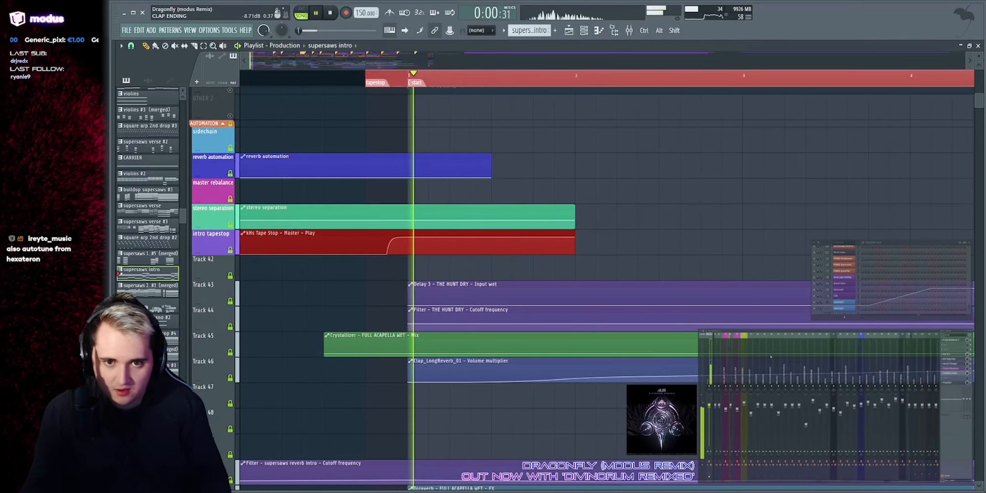
pyautogui.press('space')
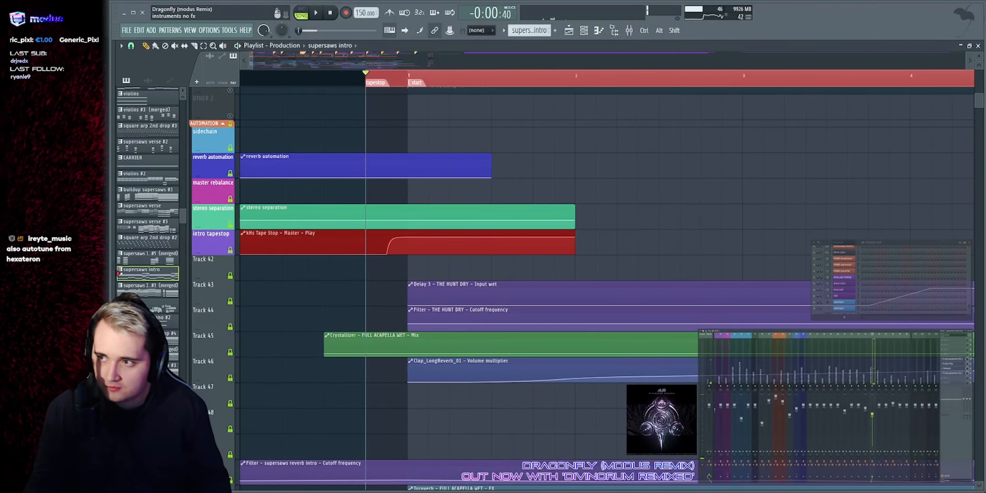
pyautogui.press('space')
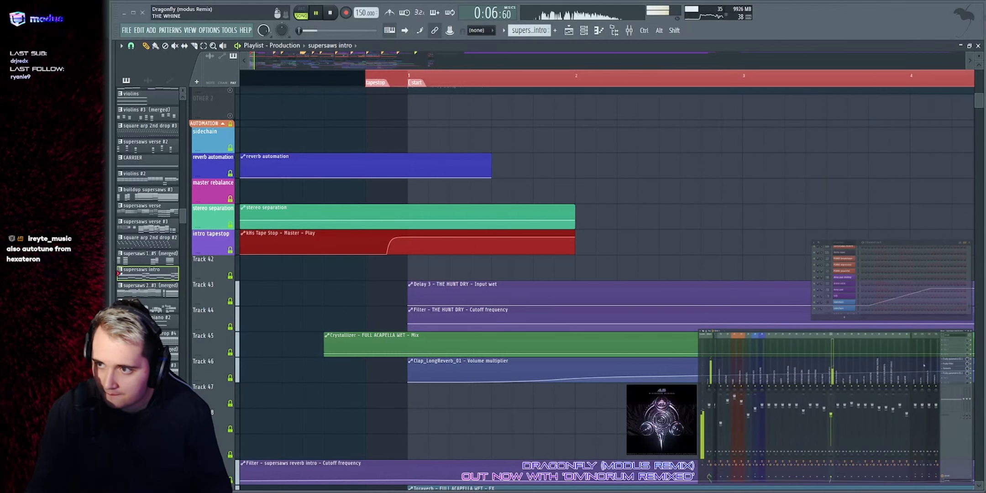
# Step: Inspect the reverb channel's two Parametric EQ 2s, Fruity Filter and Toraverb, then close them
pyautogui.click(951, 360)
pyautogui.click(949, 364)
pyautogui.click(948, 368)
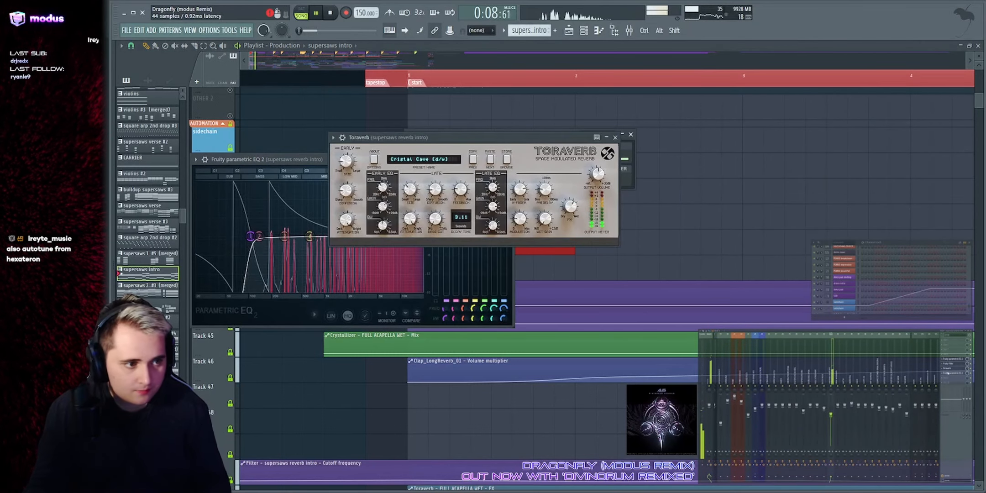
pyautogui.click(948, 373)
pyautogui.click(916, 129)
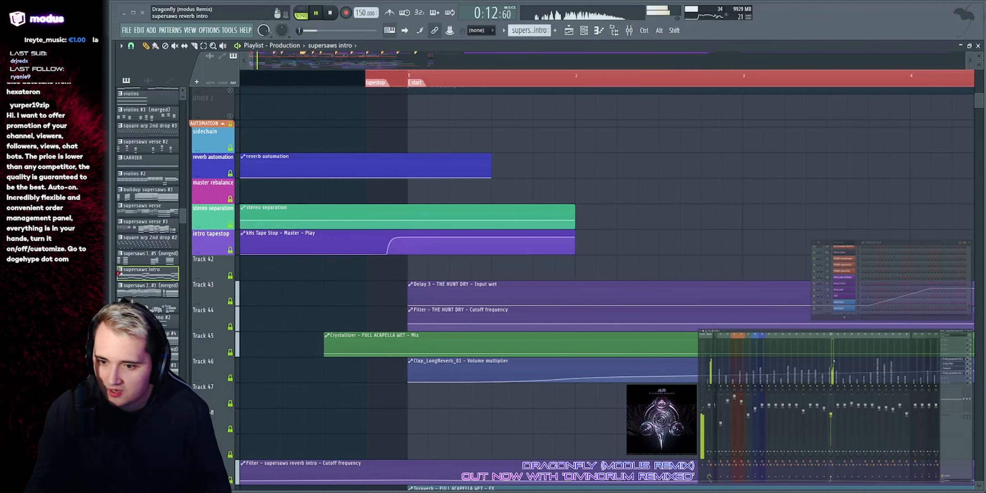
pyautogui.scroll(6, 834, 361)
# Step: Open the Master's kHs Tape Stop and move its window off the automation clips
pyautogui.click(710, 363)
pyautogui.press('space')
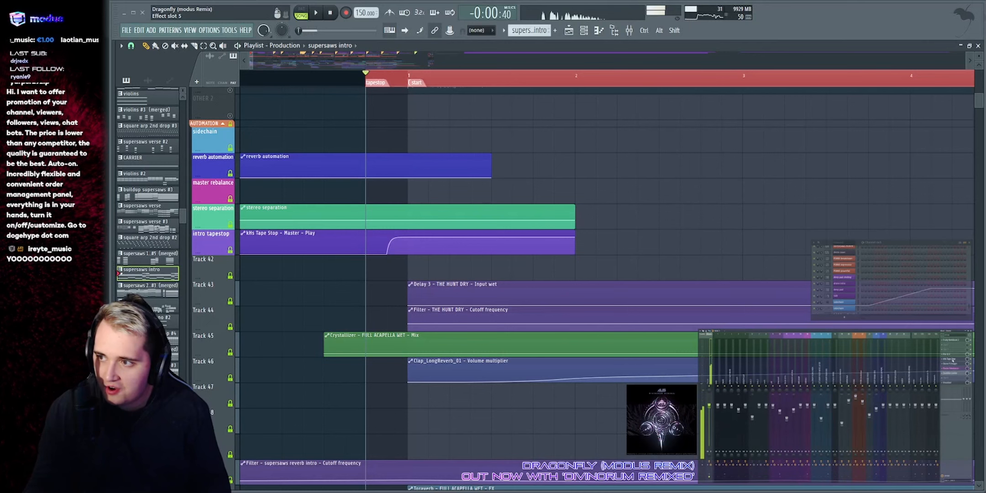
pyautogui.click(954, 361)
pyautogui.moveTo(218, 144); pyautogui.dragTo(716, 127)
# Step: Test the Tape Stop motor during playback, close it, and play the intro again
pyautogui.press('space')
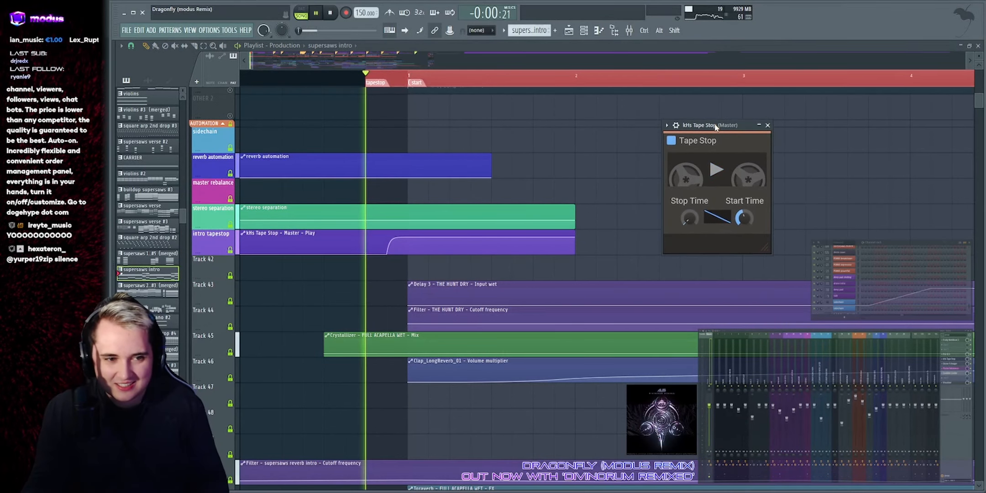
pyautogui.press('space')
pyautogui.click(707, 165)
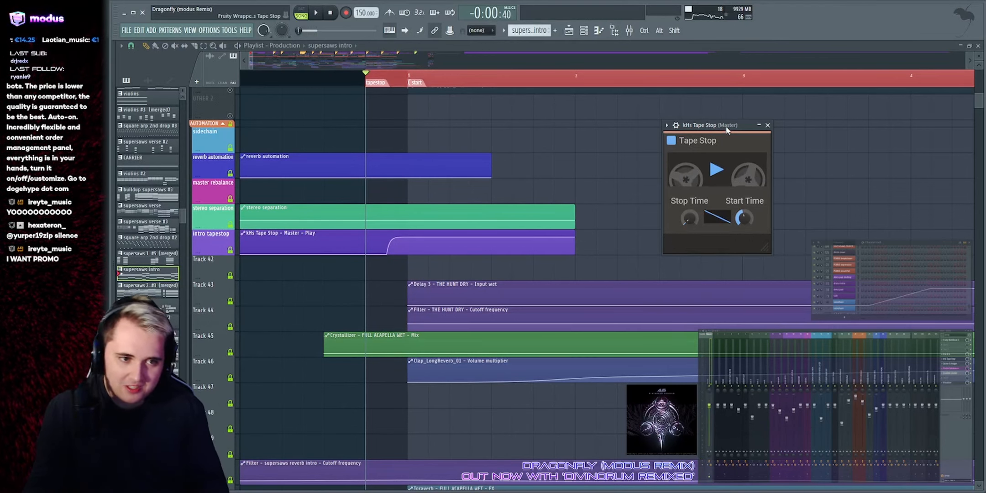
pyautogui.press('space')
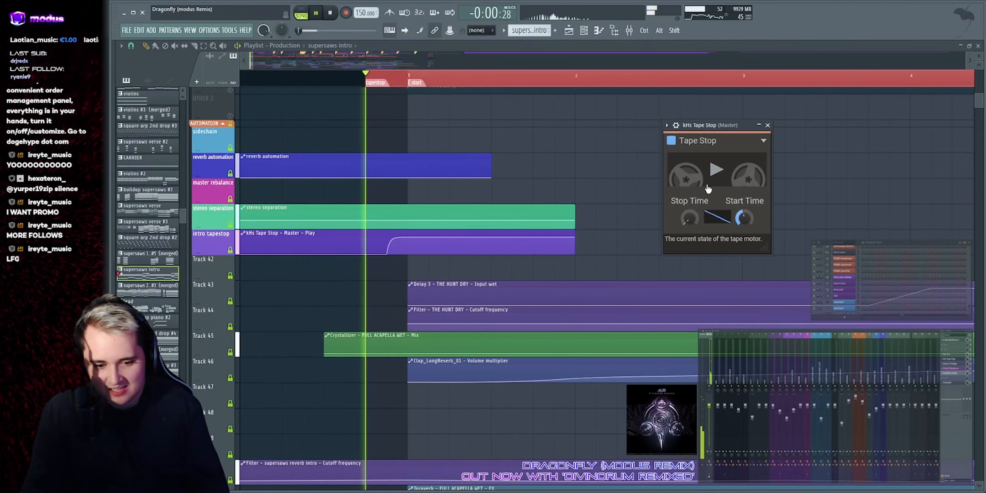
pyautogui.press('space')
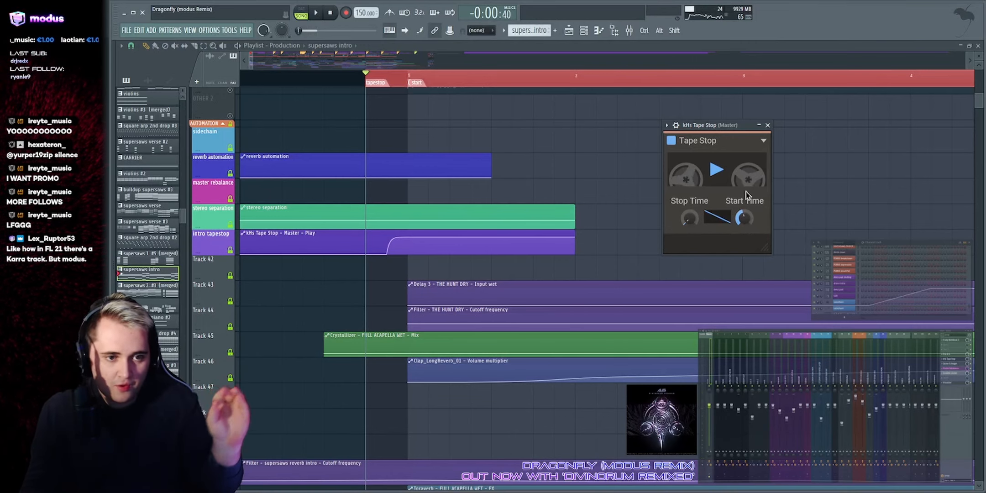
pyautogui.click(768, 125)
pyautogui.press('space')
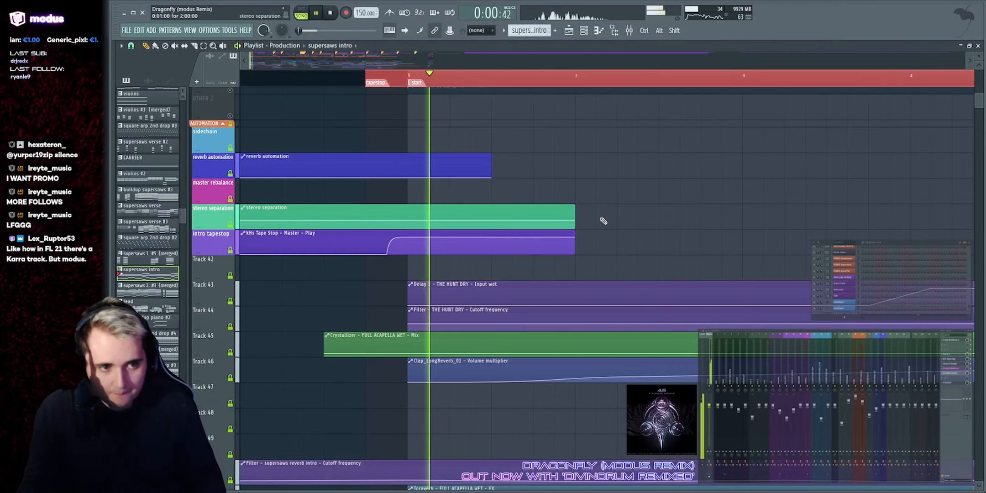
# Step: Open the SUPERSAWS INTRO pattern in the Piano roll and play it from bar 1
pyautogui.scroll(5, 647, 250)
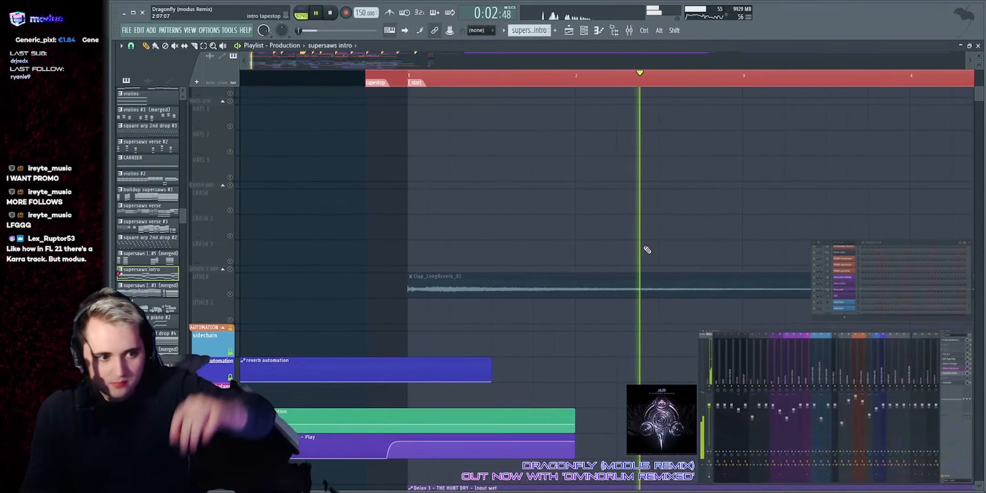
pyautogui.scroll(5, 647, 250)
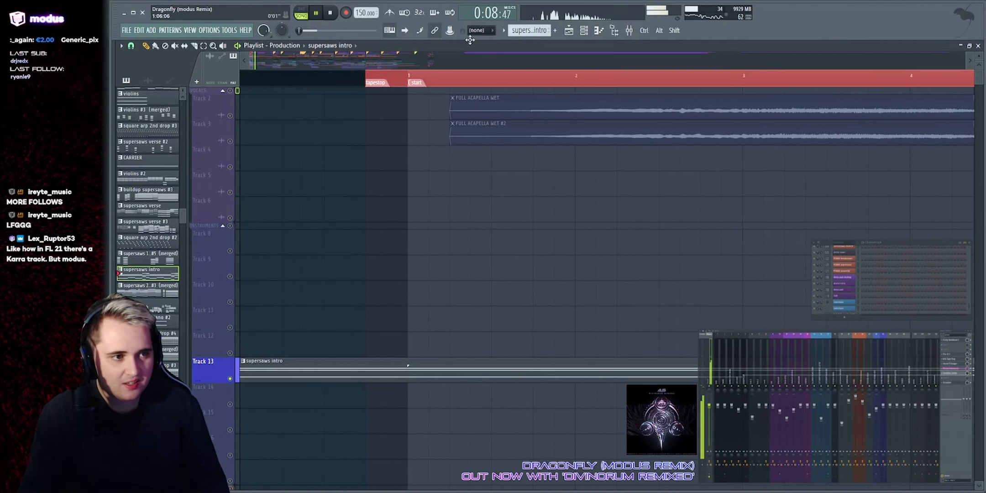
pyautogui.scroll(-4, 607, 288)
pyautogui.press('space')
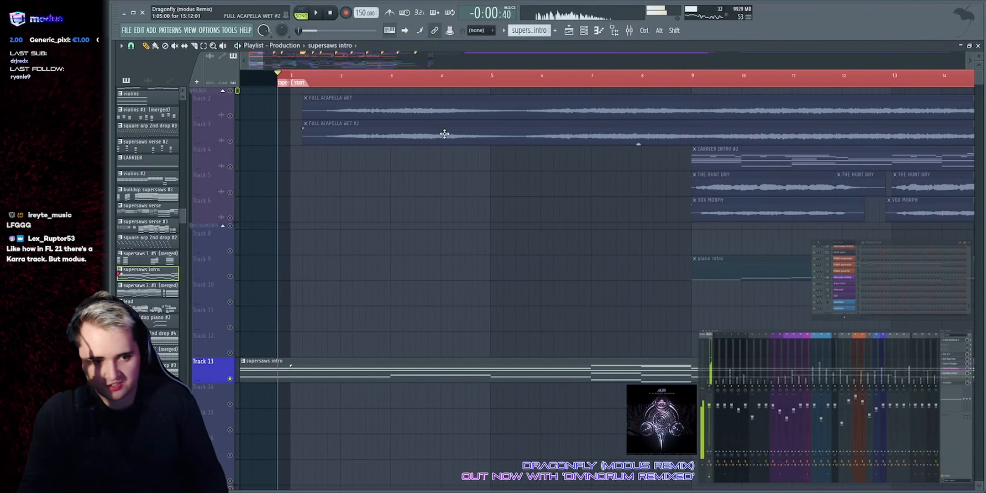
pyautogui.doubleClick(264, 366)
pyautogui.press('space')
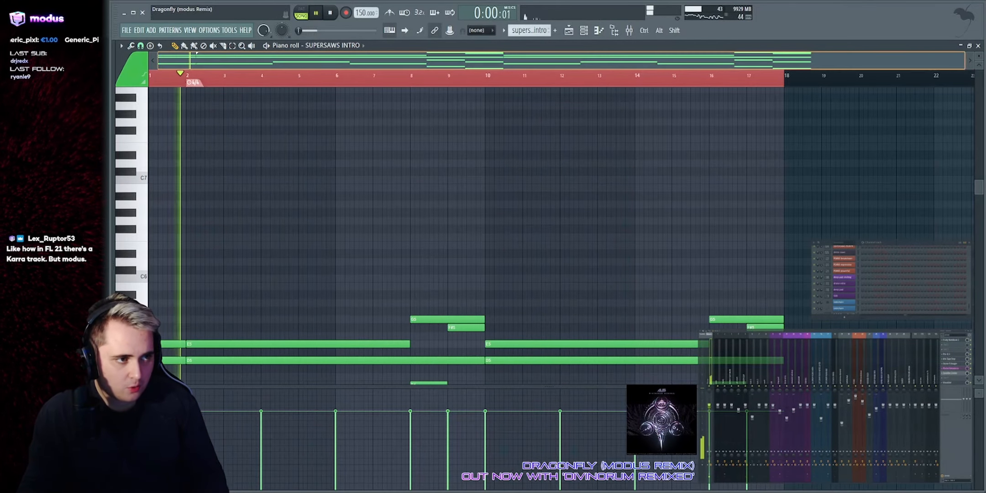
pyautogui.scroll(-3, 334, 146)
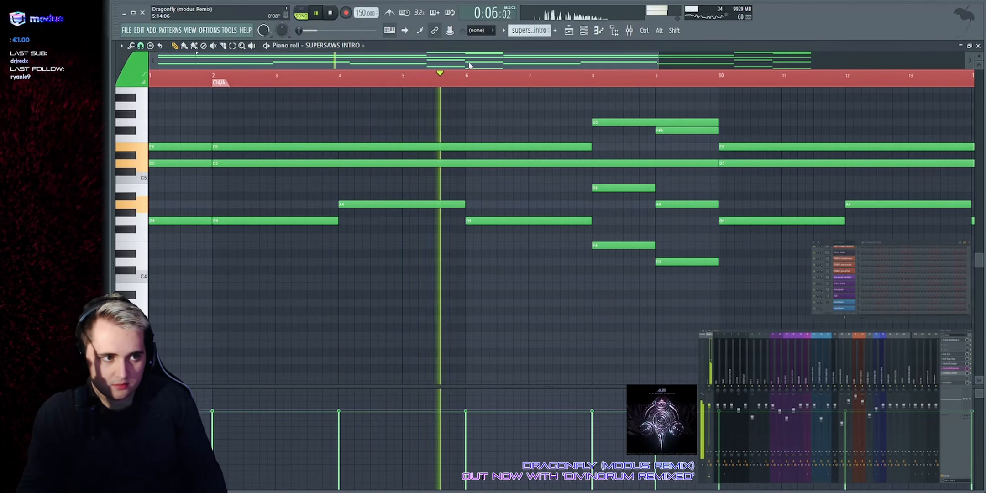
# Step: Add a note near bar 6, delete the low C2 note, and return to the Playlist
pyautogui.moveTo(470, 66); pyautogui.dragTo(464, 124)
pyautogui.moveTo(508, 64); pyautogui.dragTo(533, 32)
pyautogui.press('space')
pyautogui.scroll(-5, 399, 268)
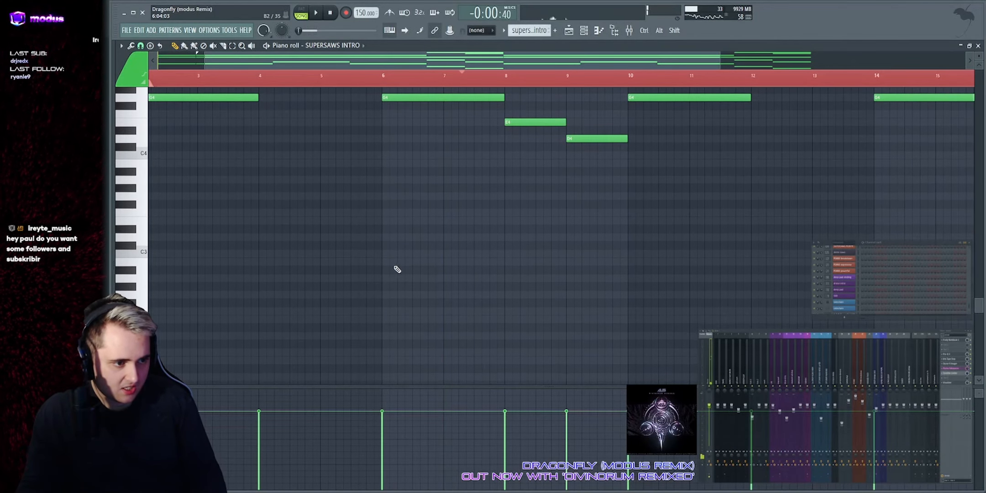
pyautogui.click(380, 312)
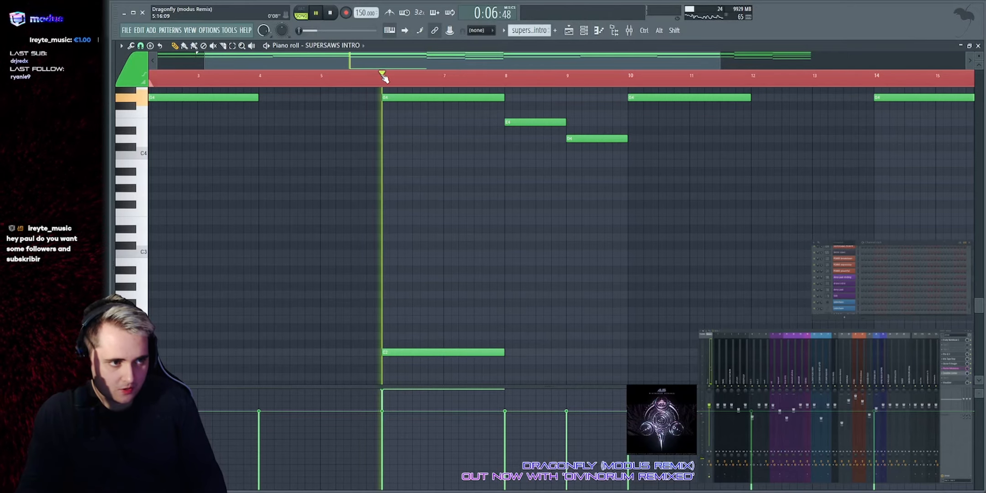
pyautogui.scroll(-3, 433, 283)
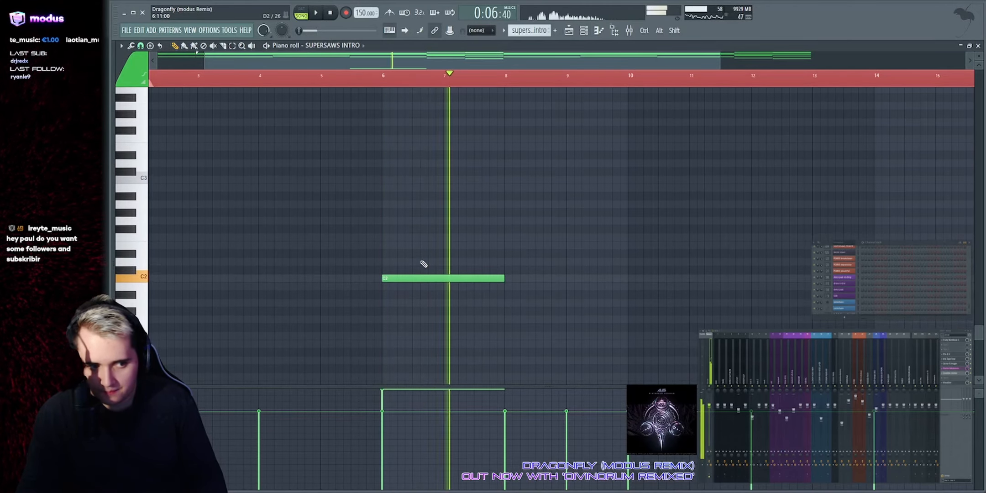
pyautogui.rightClick(431, 279)
pyautogui.press('F5')
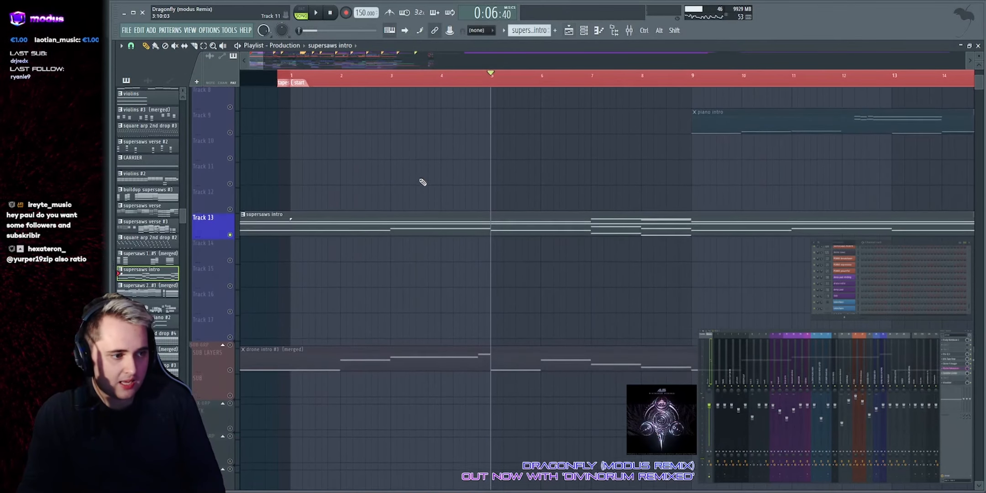
# Step: Solo SUB LAYERS and inspect the drone intro #3 notes spanning C4–C5 over bars 1–18
pyautogui.rightClick(230, 233)
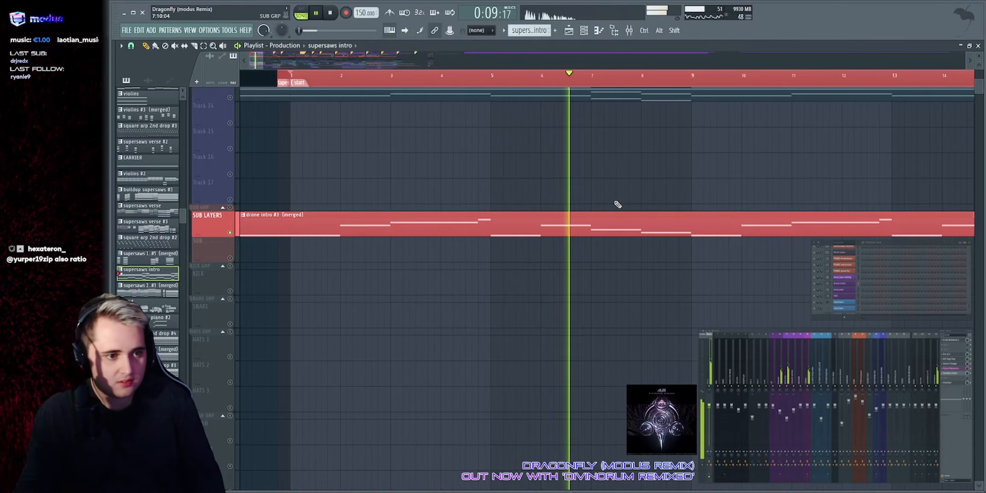
pyautogui.doubleClick(612, 234)
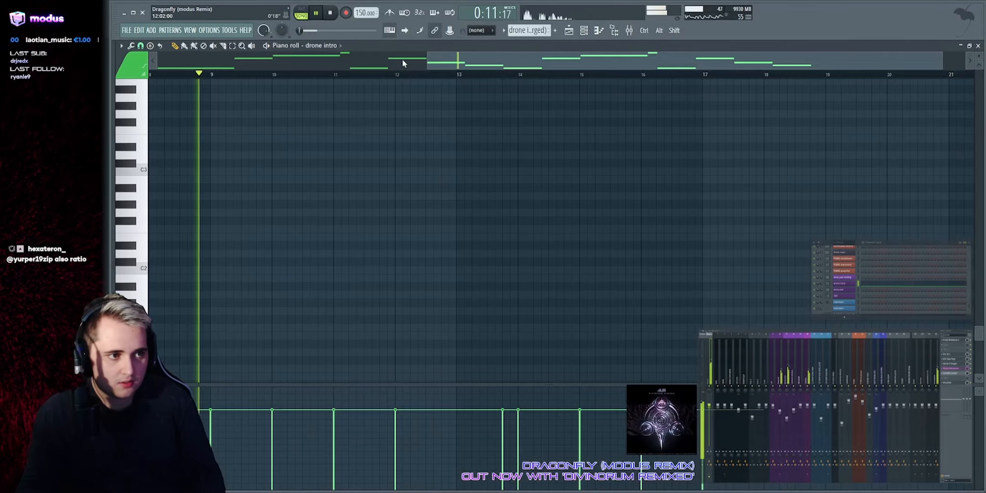
pyautogui.scroll(5, 461, 134)
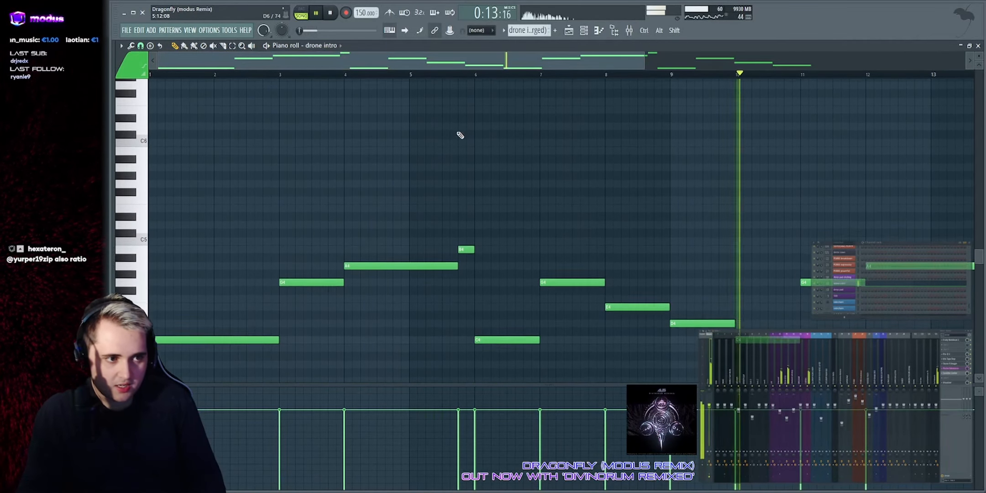
pyautogui.scroll(-3, 457, 132)
pyautogui.scroll(-2, 384, 119)
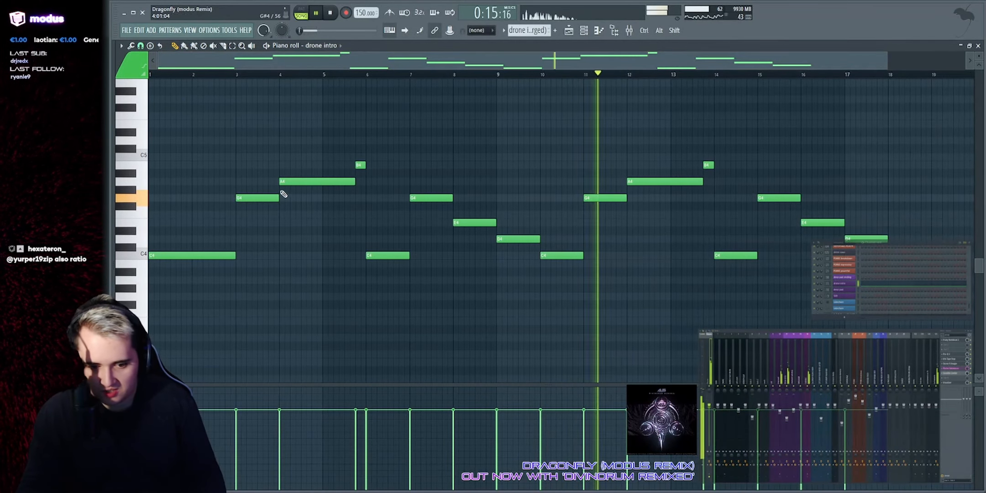
# Step: Unmute Track 13 in the Playlist and play the supersaws intro with the drone from the start
pyautogui.click(569, 32)
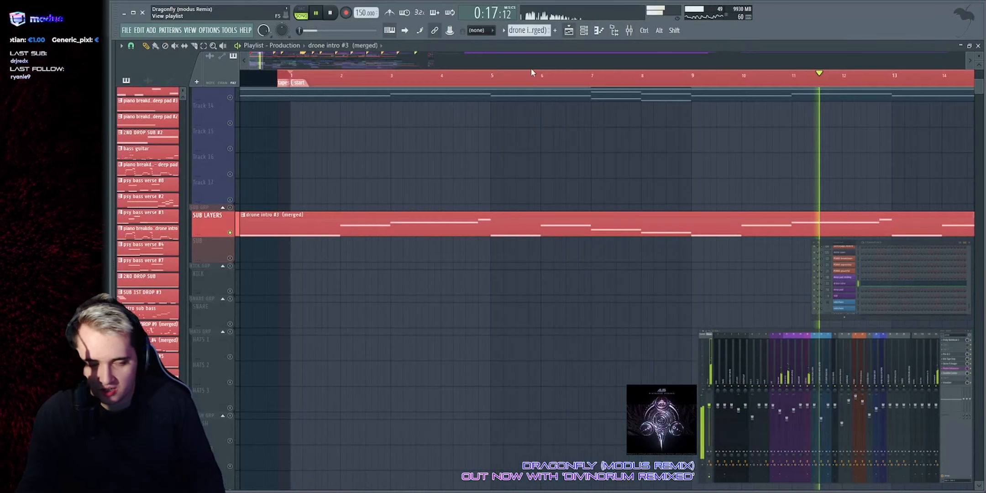
pyautogui.scroll(3, 236, 119)
pyautogui.press('space')
pyautogui.click(230, 175)
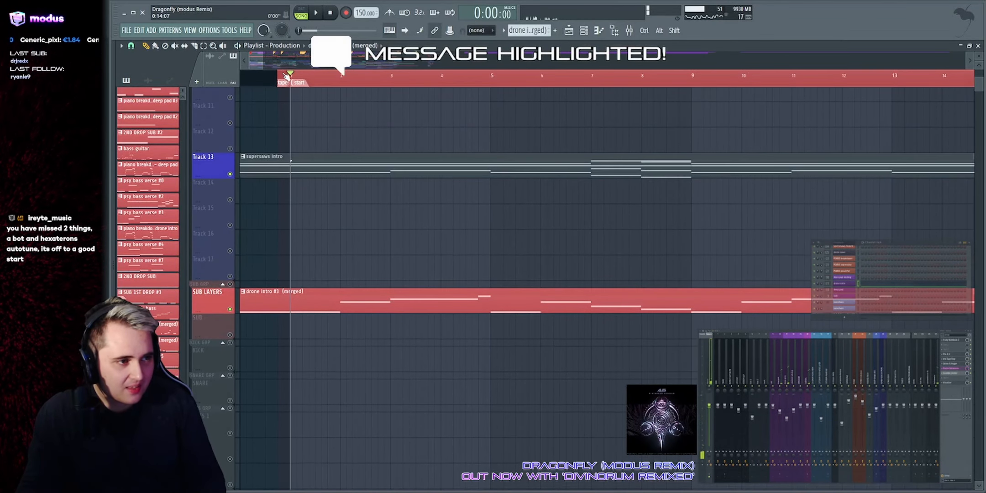
pyautogui.press('space')
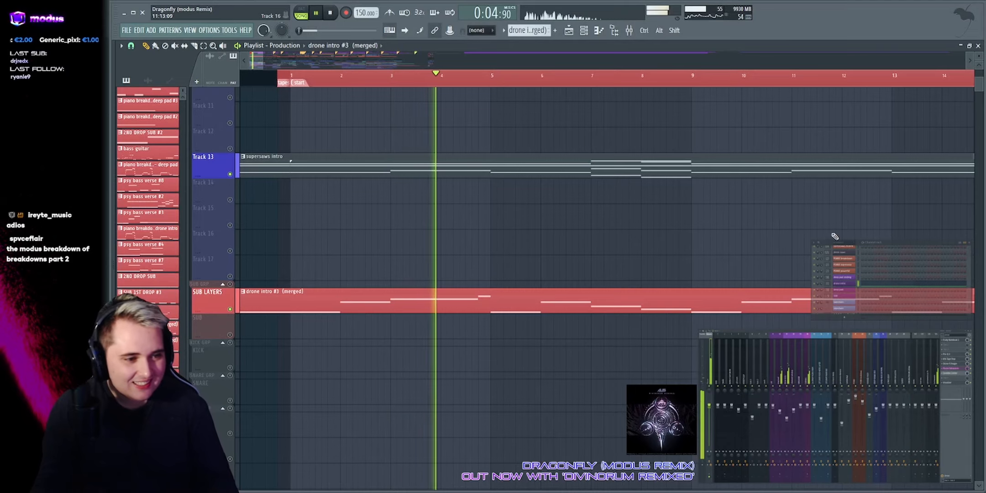
pyautogui.scroll(1, 482, 62)
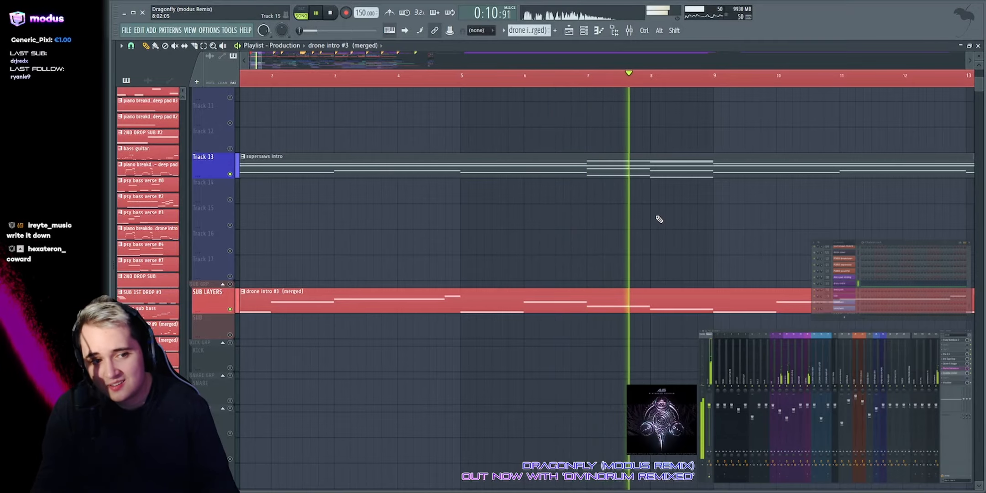
pyautogui.scroll(-2, 697, 81)
pyautogui.scroll(3, 699, 77)
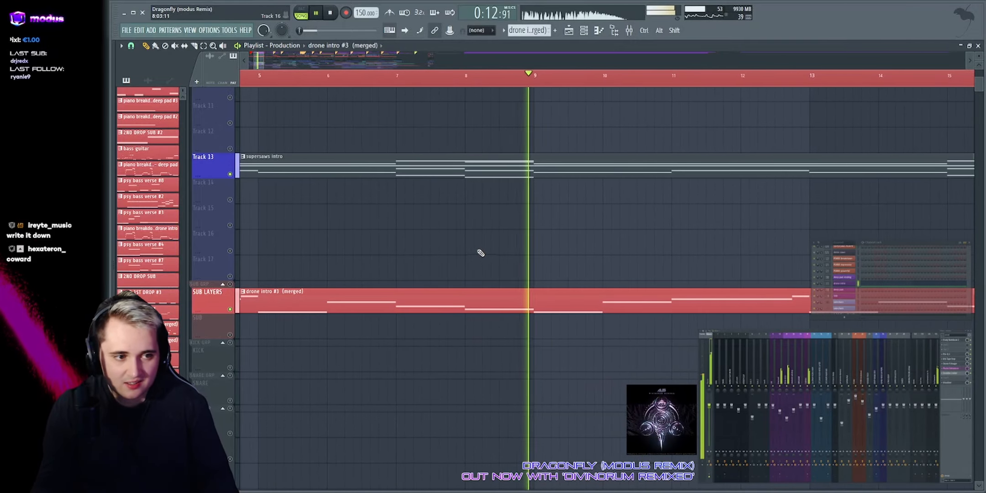
pyautogui.scroll(-5, 482, 247)
pyautogui.scroll(-3, 483, 244)
# Step: Make Track 50's filter-cutoff automation lane taller and play from the bar 13 marker
pyautogui.scroll(-2, 423, 59)
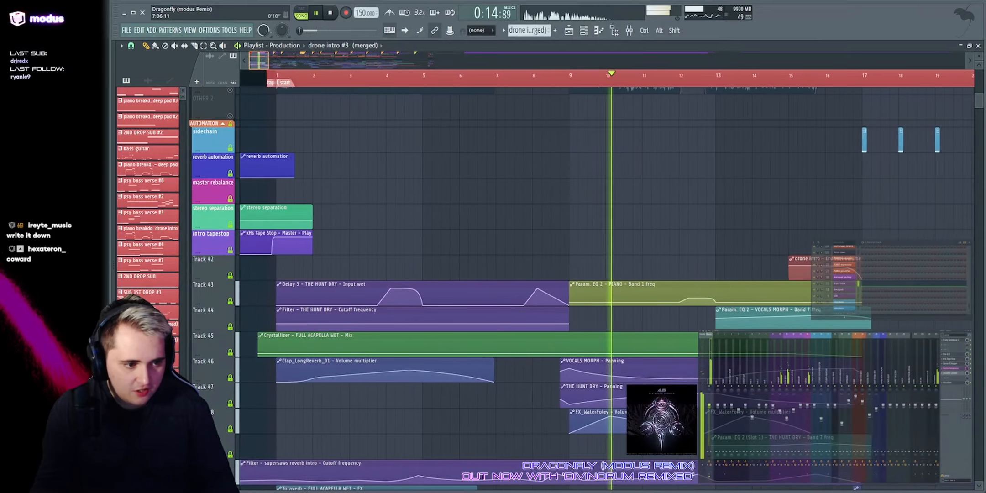
pyautogui.scroll(-3, 458, 202)
pyautogui.scroll(-3, 458, 201)
pyautogui.moveTo(201, 199); pyautogui.dragTo(202, 418)
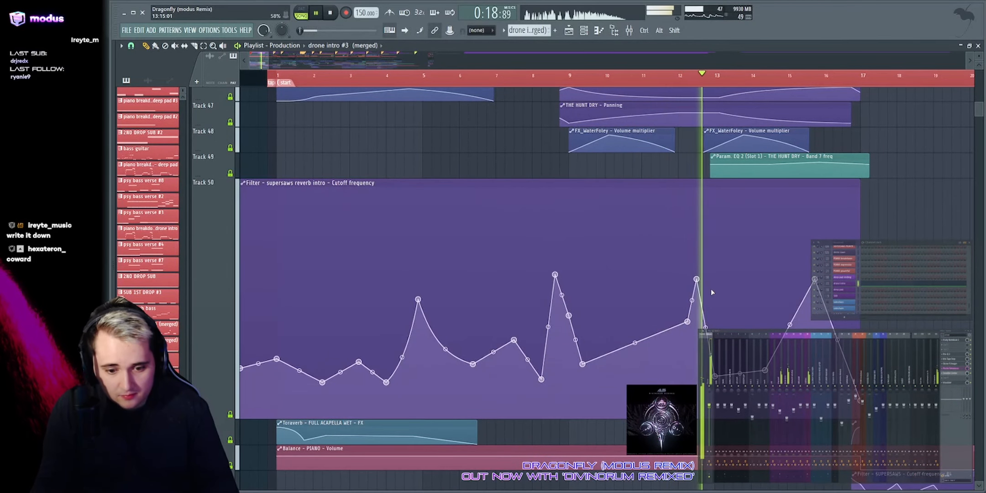
pyautogui.scroll(4, 685, 274)
pyautogui.scroll(-4, 516, 256)
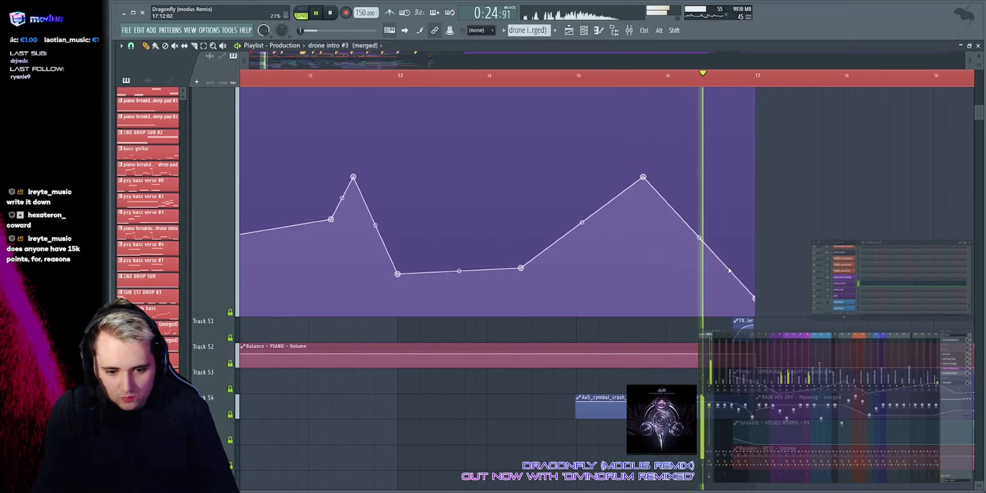
pyautogui.press('space')
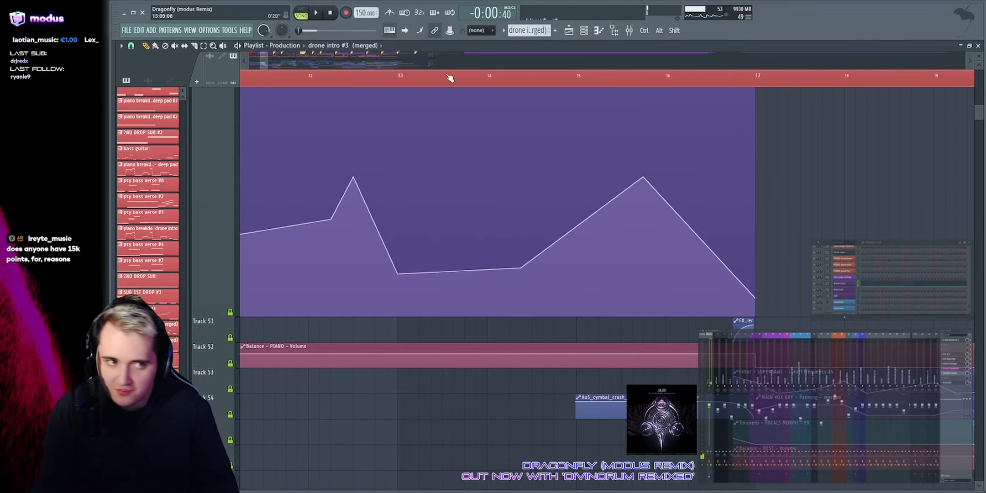
pyautogui.press('space')
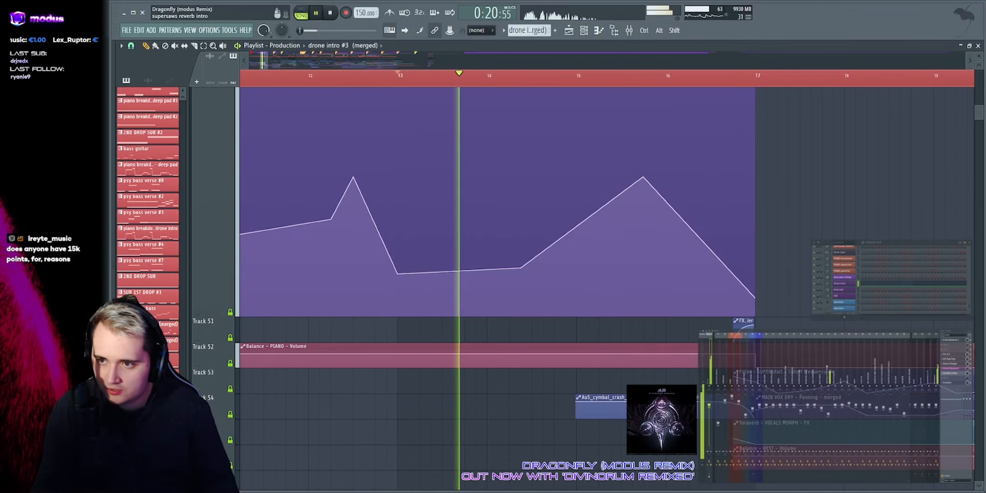
pyautogui.press('space')
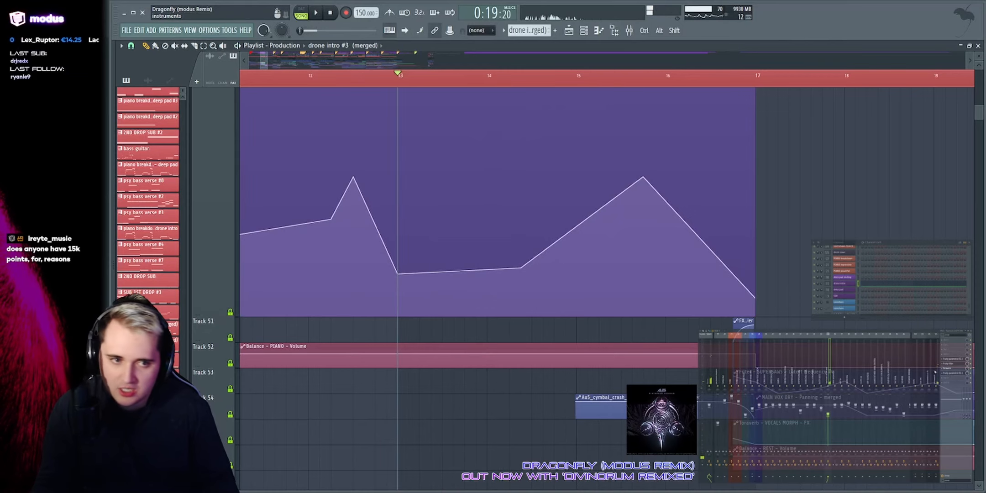
# Step: Audition the supersaws reverb intro's Toraverb with its window moved left, then close it
pyautogui.click(951, 369)
pyautogui.moveTo(408, 139); pyautogui.dragTo(316, 144)
pyautogui.press('space')
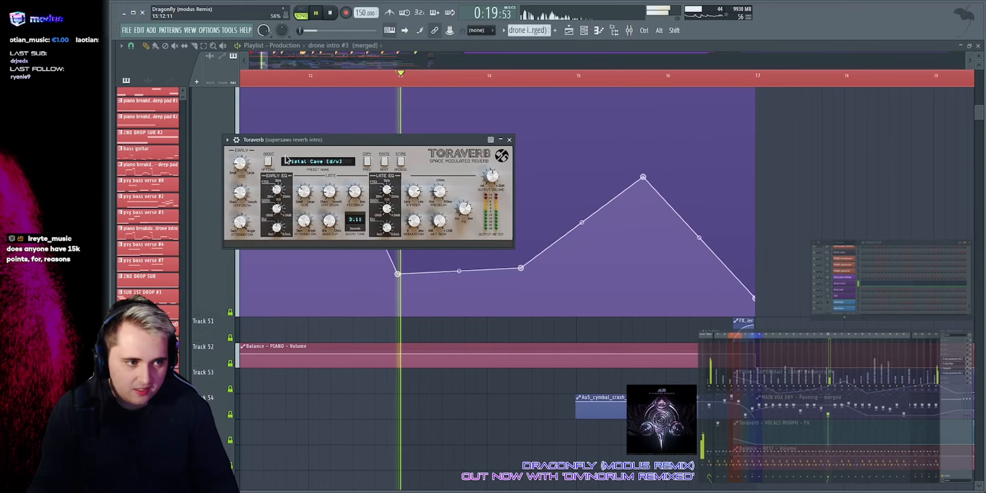
pyautogui.moveTo(329, 144); pyautogui.dragTo(304, 142)
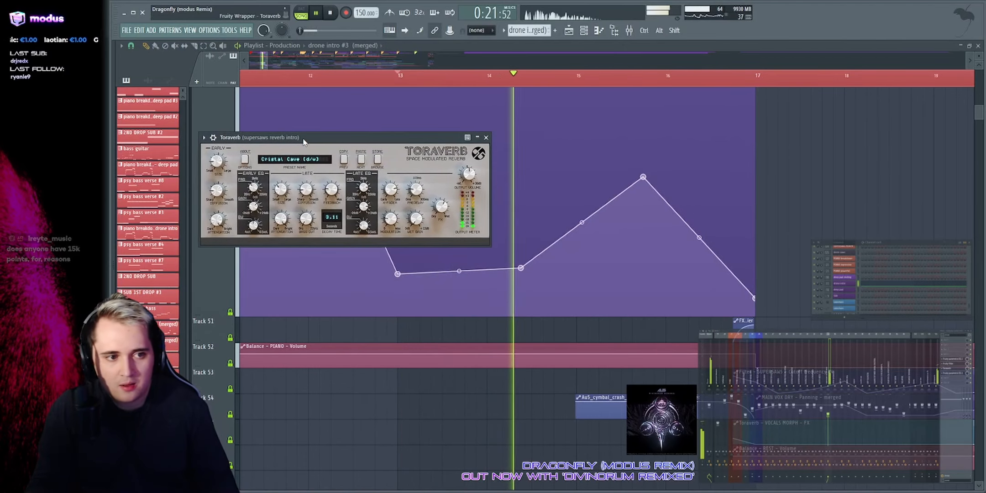
pyautogui.click(485, 138)
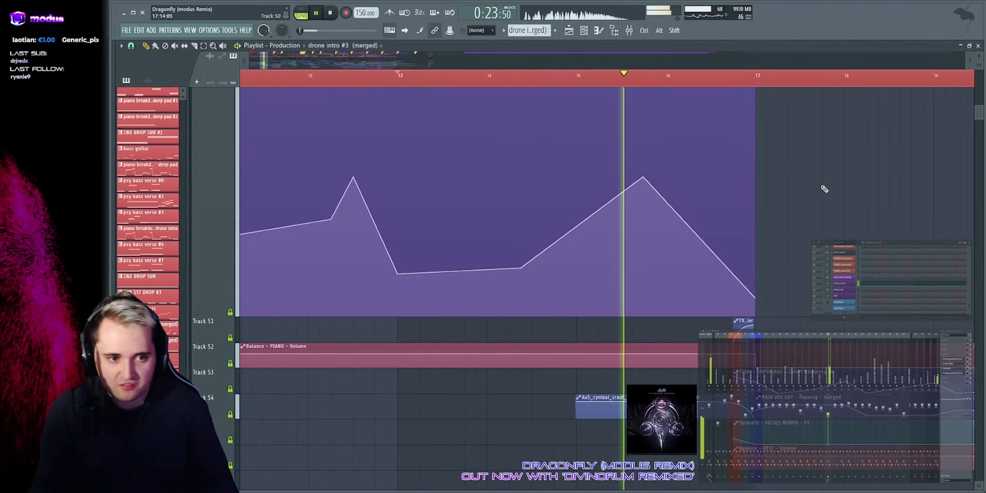
pyautogui.scroll(4, 789, 190)
pyautogui.scroll(-3, 789, 190)
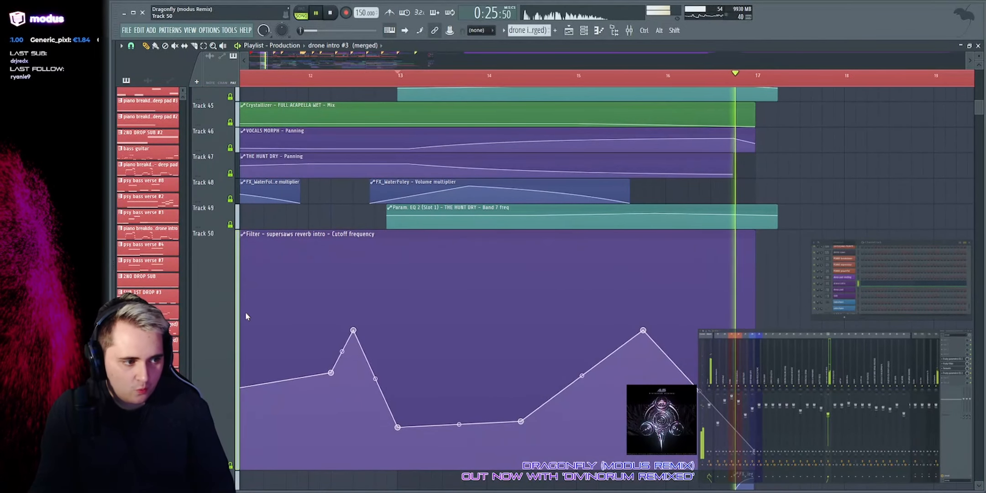
pyautogui.scroll(20, 616, 254)
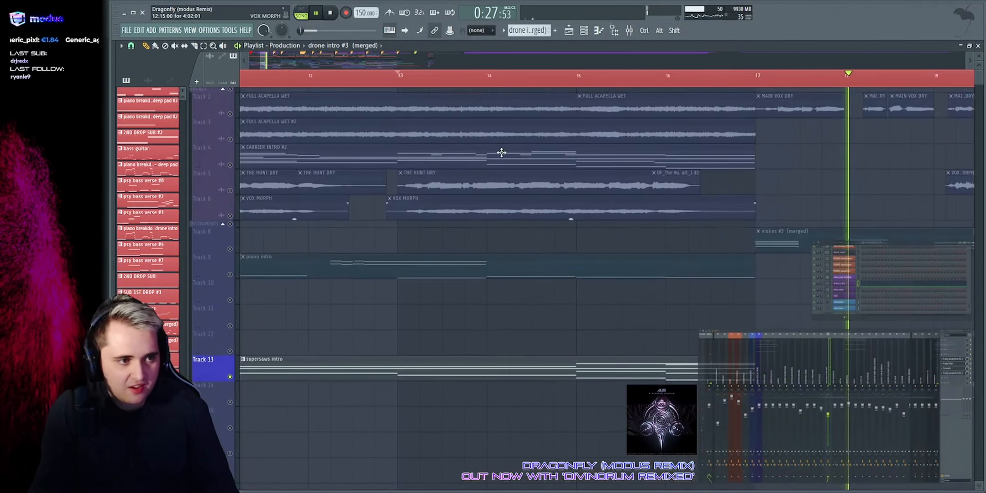
# Step: Solo the VOCALS group tracks and play from bar 5 and the song's beginning
pyautogui.press('space')
pyautogui.moveTo(264, 61); pyautogui.dragTo(214, 89)
pyautogui.rightClick(230, 90)
pyautogui.click(277, 73)
pyautogui.press('space')
pyautogui.scroll(-3, 312, 74)
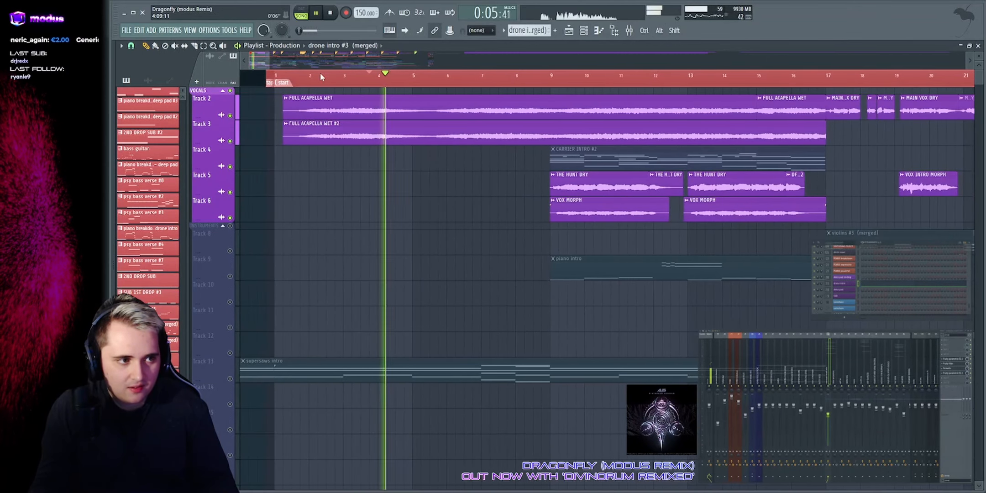
pyautogui.press('space')
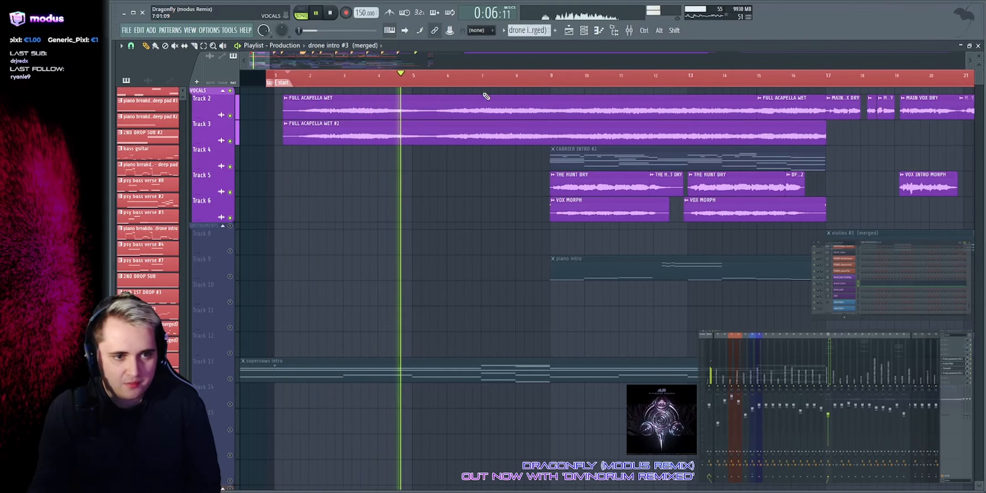
# Step: Solo the FULL ACAPELLA WET track, also letting Track 3's acapella play
pyautogui.moveTo(316, 95); pyautogui.dragTo(833, 215)
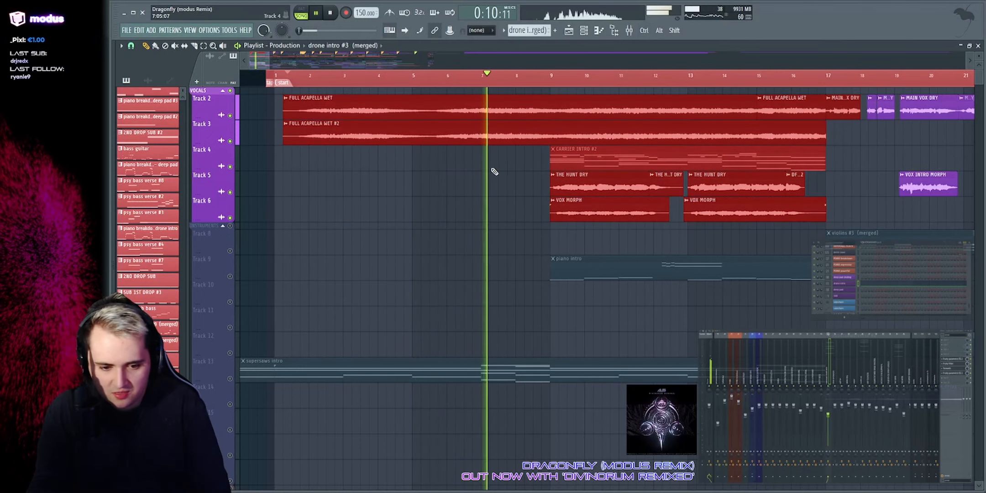
pyautogui.click(437, 179)
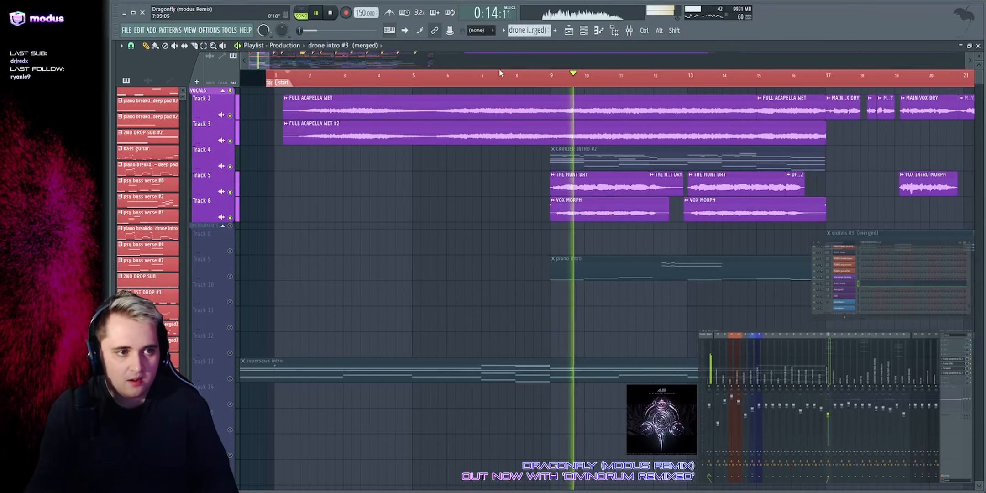
pyautogui.scroll(4, 392, 188)
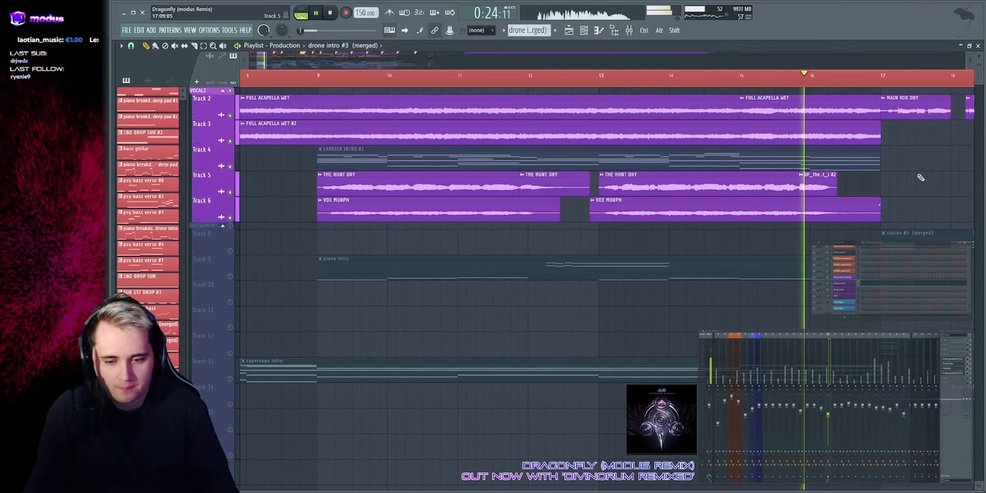
pyautogui.rightClick(231, 116)
pyautogui.click(231, 142)
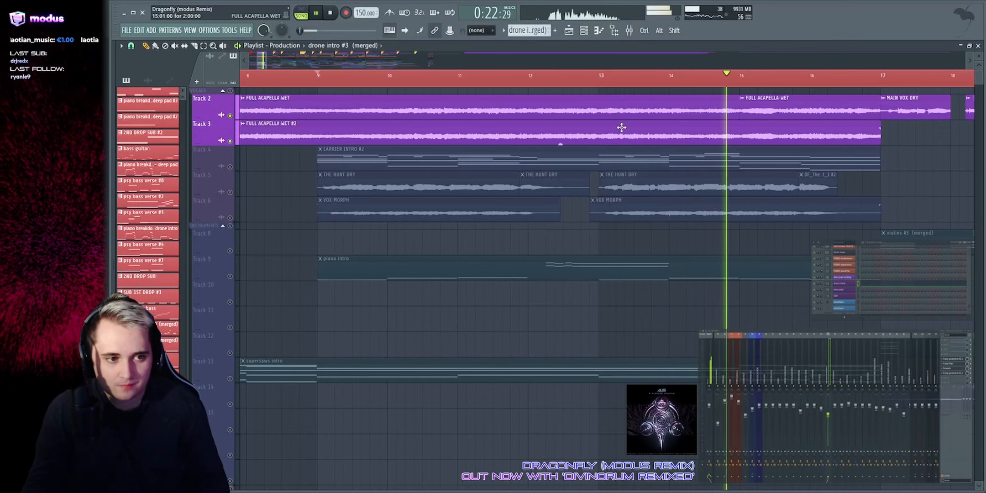
# Step: Solo Track 5's THE HUNT DRY and play it zoomed around bars 9–17
pyautogui.rightClick(235, 195)
pyautogui.press('space')
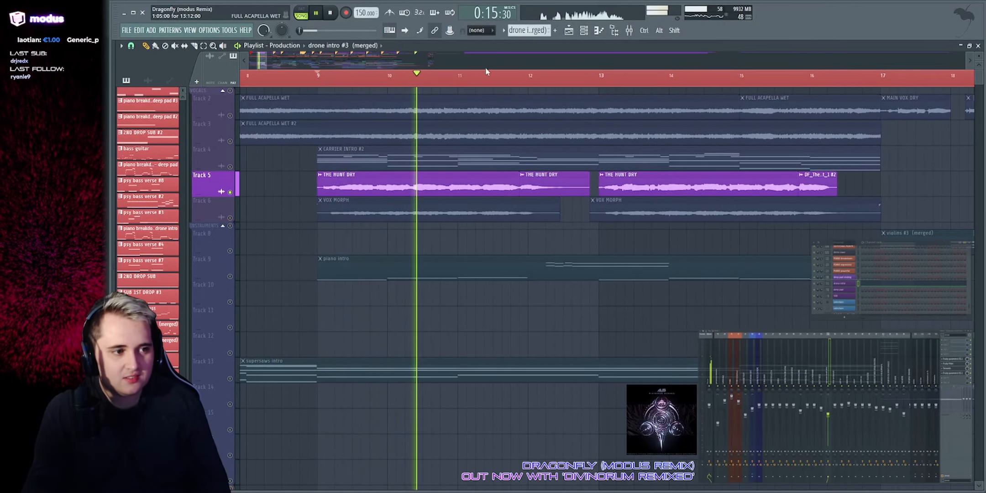
pyautogui.moveTo(263, 60); pyautogui.dragTo(262, 62)
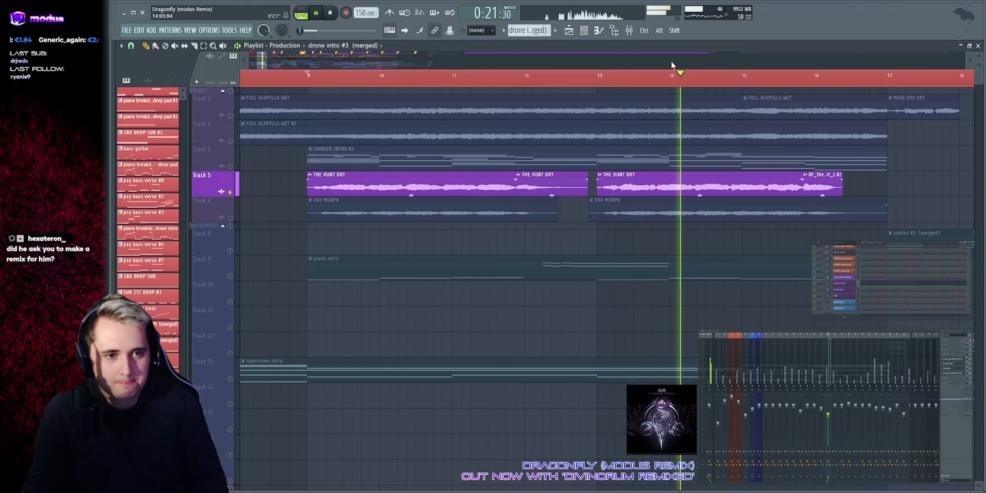
pyautogui.moveTo(672, 61); pyautogui.dragTo(672, 65)
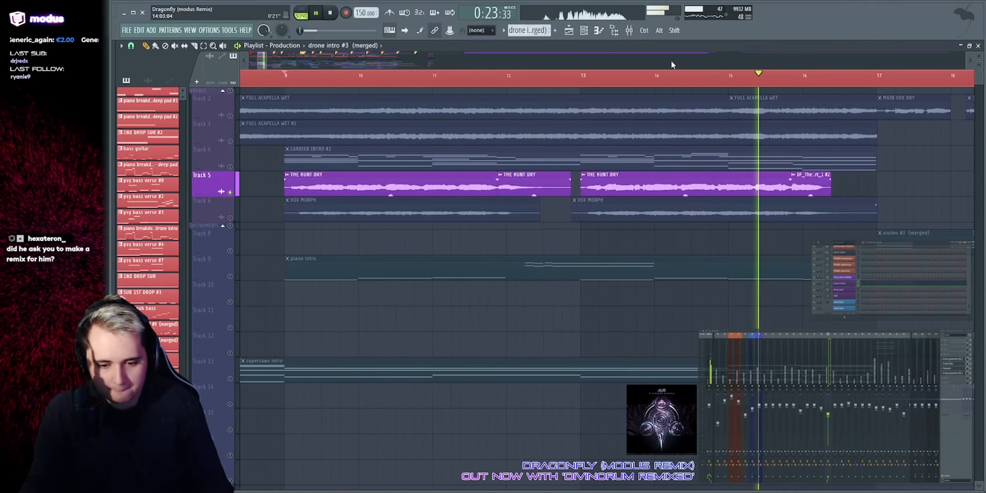
pyautogui.press('space')
pyautogui.press('space')
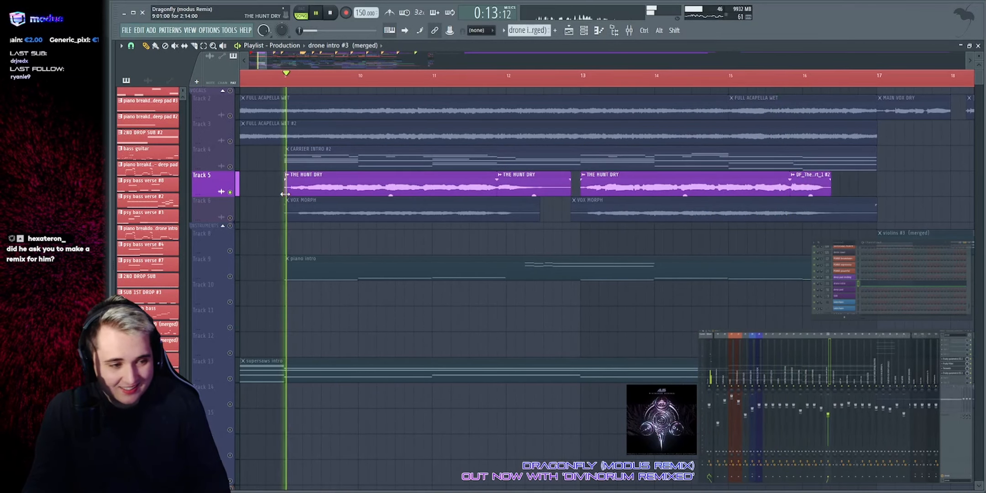
# Step: Stop playback and open the CARRIER INTRO #2 clip's notes in the Piano roll
pyautogui.click(236, 218)
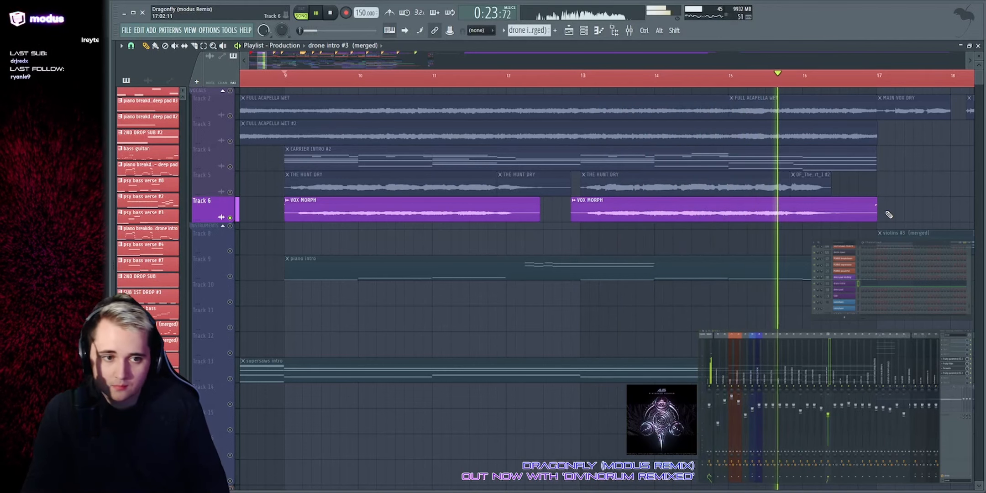
pyautogui.click(237, 166)
pyautogui.press('space')
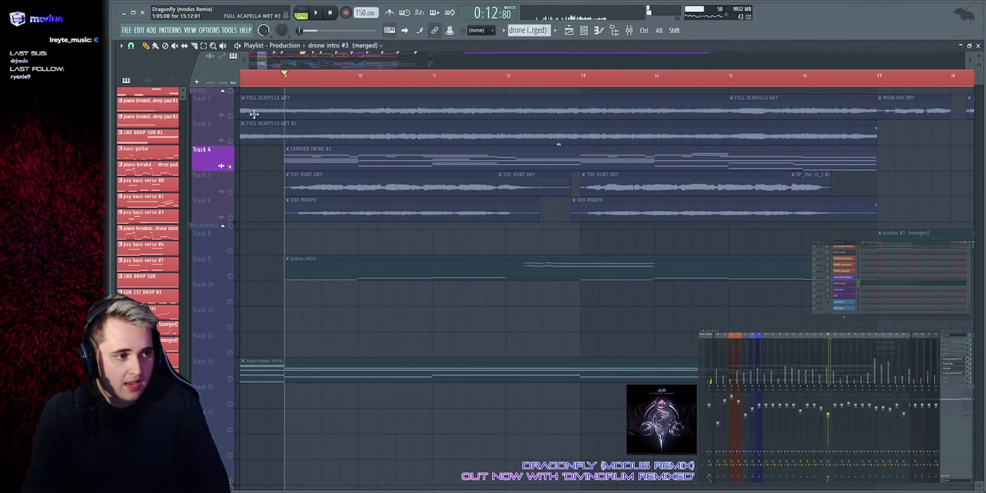
pyautogui.doubleClick(345, 166)
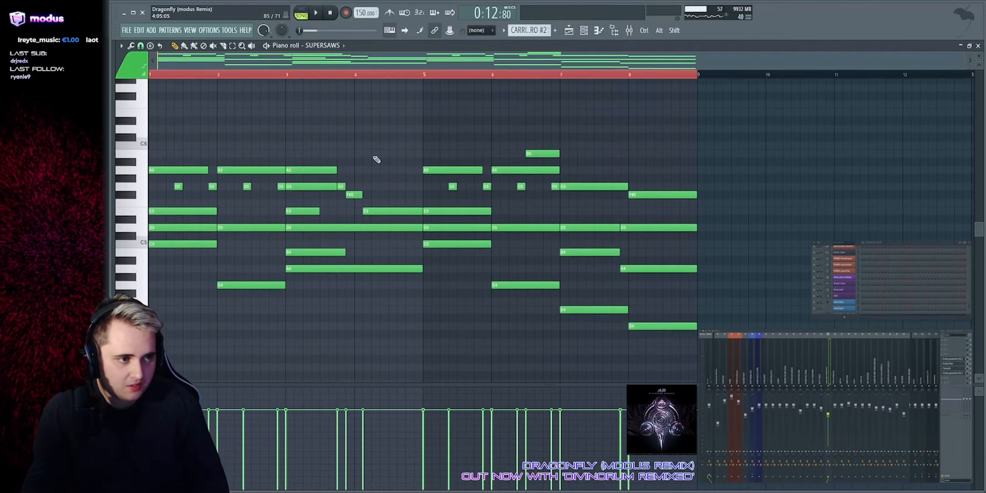
# Step: Select and deselect the carrier intro #2 chord notes, zoom through them, then return to the Playlist
pyautogui.moveTo(167, 94)
pyautogui.mouseDown()
pyautogui.moveTo(482, 260)
pyautogui.moveTo(798, 341)
pyautogui.mouseUp()
pyautogui.rightClick(825, 299)
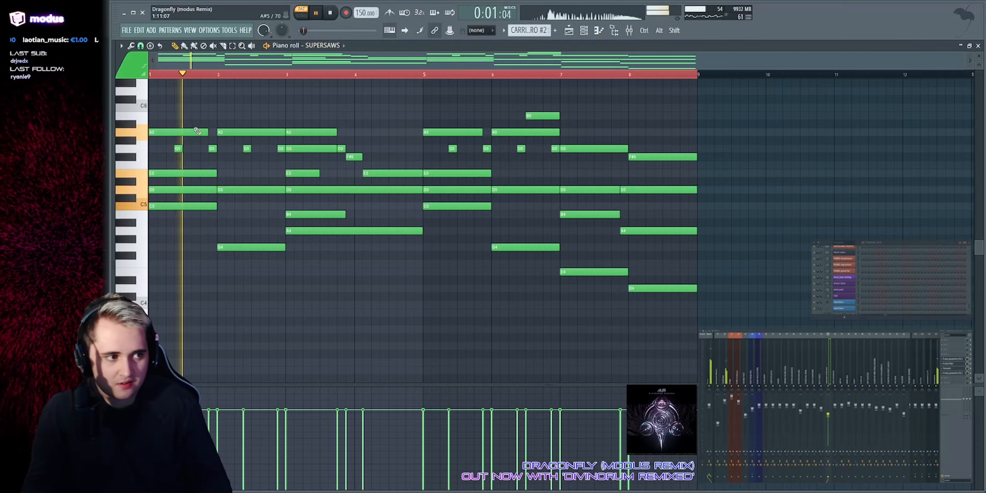
pyautogui.scroll(3, 256, 58)
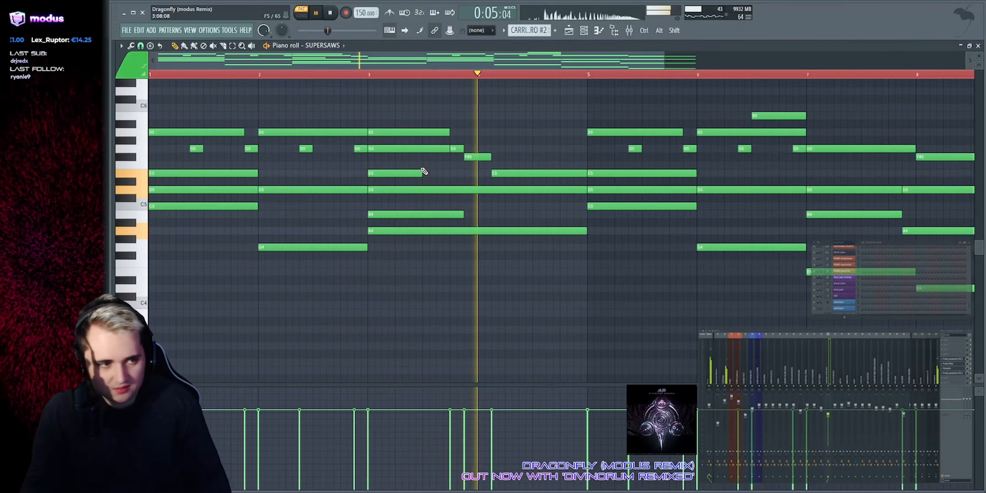
pyautogui.scroll(-1, 513, 66)
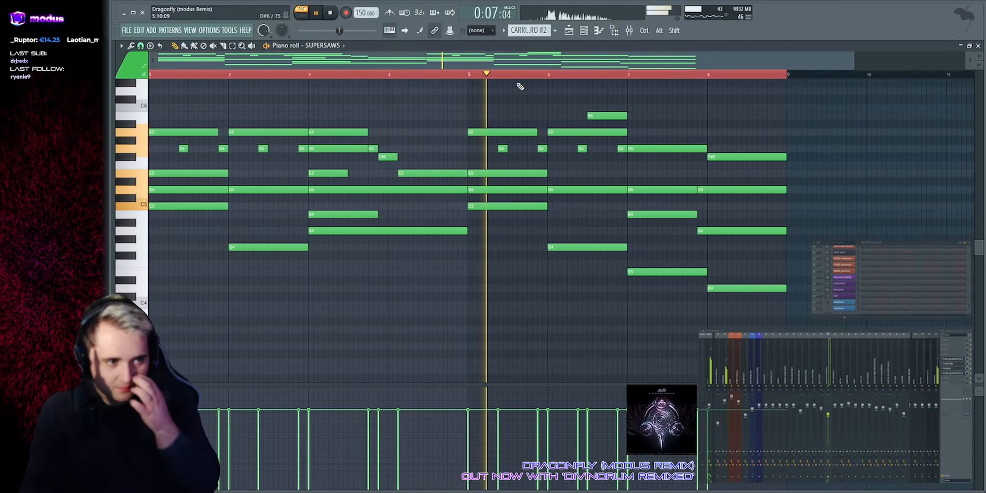
pyautogui.scroll(1, 589, 110)
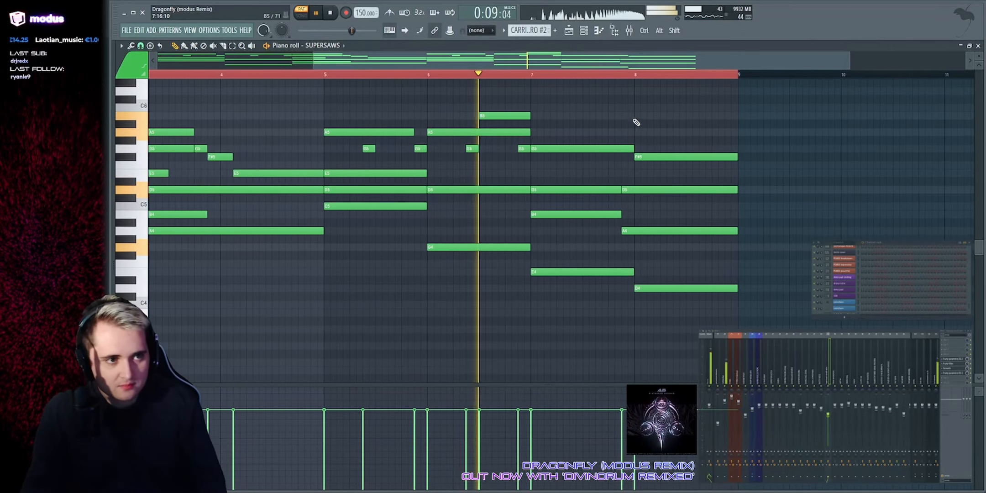
pyautogui.scroll(1, 637, 123)
pyautogui.scroll(1, 621, 66)
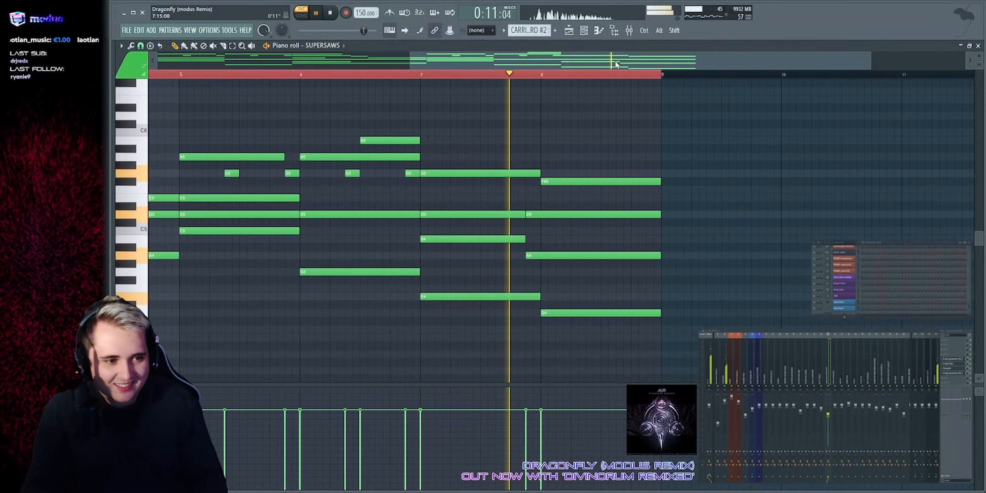
pyautogui.click(569, 31)
pyautogui.scroll(-1, 579, 66)
# Step: Solo Track 6 and listen to the VOX MORPH vocal alone
pyautogui.press('space')
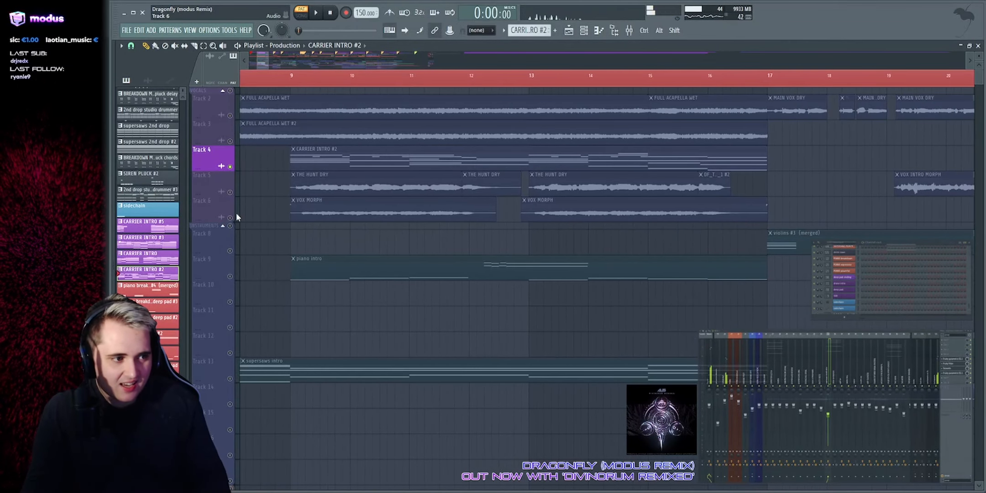
pyautogui.rightClick(230, 218)
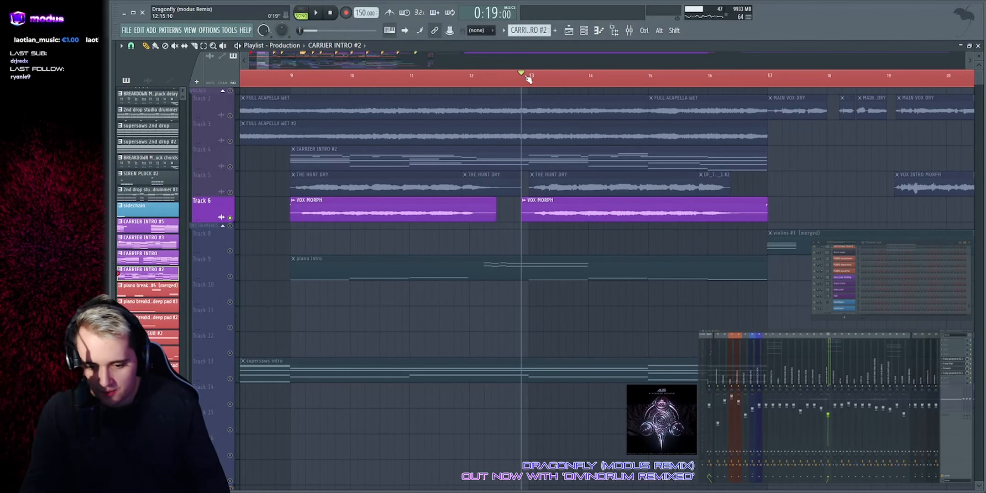
pyautogui.press('space')
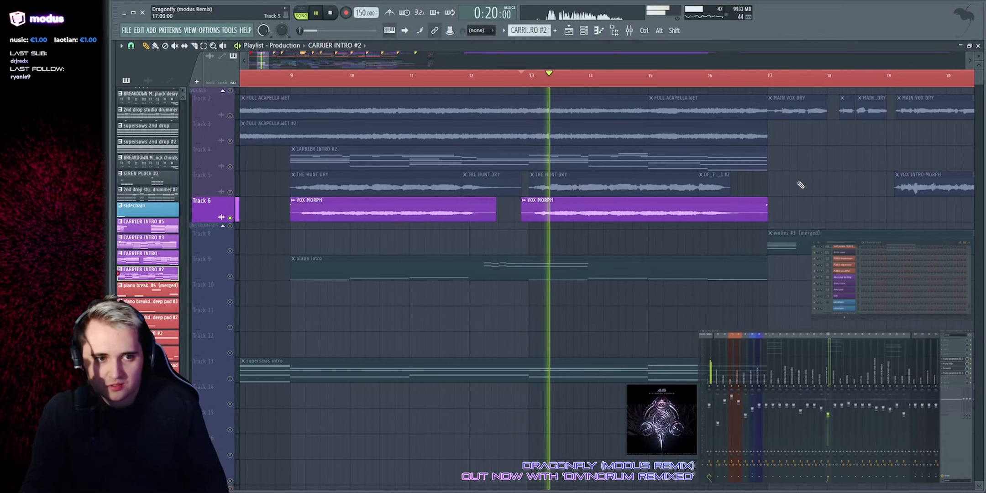
pyautogui.scroll(2, 546, 159)
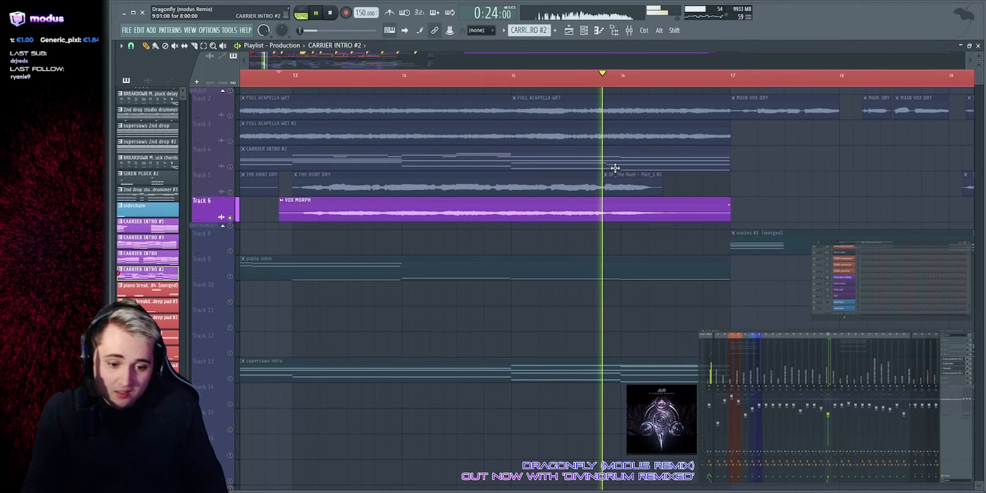
pyautogui.press('space')
pyautogui.scroll(-3, 599, 60)
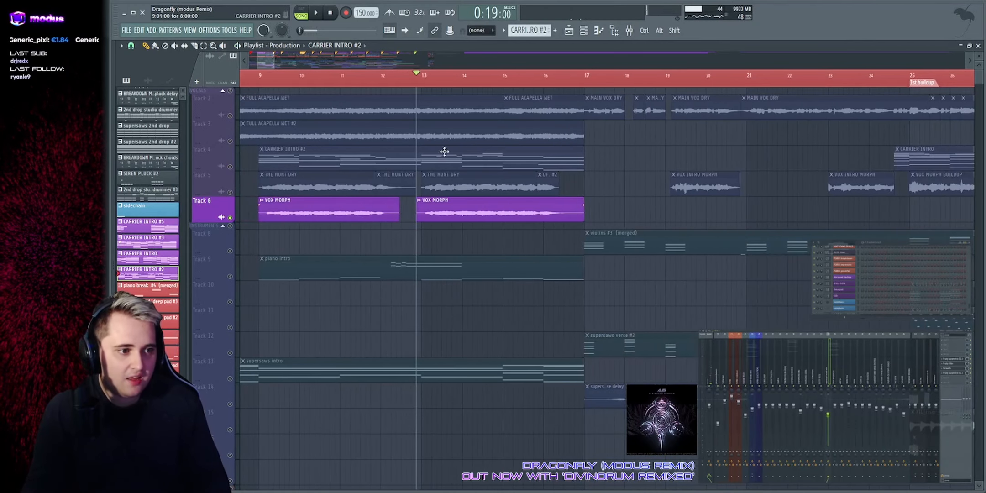
# Step: Clear the solo and play the full arrangement from bar 17, then stop
pyautogui.click(230, 91)
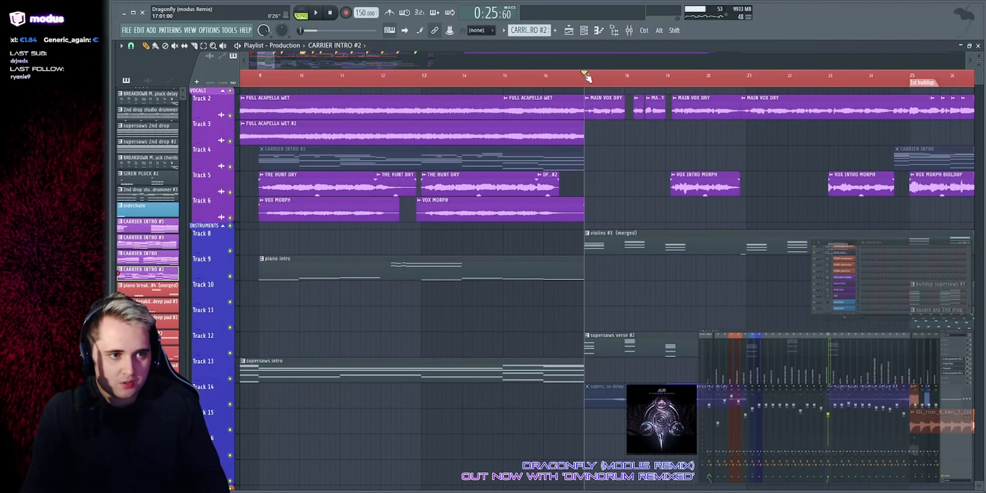
pyautogui.scroll(1, 589, 61)
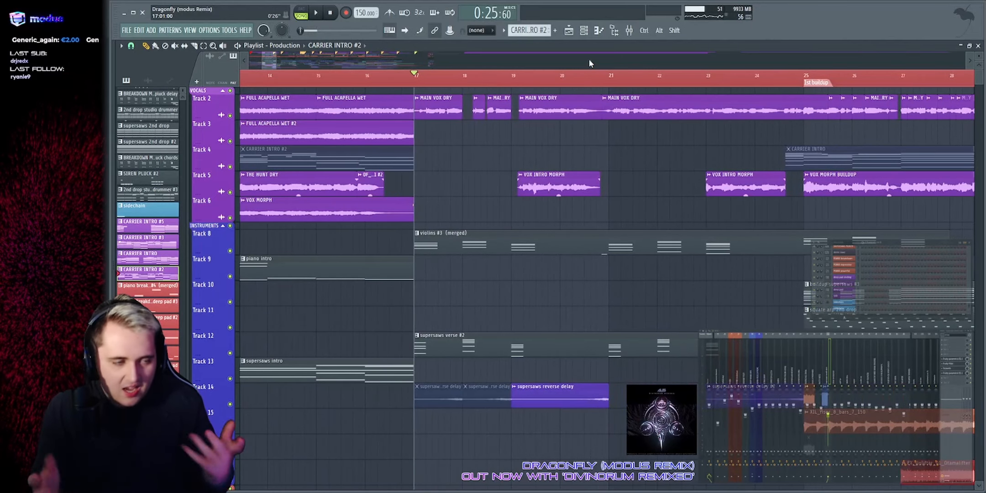
pyautogui.press('space')
pyautogui.press('space')
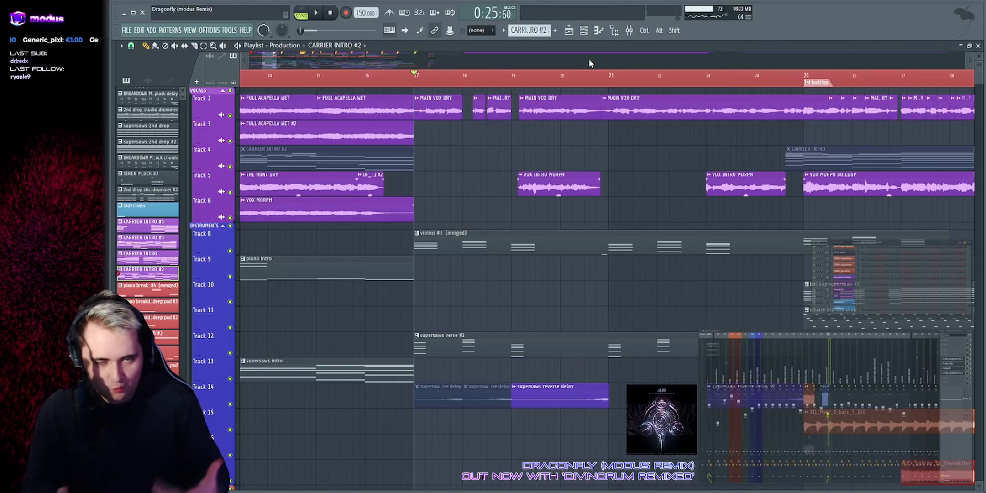
pyautogui.press('space')
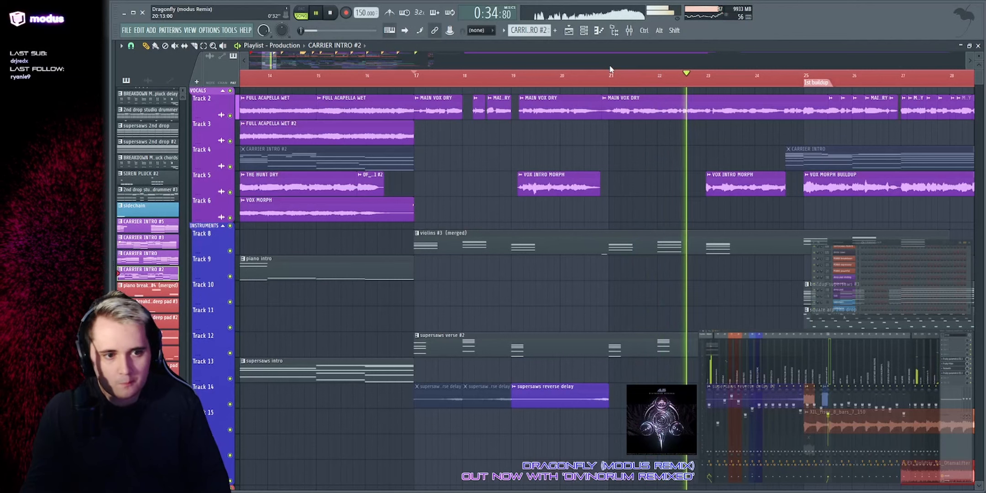
pyautogui.scroll(2, 615, 60)
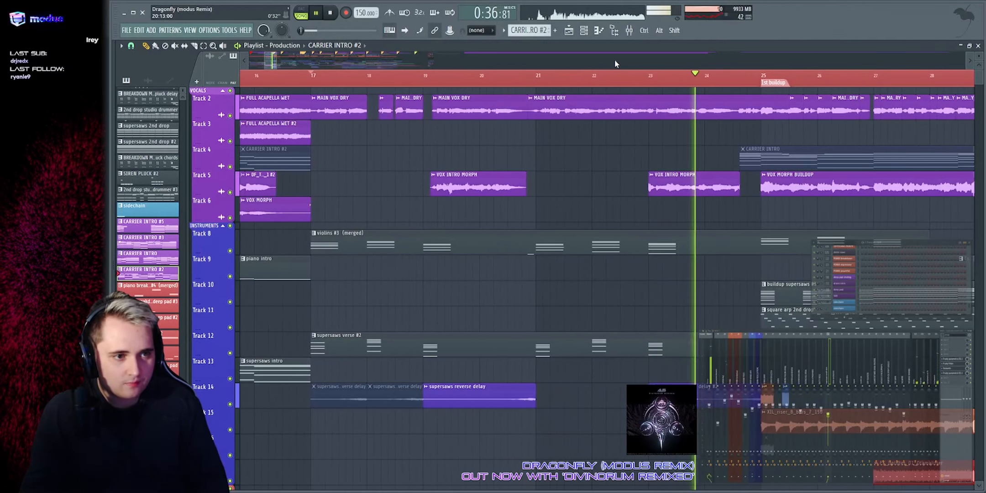
pyautogui.press('space')
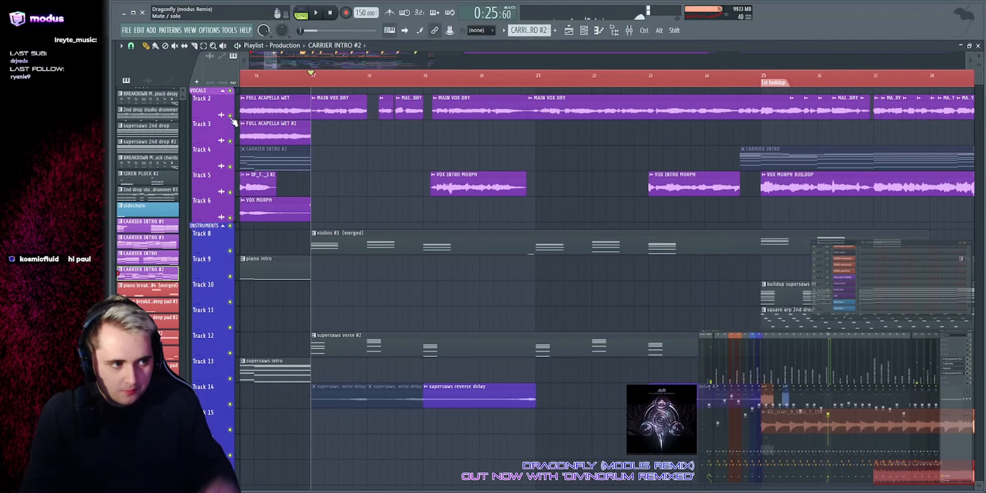
# Step: Solo Track 2's main vocals, then solo Track 5's vocal morphs, auditioning each from bar 19
pyautogui.keyDown('ctrl'); pyautogui.click(231, 116); pyautogui.keyUp('ctrl')
pyautogui.press('space')
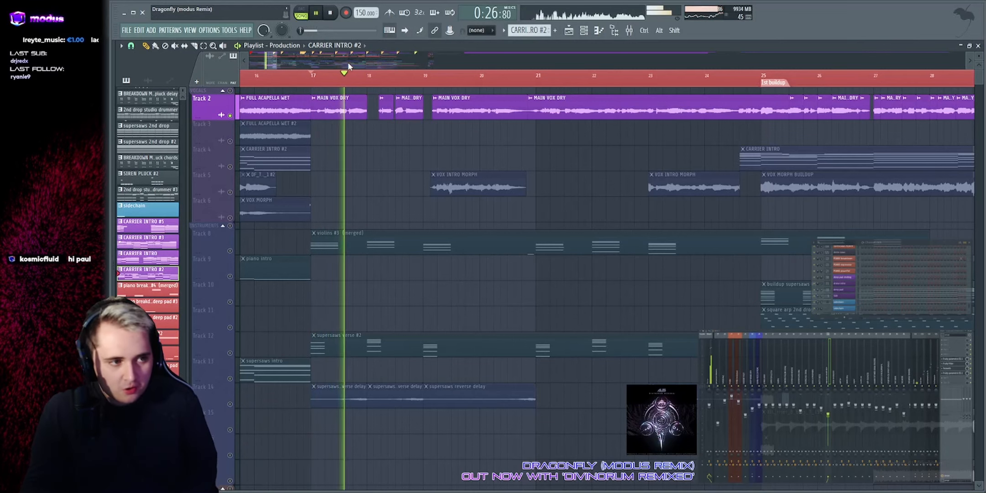
pyautogui.keyDown('ctrl'); pyautogui.click(230, 193); pyautogui.keyUp('ctrl')
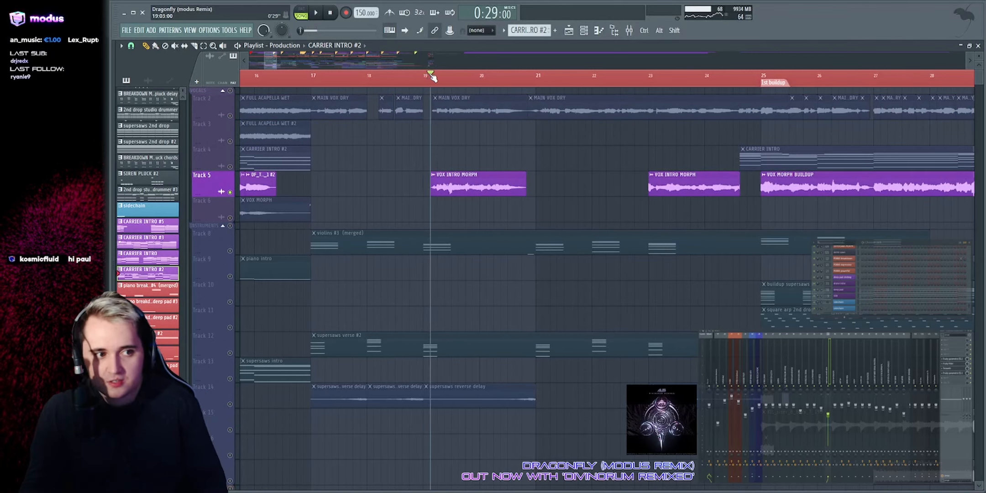
pyautogui.press('space')
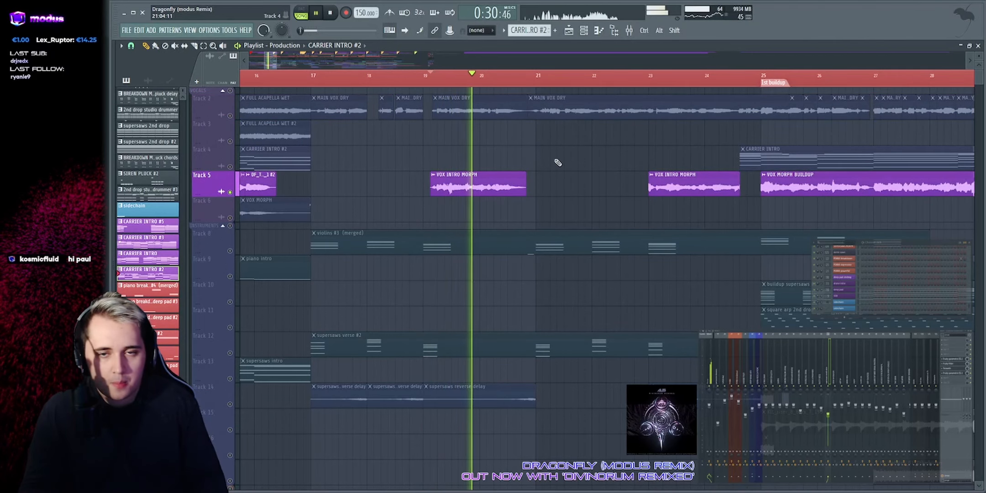
# Step: Add Track 2 back alongside Track 5 and audition both vocal tracks together
pyautogui.click(231, 115)
pyautogui.press('space')
pyautogui.press('space')
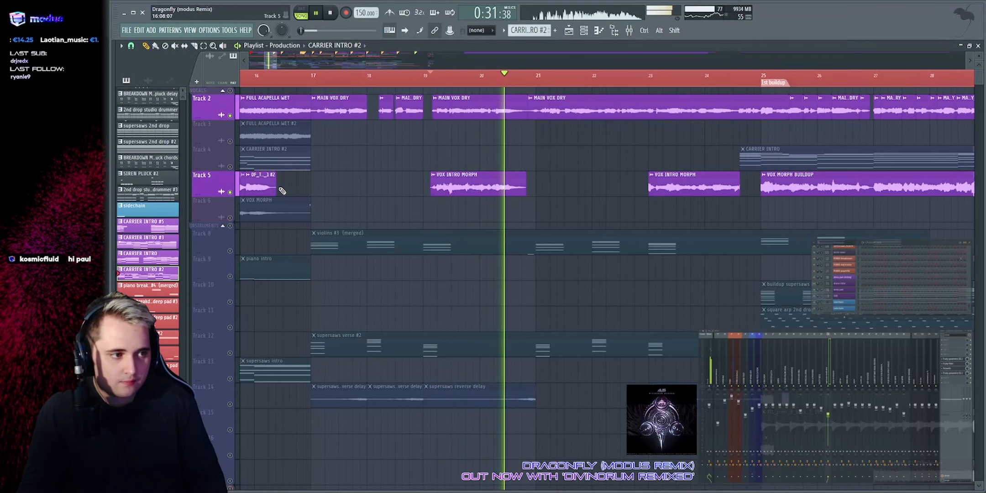
pyautogui.press('space')
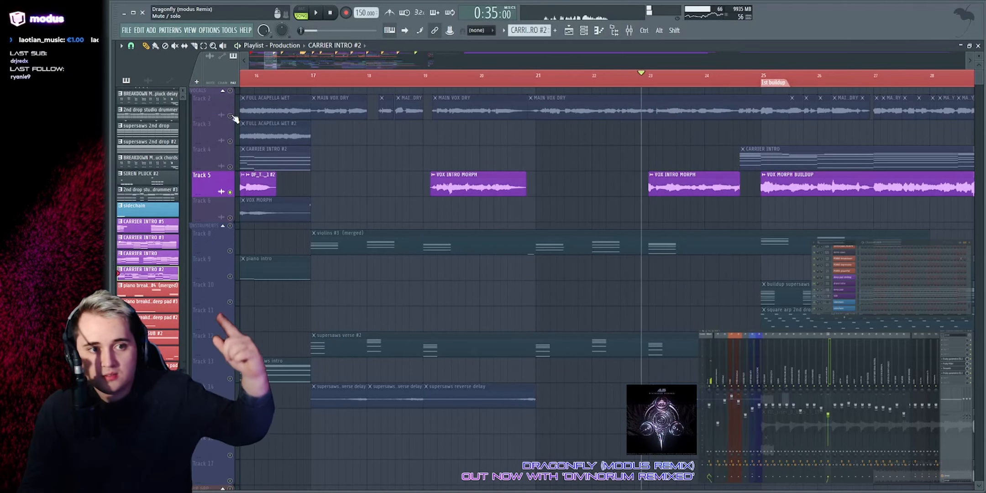
pyautogui.click(231, 115)
pyautogui.press('space')
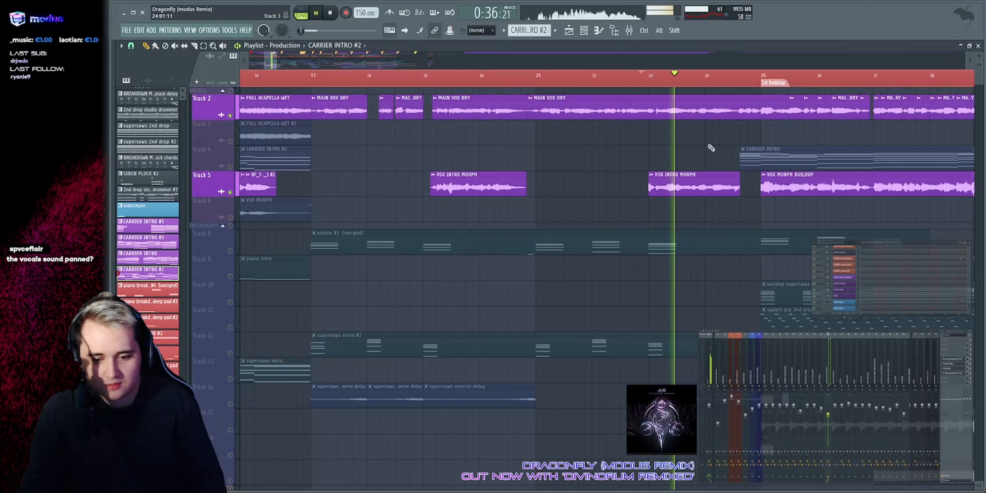
pyautogui.press('space')
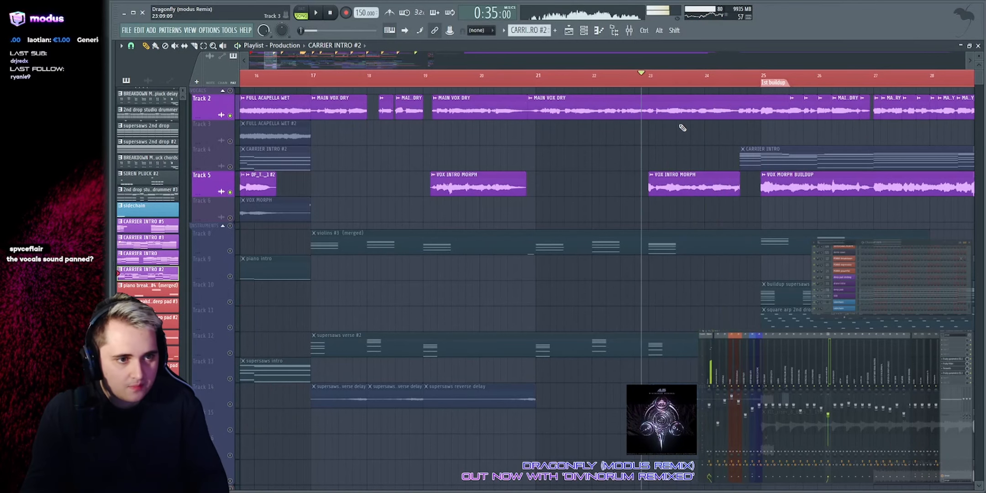
# Step: Inspect the VOX INTRO MORPH channel's Pro-R reverb (mix 100%), then close it and the clip settings
pyautogui.doubleClick(684, 181)
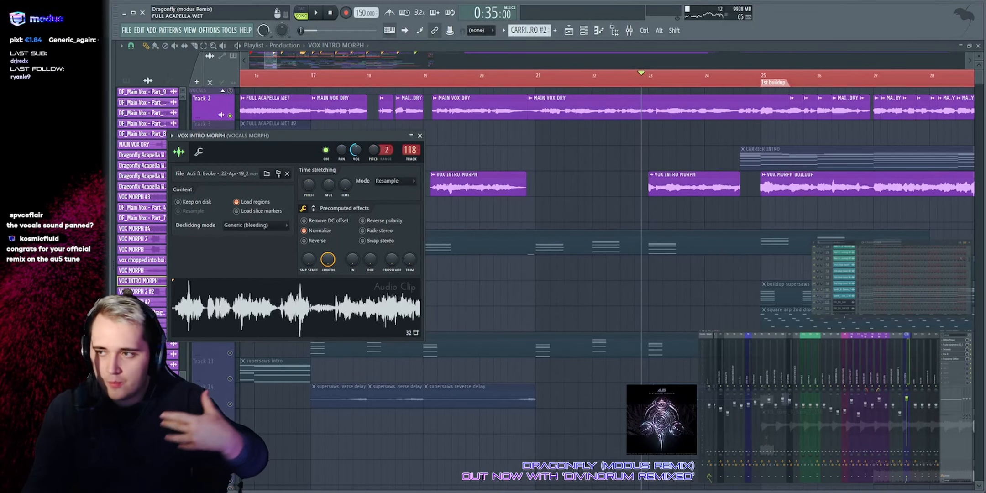
pyautogui.click(950, 355)
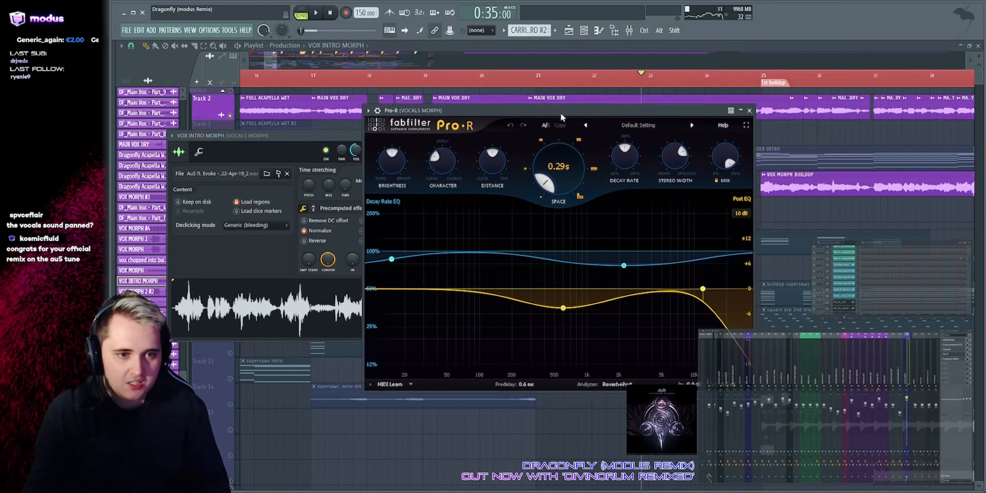
pyautogui.moveTo(567, 111); pyautogui.dragTo(374, 113)
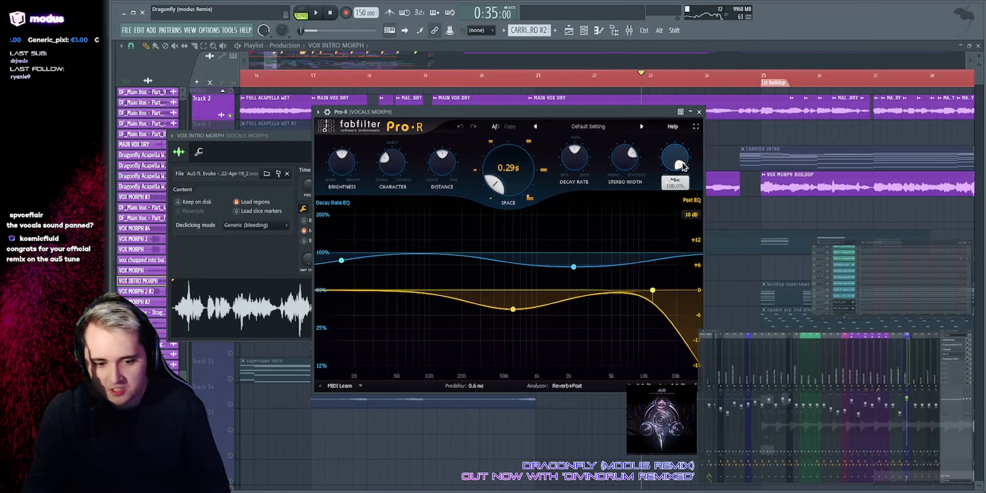
pyautogui.rightClick(745, 139)
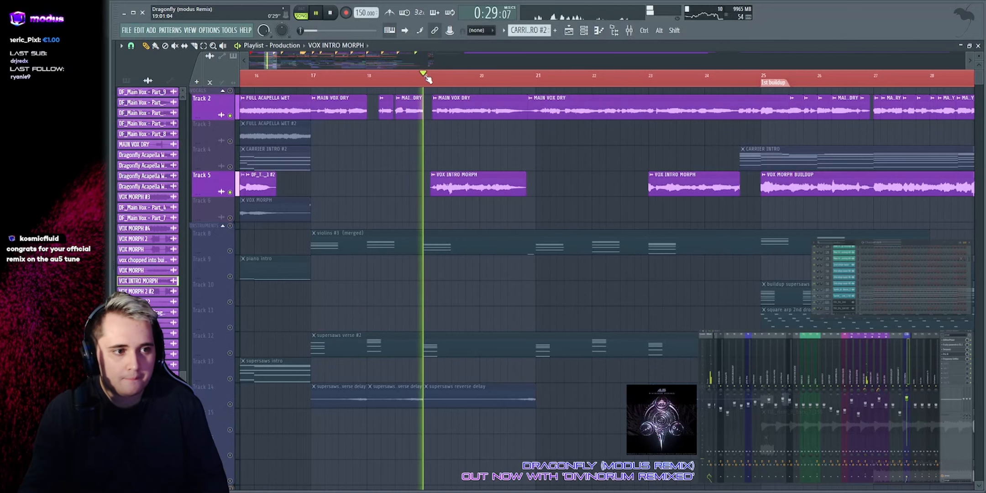
# Step: Solo Track 2's main vocals, silencing Track 5, and play from bar 17
pyautogui.rightClick(230, 116)
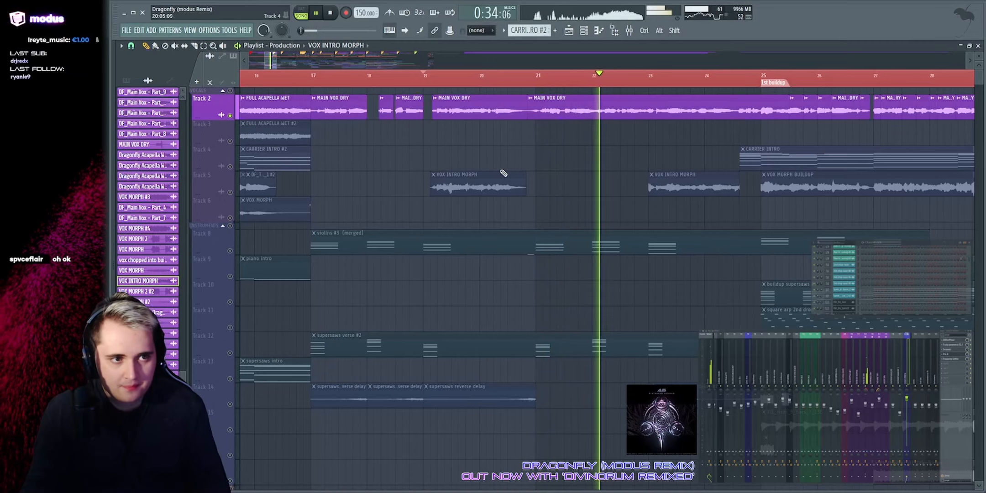
pyautogui.click(320, 83)
pyautogui.press('space')
# Step: Enlarge Track 54's MAIN VOX DRY panning automation lane to inspect its curve points
pyautogui.scroll(-10, 419, 218)
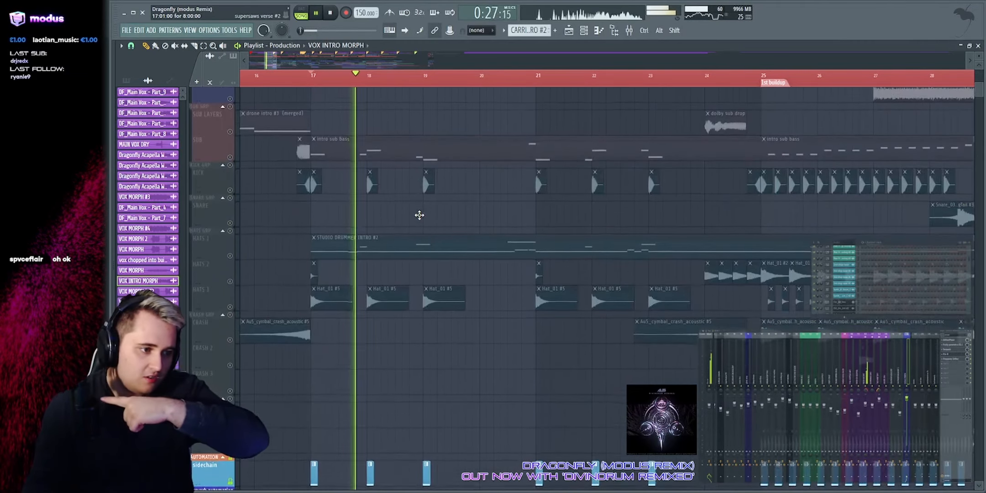
pyautogui.scroll(-15, 419, 215)
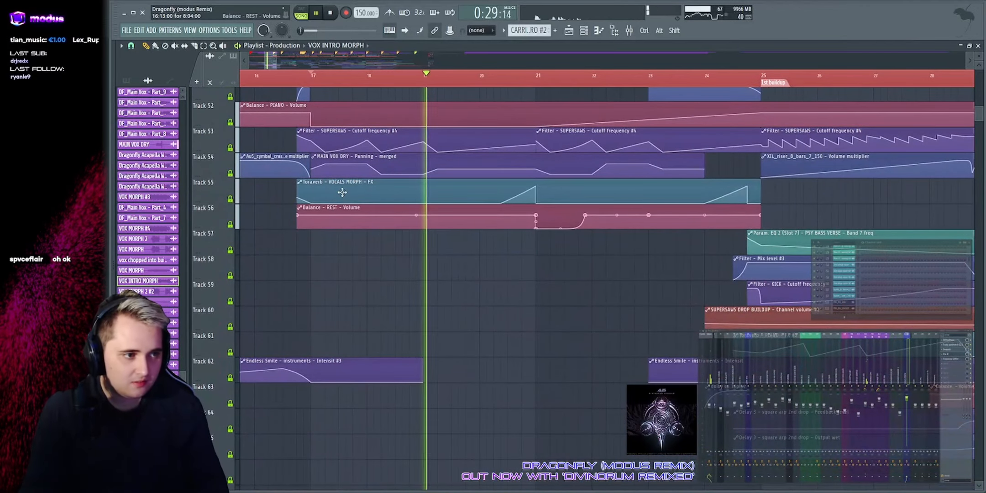
pyautogui.moveTo(215, 179); pyautogui.dragTo(219, 369)
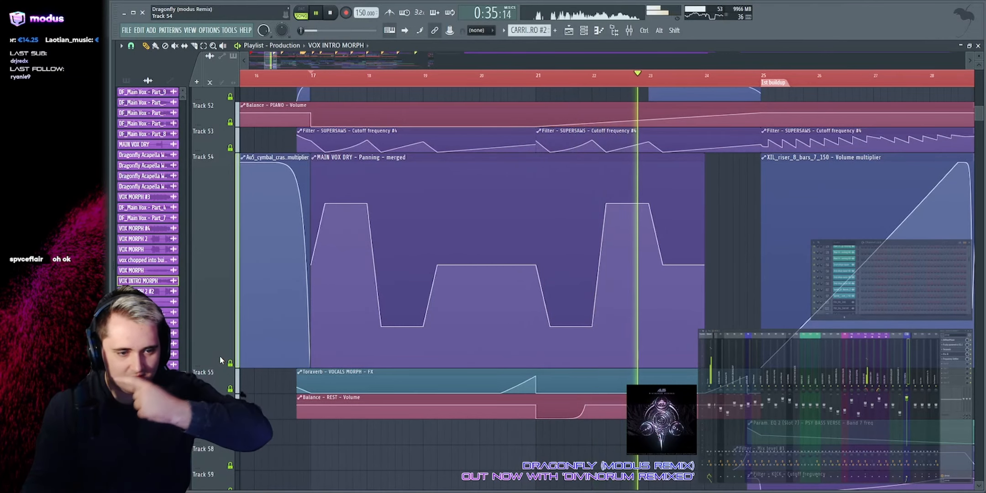
pyautogui.moveTo(476, 267)
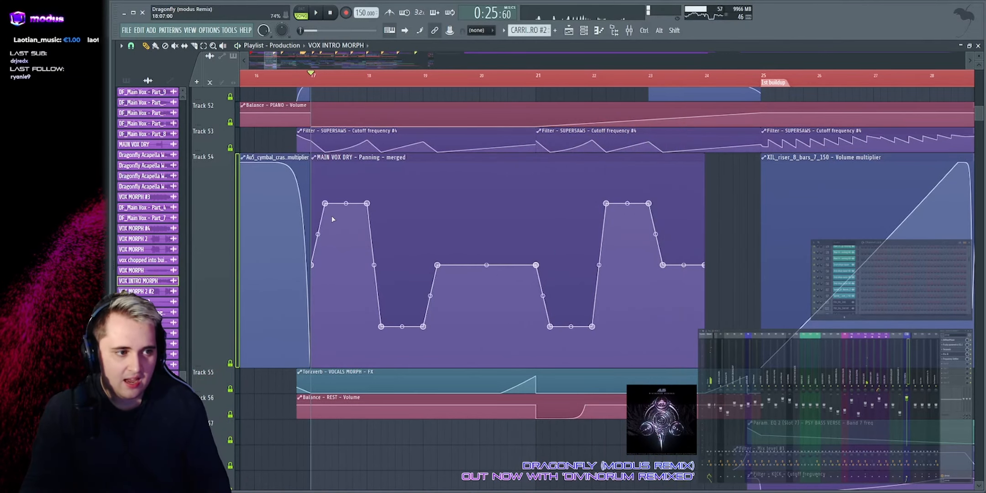
pyautogui.moveTo(322, 223); pyautogui.dragTo(552, 281)
pyautogui.rightClick(736, 249)
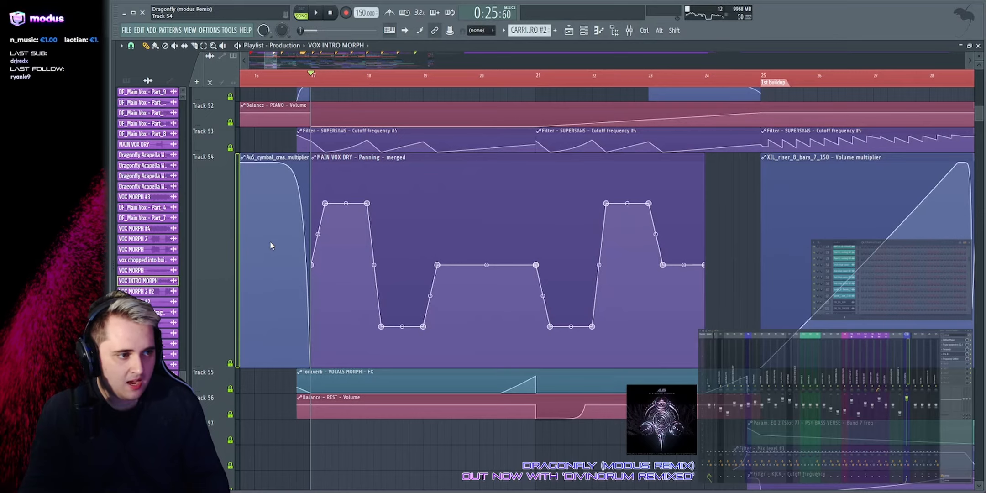
pyautogui.scroll(15, 434, 256)
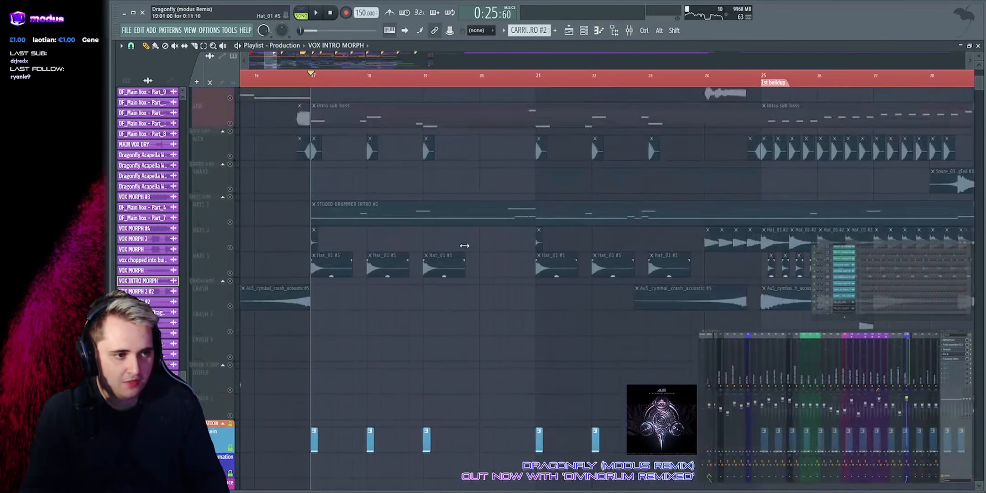
# Step: Solo Track 5's vox intro morph clips, then toggle the VOCALS group solo on and off
pyautogui.moveTo(333, 95); pyautogui.dragTo(622, 118)
pyautogui.rightClick(608, 161)
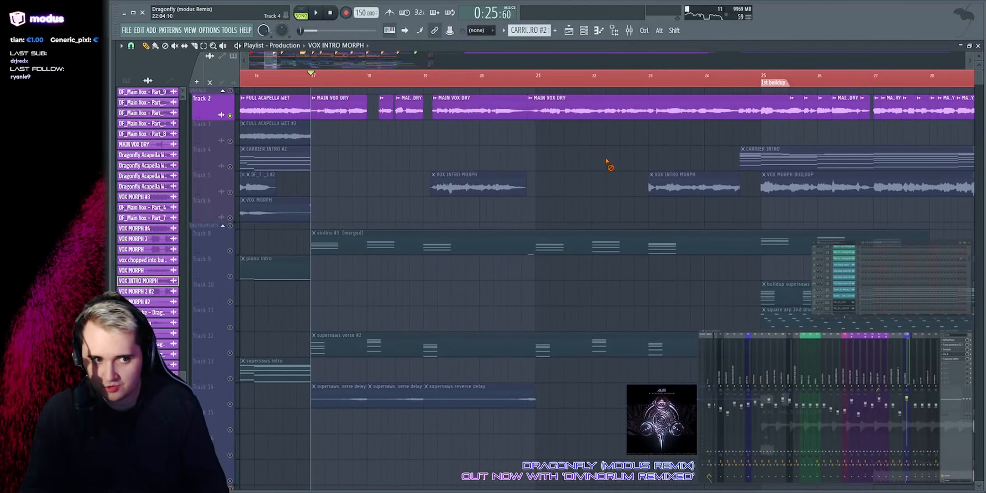
pyautogui.click(233, 191)
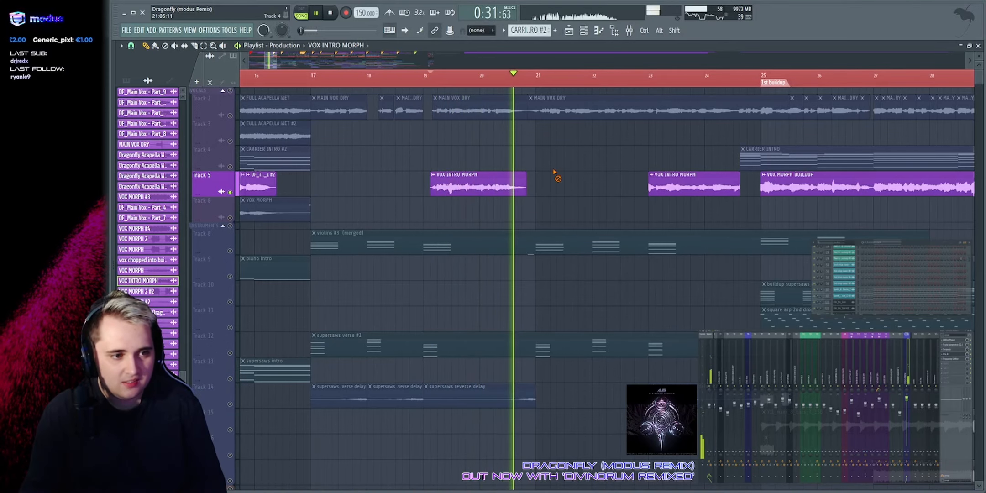
pyautogui.press('space')
pyautogui.click(232, 92)
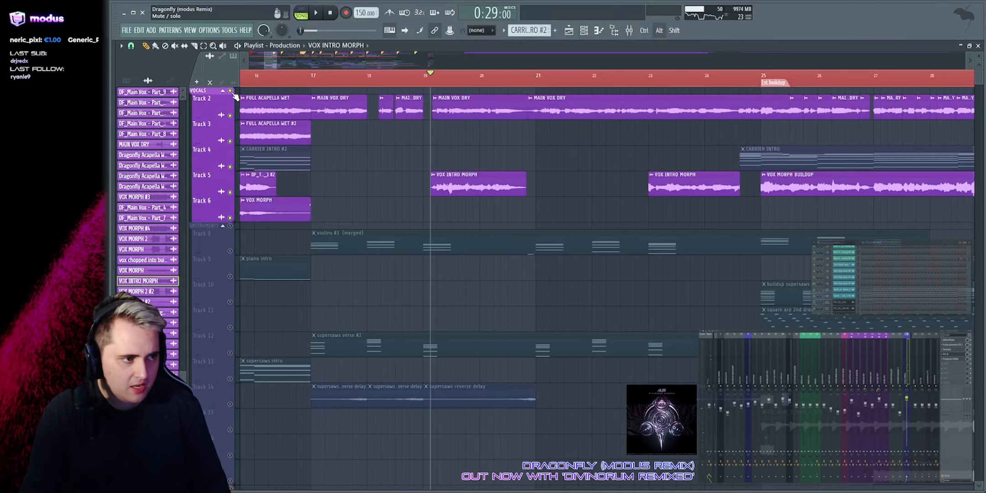
pyautogui.click(231, 92)
# Step: Solo and play the INSTRUMENTS group, then solo Track 8's violins #3 (merged) alone
pyautogui.click(230, 227)
pyautogui.scroll(-3, 315, 215)
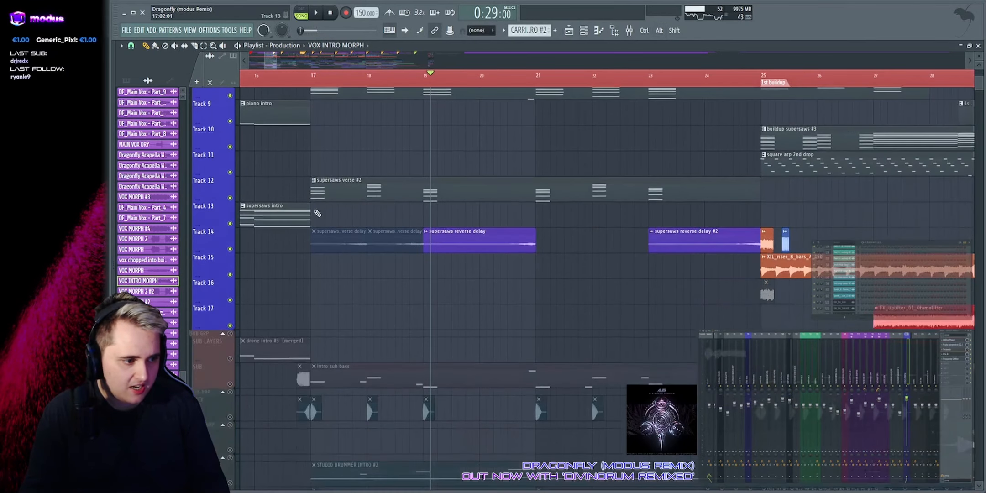
pyautogui.scroll(2, 316, 214)
pyautogui.click(230, 175)
pyautogui.scroll(2, 233, 181)
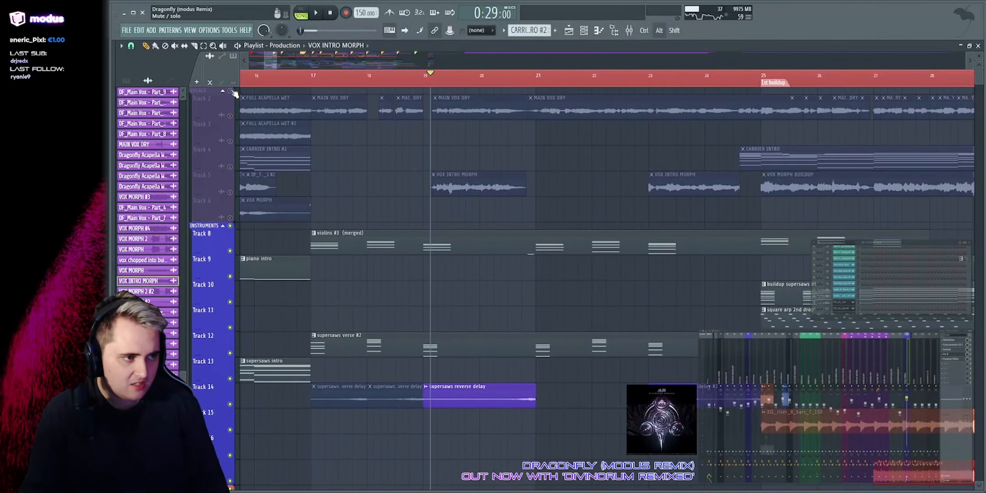
pyautogui.press('space')
pyautogui.scroll(-3, 386, 167)
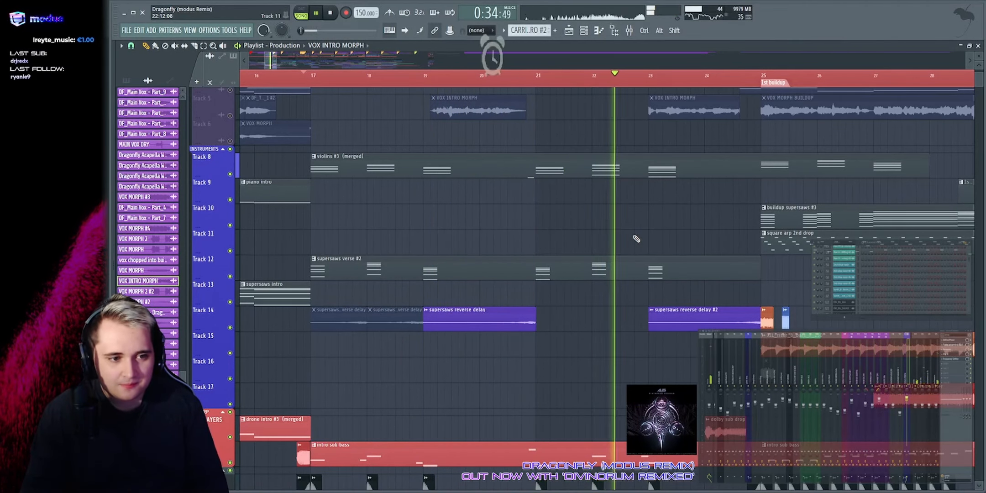
pyautogui.press('space')
pyautogui.rightClick(232, 174)
# Step: Play the soloed violins and show the violins (merged) clip's first bars in the Piano roll
pyautogui.press('space')
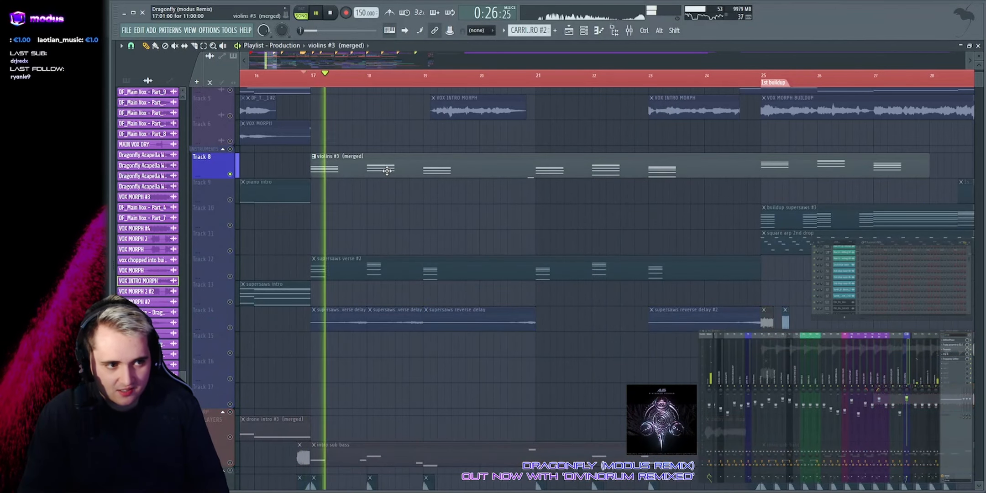
pyautogui.doubleClick(386, 167)
pyautogui.moveTo(359, 61); pyautogui.dragTo(315, 63)
pyautogui.scroll(-1, 425, 134)
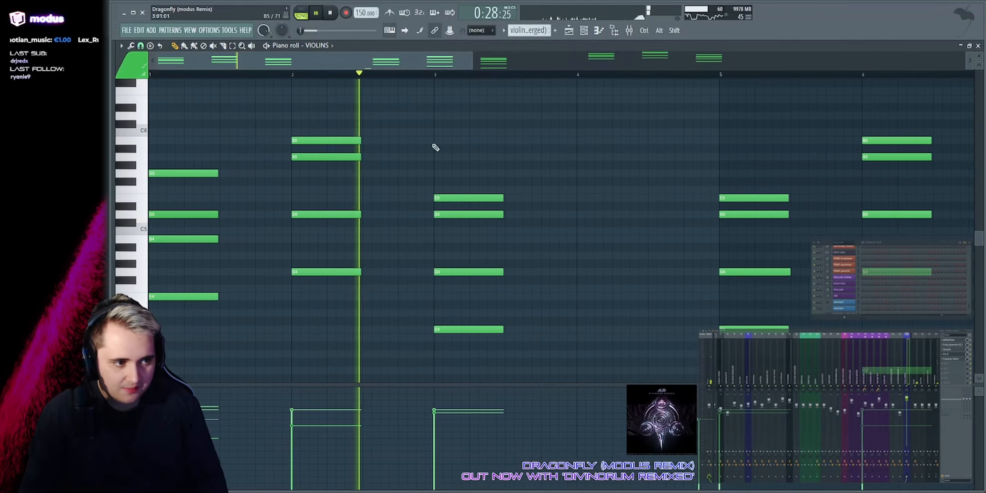
pyautogui.press('space')
# Step: Reopen the violin notes and bring up the Cinematic Studio Strings CSS Full Ensemble Kontakt instrument
pyautogui.click(599, 31)
pyautogui.scroll(-9, 482, 205)
pyautogui.scroll(10, 471, 165)
pyautogui.press('space')
pyautogui.click(599, 30)
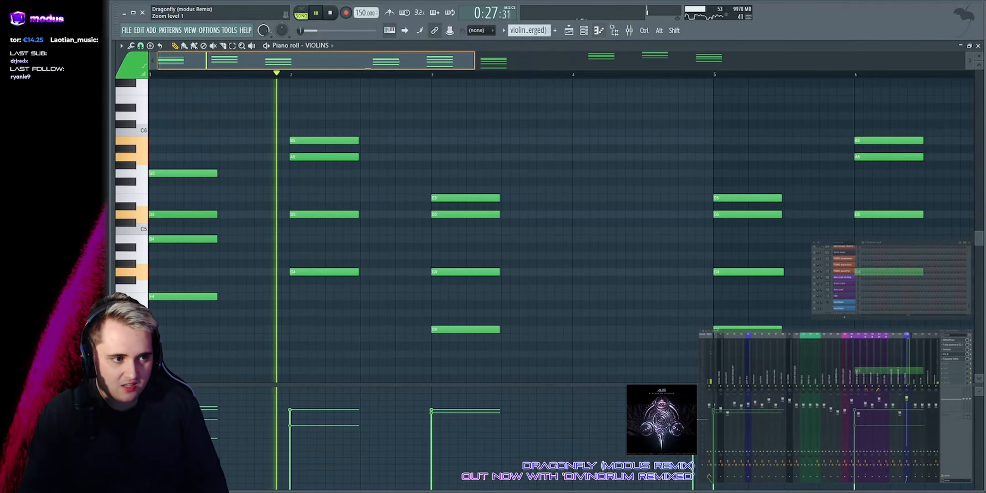
pyautogui.scroll(-3, 553, 65)
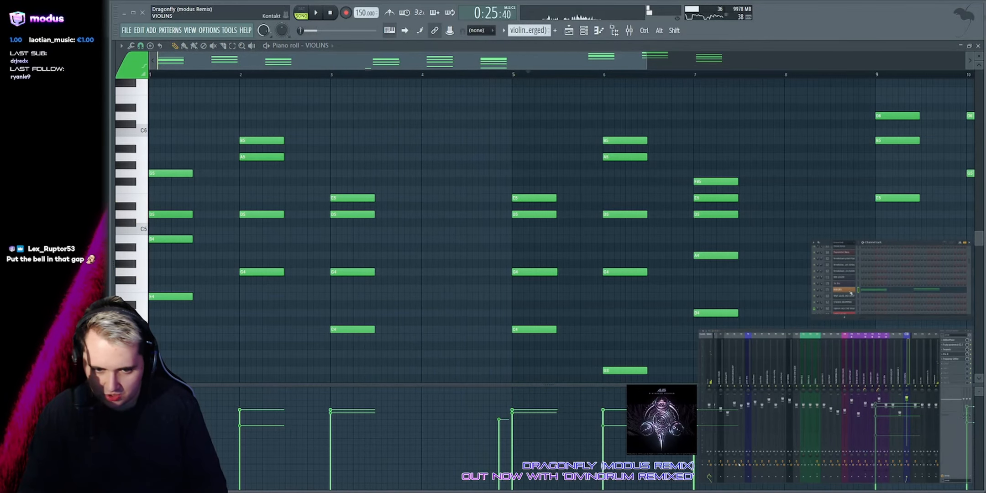
pyautogui.click(844, 290)
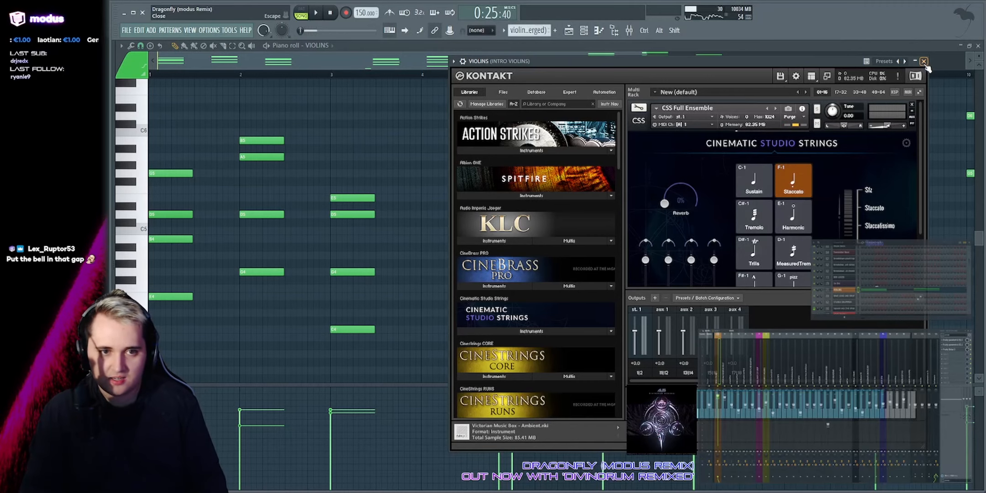
# Step: Drag the Kontakt window aside, then close it to reveal the violins piano roll
pyautogui.moveTo(770, 61); pyautogui.dragTo(566, 75)
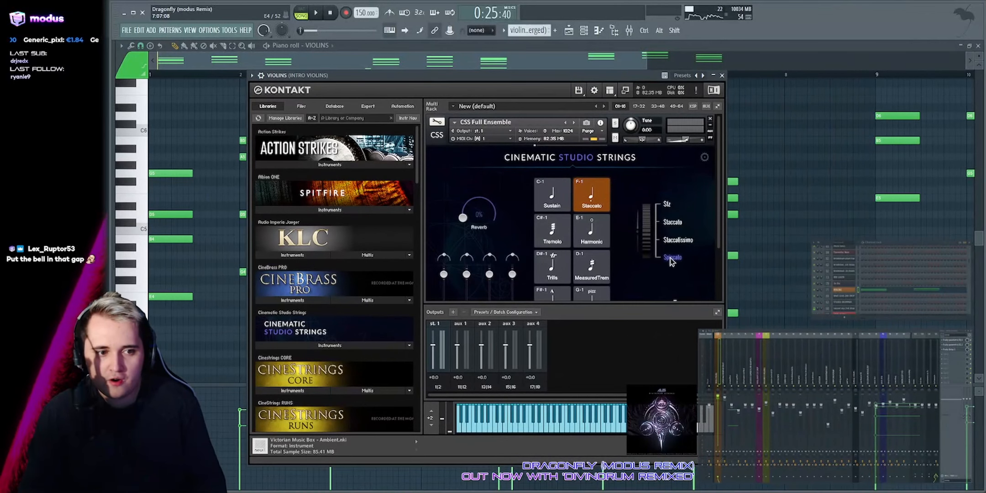
pyautogui.click(721, 76)
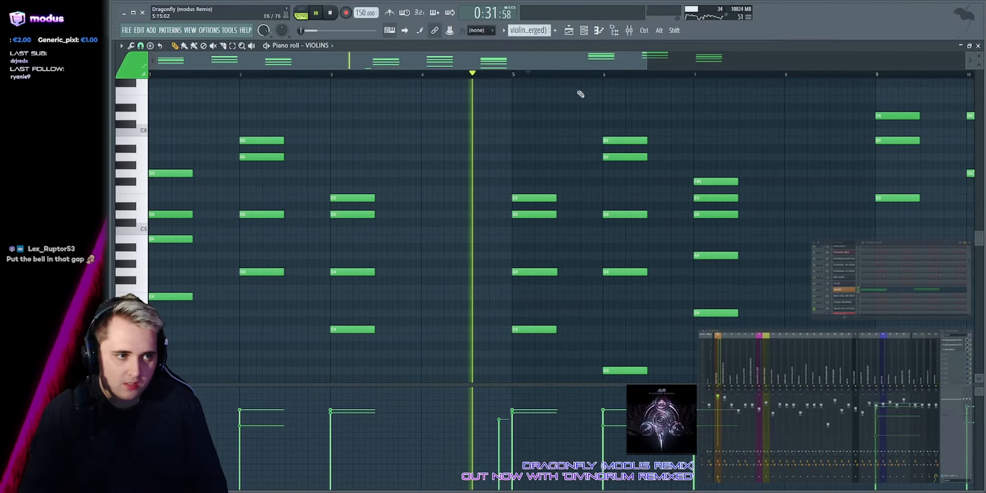
# Step: Stop playback, preview a low violin note, then resume playing in the Playlist
pyautogui.press('space')
pyautogui.scroll(-5, 262, 183)
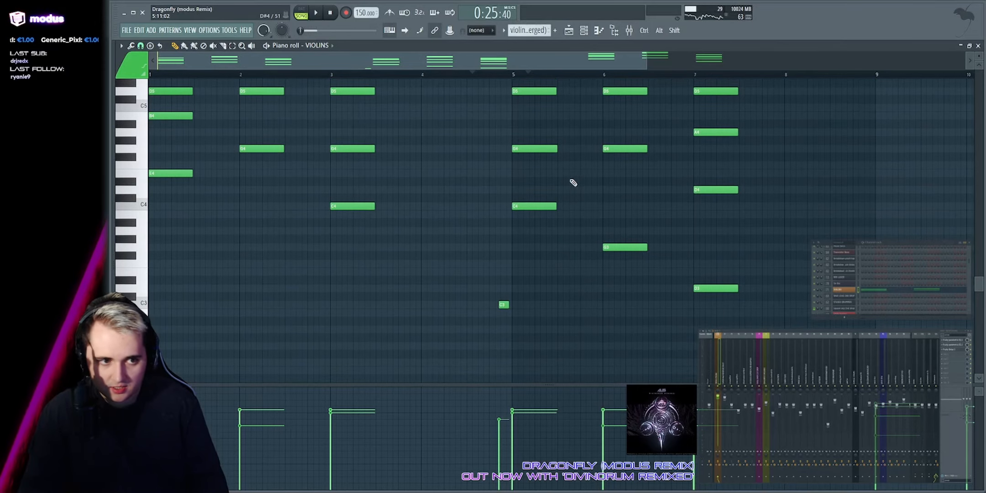
pyautogui.scroll(3, 667, 206)
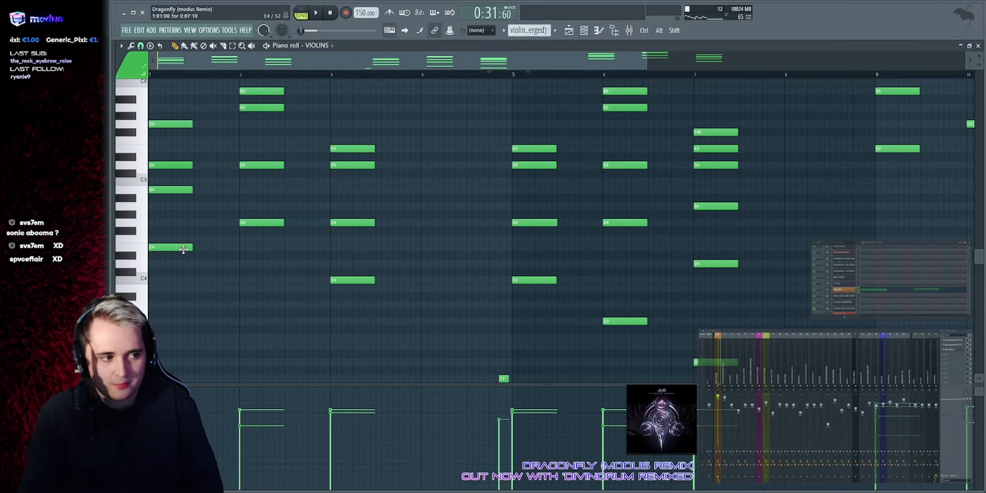
pyautogui.click(259, 226)
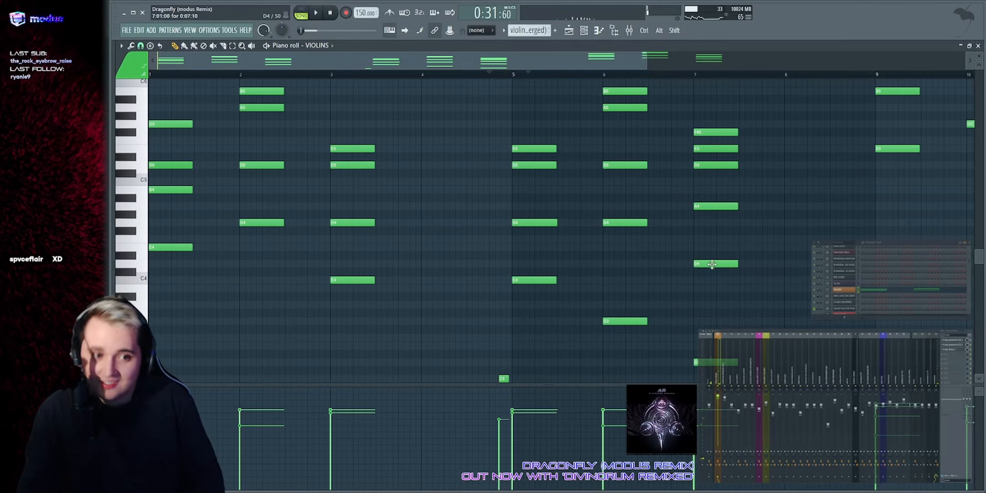
pyautogui.click(570, 31)
pyautogui.press('space')
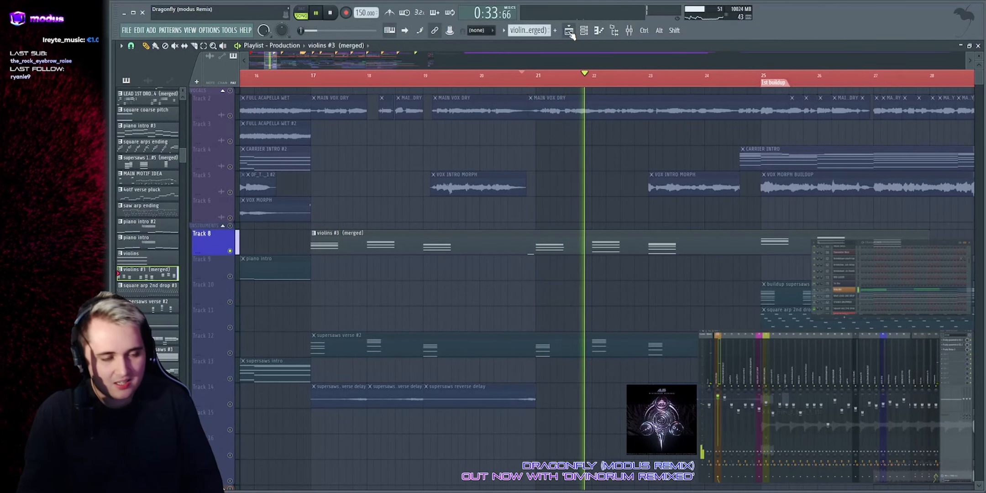
# Step: Play from bar 17, jump to around bar 20.7, and audition the violins (merged) notes
pyautogui.click(308, 80)
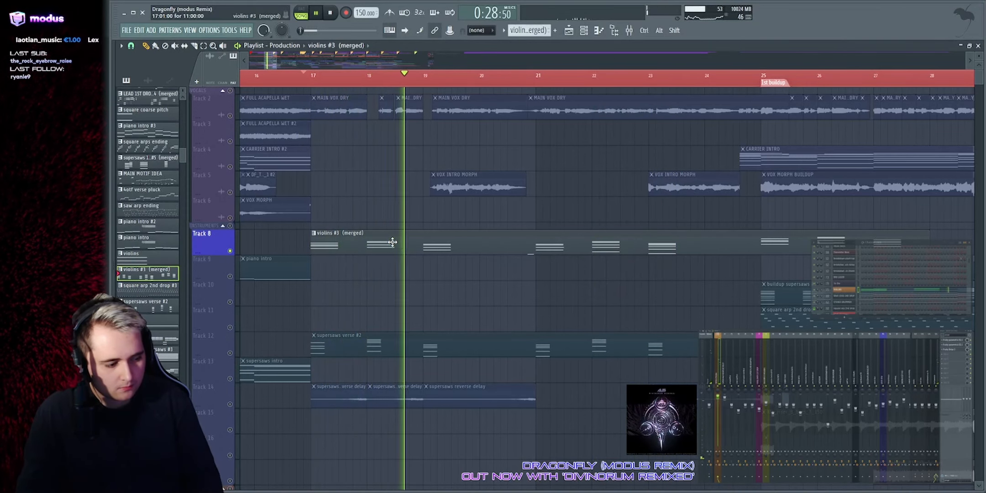
pyautogui.click(523, 81)
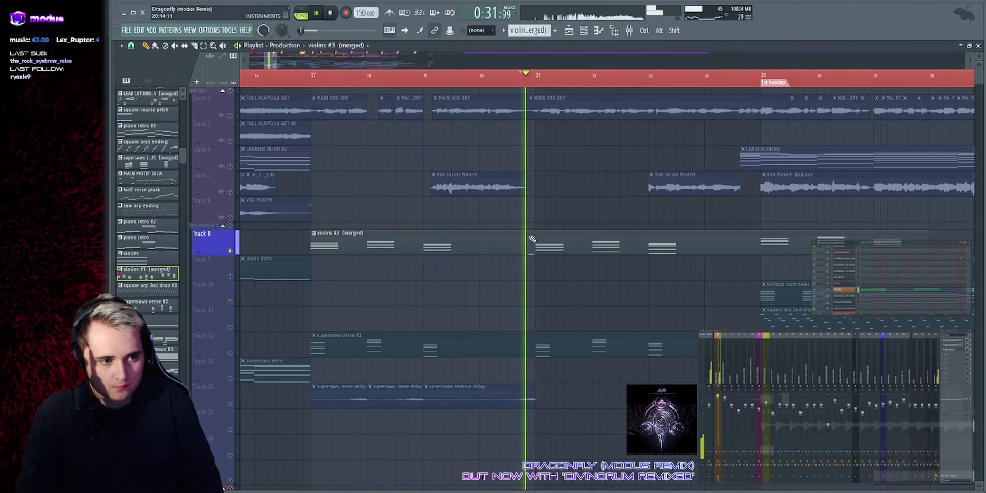
pyautogui.press('space')
pyautogui.doubleClick(521, 235)
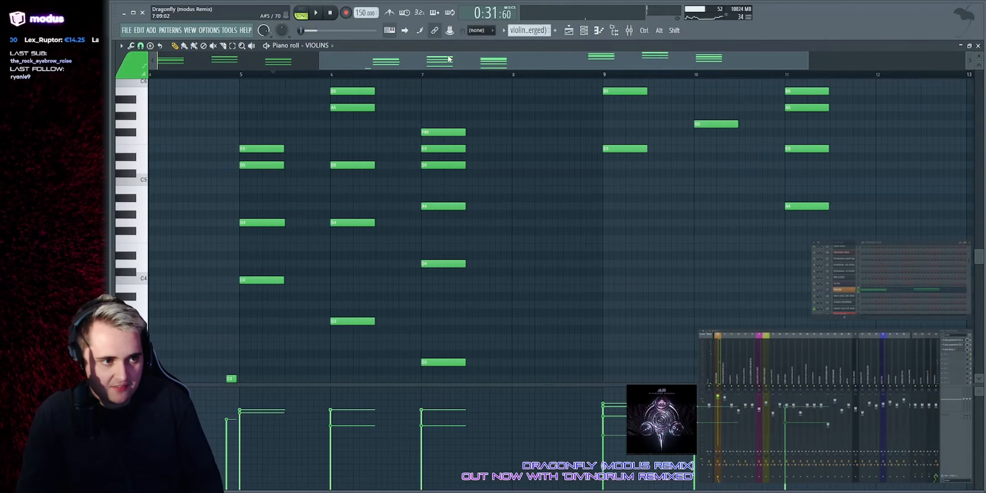
pyautogui.press('space')
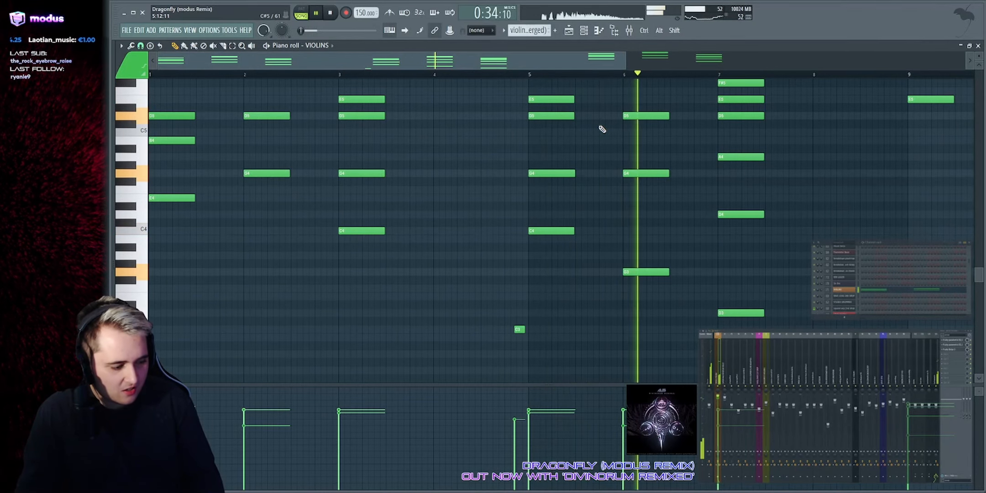
pyautogui.click(569, 30)
pyautogui.press('space')
pyautogui.press('space')
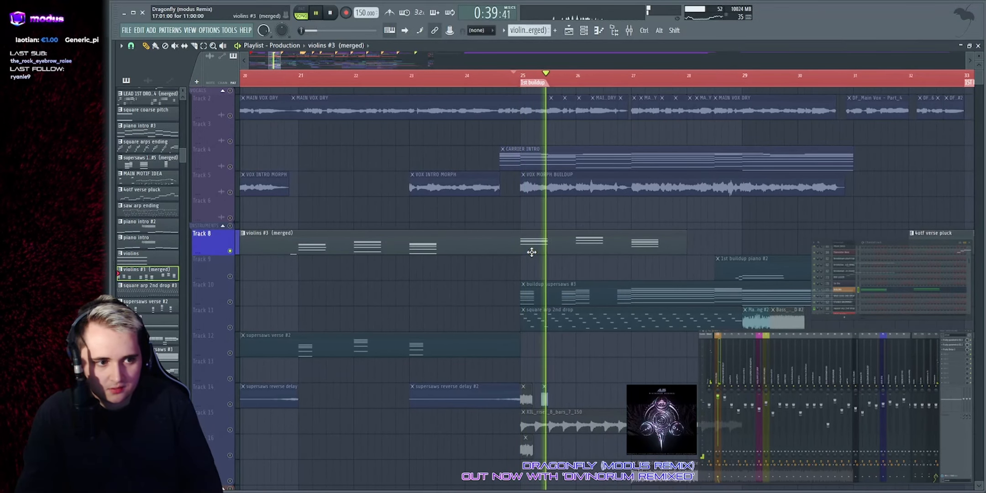
# Step: Briefly play and stop the arrangement from bar 25 several times
pyautogui.press('space')
pyautogui.press('space')
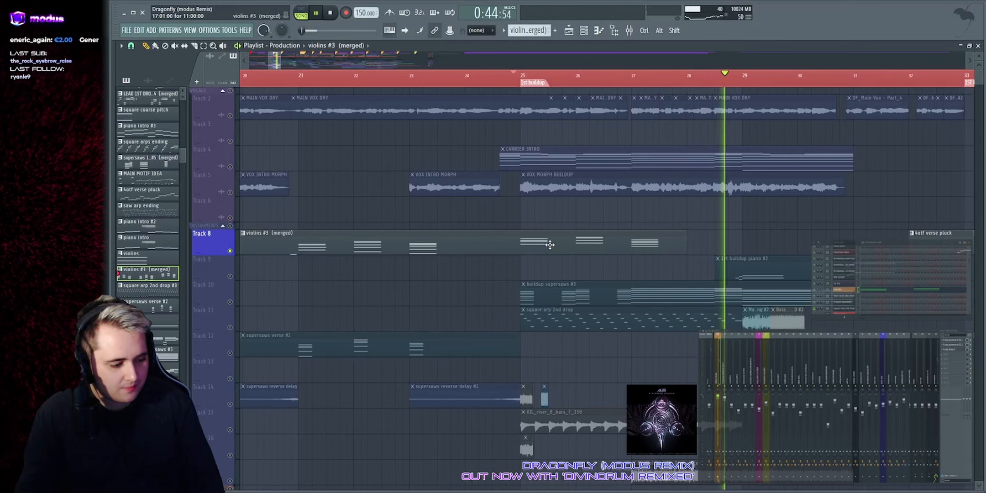
pyautogui.press('space')
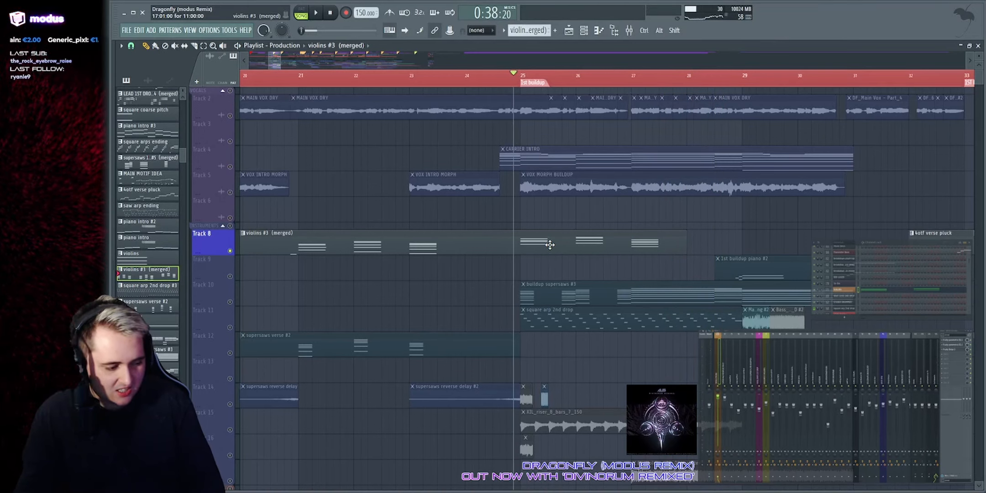
pyautogui.press('space')
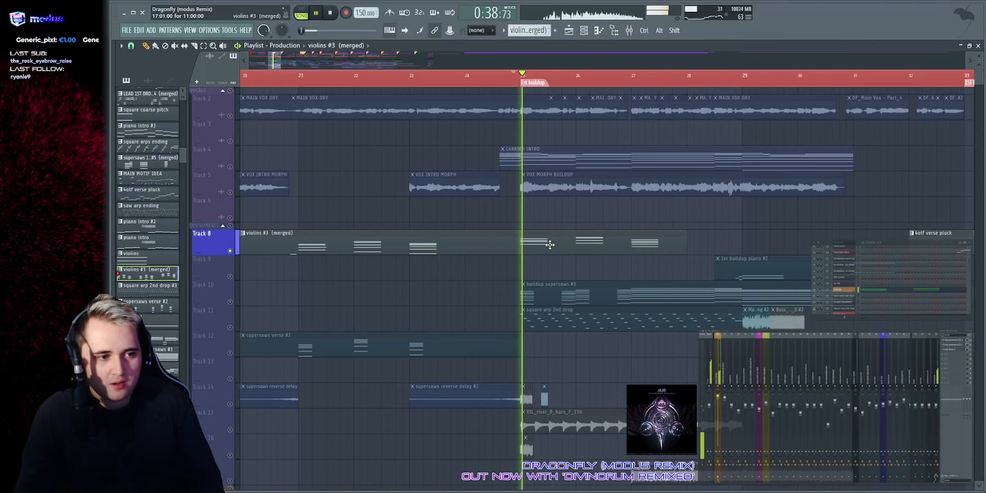
pyautogui.press('space')
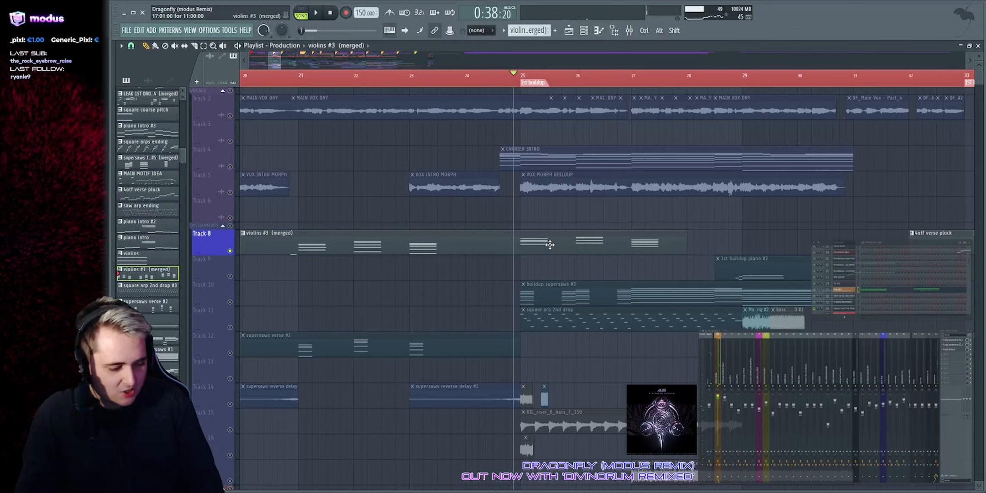
pyautogui.press('space')
pyautogui.press('space')
pyautogui.press('space')
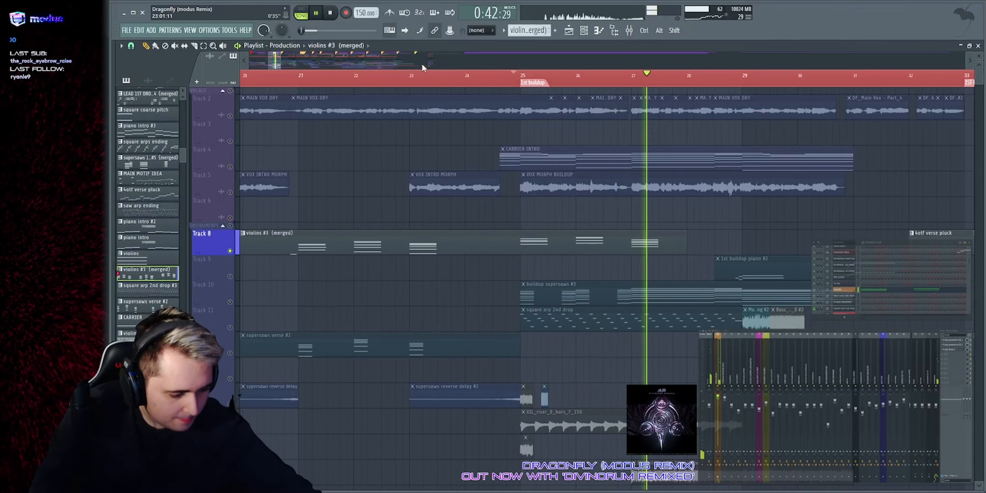
pyautogui.scroll(-3, 563, 82)
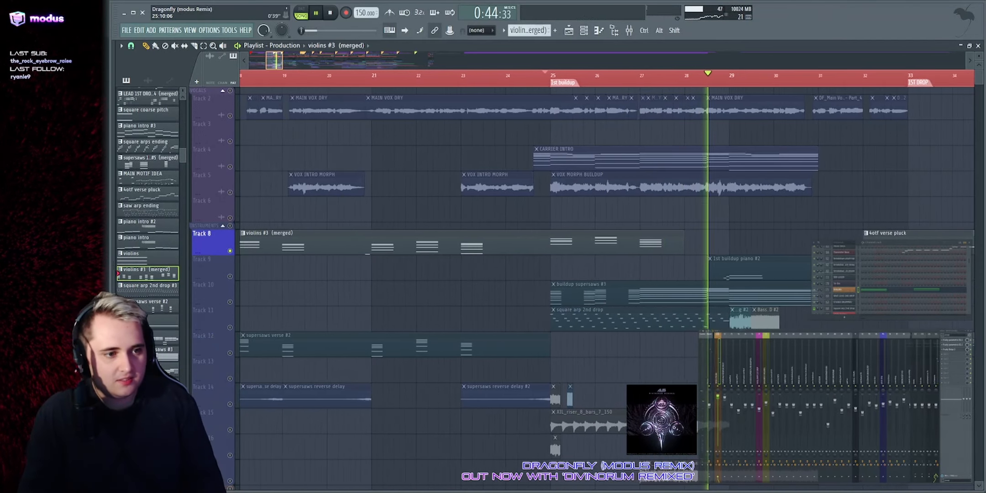
pyautogui.press('space')
# Step: Select the supersaws verse track, play from bar 17, and scroll to the automation lanes
pyautogui.click(234, 352)
pyautogui.scroll(-4, 359, 192)
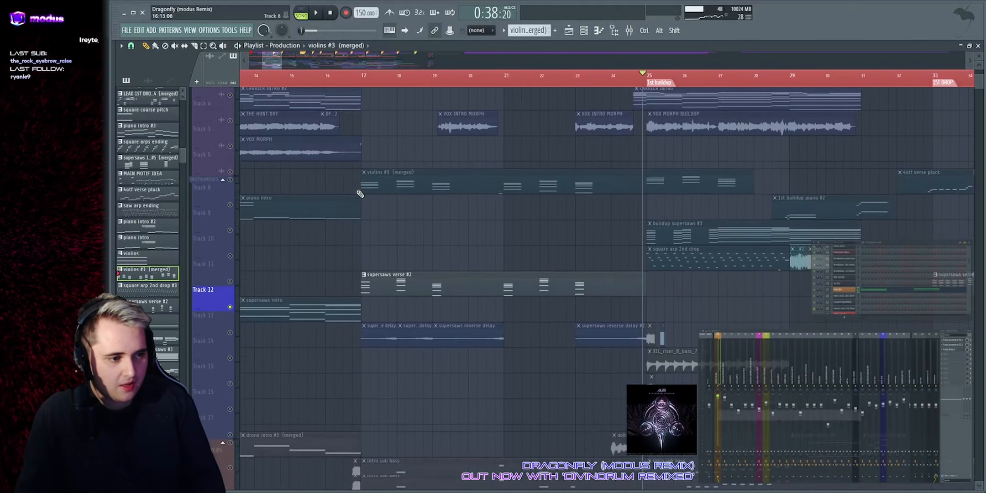
pyautogui.click(363, 77)
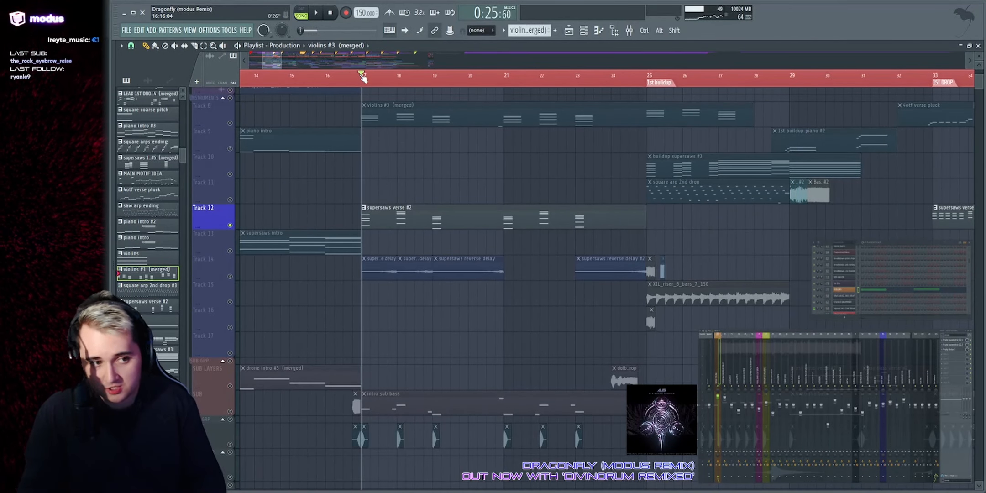
pyautogui.press('space')
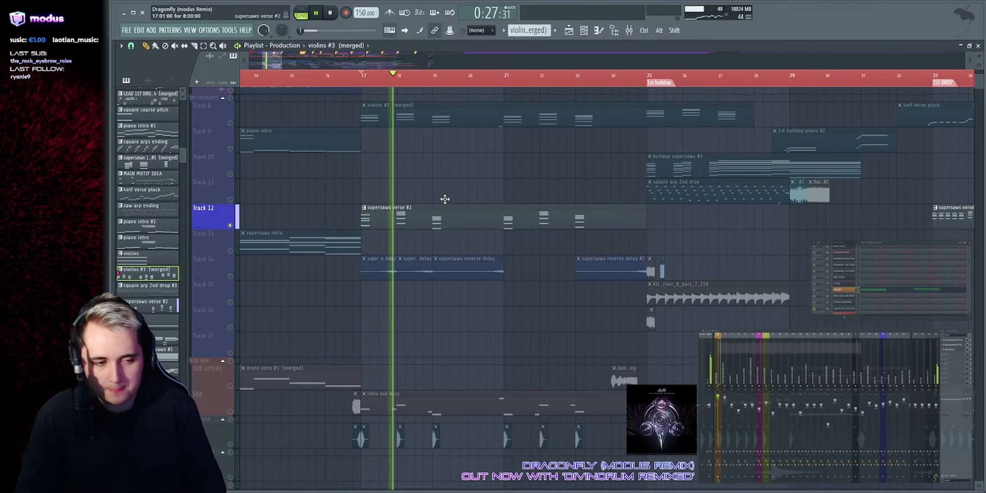
pyautogui.scroll(-5, 470, 200)
pyautogui.scroll(-10, 470, 200)
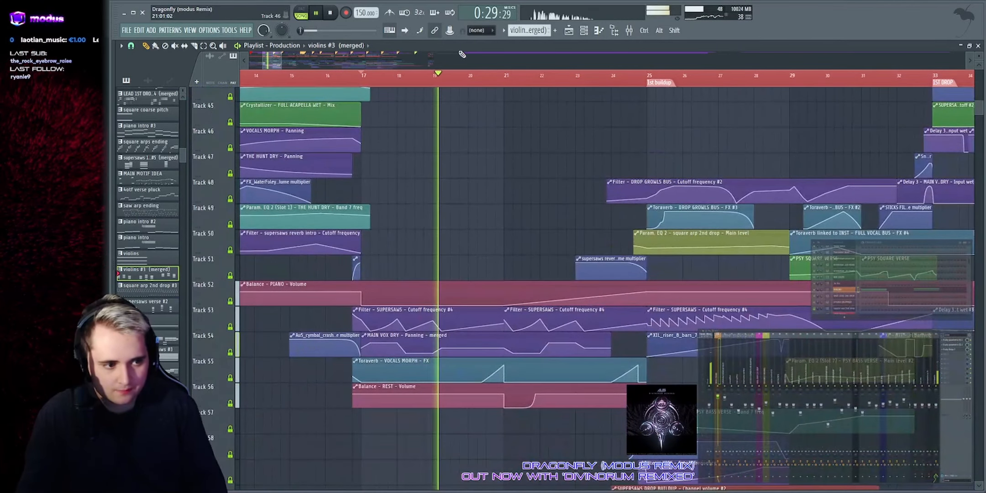
# Step: Enlarge Track 53's Filter SUPERSAWS cutoff lane, stop playback, and scroll back to Tracks 10–17
pyautogui.scroll(1, 448, 74)
pyautogui.scroll(1, 448, 74)
pyautogui.scroll(-3, 369, 123)
pyautogui.moveTo(212, 126); pyautogui.dragTo(211, 269)
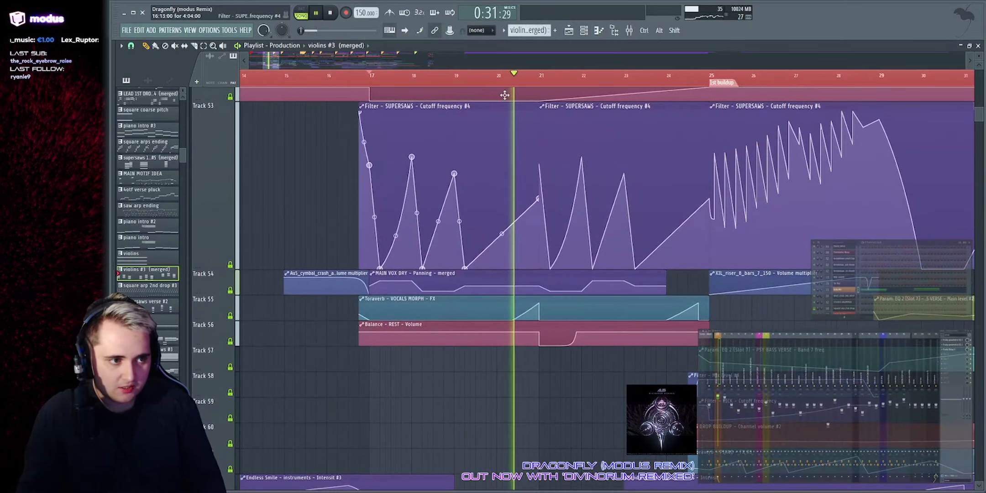
pyautogui.scroll(3, 302, 184)
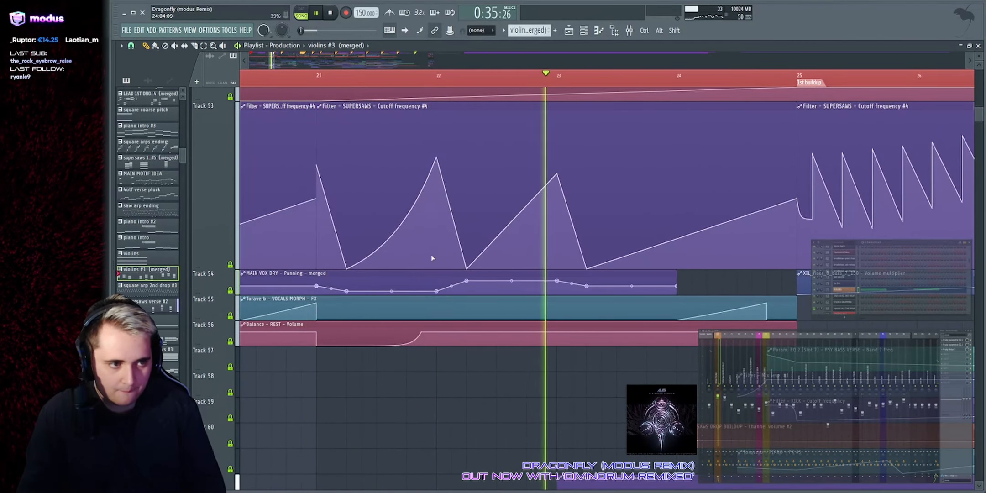
pyautogui.scroll(10, 315, 201)
pyautogui.press('space')
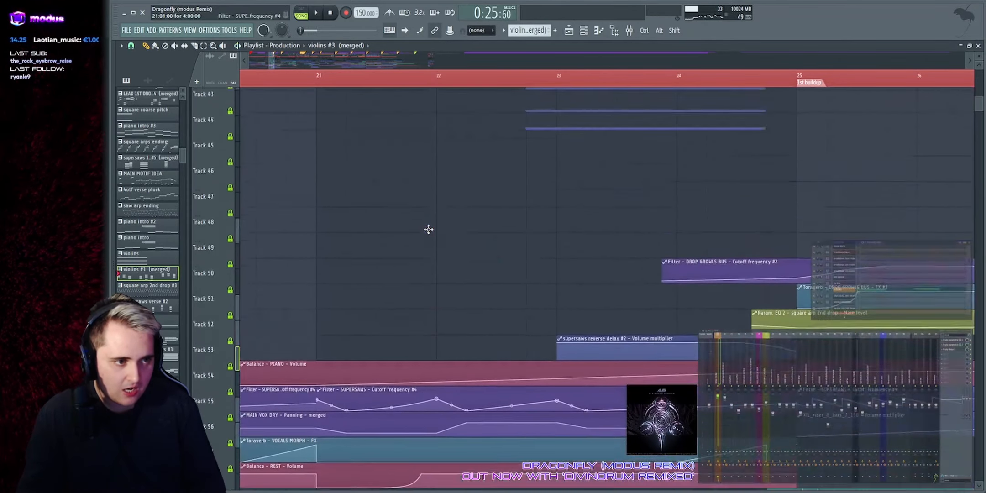
pyautogui.scroll(5, 424, 225)
pyautogui.scroll(-3, 446, 172)
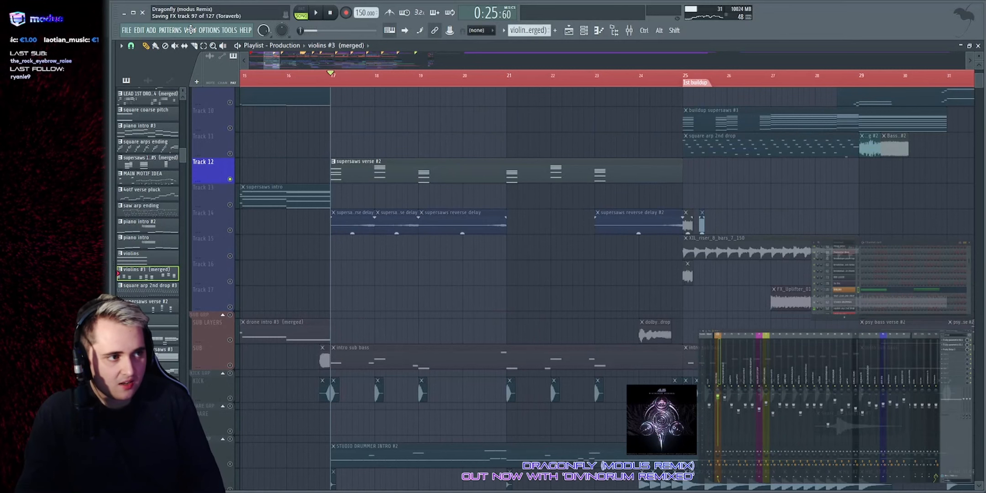
pyautogui.scroll(4, 394, 188)
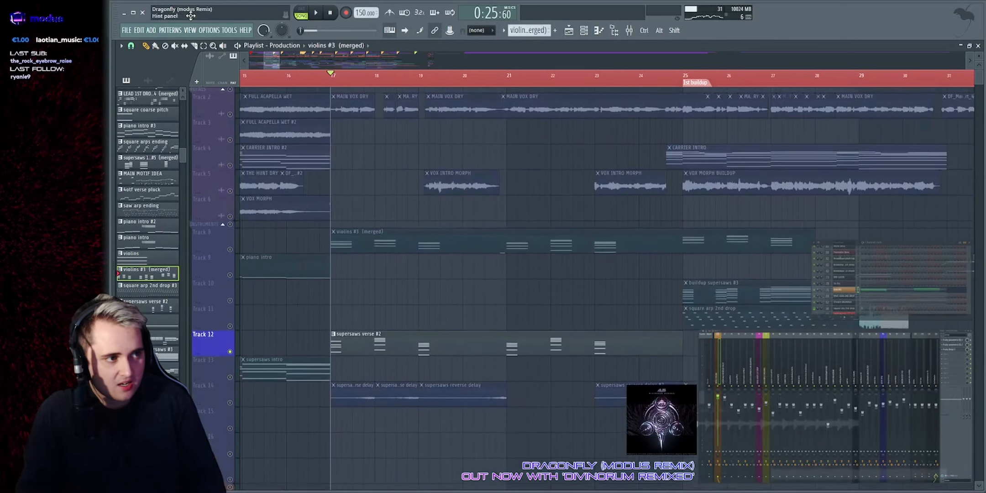
# Step: Unmute Track 8's violins alongside the soloed supersaws verse and start playback
pyautogui.click(230, 251)
pyautogui.scroll(2, 351, 61)
pyautogui.press('space')
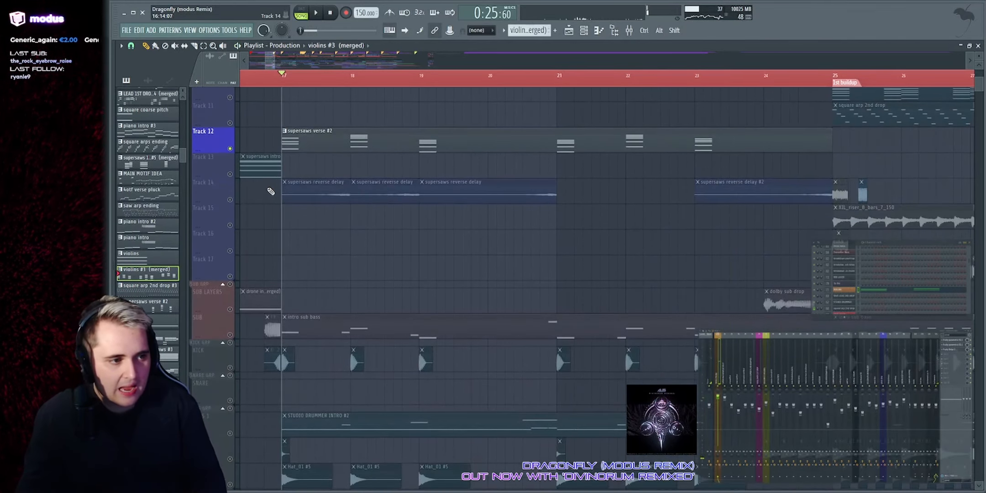
# Step: Audition the supersaws reverse delay clip from bar 19 and show its Reverse/Resample audio settings
pyautogui.click(232, 200)
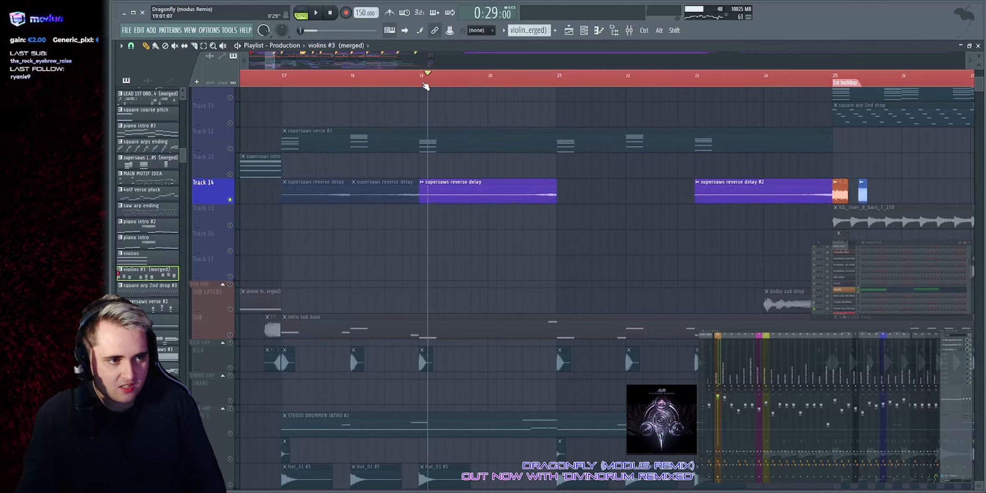
pyautogui.press('space')
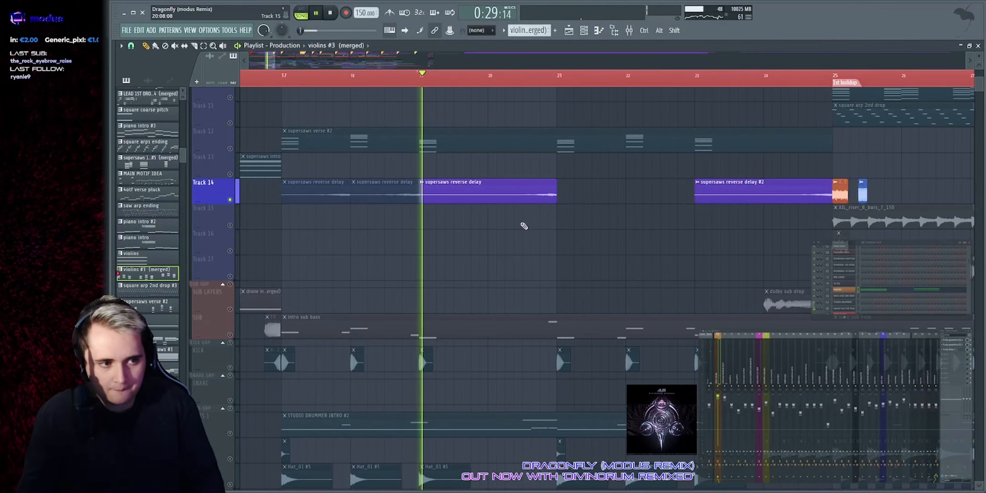
pyautogui.press('space')
pyautogui.doubleClick(519, 189)
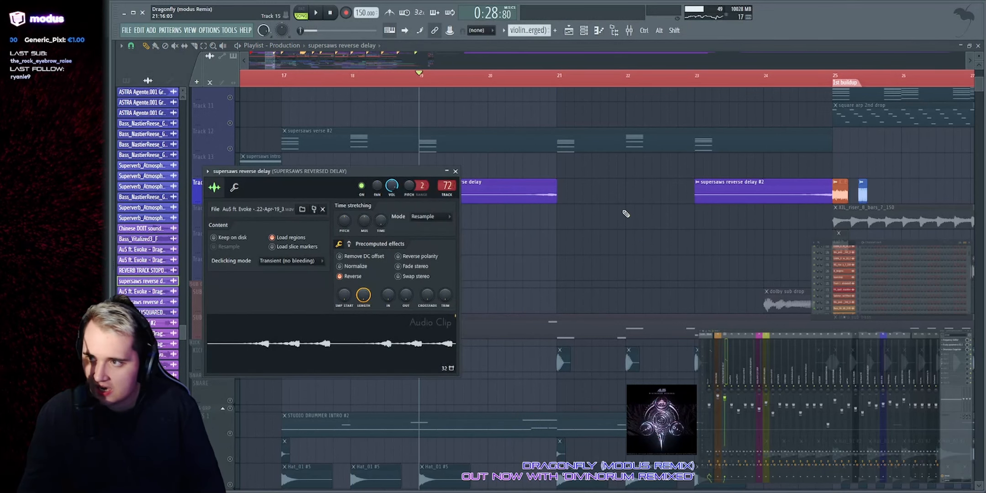
pyautogui.click(952, 341)
pyautogui.moveTo(559, 136); pyautogui.dragTo(584, 135)
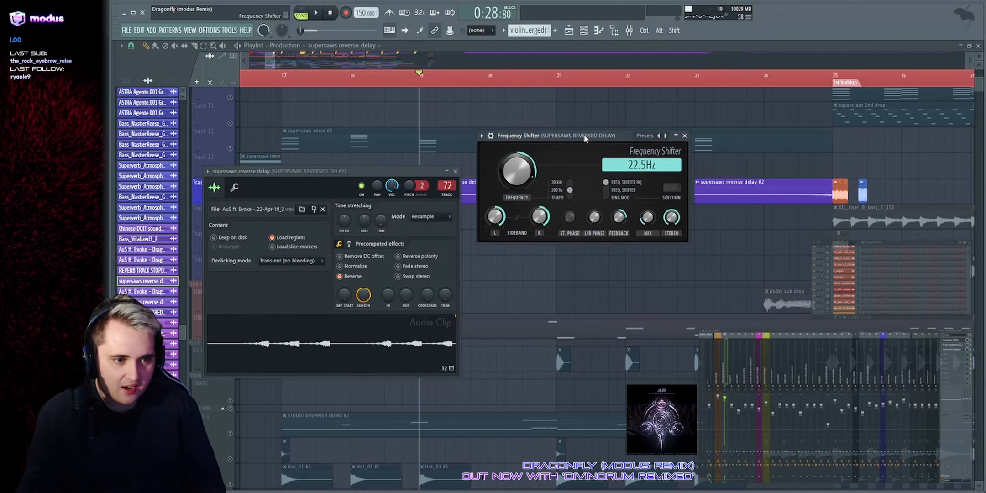
pyautogui.press('space')
pyautogui.press('space')
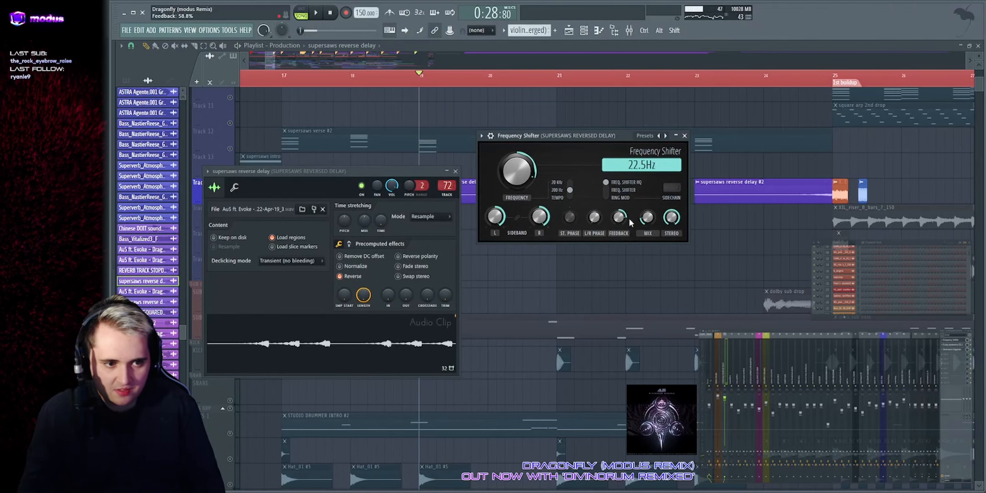
pyautogui.moveTo(596, 136); pyautogui.dragTo(525, 185)
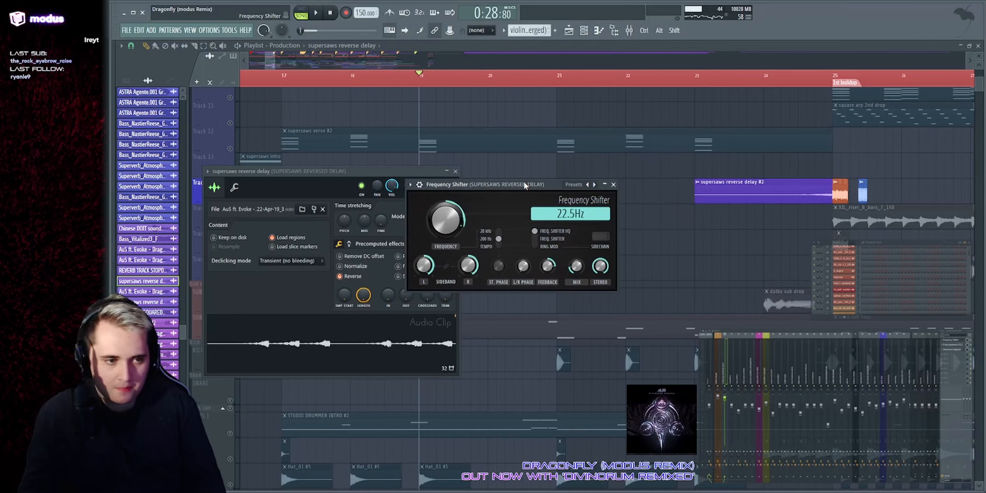
pyautogui.rightClick(632, 194)
# Step: Play the arrangement from bar 20, skip ahead to around bar 23, then stop
pyautogui.click(482, 76)
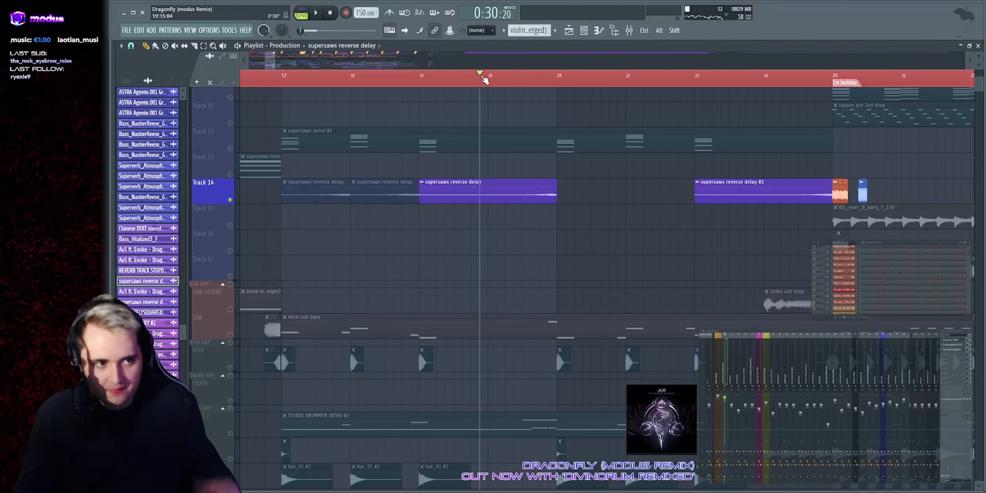
pyautogui.press('space')
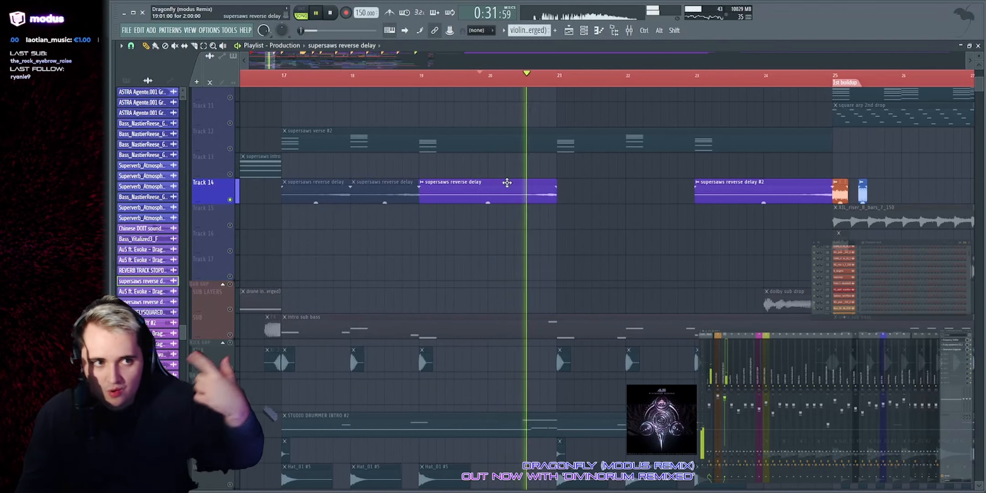
pyautogui.click(725, 73)
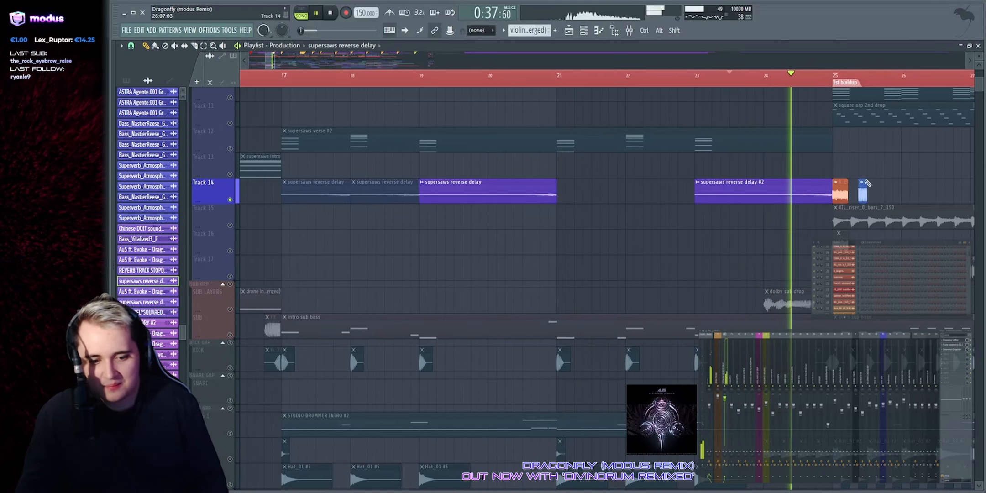
pyautogui.press('space')
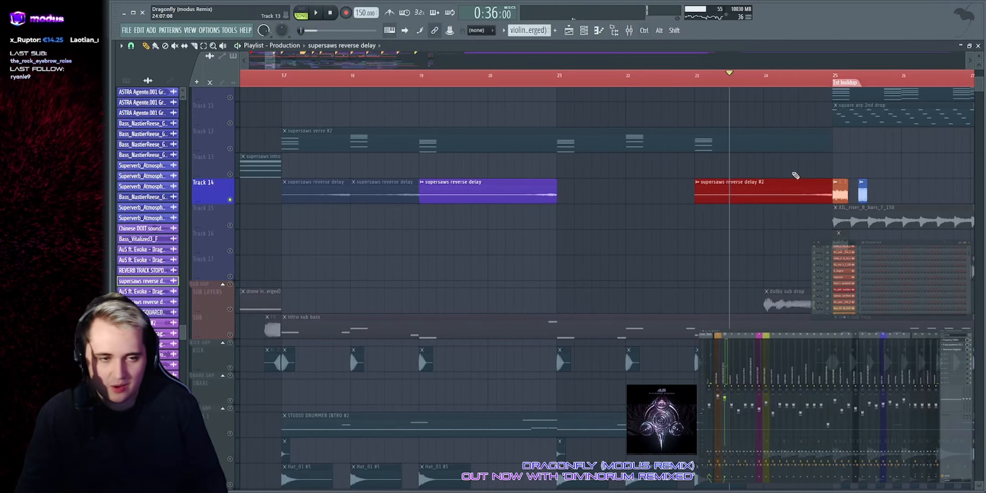
# Step: Select the SUB track's intro sub bass and play the section from bar 17
pyautogui.scroll(-5, 497, 237)
pyautogui.click(224, 197)
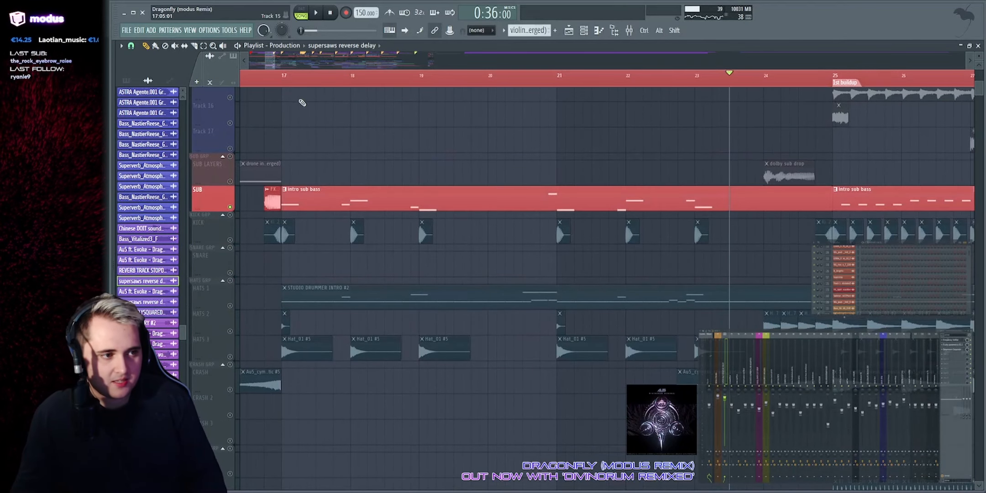
pyautogui.press('space')
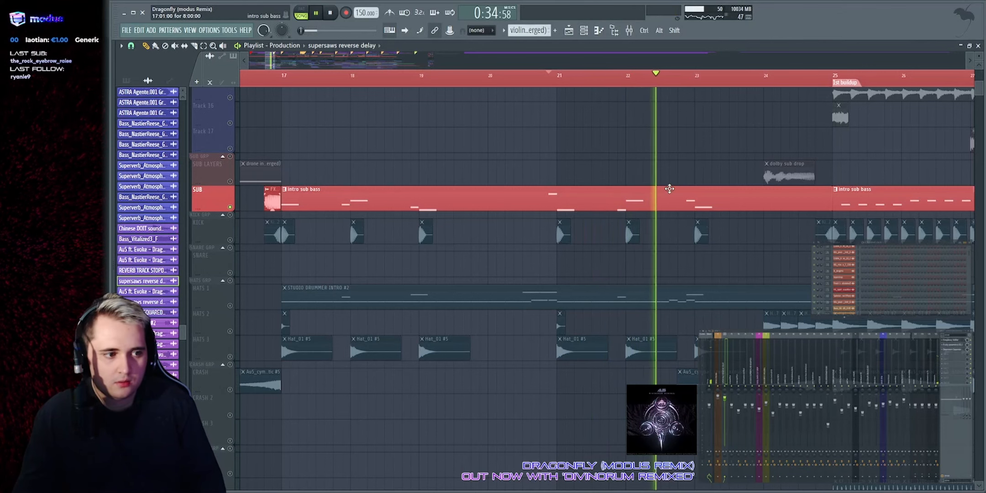
pyautogui.scroll(-1, 693, 160)
pyautogui.scroll(-1, 411, 160)
# Step: Stop playback, briefly solo the KICK group, then release the solo
pyautogui.press('space')
pyautogui.keyDown('alt'); pyautogui.rightClick(232, 165); pyautogui.keyUp('alt')
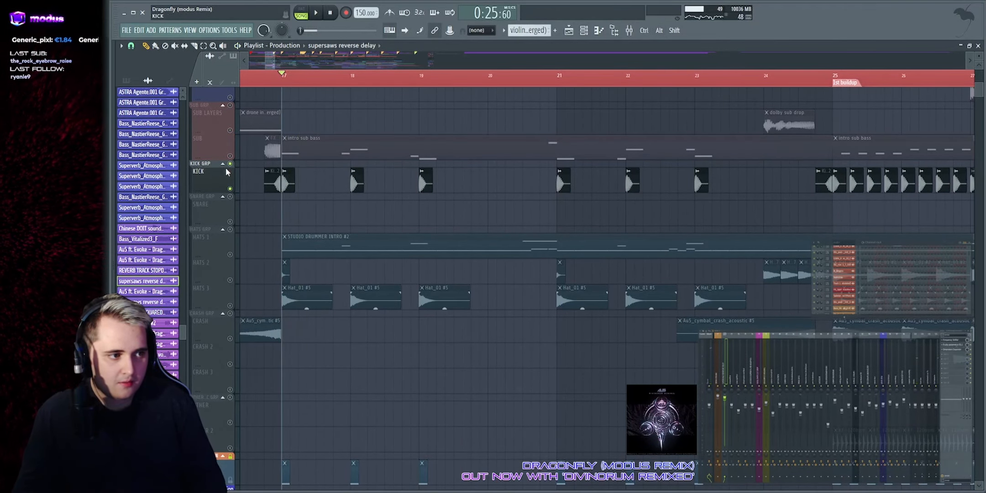
pyautogui.rightClick(231, 164)
pyautogui.scroll(10, 231, 181)
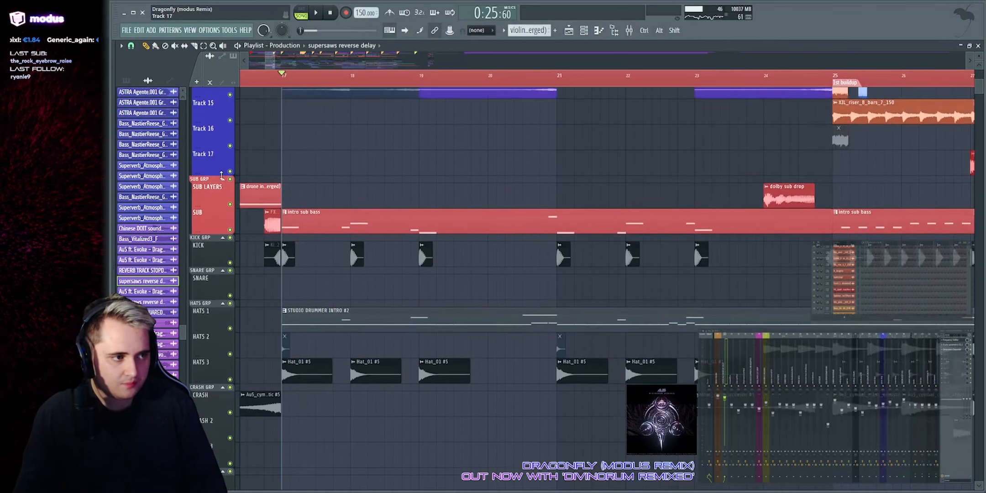
pyautogui.scroll(-10, 237, 195)
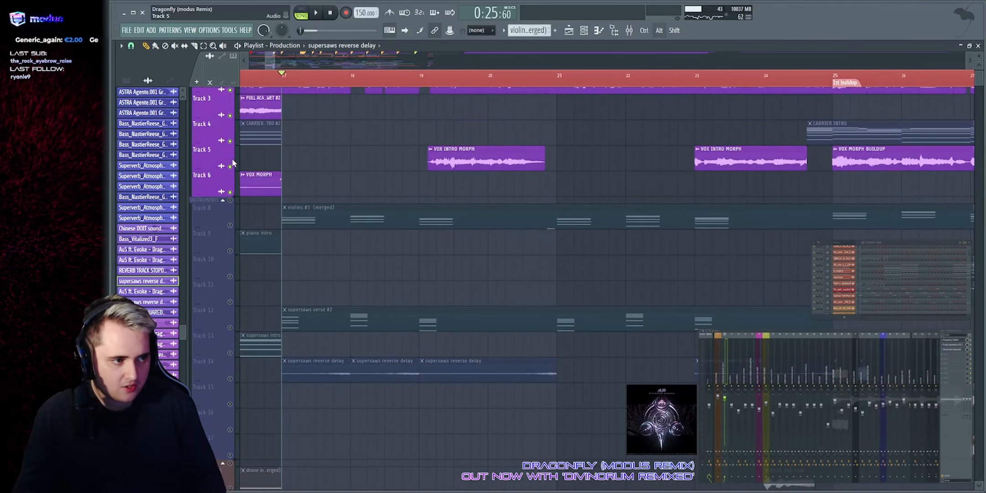
pyautogui.scroll(3, 355, 210)
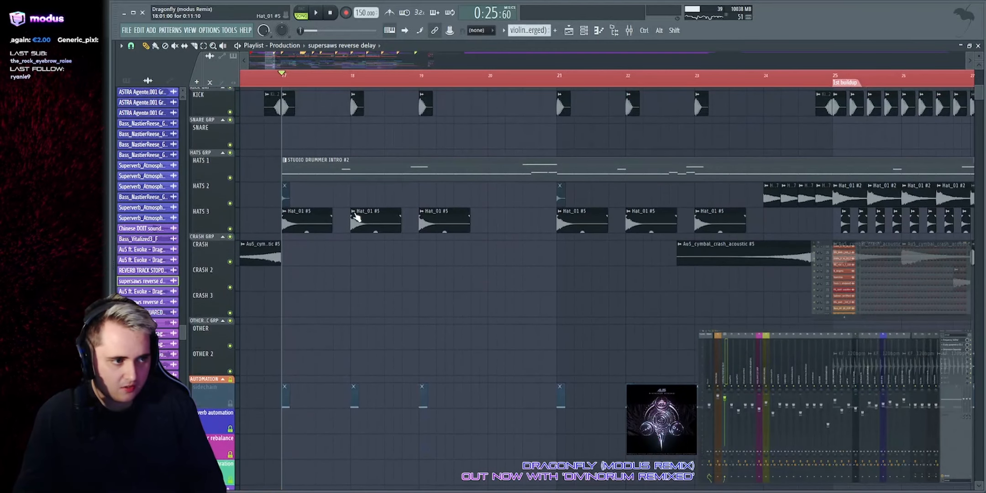
# Step: Unmute the sidechain automation track and listen into the first buildup before stopping
pyautogui.click(230, 403)
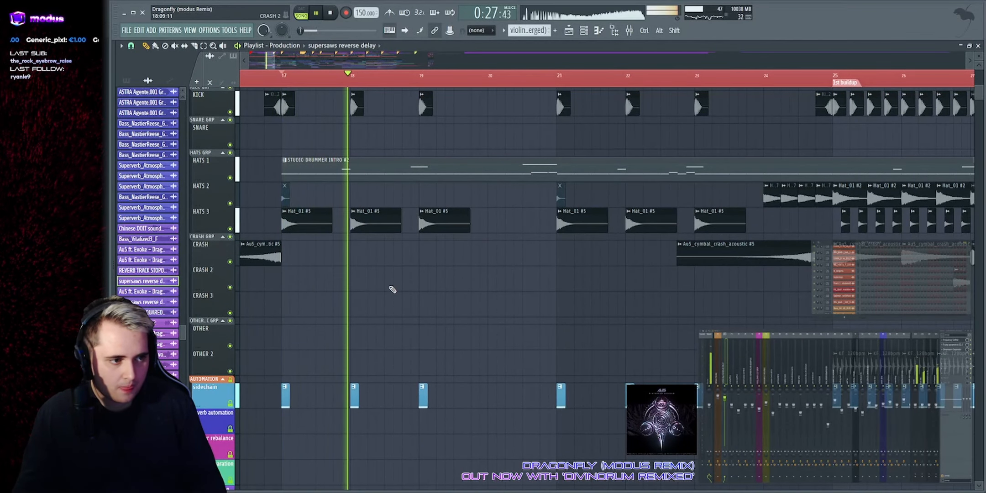
pyautogui.scroll(3, 292, 220)
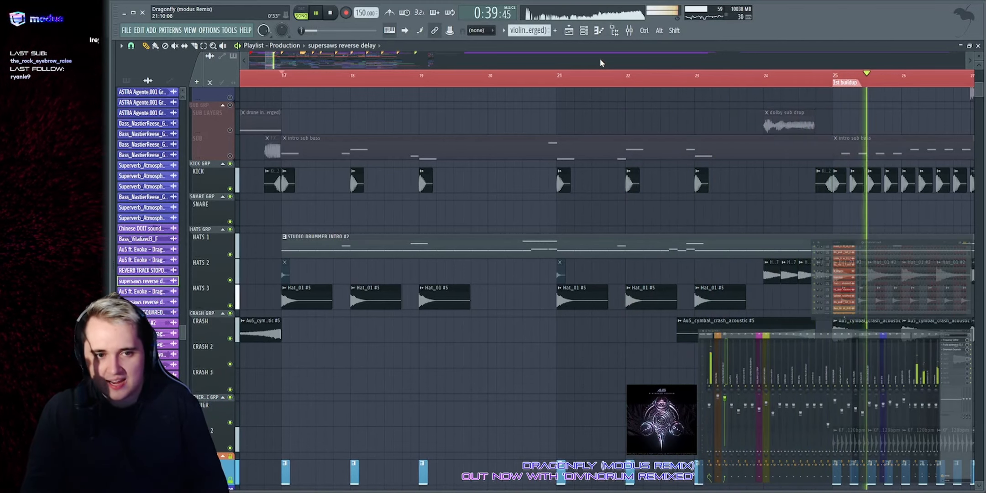
pyautogui.scroll(-3, 600, 59)
pyautogui.press('space')
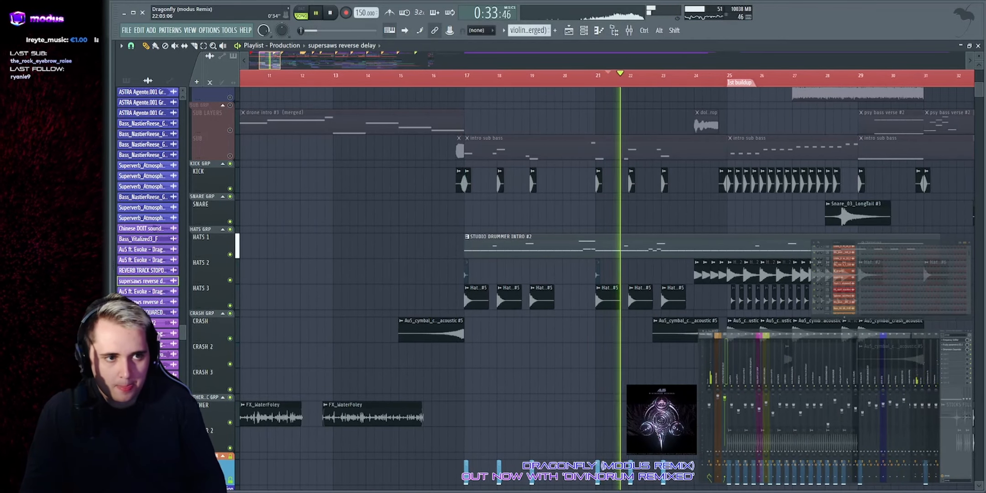
pyautogui.scroll(3, 630, 60)
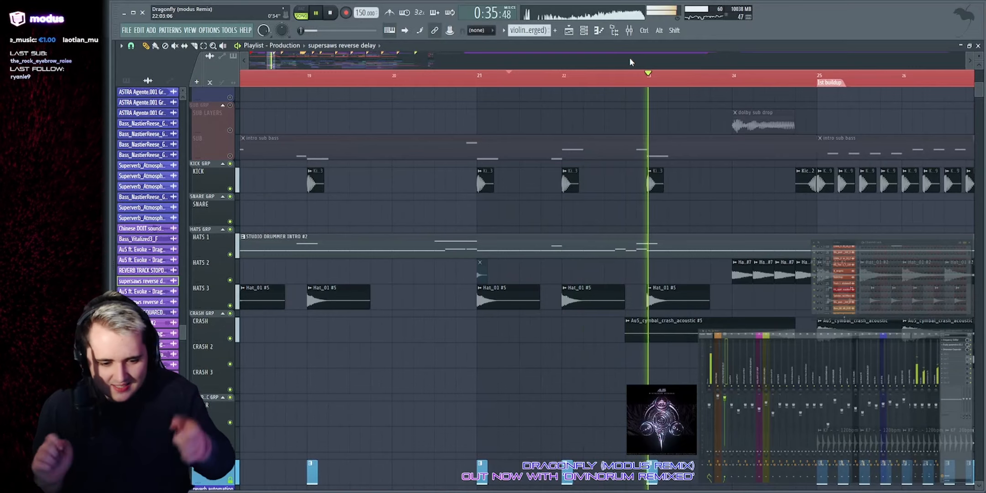
pyautogui.scroll(-1, 630, 57)
pyautogui.scroll(-1, 513, 110)
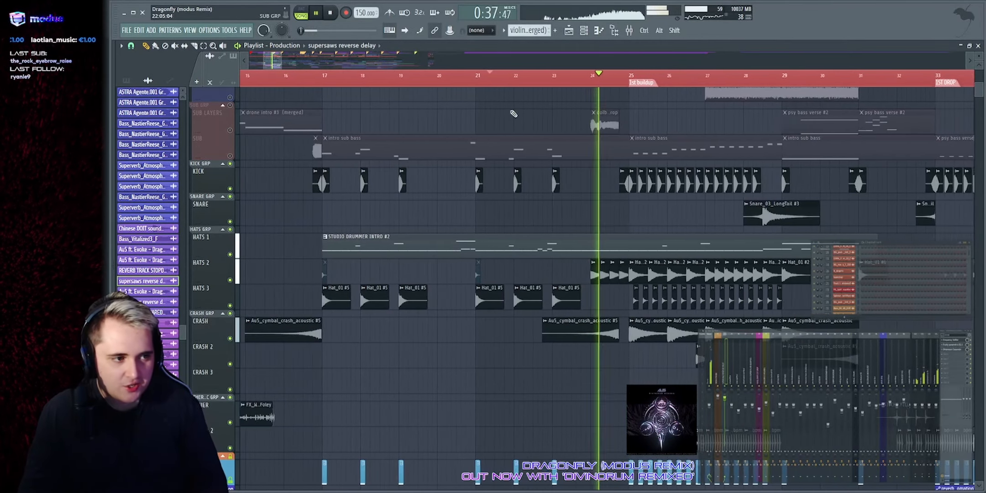
pyautogui.scroll(3, 329, 194)
pyautogui.scroll(5, 329, 193)
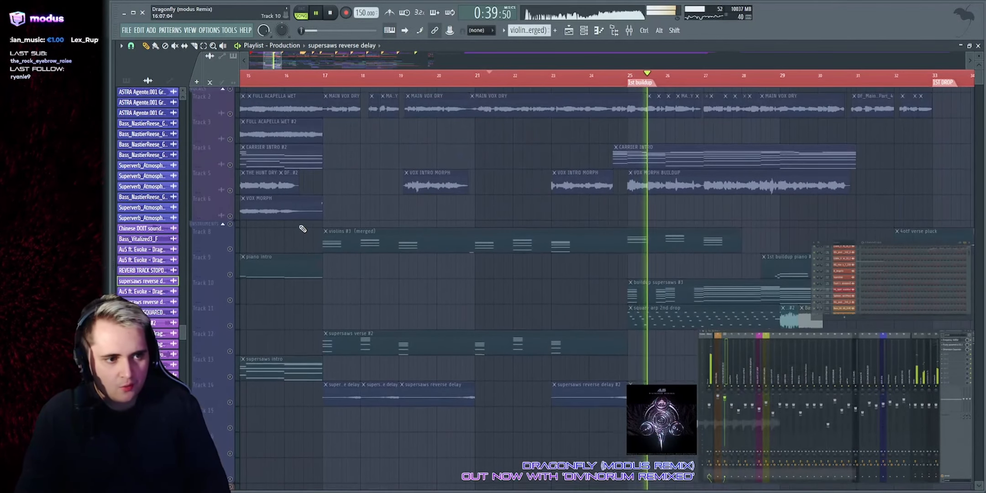
pyautogui.press('space')
pyautogui.rightClick(230, 90)
pyautogui.rightClick(229, 91)
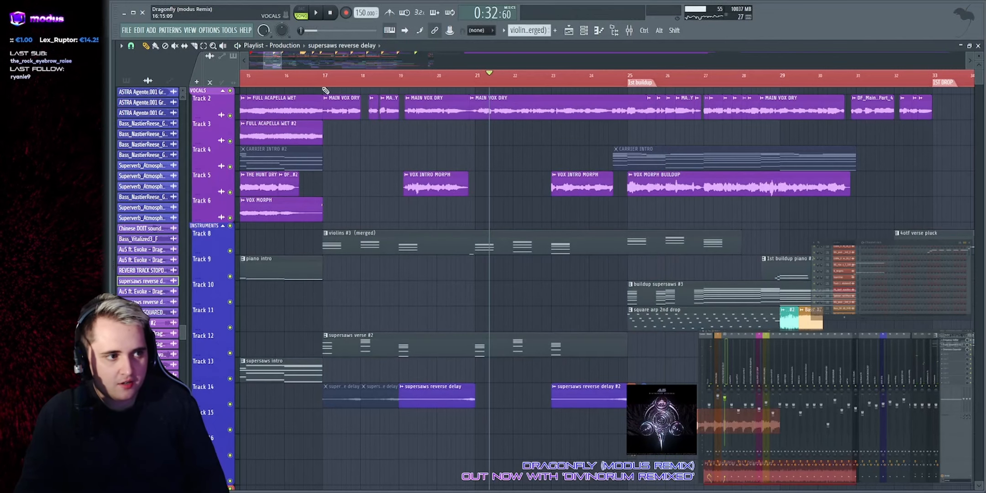
pyautogui.press('space')
pyautogui.click(332, 80)
pyautogui.click(317, 80)
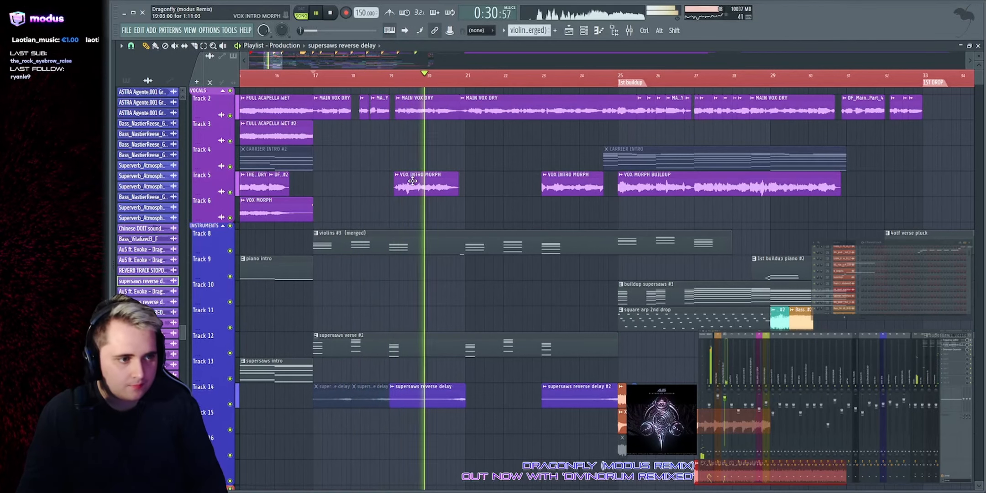
pyautogui.scroll(2, 459, 57)
pyautogui.scroll(-1, 421, 54)
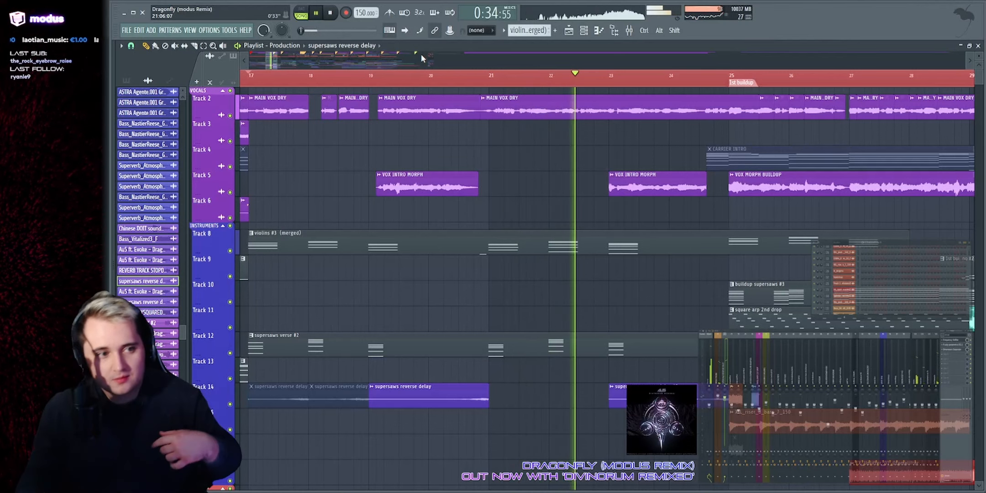
pyautogui.click(404, 243)
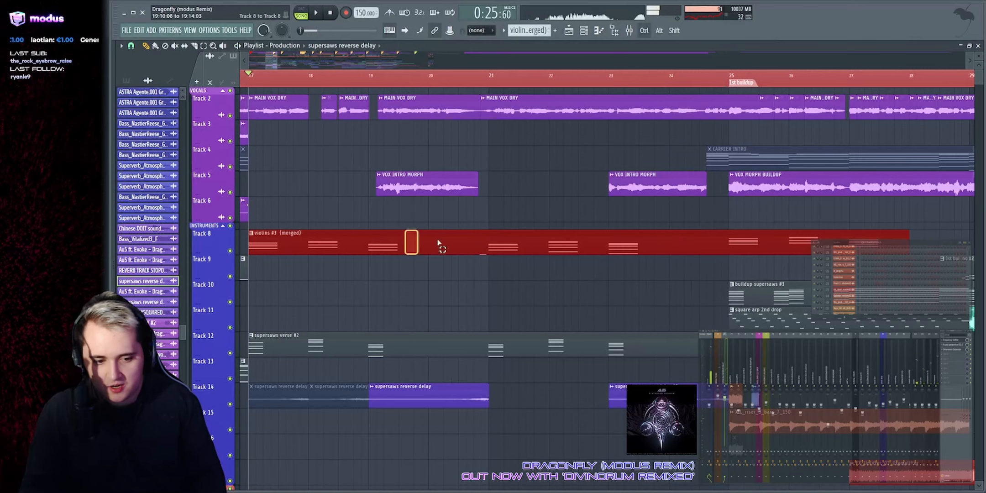
pyautogui.click(440, 355)
pyautogui.moveTo(487, 348); pyautogui.dragTo(479, 183)
pyautogui.click(413, 97)
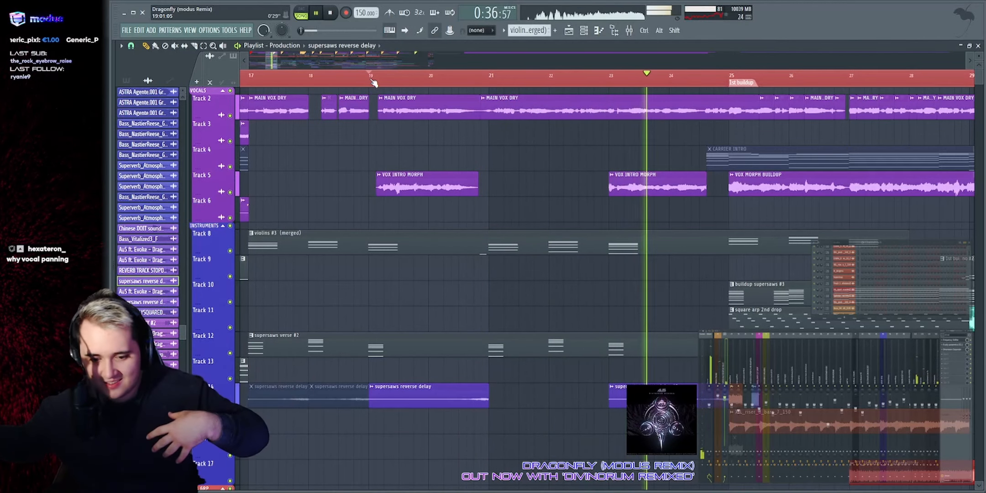
pyautogui.press('space')
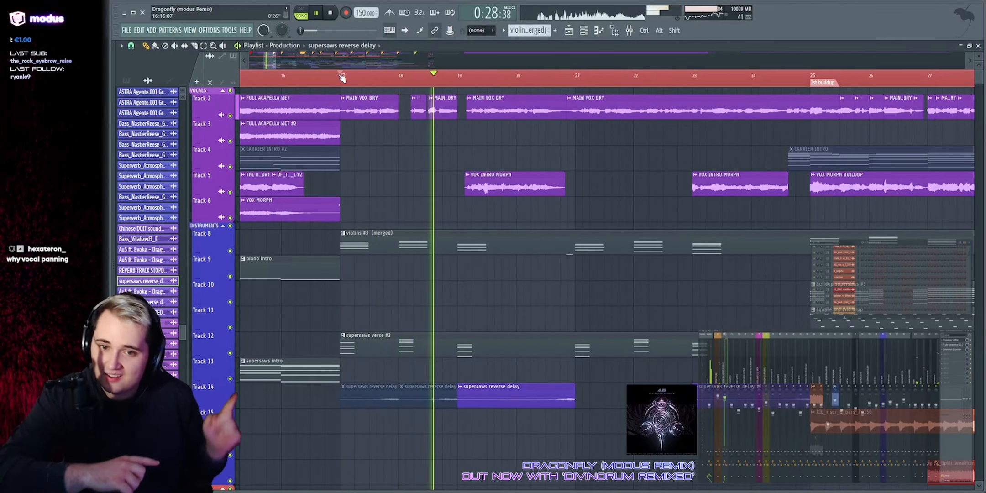
pyautogui.press('space')
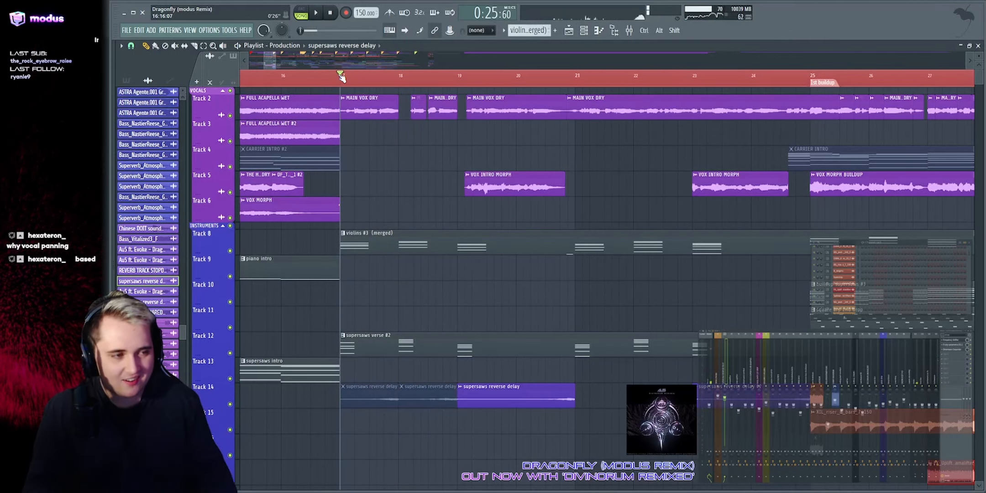
pyautogui.press('space')
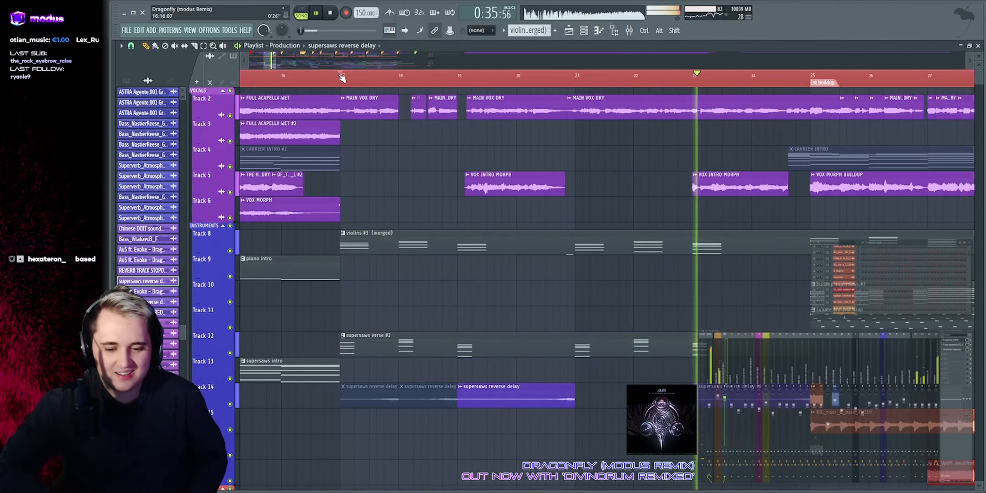
# Step: Solo the HATS 2 track and play it alone
pyautogui.moveTo(270, 59); pyautogui.dragTo(275, 60)
pyautogui.scroll(-5, 503, 248)
pyautogui.press('space')
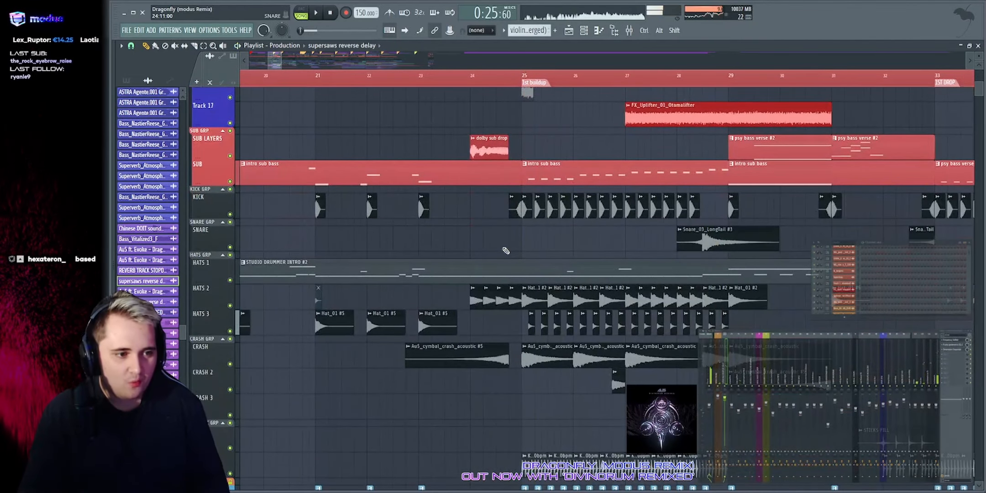
pyautogui.scroll(-4, 506, 251)
pyautogui.rightClick(230, 229)
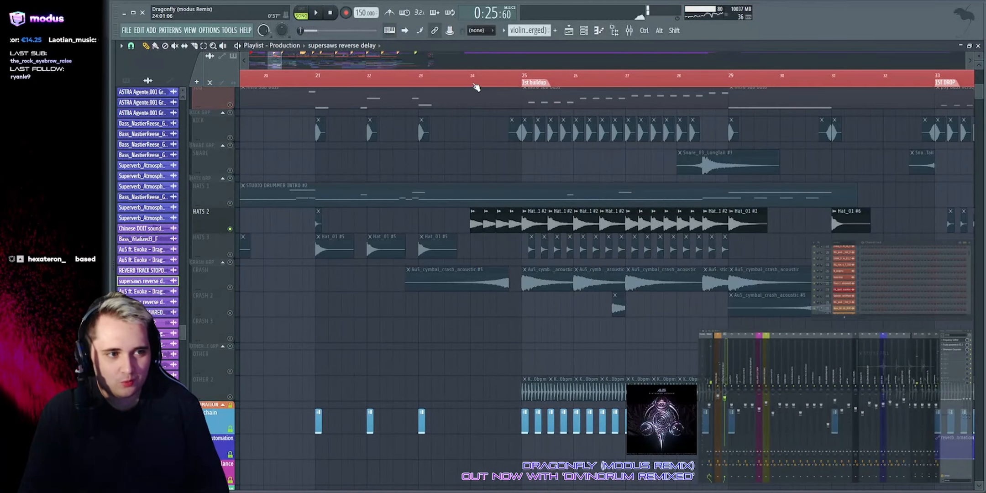
pyautogui.press('space')
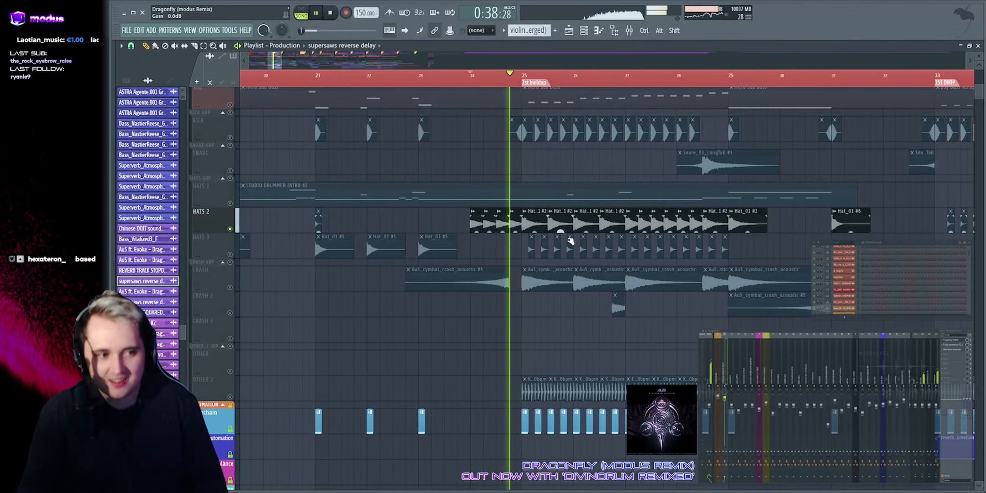
pyautogui.press('space')
pyautogui.scroll(6, 375, 133)
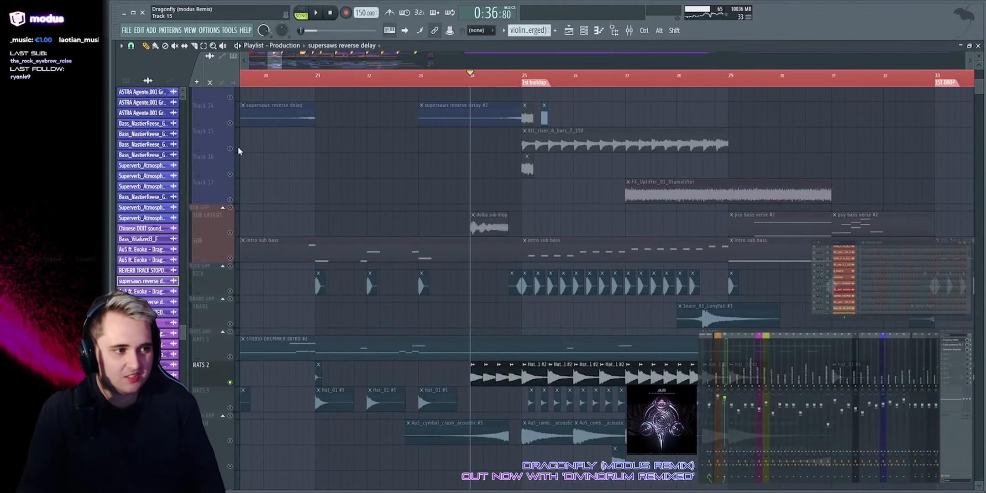
# Step: Release the solo and play the arrangement with the VOCALS group muted
pyautogui.rightClick(230, 148)
pyautogui.scroll(11, 234, 152)
pyautogui.press('space')
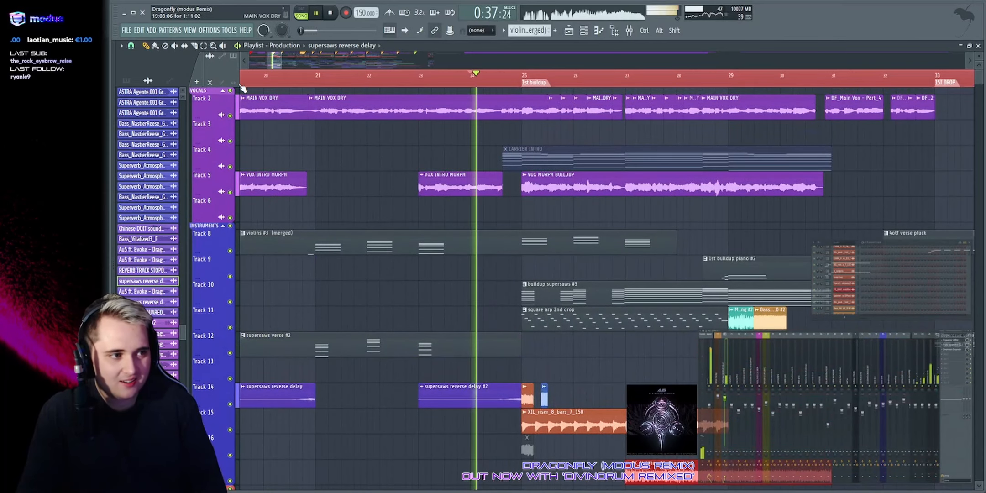
pyautogui.click(230, 90)
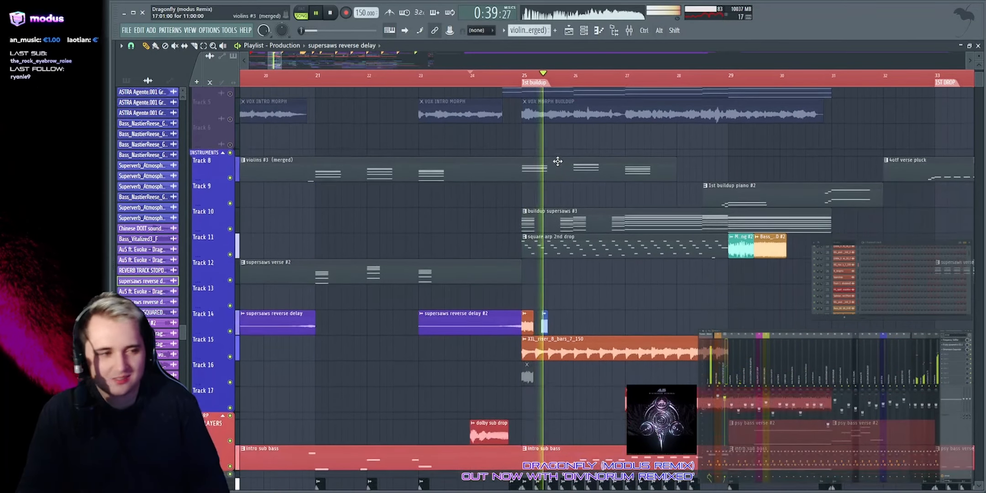
pyautogui.scroll(-1, 535, 61)
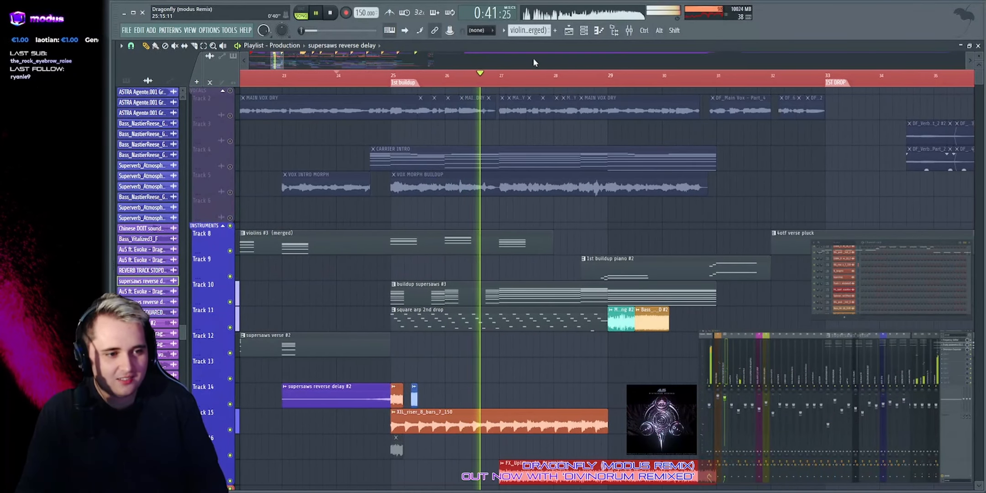
pyautogui.scroll(-1, 524, 59)
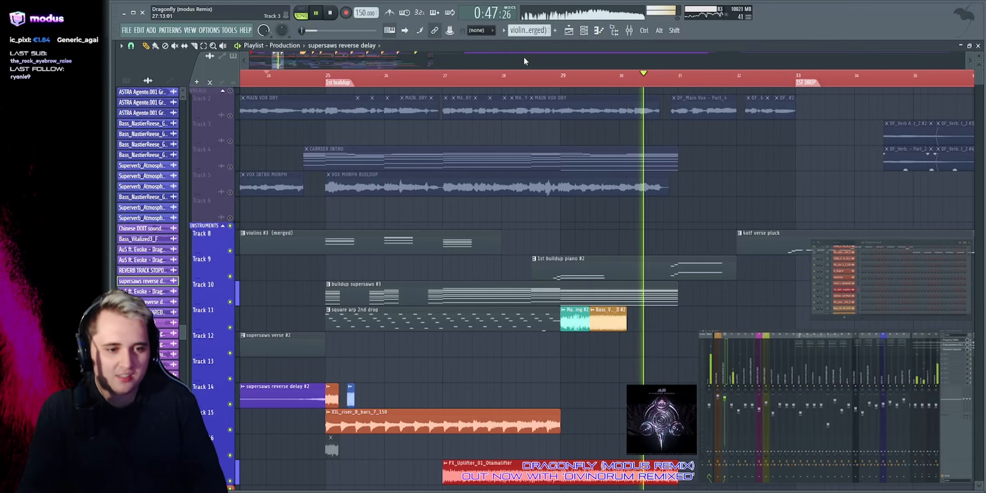
pyautogui.scroll(-1, 524, 57)
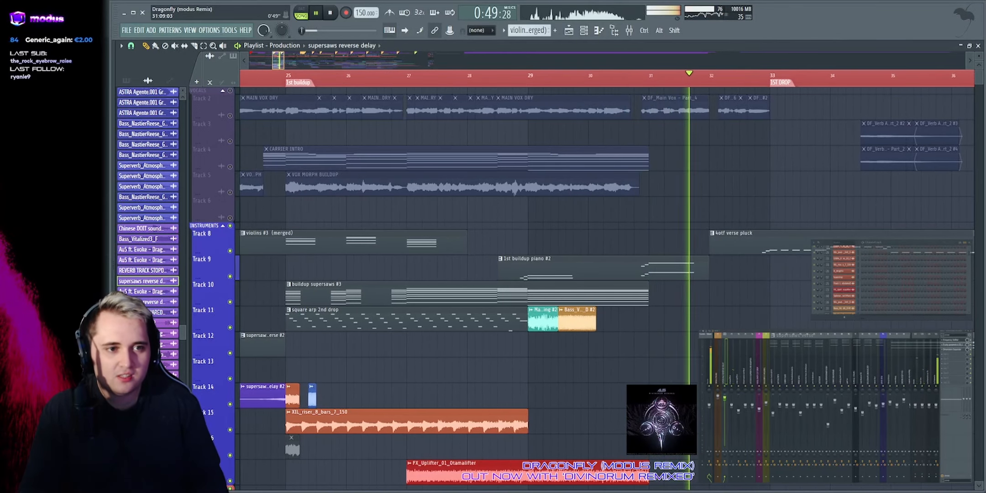
pyautogui.scroll(1, 551, 154)
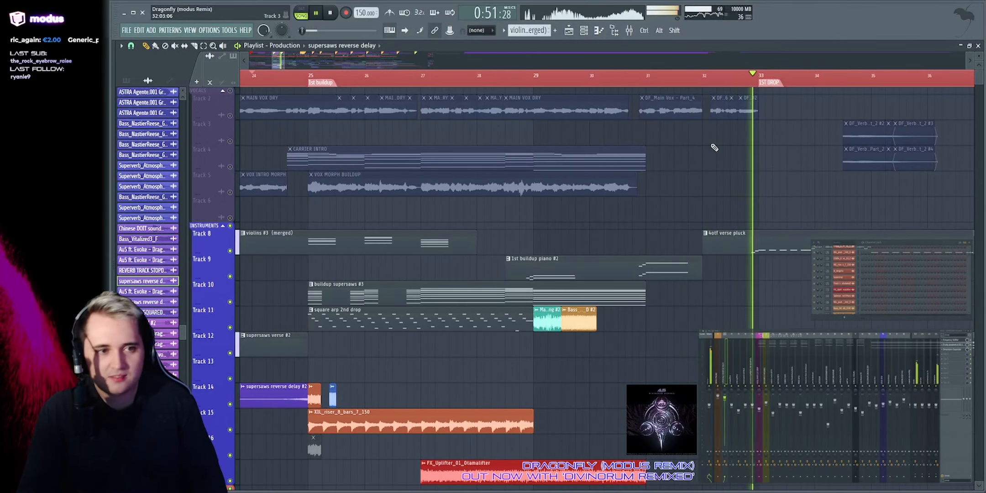
pyautogui.scroll(1, 469, 155)
pyautogui.press('space')
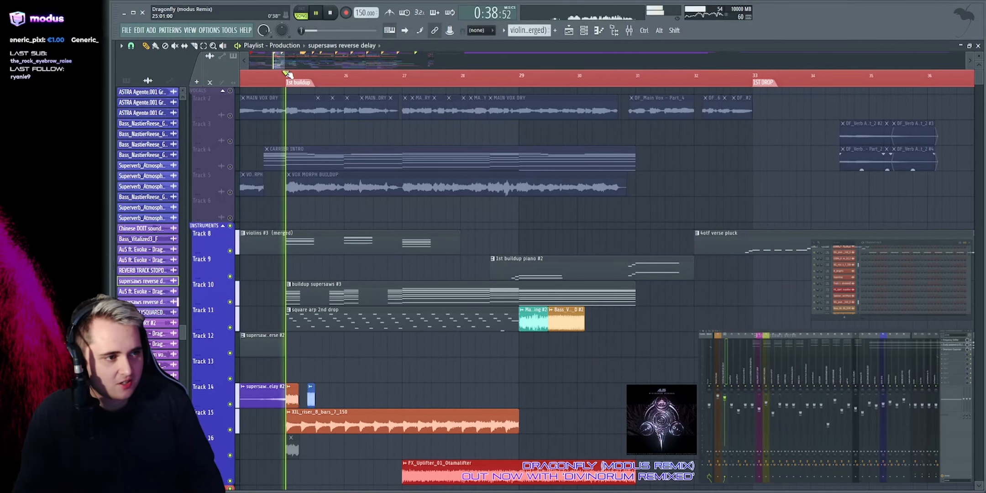
pyautogui.scroll(-3, 217, 167)
pyautogui.press('space')
# Step: Solo Track 8's violins, then switch the solo to Track 10's buildup supersaws
pyautogui.rightClick(230, 174)
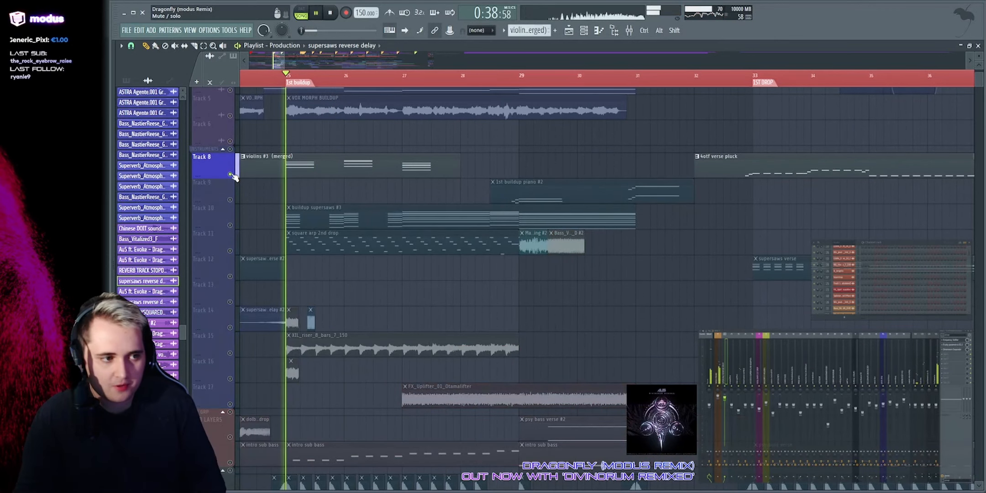
pyautogui.press('space')
pyautogui.rightClick(230, 226)
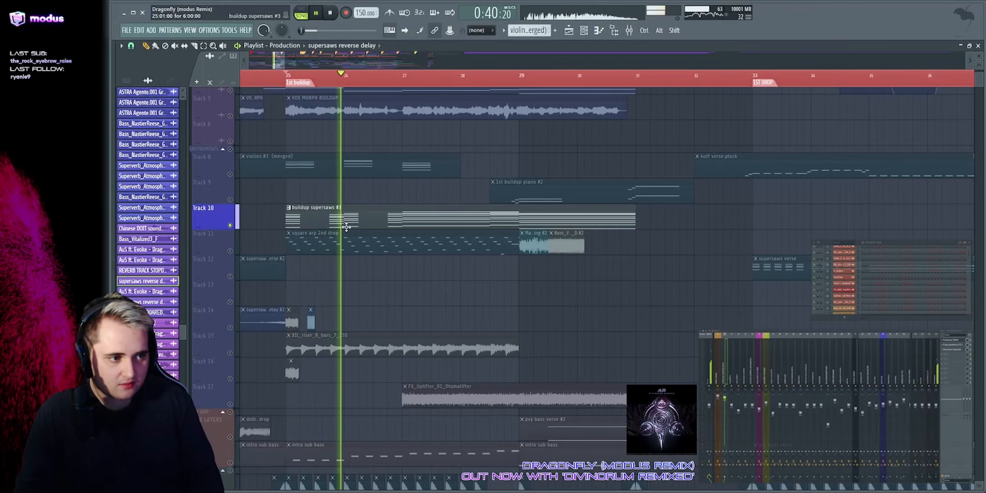
pyautogui.press('space')
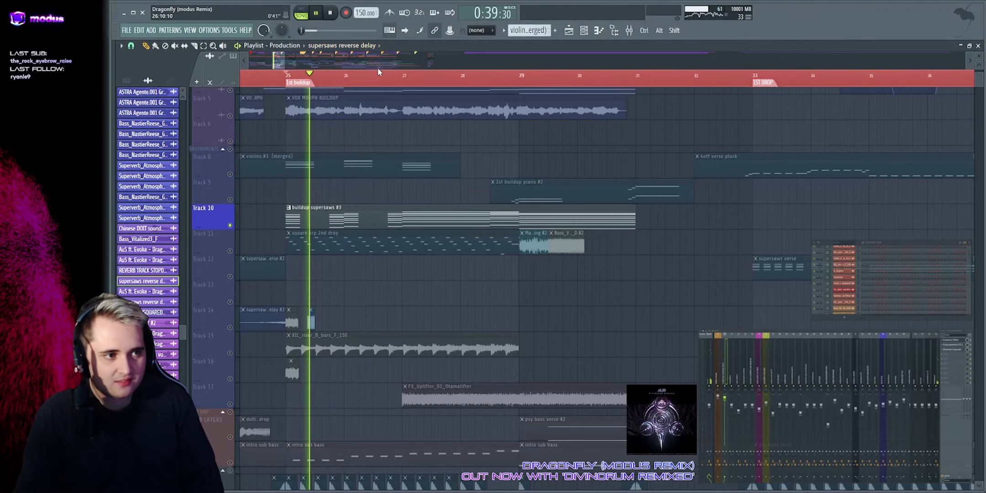
pyautogui.scroll(-15, 332, 192)
# Step: Stretch Track 53 taller to inspect it, then restore its normal height
pyautogui.scroll(-3, 339, 212)
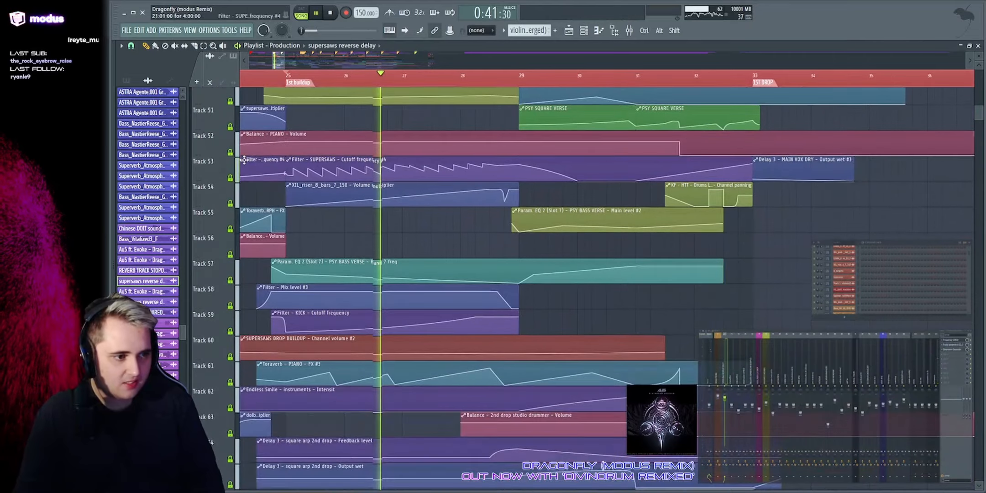
pyautogui.moveTo(224, 181); pyautogui.dragTo(224, 376)
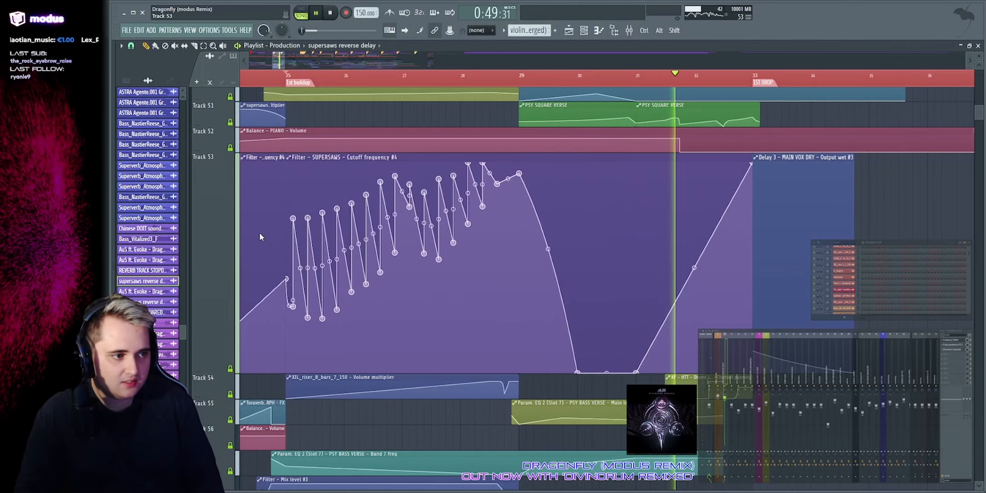
pyautogui.rightClick(224, 374)
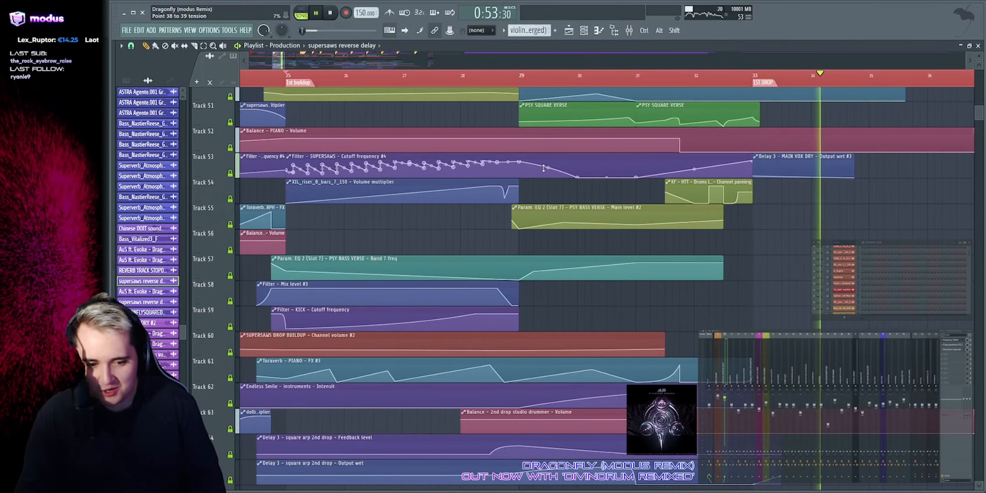
pyautogui.scroll(15, 441, 182)
# Step: Play the buildup from bar 25, then select Track 11's square arp and replay it
pyautogui.press('space')
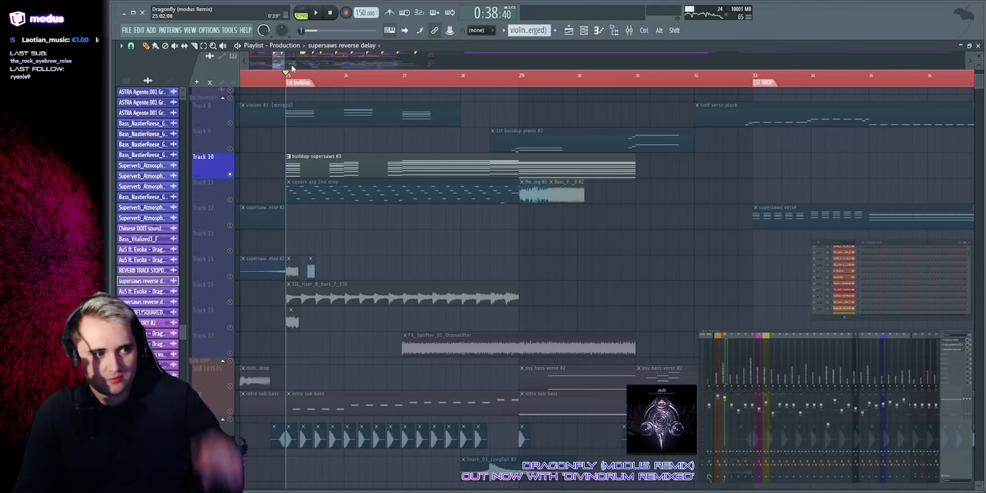
pyautogui.press('space')
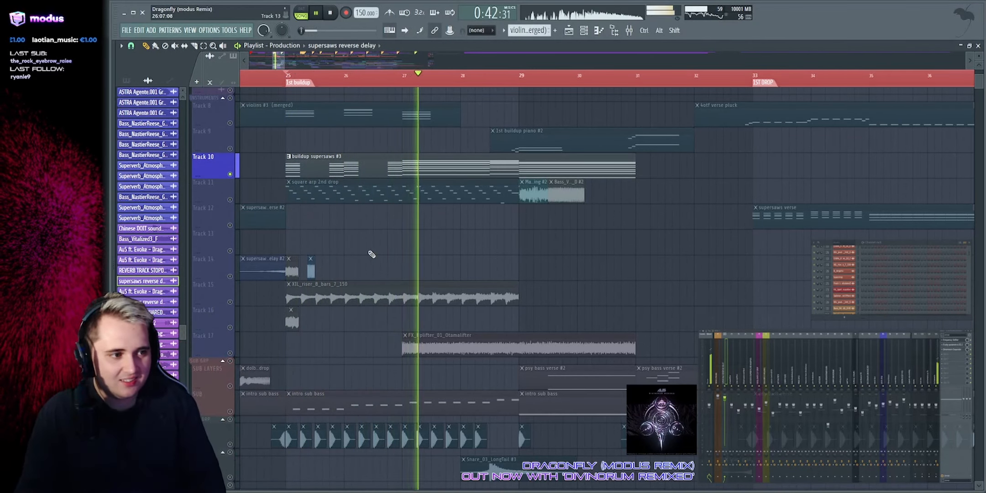
pyautogui.press('space')
pyautogui.click(224, 194)
pyautogui.press('space')
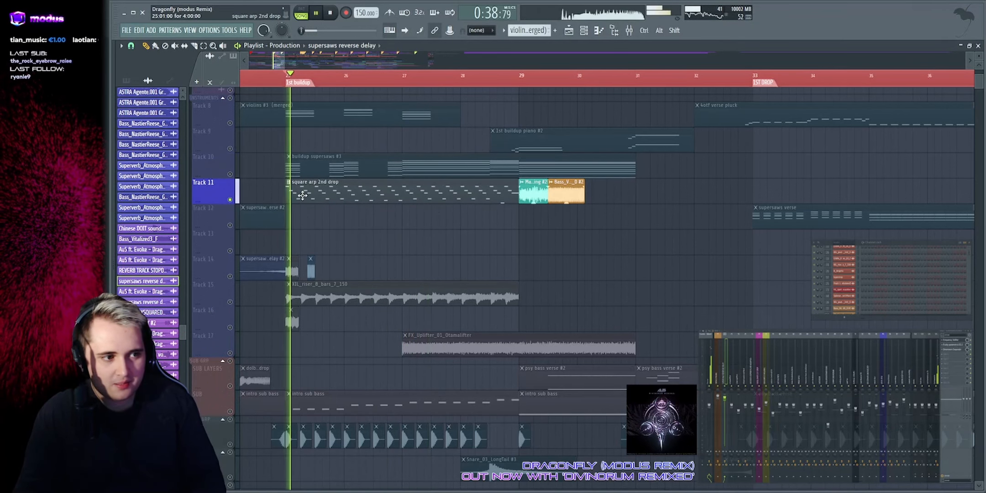
# Step: Open the square arp 2nd drop pattern in the piano roll and bring up its Serum patch
pyautogui.doubleClick(391, 182)
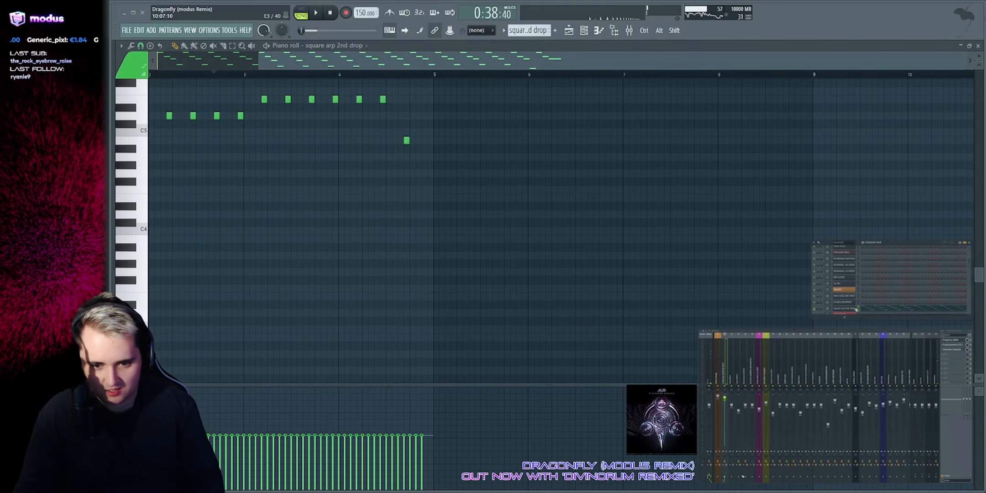
pyautogui.click(857, 310)
pyautogui.moveTo(647, 85); pyautogui.dragTo(627, 81)
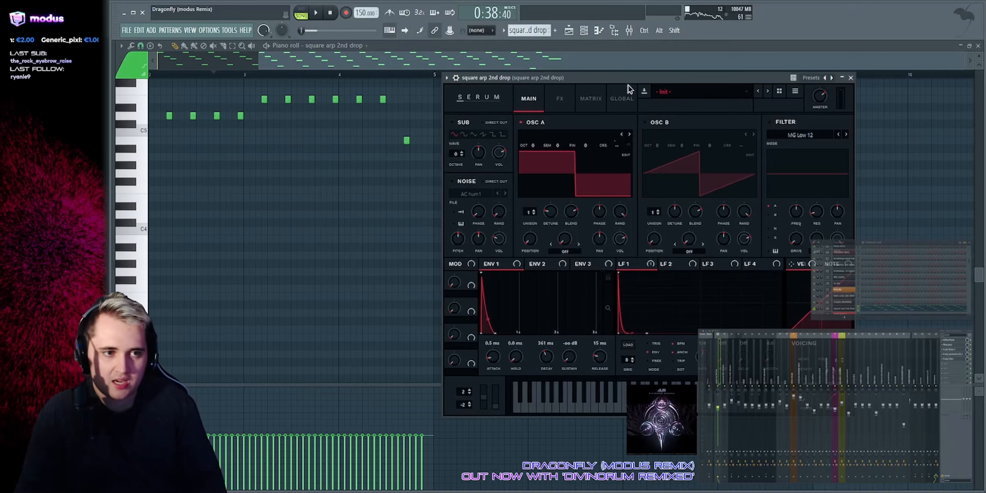
# Step: Audition the square arp patch with a few notes and playback, then close Serum
pyautogui.press('v')
pyautogui.press('r')
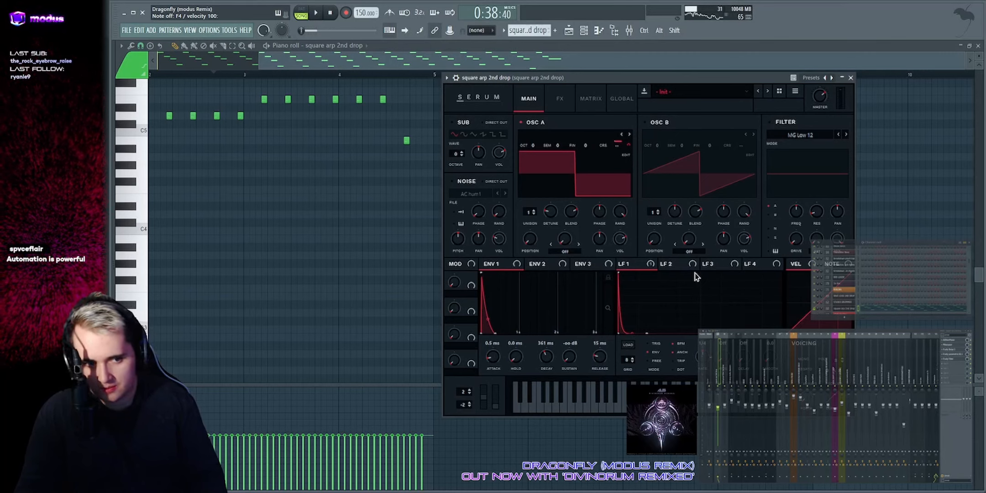
pyautogui.press('space')
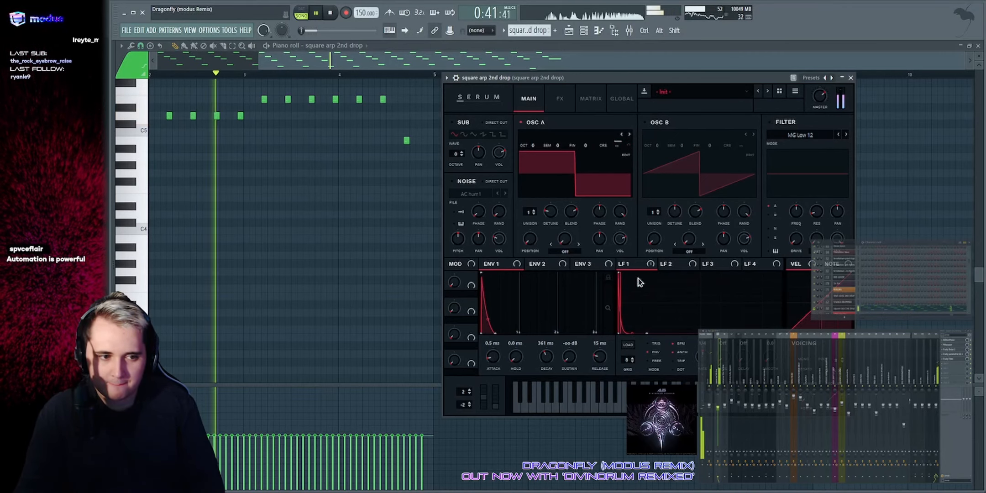
pyautogui.press('space')
pyautogui.press('space')
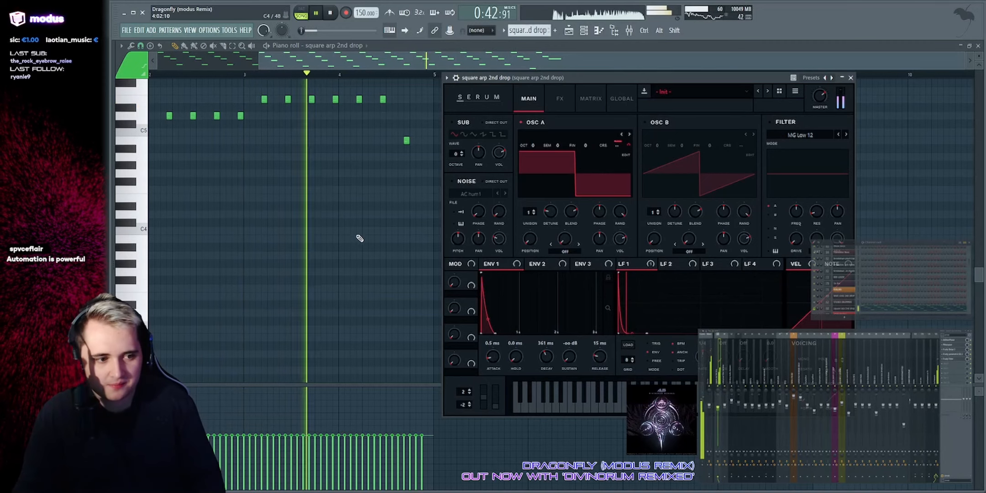
pyautogui.press('Escape')
pyautogui.scroll(7, 474, 240)
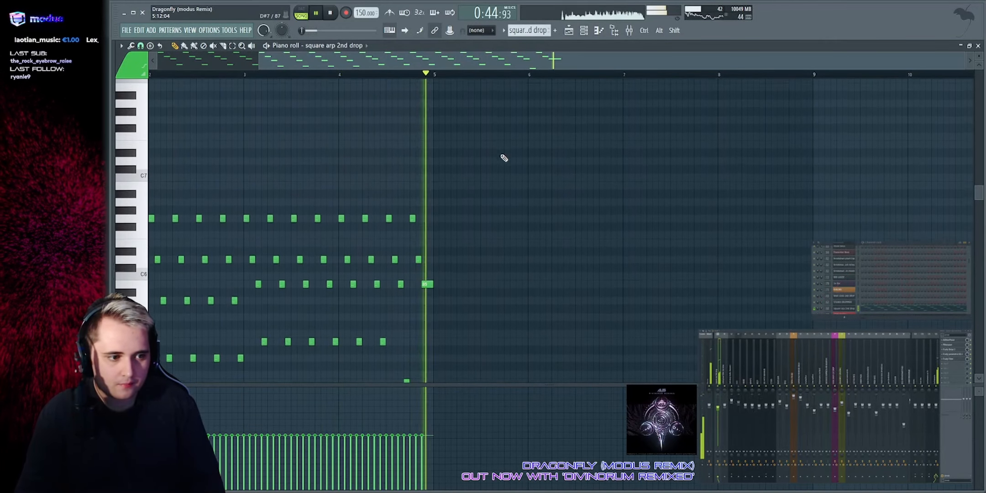
# Step: Return to the Playlist, select Tracks 14 and 15, and restart the buildup
pyautogui.press('F5')
pyautogui.scroll(2, 569, 71)
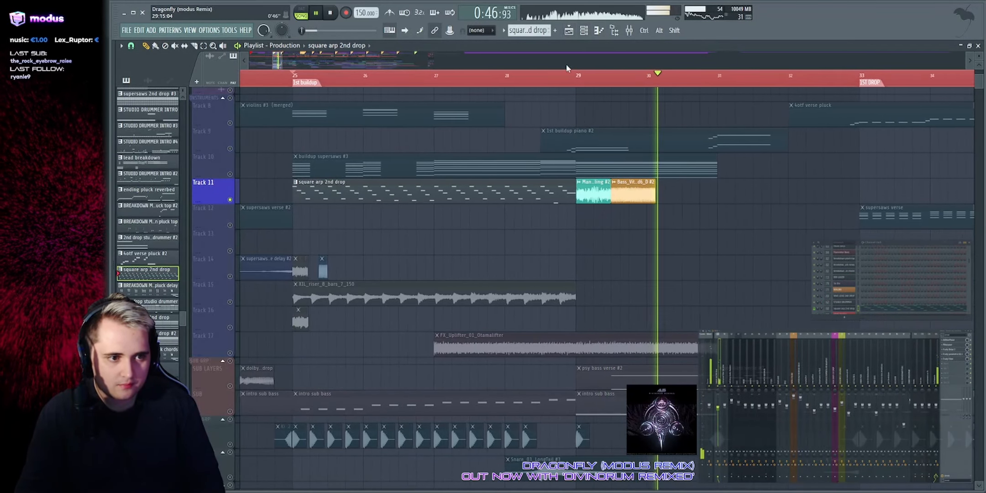
pyautogui.press('space')
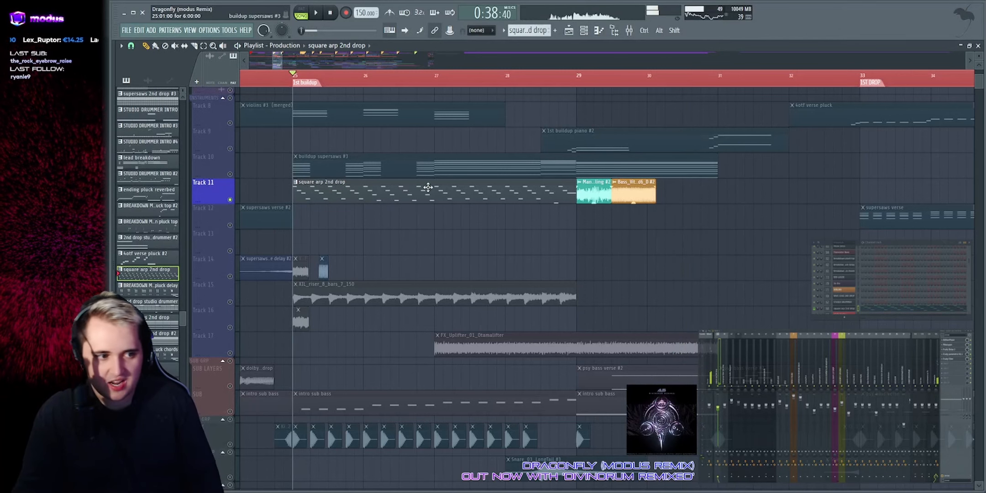
pyautogui.scroll(-2, 428, 187)
pyautogui.moveTo(224, 225); pyautogui.dragTo(235, 256)
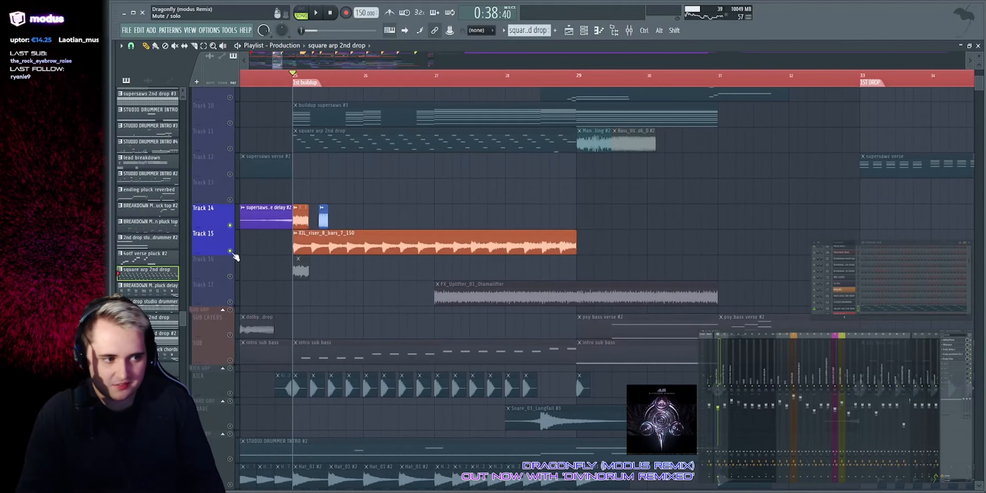
pyautogui.scroll(2, 350, 66)
pyautogui.press('space')
# Step: Inspect the XXL riser and Track 16 clips, then unmute Track 17's FX uplifter
pyautogui.moveTo(318, 242); pyautogui.dragTo(679, 242)
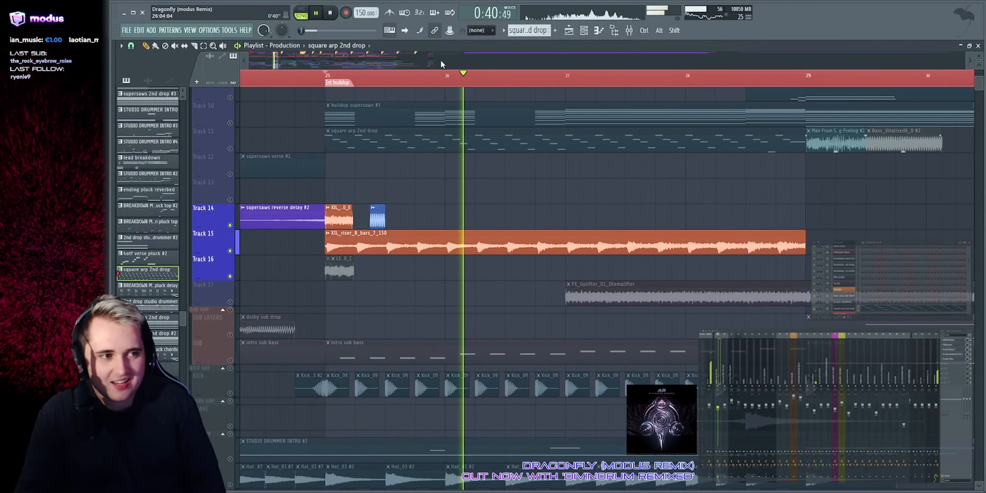
pyautogui.scroll(-3, 442, 63)
pyautogui.moveTo(318, 277); pyautogui.dragTo(577, 262)
pyautogui.keyDown('ctrl'); pyautogui.click(537, 261); pyautogui.keyUp('ctrl')
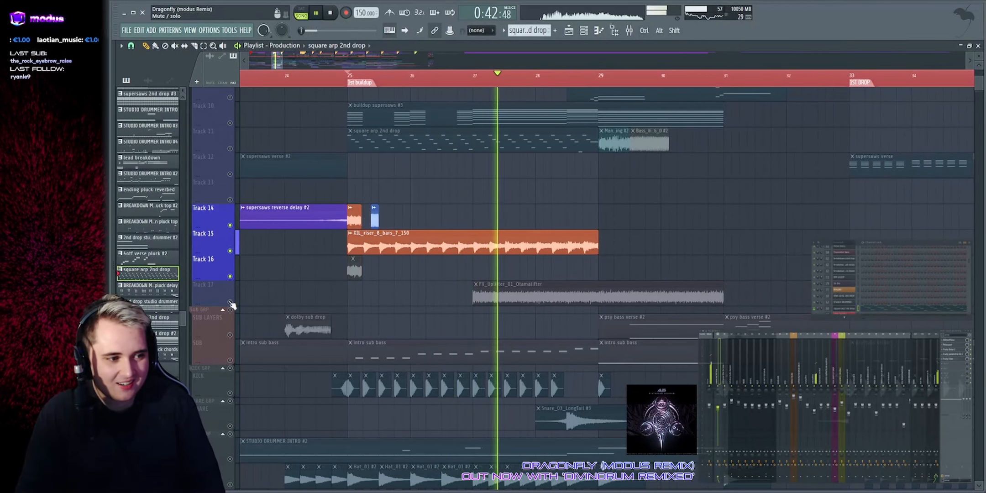
pyautogui.click(230, 303)
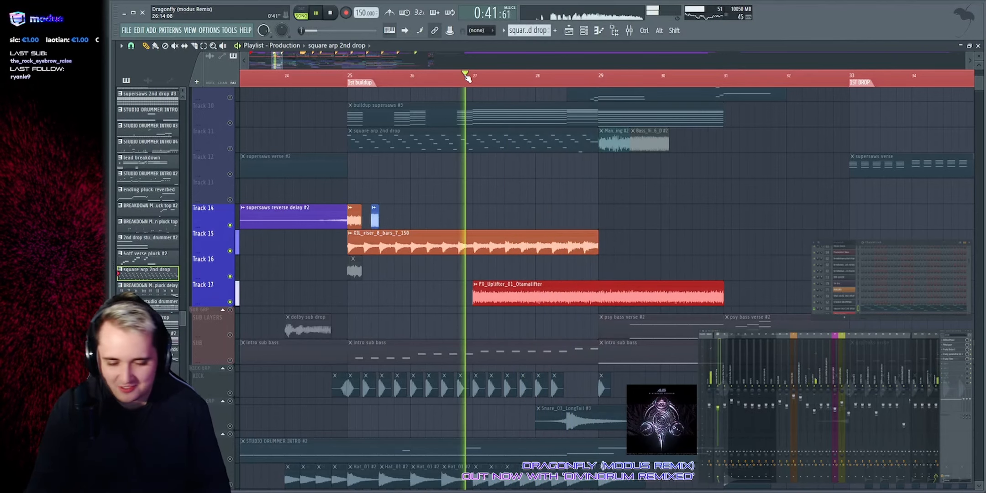
# Step: Solo the sub bass group with KICK enabled and play the low end from bar 25
pyautogui.scroll(-3, 566, 185)
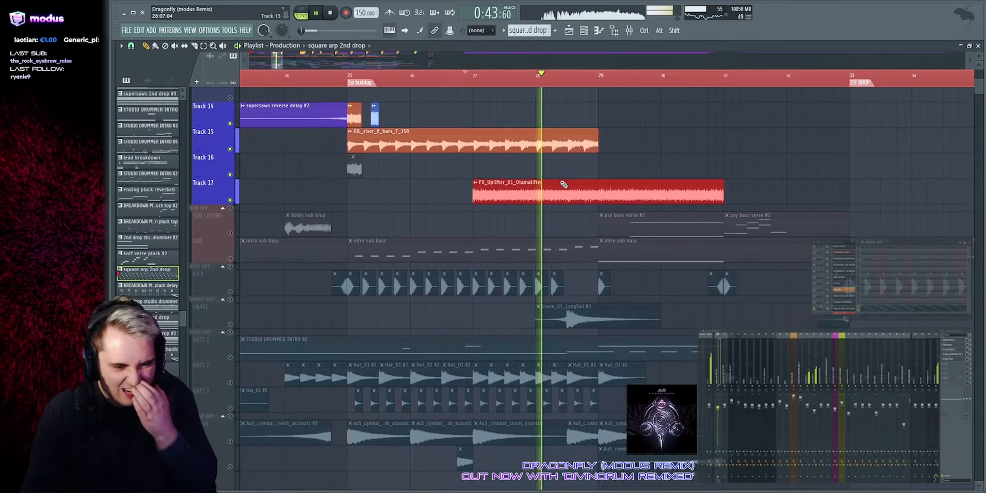
pyautogui.rightClick(231, 208)
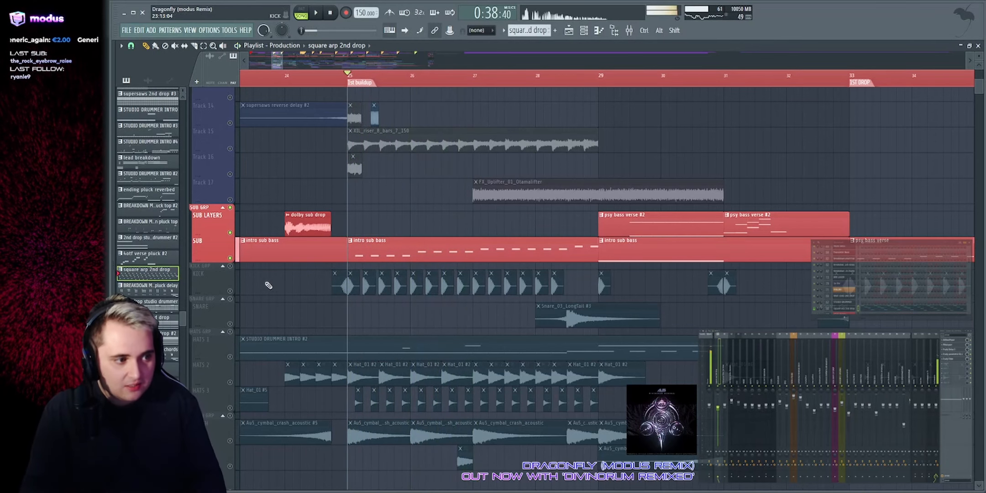
pyautogui.click(230, 292)
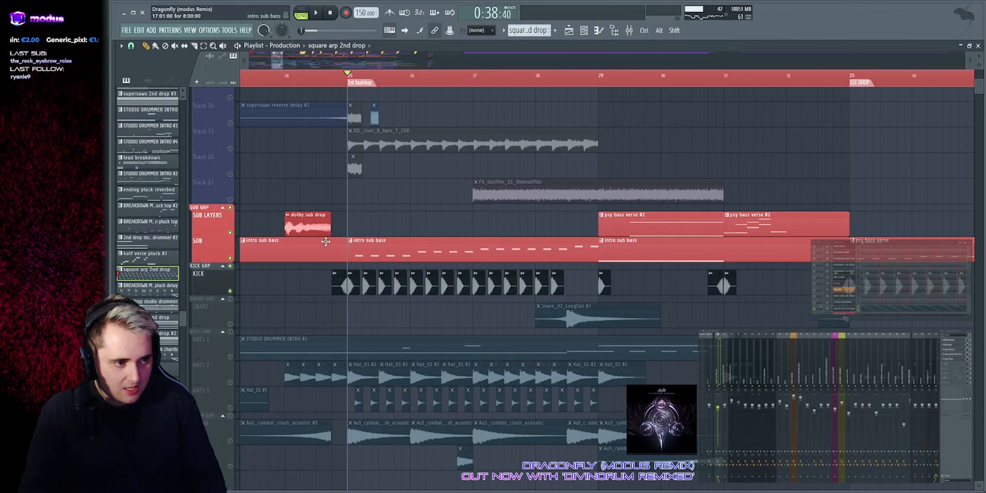
pyautogui.scroll(5, 363, 261)
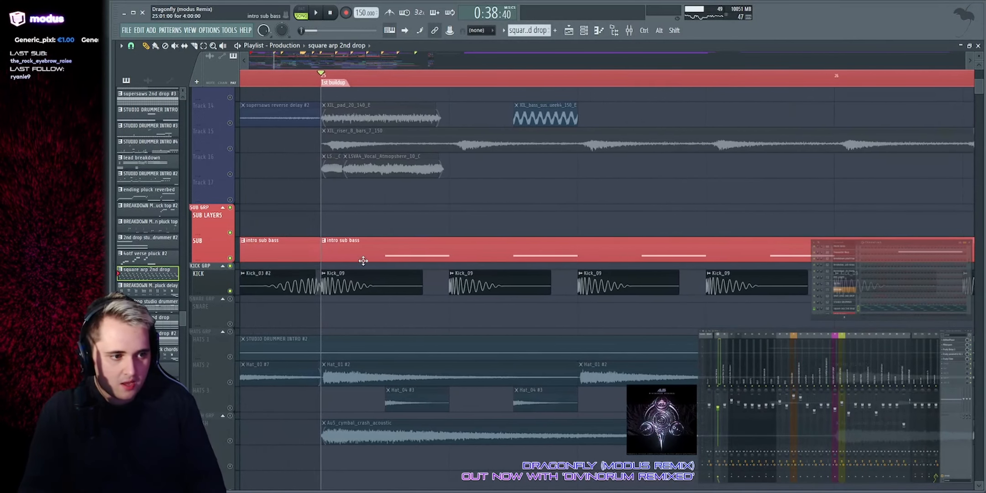
pyautogui.press('space')
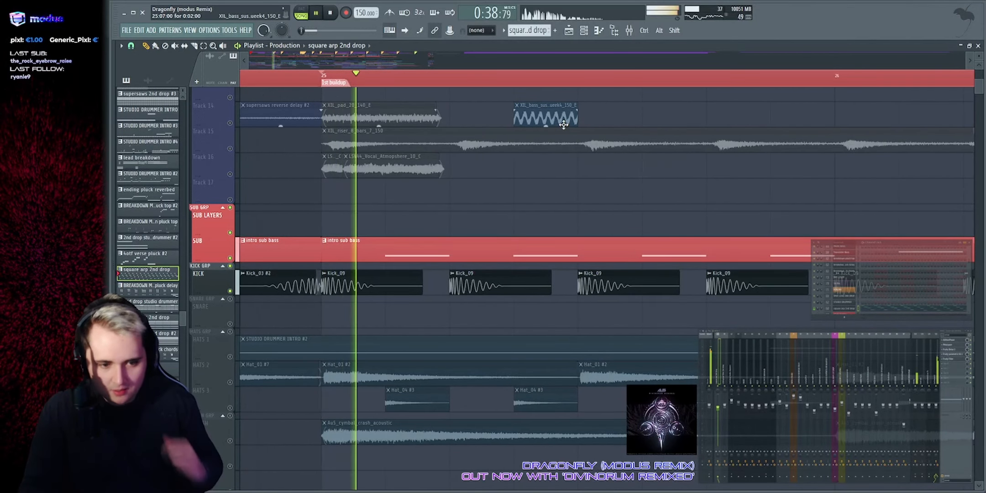
# Step: Move the view to bars 26–37, stop playback, and mute the SUB track
pyautogui.scroll(-2, 552, 52)
pyautogui.scroll(-5, 588, 269)
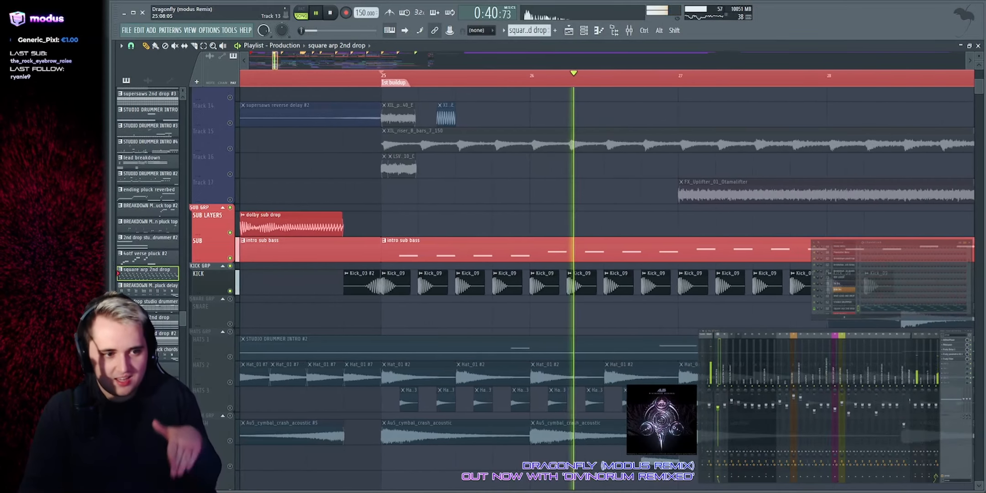
pyautogui.scroll(-1, 589, 269)
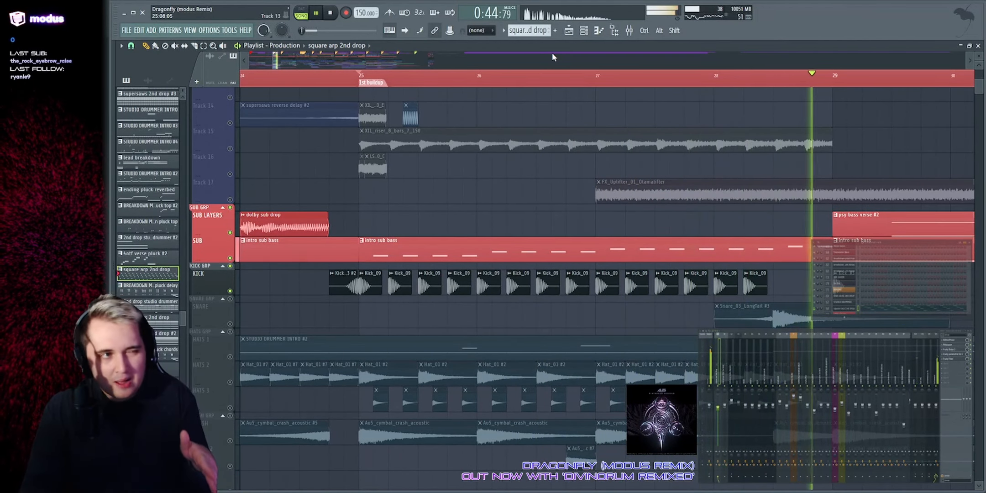
pyautogui.scroll(-2, 552, 53)
pyautogui.moveTo(277, 61); pyautogui.dragTo(280, 61)
pyautogui.press('space')
pyautogui.click(230, 234)
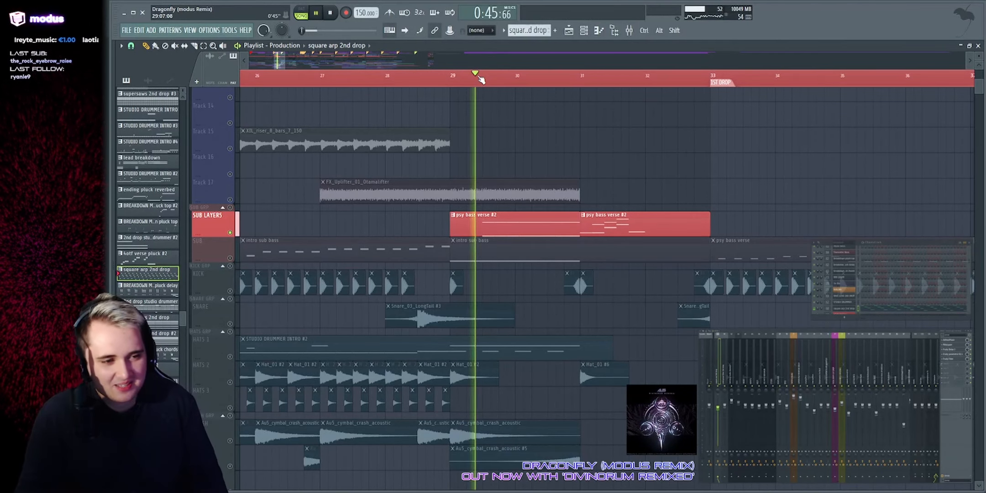
# Step: Open the PSY BASS VERSE #2 notes and audition the pattern from its start
pyautogui.doubleClick(531, 220)
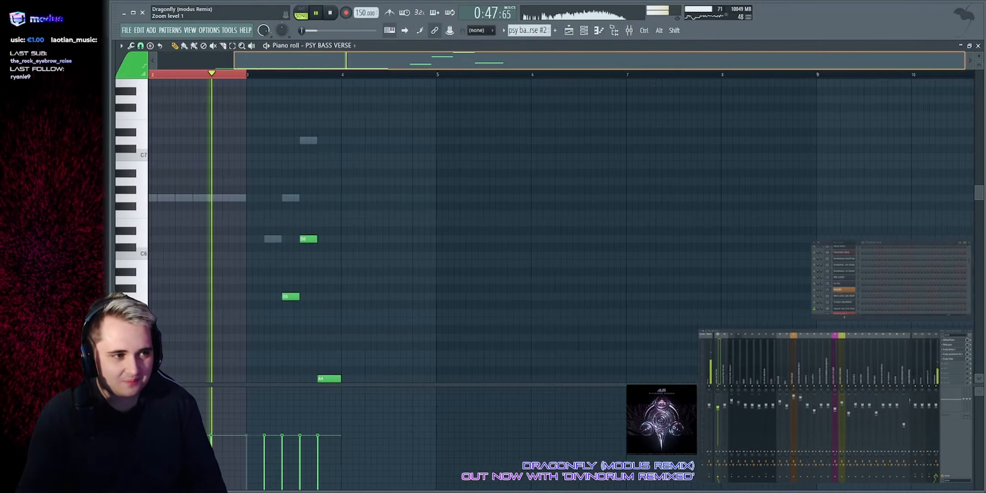
pyautogui.moveTo(479, 60); pyautogui.dragTo(404, 61)
pyautogui.press('space')
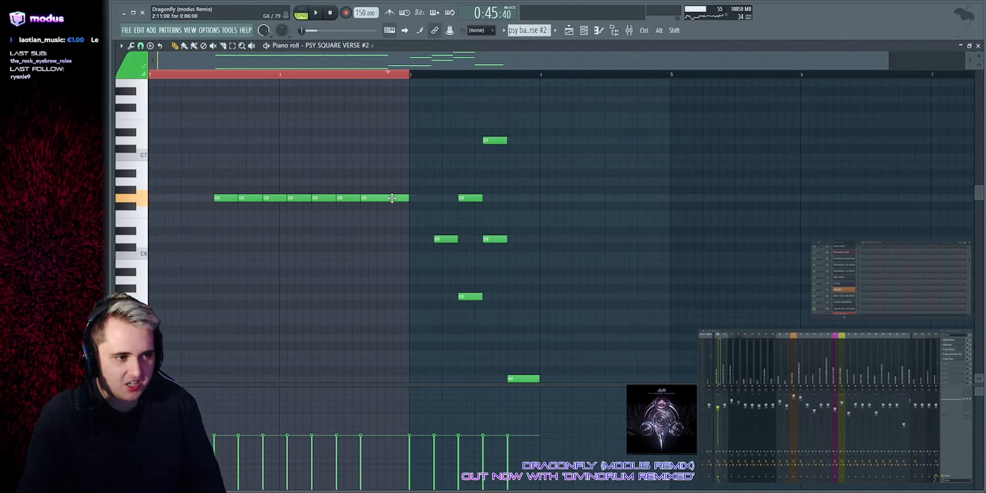
pyautogui.scroll(-8, 358, 198)
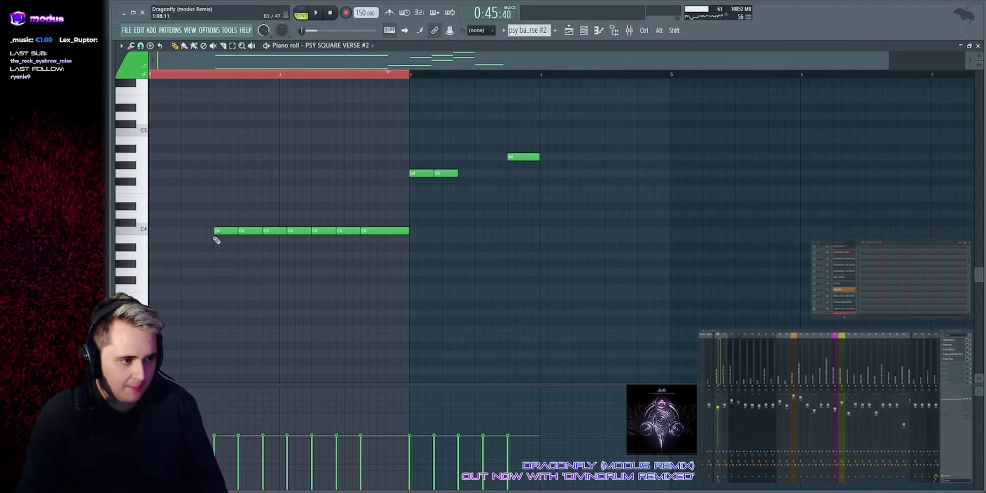
pyautogui.scroll(10, 331, 242)
pyautogui.moveTo(201, 229); pyautogui.dragTo(423, 154)
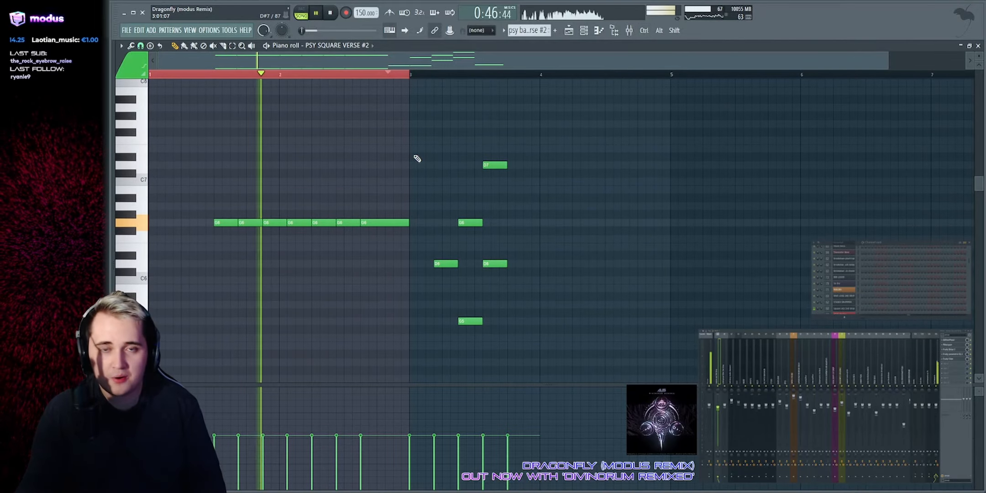
pyautogui.press('space')
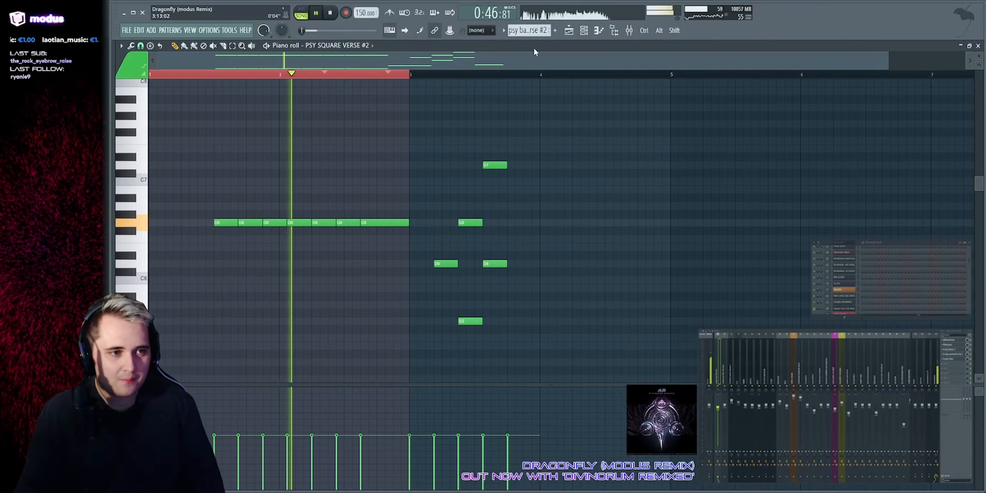
# Step: Audition the PSY SQUARE VERSE notes, then play the Playlist from the bar-31 marker
pyautogui.press('F5')
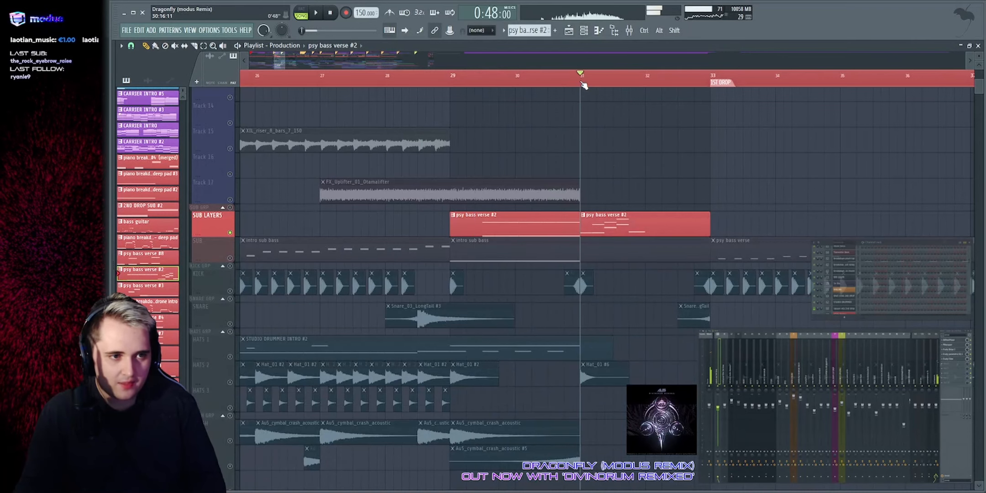
pyautogui.press('F7')
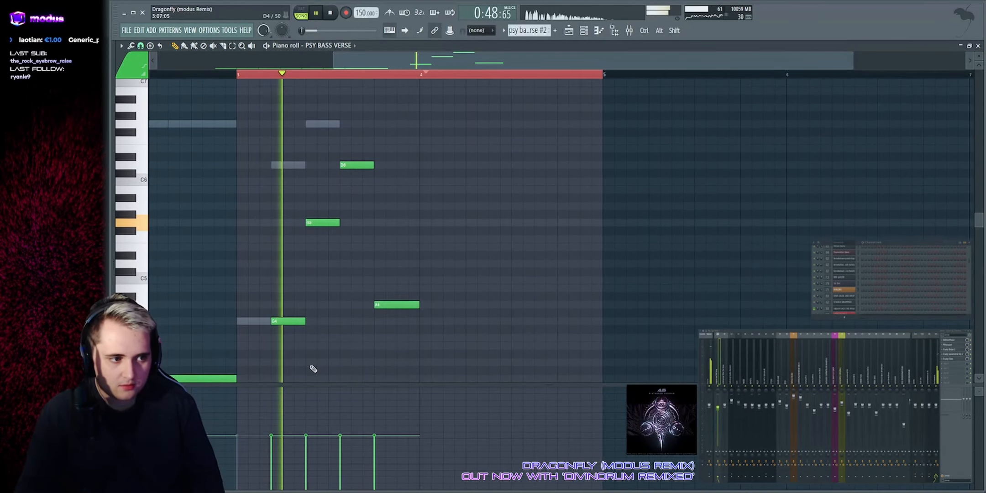
pyautogui.press('space')
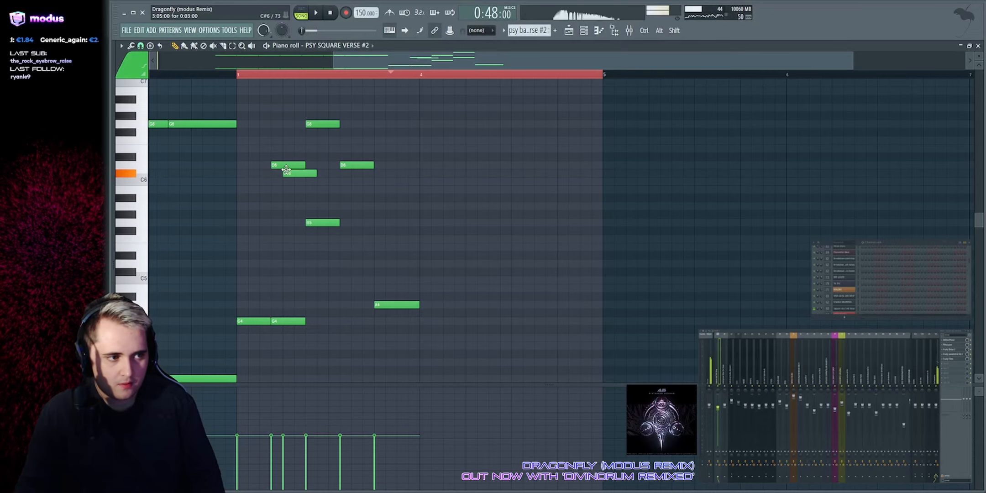
pyautogui.scroll(5, 312, 247)
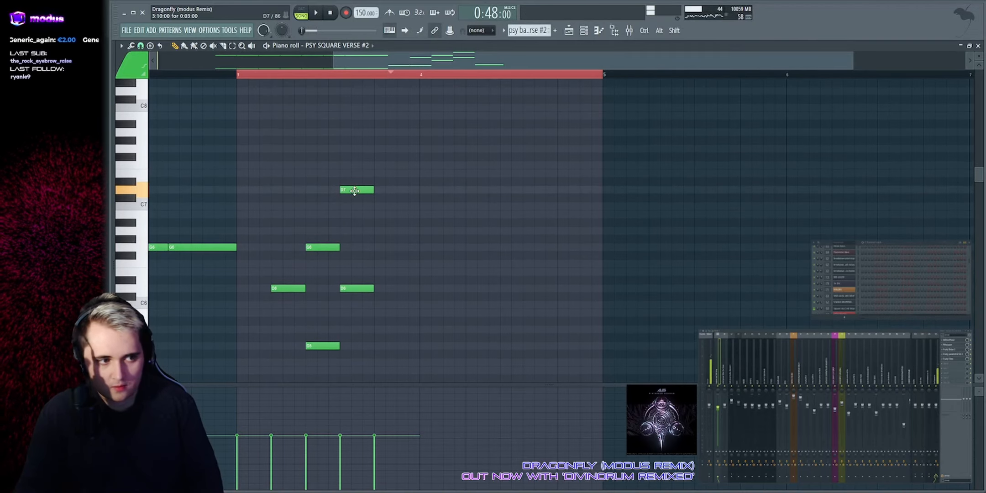
pyautogui.press('space')
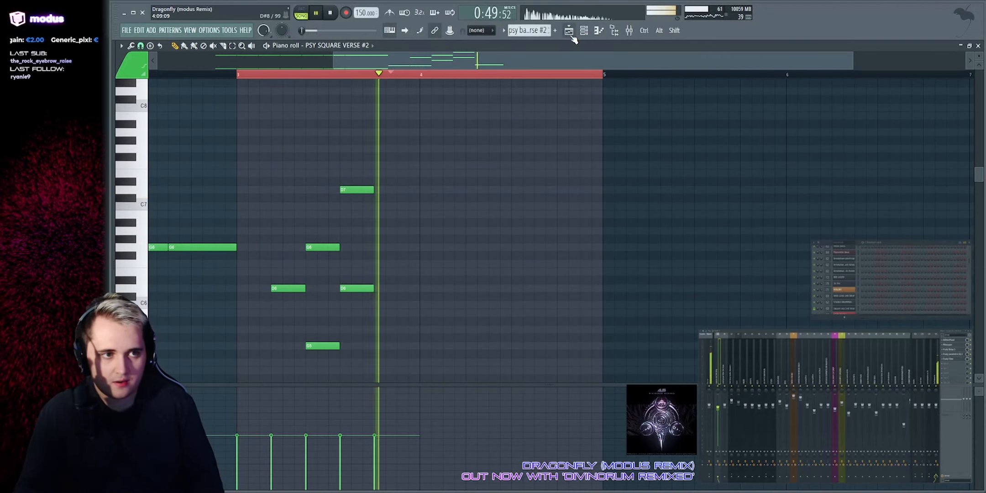
pyautogui.press('F5')
pyautogui.press('space')
pyautogui.scroll(-10, 594, 206)
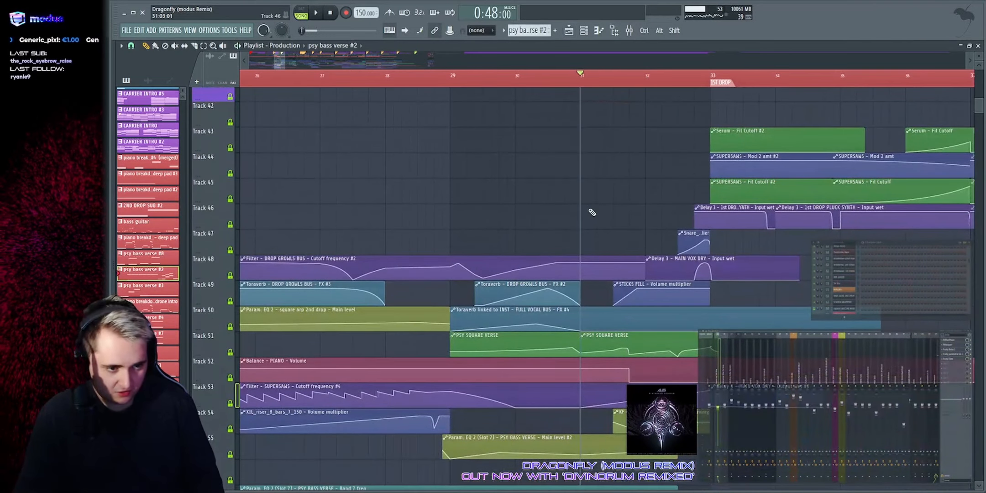
# Step: Make Track 51 taller to view its automation
pyautogui.press('space')
pyautogui.scroll(-1, 228, 158)
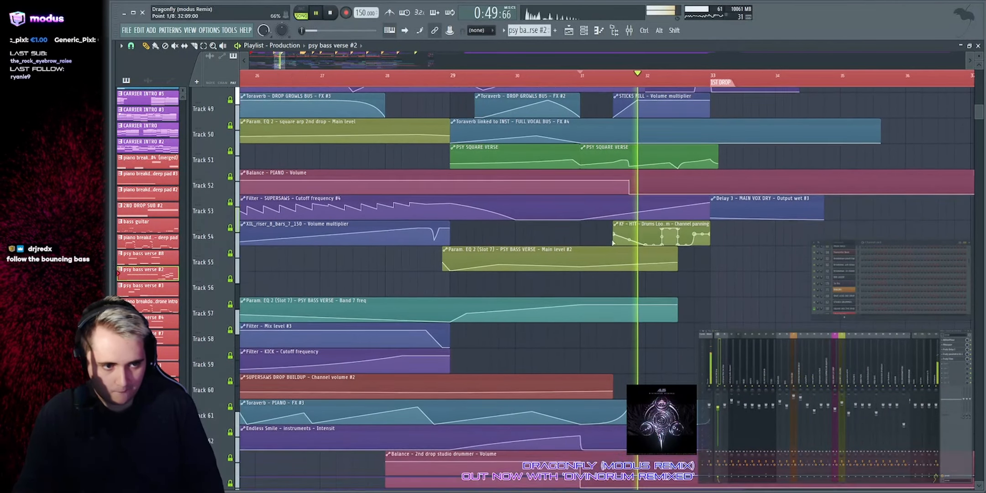
pyautogui.moveTo(227, 154); pyautogui.dragTo(227, 341)
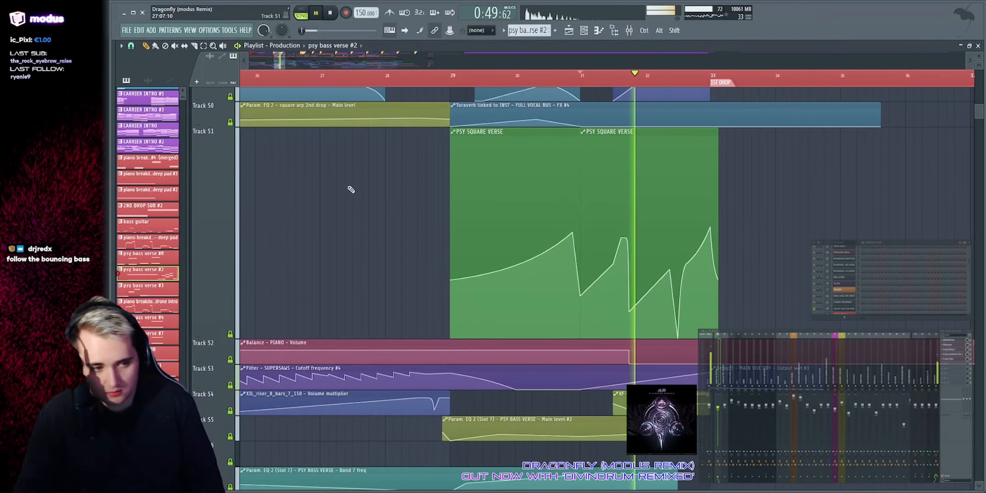
pyautogui.scroll(20, 308, 222)
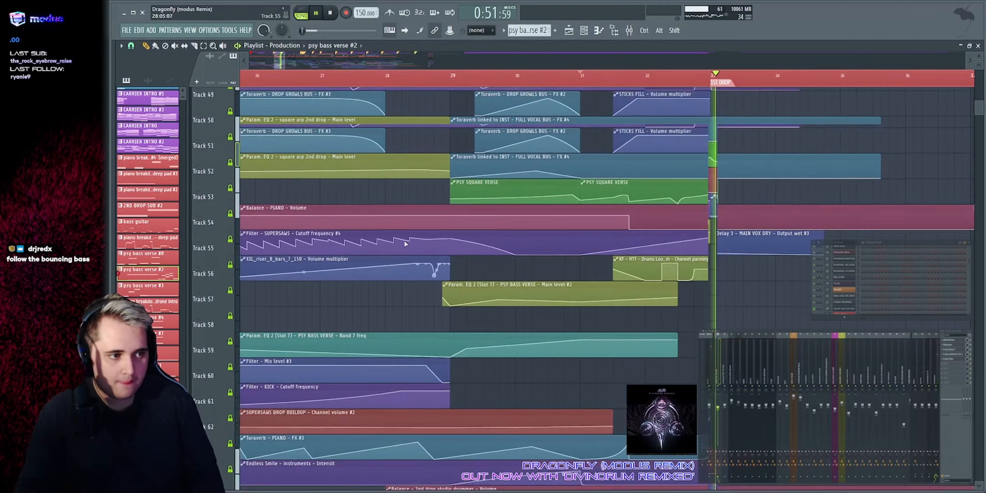
pyautogui.press('space')
pyautogui.press('space')
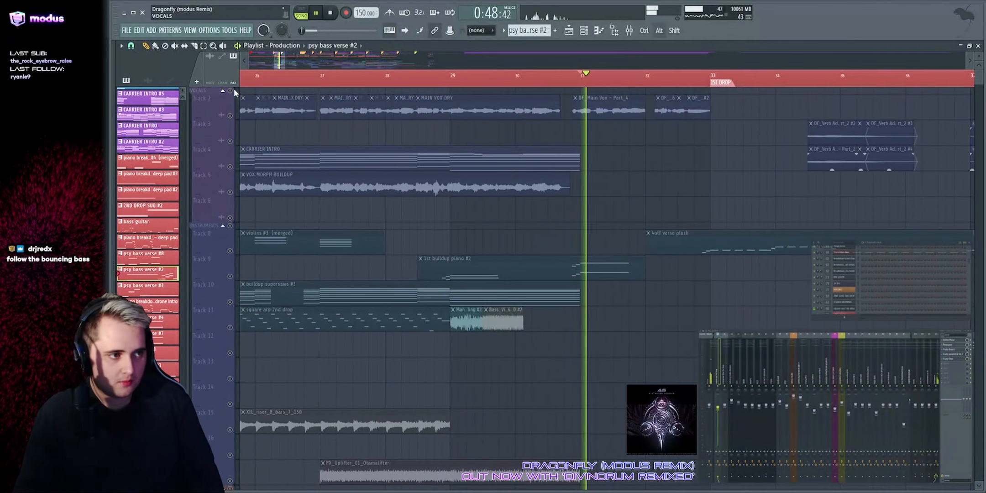
# Step: Unmute the VOCALS group and solo Track 5's vocal morph clips, playing from bar 25
pyautogui.click(230, 90)
pyautogui.scroll(-3, 447, 63)
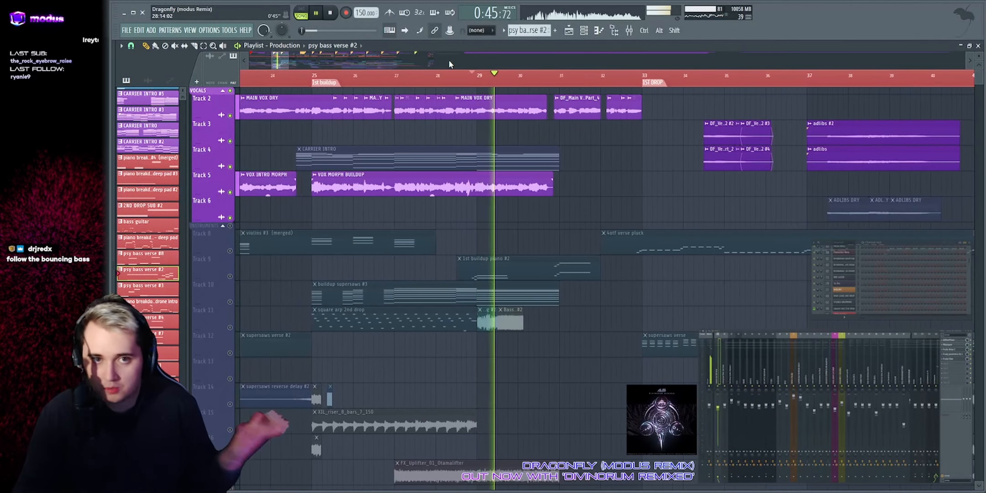
pyautogui.press('space')
pyautogui.scroll(3, 350, 77)
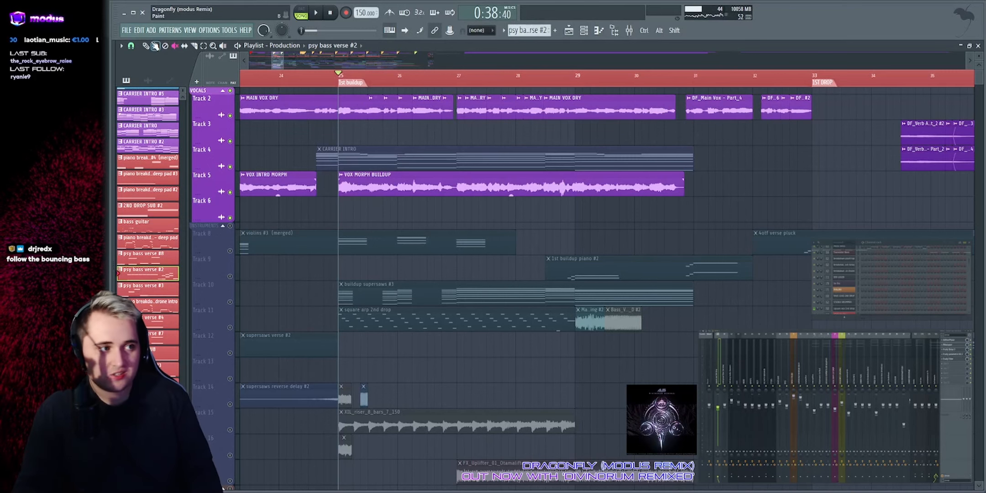
pyautogui.rightClick(230, 192)
pyautogui.press('space')
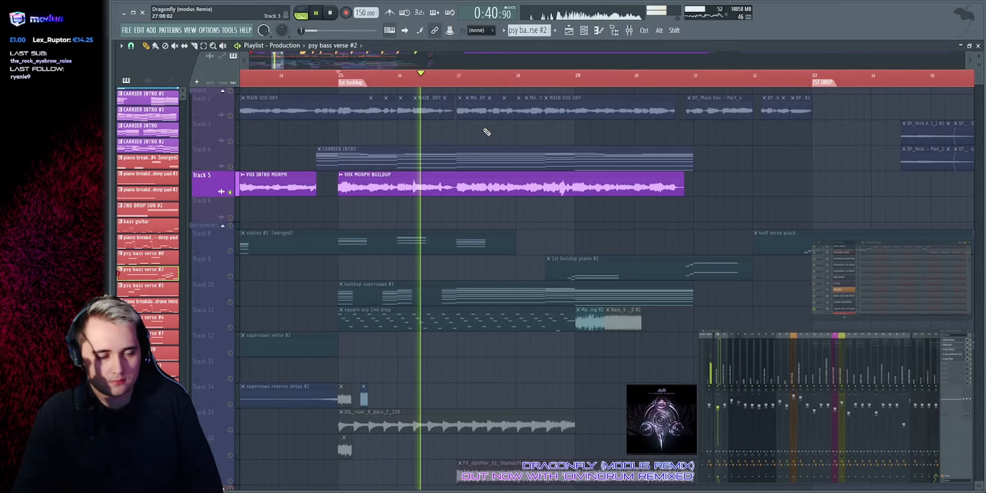
# Step: Switch the solo to Track 2's main vocal, then unmute all playlist tracks
pyautogui.scroll(-10, 528, 221)
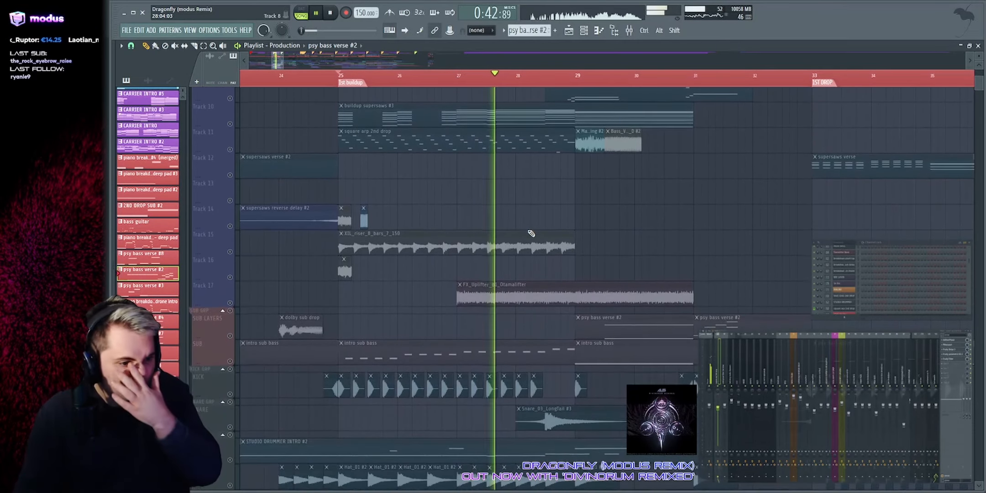
pyautogui.scroll(-2, 639, 233)
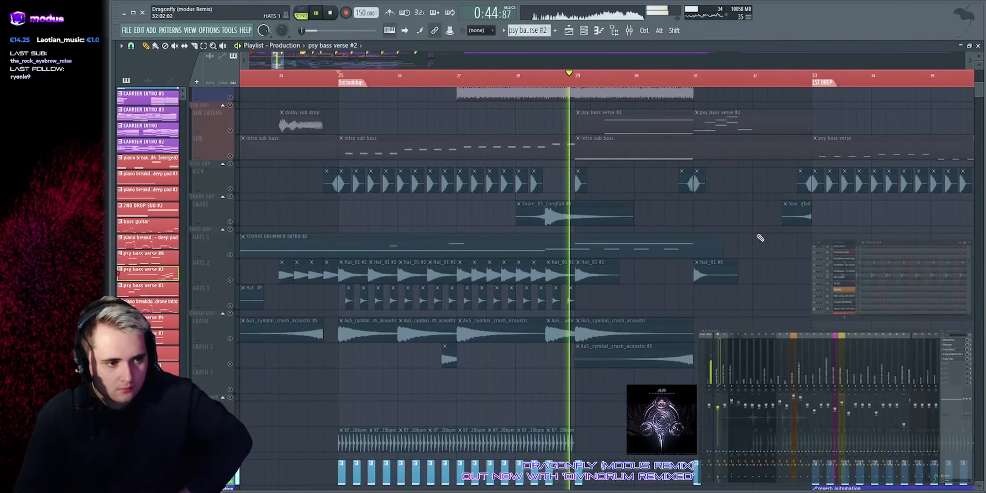
pyautogui.scroll(10, 761, 242)
pyautogui.scroll(5, 759, 233)
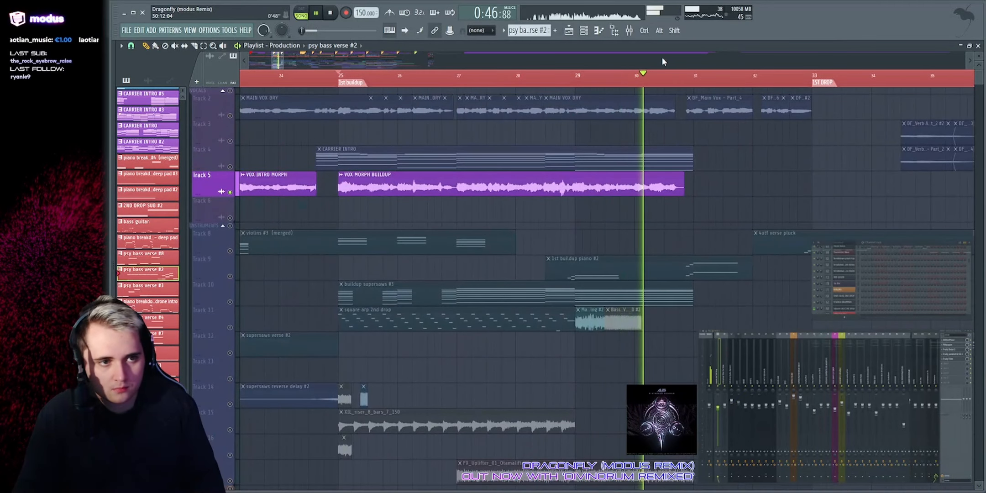
pyautogui.scroll(-1, 662, 57)
pyautogui.press('space')
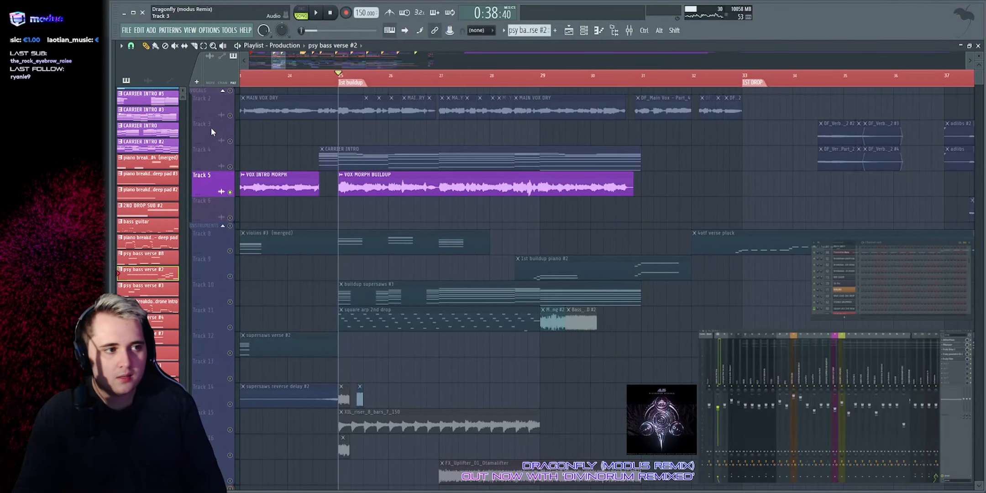
pyautogui.rightClick(230, 116)
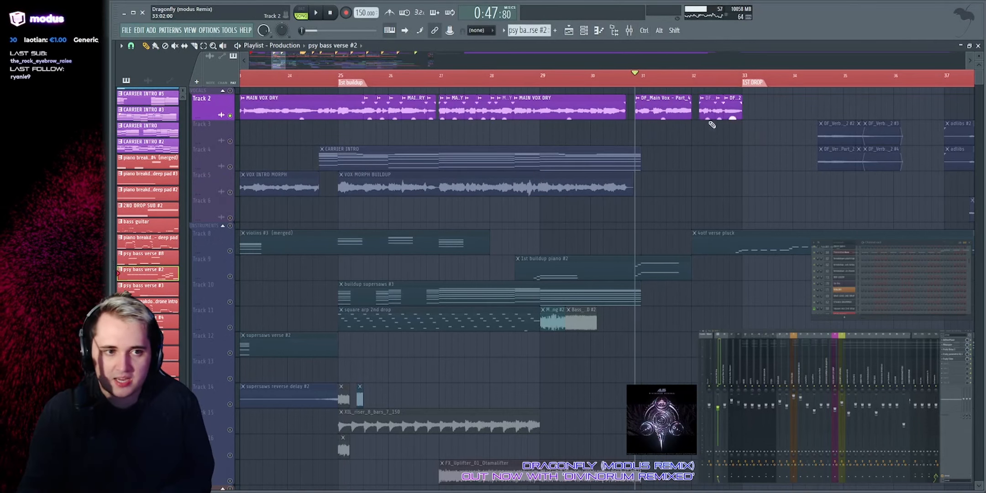
pyautogui.click(231, 91)
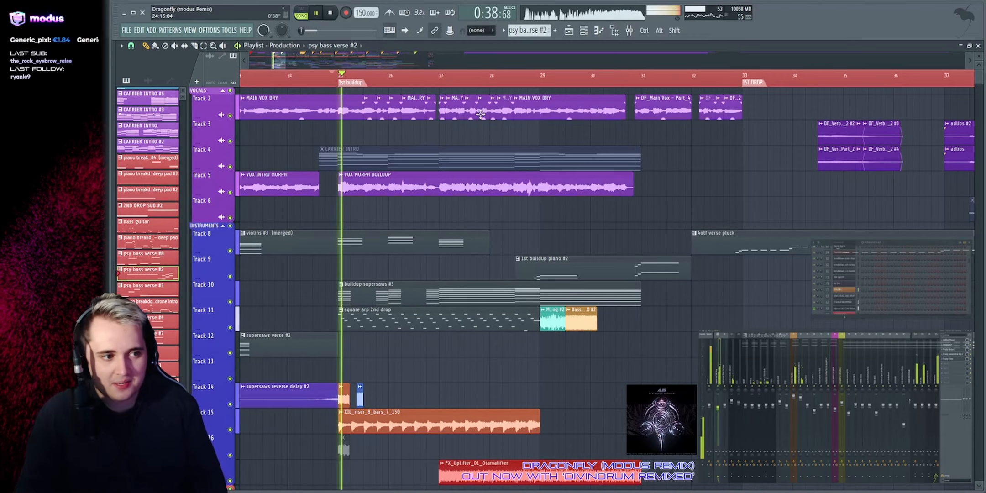
pyautogui.scroll(-10, 667, 178)
pyautogui.scroll(4, 667, 177)
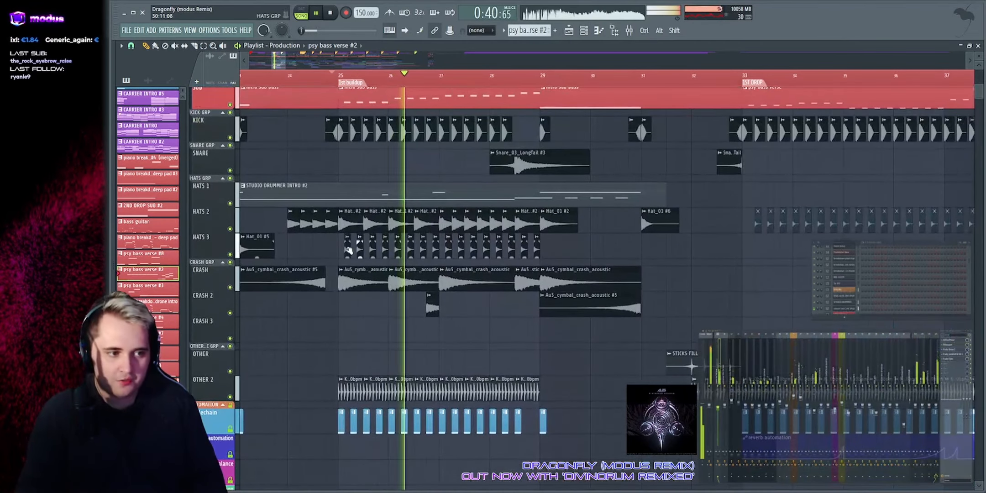
pyautogui.moveTo(351, 210); pyautogui.dragTo(523, 276)
pyautogui.hotkey('ctrl', 'd')
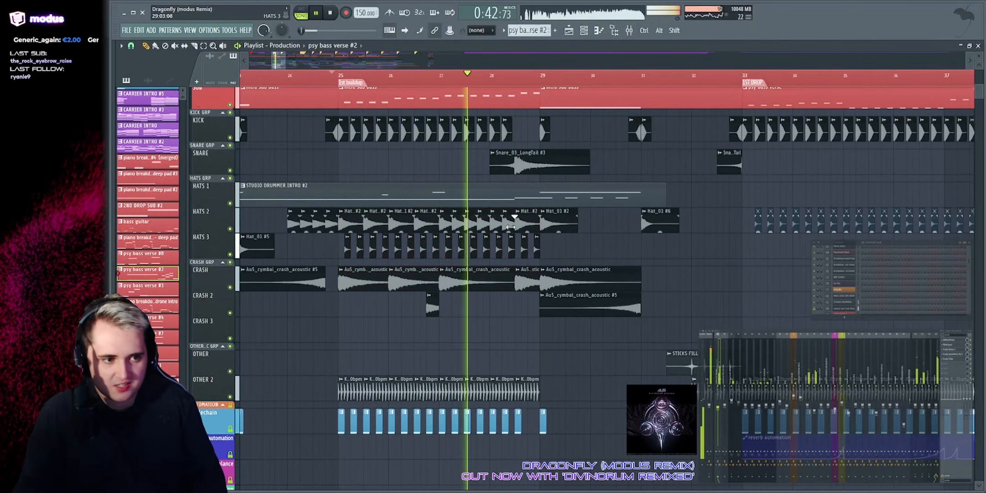
pyautogui.press('space')
pyautogui.scroll(3, 338, 176)
pyautogui.rightClick(230, 178)
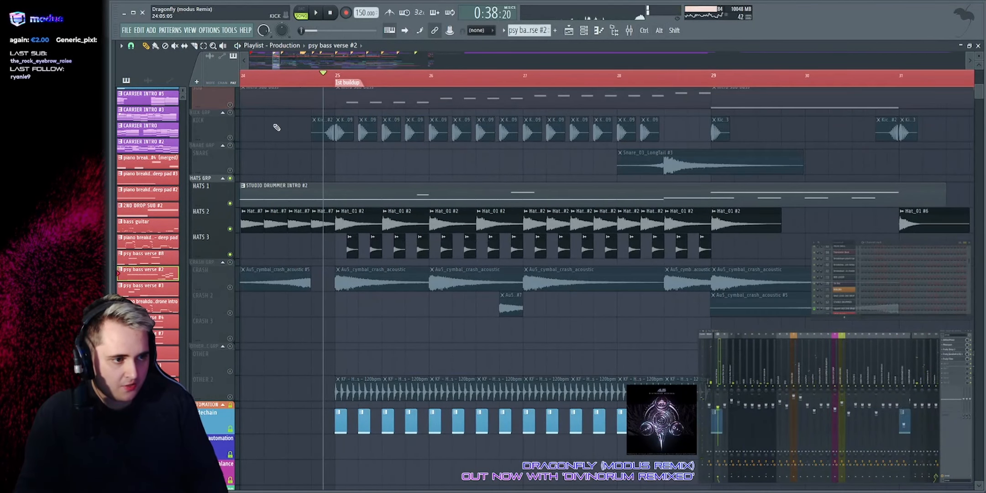
pyautogui.moveTo(341, 236); pyautogui.dragTo(725, 250)
pyautogui.press('space')
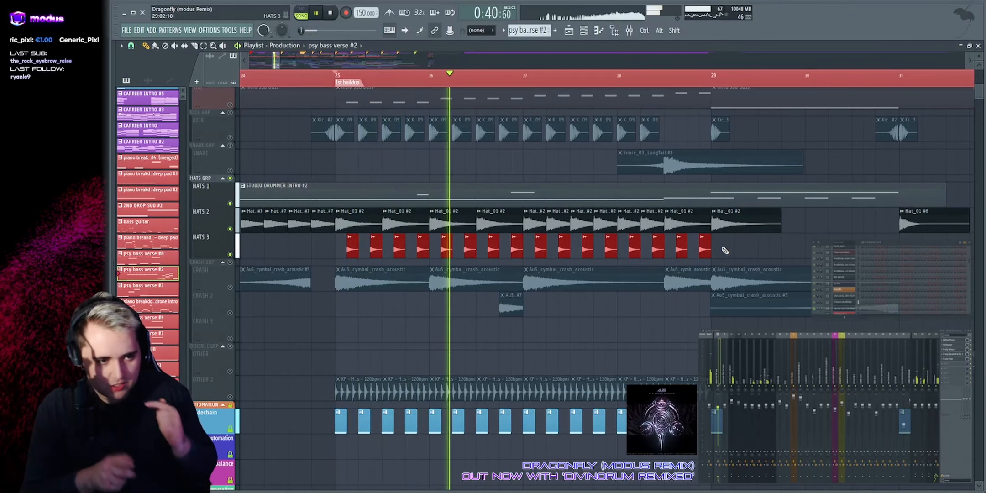
pyautogui.moveTo(374, 190); pyautogui.dragTo(685, 192)
pyautogui.rightClick(845, 162)
pyautogui.press('space')
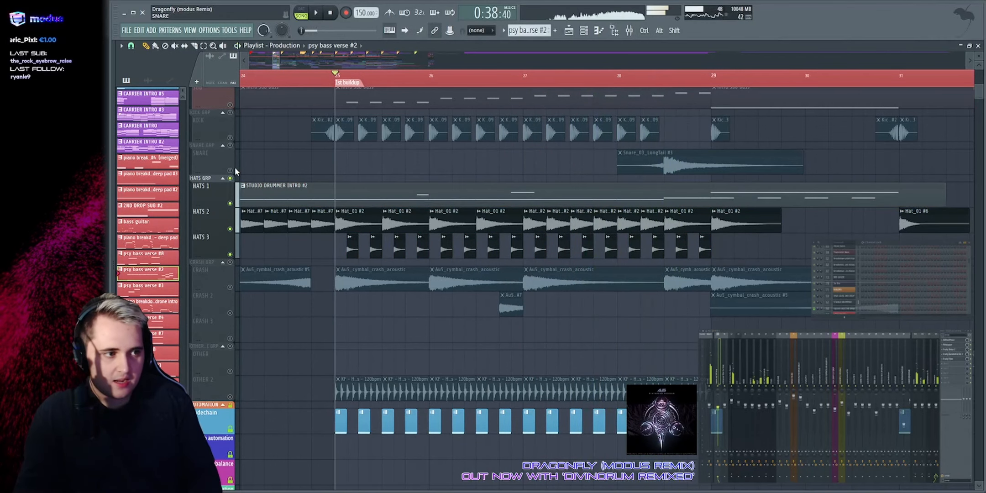
pyautogui.keyDown('ctrl'); pyautogui.click(231, 170); pyautogui.keyUp('ctrl')
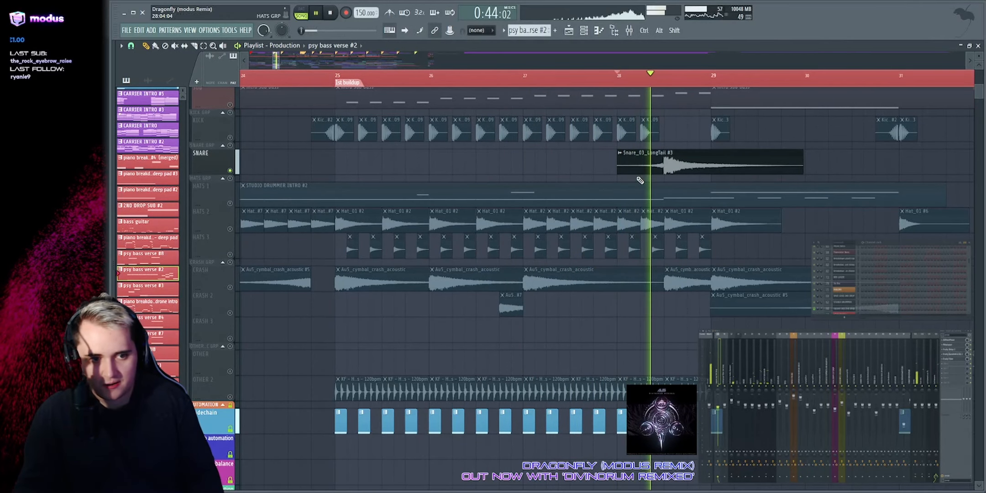
pyautogui.press('space')
pyautogui.keyDown('ctrl'); pyautogui.click(231, 114); pyautogui.keyUp('ctrl')
pyautogui.press('space')
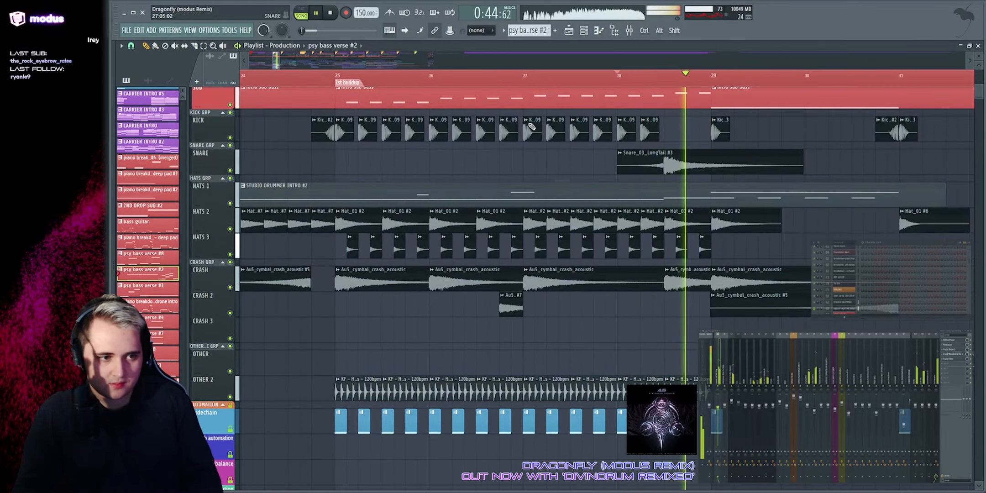
pyautogui.moveTo(348, 283); pyautogui.dragTo(874, 316)
pyautogui.rightClick(946, 314)
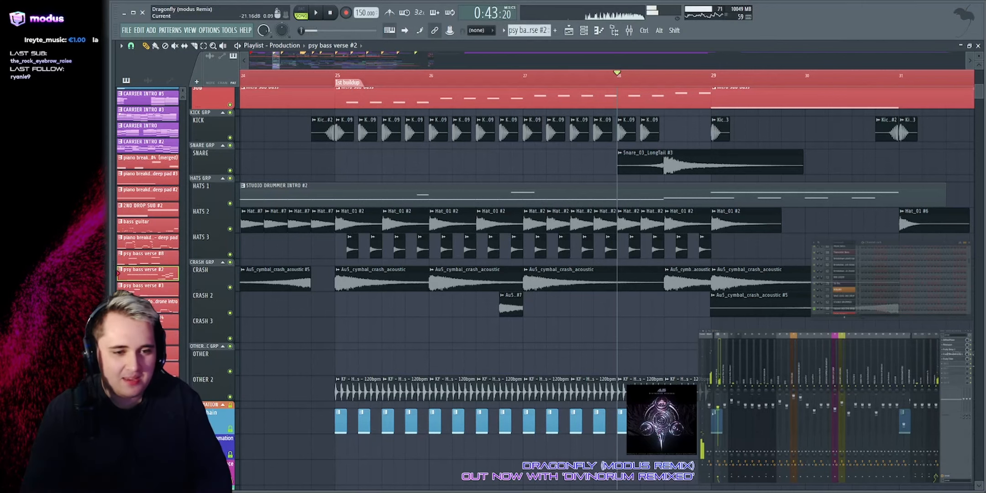
pyautogui.moveTo(349, 277); pyautogui.dragTo(845, 315)
pyautogui.keyDown('ctrl'); pyautogui.click(942, 296); pyautogui.keyUp('ctrl')
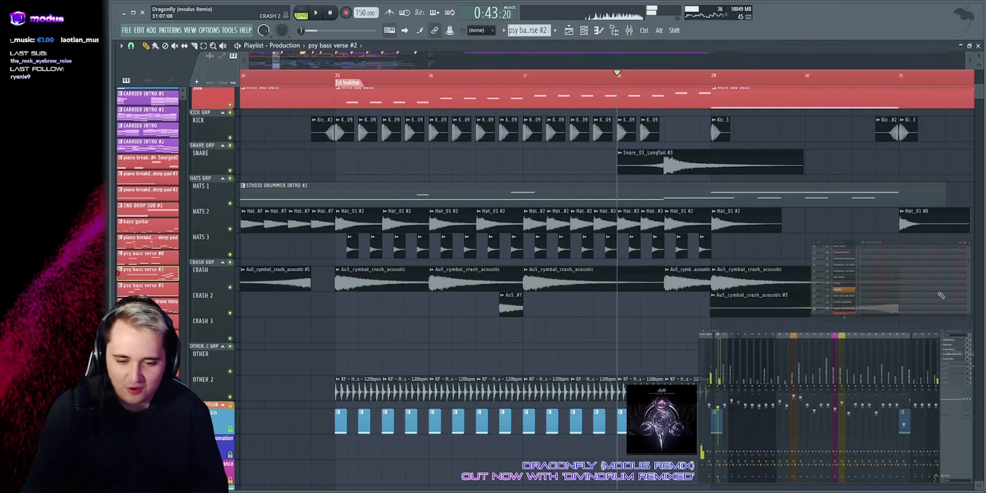
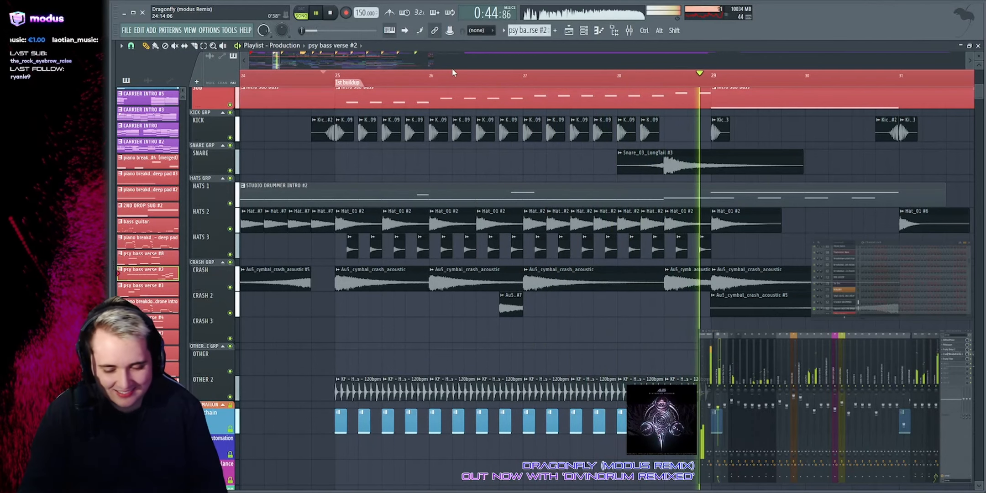
# Step: Solo the OTHER track and play the sticks fill leading into the 1st drop
pyautogui.scroll(-1, 702, 72)
pyautogui.hscroll(4, 702, 71)
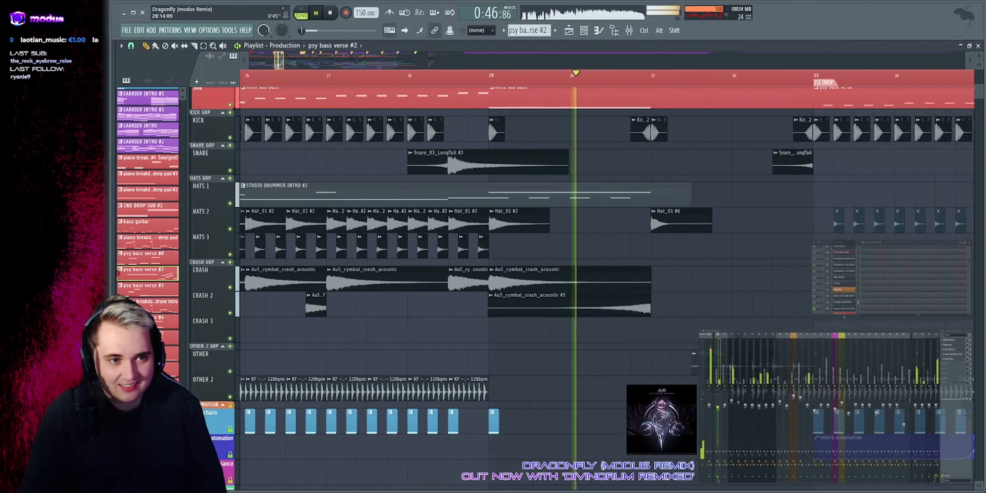
pyautogui.scroll(7, 614, 179)
pyautogui.scroll(5, 636, 203)
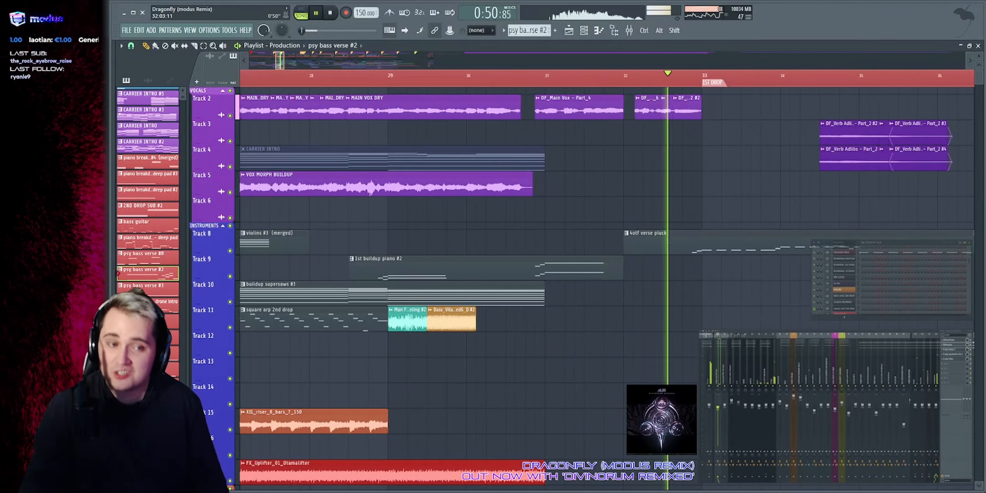
pyautogui.press('space')
pyautogui.scroll(-8, 626, 215)
pyautogui.scroll(-1, 633, 212)
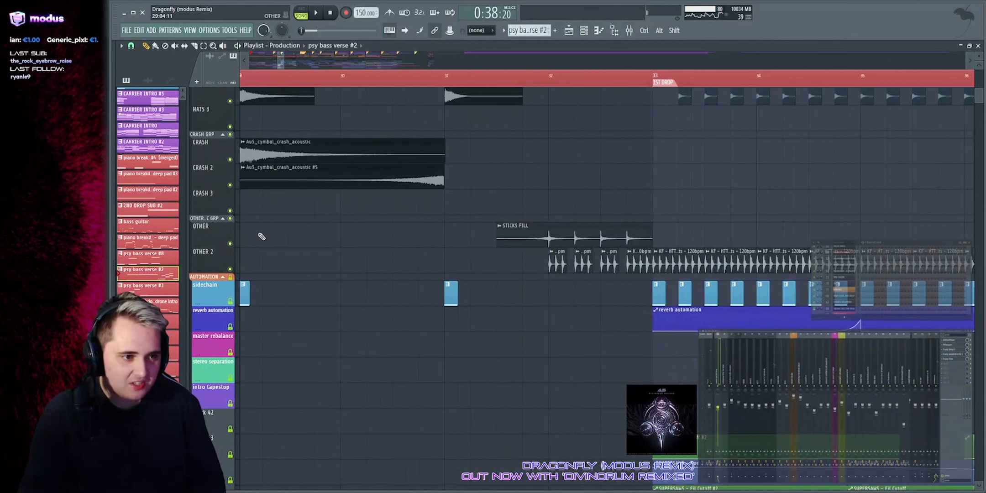
pyautogui.rightClick(231, 244)
pyautogui.scroll(2, 547, 75)
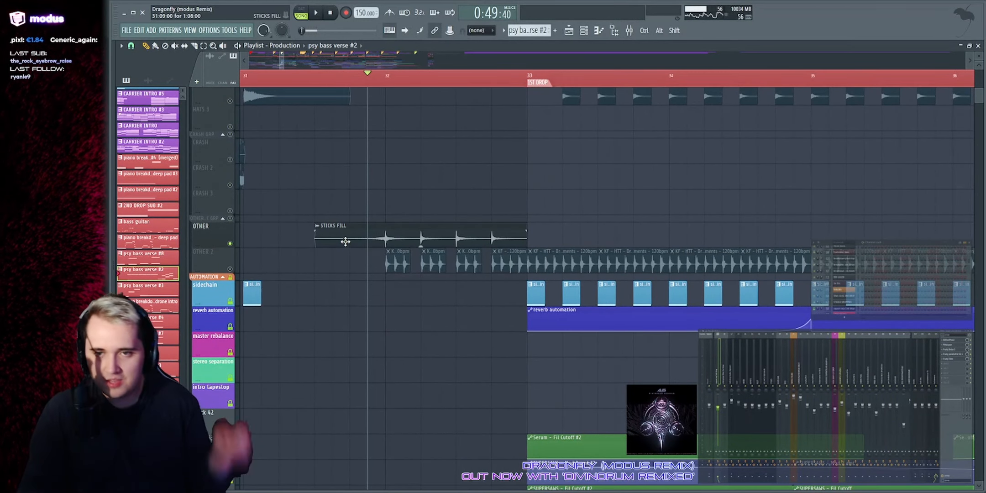
pyautogui.press('space')
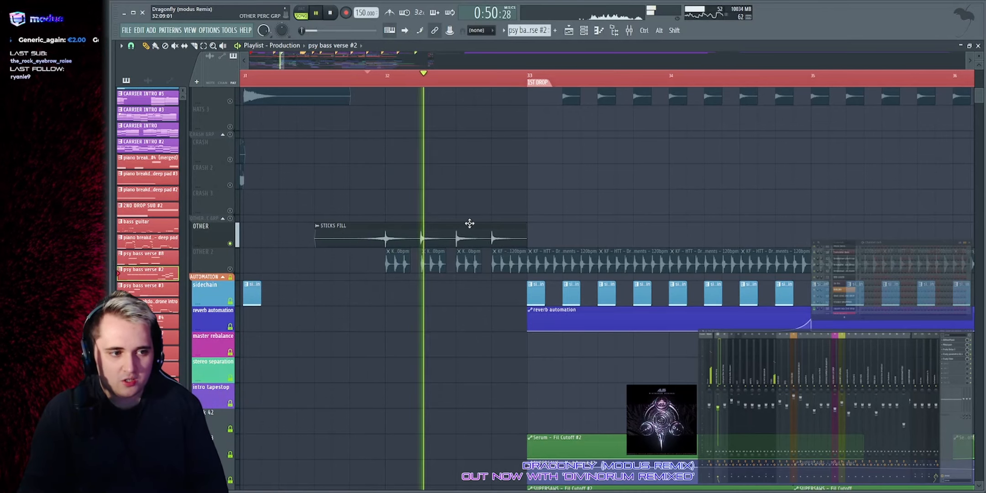
pyautogui.scroll(4, 633, 234)
pyautogui.press('space')
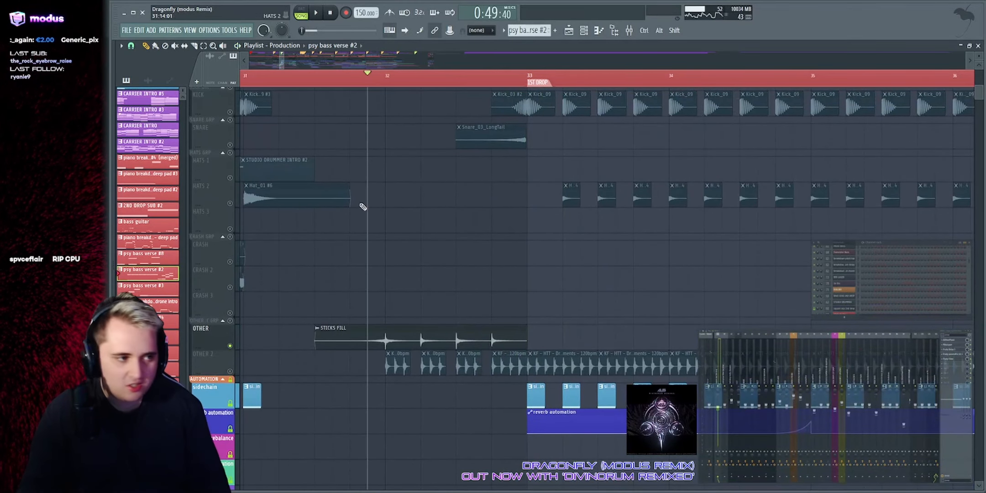
# Step: Unsolo the OTHER track so every playlist track plays again
pyautogui.scroll(3, 343, 203)
pyautogui.rightClick(230, 148)
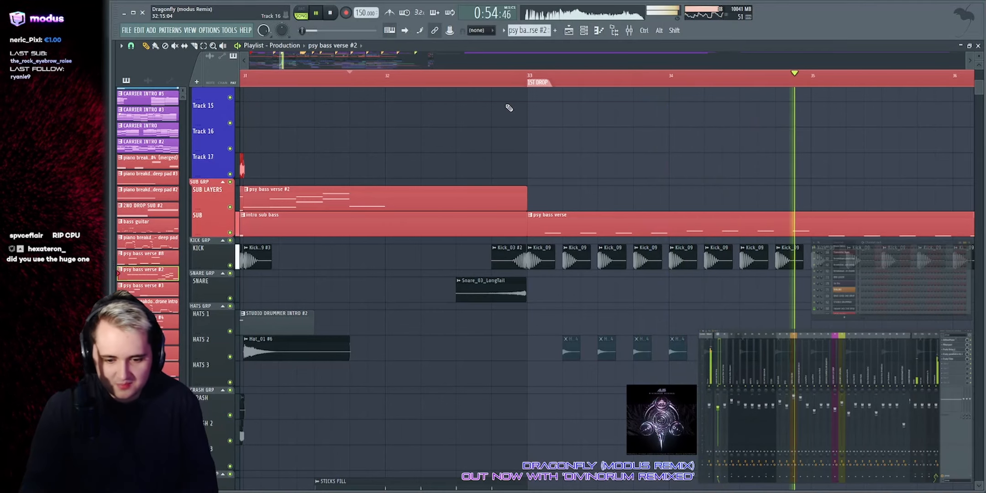
pyautogui.scroll(-1, 497, 183)
pyautogui.hscroll(-3, 516, 206)
pyautogui.scroll(-4, 535, 227)
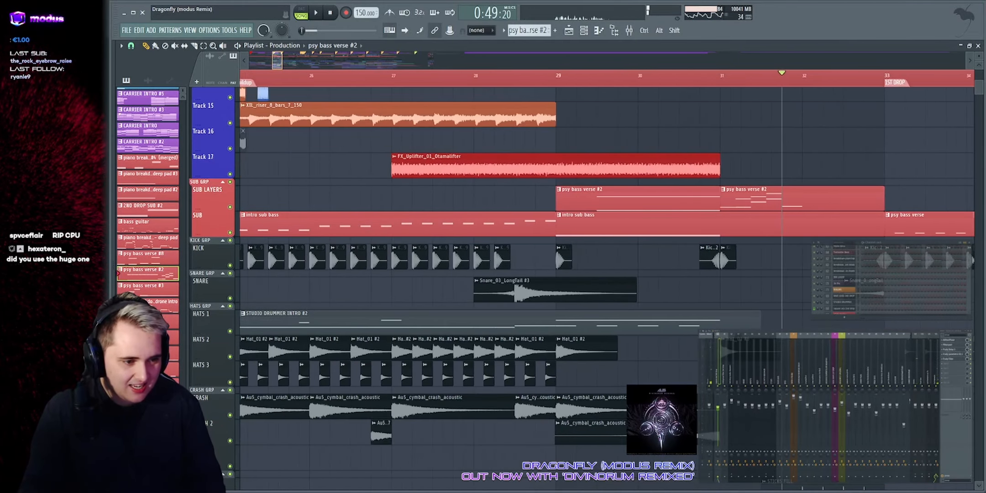
pyautogui.scroll(-5, 534, 227)
pyautogui.moveTo(311, 226); pyautogui.dragTo(740, 276)
# Step: Deselect the crash clips and select the Au5_cymbal_crash_huge #2 clip
pyautogui.keyDown('ctrl'); pyautogui.click(739, 276); pyautogui.keyUp('ctrl')
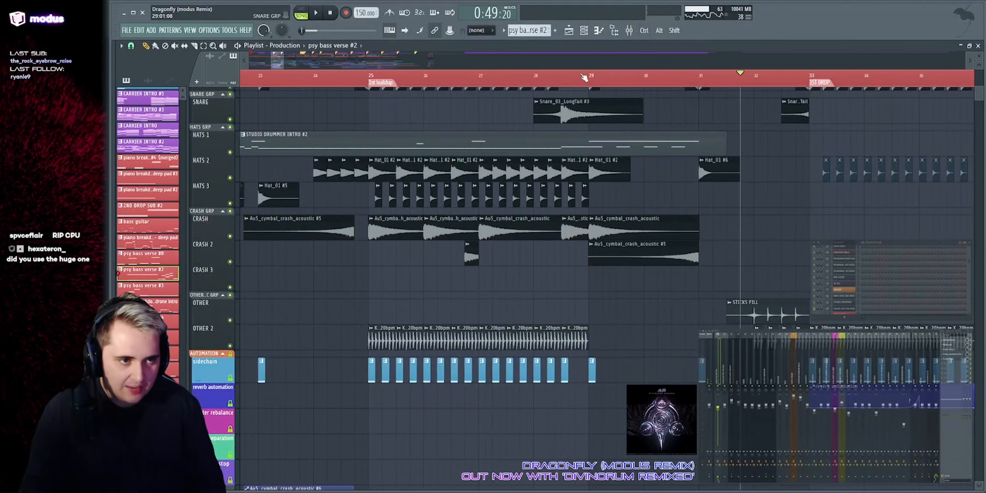
pyautogui.scroll(-5, 584, 68)
pyautogui.scroll(-3, 576, 73)
pyautogui.scroll(6, 566, 76)
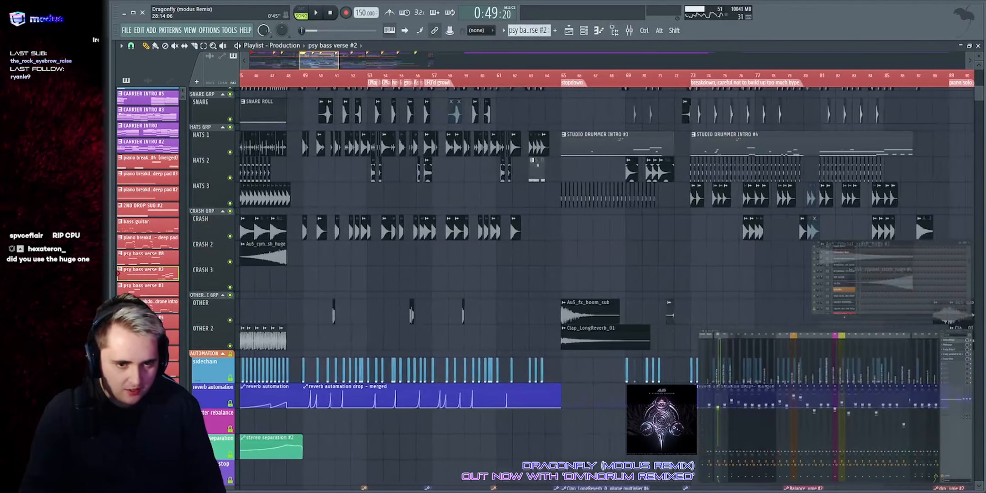
pyautogui.moveTo(315, 260); pyautogui.dragTo(471, 258)
pyautogui.scroll(-6, 340, 63)
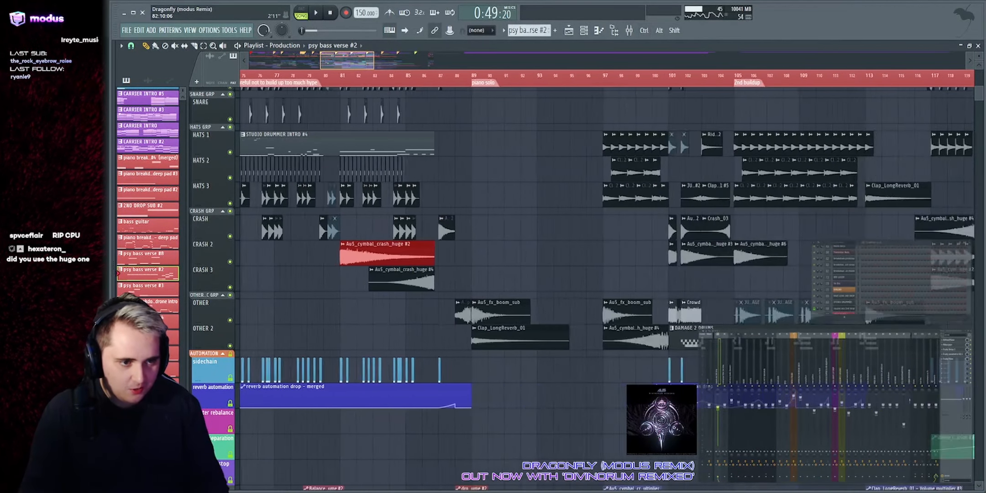
pyautogui.scroll(5, 379, 274)
# Step: Select the CRASH and Crowd clips in the 2nd drop
pyautogui.hscroll(8, 379, 274)
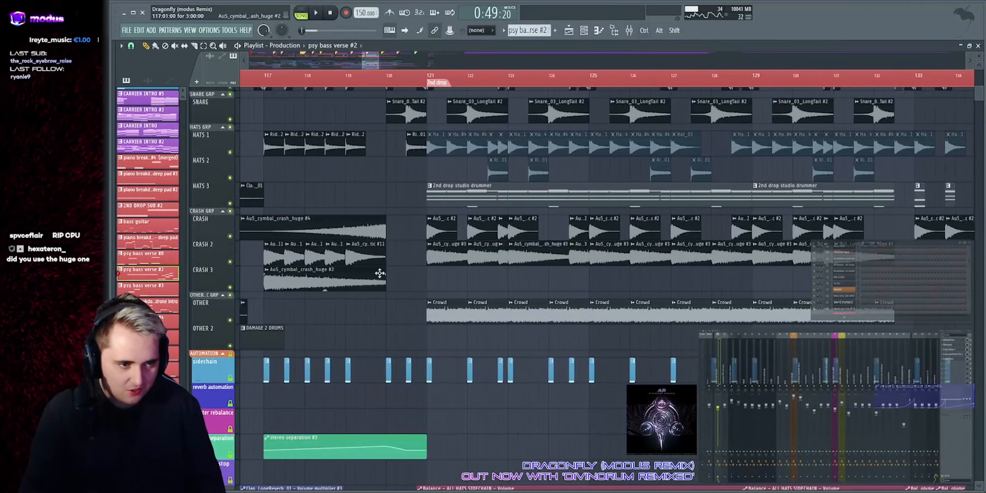
pyautogui.moveTo(420, 255); pyautogui.dragTo(862, 256)
pyautogui.moveTo(403, 229); pyautogui.dragTo(859, 232)
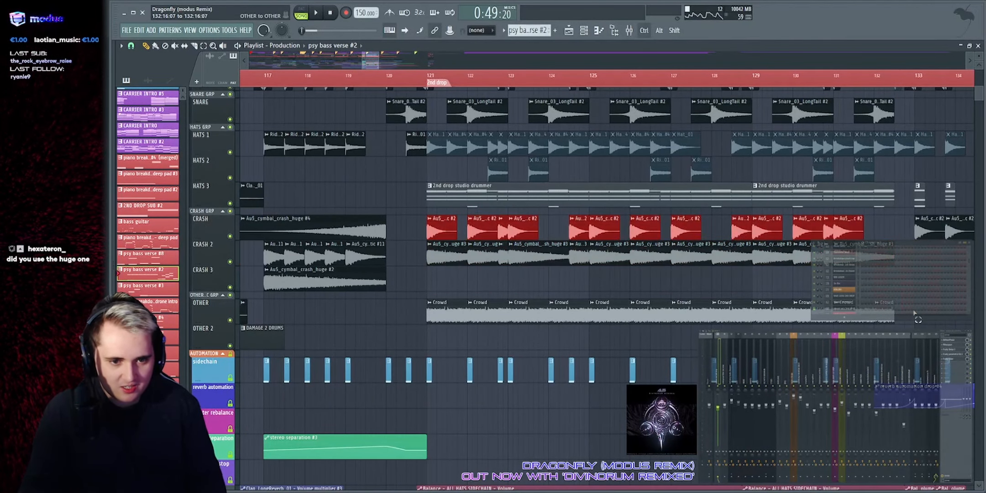
pyautogui.moveTo(914, 315); pyautogui.dragTo(385, 319)
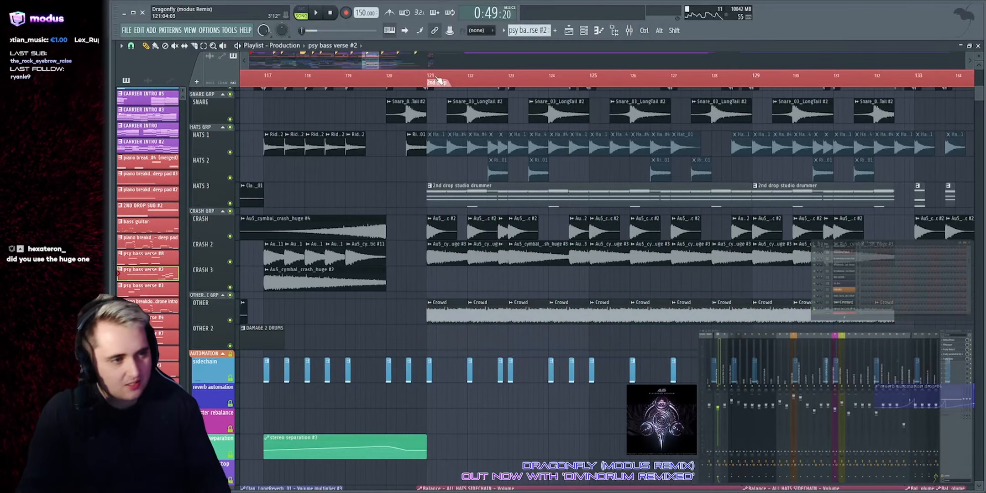
pyautogui.scroll(-10, 438, 80)
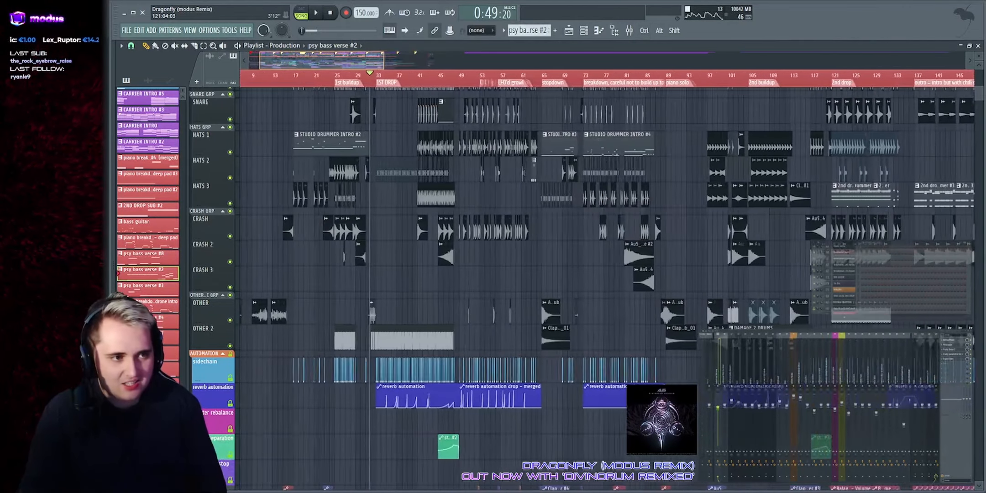
pyautogui.scroll(8, 436, 60)
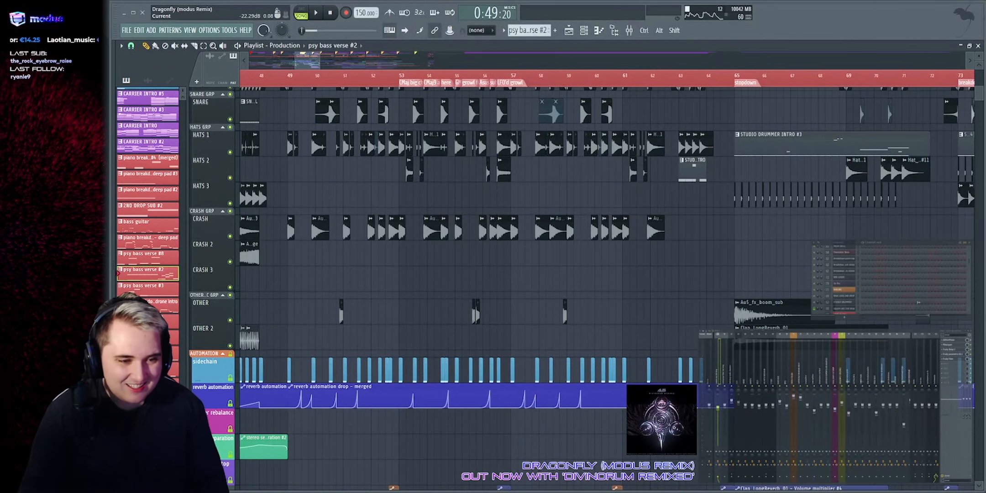
# Step: Zoom the playlist to bars 28–39 and play from just before the 1st drop
pyautogui.moveTo(307, 60); pyautogui.dragTo(282, 61)
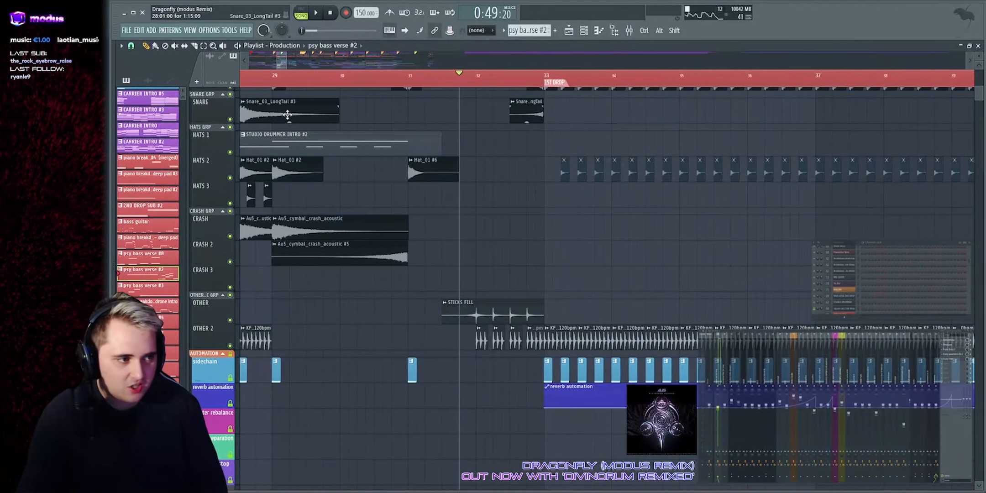
pyautogui.scroll(10, 549, 184)
pyautogui.press('space')
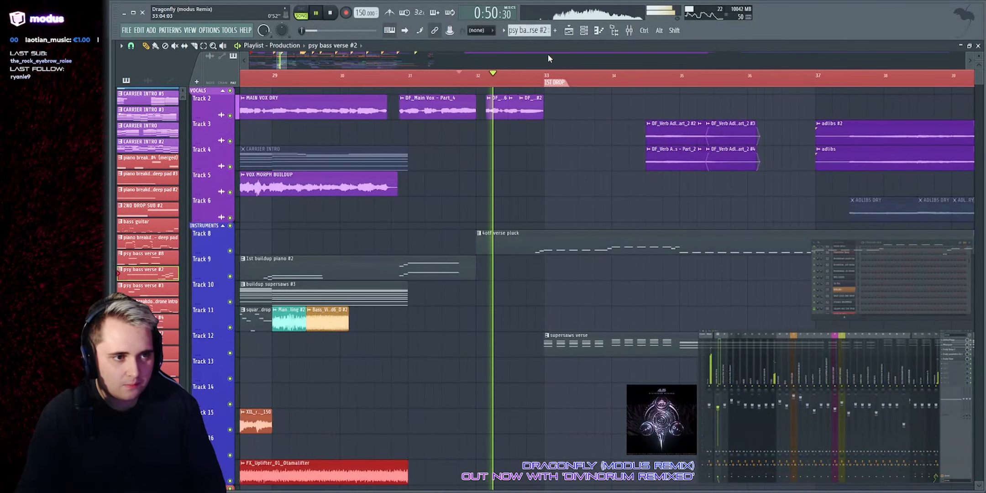
# Step: Listen into the 1st drop, then play and stop the violins section from bar 17
pyautogui.scroll(-1, 549, 59)
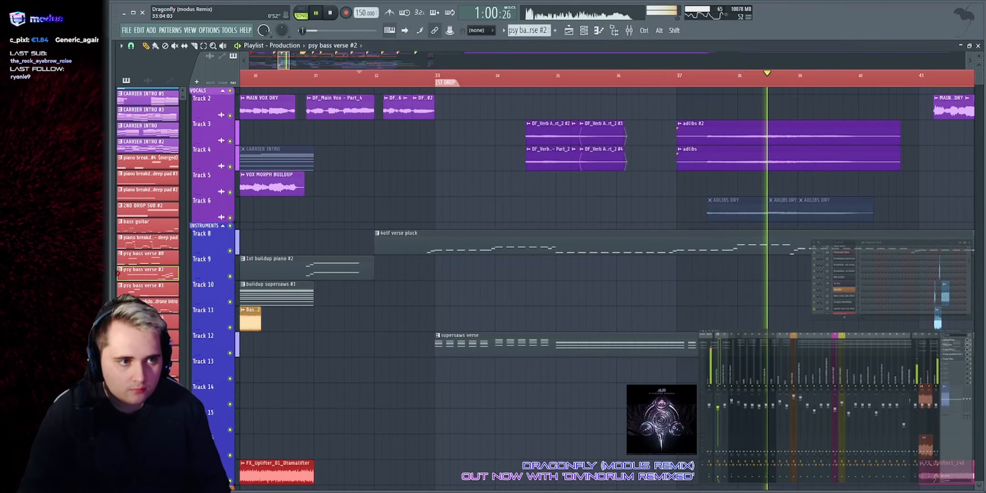
pyautogui.scroll(-1, 550, 59)
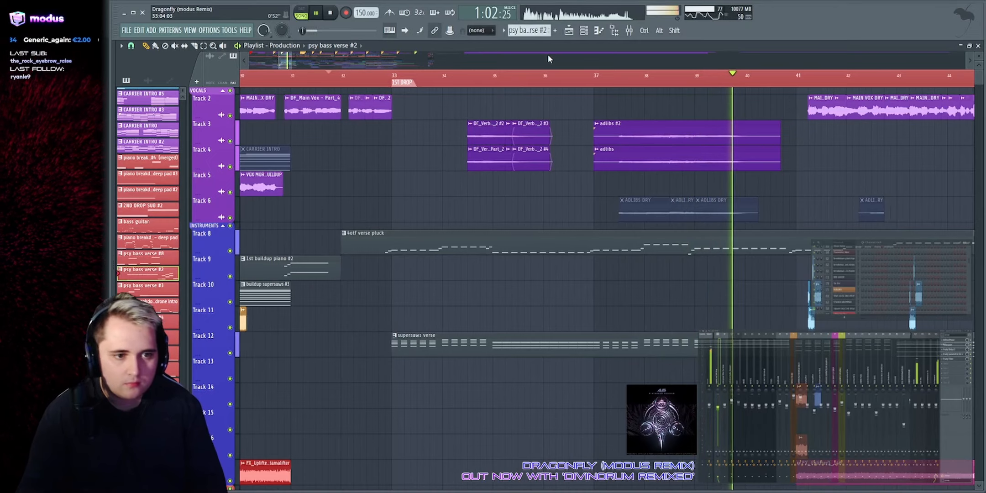
pyautogui.press('space')
pyautogui.scroll(-5, 667, 418)
pyautogui.scroll(3, 469, 66)
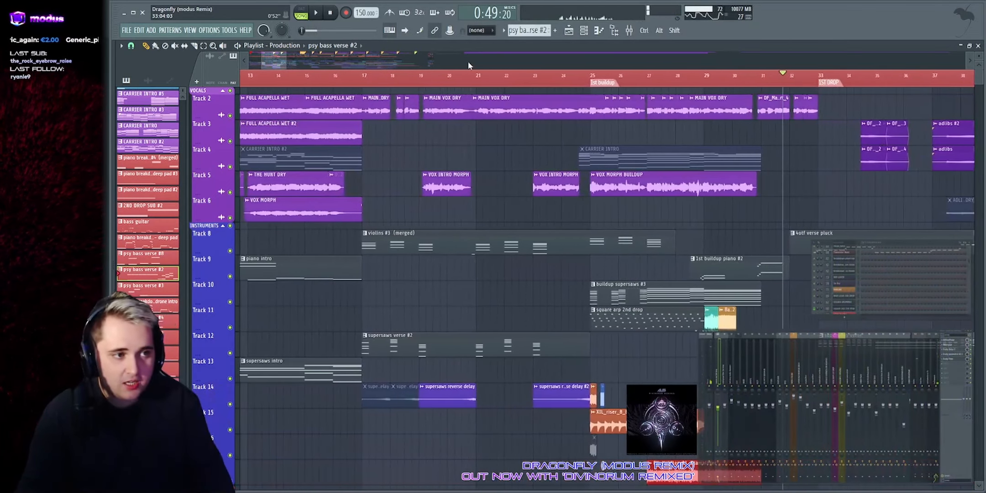
pyautogui.press('space')
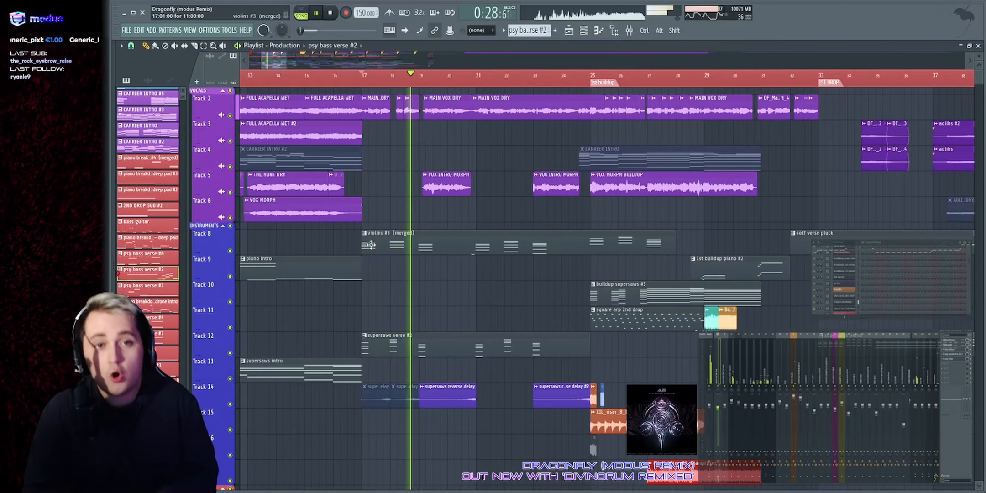
pyautogui.press('space')
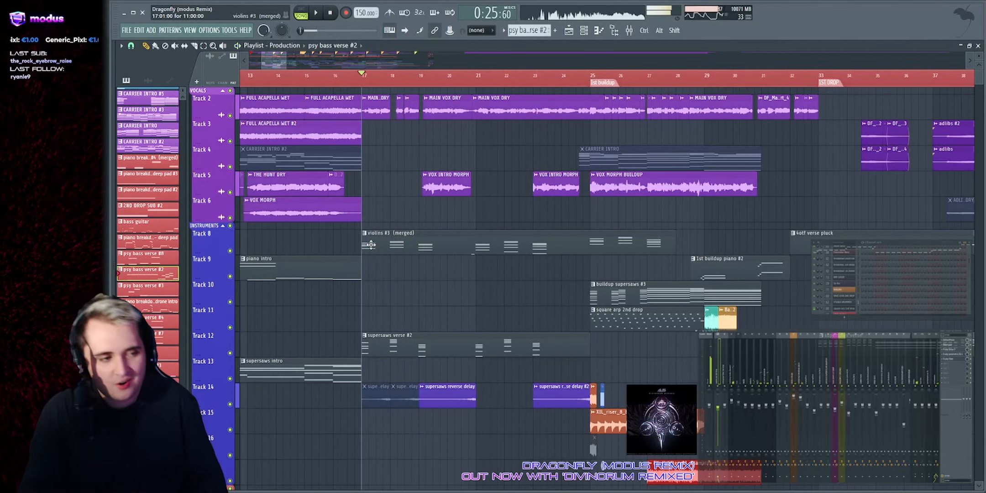
# Step: Solo the INSTRUMENTS group, view bars 25–47, and play the 1st drop with the sub bass
pyautogui.rightClick(230, 226)
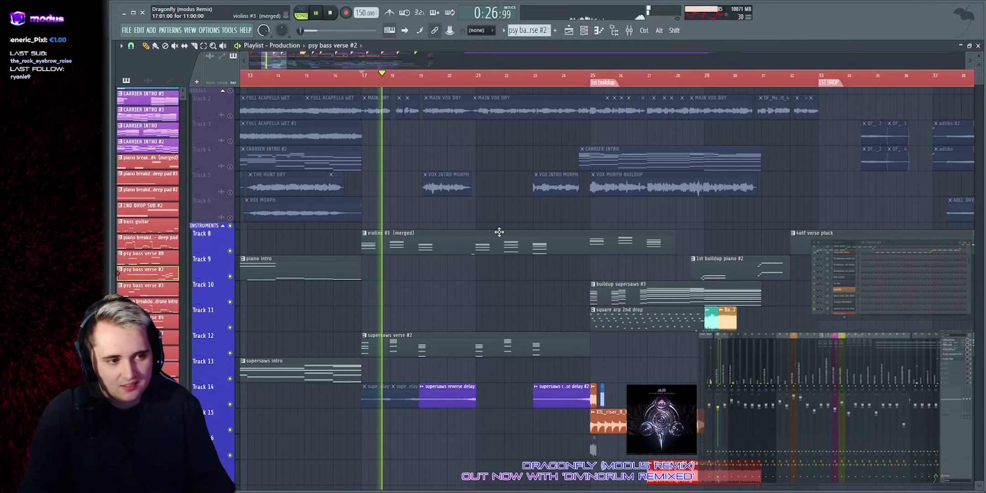
pyautogui.moveTo(275, 60); pyautogui.dragTo(286, 63)
pyautogui.scroll(-4, 460, 152)
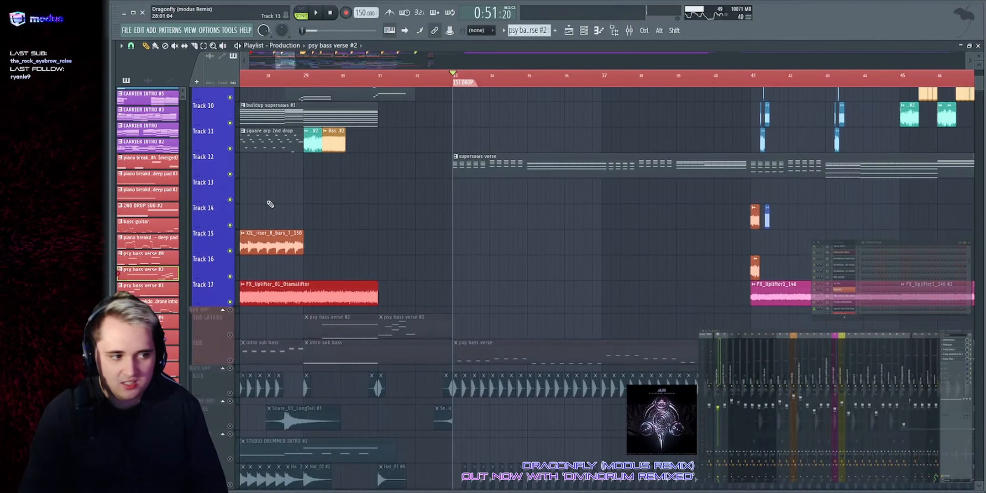
pyautogui.click(227, 328)
pyautogui.press('space')
pyautogui.scroll(4, 536, 259)
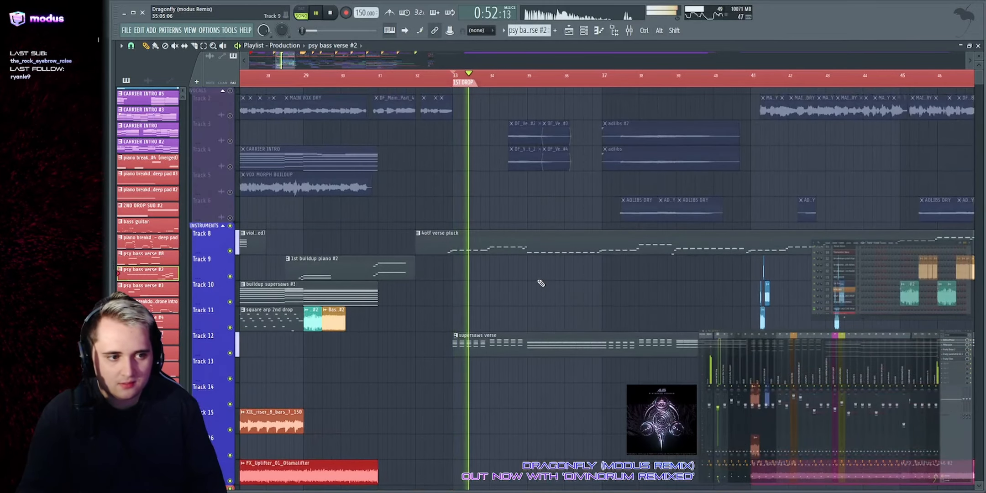
pyautogui.scroll(-2, 536, 260)
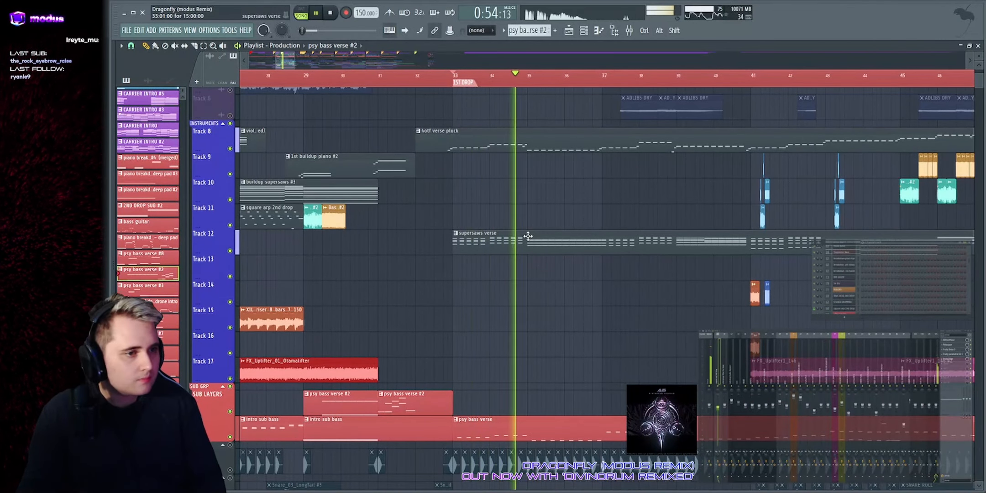
pyautogui.scroll(-10, 529, 236)
pyautogui.press('space')
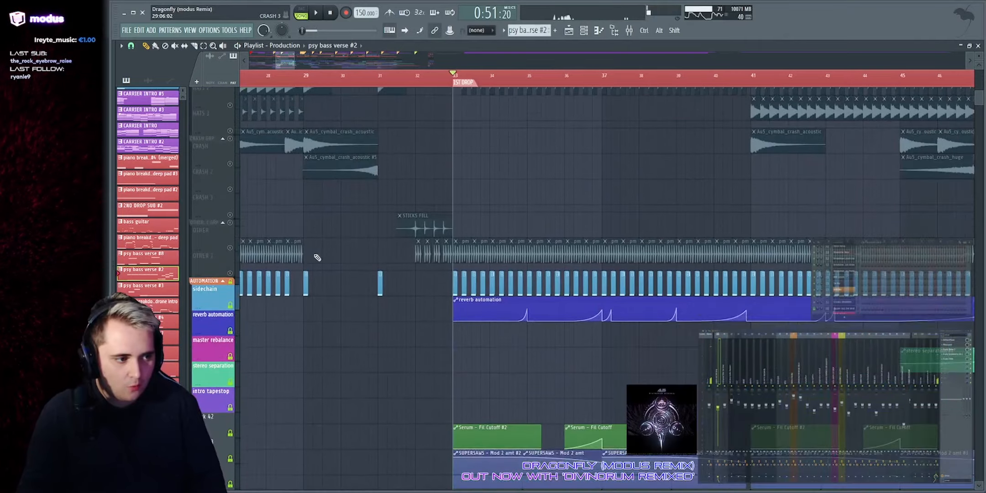
# Step: Replay the 1st drop through, then stop and widen the view to the whole song
pyautogui.scroll(8, 593, 315)
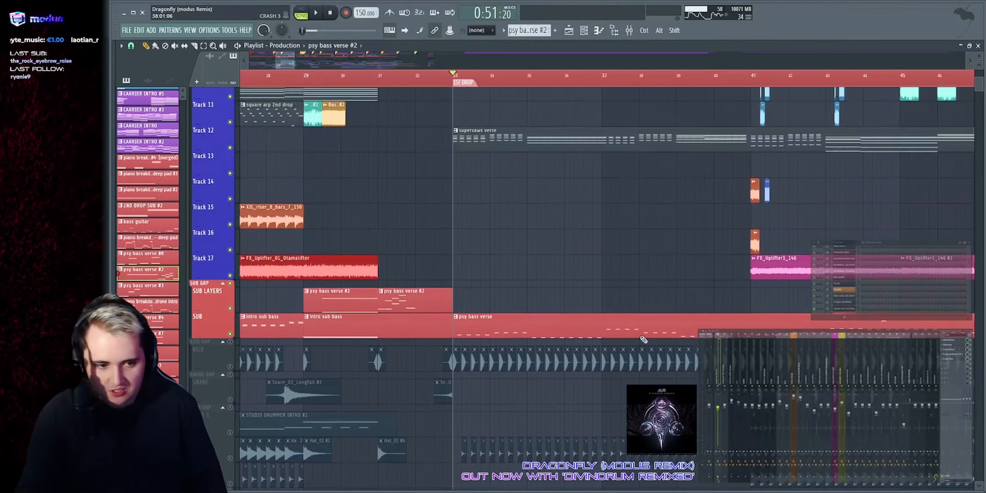
pyautogui.press('space')
pyautogui.scroll(-2, 637, 333)
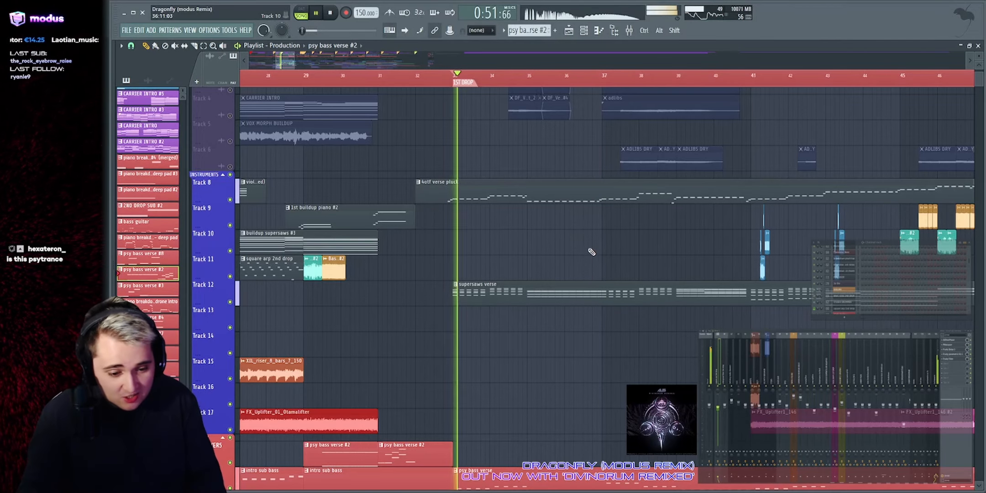
pyautogui.scroll(-6, 592, 252)
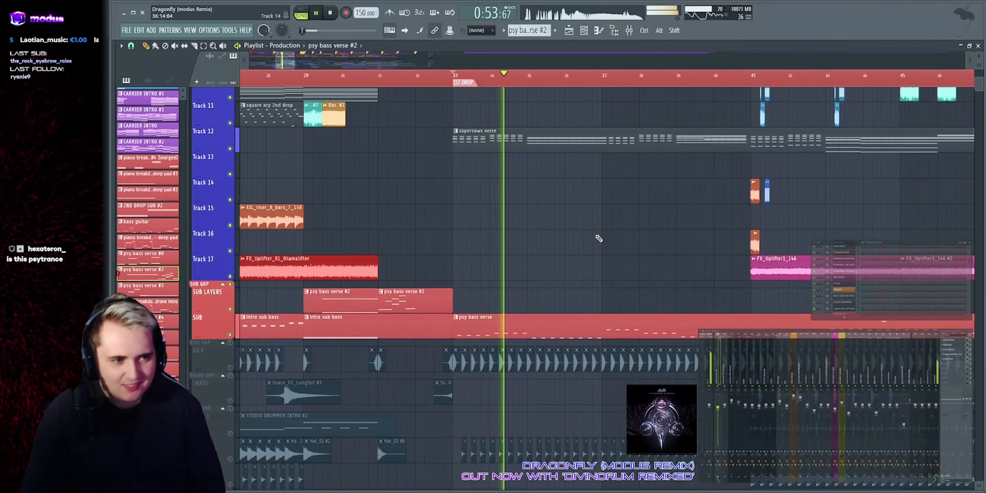
pyautogui.scroll(4, 599, 239)
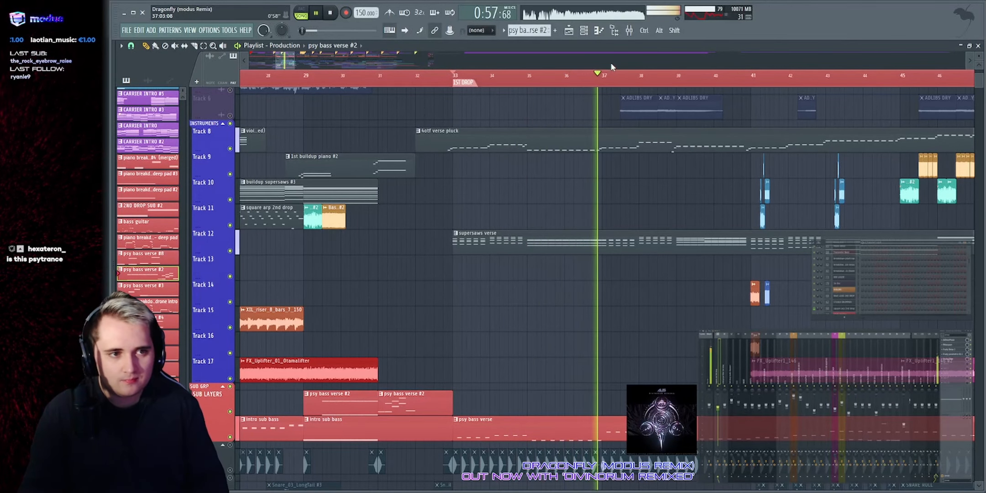
pyautogui.scroll(1, 613, 61)
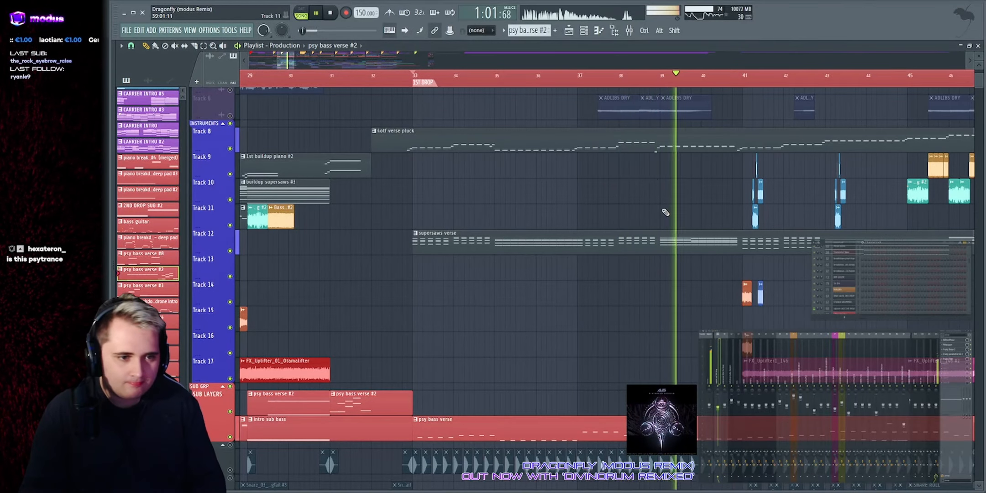
pyautogui.scroll(1, 446, 76)
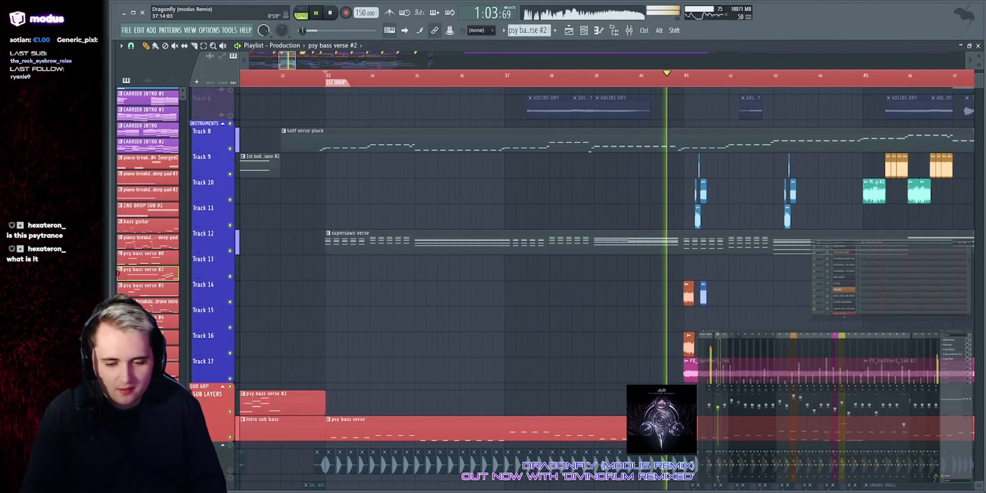
pyautogui.scroll(-7, 446, 75)
pyautogui.press('space')
pyautogui.moveTo(404, 60); pyautogui.dragTo(513, 60)
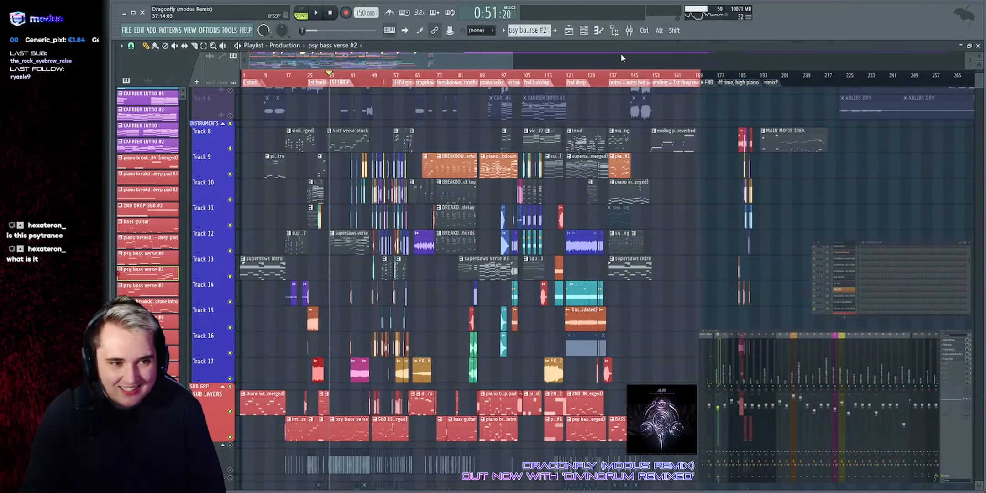
# Step: Make MAIN MOTIF IDEA the current pattern and open its notes in the Piano roll
pyautogui.scroll(3, 620, 53)
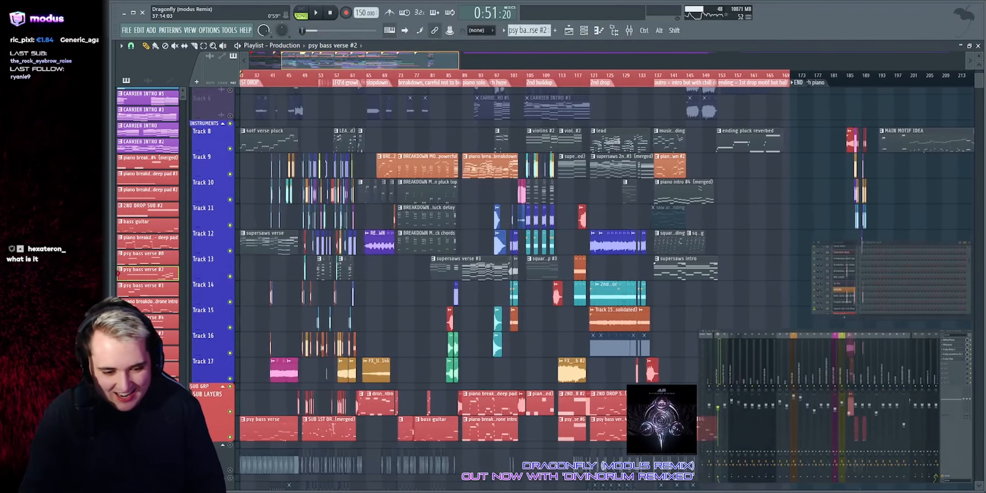
pyautogui.scroll(8, 895, 75)
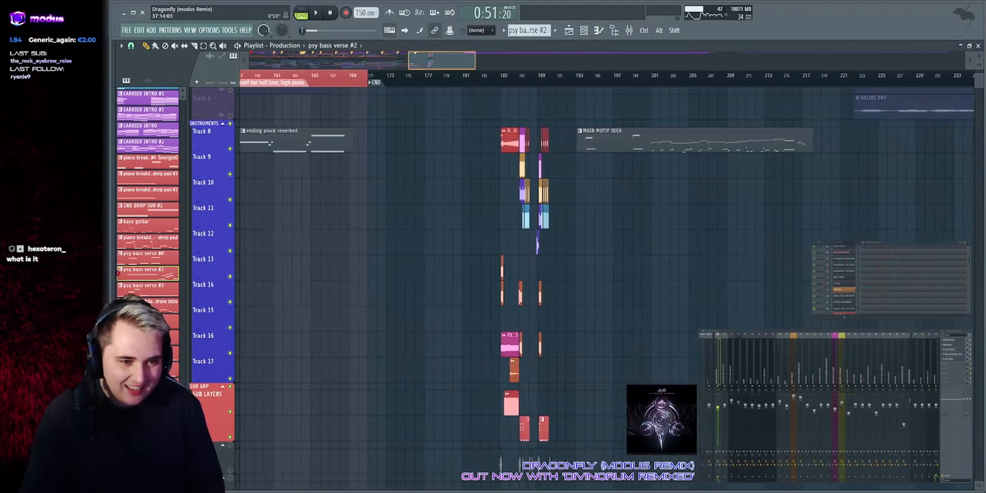
pyautogui.scroll(-2, 562, 83)
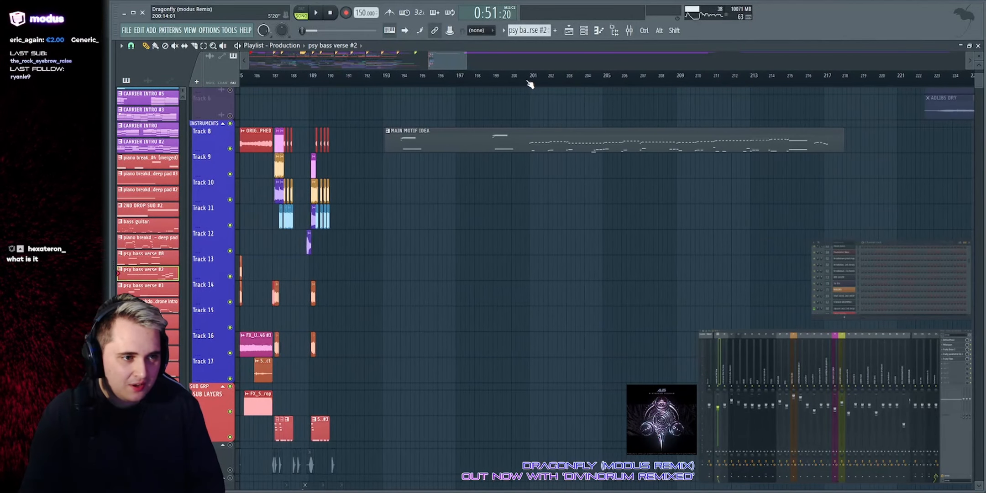
pyautogui.scroll(-7, 465, 75)
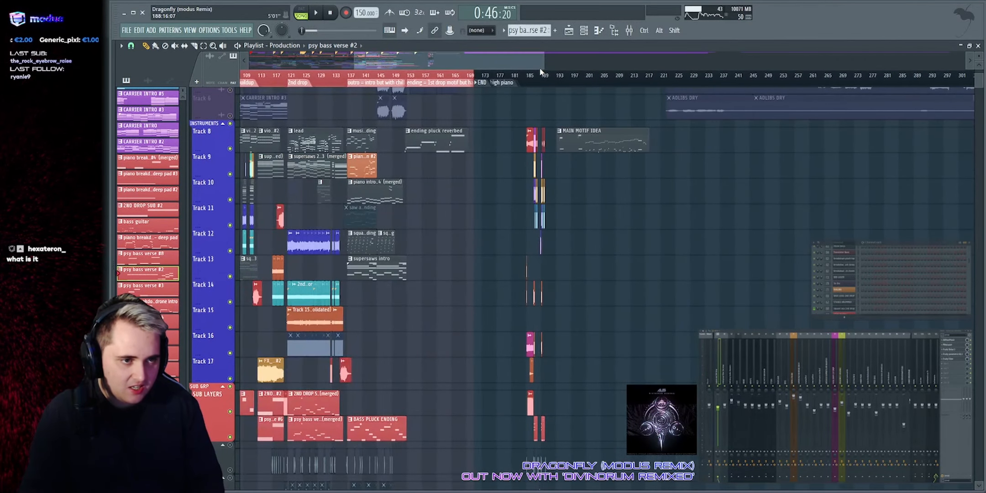
pyautogui.scroll(5, 540, 67)
pyautogui.click(623, 138)
pyautogui.doubleClick(624, 138)
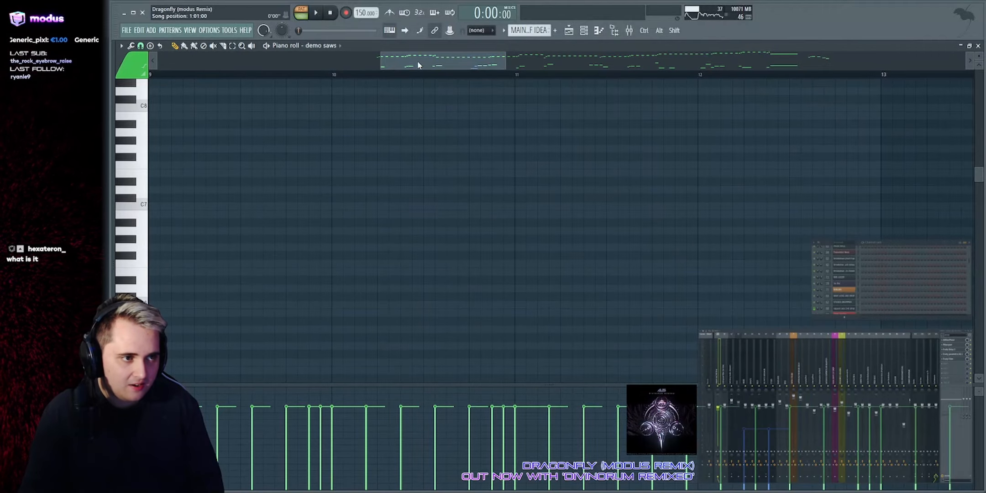
# Step: Preview the demo saws pattern, then stop it
pyautogui.scroll(-7, 417, 65)
pyautogui.scroll(1, 425, 67)
pyautogui.scroll(-4, 517, 141)
pyautogui.scroll(3, 502, 137)
pyautogui.press('space')
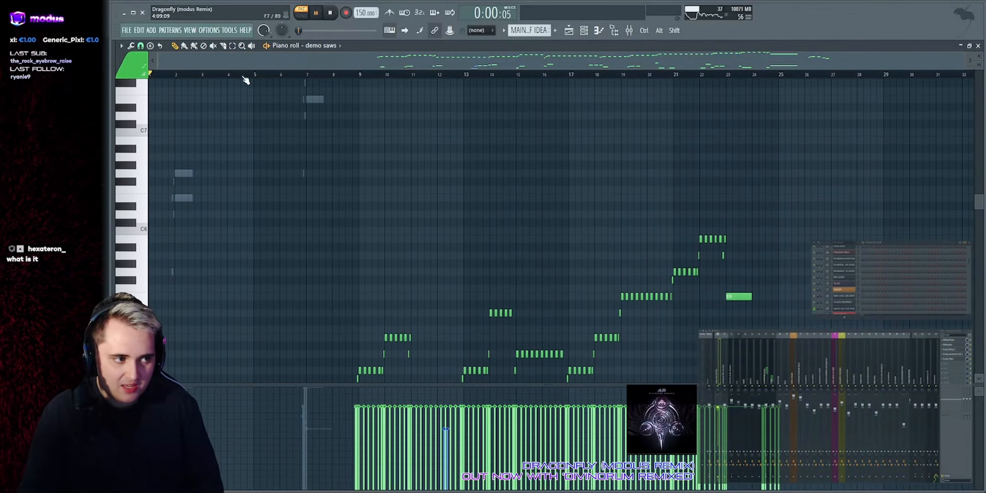
pyautogui.scroll(4, 283, 75)
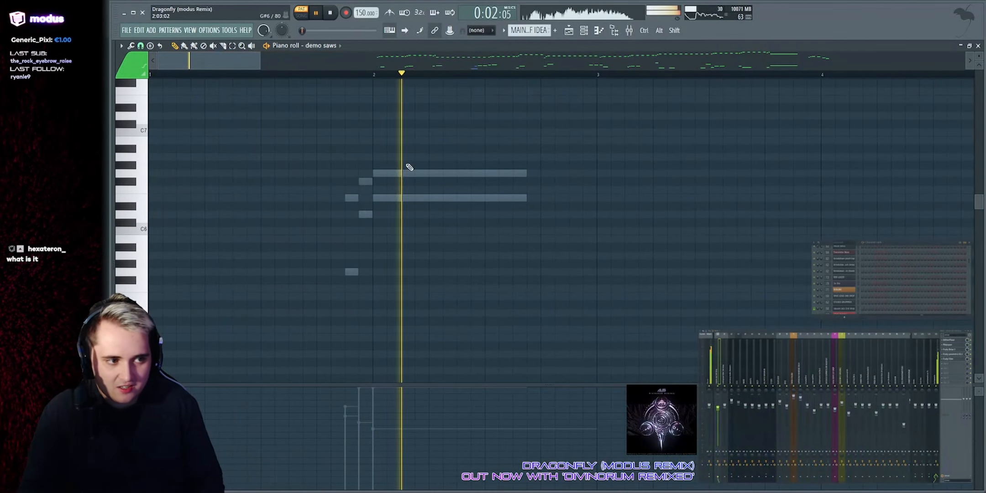
pyautogui.press('space')
pyautogui.scroll(-2, 440, 92)
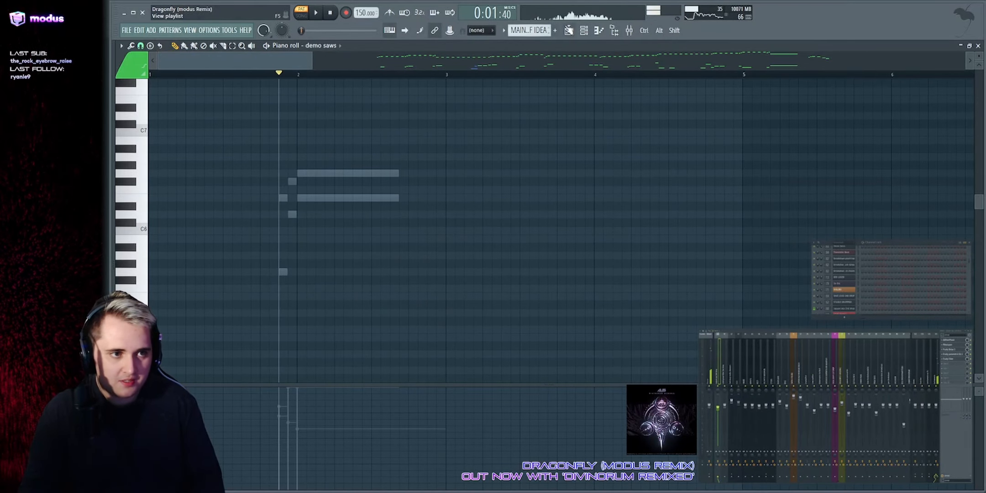
# Step: Return to the song playlist around the 1st buildup
pyautogui.click(569, 30)
pyautogui.scroll(-5, 570, 61)
pyautogui.scroll(5, 365, 64)
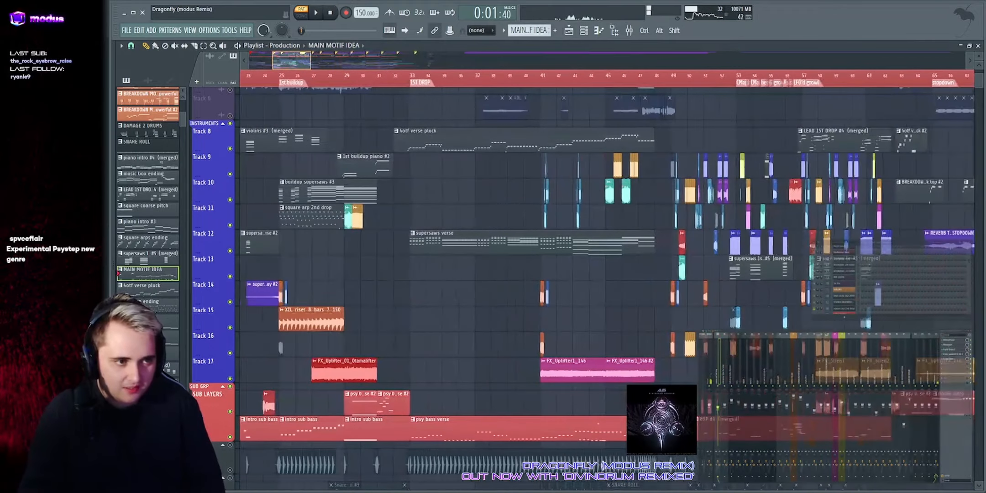
pyautogui.scroll(8, 260, 165)
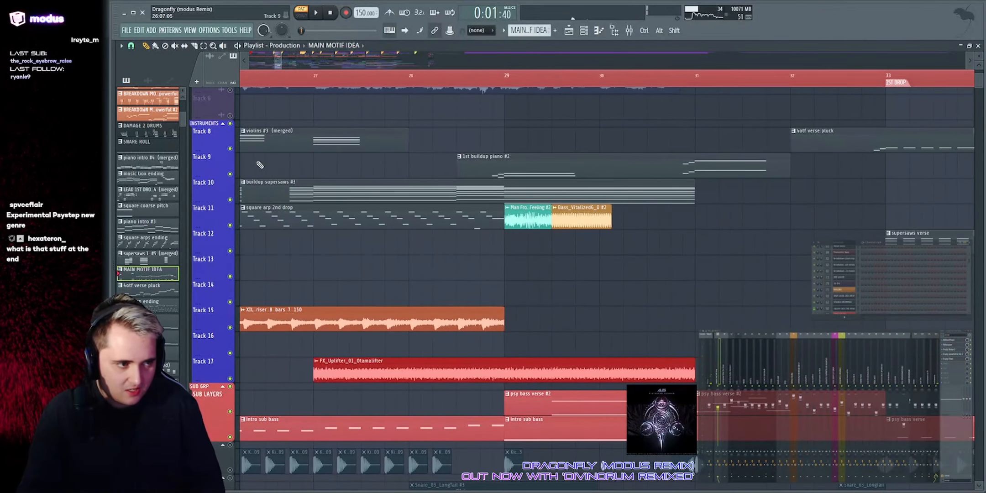
# Step: Solo Track 9 and play the buildup from just before bar 29, then stop
pyautogui.rightClick(232, 175)
pyautogui.click(481, 80)
pyautogui.press('space')
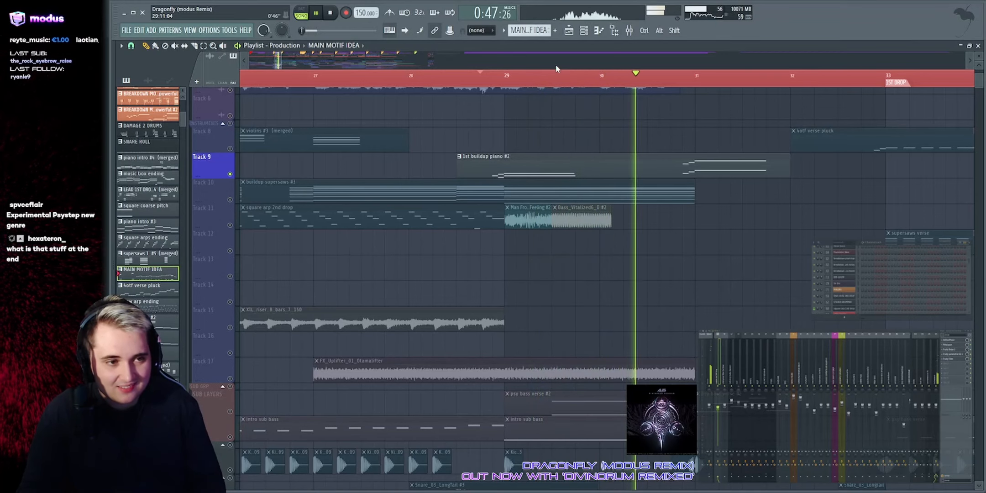
pyautogui.press('space')
pyautogui.press('space')
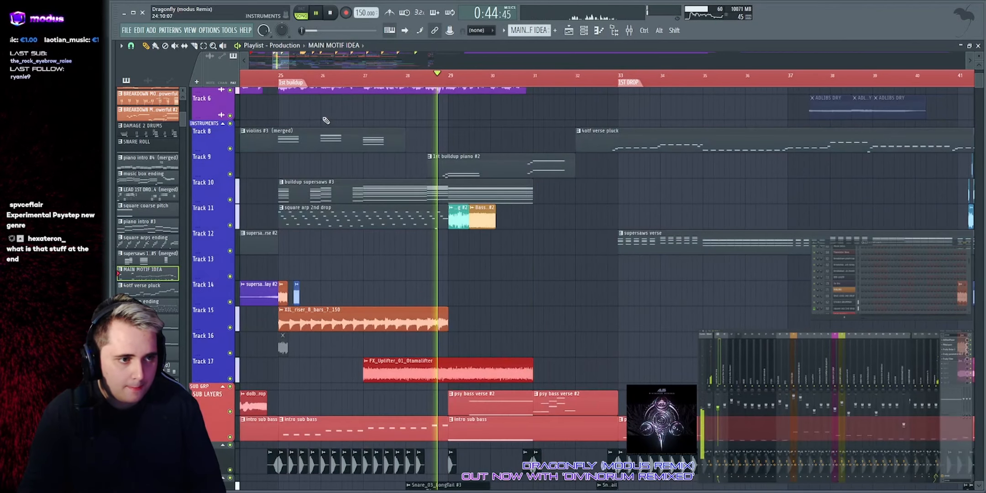
pyautogui.scroll(-10, 450, 186)
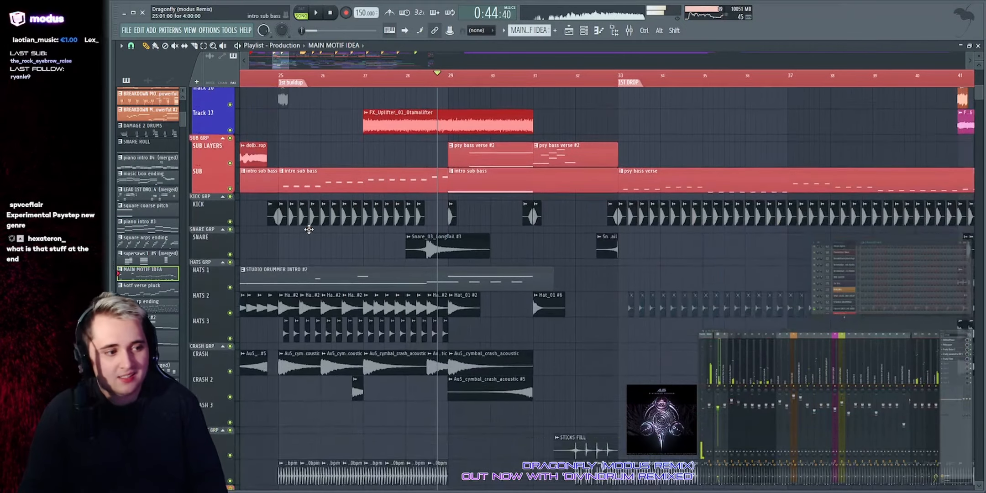
pyautogui.press('space')
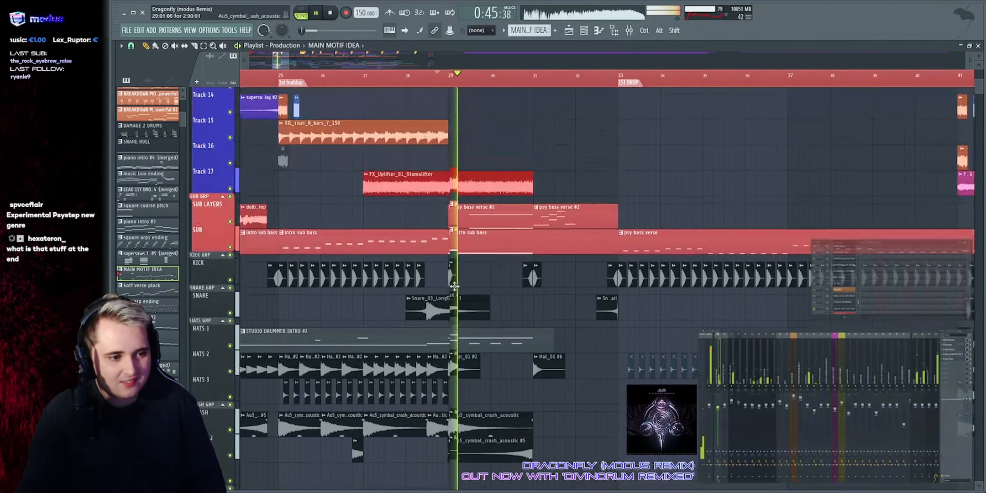
pyautogui.scroll(8, 439, 298)
pyautogui.scroll(-3, 475, 71)
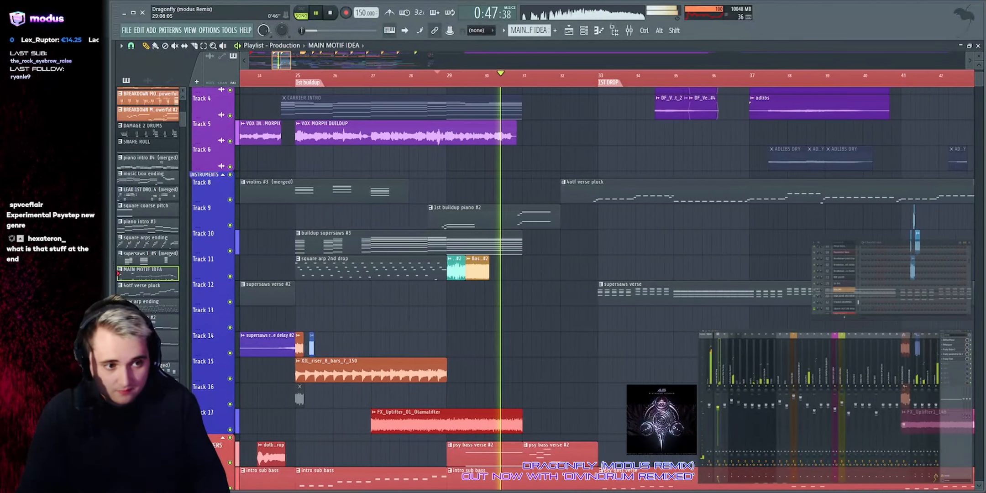
pyautogui.scroll(-12, 470, 76)
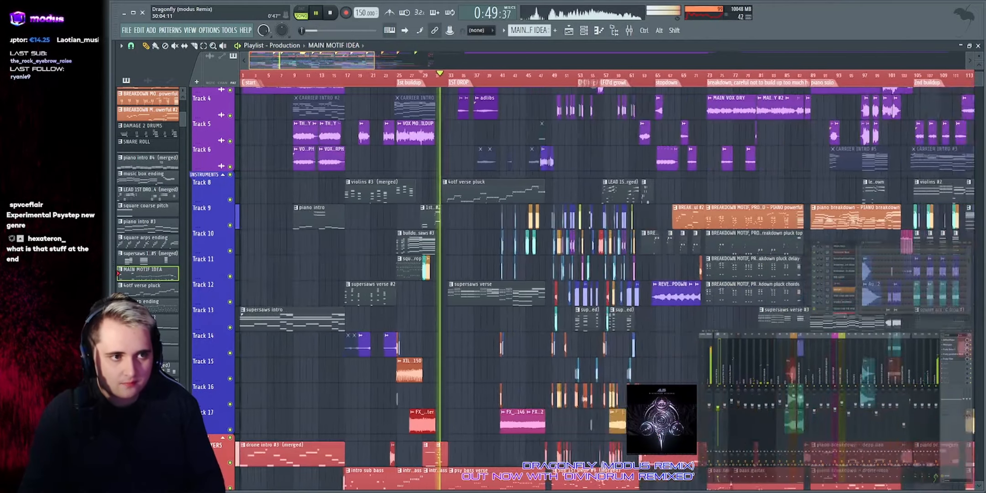
pyautogui.scroll(5, 736, 75)
pyautogui.scroll(5, 484, 61)
pyautogui.press('space')
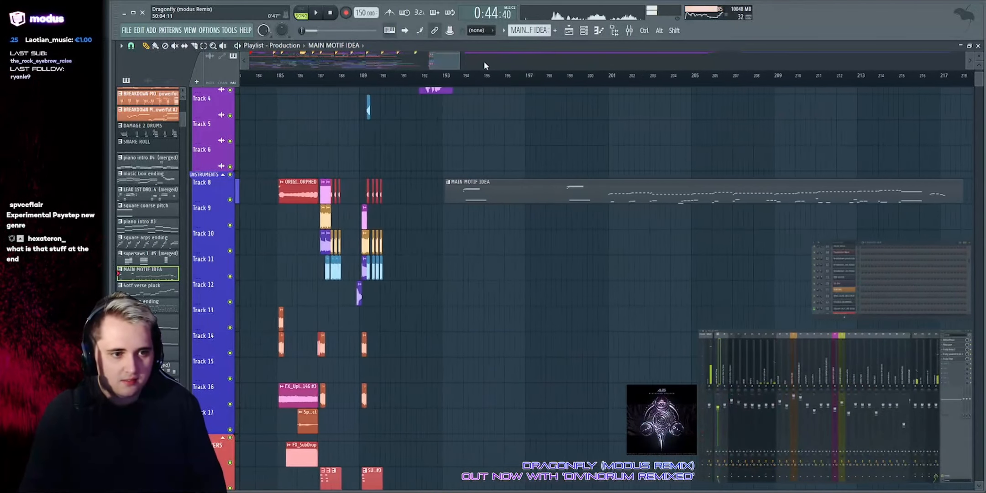
# Step: Open the MAIN MOTIF IDEA demo saws notes, deselect them, and play the melody and low notes
pyautogui.doubleClick(630, 191)
pyautogui.scroll(-5, 416, 63)
pyautogui.scroll(-6, 406, 59)
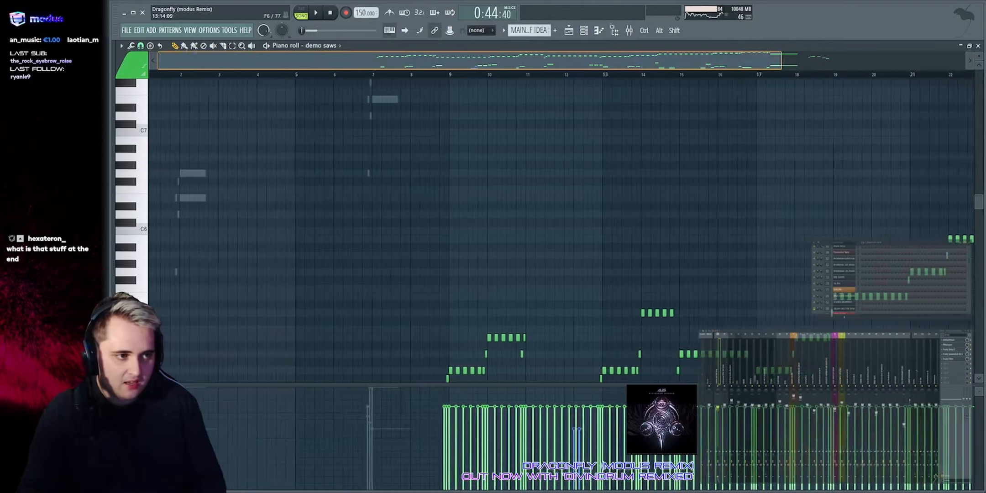
pyautogui.scroll(-5, 434, 104)
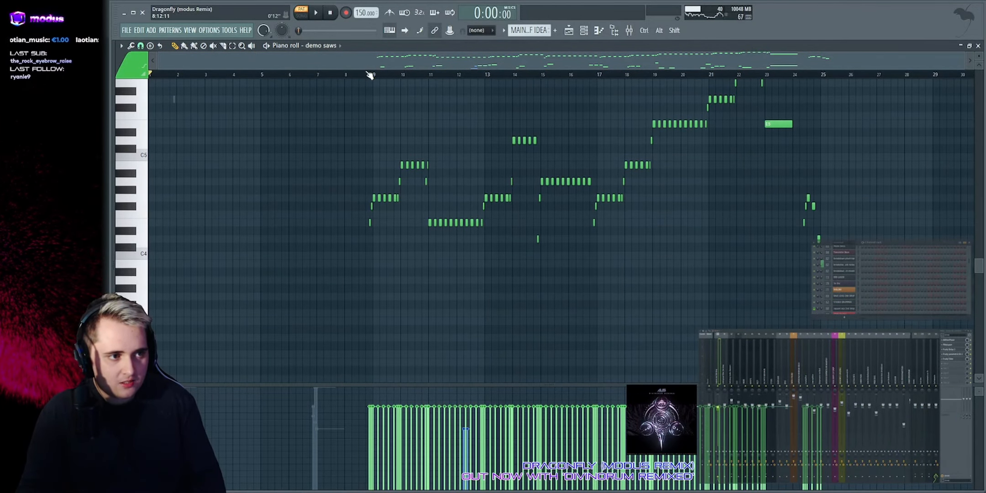
pyautogui.scroll(4, 382, 76)
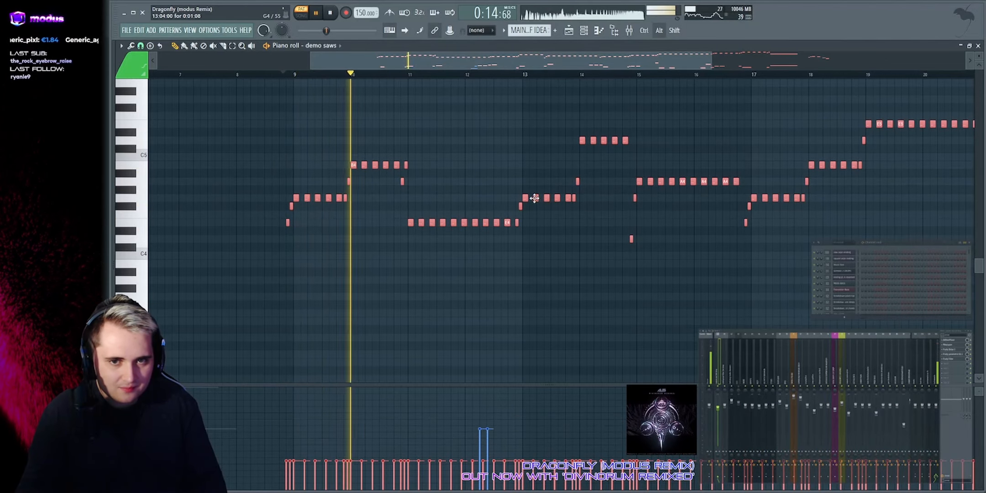
pyautogui.scroll(2, 535, 199)
pyautogui.keyDown('ctrl'); pyautogui.click(544, 243); pyautogui.keyUp('ctrl')
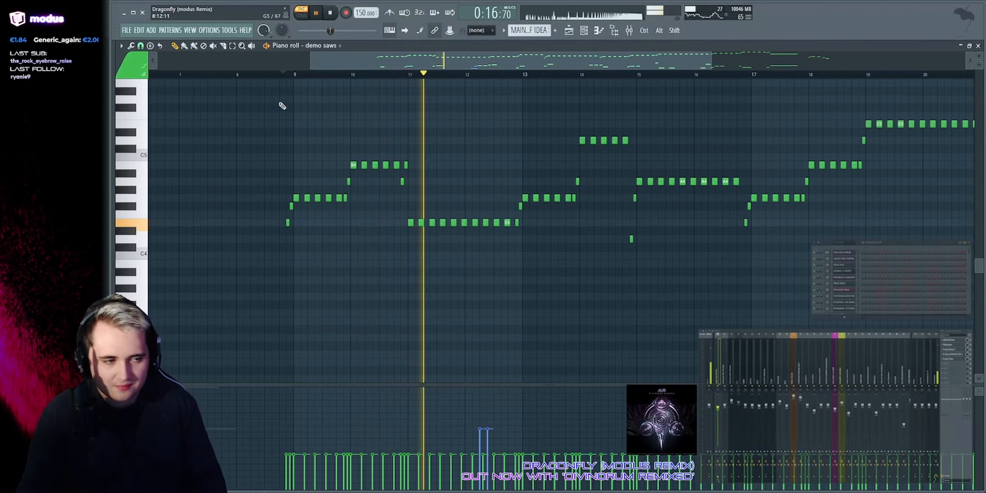
pyautogui.press('space')
pyautogui.scroll(3, 320, 146)
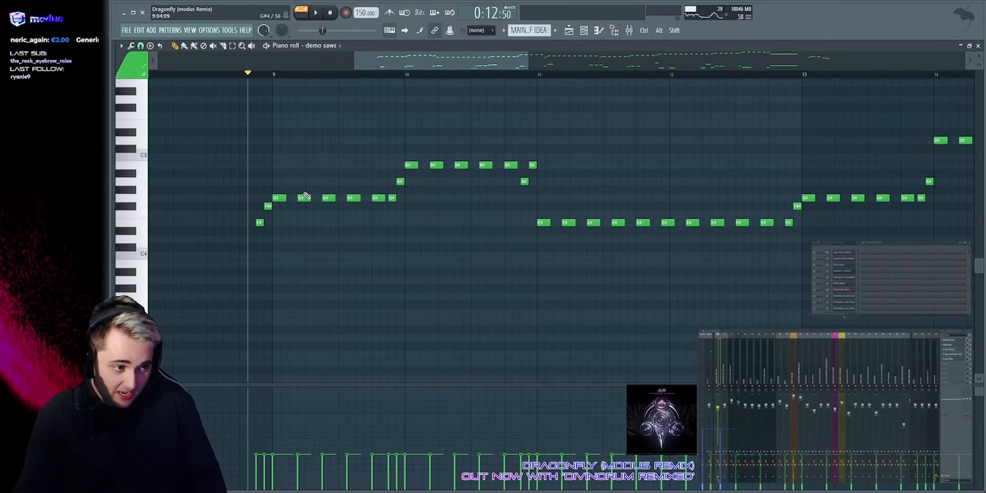
pyautogui.scroll(-1, 447, 72)
pyautogui.scroll(-11, 477, 185)
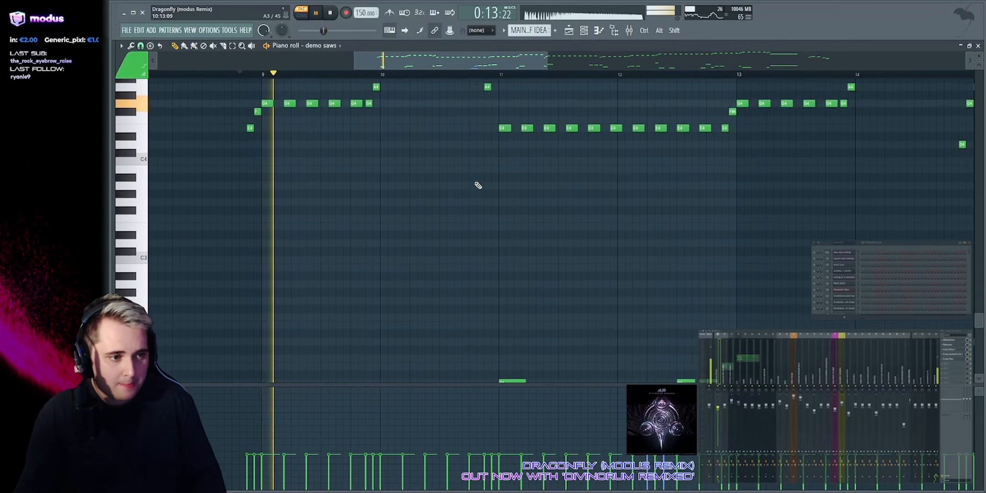
pyautogui.press('space')
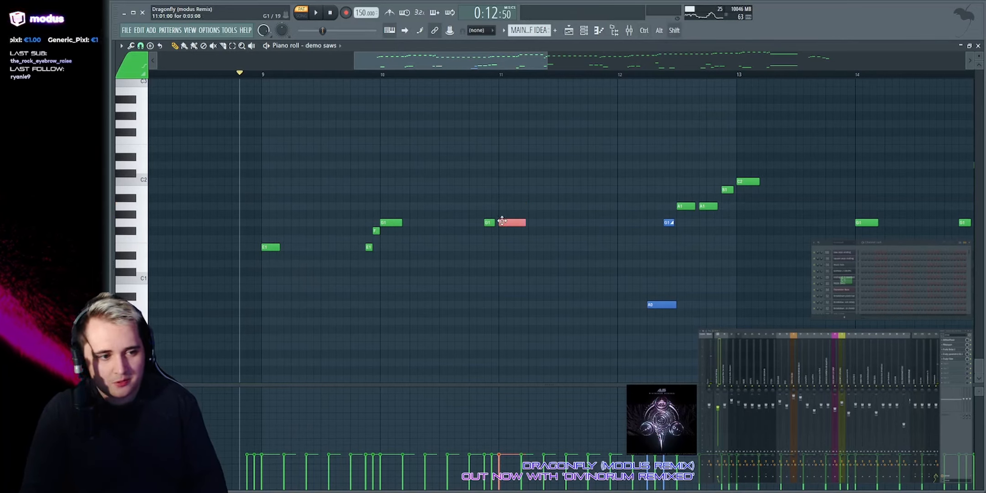
# Step: Play the demo saws melody while scrolling through its notes
pyautogui.press('space')
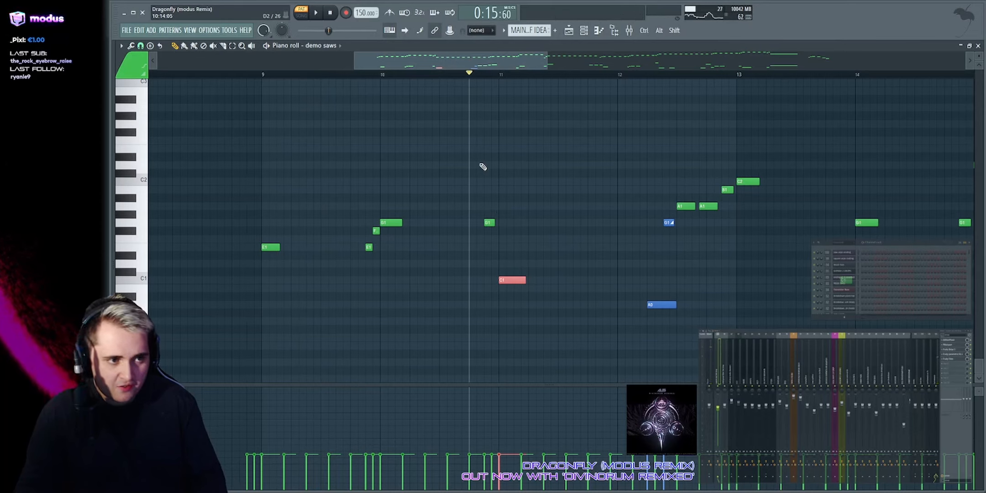
pyautogui.press('space')
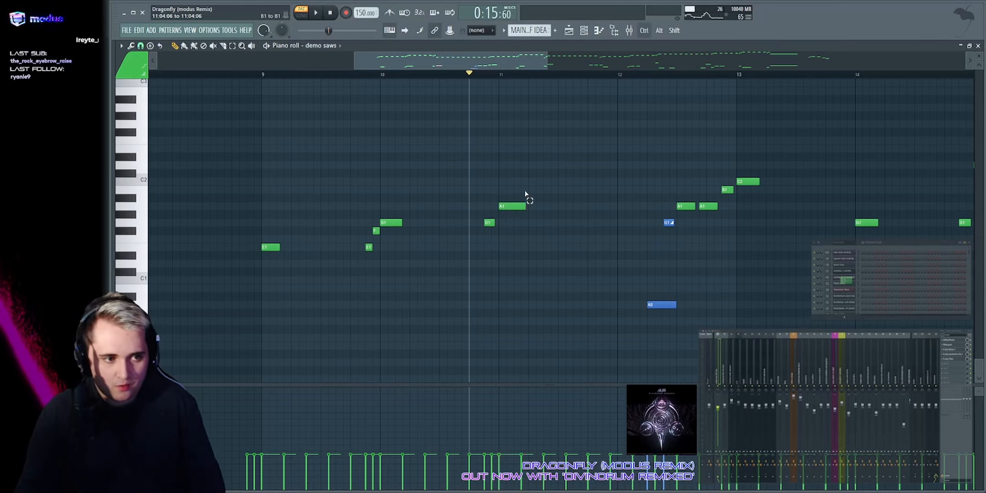
pyautogui.keyDown('ctrl'); pyautogui.click(552, 167); pyautogui.keyUp('ctrl')
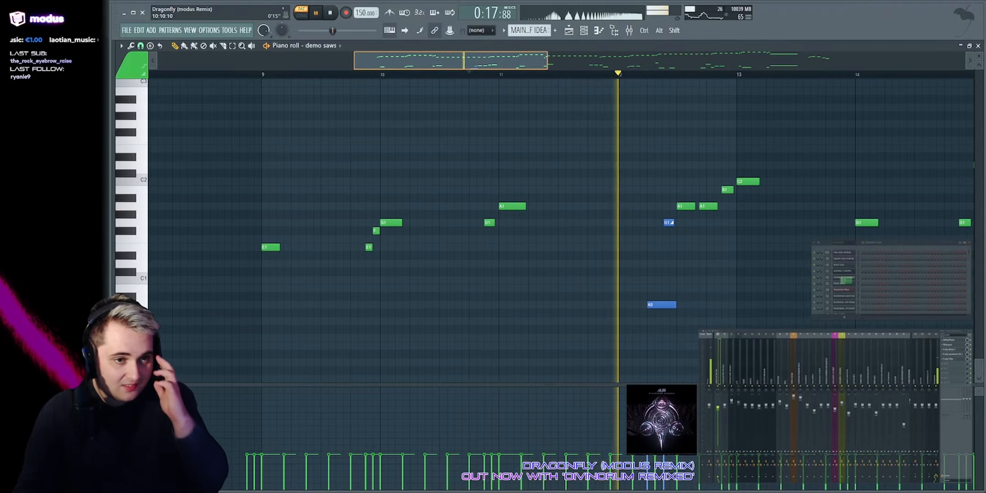
pyautogui.moveTo(387, 60); pyautogui.dragTo(456, 60)
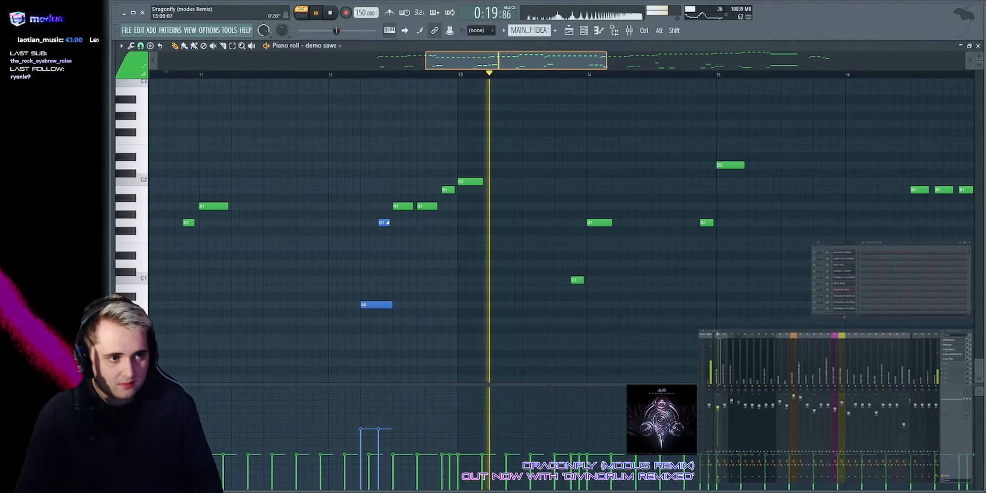
pyautogui.moveTo(517, 62); pyautogui.dragTo(612, 60)
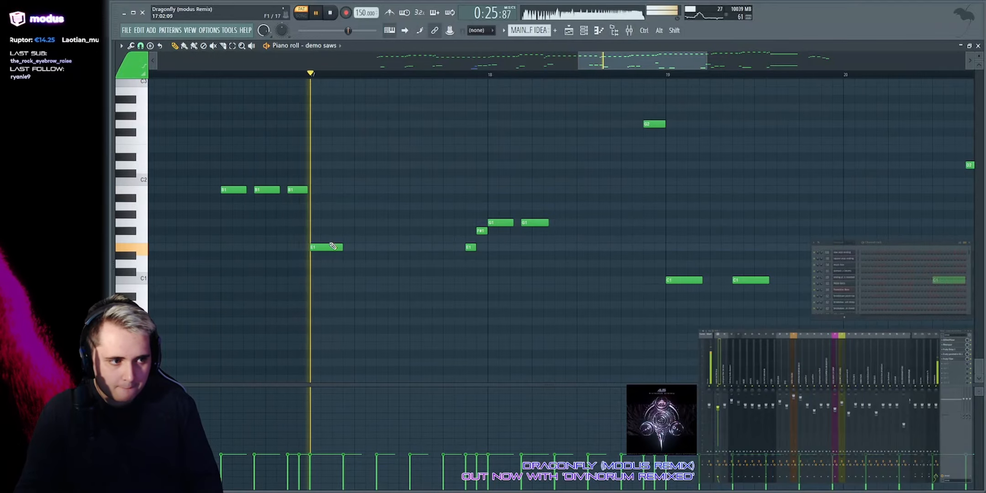
pyautogui.scroll(-2, 551, 94)
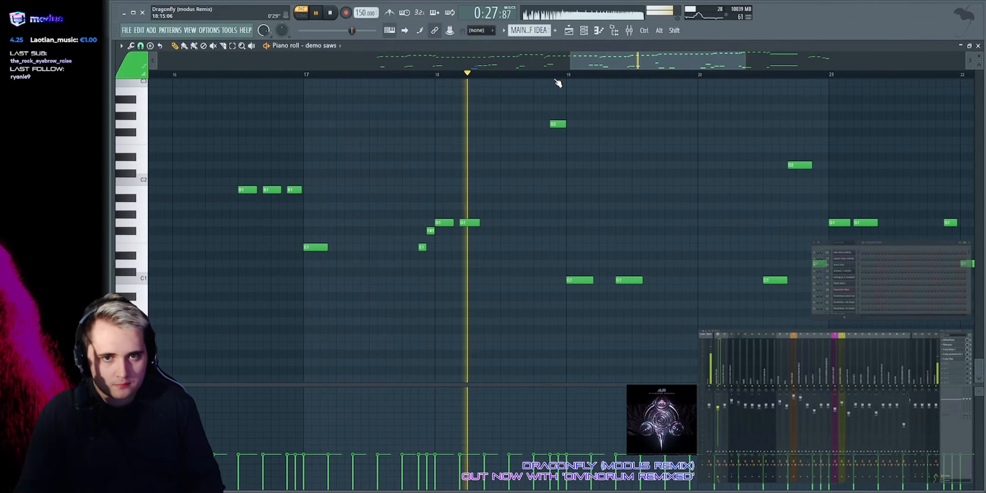
pyautogui.moveTo(572, 62); pyautogui.dragTo(630, 61)
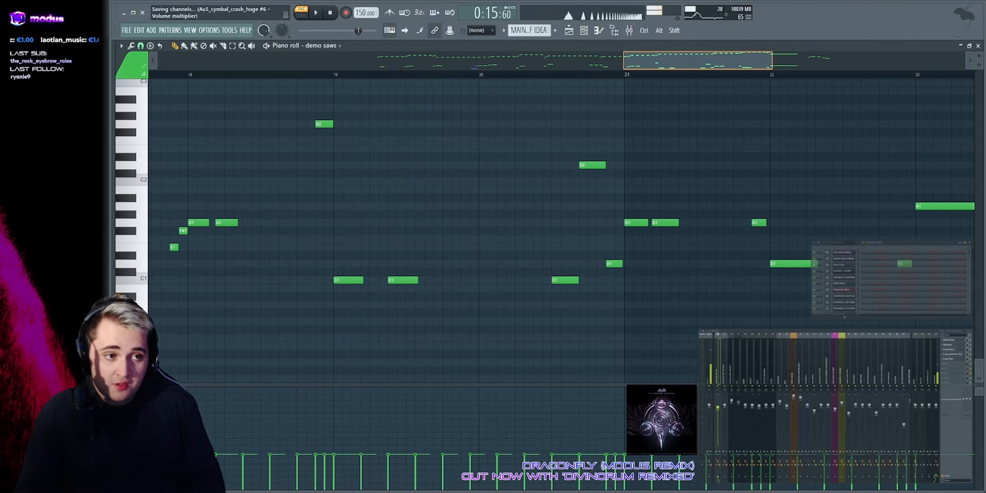
pyautogui.scroll(1, 583, 62)
# Step: Select the low C1 and C#1 notes, then replay from bar 18.8 and stop
pyautogui.moveTo(435, 218); pyautogui.dragTo(672, 335)
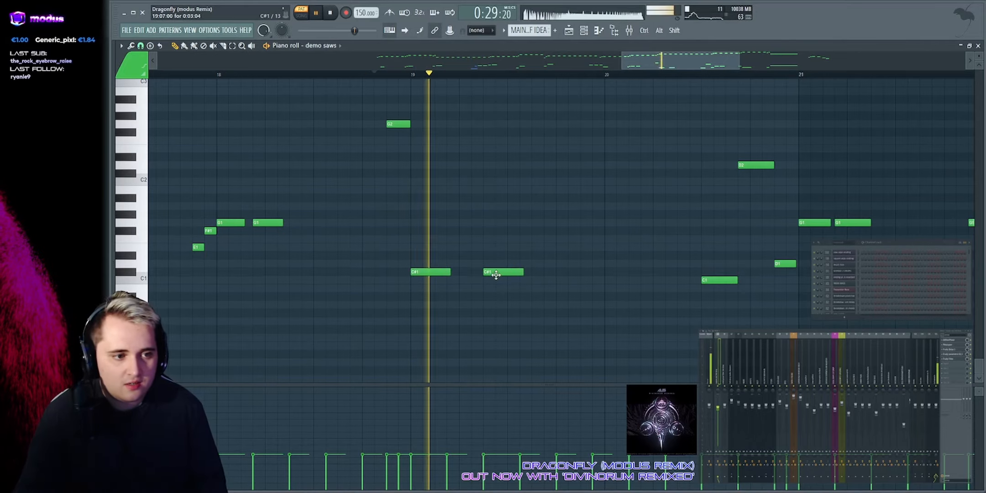
pyautogui.moveTo(596, 251); pyautogui.dragTo(440, 318)
pyautogui.press('space')
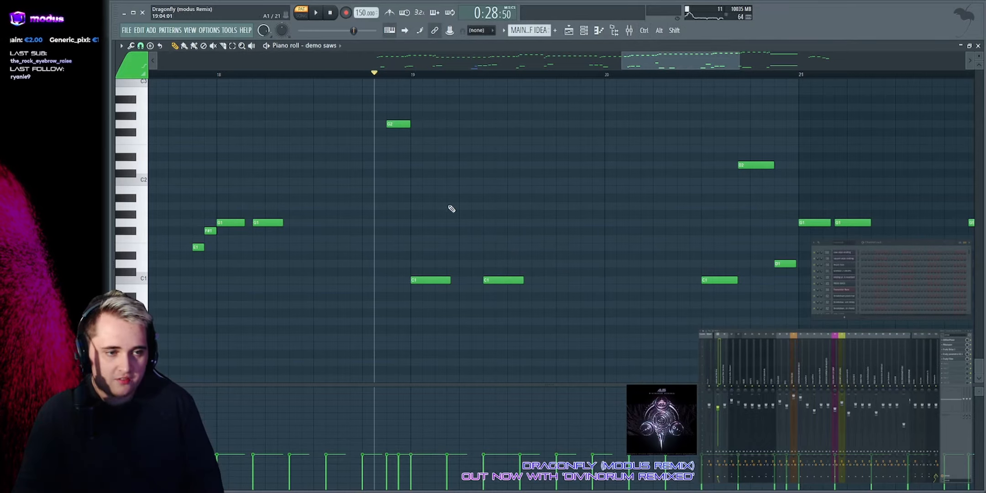
pyautogui.press('space')
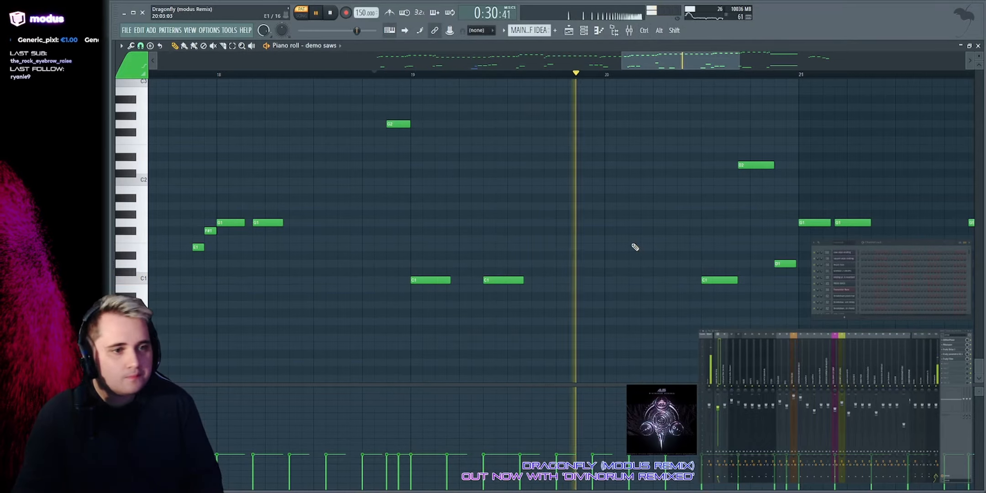
pyautogui.moveTo(689, 67)
pyautogui.mouseDown()
pyautogui.moveTo(840, 65)
pyautogui.moveTo(689, 64)
pyautogui.mouseUp()
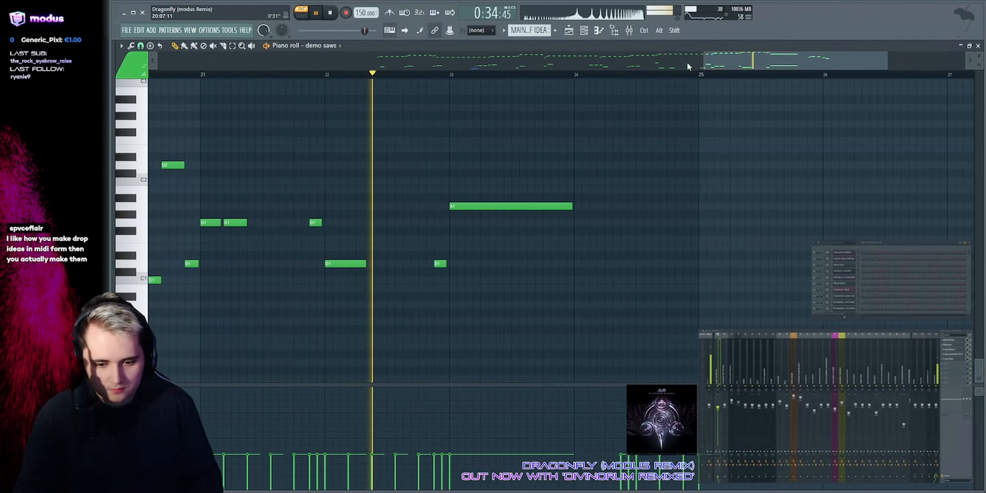
pyautogui.scroll(12, 710, 259)
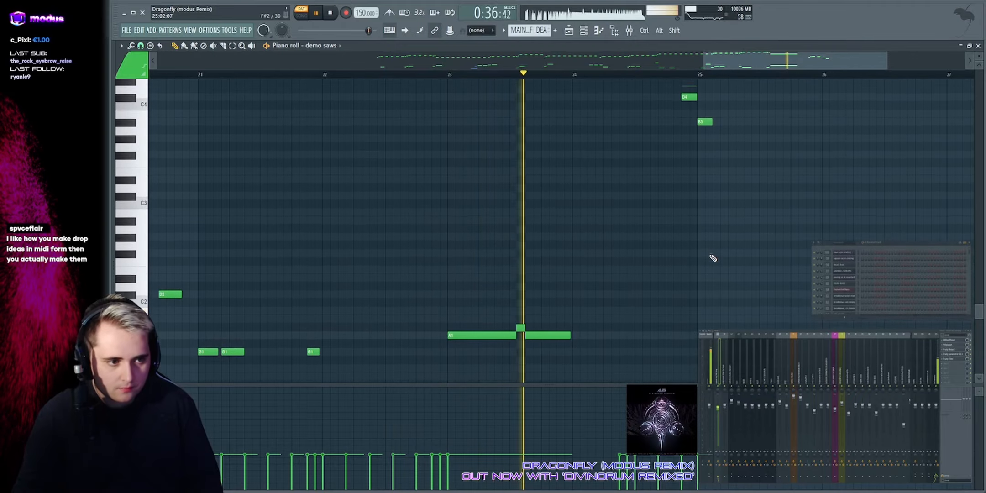
pyautogui.press('space')
pyautogui.scroll(-3, 670, 265)
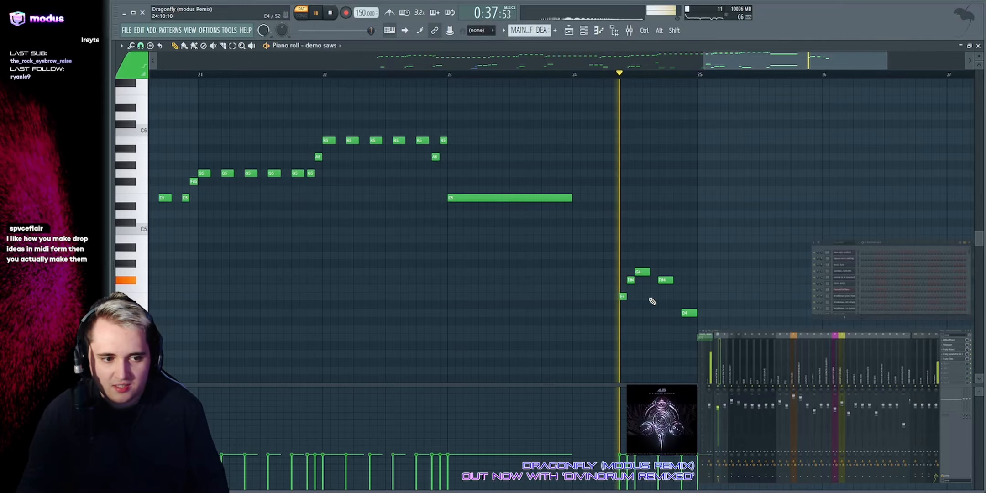
# Step: Return to the Production playlist, zoomed out to show more bars
pyautogui.press('space')
pyautogui.click(569, 31)
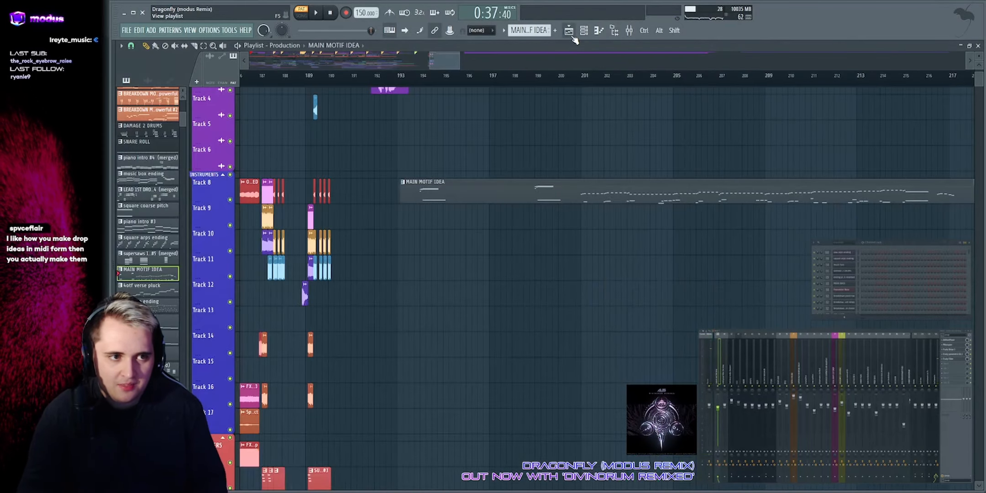
pyautogui.moveTo(444, 61); pyautogui.dragTo(289, 67)
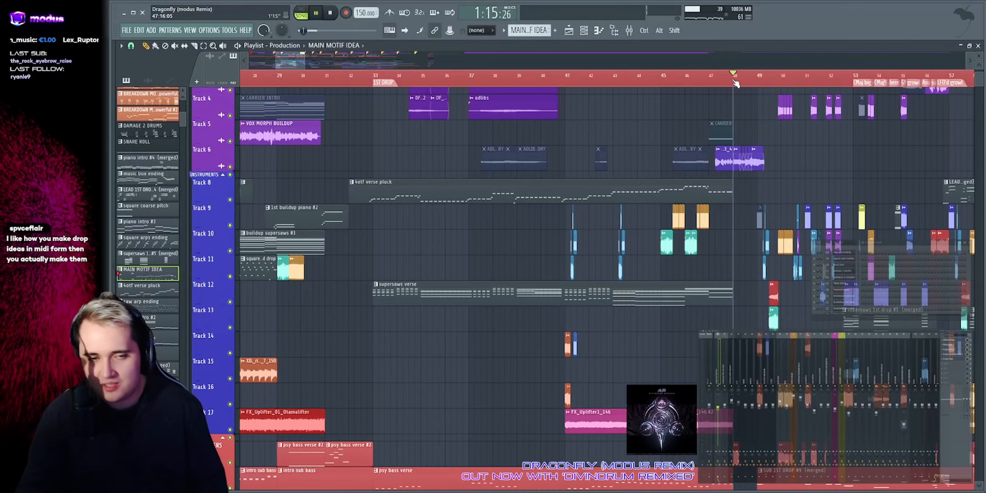
pyautogui.scroll(2, 741, 125)
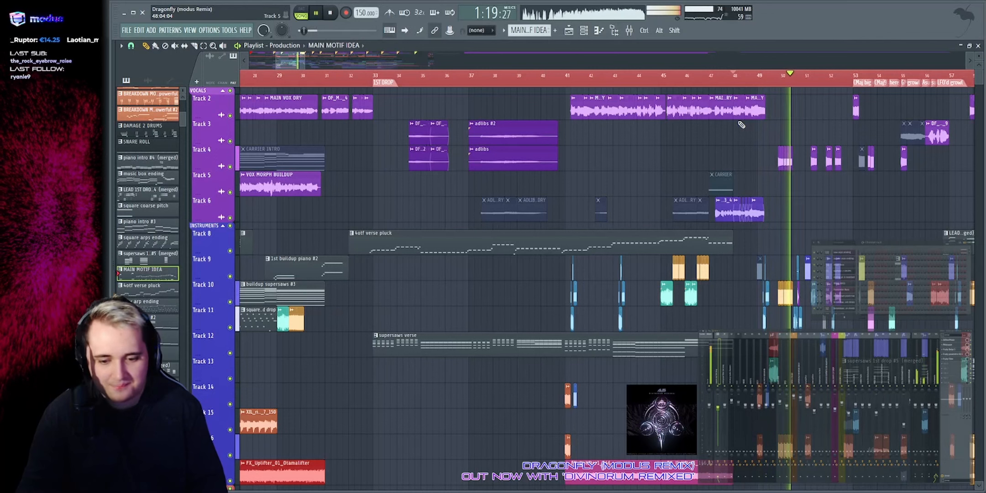
# Step: Audition the vocal clips on Tracks 3–6 at bars 49–55, then play from bar 33
pyautogui.moveTo(751, 122); pyautogui.dragTo(913, 201)
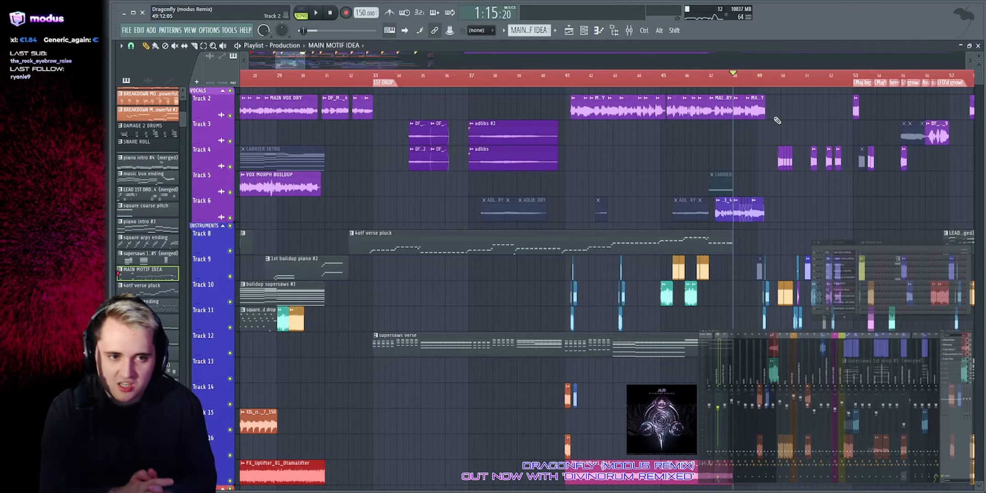
pyautogui.press('space')
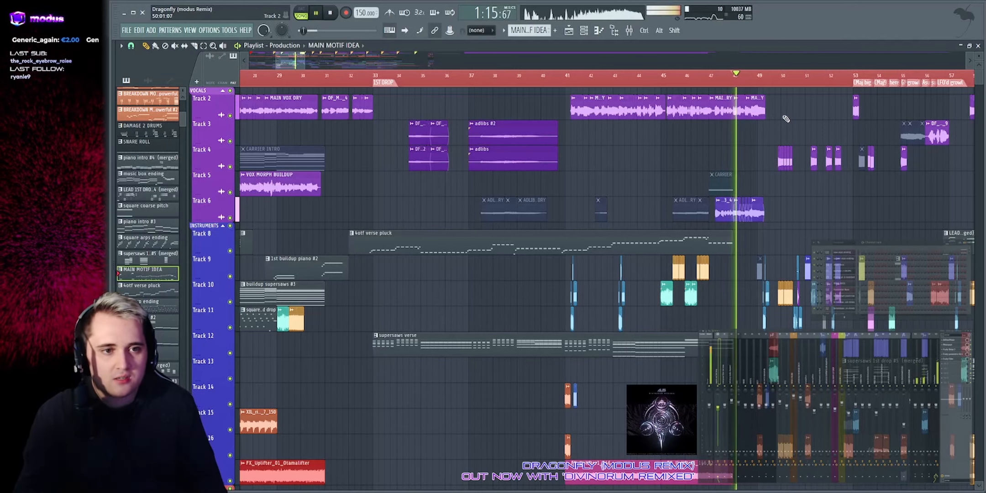
pyautogui.press('space')
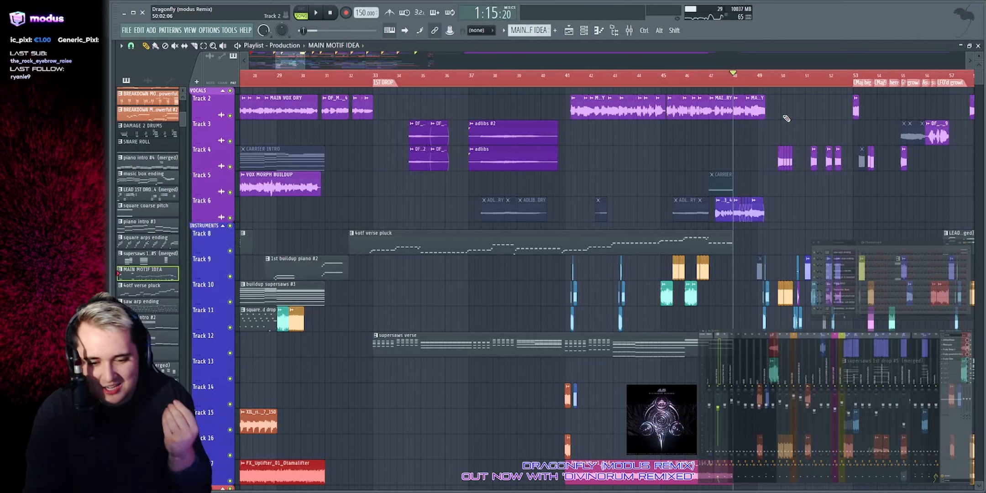
pyautogui.press('space')
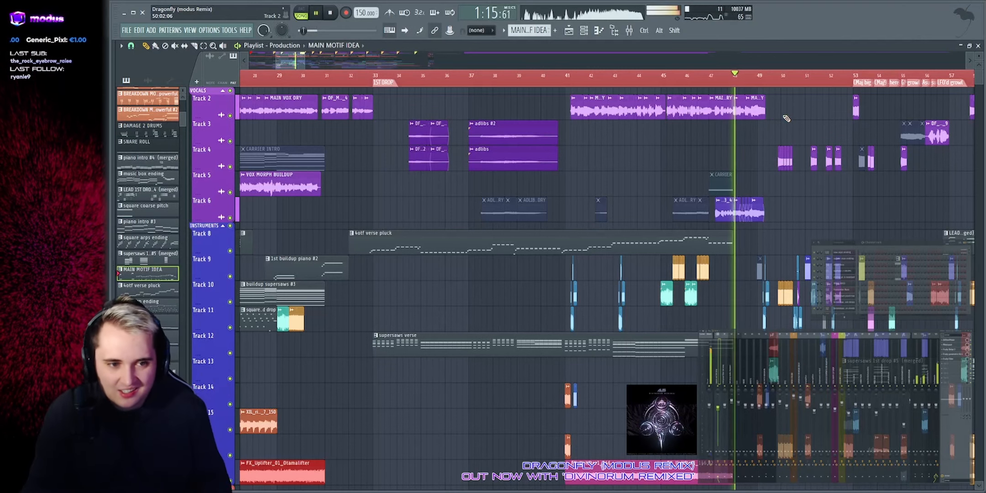
pyautogui.press('space')
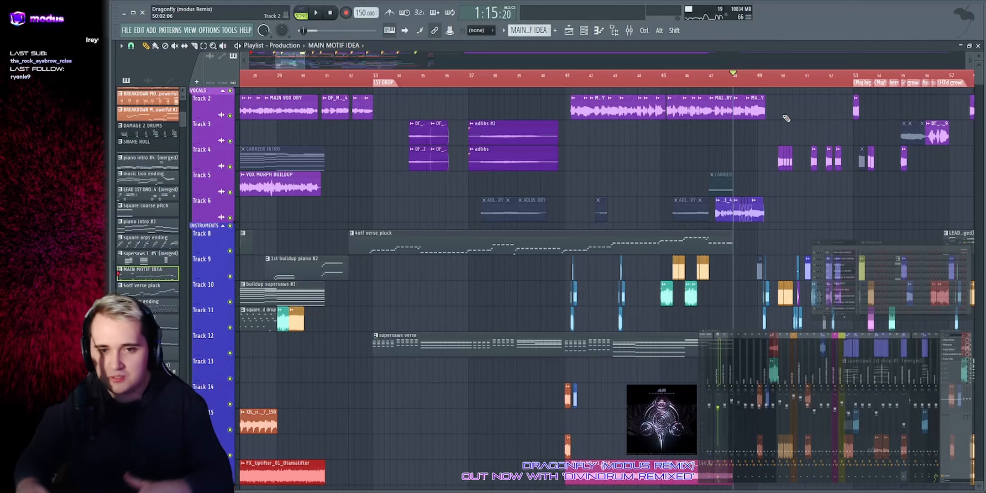
pyautogui.click(368, 78)
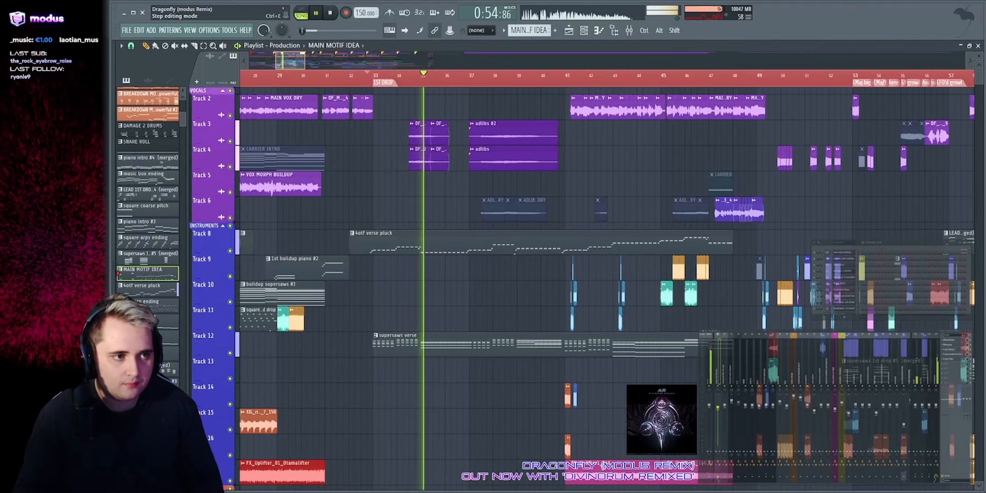
# Step: Replay the drop, then stop with the playhead back at bar 32.7
pyautogui.scroll(3, 388, 101)
pyautogui.press('space')
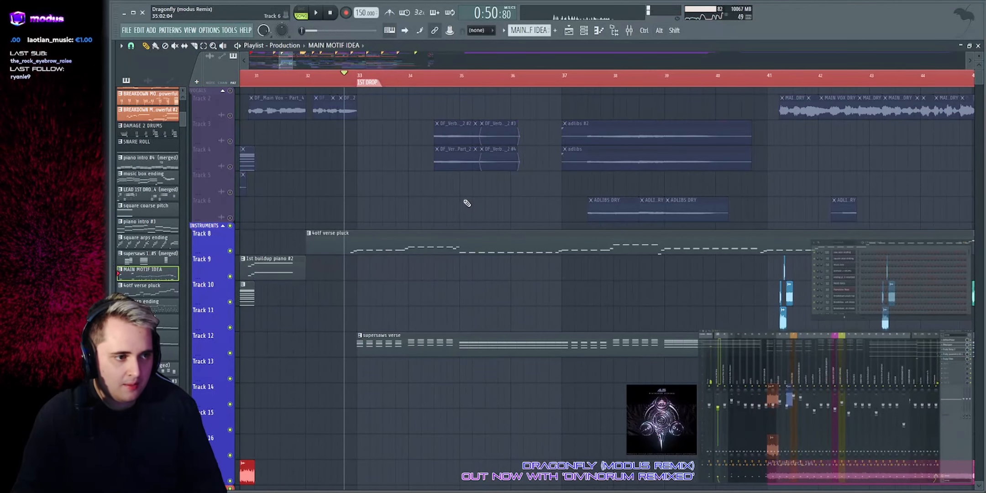
pyautogui.scroll(-8, 486, 256)
pyautogui.press('space')
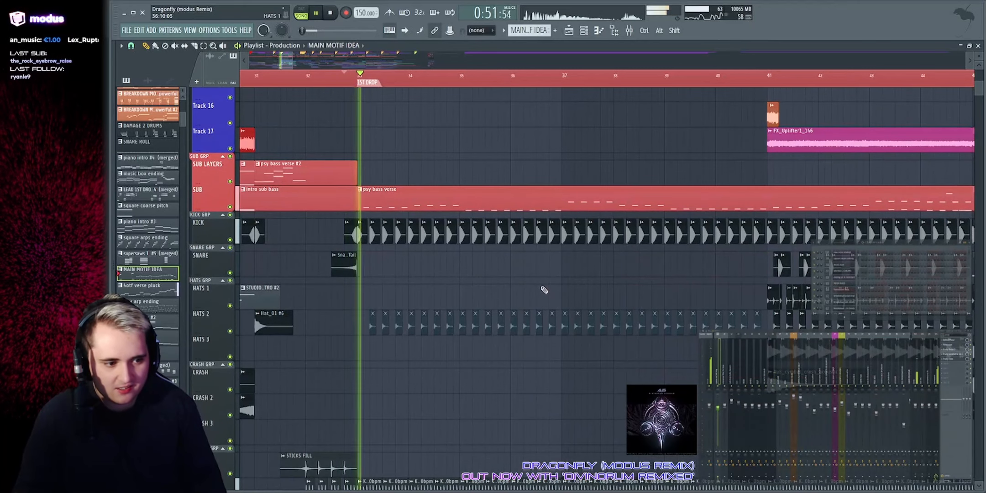
pyautogui.scroll(8, 542, 288)
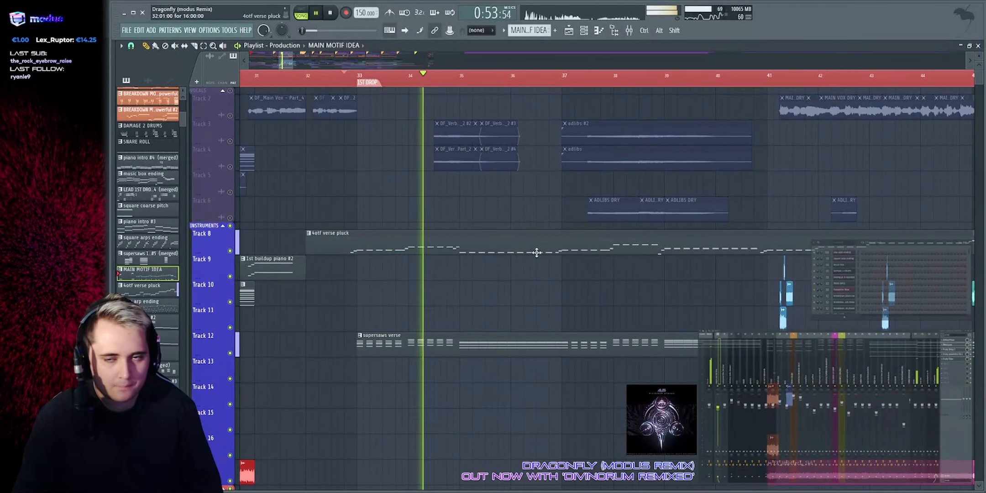
pyautogui.press('space')
# Step: Solo the VOCALS group and listen to the vocals on their own
pyautogui.rightClick(230, 91)
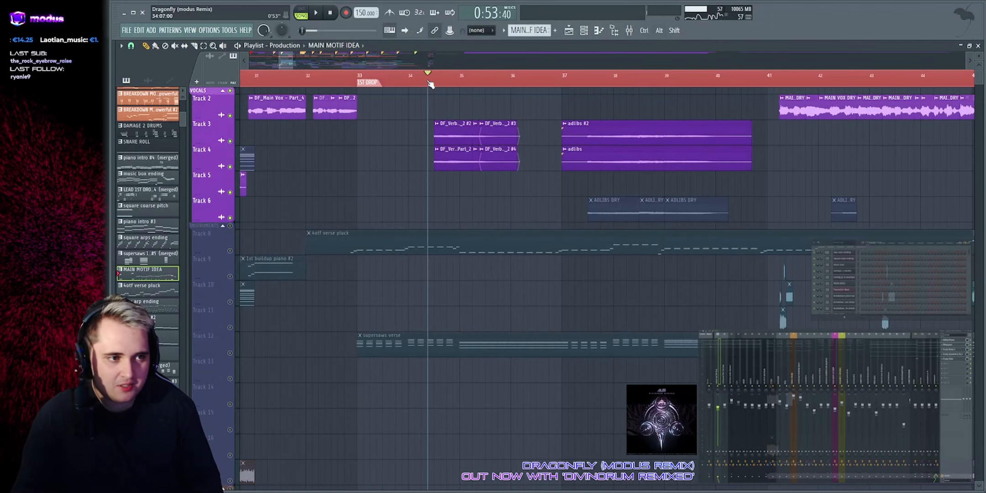
pyautogui.scroll(2, 443, 70)
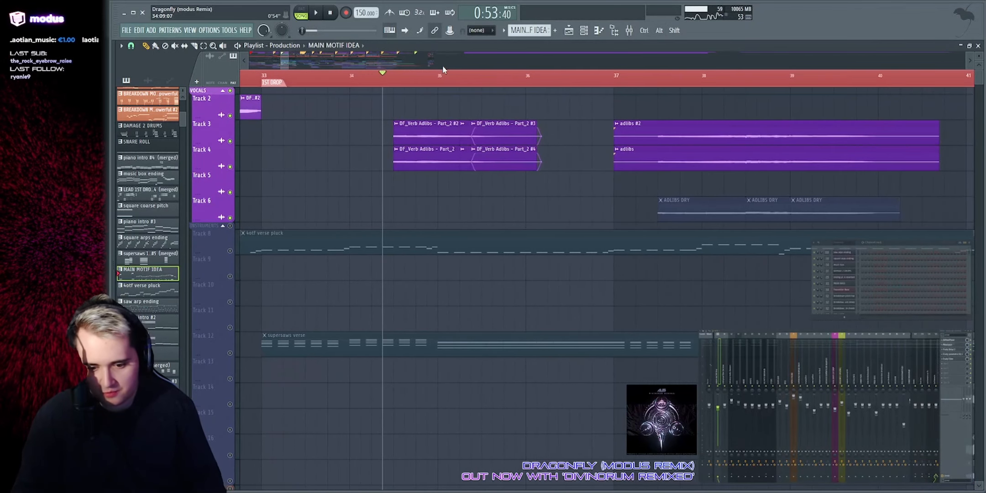
pyautogui.press('space')
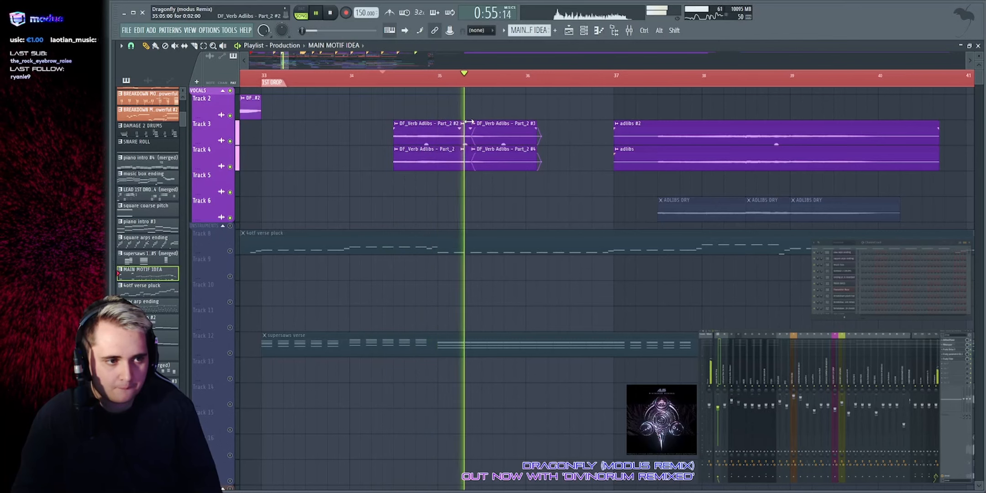
pyautogui.scroll(3, 471, 127)
pyautogui.press('space')
# Step: Select the short DF_2 adlib clips on tracks 3–4 and play the adlibs from bar 34
pyautogui.click(559, 139)
pyautogui.moveTo(559, 140); pyautogui.dragTo(727, 177)
pyautogui.hotkey('ctrl', 'd')
pyautogui.moveTo(553, 128); pyautogui.dragTo(727, 163)
pyautogui.hotkey('ctrl', 'd')
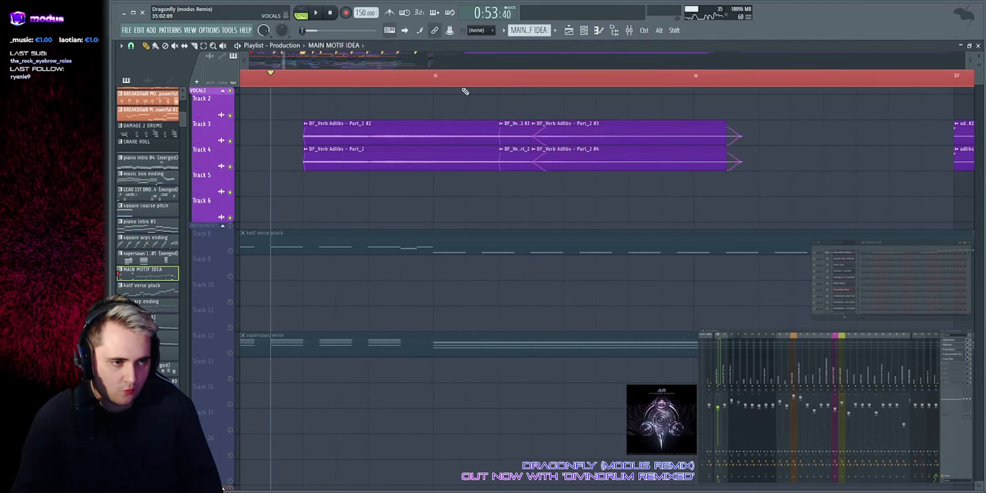
pyautogui.moveTo(554, 115); pyautogui.dragTo(583, 153)
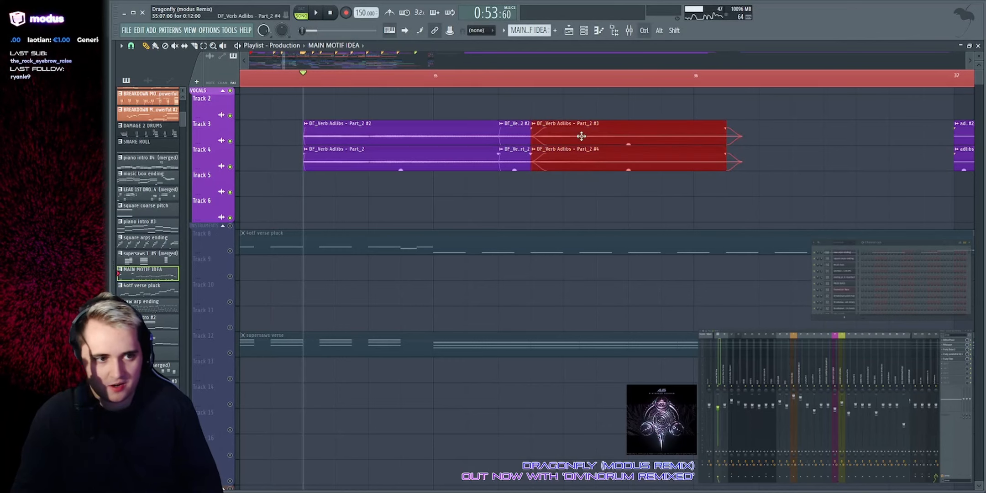
pyautogui.scroll(-2, 557, 63)
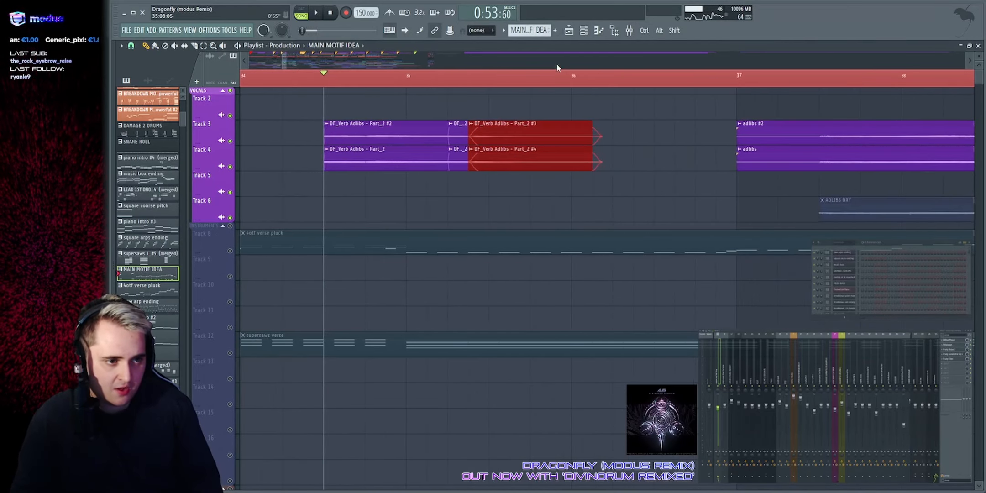
pyautogui.moveTo(458, 96); pyautogui.dragTo(459, 189)
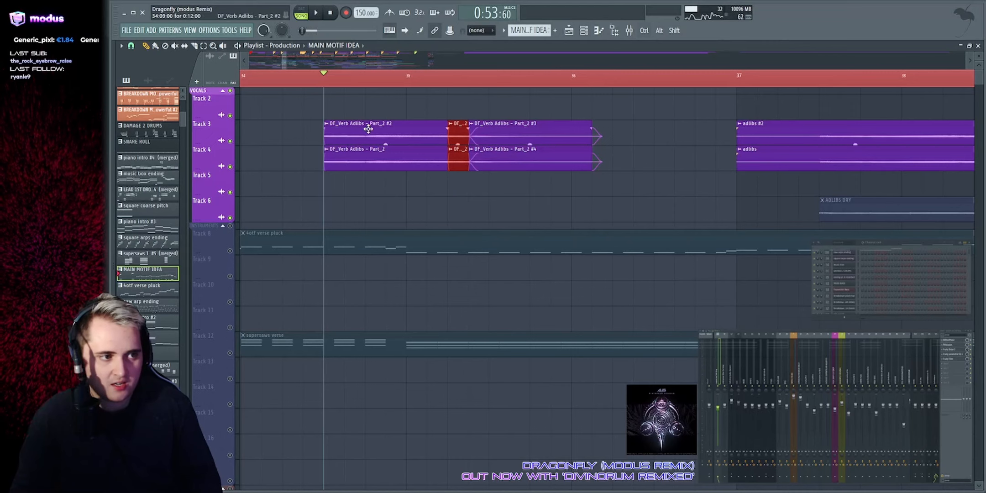
pyautogui.press('space')
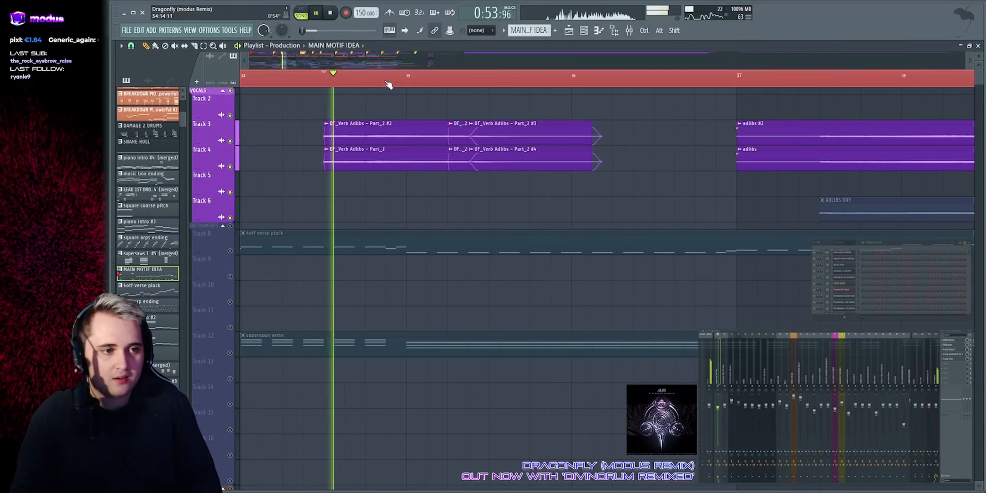
pyautogui.press('space')
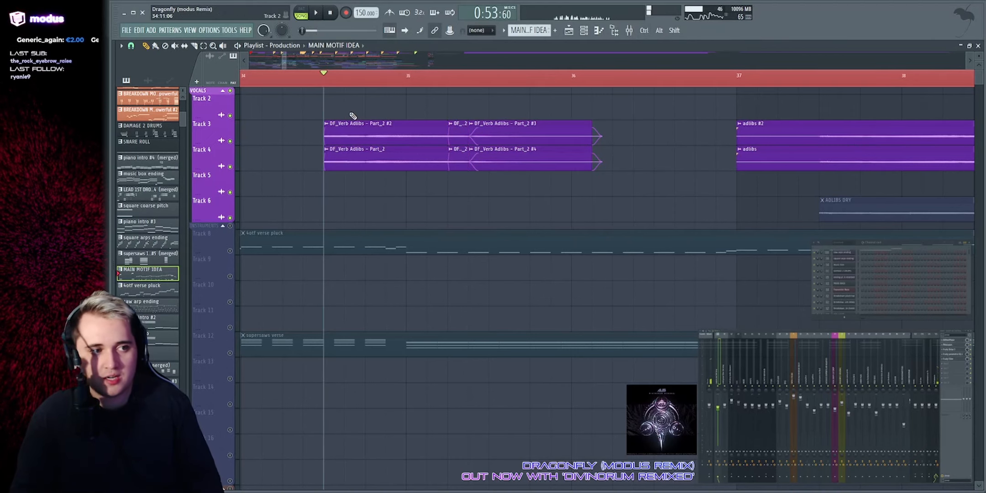
pyautogui.press('space')
pyautogui.scroll(-3, 442, 58)
# Step: Jump playback to around bar 37, listen, then stop
pyautogui.scroll(2, 451, 60)
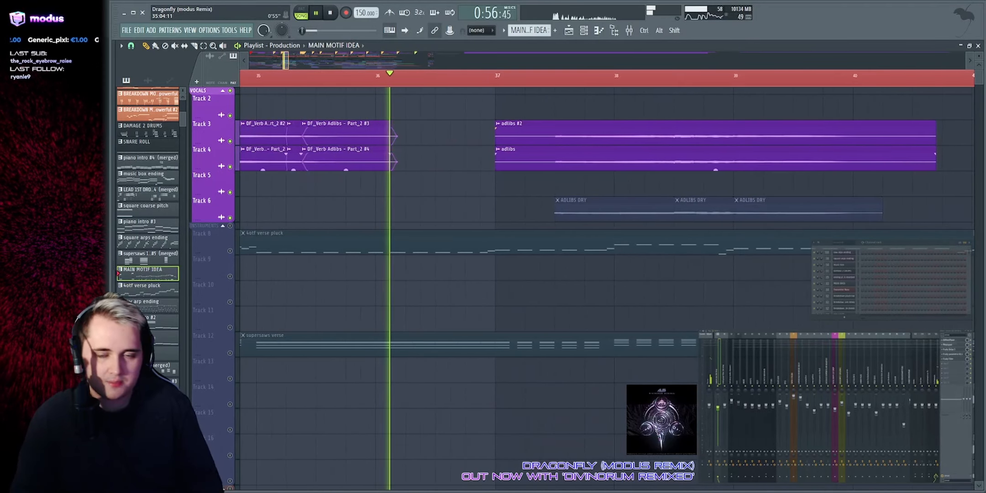
pyautogui.scroll(-1, 451, 61)
pyautogui.click(536, 77)
pyautogui.scroll(2, 552, 67)
pyautogui.scroll(-1, 552, 67)
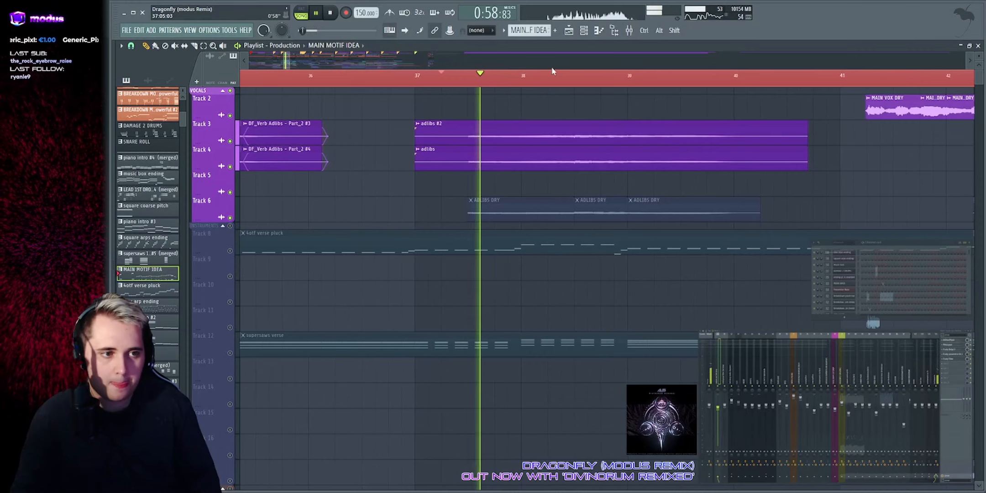
pyautogui.scroll(-2, 551, 62)
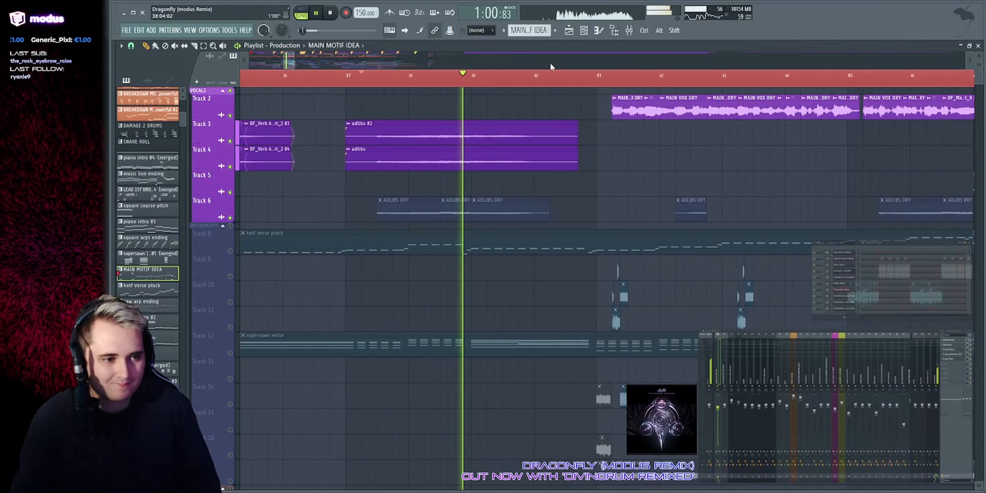
pyautogui.scroll(-2, 550, 67)
pyautogui.press('space')
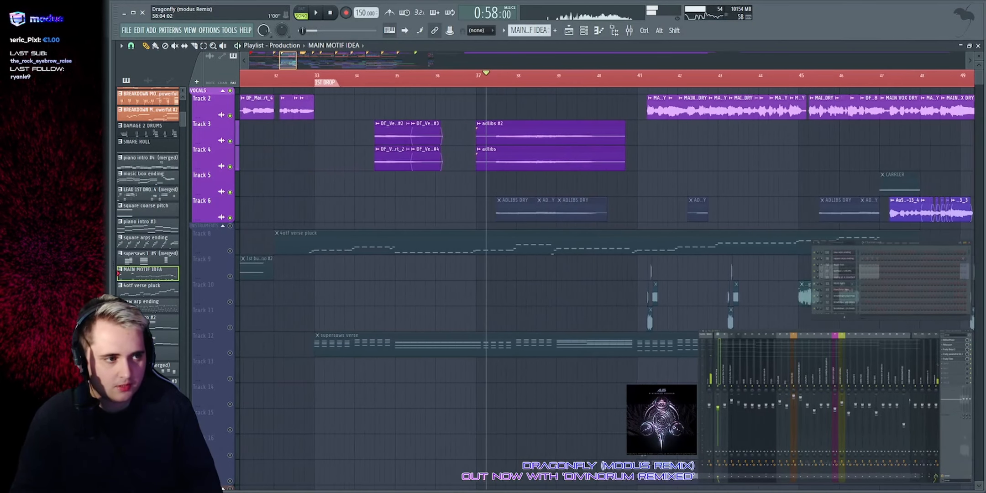
# Step: Unmute all tracks and play the 1ST DROP from bar 33
pyautogui.rightClick(231, 91)
pyautogui.rightClick(231, 91)
pyautogui.click(351, 78)
pyautogui.press('space')
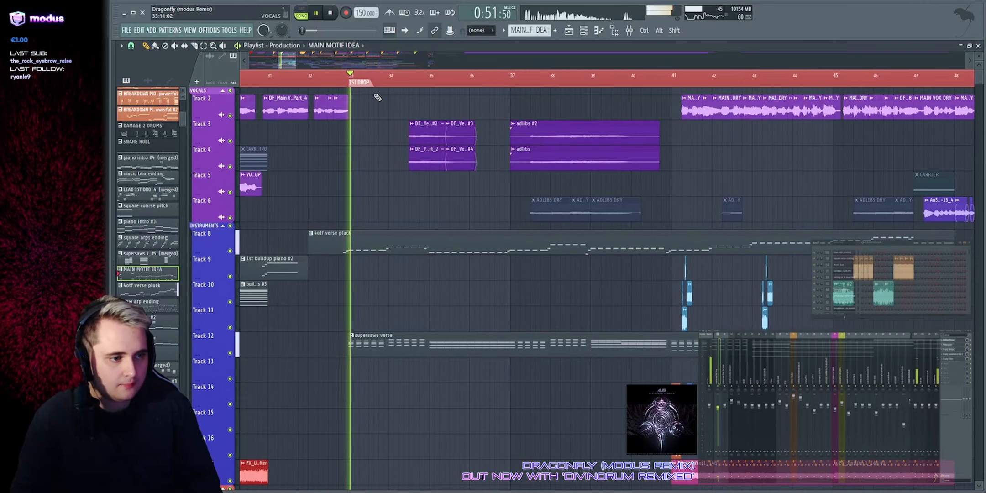
pyautogui.scroll(-2, 439, 174)
pyautogui.scroll(2, 394, 202)
pyautogui.press('space')
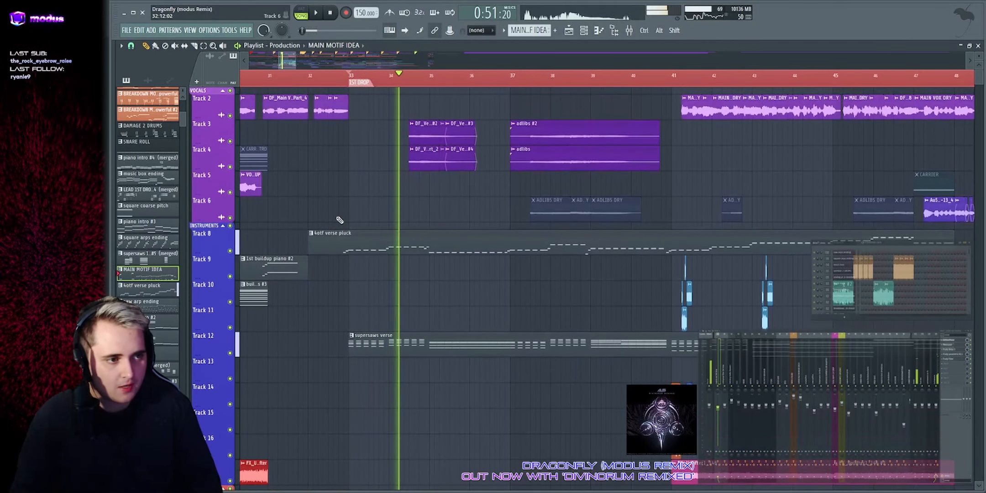
# Step: Solo Track 8 and open the 4otf verse pluck clip in the piano roll
pyautogui.scroll(-3, 339, 217)
pyautogui.rightClick(229, 174)
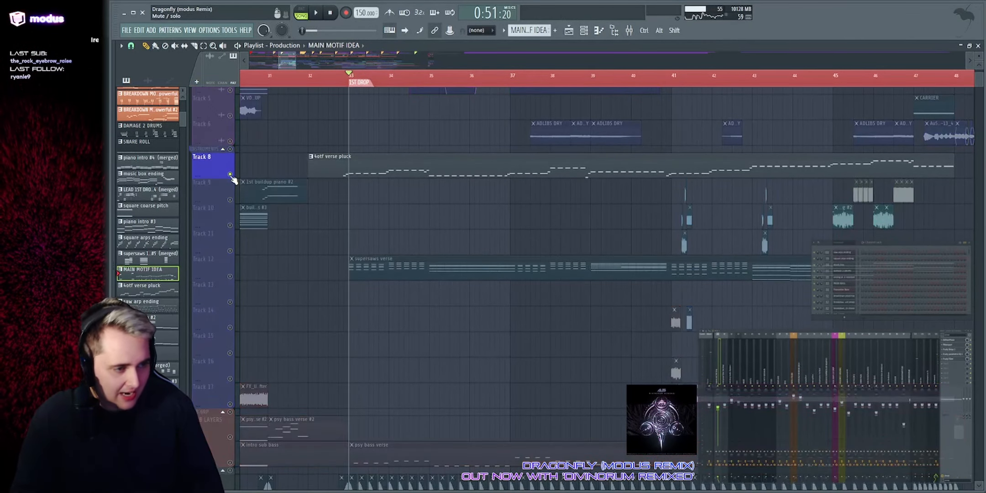
pyautogui.doubleClick(359, 156)
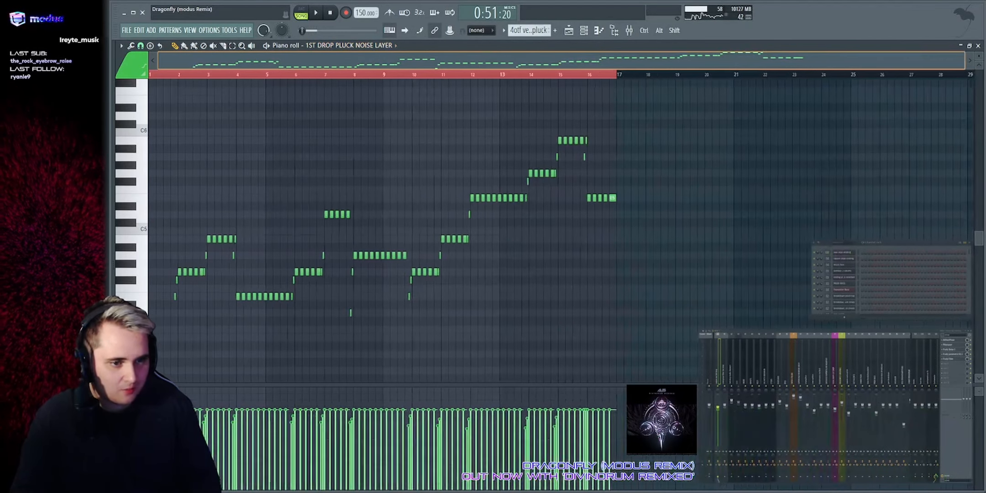
# Step: Switch to pattern mode and preview the 1ST DROP PLUCK NOISE LAYER pattern alone
pyautogui.click(302, 14)
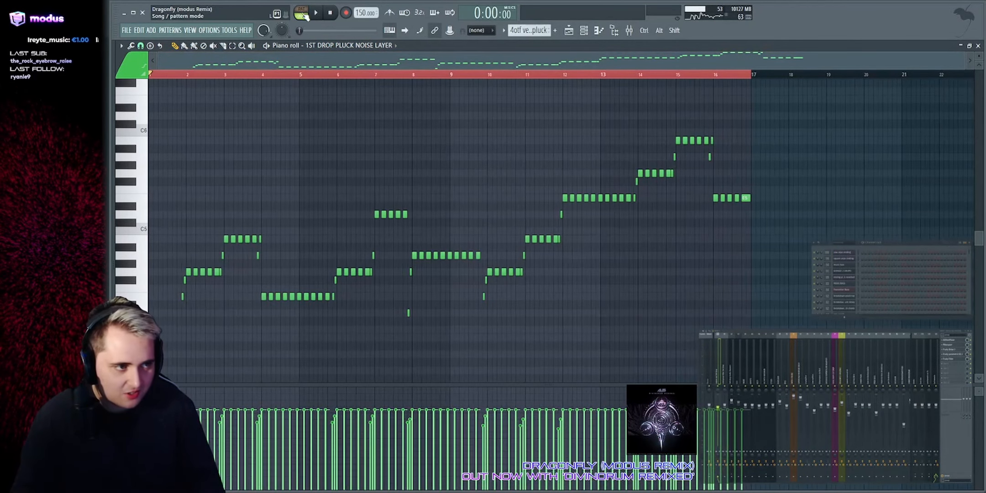
pyautogui.scroll(4, 290, 65)
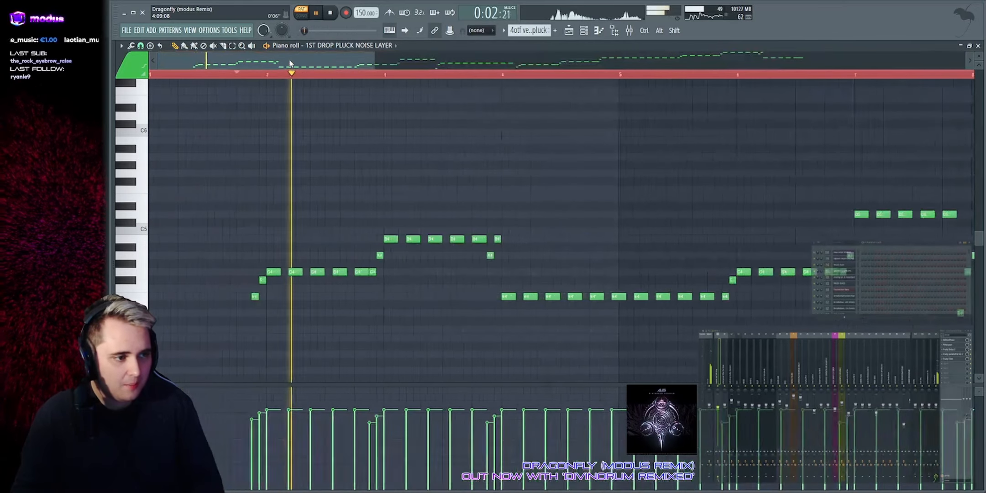
pyautogui.press('space')
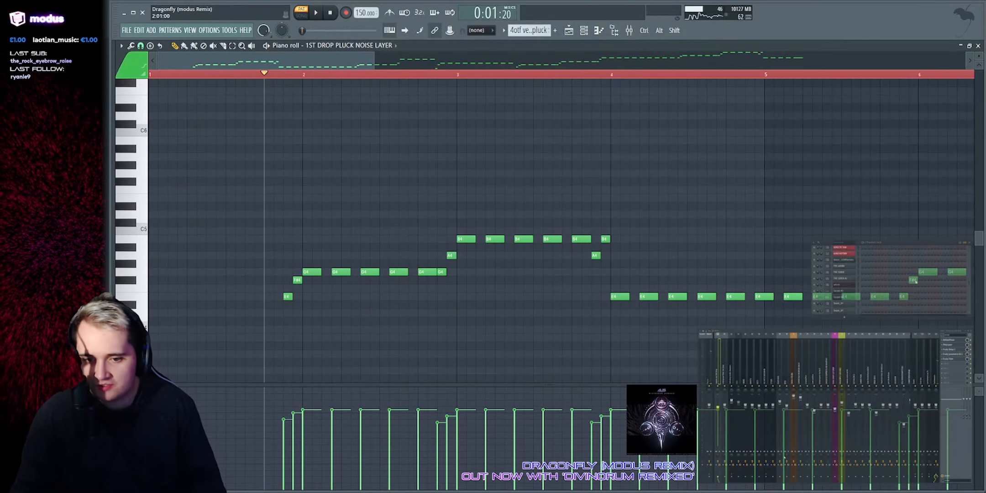
# Step: Inspect the noise layer's 3x Osc settings, including its Envelope tab
pyautogui.click(846, 278)
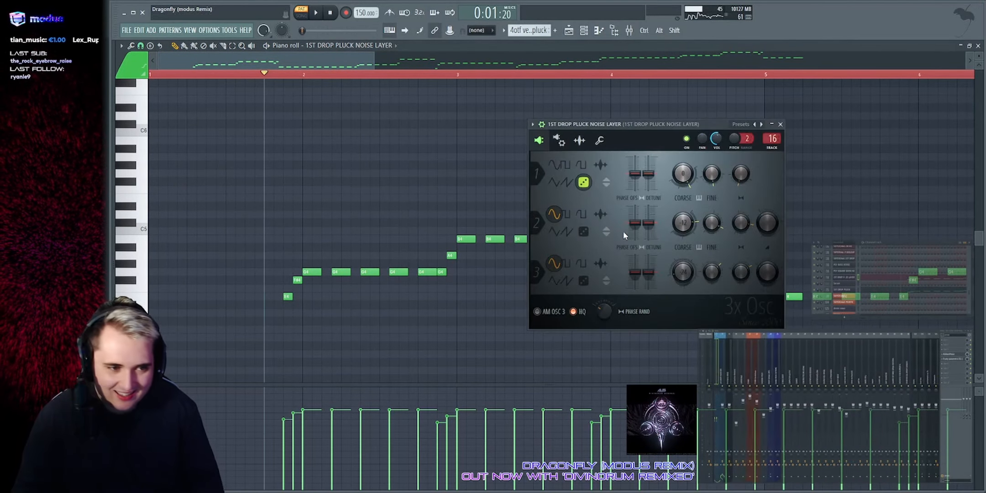
pyautogui.moveTo(641, 130); pyautogui.dragTo(539, 100)
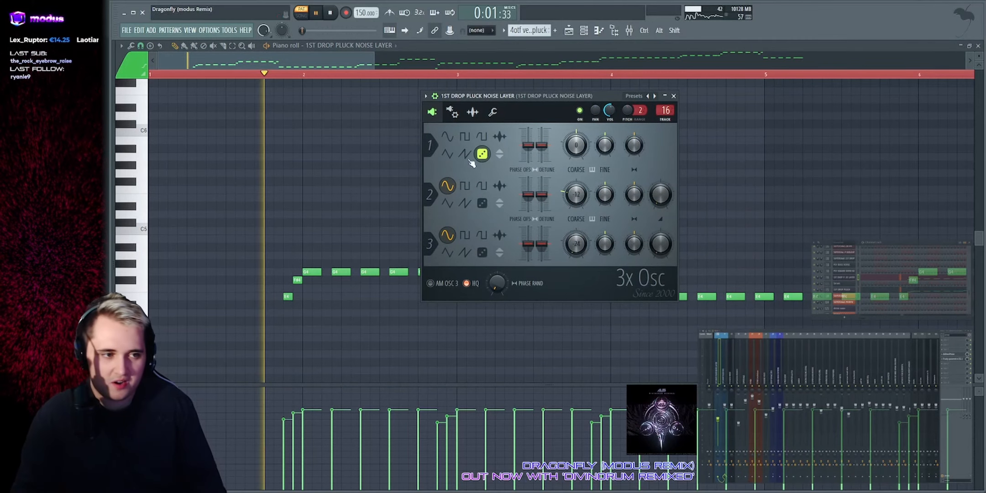
pyautogui.click(452, 111)
pyautogui.click(435, 113)
# Step: Load 1ST DROP PLUCK in the piano roll, check its 3x Osc and Bitcrush, then close both
pyautogui.rightClick(806, 153)
pyautogui.press('space')
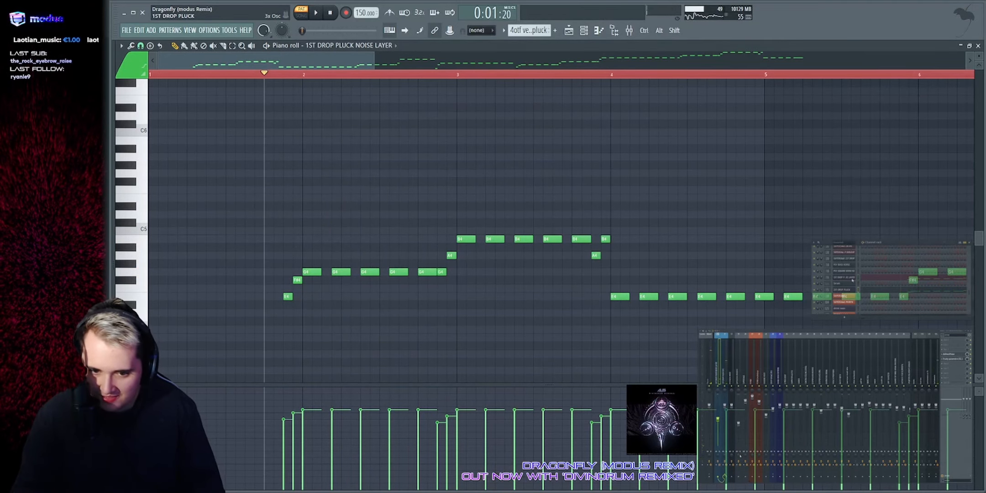
pyautogui.click(847, 290)
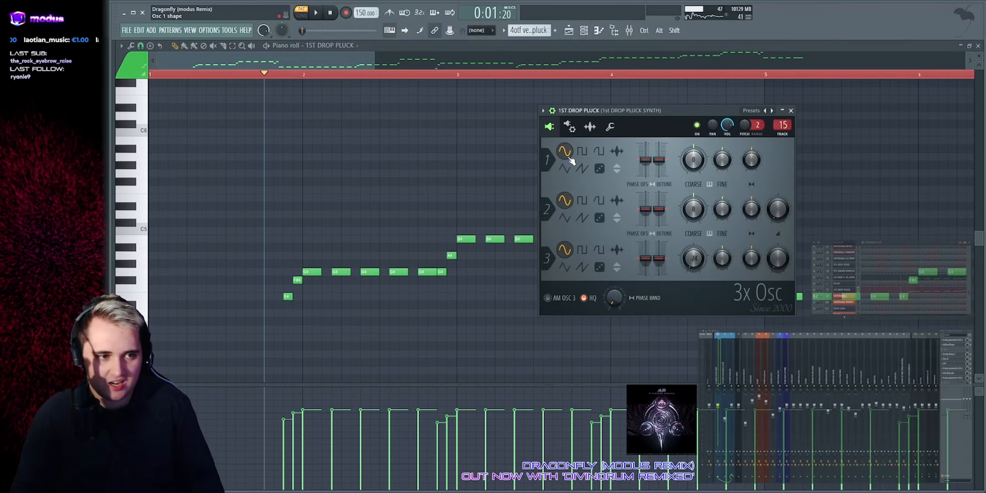
pyautogui.press('space')
pyautogui.press('space')
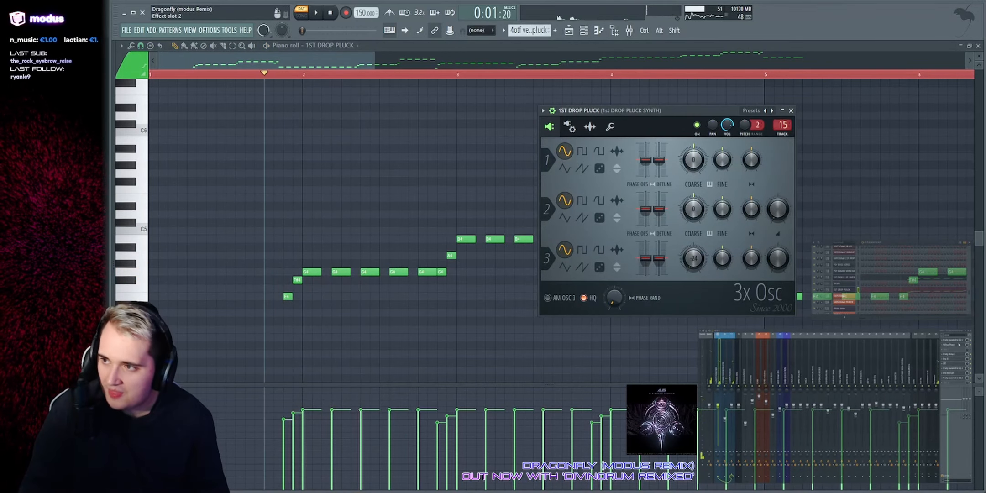
pyautogui.click(953, 373)
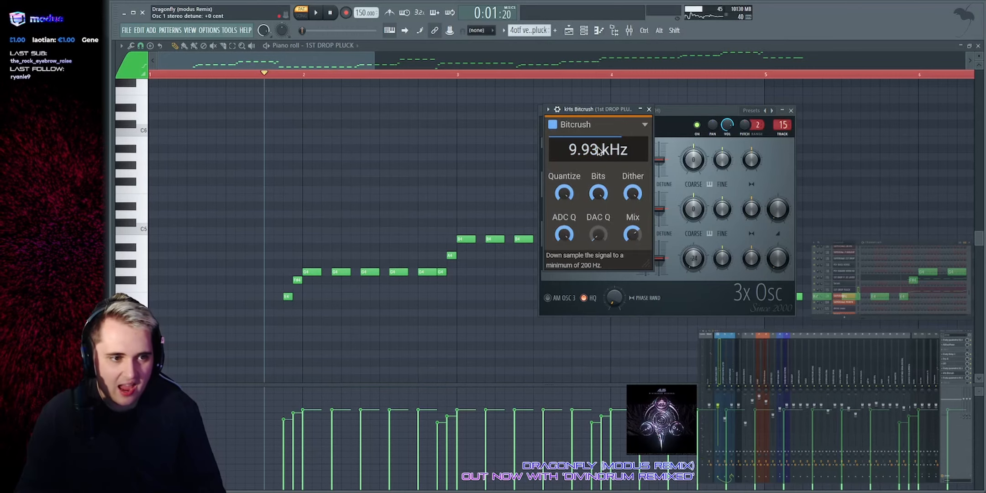
pyautogui.hotkey('alt', 'F12')
pyautogui.press('space')
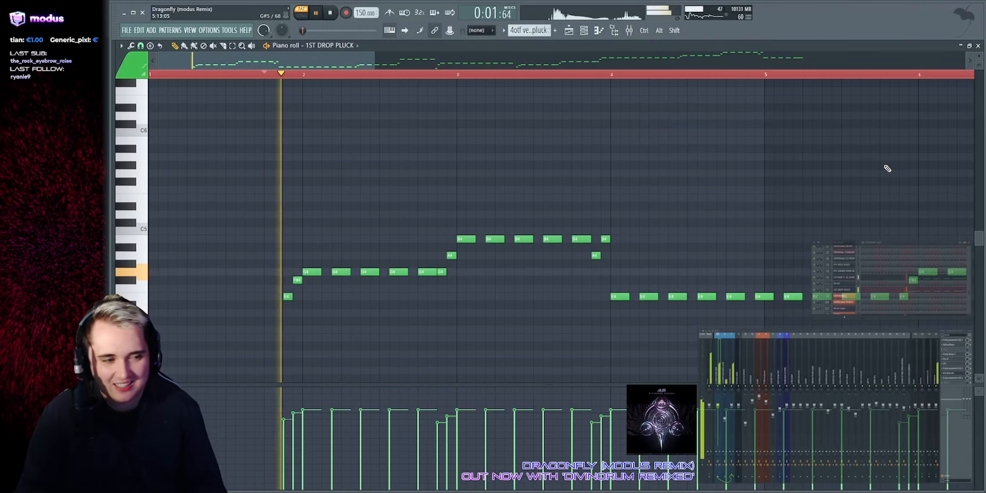
pyautogui.press('space')
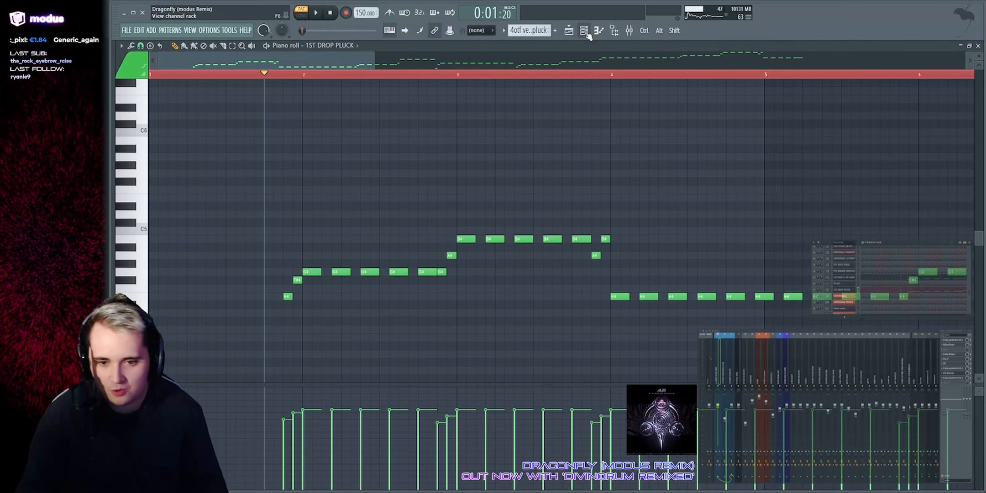
pyautogui.click(845, 284)
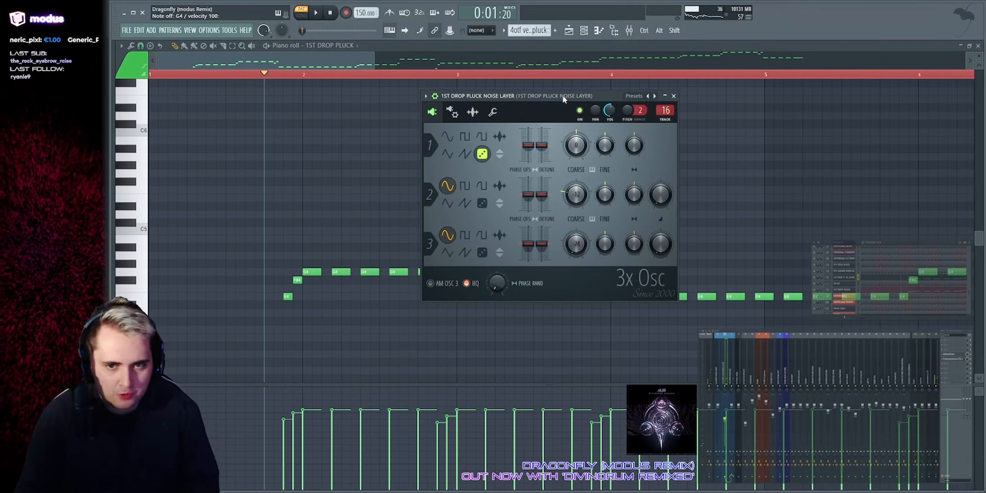
pyautogui.press('Escape')
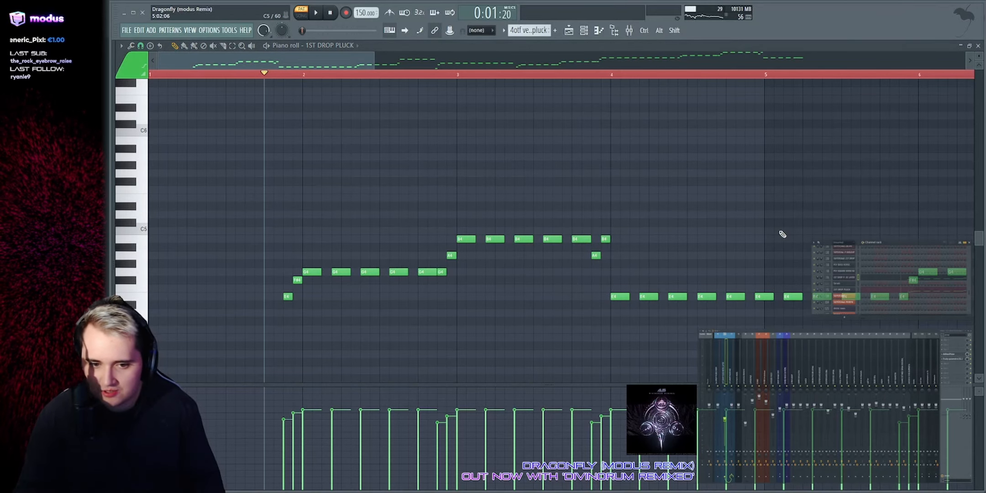
pyautogui.press('space')
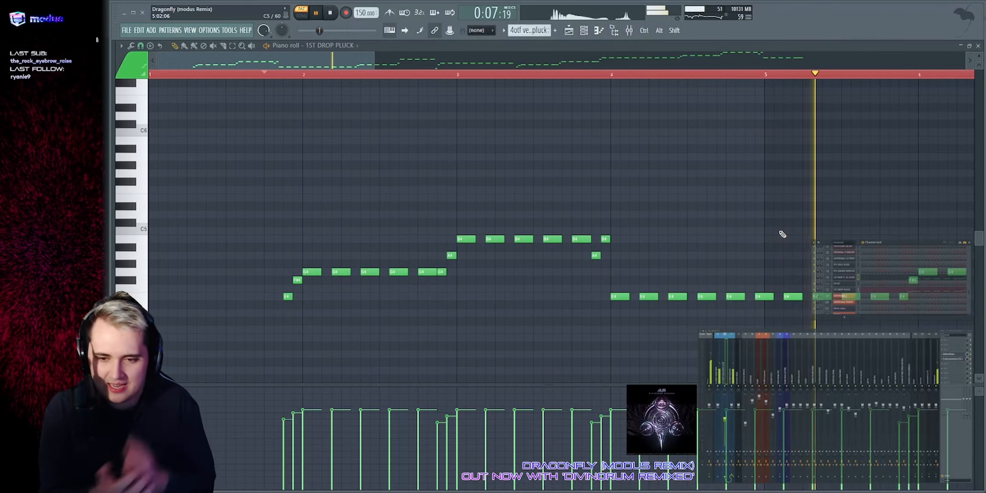
pyautogui.press('space')
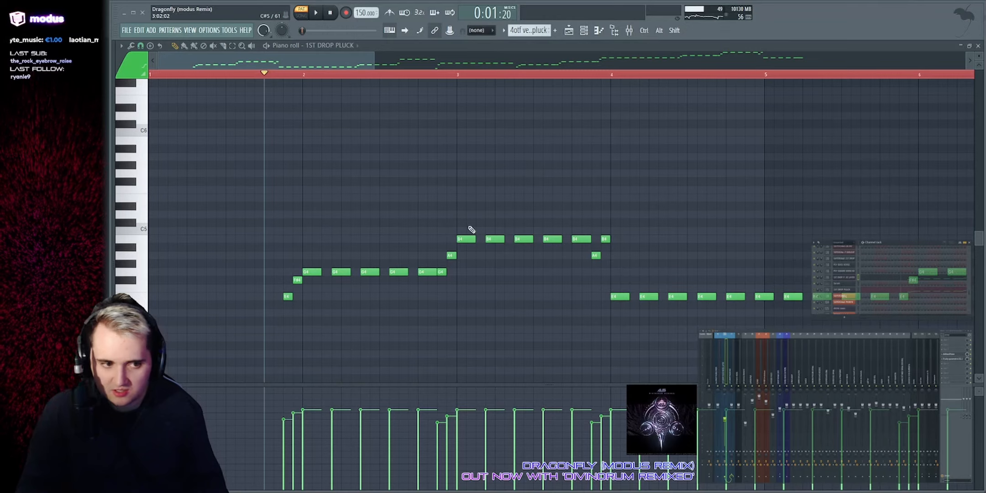
pyautogui.press('space')
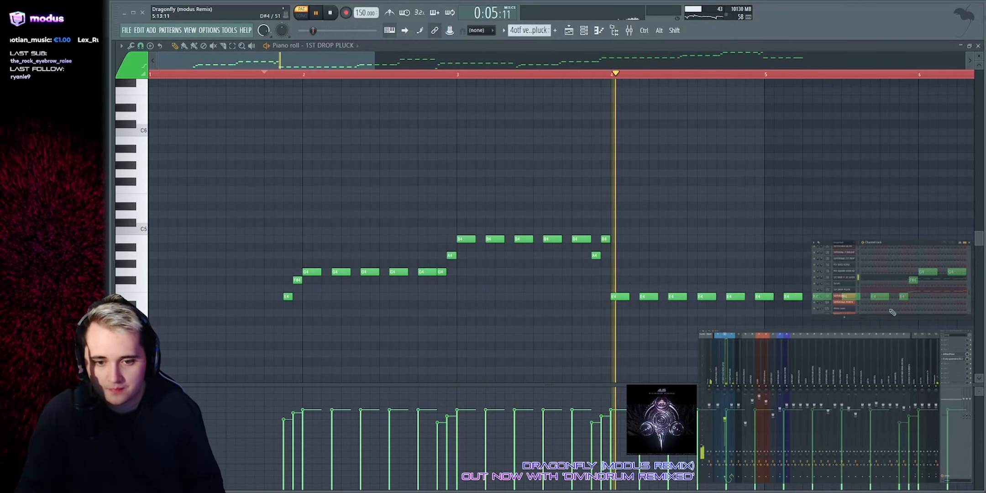
pyautogui.press('space')
pyautogui.press('space')
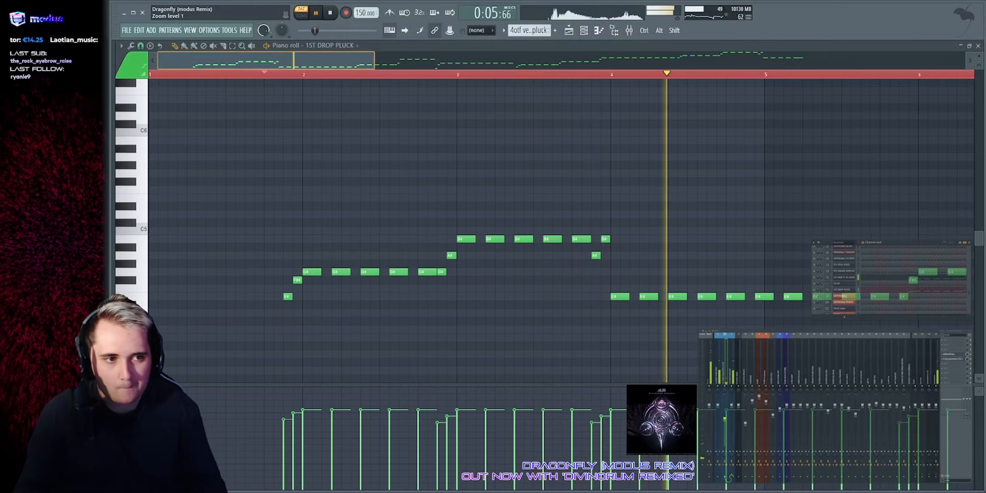
pyautogui.scroll(-2, 628, 53)
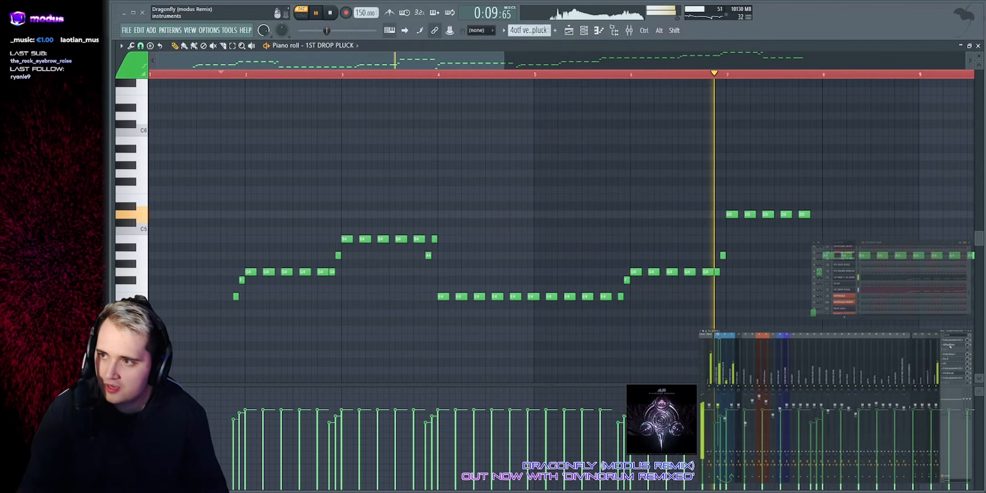
# Step: Close the AllPassPhase window, zoom out the piano roll, and open the pluck's Pro-R reverb
pyautogui.click(950, 345)
pyautogui.moveTo(372, 163)
pyautogui.mouseDown()
pyautogui.moveTo(387, 160)
pyautogui.moveTo(367, 164)
pyautogui.mouseUp()
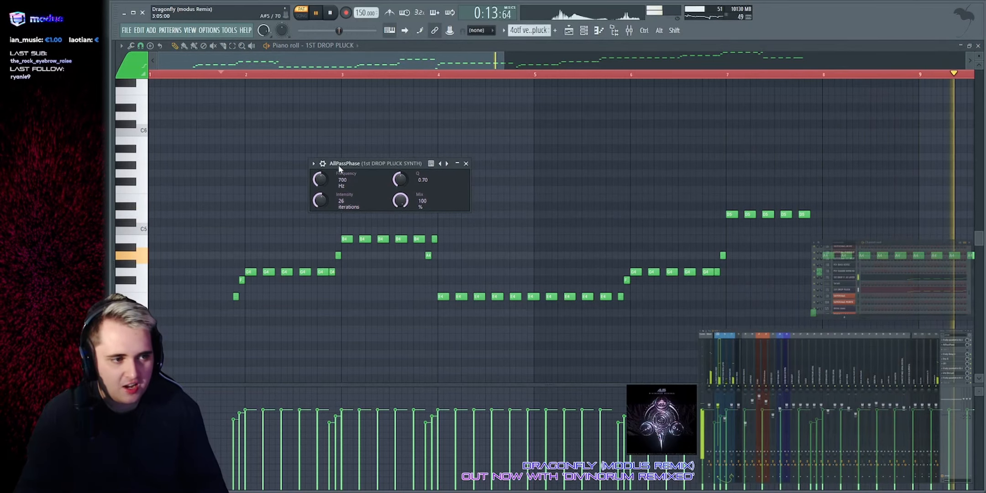
pyautogui.moveTo(371, 166); pyautogui.dragTo(321, 160)
pyautogui.click(415, 158)
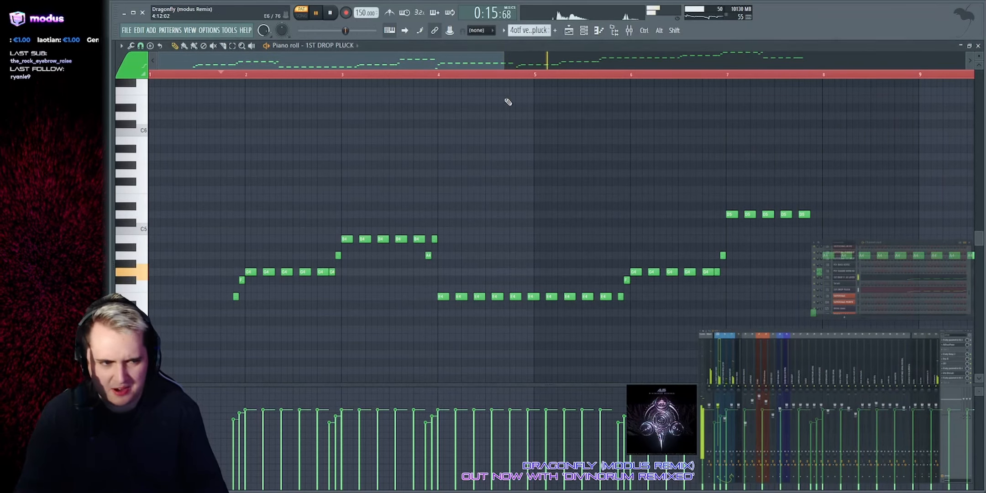
pyautogui.moveTo(504, 60); pyautogui.dragTo(779, 61)
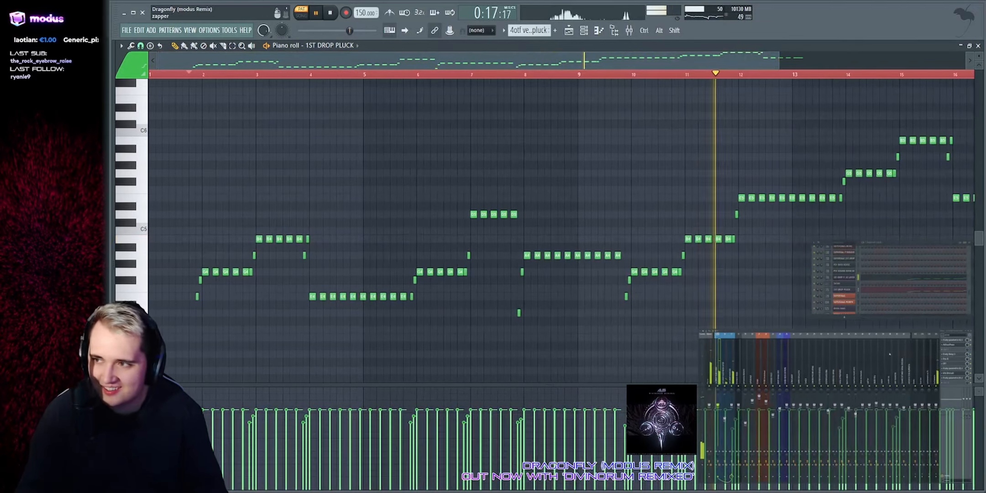
pyautogui.click(957, 359)
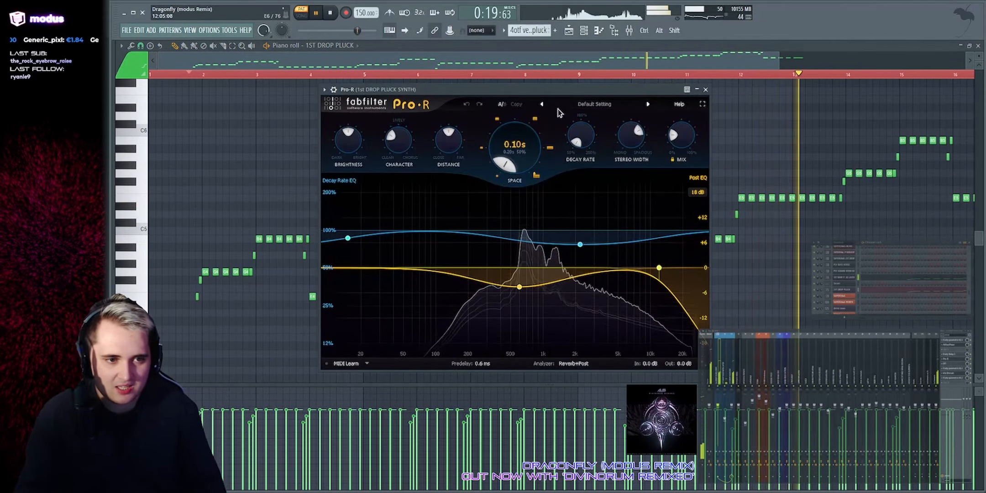
# Step: Close Pro-R, replay the pluck pattern, and open Fruity Parametric EQ 2 on the pluck
pyautogui.moveTo(591, 92); pyautogui.dragTo(573, 109)
pyautogui.press('space')
pyautogui.press('space')
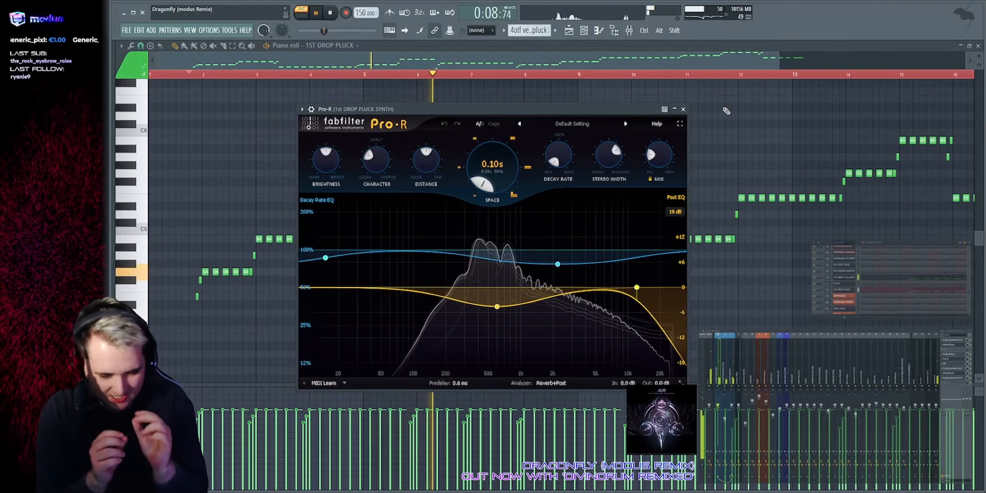
pyautogui.press('Escape')
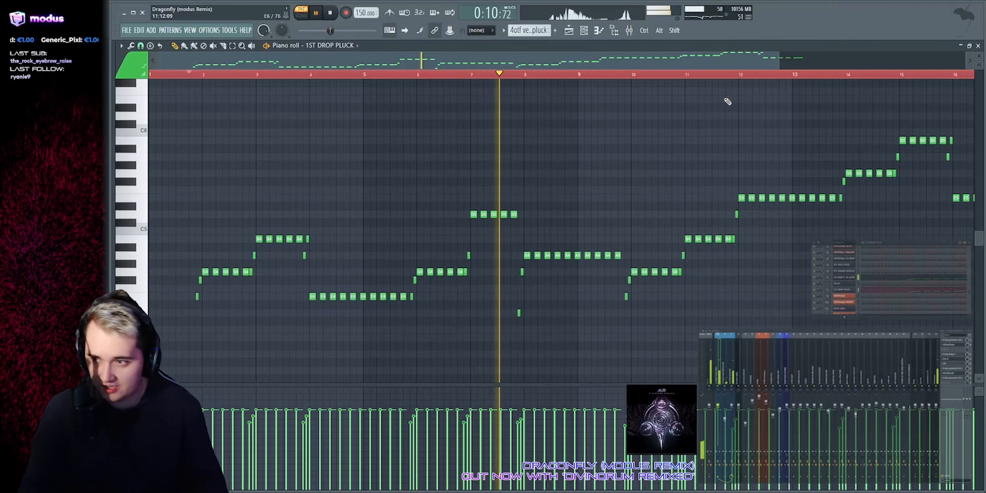
pyautogui.press('space')
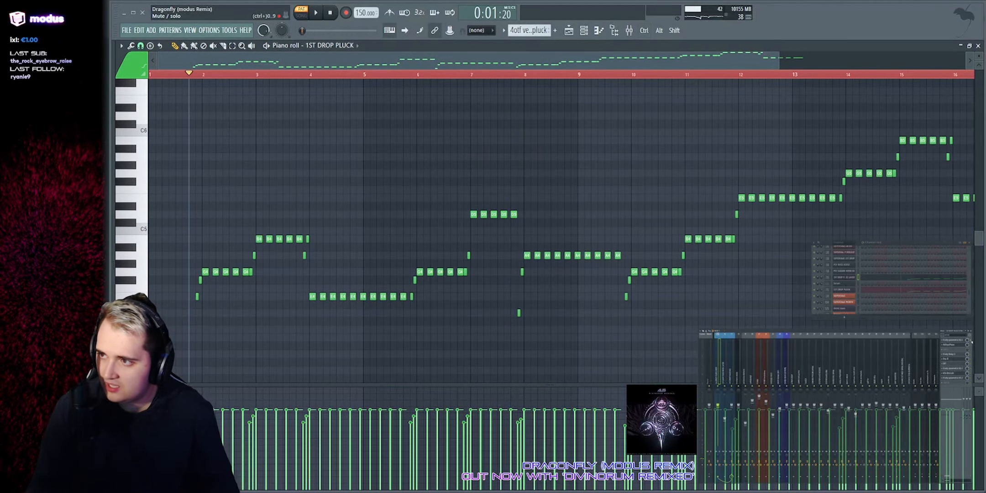
pyautogui.press('space')
pyautogui.scroll(2, 526, 66)
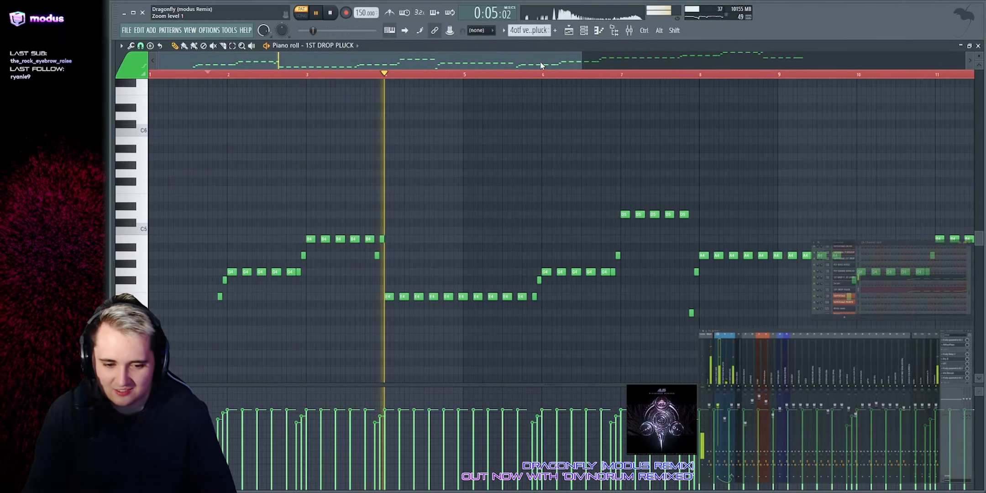
pyautogui.click(953, 340)
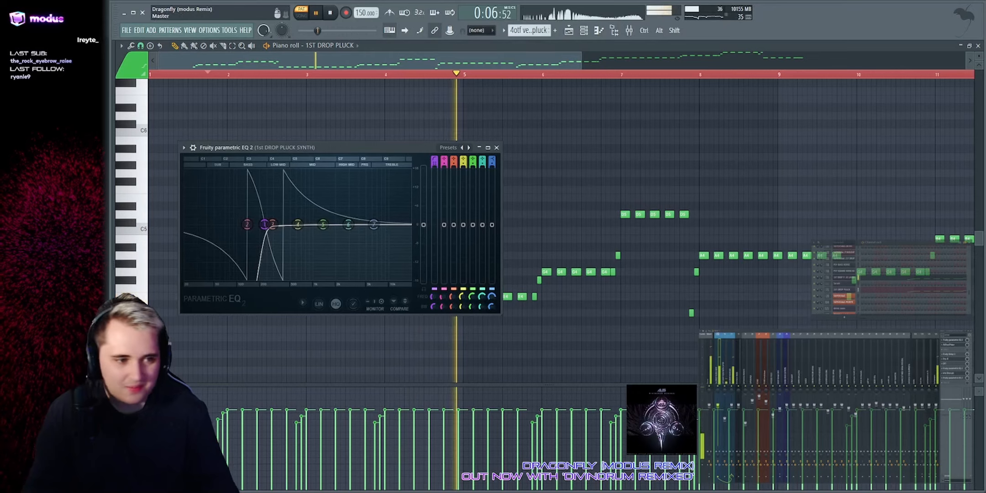
# Step: Check the EQ's extra settings, close it, and open Fruity Delay 3 positioned up-left
pyautogui.click(183, 148)
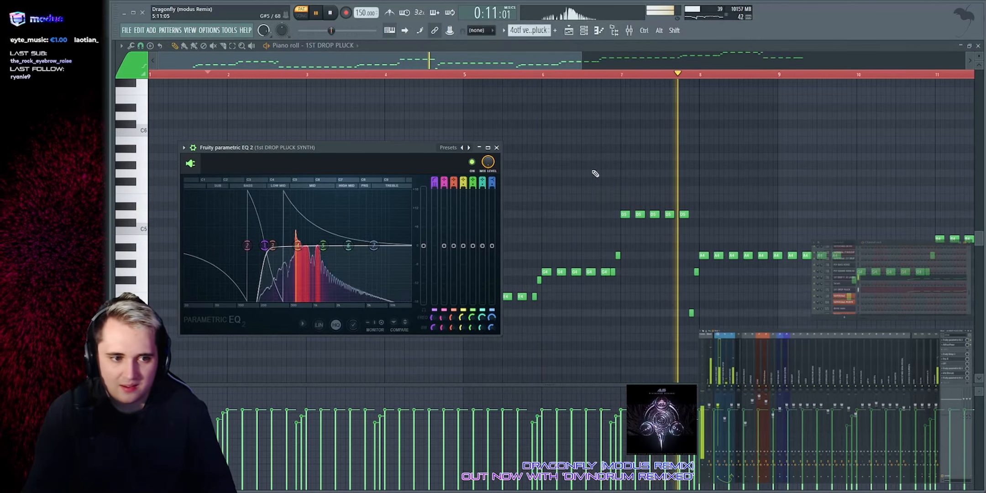
pyautogui.press('Escape')
pyautogui.press('space')
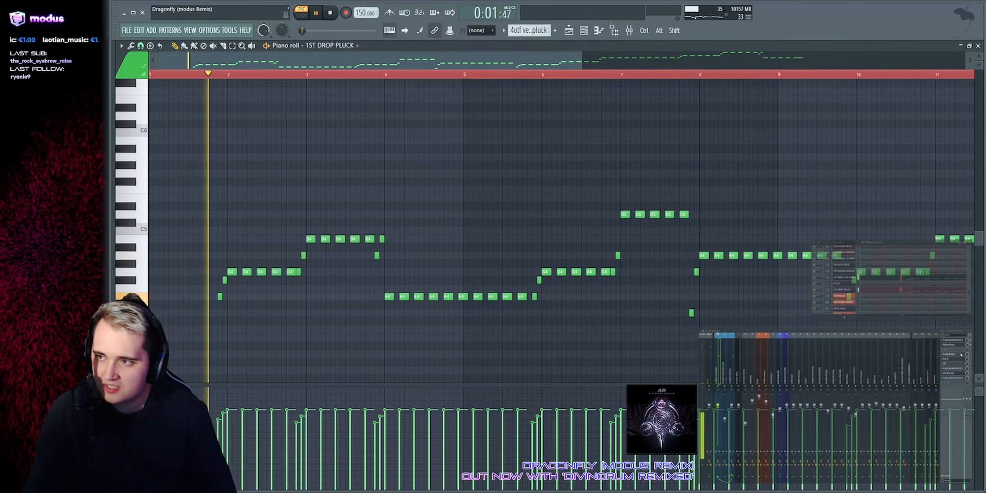
pyautogui.click(962, 355)
pyautogui.moveTo(670, 151); pyautogui.dragTo(569, 119)
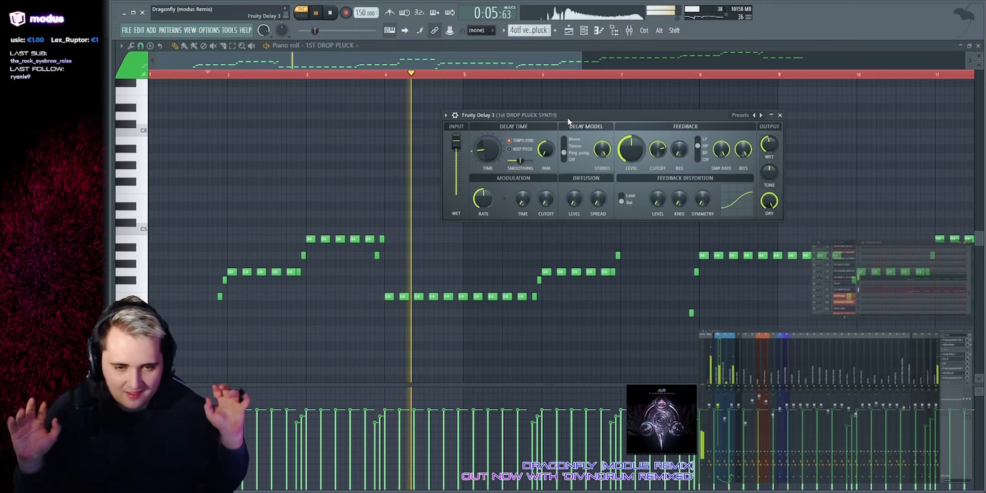
# Step: Close Fruity Delay 3 and open Xfer OTT, at 19% depth, moved to the left
pyautogui.press('space')
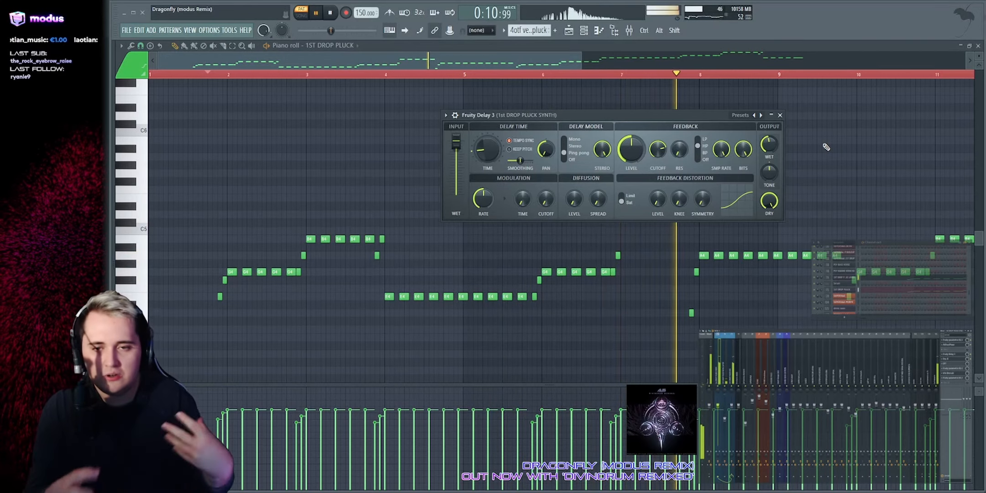
pyautogui.click(780, 115)
pyautogui.press('space')
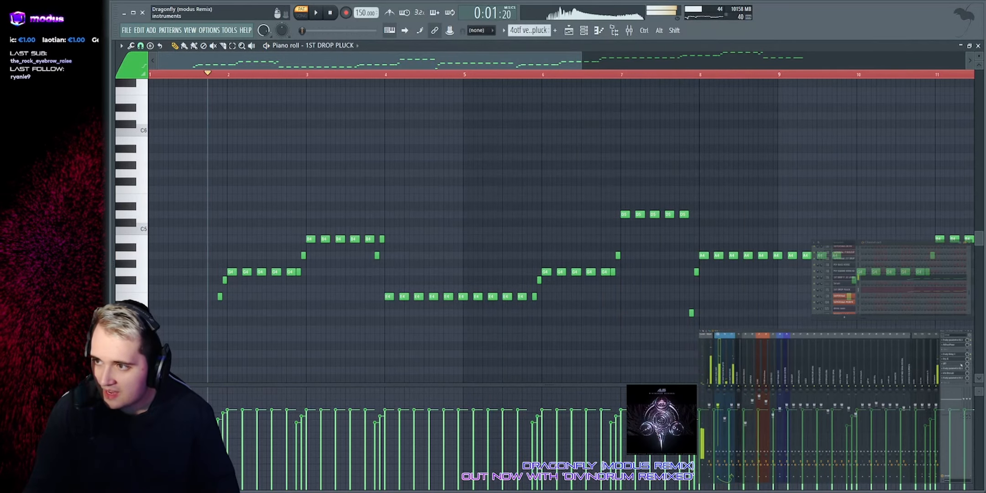
pyautogui.click(963, 359)
pyautogui.click(964, 364)
pyautogui.moveTo(675, 100); pyautogui.dragTo(553, 100)
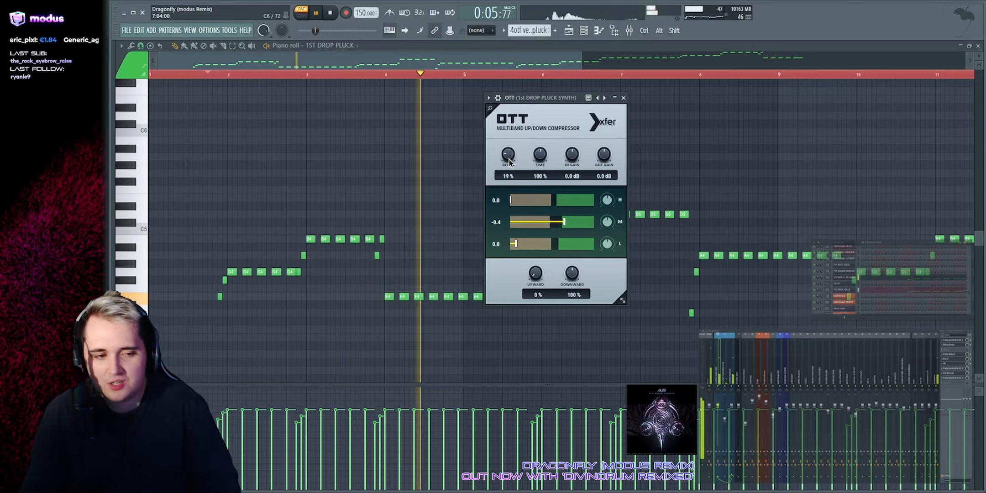
# Step: Close OTT and review the pluck's parametric EQ with its extra settings expanded
pyautogui.rightClick(776, 168)
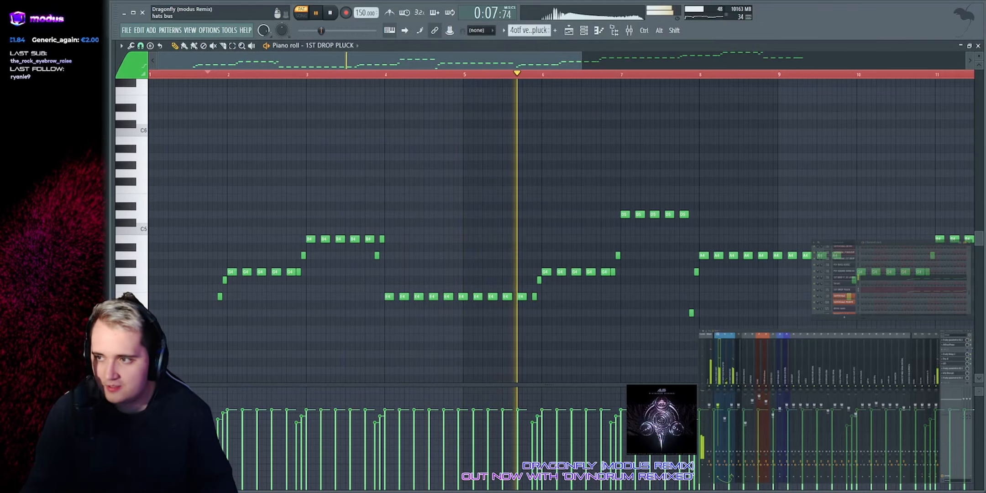
pyautogui.click(954, 369)
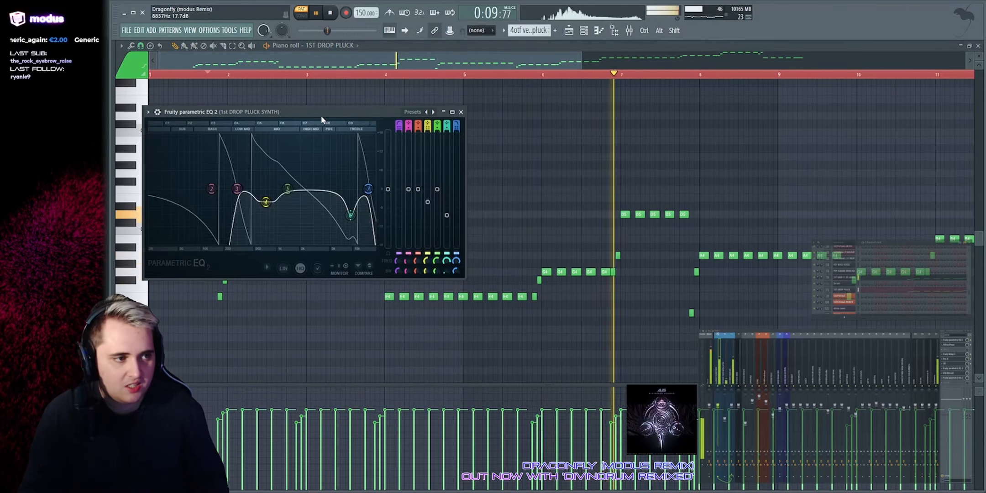
pyautogui.moveTo(321, 114); pyautogui.dragTo(456, 121)
pyautogui.click(335, 113)
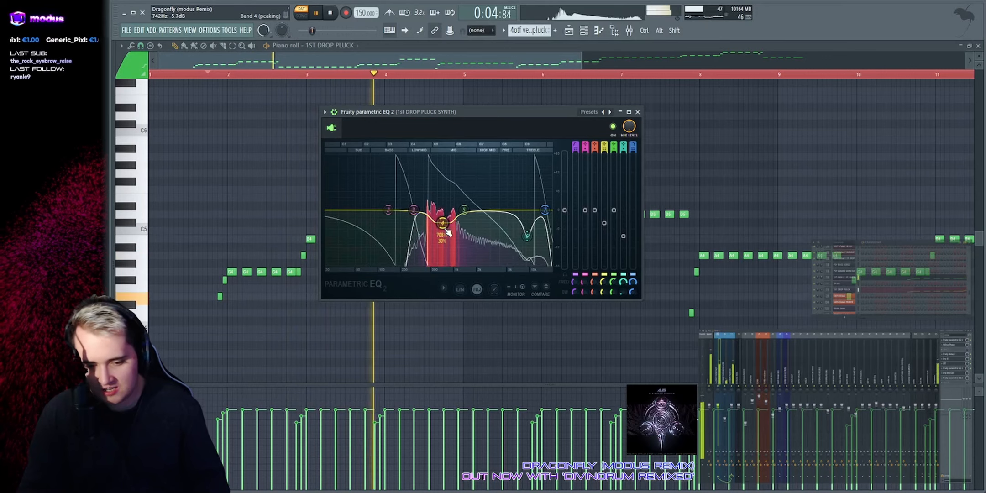
pyautogui.click(638, 112)
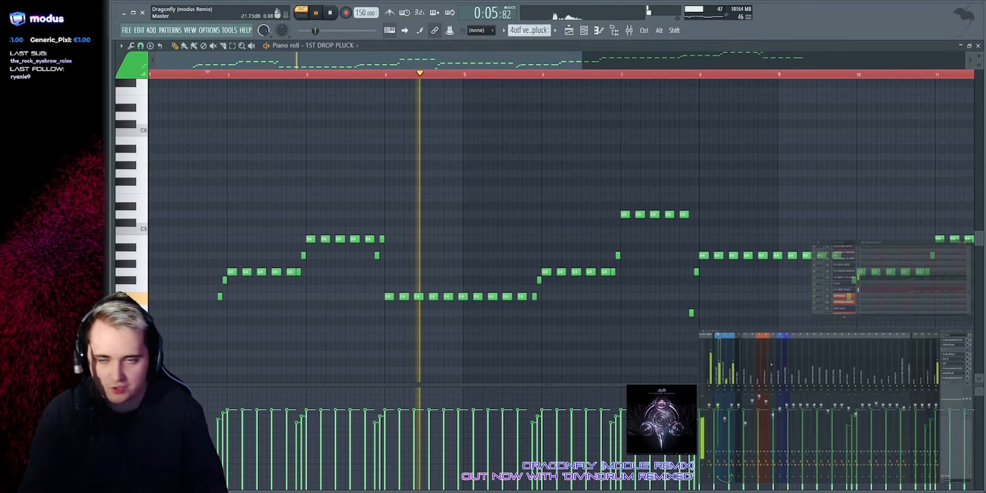
# Step: Inspect the pluck's kHs Bitcrush settings, then close it
pyautogui.click(957, 373)
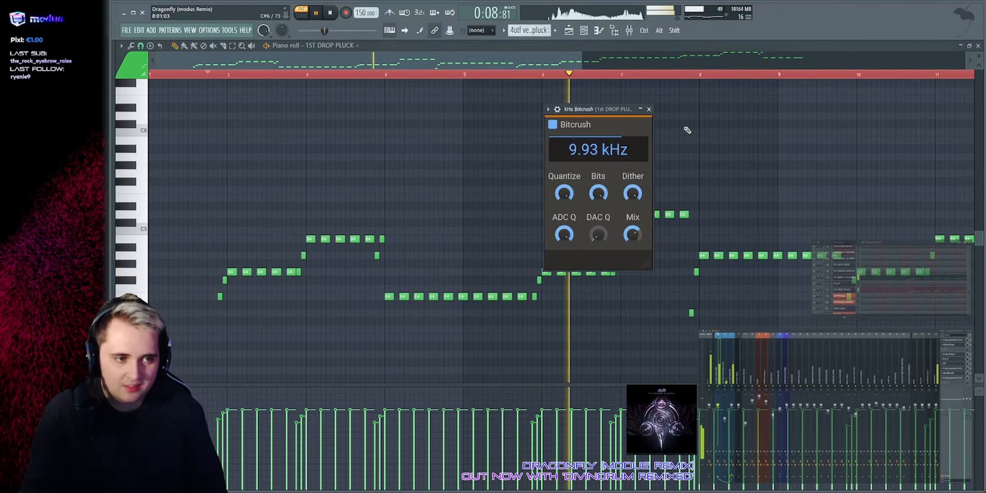
pyautogui.moveTo(605, 110); pyautogui.dragTo(500, 91)
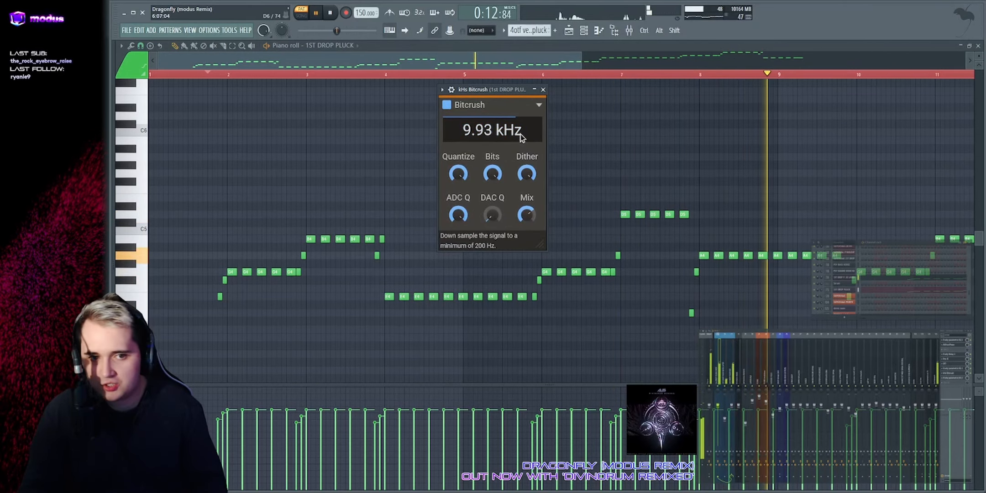
pyautogui.press('Escape')
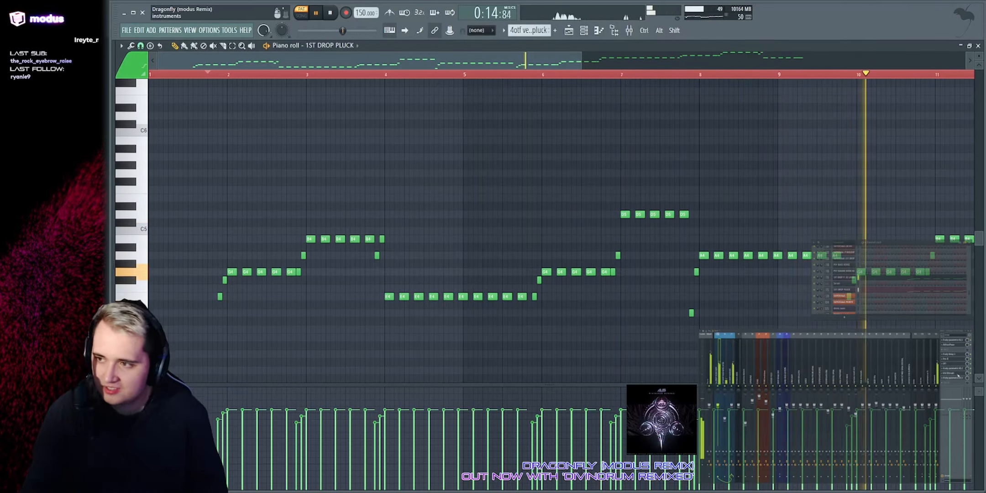
# Step: Recheck the parametric EQ, then return to the Production playlist
pyautogui.click(956, 379)
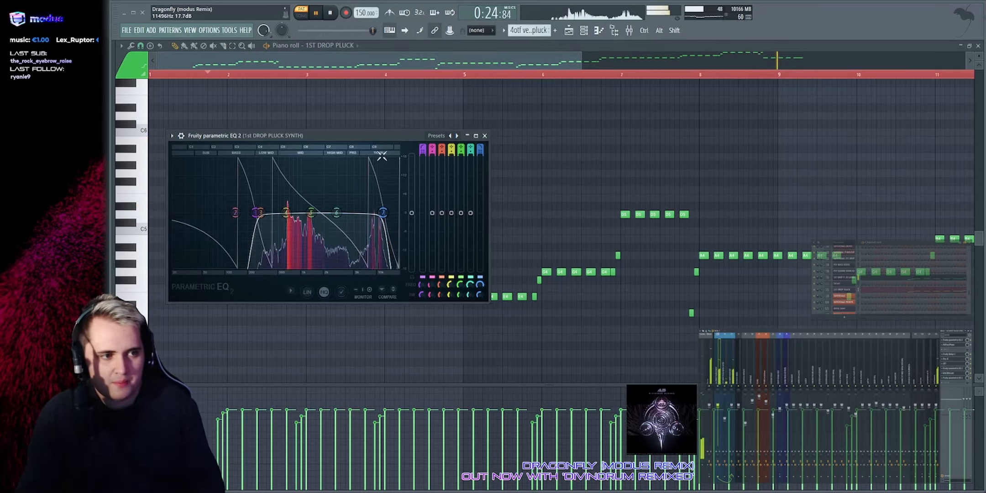
pyautogui.moveTo(401, 135); pyautogui.dragTo(377, 129)
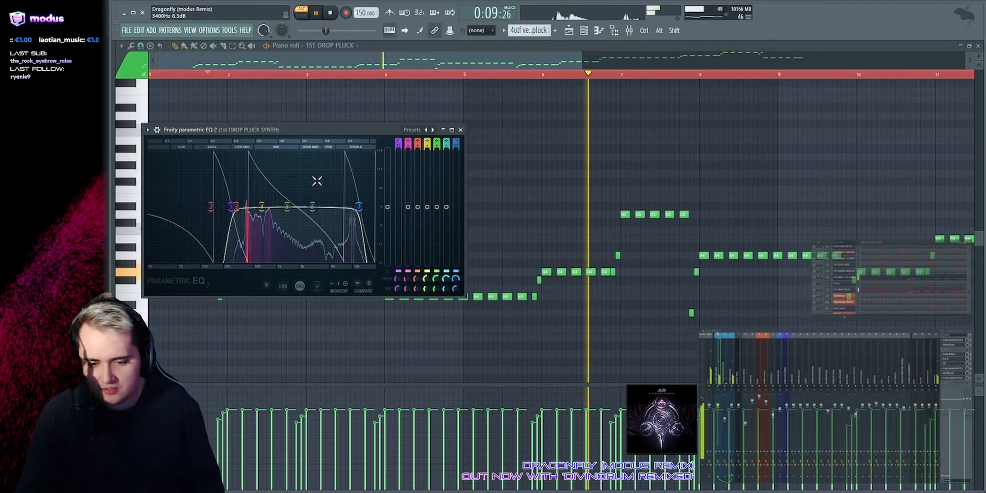
pyautogui.click(460, 130)
pyautogui.click(570, 31)
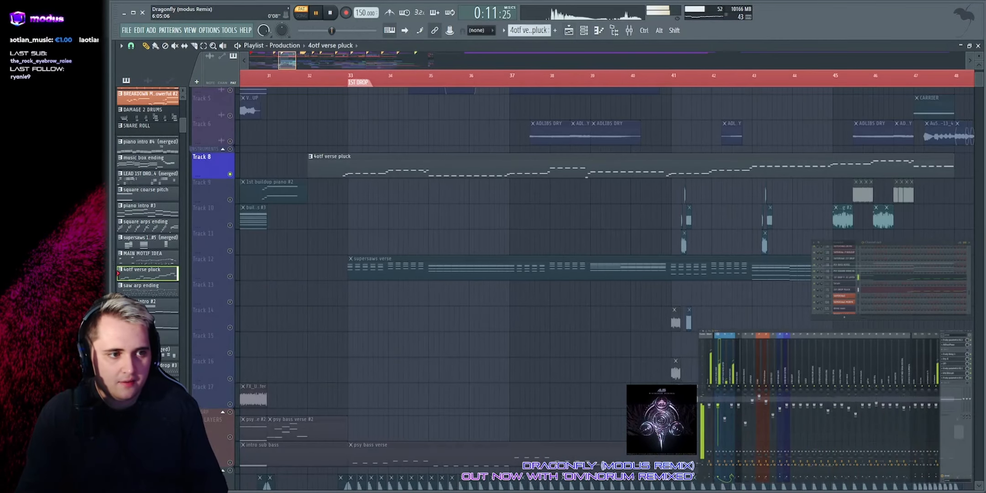
# Step: Solo Track 12, play from the 1st drop, and open Serum on the SUPERSAWS channel
pyautogui.scroll(1, 547, 151)
pyautogui.press('space')
pyautogui.rightClick(230, 277)
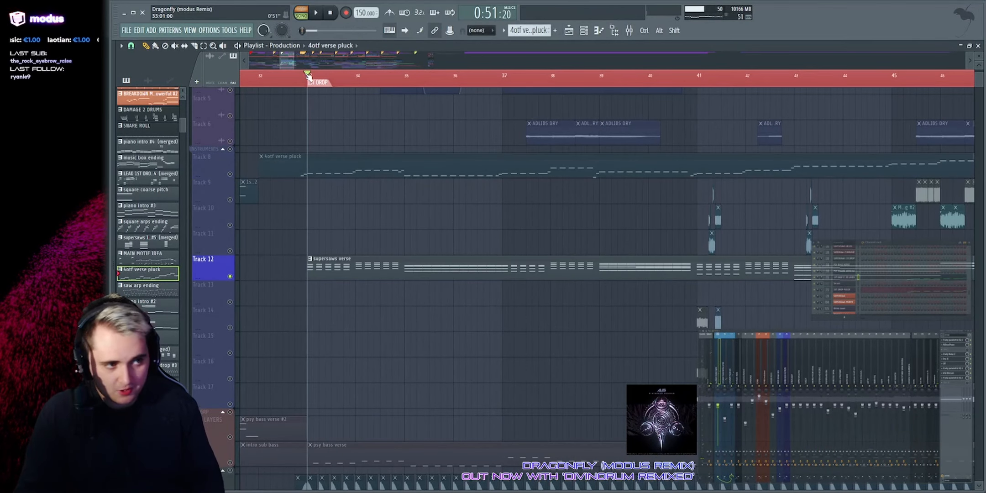
pyautogui.press('space')
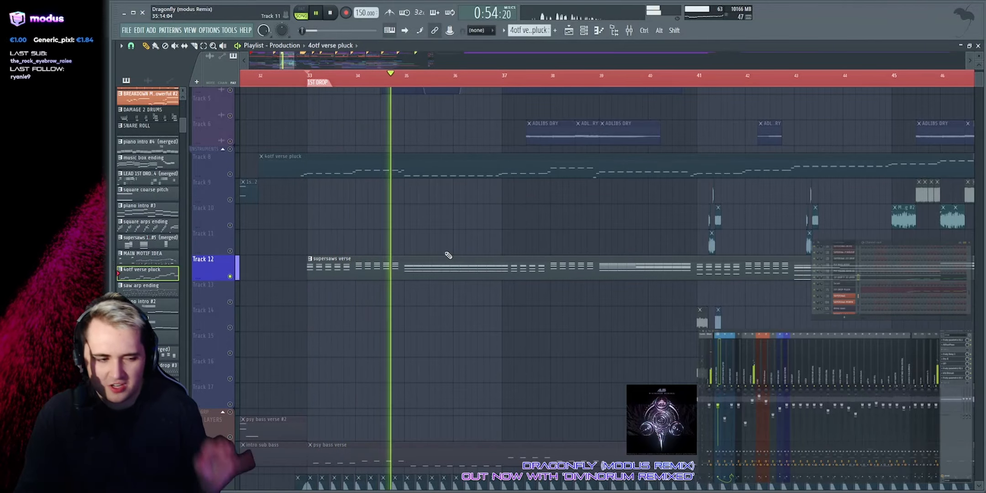
pyautogui.scroll(-10, 448, 256)
pyautogui.scroll(10, 466, 252)
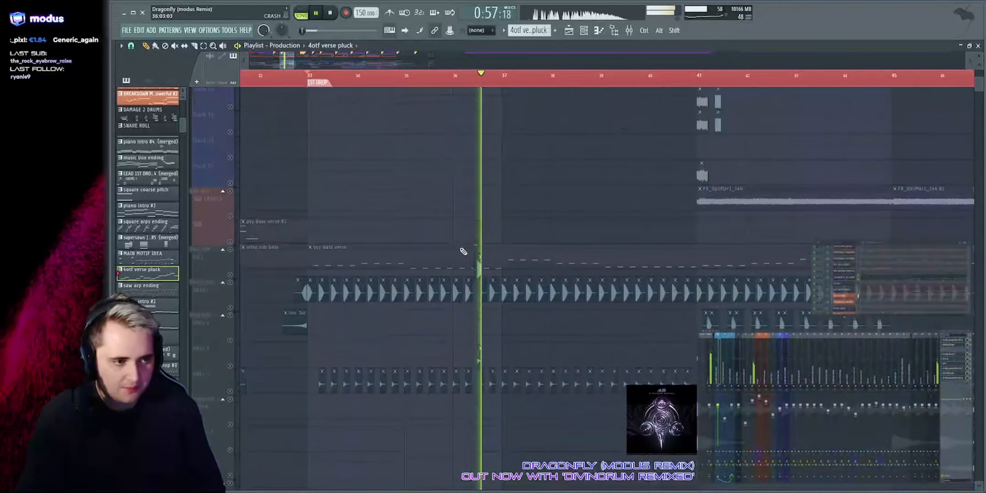
pyautogui.scroll(7, 463, 252)
pyautogui.click(461, 252)
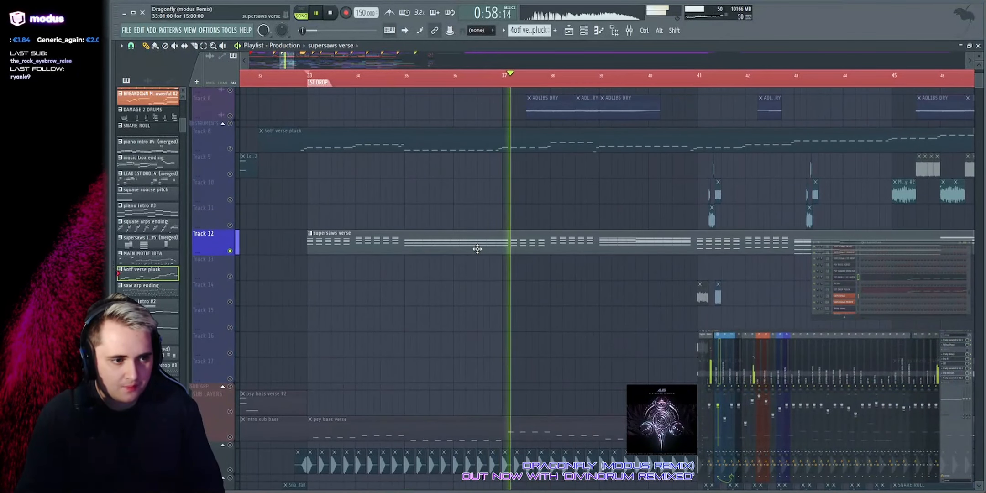
pyautogui.click(845, 296)
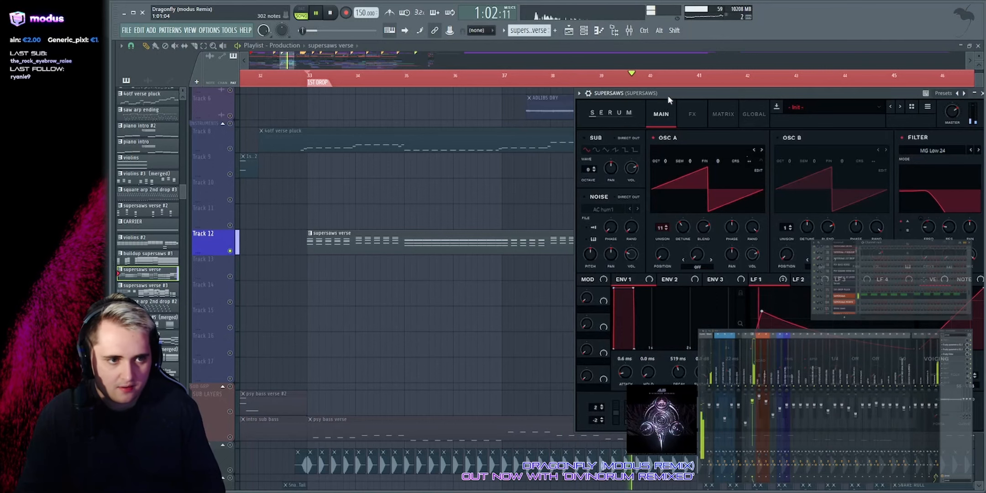
# Step: Check the Serum wrapper's Troubleshooting compatibility settings, then return to the Serum synth view
pyautogui.moveTo(669, 99); pyautogui.dragTo(500, 79)
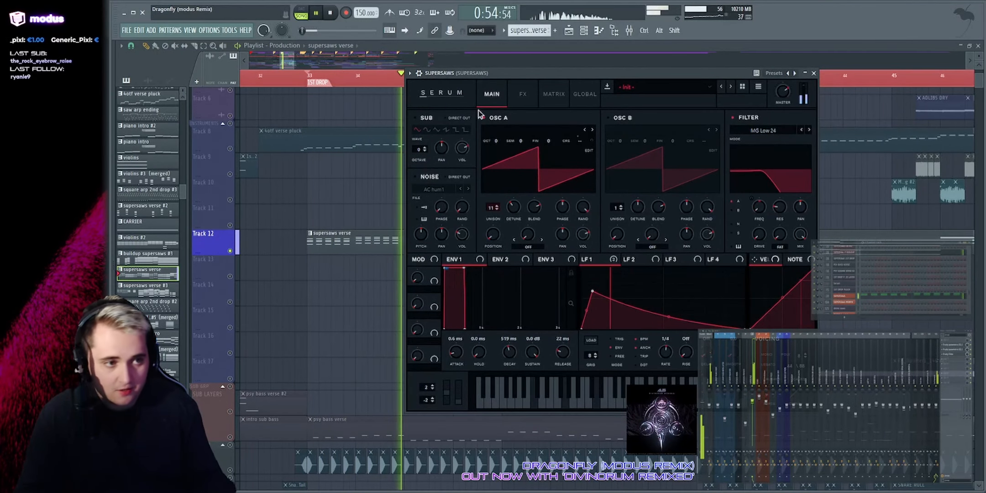
pyautogui.press('space')
pyautogui.click(418, 73)
pyautogui.click(457, 89)
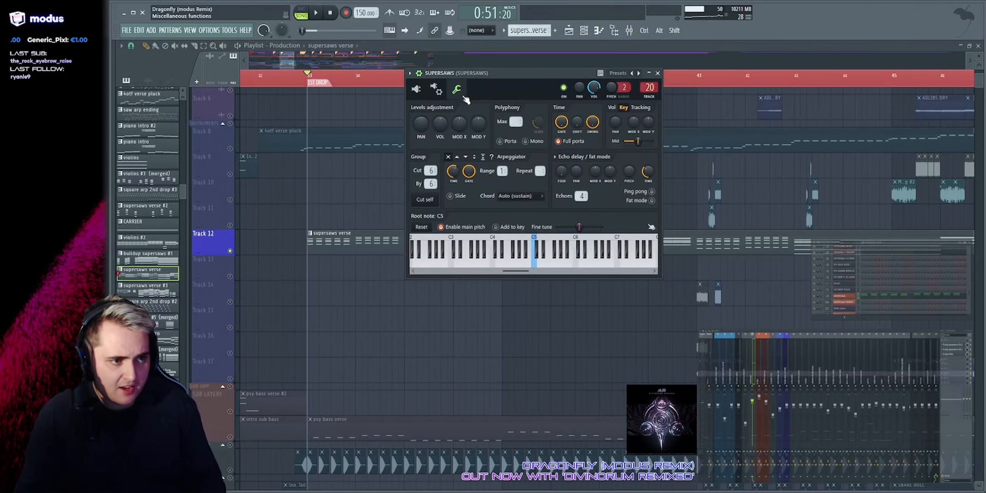
pyautogui.click(435, 90)
pyautogui.click(485, 109)
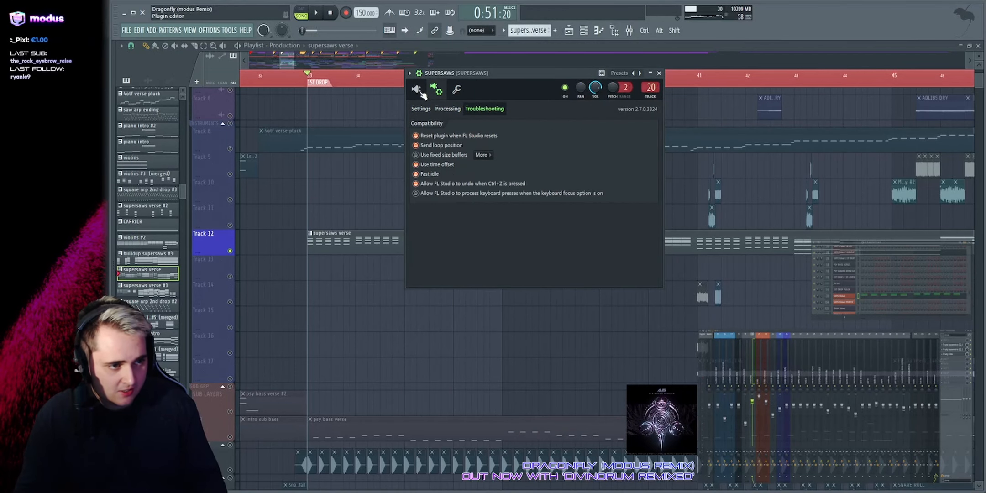
pyautogui.click(417, 90)
# Step: Open up the supersaws filter FREQ during playback, then close the Serum window
pyautogui.press('space')
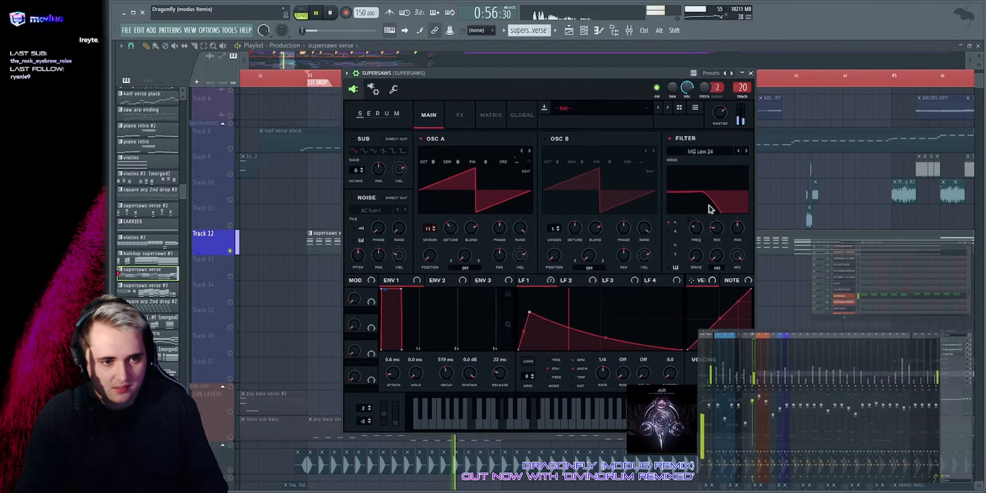
pyautogui.moveTo(702, 234); pyautogui.dragTo(698, 240)
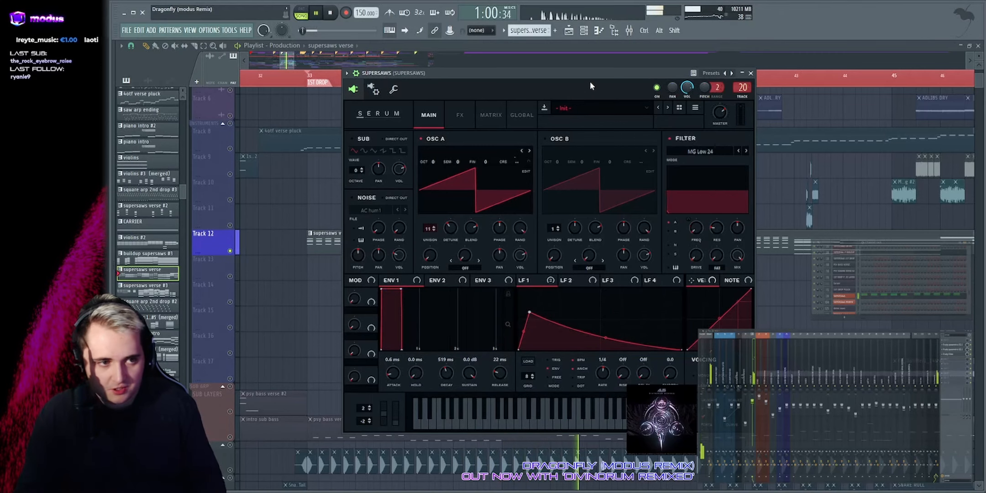
pyautogui.moveTo(589, 70); pyautogui.dragTo(548, 69)
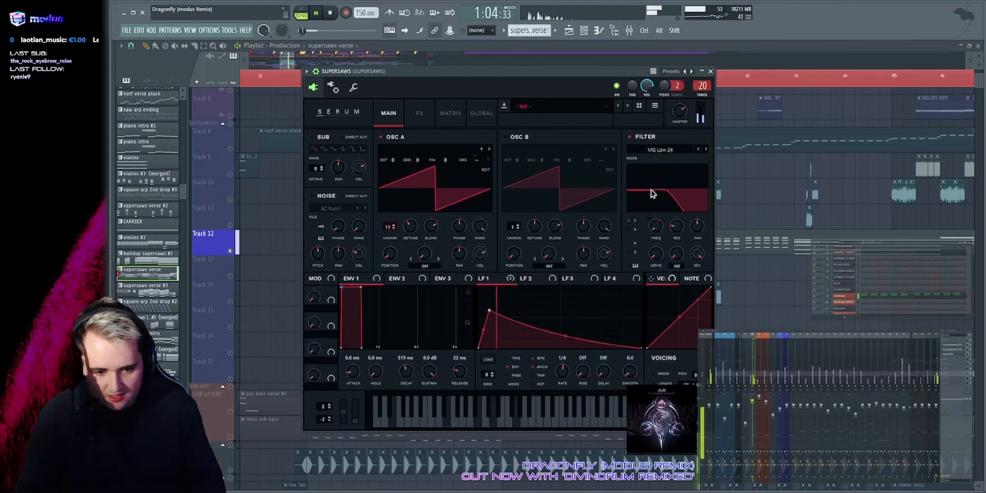
pyautogui.moveTo(520, 70); pyautogui.dragTo(505, 69)
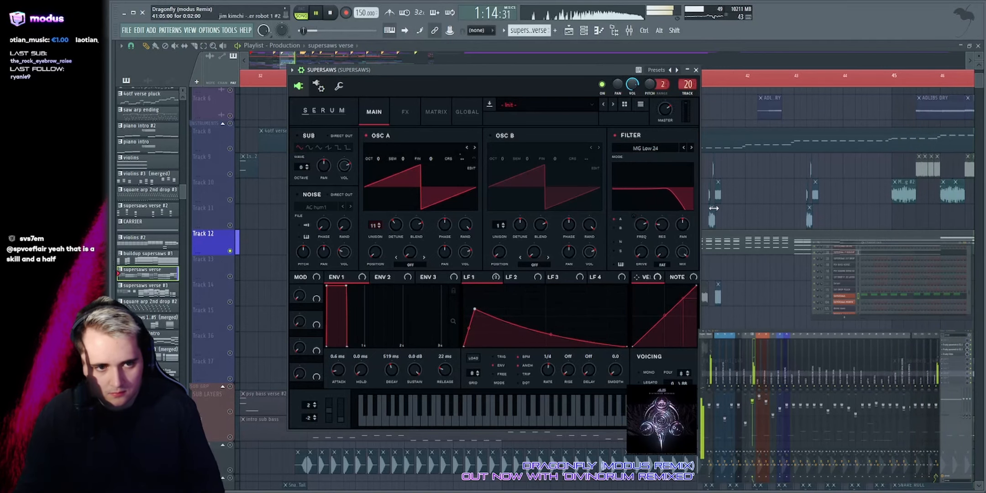
pyautogui.rightClick(761, 189)
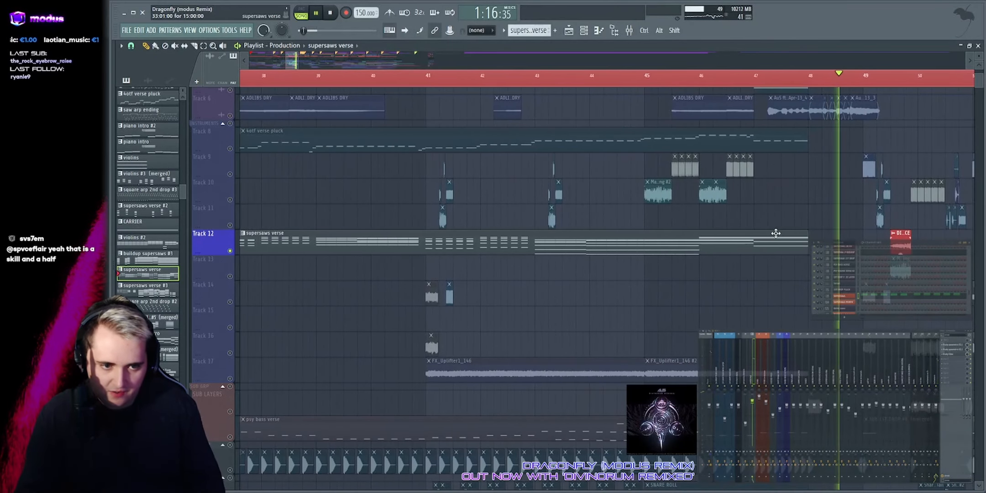
# Step: Select the psy bass verse pattern on the SUB track and bring up its Serum synth
pyautogui.press('space')
pyautogui.moveTo(295, 60); pyautogui.dragTo(289, 61)
pyautogui.press('space')
pyautogui.scroll(-1, 408, 215)
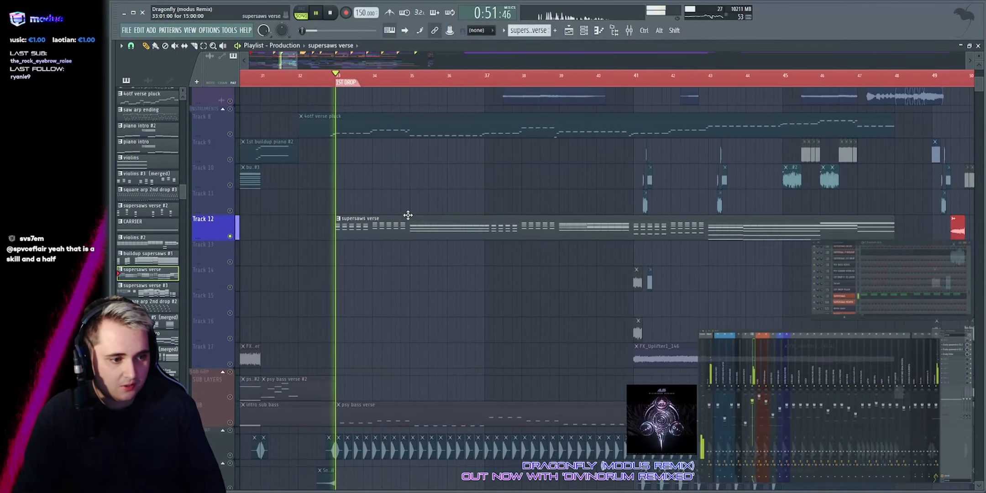
pyautogui.scroll(-4, 408, 215)
pyautogui.click(219, 301)
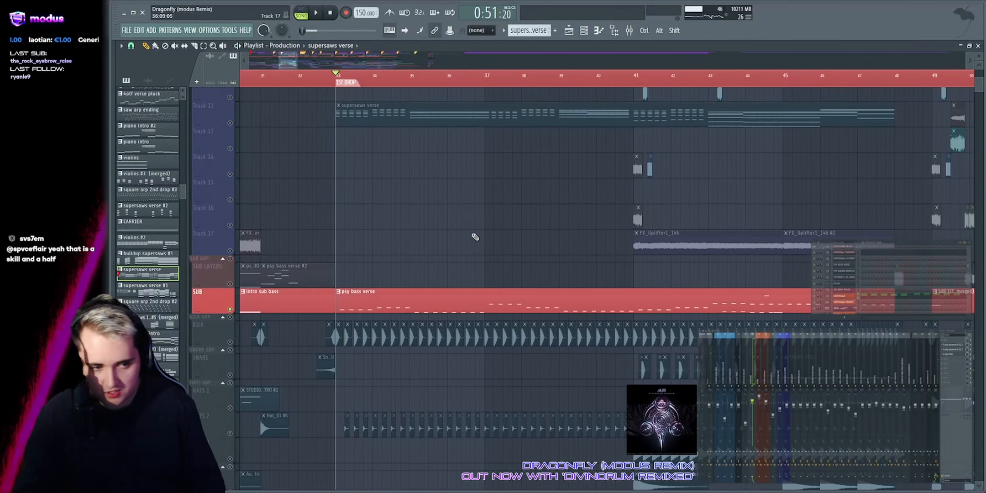
pyautogui.click(457, 298)
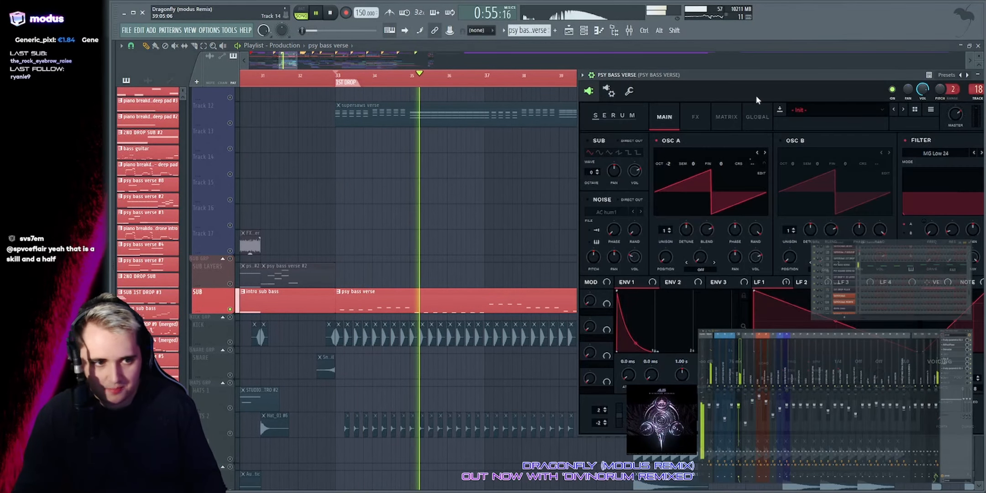
pyautogui.moveTo(741, 76); pyautogui.dragTo(563, 71)
pyautogui.press('space')
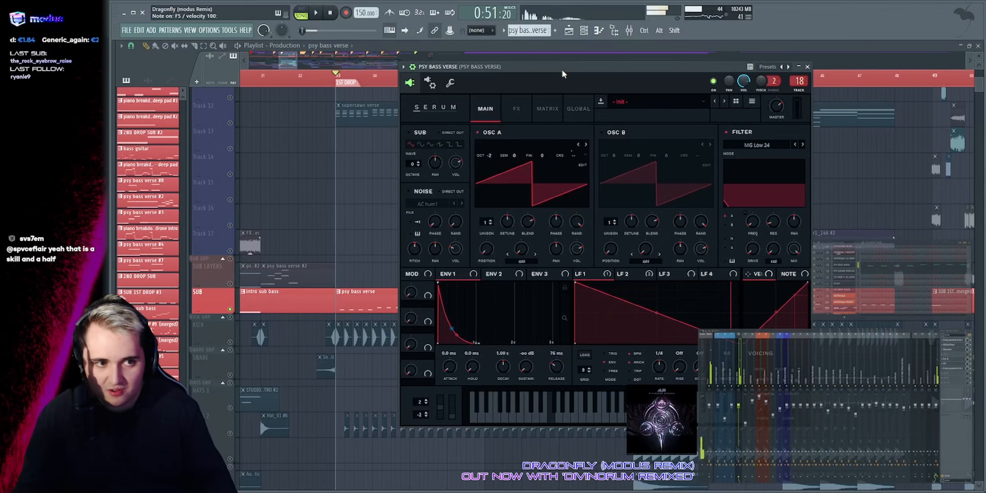
# Step: Play the drop and show Serum's LFO 2 decay shape modulating the psy bass filter cutoff
pyautogui.press('space')
pyautogui.moveTo(562, 70); pyautogui.dragTo(510, 68)
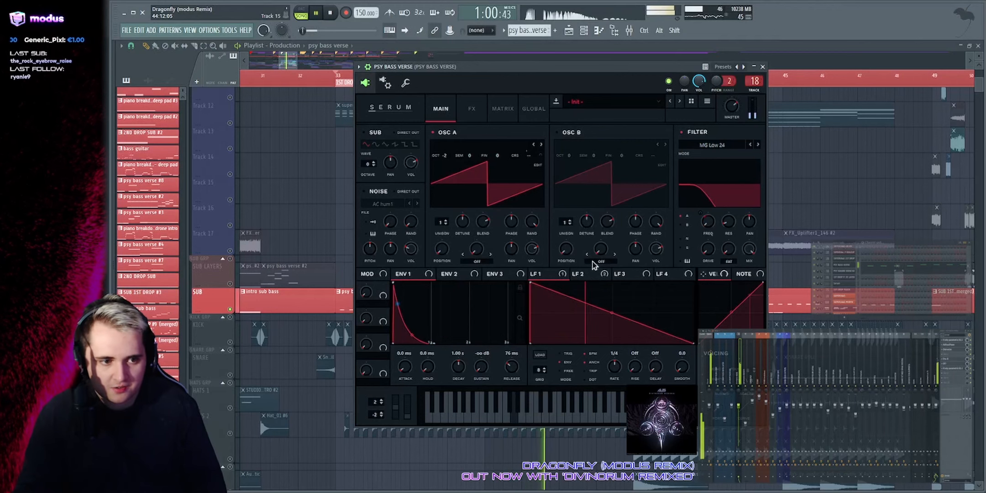
pyautogui.click(606, 274)
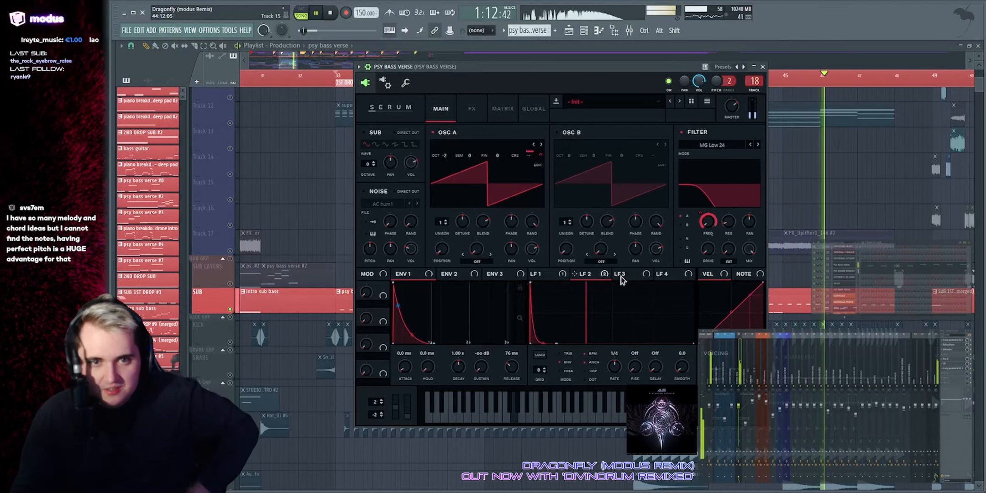
# Step: Close the psy bass synth and solo the KICK track to hear the drop's drums
pyautogui.rightClick(832, 212)
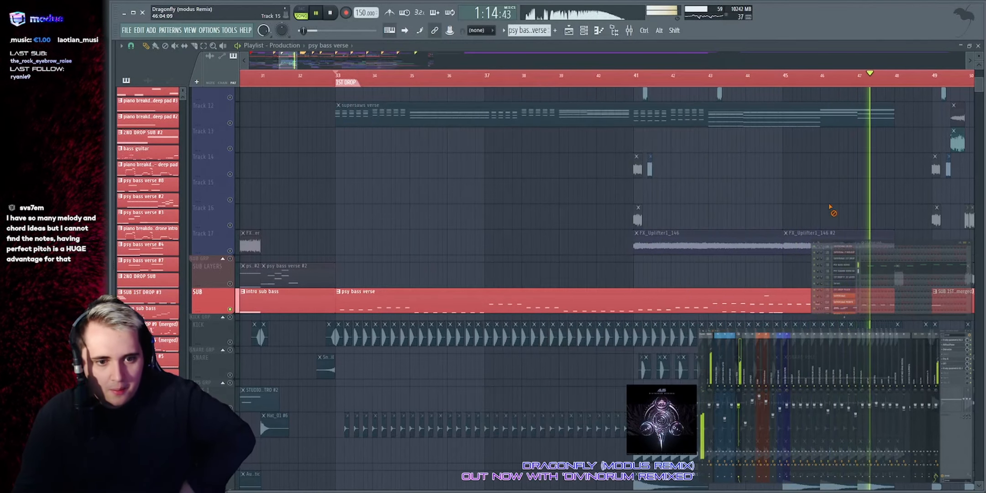
pyautogui.scroll(-6, 568, 227)
pyautogui.press('space')
pyautogui.rightClick(231, 164)
pyautogui.press('space')
pyautogui.click(230, 189)
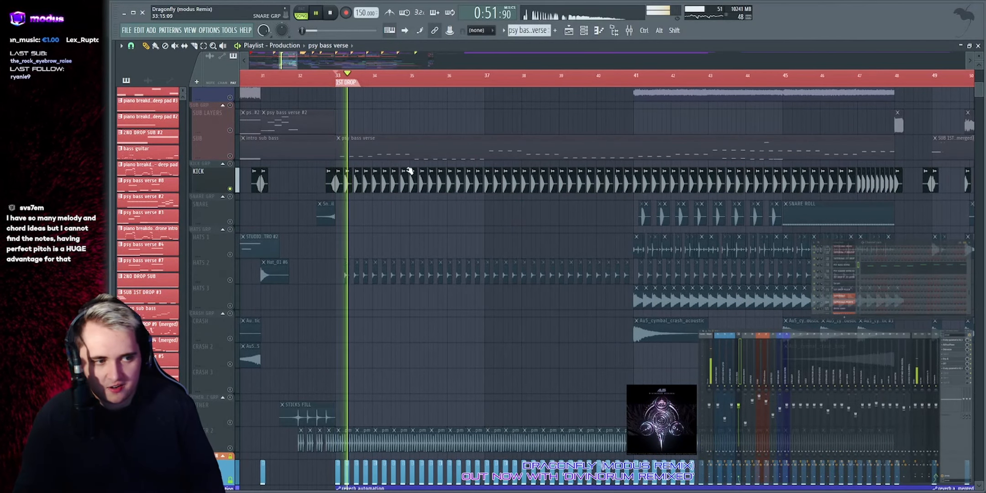
# Step: Move the playhead to bar 41 and open the Snare_01 clip's channel settings on the SNARE track
pyautogui.scroll(3, 570, 77)
pyautogui.scroll(3, 569, 135)
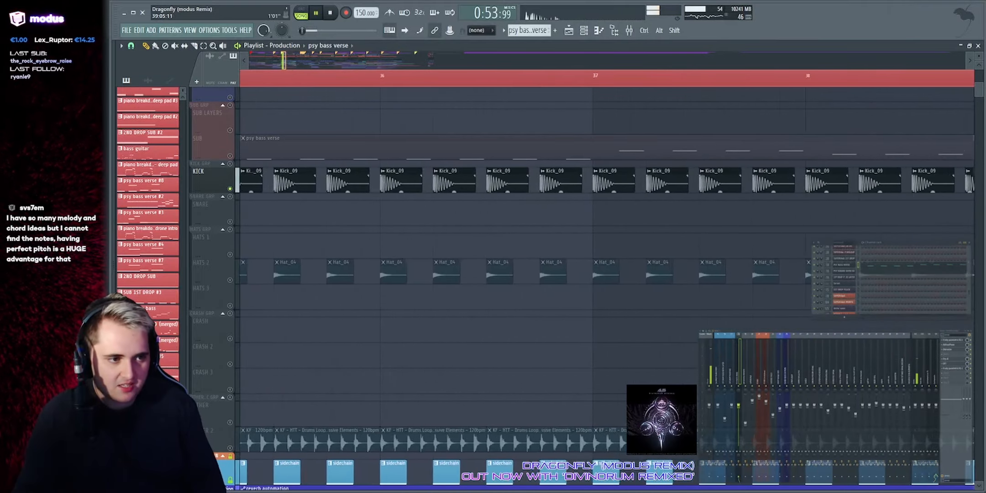
pyautogui.scroll(-5, 498, 158)
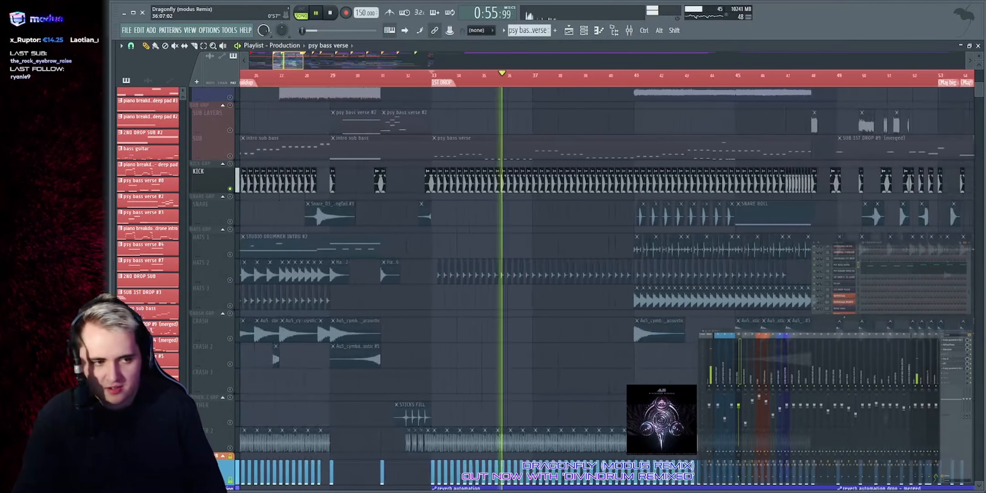
pyautogui.click(586, 73)
pyautogui.scroll(3, 579, 92)
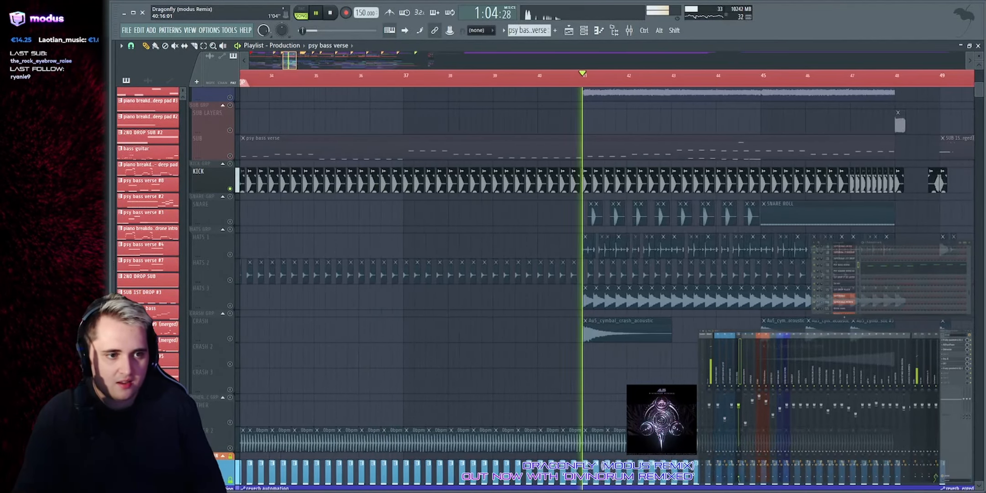
pyautogui.press('space')
pyautogui.click(236, 224)
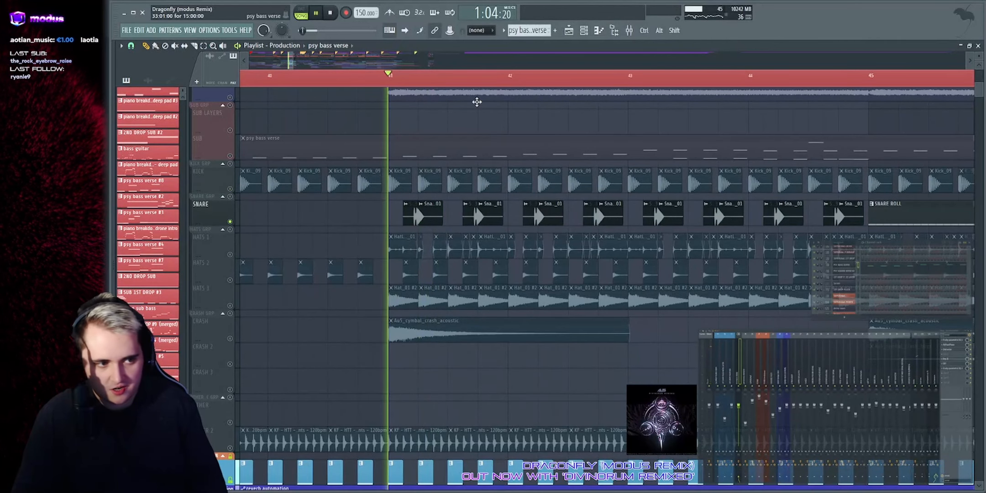
pyautogui.scroll(4, 496, 141)
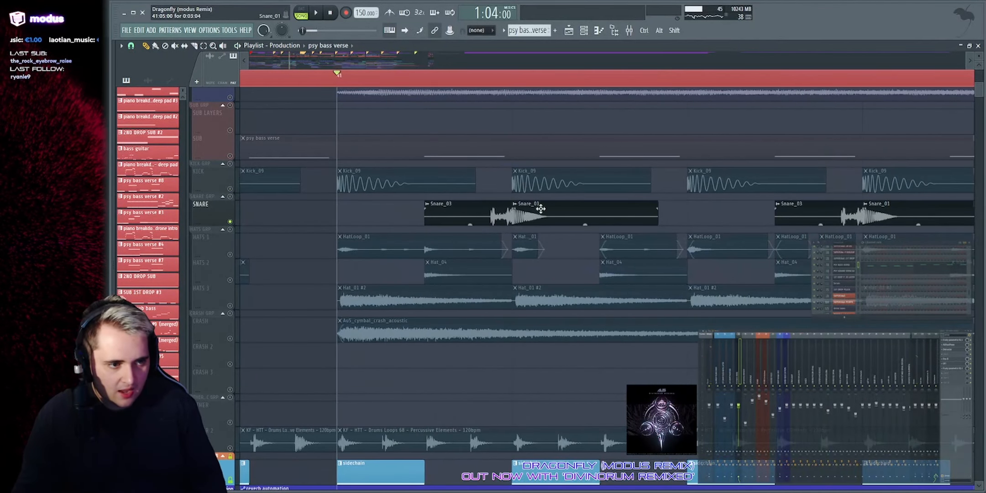
pyautogui.doubleClick(541, 209)
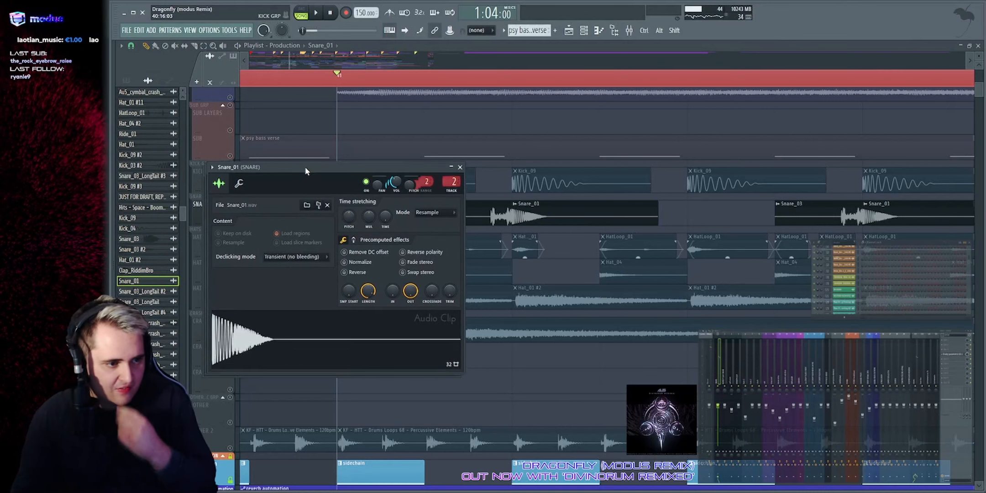
# Step: Turn Snare_01's OUT fade to 0%, restore it to 100%, and close its channel settings
pyautogui.moveTo(302, 170); pyautogui.dragTo(323, 158)
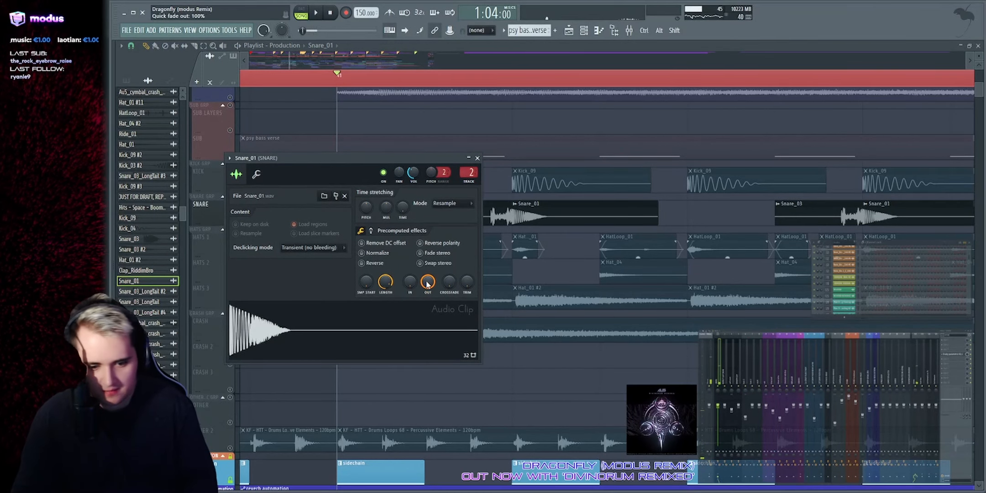
pyautogui.moveTo(428, 283); pyautogui.dragTo(428, 329)
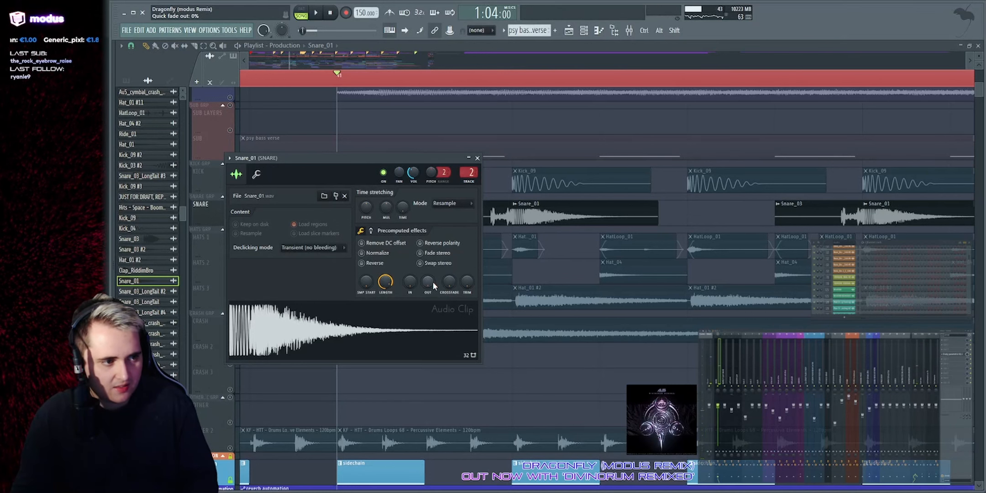
pyautogui.moveTo(111, 265)
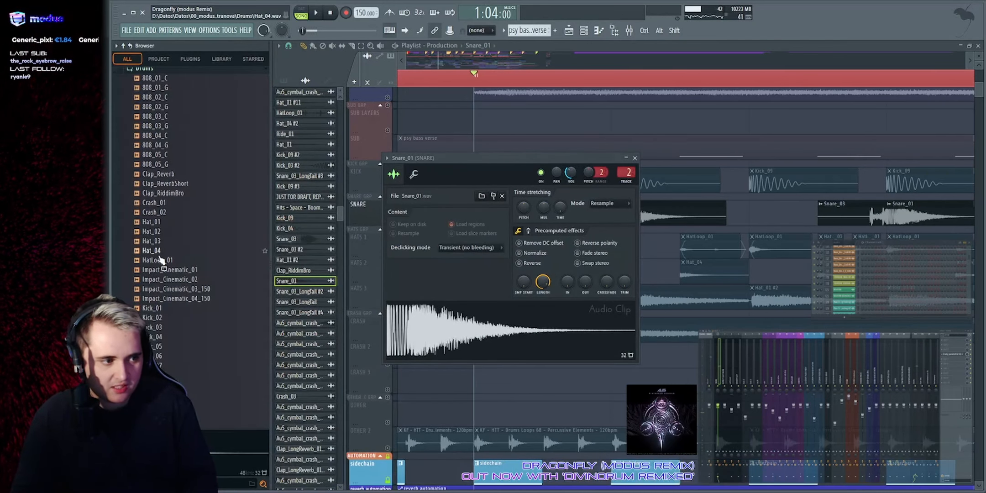
pyautogui.scroll(4, 187, 192)
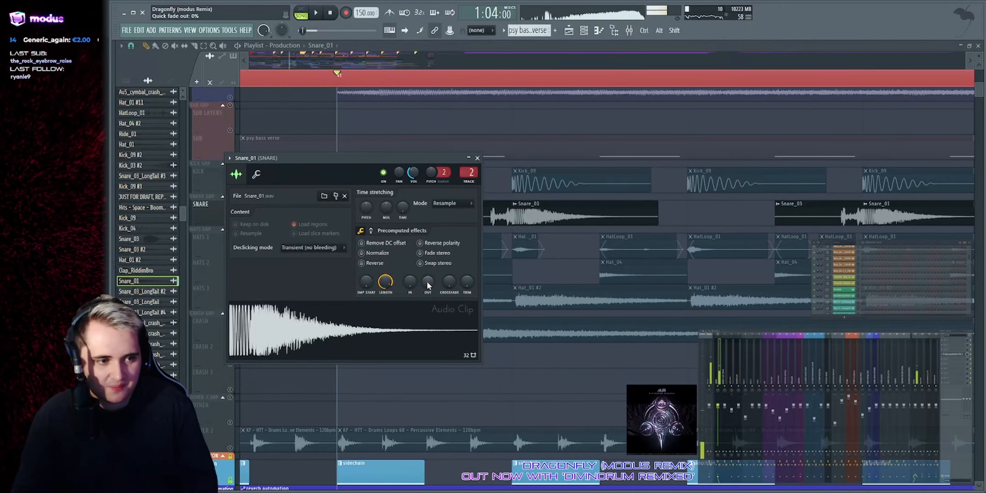
pyautogui.moveTo(428, 285); pyautogui.dragTo(428, 284)
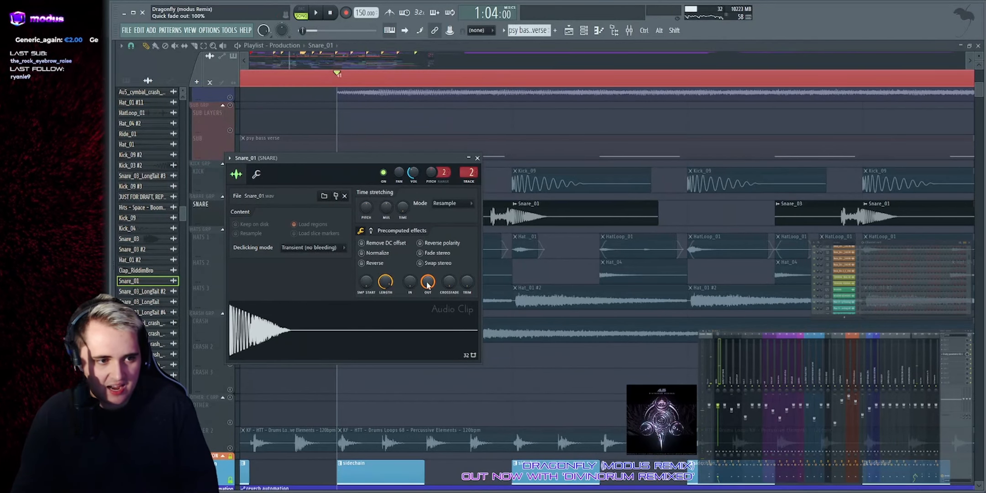
pyautogui.rightClick(716, 213)
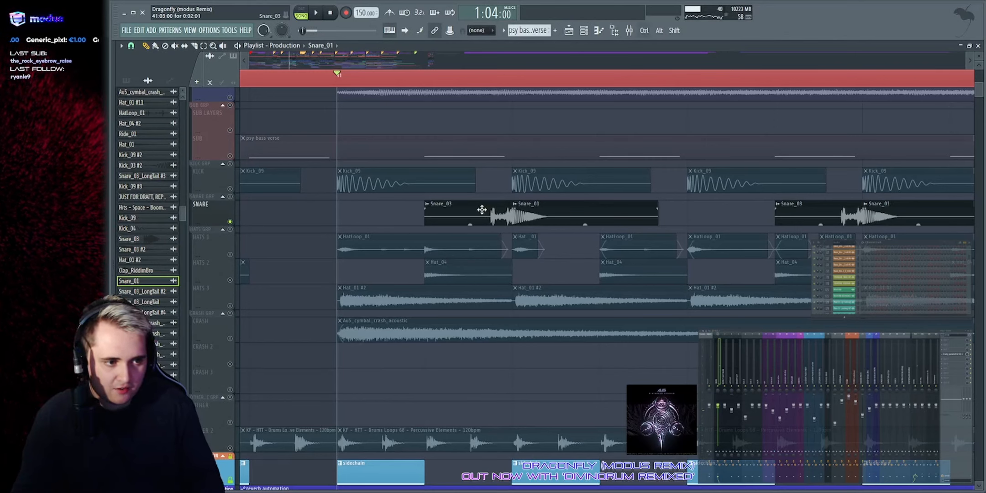
# Step: Play back the snare section from bar 41
pyautogui.press('space')
pyautogui.press('space')
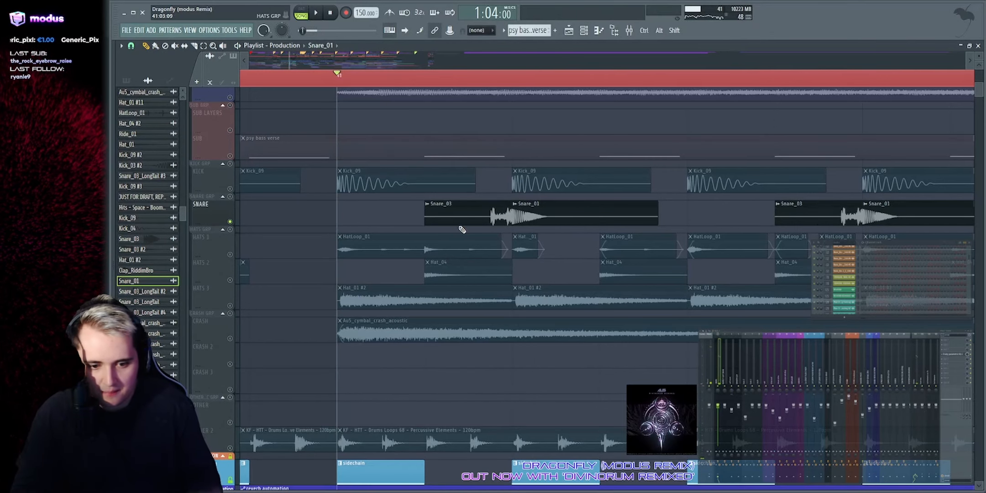
pyautogui.press('space')
pyautogui.press('space')
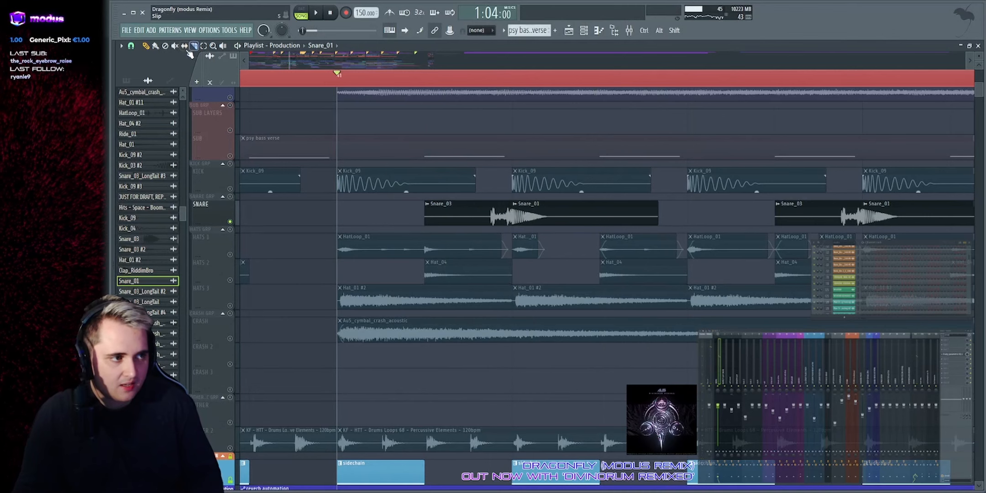
pyautogui.press('space')
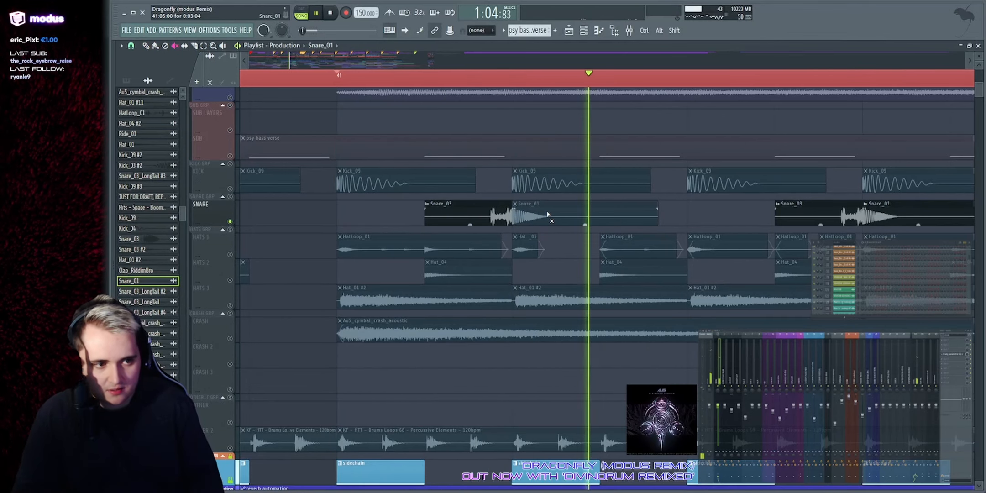
# Step: Add the KICK and HATS 1 tracks back alongside the soloed snare during playback
pyautogui.press('space')
pyautogui.press('space')
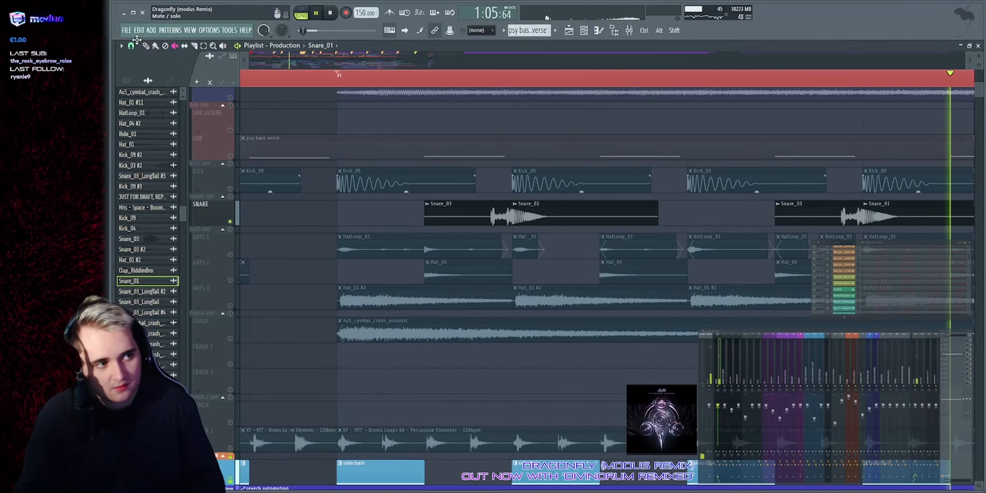
pyautogui.scroll(-7, 356, 119)
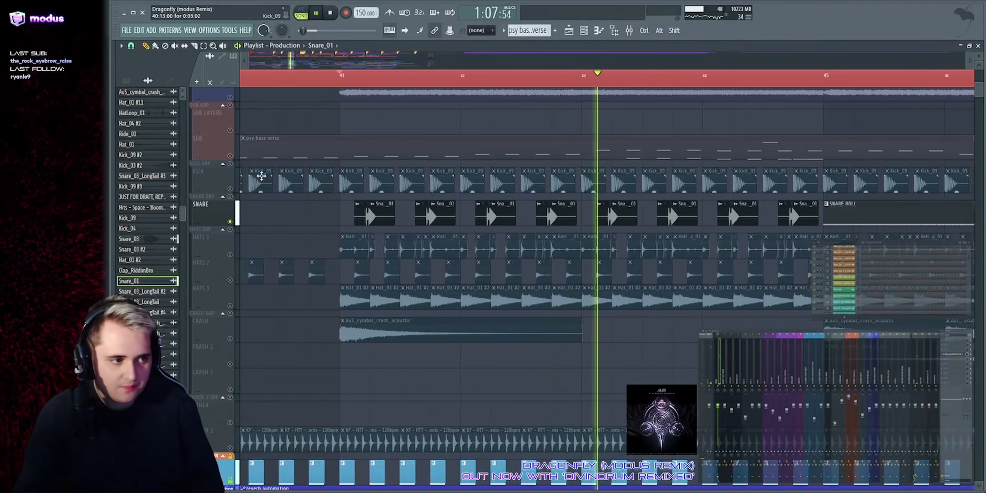
pyautogui.click(230, 189)
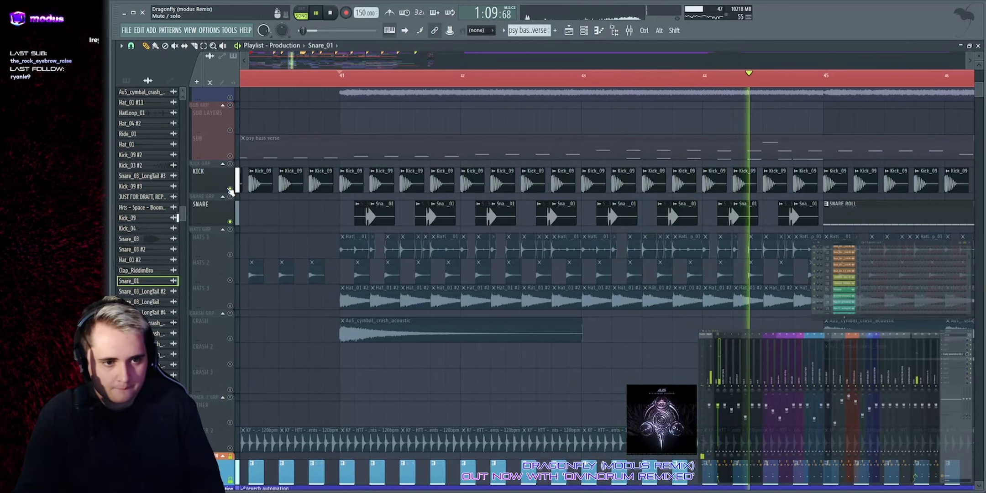
pyautogui.scroll(-3, 571, 182)
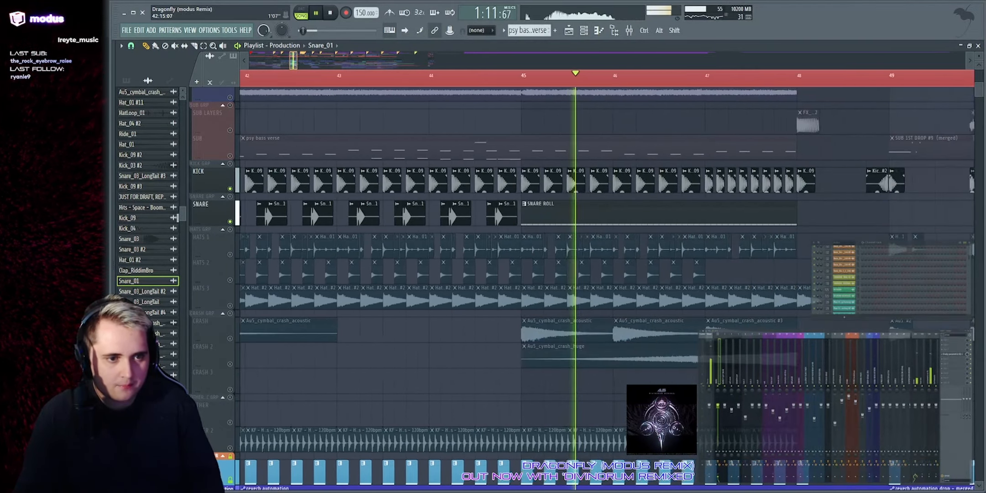
pyautogui.scroll(2, 511, 207)
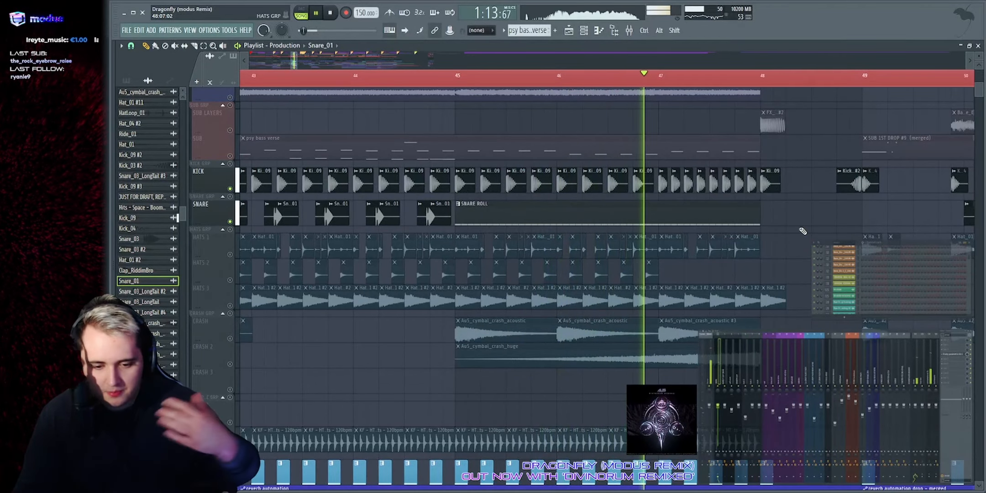
pyautogui.scroll(-2, 249, 239)
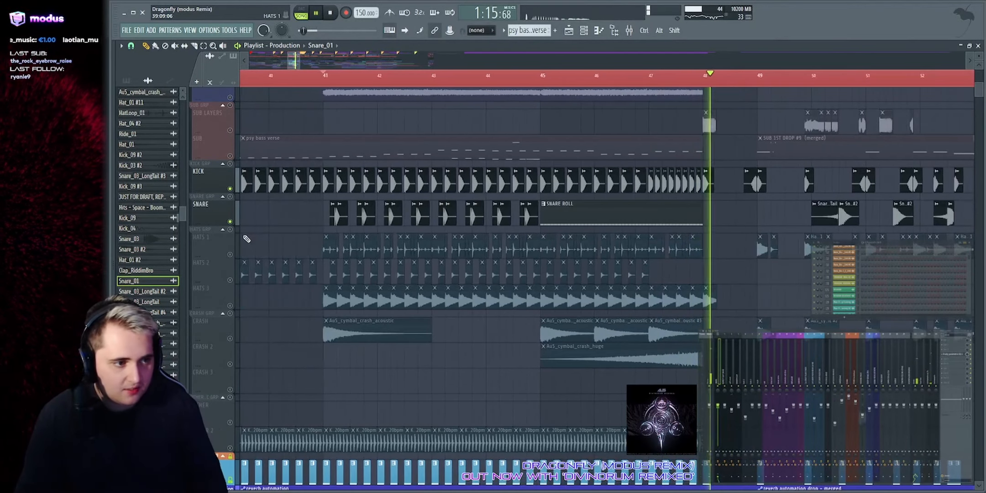
pyautogui.click(231, 255)
# Step: Bring in HATS 2, HATS 3 and the CRASH group, then stop and move to the 1ST DROP
pyautogui.scroll(2, 355, 64)
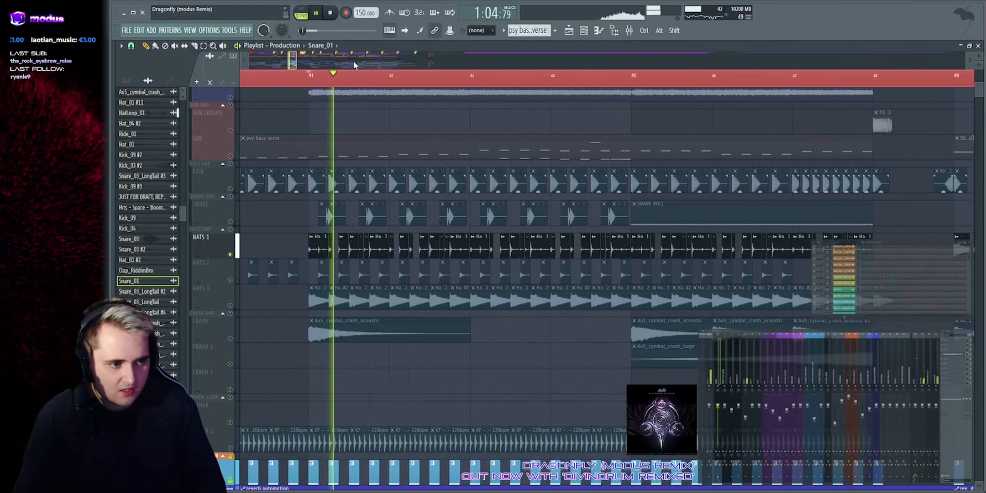
pyautogui.scroll(-2, 485, 213)
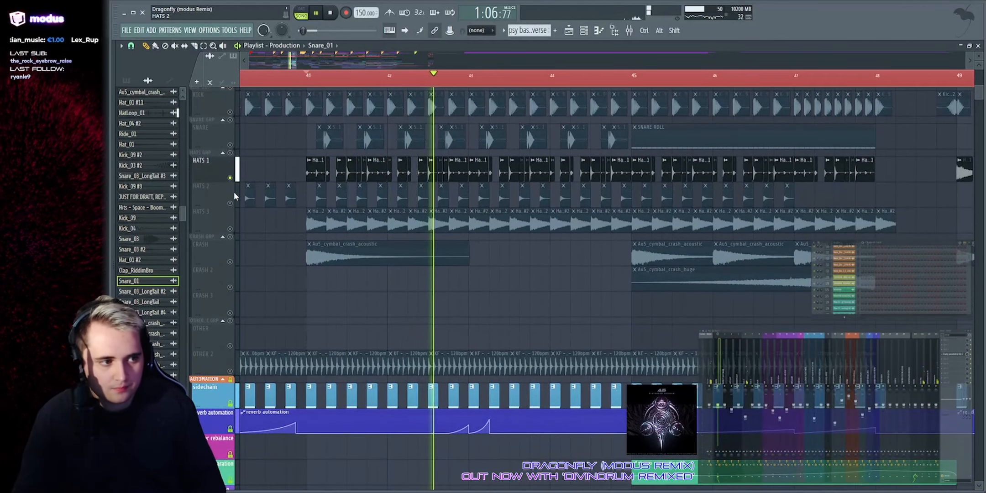
pyautogui.click(231, 204)
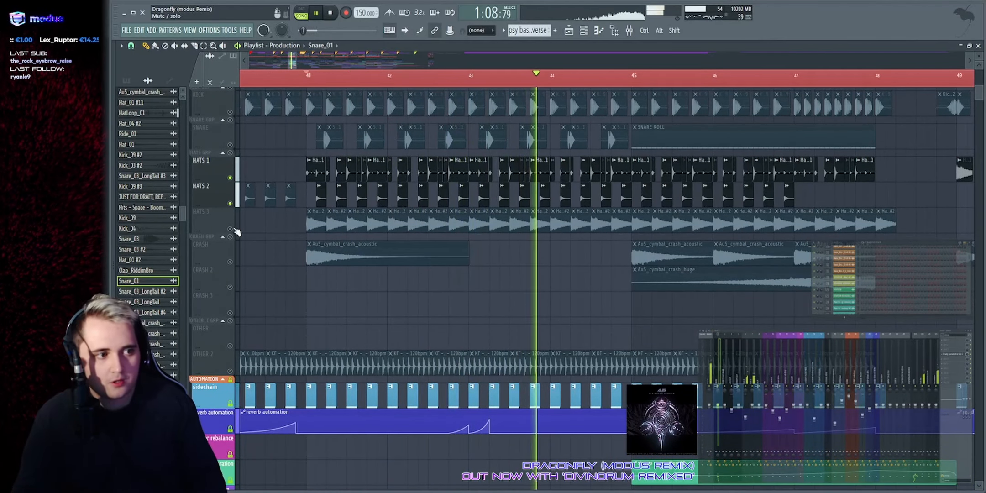
pyautogui.keyDown('shift'); pyautogui.click(206, 215); pyautogui.keyUp('shift')
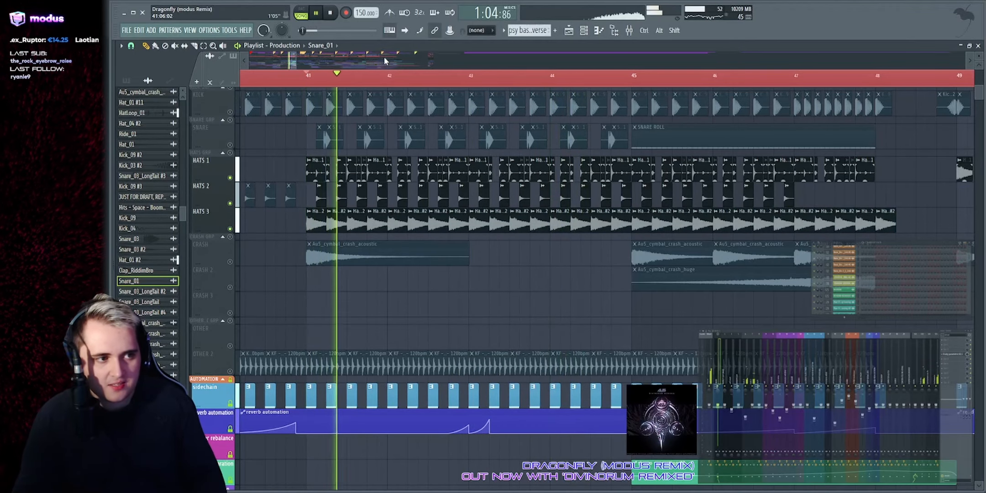
pyautogui.moveTo(293, 61)
pyautogui.mouseDown()
pyautogui.moveTo(290, 52)
pyautogui.moveTo(293, 61)
pyautogui.mouseUp()
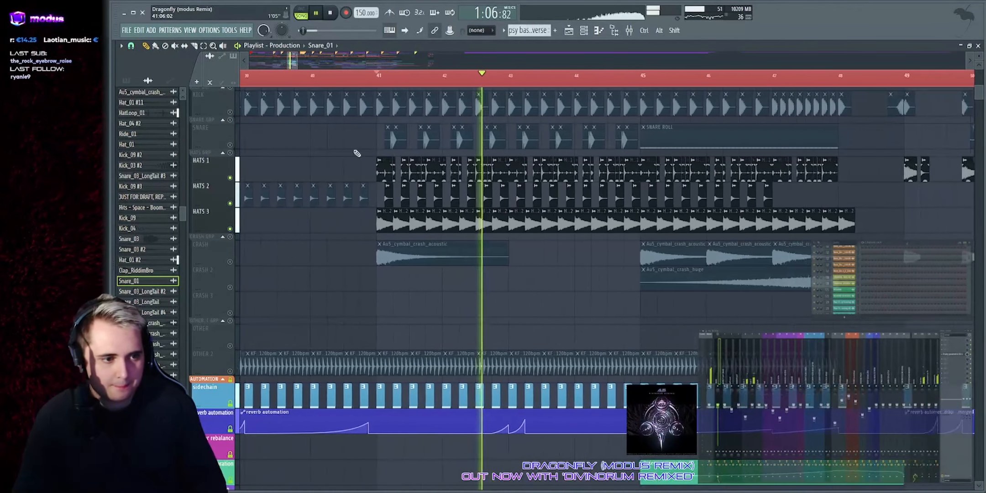
pyautogui.click(230, 236)
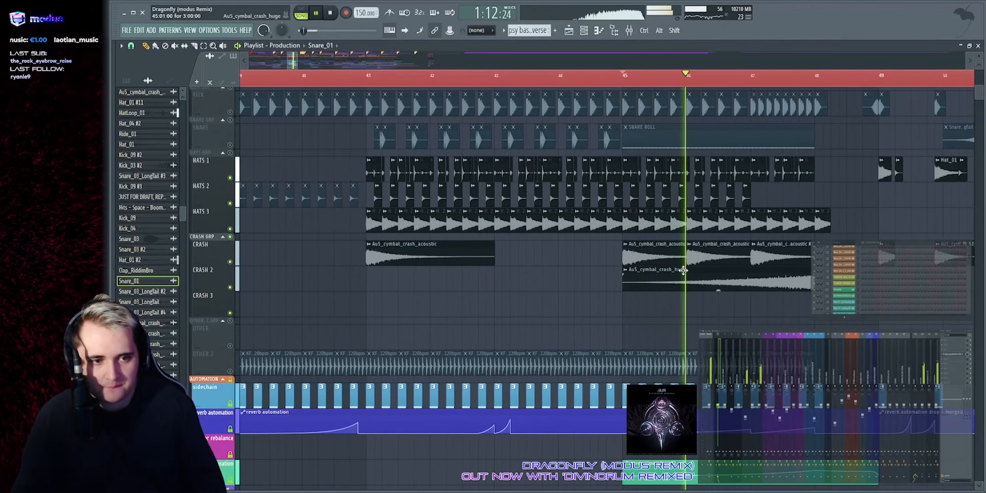
pyautogui.scroll(3, 289, 145)
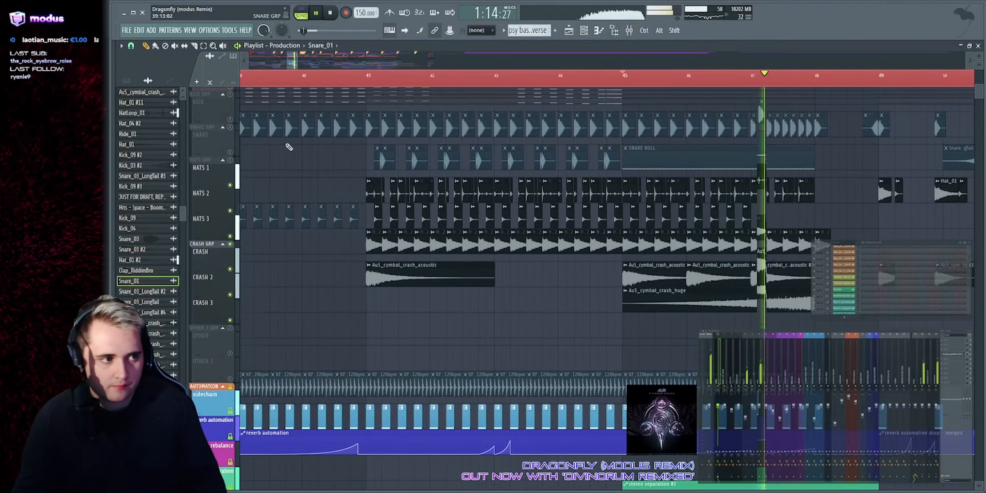
pyautogui.scroll(-7, 289, 189)
pyautogui.press('space')
pyautogui.moveTo(294, 61); pyautogui.dragTo(292, 56)
# Step: Solo the OTHER 2 percussion track and check the drum loop clip's sample settings
pyautogui.scroll(4, 259, 250)
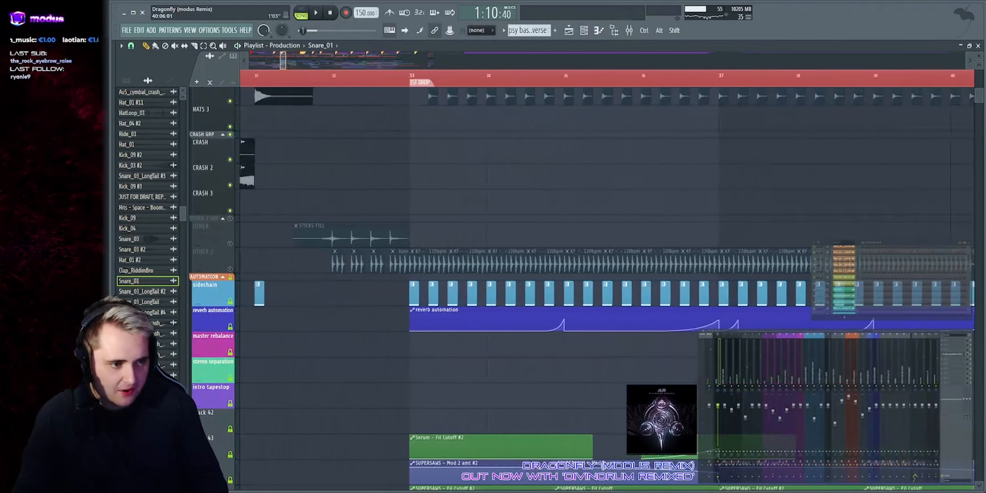
pyautogui.rightClick(230, 269)
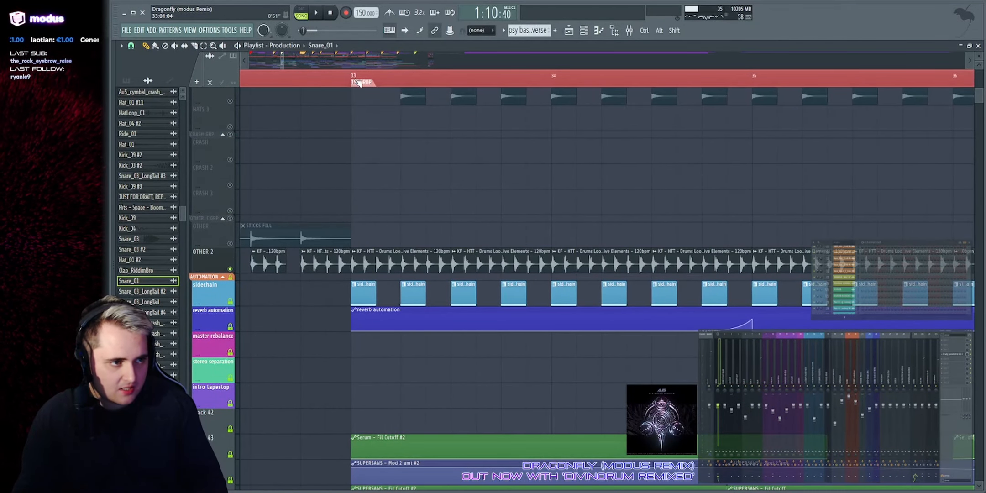
pyautogui.press('space')
pyautogui.doubleClick(389, 255)
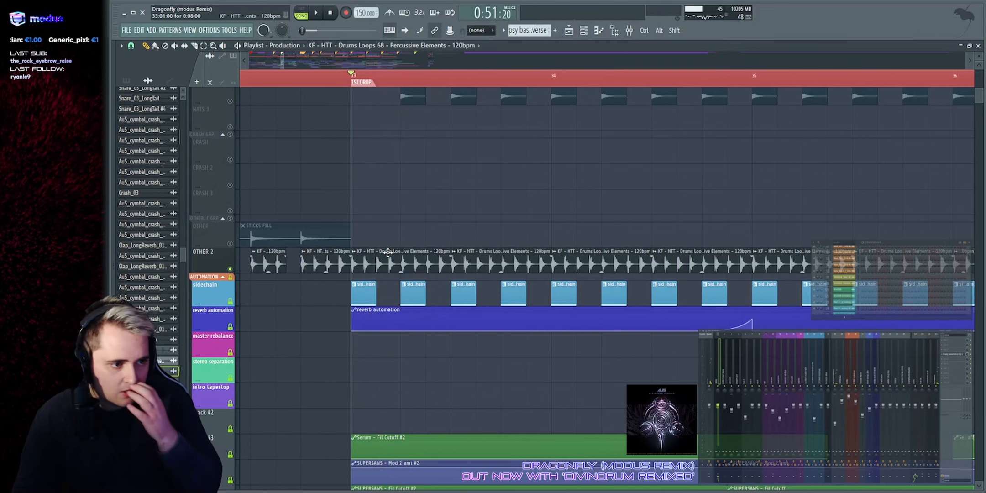
pyautogui.moveTo(269, 100); pyautogui.dragTo(556, 117)
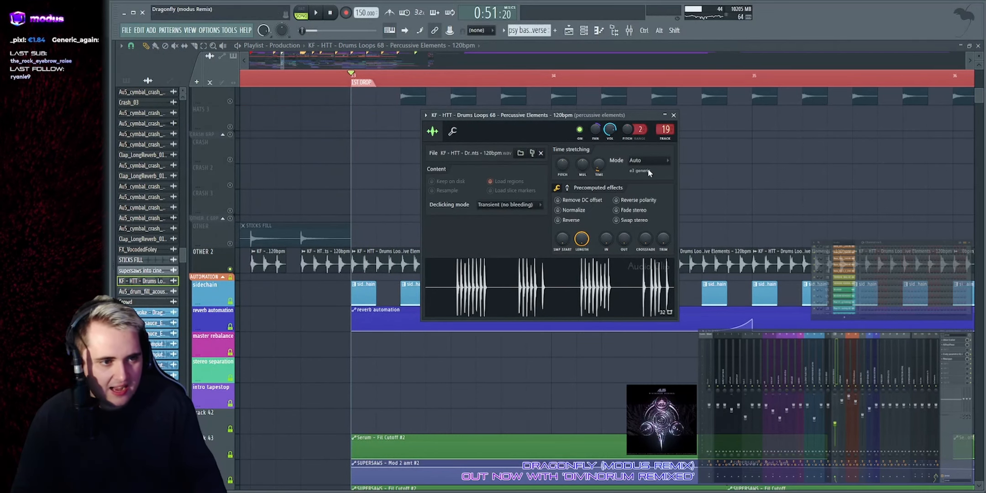
pyautogui.press('Escape')
pyautogui.press('space')
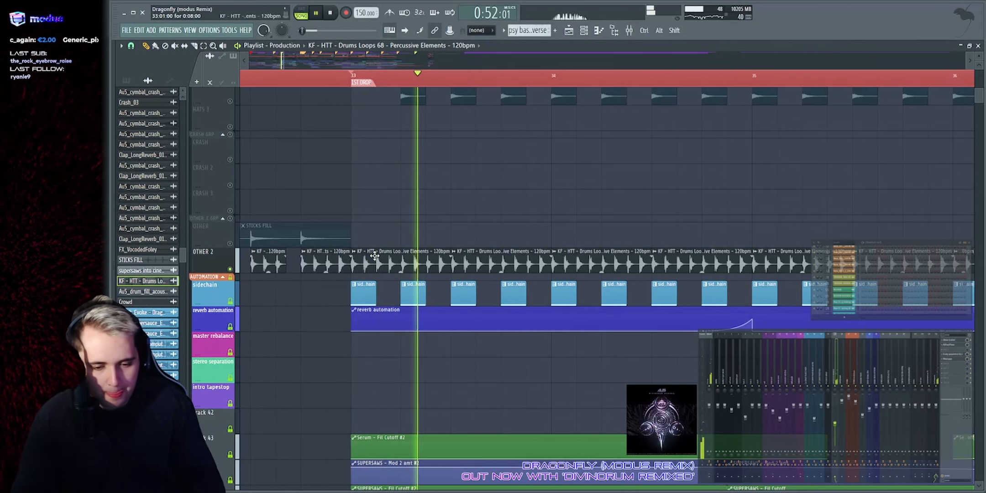
# Step: Inspect OTHER 2's dblue Crusher, MAutopan and Fruity parametric EQ 2 effects, closing each one
pyautogui.doubleClick(395, 266)
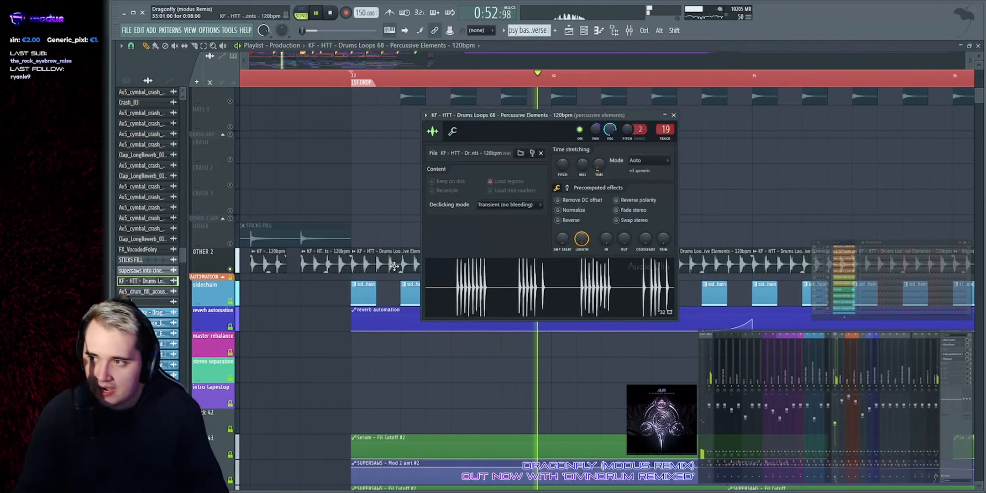
pyautogui.click(959, 340)
pyautogui.moveTo(276, 115); pyautogui.dragTo(498, 123)
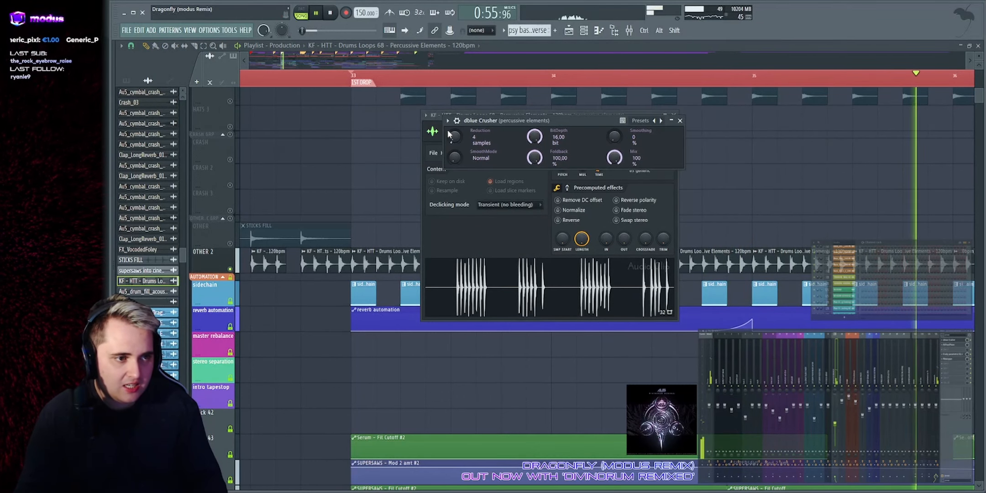
pyautogui.press('Escape')
pyautogui.press('Escape')
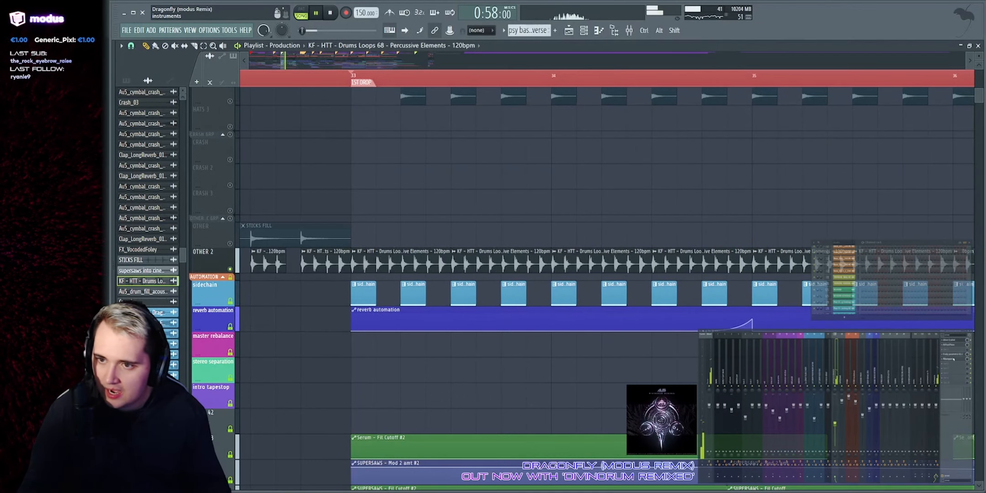
pyautogui.click(946, 360)
pyautogui.press('Escape')
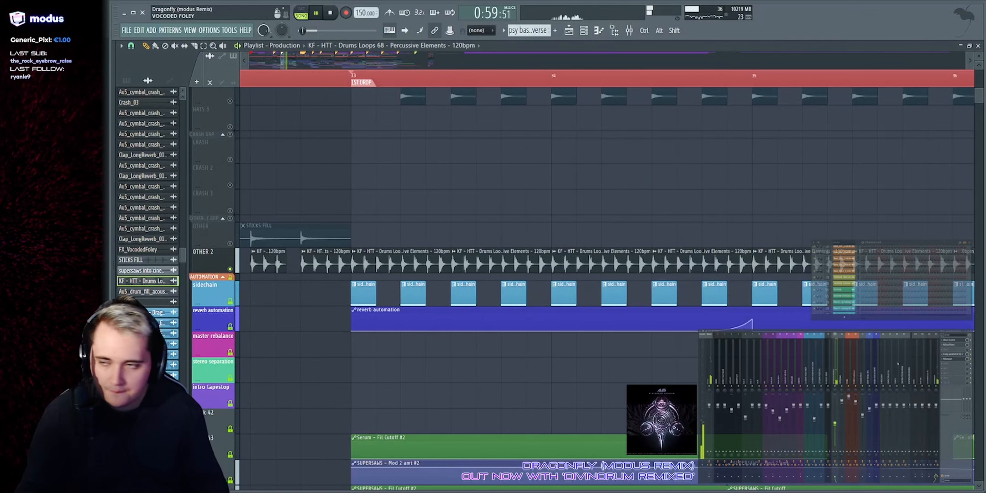
pyautogui.click(947, 354)
pyautogui.moveTo(283, 93); pyautogui.dragTo(577, 99)
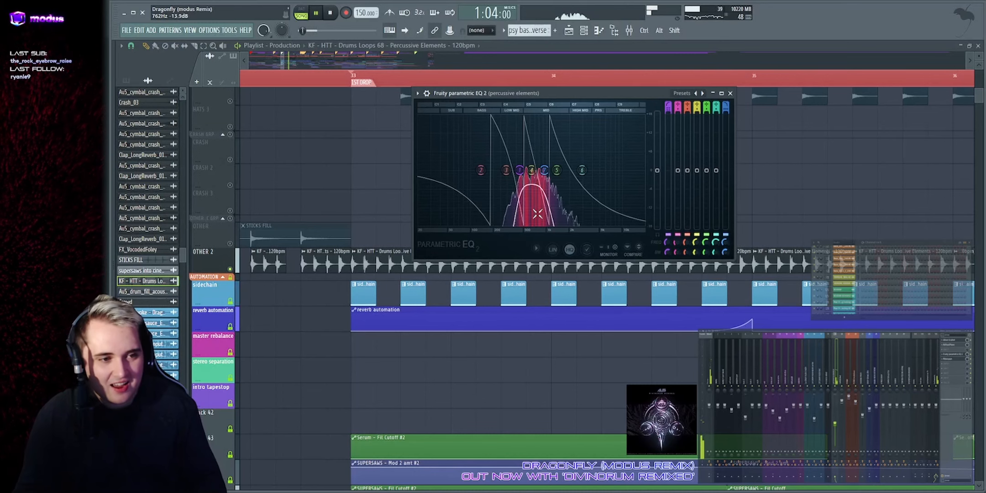
pyautogui.press('space')
pyautogui.press('Escape')
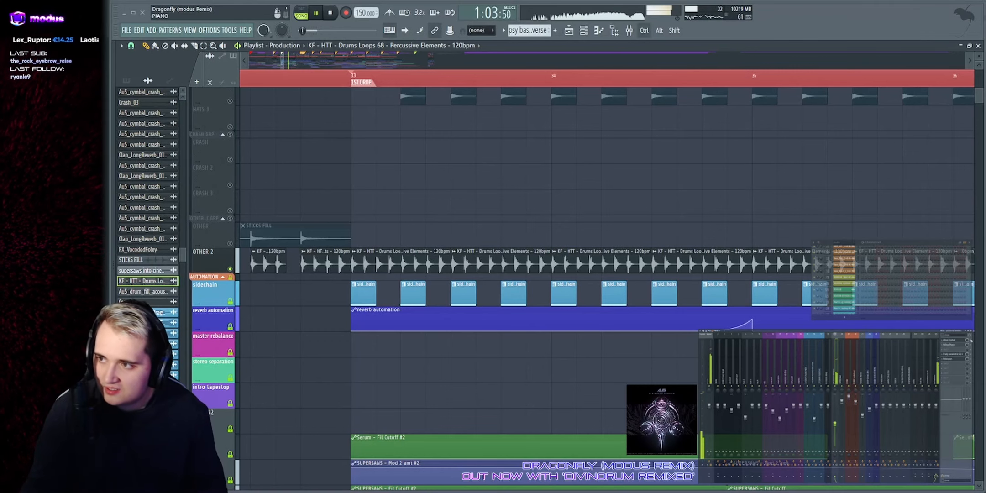
# Step: Replay the first drop from bar 33 and scroll up to the Vocals group tracks
pyautogui.press('space')
pyautogui.press('space')
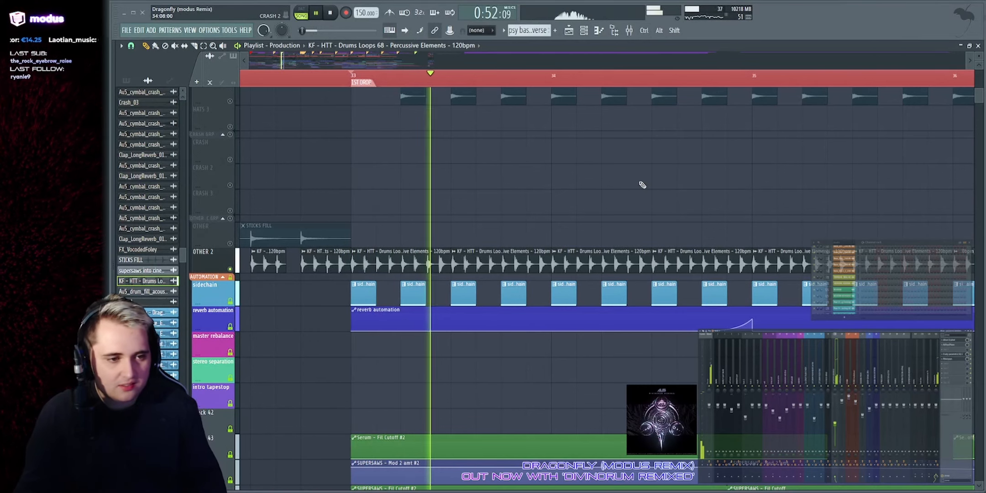
pyautogui.scroll(-3, 293, 196)
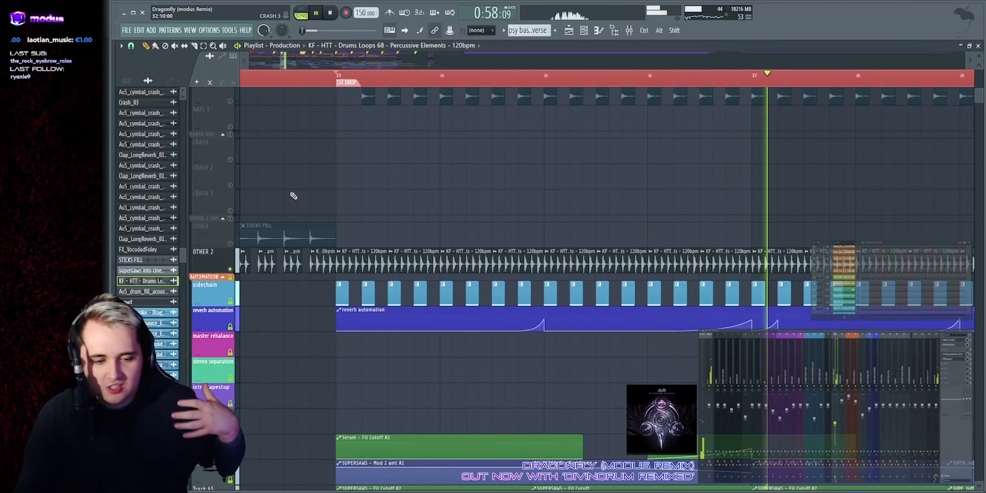
pyautogui.scroll(-1, 253, 145)
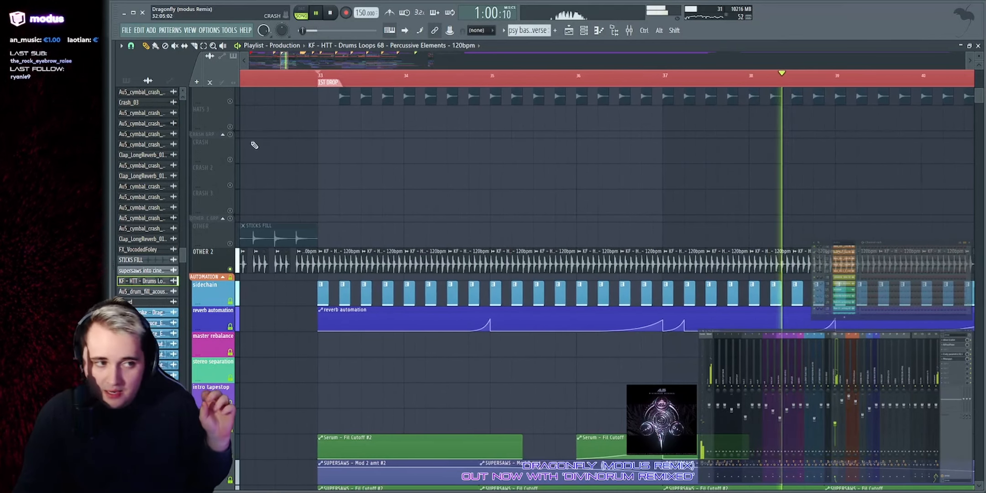
pyautogui.click(315, 75)
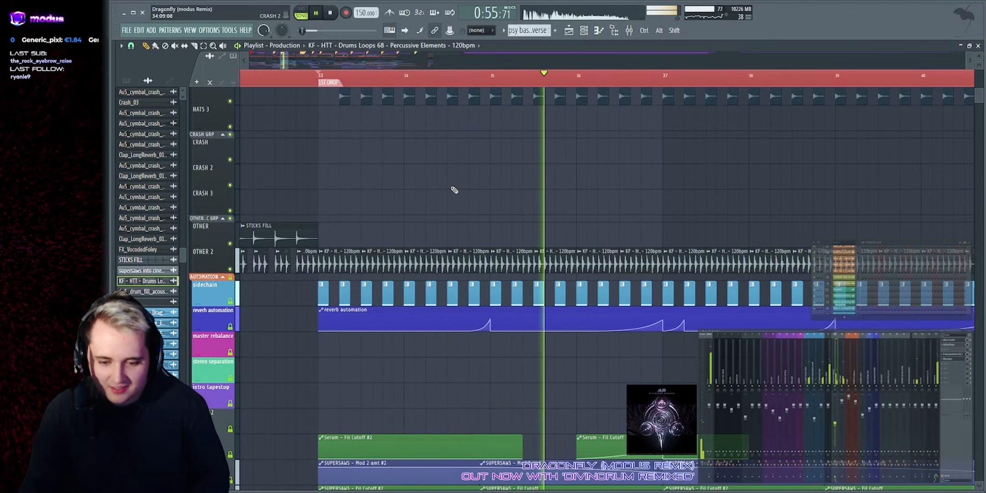
pyautogui.scroll(10, 455, 190)
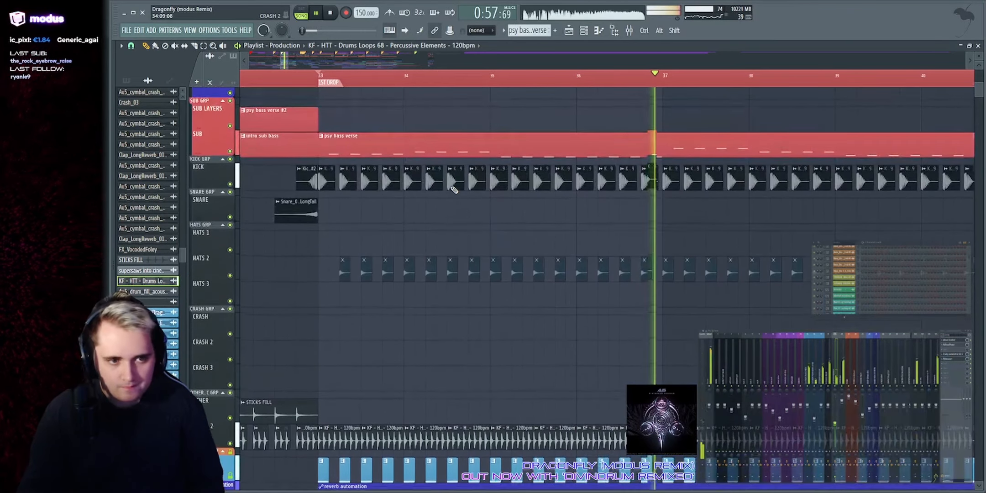
pyautogui.scroll(4, 386, 219)
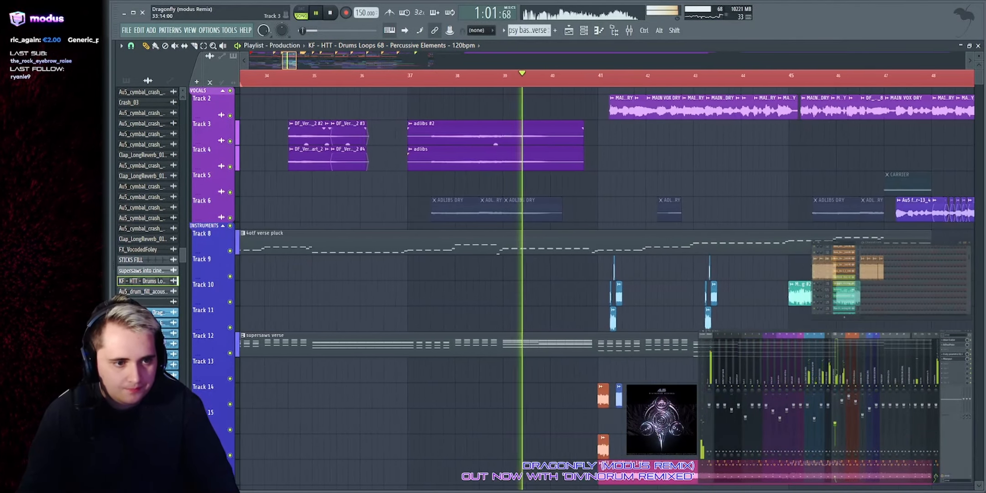
# Step: Solo Track 16 and preview its LSVA4 vocal clip from bar 40
pyautogui.scroll(-10, 397, 180)
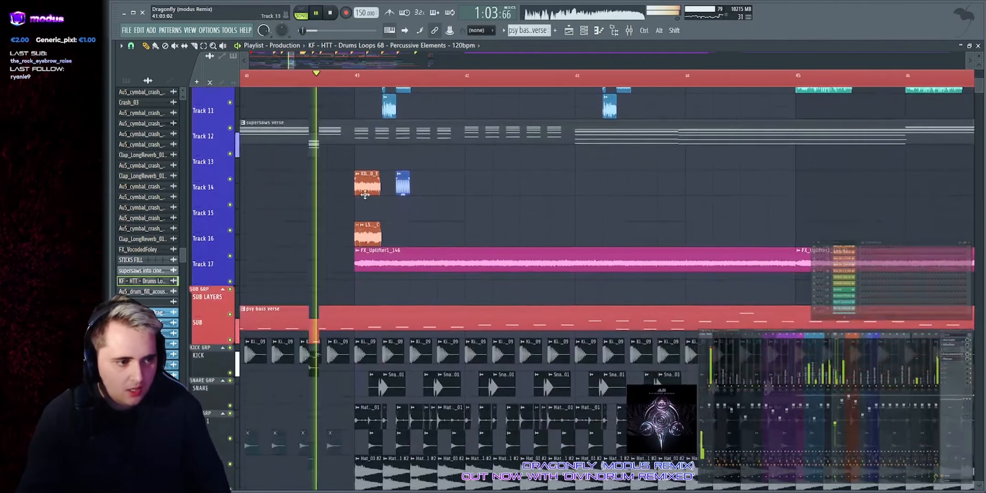
pyautogui.press('space')
pyautogui.rightClick(230, 175)
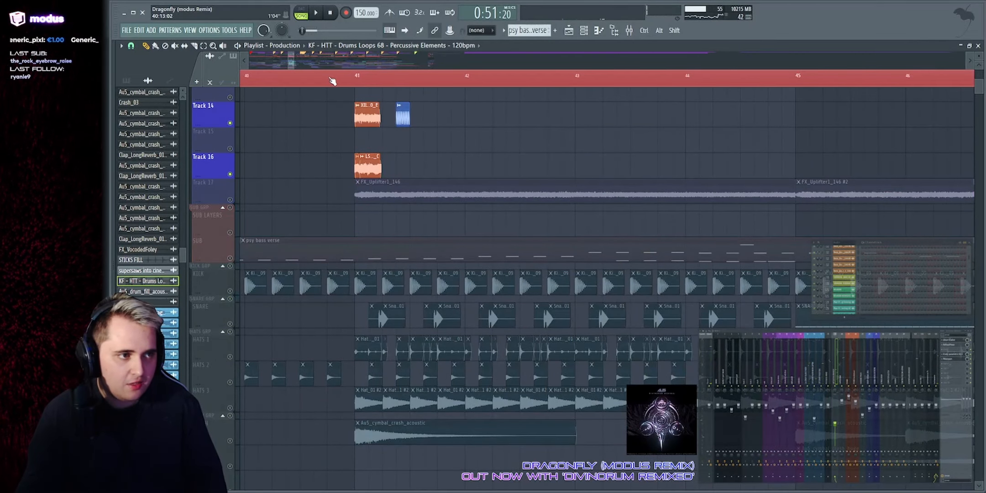
pyautogui.scroll(5, 356, 86)
pyautogui.press('space')
pyautogui.scroll(4, 349, 237)
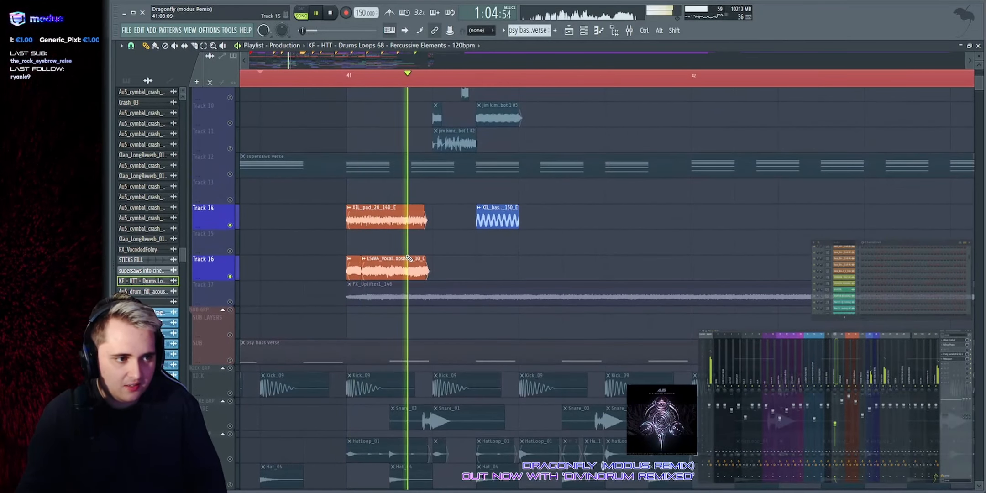
pyautogui.press('space')
pyautogui.moveTo(321, 257); pyautogui.dragTo(436, 278)
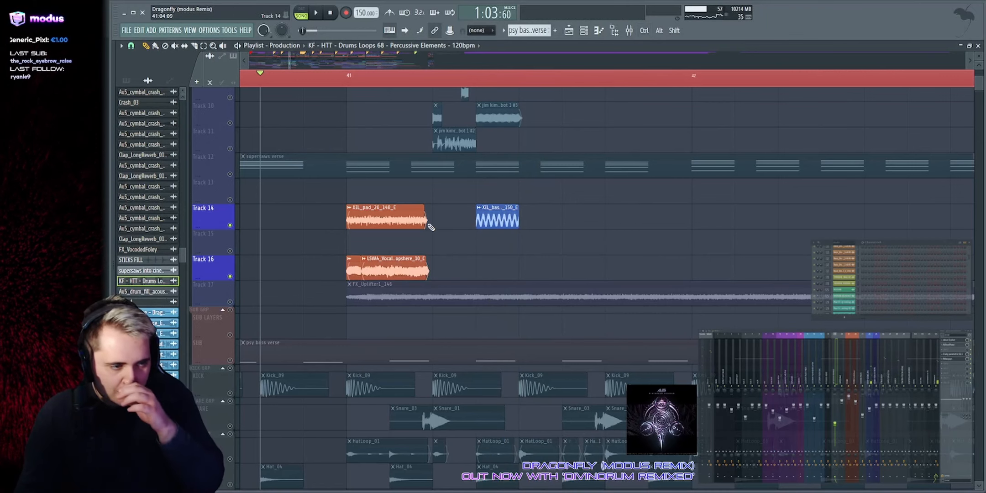
# Step: Solo Tracks 9–11 with the glitch clips and centre the playlist around bar 41
pyautogui.scroll(3, 397, 67)
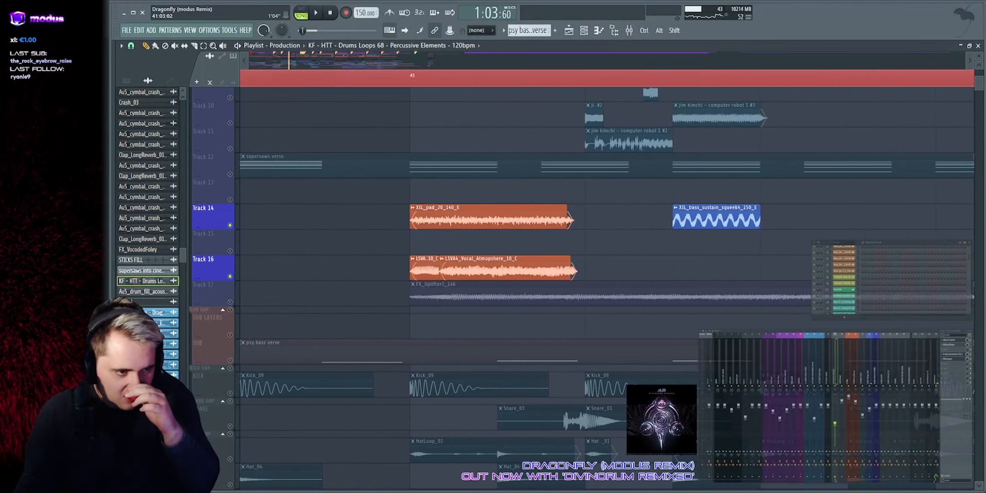
pyautogui.scroll(-2, 412, 61)
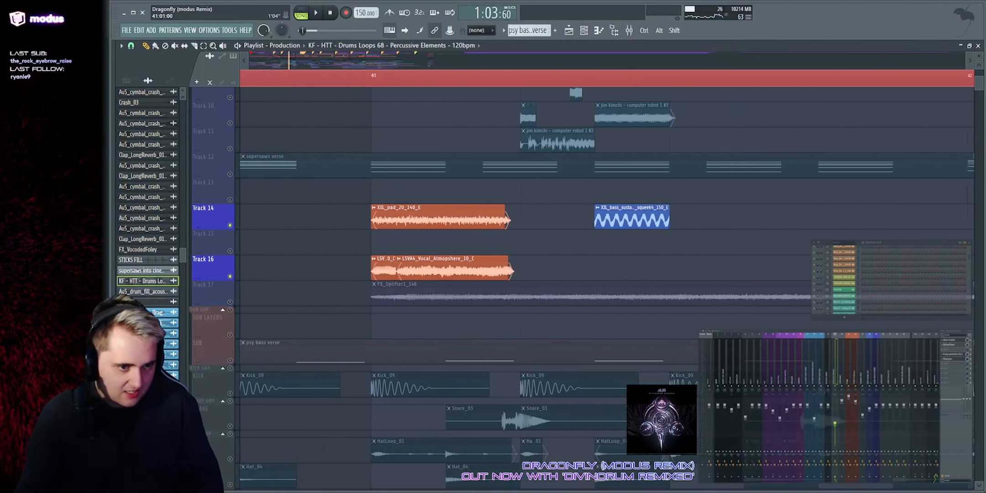
pyautogui.moveTo(529, 215); pyautogui.dragTo(717, 215)
pyautogui.keyDown('ctrl'); pyautogui.click(706, 215); pyautogui.keyUp('ctrl')
pyautogui.press('space')
pyautogui.scroll(3, 548, 215)
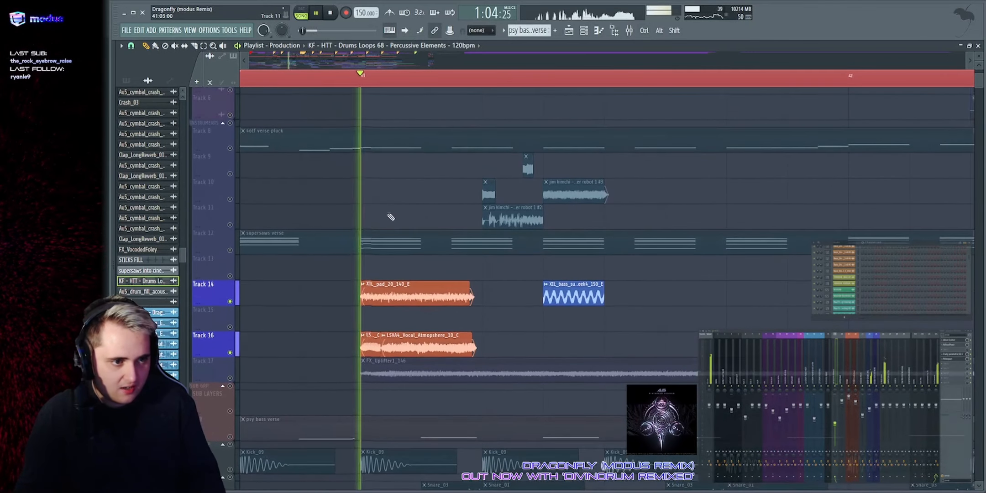
pyautogui.press('space')
pyautogui.moveTo(230, 223); pyautogui.dragTo(234, 204)
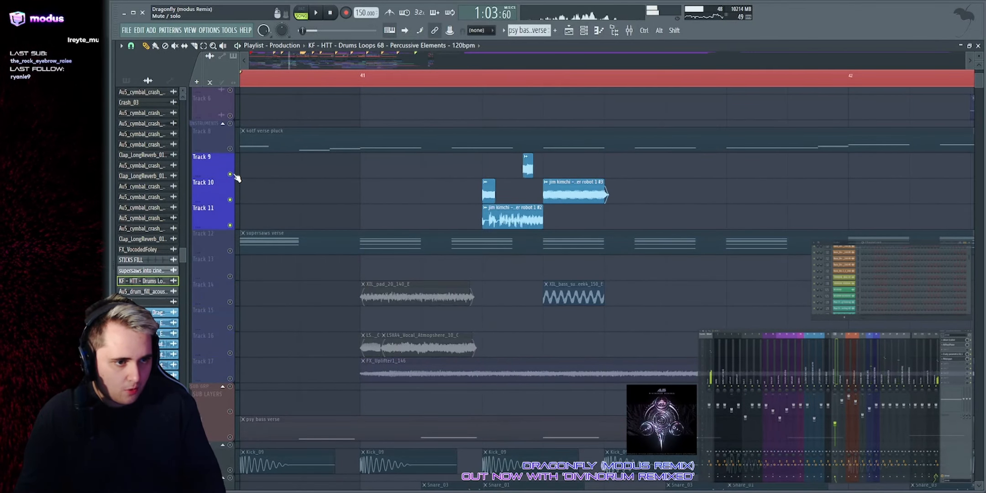
pyautogui.scroll(2, 535, 59)
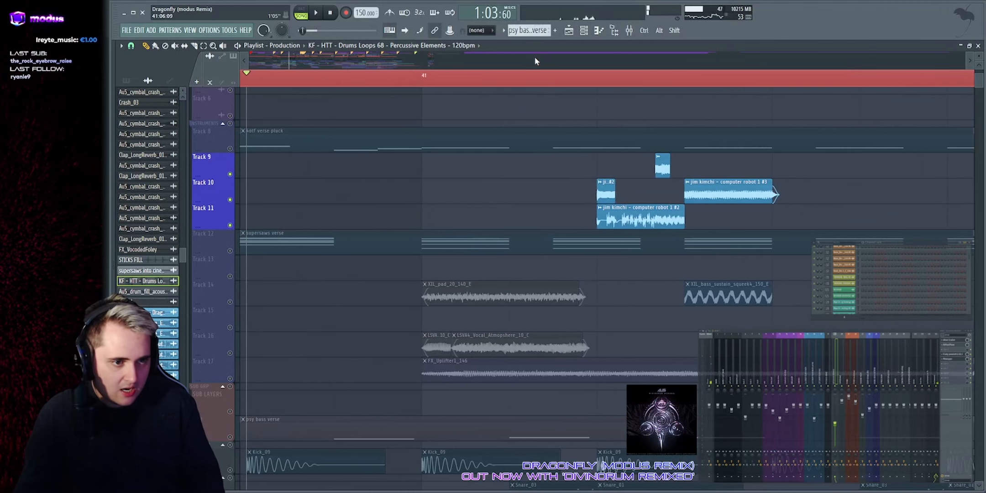
pyautogui.moveTo(675, 143); pyautogui.dragTo(533, 143)
# Step: Check the computer robot 1 #3 clip's sample in the Browser, then close its settings
pyautogui.doubleClick(580, 191)
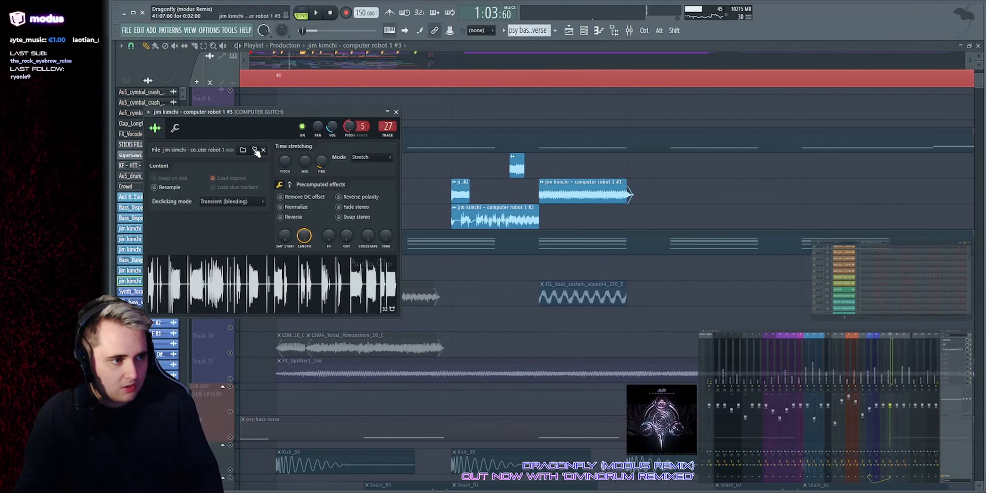
pyautogui.moveTo(114, 261)
pyautogui.scroll(13, 149, 266)
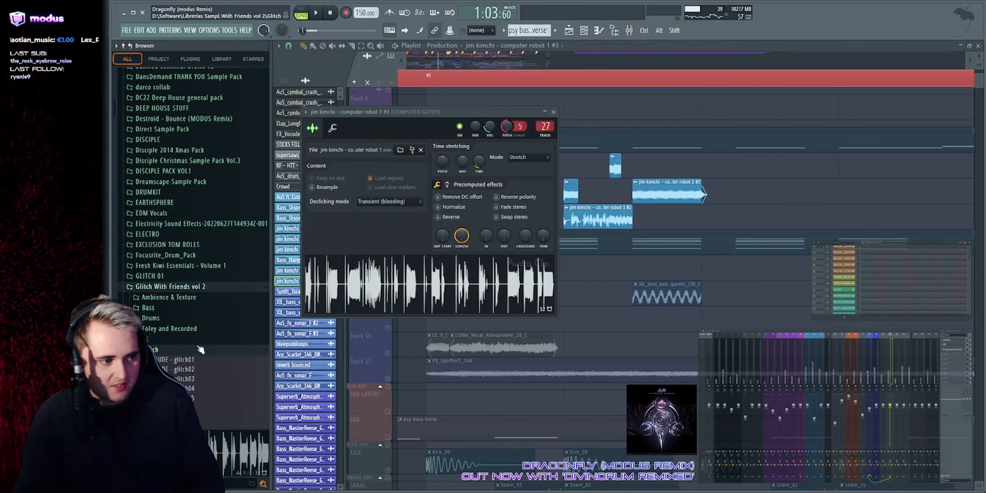
pyautogui.scroll(-5, 195, 350)
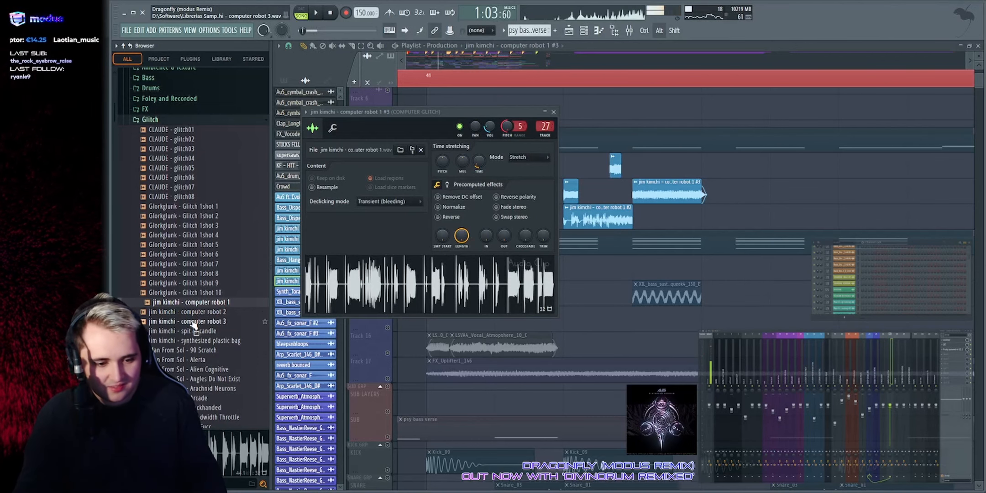
pyautogui.rightClick(707, 188)
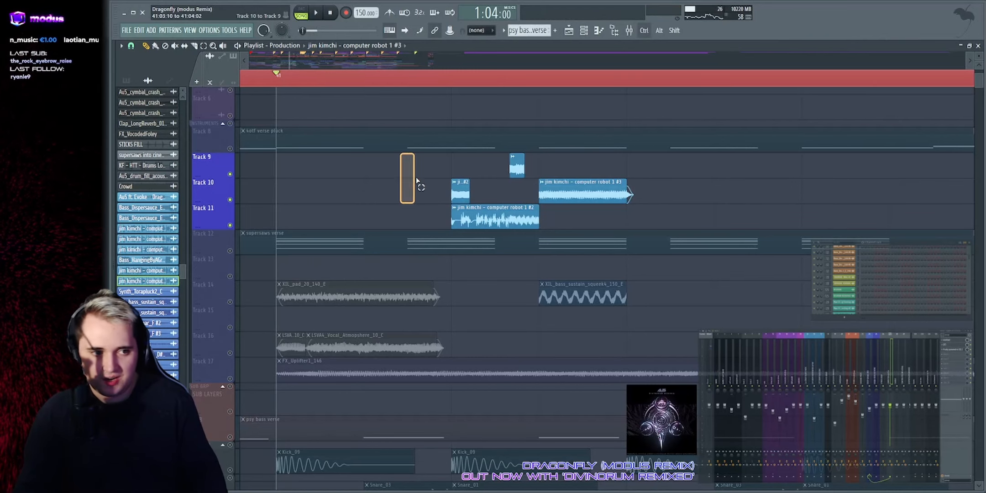
pyautogui.moveTo(417, 181); pyautogui.dragTo(647, 211)
pyautogui.keyDown('ctrl'); pyautogui.click(674, 209); pyautogui.keyUp('ctrl')
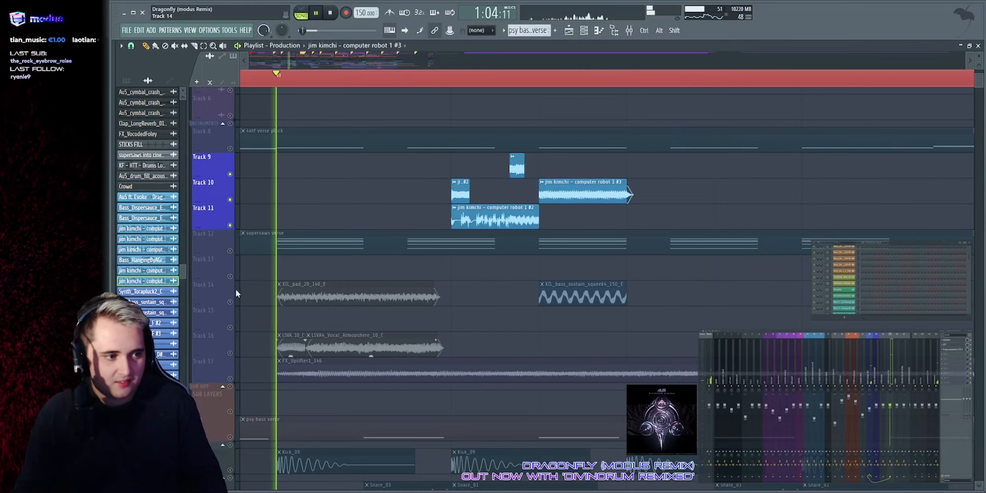
# Step: Add Tracks 14 and 16 back alongside the glitch tracks and resume playback
pyautogui.press('space')
pyautogui.click(229, 302)
pyautogui.click(229, 353)
pyautogui.press('space')
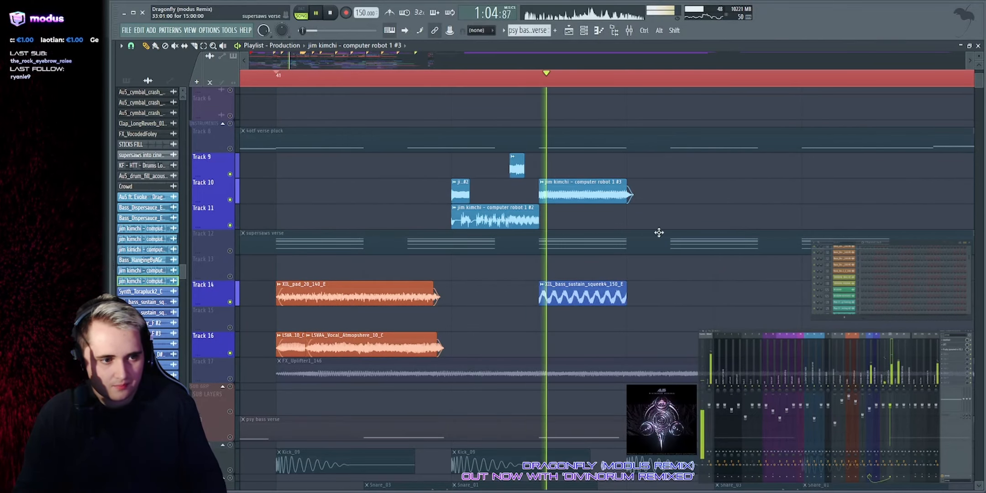
# Step: Play the arrangement from bar 43 and stop
pyautogui.scroll(-4, 601, 56)
pyautogui.hscroll(2, 571, 57)
pyautogui.click(570, 79)
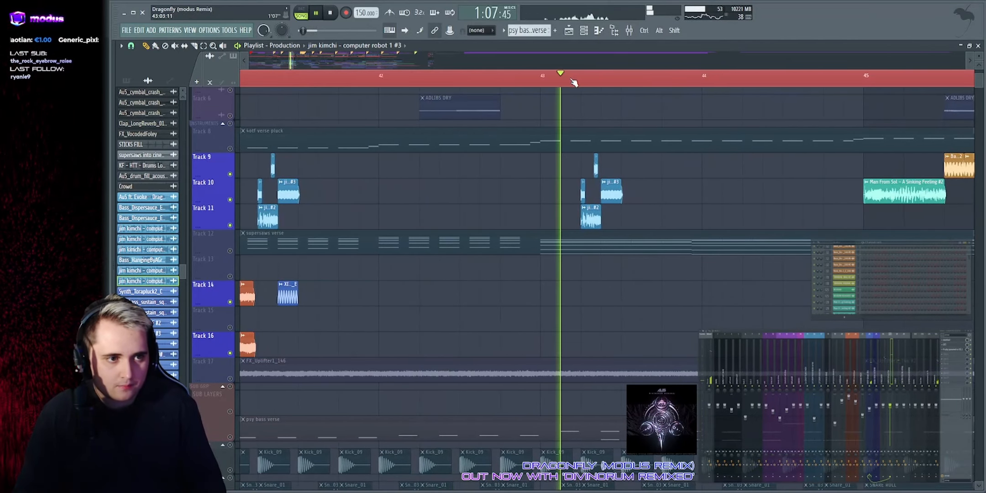
pyautogui.scroll(-2, 571, 60)
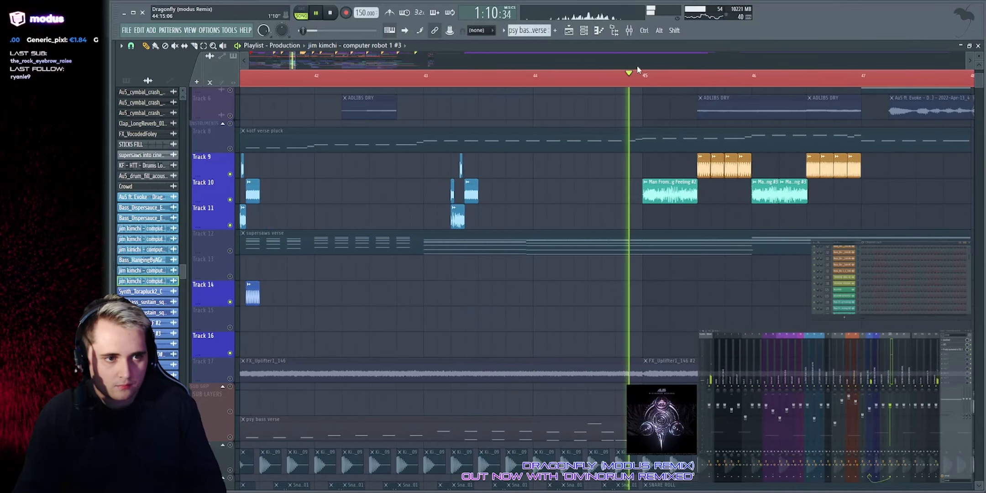
pyautogui.scroll(3, 639, 65)
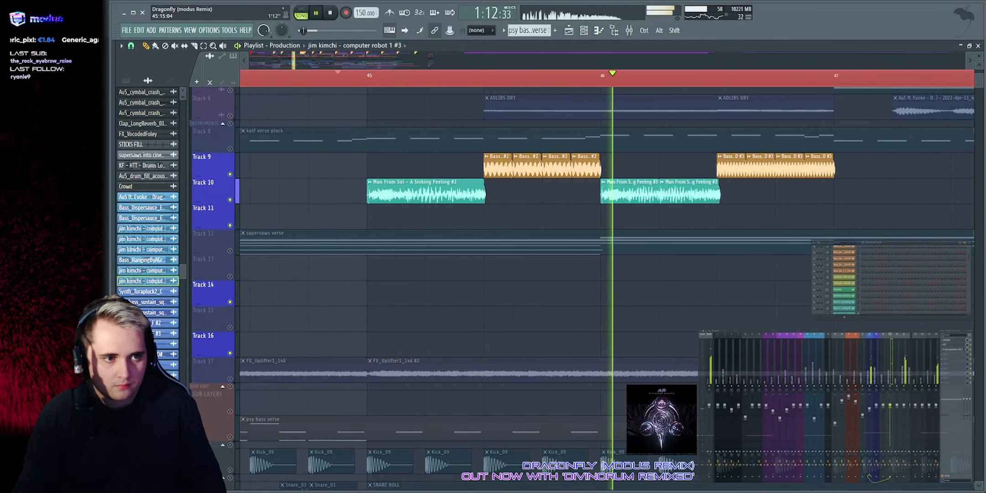
pyautogui.scroll(-2, 640, 66)
pyautogui.scroll(-3, 621, 66)
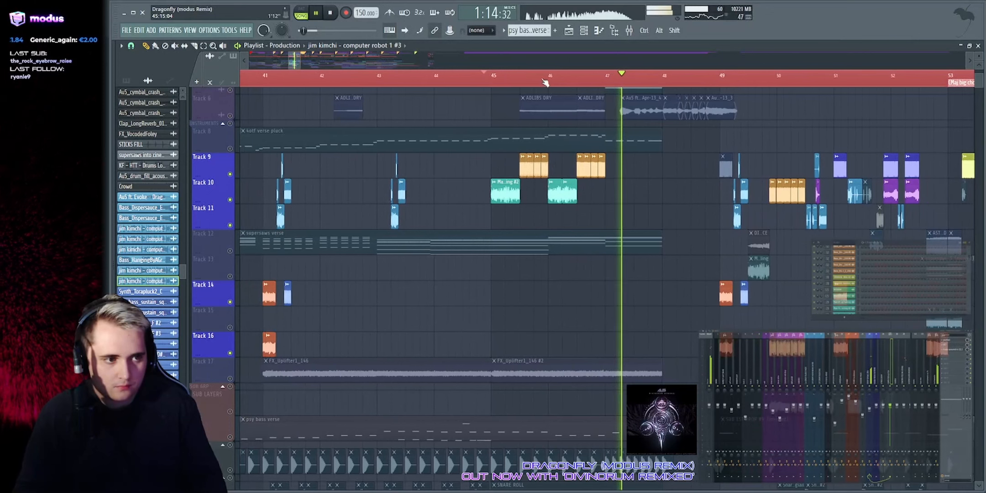
pyautogui.press('space')
# Step: Solo the INSTRUMENTS group and play it, then un-solo it and restart playback
pyautogui.rightClick(231, 123)
pyautogui.click(231, 124)
pyautogui.press('space')
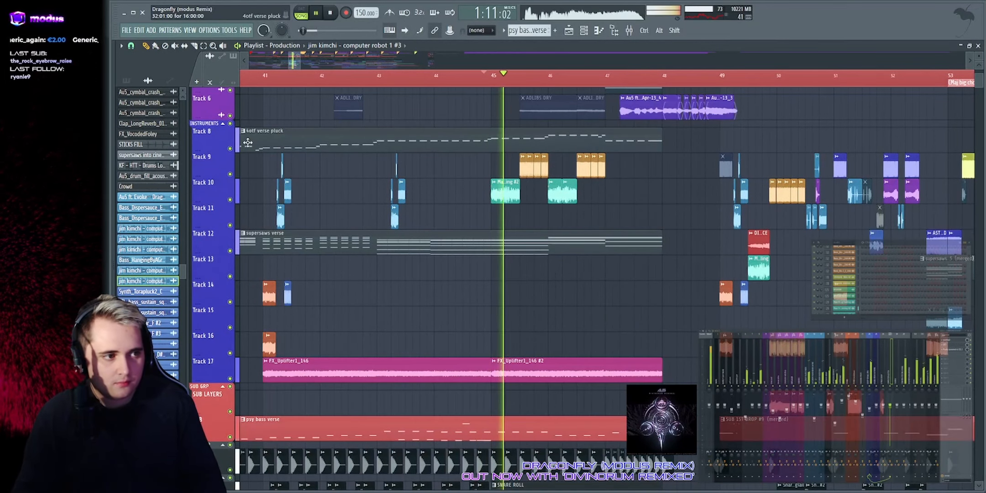
pyautogui.press('space')
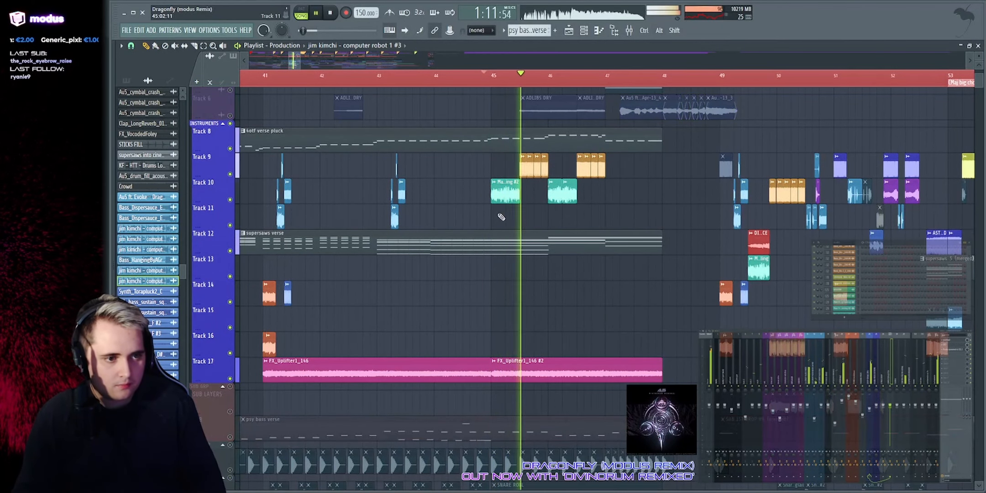
pyautogui.scroll(4, 595, 63)
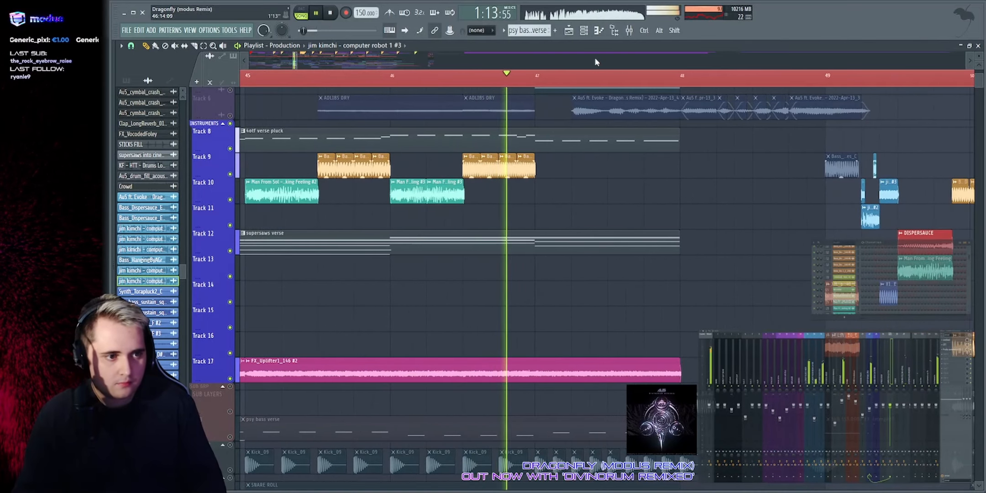
pyautogui.rightClick(230, 124)
pyautogui.press('space')
pyautogui.press('space')
# Step: Select and deselect the FX_Uplifter clips and the FX clip on the SUB LAYERS row
pyautogui.scroll(-2, 342, 63)
pyautogui.scroll(-4, 471, 298)
pyautogui.moveTo(282, 249); pyautogui.dragTo(525, 259)
pyautogui.keyDown('ctrl'); pyautogui.click(544, 237); pyautogui.keyUp('ctrl')
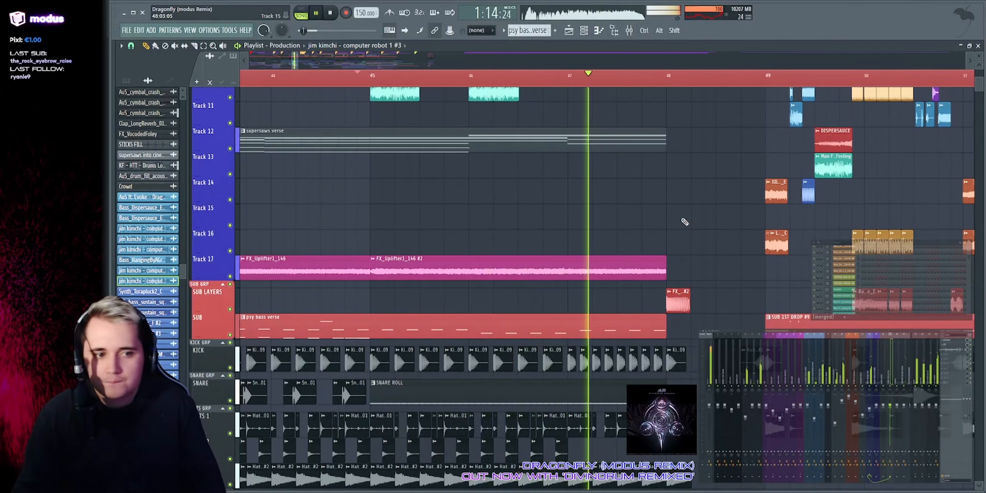
pyautogui.moveTo(649, 290); pyautogui.dragTo(706, 303)
pyautogui.keyDown('ctrl'); pyautogui.click(701, 285); pyautogui.keyUp('ctrl')
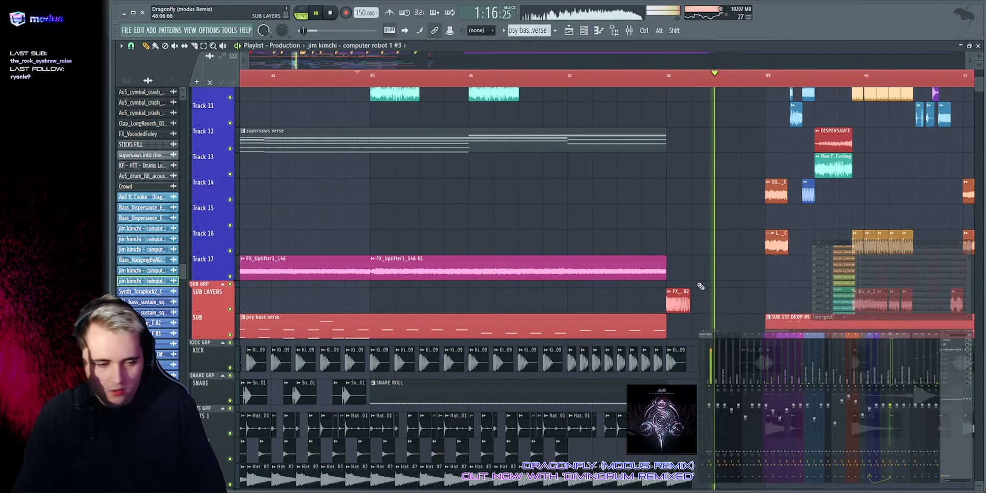
# Step: Stop playback and set the playback start to bar 48
pyautogui.scroll(2, 605, 65)
pyautogui.press('space')
pyautogui.click(501, 76)
pyautogui.scroll(7, 573, 175)
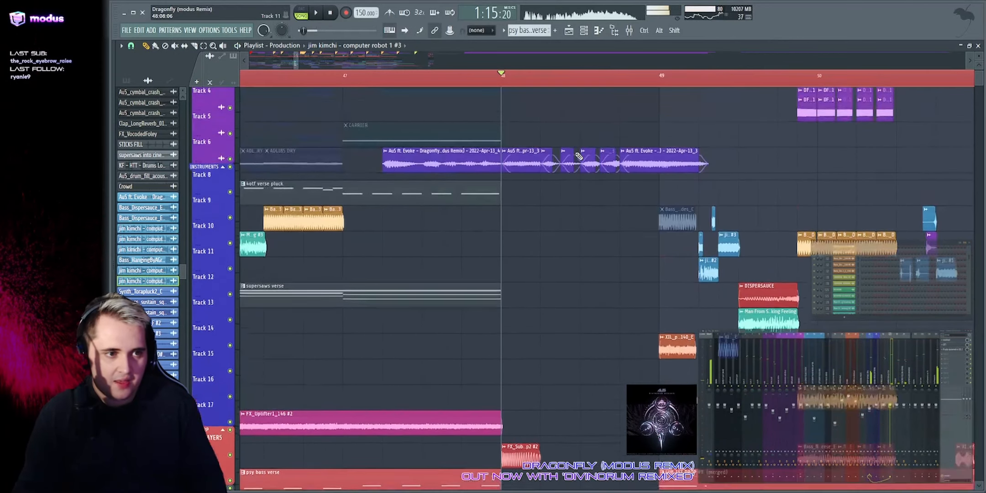
# Step: Play the MAIN VOX DRY clips from bar 48, then solo and audition Track 6's Evoke vocal
pyautogui.moveTo(524, 106); pyautogui.dragTo(719, 151)
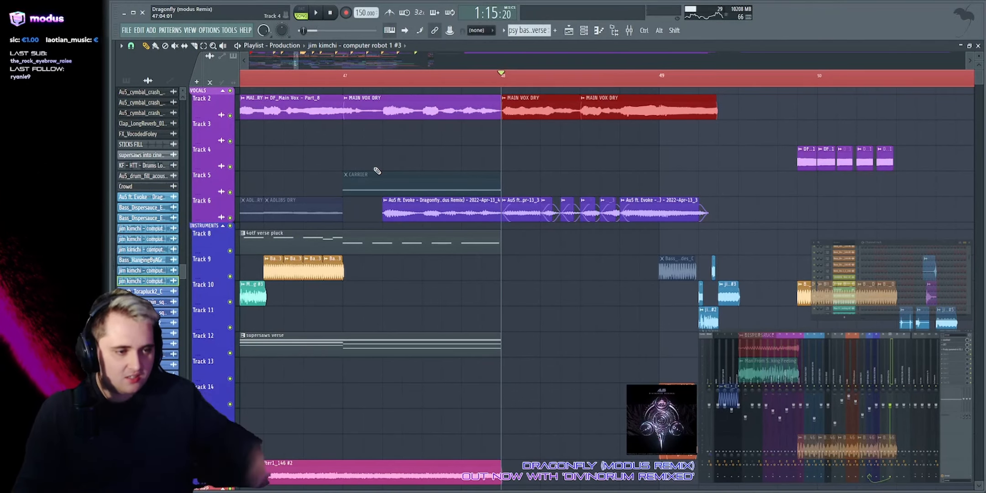
pyautogui.press('space')
pyautogui.press('space')
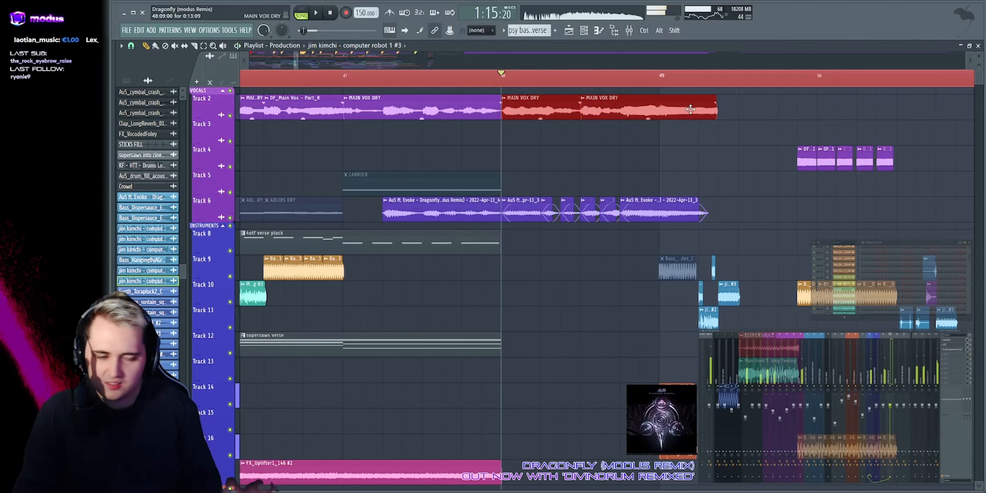
pyautogui.keyDown('ctrl'); pyautogui.click(633, 147); pyautogui.keyUp('ctrl')
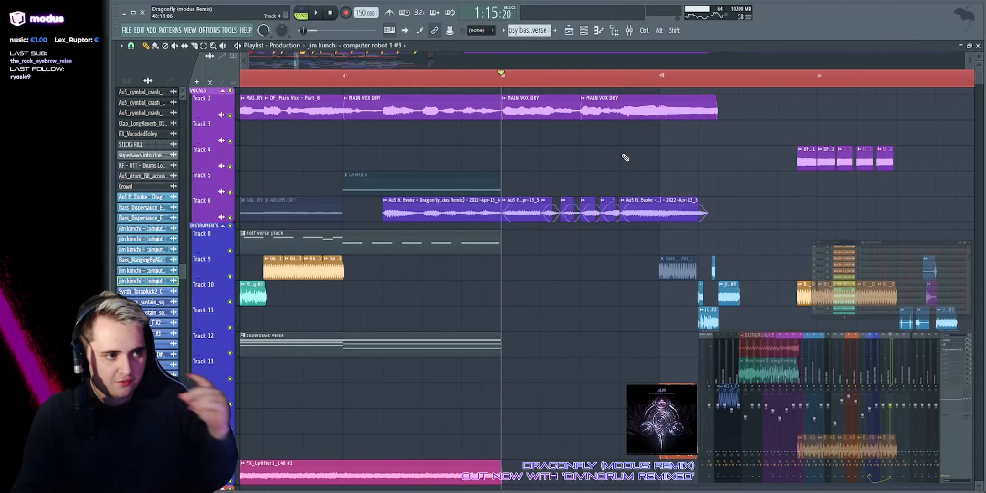
pyautogui.rightClick(230, 219)
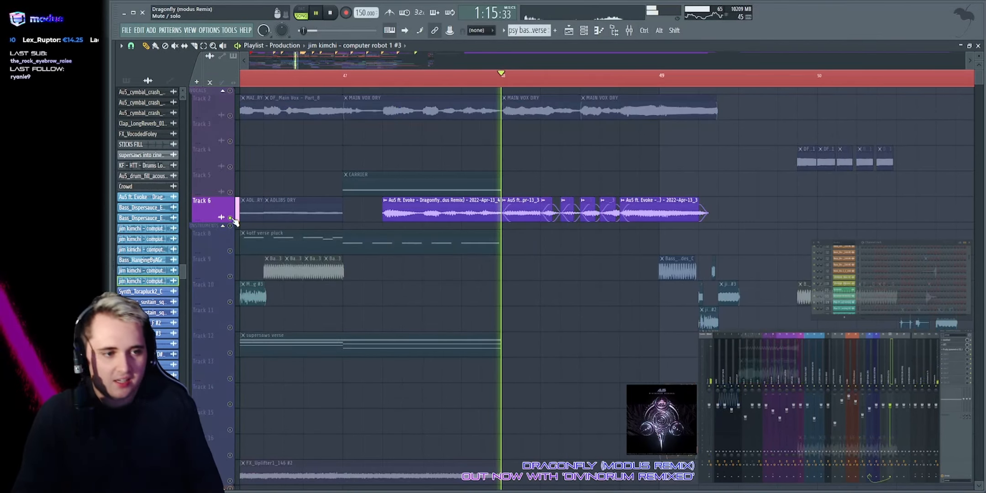
pyautogui.press('space')
pyautogui.press('space')
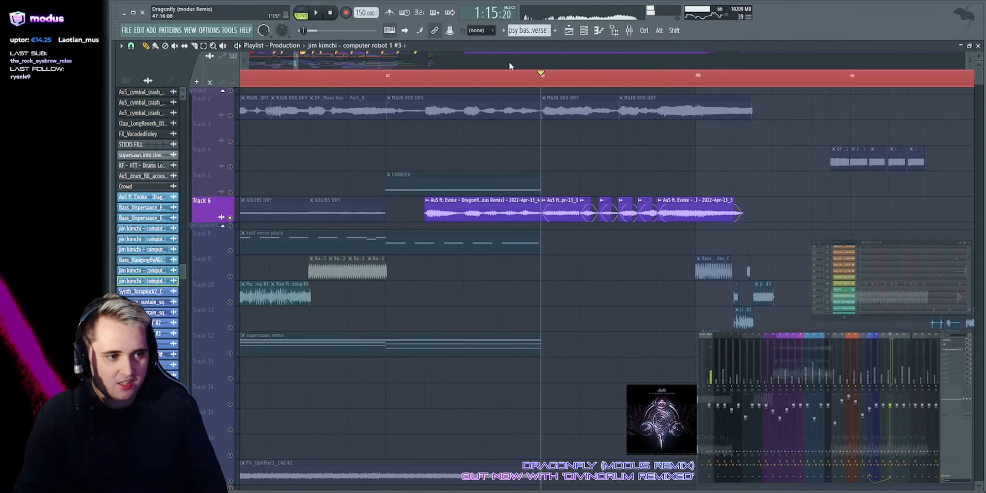
pyautogui.press('space')
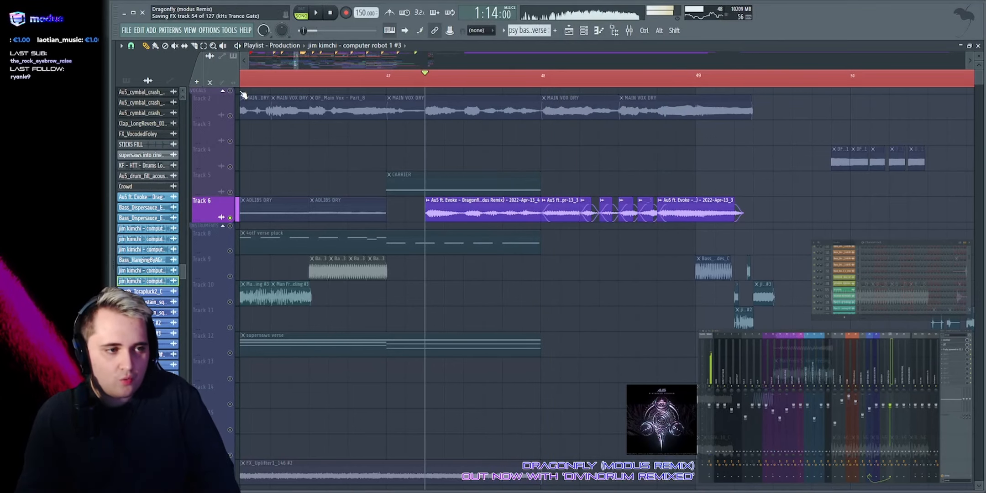
# Step: Solo Track 2 and play the main vocal on its own
pyautogui.click(231, 117)
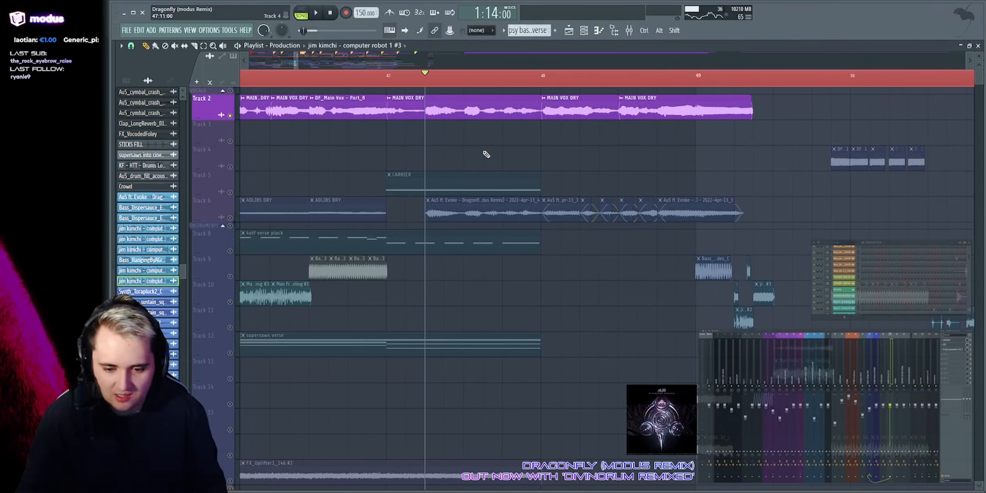
pyautogui.press('space')
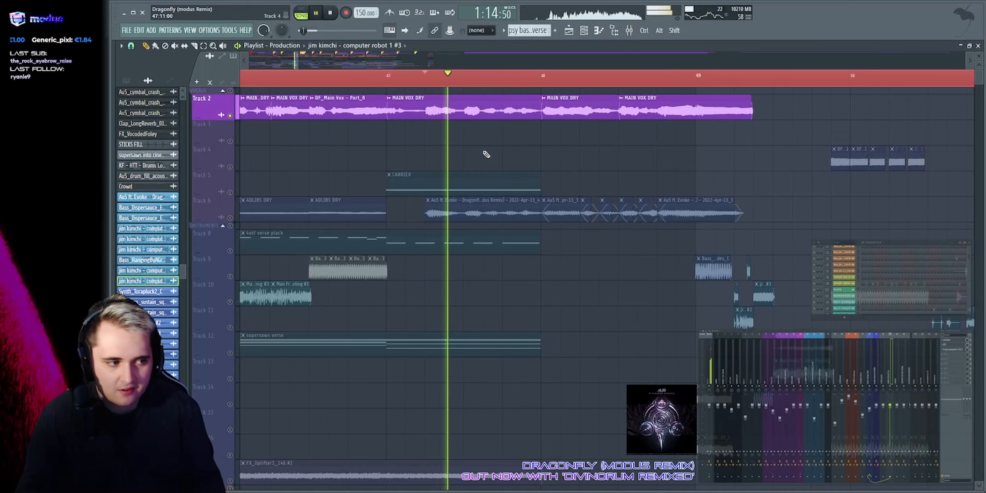
pyautogui.hotkey('alt', 'F8')
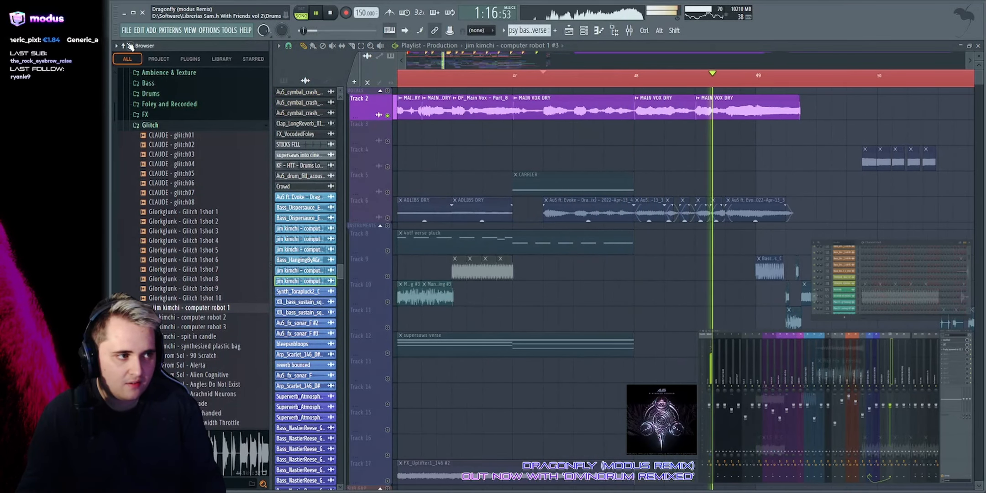
pyautogui.hotkey('alt', 'F8')
pyautogui.press('space')
pyautogui.moveTo(421, 208); pyautogui.dragTo(793, 208)
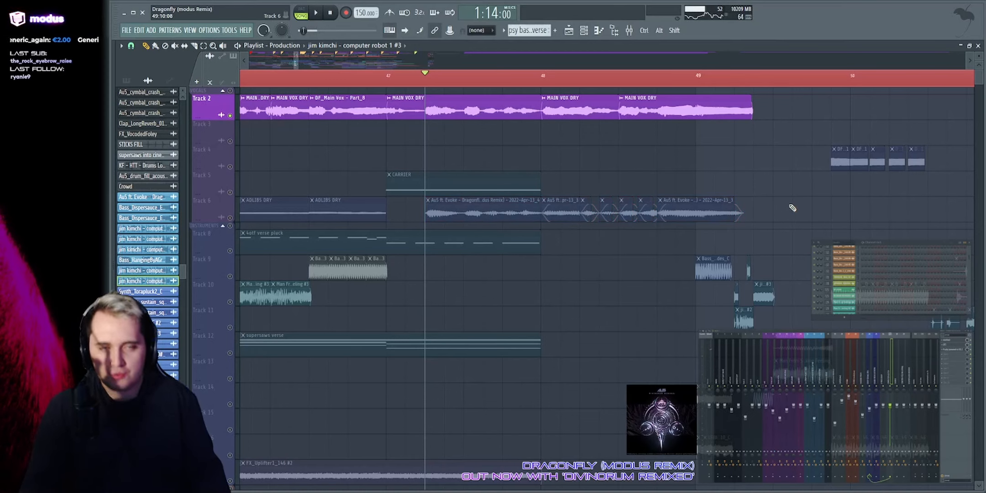
# Step: Audition the soloed Au5 ft. Evoke vocal on Track 6 and open its clip settings
pyautogui.keyDown('ctrl'); pyautogui.click(230, 218); pyautogui.keyUp('ctrl')
pyautogui.press('space')
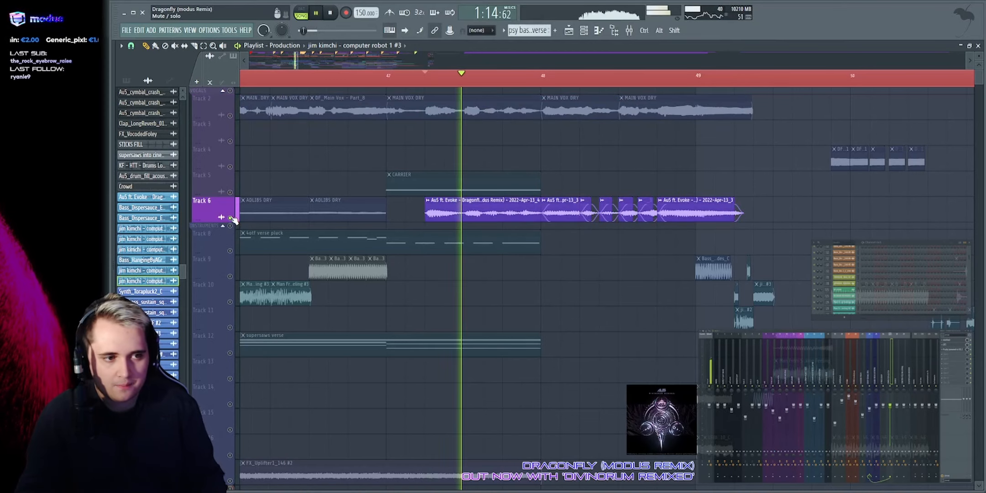
pyautogui.press('space')
pyautogui.click(697, 199)
pyautogui.doubleClick(697, 199)
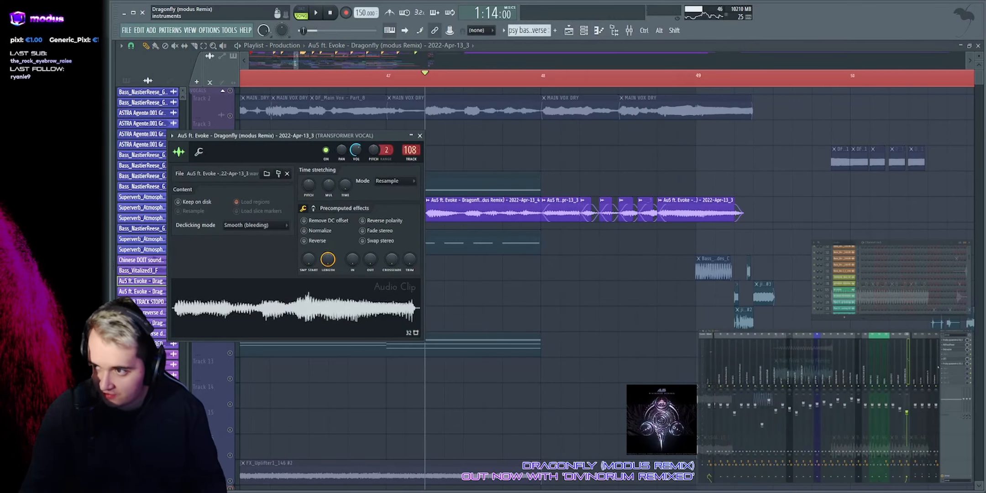
# Step: Enlarge Track 55 to show the band 1 EQ automation curve and play the sweep
pyautogui.press('Escape')
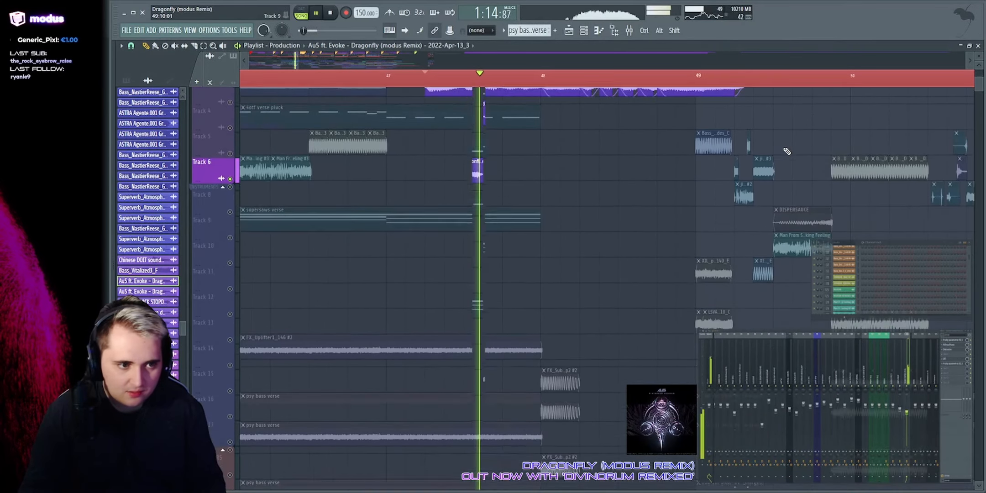
pyautogui.scroll(-15, 778, 146)
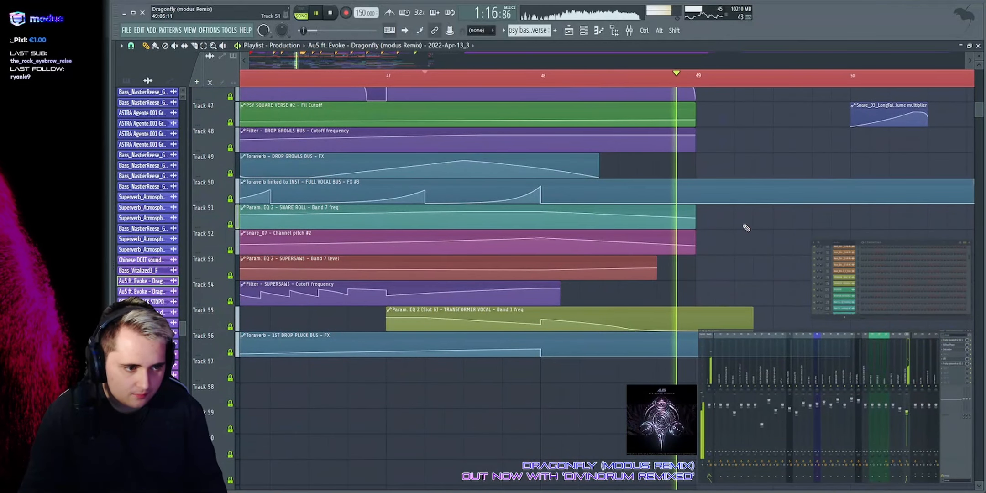
pyautogui.press('space')
pyautogui.scroll(-5, 744, 226)
pyautogui.moveTo(206, 224); pyautogui.dragTo(206, 347)
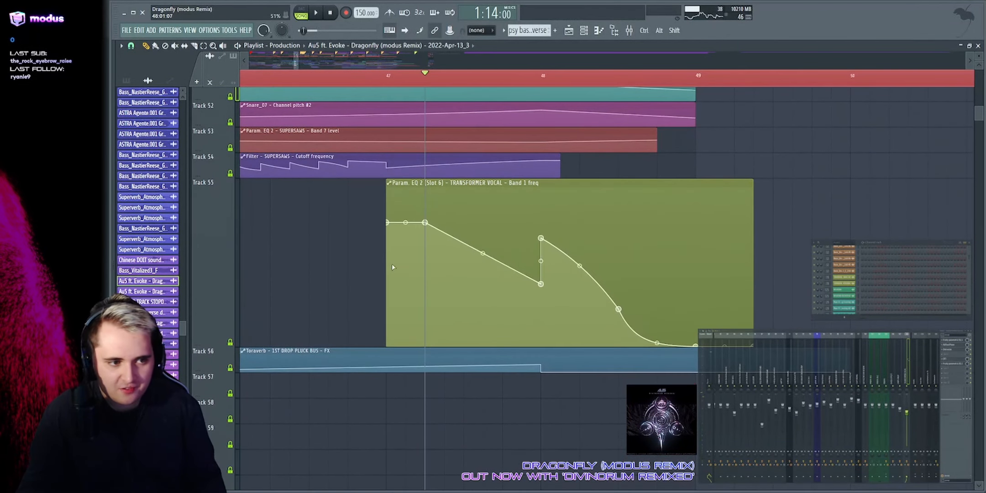
pyautogui.press('space')
# Step: Watch the TRANSFORMER VOCAL parametric EQ, then shrink Track 55 and replay from bar 47
pyautogui.press('space')
pyautogui.click(961, 364)
pyautogui.press('space')
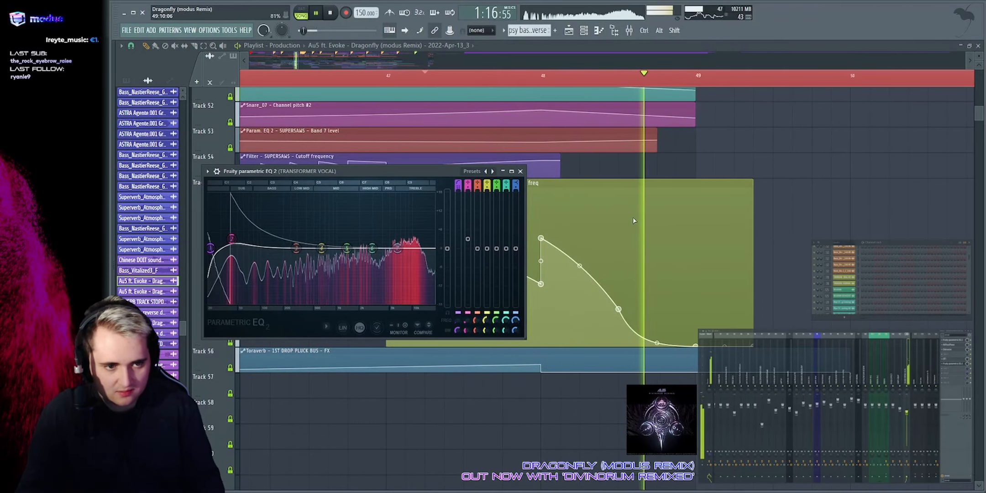
pyautogui.click(521, 171)
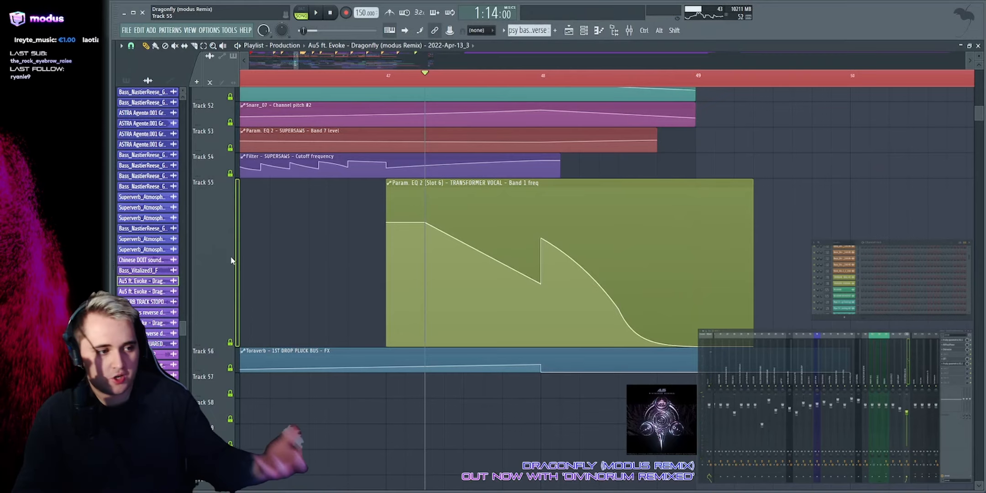
pyautogui.keyDown('shift'); pyautogui.middleClick(307, 276); pyautogui.keyUp('shift')
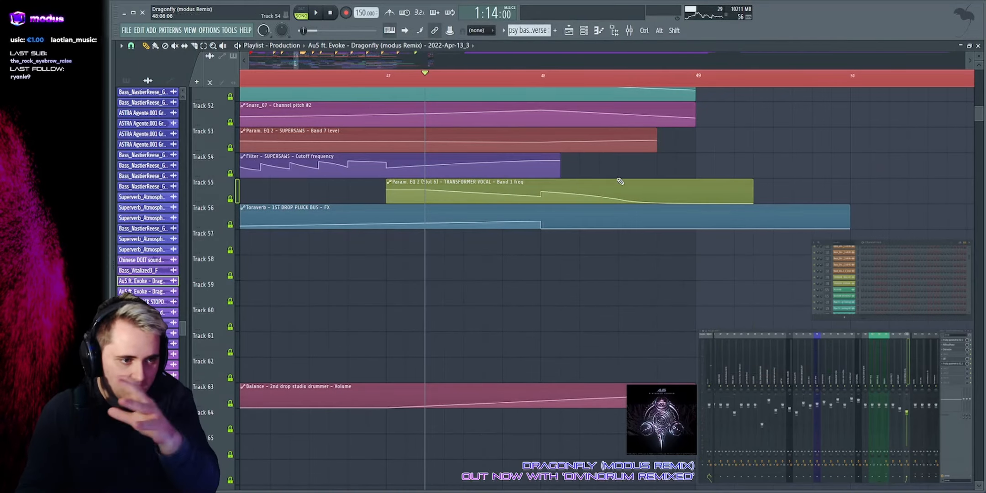
pyautogui.scroll(15, 676, 205)
pyautogui.press('space')
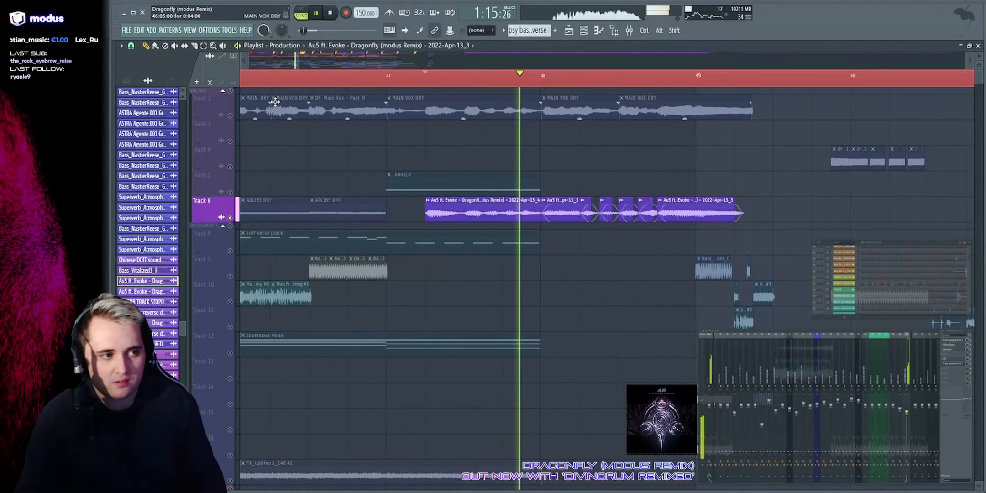
# Step: Solo Track 2 and audition the main vocal from bar 47
pyautogui.click(230, 112)
pyautogui.press('space')
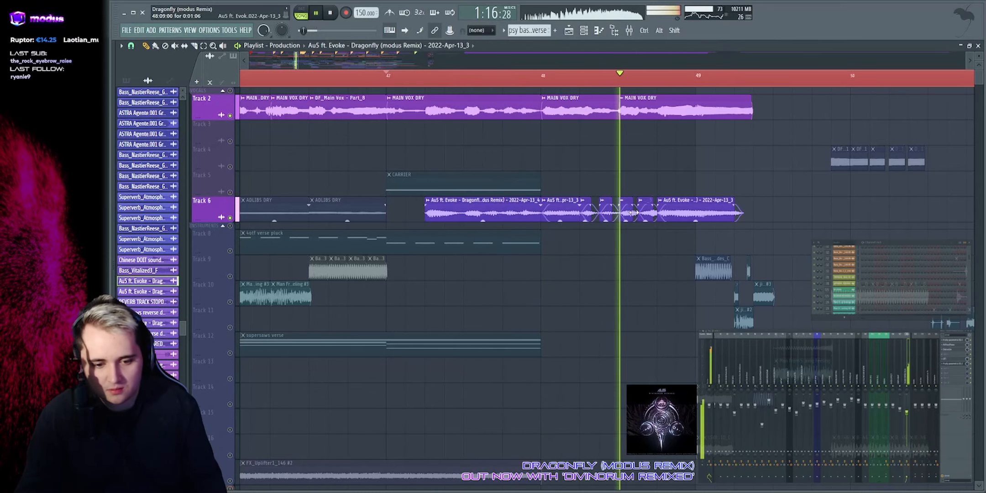
pyautogui.scroll(-4, 665, 207)
pyautogui.press('space')
pyautogui.scroll(4, 257, 177)
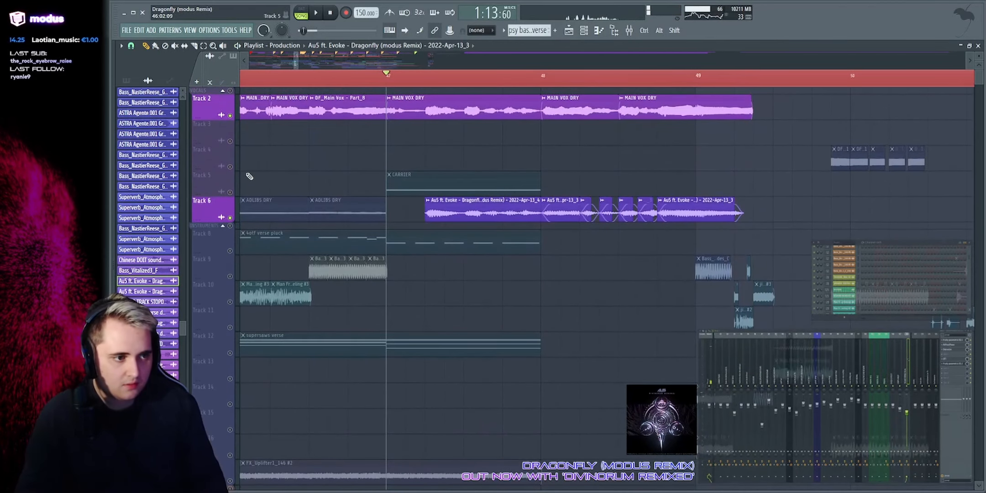
# Step: Inspect the CARRIER pattern's single long E4 note in the Piano roll
pyautogui.doubleClick(472, 180)
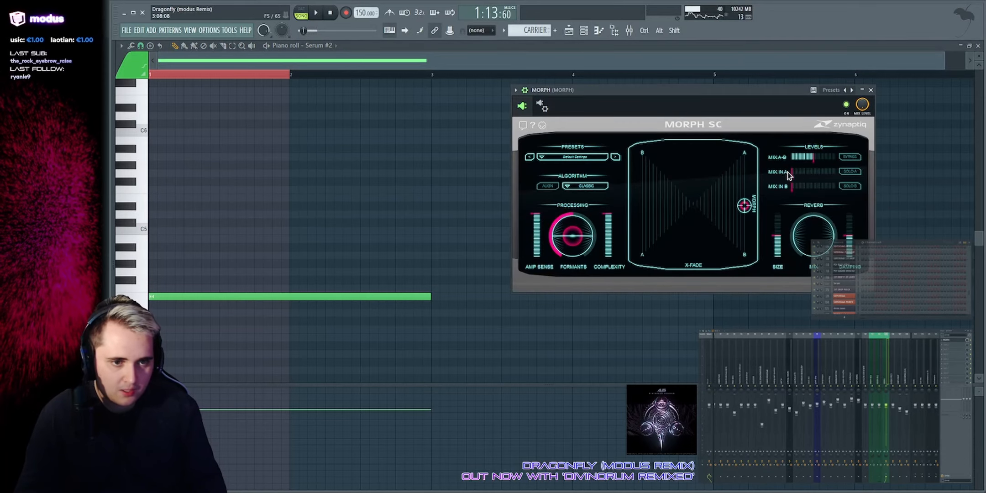
pyautogui.press('Escape')
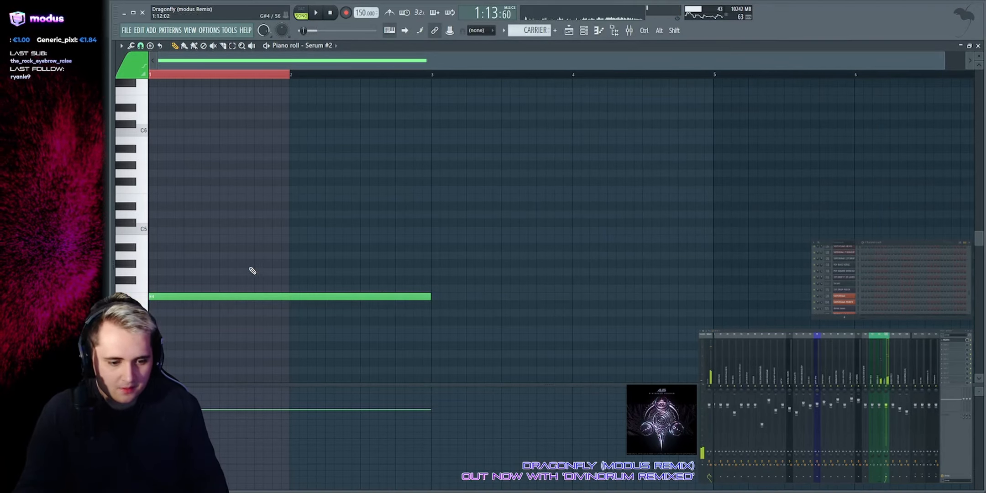
pyautogui.moveTo(285, 226); pyautogui.dragTo(194, 349)
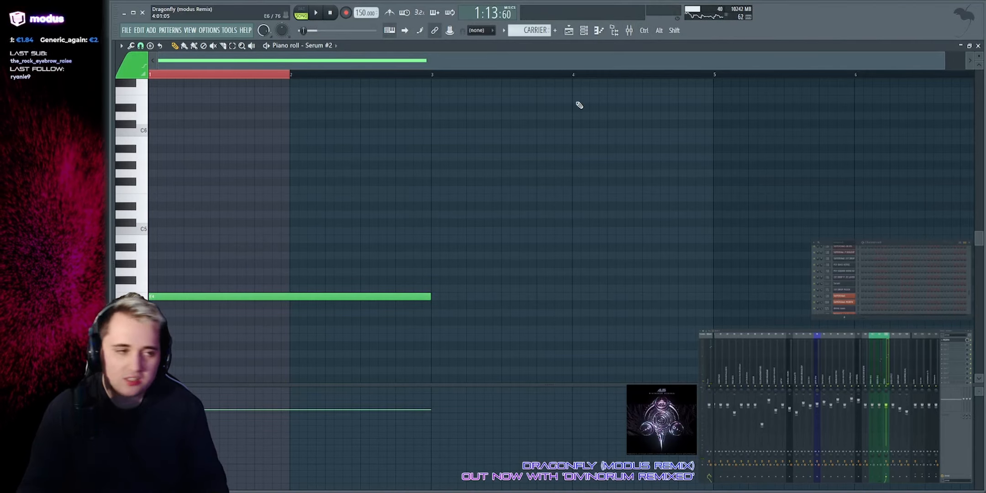
pyautogui.click(569, 32)
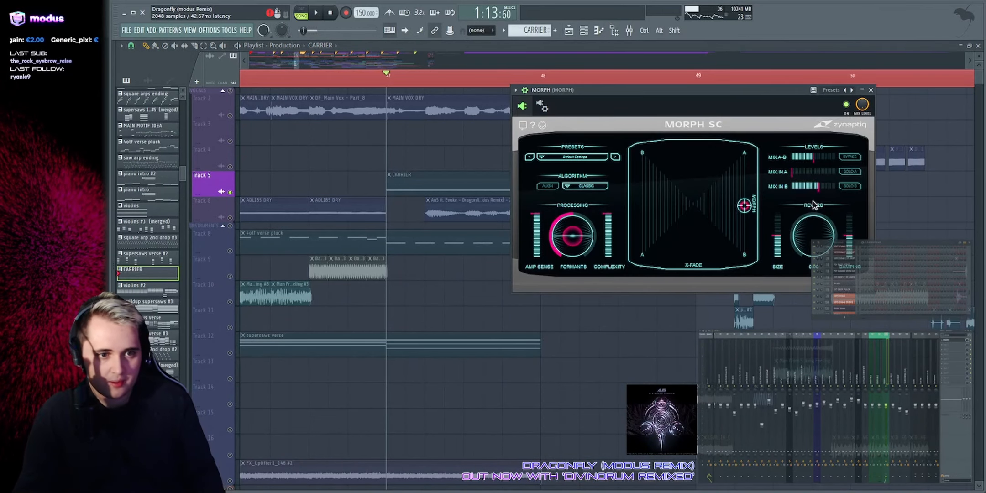
# Step: Solo Track 6 again, select the CARRIER clip's range on Track 5, and play from bar 47
pyautogui.press('Escape')
pyautogui.press('space')
pyautogui.press('space')
pyautogui.rightClick(230, 218)
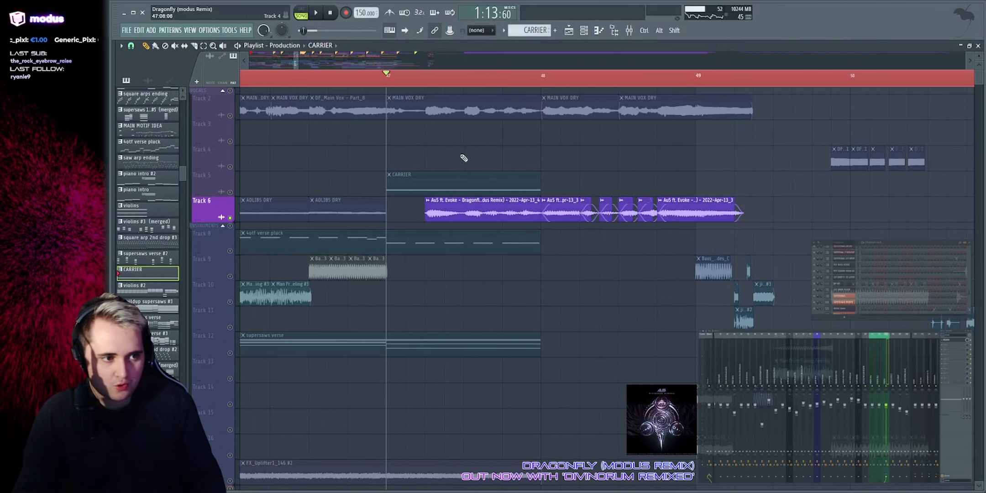
pyautogui.moveTo(363, 176); pyautogui.dragTo(541, 188)
pyautogui.click(566, 185)
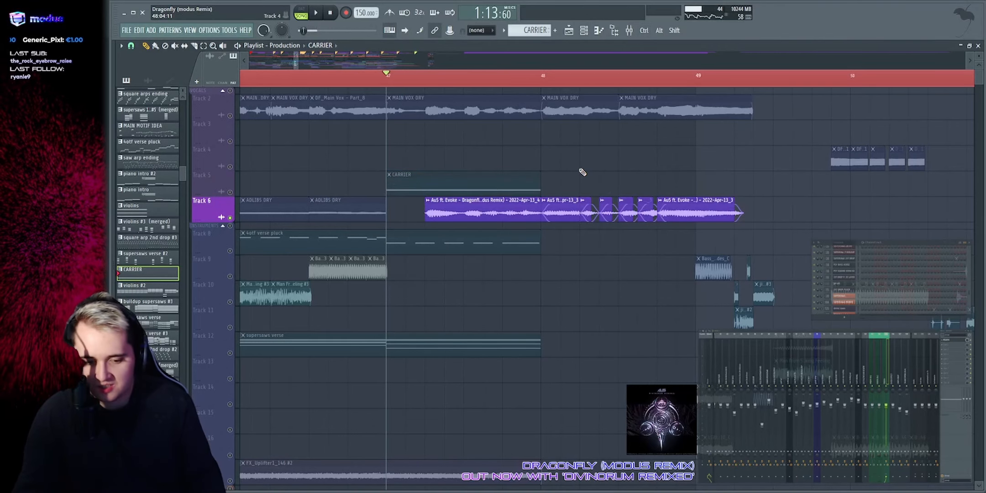
pyautogui.press('space')
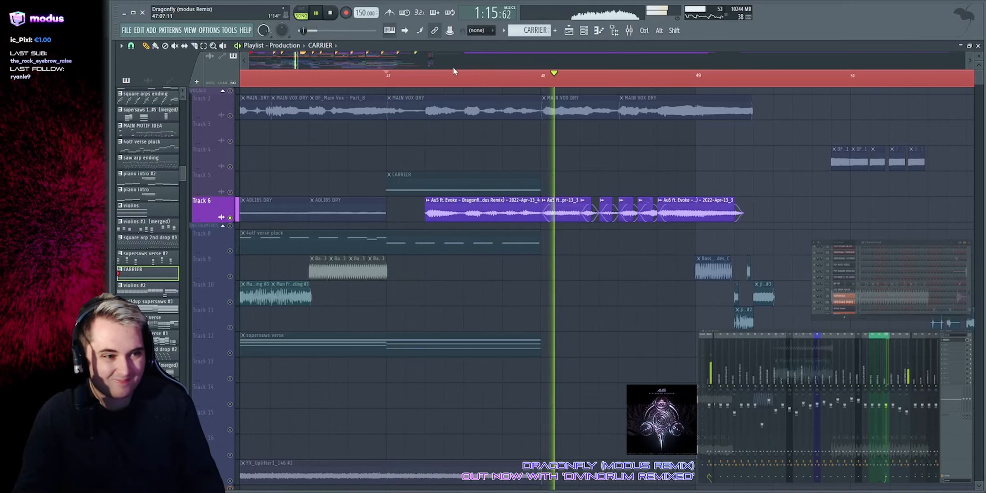
# Step: Un-solo the VOCALS group to unmute all tracks and play through bars 48–63 of the drop
pyautogui.scroll(-3, 453, 68)
pyautogui.rightClick(231, 91)
pyautogui.press('space')
pyautogui.click(230, 92)
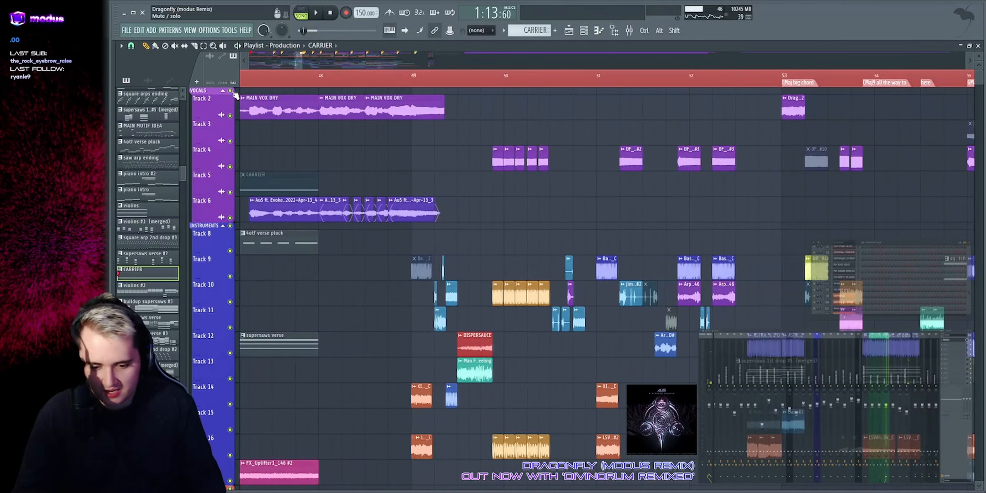
pyautogui.scroll(-1, 442, 58)
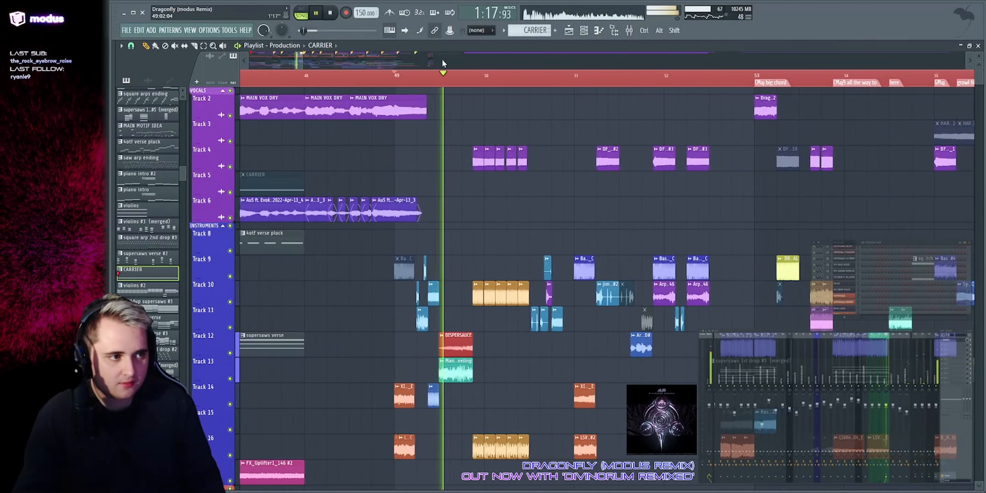
pyautogui.scroll(-4, 472, 183)
pyautogui.scroll(-2, 473, 178)
pyautogui.scroll(6, 503, 183)
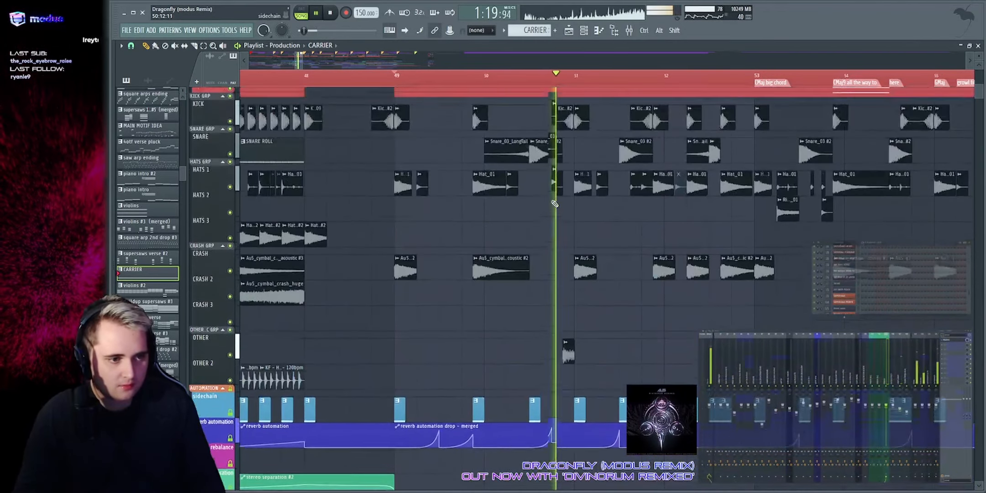
pyautogui.scroll(-4, 540, 56)
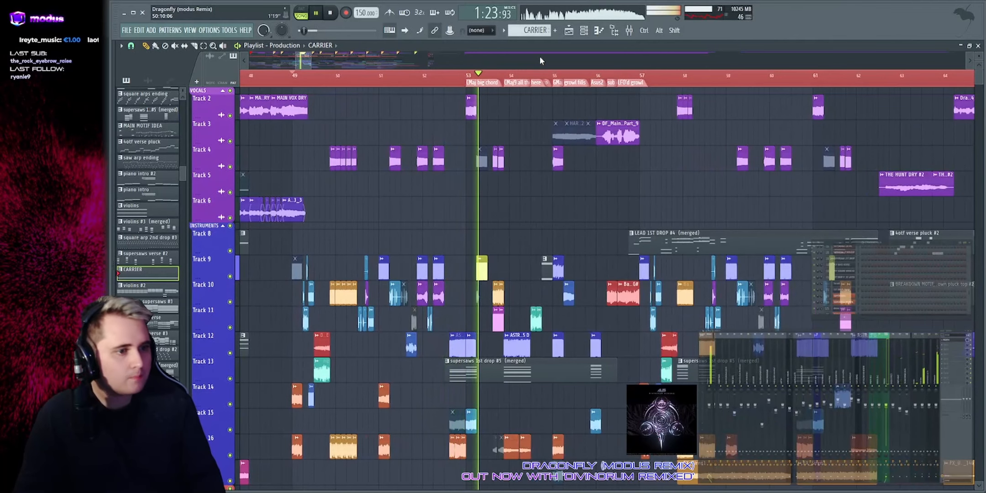
pyautogui.scroll(1, 539, 56)
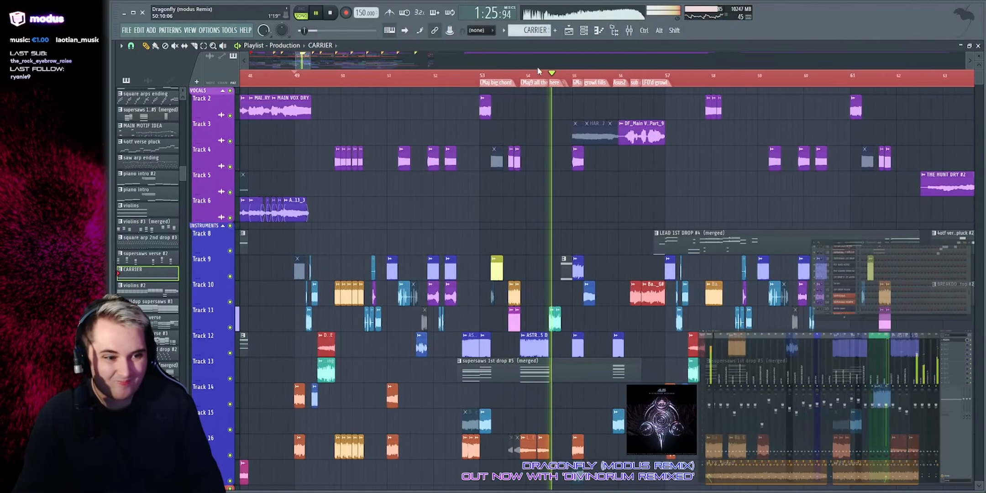
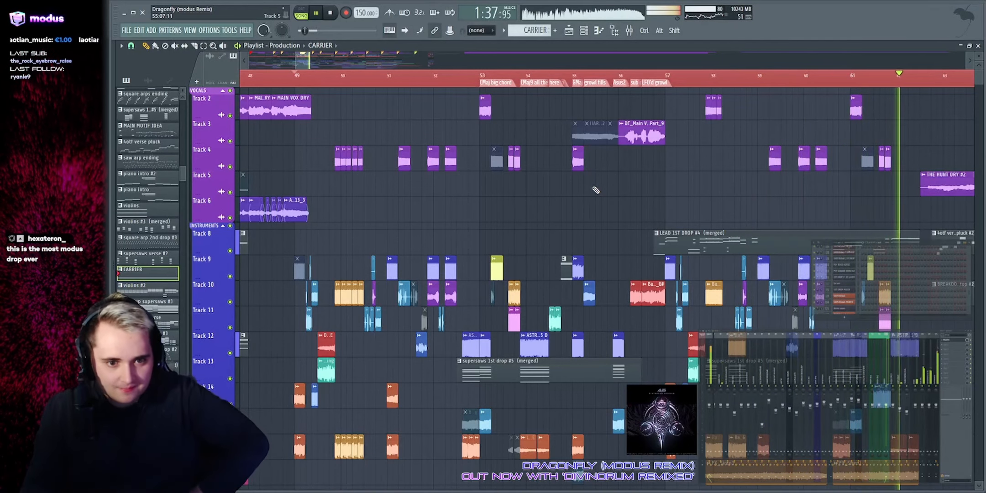
# Step: Stop at bar 49, mute the VOCALS group and clear the clip selection
pyautogui.scroll(-2, 647, 57)
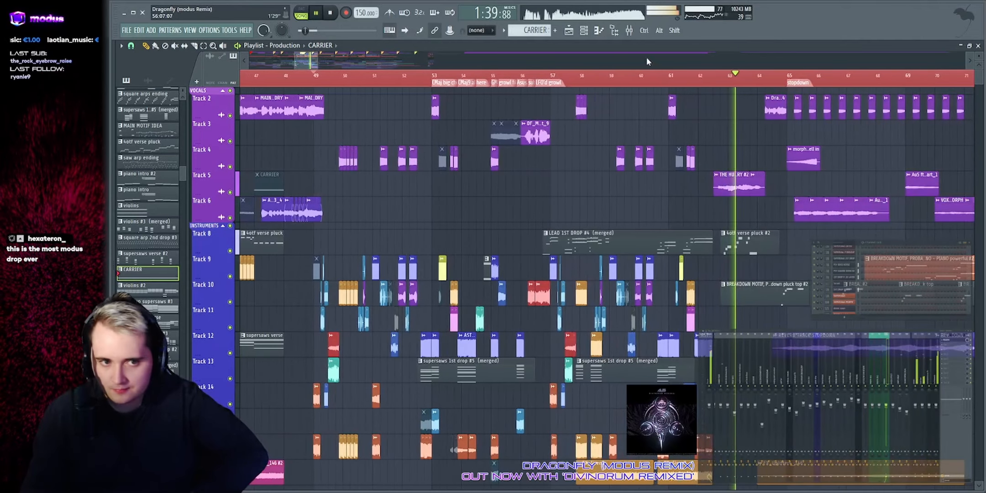
pyautogui.scroll(2, 247, 68)
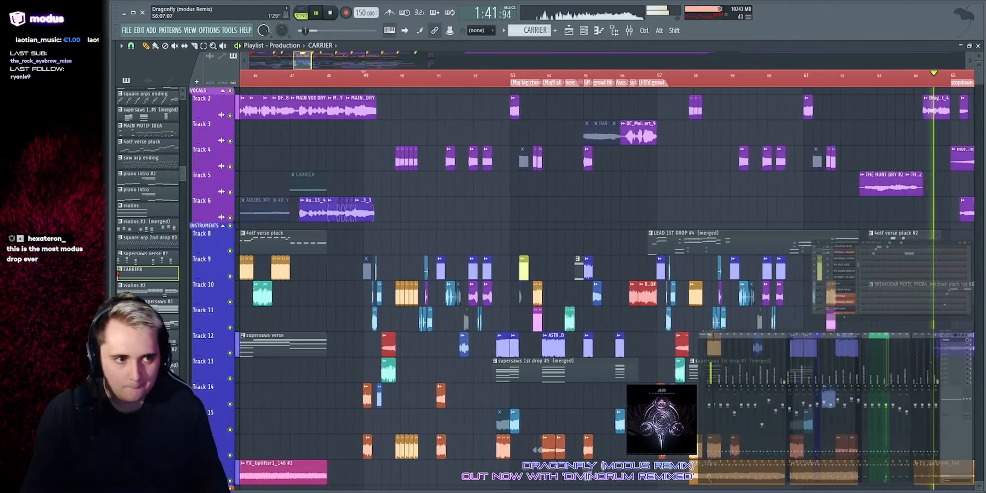
pyautogui.press('space')
pyautogui.click(230, 91)
pyautogui.scroll(2, 294, 63)
pyautogui.scroll(-2, 384, 299)
pyautogui.scroll(-2, 385, 297)
pyautogui.moveTo(283, 127); pyautogui.dragTo(595, 307)
pyautogui.keyDown('ctrl'); pyautogui.click(612, 180); pyautogui.keyUp('ctrl')
# Step: Play the drop from bar 49 with the vocals muted
pyautogui.press('space')
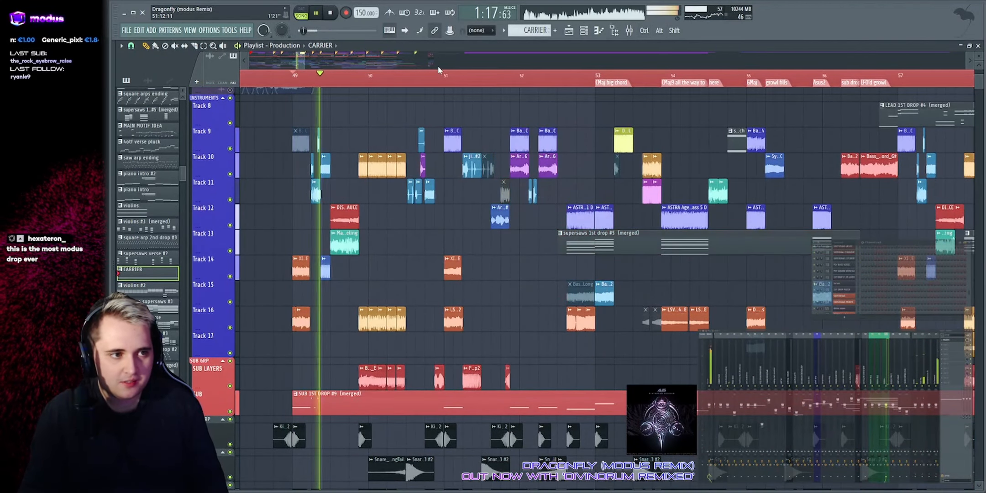
pyautogui.press('space')
pyautogui.scroll(2, 438, 68)
pyautogui.press('space')
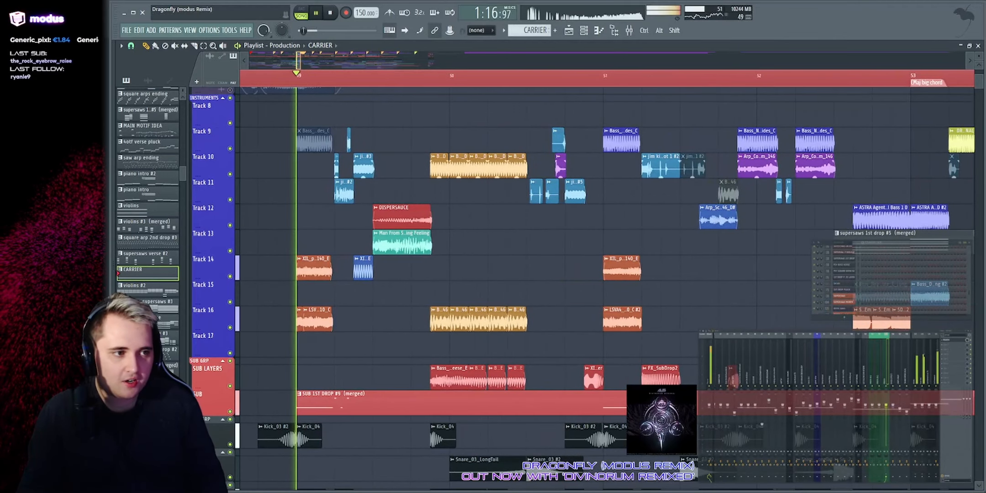
pyautogui.scroll(2, 297, 67)
pyautogui.press('space')
# Step: Solo Track 16 and play it from bar 41, then again from bar 49
pyautogui.keyDown('ctrl'); pyautogui.click(230, 328); pyautogui.keyUp('ctrl')
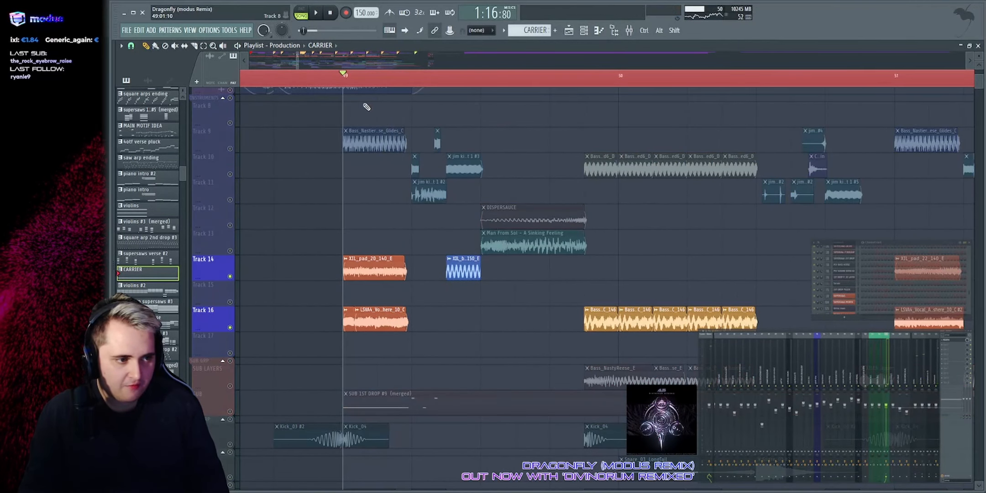
pyautogui.scroll(-5, 389, 92)
pyautogui.click(451, 79)
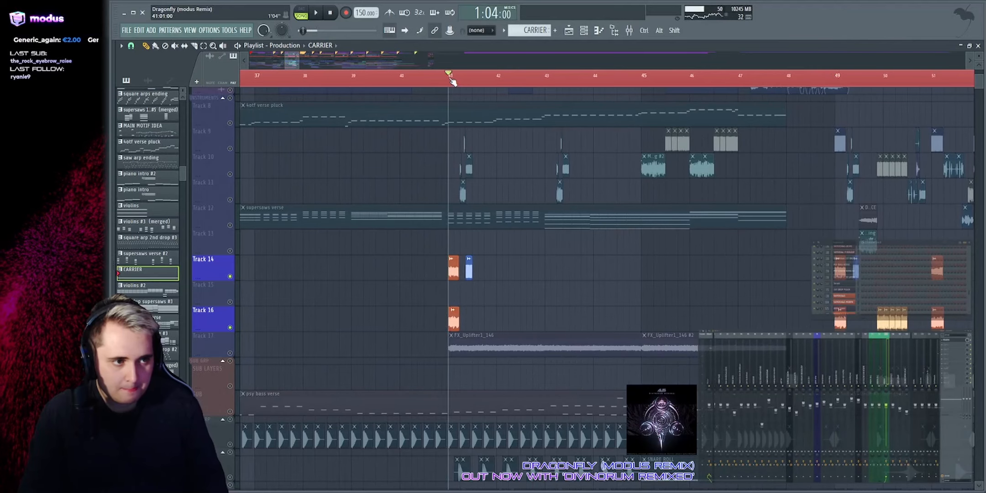
pyautogui.press('space')
pyautogui.press('space')
pyautogui.click(838, 79)
pyautogui.scroll(3, 837, 78)
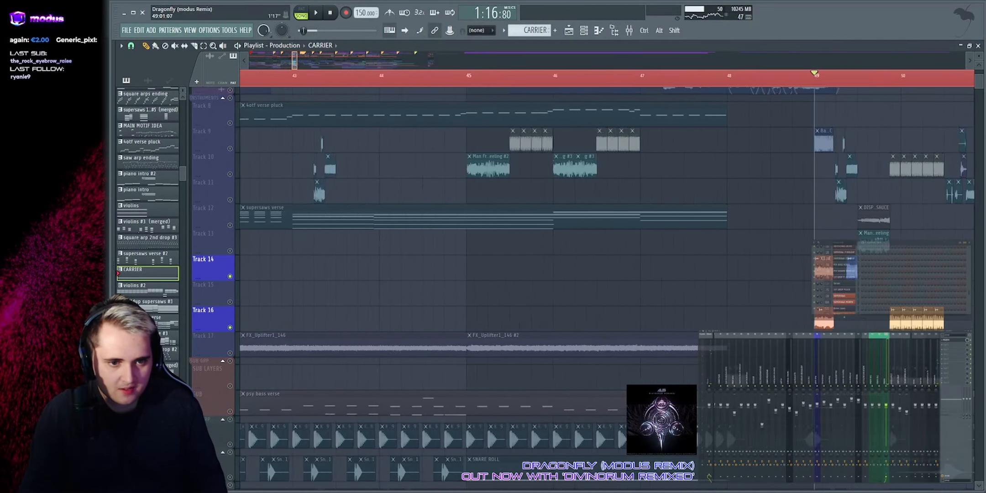
pyautogui.scroll(2, 728, 70)
pyautogui.press('space')
pyautogui.scroll(2, 729, 69)
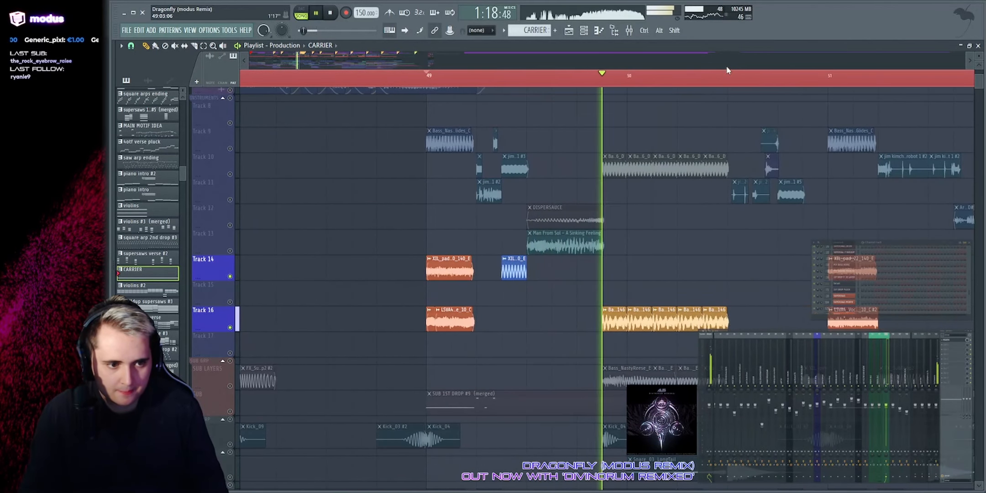
pyautogui.press('space')
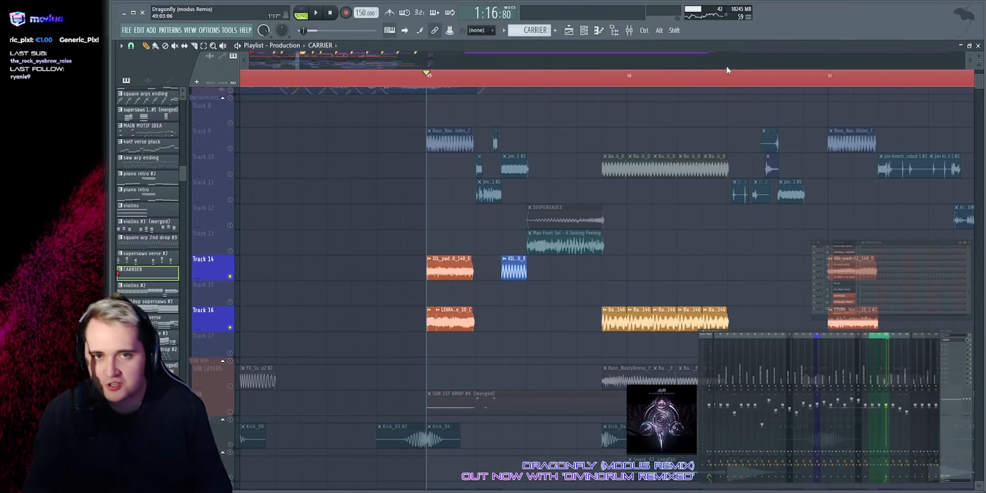
pyautogui.scroll(3, 799, 77)
# Step: Select the bass clips on Track 16 and the five Bass_Vitalized clips on Track 10
pyautogui.press('space')
pyautogui.moveTo(358, 321); pyautogui.dragTo(713, 325)
pyautogui.click(675, 287)
pyautogui.moveTo(555, 168); pyautogui.dragTo(653, 169)
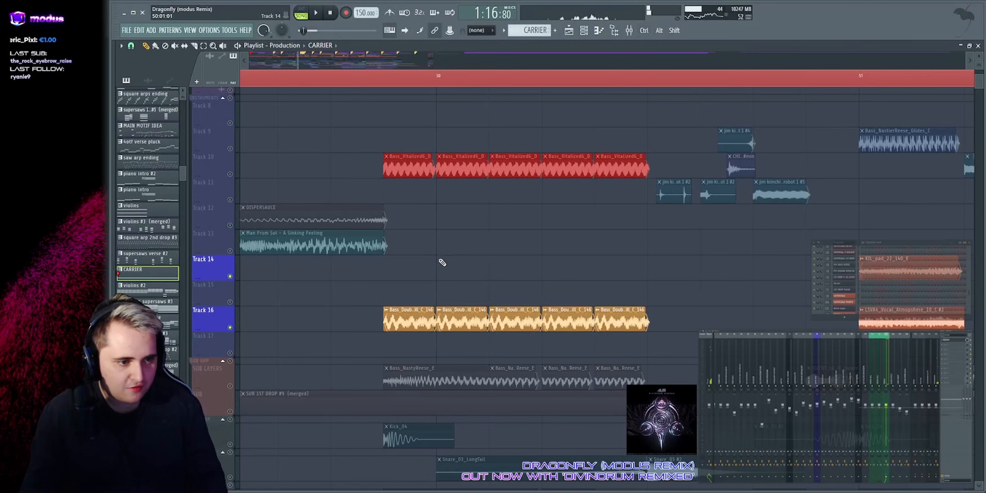
pyautogui.click(263, 340)
# Step: Unmute Track 10 and solo SUB LAYERS to hear the sub layers alone
pyautogui.click(230, 174)
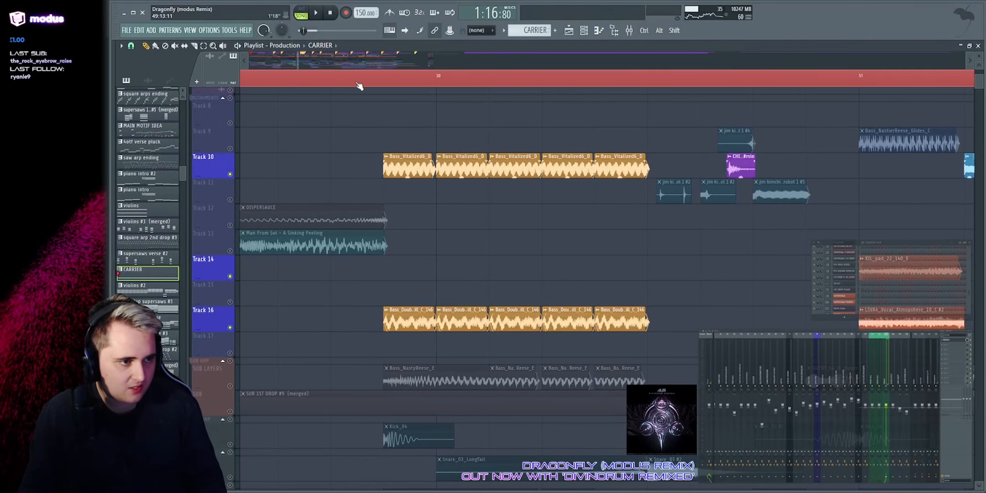
pyautogui.press('space')
pyautogui.scroll(-3, 274, 284)
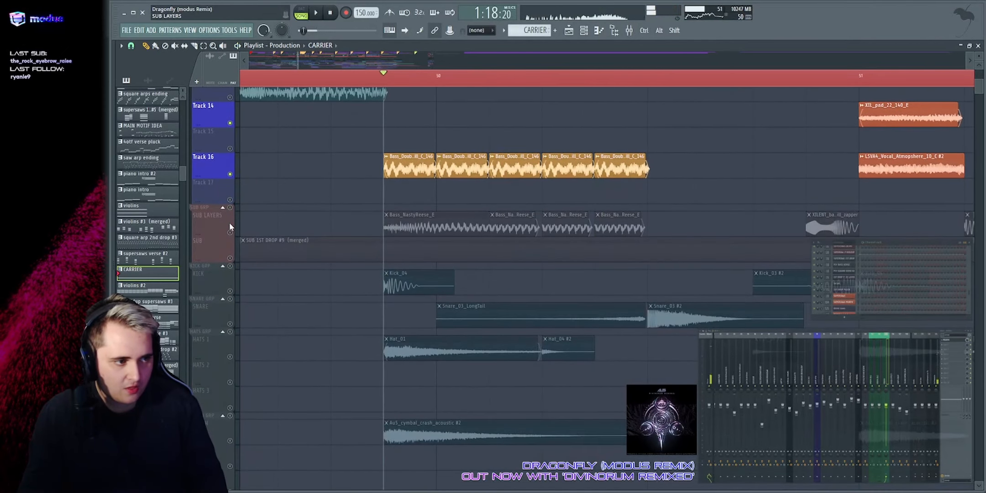
pyautogui.rightClick(230, 233)
pyautogui.press('space')
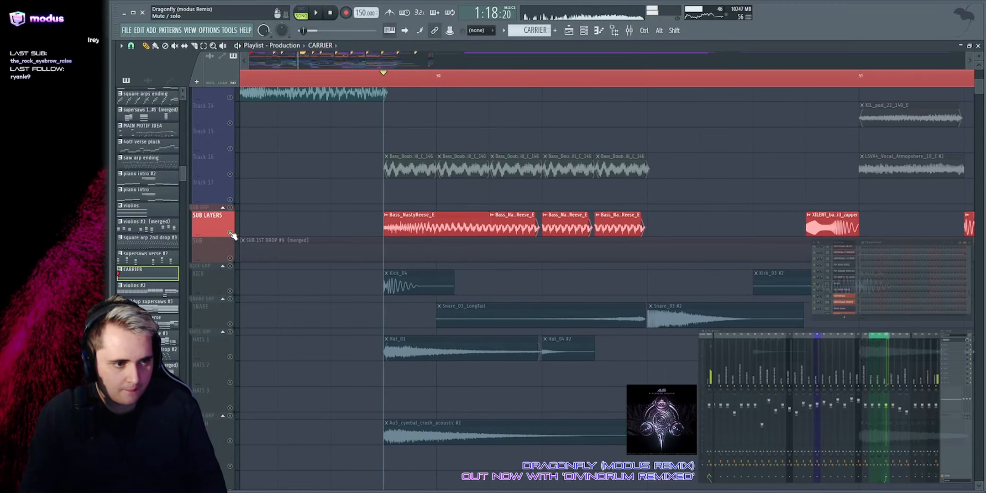
pyautogui.scroll(2, 249, 280)
pyautogui.press('space')
# Step: Unmute Tracks 16 and 10 and replay from the marker
pyautogui.press('space')
pyautogui.click(229, 277)
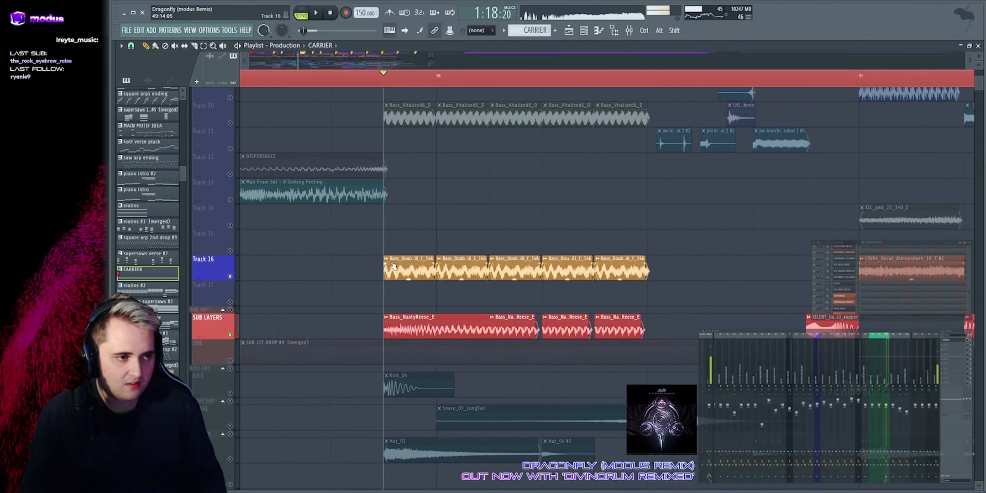
pyautogui.scroll(3, 227, 273)
pyautogui.press('space')
pyautogui.click(229, 276)
pyautogui.press('space')
pyautogui.press('space')
pyautogui.scroll(-2, 439, 260)
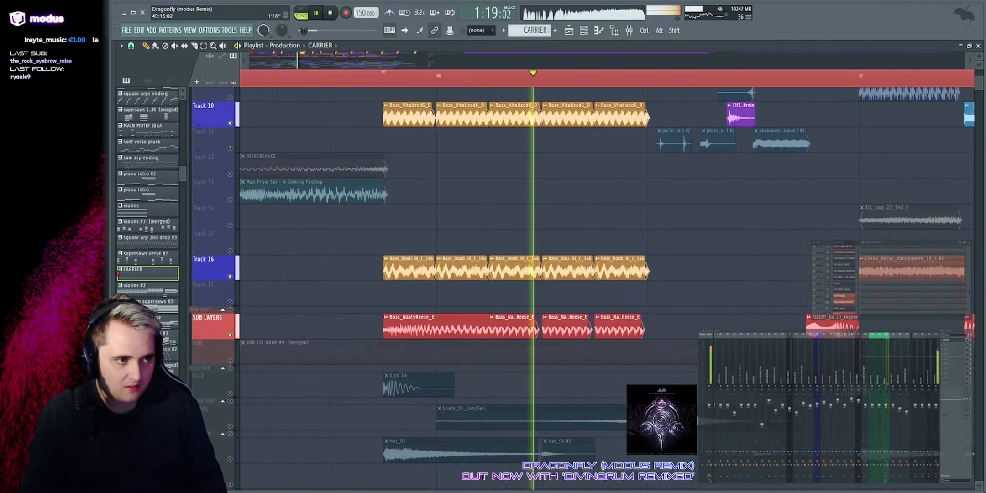
pyautogui.press('space')
pyautogui.scroll(-3, 609, 265)
pyautogui.scroll(3, 464, 139)
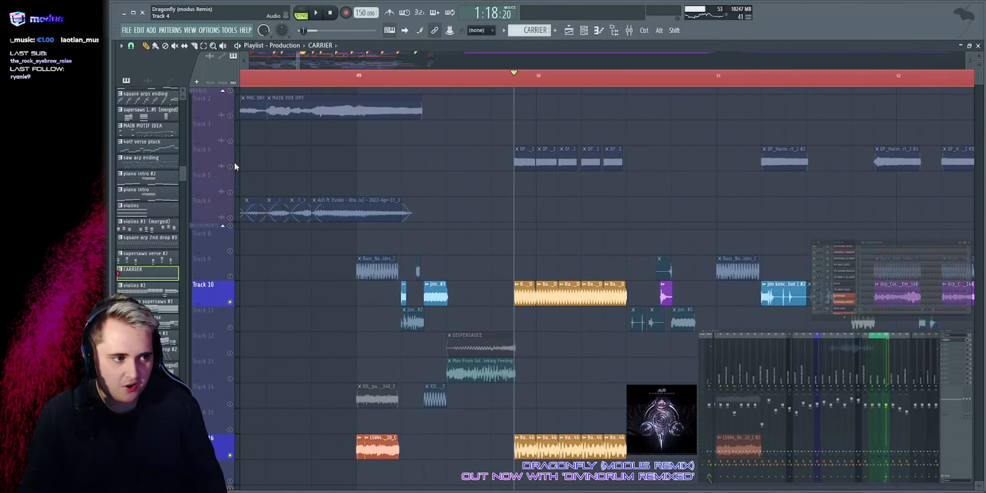
# Step: Solo Track 4's vocal clips, then clear the solo and reset playback to bar 49
pyautogui.click(234, 168)
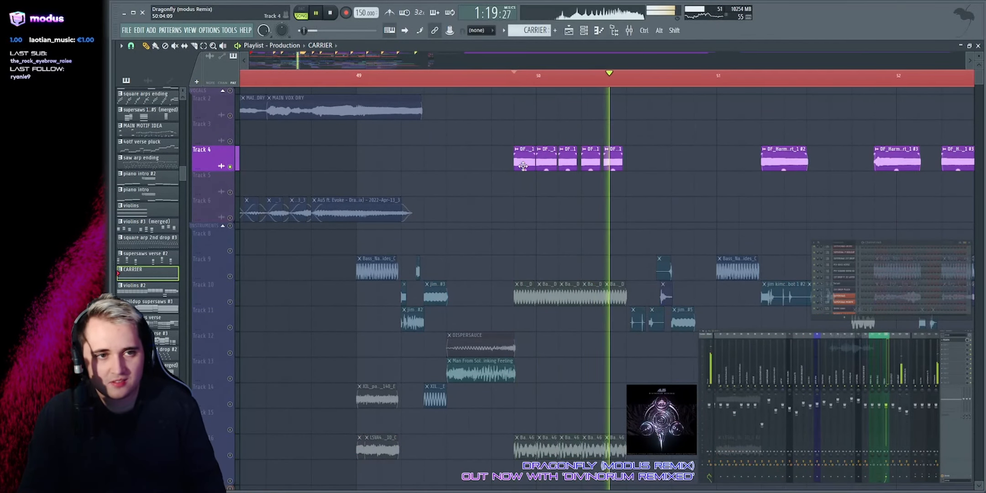
pyautogui.click(231, 91)
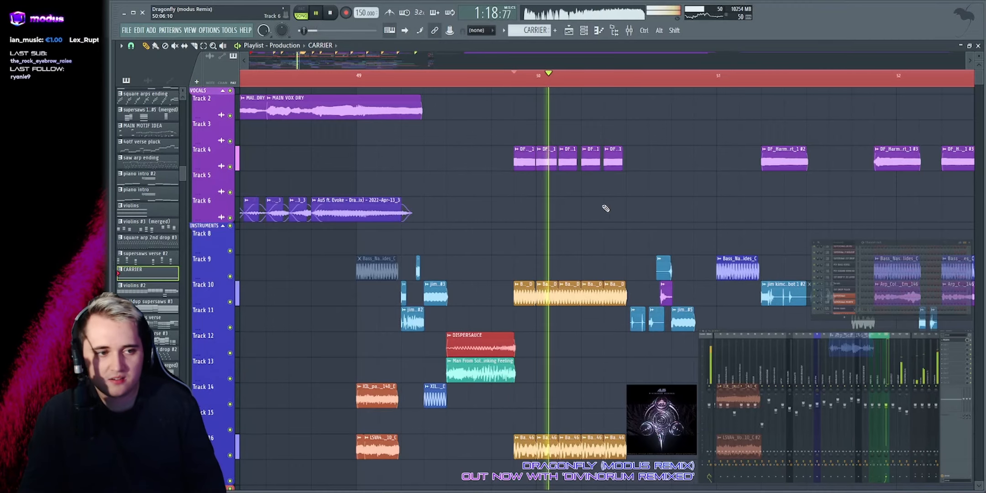
pyautogui.scroll(-5, 606, 209)
pyautogui.press('space')
pyautogui.click(353, 79)
# Step: Solo the INSTRUMENTS group, then solo Track 12 and play its DISPERSAUCE clip
pyautogui.rightClick(231, 99)
pyautogui.press('space')
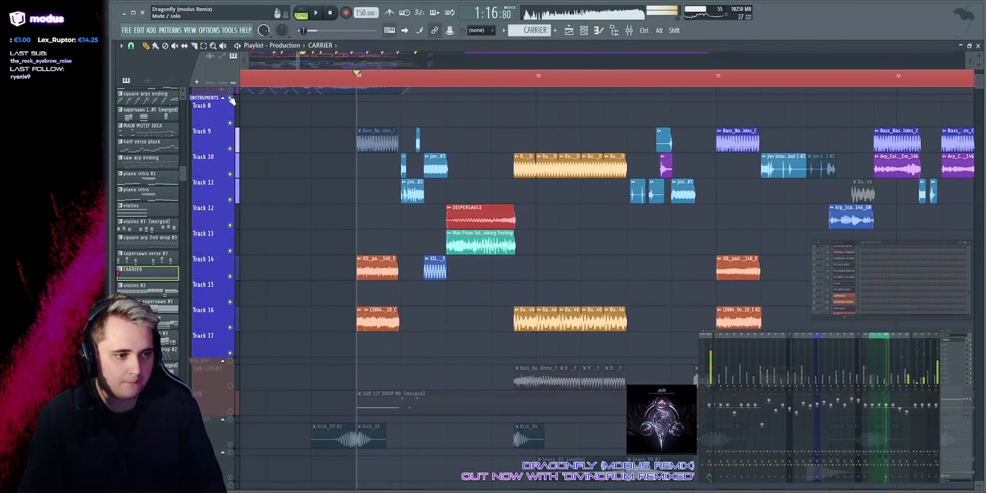
pyautogui.press('space')
pyautogui.scroll(1, 437, 166)
pyautogui.scroll(2, 466, 58)
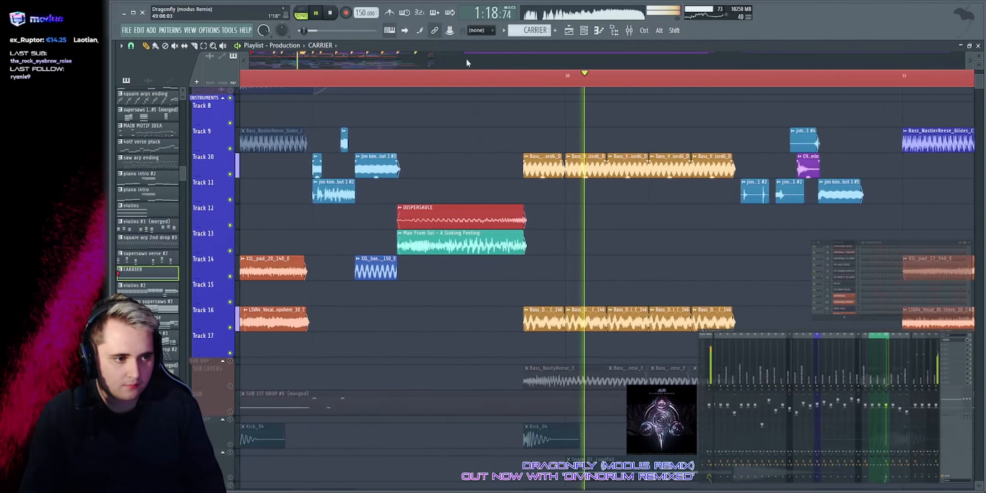
pyautogui.moveTo(379, 245); pyautogui.dragTo(633, 245)
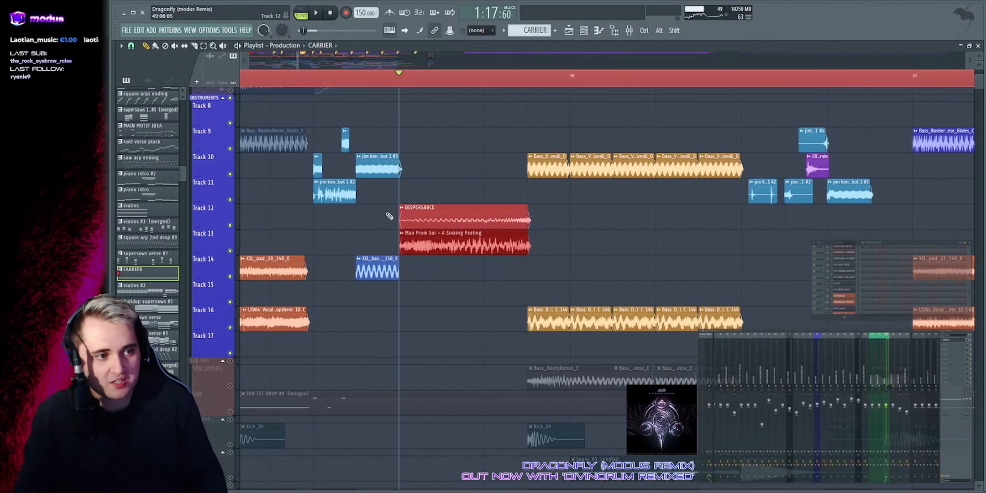
pyautogui.rightClick(231, 225)
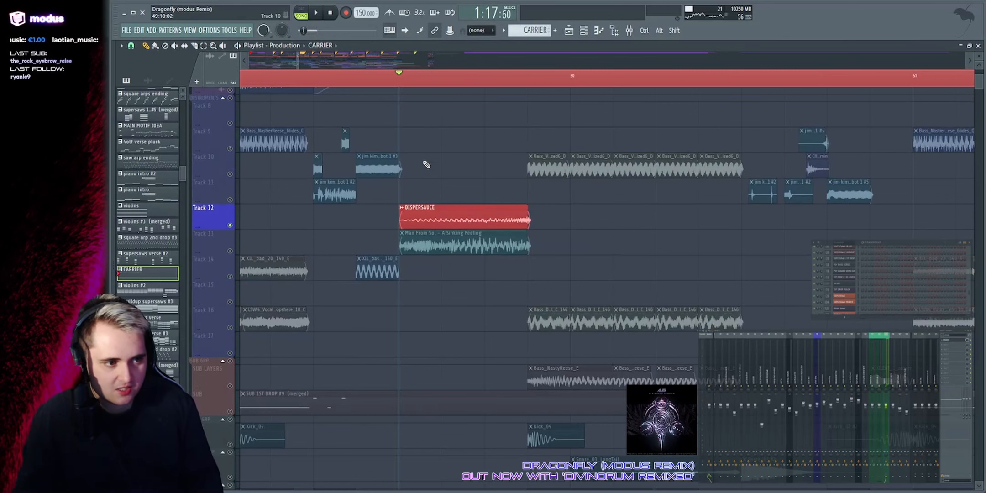
pyautogui.press('space')
pyautogui.press('space')
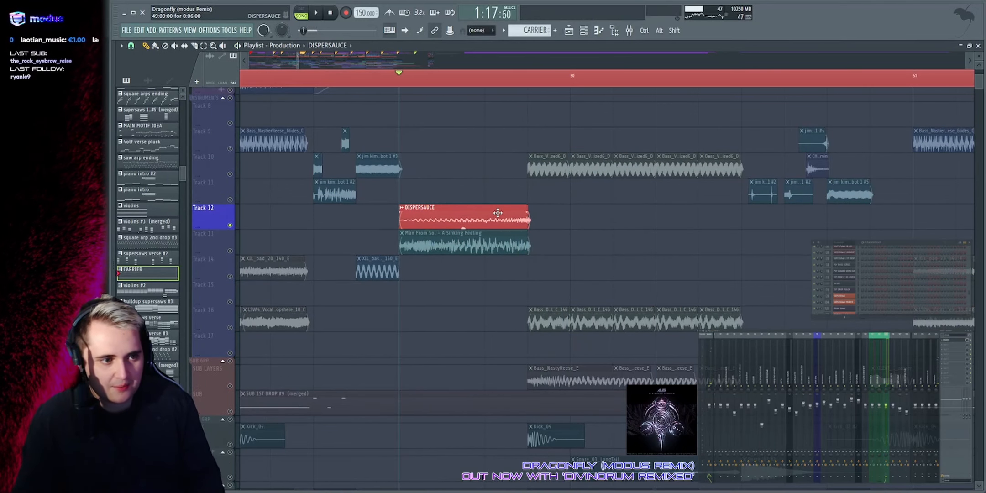
# Step: Open the DISPERSAUCE clip's sample settings to confirm Reverse is on, then close them
pyautogui.click(497, 213)
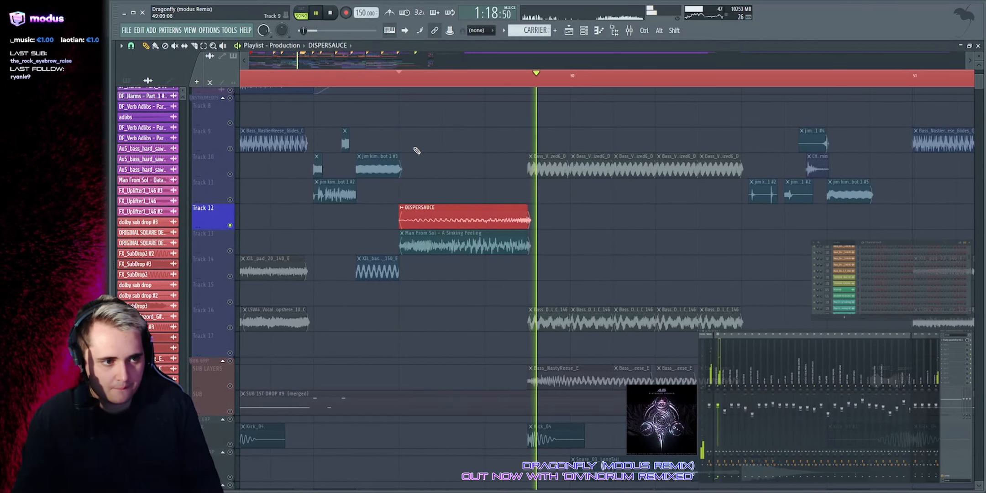
pyautogui.press('space')
pyautogui.doubleClick(433, 222)
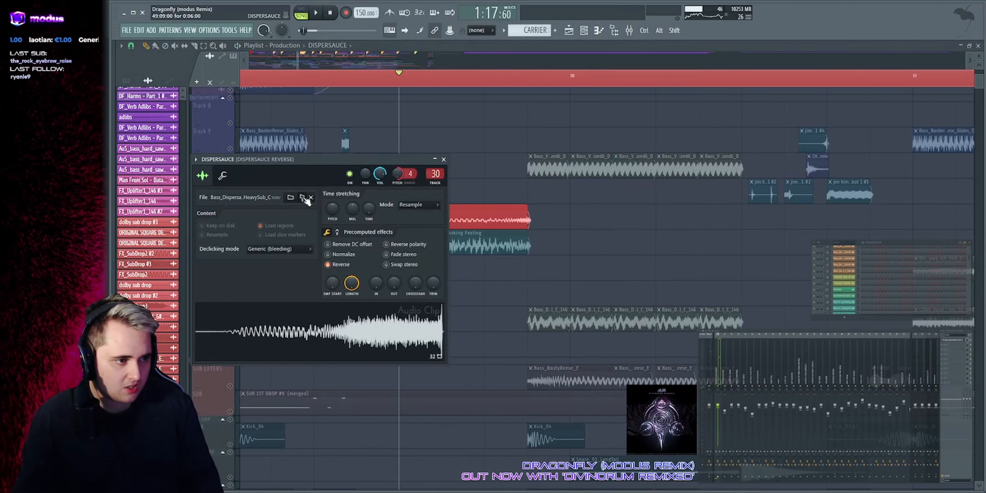
pyautogui.moveTo(112, 214)
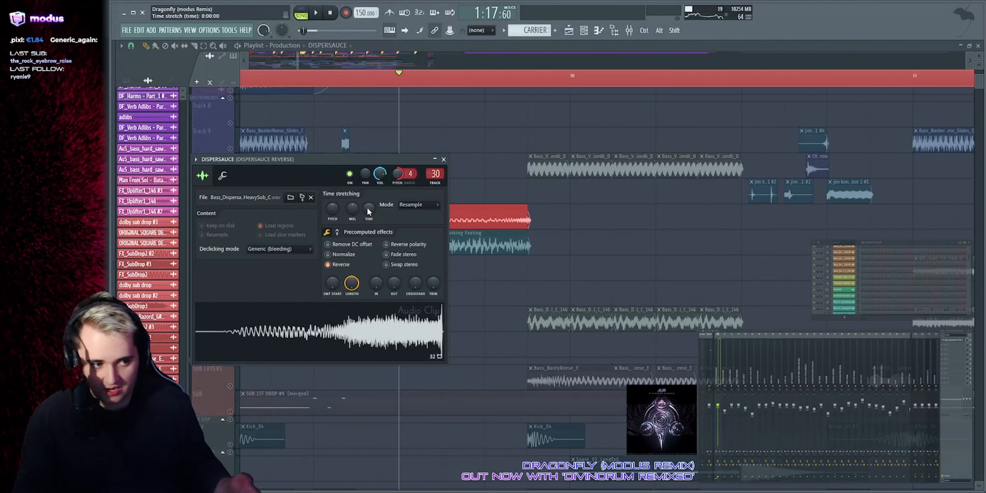
pyautogui.press('Escape')
# Step: Play the reversed DISPERSAUCE clip from its start twice
pyautogui.press('space')
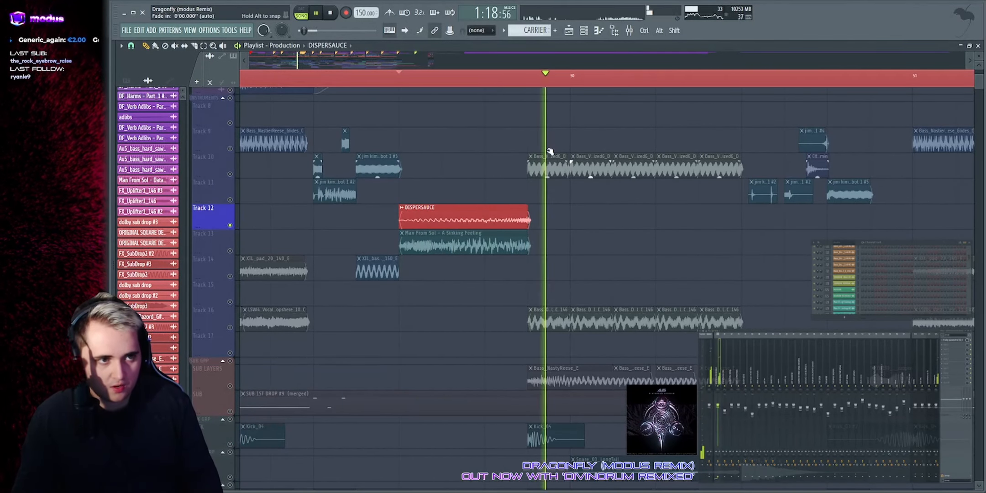
pyautogui.press('space')
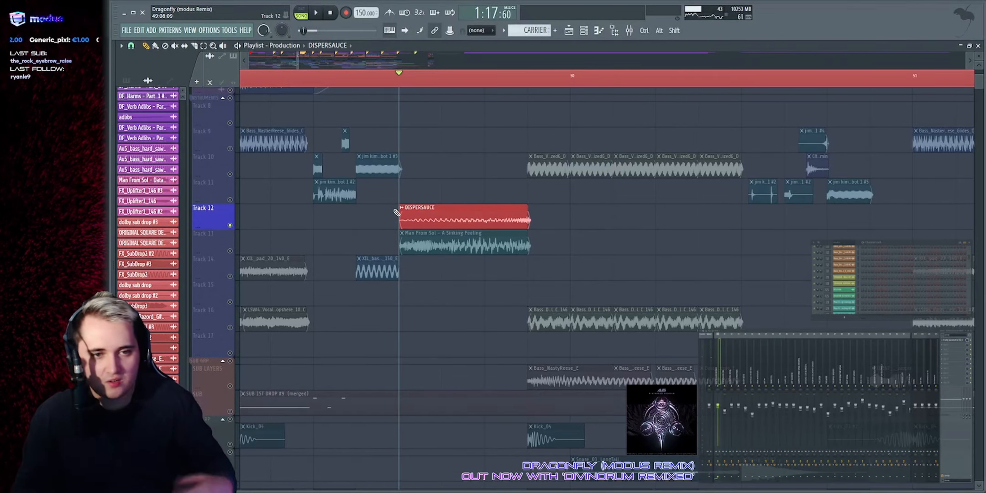
pyautogui.press('space')
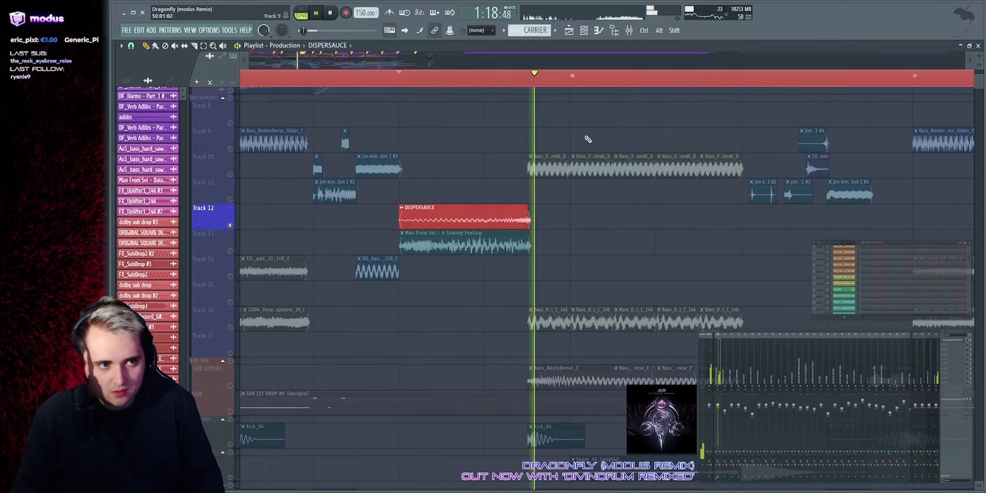
pyautogui.press('space')
pyautogui.press('space')
# Step: Unmute the INSTRUMENTS group and the SUB GRP tracks, then replay the drop
pyautogui.press('space')
pyautogui.click(230, 99)
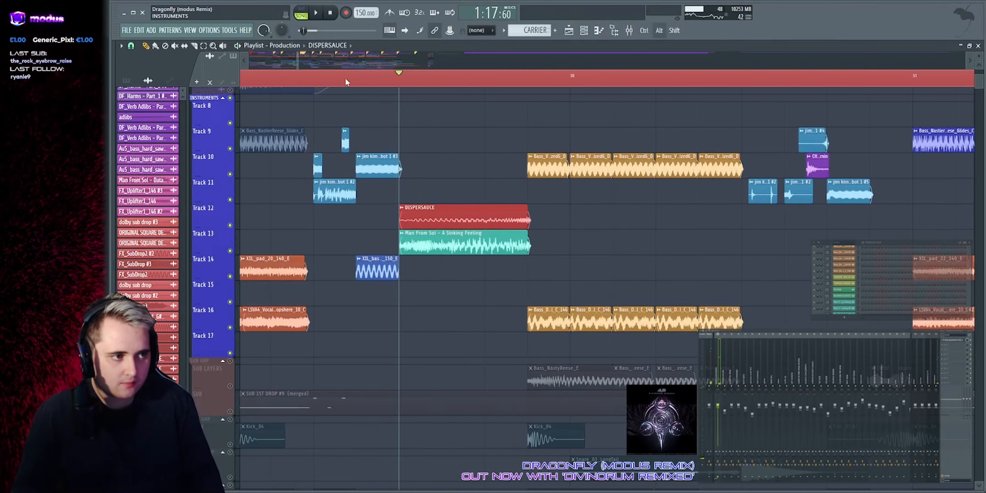
pyautogui.press('space')
pyautogui.scroll(-1, 349, 77)
pyautogui.scroll(-4, 384, 61)
pyautogui.press('space')
pyautogui.click(230, 361)
pyautogui.press('space')
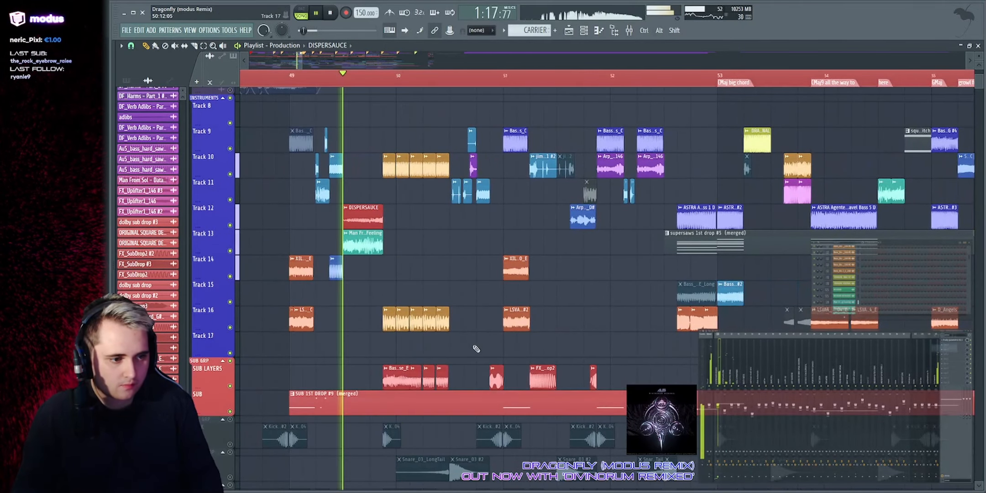
pyautogui.scroll(-4, 485, 303)
pyautogui.scroll(4, 482, 298)
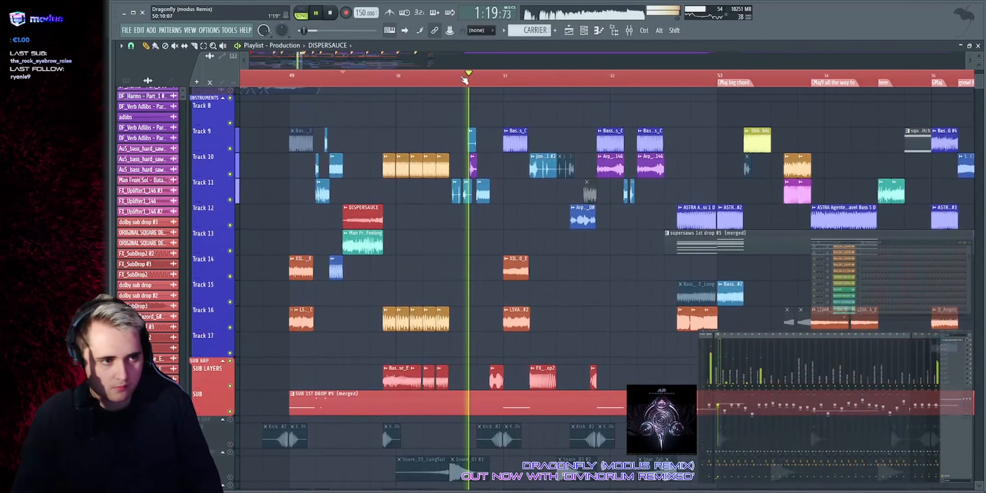
pyautogui.scroll(3, 483, 76)
pyautogui.scroll(4, 457, 76)
pyautogui.press('space')
# Step: Play the DISPERSAUCE drop around bar 52 with all tracks, reviewing its clips
pyautogui.moveTo(352, 196); pyautogui.dragTo(577, 137)
pyautogui.keyDown('ctrl'); pyautogui.click(575, 127); pyautogui.keyUp('ctrl')
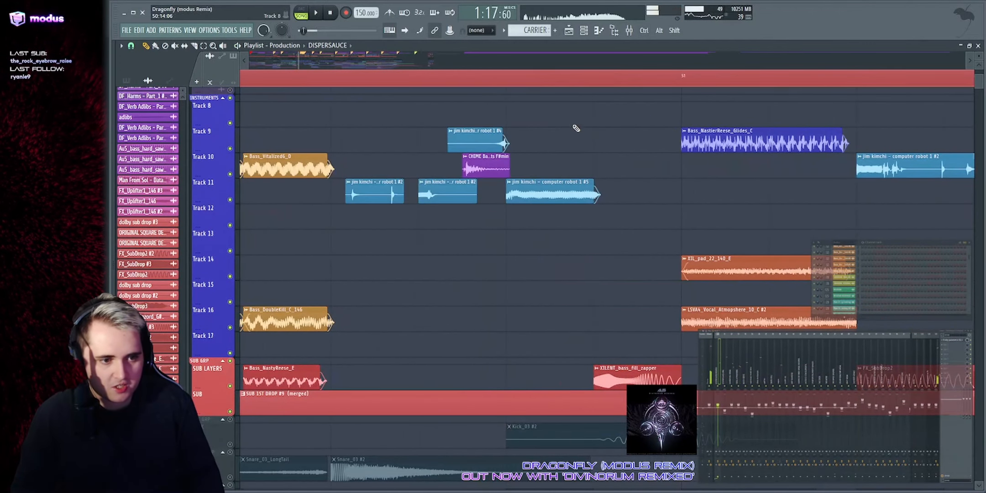
pyautogui.hscroll(1, 335, 71)
pyautogui.press('space')
pyautogui.scroll(-2, 563, 361)
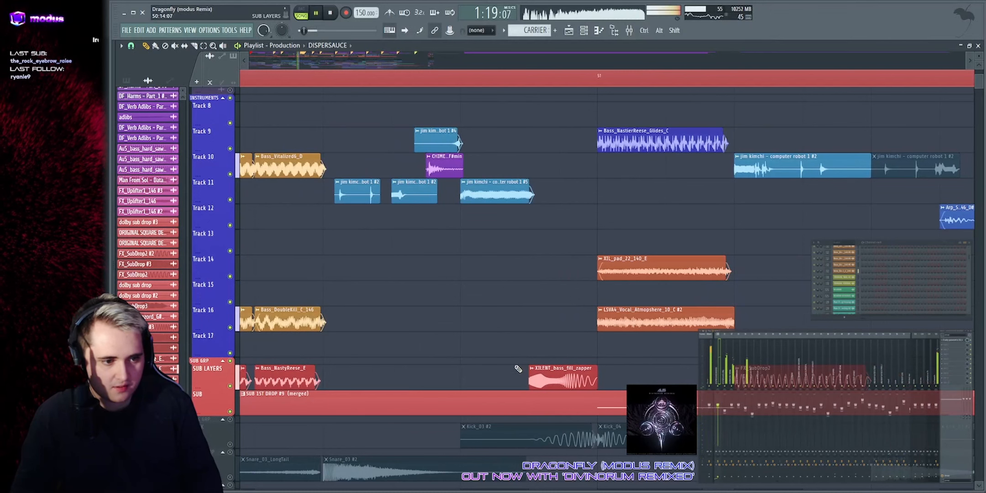
pyautogui.press('space')
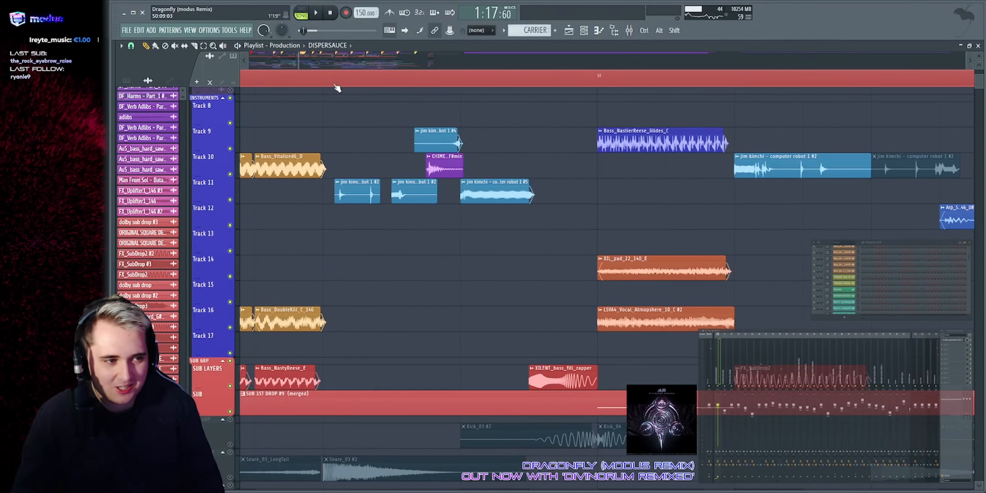
pyautogui.press('space')
pyautogui.scroll(-1, 329, 77)
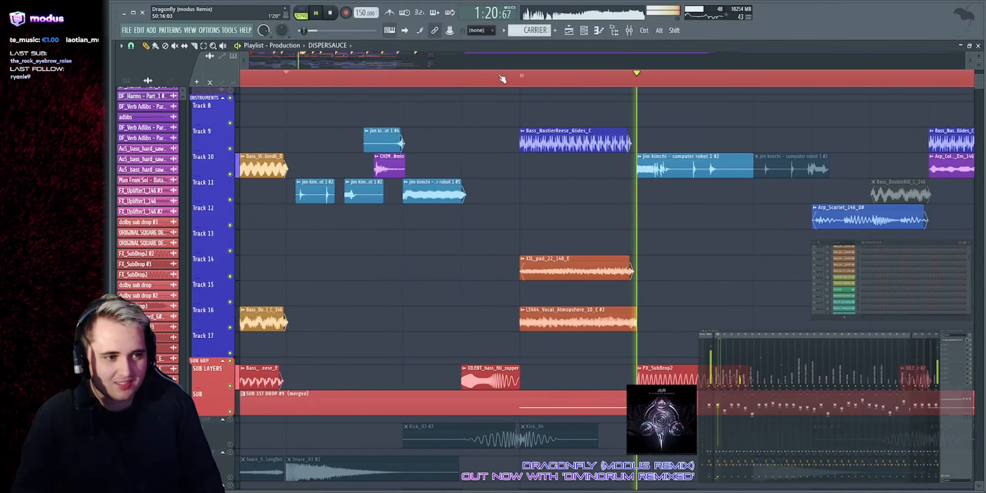
pyautogui.scroll(-1, 504, 79)
pyautogui.scroll(-4, 552, 65)
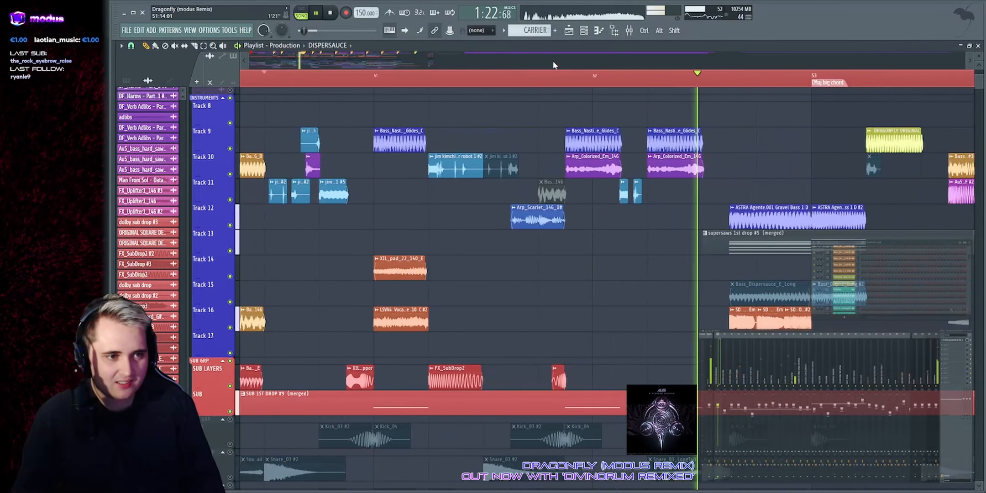
pyautogui.scroll(3, 553, 64)
pyautogui.scroll(1, 539, 75)
pyautogui.press('space')
pyautogui.scroll(-3, 484, 80)
pyautogui.scroll(3, 458, 67)
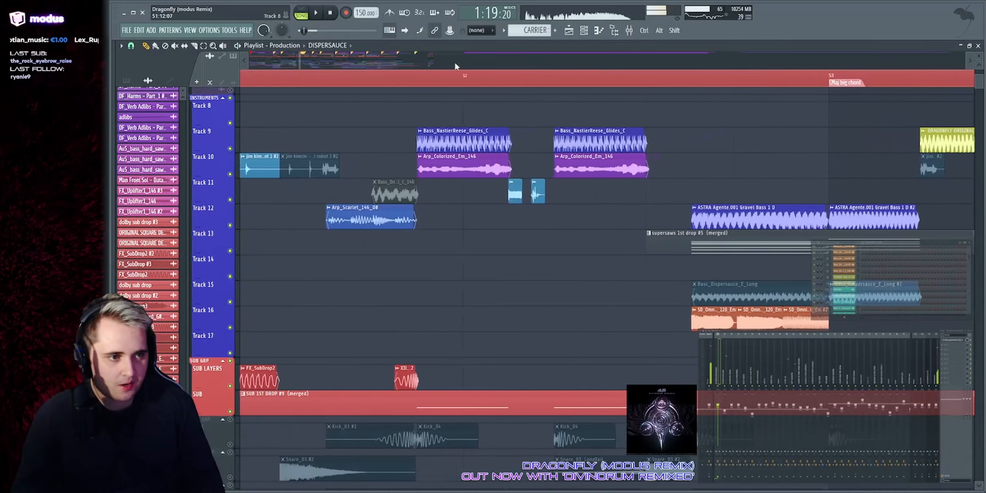
# Step: Solo Track 10, briefly try Track 9, then re-solo Track 10 and play its arp and robot clips
pyautogui.keyDown('ctrl'); pyautogui.click(230, 174); pyautogui.keyUp('ctrl')
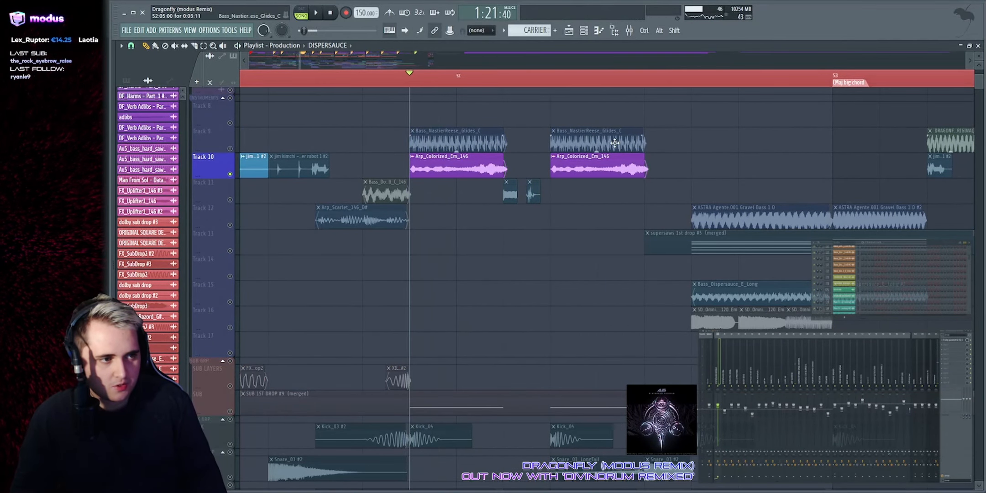
pyautogui.press('space')
pyautogui.press('space')
pyautogui.keyDown('ctrl'); pyautogui.click(230, 148); pyautogui.keyUp('ctrl')
pyautogui.press('space')
pyautogui.scroll(-1, 658, 77)
pyautogui.scroll(-1, 303, 60)
pyautogui.press('space')
pyautogui.keyDown('ctrl'); pyautogui.click(231, 174); pyautogui.keyUp('ctrl')
pyautogui.hscroll(1, 355, 71)
pyautogui.press('space')
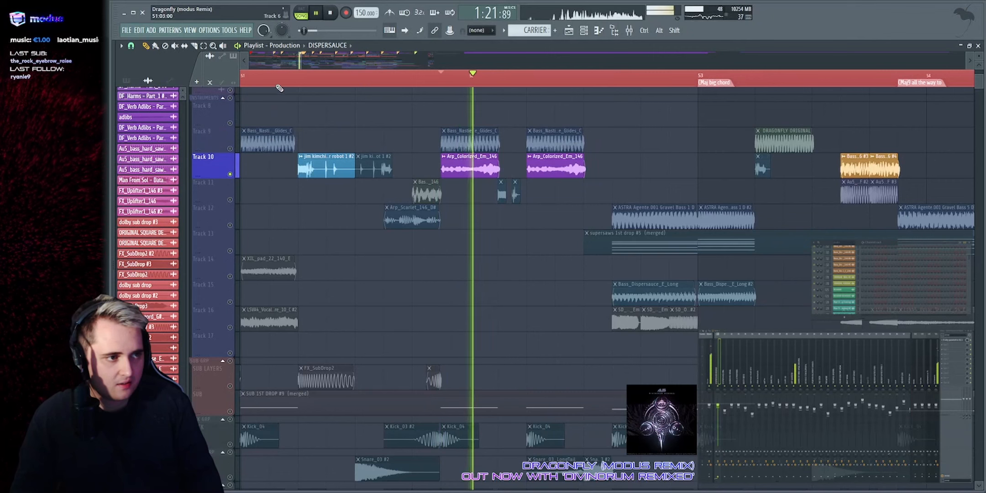
pyautogui.press('space')
pyautogui.press('space')
pyautogui.press('space')
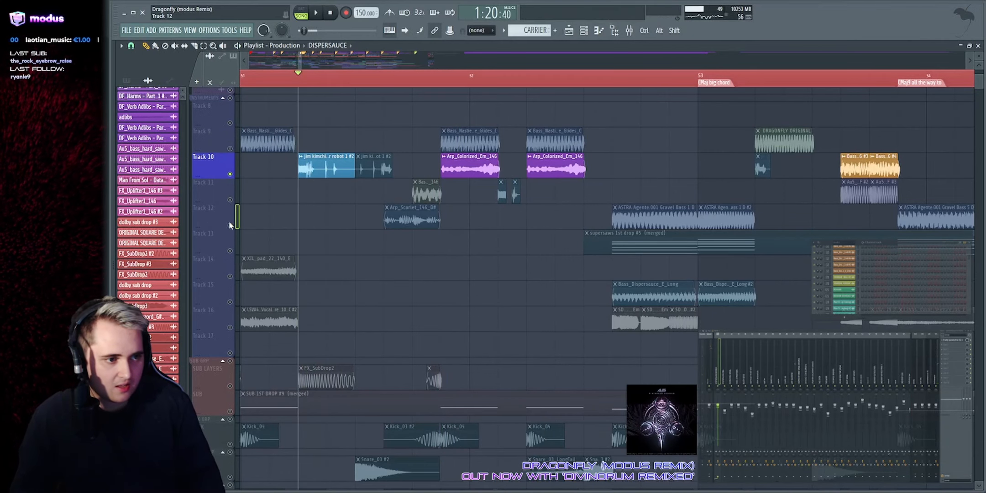
# Step: Solo Track 12 instead of Track 10 and play it back
pyautogui.keyDown('ctrl'); pyautogui.click(230, 225); pyautogui.keyUp('ctrl')
pyautogui.scroll(1, 406, 56)
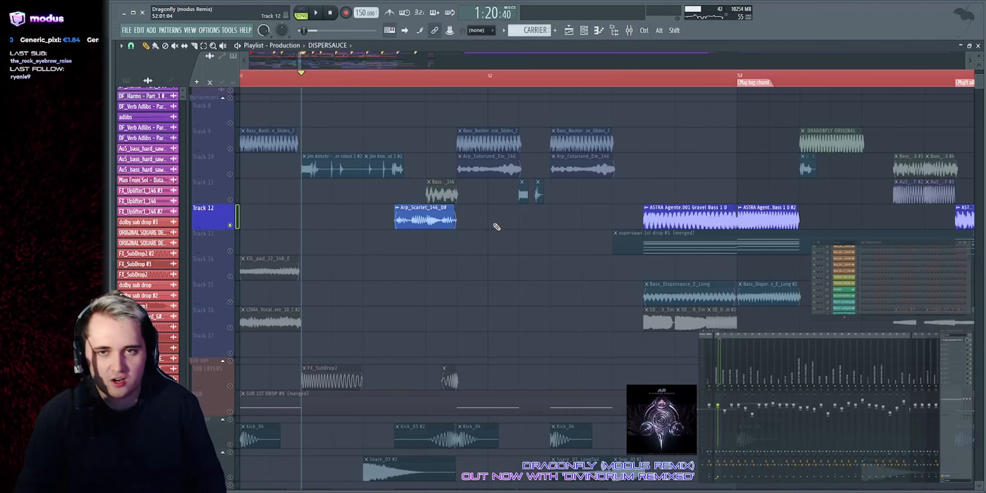
pyautogui.press('space')
pyautogui.press('space')
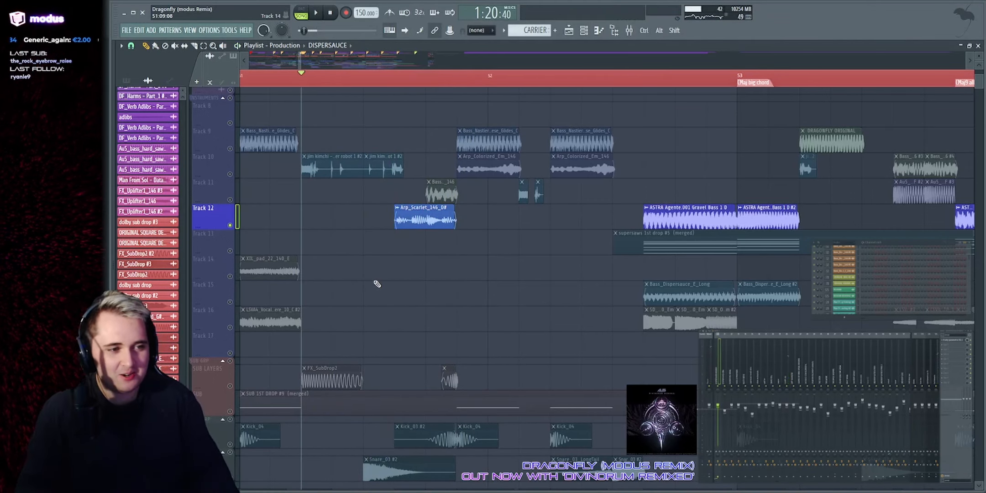
# Step: Unmute the INSTRUMENTS group tracks and play the arrangement from bar 50
pyautogui.scroll(-2, 312, 60)
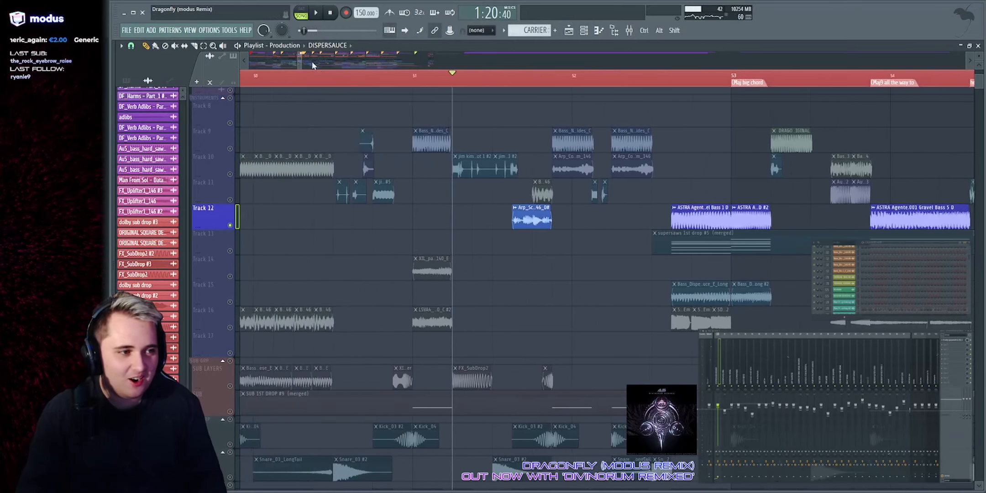
pyautogui.click(230, 97)
pyautogui.click(270, 76)
pyautogui.press('space')
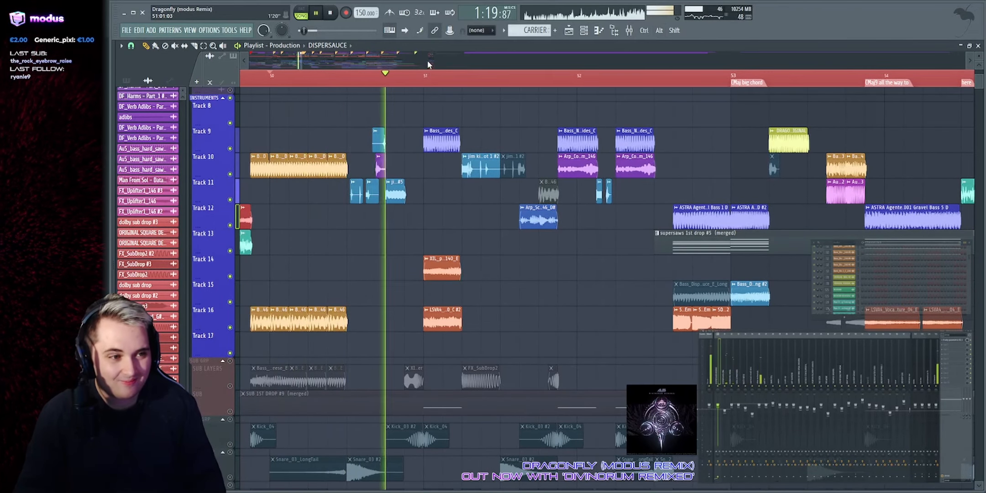
pyautogui.keyDown('ctrl'); pyautogui.scroll(2, 429, 137); pyautogui.keyUp('ctrl')
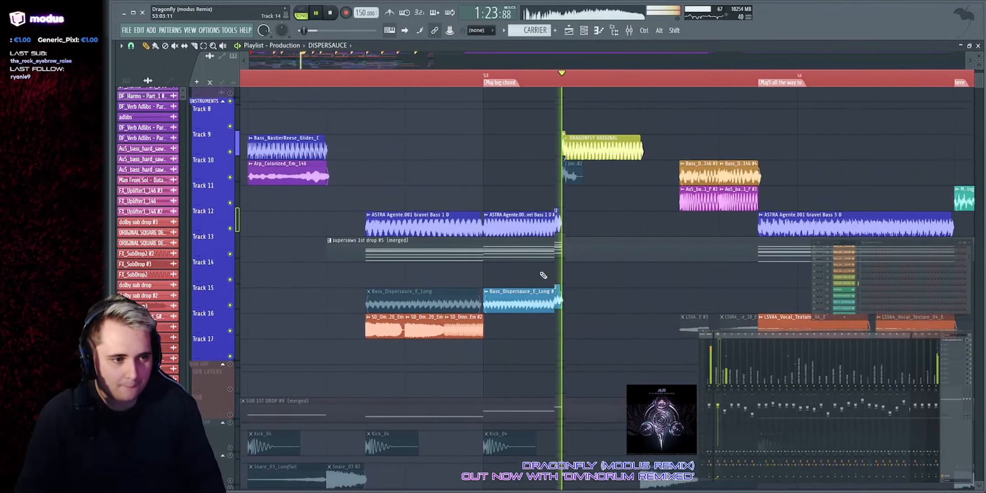
pyautogui.scroll(3, 541, 275)
pyautogui.press('space')
pyautogui.scroll(-3, 479, 249)
pyautogui.scroll(5, 498, 259)
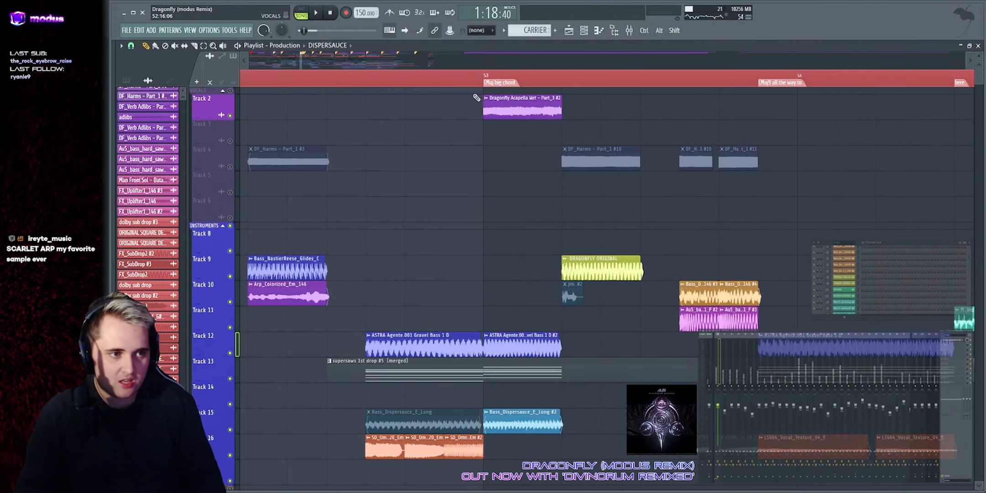
pyautogui.press('space')
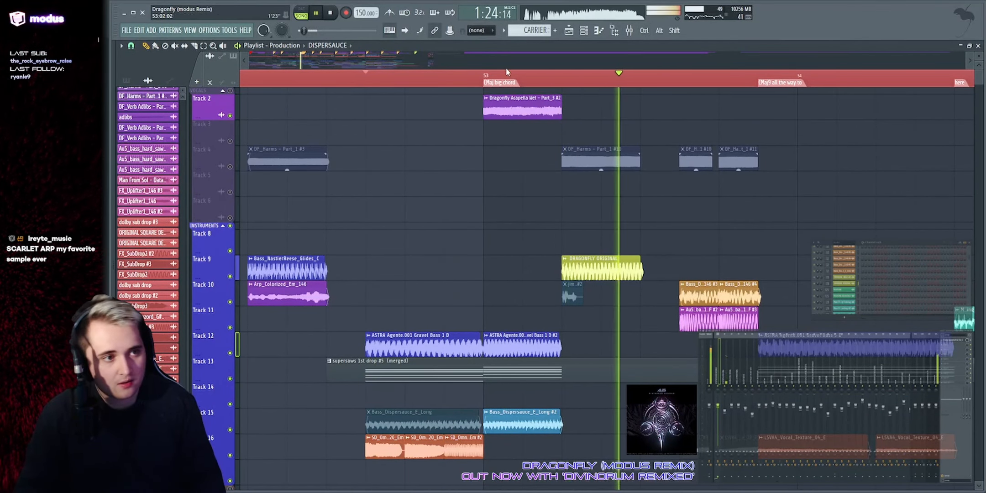
# Step: Play with the vocals soloed from bar 53
pyautogui.press('space')
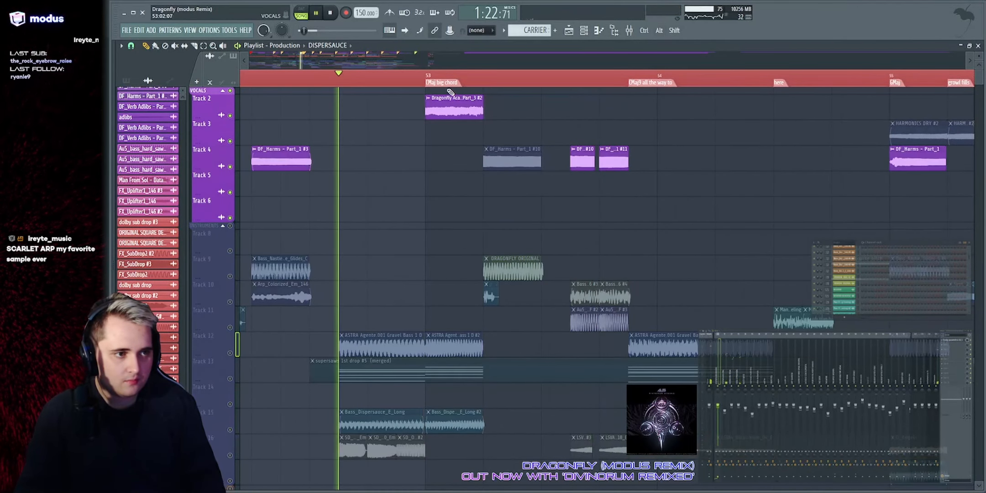
pyautogui.click(433, 77)
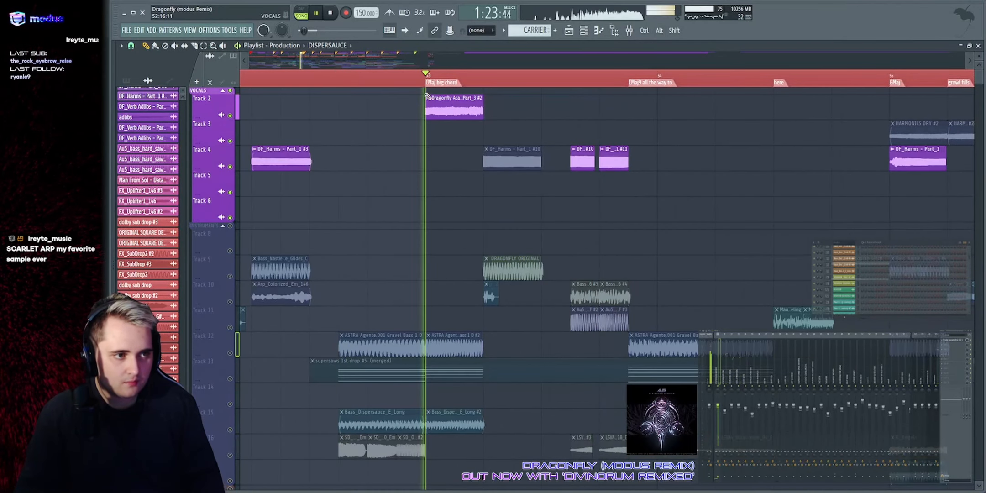
pyautogui.scroll(-4, 628, 180)
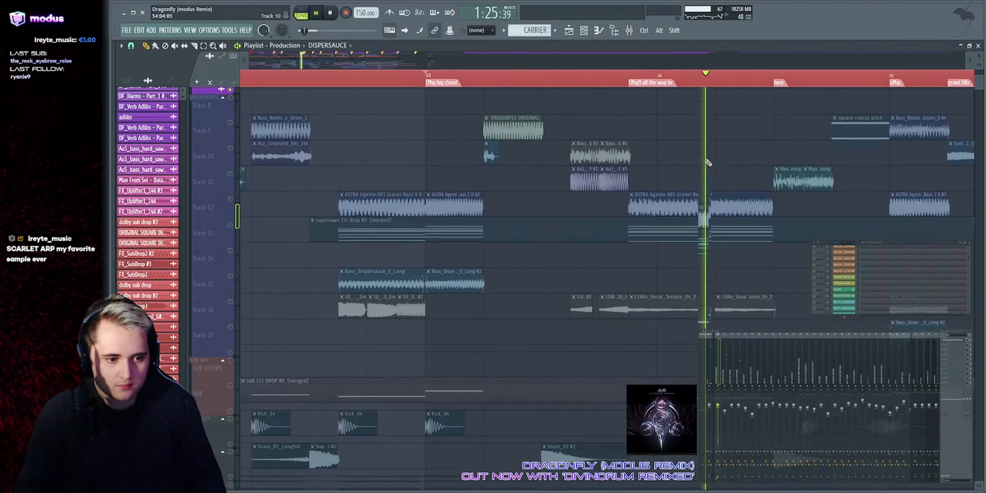
pyautogui.press('space')
# Step: Solo Track 16's vocal textures, then the VOCALS group, and play from bar 53
pyautogui.click(227, 303)
pyautogui.press('space')
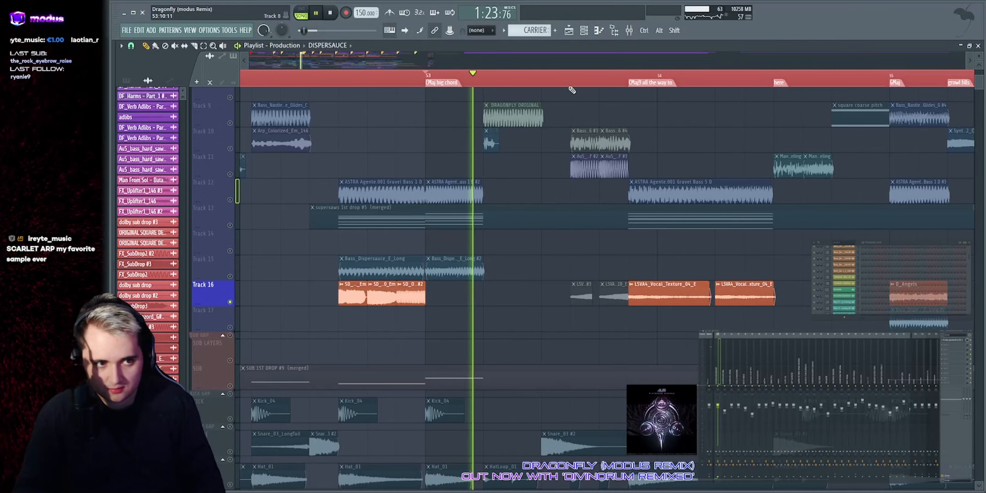
pyautogui.scroll(4, 601, 420)
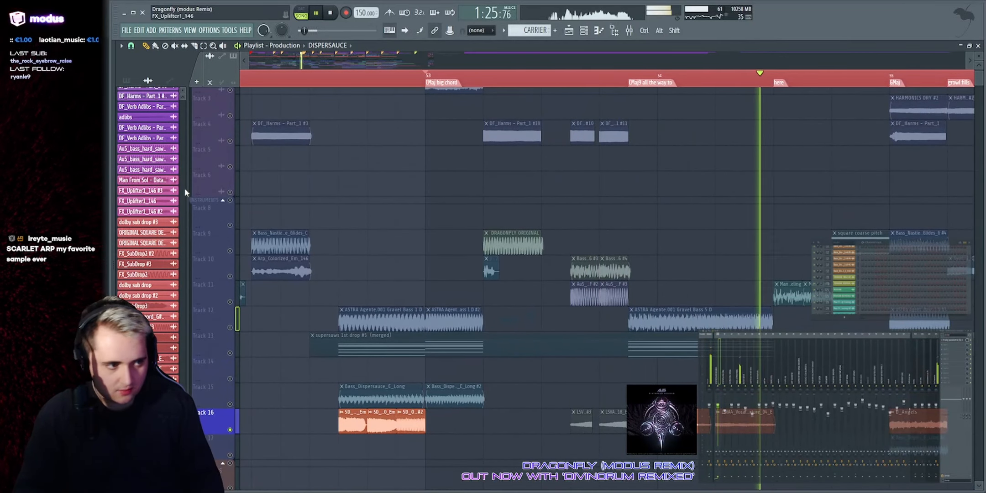
pyautogui.keyDown('ctrl'); pyautogui.scroll(-2, 307, 379); pyautogui.keyUp('ctrl')
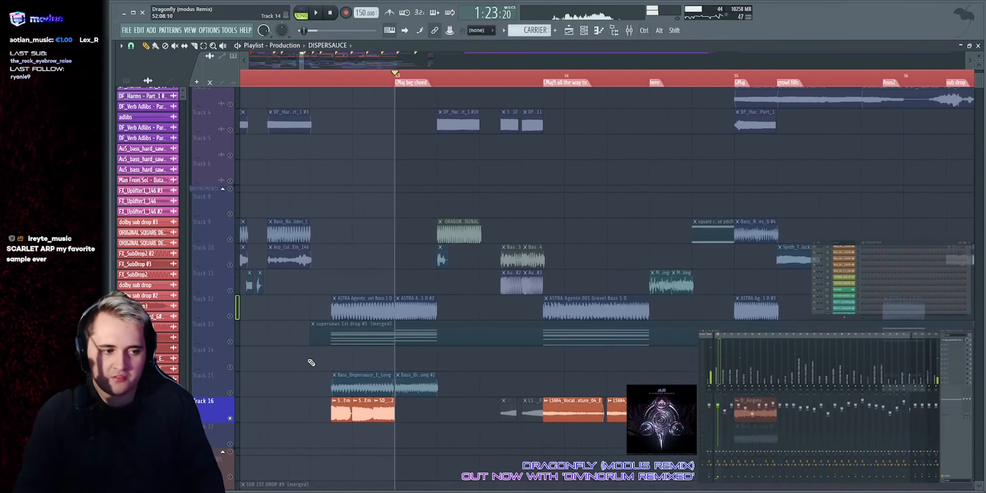
pyautogui.scroll(-4, 320, 320)
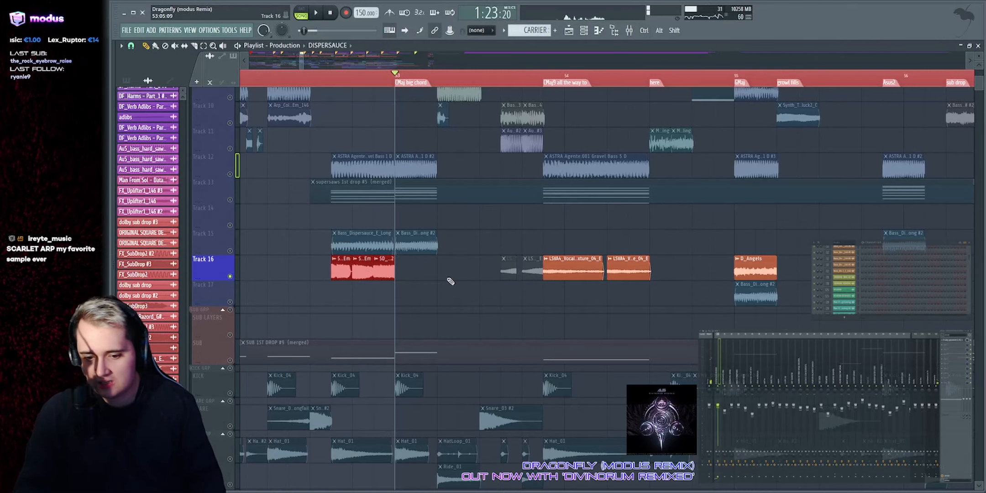
pyautogui.scroll(7, 445, 280)
pyautogui.rightClick(231, 91)
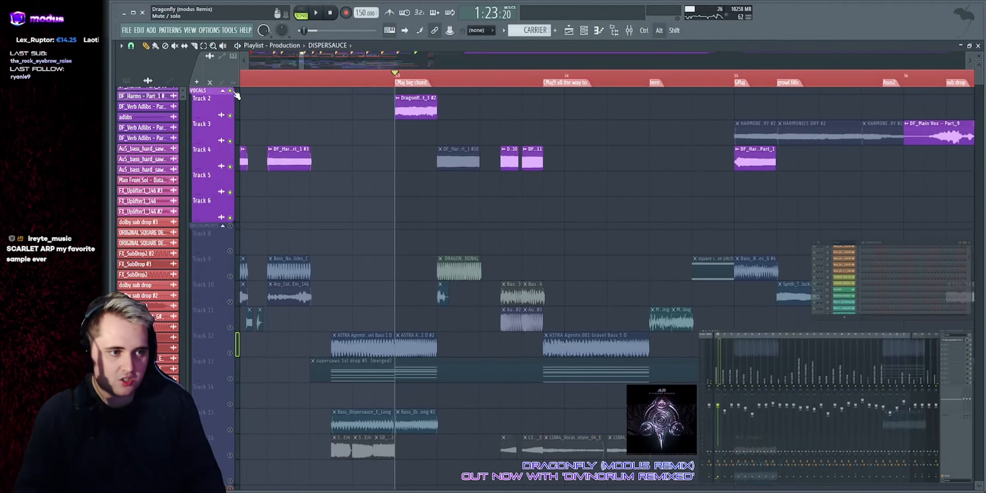
pyautogui.press('space')
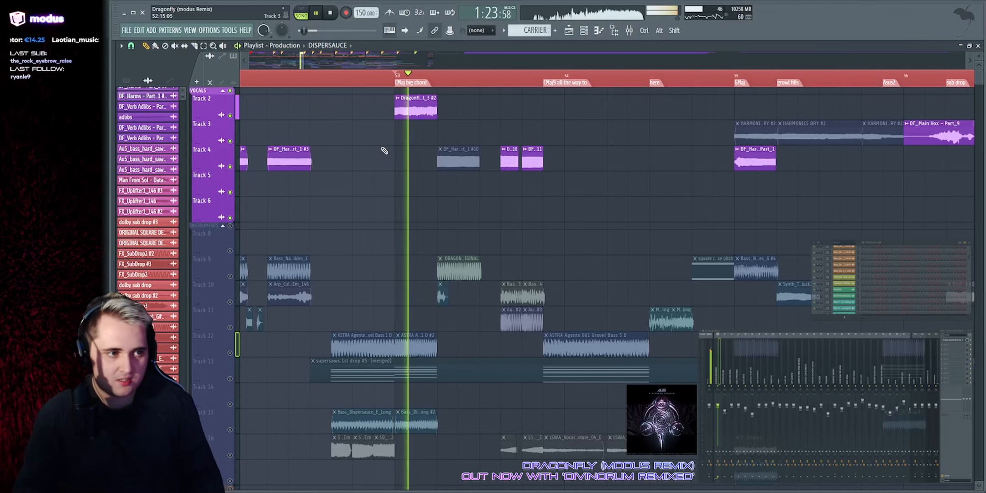
pyautogui.press('space')
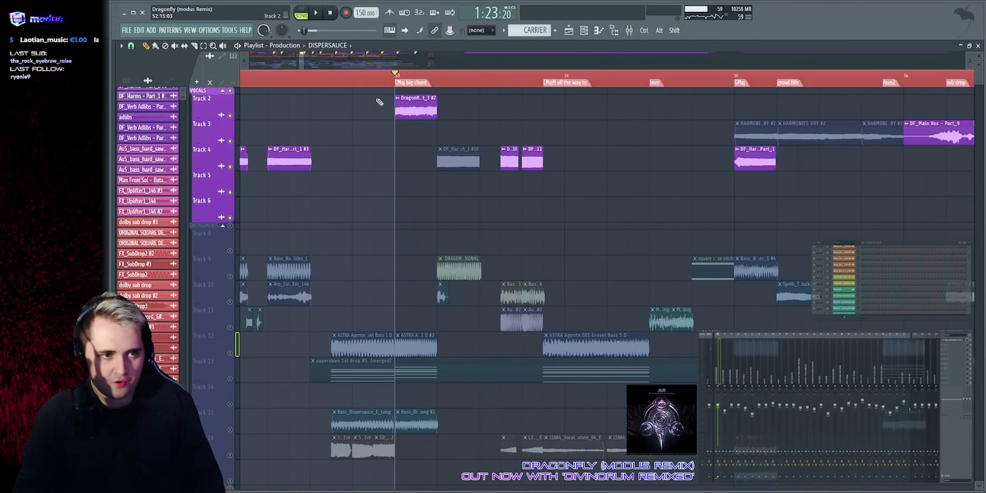
# Step: Select the Dragonfly acapella clip on Track 2, then play soloed Track 16 around bar 54
pyautogui.moveTo(364, 95); pyautogui.dragTo(464, 111)
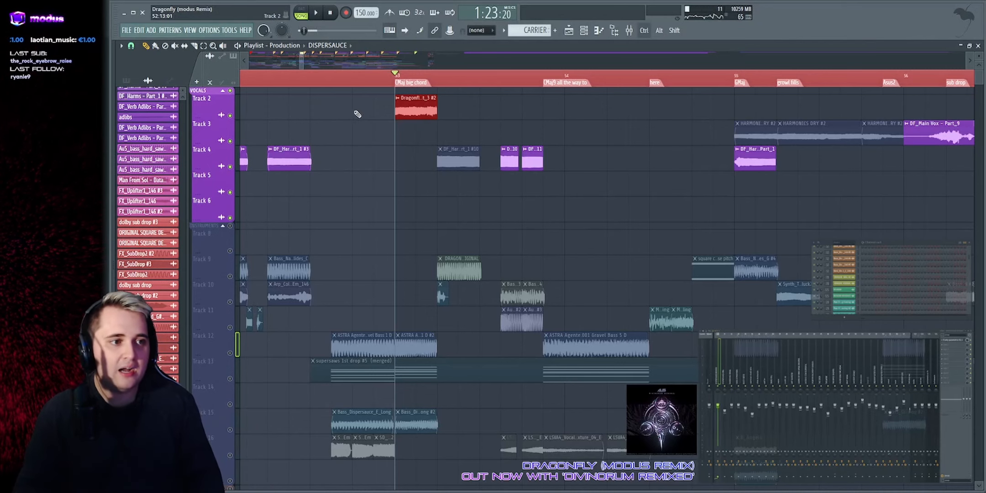
pyautogui.moveTo(358, 114); pyautogui.dragTo(559, 169)
pyautogui.scroll(-5, 585, 160)
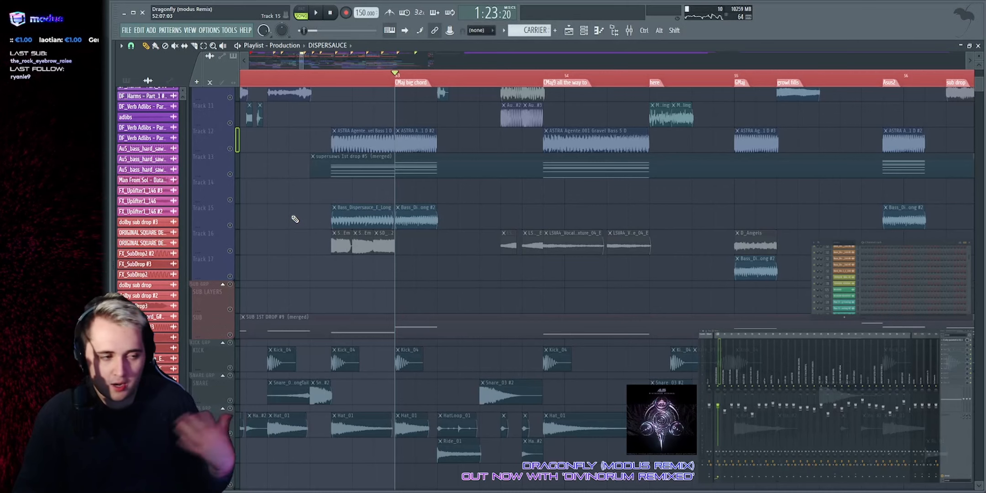
pyautogui.click(230, 251)
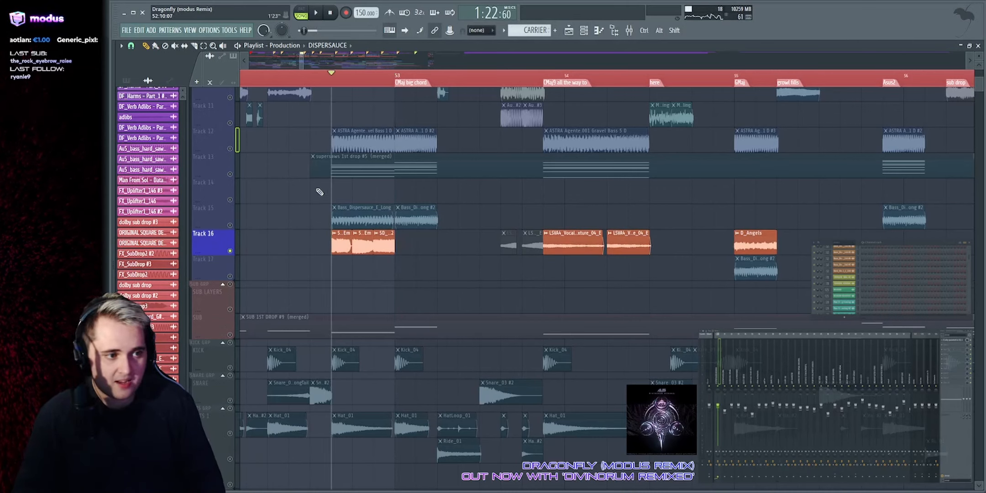
pyautogui.press('space')
pyautogui.click(544, 75)
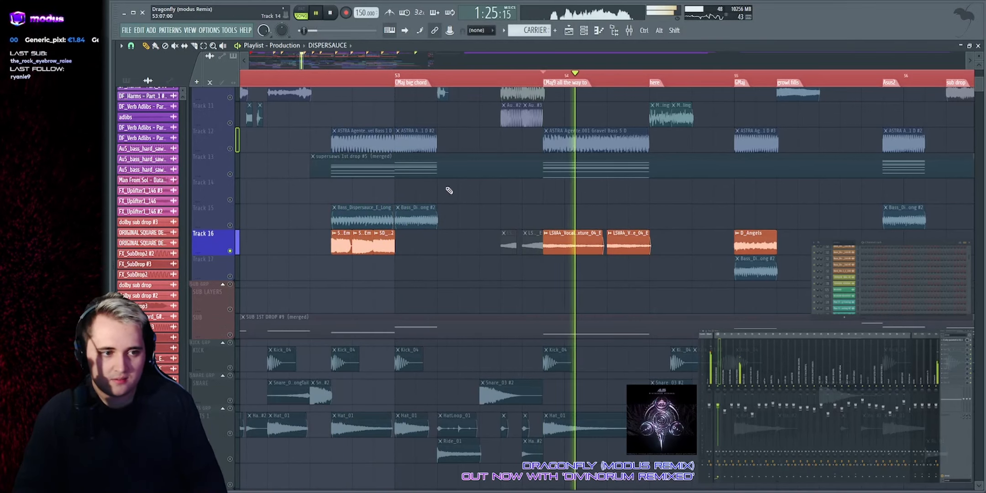
pyautogui.press('space')
# Step: Reactivate the INSTRUMENTS group, then audition soloed Track 12 from bar 52.5
pyautogui.scroll(3, 475, 188)
pyautogui.click(230, 175)
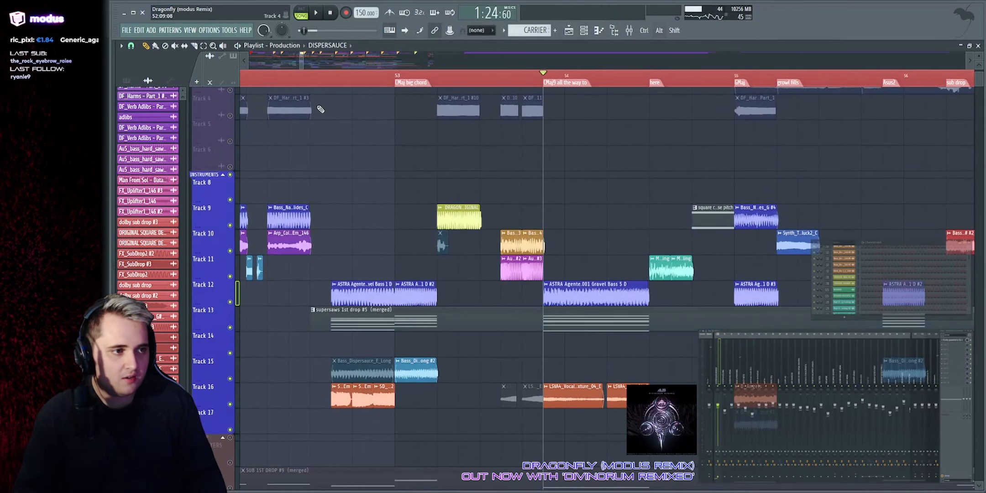
pyautogui.click(311, 75)
pyautogui.press('space')
pyautogui.scroll(3, 346, 86)
pyautogui.scroll(-3, 331, 183)
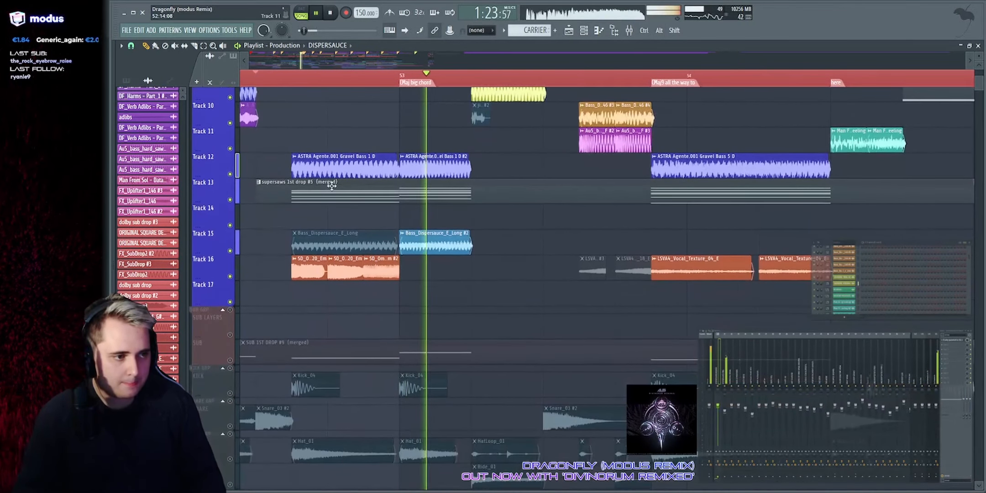
pyautogui.rightClick(231, 173)
pyautogui.press('space')
pyautogui.press('space')
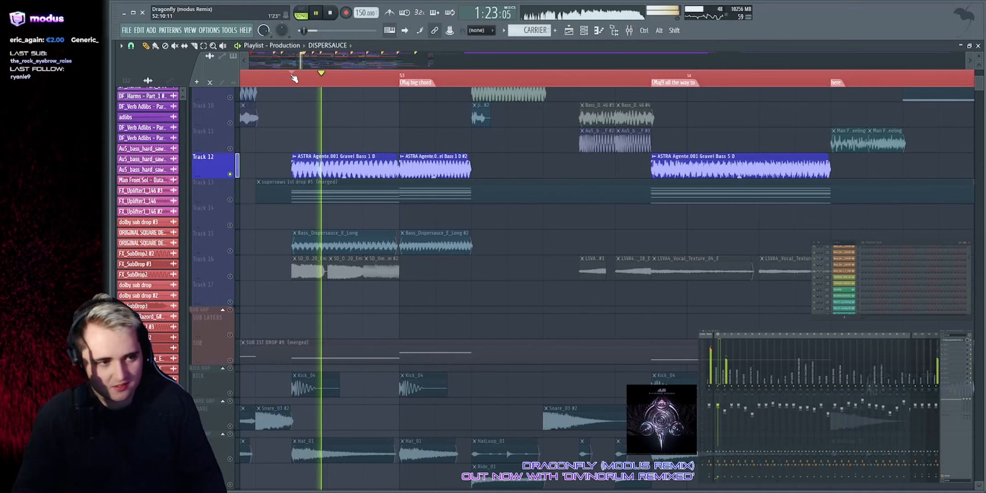
pyautogui.press('space')
pyautogui.scroll(2, 413, 64)
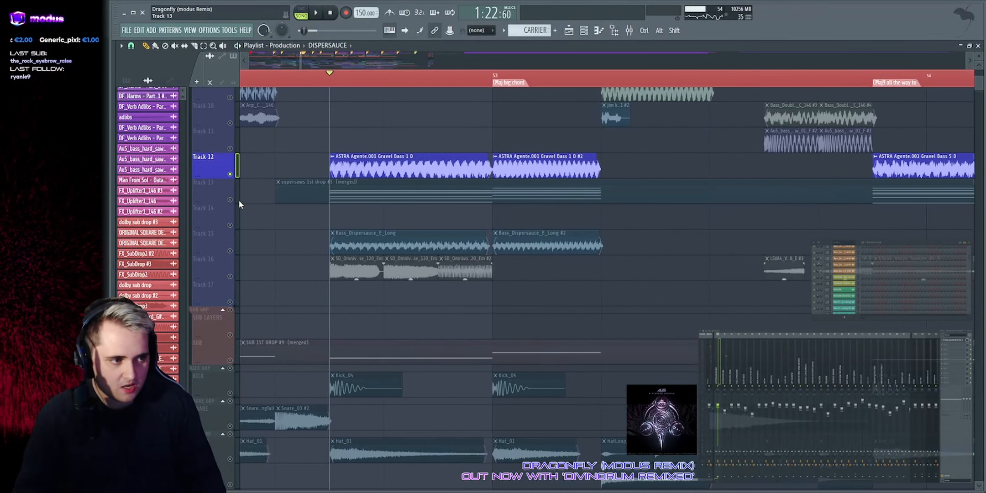
# Step: Solo Track 13 and audition the supersaws 1st drop clip from the marker
pyautogui.click(237, 201)
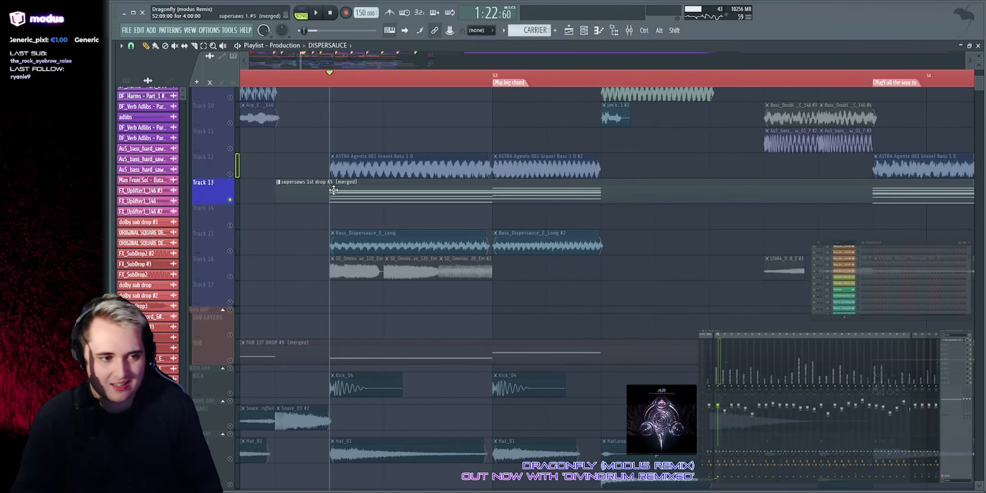
pyautogui.press('space')
pyautogui.press('space')
pyautogui.click(398, 196)
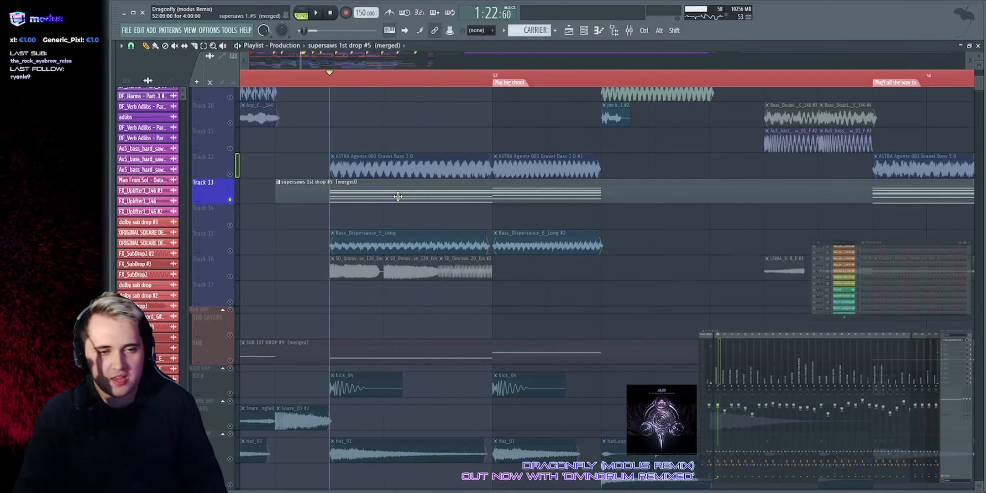
pyautogui.press('space')
pyautogui.scroll(5, 821, 365)
pyautogui.press('space')
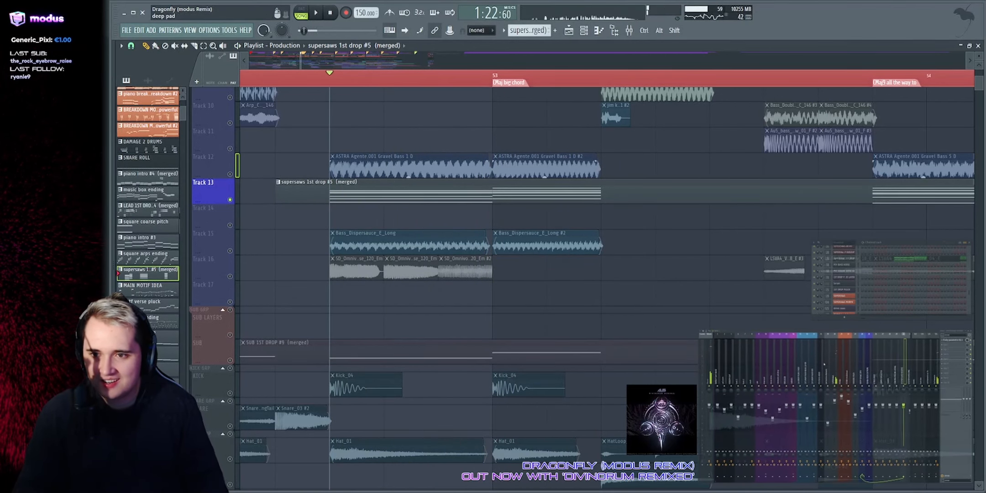
pyautogui.press('space')
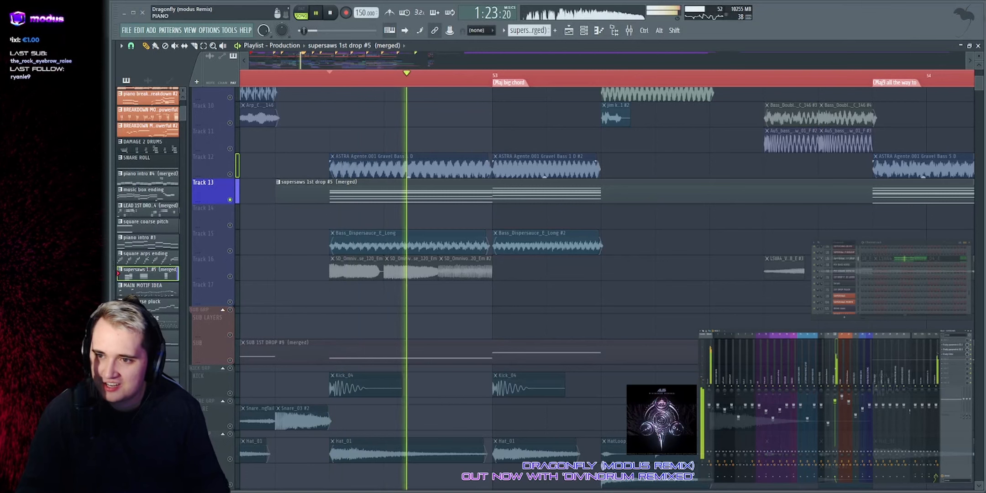
pyautogui.press('space')
# Step: Inspect the SUPERSAWS 1ST DROP Serum FX chain: Hyper/Dimension, Compressor and EQ
pyautogui.click(411, 196)
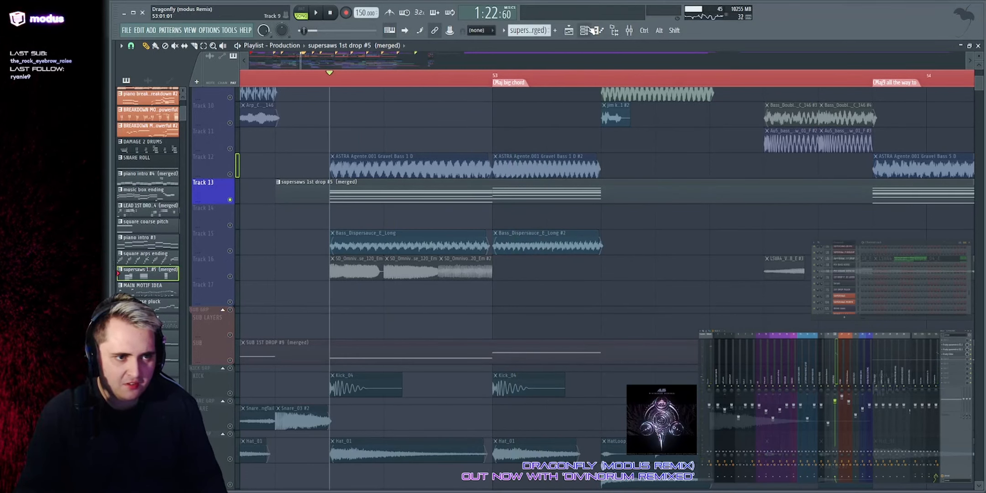
pyautogui.click(850, 260)
pyautogui.moveTo(604, 77); pyautogui.dragTo(436, 65)
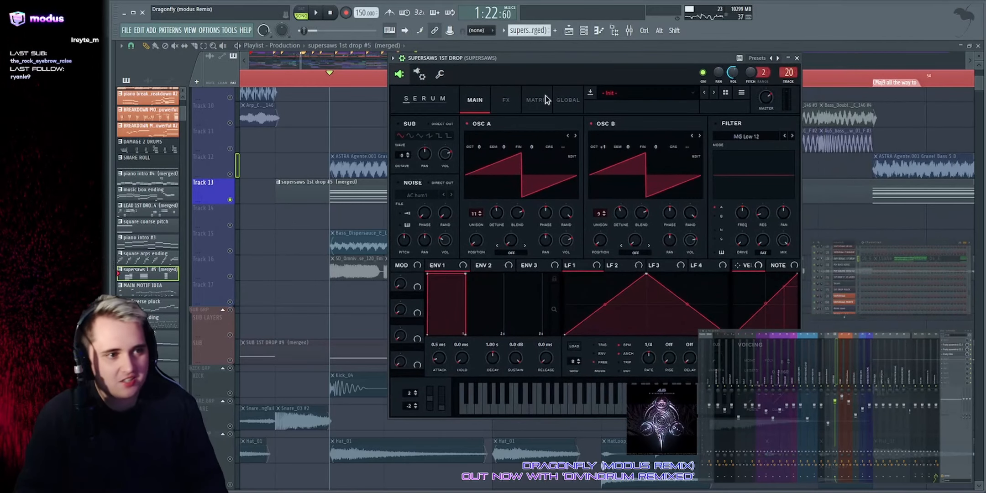
pyautogui.click(506, 99)
pyautogui.press('space')
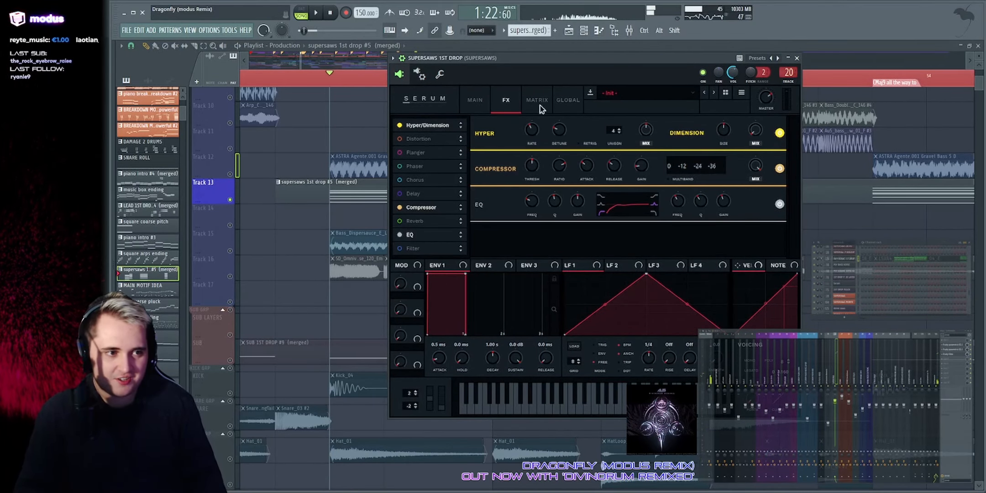
pyautogui.press('Escape')
pyautogui.press('space')
pyautogui.press('space')
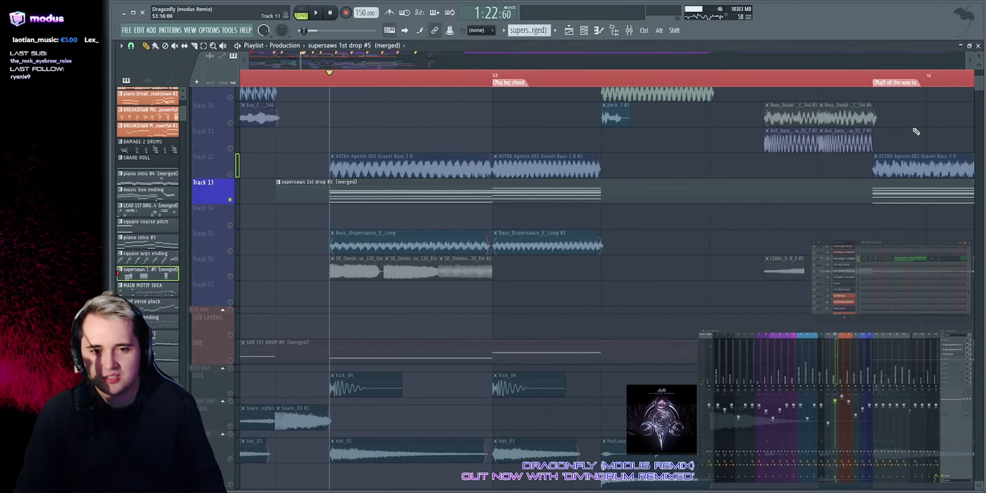
pyautogui.press('space')
pyautogui.press('space')
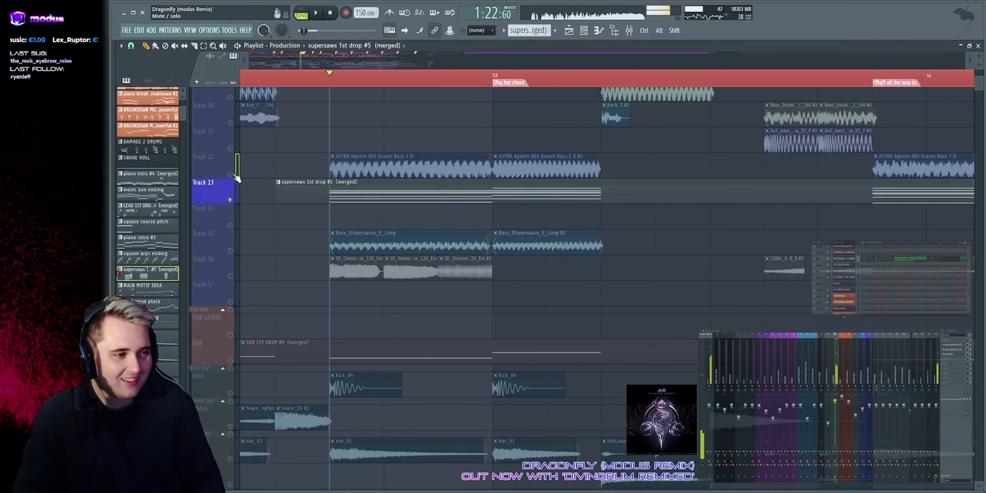
# Step: Play Track 12 with the supersaws, then solo Track 15's Bass_Dispersauce from bar 53
pyautogui.click(231, 174)
pyautogui.press('space')
pyautogui.press('space')
pyautogui.press('space')
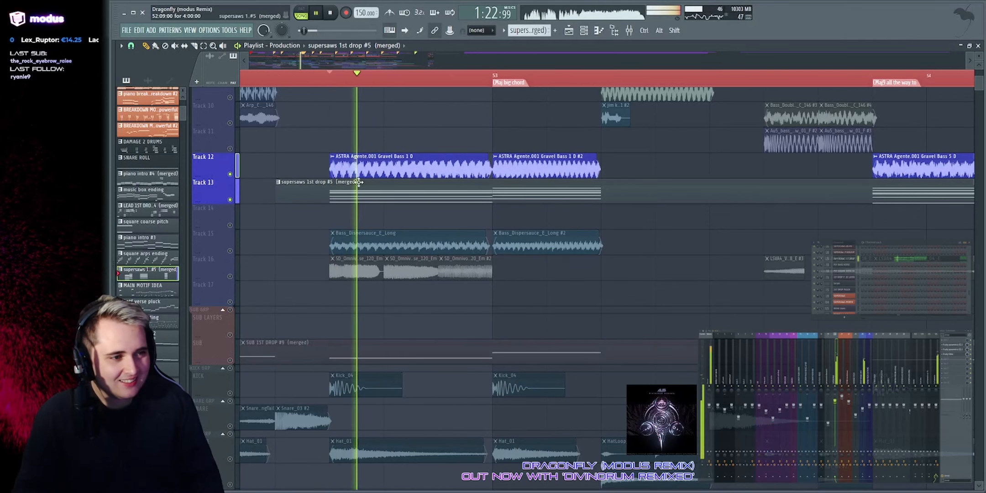
pyautogui.press('space')
pyautogui.click(232, 251)
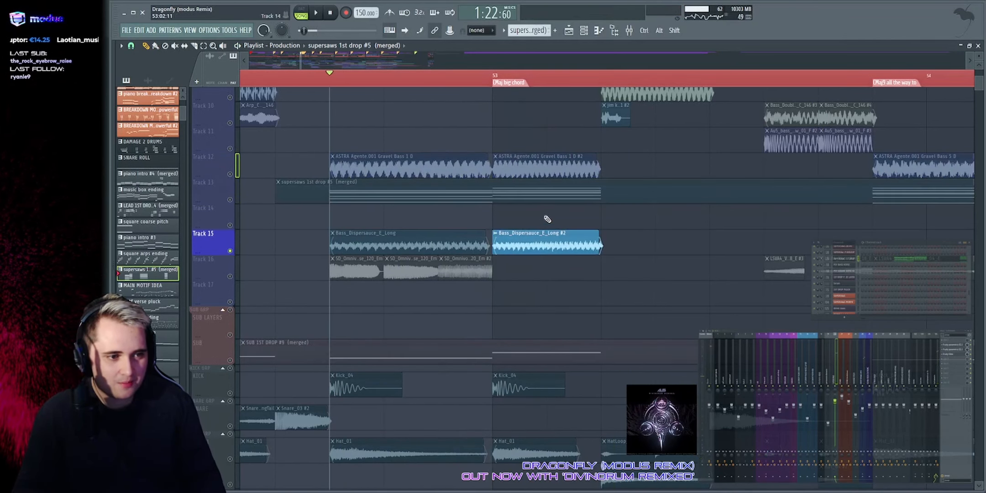
pyautogui.press('space')
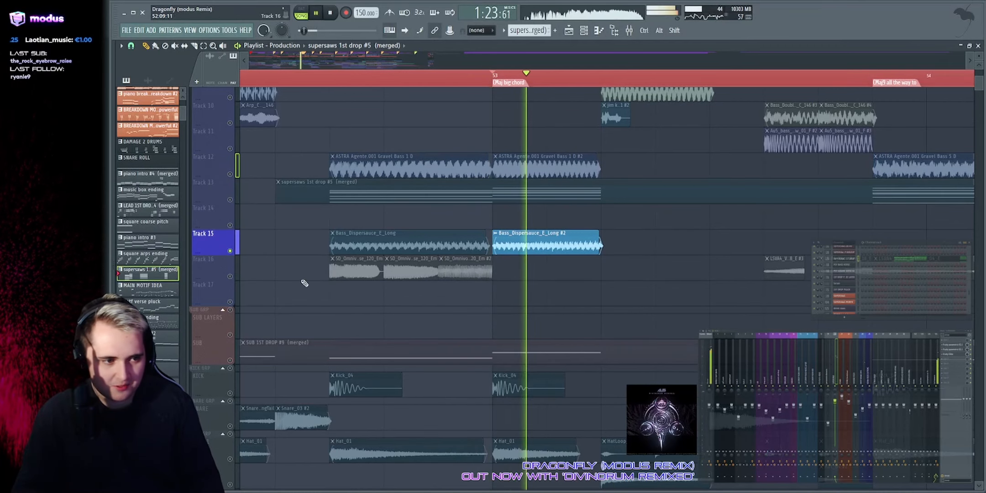
# Step: Bring all INSTRUMENTS tracks back and play the full instrument group
pyautogui.press('space')
pyautogui.press('space')
pyautogui.press('space')
pyautogui.scroll(2, 230, 128)
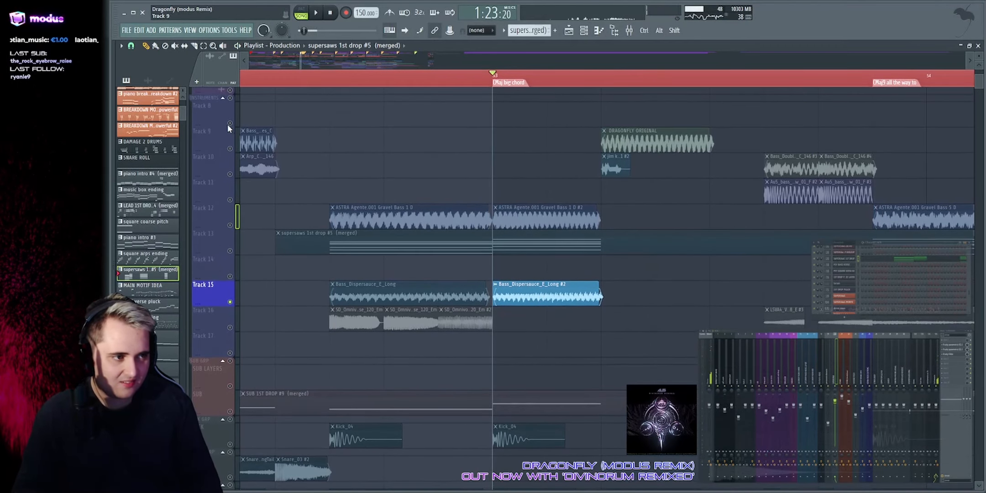
pyautogui.click(231, 99)
pyautogui.press('space')
pyautogui.scroll(-3, 330, 85)
pyautogui.press('space')
pyautogui.press('space')
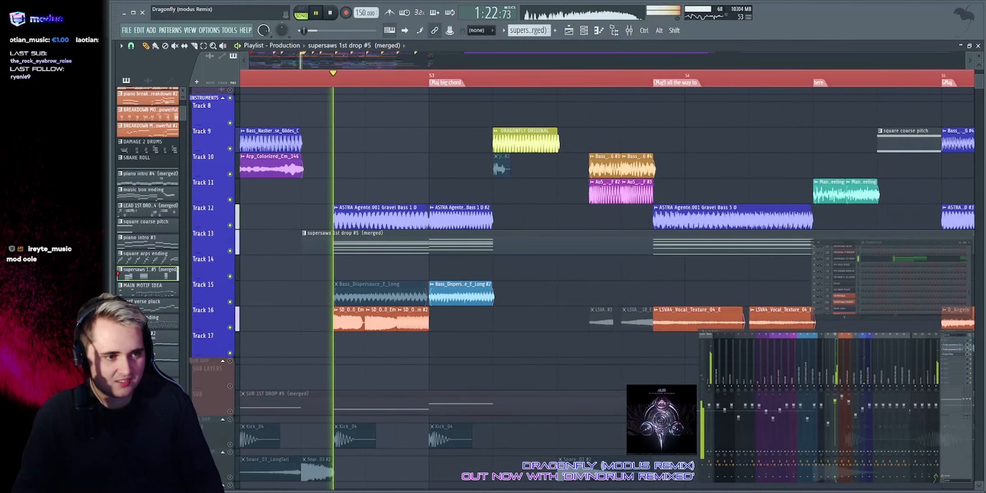
pyautogui.hscroll(2, 411, 121)
pyautogui.scroll(3, 412, 121)
# Step: Solo Track 9 and inspect the DRAGONFLY ORIGINAL clip's settings and sample file
pyautogui.press('space')
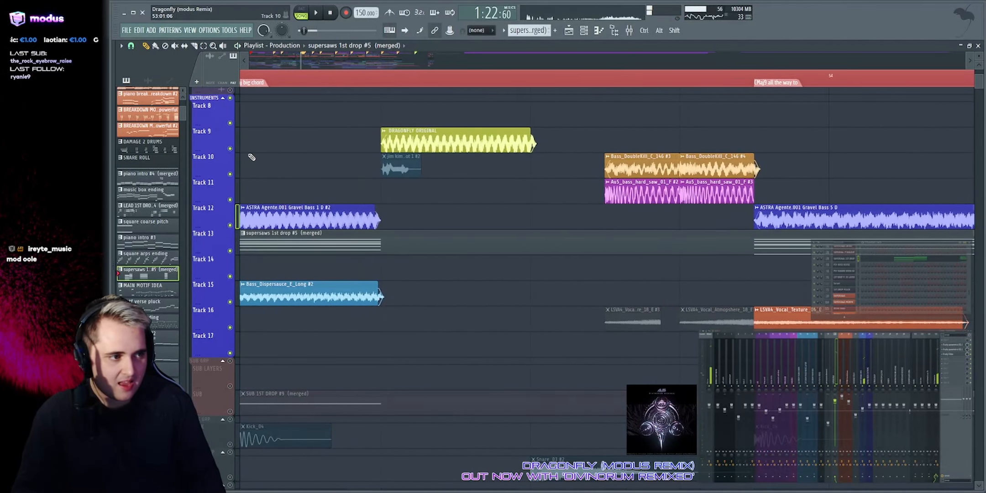
pyautogui.rightClick(230, 149)
pyautogui.press('space')
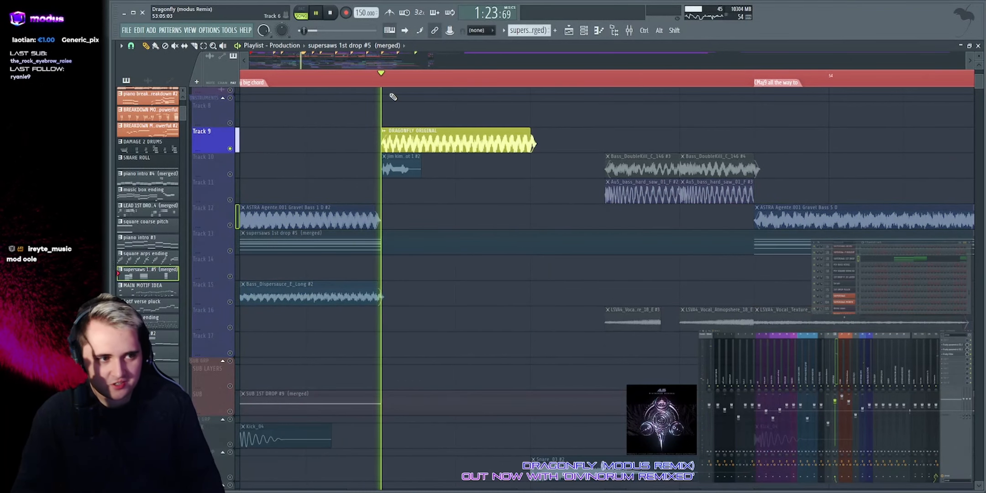
pyautogui.press('space')
pyautogui.click(479, 152)
pyautogui.doubleClick(479, 153)
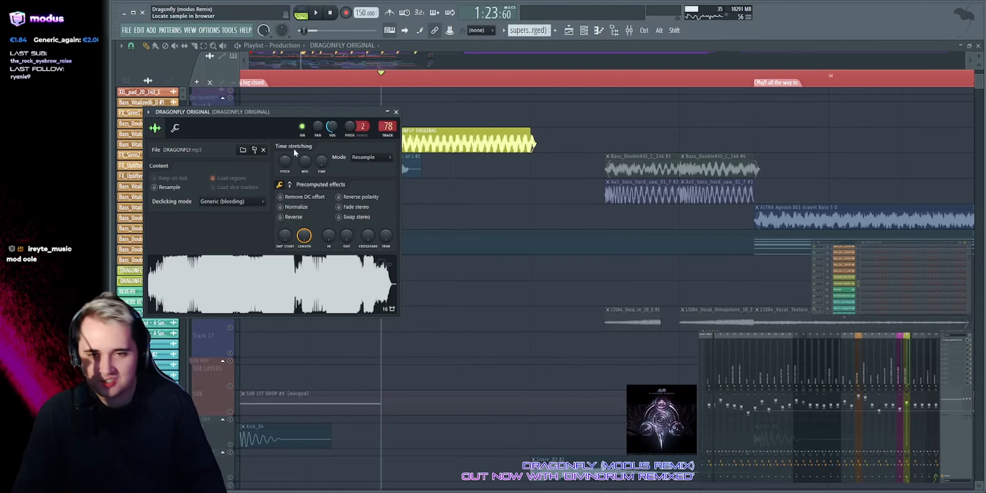
pyautogui.moveTo(112, 220); pyautogui.dragTo(218, 145)
pyautogui.scroll(4, 199, 144)
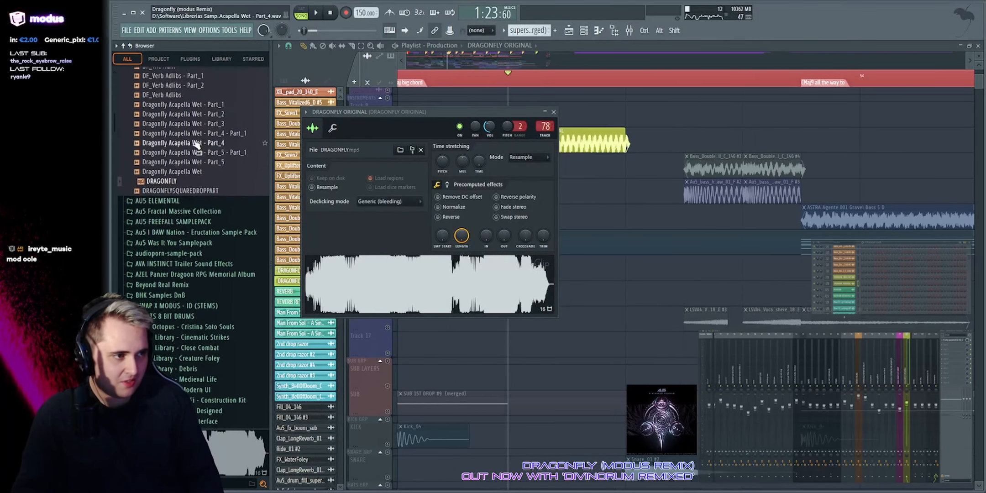
pyautogui.press('Escape')
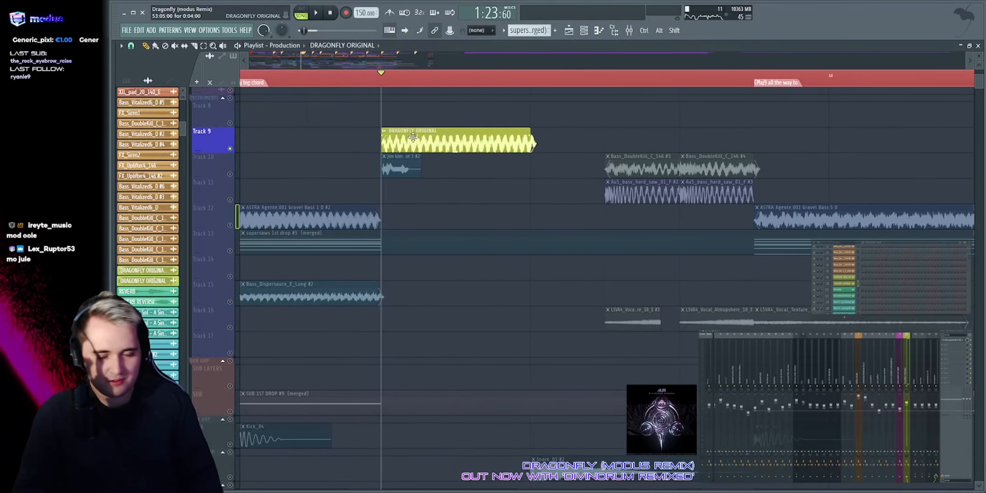
pyautogui.press('space')
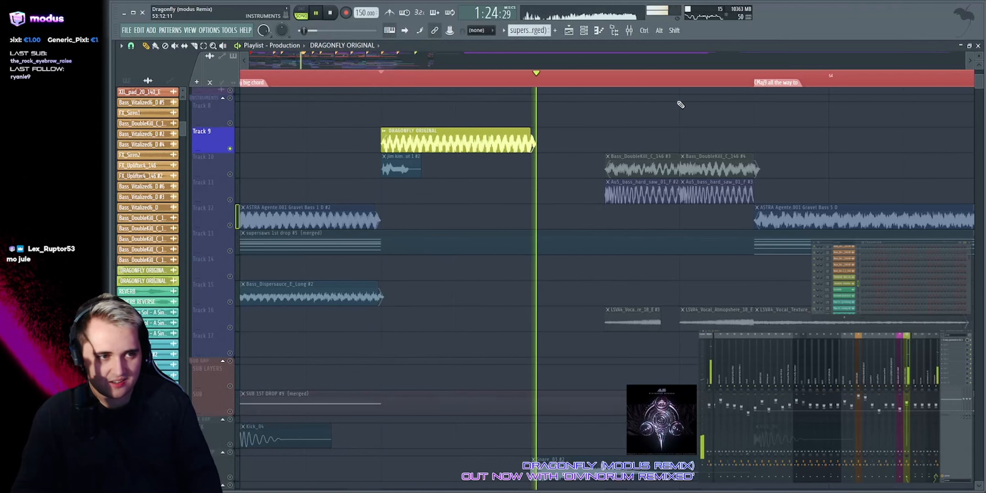
pyautogui.press('space')
pyautogui.scroll(-3, 506, 114)
pyautogui.press('space')
pyautogui.press('space')
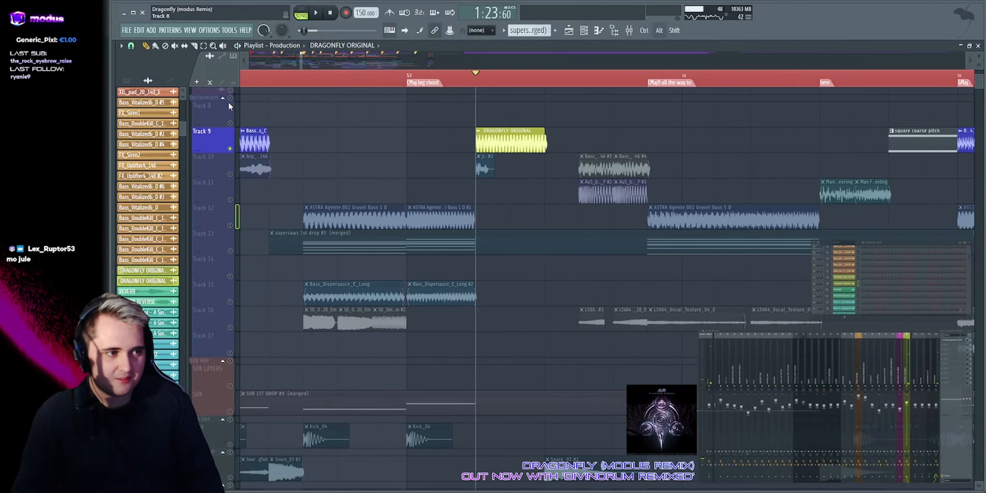
# Step: Unsolo the INSTRUMENTS group, play from the marker, and select the DRAGONFLY ORIGINAL clip
pyautogui.rightClick(231, 98)
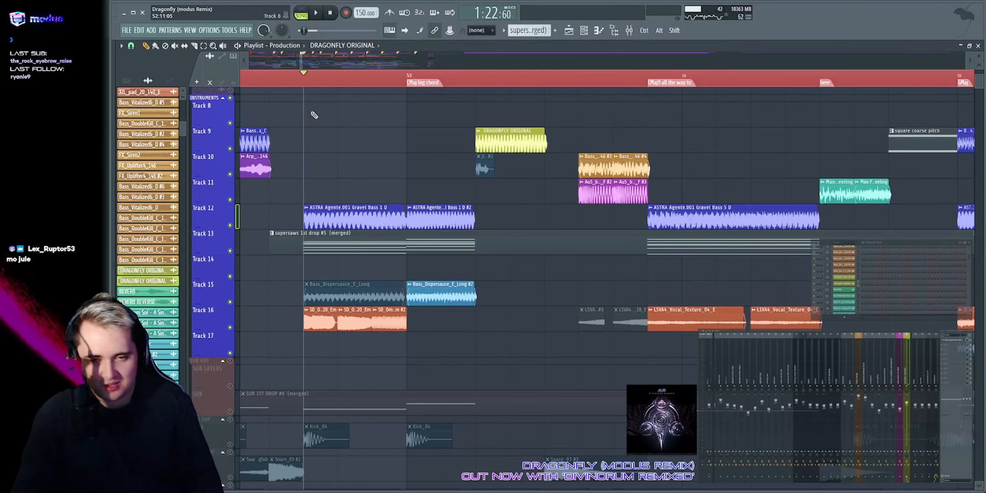
pyautogui.press('space')
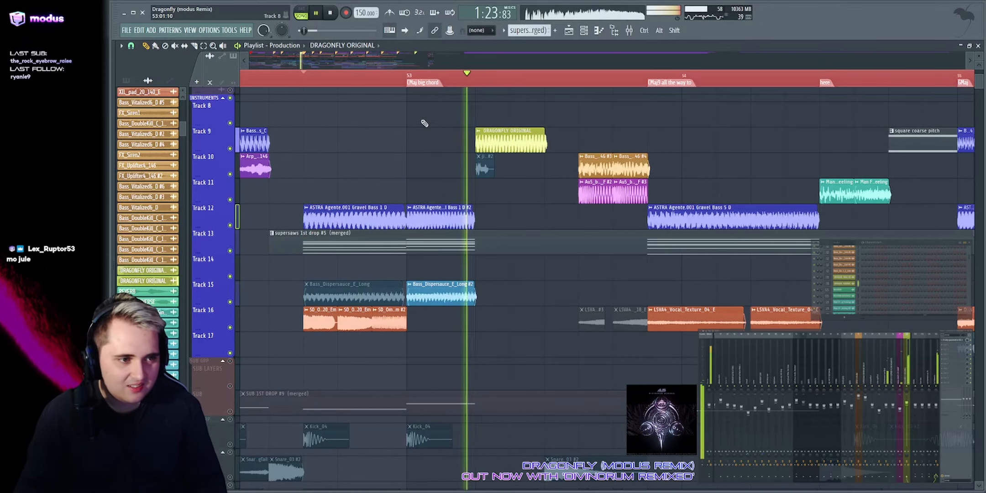
pyautogui.press('space')
pyautogui.moveTo(452, 137); pyautogui.dragTo(566, 134)
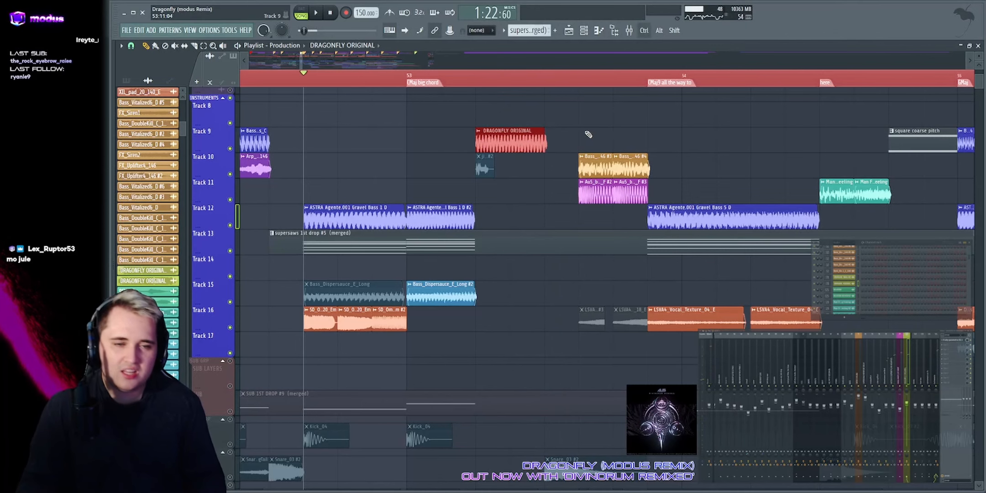
pyautogui.press('space')
# Step: Check the Fruity parametric EQ 2 on DRAGONFLY ORIGINAL's mixer track (band 3: 371 Hz, -0.4 dB)
pyautogui.doubleClick(526, 136)
pyautogui.press('space')
pyautogui.press('space')
pyautogui.click(954, 340)
pyautogui.press('space')
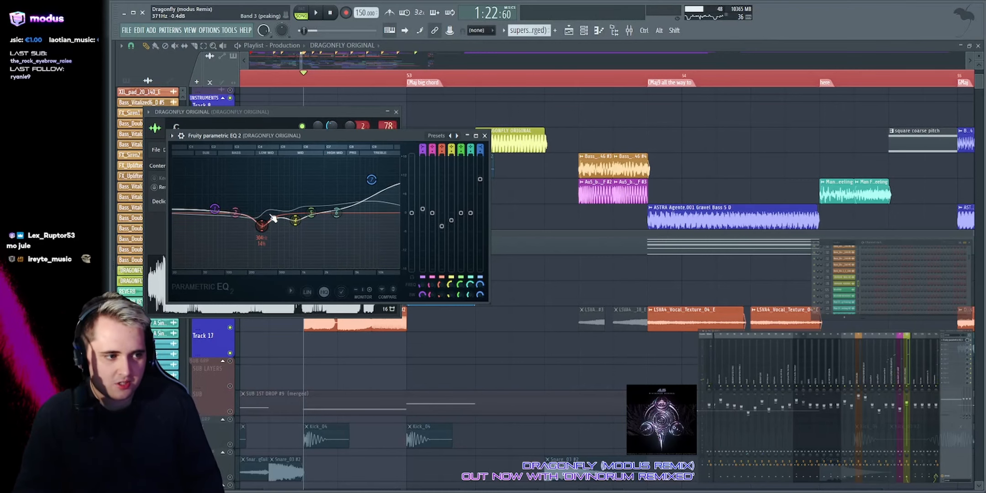
pyautogui.press('space')
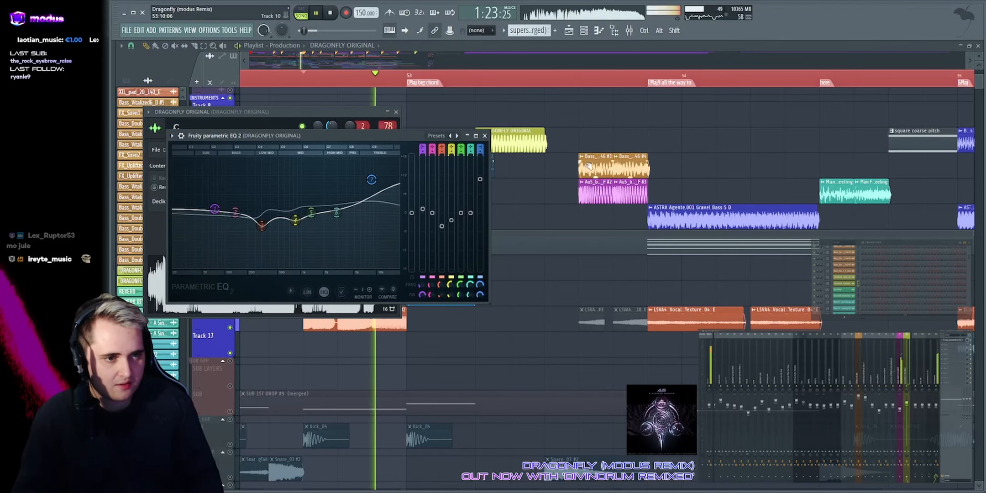
pyautogui.press('Escape')
pyautogui.press('Escape')
pyautogui.press('space')
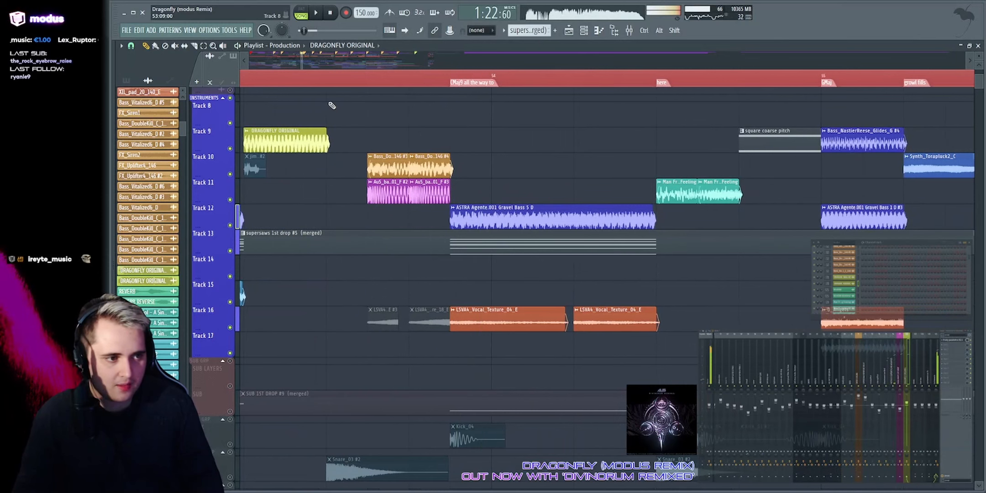
# Step: Solo Track 11, play it, and marquee-select its Au5_bass_hard_saw clips
pyautogui.rightClick(231, 200)
pyautogui.press('space')
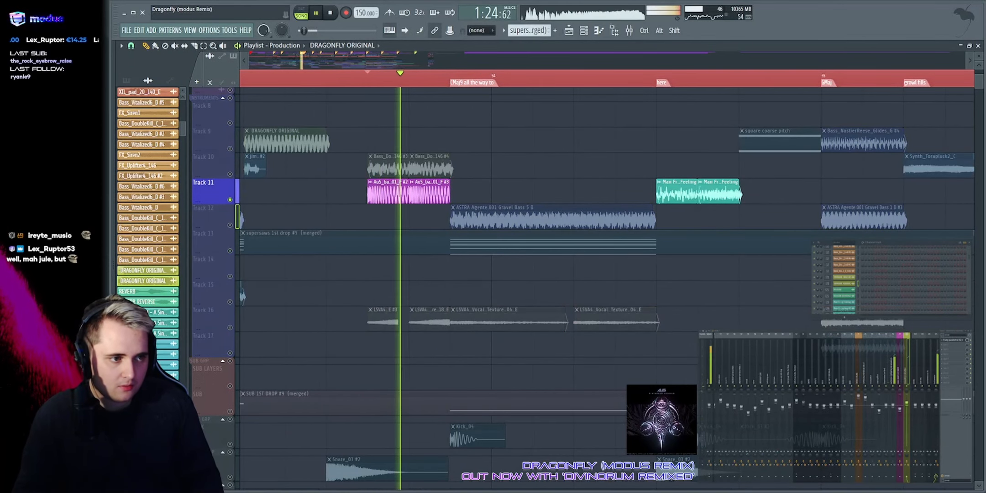
pyautogui.scroll(3, 473, 66)
pyautogui.press('space')
pyautogui.moveTo(418, 217); pyautogui.dragTo(614, 205)
pyautogui.click(712, 188)
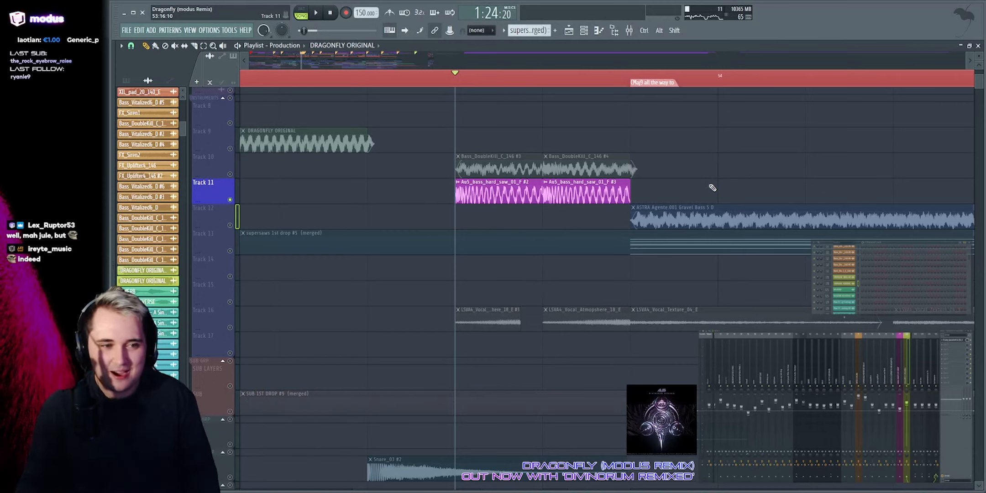
# Step: Solo Track 10, select its two Bass_DoubleKill clips, and play from the song marker
pyautogui.press('space')
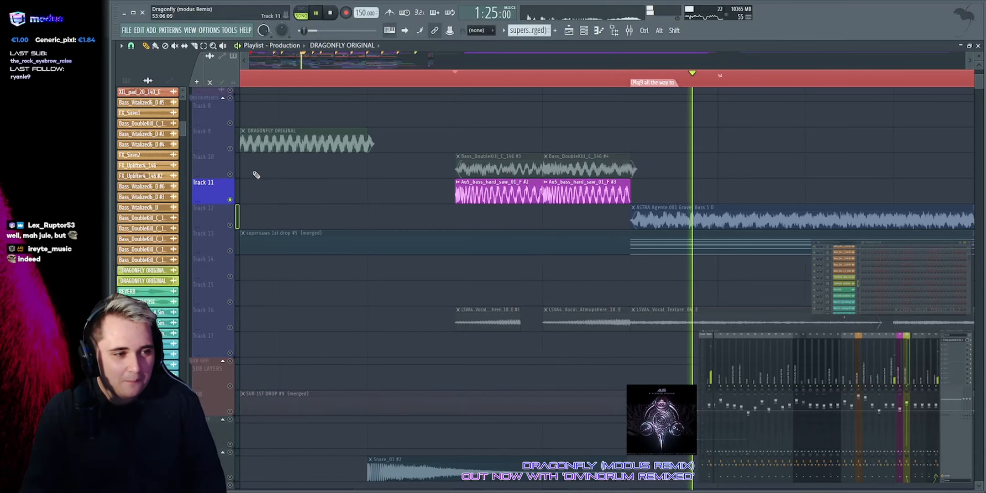
pyautogui.press('space')
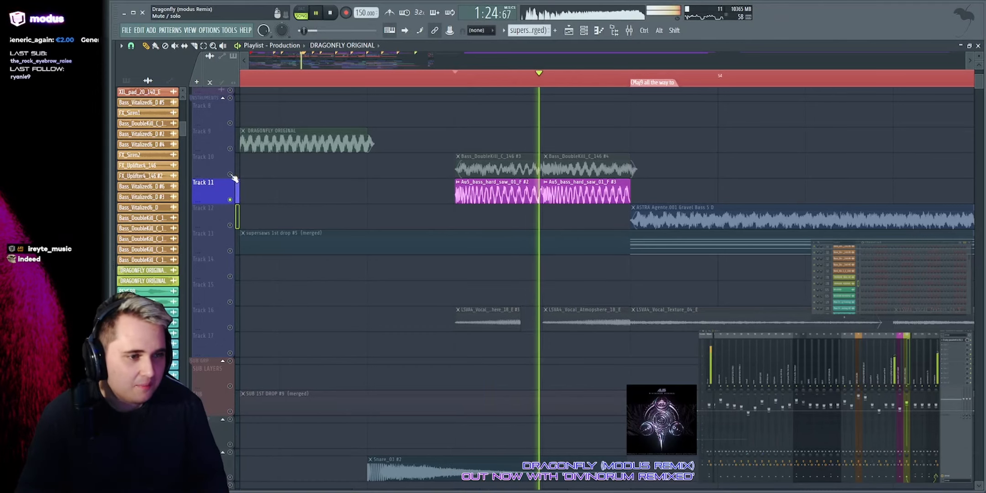
pyautogui.rightClick(230, 174)
pyautogui.moveTo(465, 128); pyautogui.dragTo(558, 176)
pyautogui.rightClick(635, 143)
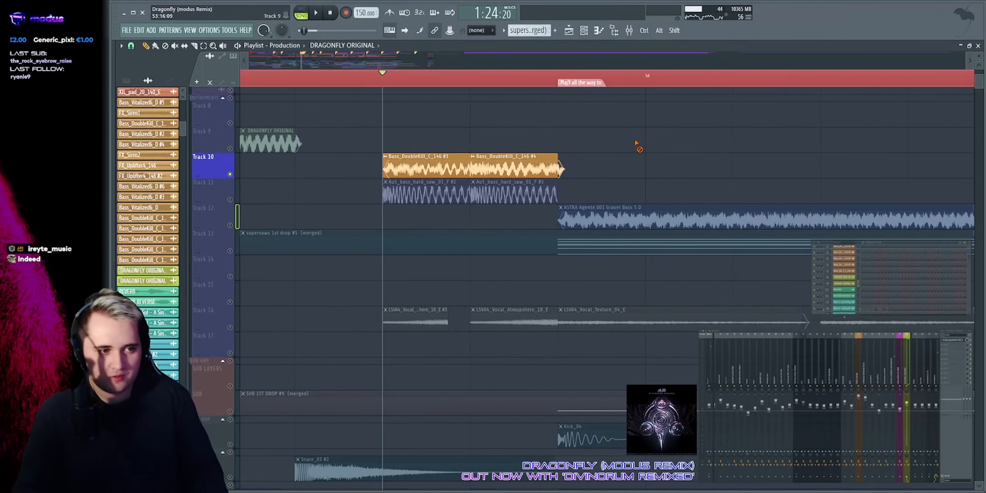
pyautogui.press('space')
# Step: Add Track 11 back, then solo Track 16's vocal textures, then Tracks 12 and 13
pyautogui.click(231, 199)
pyautogui.rightClick(232, 326)
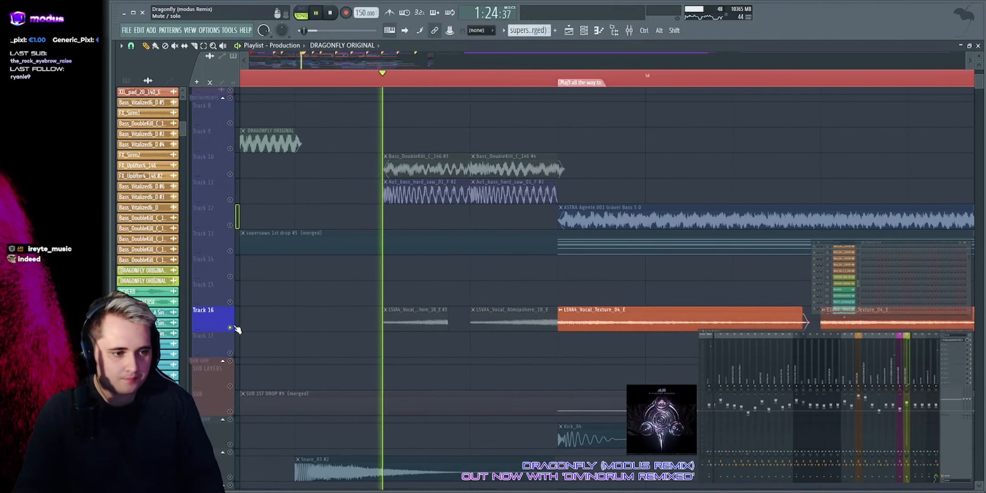
pyautogui.scroll(-3, 274, 212)
pyautogui.press('space')
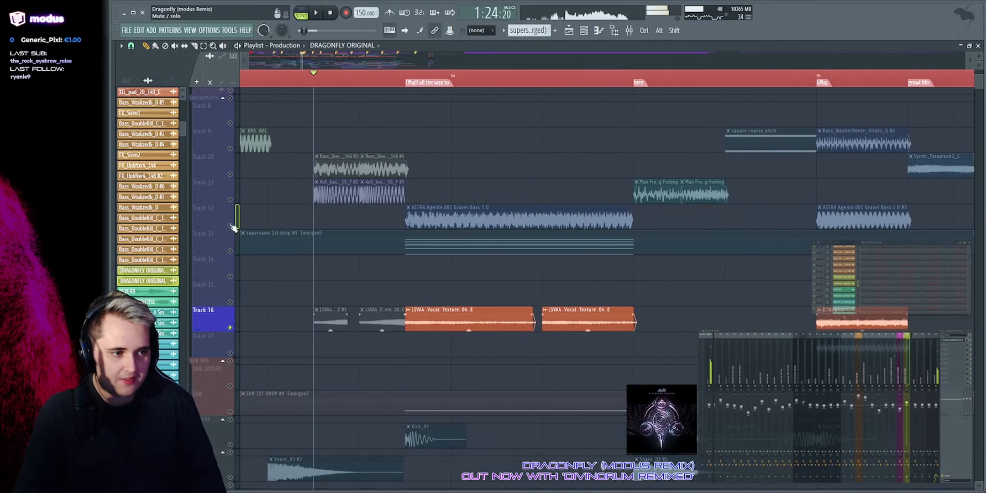
pyautogui.rightClick(230, 225)
pyautogui.click(230, 251)
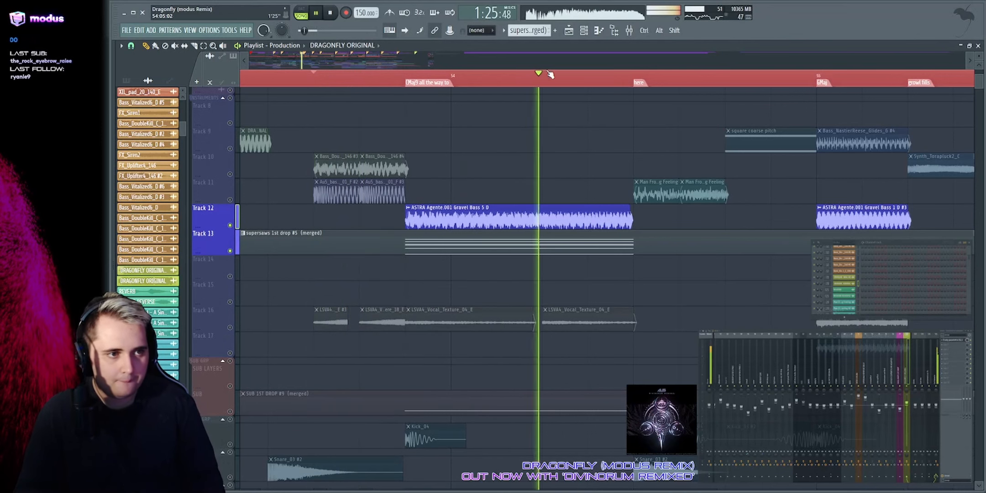
pyautogui.scroll(-2, 546, 64)
pyautogui.press('space')
# Step: Bring back the whole INSTRUMENTS group, play from the here marker, and view bars 25–33
pyautogui.rightClick(231, 98)
pyautogui.press('space')
pyautogui.click(432, 74)
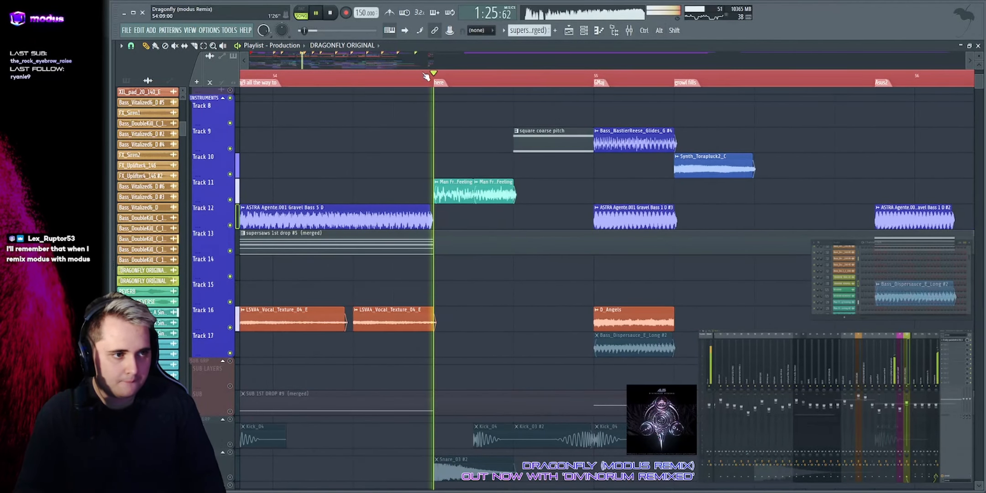
pyautogui.scroll(2, 459, 155)
pyautogui.press('space')
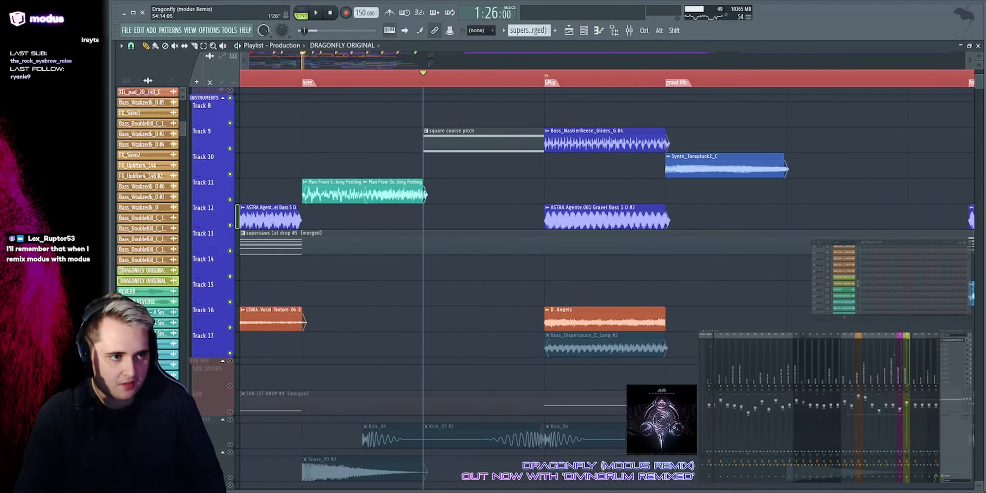
pyautogui.scroll(-4, 532, 174)
pyautogui.scroll(4, 586, 174)
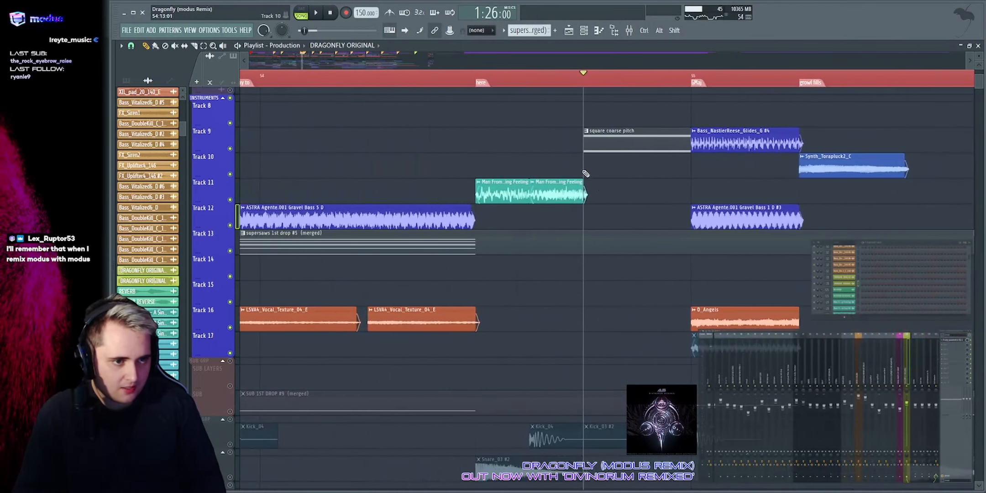
pyautogui.moveTo(523, 57); pyautogui.dragTo(497, 59)
pyautogui.scroll(3, 640, 57)
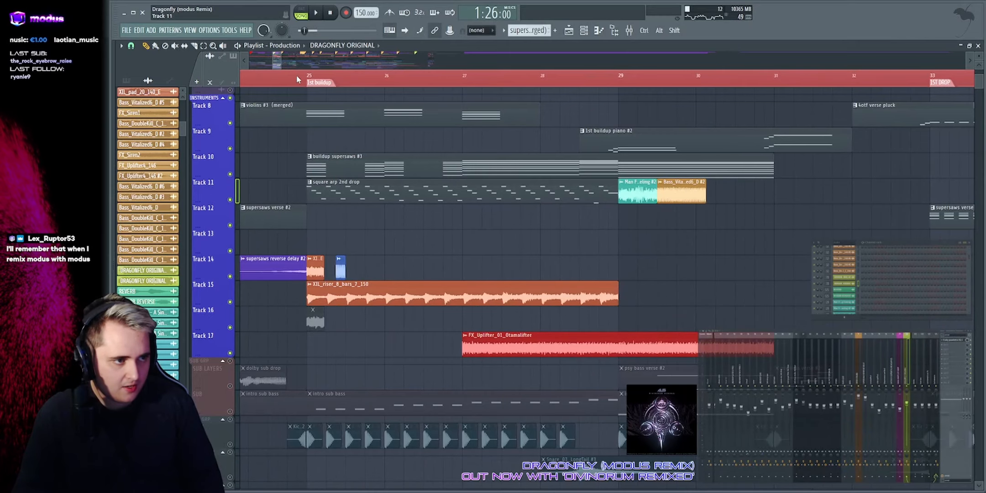
# Step: Solo Track 11's square arp and play the first buildup, zoomed out to bars 21–72
pyautogui.rightClick(231, 199)
pyautogui.press('space')
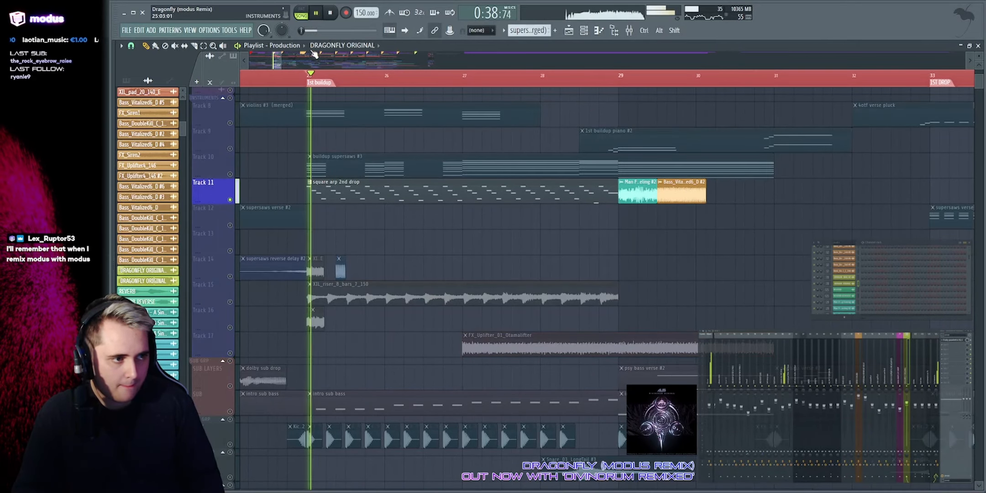
pyautogui.moveTo(278, 60); pyautogui.dragTo(302, 59)
pyautogui.press('space')
# Step: Release Track 11's solo, solo Track 9's glide bass, and play from just before bar 55
pyautogui.click(223, 98)
pyautogui.click(223, 97)
pyautogui.rightClick(230, 199)
pyautogui.scroll(6, 595, 158)
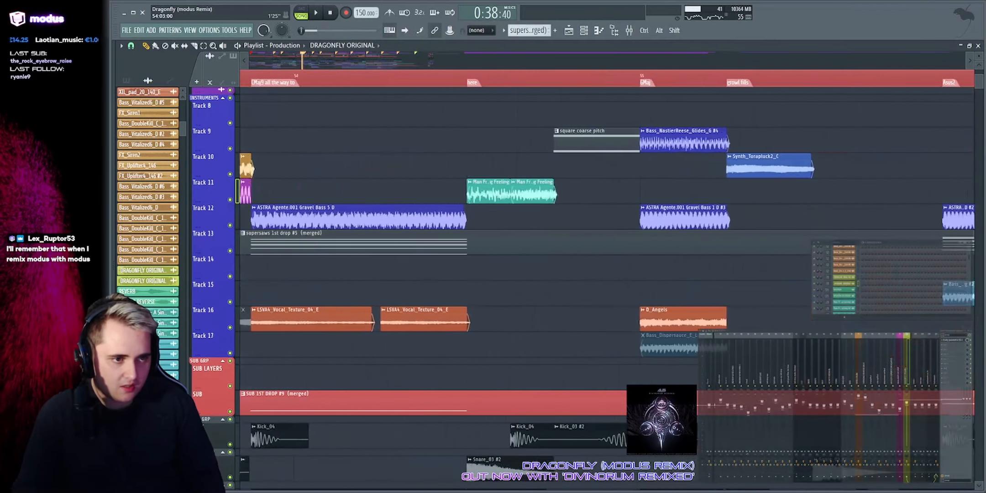
pyautogui.rightClick(230, 148)
pyautogui.click(527, 78)
pyautogui.press('space')
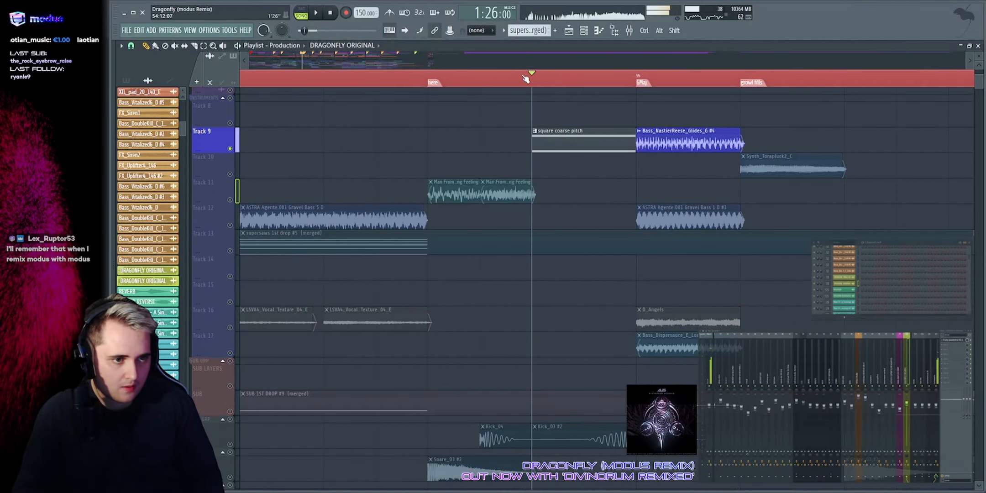
pyautogui.press('space')
# Step: Solo the whole INSTRUMENTS group and replay the GMaj section from bar 54.75
pyautogui.rightClick(230, 99)
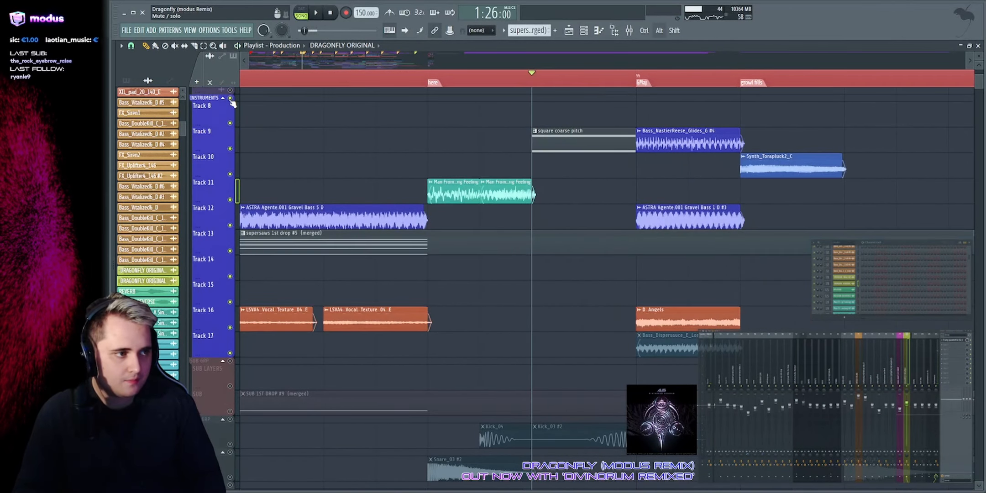
pyautogui.press('space')
pyautogui.scroll(-4, 476, 61)
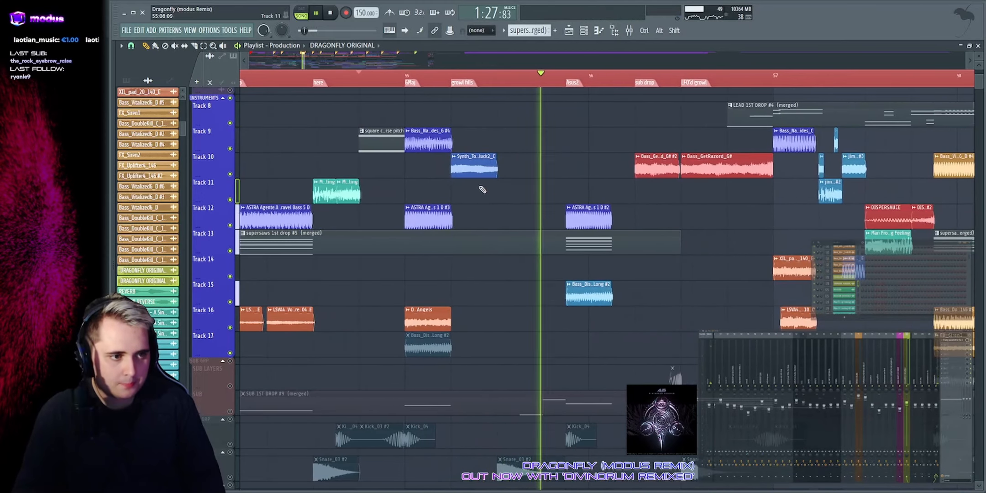
pyautogui.press('space')
pyautogui.scroll(4, 509, 54)
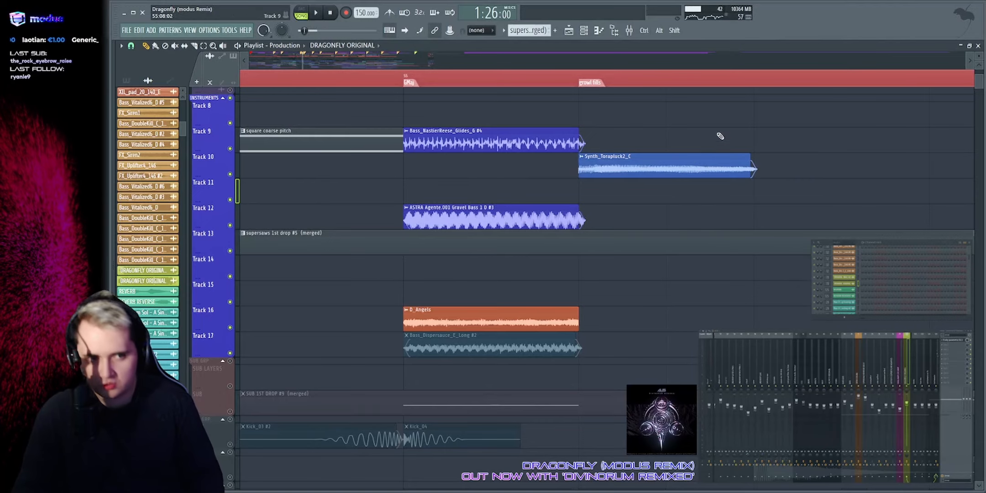
pyautogui.scroll(-3, 554, 59)
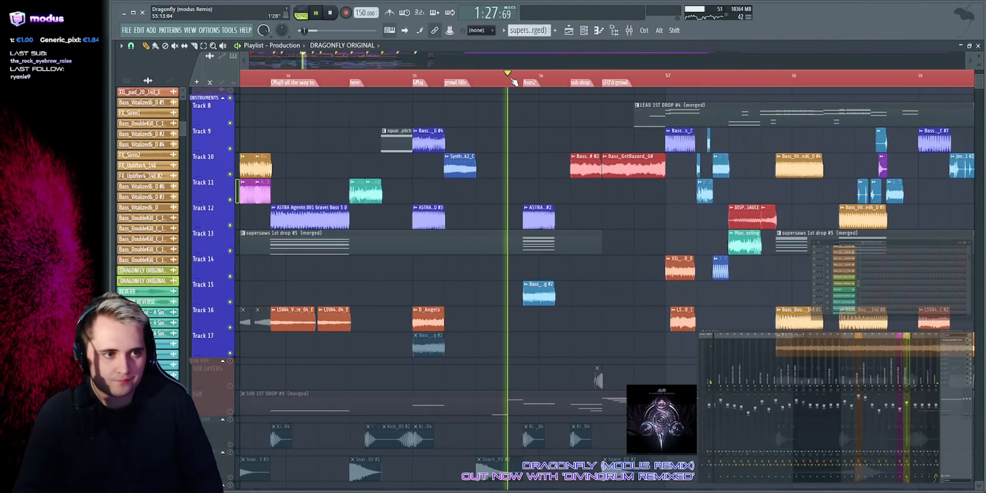
pyautogui.scroll(2, 531, 59)
pyautogui.scroll(-1, 531, 59)
pyautogui.press('space')
# Step: Select and inspect the two Bass_GetRazord clips on Track 10, then deselect them
pyautogui.moveTo(416, 166); pyautogui.dragTo(440, 175)
pyautogui.press('space')
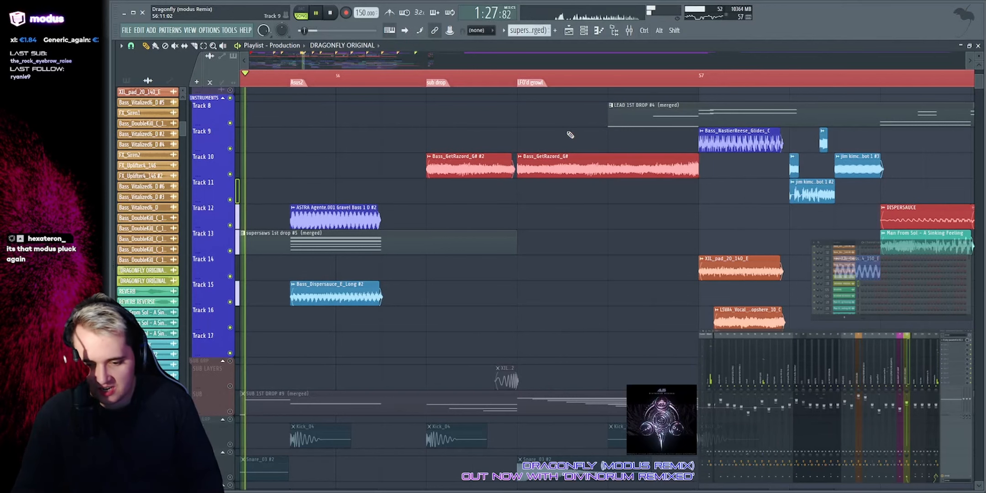
pyautogui.press('space')
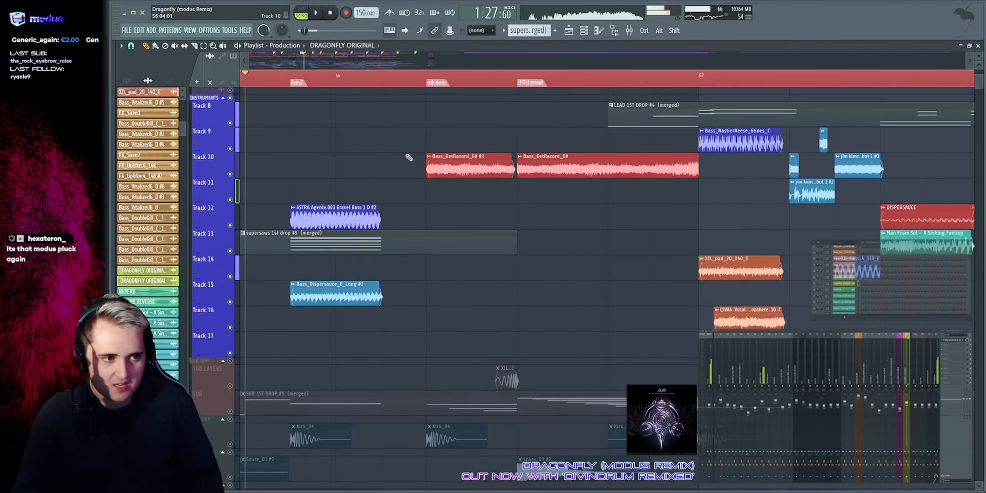
pyautogui.moveTo(407, 159); pyautogui.dragTo(595, 159)
pyautogui.keyDown('ctrl'); pyautogui.click(567, 135); pyautogui.keyUp('ctrl')
pyautogui.moveTo(419, 150); pyautogui.dragTo(594, 177)
pyautogui.keyDown('ctrl'); pyautogui.click(546, 154); pyautogui.keyUp('ctrl')
# Step: Set the playhead to the sub drop marker
pyautogui.click(427, 74)
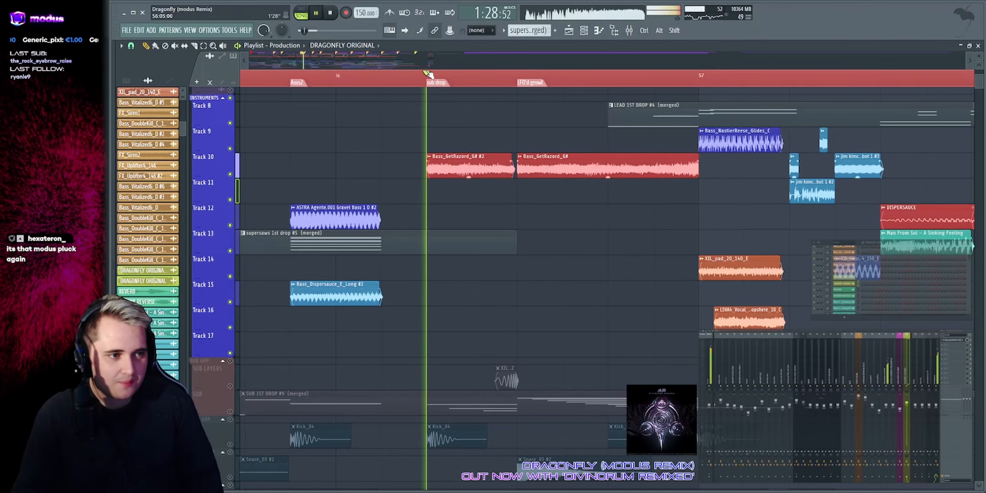
pyautogui.press('space')
pyautogui.moveTo(431, 62); pyautogui.dragTo(462, 55)
# Step: Solo the SUB track and play it alone from the sub drop
pyautogui.moveTo(314, 155); pyautogui.dragTo(560, 177)
pyautogui.keyDown('ctrl'); pyautogui.click(533, 134); pyautogui.keyUp('ctrl')
pyautogui.scroll(-3, 413, 270)
pyautogui.scroll(-3, 415, 271)
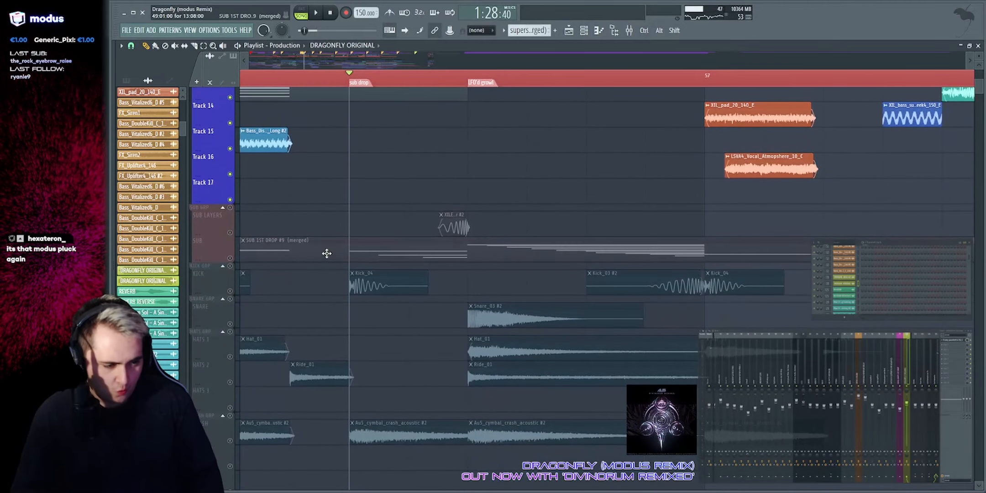
pyautogui.rightClick(230, 259)
pyautogui.press('space')
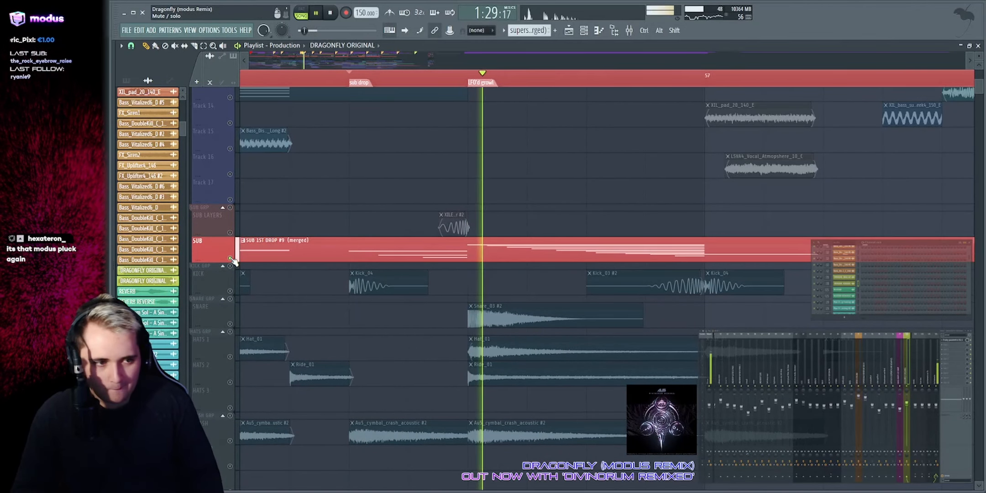
pyautogui.press('space')
# Step: Unmute the SUB LAYERS track and replay the sub drop with it
pyautogui.click(230, 208)
pyautogui.press('space')
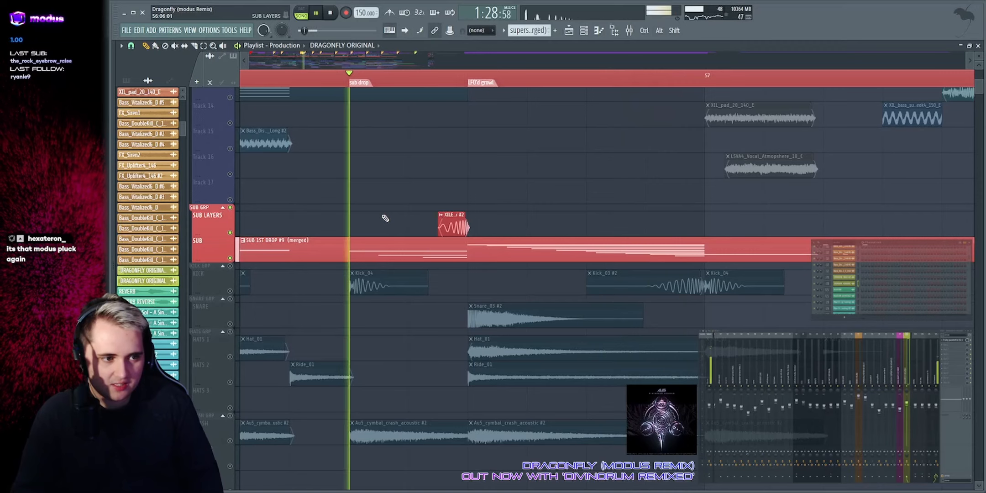
pyautogui.scroll(5, 411, 242)
pyautogui.press('space')
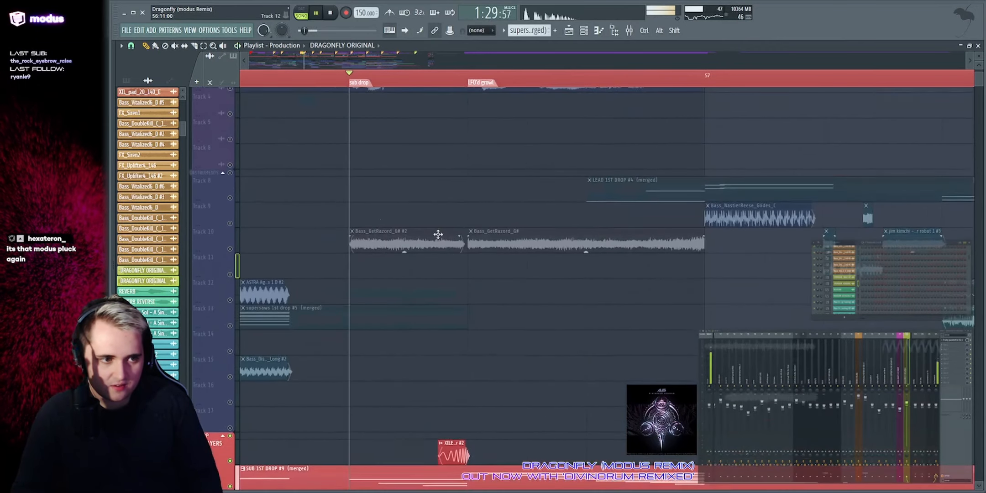
pyautogui.press('space')
pyautogui.scroll(1, 278, 292)
pyautogui.press('space')
# Step: Unmute Track 10's GetRazord bass and replay the sub drop with all sub layers
pyautogui.click(230, 302)
pyautogui.scroll(-5, 232, 305)
pyautogui.press('space')
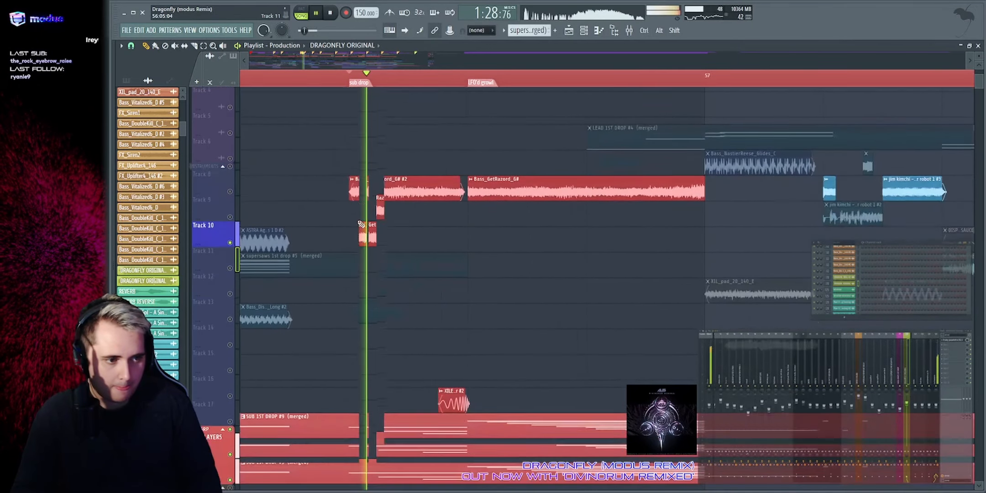
pyautogui.press('space')
pyautogui.press('space')
# Step: Solo the whole INSTRUMENTS group and return playback to the start marker
pyautogui.scroll(-6, 531, 58)
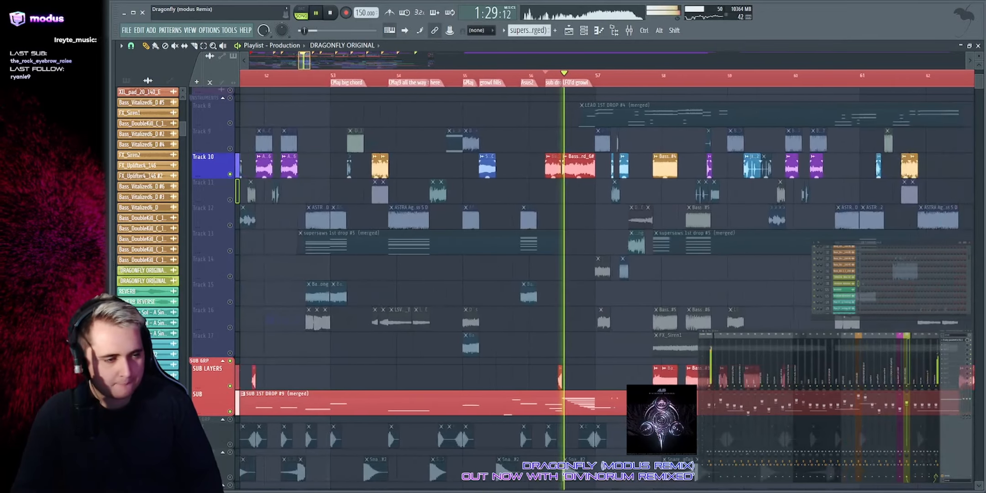
pyautogui.scroll(3, 345, 163)
pyautogui.press('space')
pyautogui.rightClick(230, 175)
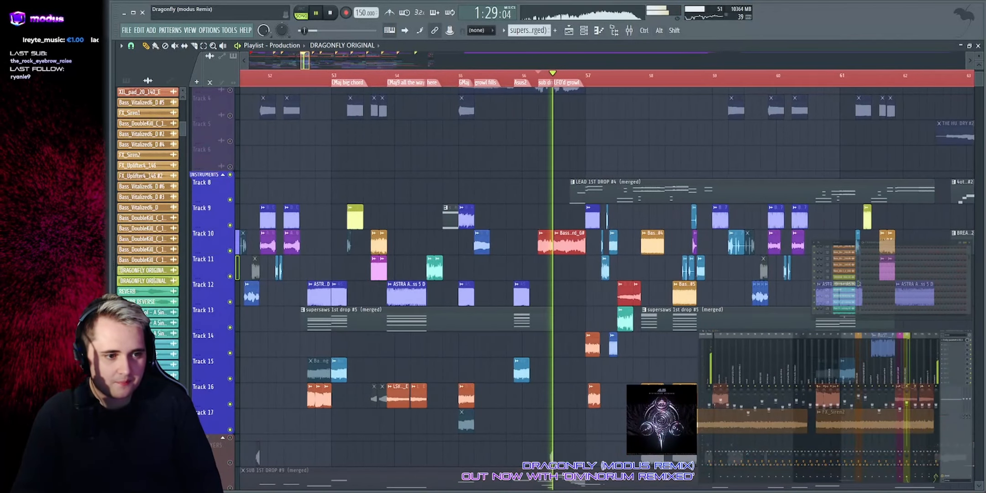
pyautogui.scroll(3, 592, 59)
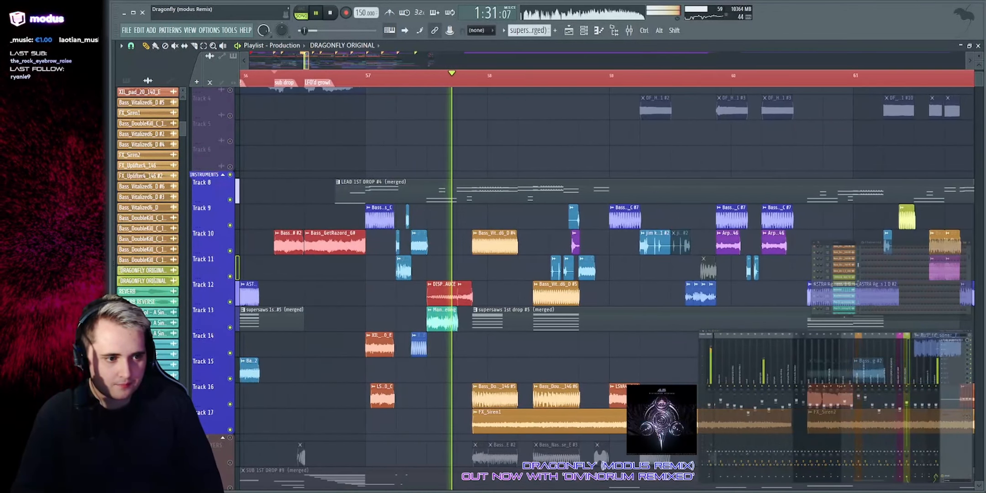
pyautogui.scroll(-1, 588, 61)
pyautogui.press('space')
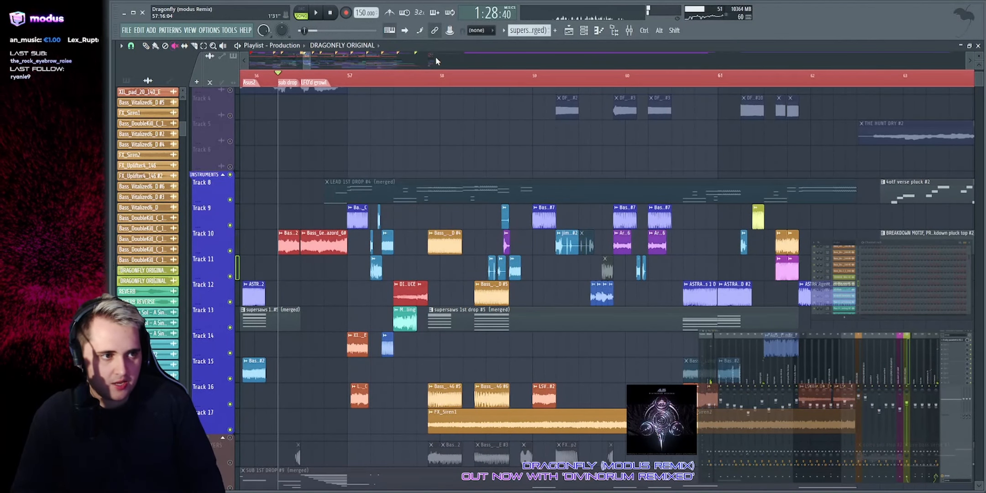
# Step: Play the arrangement from bar 57 while browsing the tracks, then stop
pyautogui.scroll(-3, 436, 61)
pyautogui.scroll(-2, 384, 215)
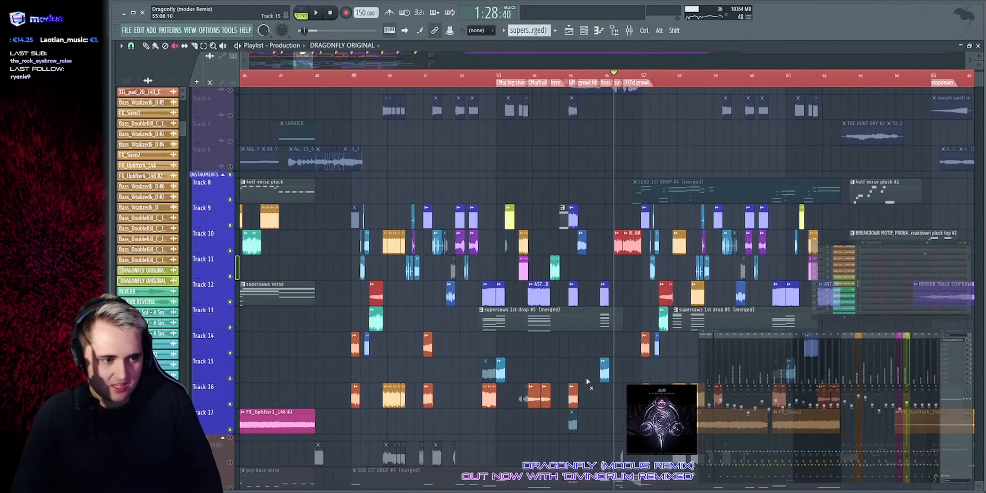
pyautogui.scroll(4, 592, 69)
pyautogui.scroll(-4, 517, 242)
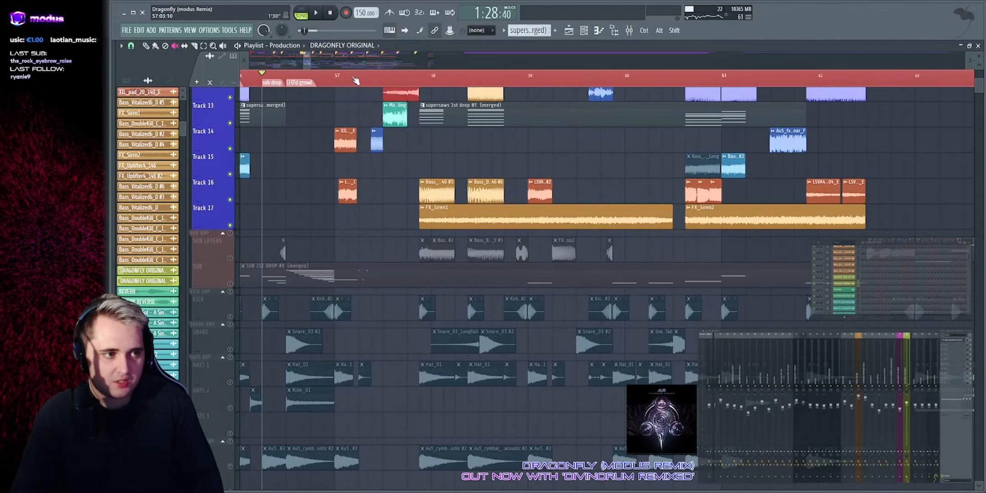
pyautogui.scroll(8, 470, 179)
pyautogui.scroll(2, 470, 179)
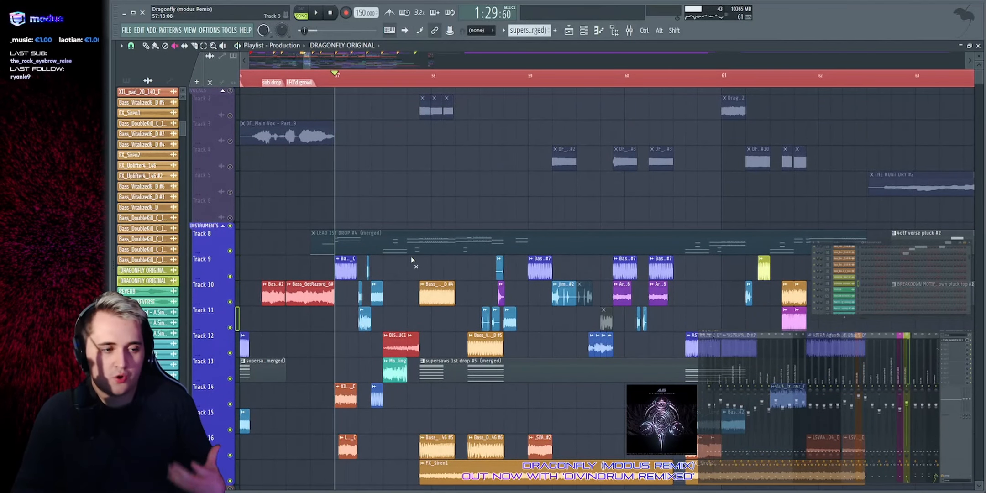
pyautogui.press('space')
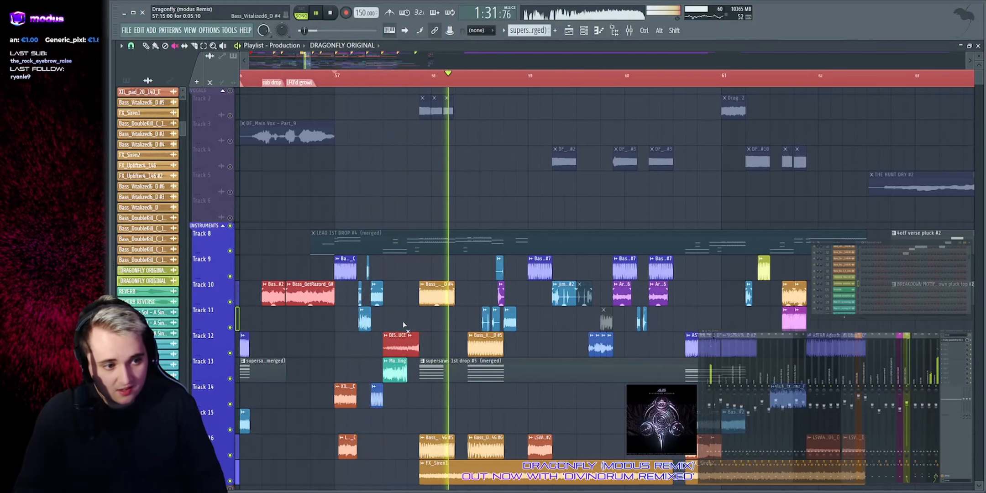
pyautogui.press('space')
pyautogui.press('space')
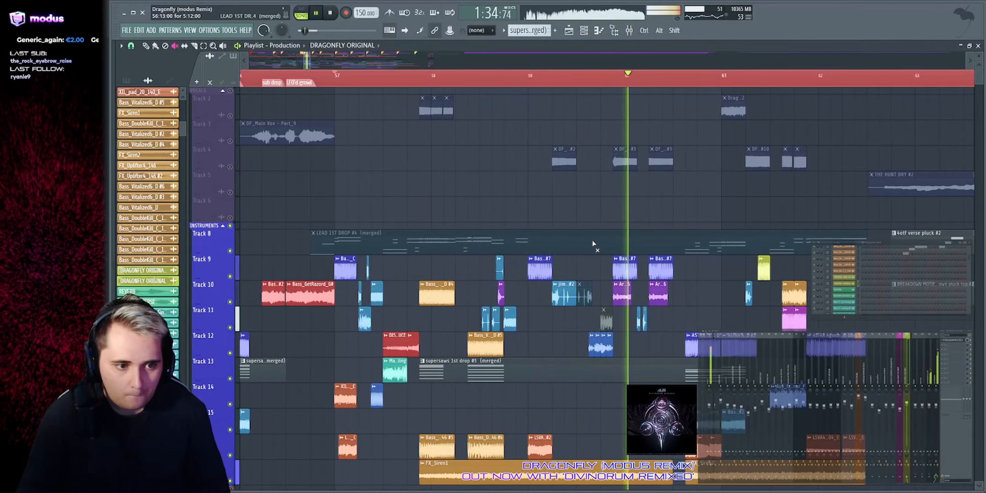
pyautogui.scroll(-5, 662, 264)
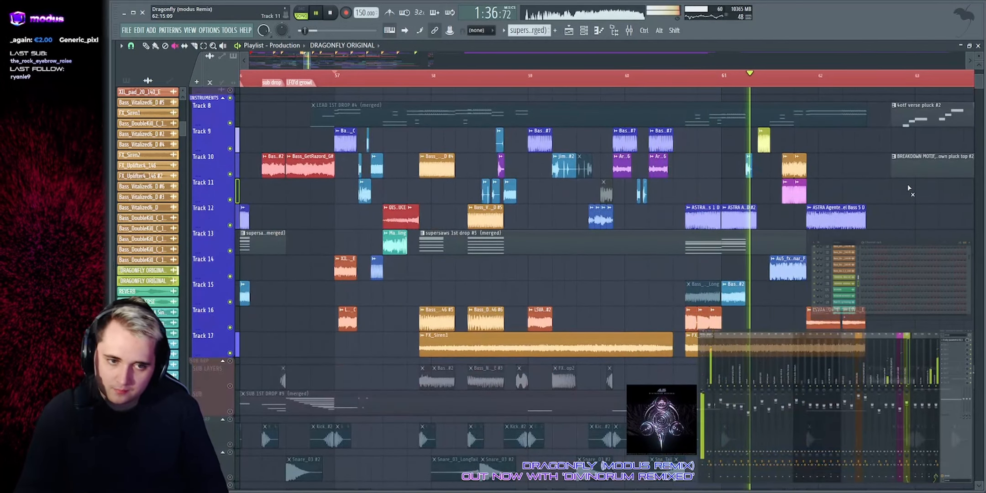
pyautogui.press('space')
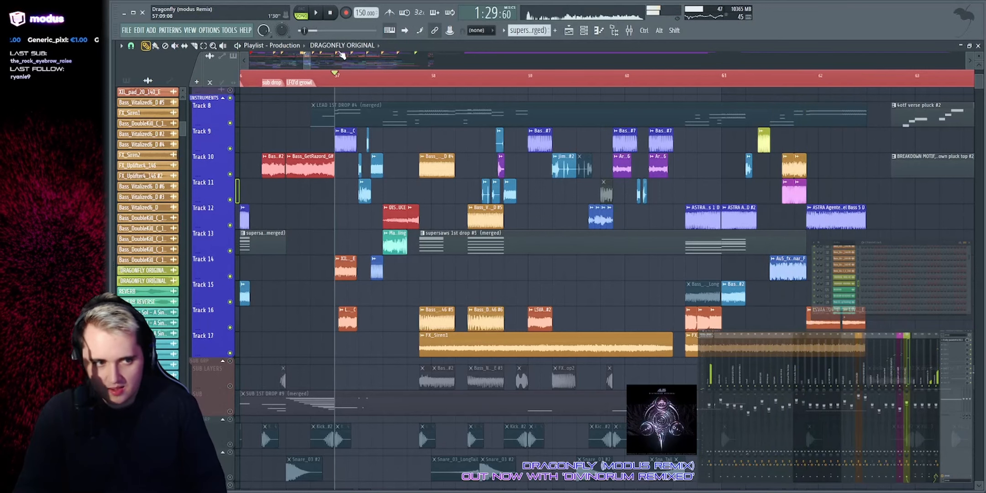
# Step: Select and deselect clips across tracks, including the Track 9 and 10 bass clips
pyautogui.moveTo(455, 148); pyautogui.dragTo(500, 242)
pyautogui.keyDown('ctrl'); pyautogui.click(536, 221); pyautogui.keyUp('ctrl')
pyautogui.moveTo(542, 148); pyautogui.dragTo(589, 188)
pyautogui.click(589, 190)
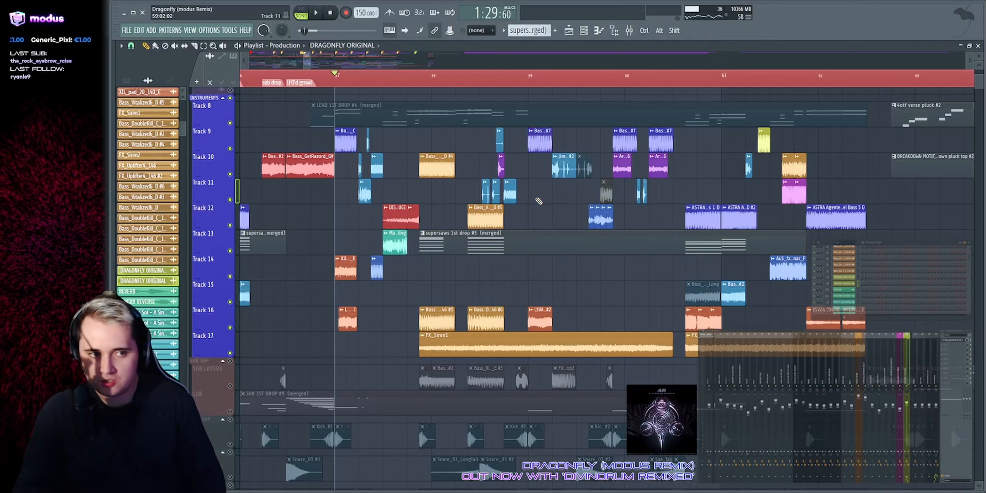
pyautogui.press('space')
# Step: Unmute the LEAD 1ST DROP #4 clip and replay from bar 57
pyautogui.click(175, 47)
pyautogui.press('space')
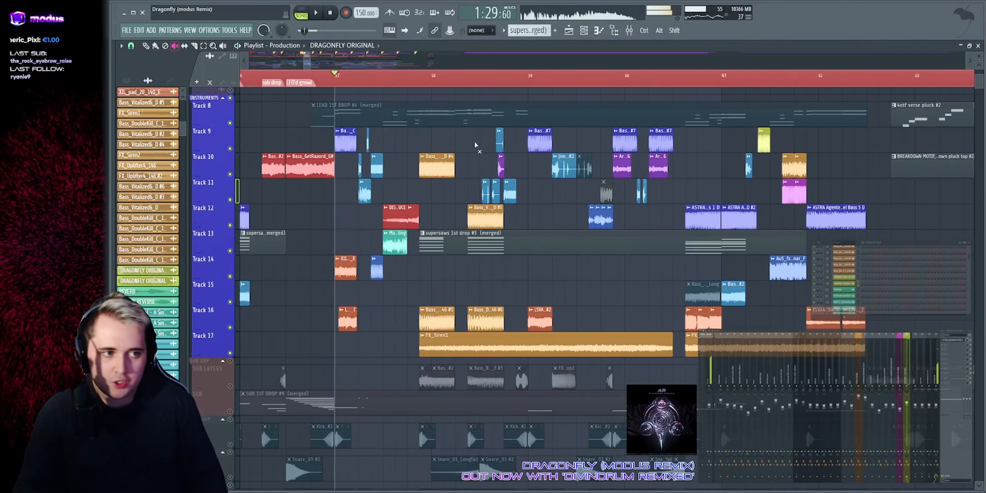
pyautogui.click(439, 117)
pyautogui.press('space')
pyautogui.click(147, 46)
pyautogui.press('space')
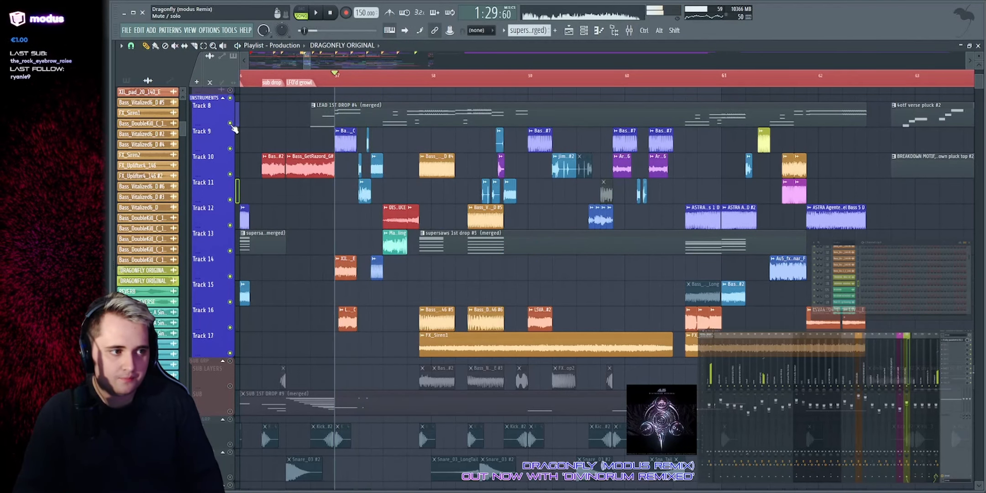
# Step: Solo Track 8 so only the lead plays from the start marker
pyautogui.rightClick(230, 123)
pyautogui.press('space')
pyautogui.scroll(-1, 324, 74)
pyautogui.click(288, 78)
pyautogui.click(286, 78)
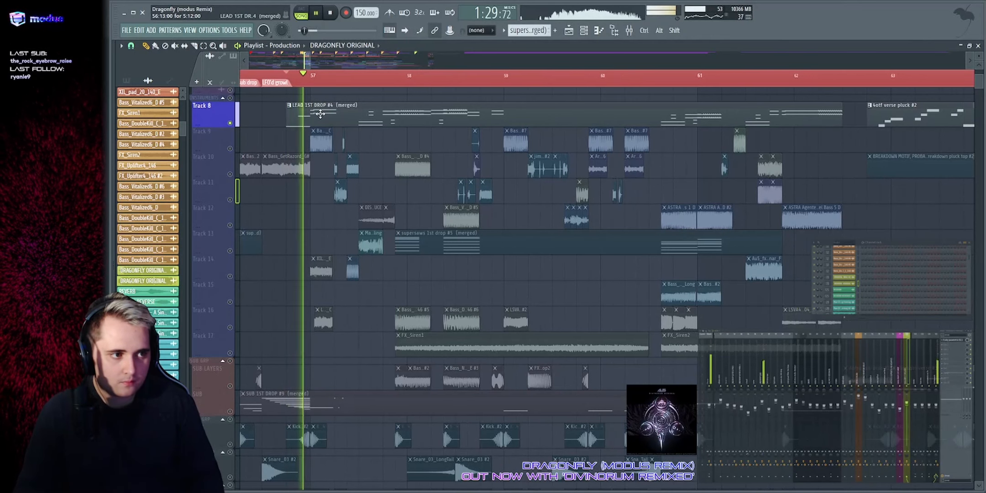
pyautogui.doubleClick(322, 111)
pyautogui.scroll(-3, 314, 62)
pyautogui.press('space')
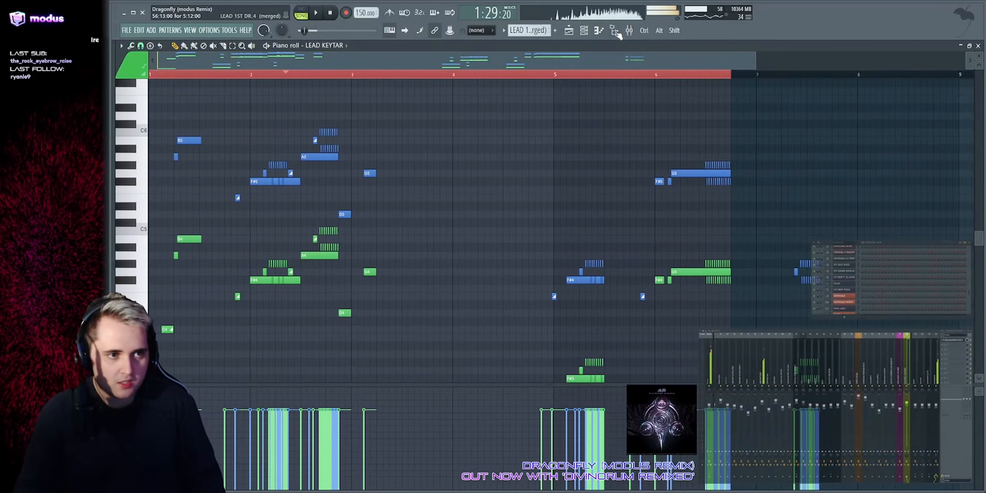
pyautogui.scroll(8, 850, 288)
pyautogui.press('space')
pyautogui.press('space')
pyautogui.click(849, 287)
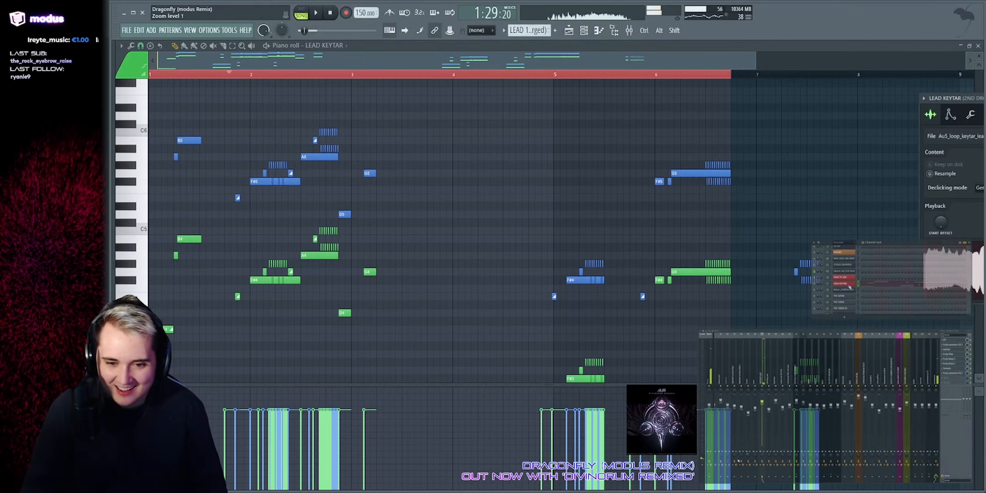
pyautogui.moveTo(953, 98); pyautogui.dragTo(387, 130)
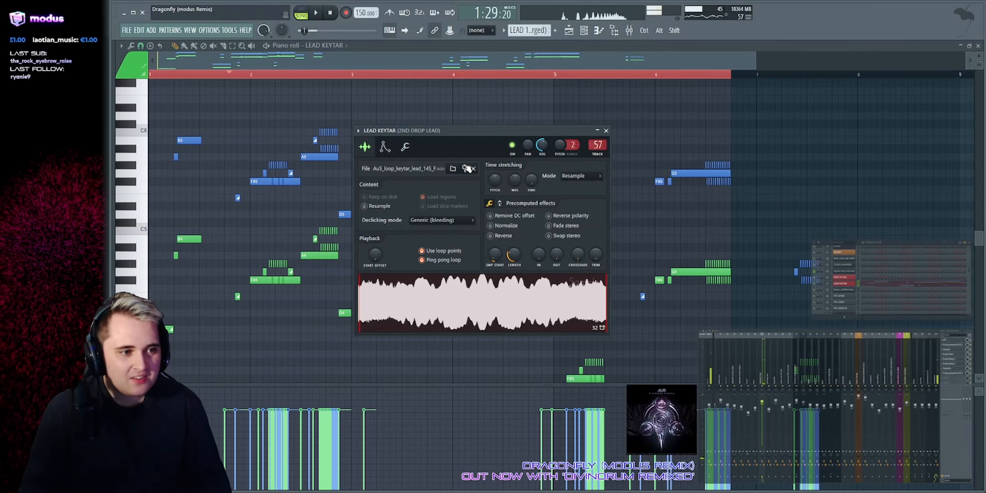
pyautogui.click(111, 236)
pyautogui.scroll(-6, 192, 283)
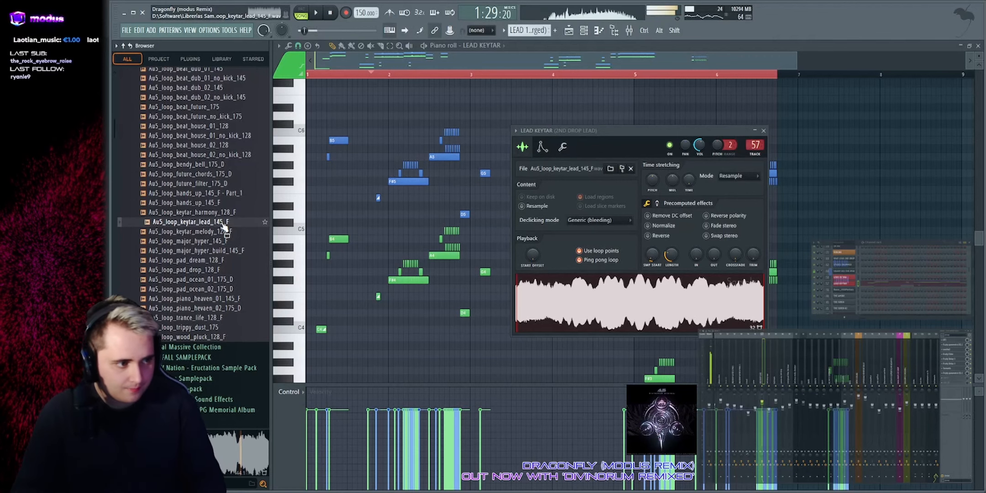
pyautogui.hotkey('alt', 'F8')
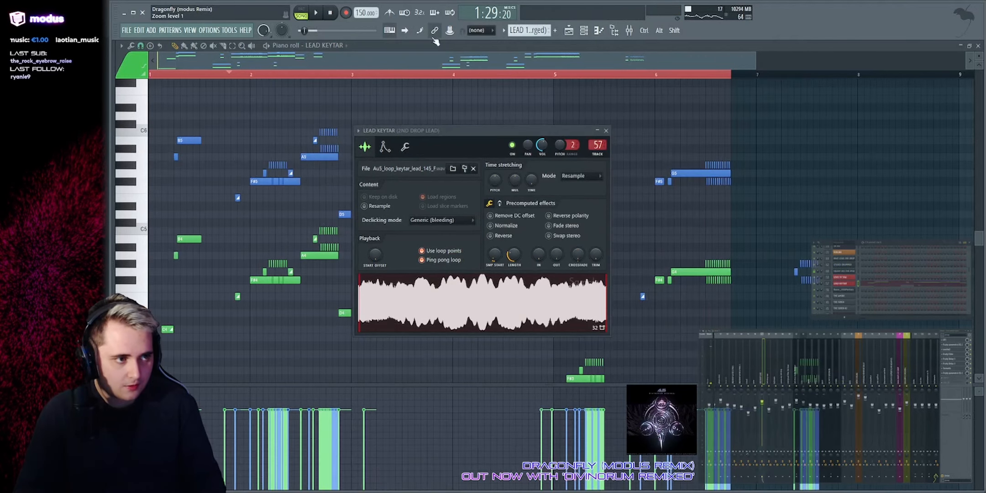
pyautogui.moveTo(492, 126); pyautogui.dragTo(508, 88)
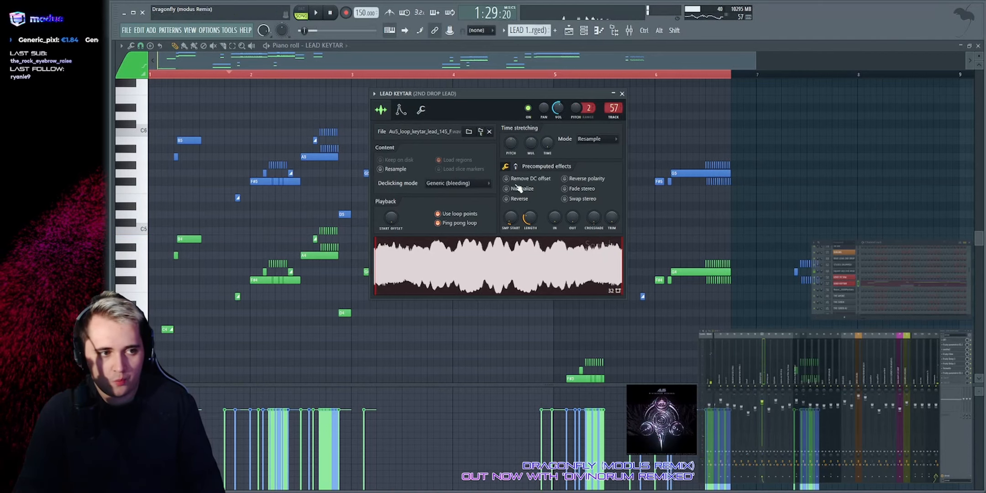
pyautogui.moveTo(469, 93); pyautogui.dragTo(501, 109)
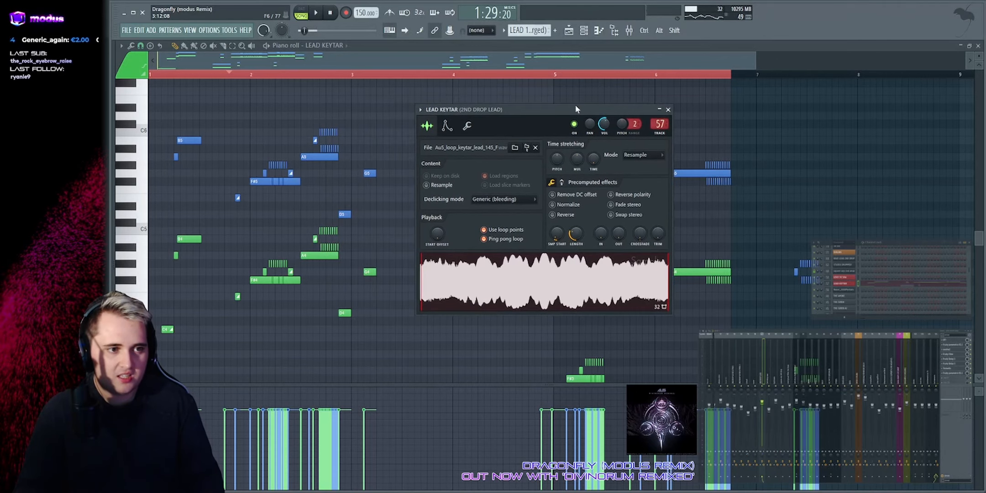
pyautogui.click(669, 109)
pyautogui.moveTo(756, 59); pyautogui.dragTo(353, 60)
pyautogui.moveTo(178, 104); pyautogui.dragTo(854, 376)
pyautogui.click(860, 229)
pyautogui.click(849, 285)
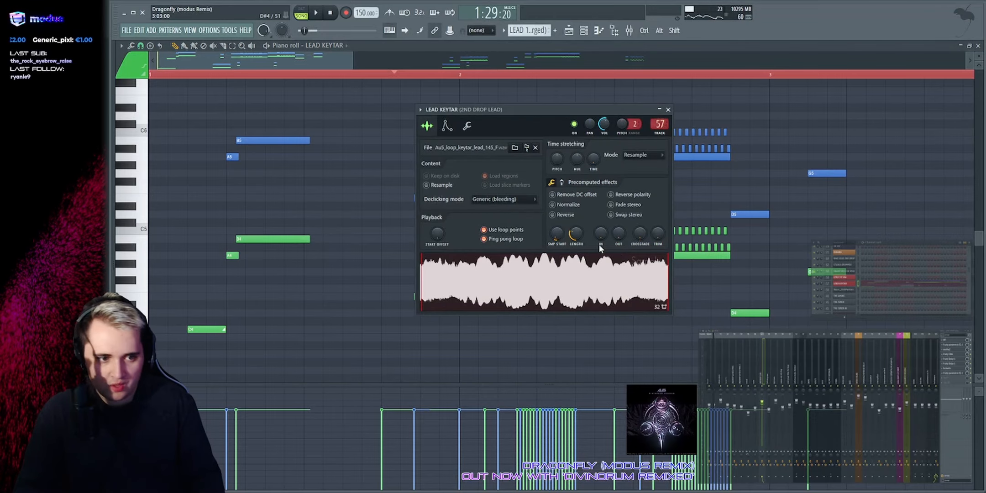
pyautogui.click(668, 110)
pyautogui.press('space')
pyautogui.scroll(-1, 568, 55)
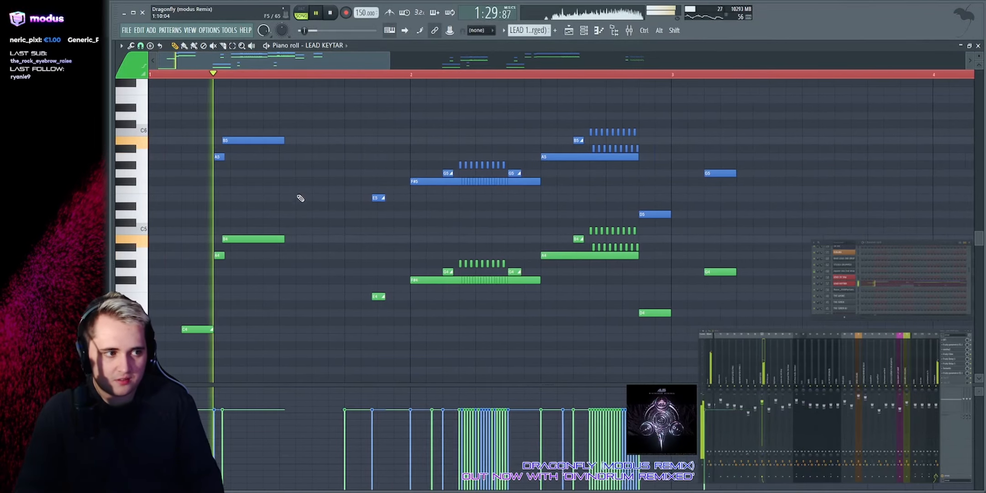
pyautogui.scroll(-4, 341, 67)
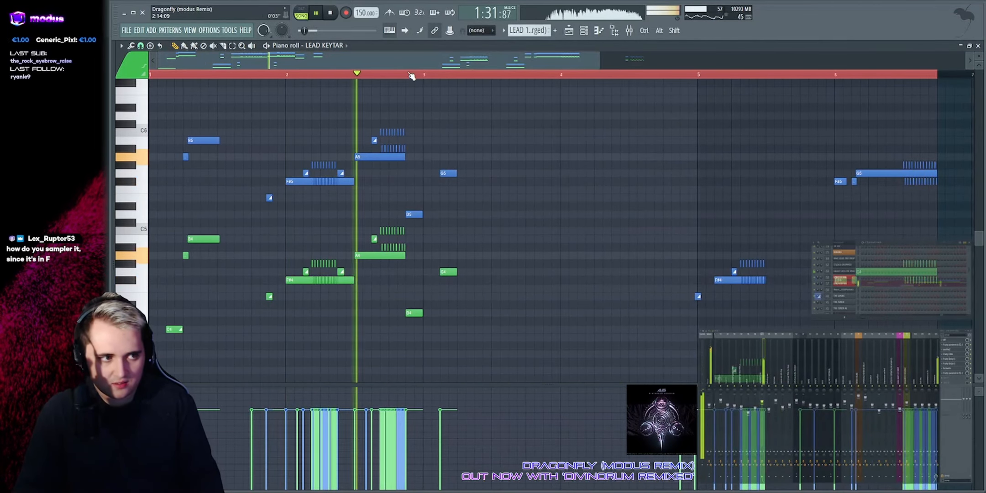
pyautogui.moveTo(411, 63); pyautogui.dragTo(261, 64)
pyautogui.press('space')
pyautogui.hscroll(-1, 469, 160)
pyautogui.moveTo(471, 160); pyautogui.dragTo(623, 186)
pyautogui.click(632, 141)
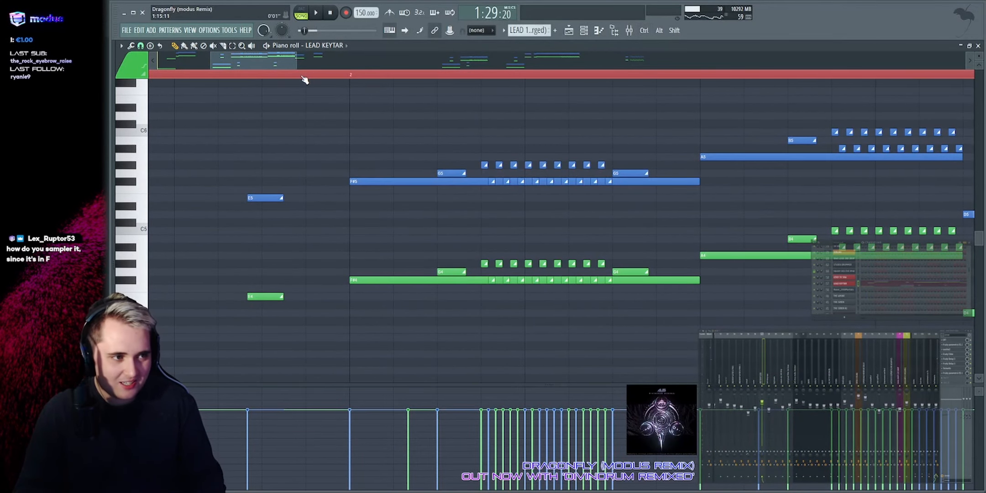
pyautogui.press('pagedown')
pyautogui.press('space')
pyautogui.press('pagedown')
pyautogui.moveTo(330, 60); pyautogui.dragTo(440, 61)
pyautogui.click(569, 74)
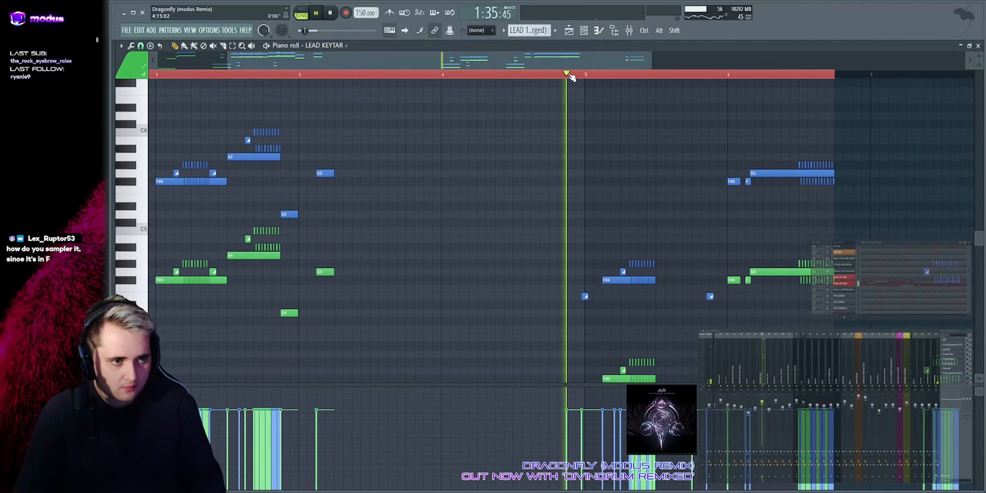
pyautogui.hscroll(3, 569, 76)
pyautogui.press('pageup')
pyautogui.scroll(-4, 550, 169)
pyautogui.scroll(3, 583, 224)
pyautogui.scroll(2, 612, 265)
pyautogui.press('space')
# Step: Back in the arrangement playlist, unmute all instrument tracks and play from bar 60
pyautogui.click(569, 30)
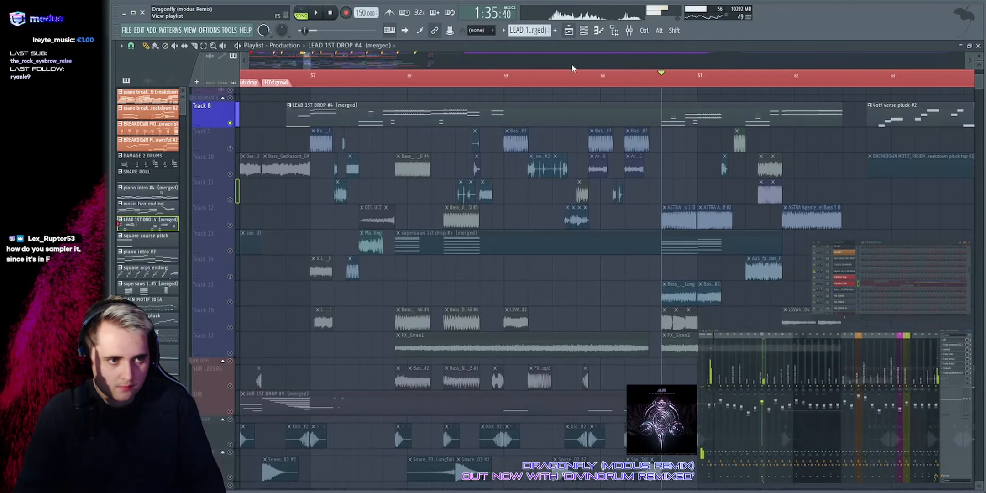
pyautogui.scroll(-1, 574, 66)
pyautogui.press('space')
pyautogui.click(230, 97)
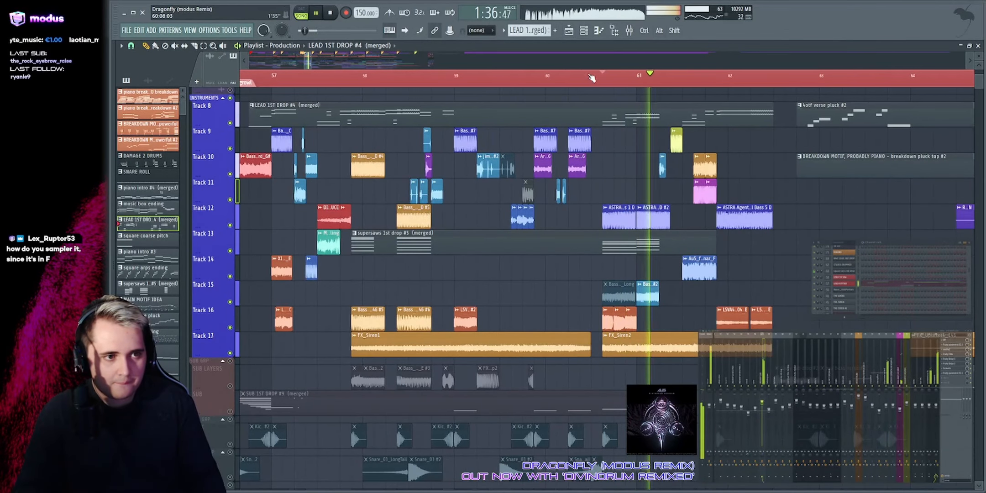
pyautogui.hscroll(3, 592, 78)
pyautogui.scroll(1, 591, 64)
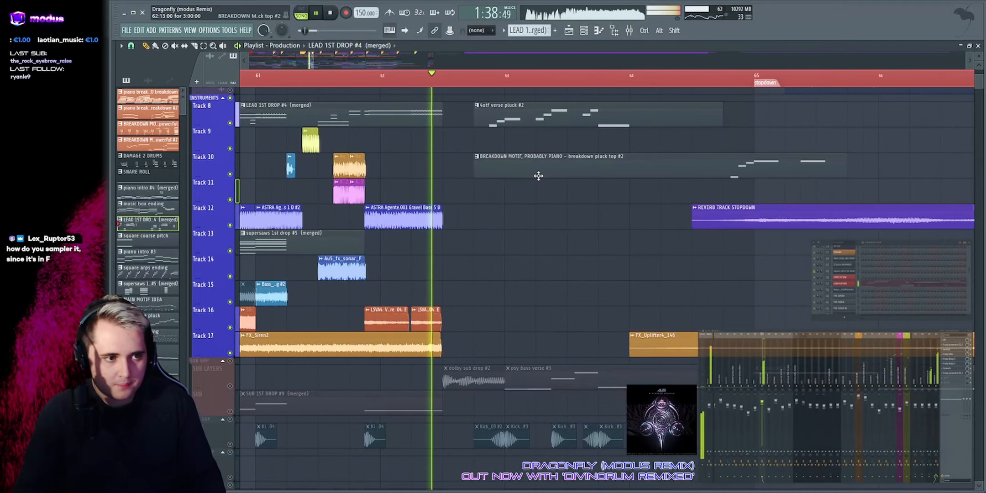
pyautogui.scroll(2, 539, 175)
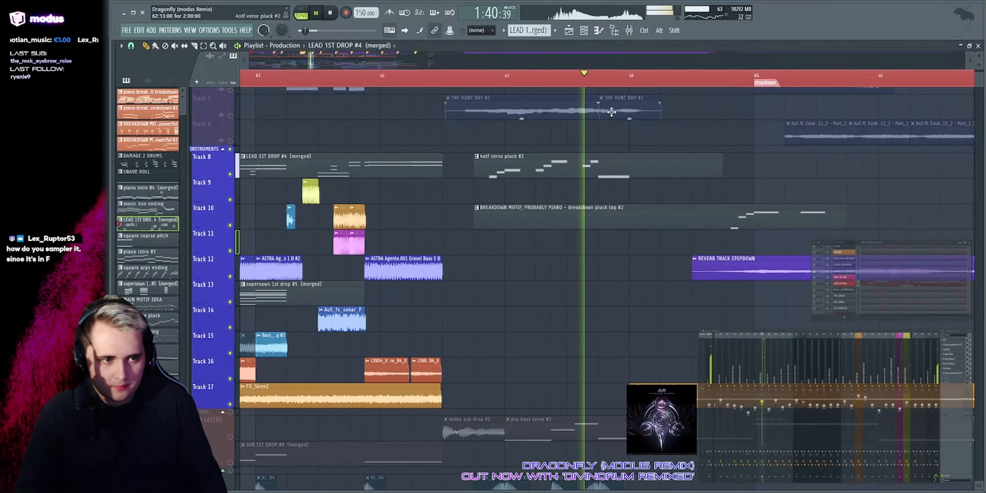
pyautogui.scroll(-3, 605, 55)
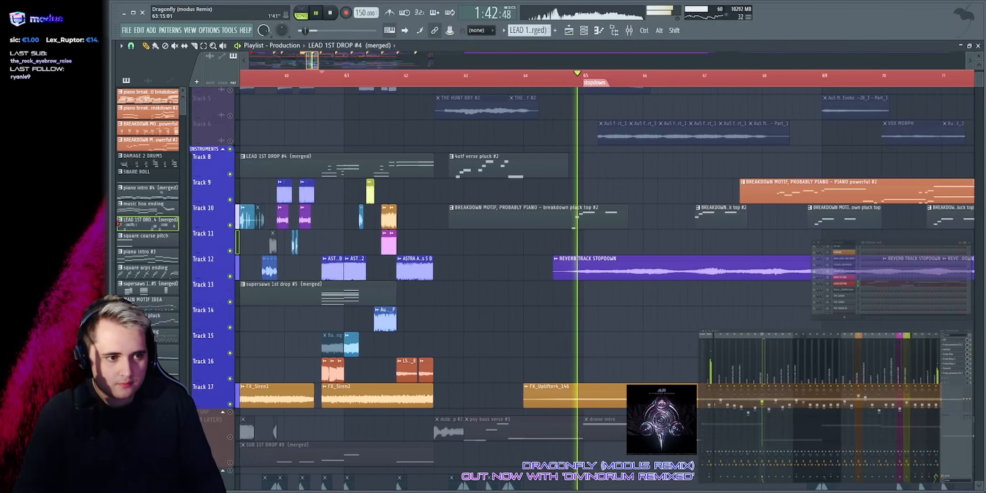
pyautogui.scroll(-2, 516, 183)
pyautogui.scroll(3, 517, 183)
pyautogui.press('space')
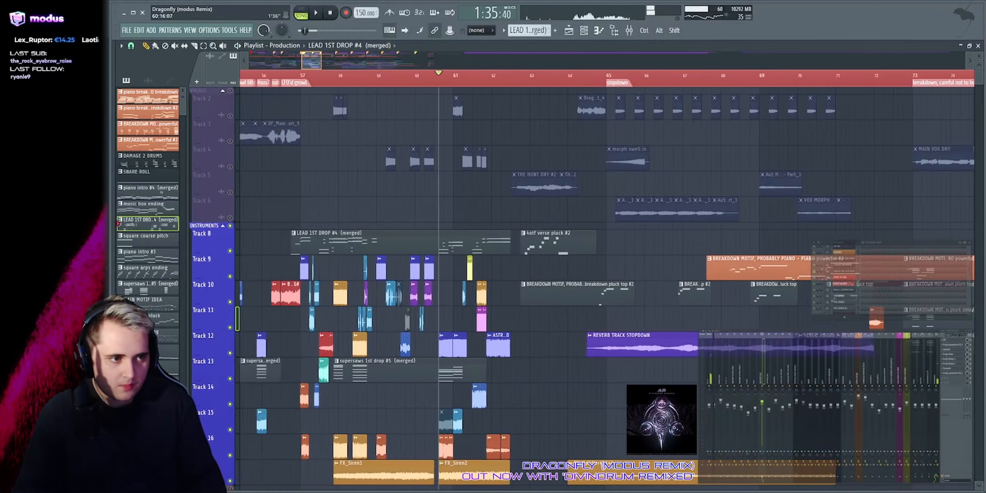
# Step: Solo the vocals group, unmute the instrument and sub groups, and mute the sidechain track
pyautogui.moveTo(311, 61); pyautogui.dragTo(306, 61)
pyautogui.scroll(-2, 395, 60)
pyautogui.keyDown('alt'); pyautogui.rightClick(230, 91); pyautogui.keyUp('alt')
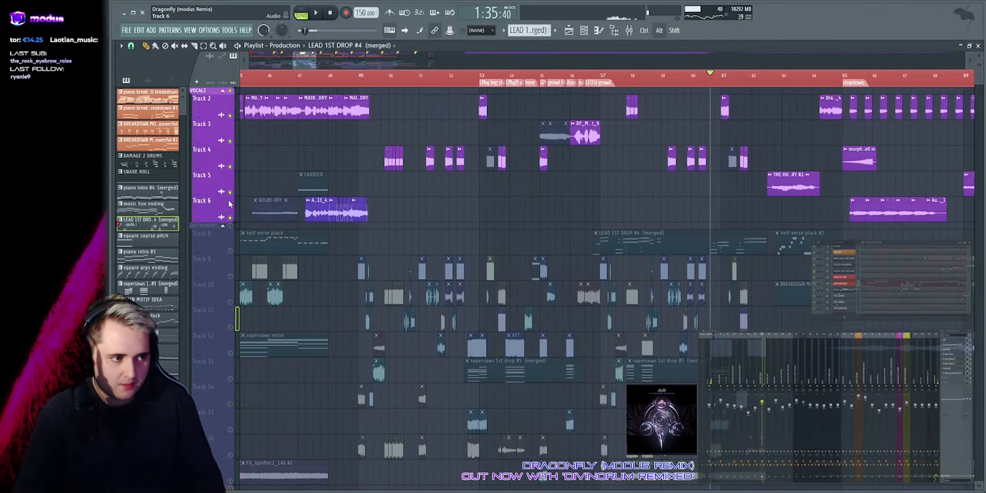
pyautogui.keyDown('alt'); pyautogui.click(231, 226); pyautogui.keyUp('alt')
pyautogui.scroll(-8, 372, 210)
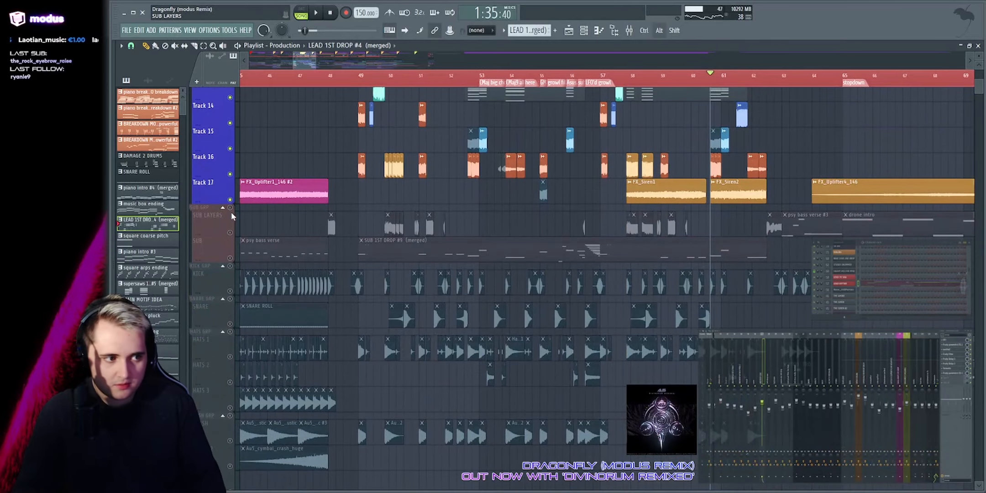
pyautogui.keyDown('alt'); pyautogui.click(231, 209); pyautogui.keyUp('alt')
pyautogui.scroll(-4, 252, 293)
pyautogui.click(230, 276)
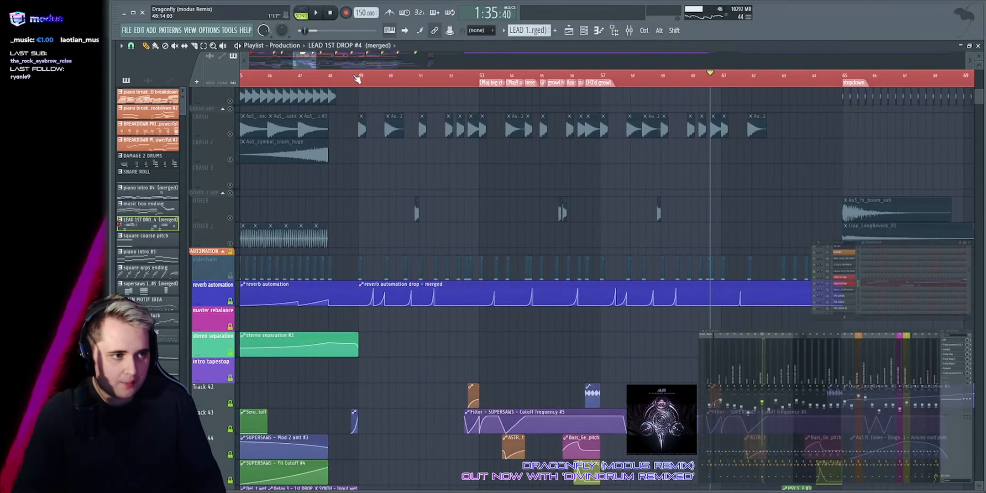
# Step: Play the first drop from near bar 49, then show the LEAD KEYTAR (2ND DROP LEAD) sampler settings
pyautogui.click(355, 75)
pyautogui.press('space')
pyautogui.scroll(12, 414, 228)
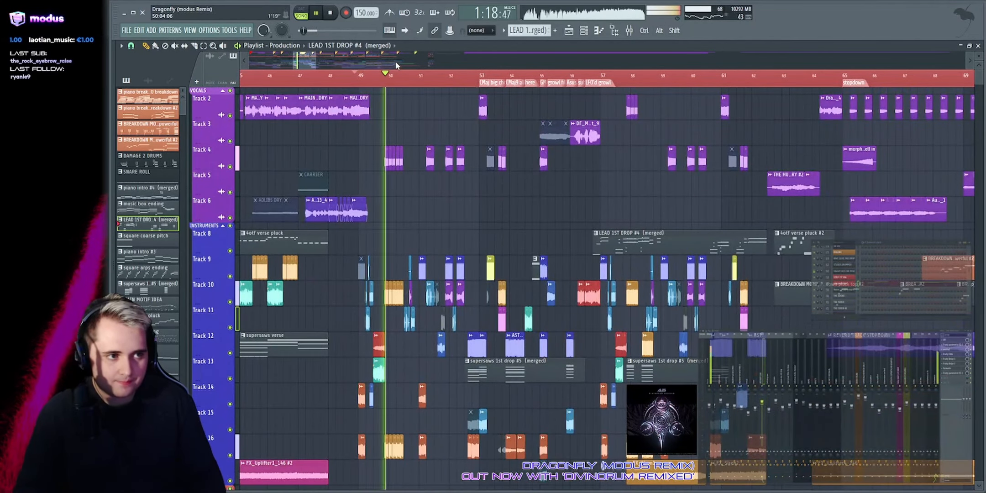
pyautogui.scroll(6, 396, 60)
pyautogui.scroll(-1, 396, 60)
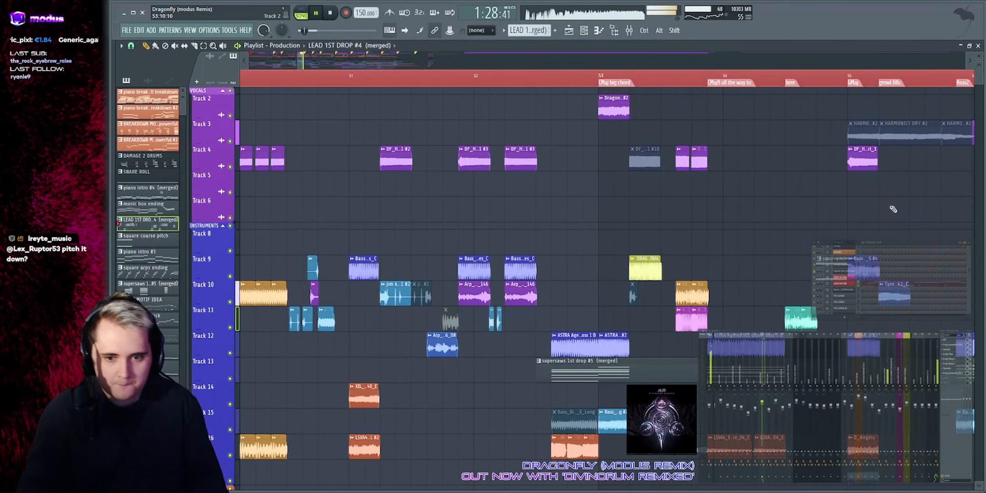
pyautogui.click(850, 284)
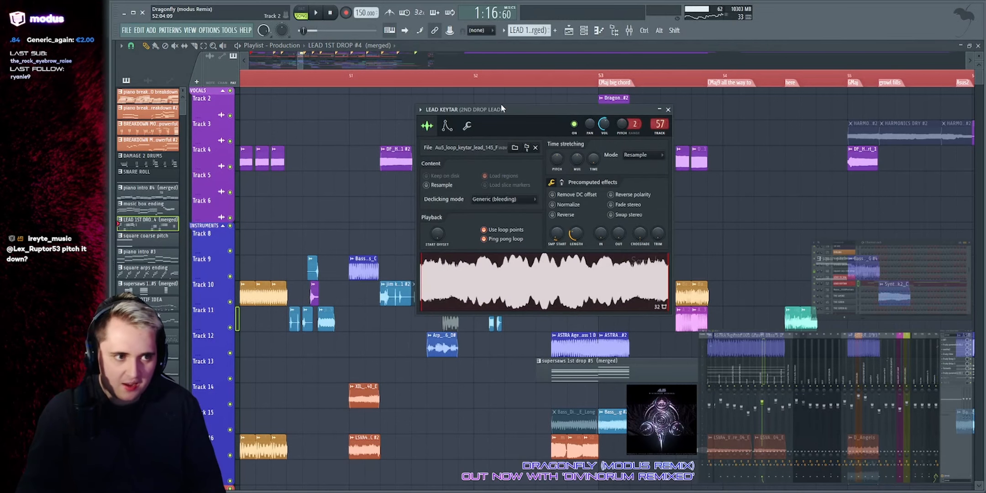
# Step: Locate the lead keytar sample file in the browser, then hide the browser
pyautogui.moveTo(501, 109); pyautogui.dragTo(540, 97)
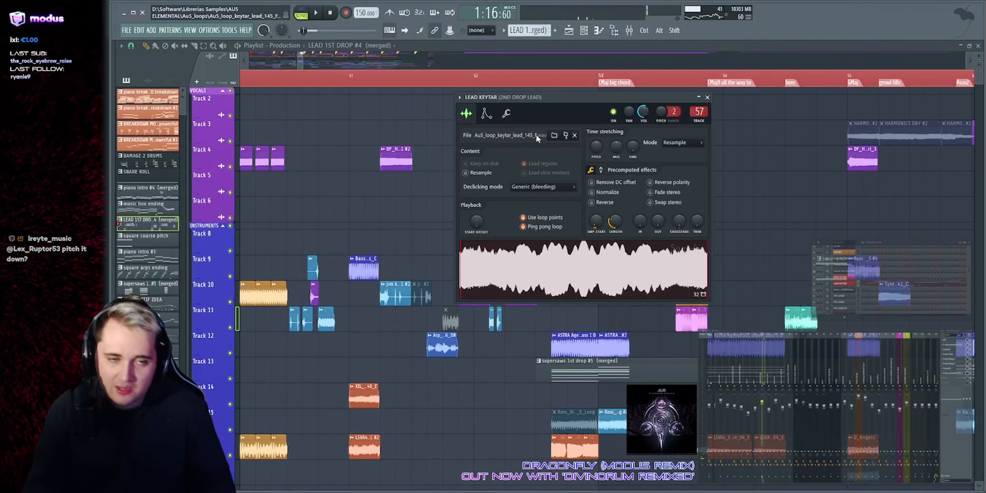
pyautogui.click(569, 136)
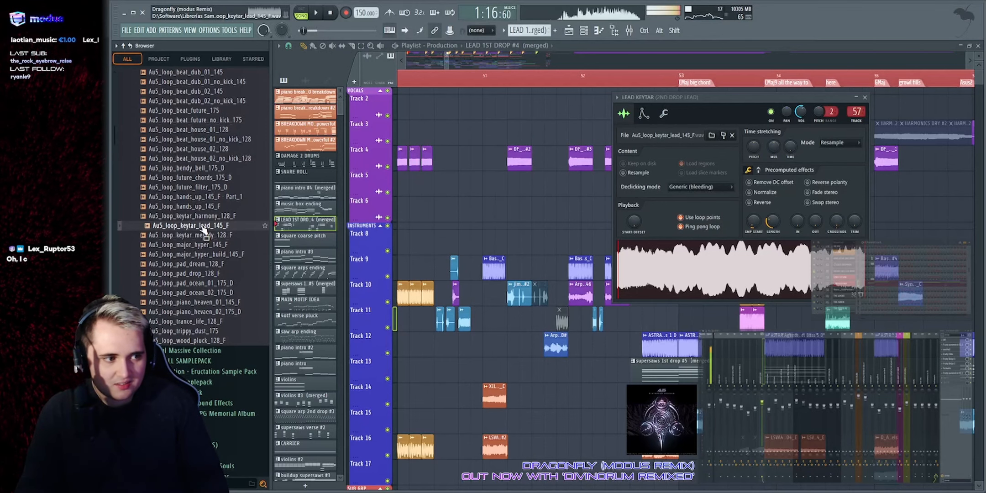
pyautogui.hotkey('alt', 'F8')
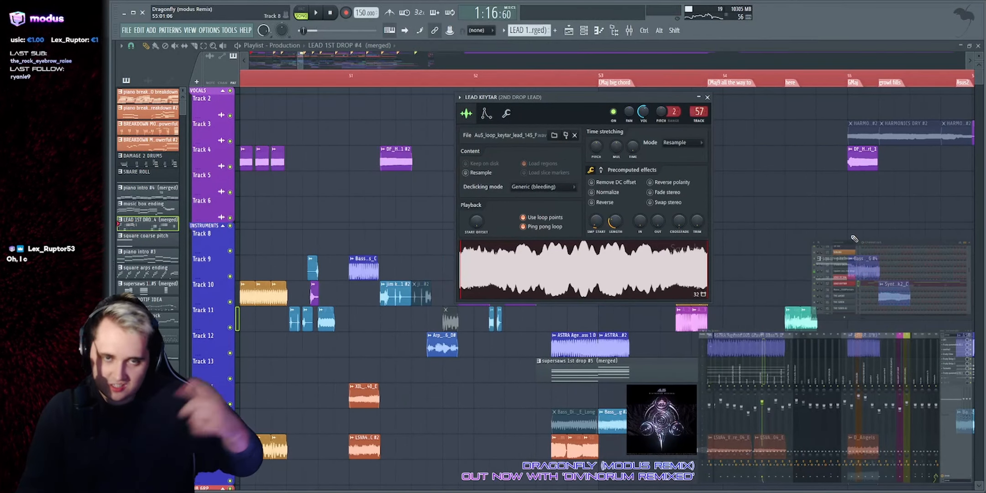
# Step: Audition the keytar sample, reset its pitch near zero, and close the sampler settings
pyautogui.click(548, 283)
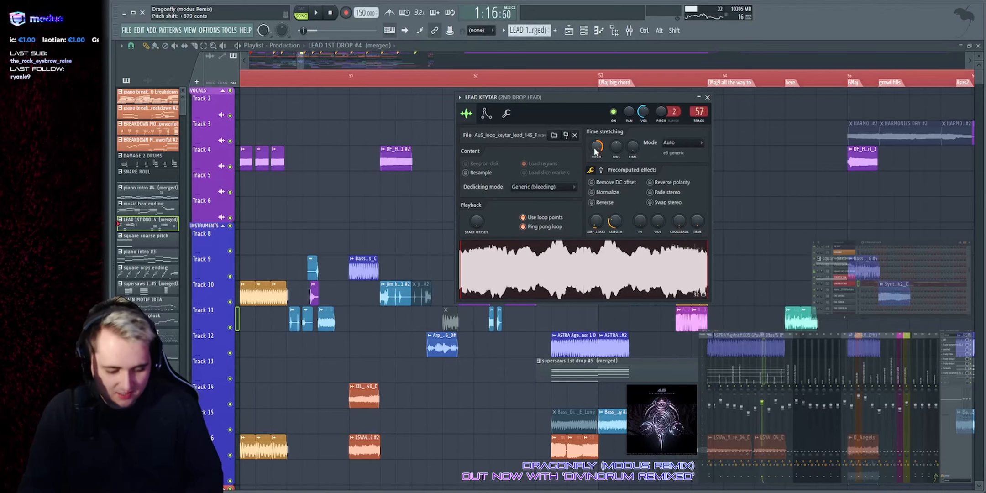
pyautogui.press('q')
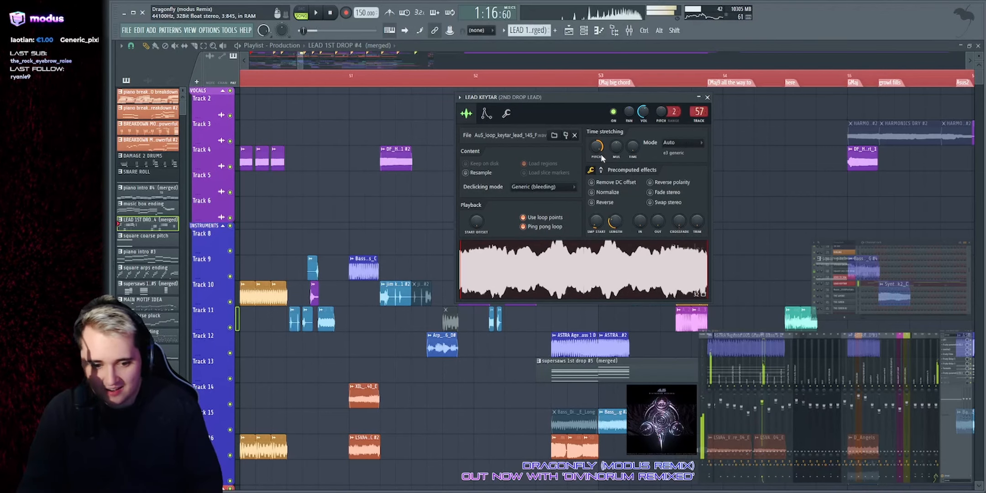
pyautogui.moveTo(599, 148); pyautogui.dragTo(606, 167)
pyautogui.click(707, 97)
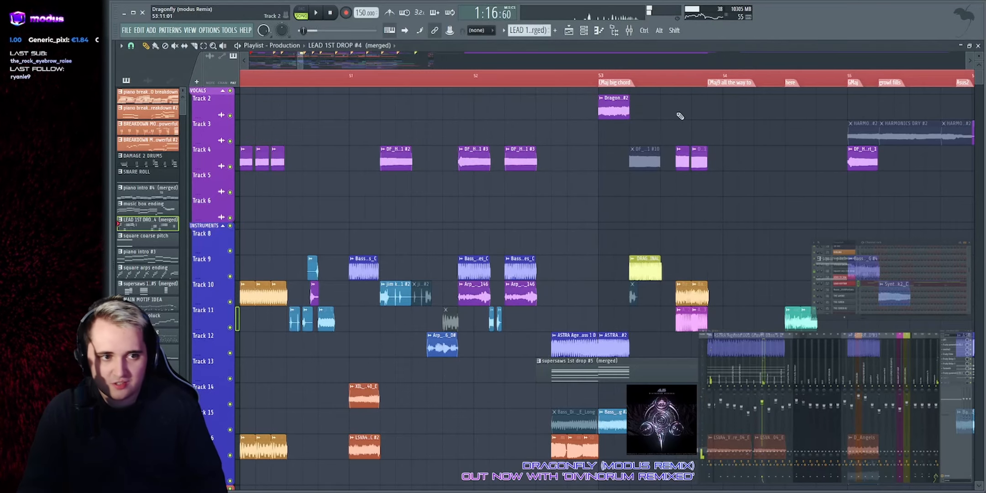
# Step: Play the second drop from near bar 52, browsing the playlist while listening
pyautogui.click(550, 78)
pyautogui.press('space')
pyautogui.scroll(-5, 550, 79)
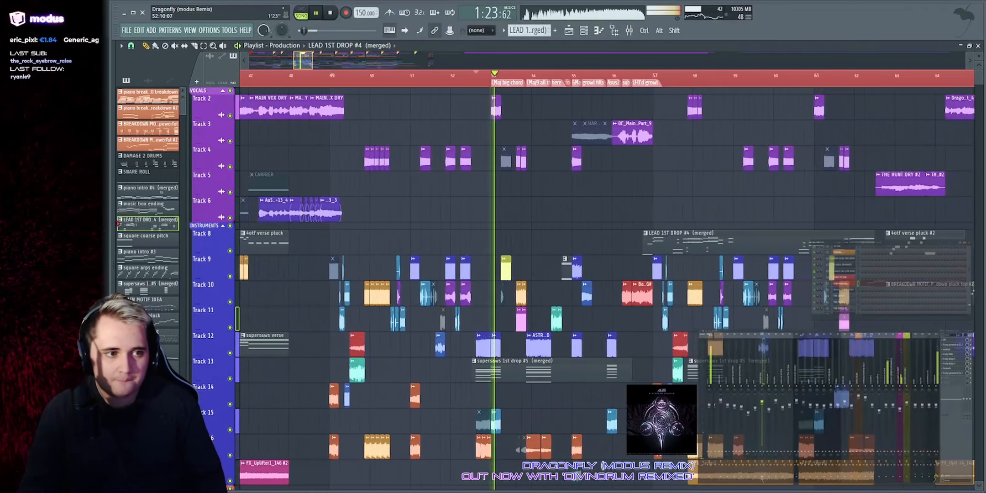
pyautogui.scroll(3, 371, 131)
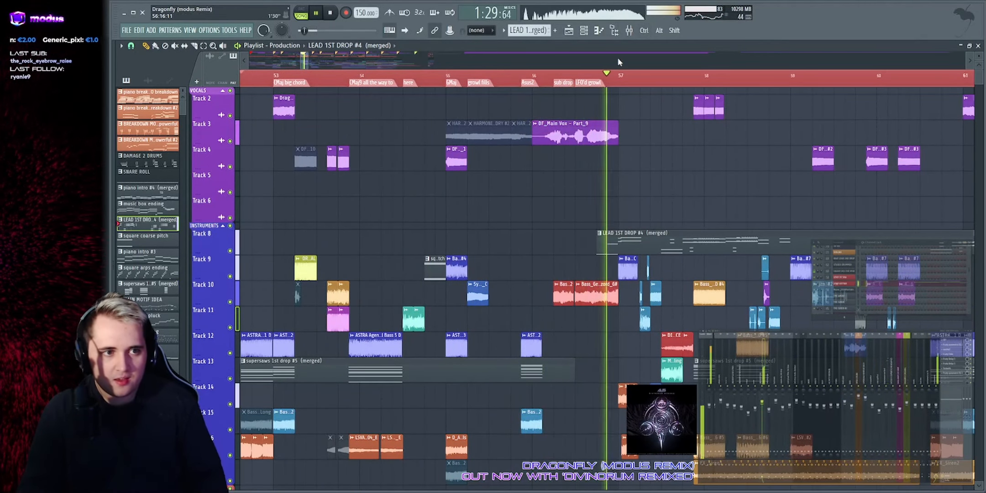
pyautogui.scroll(2, 618, 60)
pyautogui.moveTo(304, 60); pyautogui.dragTo(306, 61)
pyautogui.scroll(1, 618, 59)
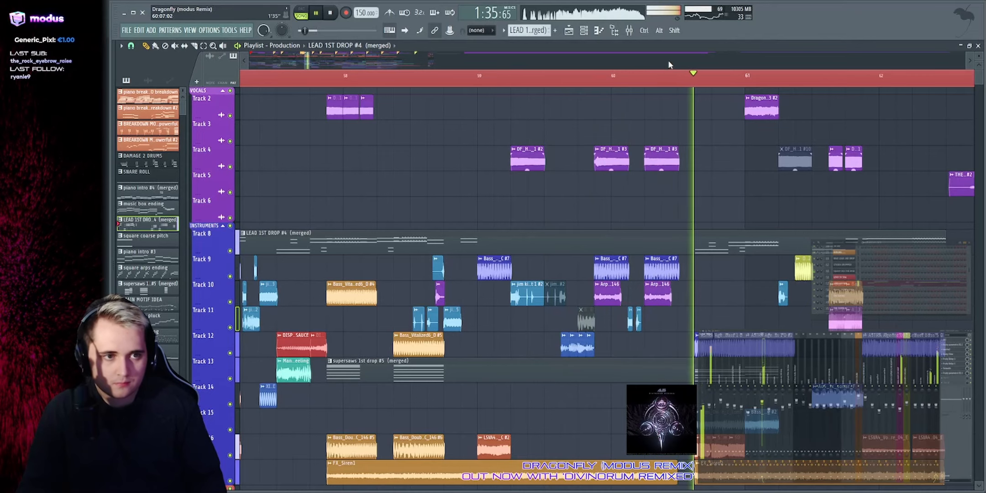
pyautogui.scroll(1, 668, 60)
pyautogui.scroll(1, 669, 60)
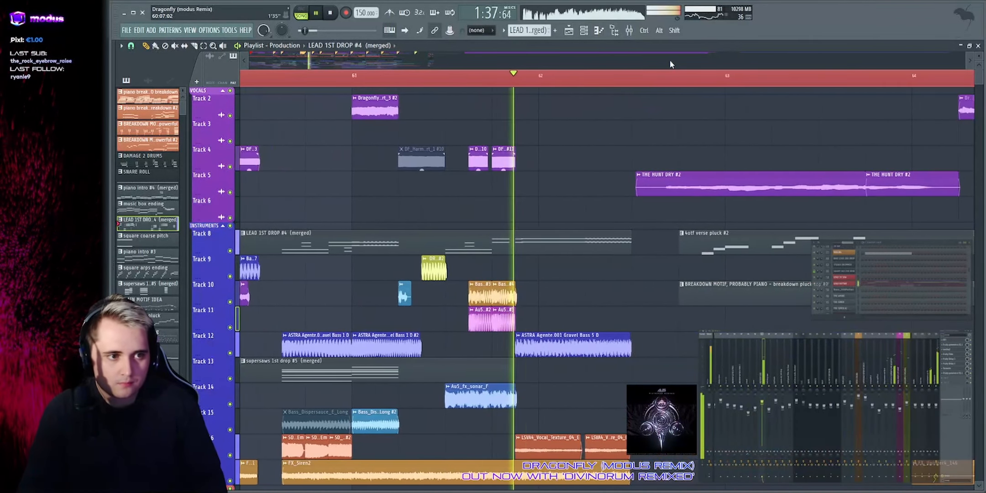
pyautogui.scroll(-1, 669, 61)
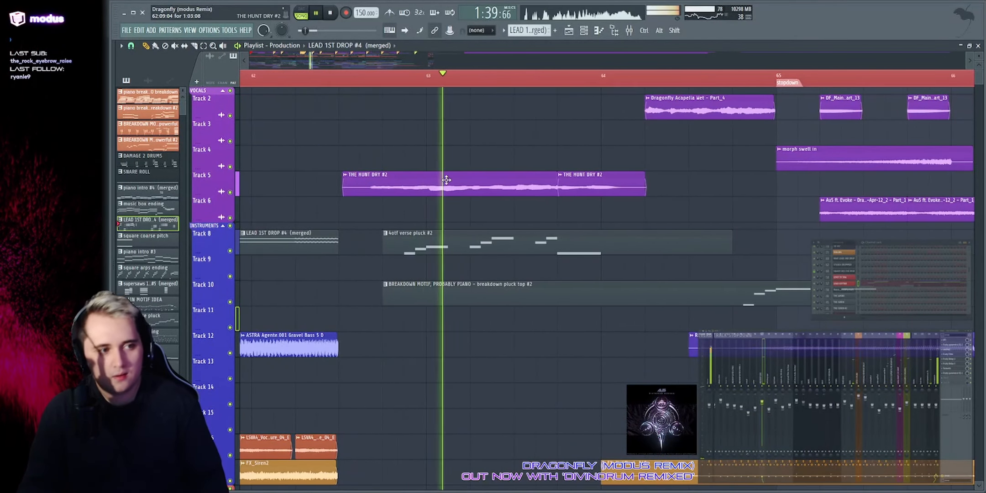
pyautogui.scroll(-1, 609, 64)
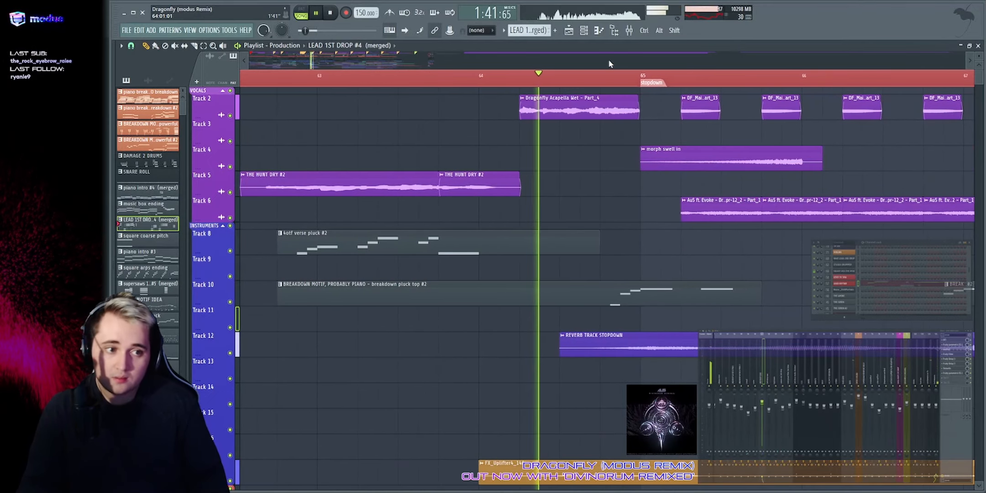
pyautogui.scroll(-5, 282, 110)
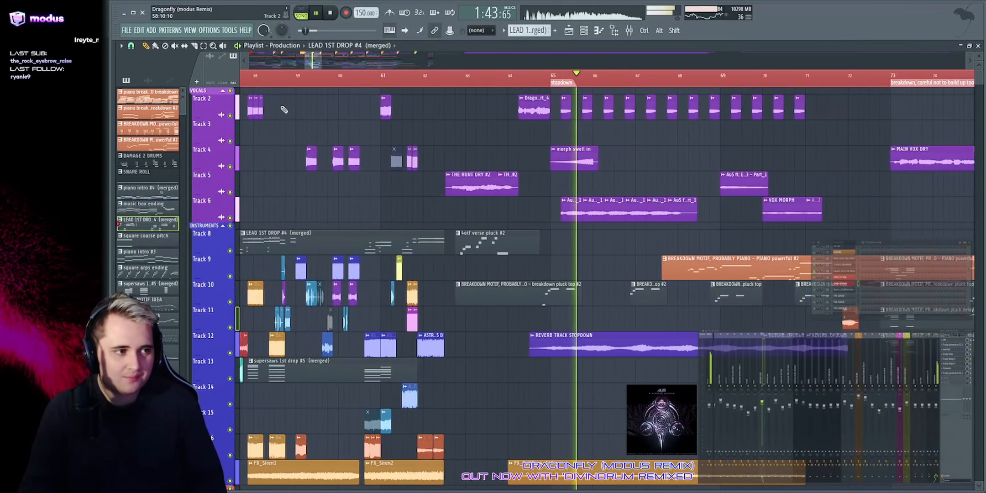
pyautogui.scroll(-5, 520, 228)
pyautogui.press('space')
# Step: Look over the stopdown around bar 65, ending with playback stopped at bar 64
pyautogui.scroll(-6, 262, 240)
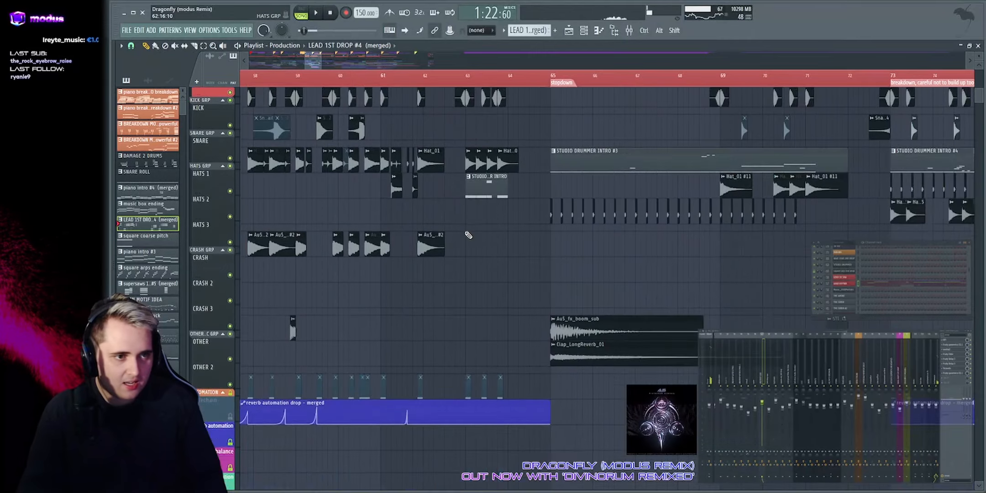
pyautogui.scroll(6, 535, 203)
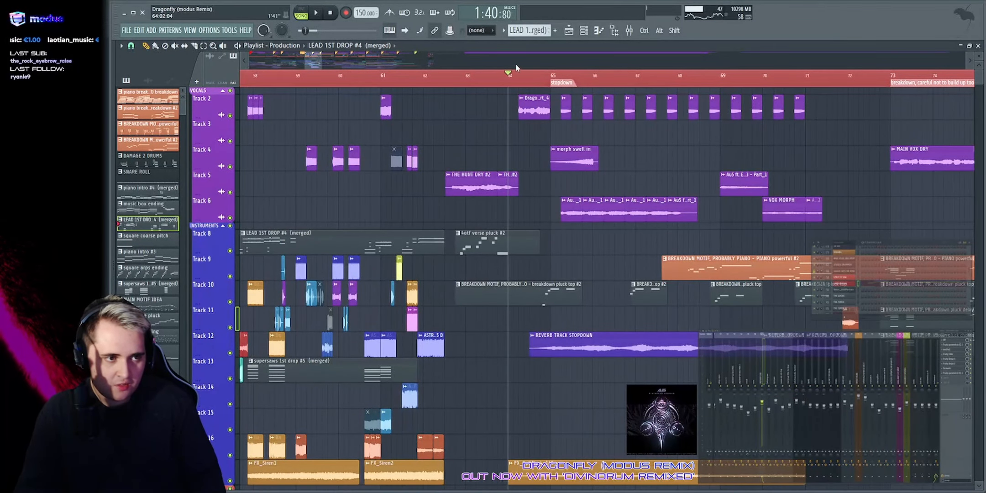
pyautogui.scroll(-3, 515, 70)
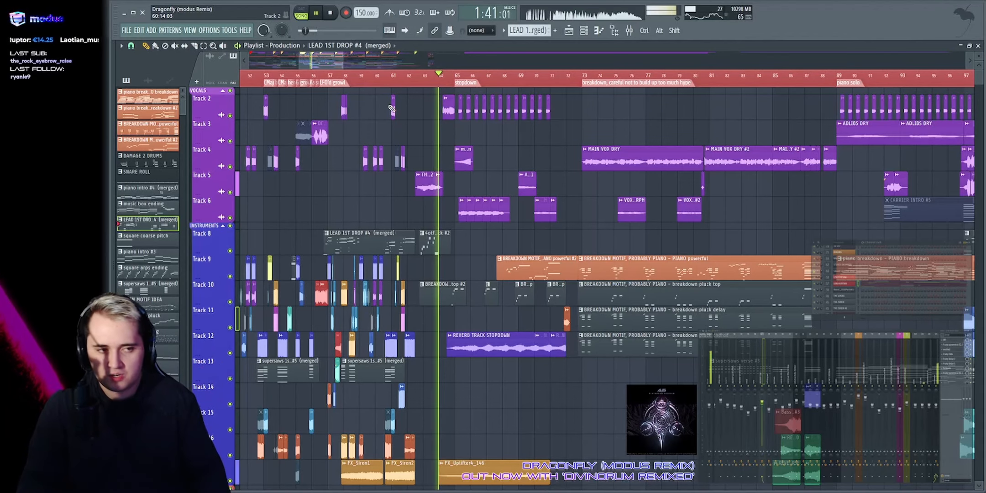
pyautogui.scroll(3, 496, 60)
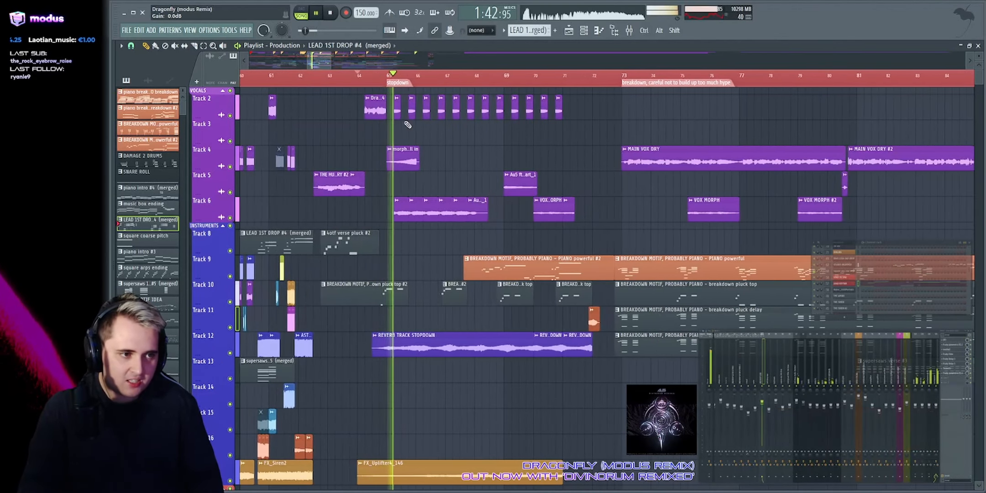
pyautogui.moveTo(389, 128); pyautogui.dragTo(589, 144)
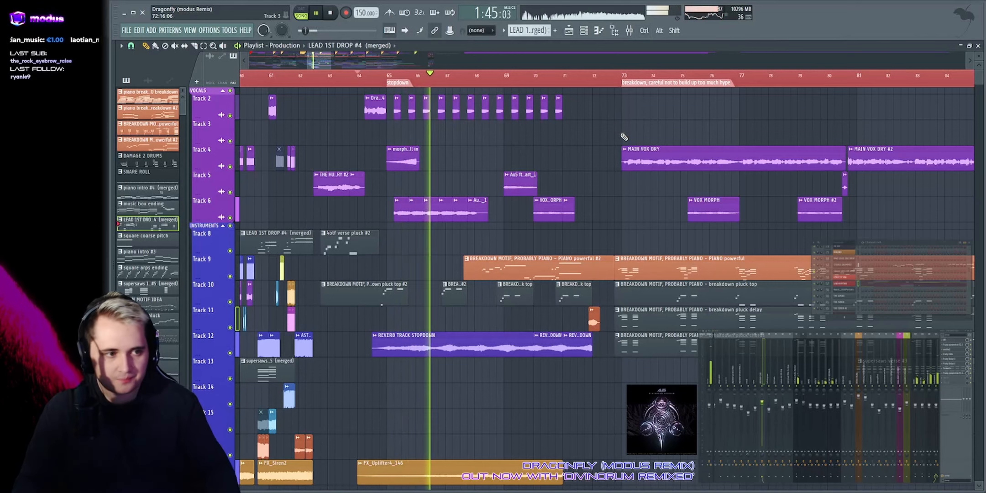
pyautogui.scroll(2, 427, 192)
pyautogui.press('space')
pyautogui.scroll(-3, 438, 191)
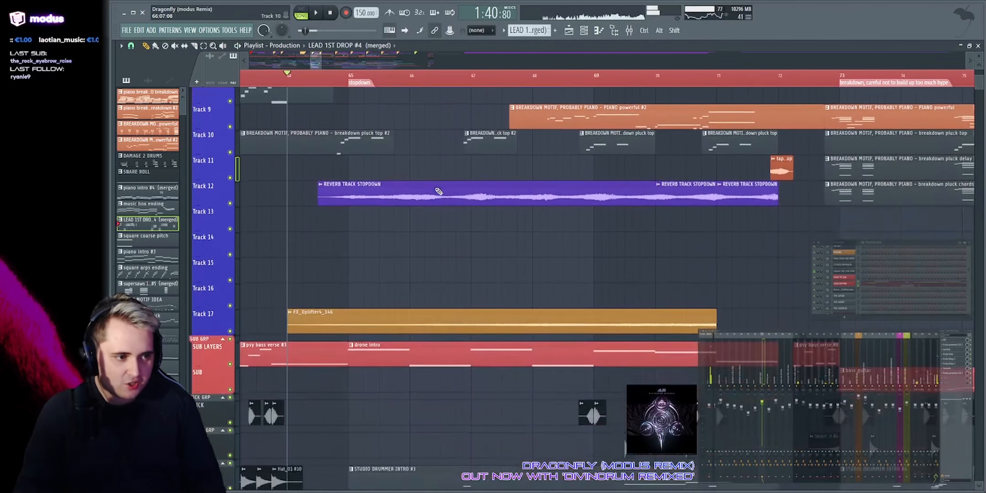
# Step: Solo Track 12 and briefly check the REVERB TRACK STOPDOWN clip's channel settings
pyautogui.rightClick(230, 200)
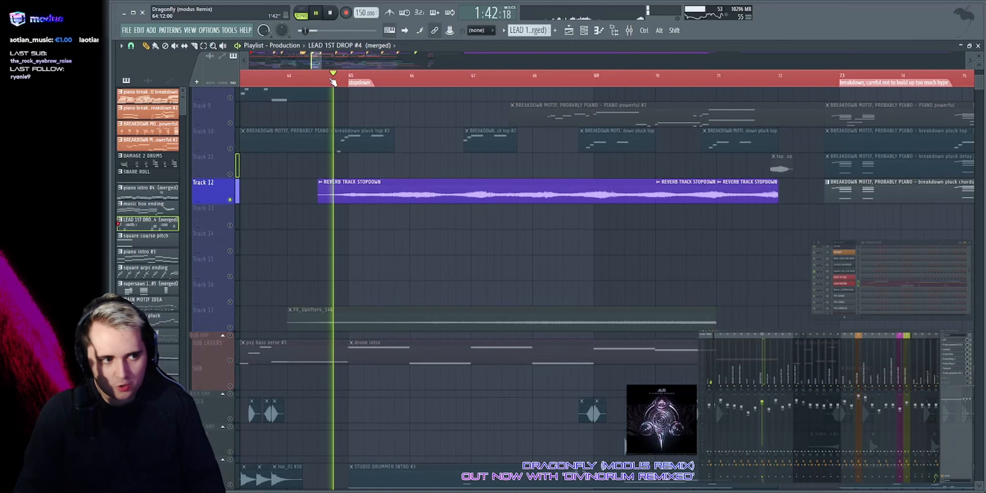
pyautogui.doubleClick(438, 186)
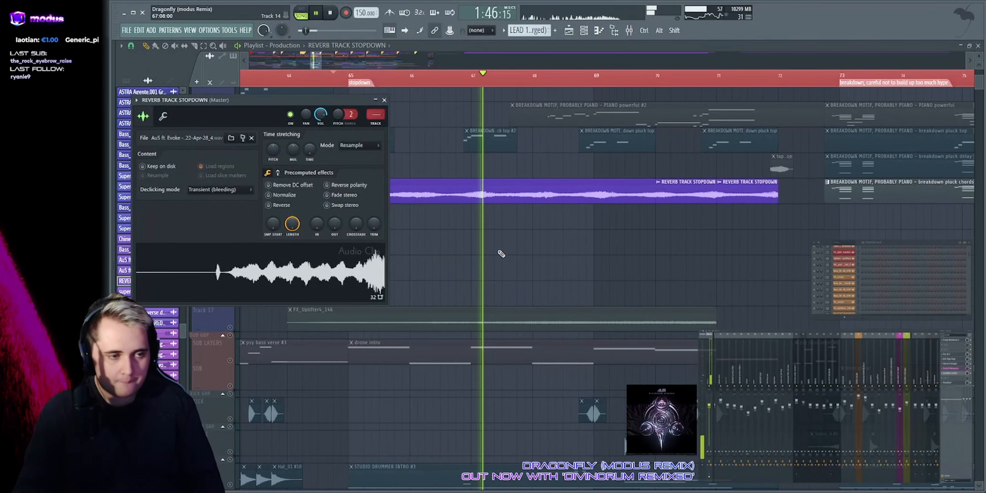
pyautogui.press('Escape')
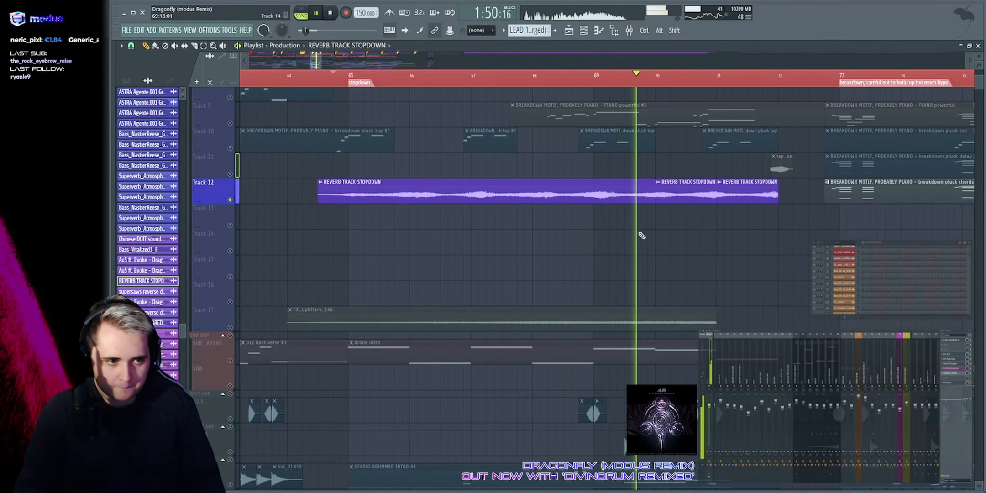
pyautogui.scroll(6, 641, 236)
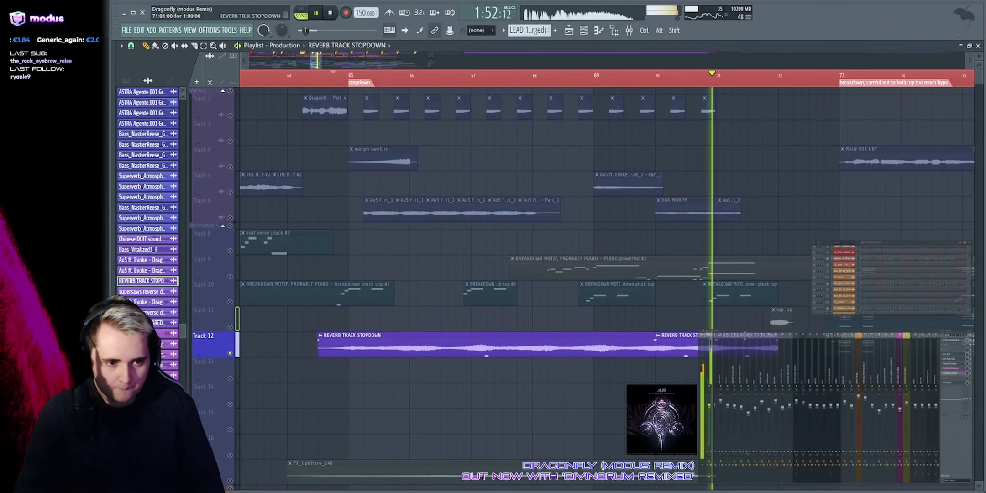
pyautogui.scroll(-8, 759, 324)
pyautogui.scroll(8, 423, 204)
# Step: Audition the Instruments group, then Track 4, soloed from bar 65, selecting the morph swell clip
pyautogui.press('space')
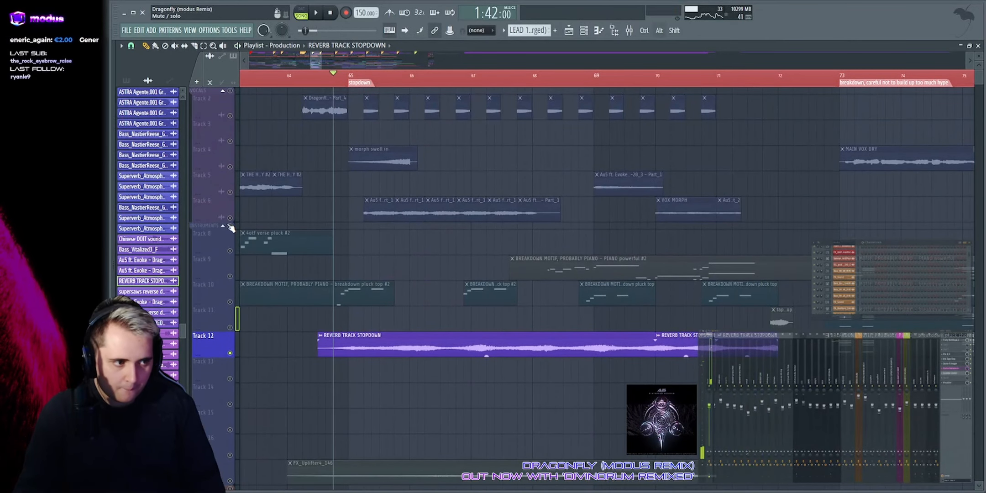
pyautogui.rightClick(230, 225)
pyautogui.press('space')
pyautogui.press('space')
pyautogui.rightClick(230, 218)
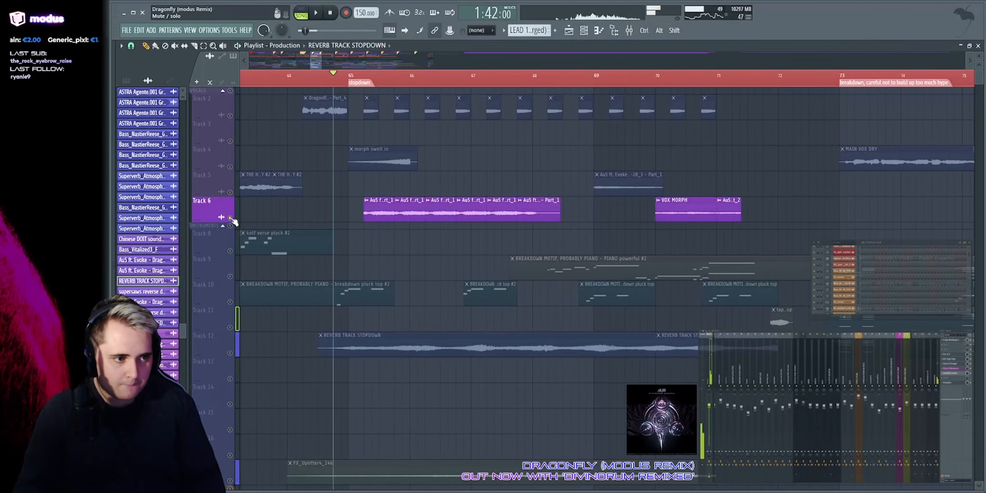
pyautogui.click(231, 167)
pyautogui.scroll(4, 348, 92)
pyautogui.moveTo(310, 152); pyautogui.dragTo(561, 159)
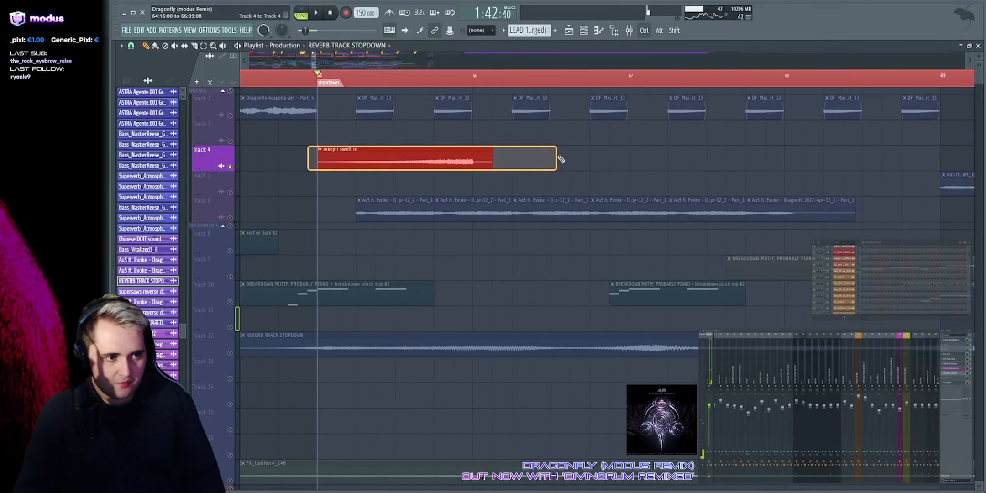
pyautogui.keyDown('ctrl'); pyautogui.click(562, 159); pyautogui.keyUp('ctrl')
pyautogui.press('space')
pyautogui.scroll(-4, 285, 127)
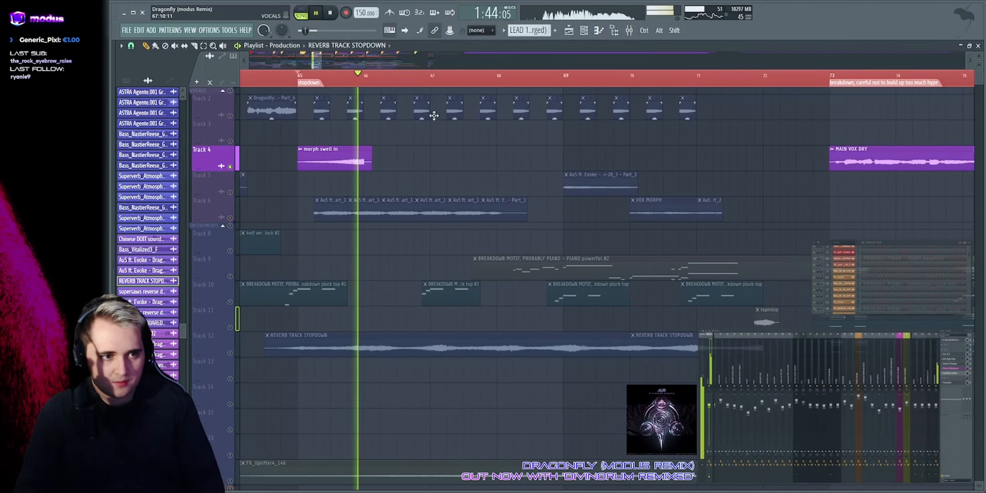
# Step: Select the clips across the vocal tracks and Track 2's DF clips, then deselect them
pyautogui.click(231, 91)
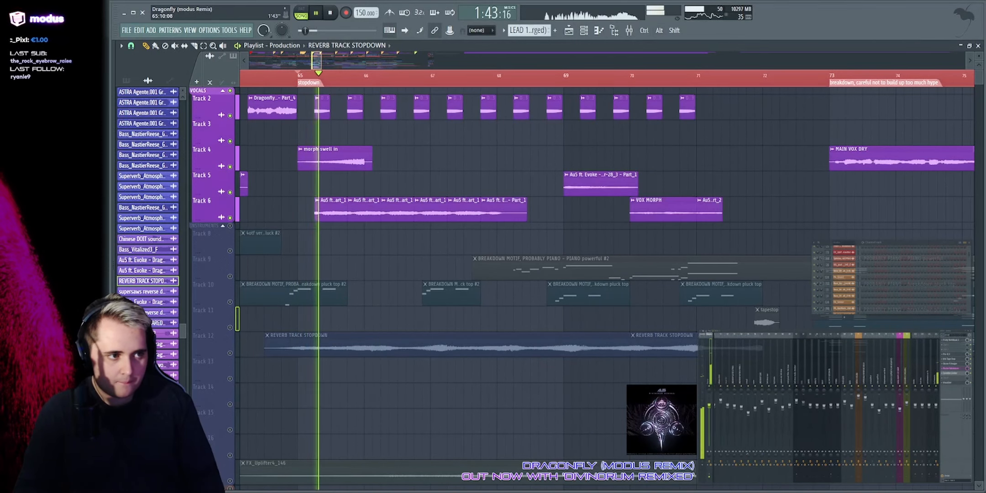
pyautogui.scroll(4, 335, 118)
pyautogui.moveTo(335, 118); pyautogui.dragTo(806, 109)
pyautogui.scroll(-4, 793, 69)
pyautogui.keyDown('ctrl'); pyautogui.click(508, 152); pyautogui.keyUp('ctrl')
pyautogui.scroll(1, 535, 68)
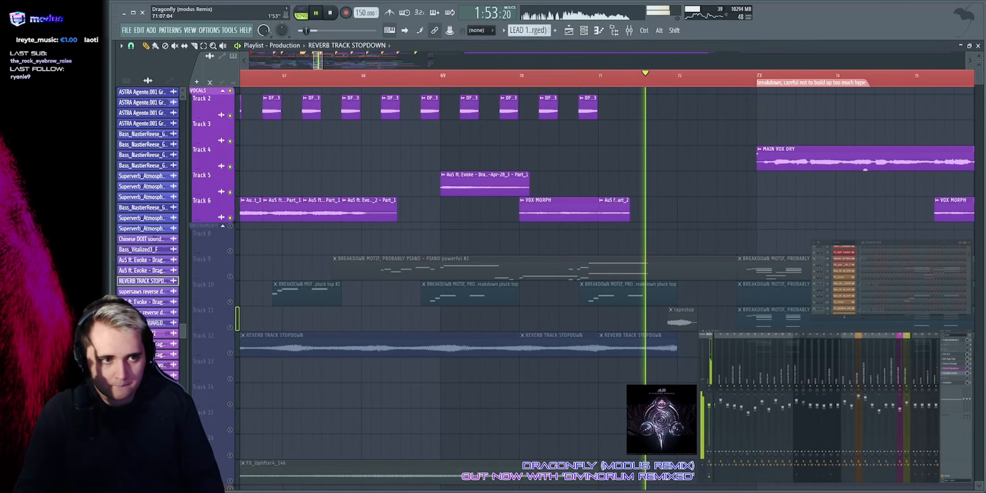
pyautogui.scroll(-2, 613, 58)
pyautogui.press('space')
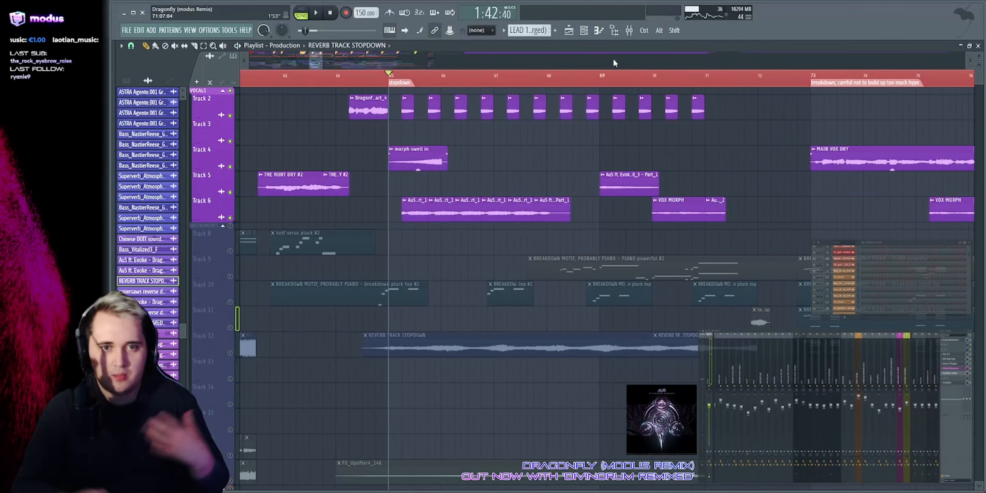
# Step: Unmute the Instruments and SUB LAYERS groups, replay the stopdown, and open the drone intro pattern
pyautogui.click(230, 226)
pyautogui.press('space')
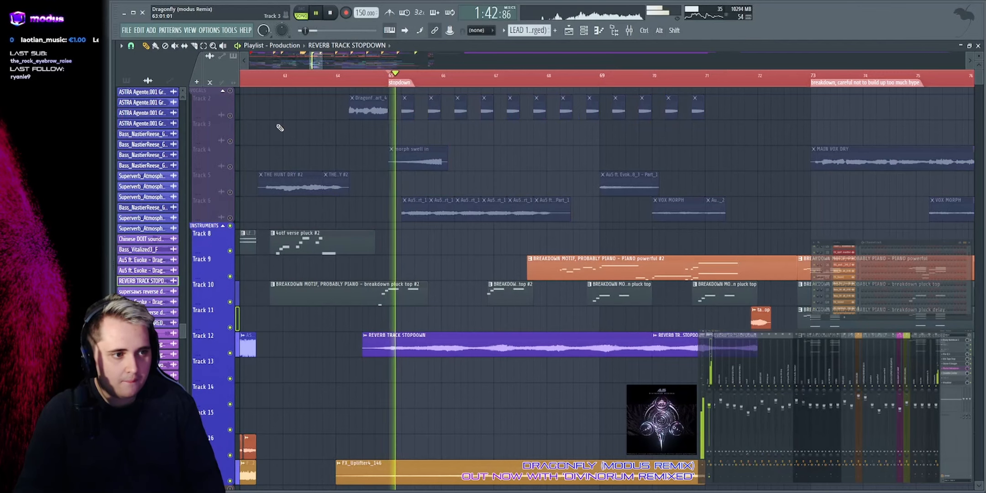
pyautogui.press('space')
pyautogui.press('space')
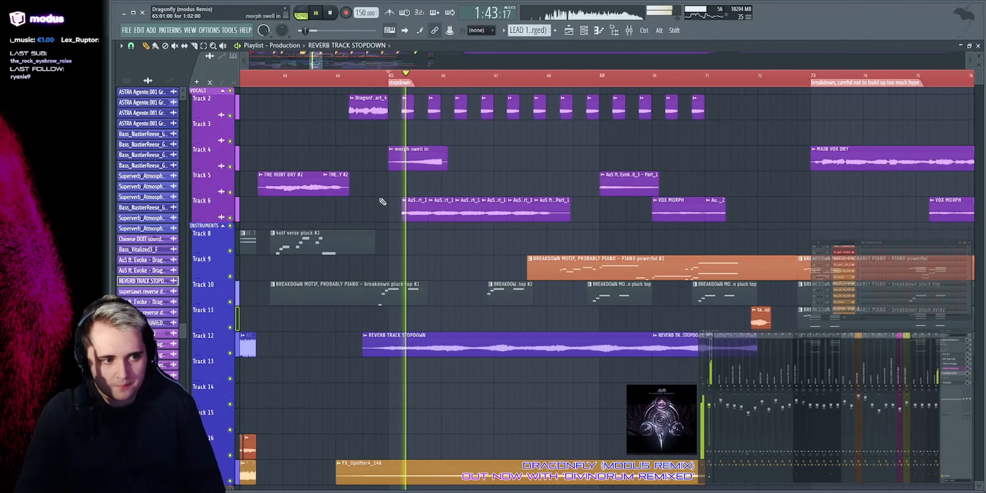
pyautogui.scroll(-5, 396, 205)
pyautogui.scroll(-3, 396, 205)
pyautogui.press('space')
pyautogui.click(232, 138)
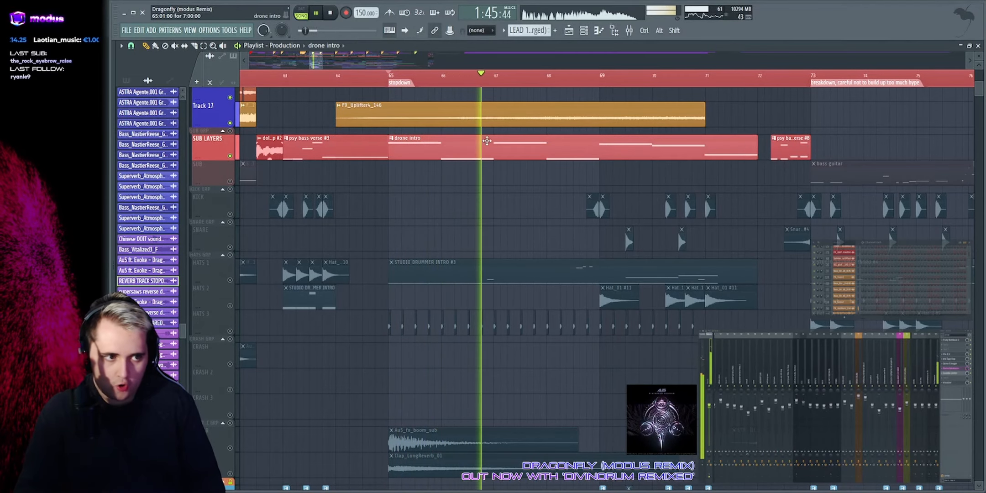
pyautogui.doubleClick(439, 148)
pyautogui.press('space')
# Step: Listen to the deep pad's drone intro notes, then go back to the playlist near bar 72
pyautogui.scroll(-2, 185, 257)
pyautogui.scroll(-3, 166, 191)
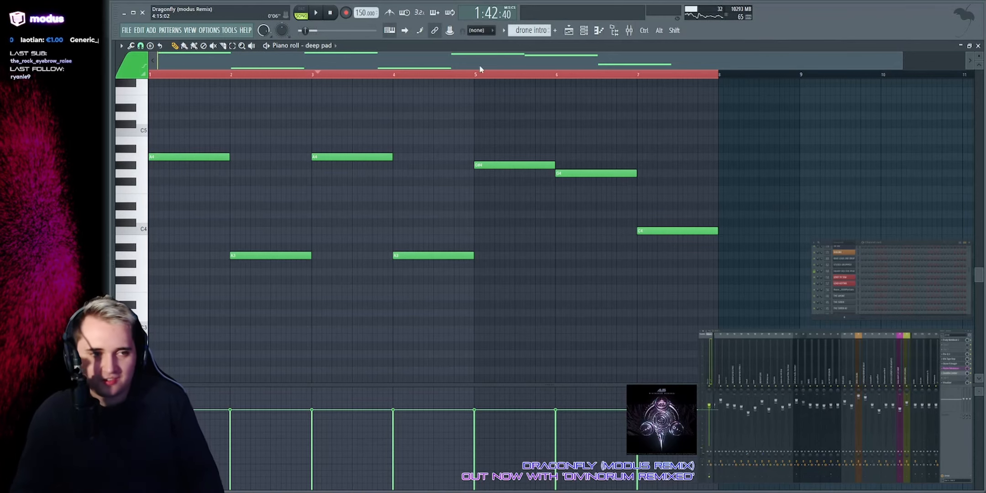
pyautogui.press('space')
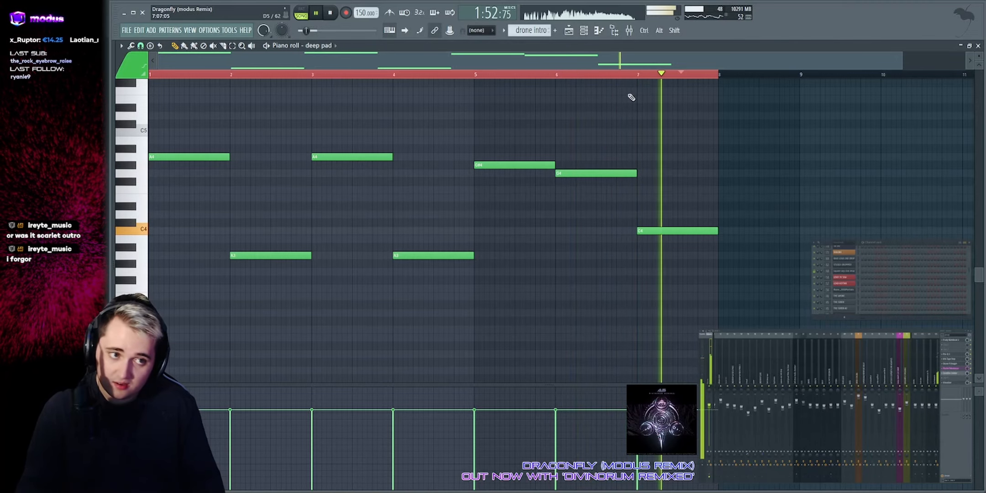
pyautogui.click(569, 30)
pyautogui.hscroll(4, 548, 141)
# Step: Unmute the bass guitar clip on the SUB track and play the breakdown around bar 72
pyautogui.scroll(2, 441, 141)
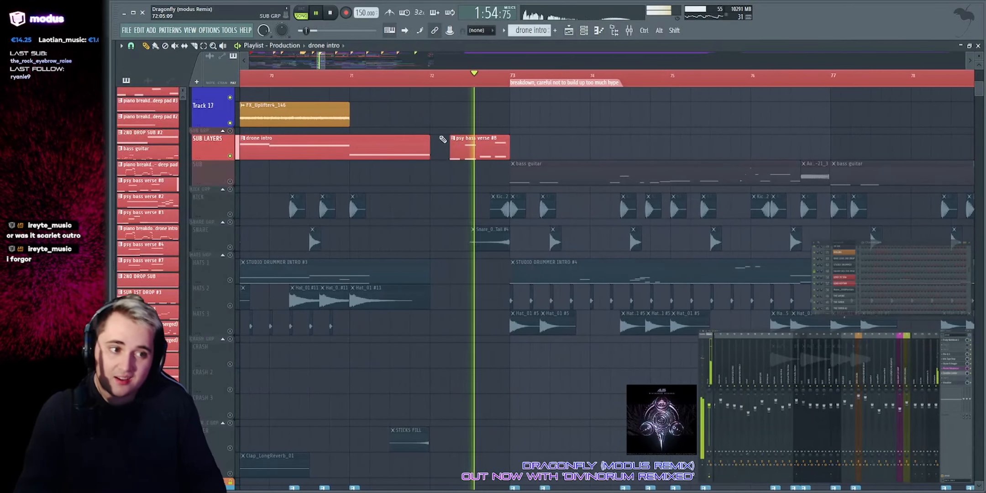
pyautogui.press('space')
pyautogui.click(231, 131)
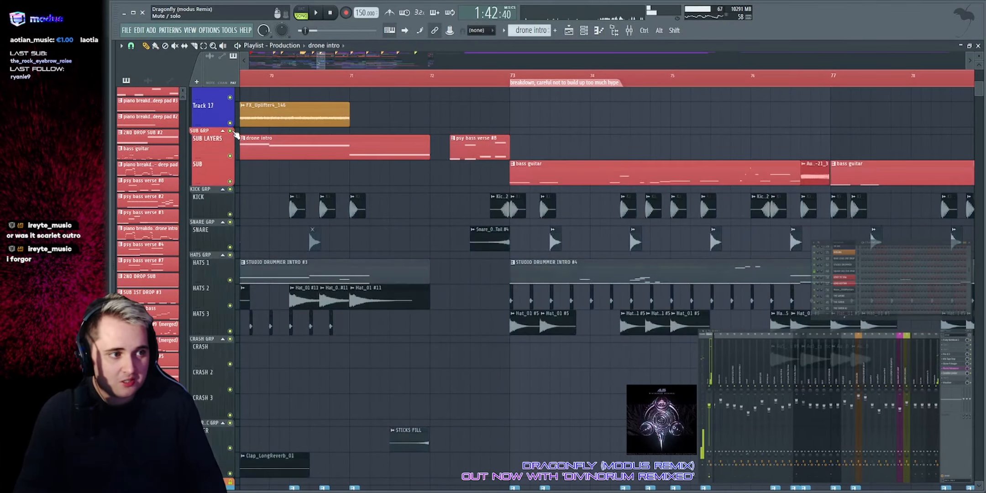
pyautogui.press('space')
pyautogui.scroll(3, 515, 188)
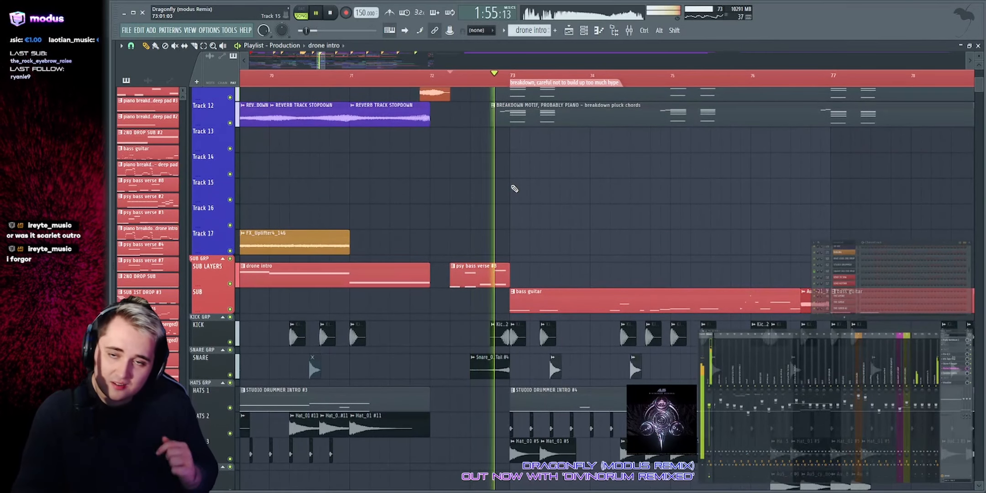
pyautogui.scroll(2, 515, 188)
pyautogui.scroll(5, 515, 189)
pyautogui.press('space')
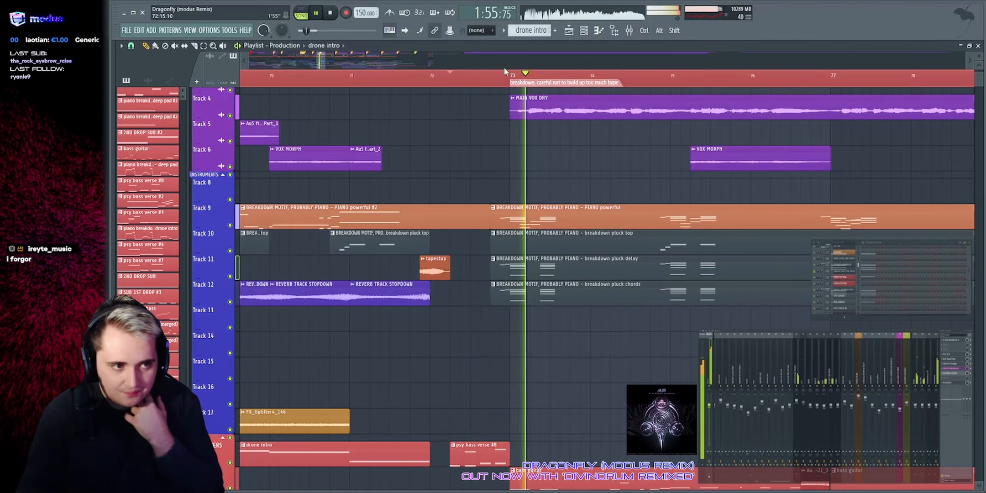
# Step: Replay the breakdown from bar 67, then open the breakdown pluck top #2 pattern's notes
pyautogui.moveTo(321, 60); pyautogui.dragTo(320, 62)
pyautogui.scroll(1, 505, 66)
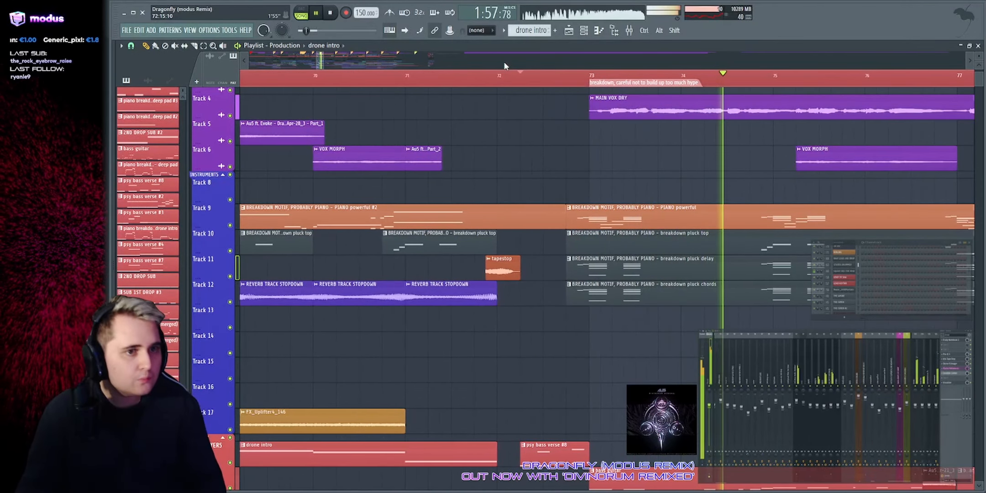
pyautogui.press('space')
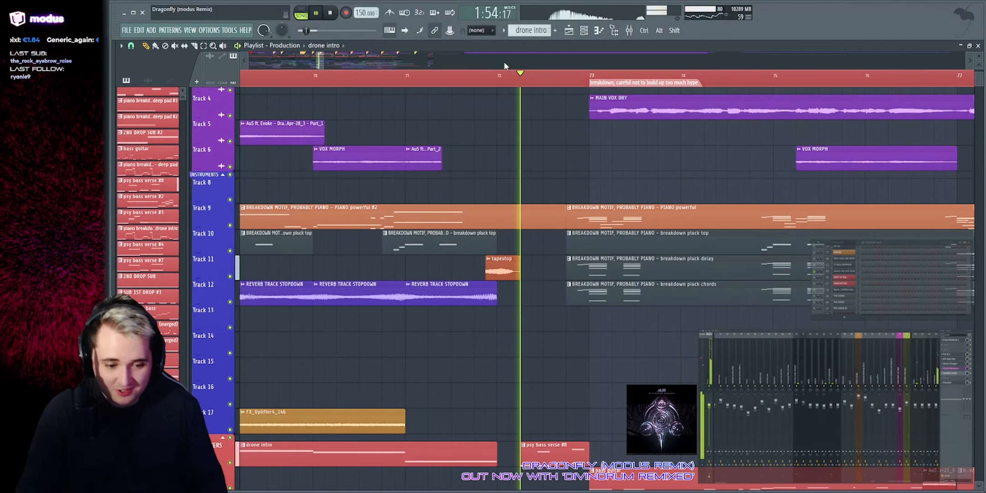
pyautogui.scroll(-2, 505, 65)
pyautogui.click(439, 85)
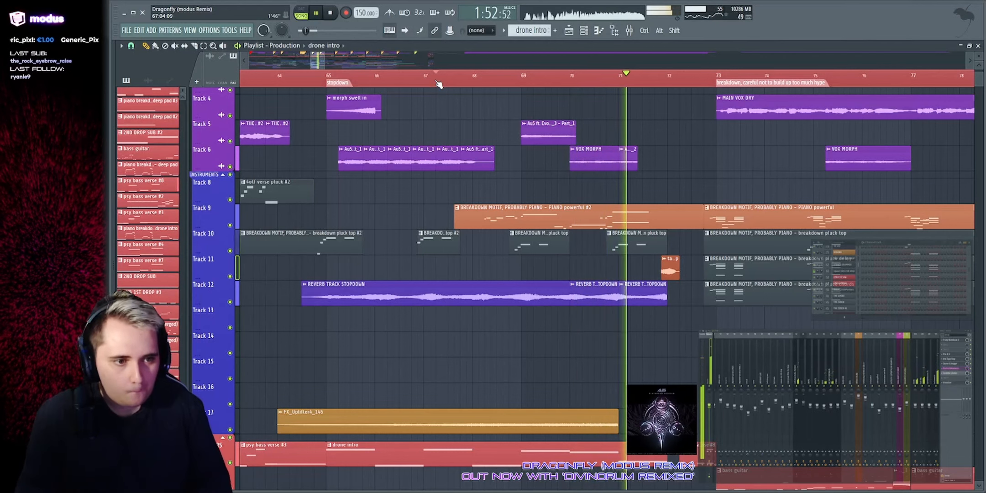
pyautogui.press('space')
pyautogui.scroll(1, 566, 62)
pyautogui.scroll(-4, 414, 151)
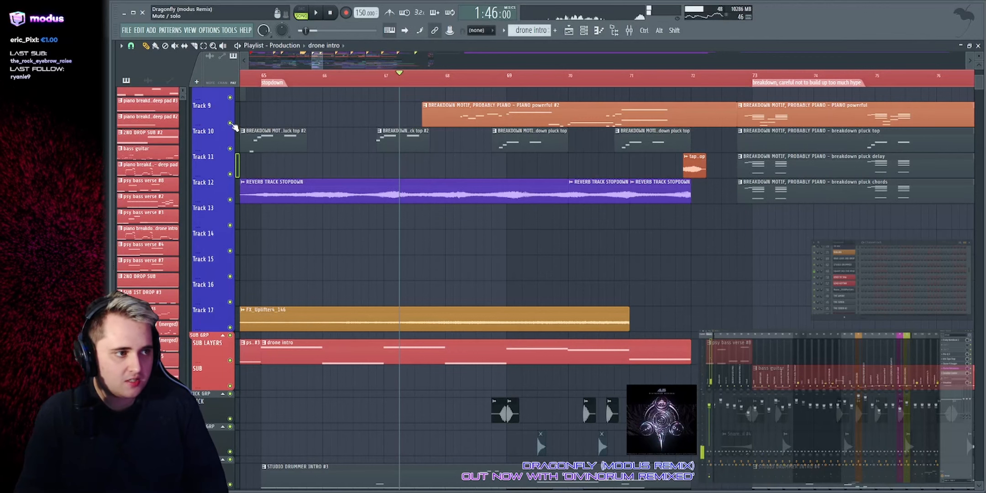
pyautogui.press('space')
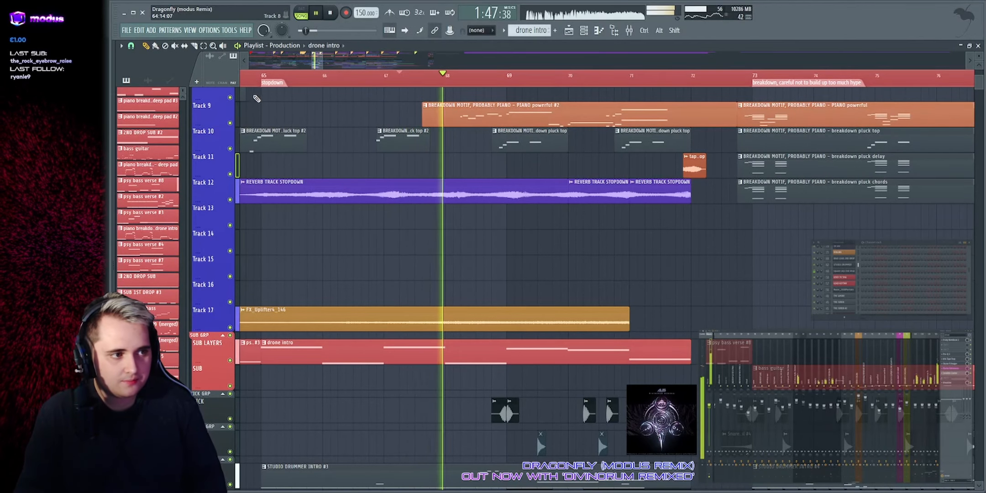
pyautogui.press('space')
pyautogui.scroll(3, 284, 69)
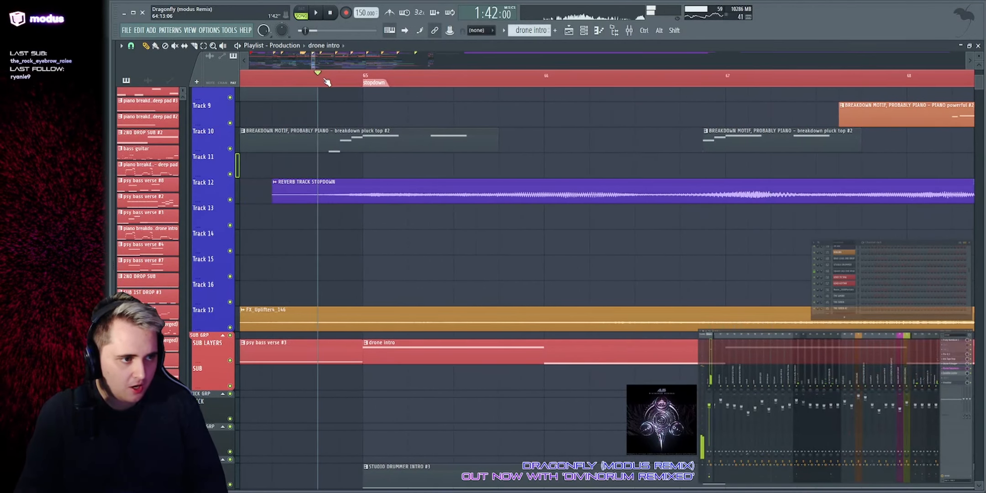
pyautogui.doubleClick(377, 147)
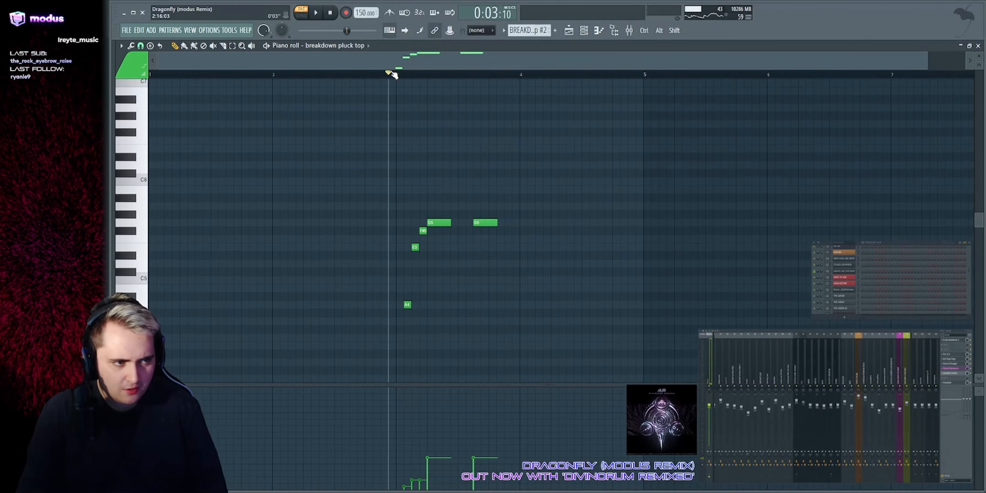
# Step: Play the breakdown pluck top pattern and bring up its Synapse Dune 3 synth beside it
pyautogui.press('space')
pyautogui.scroll(5, 916, 295)
pyautogui.press('space')
pyautogui.click(852, 296)
pyautogui.moveTo(541, 85); pyautogui.dragTo(429, 76)
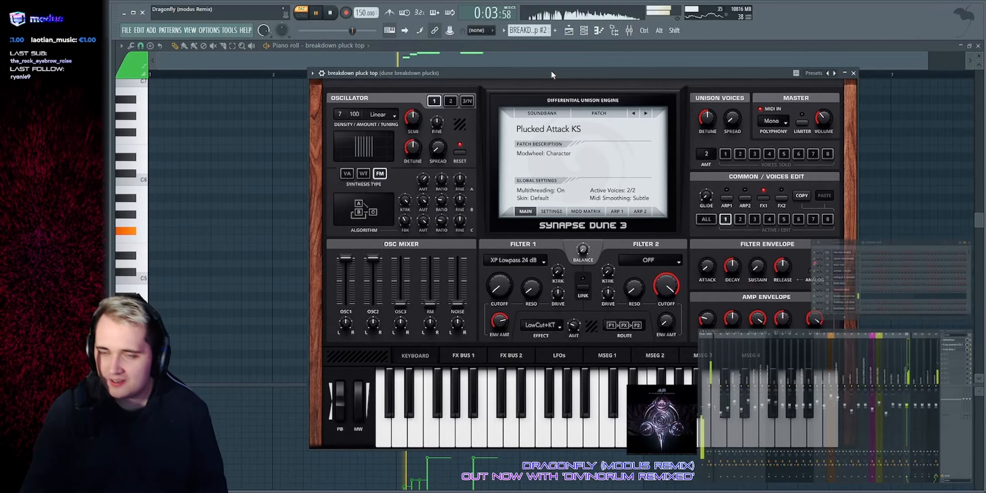
pyautogui.press('space')
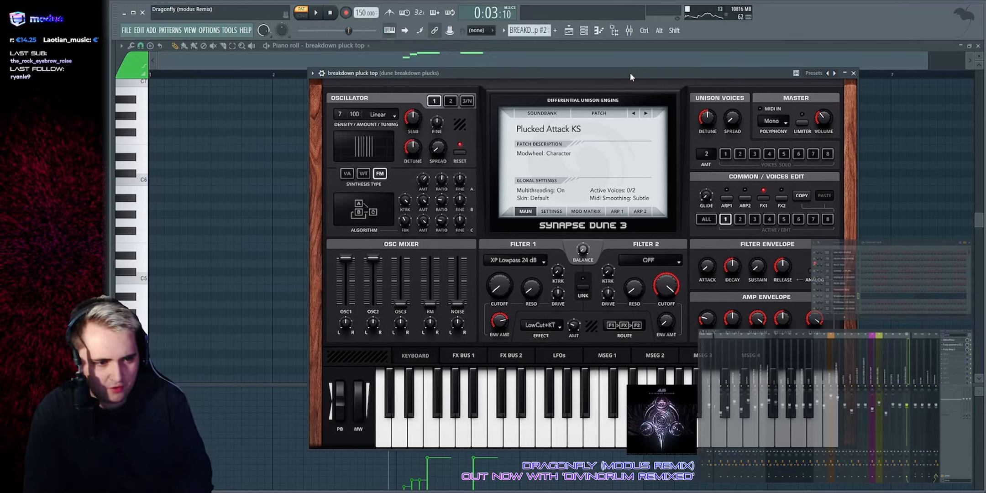
# Step: Show the synth's FX Bus 1 effect chain during playback, then close Synapse Dune 3
pyautogui.click(464, 355)
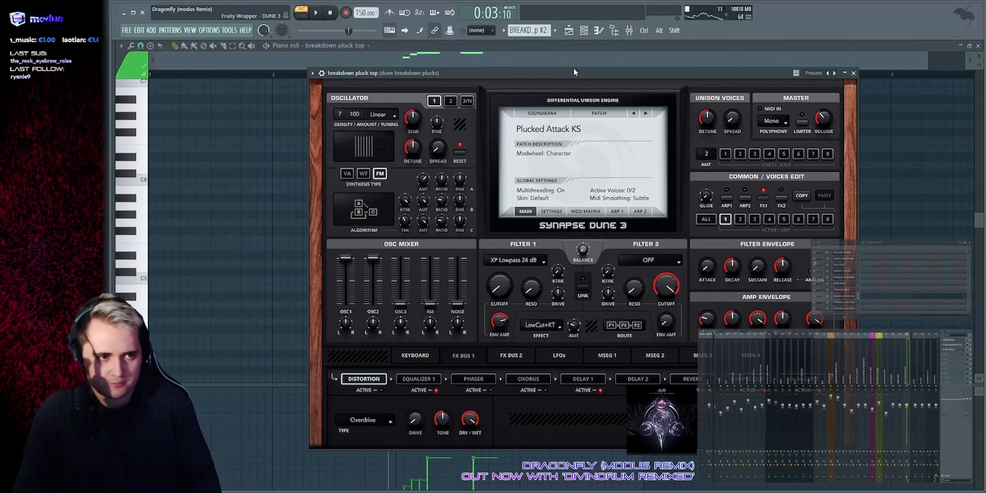
pyautogui.moveTo(570, 70); pyautogui.dragTo(556, 94)
pyautogui.press('space')
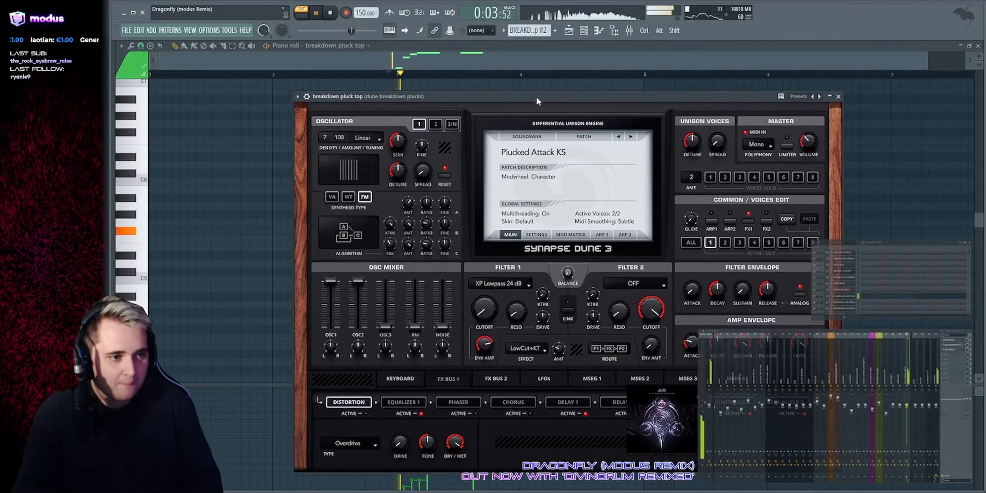
pyautogui.click(551, 51)
pyautogui.scroll(1, 553, 67)
# Step: Check the pluck's Fruity Delay 3 insert effect and replay the pattern
pyautogui.press('space')
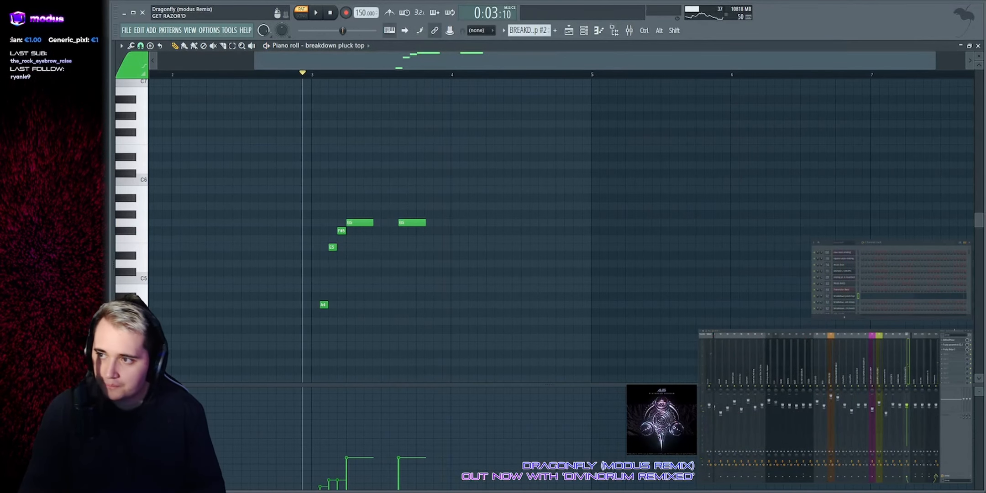
pyautogui.click(956, 351)
pyautogui.press('Escape')
pyautogui.press('space')
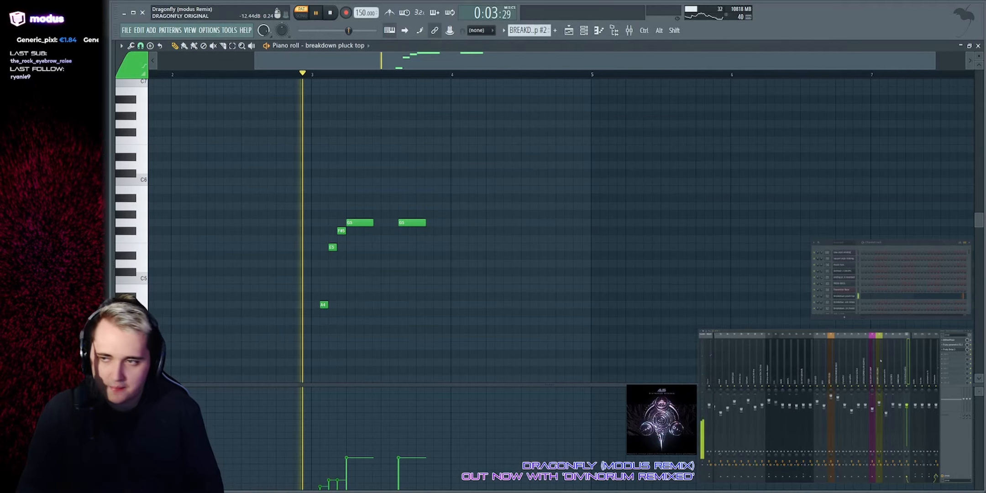
pyautogui.press('space')
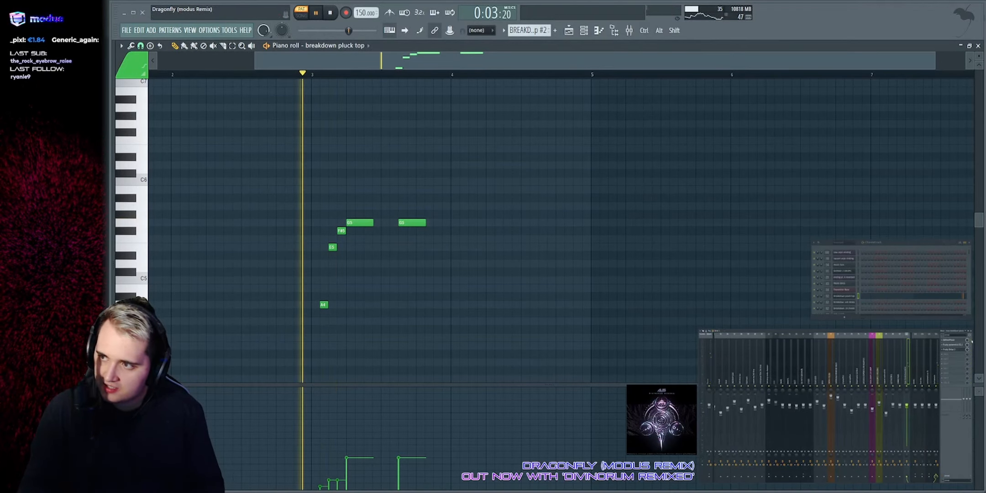
pyautogui.press('space')
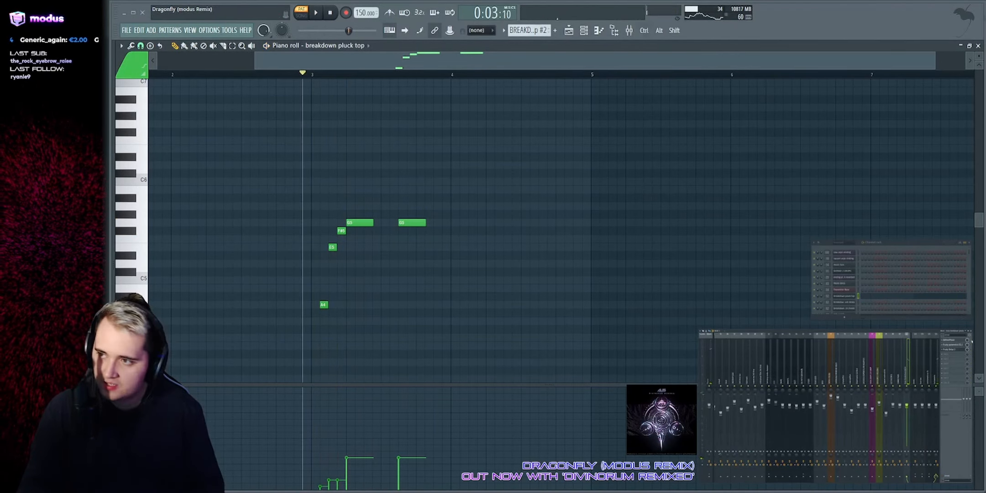
# Step: Inspect the AllPassPhase and Parametric EQ 2 effects, then return to the playlist
pyautogui.click(953, 341)
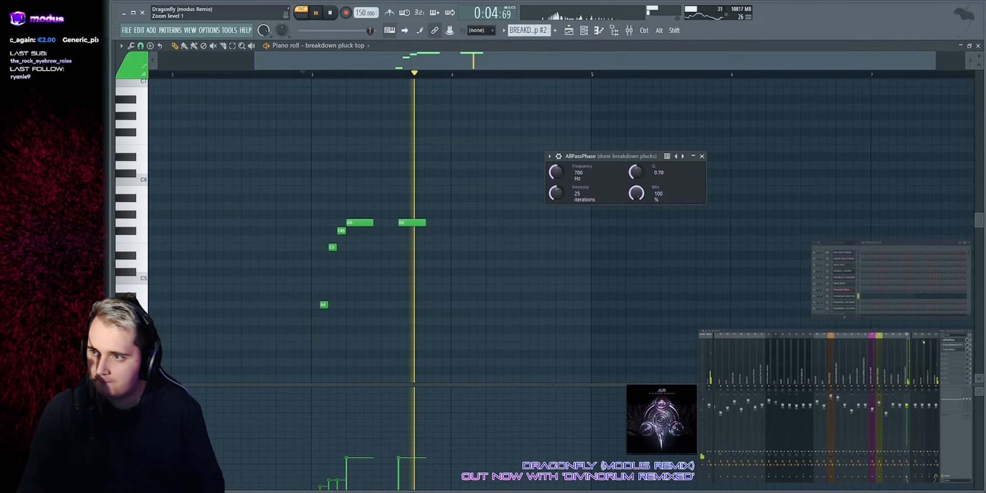
pyautogui.press('Escape')
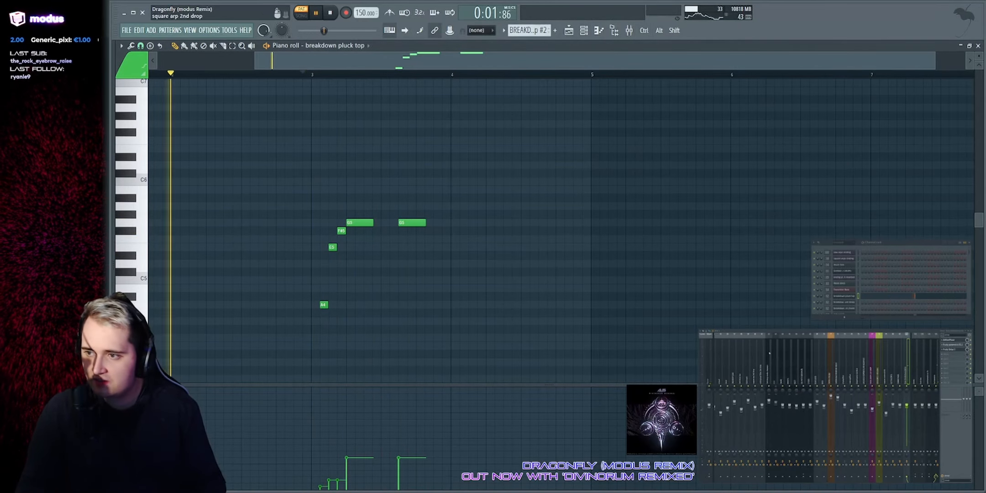
pyautogui.click(958, 346)
pyautogui.press('space')
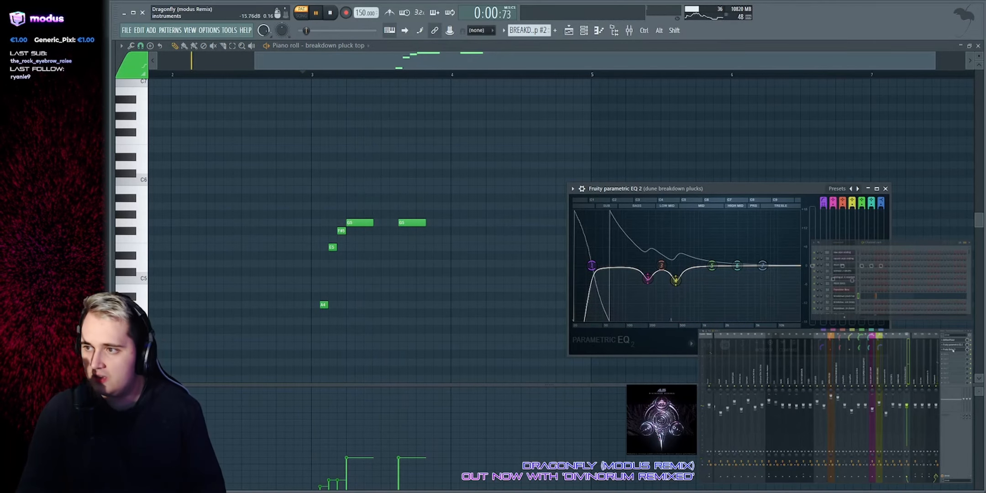
pyautogui.press('Escape')
pyautogui.click(570, 31)
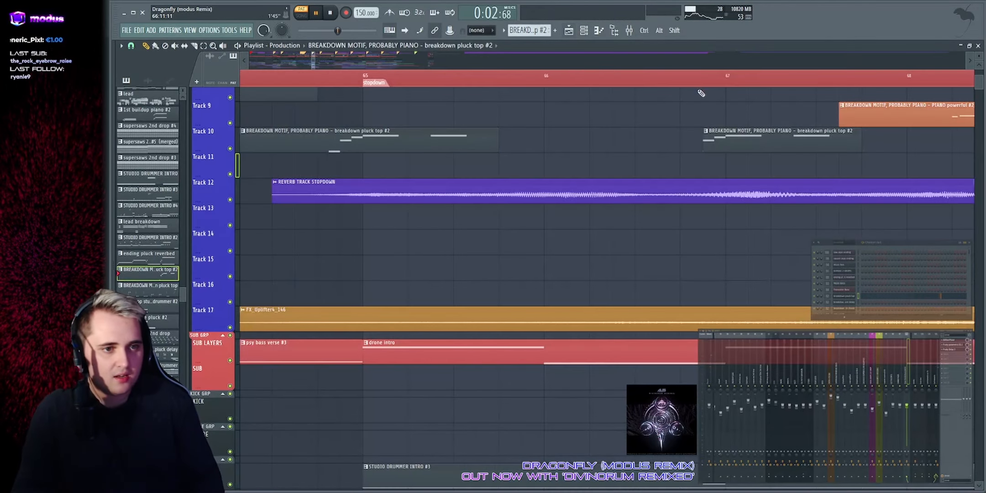
# Step: Solo Track 10's pluck from bar 67 and delete the small audio clip before bar 69
pyautogui.click(703, 74)
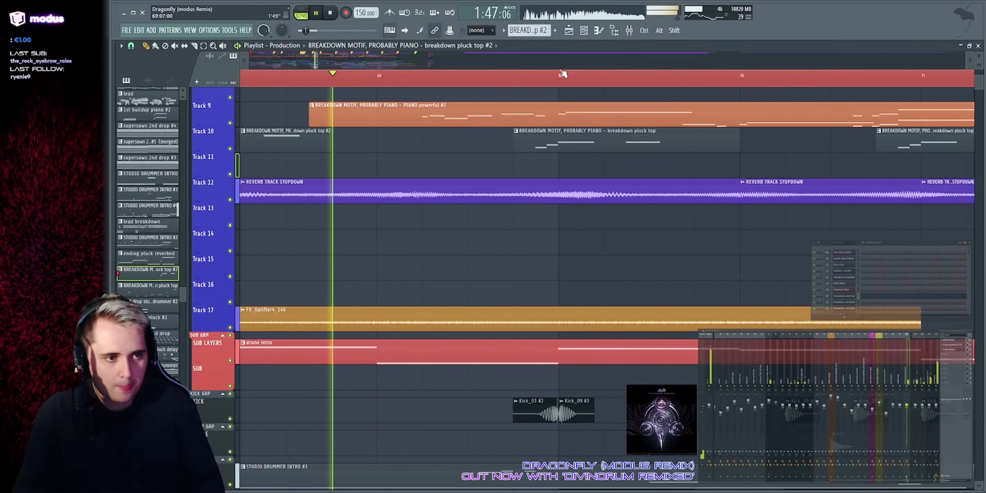
pyautogui.keyDown('ctrl'); pyautogui.click(230, 149); pyautogui.keyUp('ctrl')
pyautogui.press('space')
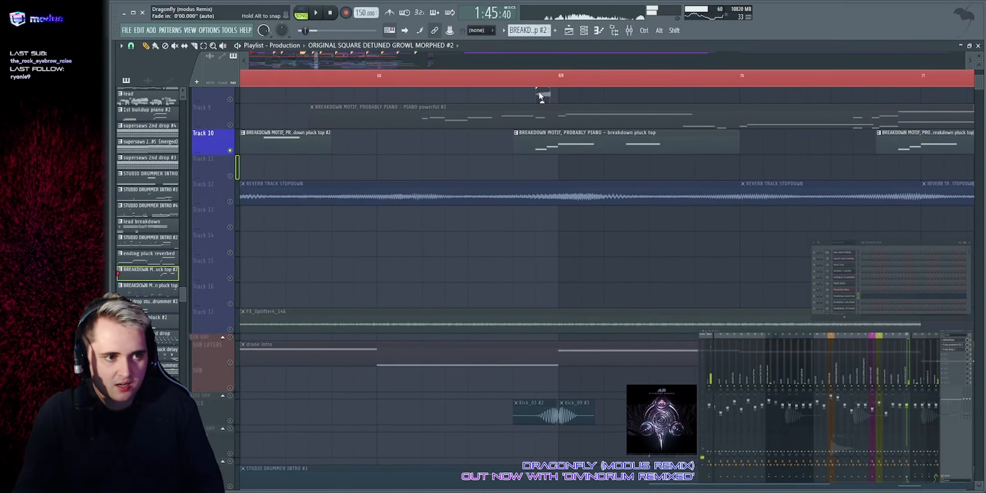
pyautogui.rightClick(542, 94)
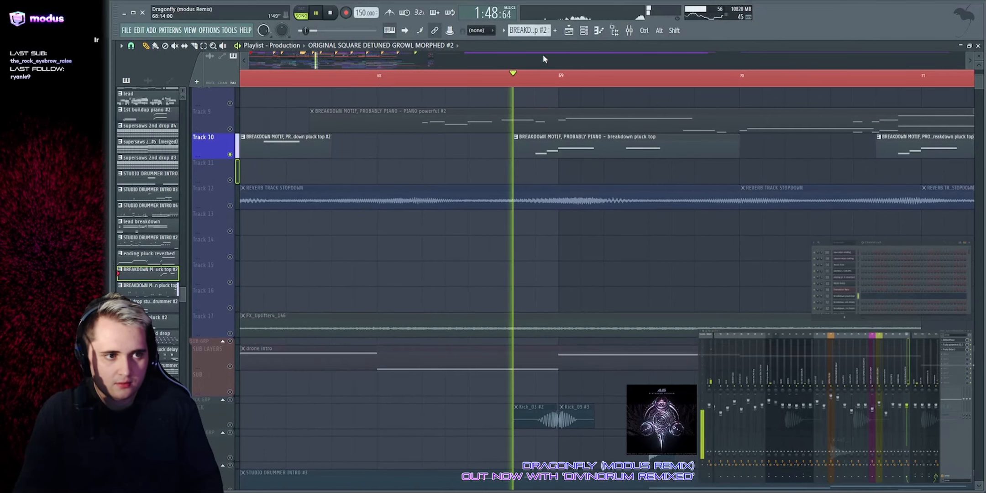
pyautogui.scroll(-2, 544, 54)
pyautogui.click(637, 80)
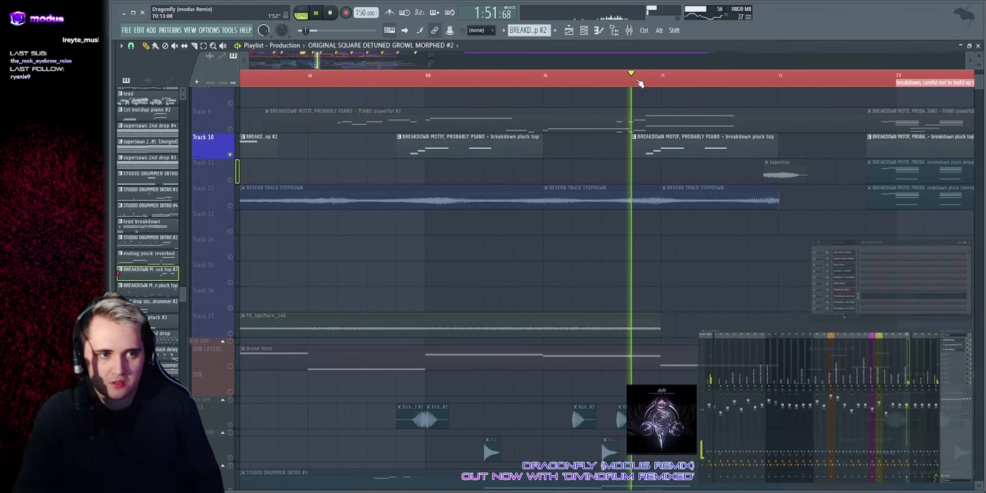
pyautogui.scroll(-2, 558, 115)
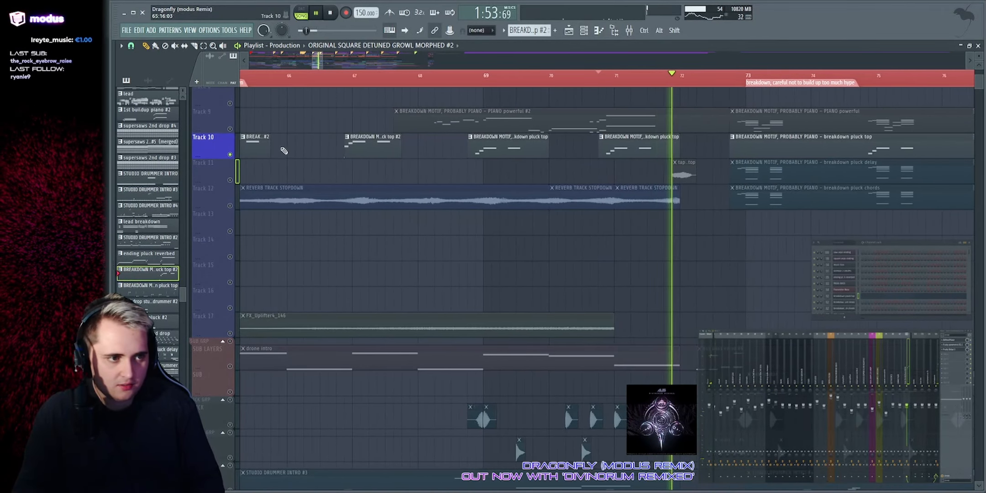
# Step: Solo Track 9's piano layer, play it, and open the PIANO powerful clip's notes
pyautogui.rightClick(230, 129)
pyautogui.scroll(2, 432, 68)
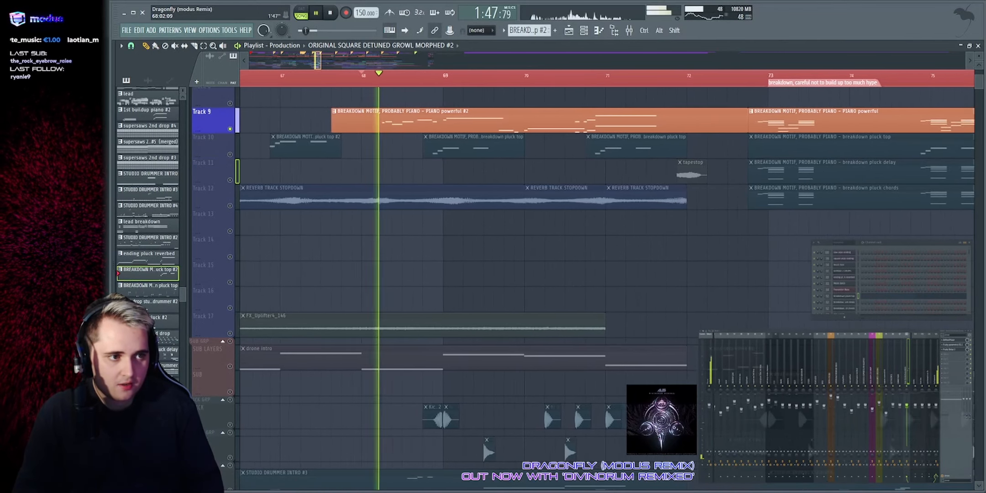
pyautogui.press('space')
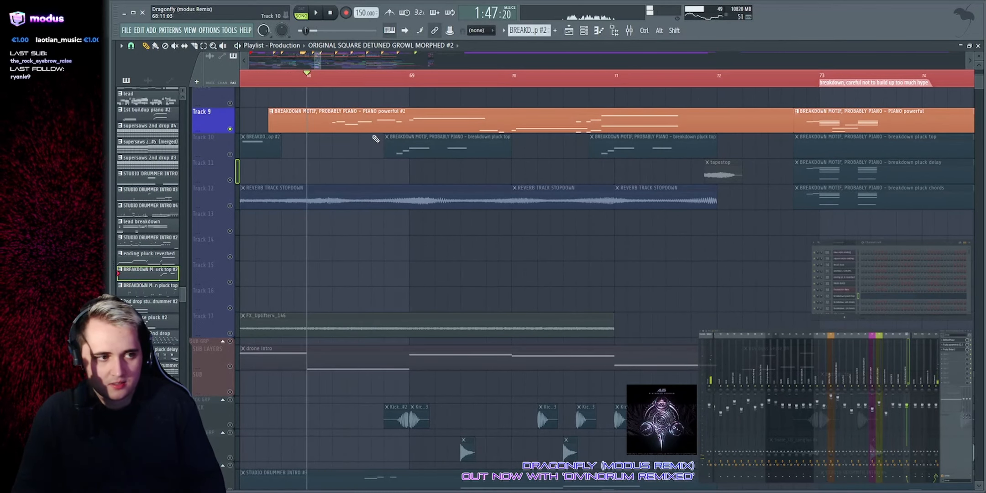
pyautogui.scroll(-2, 432, 61)
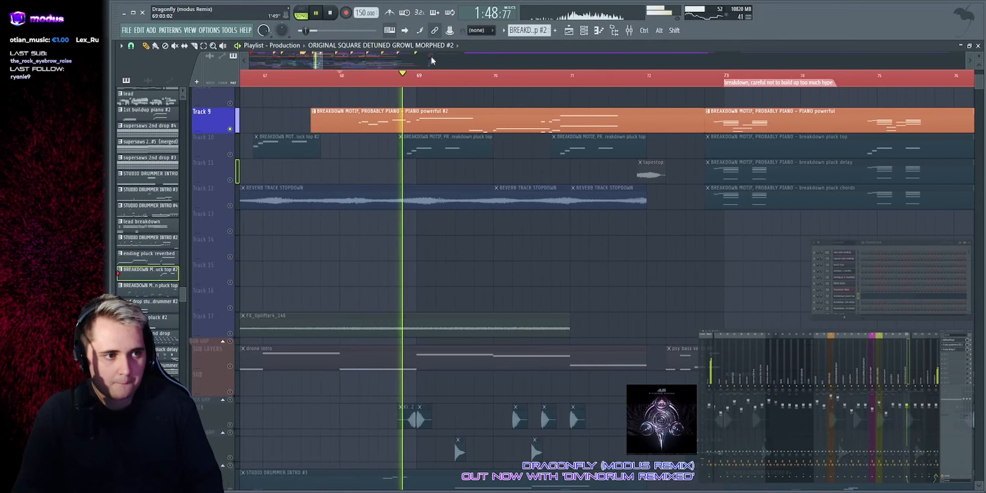
pyautogui.scroll(2, 432, 61)
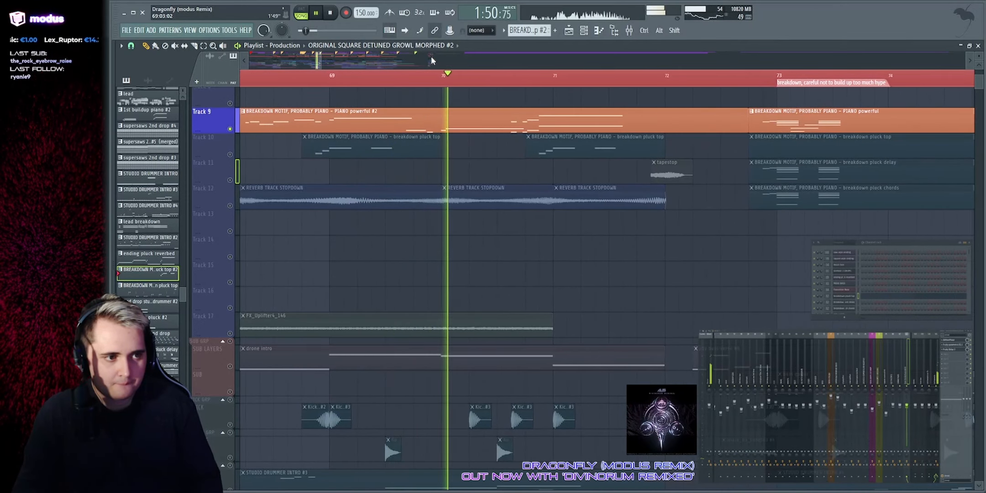
pyautogui.press('space')
pyautogui.doubleClick(434, 120)
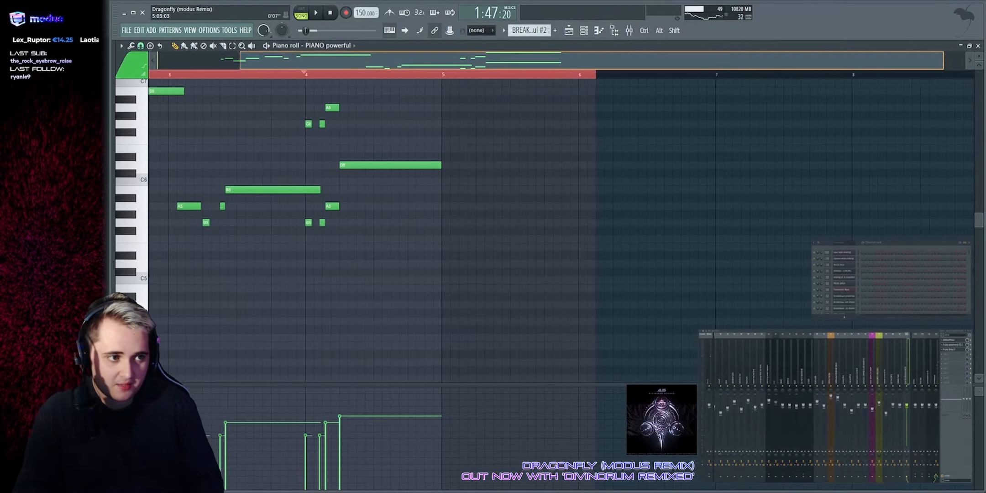
# Step: Scroll through the PIANO powerful notes and box-select the two held notes in bar 4
pyautogui.scroll(-2, 434, 139)
pyautogui.scroll(3, 386, 202)
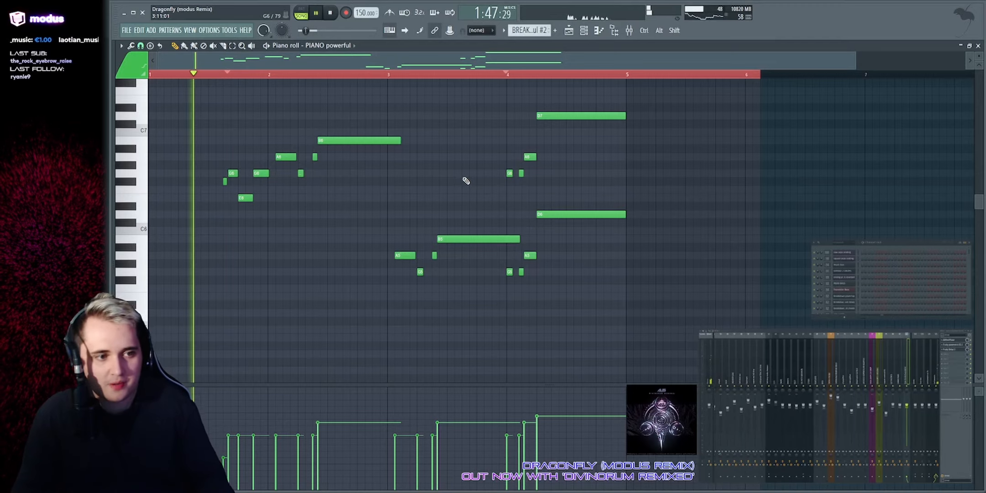
pyautogui.scroll(2, 433, 94)
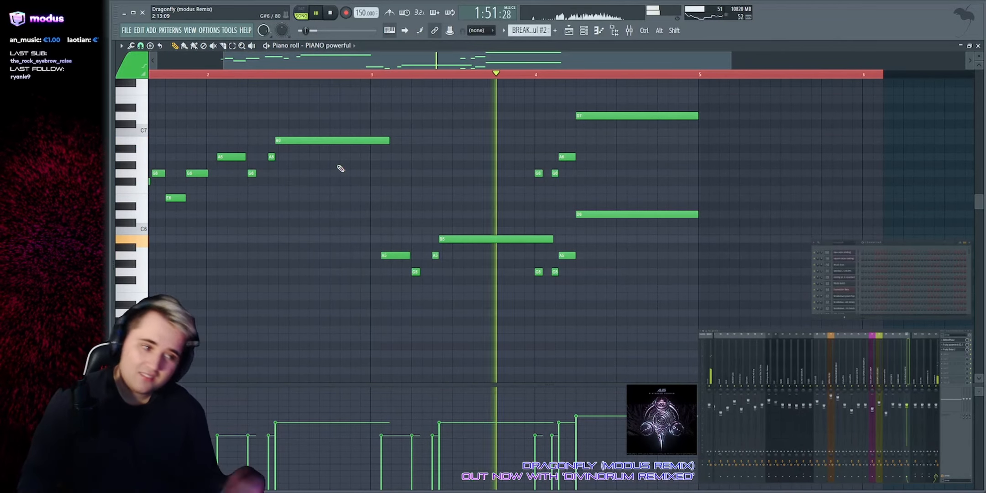
pyautogui.press('space')
pyautogui.moveTo(656, 104); pyautogui.dragTo(539, 287)
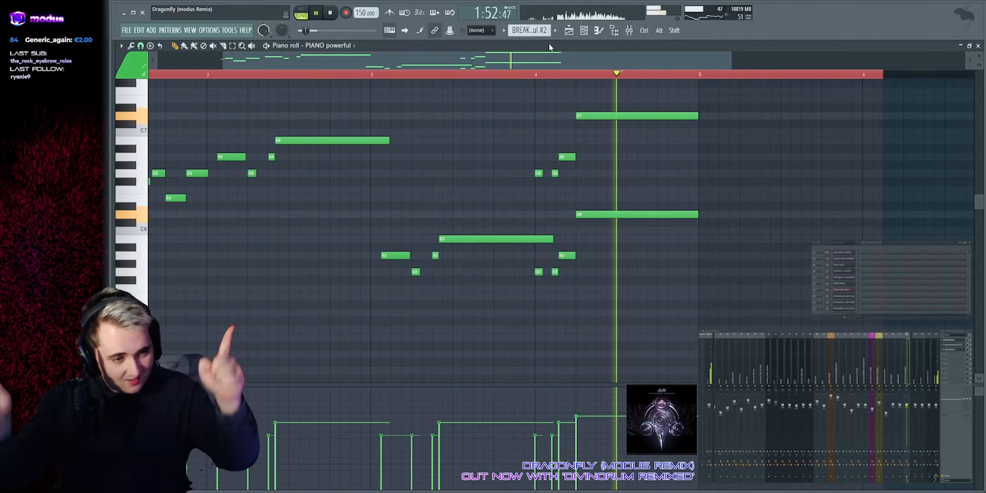
# Step: Back in the playlist, set the play position to bar 70.7 and bring all instrument tracks back in
pyautogui.click(569, 30)
pyautogui.press('space')
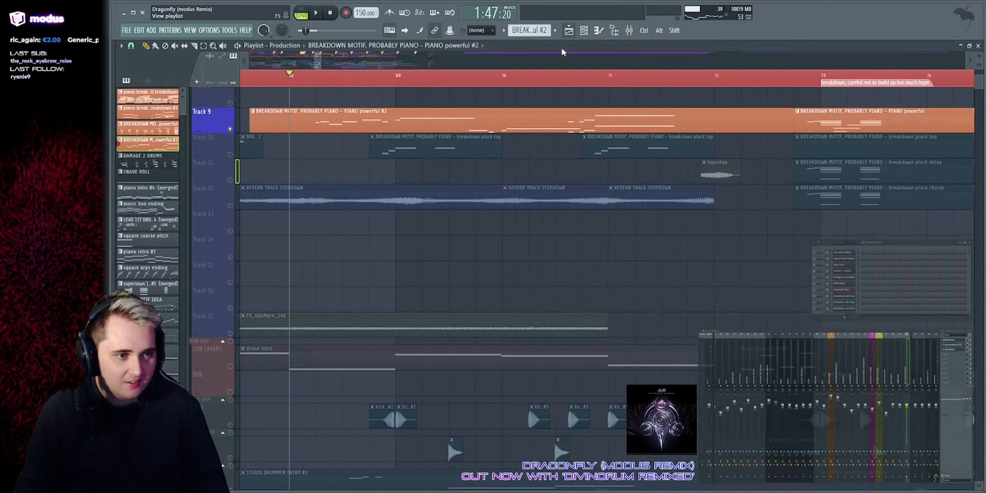
pyautogui.click(580, 79)
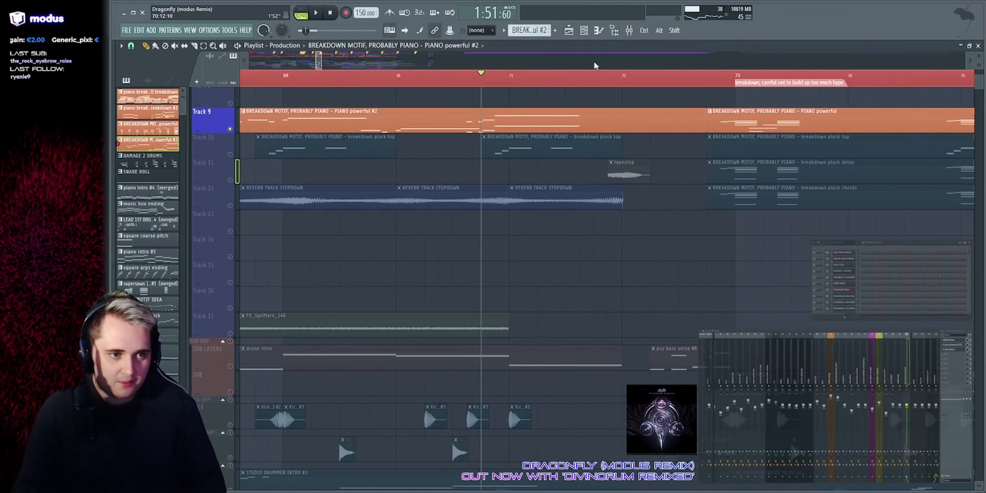
pyautogui.scroll(2, 240, 134)
pyautogui.rightClick(231, 129)
pyautogui.rightClick(232, 130)
pyautogui.press('space')
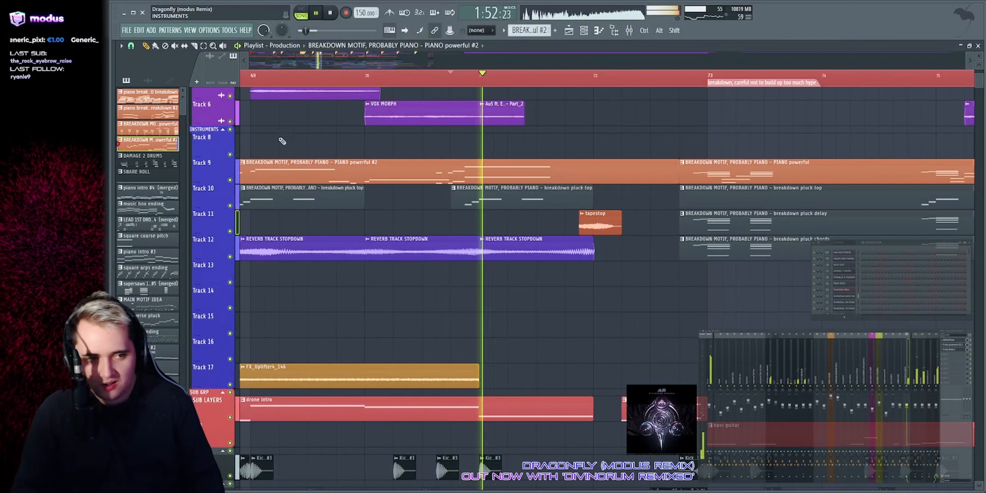
# Step: Solo Track 11 and audition its tapestop clip from bar 72
pyautogui.scroll(5, 447, 61)
pyautogui.press('space')
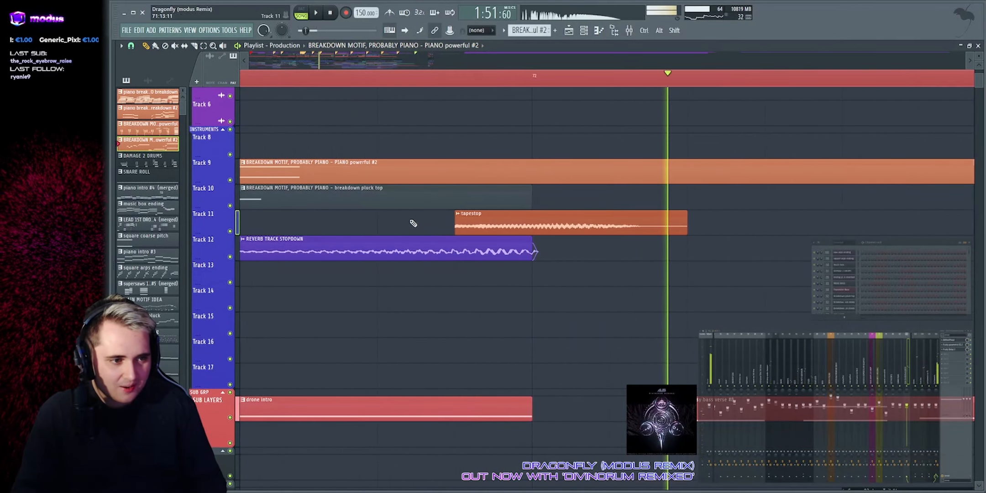
pyautogui.rightClick(750, 226)
pyautogui.rightClick(231, 232)
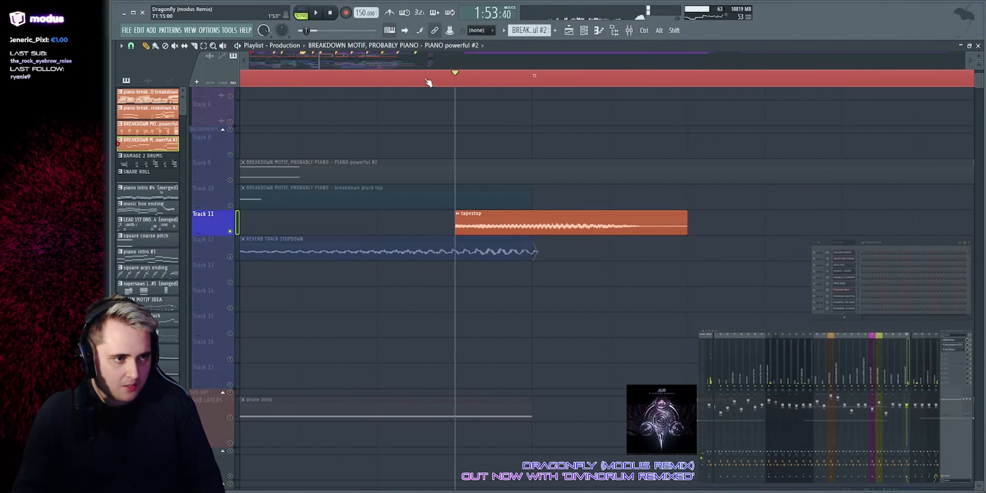
pyautogui.press('space')
pyautogui.press('space')
pyautogui.press('space')
pyautogui.press('space')
pyautogui.scroll(-1, 505, 227)
pyautogui.scroll(-12, 506, 219)
pyautogui.press('space')
pyautogui.press('space')
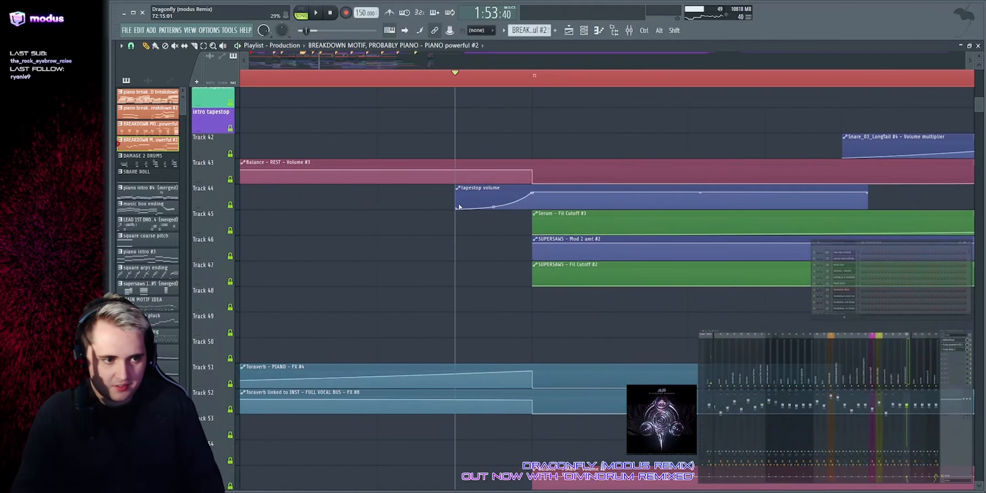
# Step: Unsolo Track 11 and play the full mix from bar 72
pyautogui.press('space')
pyautogui.scroll(10, 533, 268)
pyautogui.press('space')
pyautogui.rightClick(231, 154)
pyautogui.press('space')
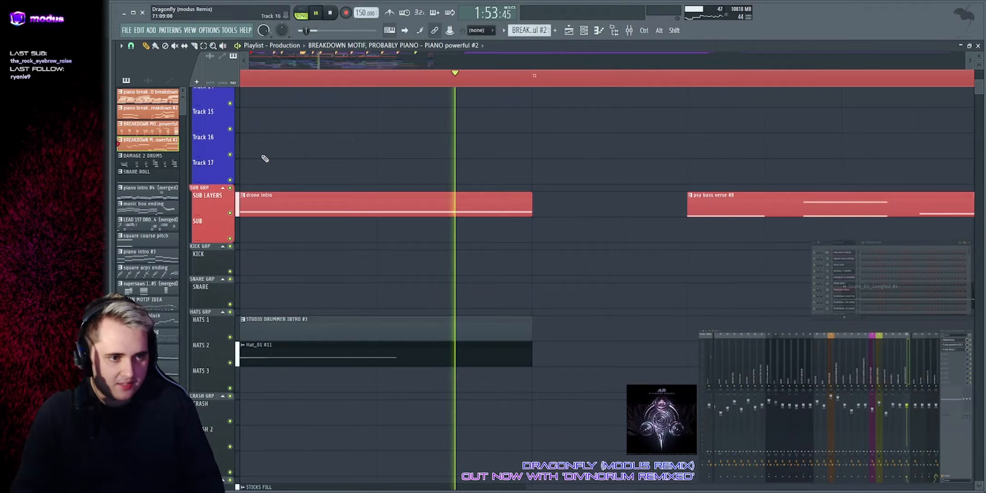
pyautogui.scroll(4, 550, 199)
pyautogui.scroll(-4, 365, 60)
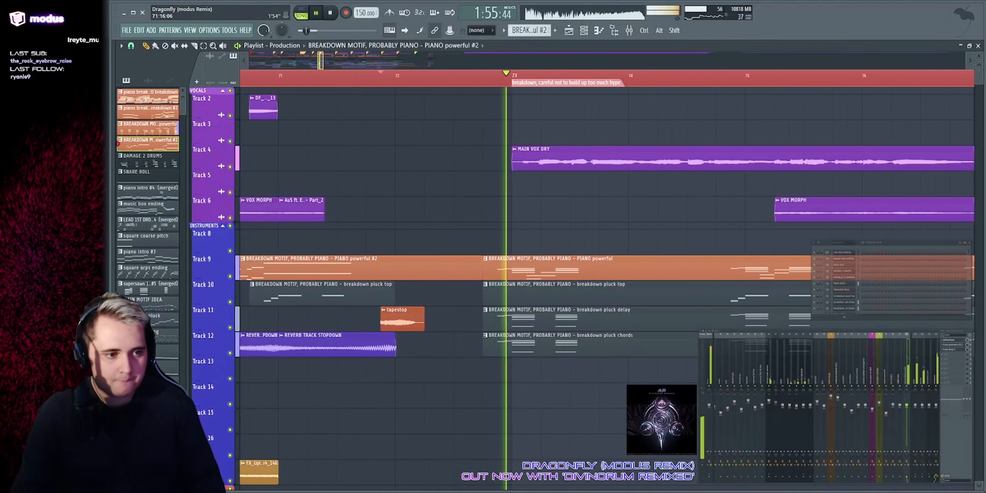
pyautogui.scroll(-8, 507, 53)
pyautogui.press('space')
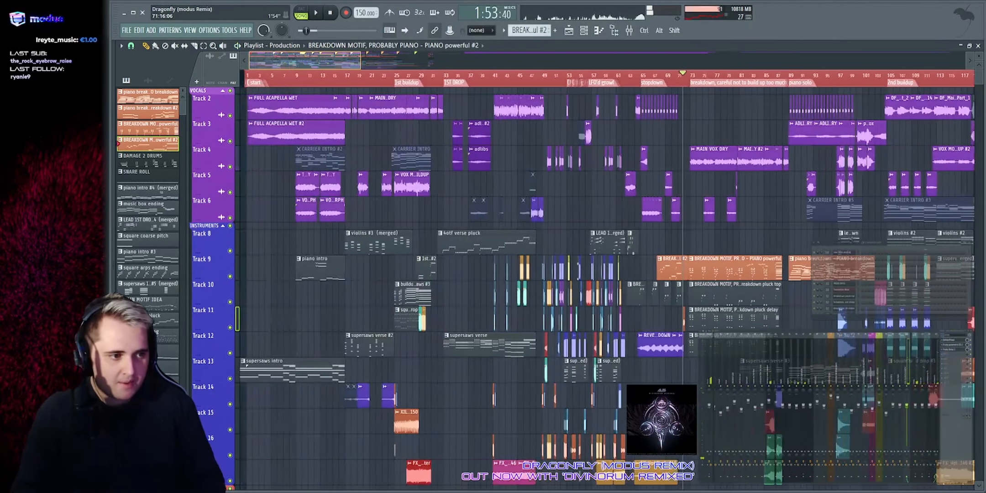
pyautogui.scroll(2, 427, 150)
# Step: Solo Track 8 and switch Track 12 back on while auditioning
pyautogui.rightClick(230, 250)
pyautogui.click(230, 353)
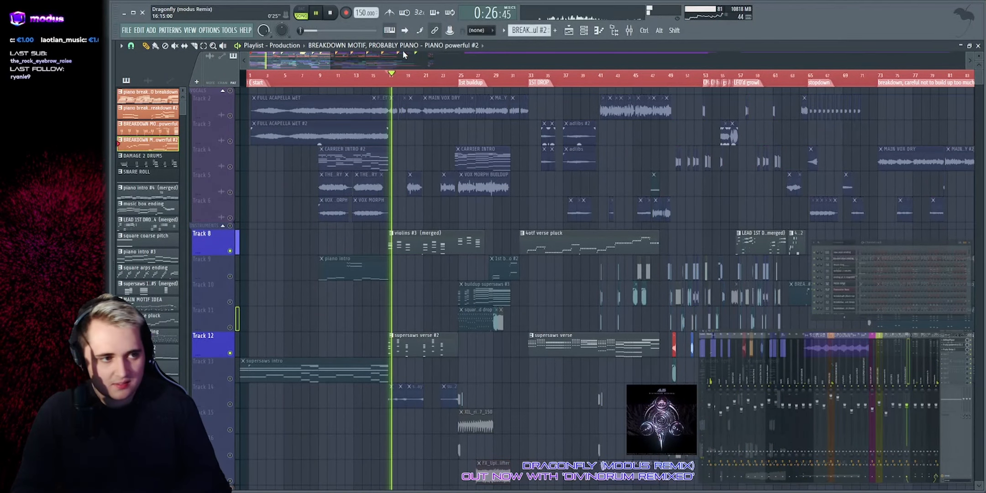
pyautogui.scroll(-1, 403, 52)
pyautogui.scroll(9, 325, 60)
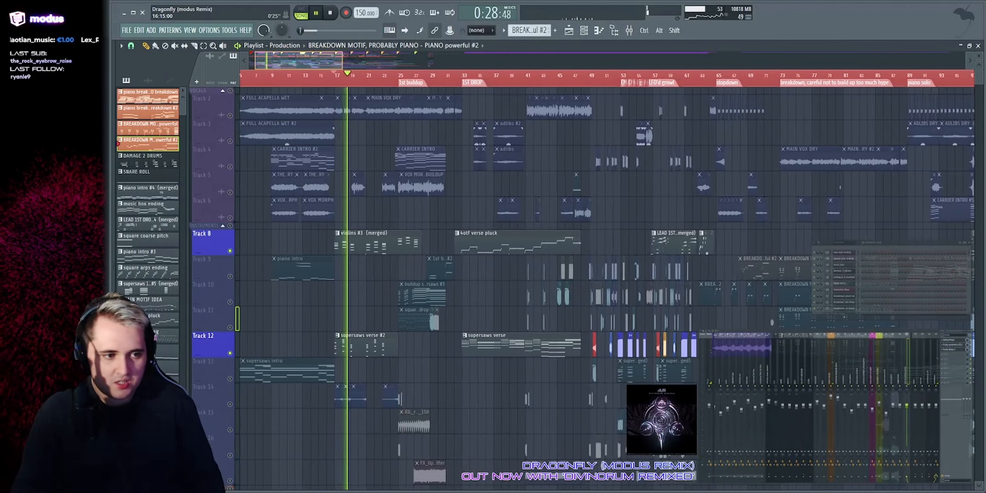
pyautogui.press('space')
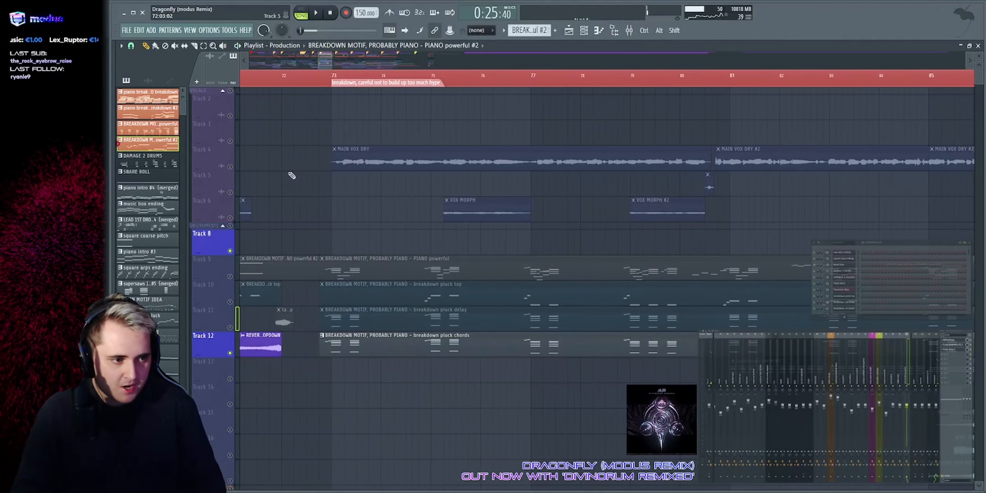
# Step: Re-enable the INSTRUMENTS group and return playback to bar 72.7
pyautogui.click(229, 226)
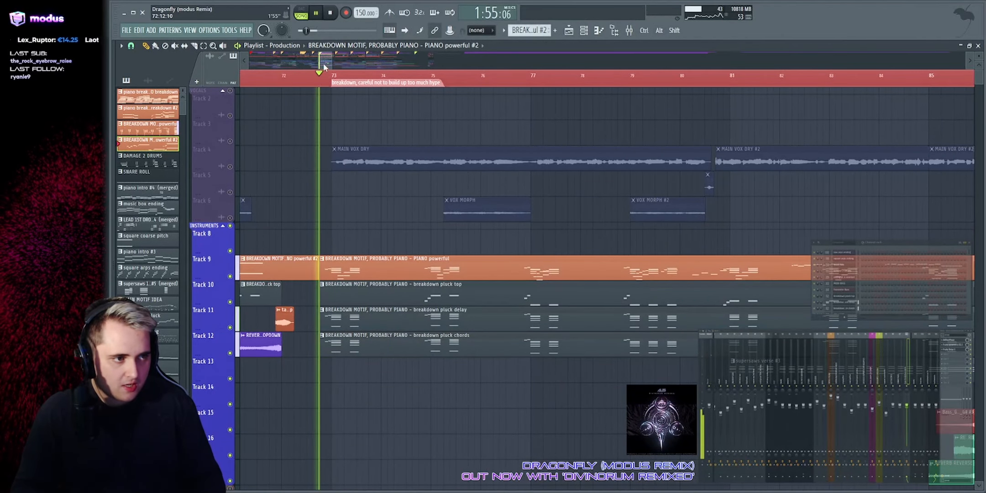
pyautogui.scroll(-3, 338, 178)
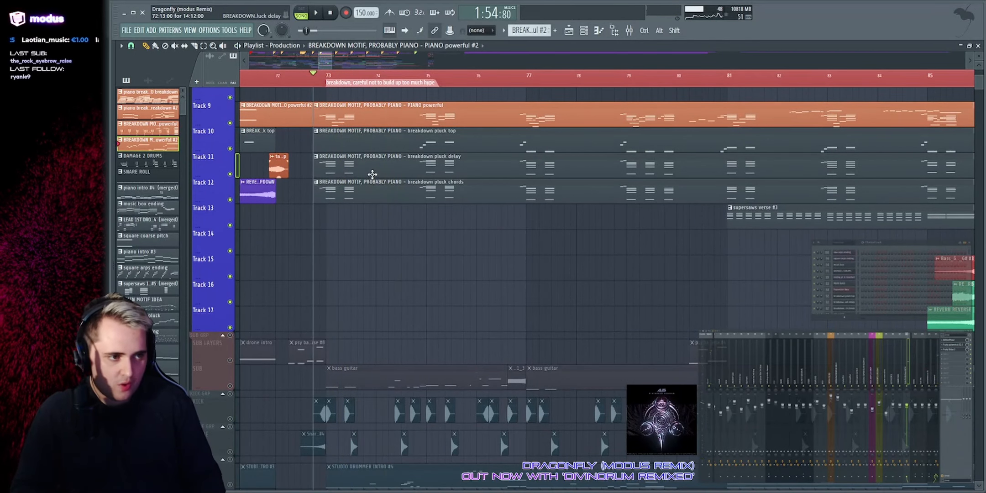
pyautogui.press('space')
pyautogui.scroll(-6, 373, 201)
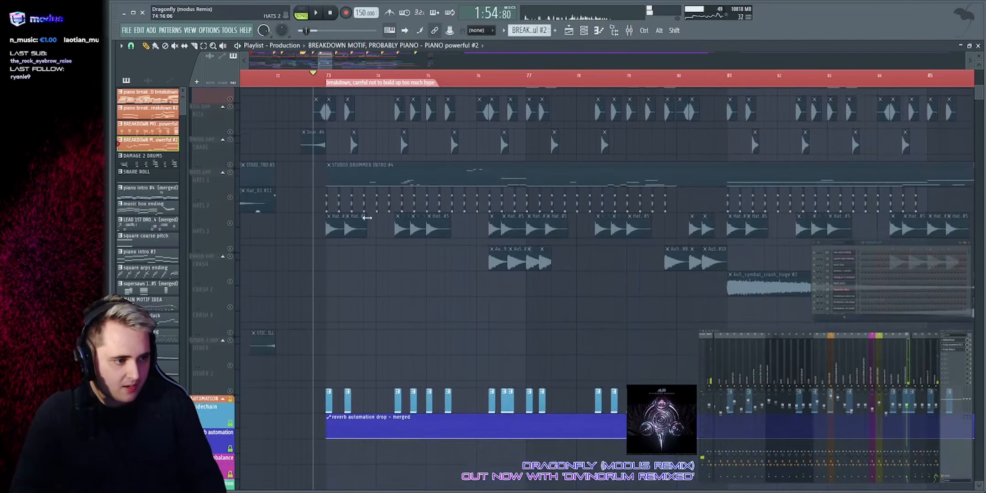
pyautogui.scroll(-3, 368, 218)
# Step: Mute the sidechain automation track, play the section, then open the PIANO powerful clip's notes
pyautogui.click(231, 250)
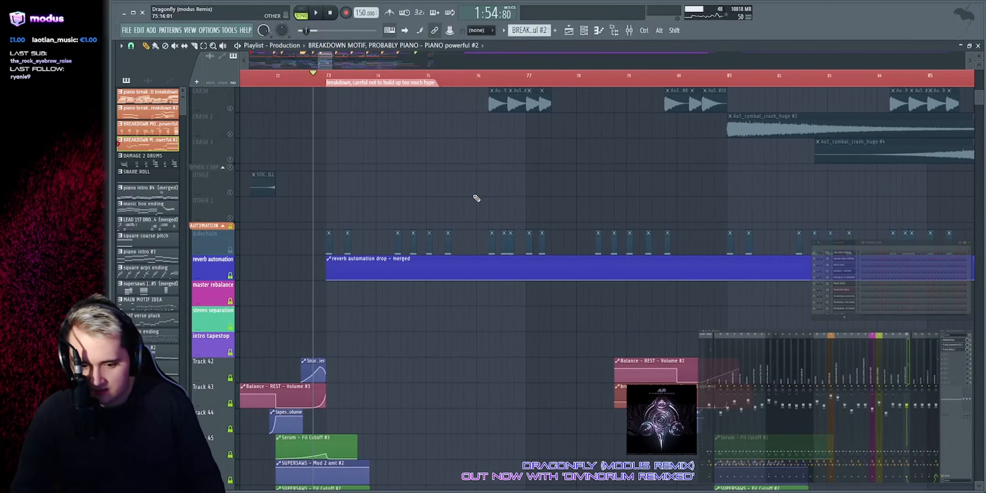
pyautogui.scroll(10, 484, 188)
pyautogui.press('space')
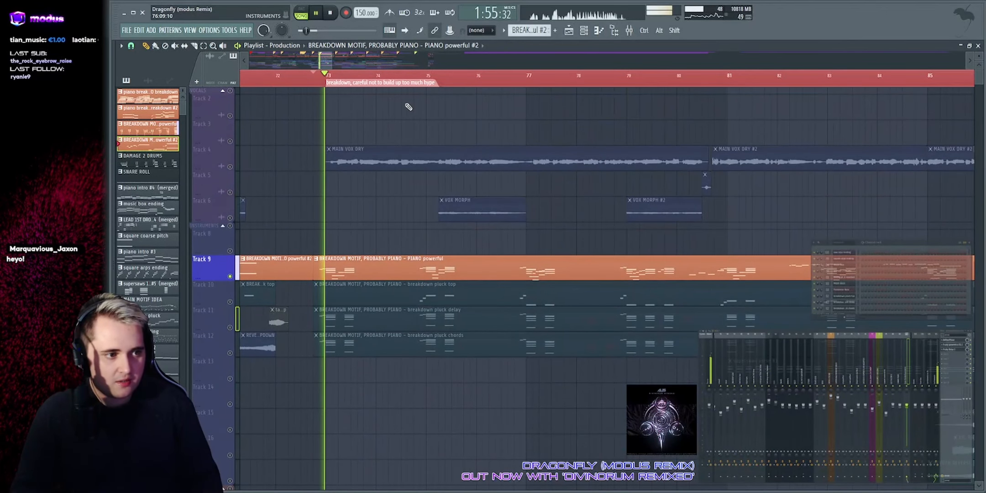
pyautogui.scroll(2, 391, 56)
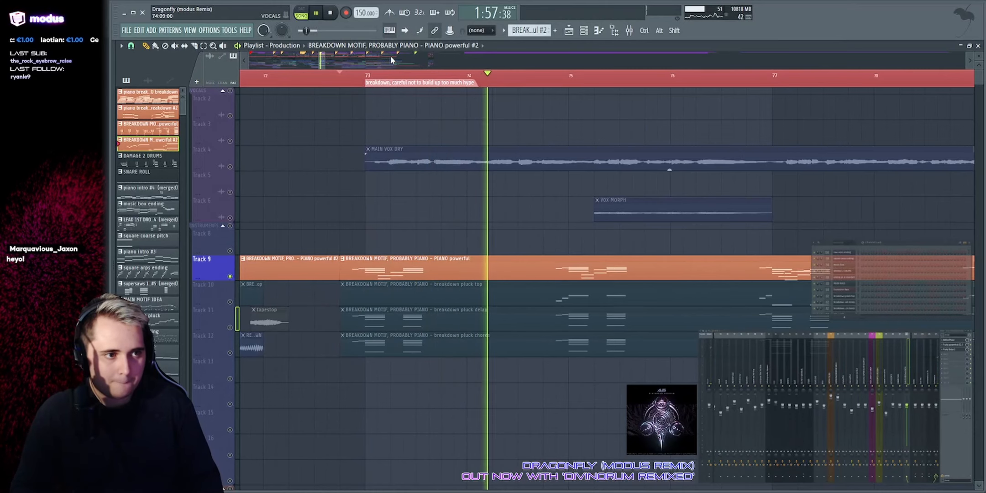
pyautogui.scroll(-2, 391, 56)
pyautogui.press('space')
pyautogui.doubleClick(428, 268)
# Step: Open the PIANO powerful pattern and play its chords from just before bar 2
pyautogui.moveTo(330, 55); pyautogui.dragTo(210, 57)
pyautogui.scroll(2, 210, 57)
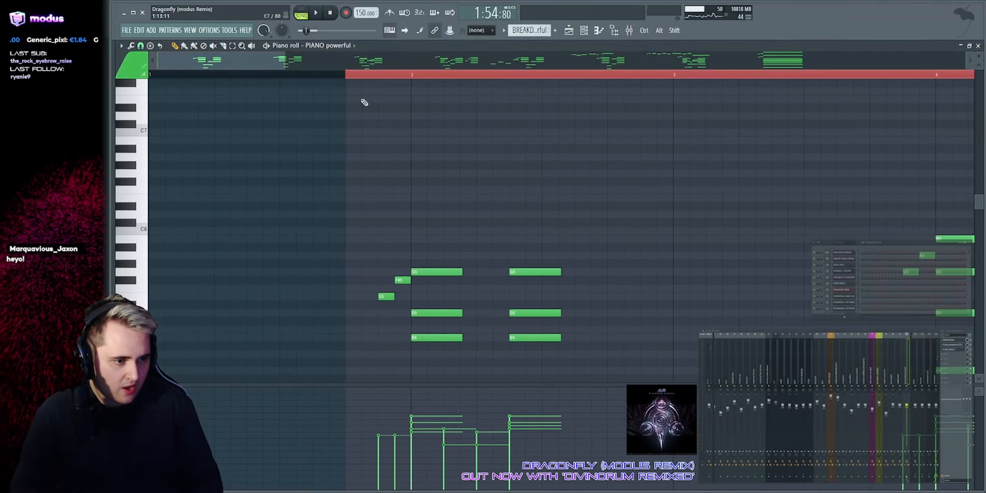
pyautogui.scroll(-6, 498, 218)
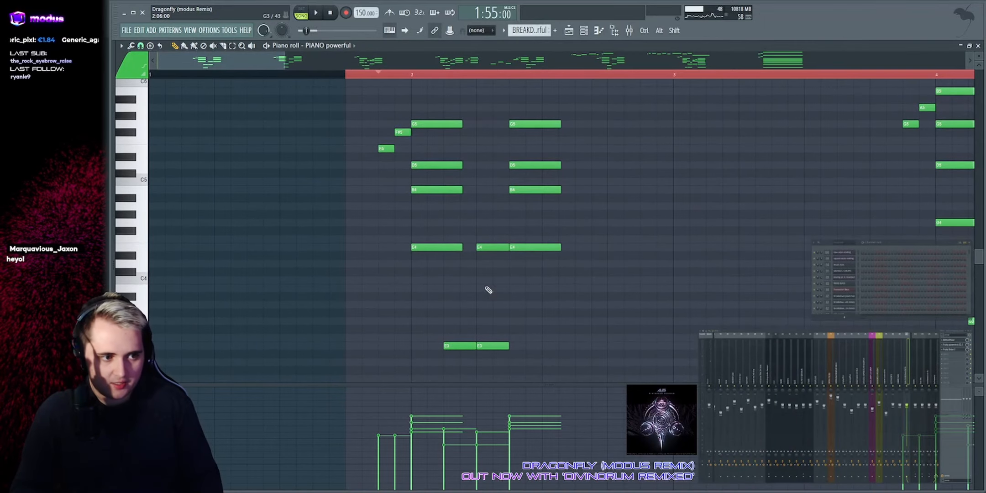
pyautogui.press('space')
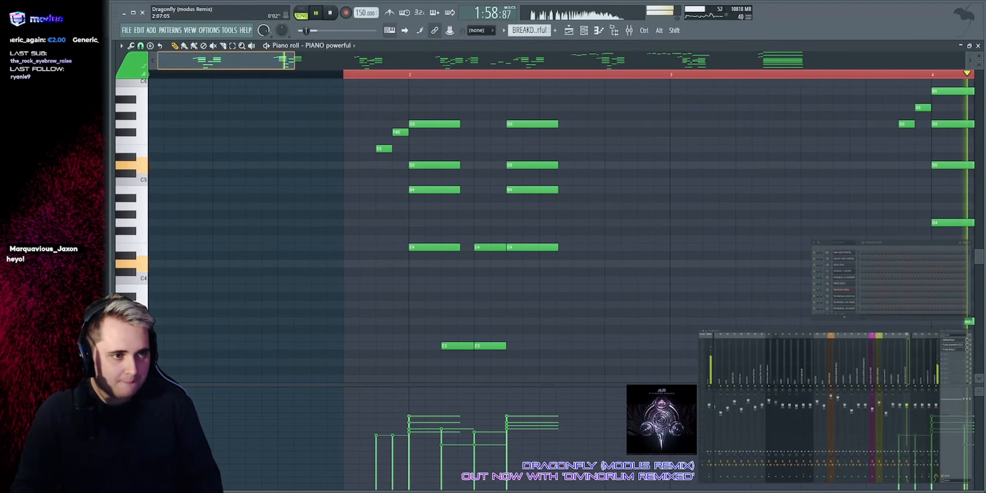
pyautogui.scroll(-2, 519, 61)
pyautogui.press('space')
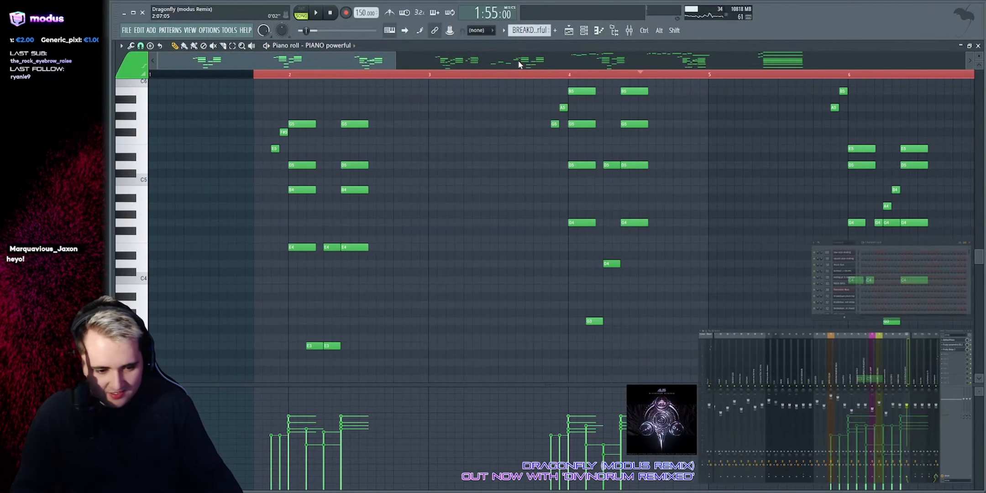
pyautogui.click(274, 76)
pyautogui.press('space')
pyautogui.scroll(2, 250, 203)
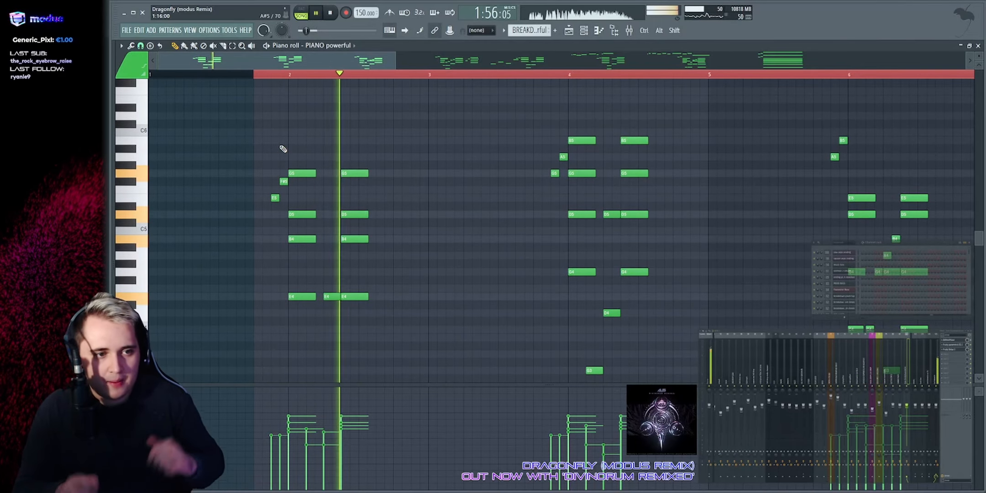
pyautogui.scroll(2, 450, 61)
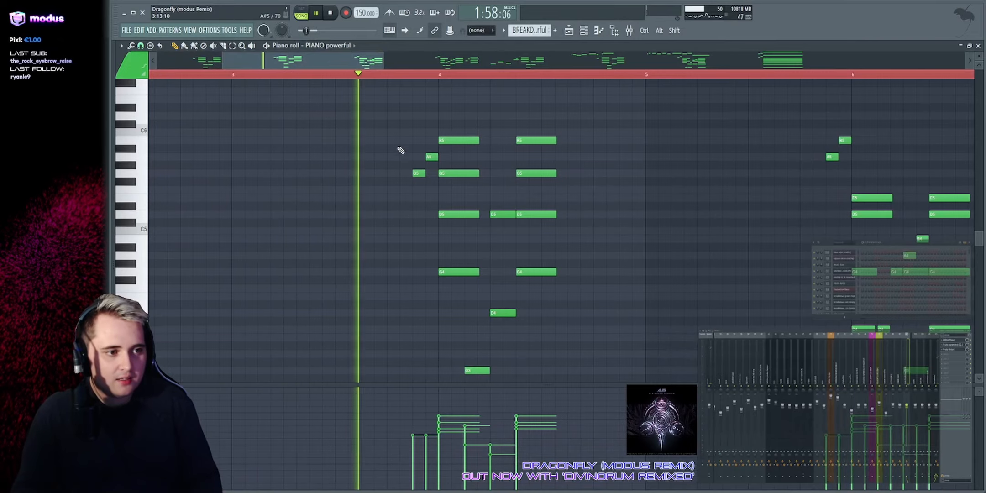
# Step: Follow playback into the later bars and select the eight melody notes around bars 11–12
pyautogui.moveTo(373, 62); pyautogui.dragTo(432, 61)
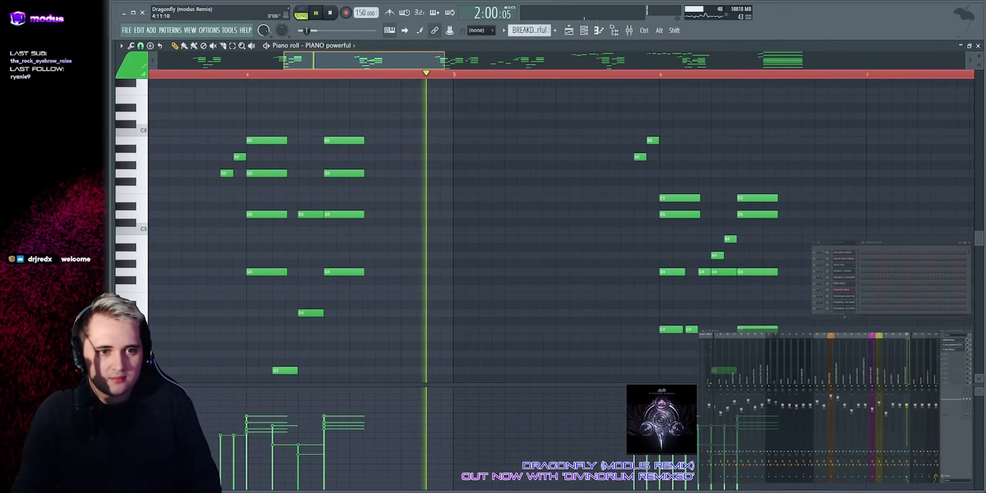
pyautogui.scroll(1, 435, 62)
pyautogui.scroll(1, 396, 59)
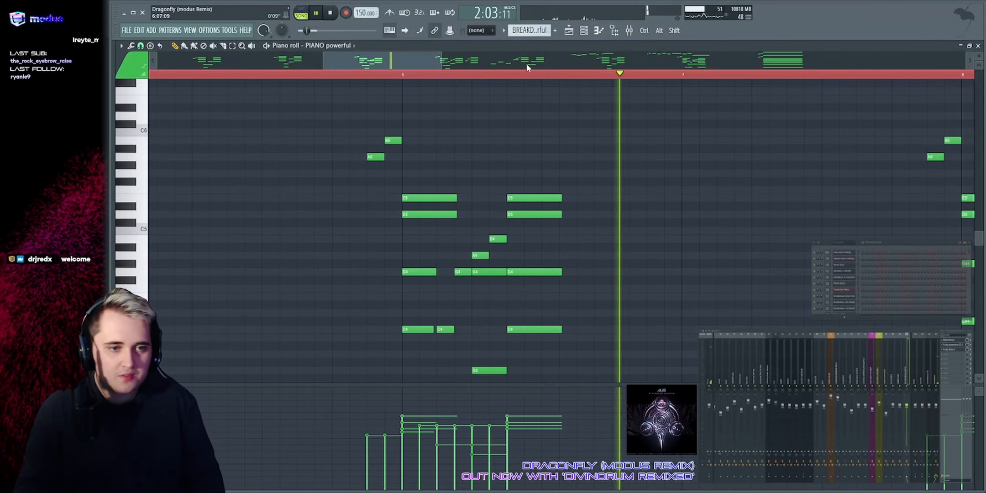
pyautogui.moveTo(426, 63); pyautogui.dragTo(497, 63)
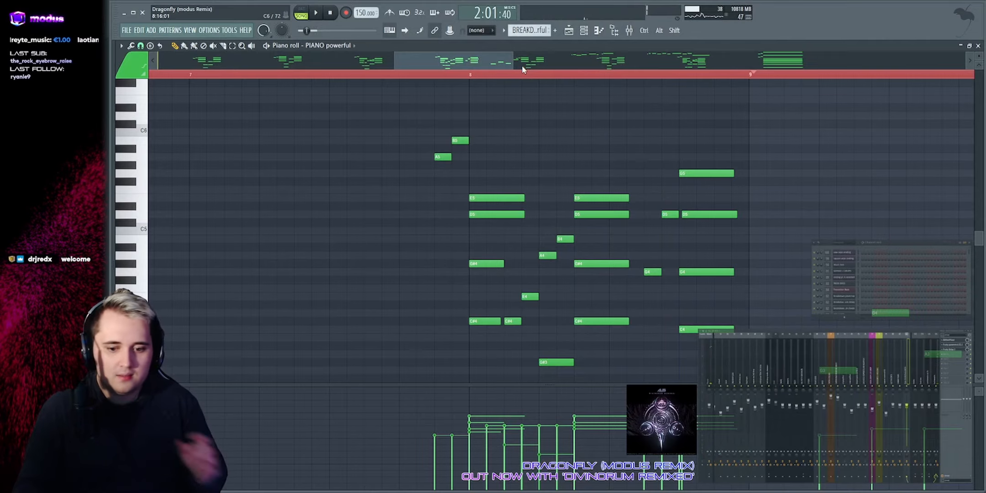
pyautogui.press('space')
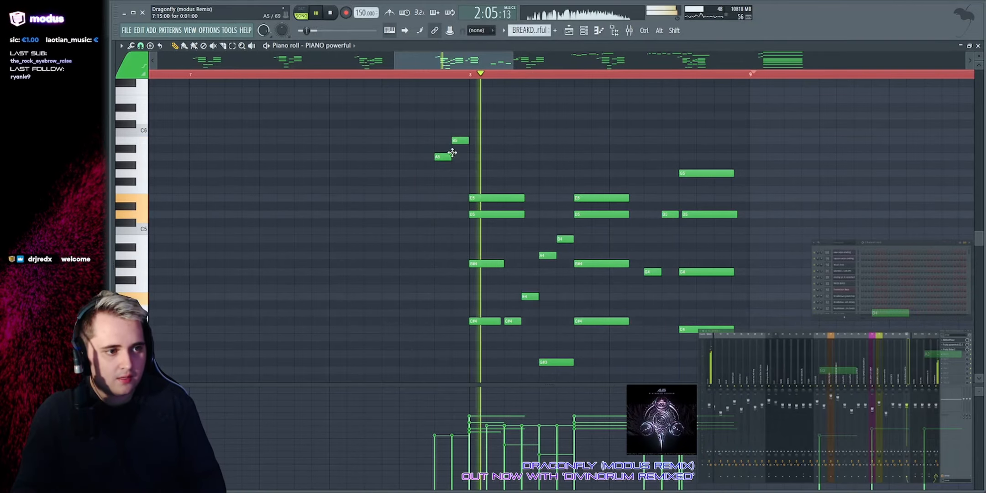
pyautogui.moveTo(513, 61); pyautogui.dragTo(648, 63)
pyautogui.scroll(-3, 505, 369)
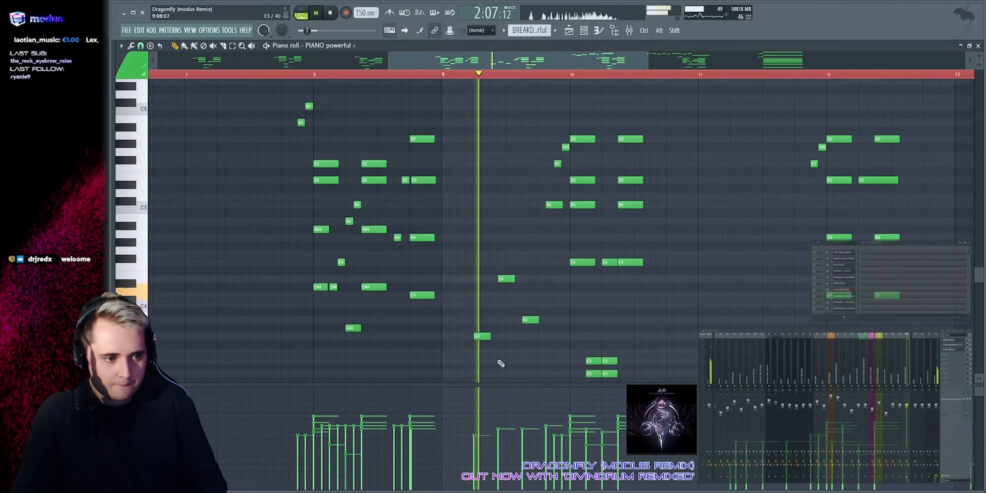
pyautogui.scroll(3, 529, 265)
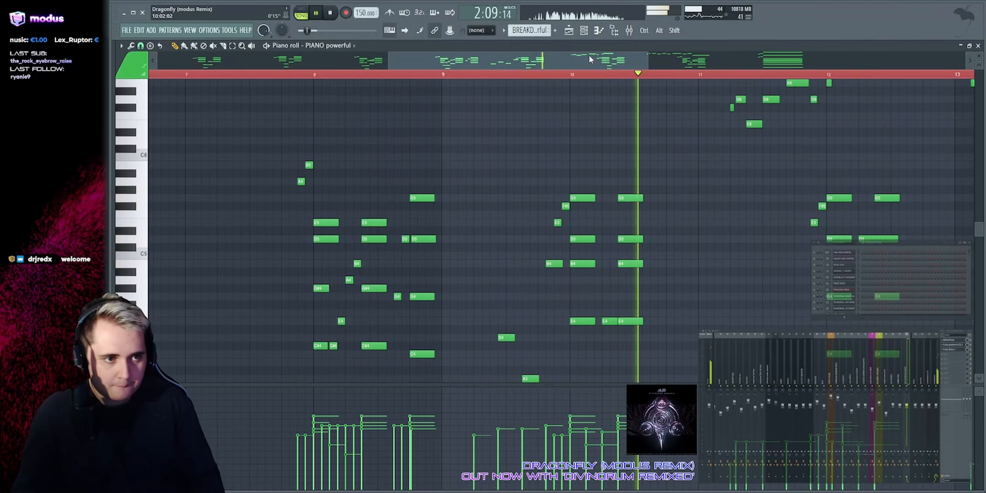
pyautogui.moveTo(590, 59); pyautogui.dragTo(591, 66)
pyautogui.scroll(3, 589, 169)
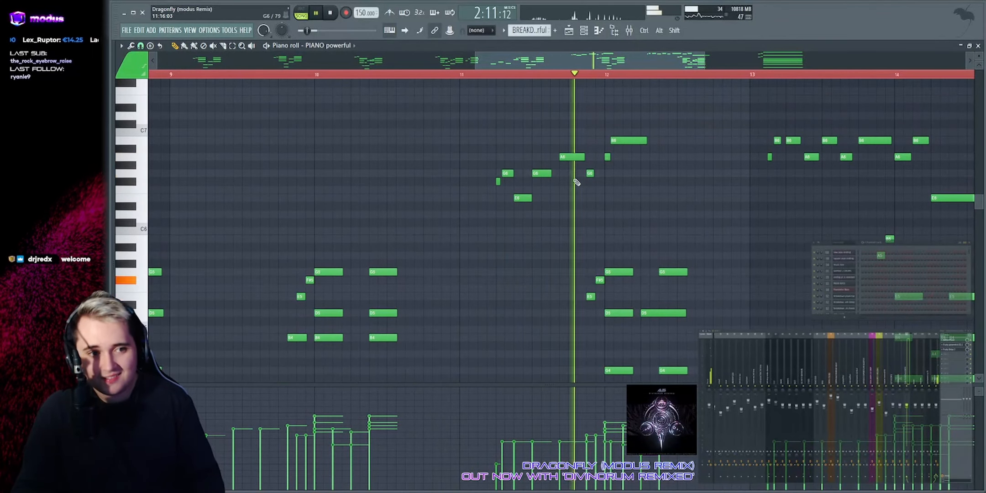
pyautogui.moveTo(467, 205); pyautogui.dragTo(670, 111)
pyautogui.press('space')
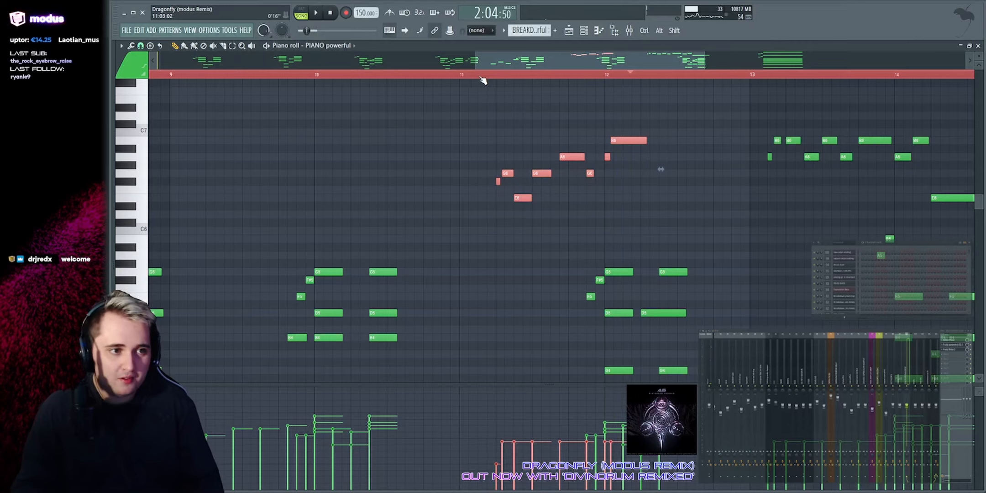
pyautogui.press('space')
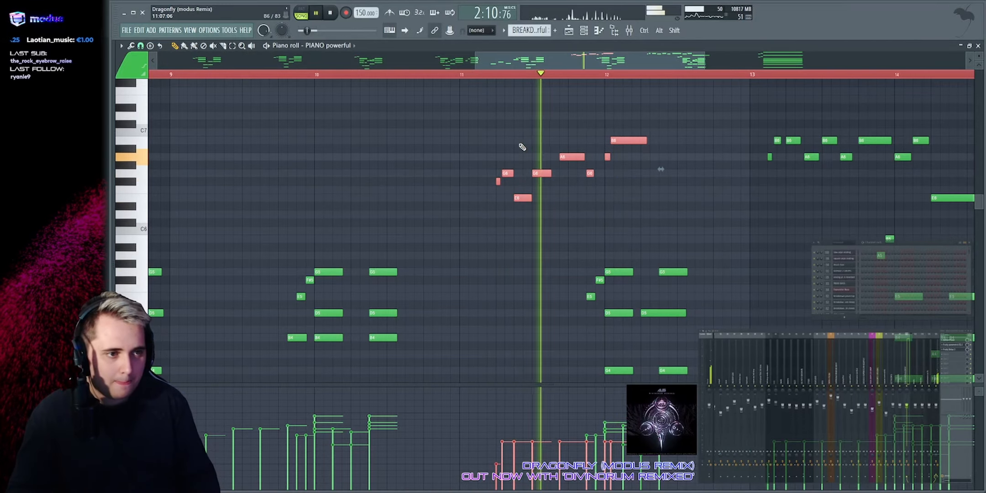
pyautogui.press('space')
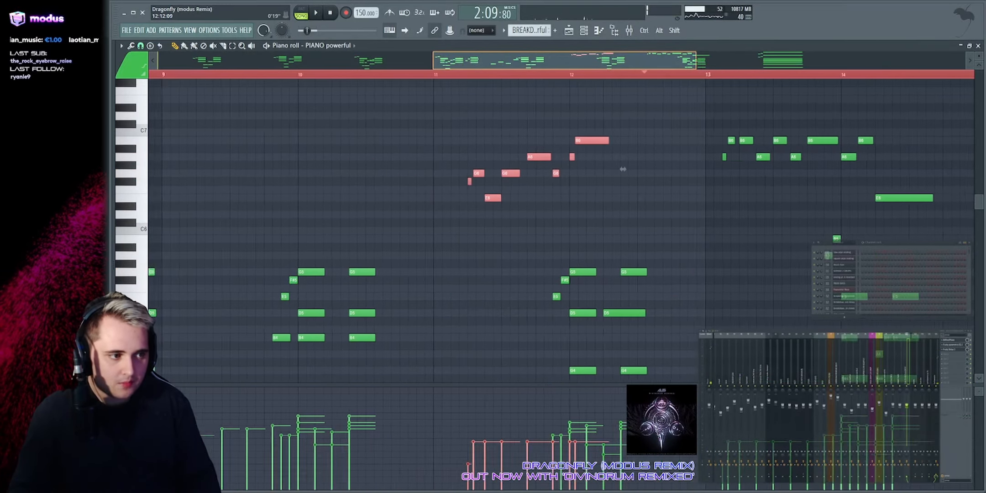
pyautogui.scroll(-5, 412, 174)
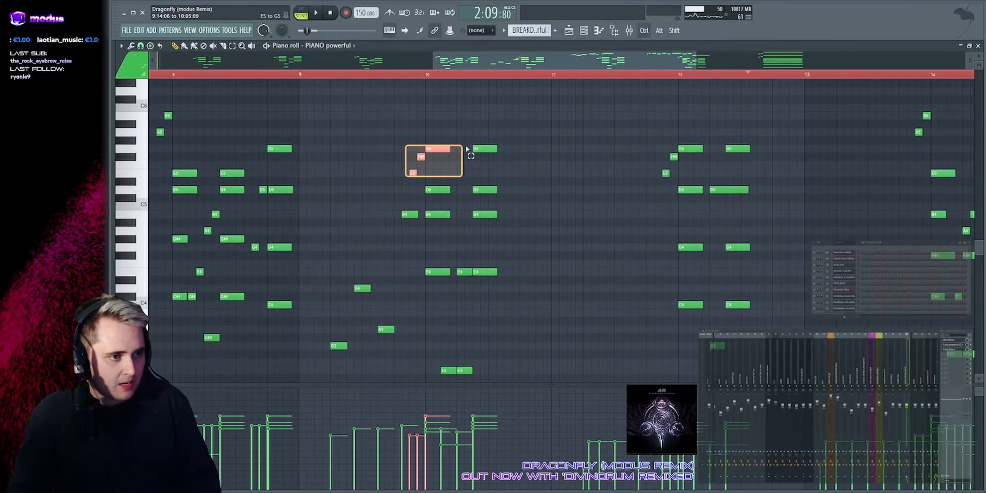
pyautogui.click(524, 146)
pyautogui.scroll(-5, 540, 187)
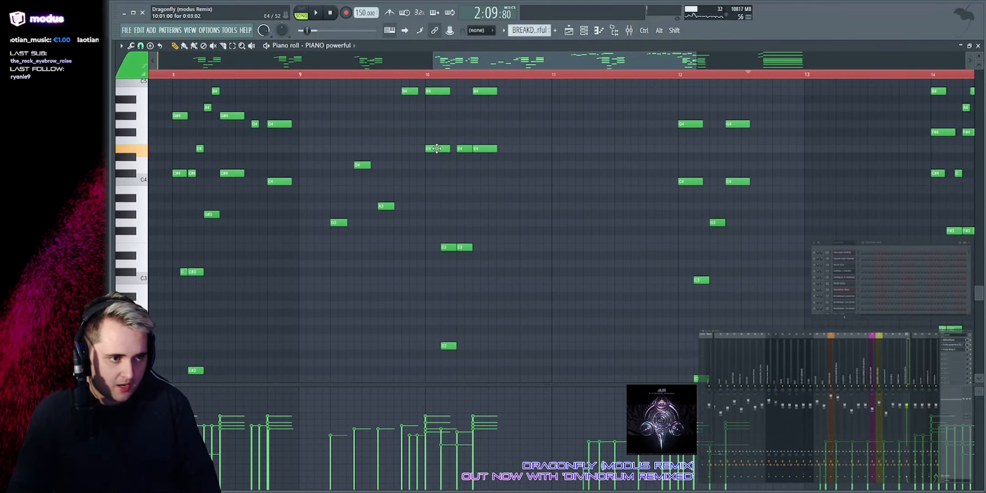
pyautogui.click(405, 76)
pyautogui.press('space')
pyautogui.scroll(3, 449, 224)
pyautogui.moveTo(409, 204); pyautogui.dragTo(547, 165)
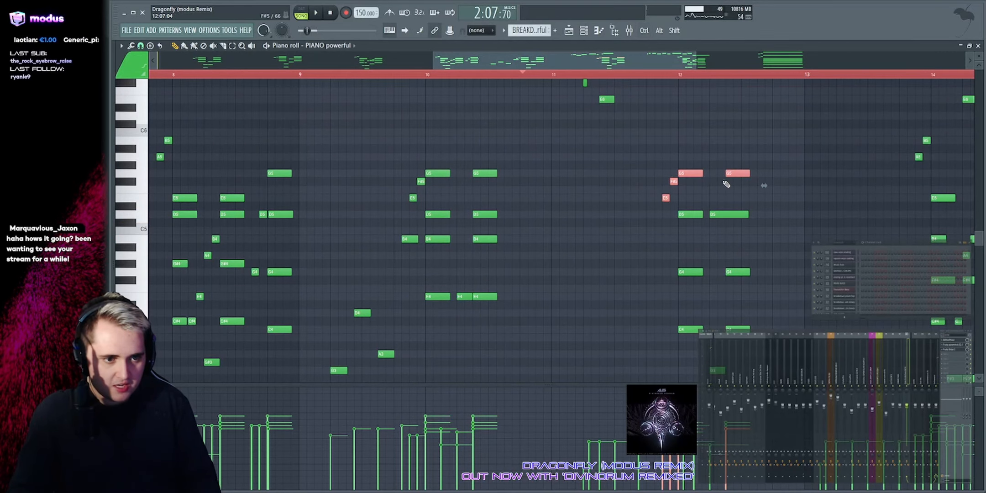
pyautogui.scroll(-3, 726, 184)
pyautogui.moveTo(669, 128); pyautogui.dragTo(795, 310)
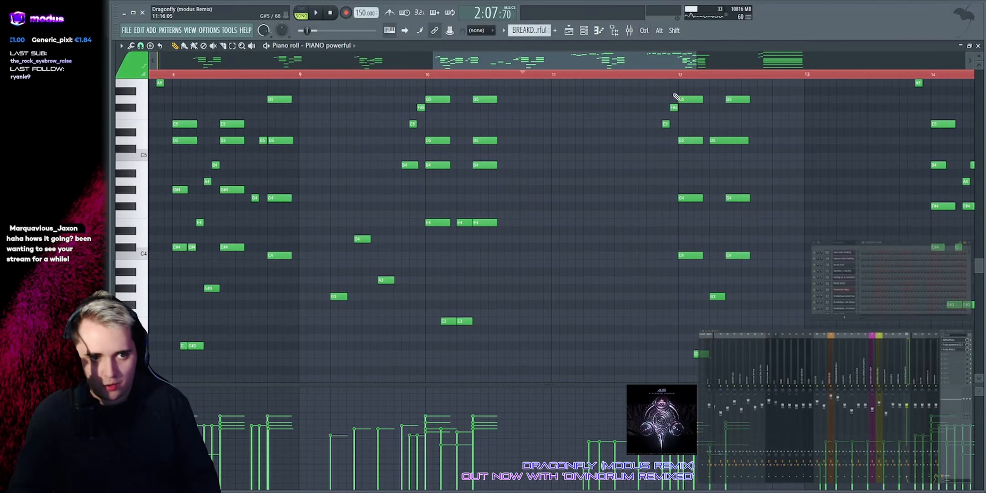
pyautogui.moveTo(538, 60); pyautogui.dragTo(640, 62)
pyautogui.scroll(11, 541, 213)
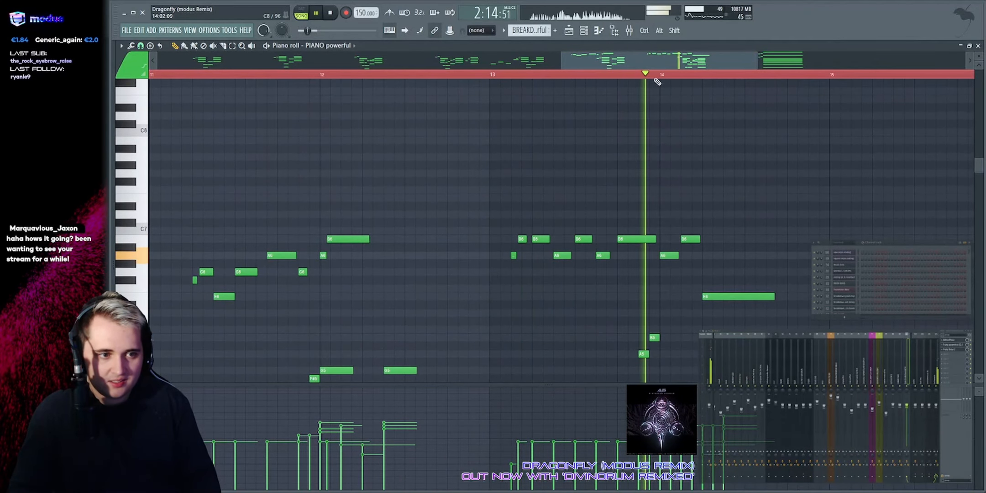
# Step: In the Playlist, select the Track 4 vocal and Track 9 piano clips, then play from bar 84
pyautogui.click(569, 31)
pyautogui.press('space')
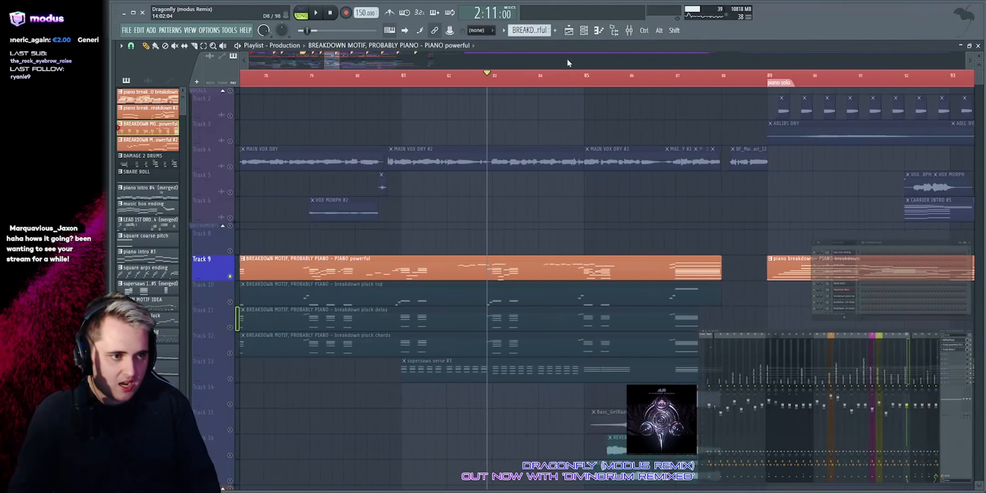
pyautogui.click(231, 167)
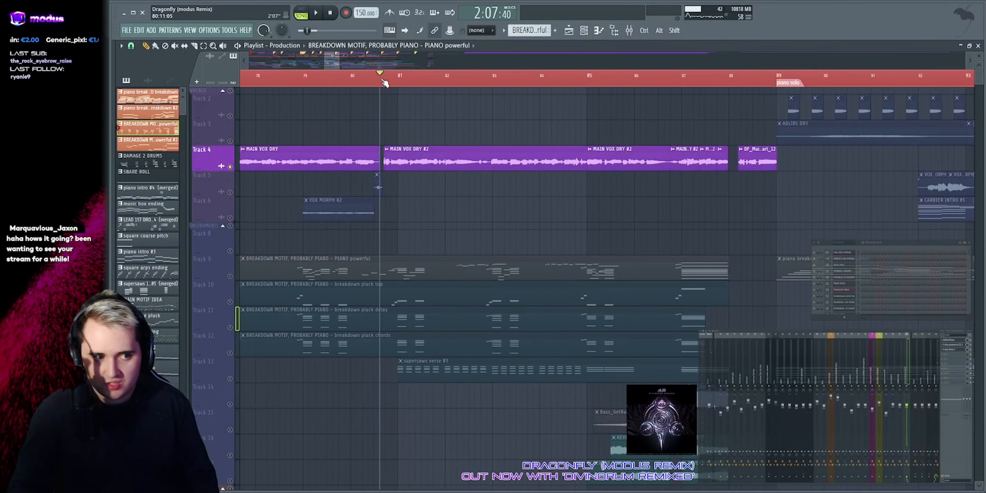
pyautogui.press('space')
pyautogui.click(233, 279)
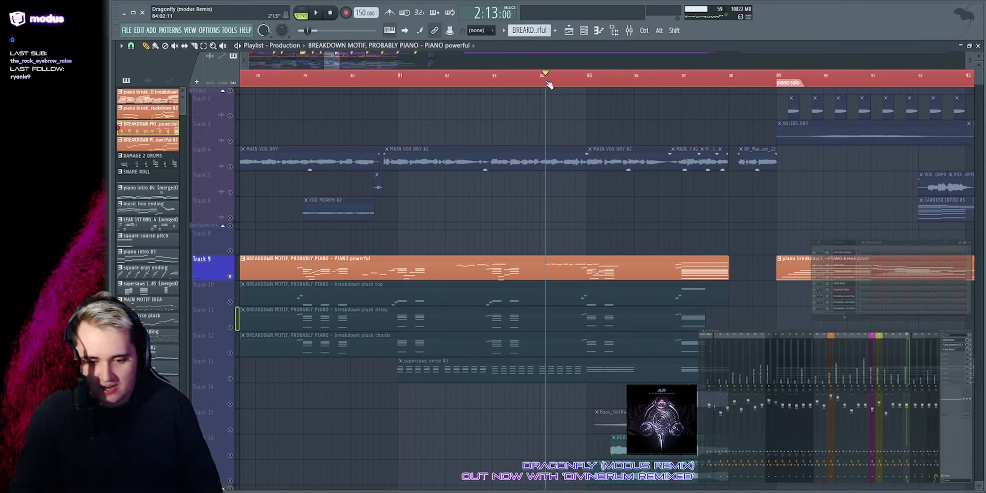
pyautogui.click(233, 168)
pyautogui.press('space')
pyautogui.scroll(4, 494, 77)
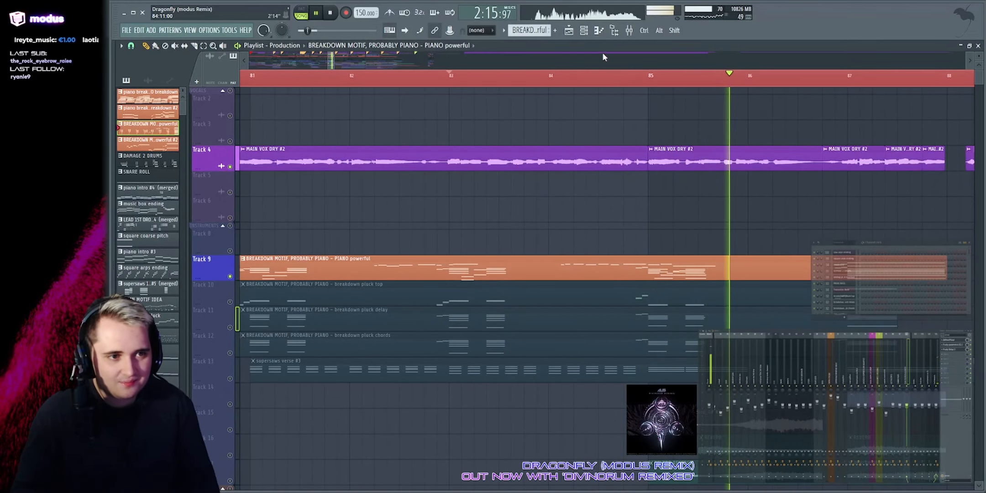
pyautogui.scroll(-2, 604, 55)
pyautogui.scroll(5, 603, 55)
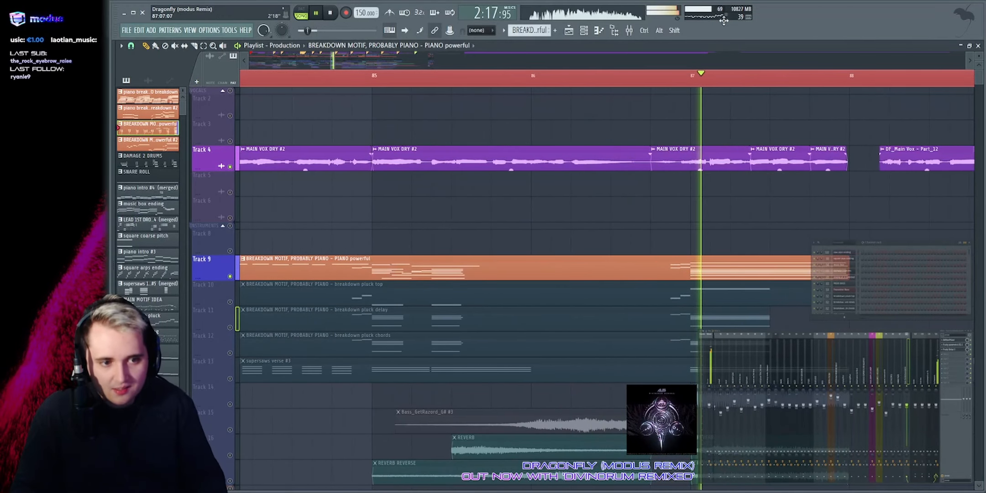
pyautogui.scroll(-2, 664, 59)
pyautogui.press('space')
pyautogui.doubleClick(635, 267)
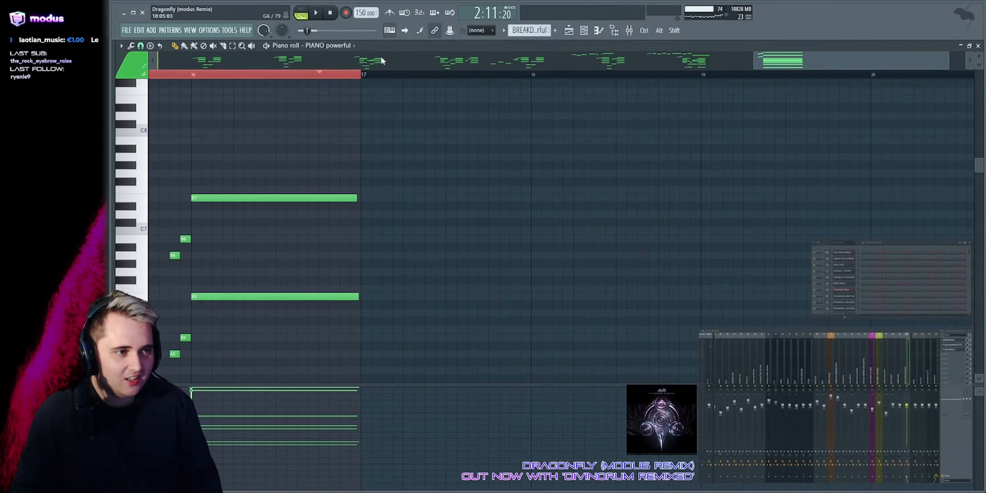
pyautogui.scroll(-2, 382, 59)
pyautogui.click(419, 79)
pyautogui.scroll(2, 452, 80)
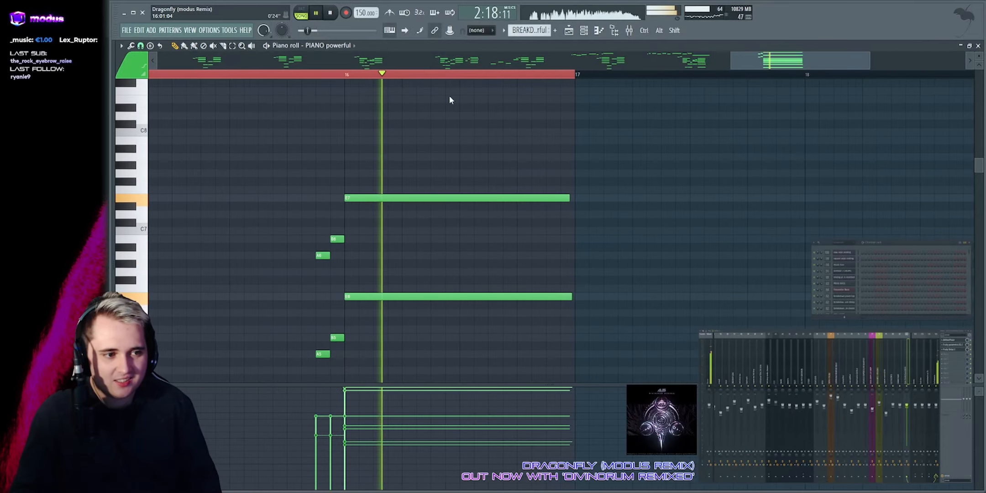
pyautogui.scroll(-5, 459, 167)
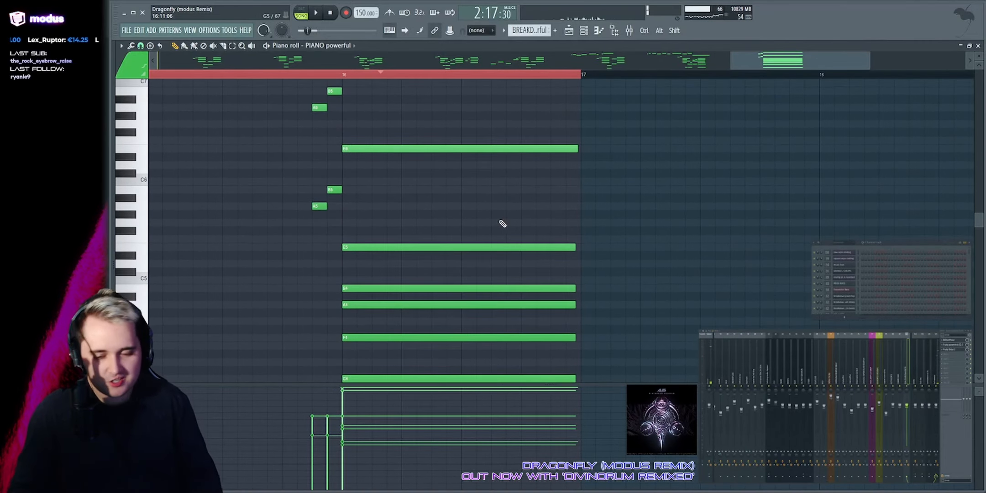
pyautogui.press('space')
pyautogui.scroll(6, 502, 210)
pyautogui.click(569, 30)
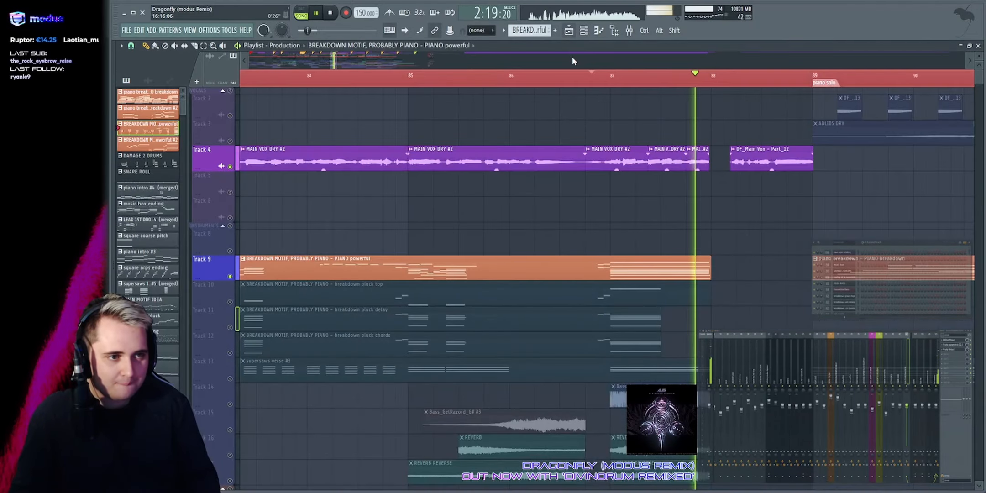
pyautogui.press('space')
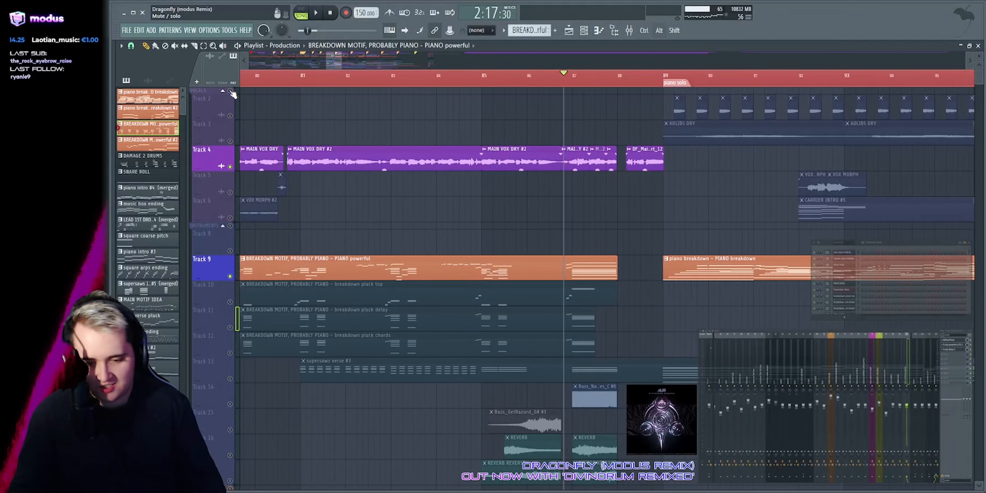
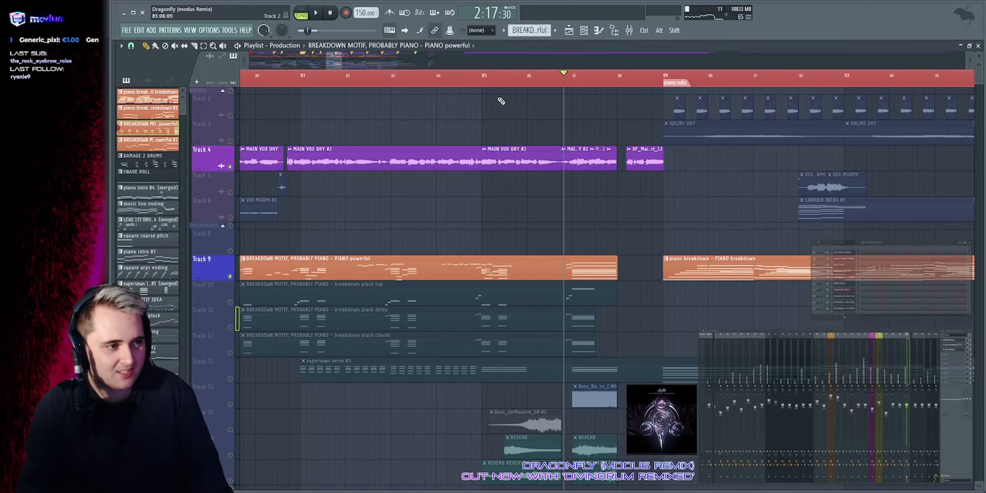
# Step: Unmute all tracks via the VOCALS group and play the section from bar 81
pyautogui.click(230, 91)
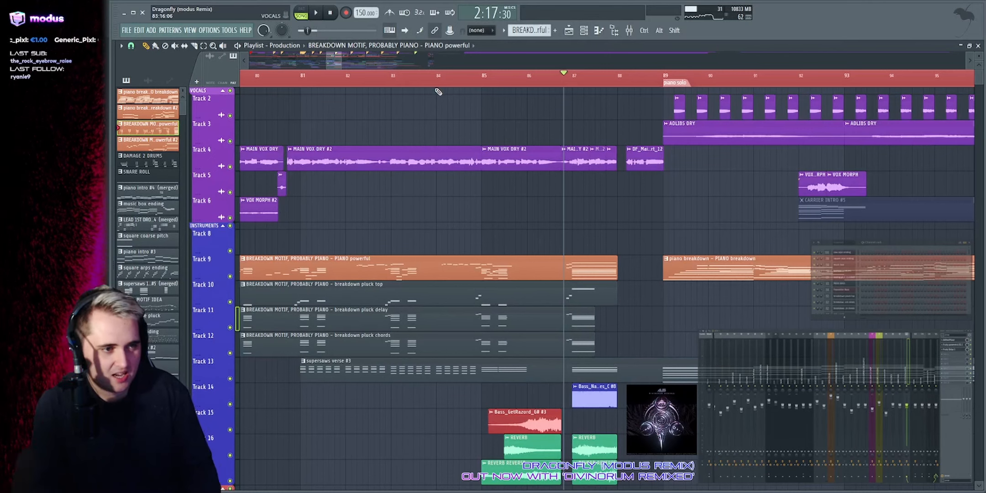
pyautogui.click(295, 76)
pyautogui.press('space')
pyautogui.scroll(2, 295, 105)
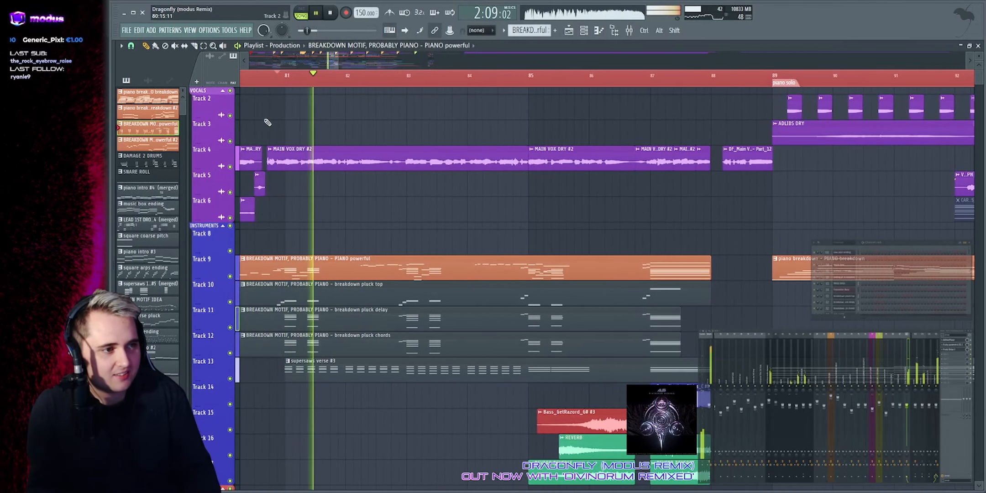
pyautogui.press('space')
pyautogui.scroll(-1, 285, 152)
pyautogui.scroll(-4, 284, 152)
# Step: Solo the breakdown piano powerful track (Track 9) and listen to it
pyautogui.rightClick(230, 174)
pyautogui.press('space')
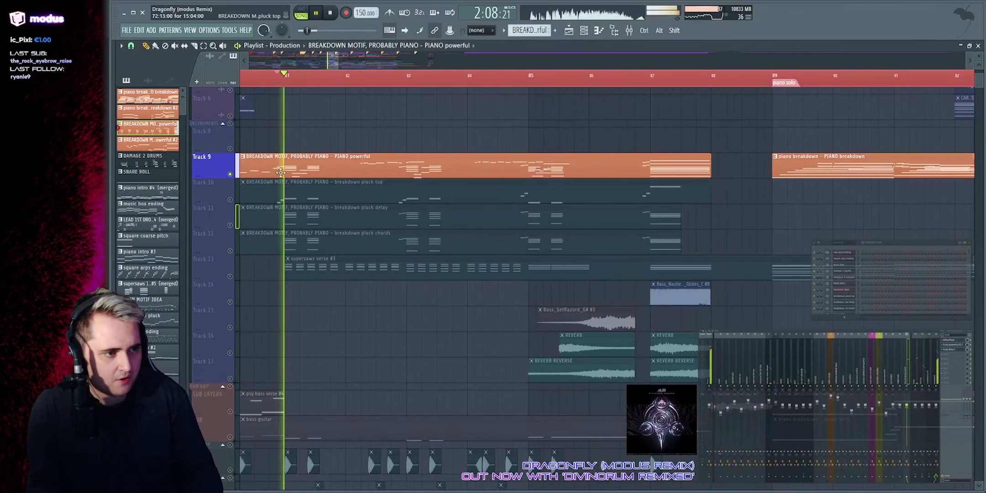
pyautogui.scroll(-1, 322, 149)
pyautogui.press('space')
# Step: Solo the breakdown pluck top track (Track 10), viewing bars 62–92 to check its clips
pyautogui.rightClick(230, 174)
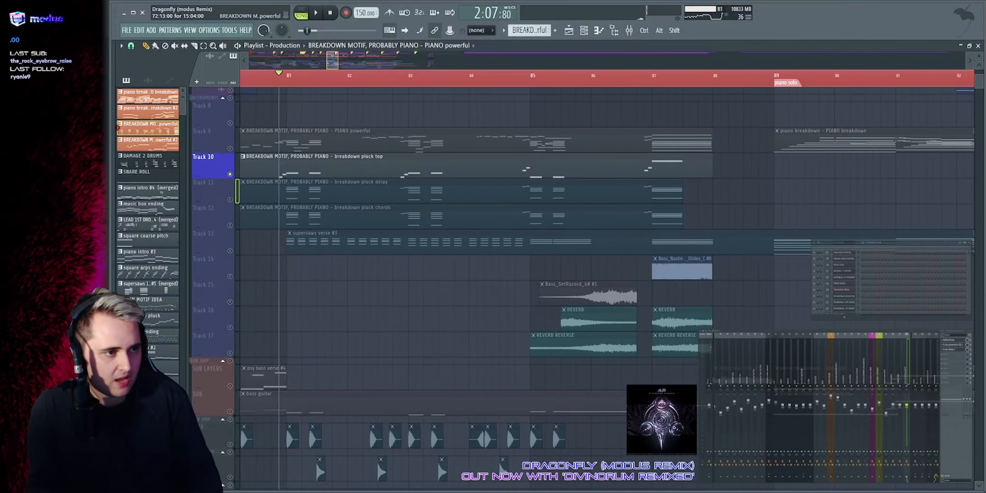
pyautogui.scroll(-3, 677, 274)
pyautogui.scroll(1, 437, 77)
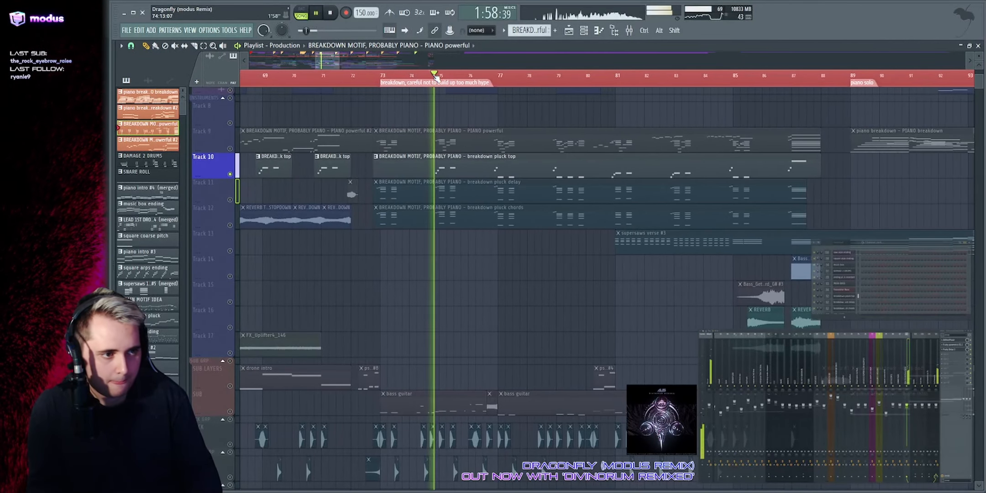
pyautogui.moveTo(316, 60); pyautogui.dragTo(310, 60)
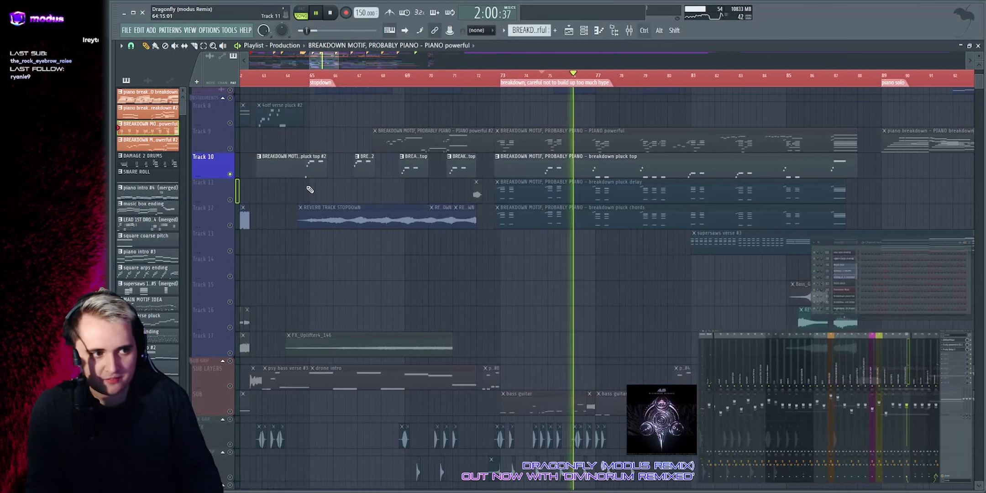
pyautogui.moveTo(310, 190); pyautogui.dragTo(479, 169)
pyautogui.keyDown('ctrl'); pyautogui.click(488, 169); pyautogui.keyUp('ctrl')
# Step: Stop playback and solo the breakdown pluck delay track (Track 11)
pyautogui.scroll(1, 486, 77)
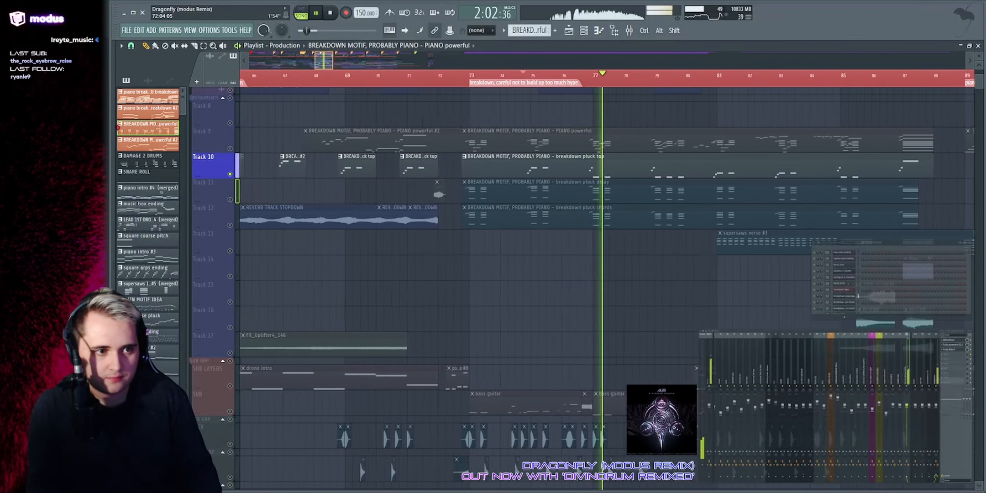
pyautogui.scroll(2, 487, 73)
pyautogui.press('space')
pyautogui.click(236, 201)
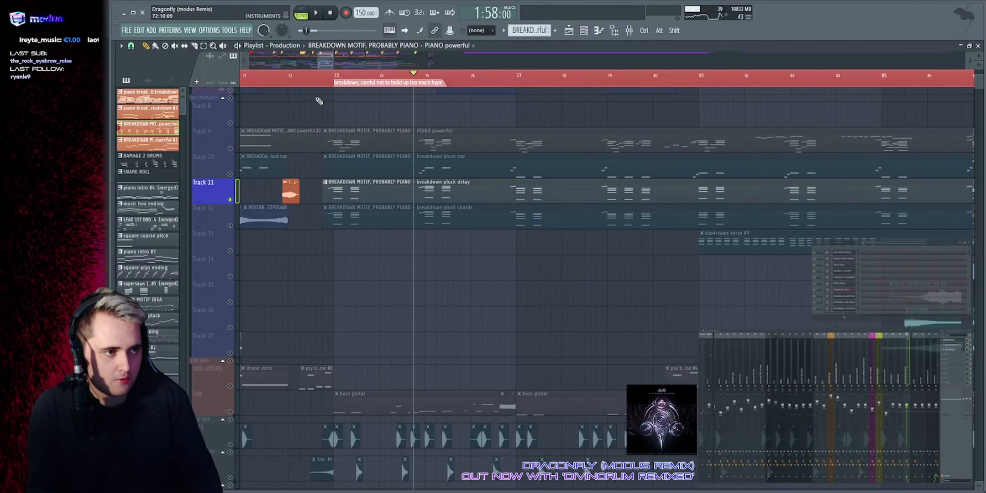
# Step: View the pluck delay clip's notes in the Piano roll and its Dune 3 synth settings
pyautogui.doubleClick(363, 190)
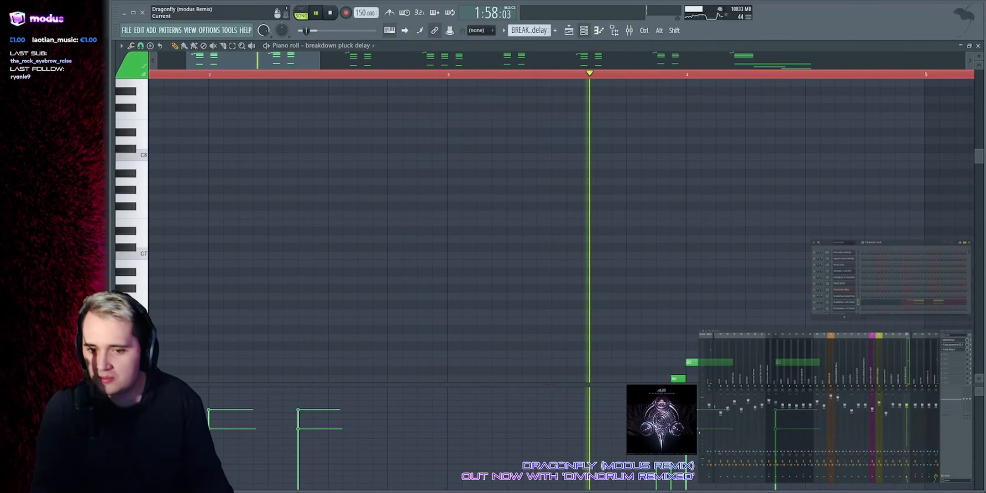
pyautogui.click(853, 302)
pyautogui.moveTo(638, 84); pyautogui.dragTo(430, 78)
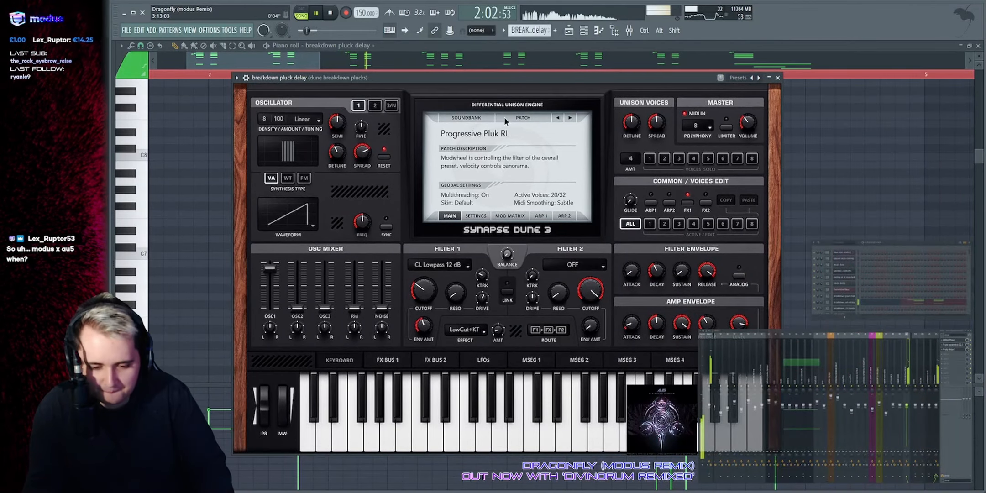
pyautogui.press('Escape')
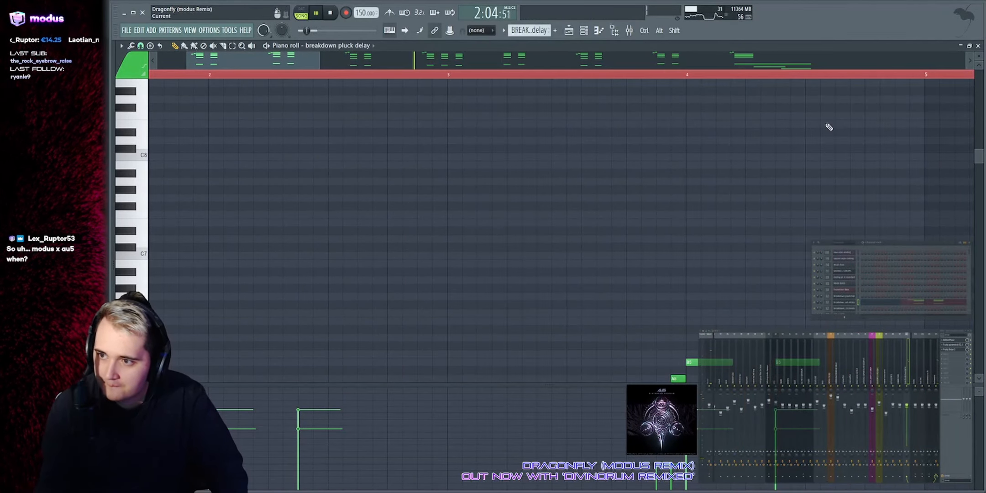
# Step: Back in the Playlist, solo the breakdown pluck chords track (Track 12)
pyautogui.scroll(-5, 705, 193)
pyautogui.click(569, 32)
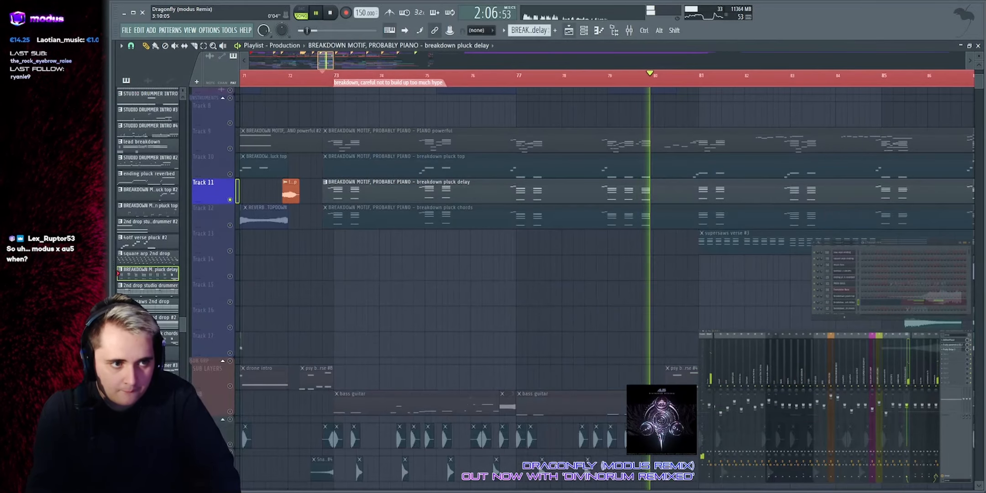
pyautogui.scroll(1, 679, 64)
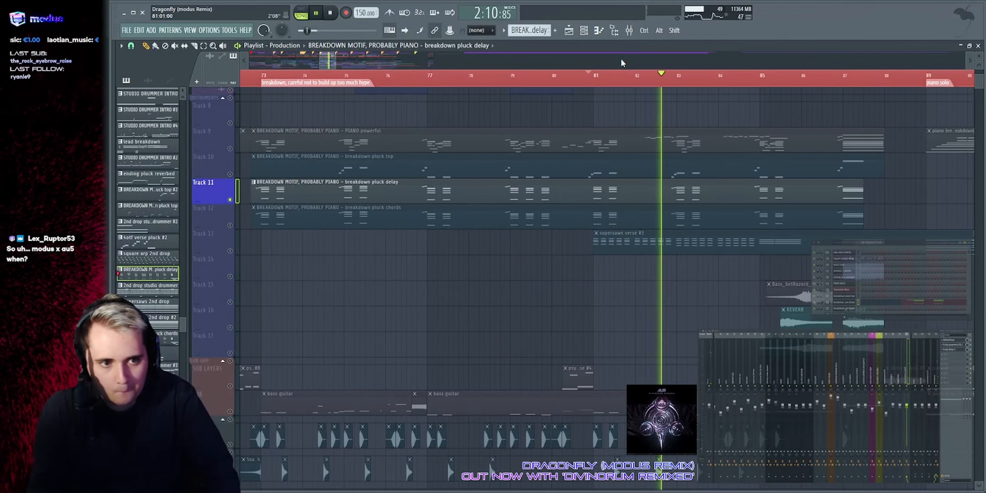
pyautogui.scroll(-1, 621, 59)
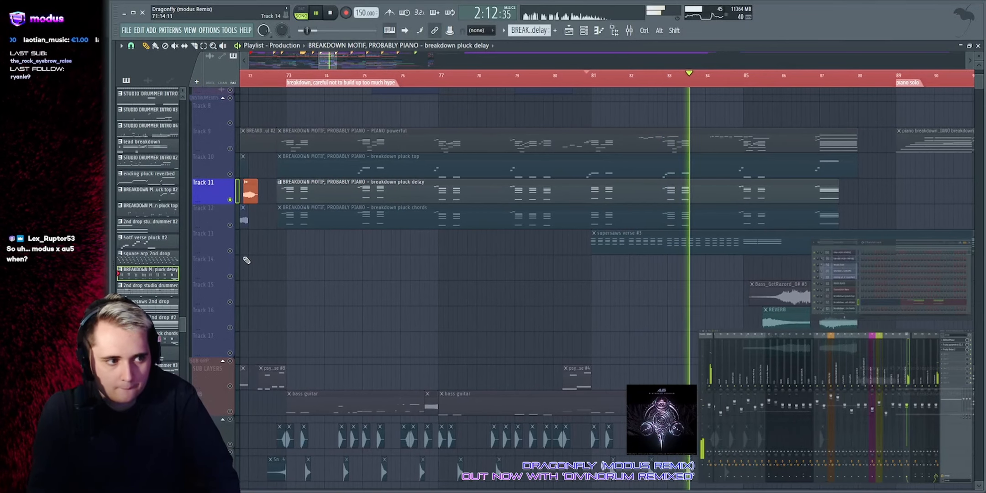
pyautogui.rightClick(231, 226)
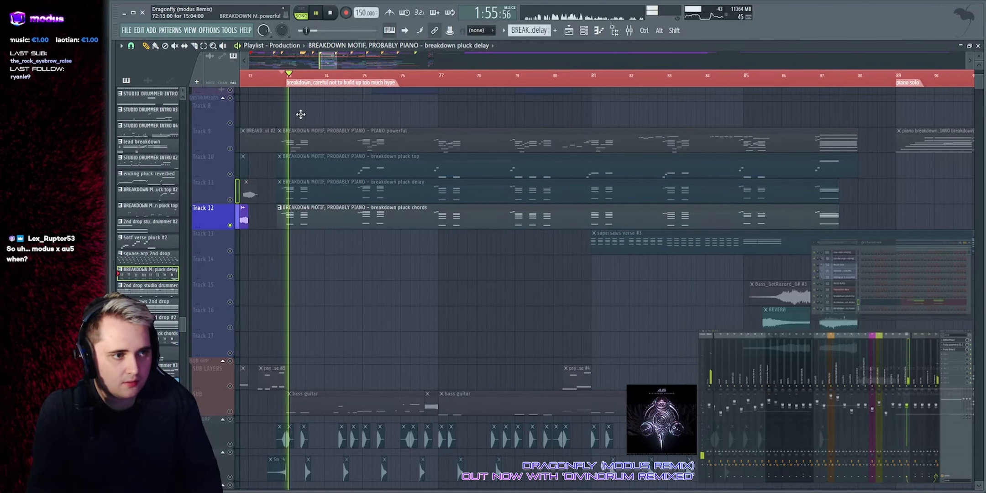
pyautogui.scroll(5, 292, 91)
pyautogui.doubleClick(401, 216)
pyautogui.scroll(-3, 838, 275)
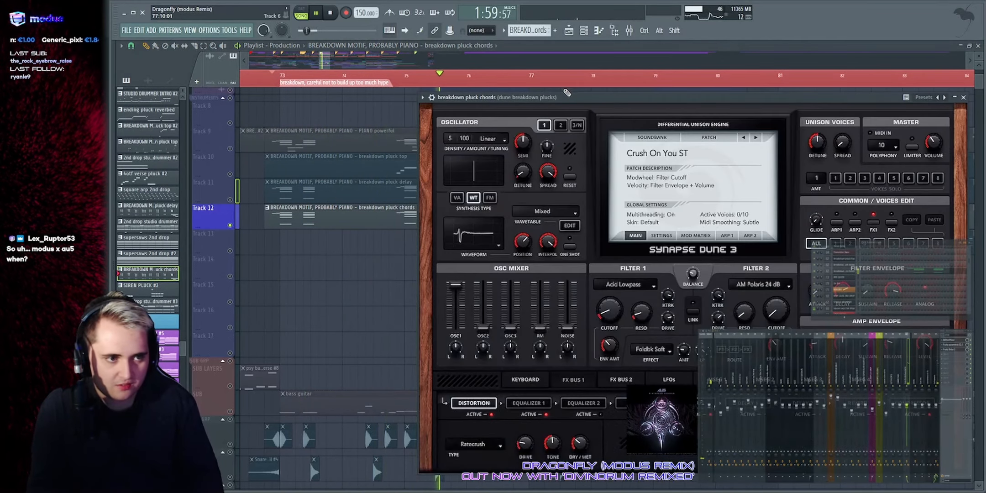
pyautogui.moveTo(559, 97); pyautogui.dragTo(456, 88)
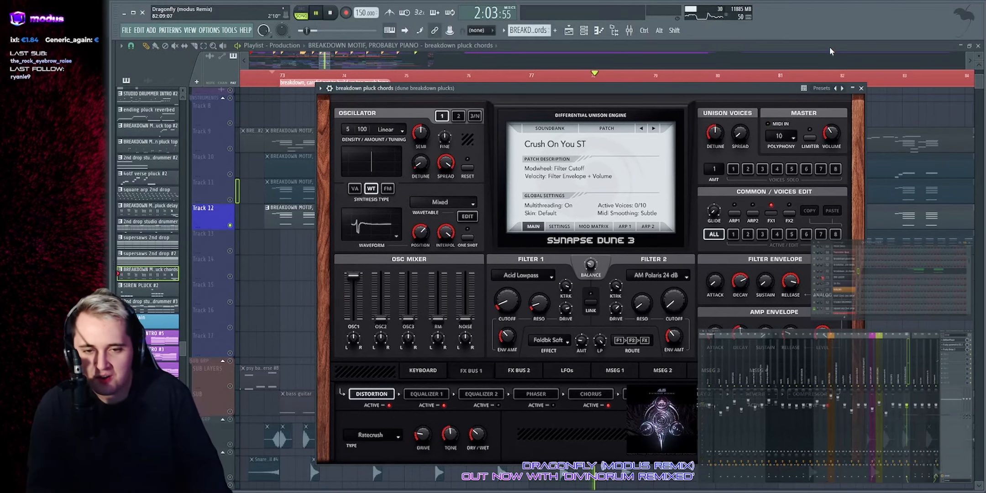
pyautogui.press('Escape')
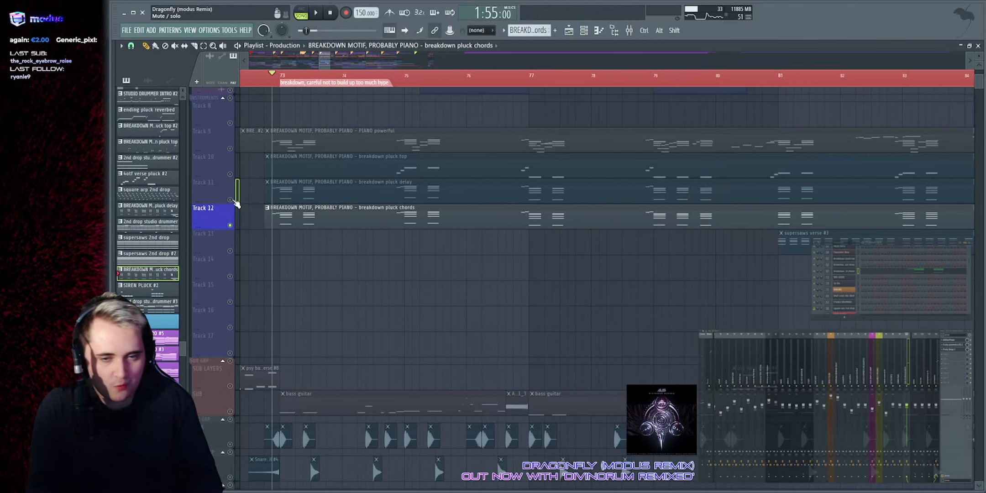
# Step: Add the pluck delay, piano powerful and pluck top tracks to Track 12's solo and play them
pyautogui.moveTo(236, 204); pyautogui.dragTo(235, 181)
pyautogui.press('space')
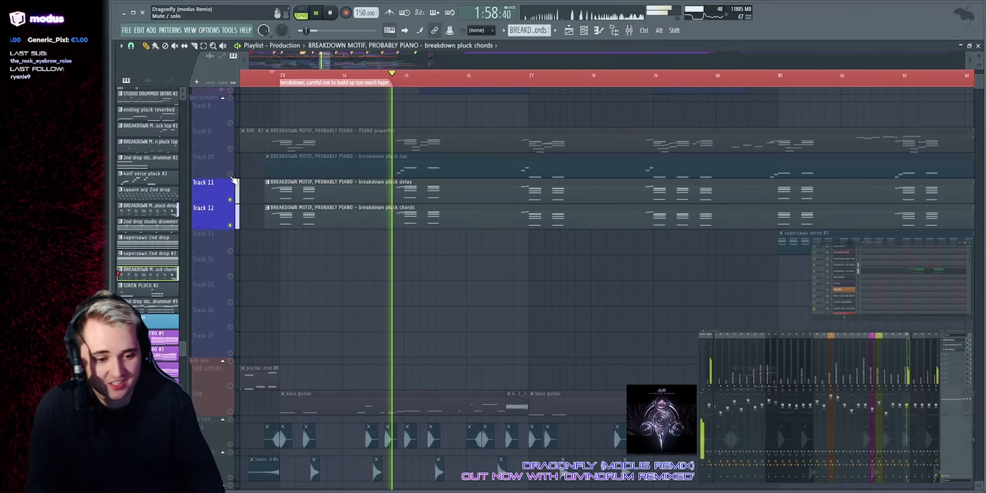
pyautogui.press('space')
pyautogui.click(235, 145)
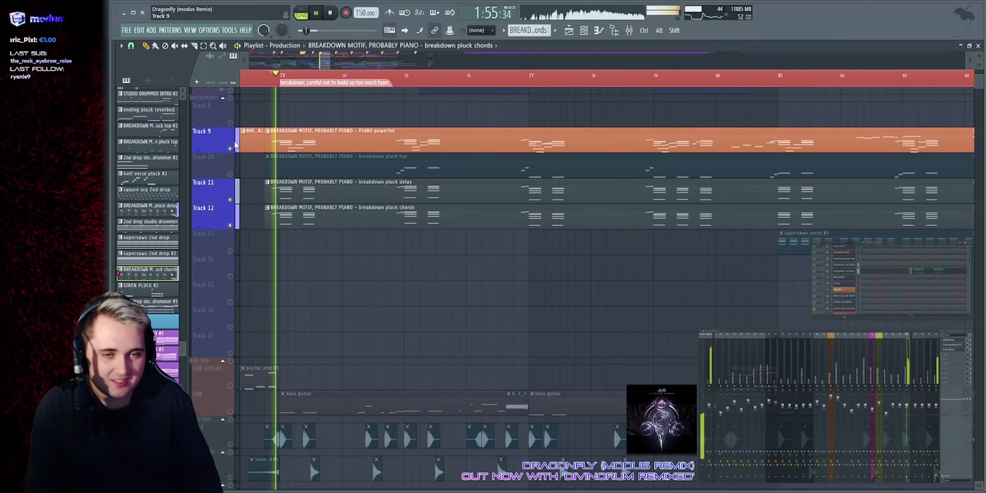
pyautogui.moveTo(270, 144); pyautogui.dragTo(417, 145)
pyautogui.keyDown('ctrl'); pyautogui.click(420, 118); pyautogui.keyUp('ctrl')
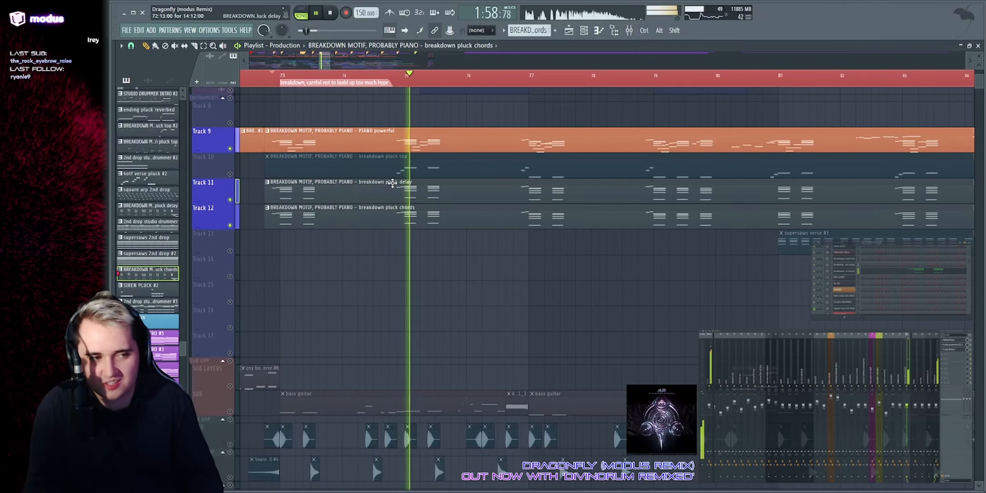
pyautogui.click(230, 175)
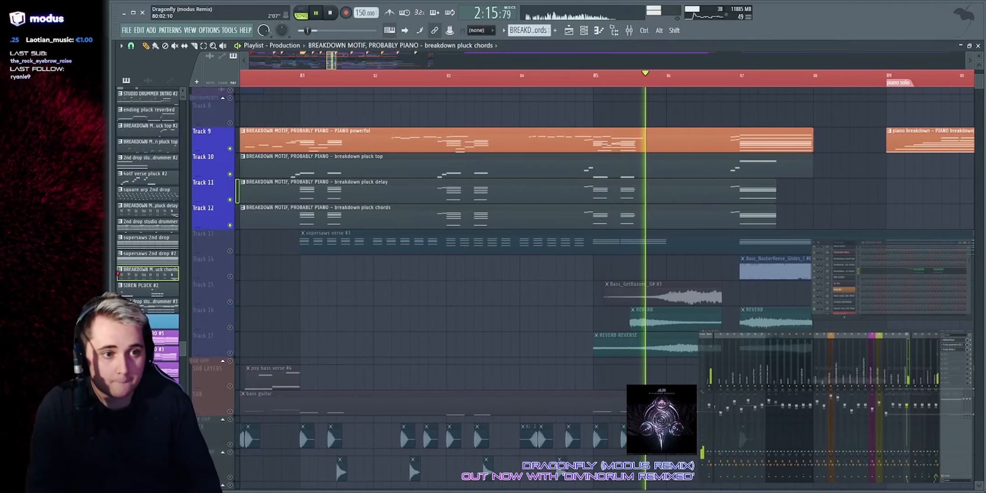
# Step: Play the breakdown from the bar 84 marker and again from just before bar 87
pyautogui.press('space')
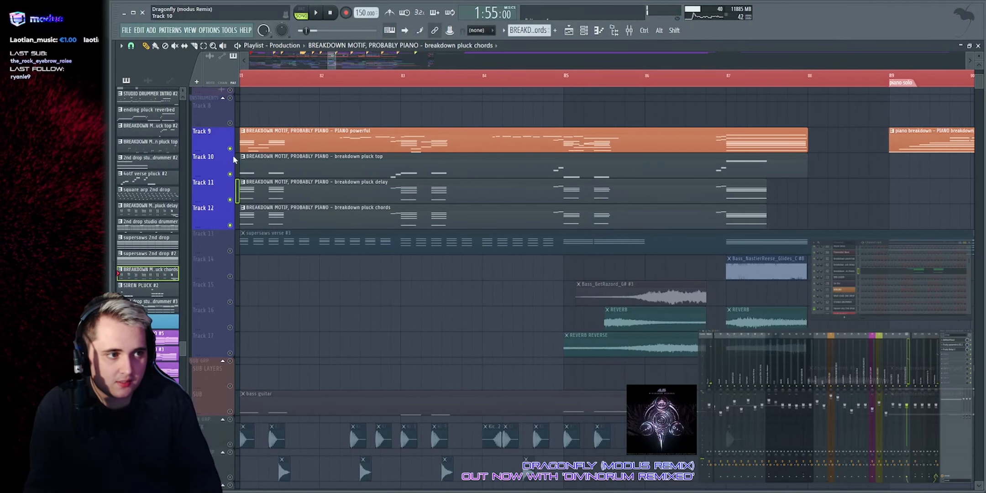
pyautogui.scroll(-3, 369, 111)
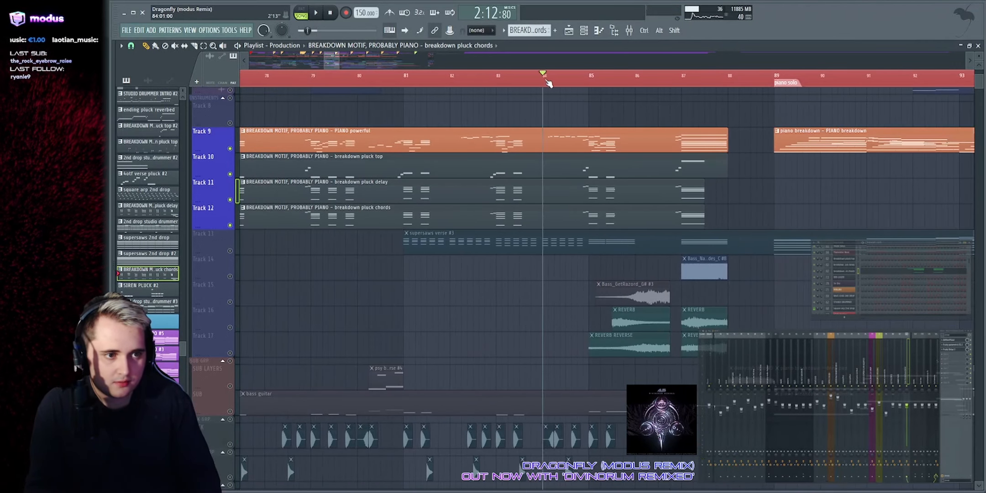
pyautogui.press('space')
pyautogui.scroll(3, 478, 130)
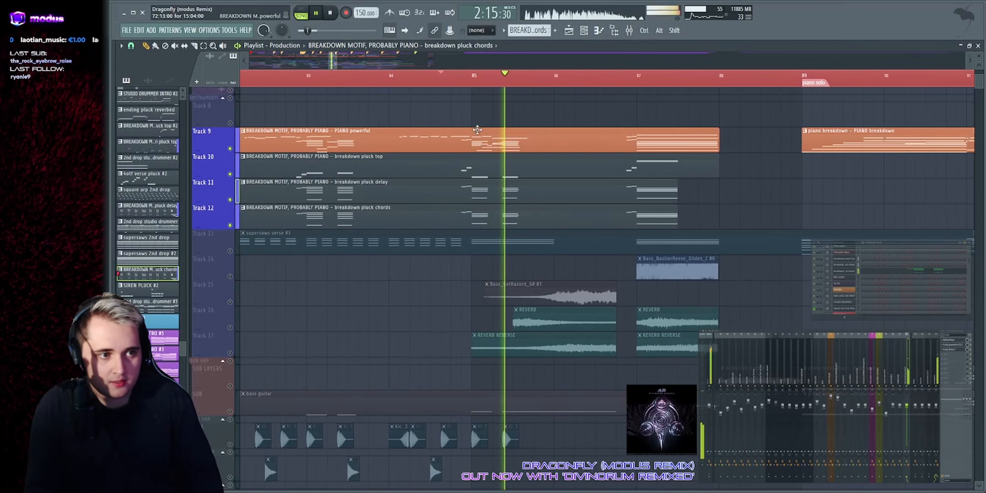
pyautogui.click(627, 83)
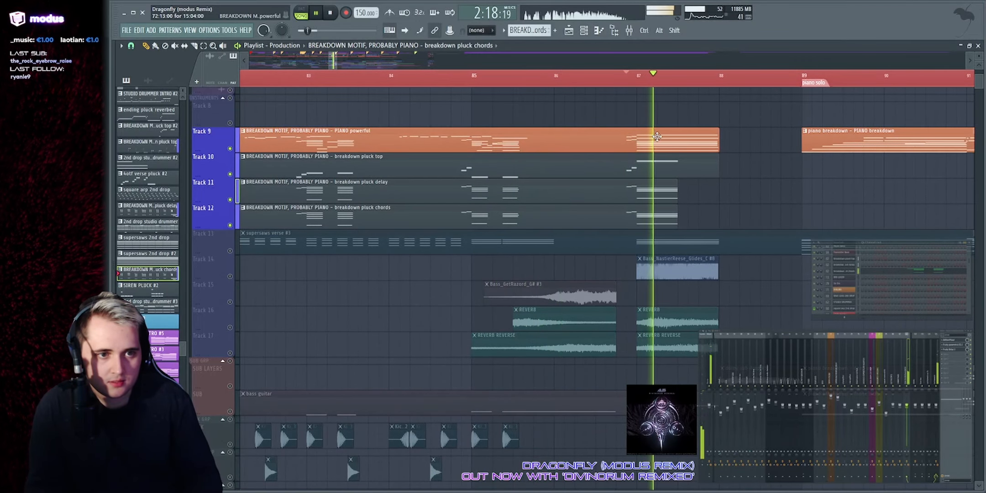
pyautogui.press('space')
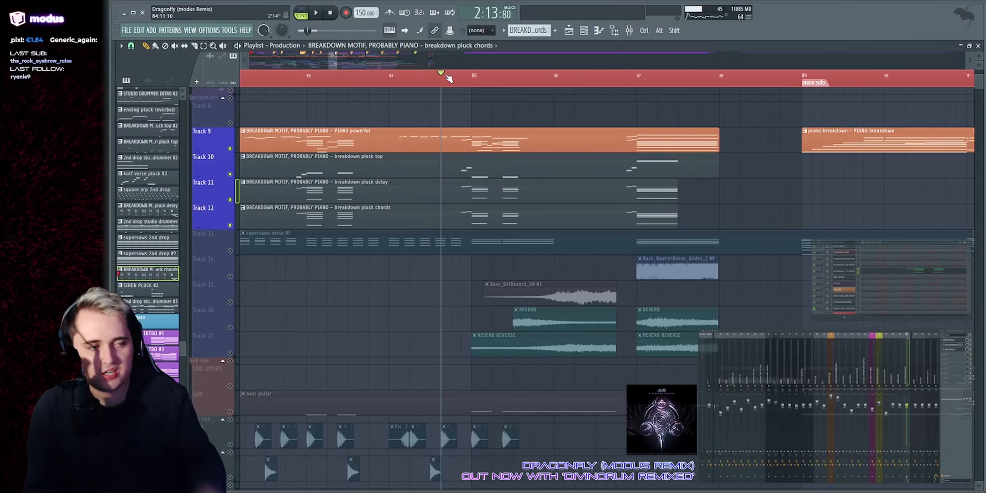
pyautogui.press('space')
pyautogui.click(627, 79)
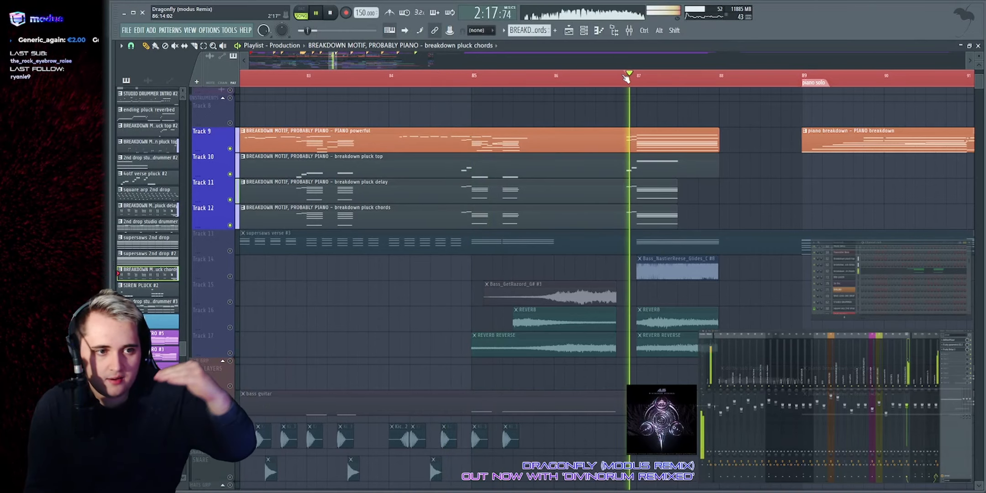
pyautogui.press('space')
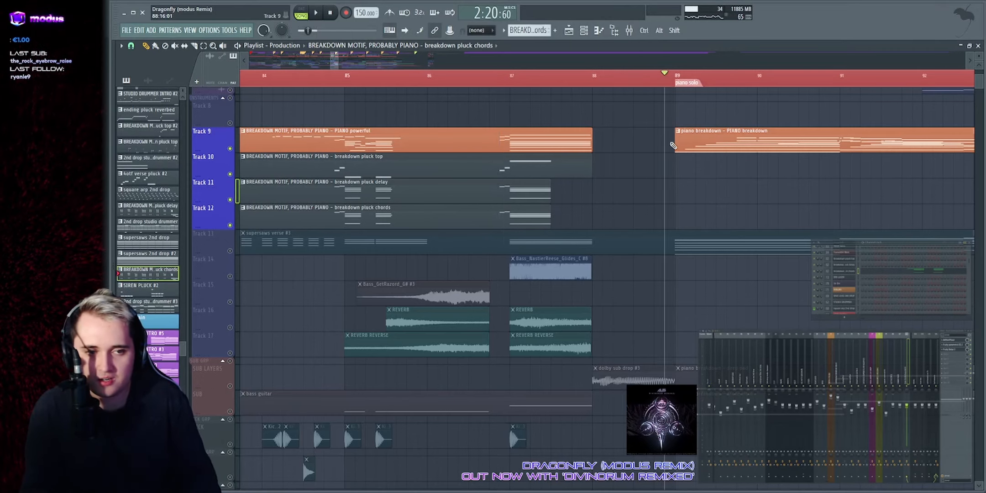
# Step: Solo the SUB bass track and play the breakdown with it
pyautogui.moveTo(660, 140); pyautogui.dragTo(716, 143)
pyautogui.keyDown('ctrl'); pyautogui.click(665, 168); pyautogui.keyUp('ctrl')
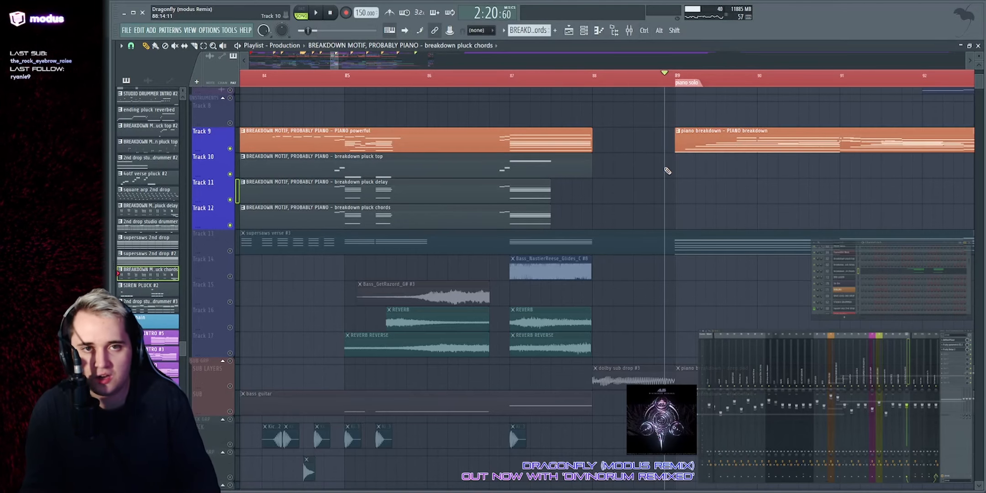
pyautogui.scroll(-4, 668, 170)
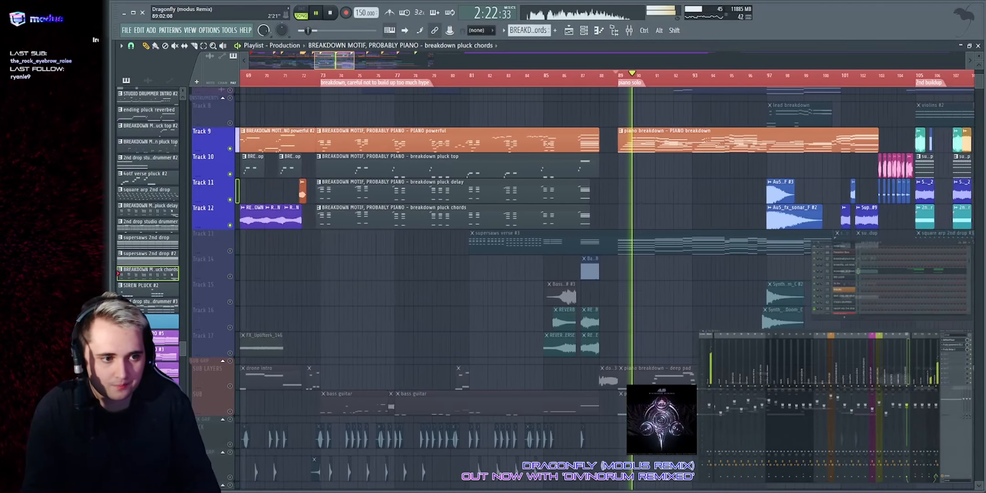
pyautogui.scroll(1, 504, 171)
pyautogui.press('space')
pyautogui.scroll(-2, 320, 258)
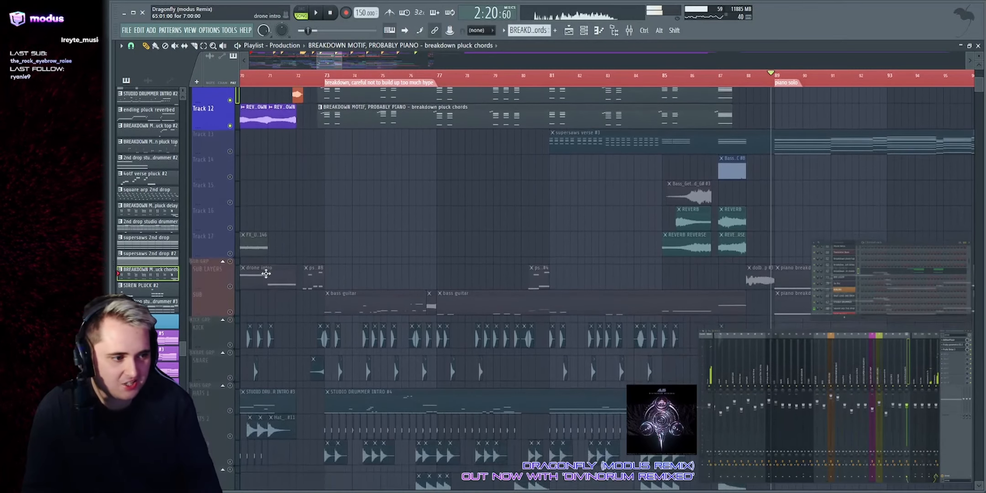
pyautogui.click(231, 310)
pyautogui.press('space')
pyautogui.scroll(3, 349, 205)
pyautogui.click(376, 305)
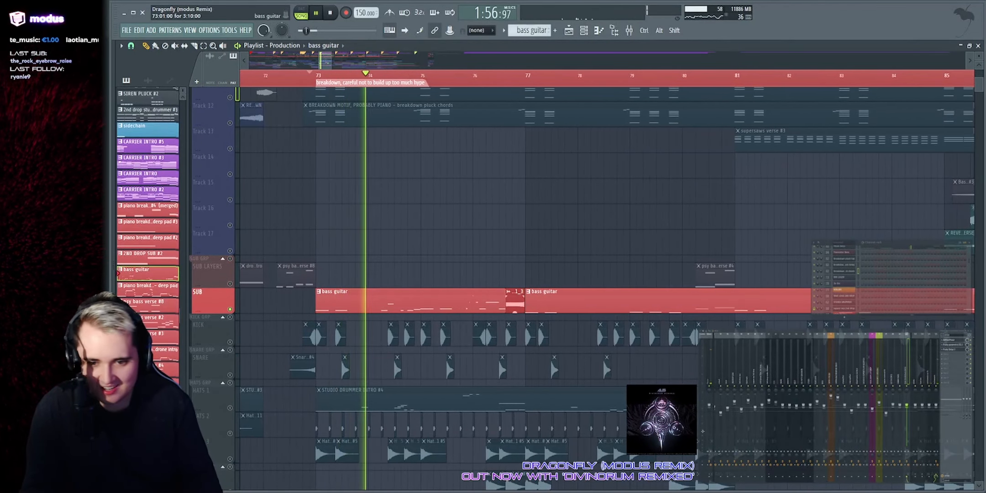
pyautogui.click(843, 266)
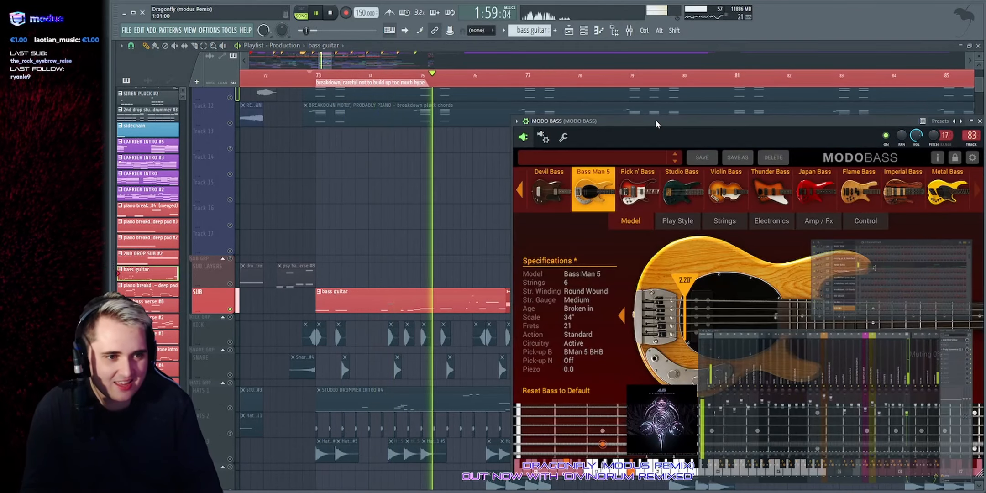
pyautogui.moveTo(651, 119); pyautogui.dragTo(463, 100)
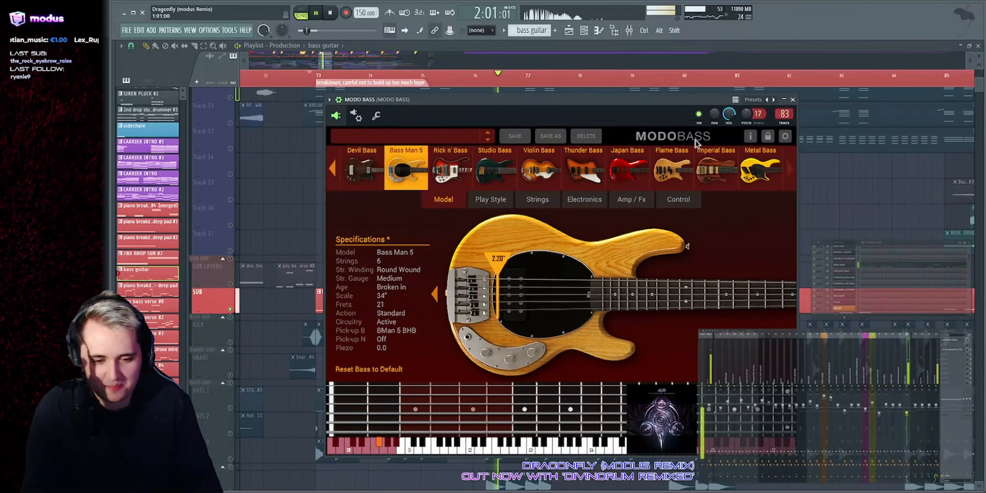
pyautogui.press('space')
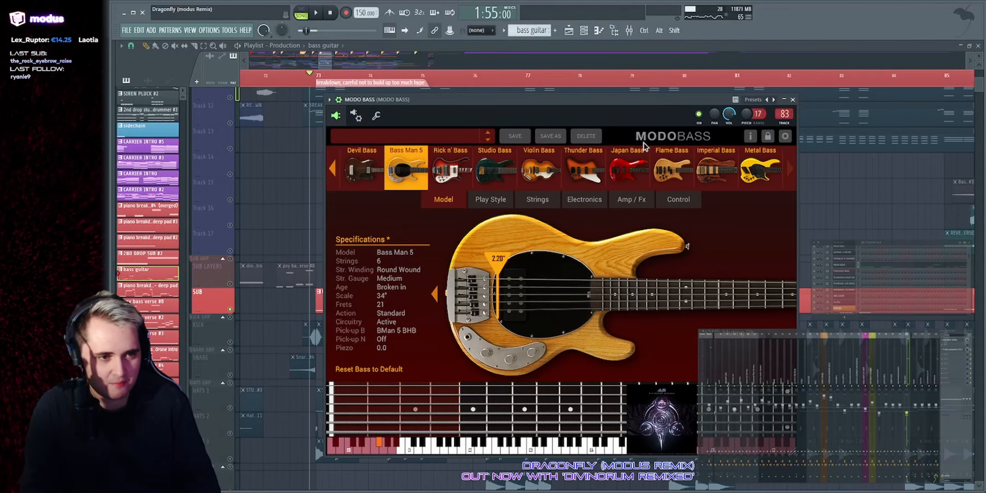
pyautogui.press('space')
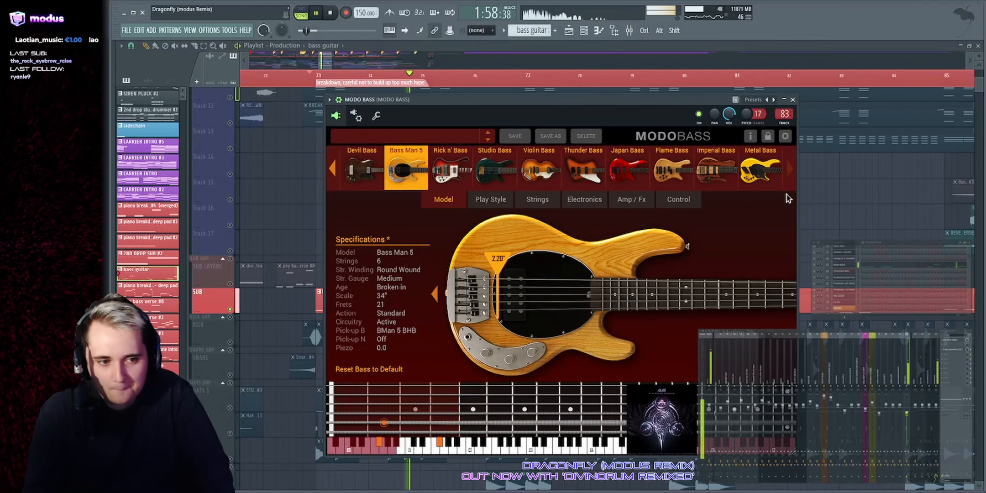
pyautogui.moveTo(550, 97); pyautogui.dragTo(552, 92)
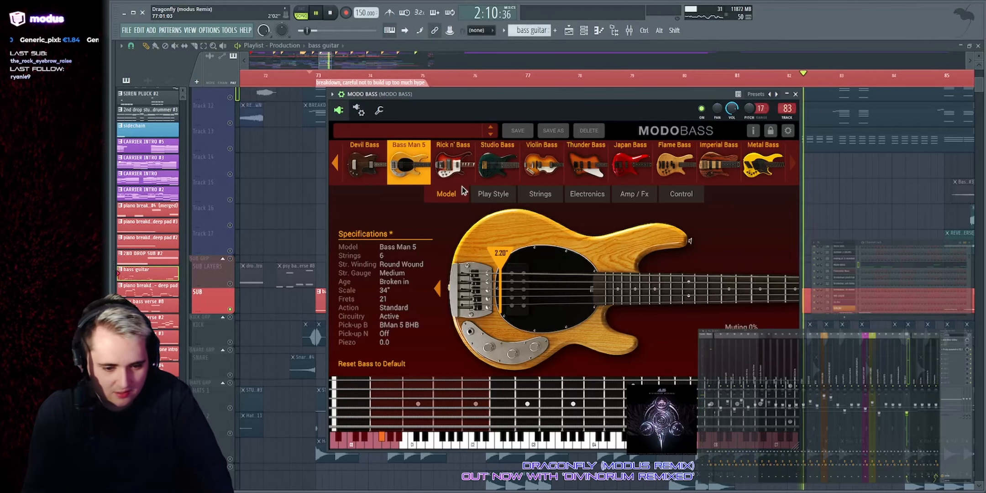
pyautogui.click(511, 195)
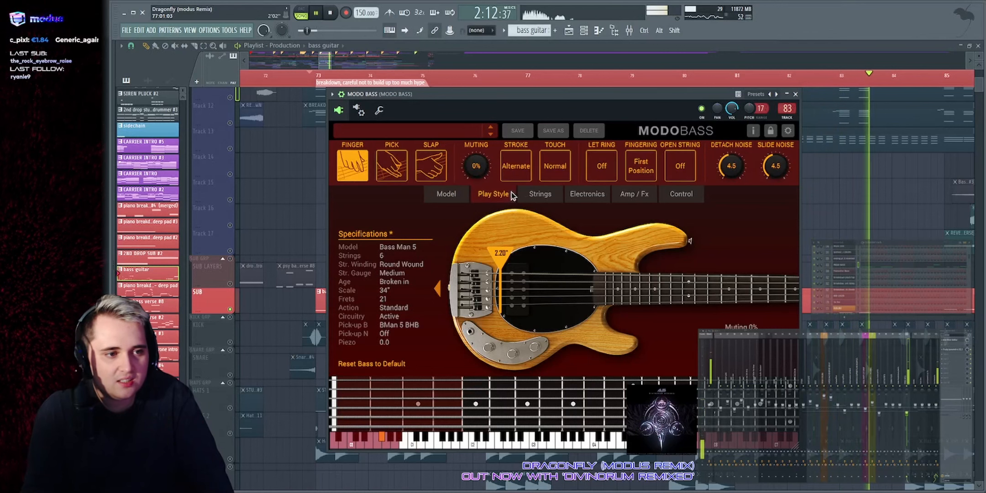
pyautogui.click(531, 195)
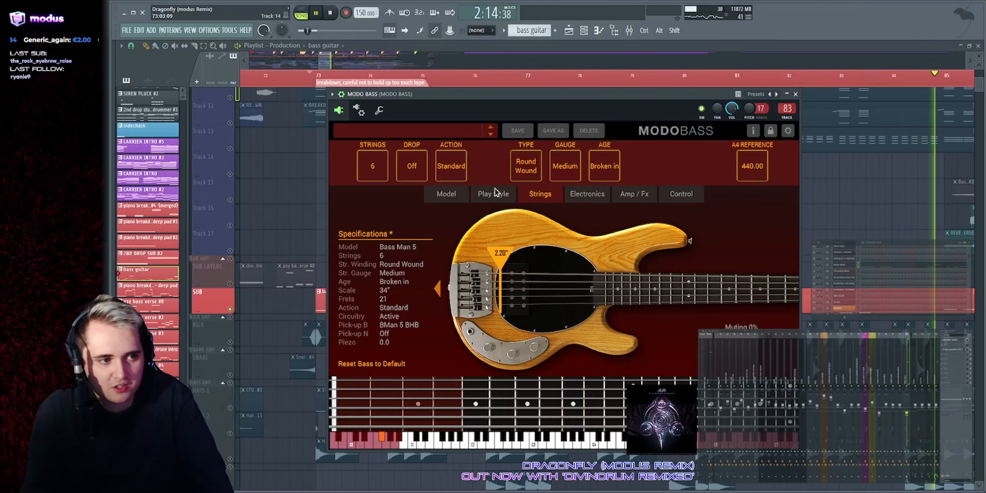
pyautogui.click(587, 194)
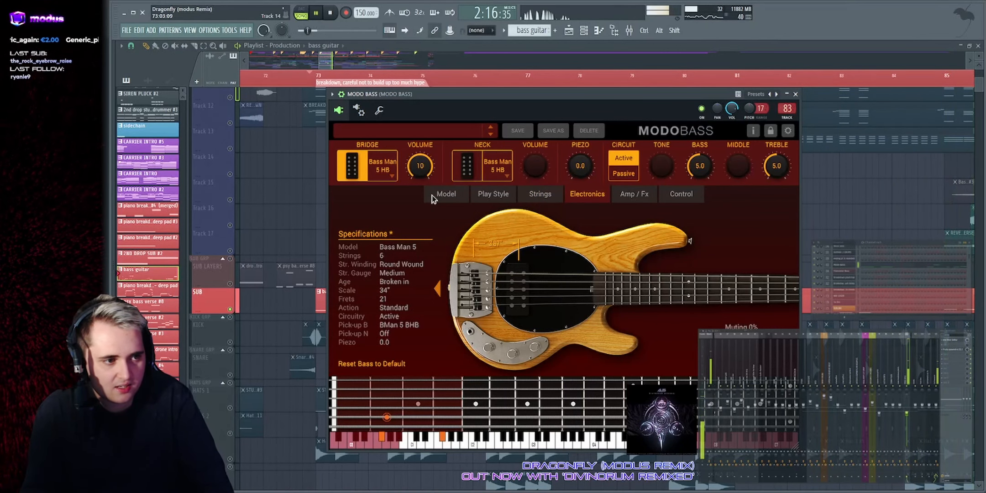
pyautogui.click(444, 194)
pyautogui.click(796, 93)
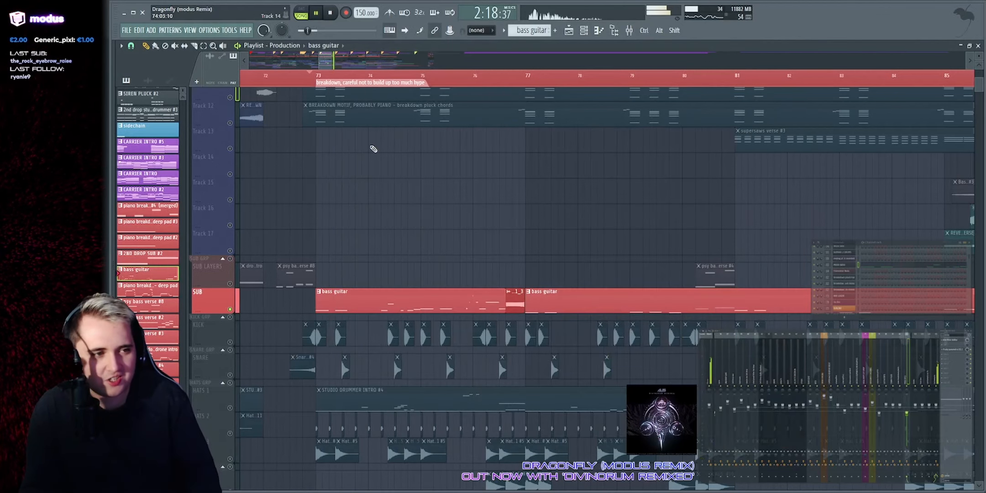
# Step: Solo the KICK group and play the drums from 1:55:00
pyautogui.scroll(-5, 502, 74)
pyautogui.press('space')
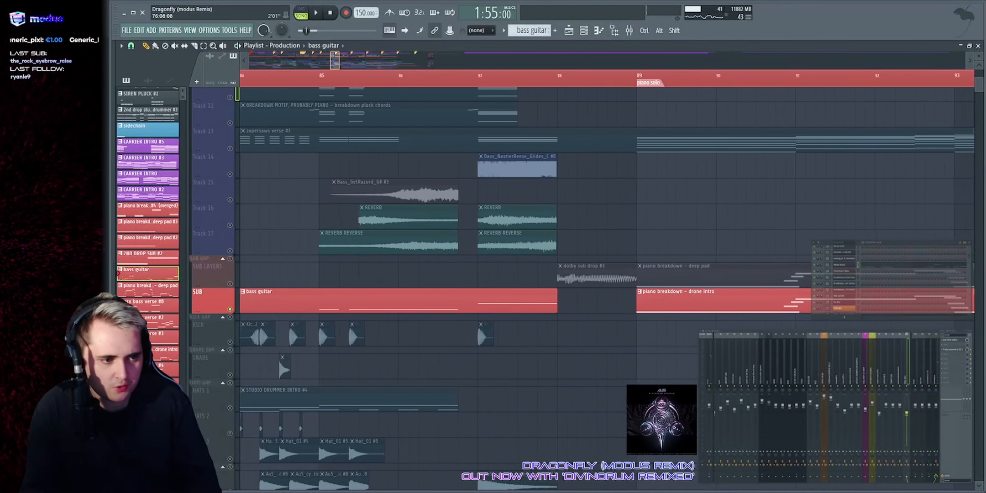
pyautogui.moveTo(323, 60); pyautogui.dragTo(316, 73)
pyautogui.scroll(-4, 238, 191)
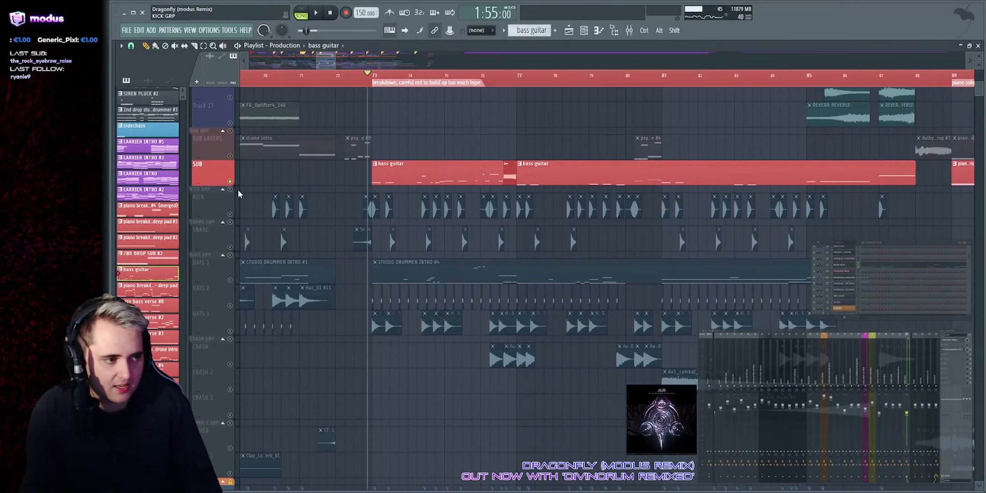
pyautogui.press('space')
pyautogui.rightClick(231, 190)
pyautogui.rightClick(231, 190)
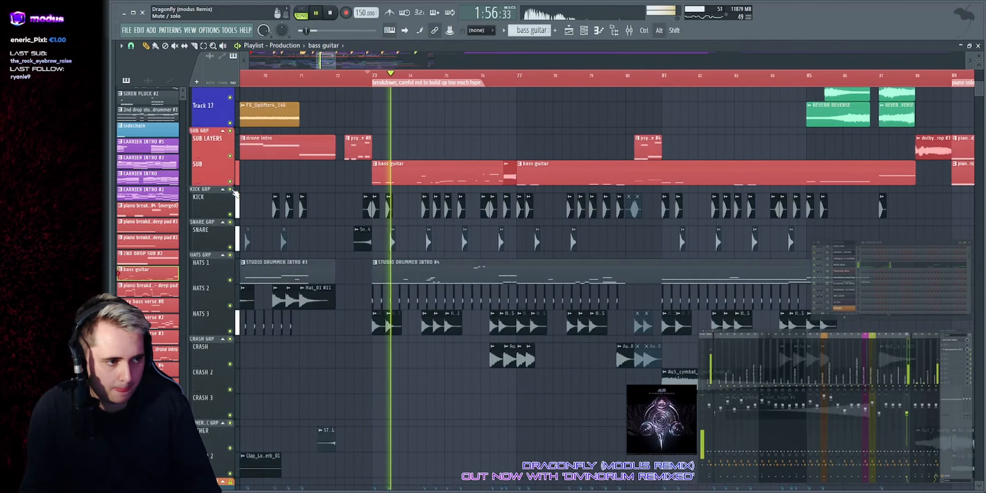
pyautogui.press('space')
pyautogui.scroll(6, 232, 134)
# Step: Solo and then mute the VOCALS group, and play the drum section
pyautogui.rightClick(230, 91)
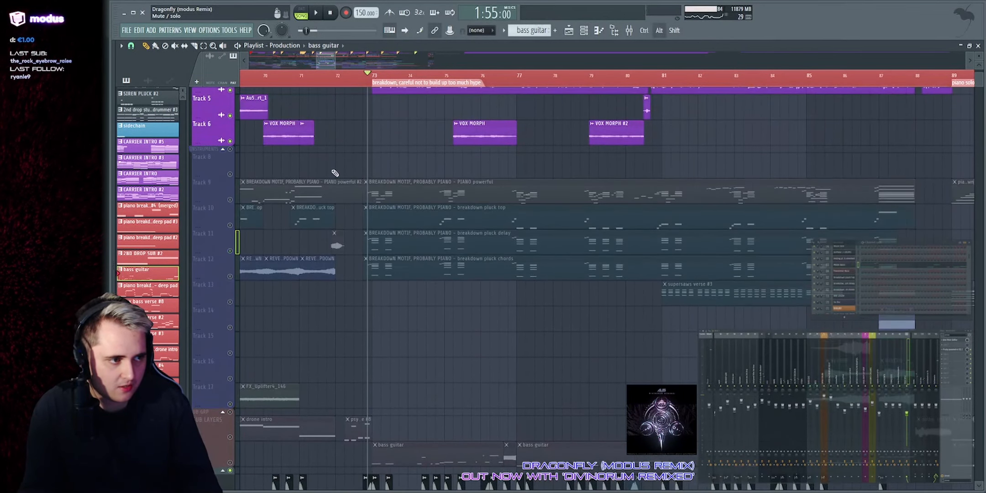
pyautogui.click(230, 91)
pyautogui.scroll(-8, 354, 200)
pyautogui.press('space')
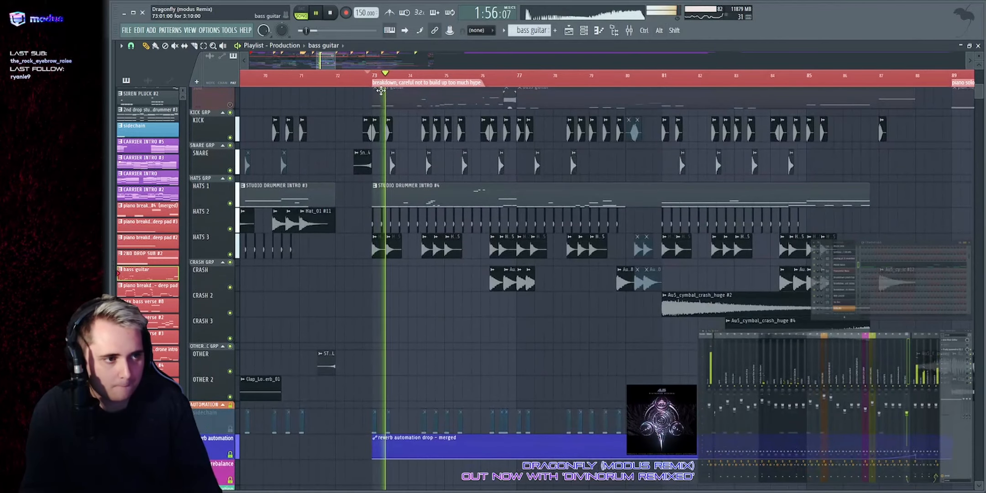
pyautogui.scroll(2, 425, 105)
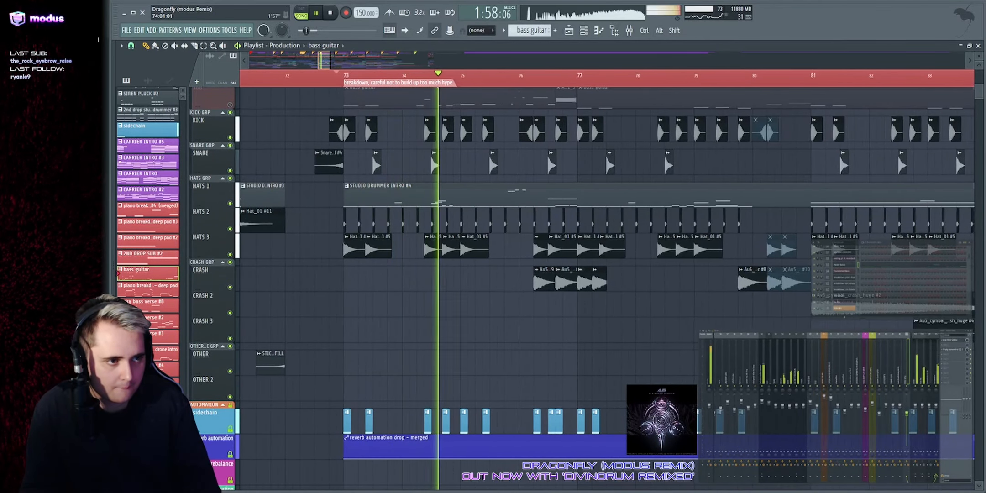
pyautogui.scroll(4, 352, 202)
pyautogui.scroll(1, 587, 171)
pyautogui.scroll(3, 437, 171)
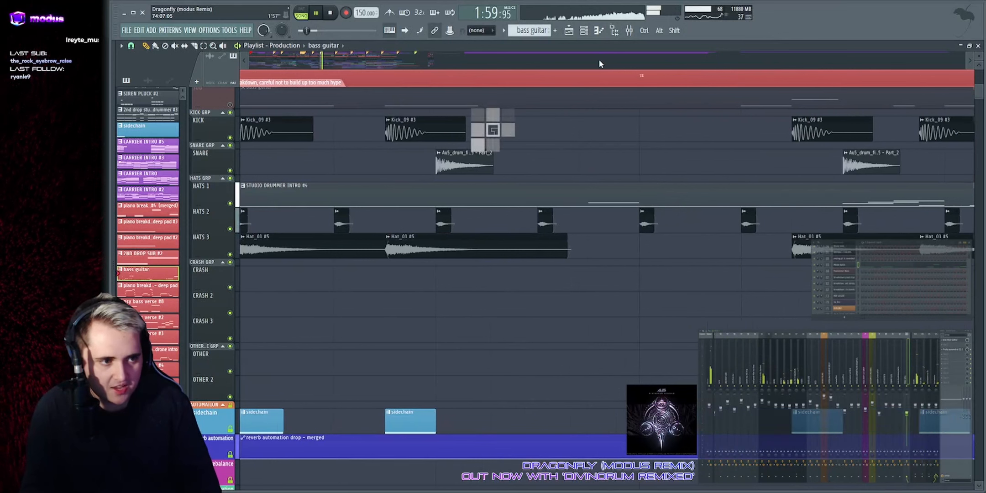
pyautogui.press('space')
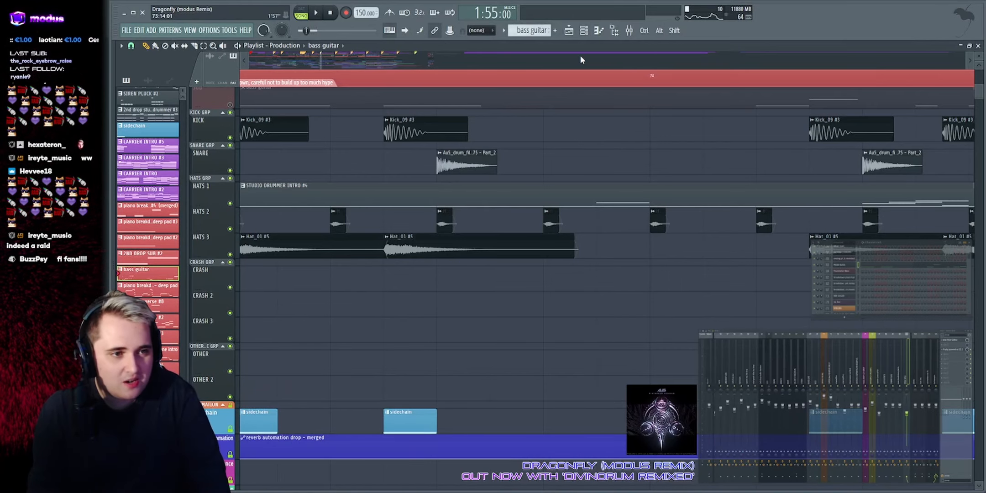
# Step: Scroll through the drum tracks and briefly open and close the file browser
pyautogui.scroll(-10, 580, 56)
pyautogui.scroll(5, 580, 59)
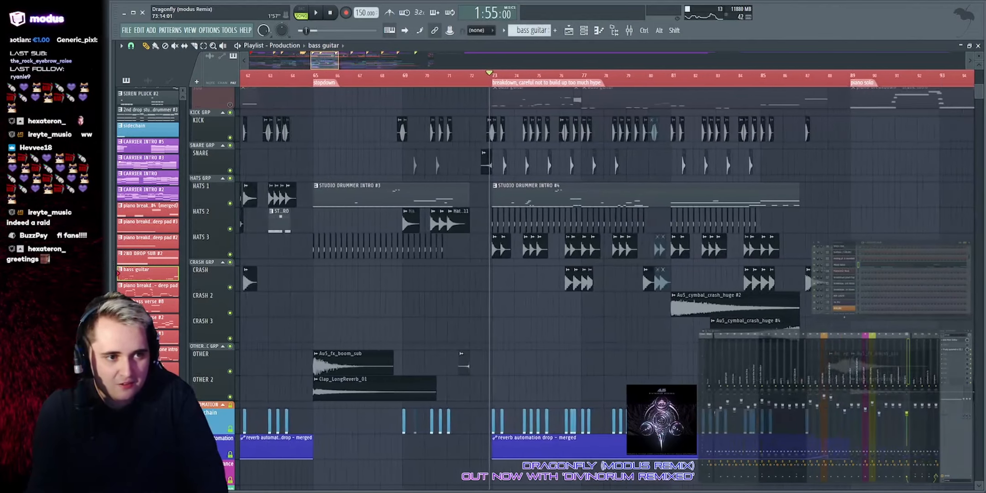
pyautogui.scroll(1, 580, 60)
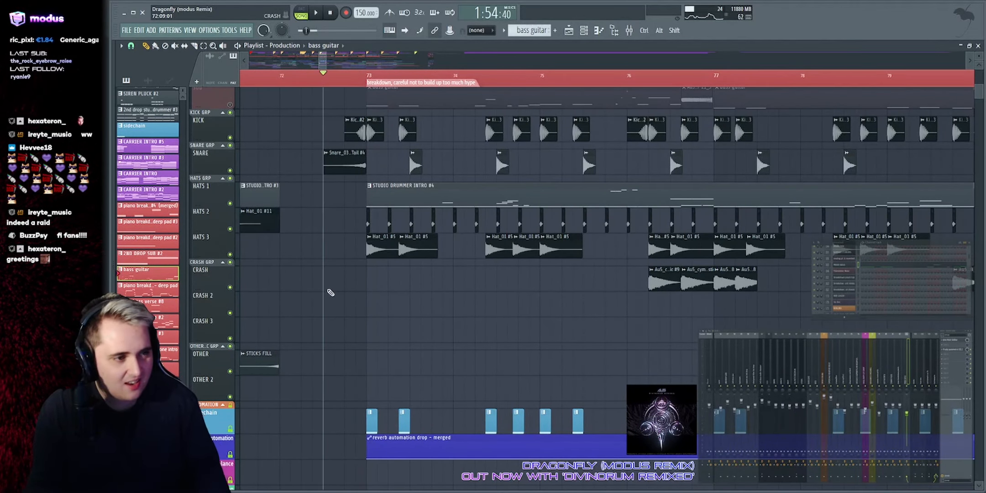
pyautogui.scroll(2, 334, 296)
pyautogui.scroll(7, 339, 315)
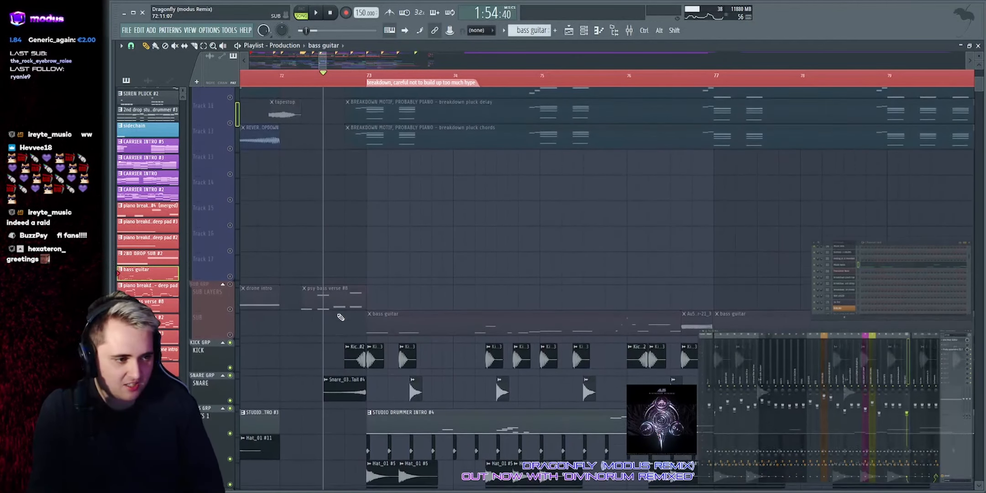
pyautogui.scroll(-8, 489, 369)
pyautogui.hotkey('alt', 'F8')
pyautogui.click(123, 46)
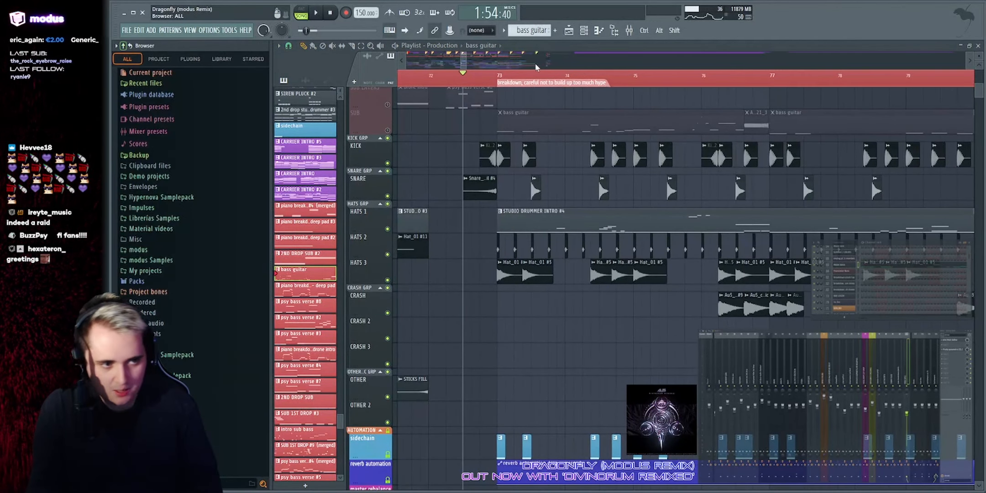
pyautogui.hotkey('alt', 'F8')
pyautogui.scroll(4, 558, 126)
# Step: Replay the song and select the kick clips at the breakdown start around bar 73
pyautogui.press('space')
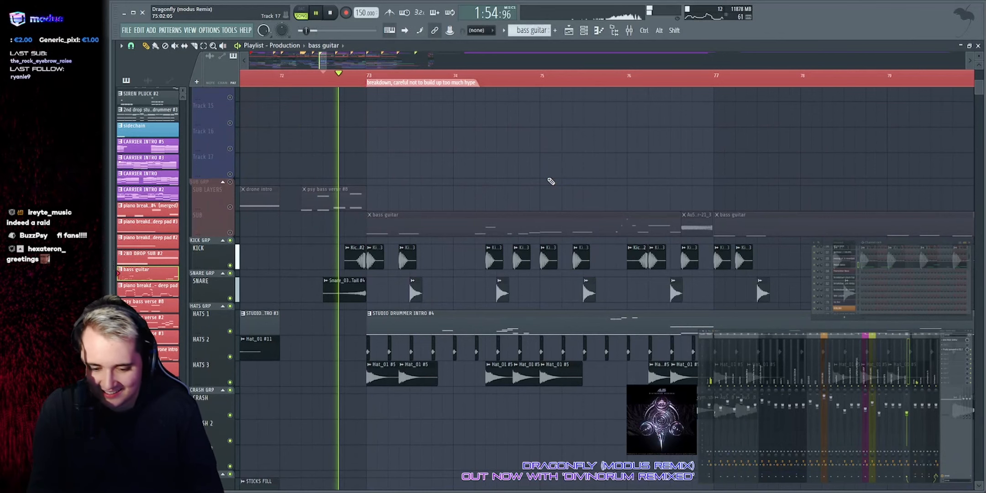
pyautogui.press('space')
pyautogui.scroll(-3, 556, 161)
pyautogui.scroll(-4, 556, 162)
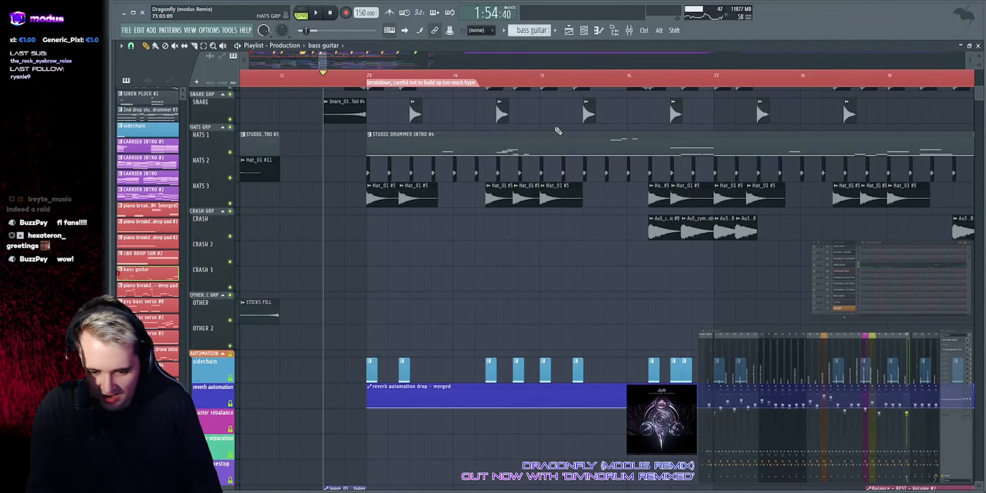
pyautogui.press('space')
pyautogui.scroll(7, 539, 192)
pyautogui.scroll(10, 536, 196)
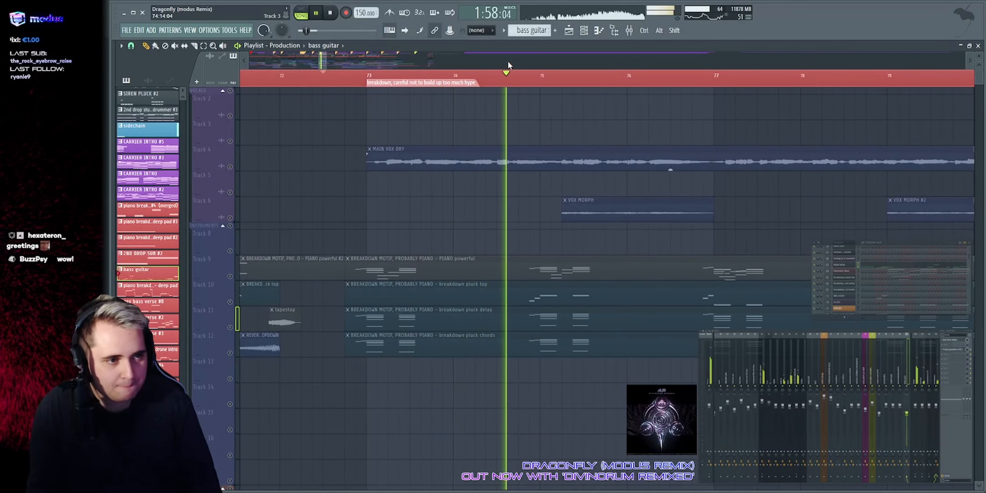
pyautogui.scroll(-2, 622, 170)
pyautogui.scroll(-14, 494, 224)
pyautogui.scroll(-1, 492, 213)
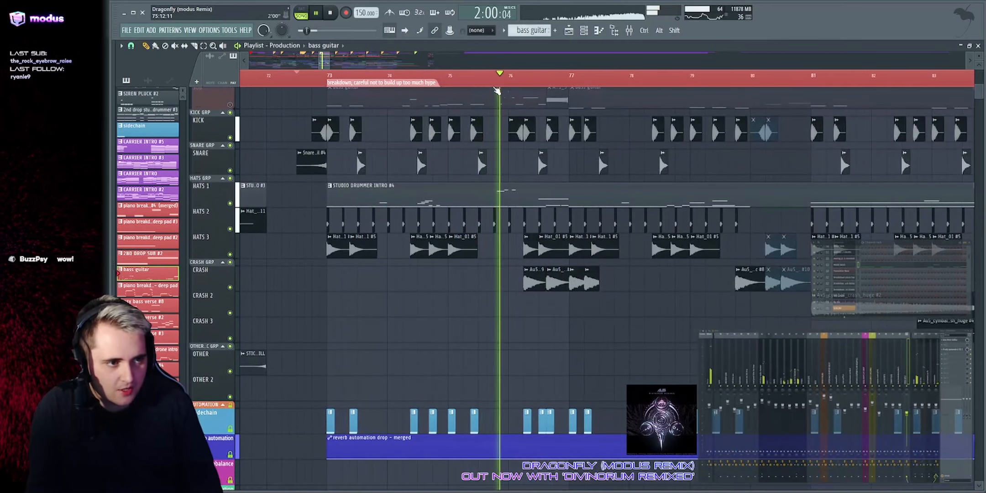
pyautogui.scroll(6, 337, 141)
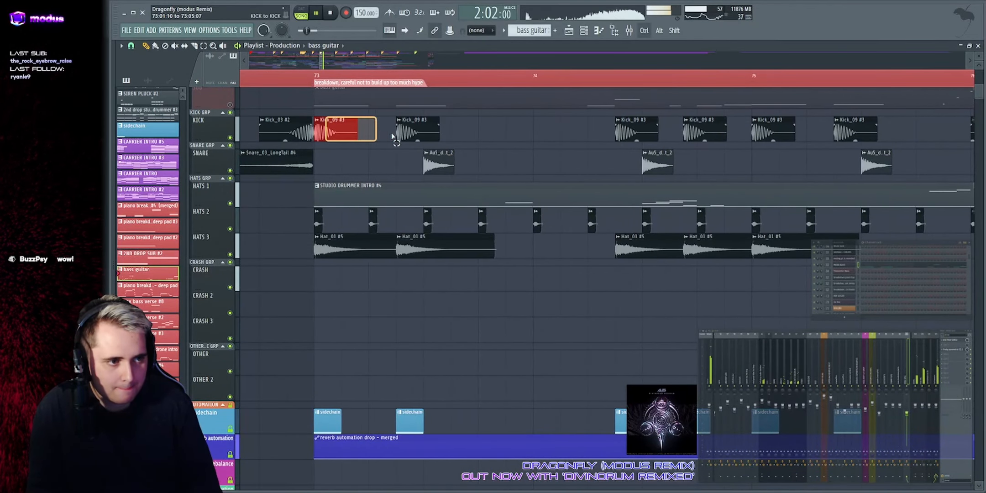
pyautogui.moveTo(391, 133); pyautogui.dragTo(558, 138)
# Step: Open the Kick_09 #3 clip's sample settings with Precomputed effects expanded
pyautogui.keyDown('ctrl'); pyautogui.click(556, 138); pyautogui.keyUp('ctrl')
pyautogui.press('space')
pyautogui.scroll(4, 293, 134)
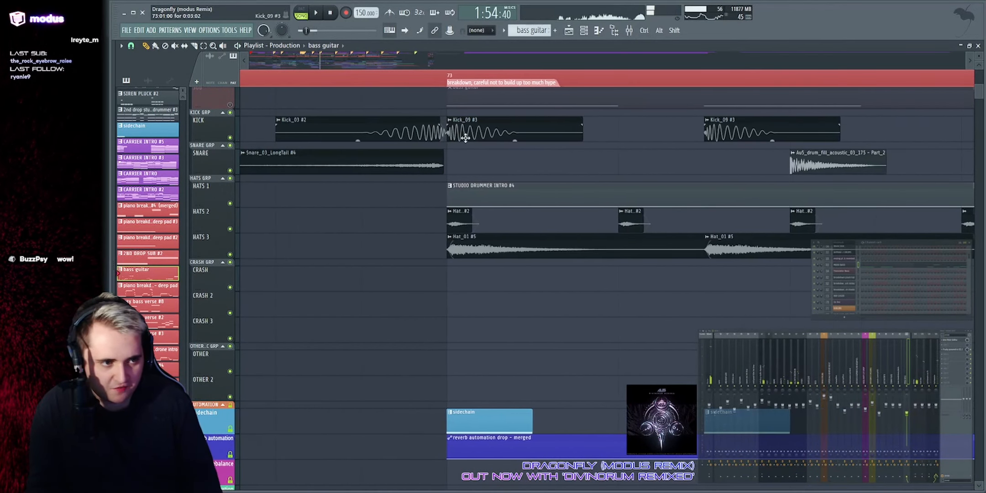
pyautogui.doubleClick(465, 138)
pyautogui.click(292, 185)
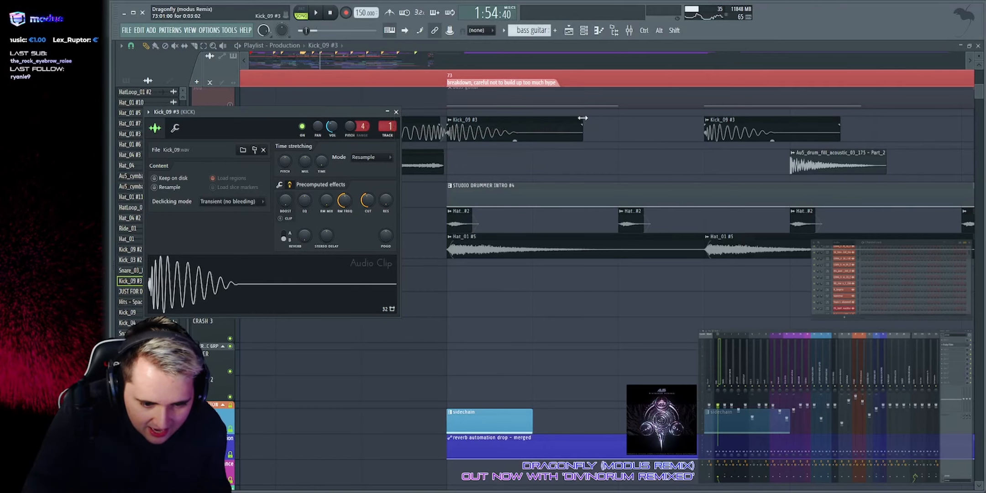
# Step: Close the sample settings and zoom the Playlist out to bars 61–83 while playing
pyautogui.press('Escape')
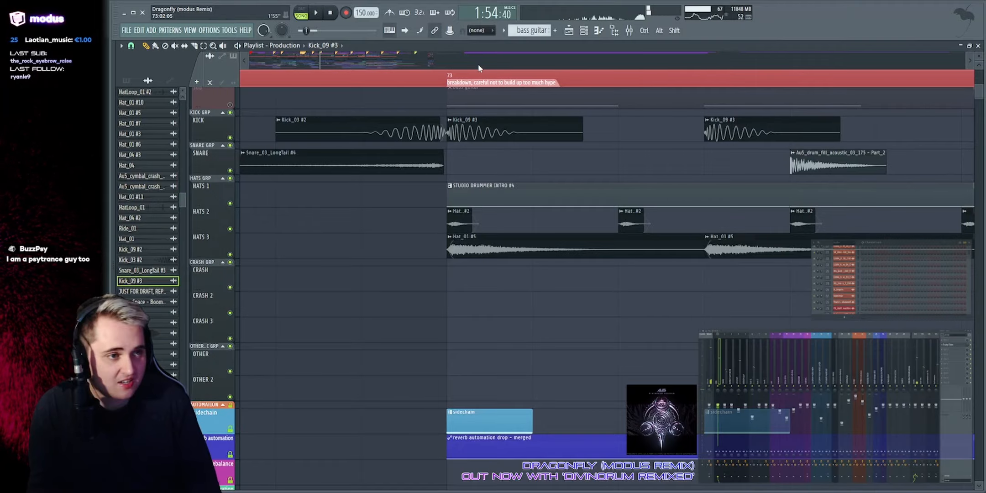
pyautogui.press('space')
pyautogui.moveTo(476, 56); pyautogui.dragTo(475, 119)
# Step: Move the view back to bars 28–62 and play from just before the first drop
pyautogui.press('space')
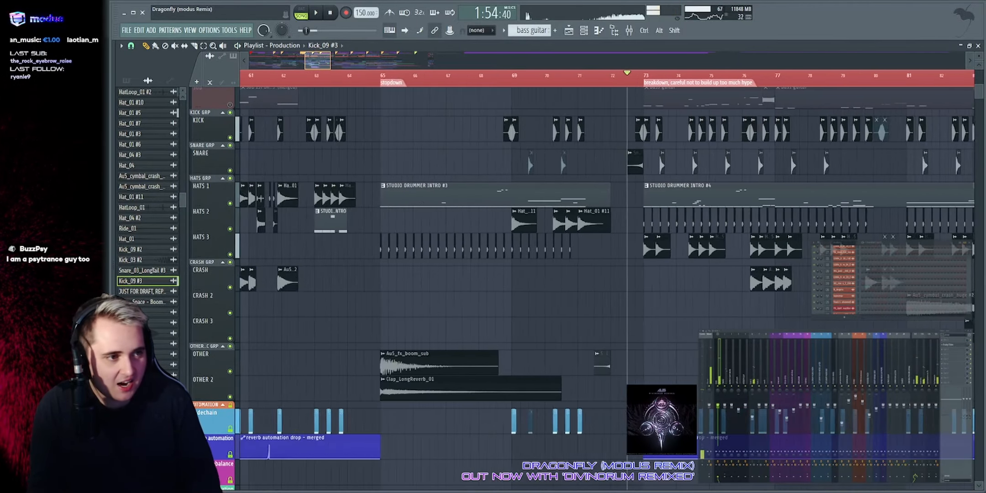
pyautogui.moveTo(318, 60); pyautogui.dragTo(293, 60)
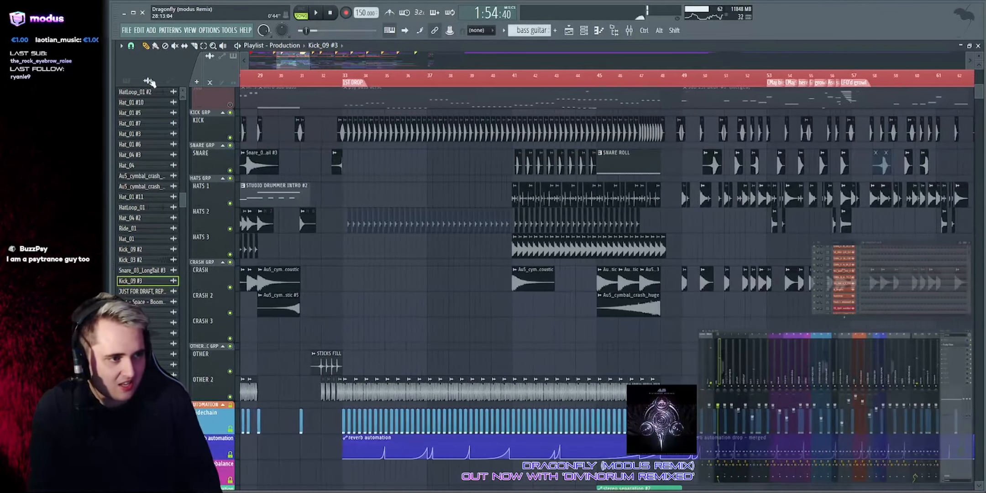
pyautogui.click(299, 99)
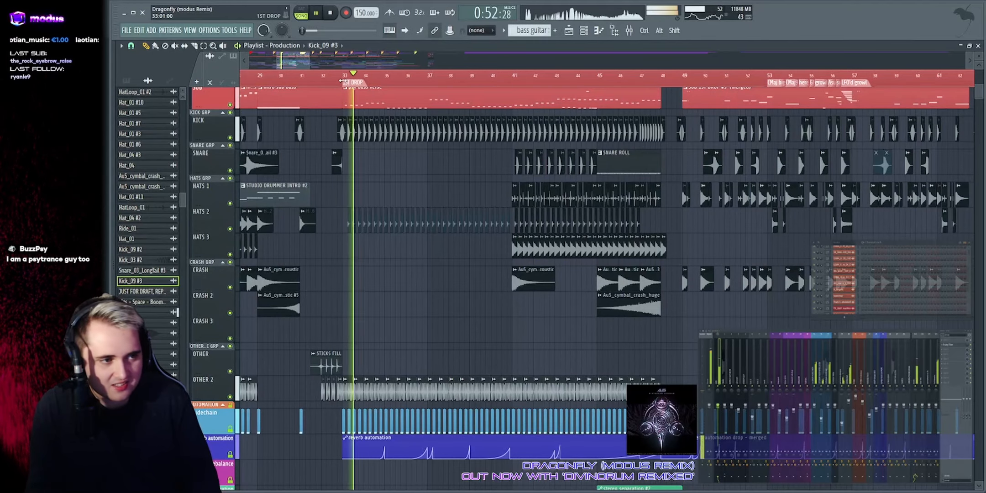
pyautogui.scroll(6, 359, 96)
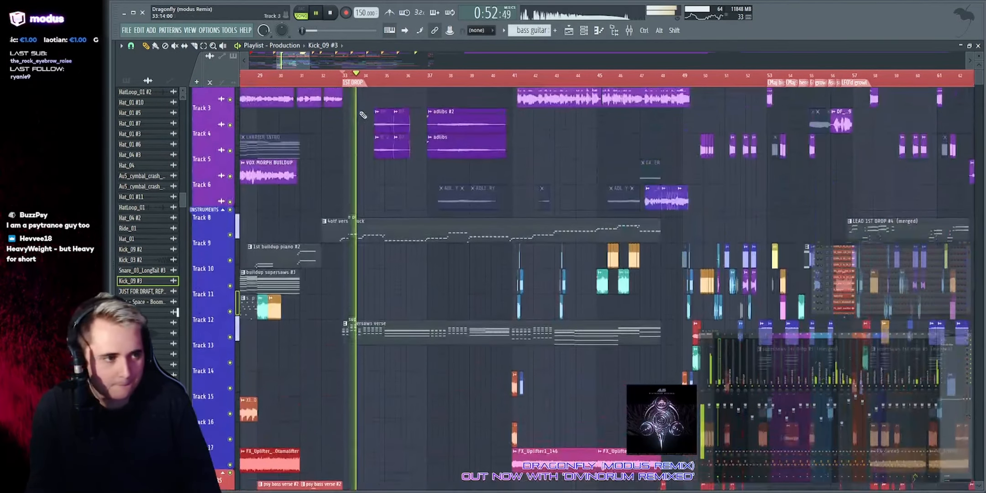
pyautogui.click(289, 75)
pyautogui.scroll(4, 300, 64)
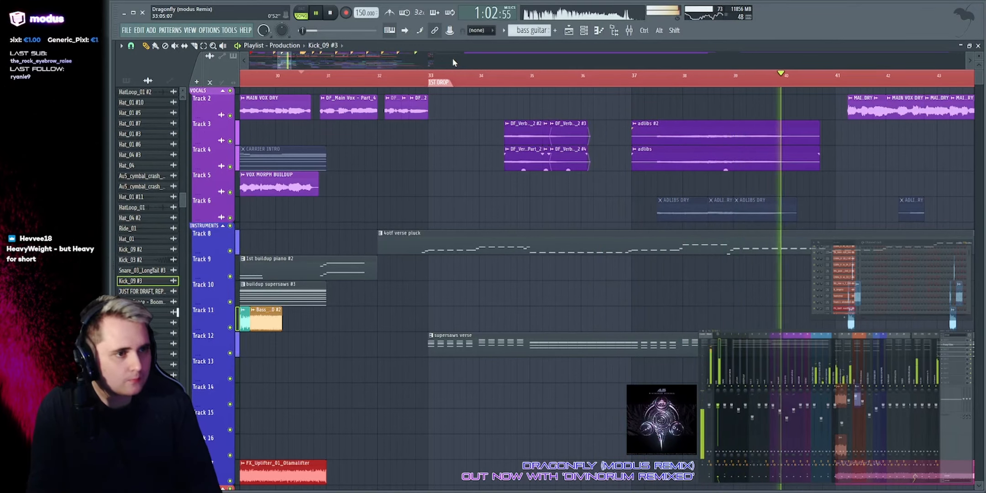
# Step: Follow playback through the drop, moving the view ahead to bars 57–70
pyautogui.hscroll(5, 453, 58)
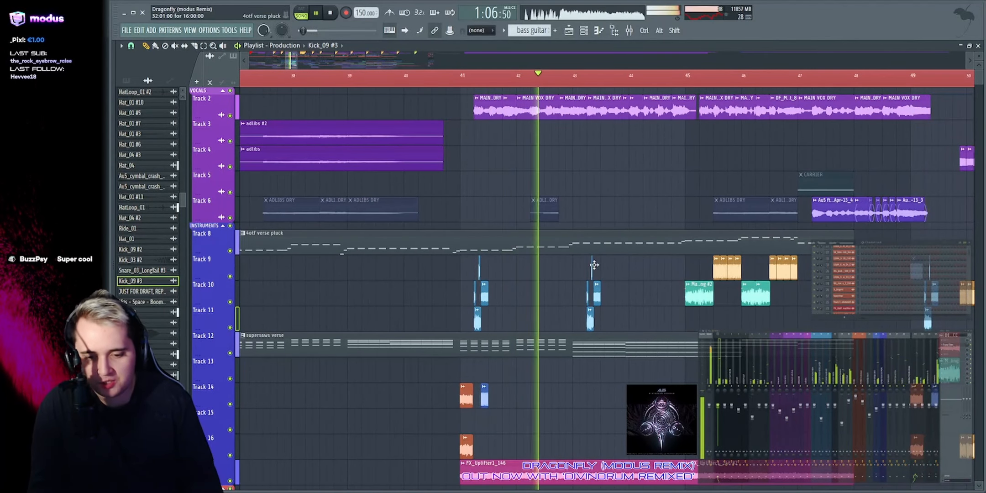
pyautogui.scroll(-2, 598, 60)
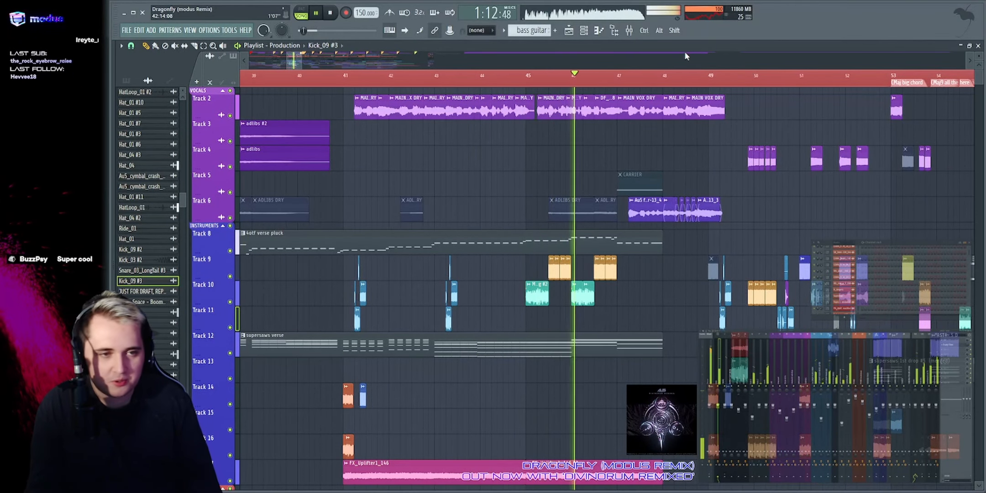
pyautogui.moveTo(661, 56); pyautogui.dragTo(662, 56)
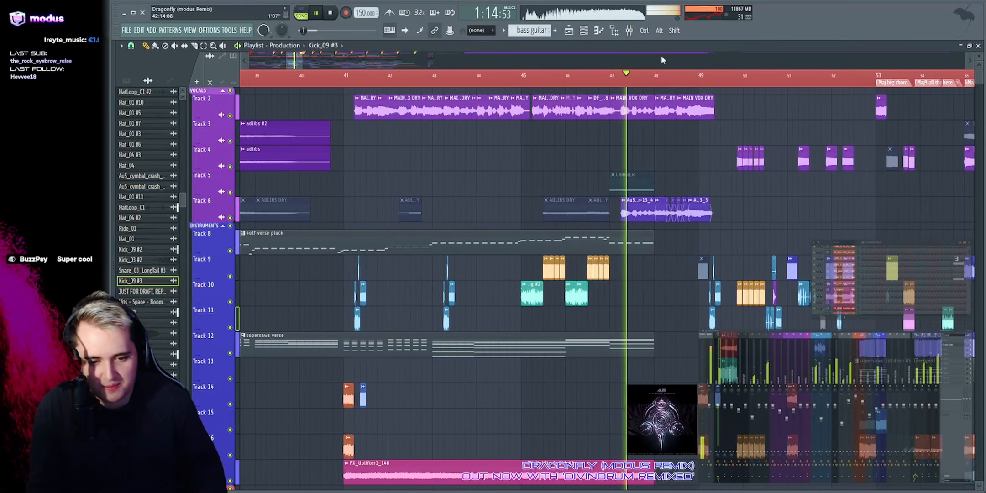
pyautogui.scroll(2, 662, 55)
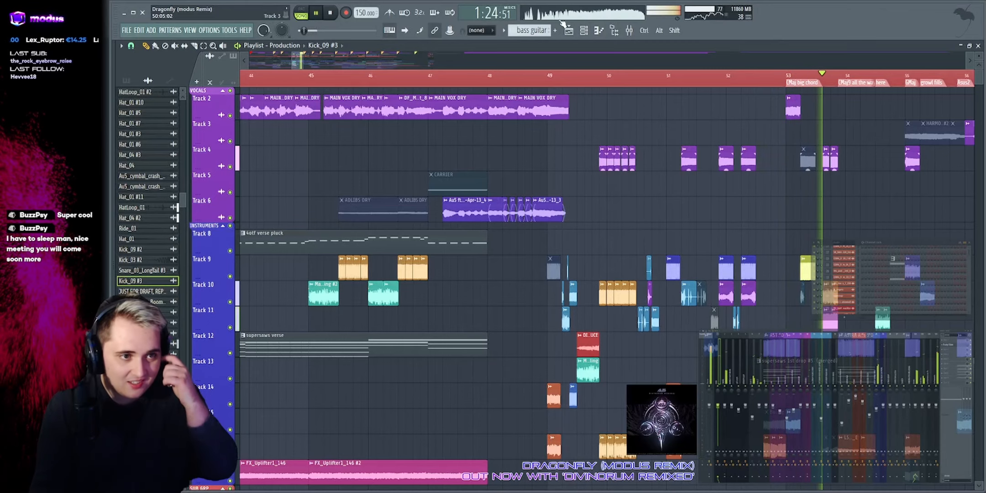
pyautogui.scroll(-2, 562, 56)
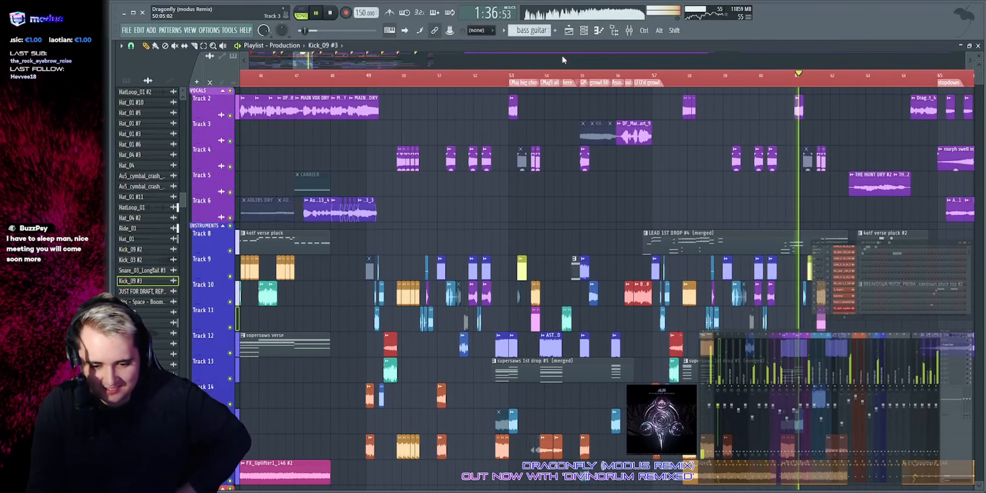
pyautogui.moveTo(564, 60); pyautogui.dragTo(564, 61)
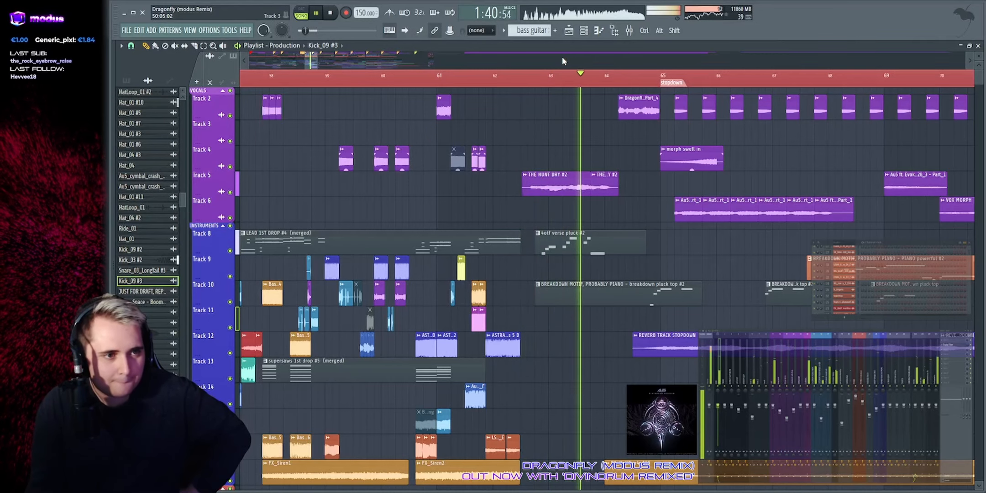
pyautogui.scroll(-3, 562, 56)
pyautogui.moveTo(562, 58); pyautogui.dragTo(567, 59)
# Step: Jump playback to the breakdown near bar 72 and select the kick clip at bar 73
pyautogui.click(643, 78)
pyautogui.moveTo(643, 61); pyautogui.dragTo(646, 65)
pyautogui.scroll(-8, 643, 209)
pyautogui.keyDown('ctrl'); pyautogui.click(464, 185); pyautogui.keyUp('ctrl')
# Step: Select the Au5 drum fill snare clip, solo the SNARE track, and stop at bar 74
pyautogui.scroll(5, 474, 138)
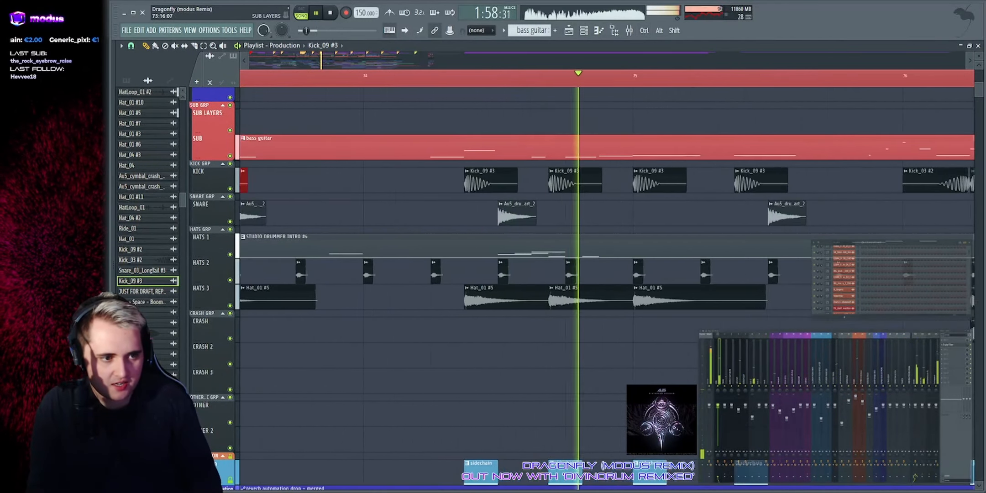
pyautogui.click(605, 210)
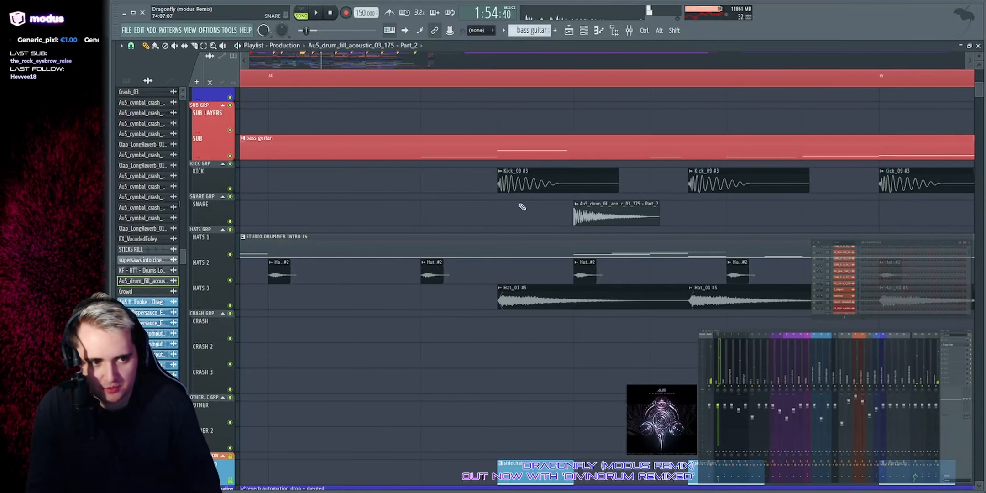
pyautogui.rightClick(231, 222)
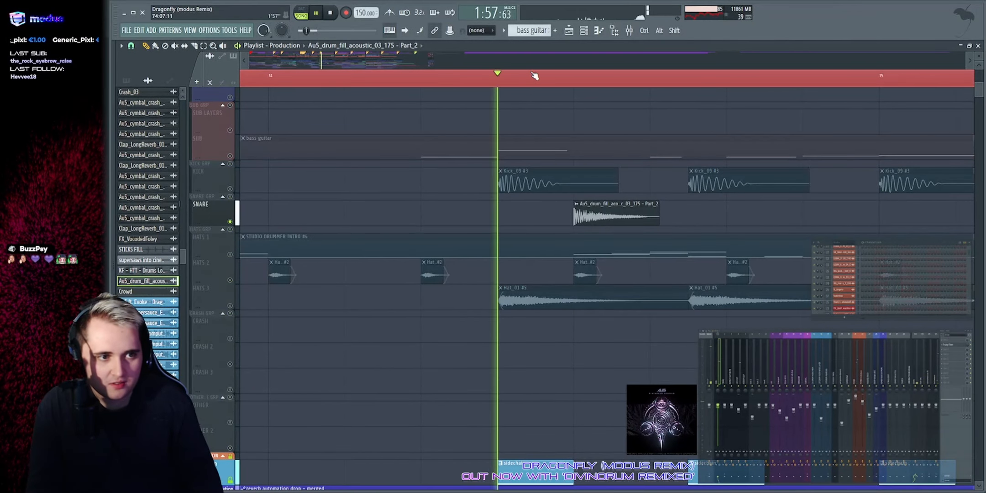
pyautogui.scroll(-5, 537, 77)
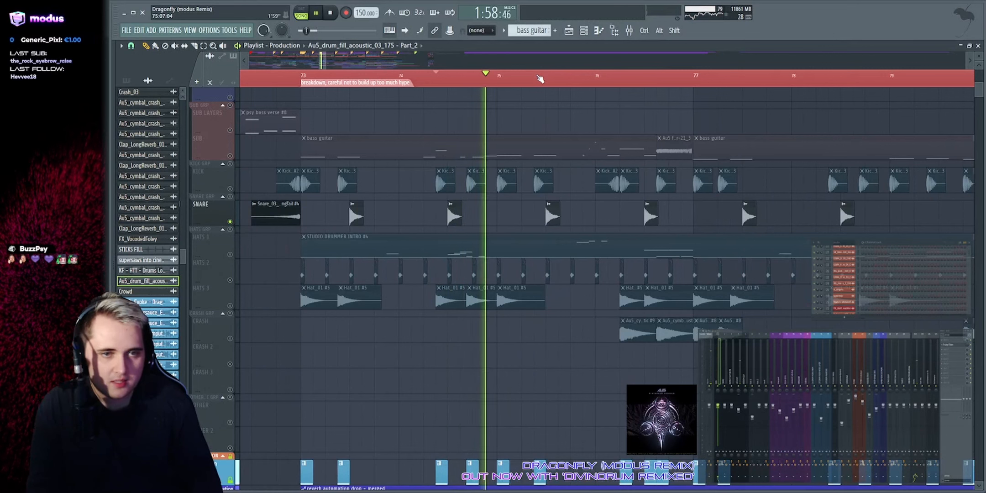
pyautogui.press('space')
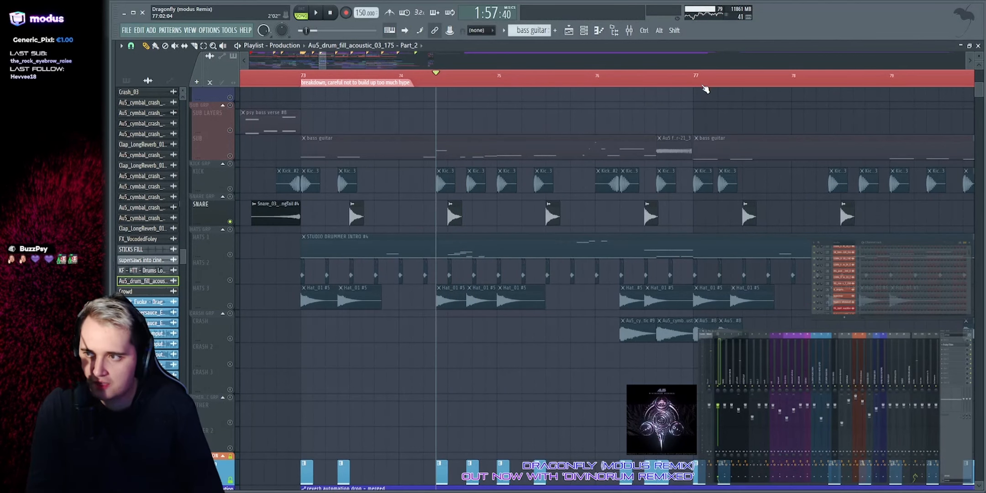
# Step: Open the snare fill's Pro-R reverb, play the soloed snare, then return to the Playlist
pyautogui.doubleClick(554, 205)
pyautogui.click(951, 355)
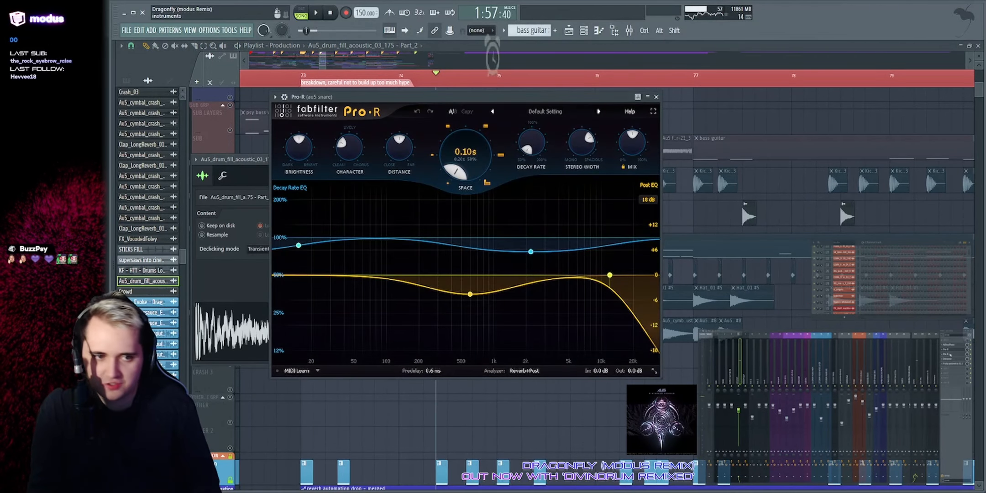
pyautogui.press('space')
pyautogui.moveTo(554, 145); pyautogui.dragTo(679, 200)
pyautogui.press('space')
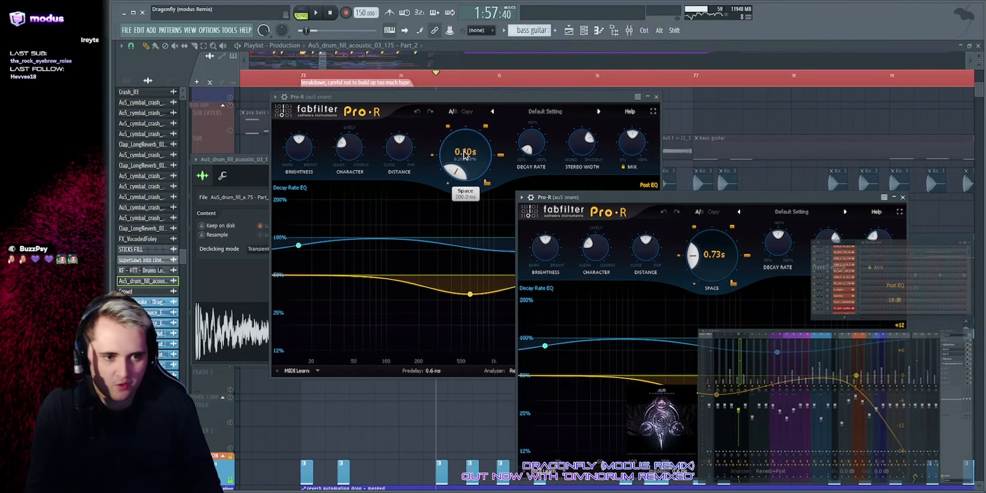
pyautogui.click(731, 125)
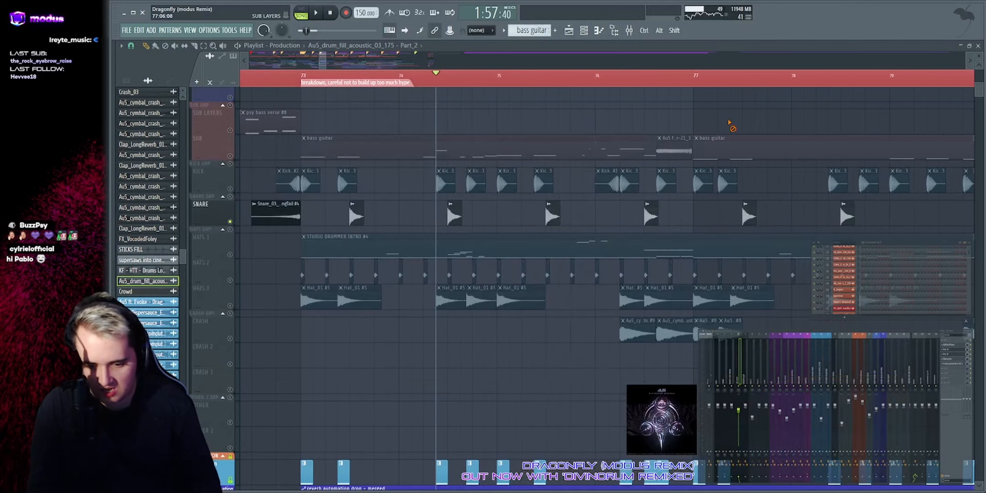
# Step: Reopen the Playlist and audition the HATS group soloed, restarting from bar 73
pyautogui.click(572, 32)
pyautogui.click(571, 32)
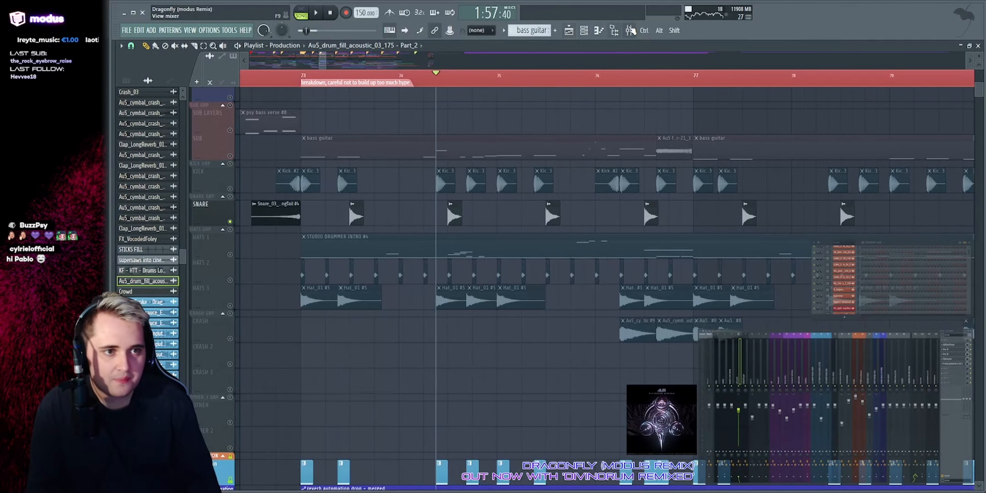
pyautogui.press('space')
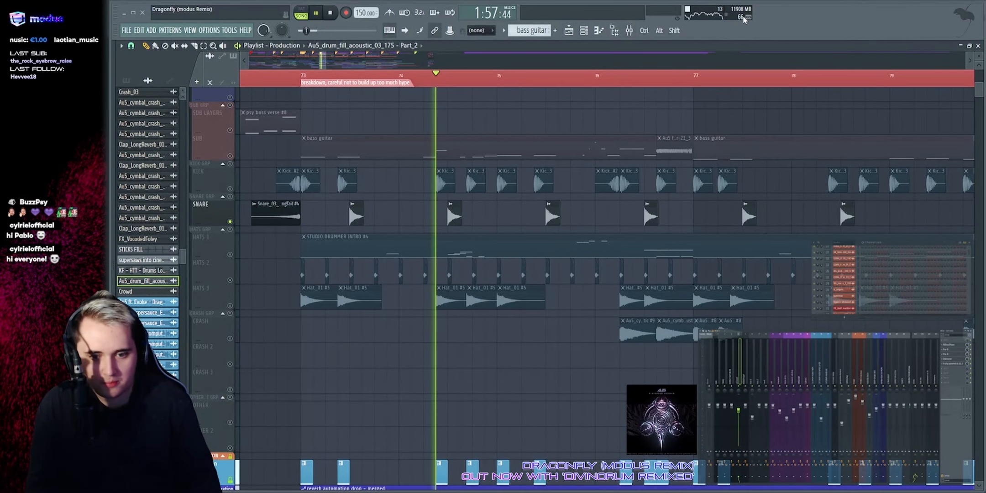
pyautogui.rightClick(230, 230)
pyautogui.click(296, 72)
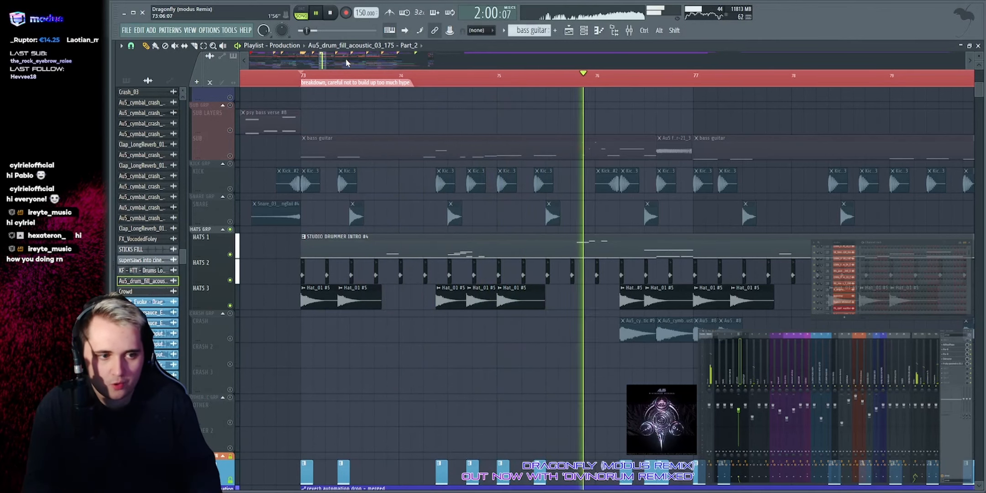
pyautogui.press('space')
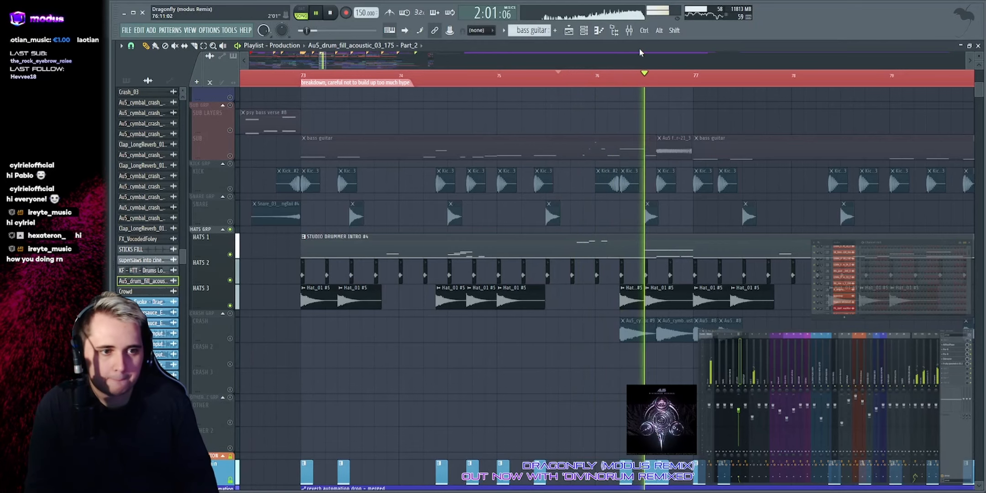
# Step: Unmute the INSTRUMENTS group so the instruments play again
pyautogui.scroll(-3, 636, 63)
pyautogui.scroll(1, 635, 63)
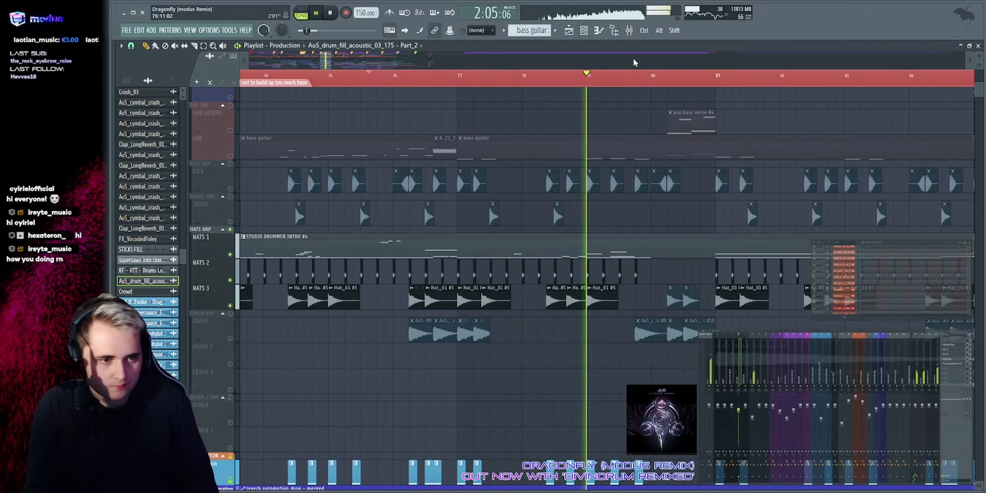
pyautogui.scroll(-1, 634, 63)
pyautogui.hscroll(2, 622, 103)
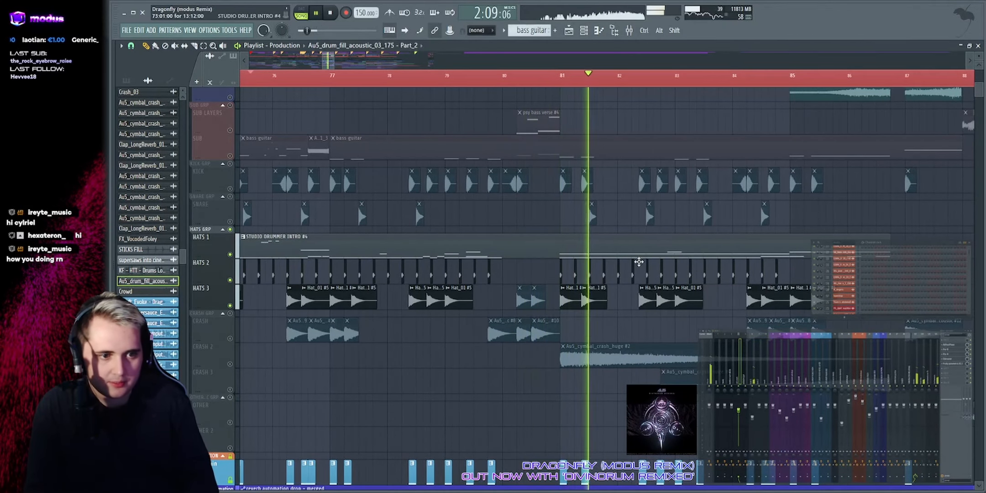
pyautogui.scroll(-3, 635, 244)
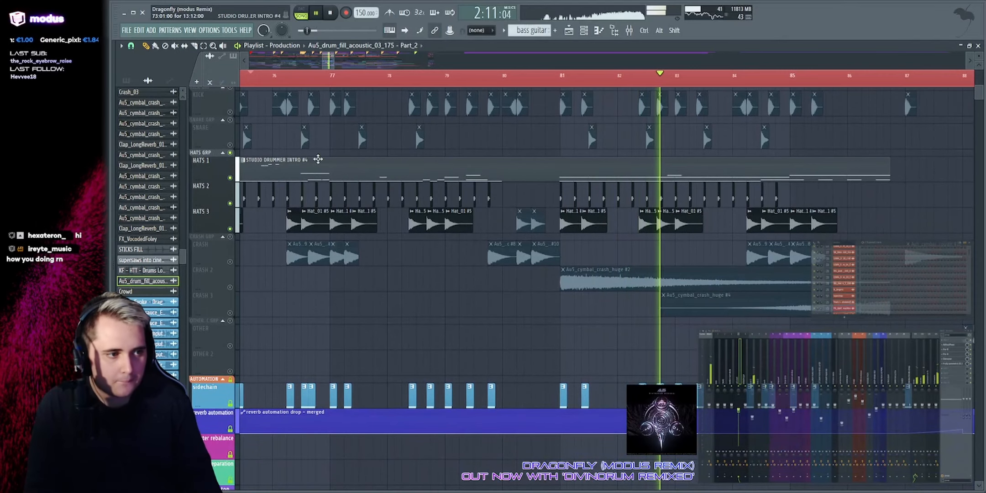
pyautogui.scroll(15, 424, 220)
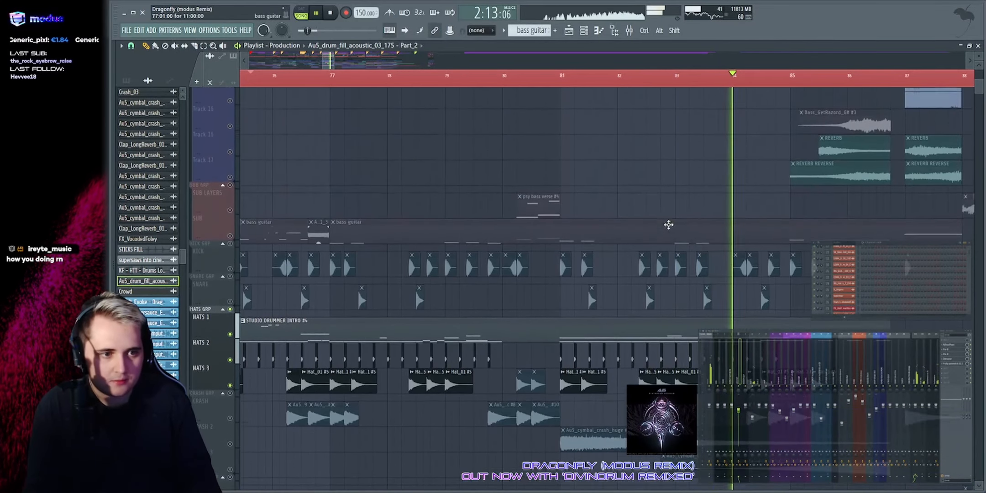
pyautogui.scroll(1, 424, 220)
pyautogui.press('space')
pyautogui.click(236, 229)
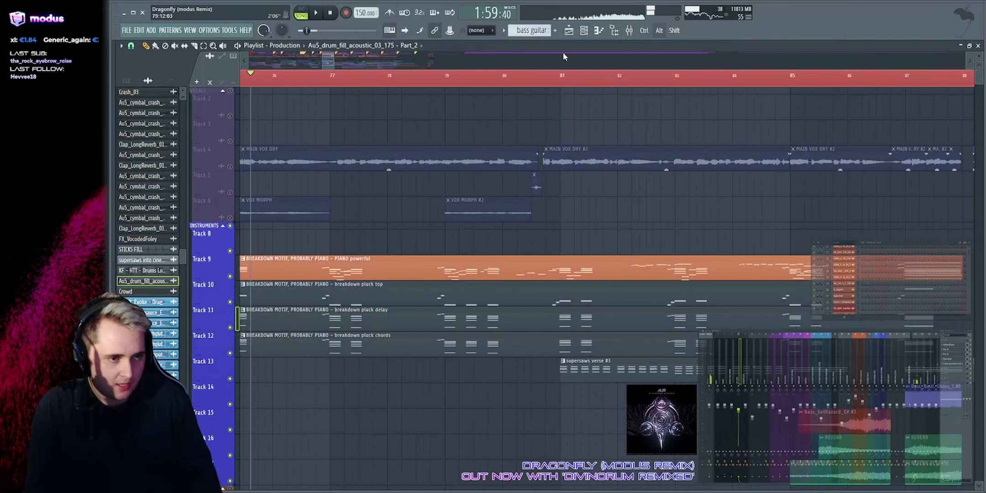
# Step: Inspect the supersaws verse #3 clip on Track 13 and the bass and reverb clips on Tracks 14–17
pyautogui.scroll(-15, 575, 182)
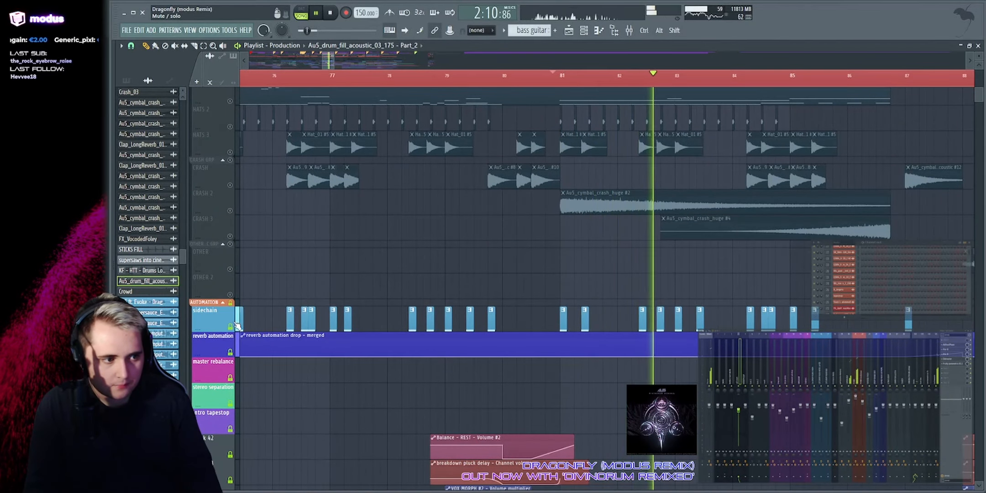
pyautogui.scroll(10, 419, 286)
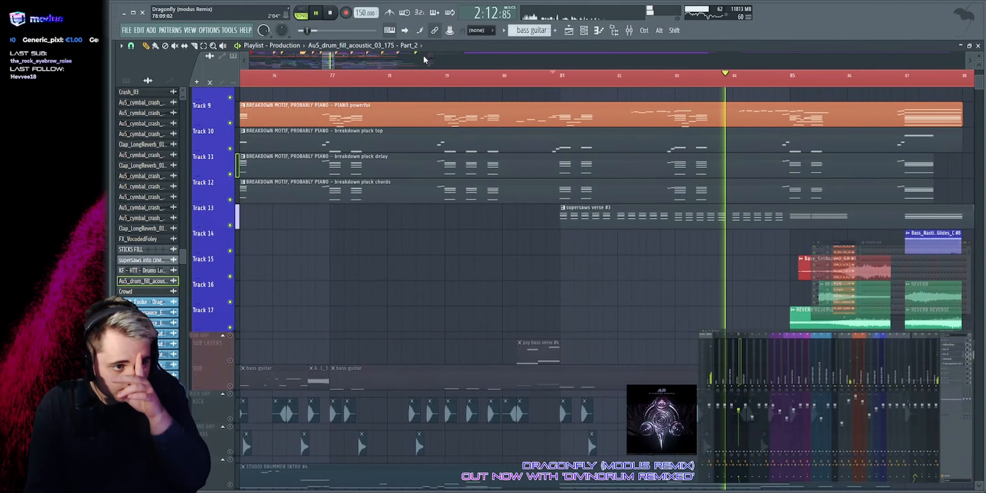
pyautogui.scroll(-3, 425, 59)
pyautogui.moveTo(340, 217); pyautogui.dragTo(581, 241)
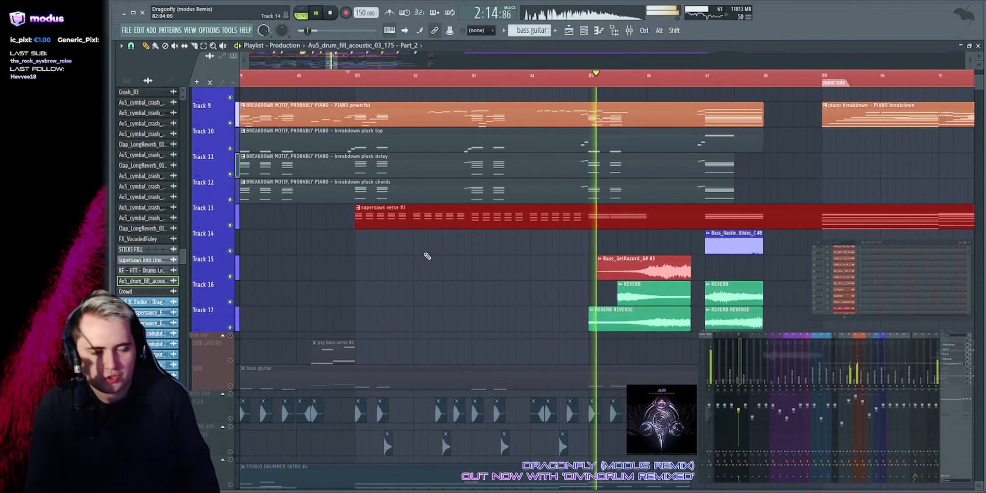
pyautogui.keyDown('ctrl'); pyautogui.click(407, 264); pyautogui.keyUp('ctrl')
pyautogui.press('space')
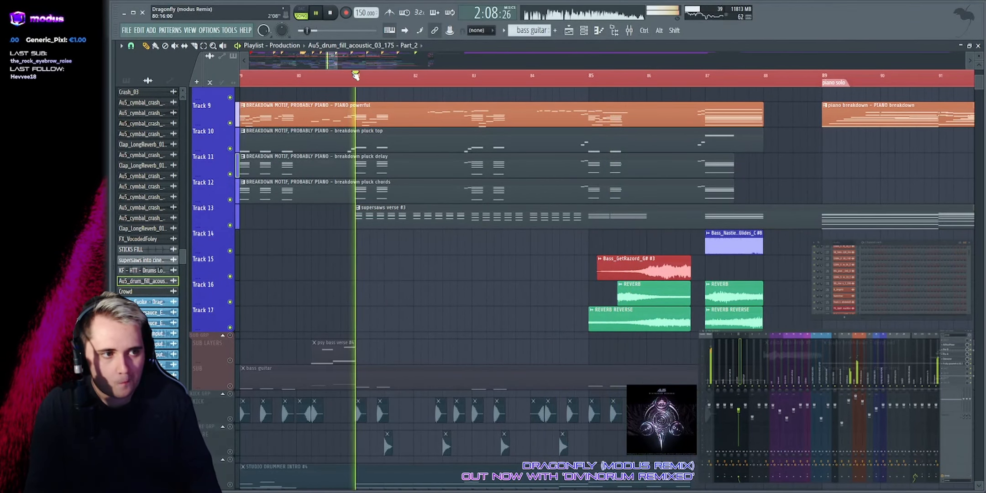
pyautogui.moveTo(356, 207); pyautogui.dragTo(580, 217)
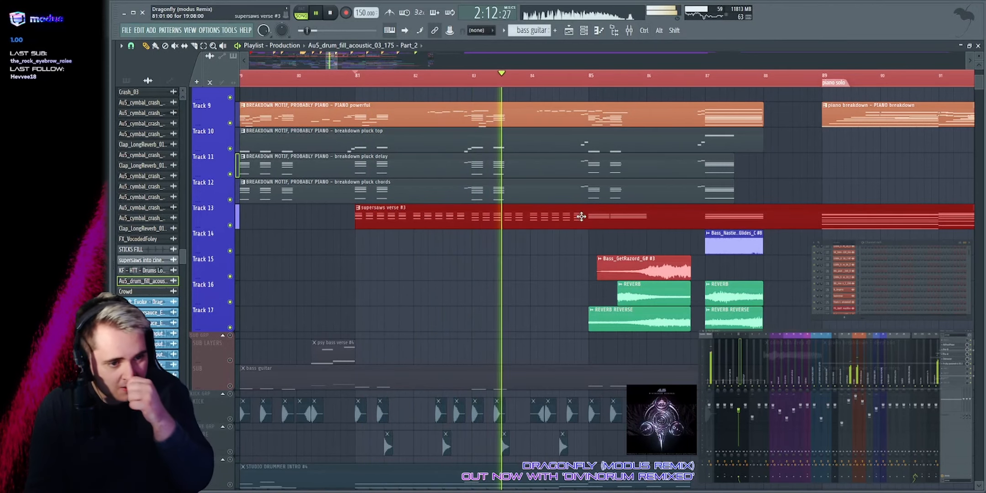
pyautogui.keyDown('ctrl'); pyautogui.click(560, 257); pyautogui.keyUp('ctrl')
pyautogui.scroll(4, 573, 60)
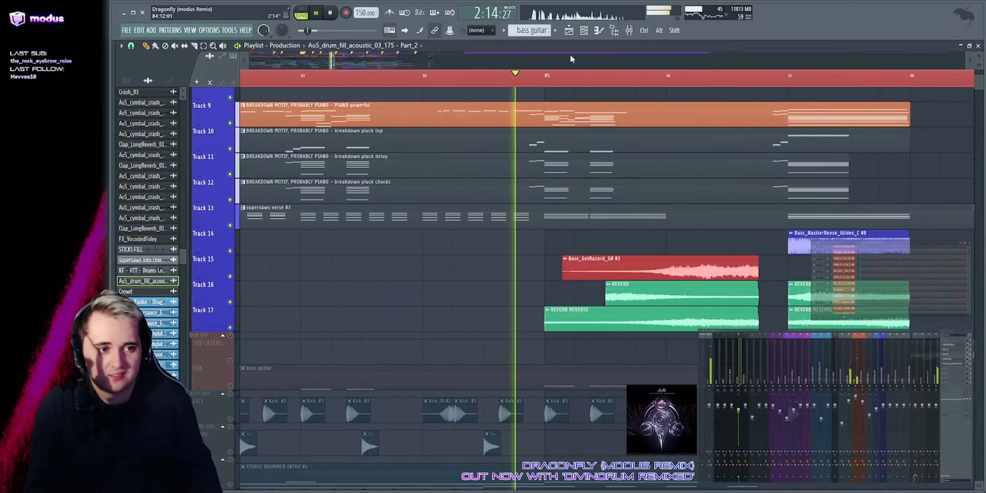
pyautogui.scroll(-2, 572, 58)
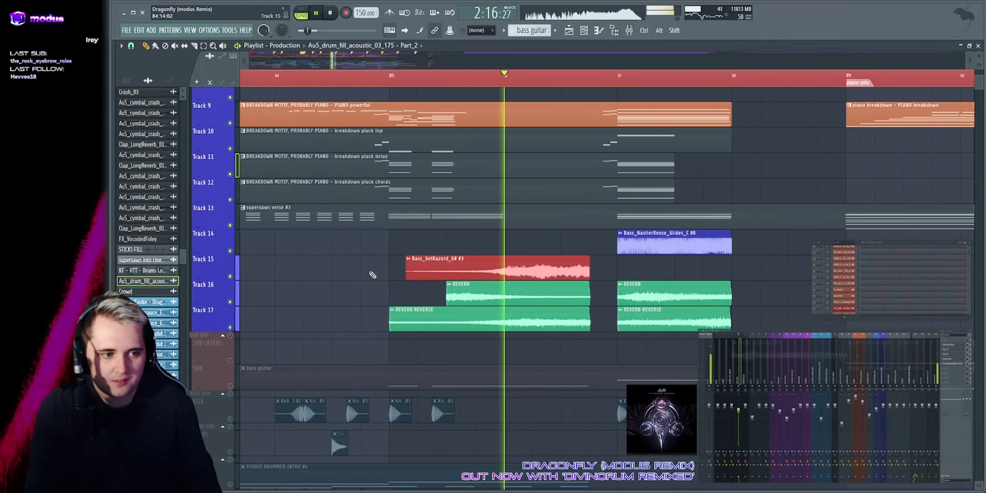
pyautogui.moveTo(367, 322); pyautogui.dragTo(735, 253)
pyautogui.keyDown('ctrl'); pyautogui.click(778, 249); pyautogui.keyUp('ctrl')
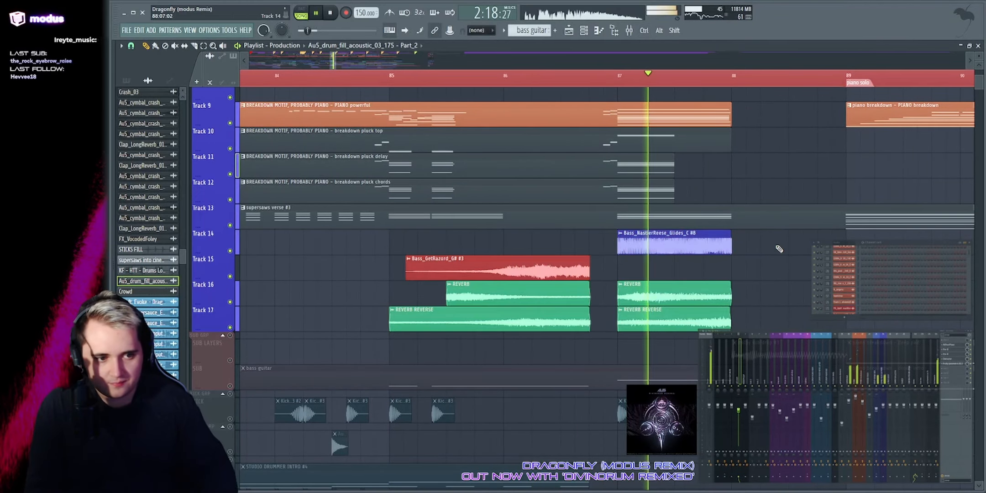
# Step: Solo Tracks 14 and 15 in turn, then solo Tracks 16 and 17 and play from bar 85
pyautogui.rightClick(230, 251)
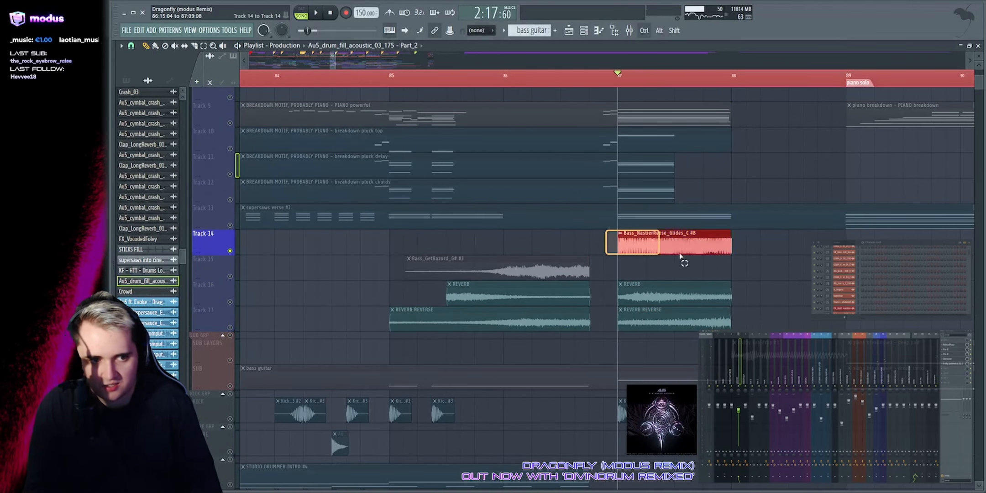
pyautogui.keyDown('ctrl'); pyautogui.click(799, 267); pyautogui.keyUp('ctrl')
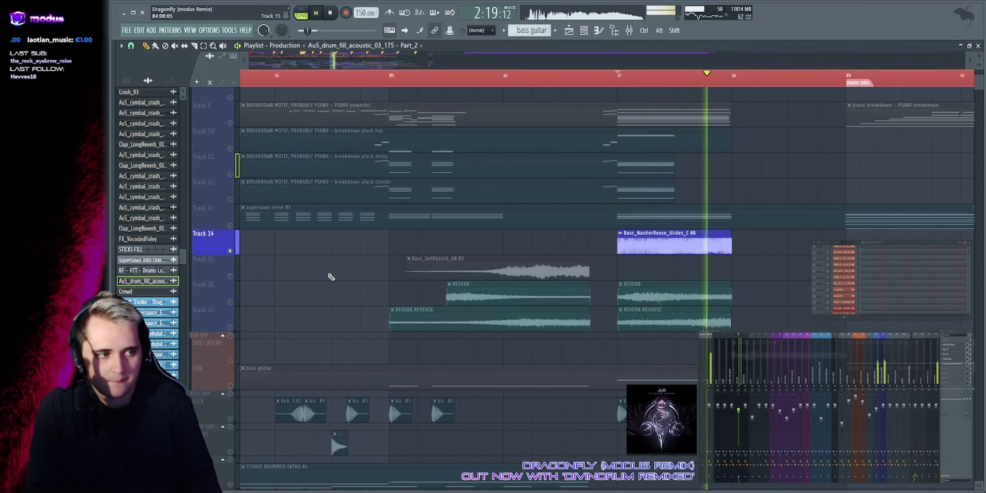
pyautogui.rightClick(231, 276)
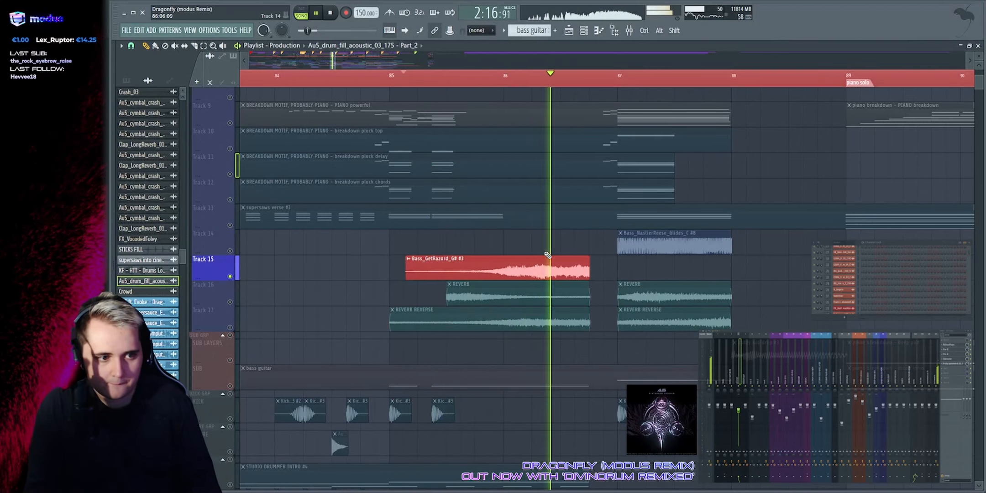
pyautogui.press('space')
pyautogui.rightClick(230, 302)
pyautogui.click(230, 327)
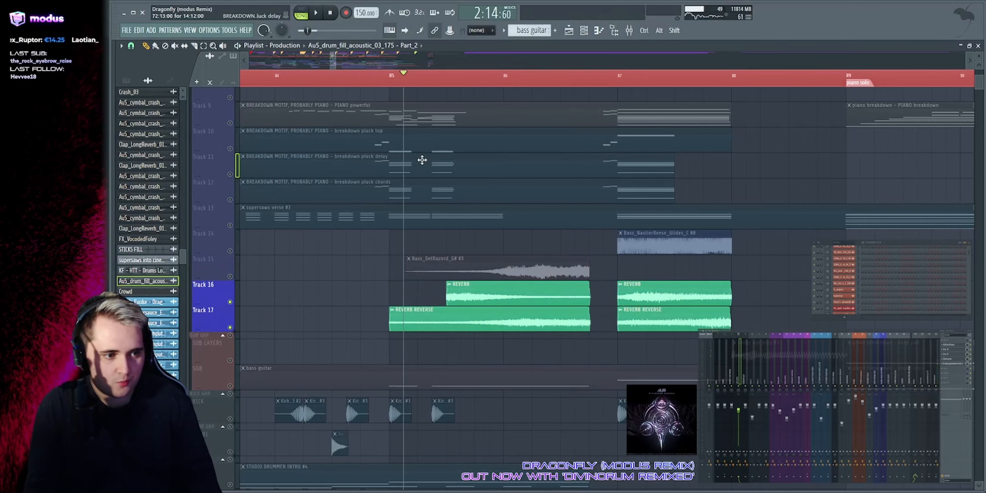
pyautogui.press('space')
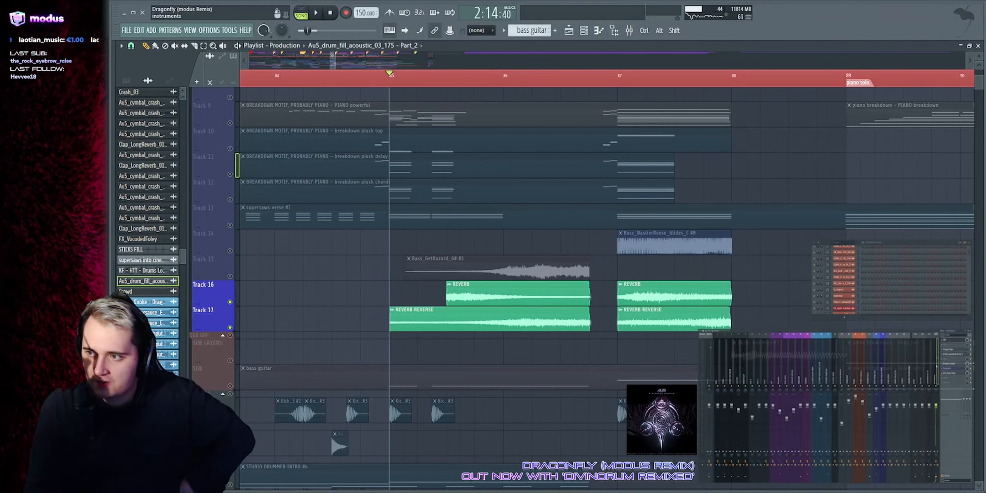
pyautogui.click(949, 369)
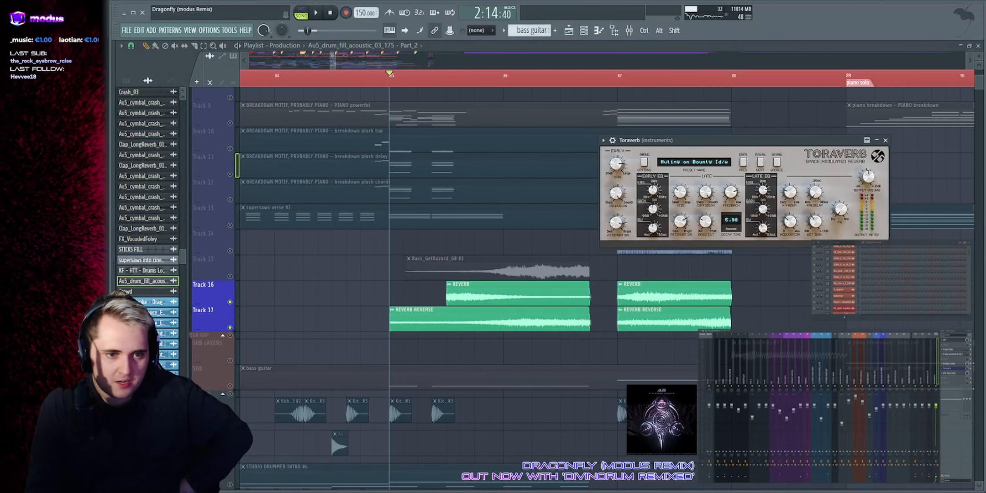
pyautogui.moveTo(663, 143); pyautogui.dragTo(419, 148)
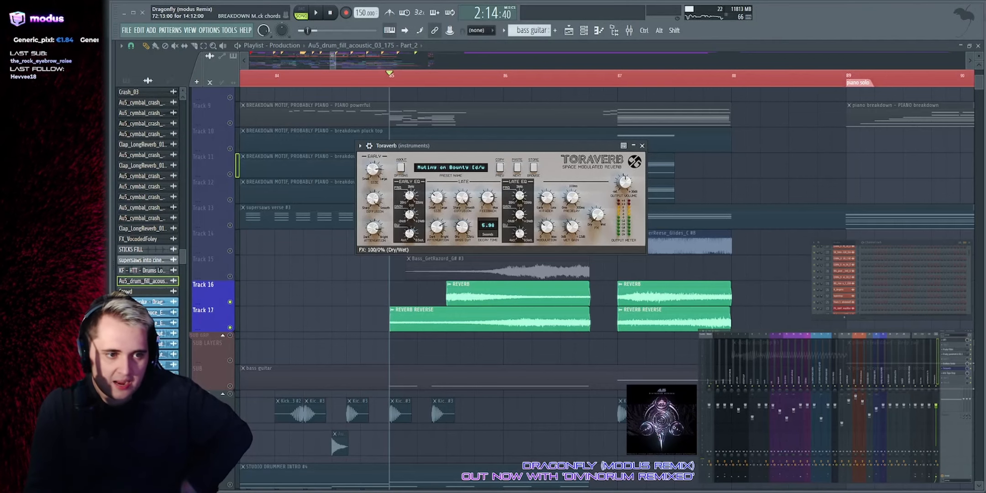
pyautogui.scroll(3, 484, 292)
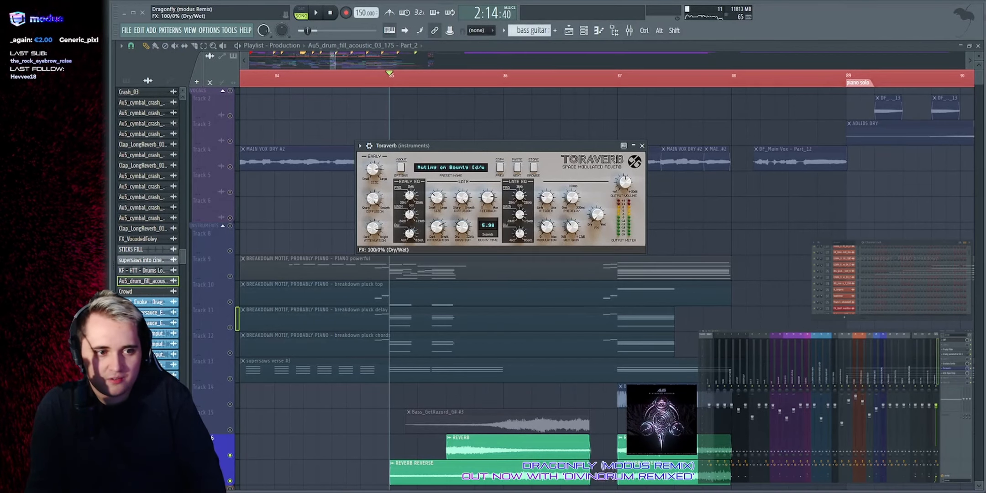
pyautogui.press('Escape')
pyautogui.scroll(-4, 763, 239)
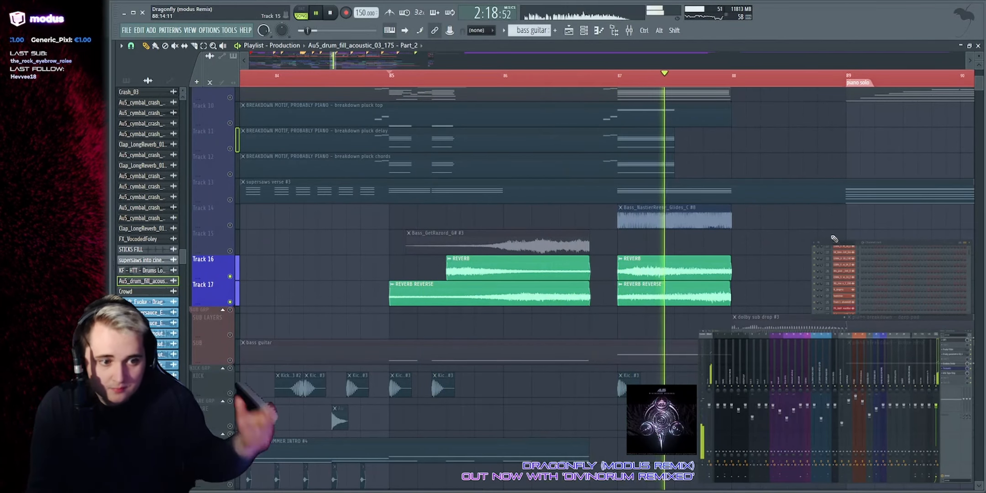
# Step: Select the SUB track and its clips, then scroll back up the track list
pyautogui.scroll(-3, 249, 295)
pyautogui.click(237, 234)
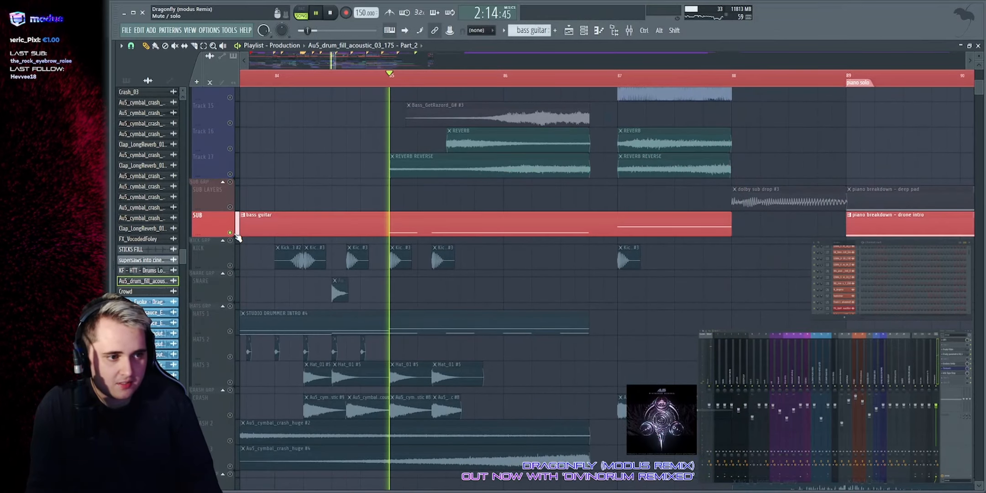
pyautogui.scroll(7, 441, 238)
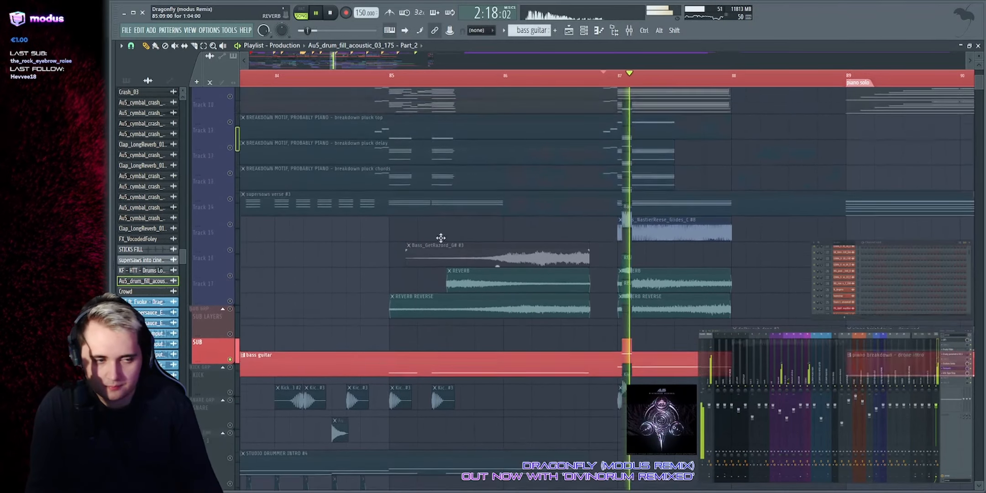
pyautogui.scroll(-8, 386, 210)
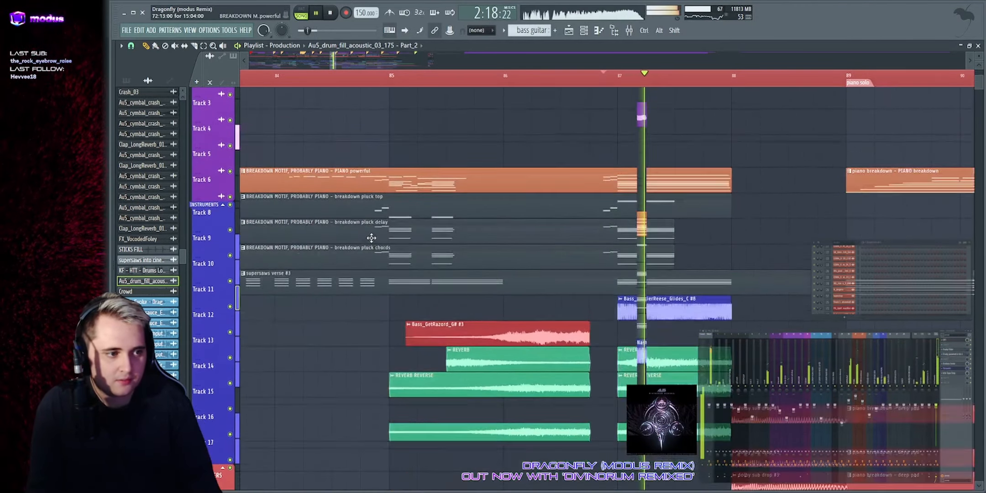
pyautogui.press('space')
pyautogui.scroll(3, 517, 254)
pyautogui.scroll(4, 521, 256)
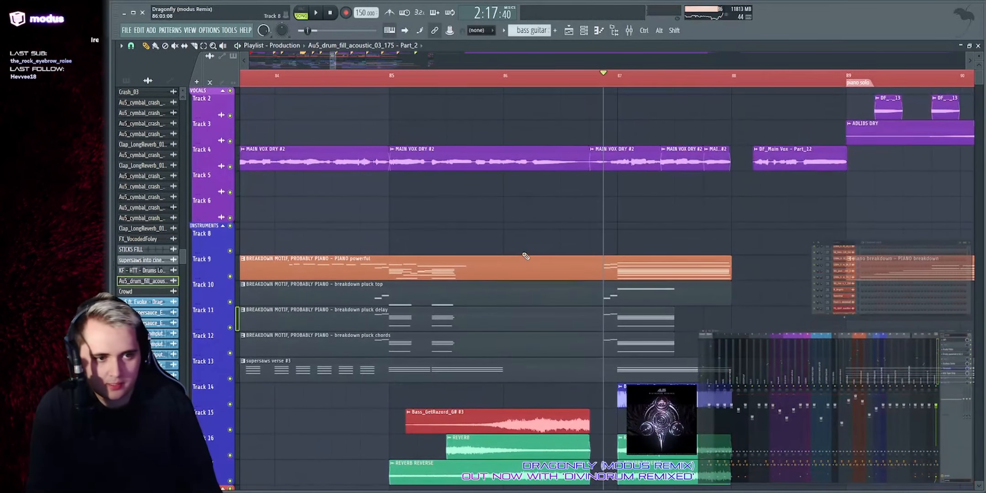
pyautogui.scroll(2, 561, 59)
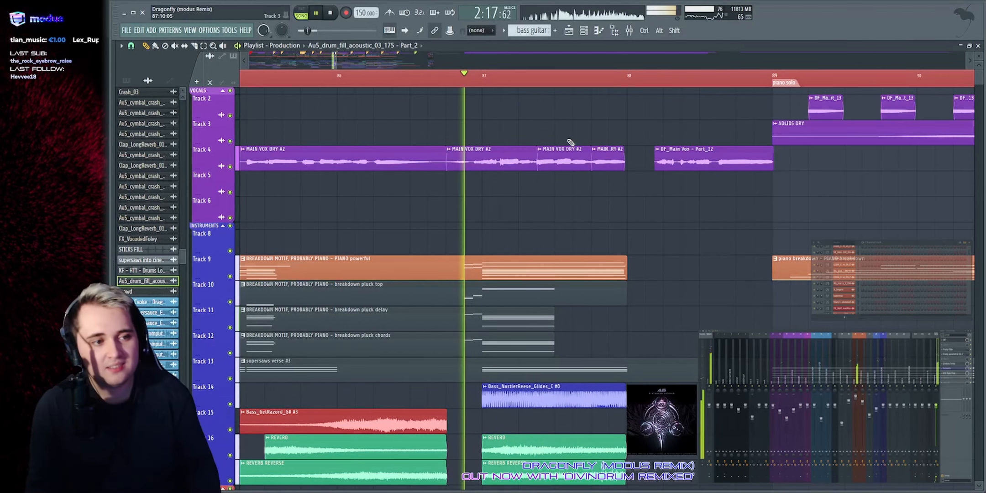
# Step: Select the three MAIN VOX DRY #2 clips and play the arrangement from the start marker
pyautogui.press('space')
pyautogui.moveTo(462, 175)
pyautogui.mouseDown()
pyautogui.moveTo(583, 122)
pyautogui.moveTo(601, 152)
pyautogui.mouseUp()
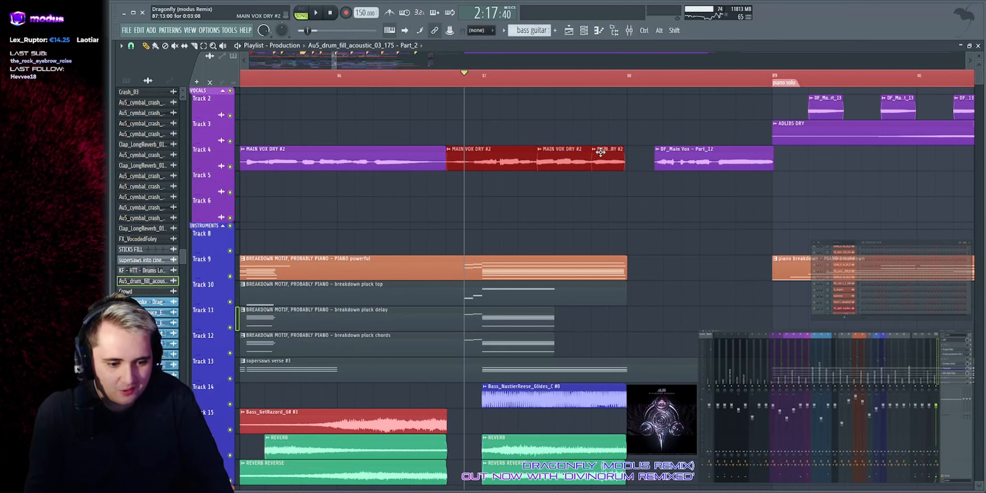
pyautogui.press('space')
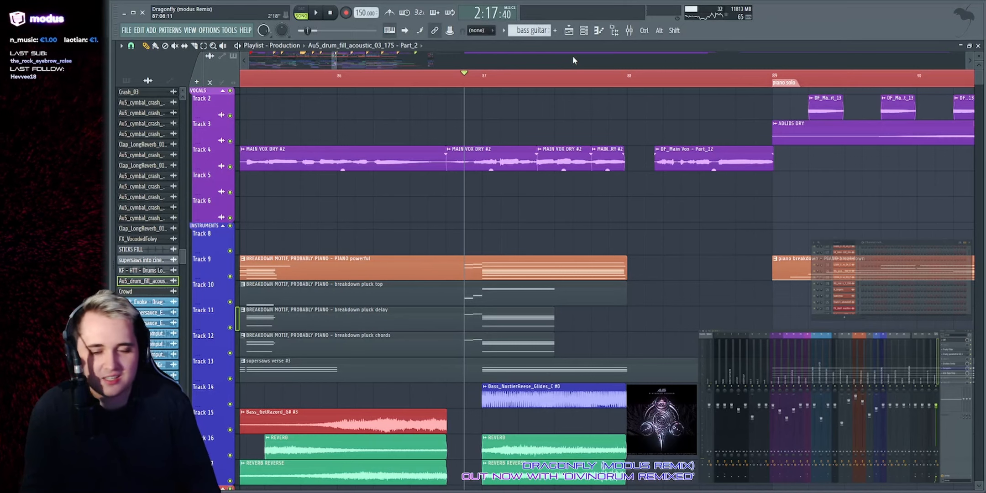
pyautogui.press('space')
pyautogui.press('space')
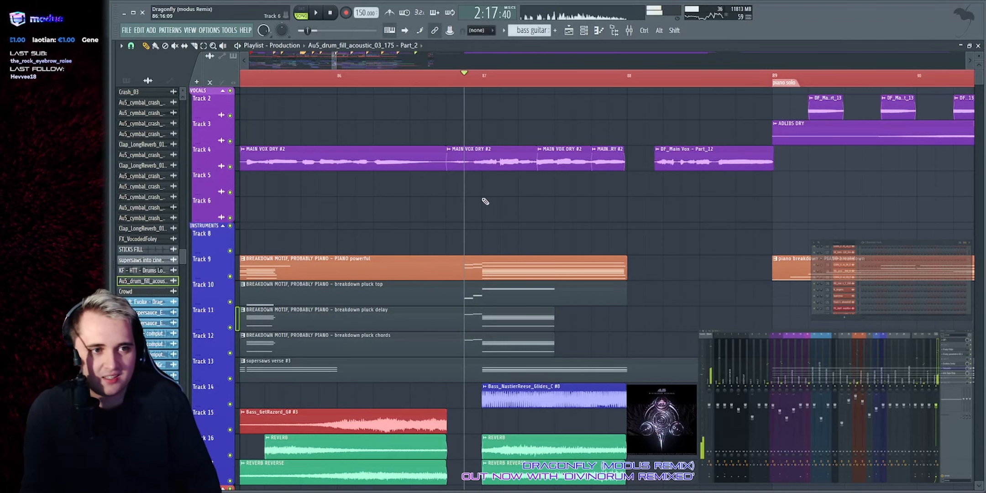
pyautogui.press('space')
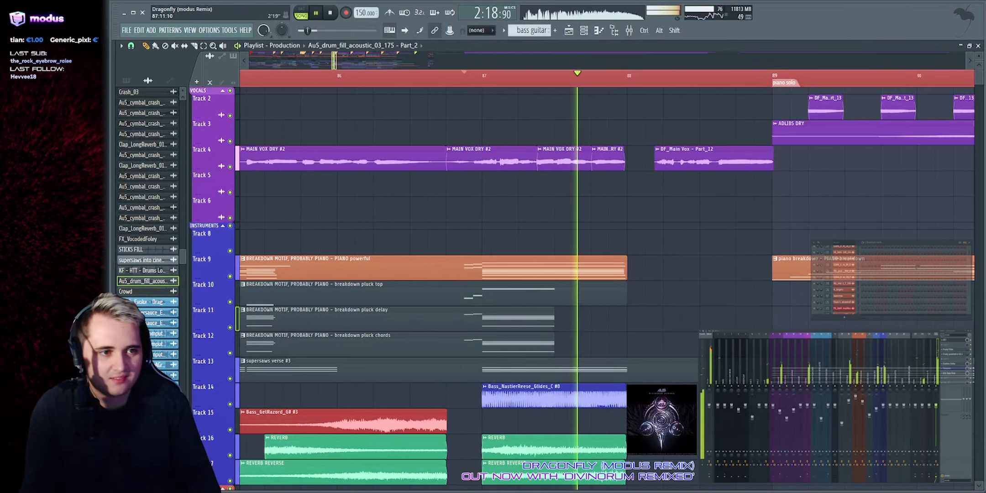
pyautogui.hscroll(3, 578, 182)
pyautogui.scroll(1, 578, 183)
# Step: Select the lead and piano breakdown clips, then zoom in on the piano solo section
pyautogui.moveTo(435, 165); pyautogui.dragTo(659, 187)
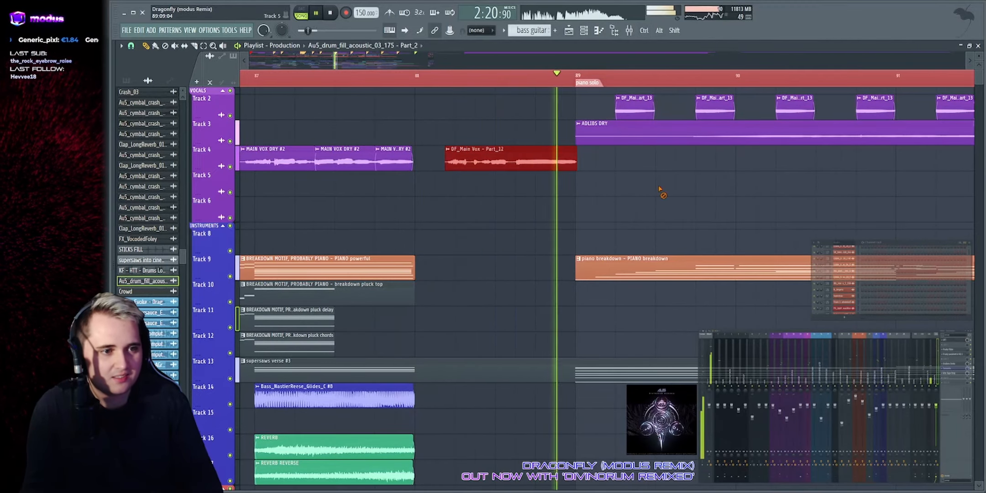
pyautogui.scroll(-3, 661, 189)
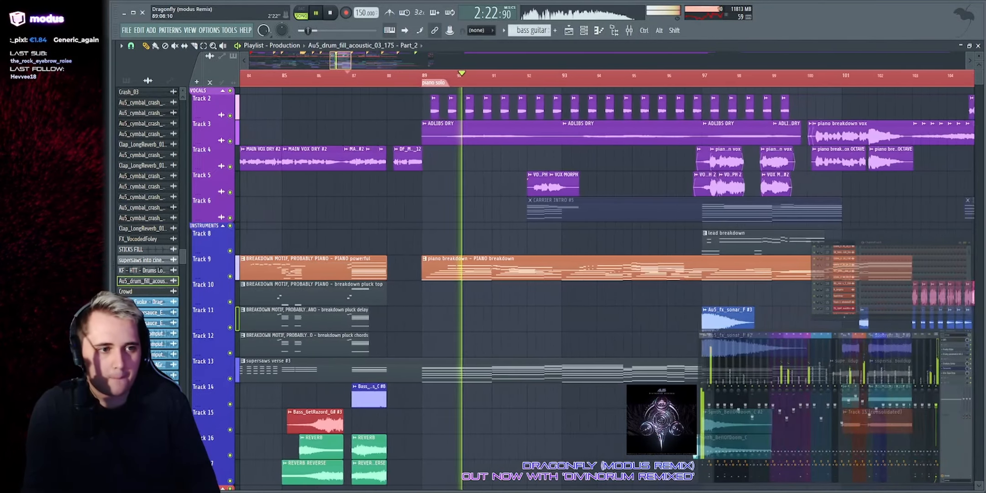
pyautogui.scroll(-1, 457, 256)
pyautogui.scroll(1, 695, 256)
pyautogui.moveTo(364, 269); pyautogui.dragTo(771, 258)
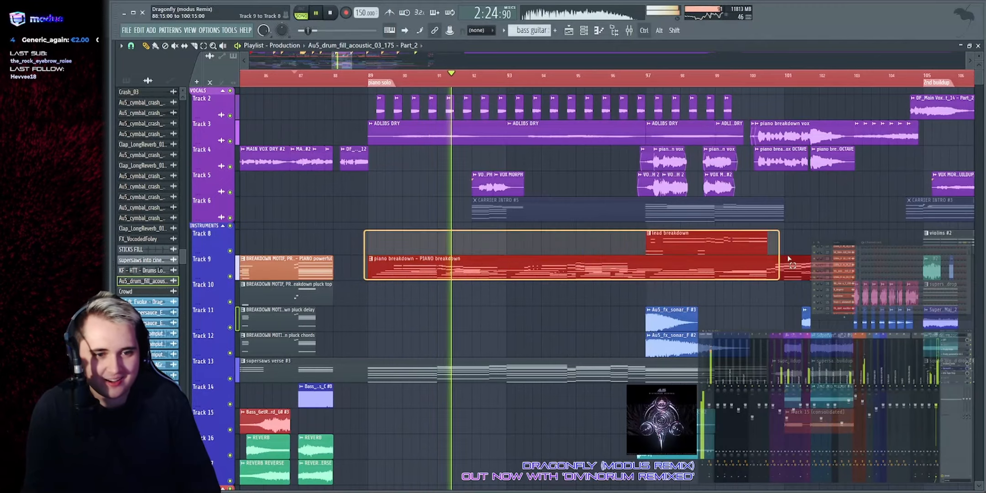
pyautogui.scroll(-5, 730, 247)
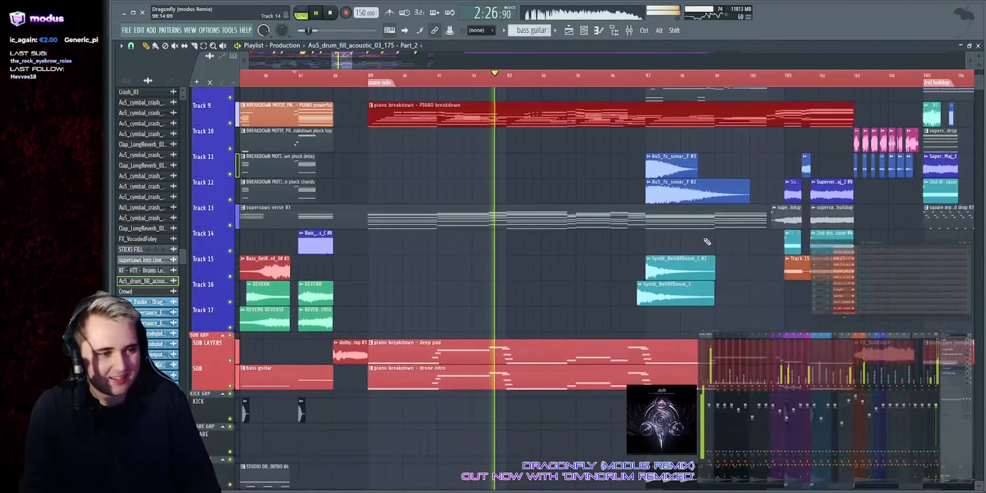
pyautogui.scroll(5, 719, 241)
pyautogui.keyDown('ctrl'); pyautogui.click(539, 242); pyautogui.keyUp('ctrl')
pyautogui.scroll(-5, 550, 209)
pyautogui.scroll(5, 550, 203)
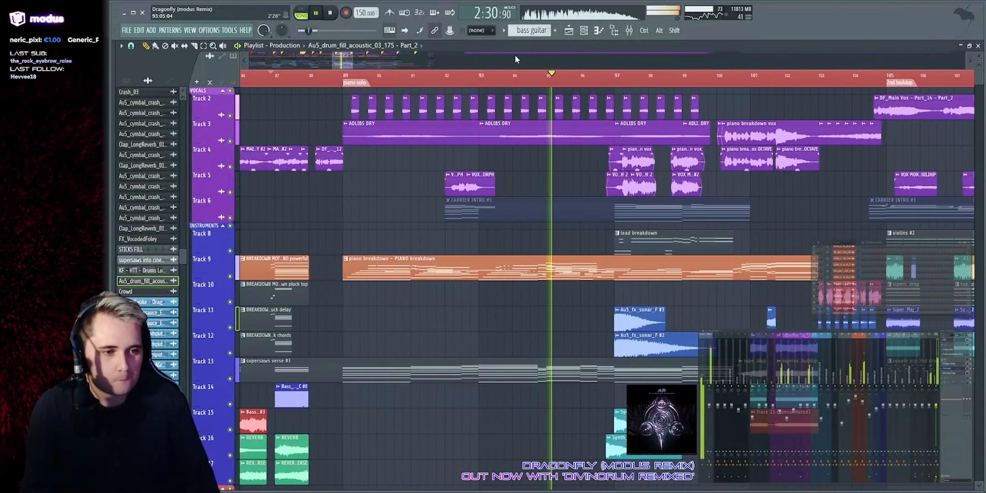
pyautogui.moveTo(515, 56); pyautogui.dragTo(515, 62)
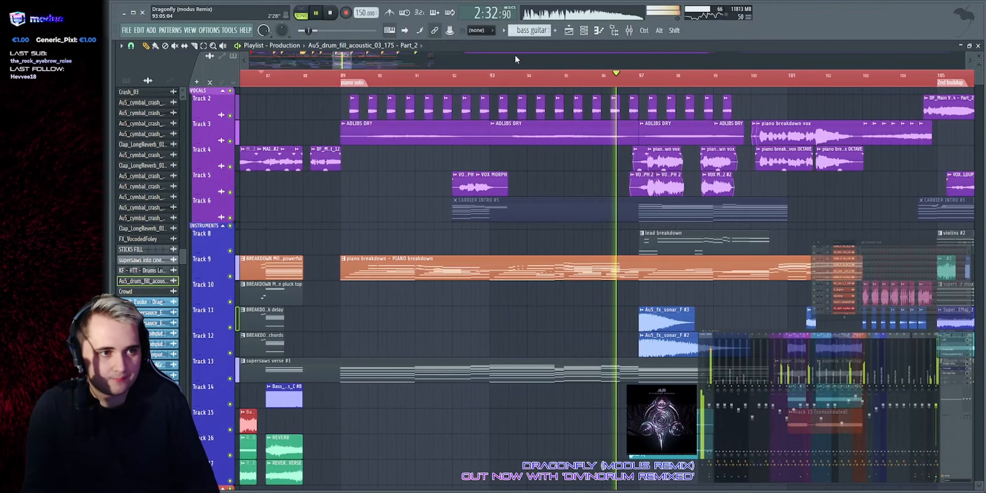
pyautogui.scroll(1, 515, 58)
# Step: Solo ADLIBS DRY, then solo the Track 9 piano breakdown, play it and open its notes
pyautogui.press('space')
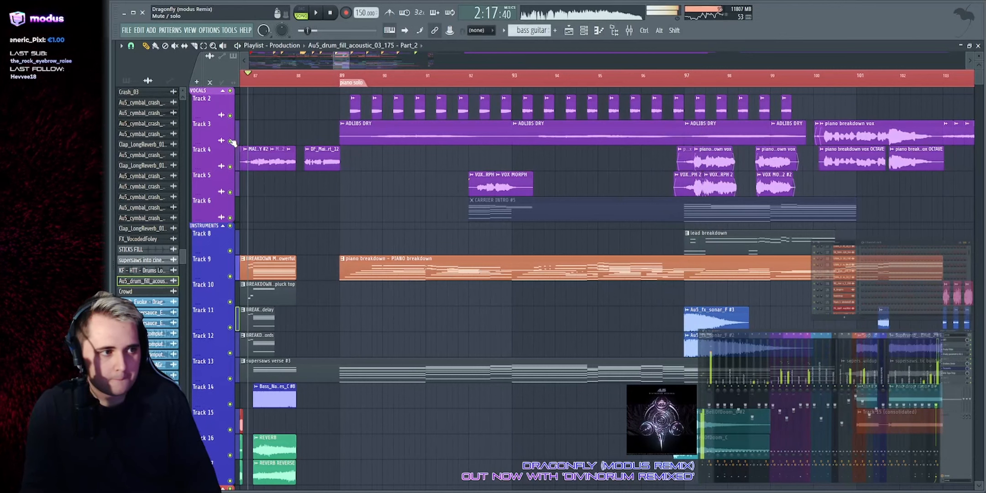
pyautogui.rightClick(231, 140)
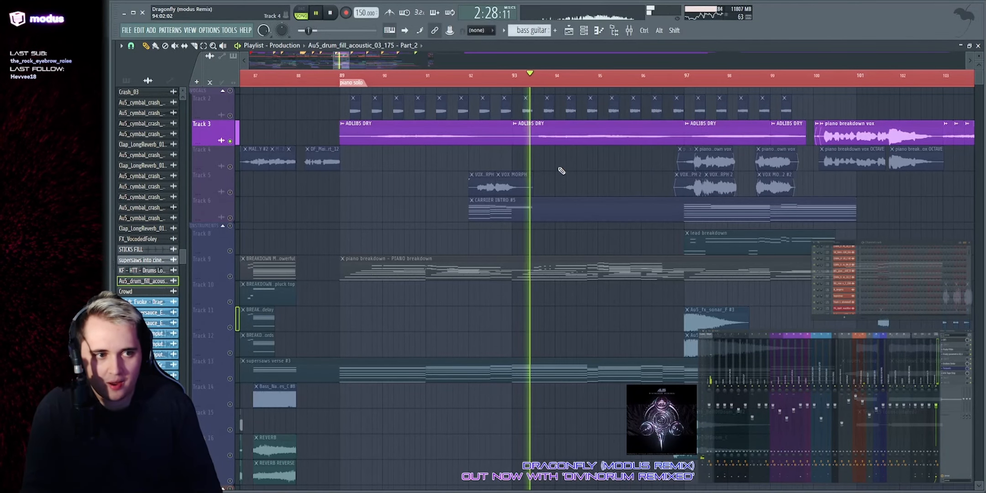
pyautogui.scroll(2, 550, 150)
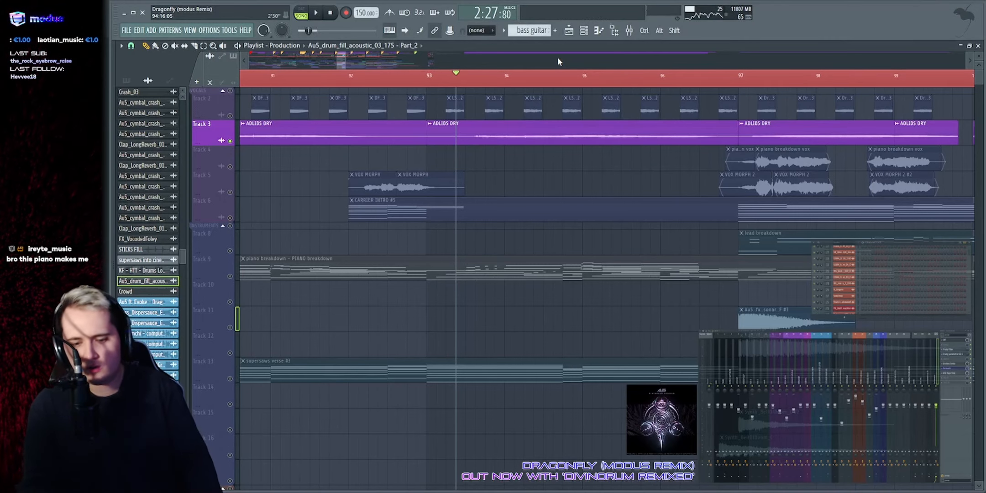
pyautogui.scroll(-2, 554, 70)
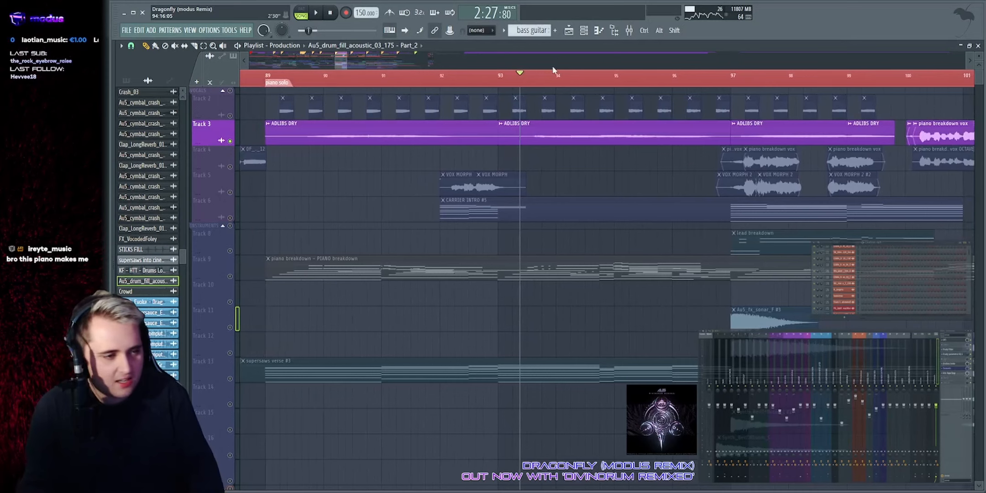
pyautogui.click(233, 278)
pyautogui.press('space')
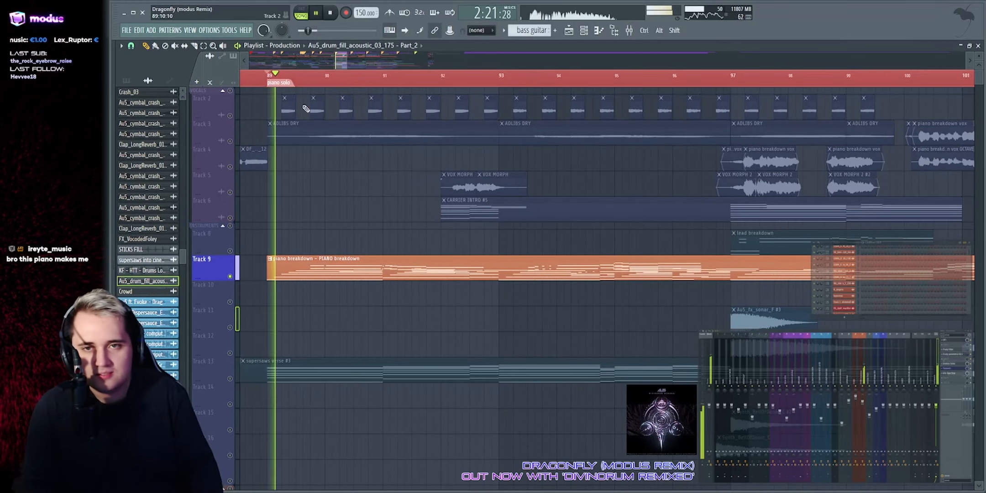
pyautogui.doubleClick(306, 269)
# Step: Select and inspect the E6 and E5 notes of the music box part
pyautogui.scroll(-2, 290, 55)
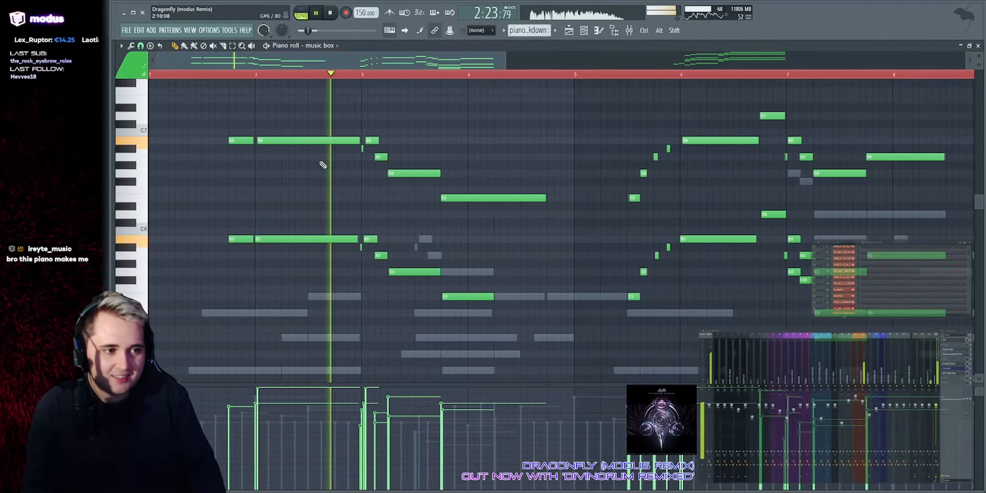
pyautogui.moveTo(452, 177); pyautogui.dragTo(458, 340)
pyautogui.keyDown('ctrl'); pyautogui.click(558, 175); pyautogui.keyUp('ctrl')
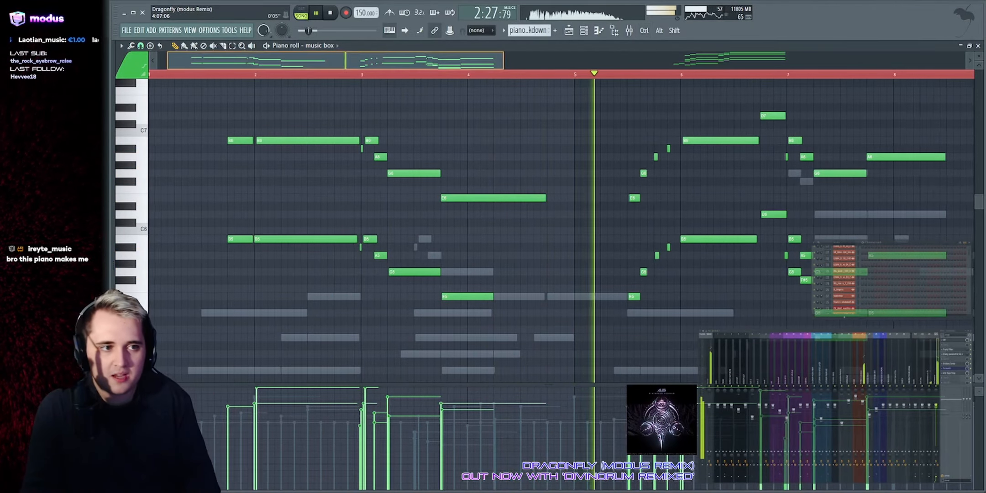
pyautogui.scroll(2, 436, 60)
pyautogui.moveTo(457, 61); pyautogui.dragTo(517, 64)
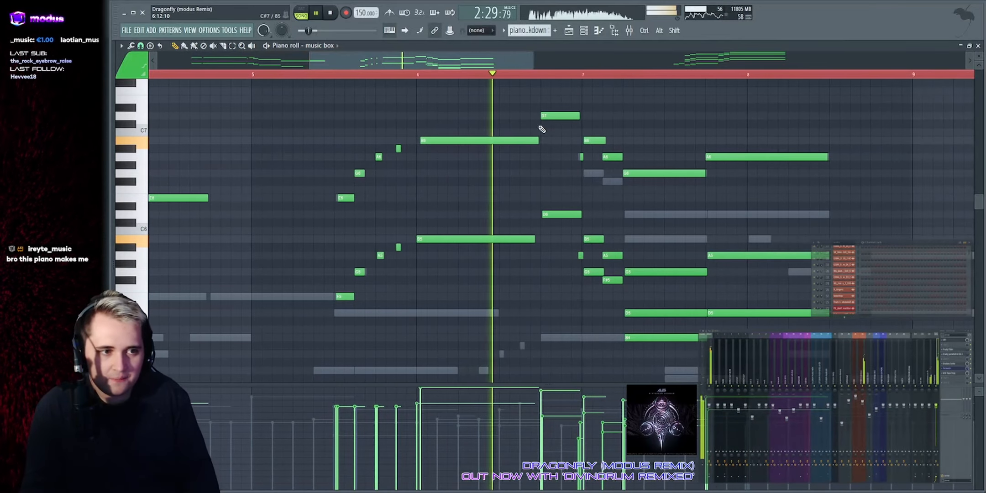
pyautogui.scroll(1, 562, 131)
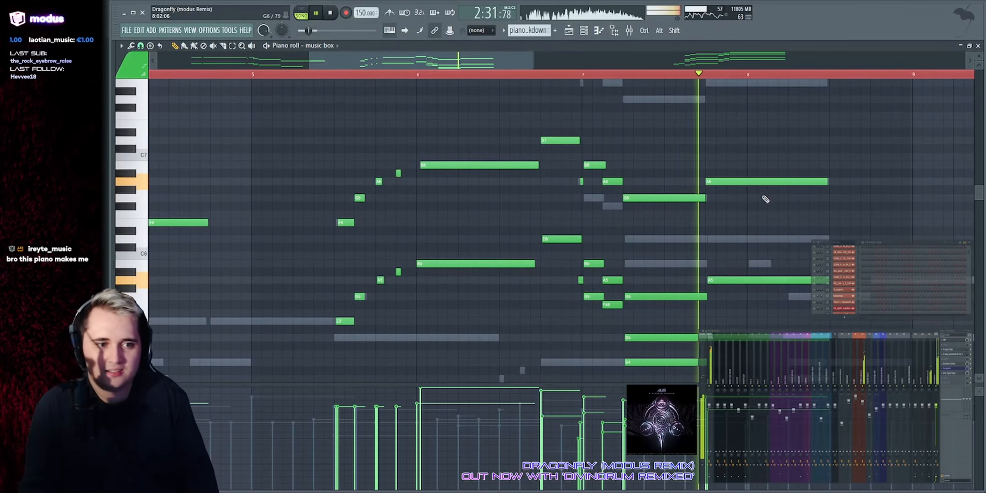
pyautogui.scroll(3, 760, 201)
pyautogui.press('space')
# Step: Show the PIANO breakdown channel's notes and select its five top-octave notes
pyautogui.rightClick(589, 215)
pyautogui.rightClick(590, 215)
pyautogui.moveTo(458, 60); pyautogui.dragTo(471, 66)
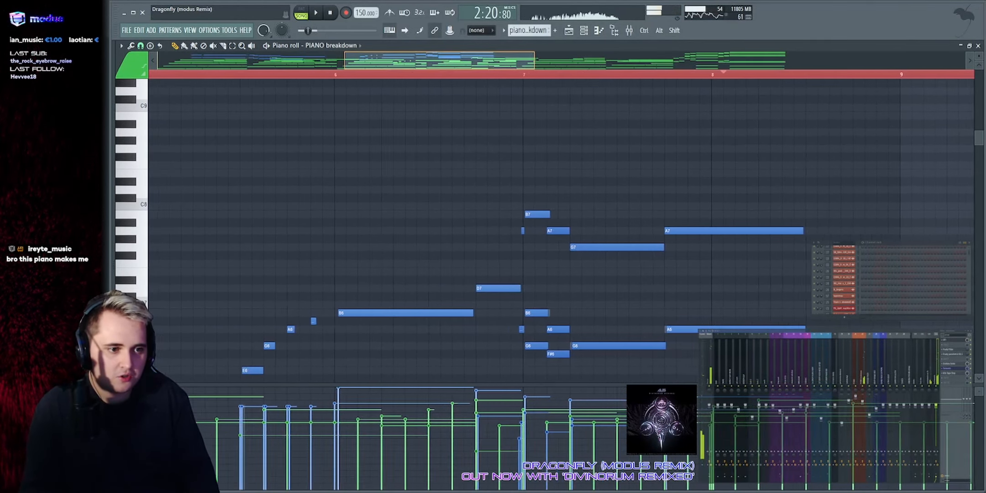
pyautogui.scroll(-3, 504, 193)
pyautogui.moveTo(493, 129); pyautogui.dragTo(746, 188)
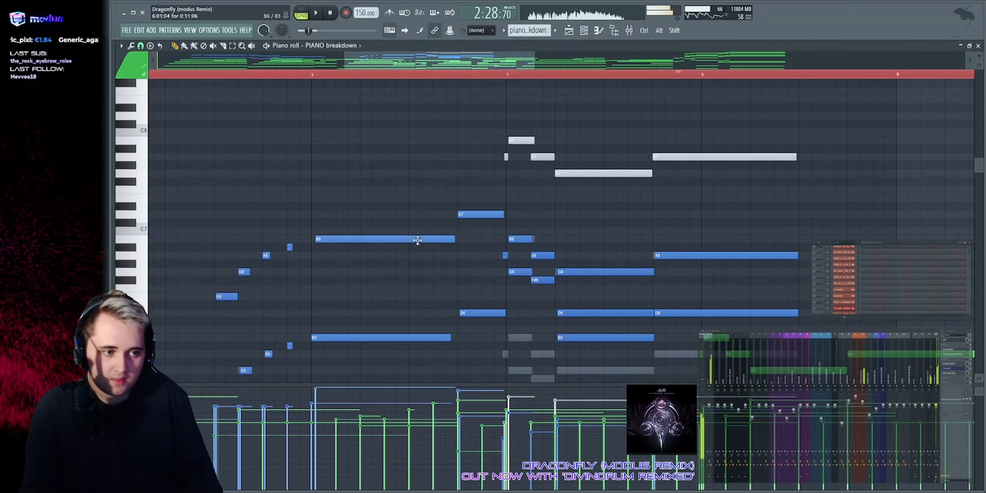
pyautogui.moveTo(481, 126); pyautogui.dragTo(735, 180)
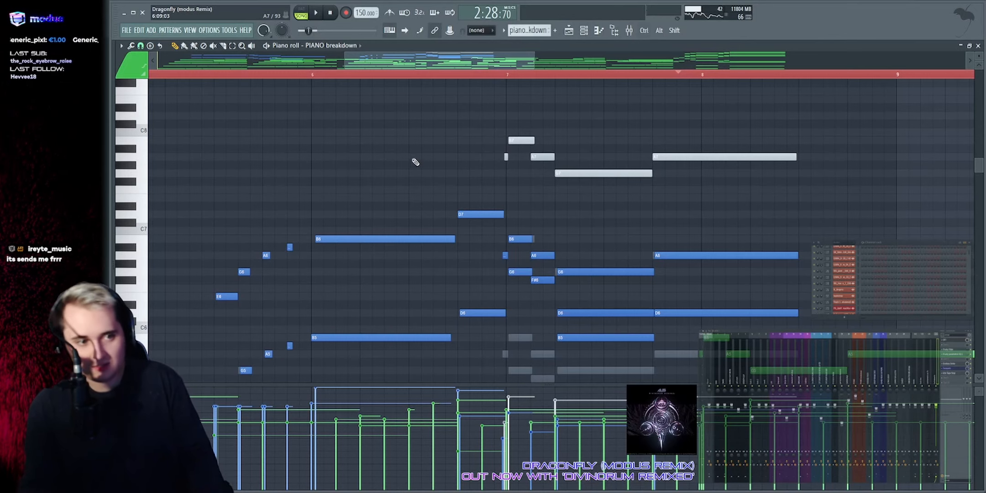
pyautogui.moveTo(444, 103); pyautogui.dragTo(771, 192)
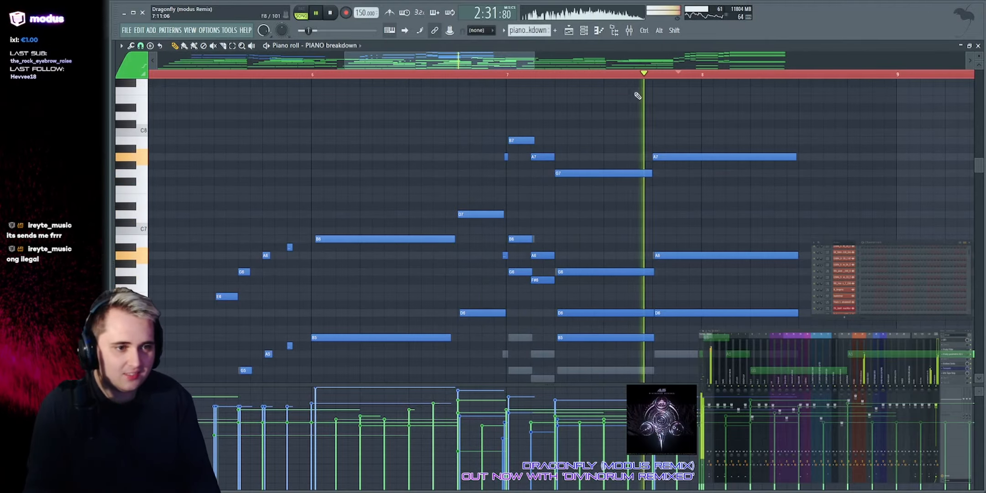
# Step: Select further note ranges while replaying the part, then deselect the notes
pyautogui.moveTo(535, 60); pyautogui.dragTo(630, 61)
pyautogui.scroll(-7, 561, 170)
pyautogui.press('space')
pyautogui.scroll(6, 491, 165)
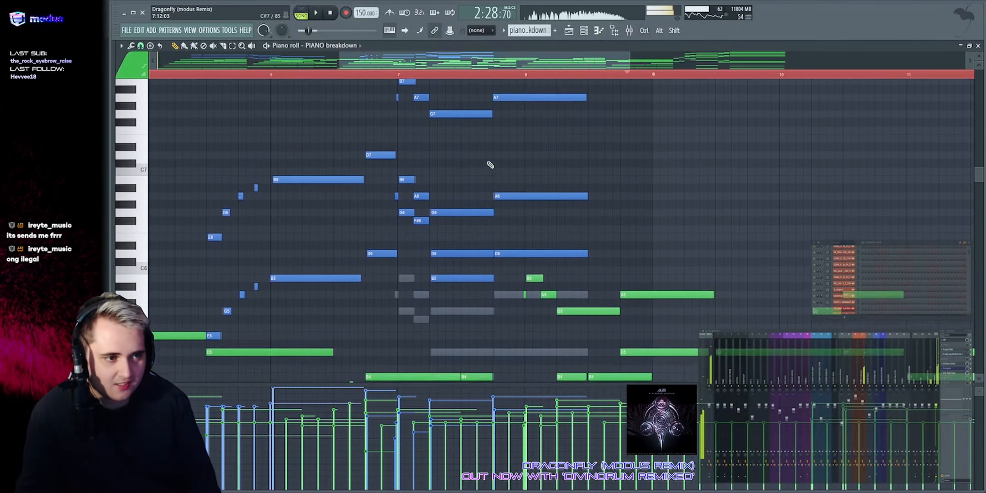
pyautogui.moveTo(369, 110); pyautogui.dragTo(561, 160)
pyautogui.scroll(-3, 543, 192)
pyautogui.moveTo(523, 223); pyautogui.dragTo(670, 282)
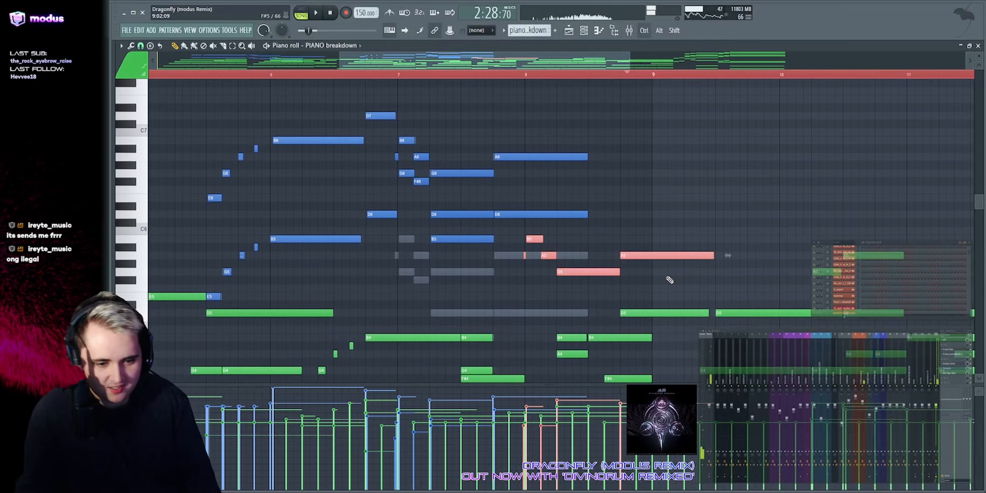
pyautogui.press('space')
pyautogui.keyDown('ctrl'); pyautogui.click(692, 201); pyautogui.keyUp('ctrl')
pyautogui.scroll(6, 693, 203)
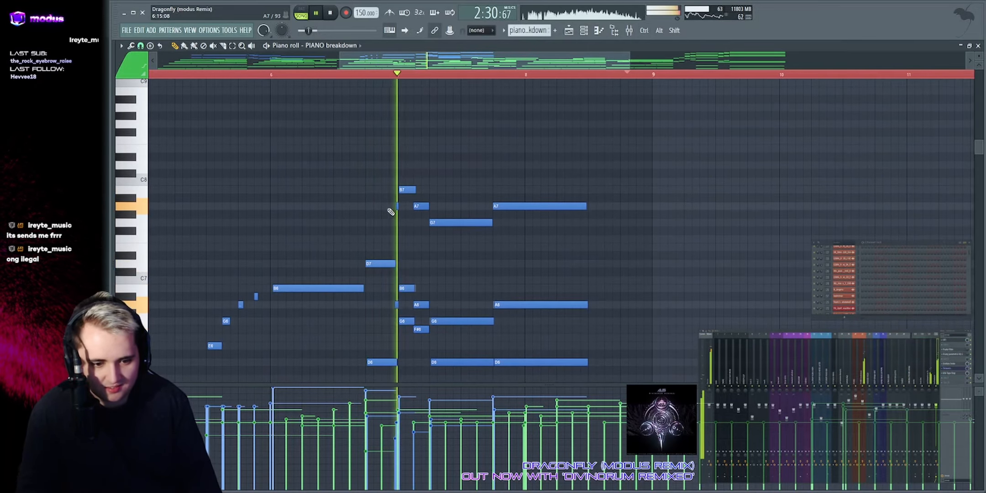
pyautogui.scroll(-7, 488, 224)
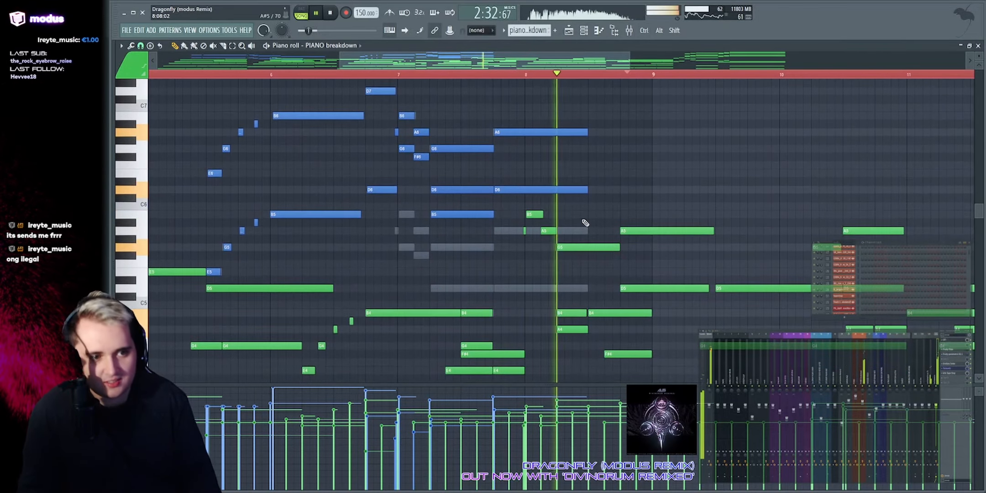
# Step: Return to the Playlist and set the playback position to bar 97
pyautogui.moveTo(548, 60); pyautogui.dragTo(685, 62)
pyautogui.scroll(-4, 595, 240)
pyautogui.scroll(6, 439, 329)
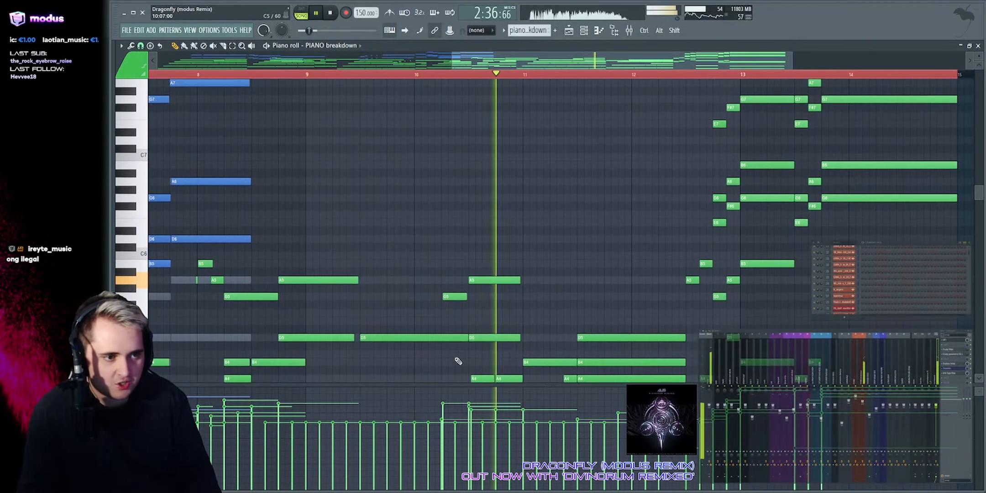
pyautogui.scroll(-5, 458, 361)
pyautogui.click(569, 31)
pyautogui.press('space')
pyautogui.moveTo(344, 60); pyautogui.dragTo(351, 62)
pyautogui.click(480, 82)
pyautogui.scroll(3, 480, 82)
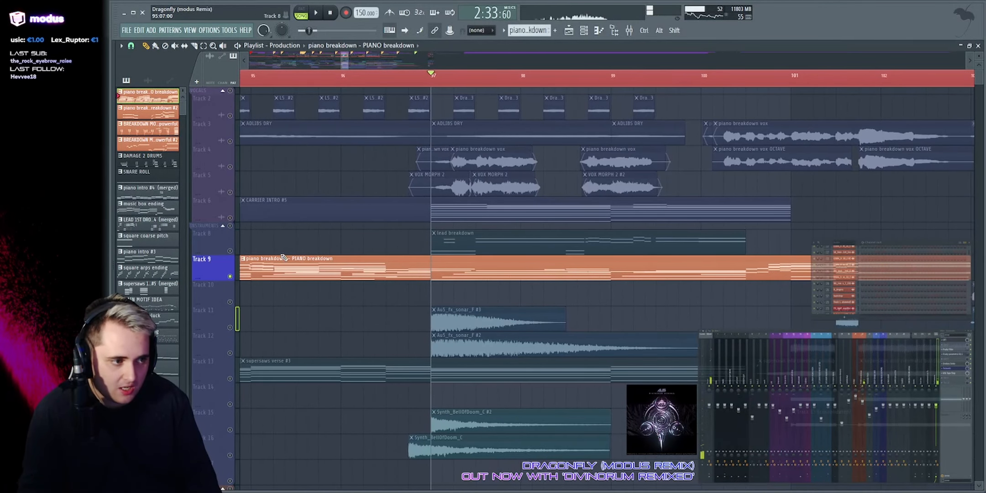
# Step: Play from bar 97 and view the piano breakdown pattern's PIANO breakdown notes
pyautogui.click(238, 245)
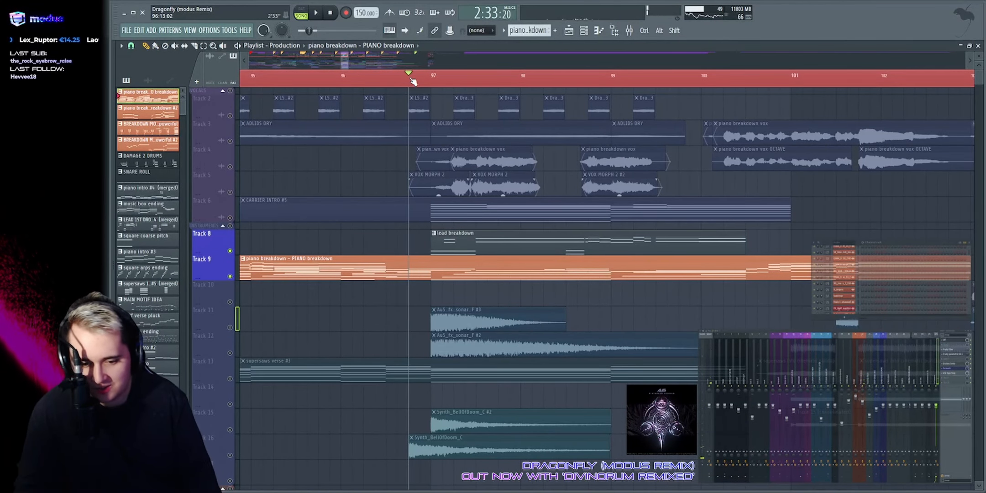
pyautogui.click(410, 81)
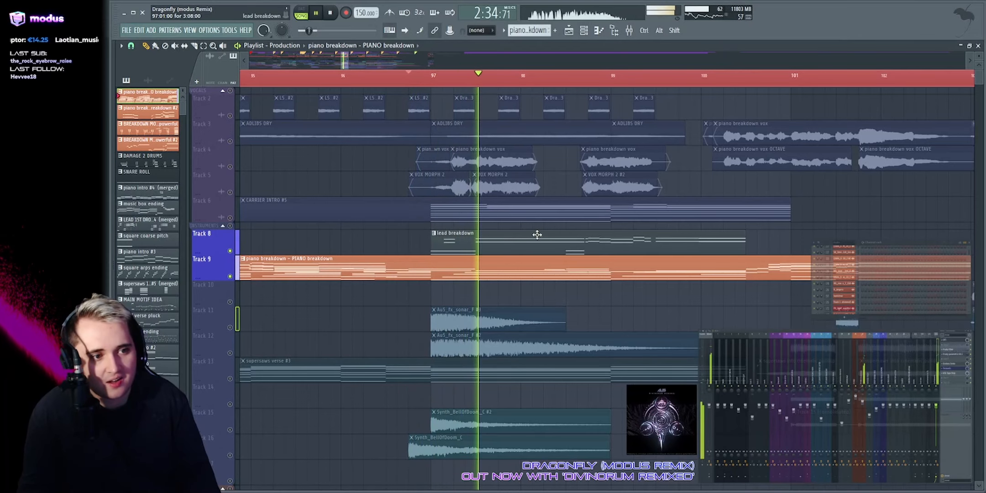
pyautogui.doubleClick(482, 267)
pyautogui.moveTo(627, 61); pyautogui.dragTo(583, 61)
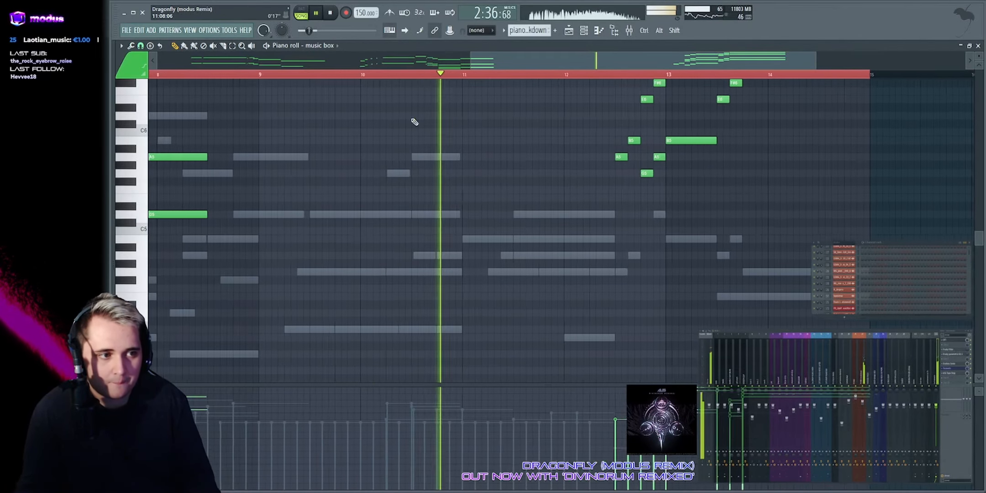
pyautogui.scroll(4, 425, 183)
pyautogui.press('space')
pyautogui.rightClick(444, 259)
pyautogui.rightClick(444, 259)
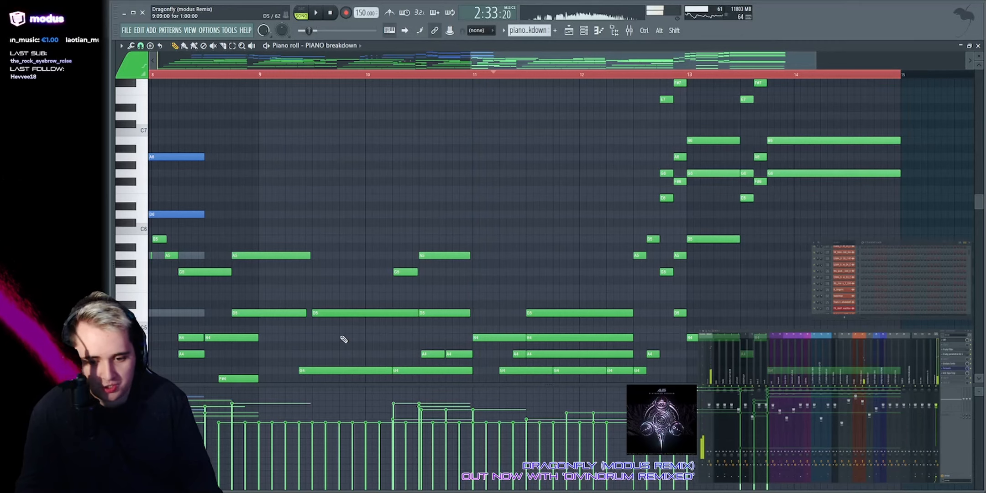
pyautogui.moveTo(265, 96); pyautogui.dragTo(632, 240)
# Step: Switch back to the Playlist with F5 and replay the section around bar 100
pyautogui.press('F5')
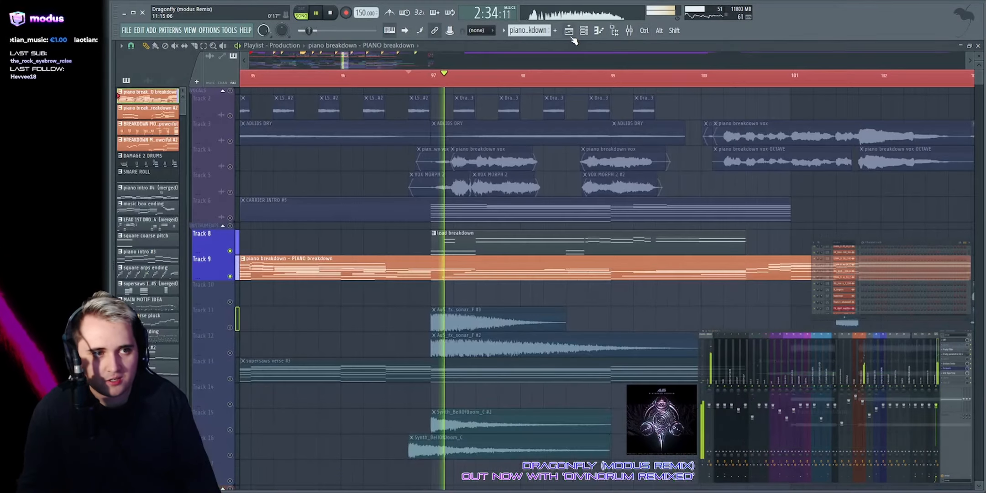
pyautogui.press('space')
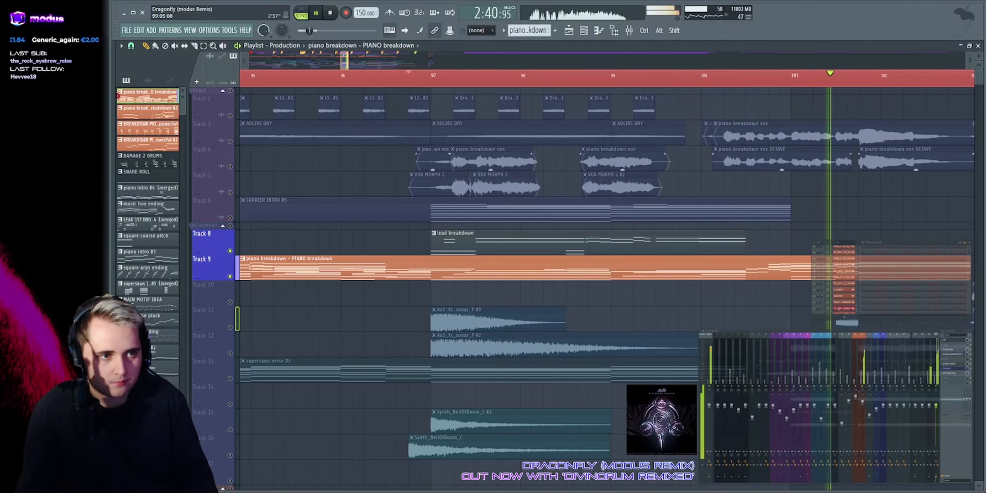
pyautogui.press('space')
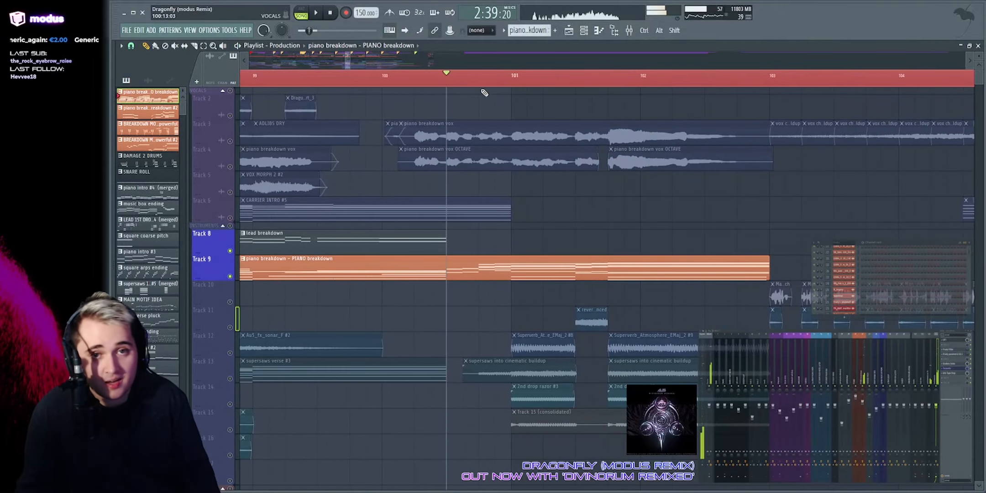
pyautogui.scroll(-10, 549, 91)
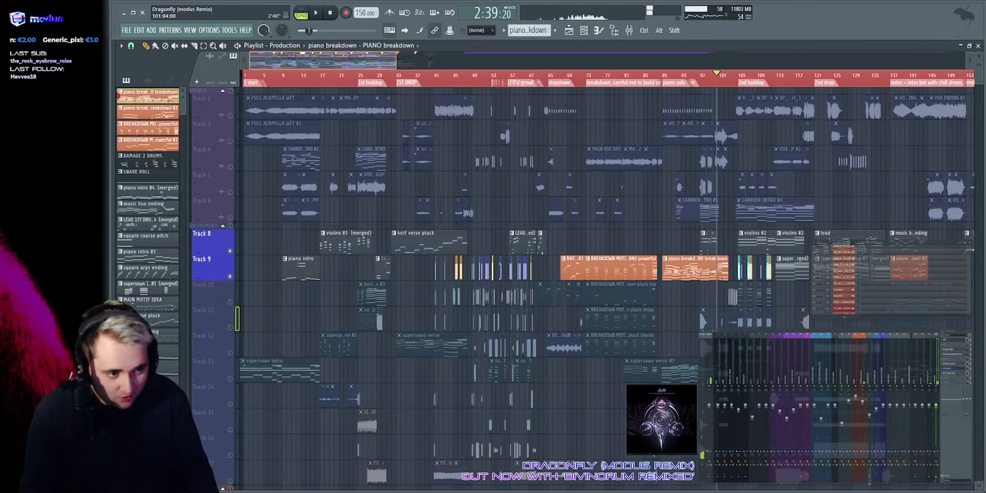
pyautogui.scroll(10, 355, 95)
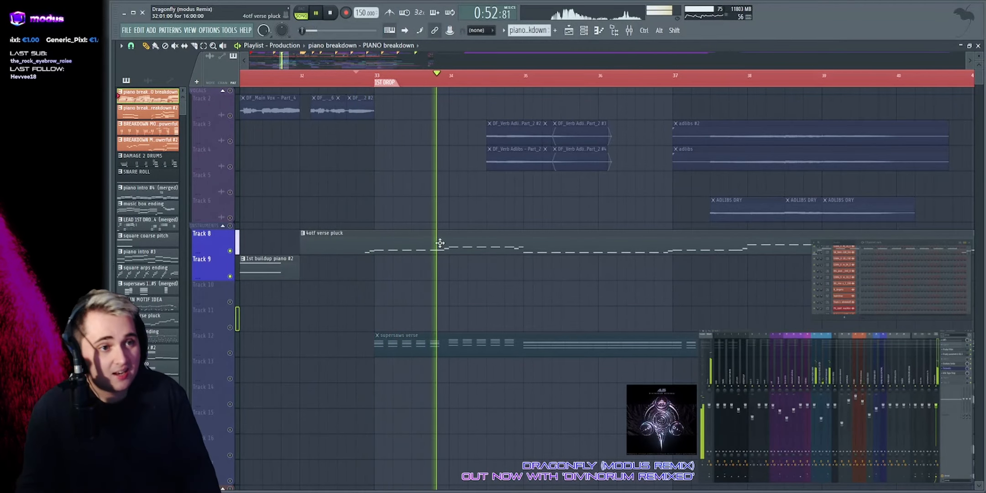
pyautogui.scroll(-10, 329, 78)
pyautogui.scroll(8, 588, 78)
pyautogui.press('space')
pyautogui.scroll(3, 481, 64)
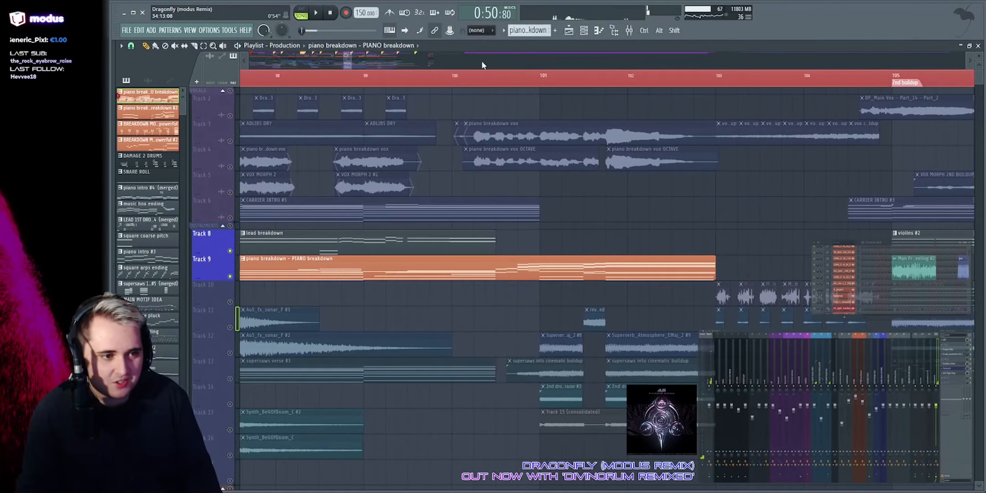
# Step: Open the music box clip's notes and play the music box part
pyautogui.doubleClick(553, 272)
pyautogui.press('space')
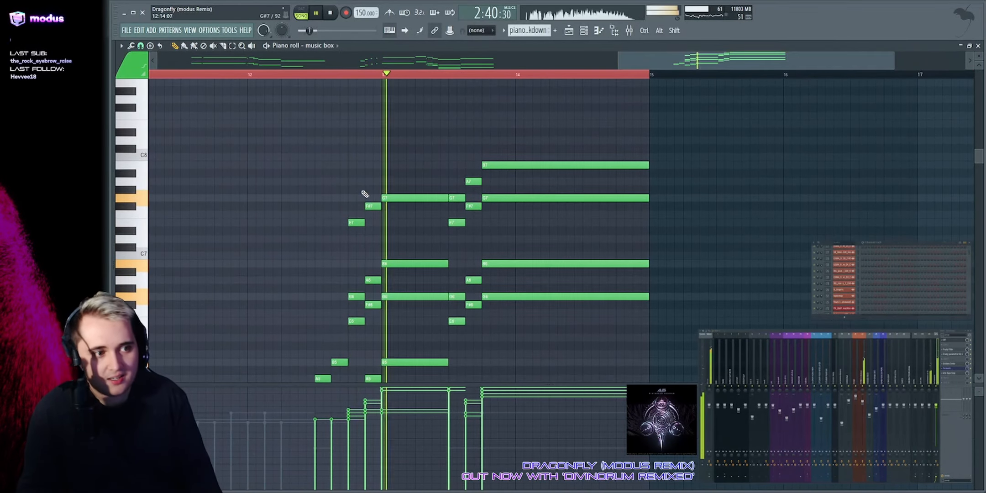
pyautogui.scroll(2, 546, 57)
pyautogui.press('space')
pyautogui.scroll(-5, 532, 195)
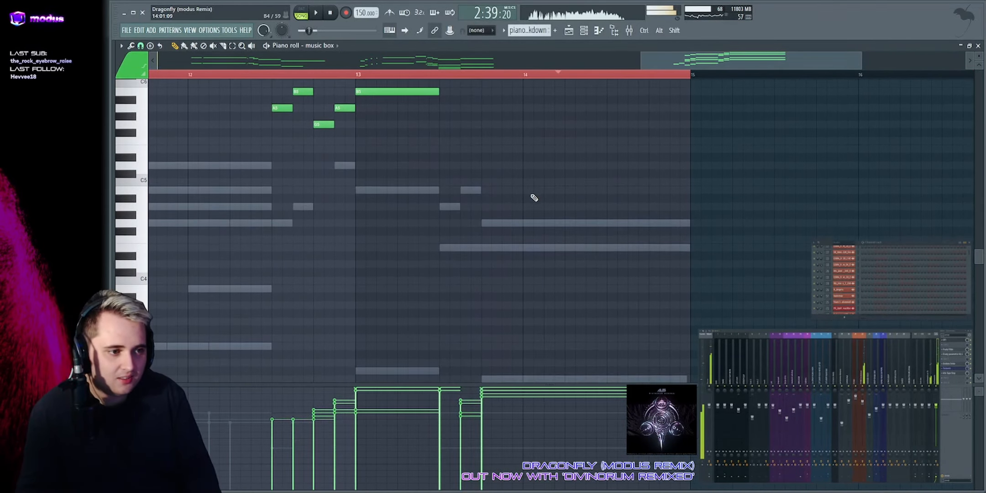
pyautogui.scroll(3, 367, 192)
pyautogui.scroll(-5, 349, 229)
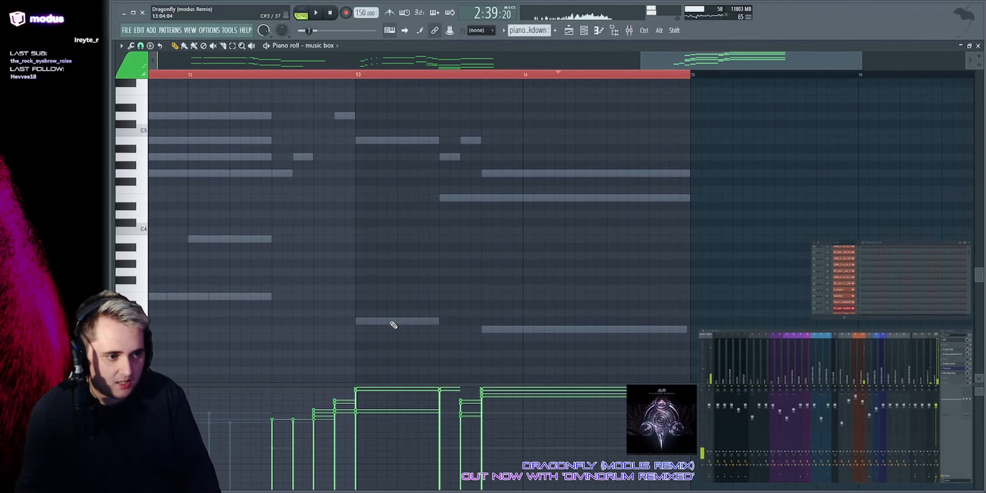
# Step: Show the PIANO breakdown notes, play them and select the C3 and C2 notes, then deselect
pyautogui.rightClick(390, 322)
pyautogui.rightClick(390, 323)
pyautogui.moveTo(389, 314); pyautogui.dragTo(499, 339)
pyautogui.scroll(-5, 447, 218)
pyautogui.hotkey('ctrl', 'd')
pyautogui.press('space')
pyautogui.moveTo(363, 161); pyautogui.dragTo(398, 358)
pyautogui.moveTo(479, 161); pyautogui.dragTo(648, 355)
pyautogui.click(776, 274)
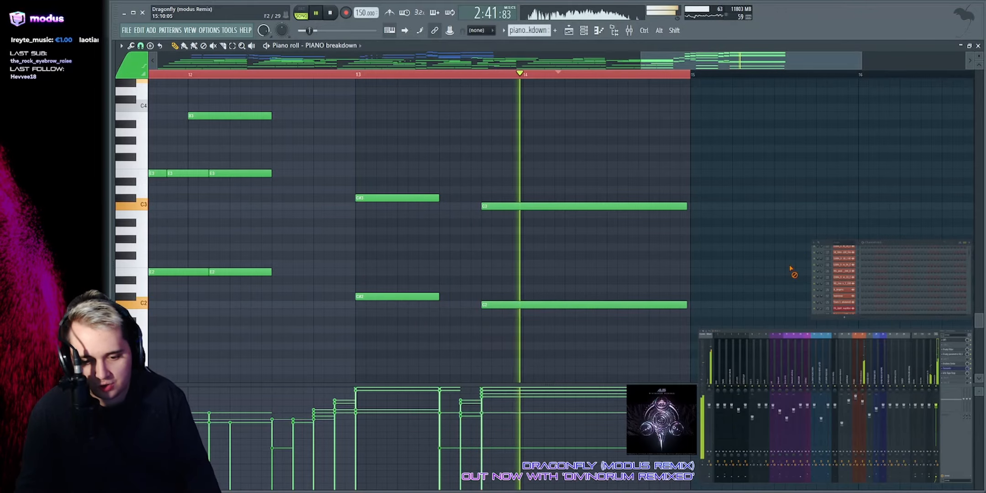
# Step: Return to the Playlist and solo the VOCALS group, Tracks 2–6
pyautogui.click(570, 31)
pyautogui.press('space')
pyautogui.scroll(-4, 571, 32)
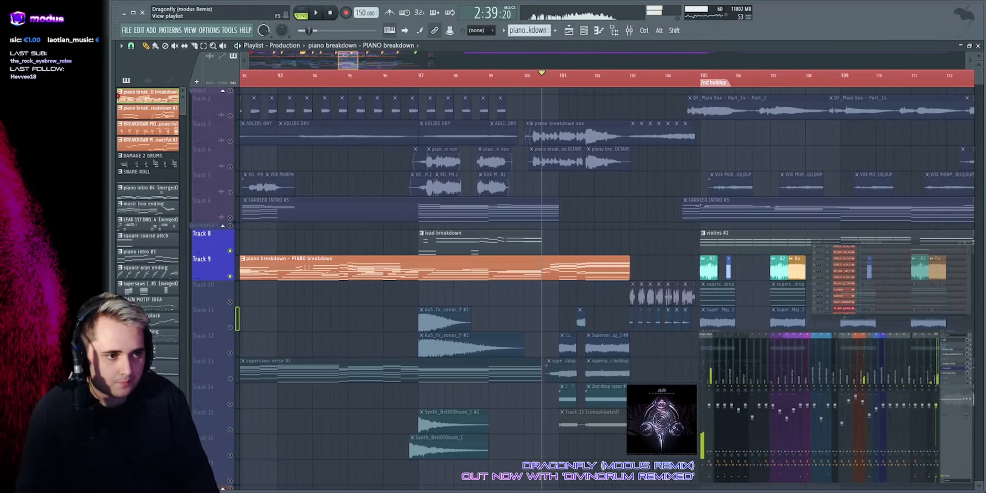
pyautogui.rightClick(230, 90)
# Step: Bring bars 86–108 into view and inspect the Track 2 vocal clips and Track 5 VOX MORPH clips
pyautogui.moveTo(349, 60); pyautogui.dragTo(352, 63)
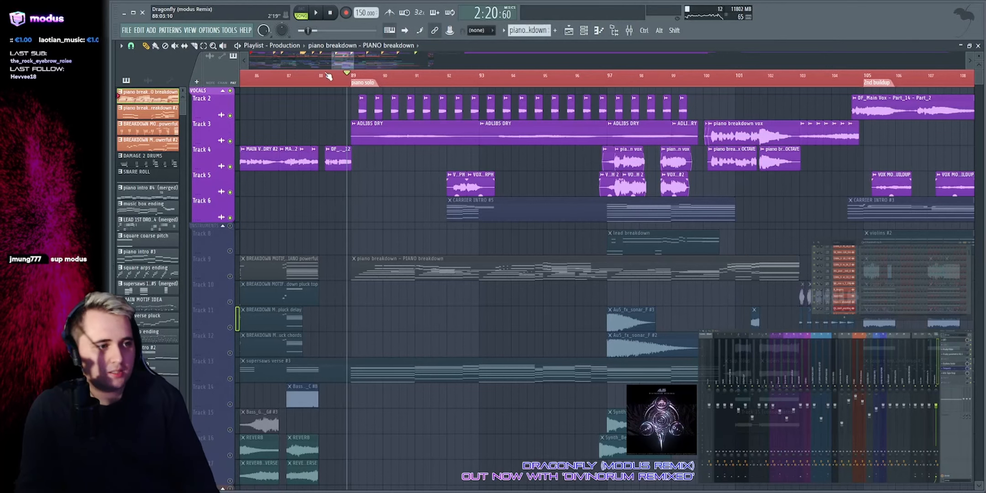
pyautogui.scroll(5, 342, 63)
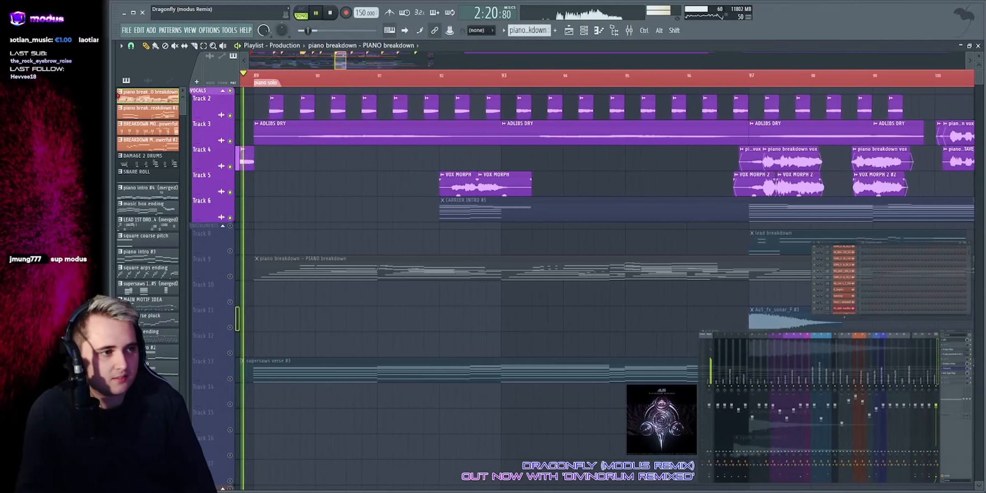
pyautogui.moveTo(252, 96); pyautogui.dragTo(436, 112)
pyautogui.keyDown('ctrl'); pyautogui.click(346, 156); pyautogui.keyUp('ctrl')
pyautogui.moveTo(421, 177); pyautogui.dragTo(535, 184)
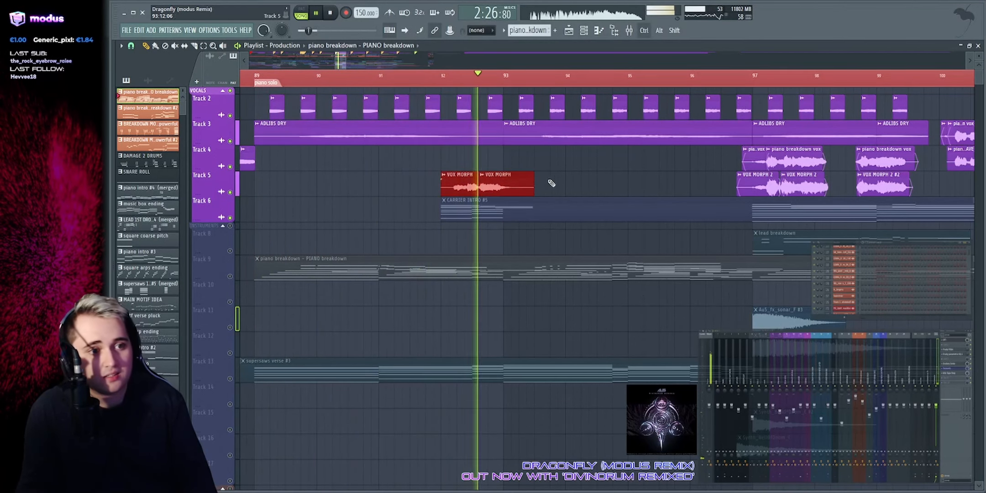
pyautogui.scroll(3, 553, 182)
pyautogui.press('space')
pyautogui.moveTo(332, 178); pyautogui.dragTo(569, 190)
pyautogui.hotkey('ctrl', 'd')
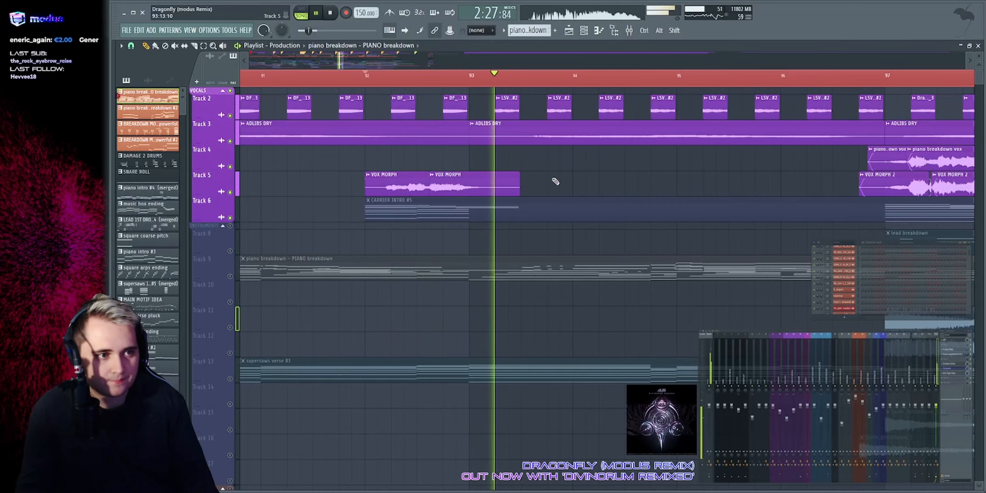
# Step: Solo Track 3 and play it from bar 100
pyautogui.scroll(-2, 937, 179)
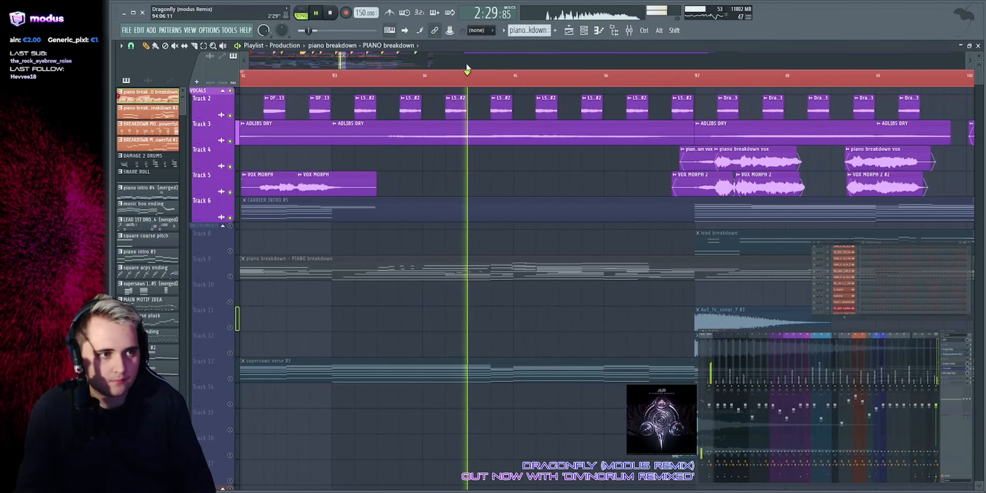
pyautogui.scroll(-1, 467, 71)
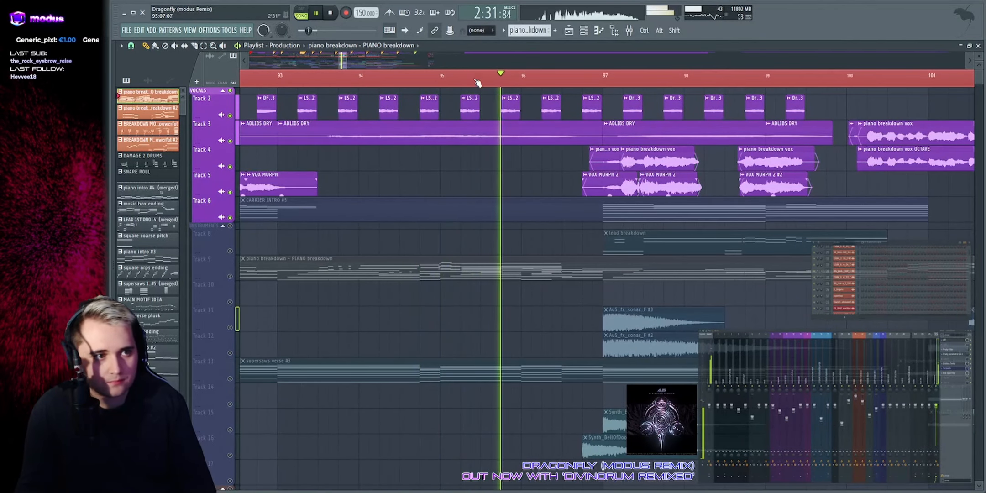
pyautogui.scroll(2, 452, 137)
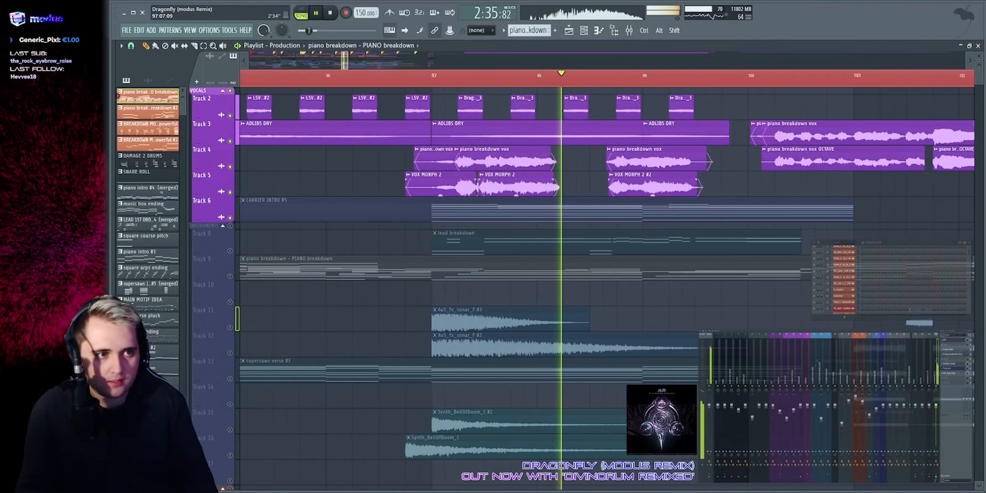
pyautogui.scroll(1, 667, 77)
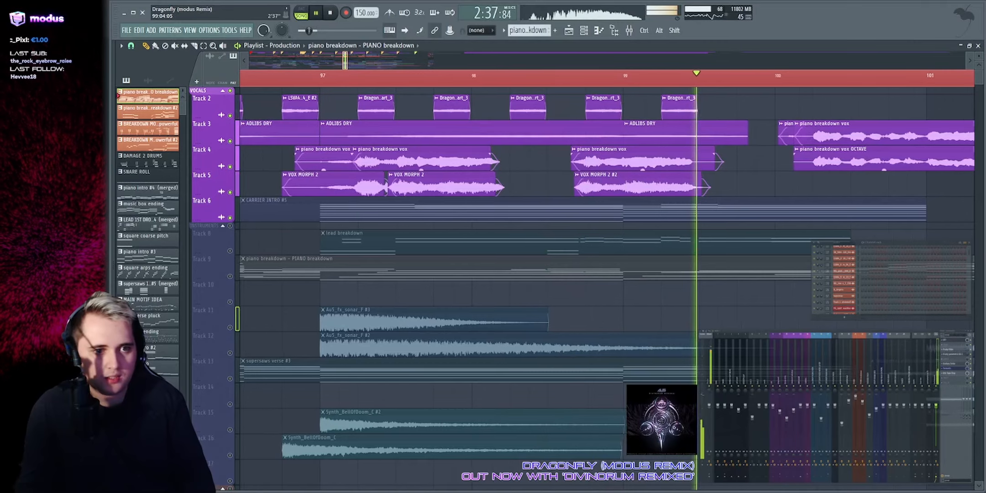
pyautogui.scroll(-1, 593, 87)
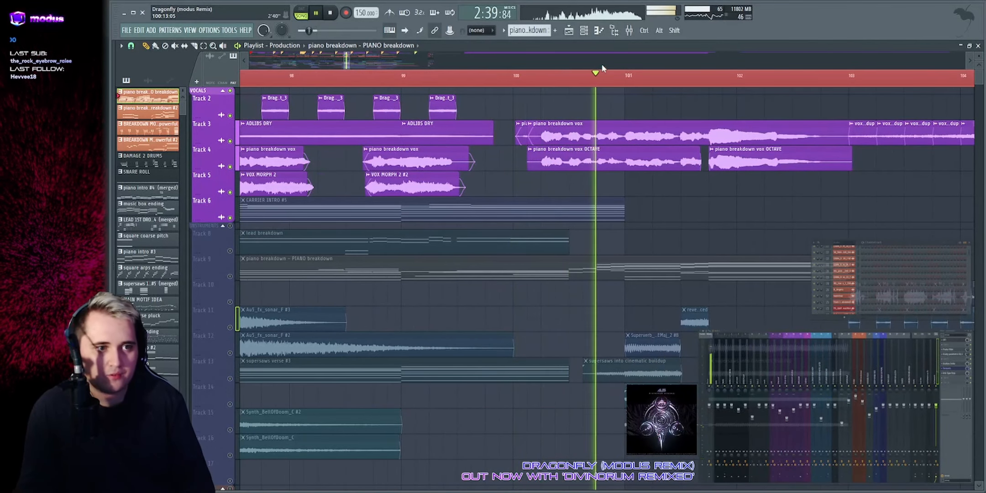
pyautogui.scroll(2, 580, 85)
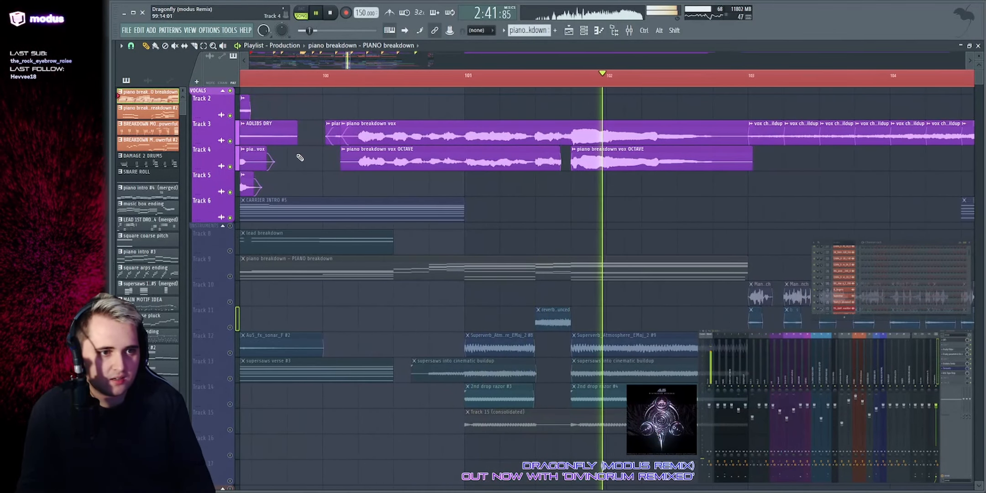
pyautogui.rightClick(230, 141)
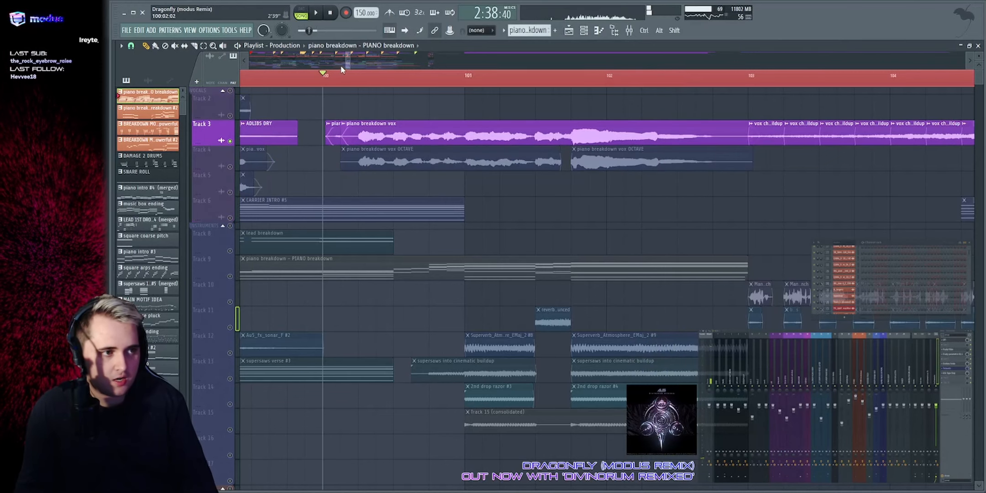
pyautogui.scroll(2, 341, 70)
pyautogui.press('space')
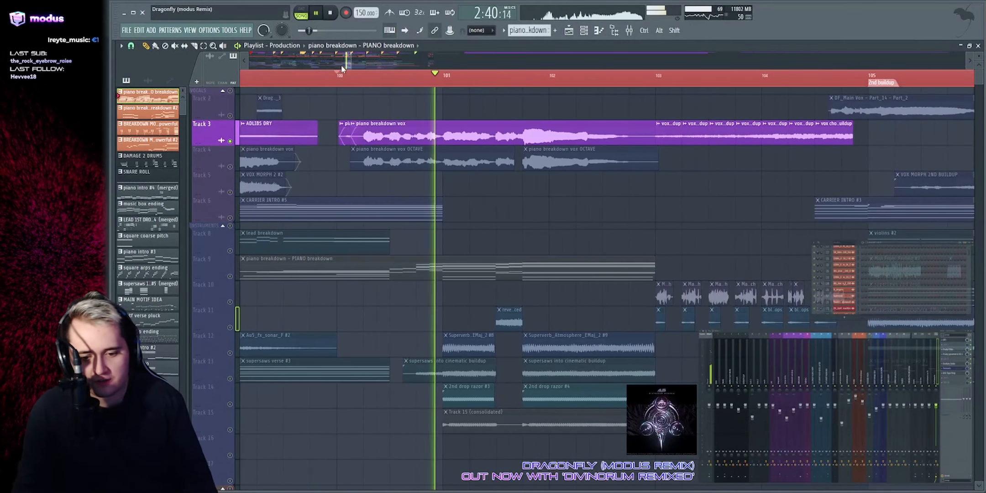
pyautogui.scroll(3, 402, 76)
pyautogui.press('space')
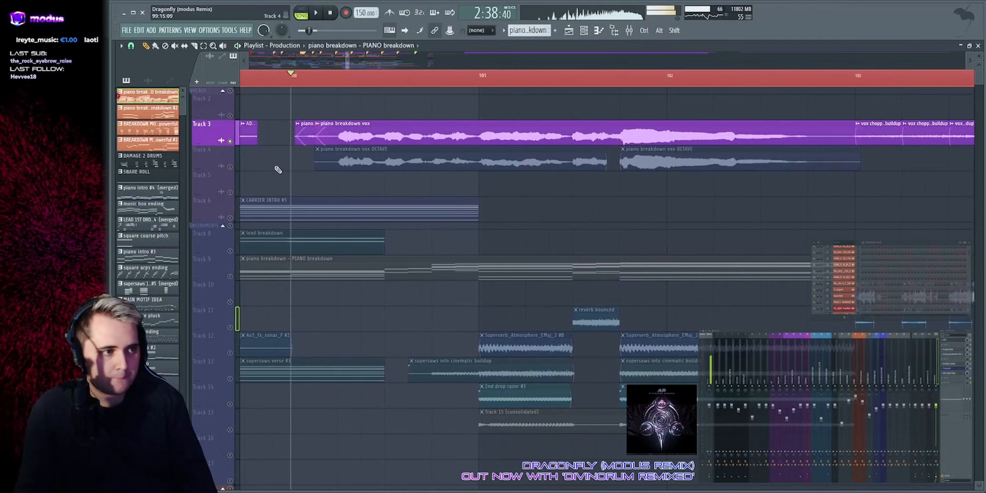
# Step: Select Tracks 4 and 3 together and play them from bar 100
pyautogui.click(231, 166)
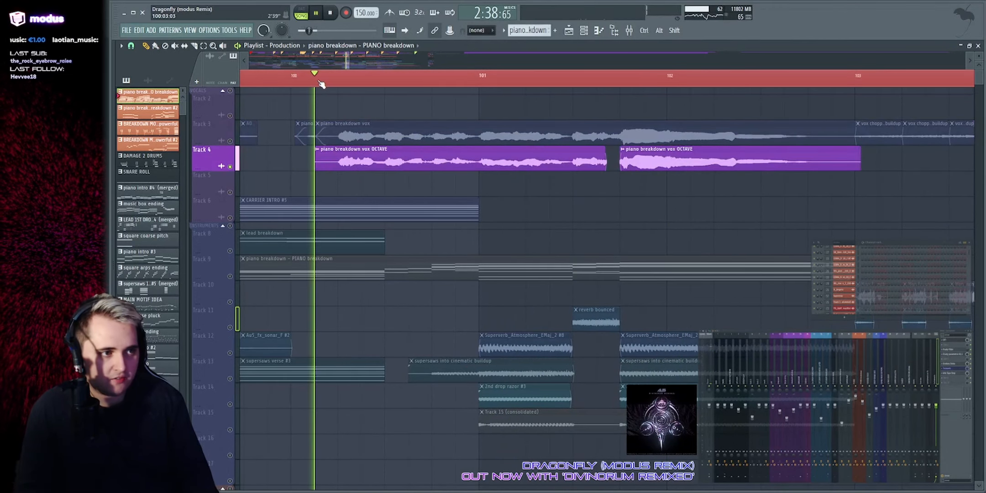
pyautogui.scroll(-2, 435, 58)
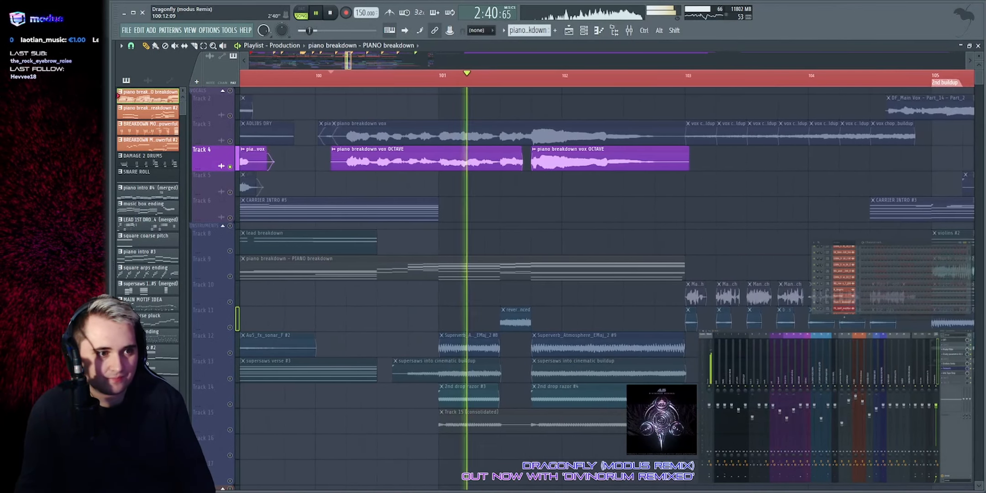
pyautogui.scroll(1, 414, 76)
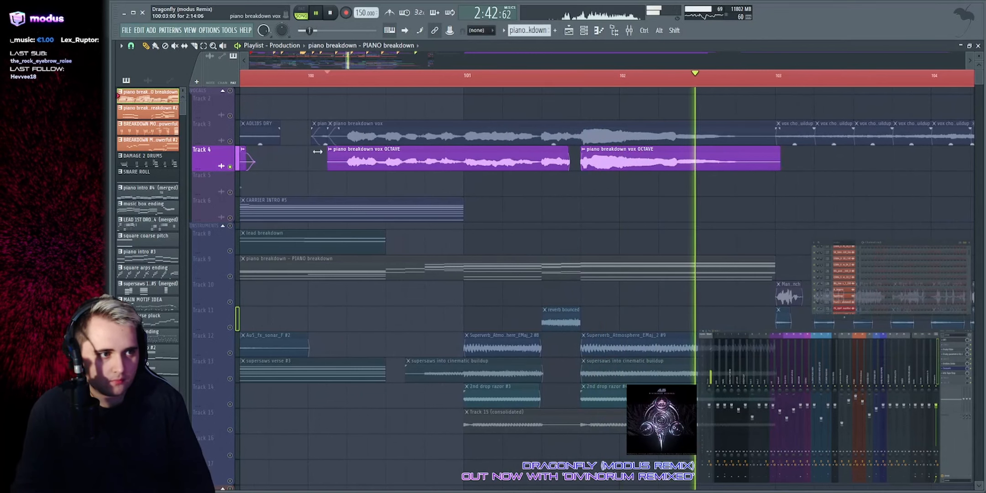
pyautogui.click(231, 141)
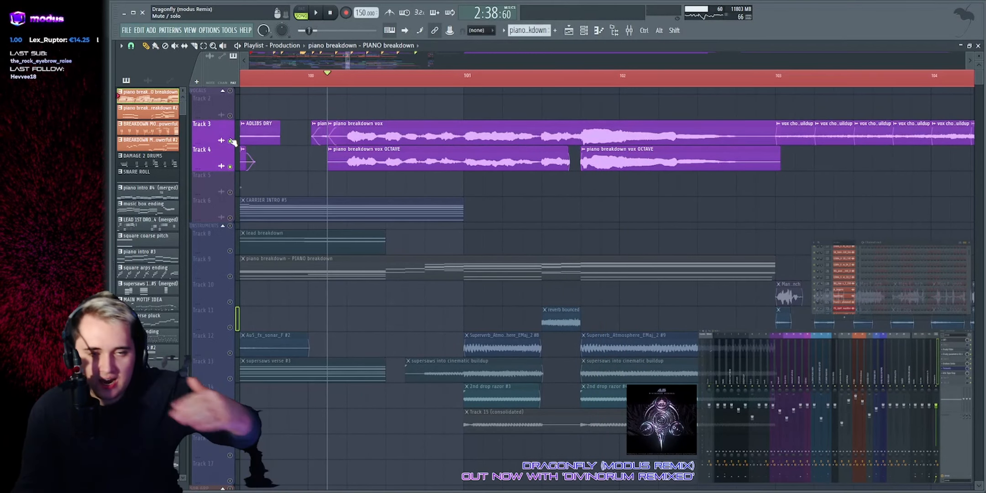
pyautogui.press('space')
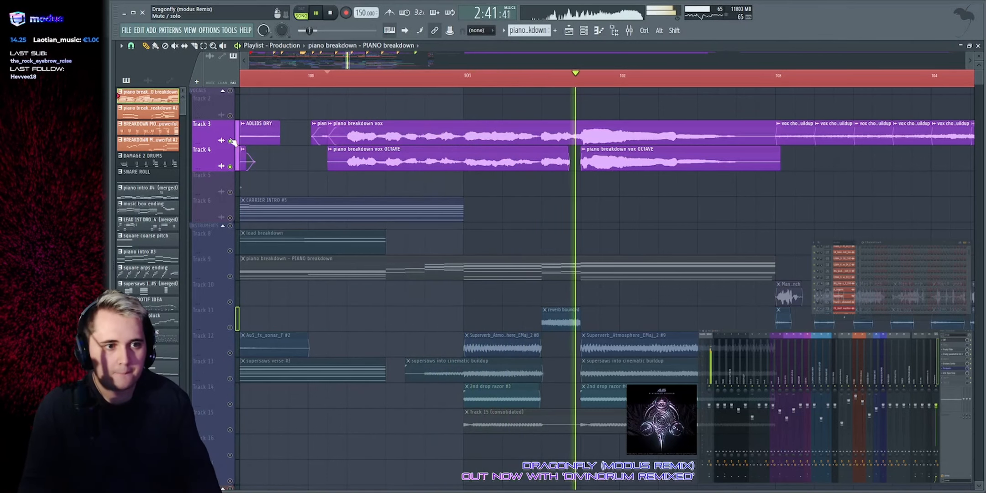
pyautogui.press('space')
# Step: Play with the VOCALS group soloed, then switch the solo to the INSTRUMENTS group and play
pyautogui.keyDown('alt'); pyautogui.rightClick(230, 91); pyautogui.keyUp('alt')
pyautogui.press('space')
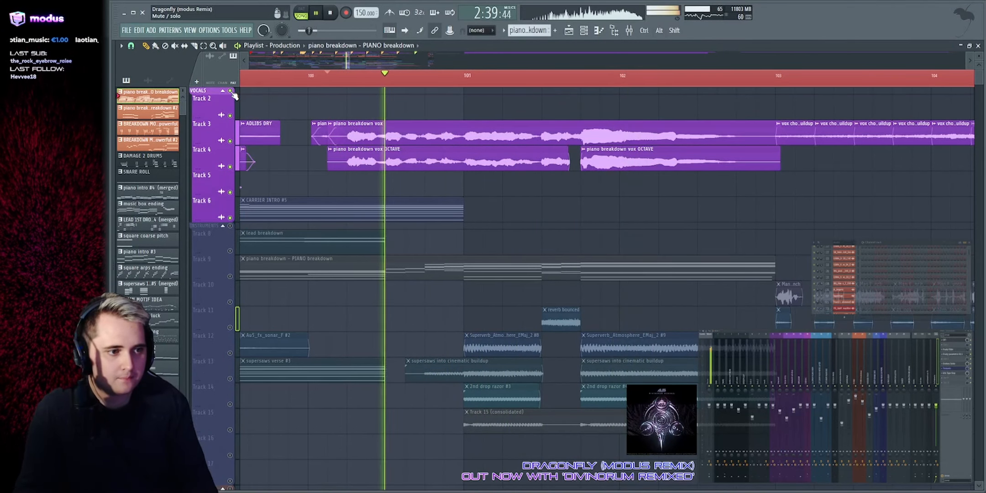
pyautogui.press('space')
pyautogui.keyDown('alt'); pyautogui.rightClick(230, 226); pyautogui.keyUp('alt')
pyautogui.press('space')
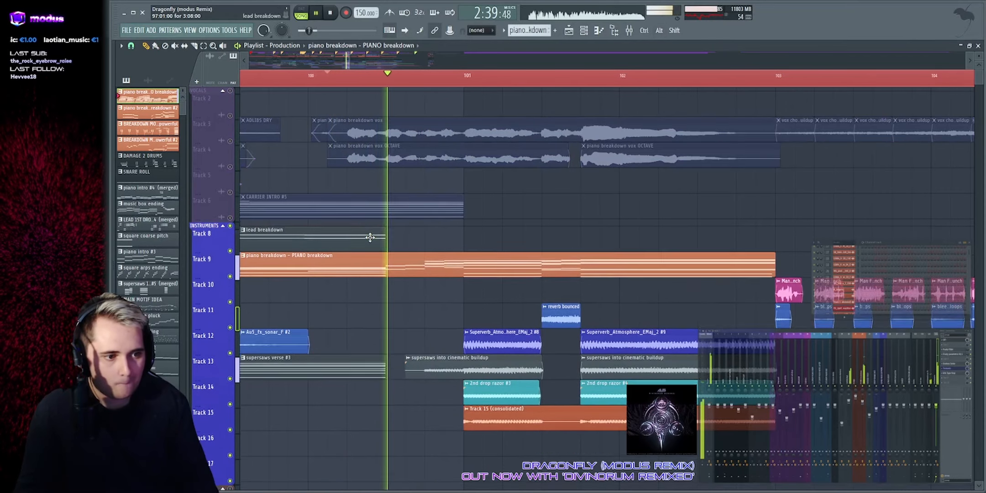
# Step: Solo and play Tracks 13, 12, 11 and 15 one at a time from bar 101
pyautogui.scroll(-4, 375, 231)
pyautogui.scroll(1, 509, 62)
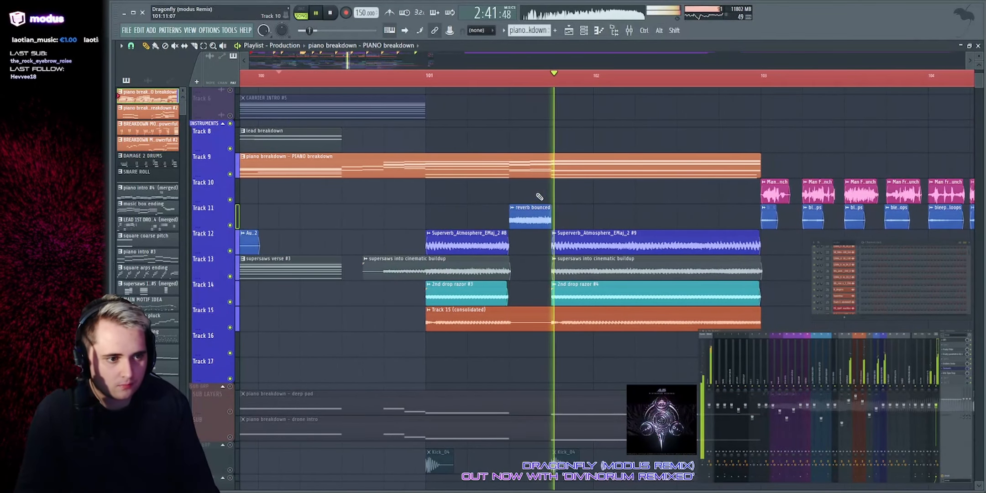
pyautogui.scroll(-3, 408, 193)
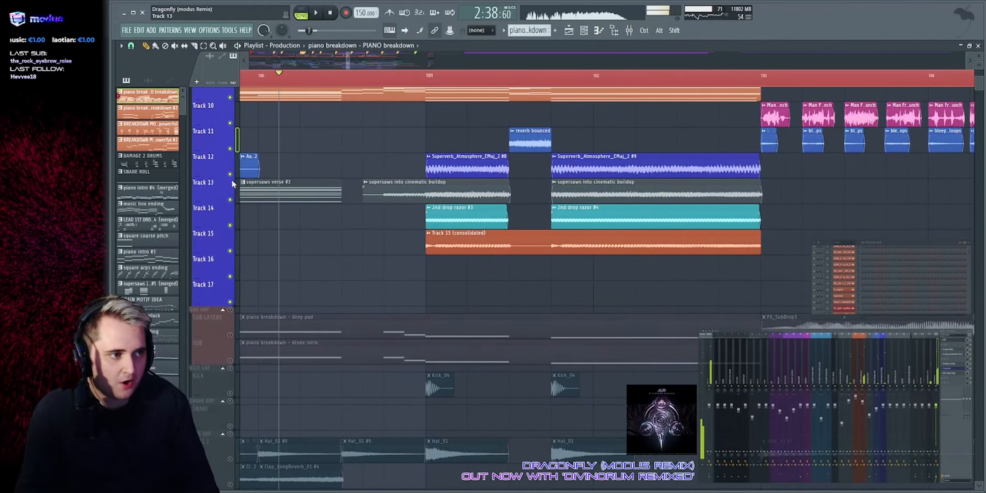
pyautogui.click(232, 183)
pyautogui.press('space')
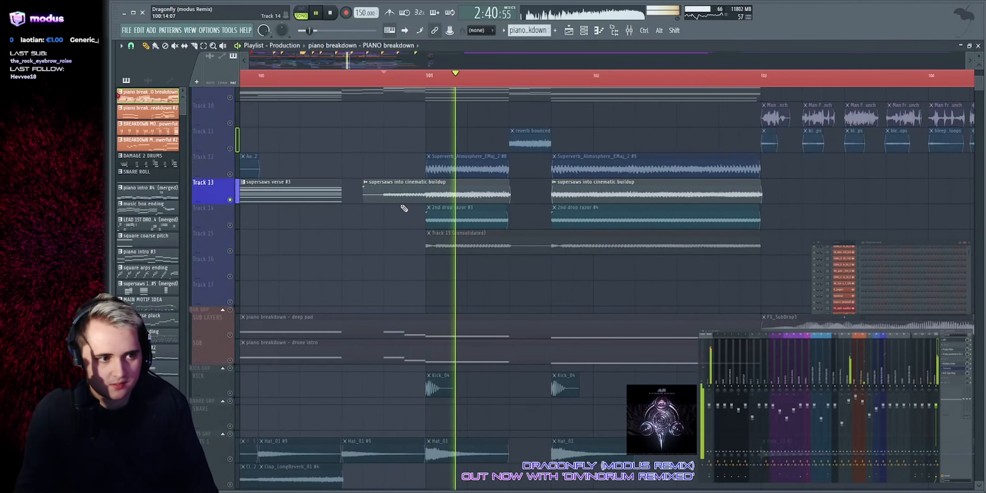
pyautogui.press('space')
pyautogui.click(231, 174)
pyautogui.press('space')
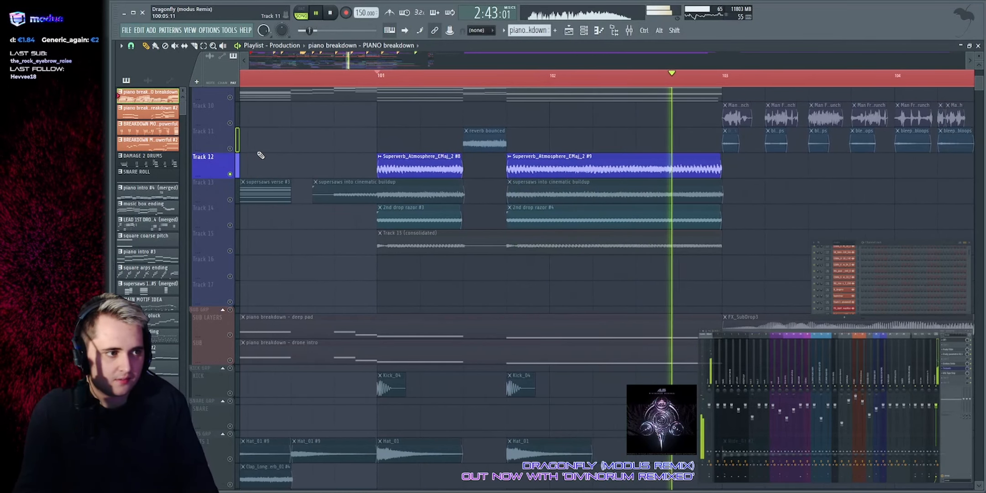
pyautogui.press('space')
pyautogui.click(230, 149)
pyautogui.press('space')
pyautogui.press('space')
pyautogui.press('space')
pyautogui.press('space')
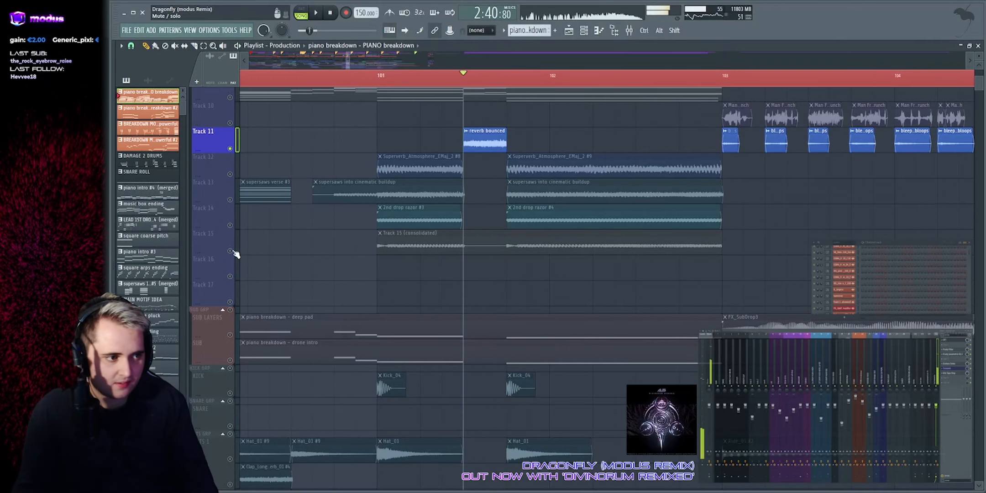
pyautogui.click(231, 250)
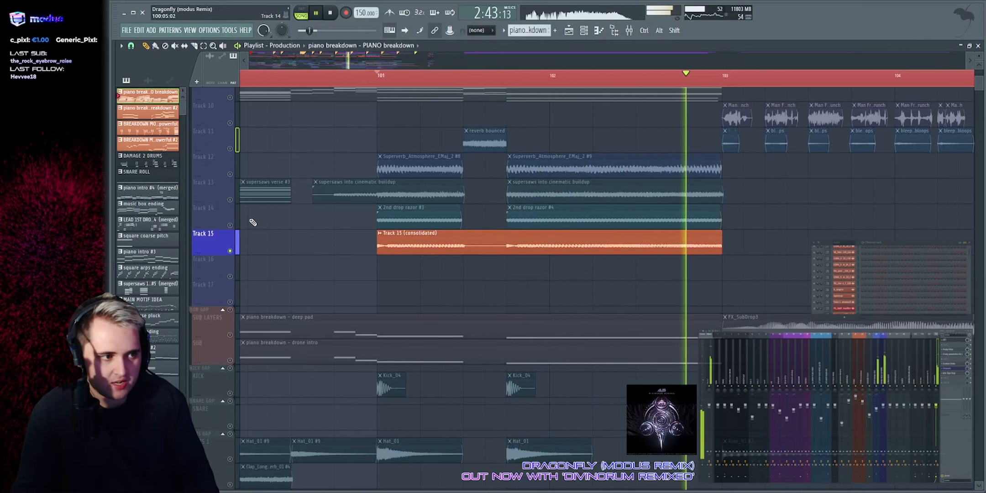
pyautogui.press('space')
# Step: Solo Track 14 and play it, briefly selecting its clips
pyautogui.rightClick(230, 225)
pyautogui.press('space')
pyautogui.moveTo(341, 219); pyautogui.dragTo(605, 223)
pyautogui.keyDown('ctrl'); pyautogui.click(757, 221); pyautogui.keyUp('ctrl')
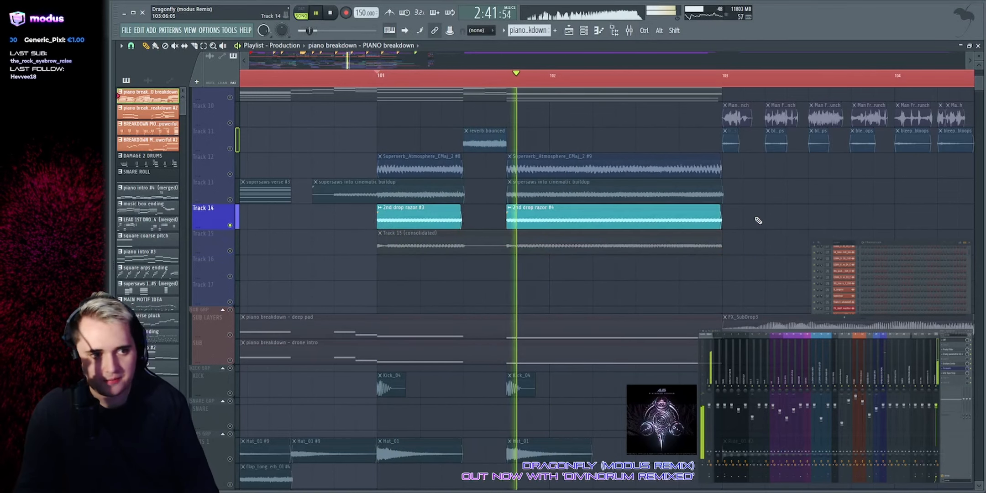
pyautogui.scroll(1, 233, 143)
pyautogui.press('space')
# Step: Solo Tracks 11 through 15 together and play them
pyautogui.rightClick(231, 174)
pyautogui.click(230, 200)
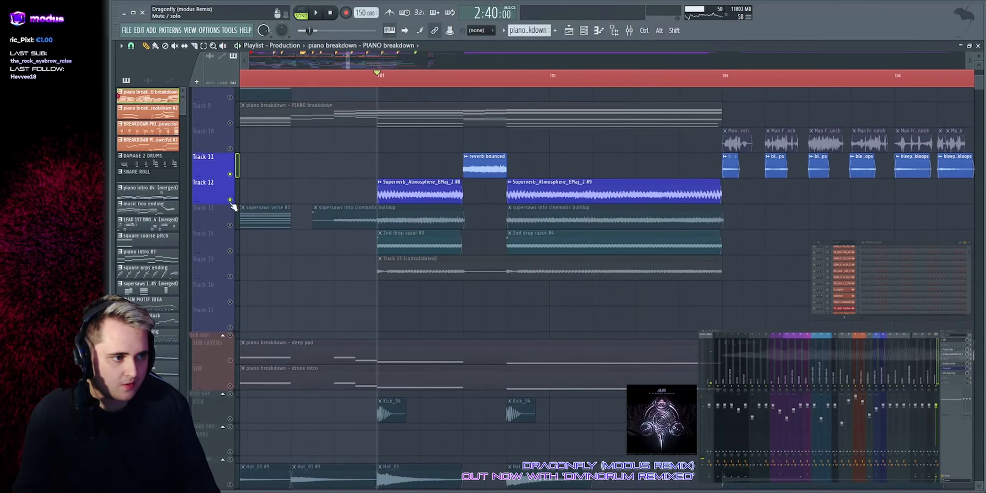
pyautogui.click(230, 225)
pyautogui.click(231, 250)
pyautogui.click(230, 276)
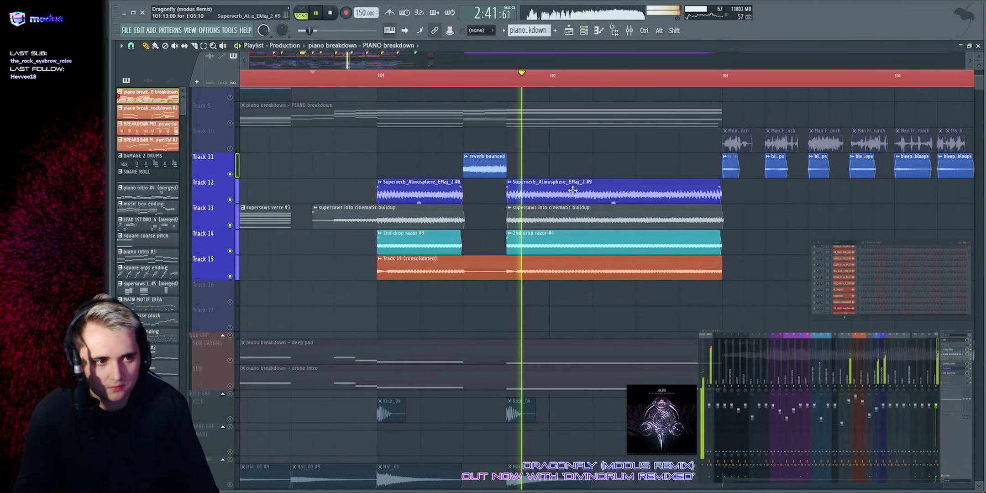
pyautogui.press('space')
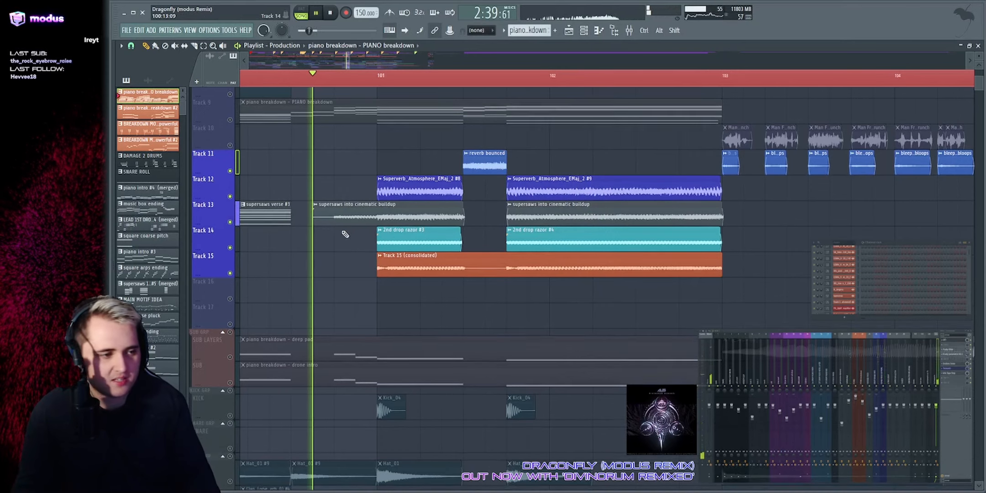
# Step: Play SUB LAYERS alone, then the SUB track, then both sub tracks together
pyautogui.scroll(-4, 223, 247)
pyautogui.click(232, 260)
pyautogui.press('space')
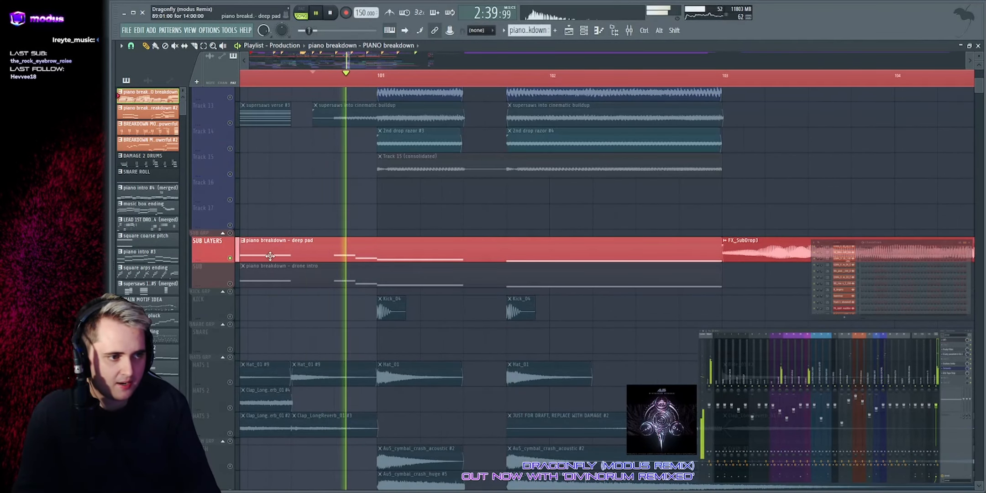
pyautogui.press('space')
pyautogui.click(231, 284)
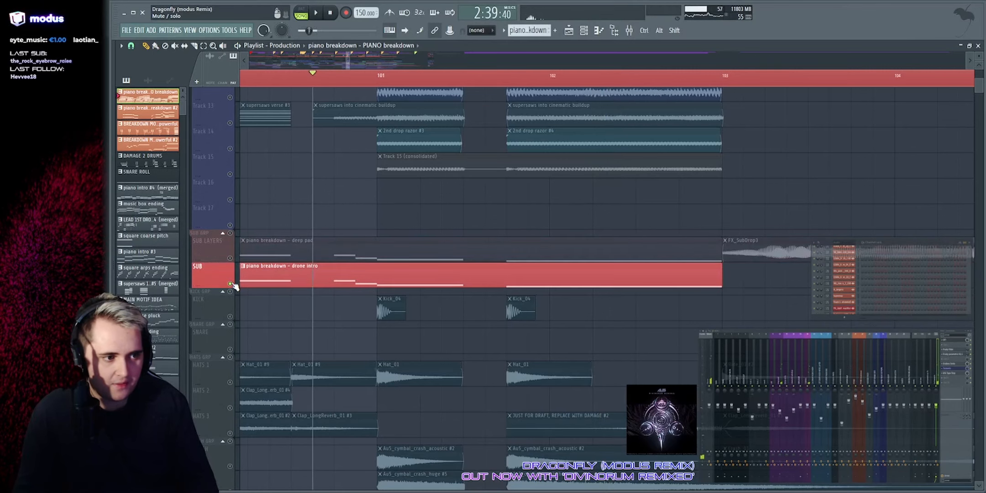
pyautogui.click(231, 258)
pyautogui.press('space')
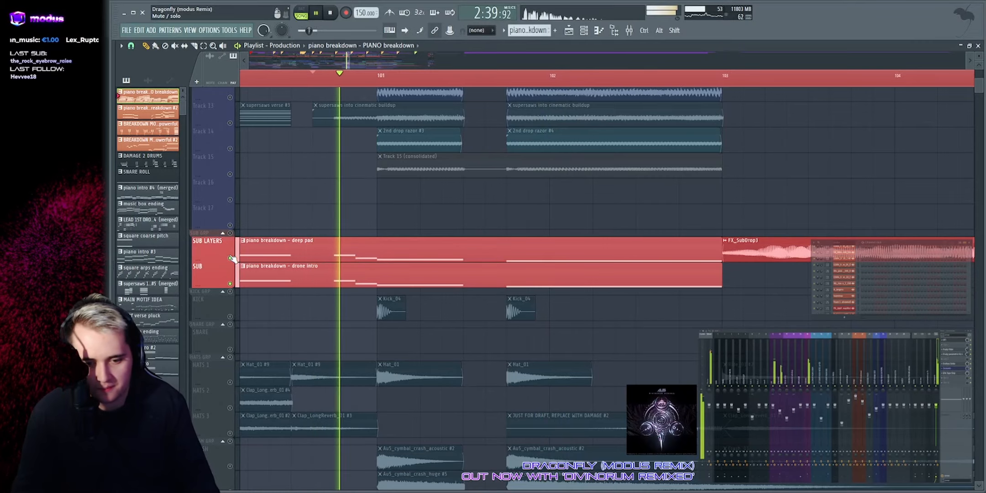
pyautogui.scroll(7, 391, 256)
pyautogui.scroll(3, 392, 256)
pyautogui.press('space')
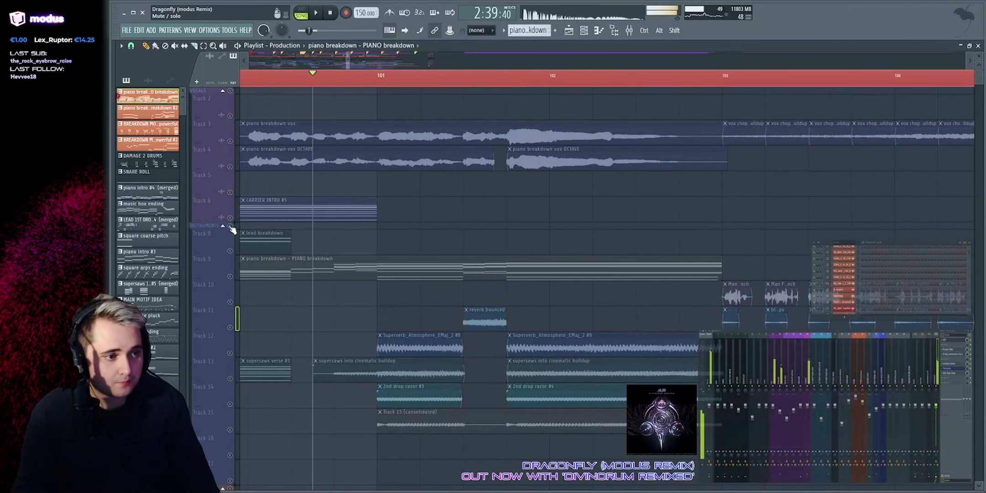
# Step: Replay with the INSTRUMENTS group soloed, then open the DAMAGE 2 DRUMS clip in the Piano roll
pyautogui.click(230, 226)
pyautogui.press('space')
pyautogui.scroll(-6, 461, 282)
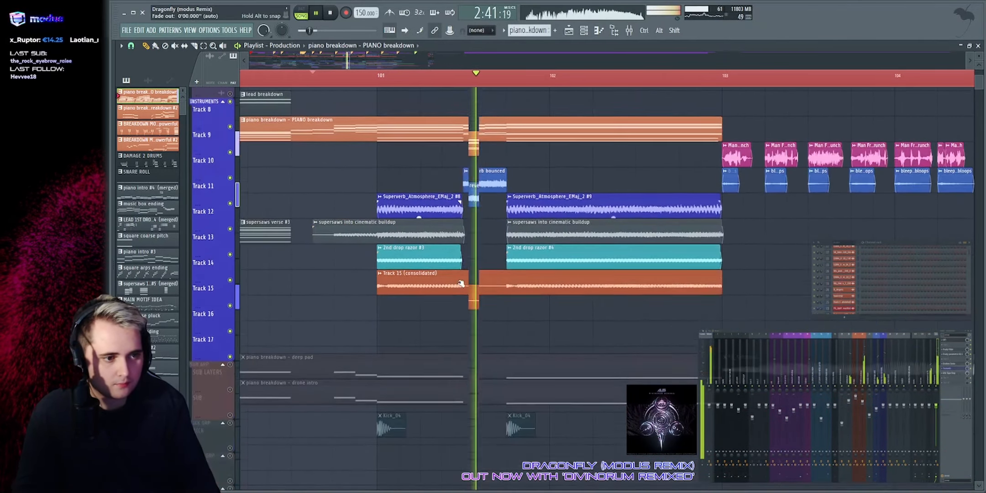
pyautogui.scroll(-3, 399, 59)
pyautogui.scroll(2, 399, 57)
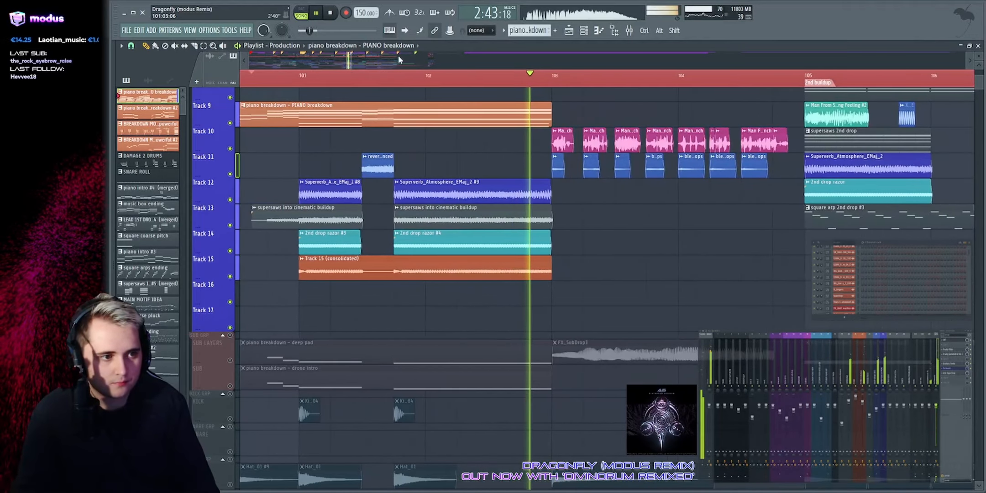
pyautogui.scroll(-11, 465, 203)
pyautogui.press('space')
pyautogui.scroll(-4, 475, 201)
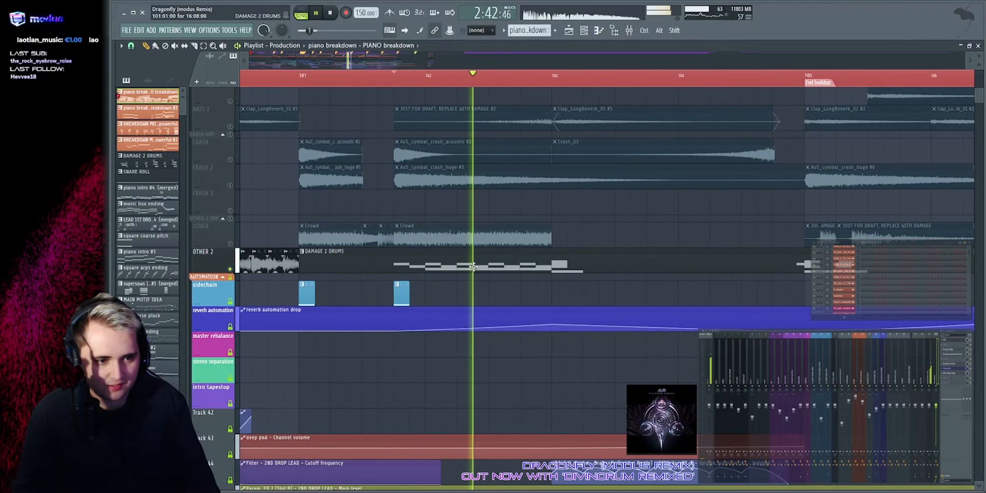
pyautogui.press('space')
pyautogui.doubleClick(606, 264)
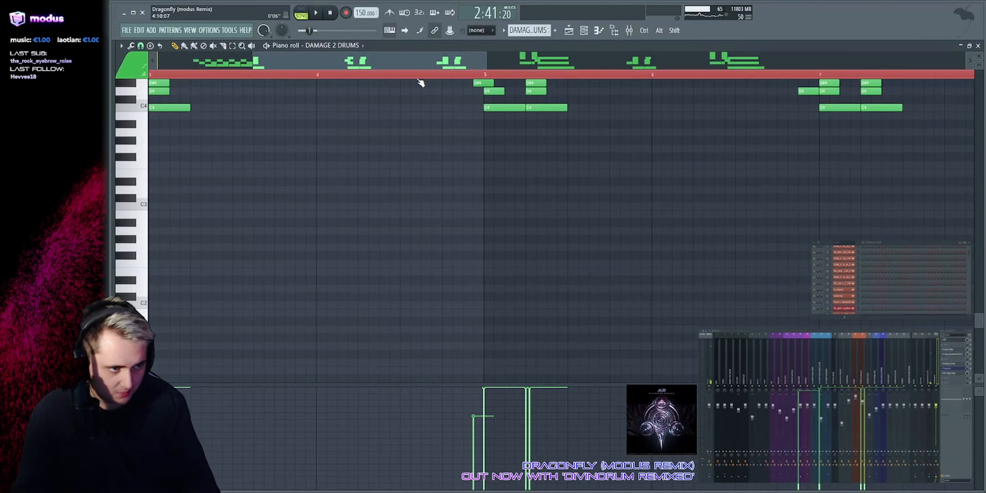
pyautogui.moveTo(415, 63); pyautogui.dragTo(386, 45)
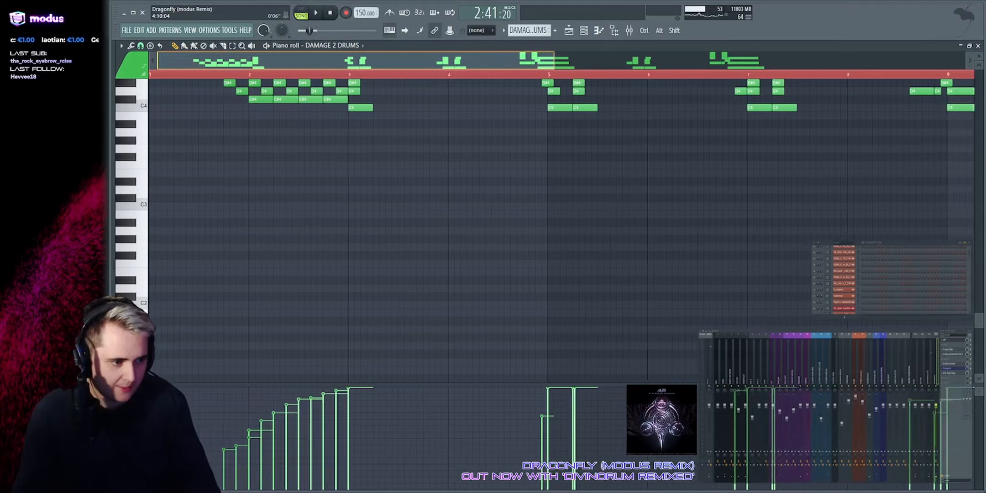
pyautogui.click(591, 34)
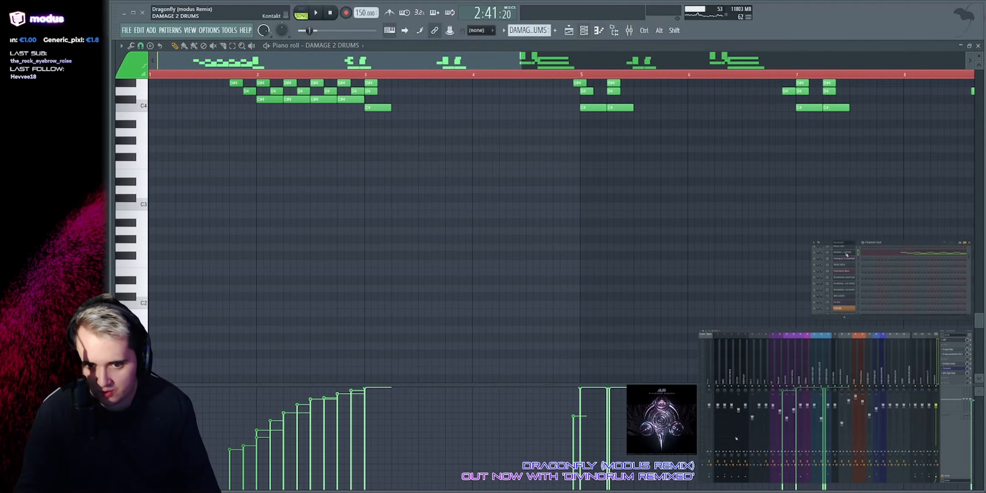
pyautogui.click(846, 254)
pyautogui.moveTo(593, 93); pyautogui.dragTo(336, 59)
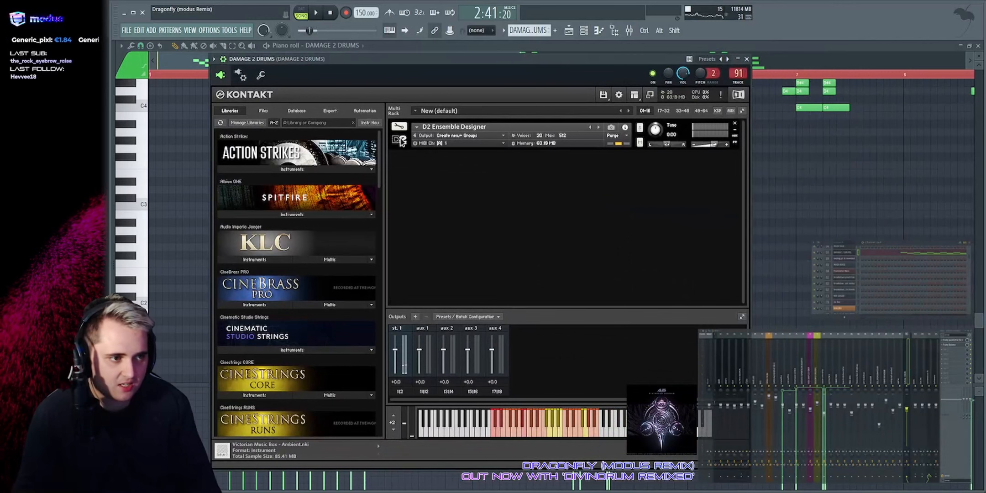
pyautogui.moveTo(437, 63); pyautogui.dragTo(406, 44)
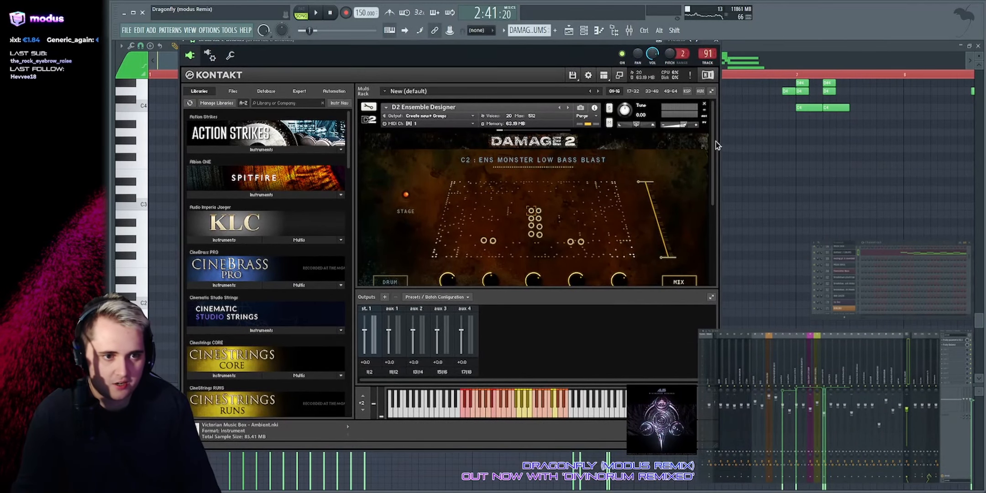
pyautogui.scroll(-2, 716, 145)
pyautogui.press('Escape')
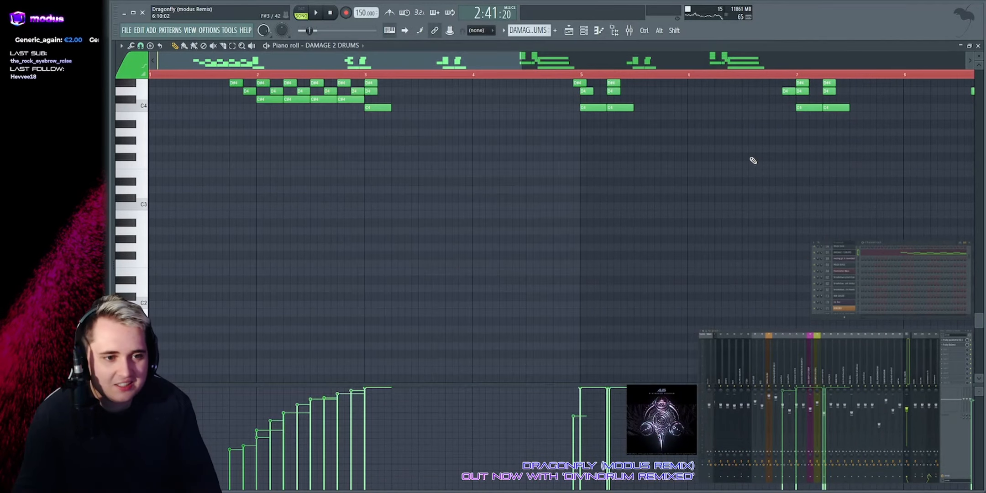
pyautogui.moveTo(521, 63); pyautogui.dragTo(389, 61)
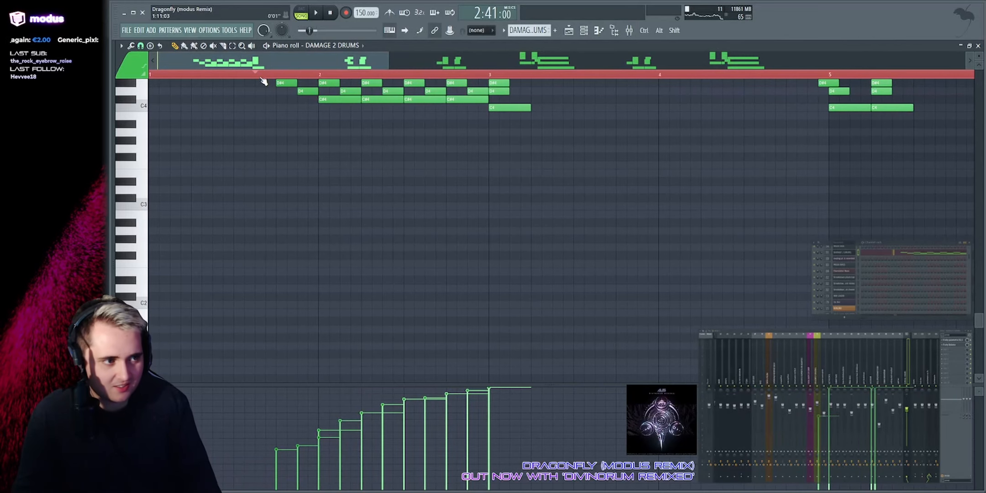
pyautogui.scroll(3, 264, 81)
pyautogui.press('space')
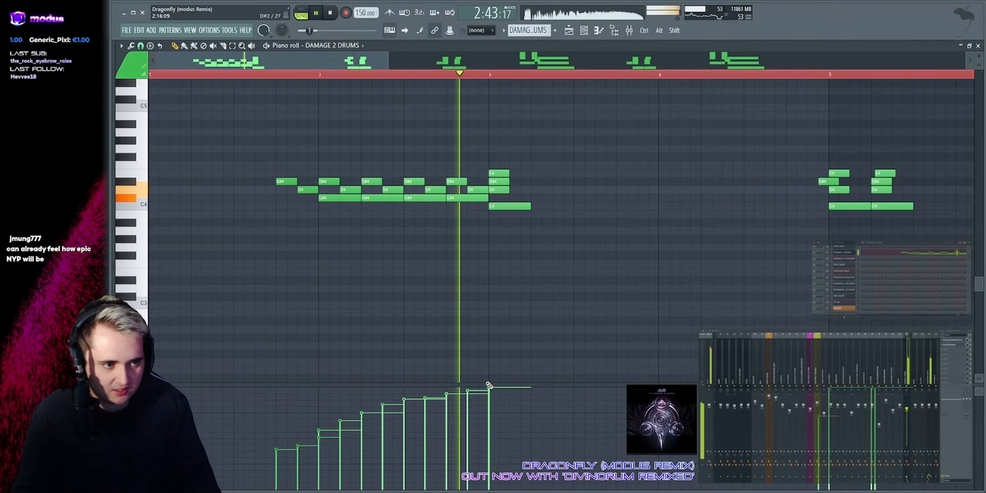
pyautogui.scroll(-1, 506, 53)
pyautogui.click(613, 75)
pyautogui.moveTo(477, 61); pyautogui.dragTo(579, 65)
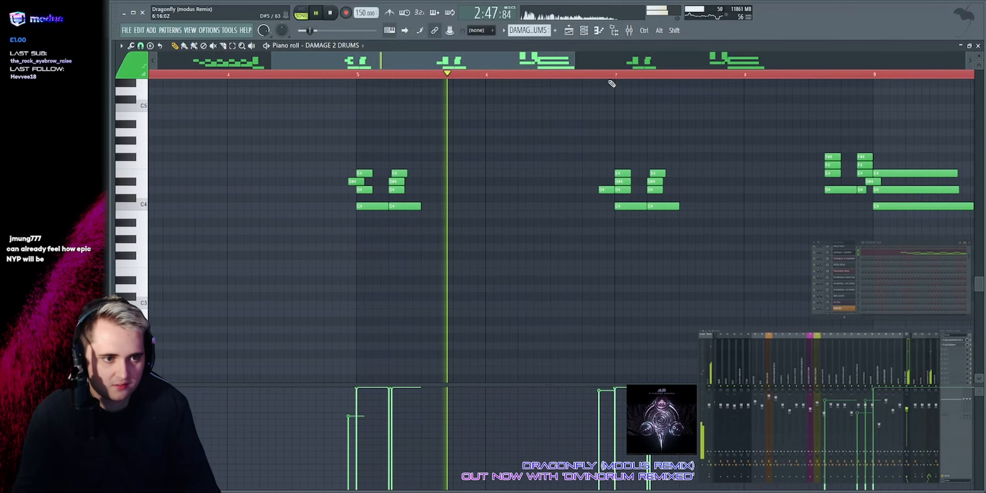
pyautogui.click(591, 75)
pyautogui.click(569, 30)
# Step: Move the song position to bar 103, before the 2nd buildup, and solo SUB LAYERS
pyautogui.scroll(-3, 559, 59)
pyautogui.press('space')
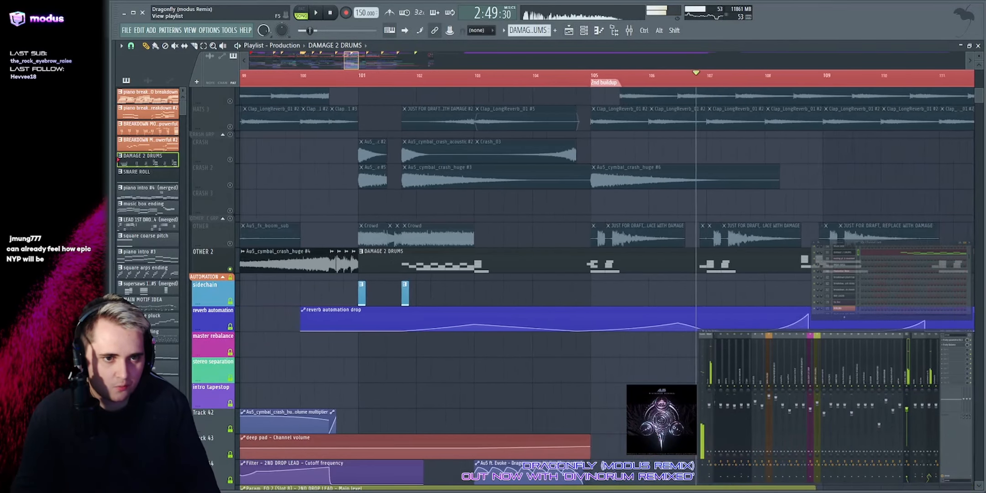
pyautogui.scroll(-2, 531, 208)
pyautogui.click(501, 76)
pyautogui.scroll(5, 477, 242)
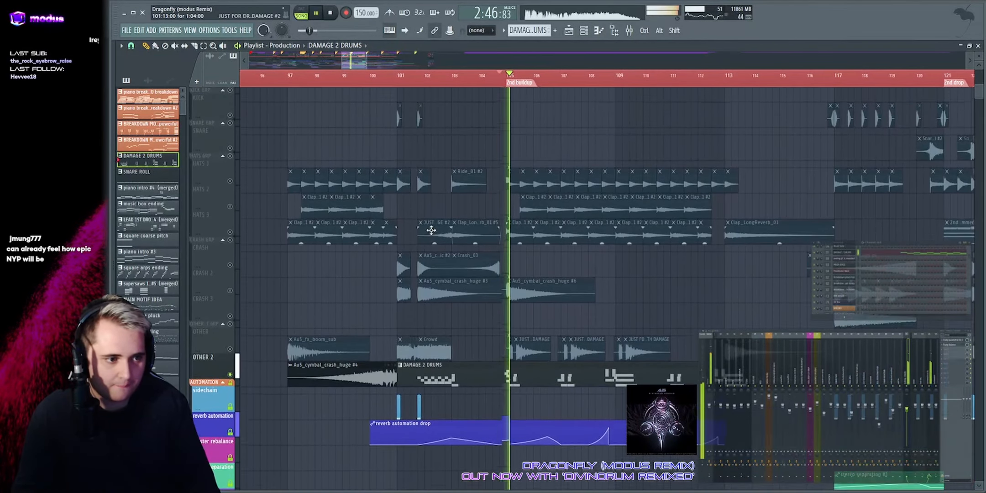
pyautogui.click(232, 309)
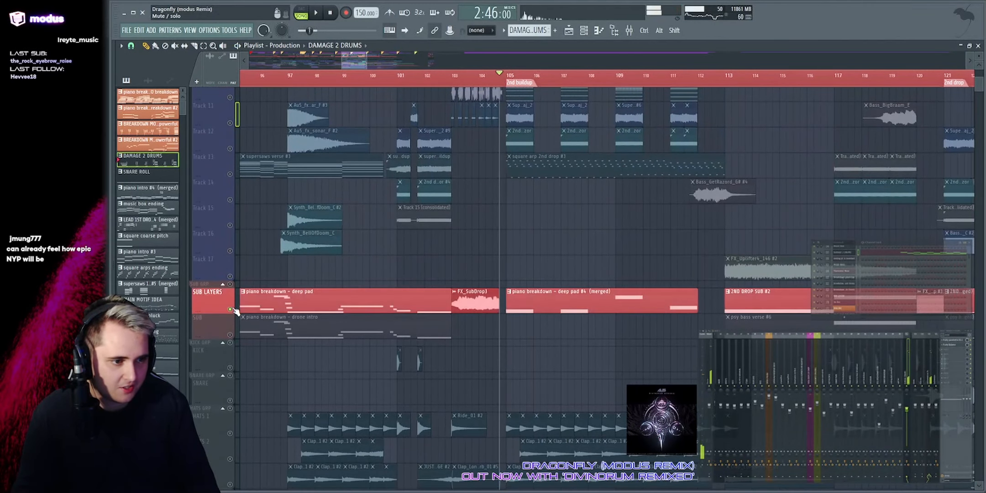
pyautogui.scroll(3, 489, 155)
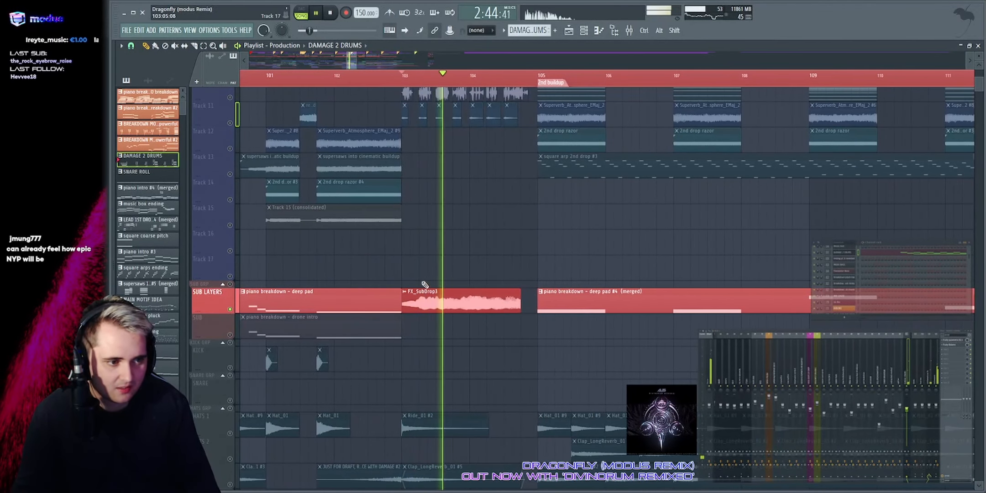
pyautogui.scroll(4, 425, 228)
pyautogui.press('space')
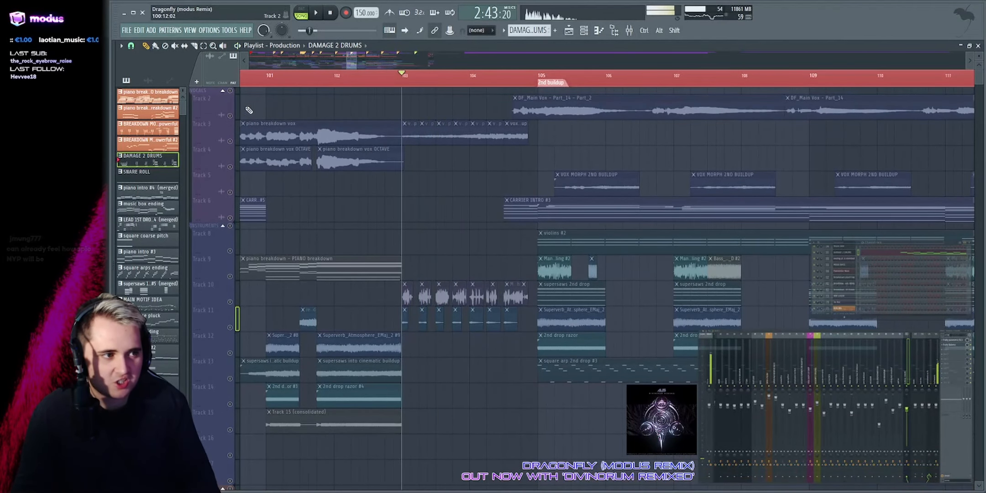
# Step: Solo the VOCALS group (Tracks 2–6) and play, checking the seven vox chopped clips on Track 3
pyautogui.click(230, 91)
pyautogui.press('space')
pyautogui.scroll(4, 385, 122)
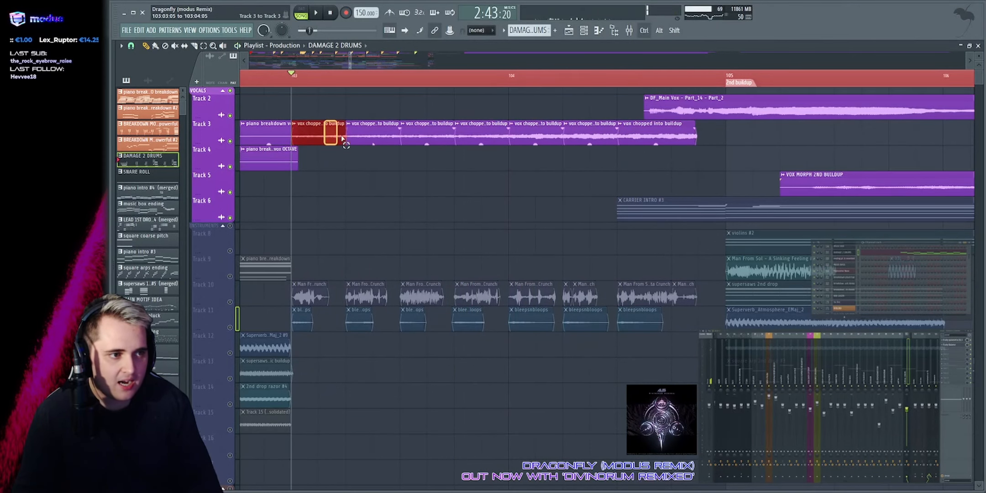
pyautogui.moveTo(343, 137); pyautogui.dragTo(661, 136)
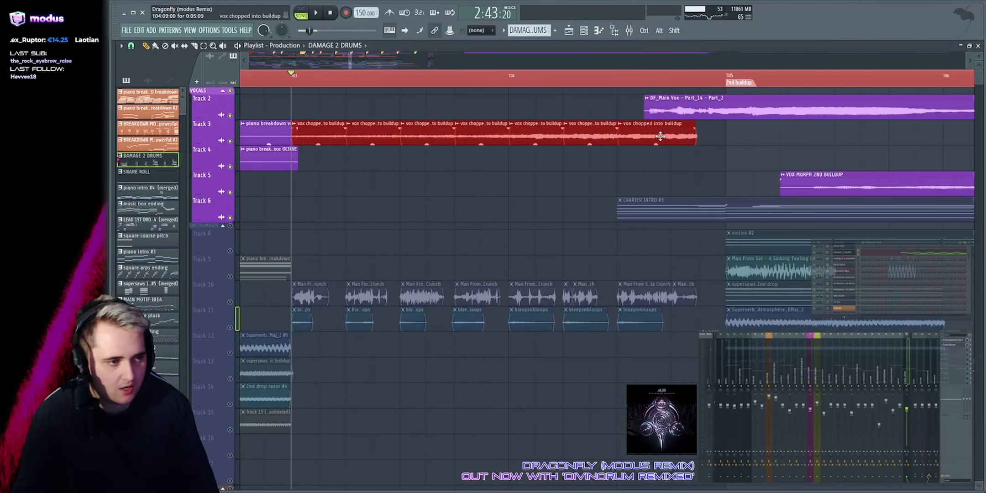
pyautogui.keyDown('ctrl'); pyautogui.click(355, 103); pyautogui.keyUp('ctrl')
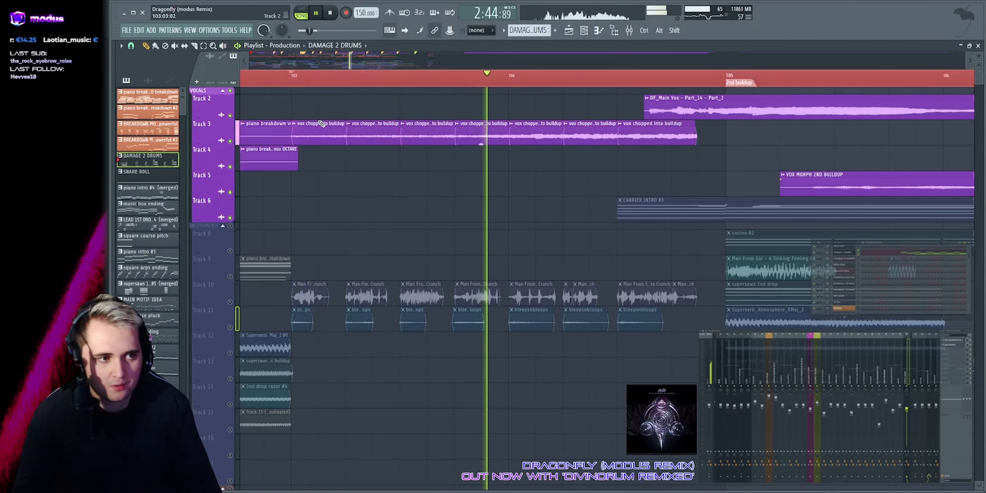
pyautogui.press('space')
# Step: Enlarge the Track 44 automation lane and play to hear its volume automation
pyautogui.scroll(-10, 402, 170)
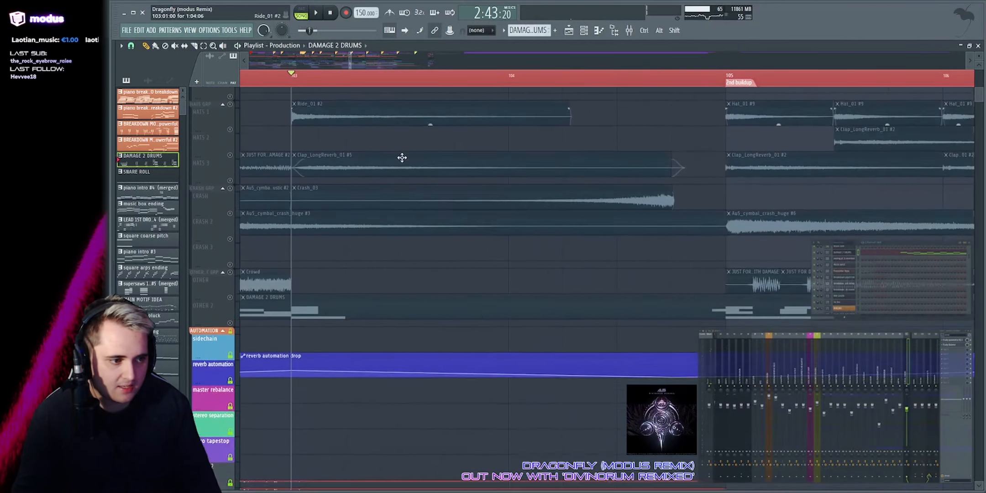
pyautogui.scroll(-3, 407, 162)
pyautogui.moveTo(229, 148); pyautogui.dragTo(229, 290)
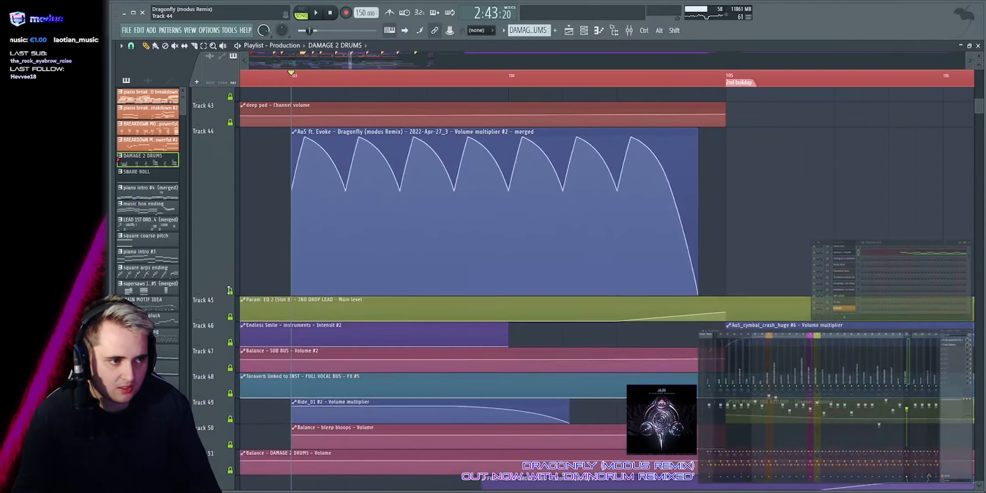
pyautogui.press('space')
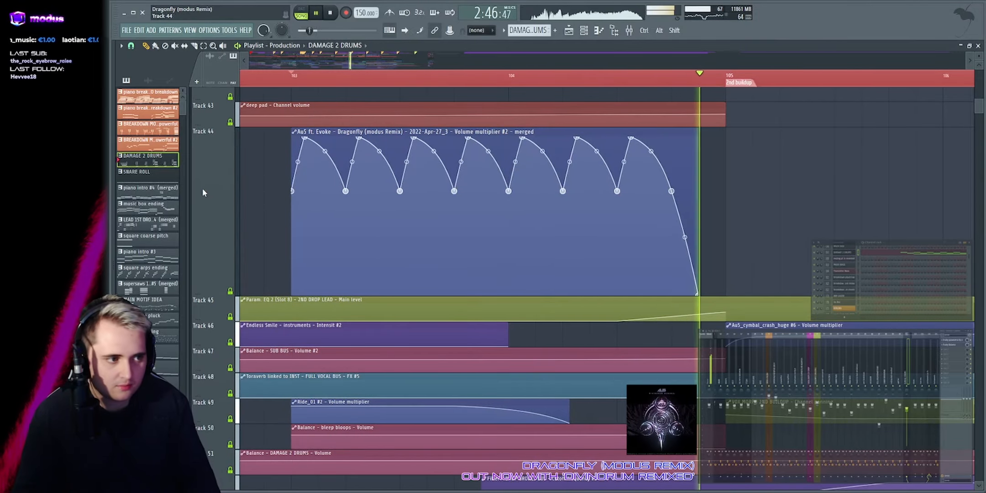
pyautogui.scroll(12, 294, 225)
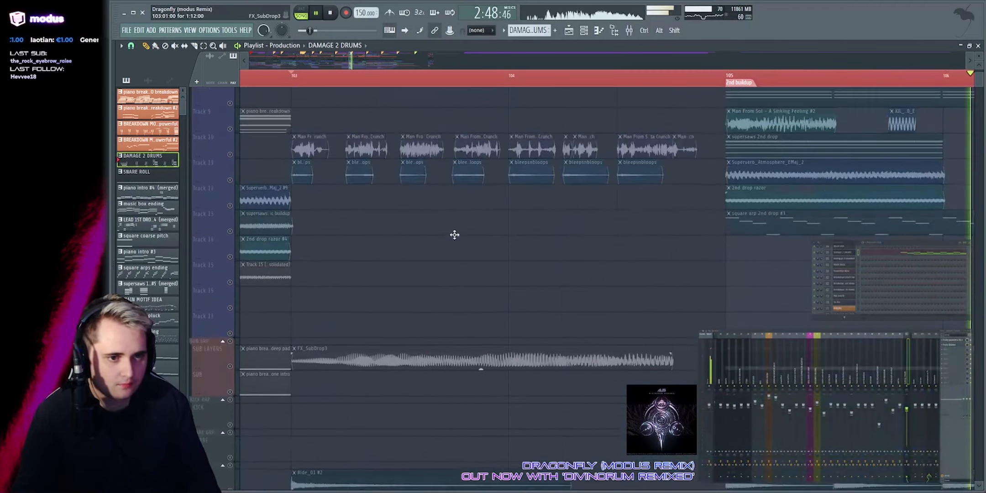
# Step: Play Tracks 10 and 11 soloed together, then Track 10 alone, from bar 103
pyautogui.rightClick(230, 302)
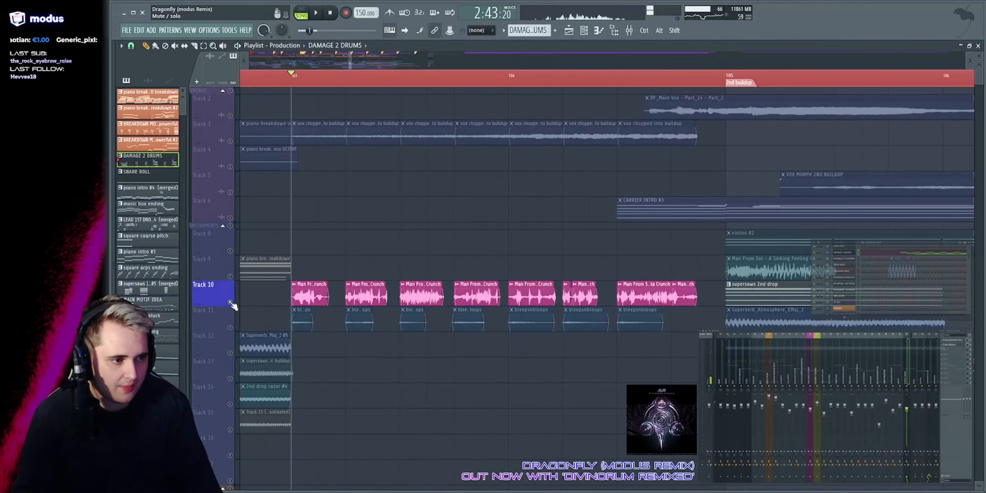
pyautogui.rightClick(230, 327)
pyautogui.scroll(-4, 429, 214)
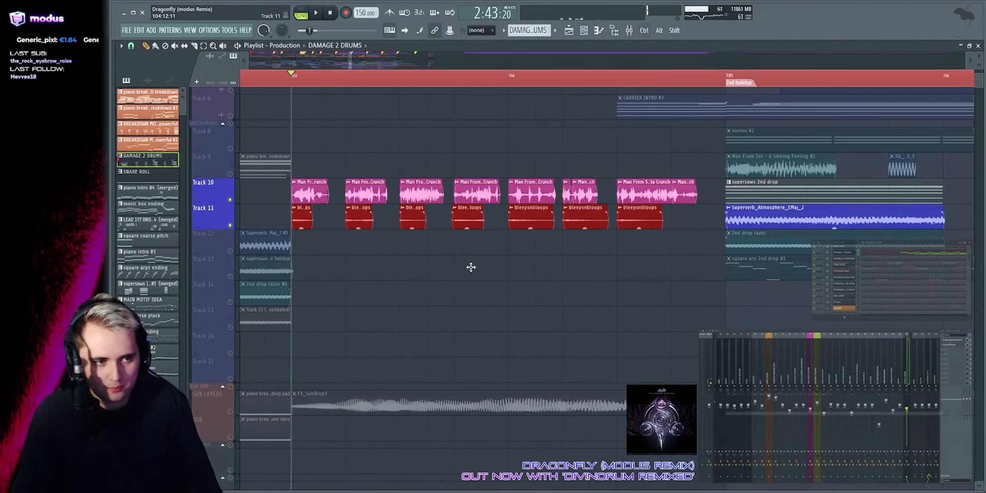
pyautogui.press('space')
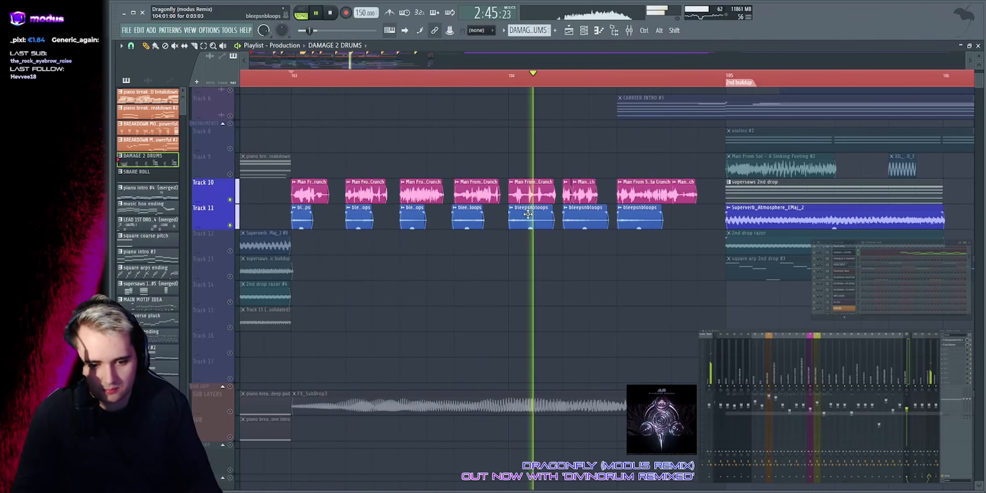
pyautogui.press('space')
pyautogui.click(230, 225)
pyautogui.moveTo(350, 76); pyautogui.dragTo(348, 77)
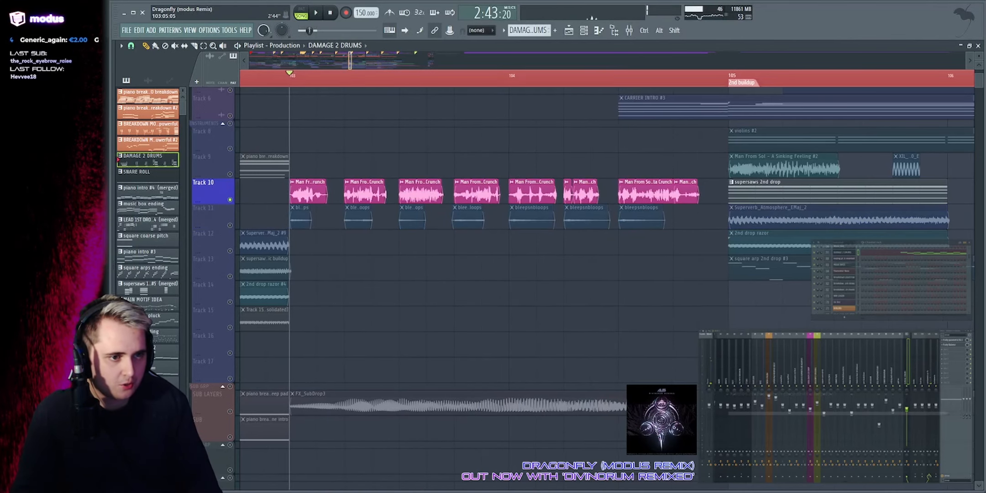
pyautogui.keyDown('ctrl'); pyautogui.scroll(2, 336, 168); pyautogui.keyUp('ctrl')
pyautogui.press('space')
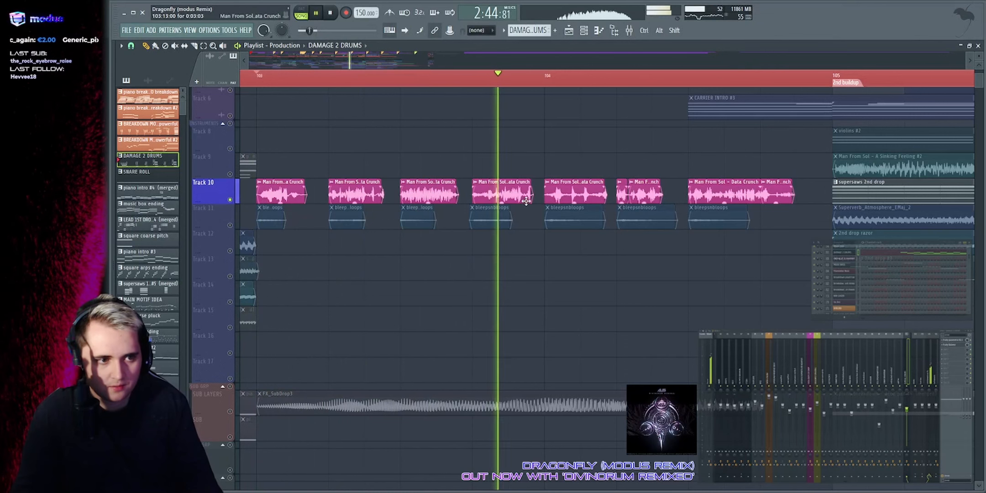
# Step: Inspect the Data Crunch channel's Fruity Delay 3 glitch drop delay, then close both windows
pyautogui.doubleClick(717, 188)
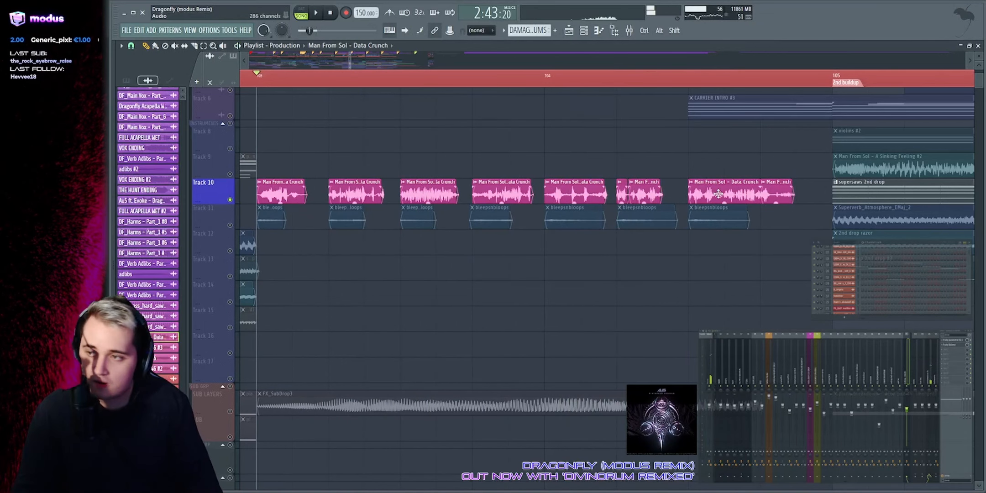
pyautogui.click(956, 355)
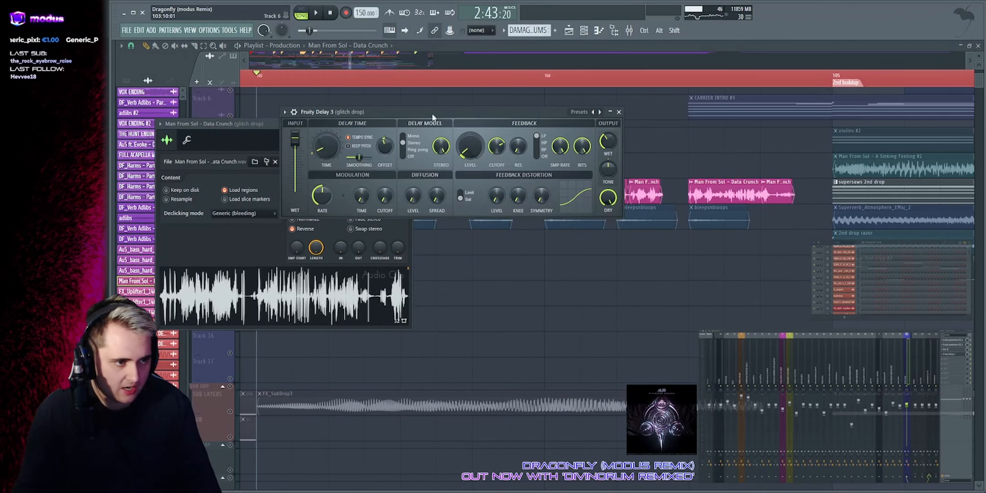
pyautogui.moveTo(422, 113); pyautogui.dragTo(419, 136)
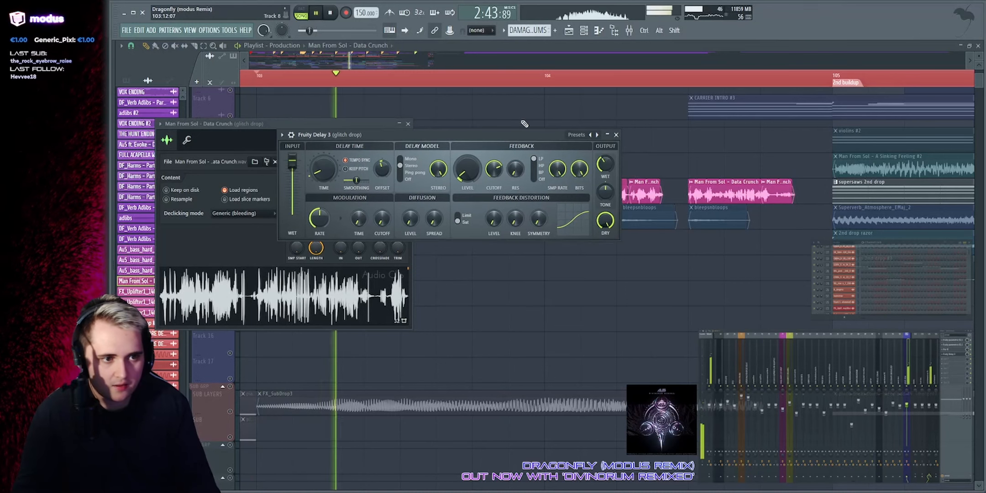
pyautogui.click(788, 46)
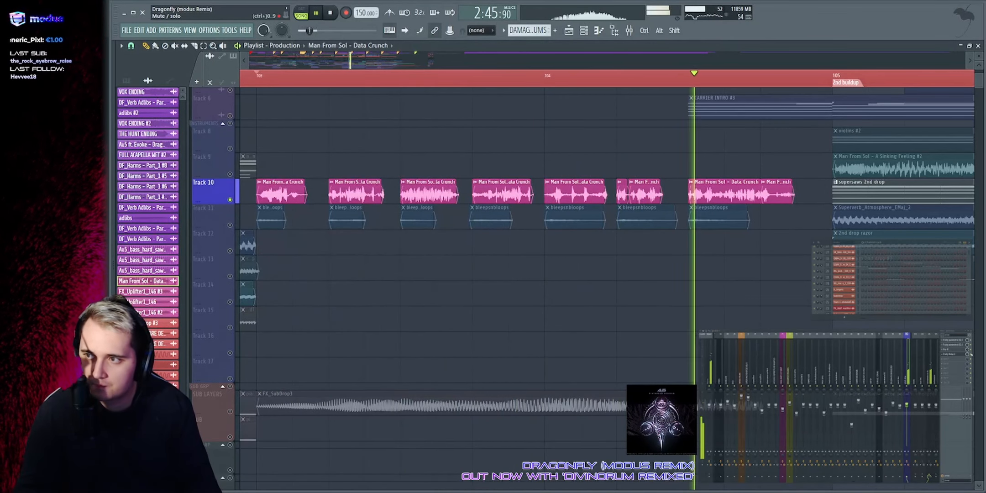
# Step: Play the Data Crunch chops from bar 103, then solo Track 11 and play its bleepsnbloops clips
pyautogui.press('space')
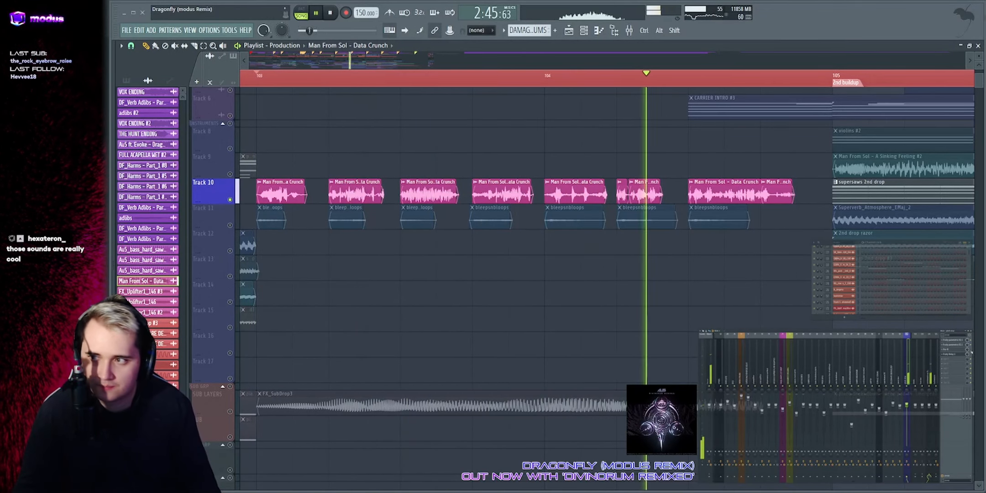
pyautogui.press('space')
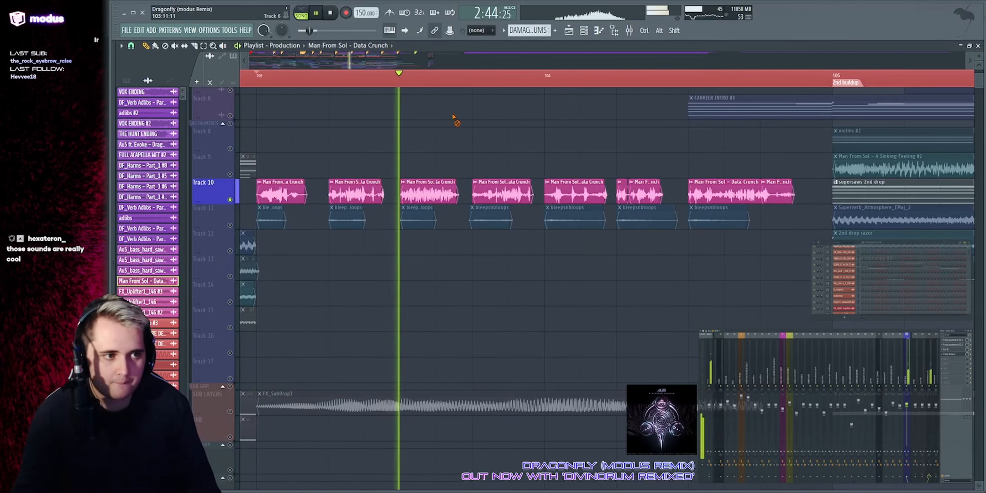
pyautogui.rightClick(230, 226)
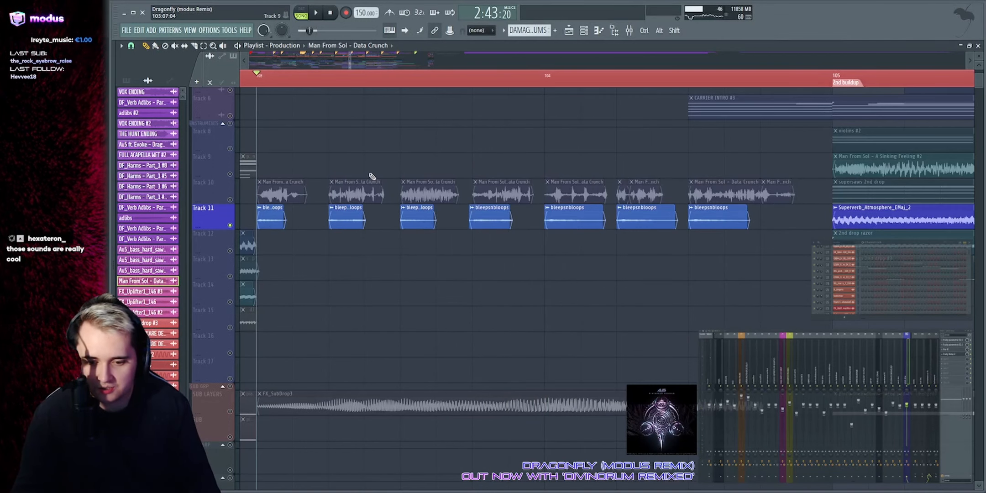
pyautogui.press('space')
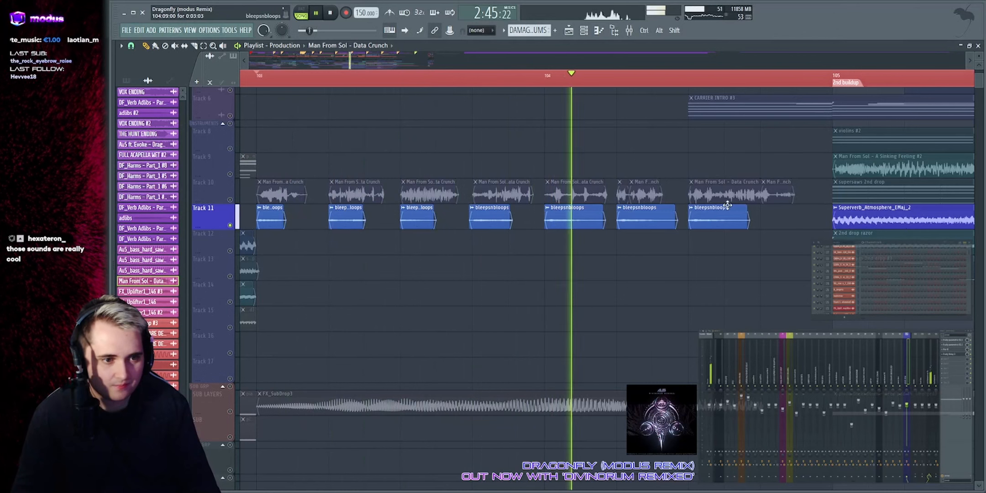
pyautogui.moveTo(768, 220); pyautogui.dragTo(260, 222)
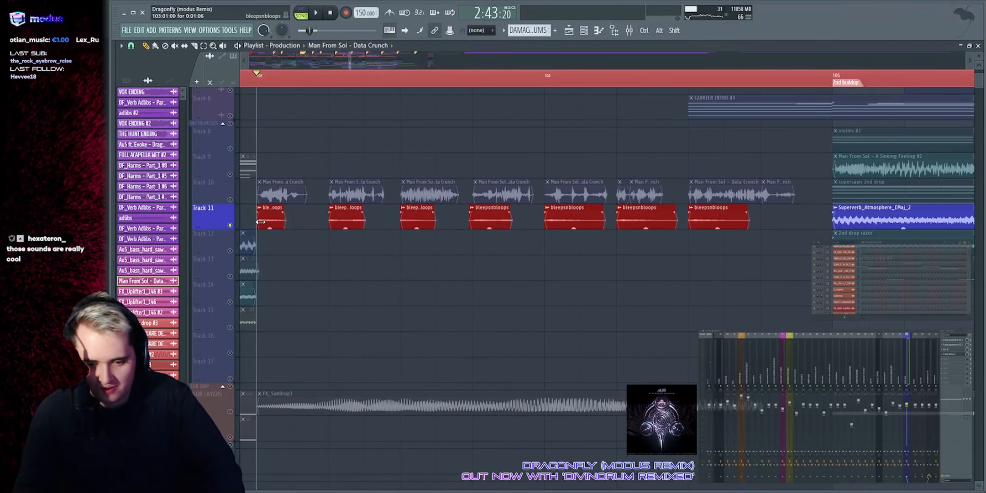
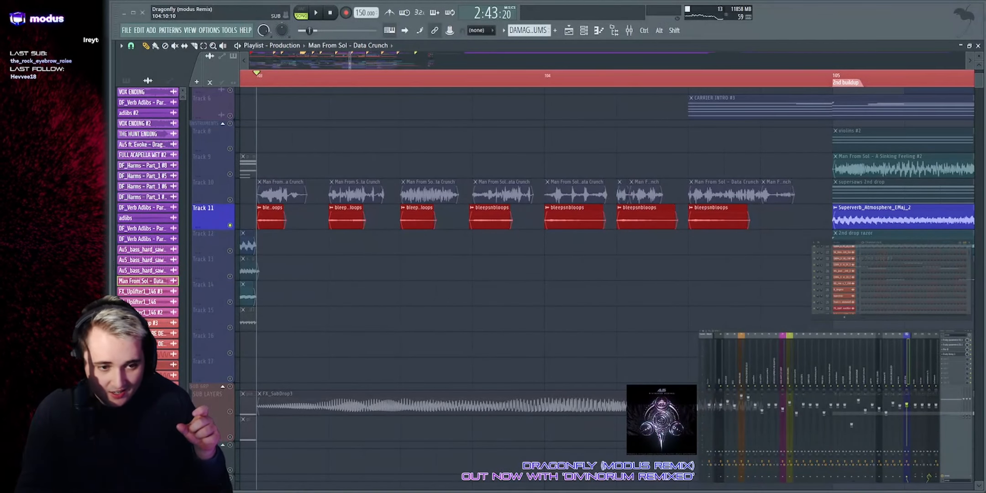
# Step: Reselect Track 11's bleepsnbloops clips and play them from bar 103
pyautogui.click(400, 118)
pyautogui.moveTo(249, 221); pyautogui.dragTo(788, 238)
pyautogui.press('space')
pyautogui.keyDown('ctrl'); pyautogui.click(637, 276); pyautogui.keyUp('ctrl')
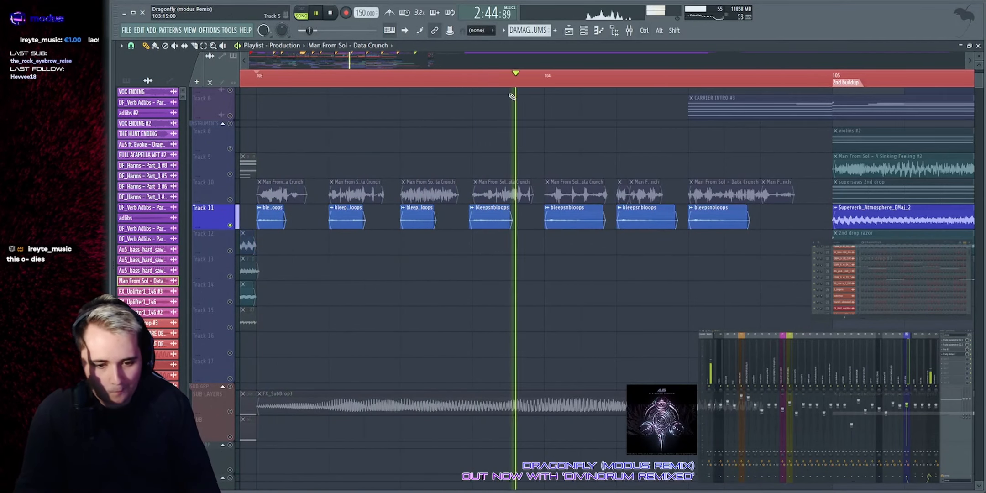
pyautogui.scroll(-3, 477, 72)
pyautogui.press('space')
# Step: Bring Track 10 back into the mix and replay from bar 103
pyautogui.click(230, 200)
pyautogui.press('space')
pyautogui.scroll(-5, 359, 245)
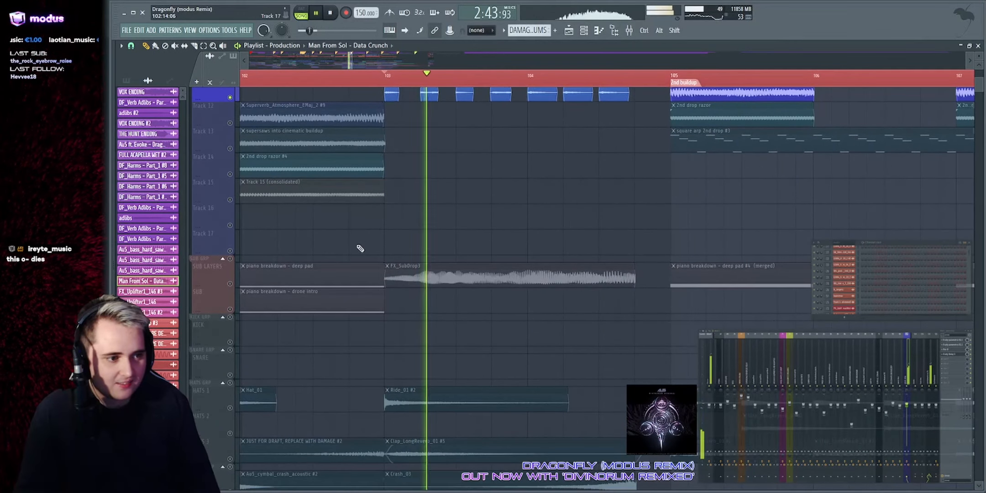
# Step: Select the SUB LAYERS track and its clips, then play the section twice from bar 103
pyautogui.click(231, 284)
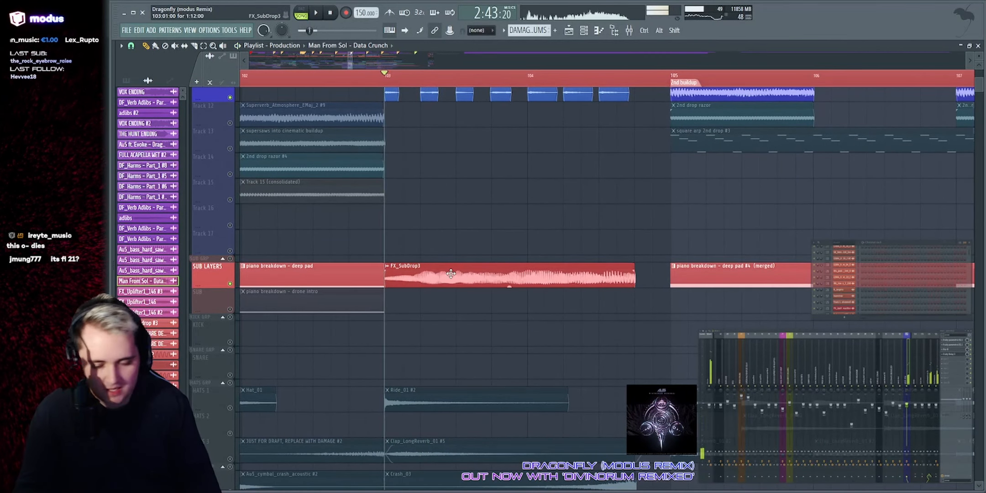
pyautogui.press('space')
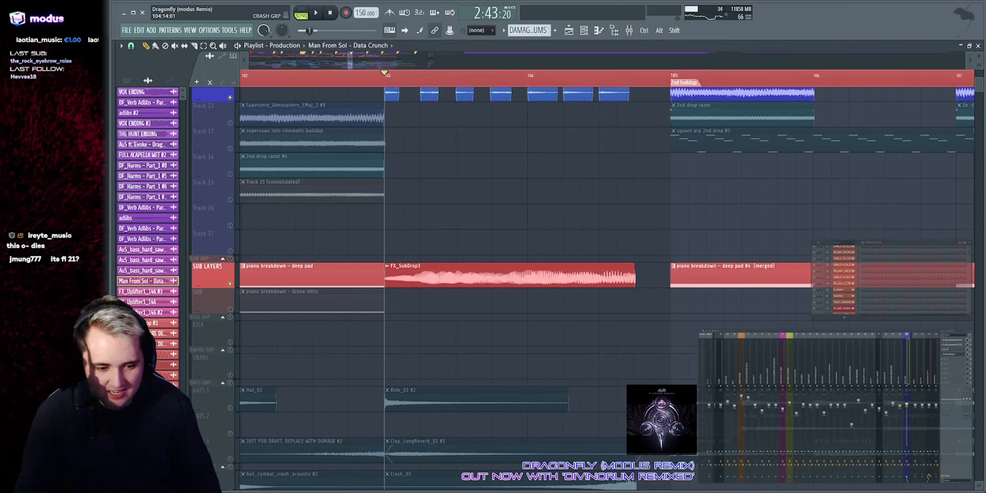
pyautogui.press('space')
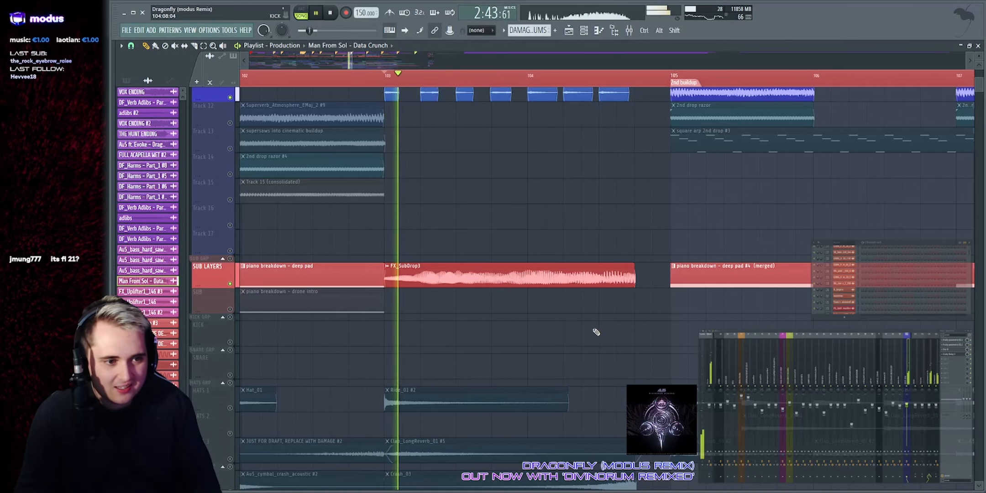
pyautogui.scroll(2, 544, 301)
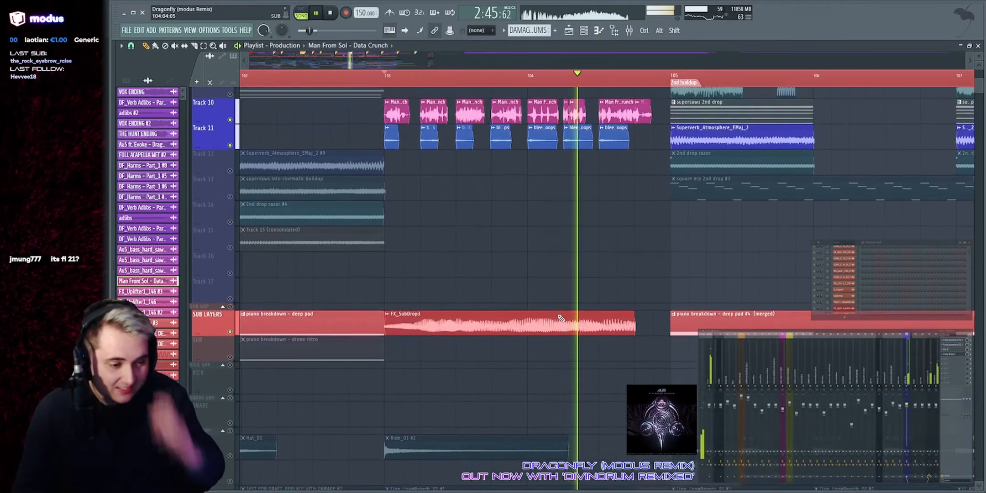
pyautogui.scroll(-7, 544, 310)
pyautogui.press('space')
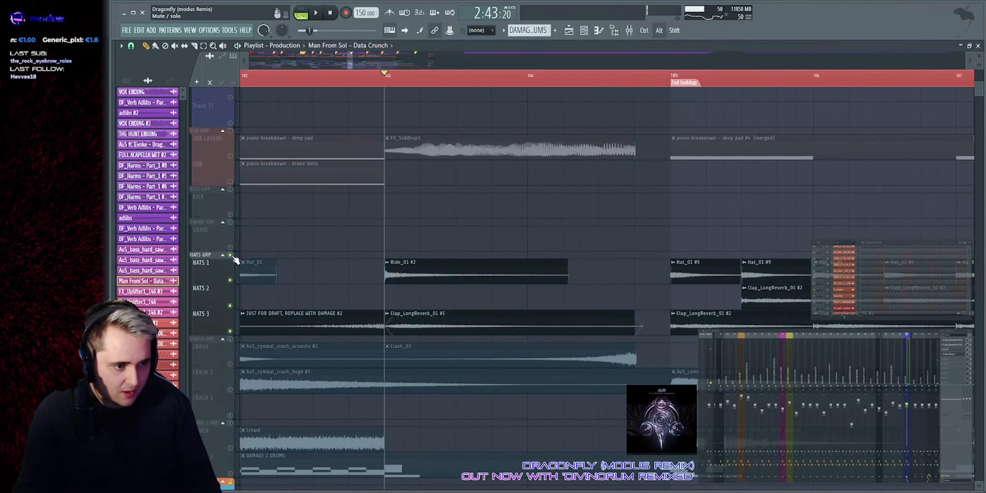
# Step: Play the hats from bar 103 and select the Clap_LongReverb_01 #5 clip
pyautogui.scroll(-4, 411, 274)
pyautogui.press('space')
pyautogui.moveTo(399, 188); pyautogui.dragTo(639, 195)
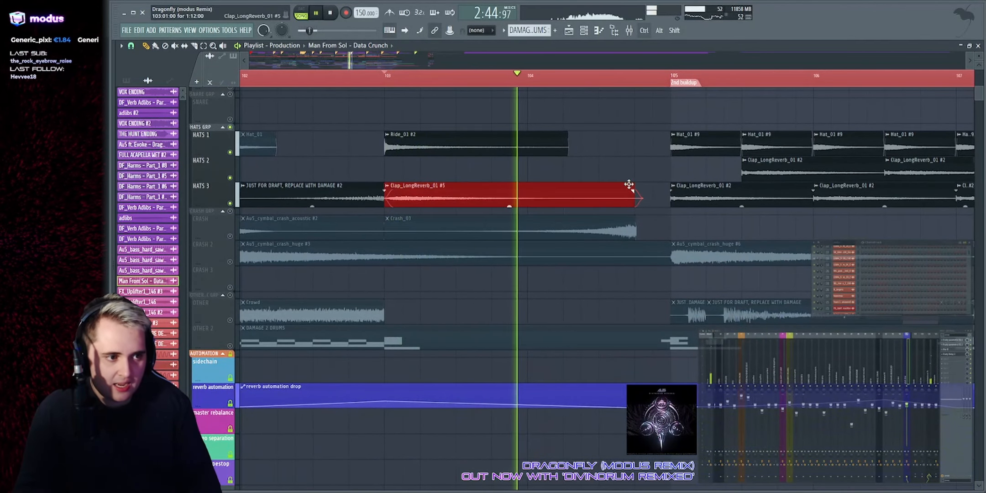
pyautogui.press('space')
pyautogui.rightClick(612, 166)
pyautogui.keyDown('ctrl'); pyautogui.click(418, 197); pyautogui.keyUp('ctrl')
pyautogui.rightClick(611, 161)
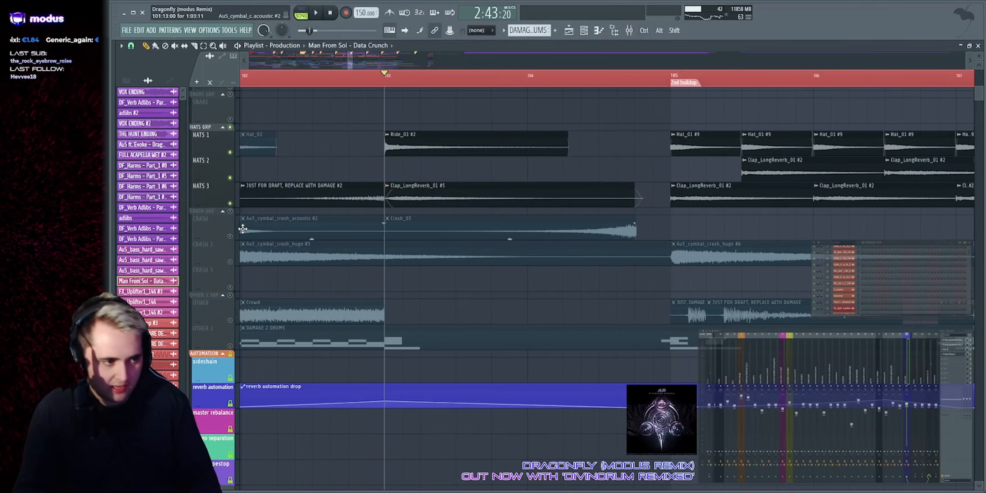
# Step: Unmute the CRASH track and listen from bar 103
pyautogui.click(229, 236)
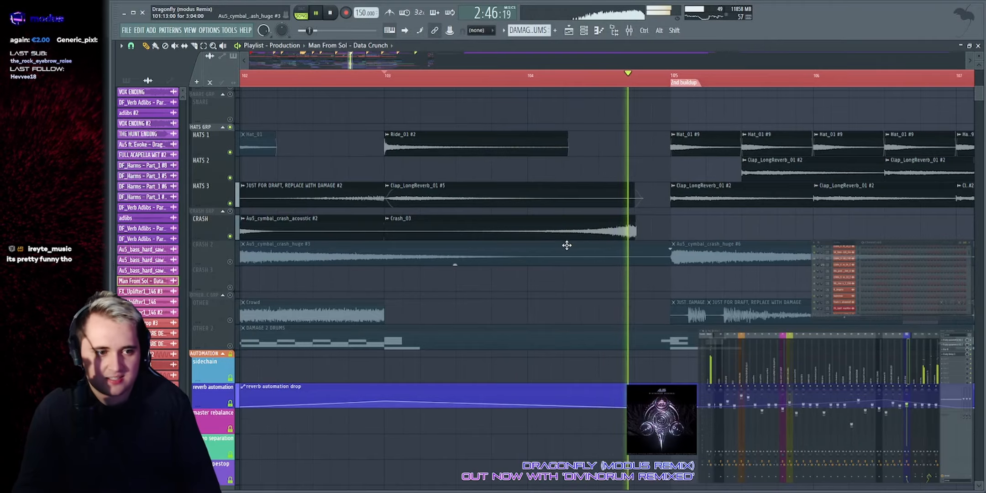
pyautogui.scroll(-5, 568, 244)
pyautogui.scroll(7, 365, 264)
pyautogui.press('space')
# Step: Mute the HATS group, unsolo all tracks and play the full mix from bar 103
pyautogui.click(230, 178)
pyautogui.rightClick(230, 179)
pyautogui.press('space')
pyautogui.scroll(4, 529, 244)
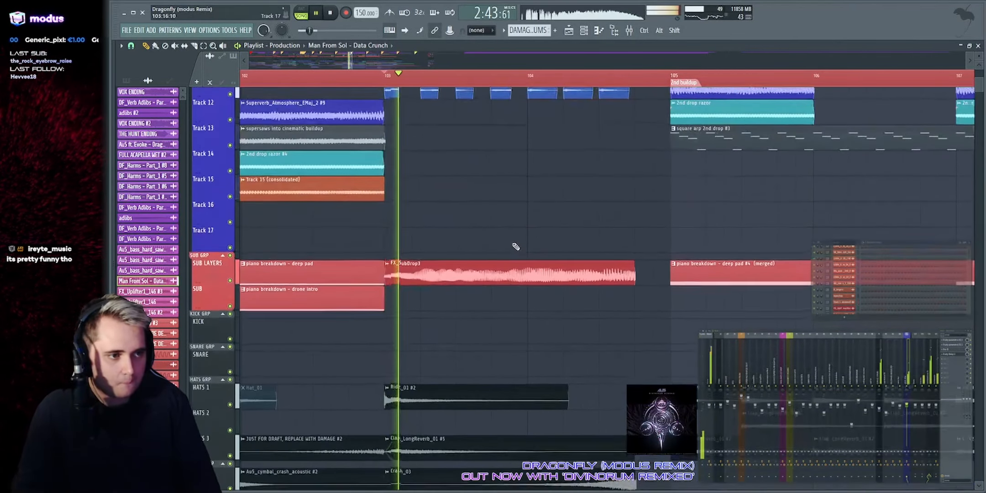
pyautogui.scroll(-8, 443, 270)
pyautogui.scroll(5, 489, 283)
pyautogui.scroll(7, 490, 283)
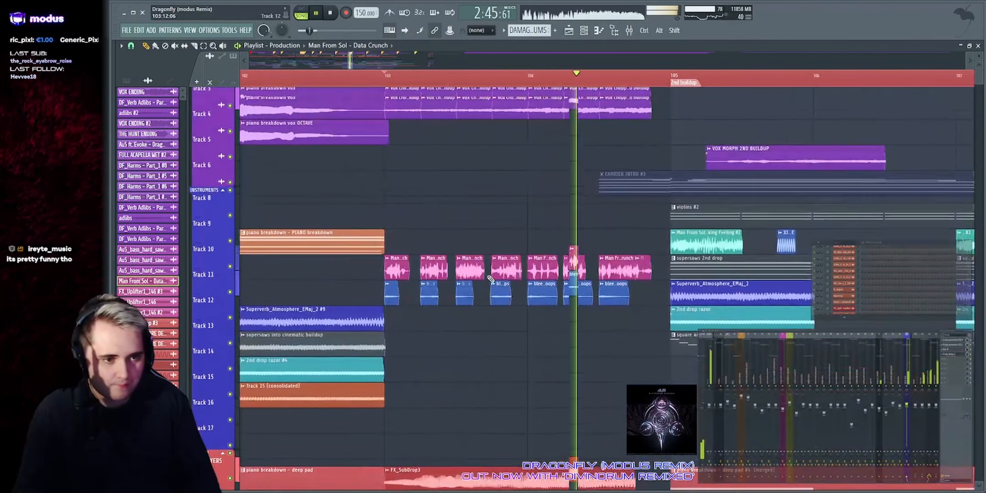
pyautogui.hscroll(2, 347, 133)
pyautogui.scroll(-3, 347, 133)
pyautogui.keyDown('ctrl'); pyautogui.scroll(-2, 346, 102); pyautogui.keyUp('ctrl')
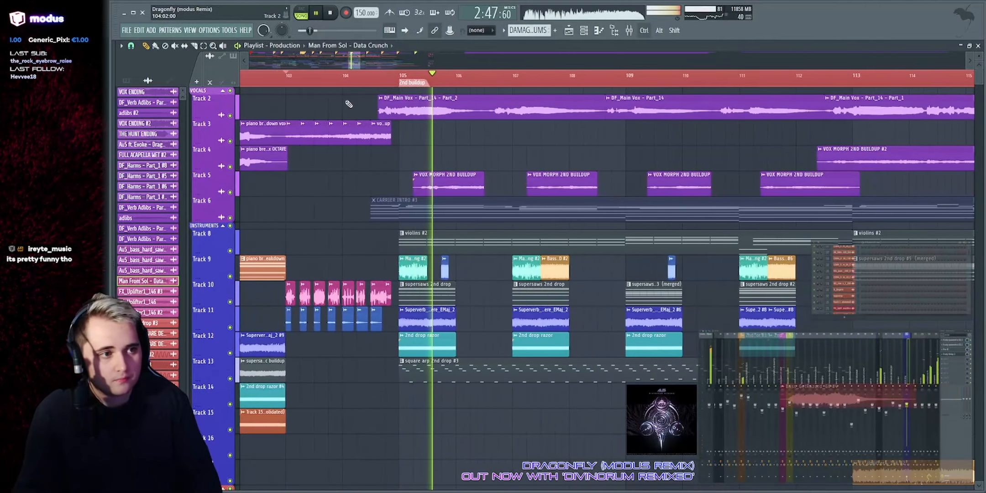
pyautogui.press('space')
# Step: Play through into the 2nd buildup and widen the view across its bars
pyautogui.press('space')
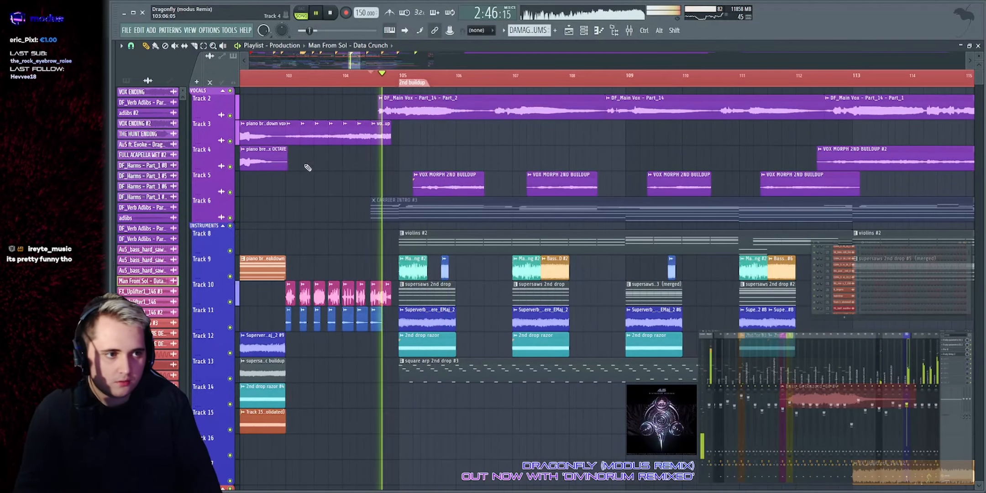
pyautogui.scroll(2, 410, 247)
pyautogui.scroll(-3, 411, 247)
pyautogui.press('space')
pyautogui.scroll(-5, 410, 247)
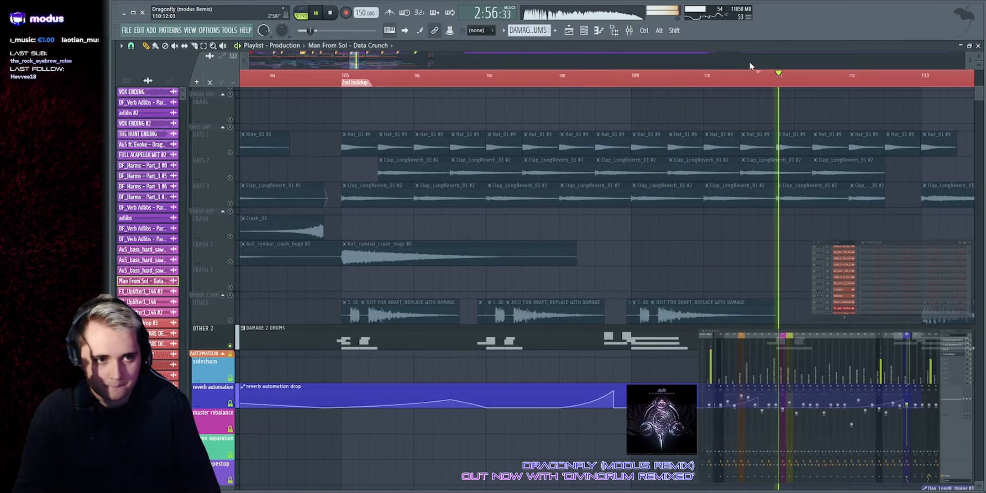
pyautogui.scroll(-2, 751, 65)
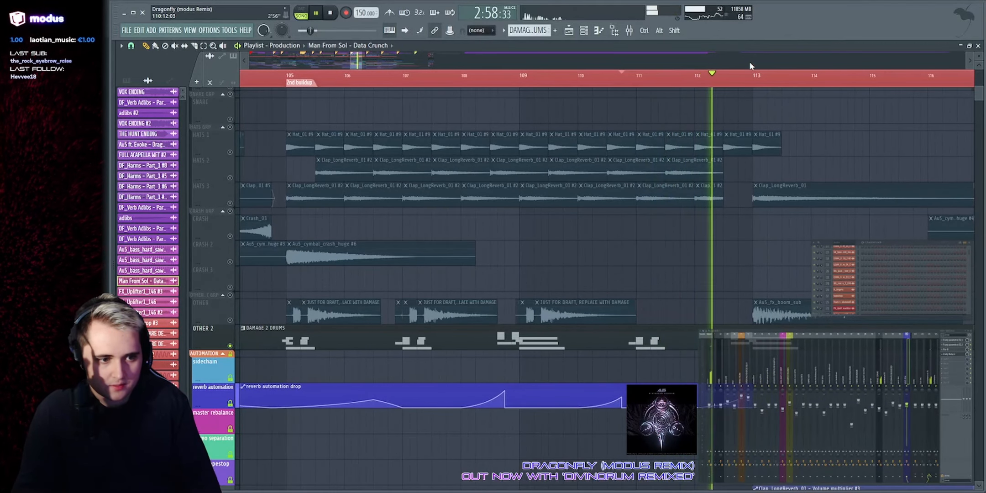
pyautogui.moveTo(351, 60); pyautogui.dragTo(349, 62)
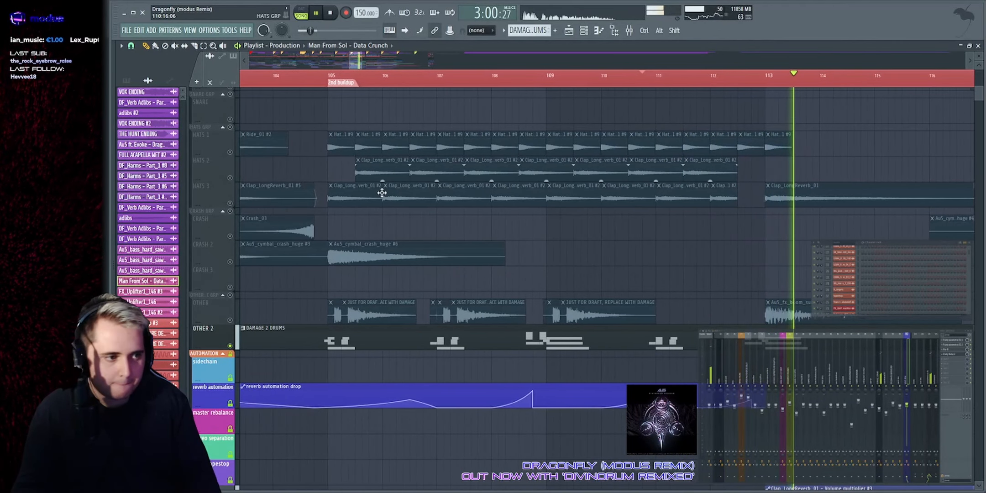
# Step: Unmute OTHER, delete its small clip near bar 113, play from bar 113, then select SUB GRP
pyautogui.click(233, 295)
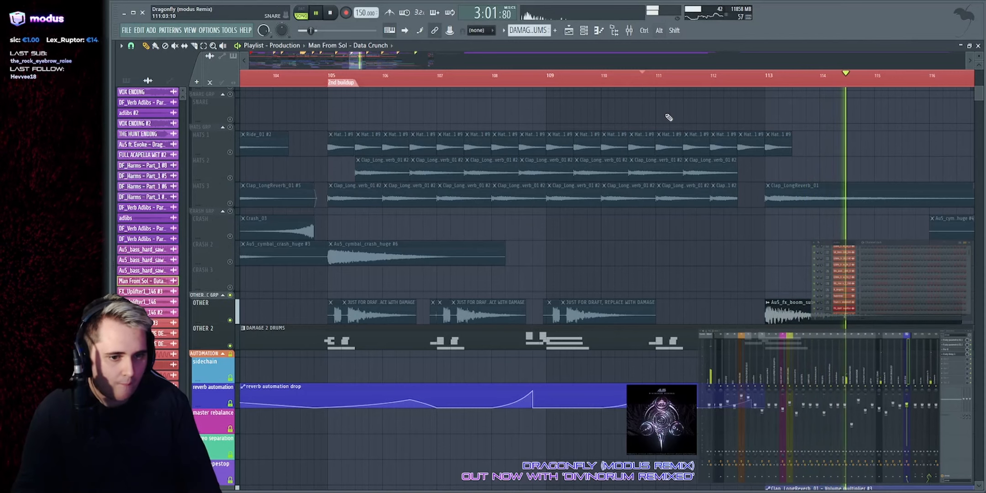
pyautogui.click(759, 76)
pyautogui.scroll(2, 759, 77)
pyautogui.rightClick(563, 318)
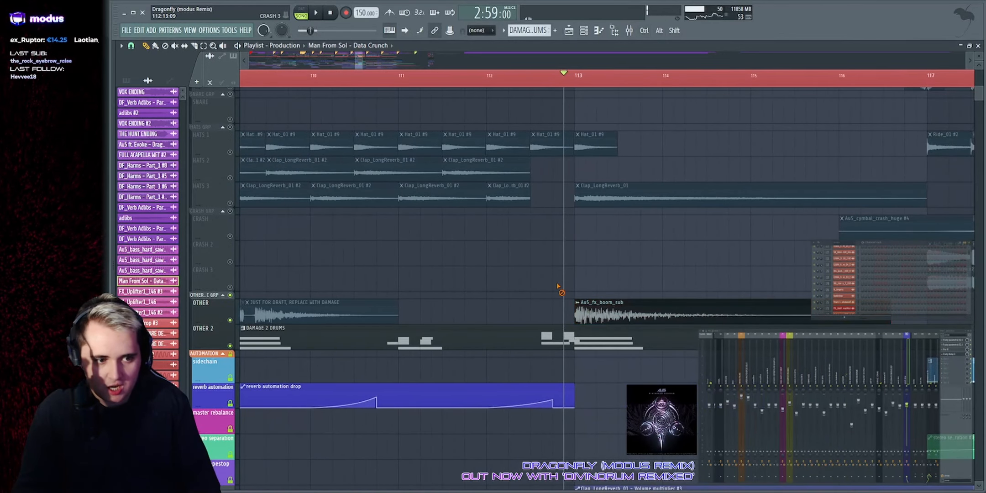
pyautogui.press('space')
pyautogui.scroll(3, 610, 281)
pyautogui.scroll(-3, 502, 77)
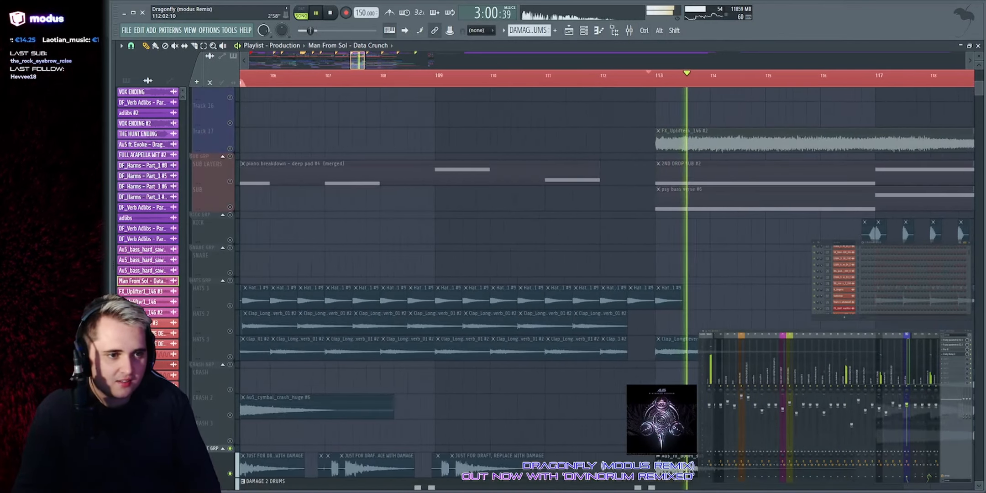
pyautogui.press('space')
pyautogui.scroll(2, 313, 251)
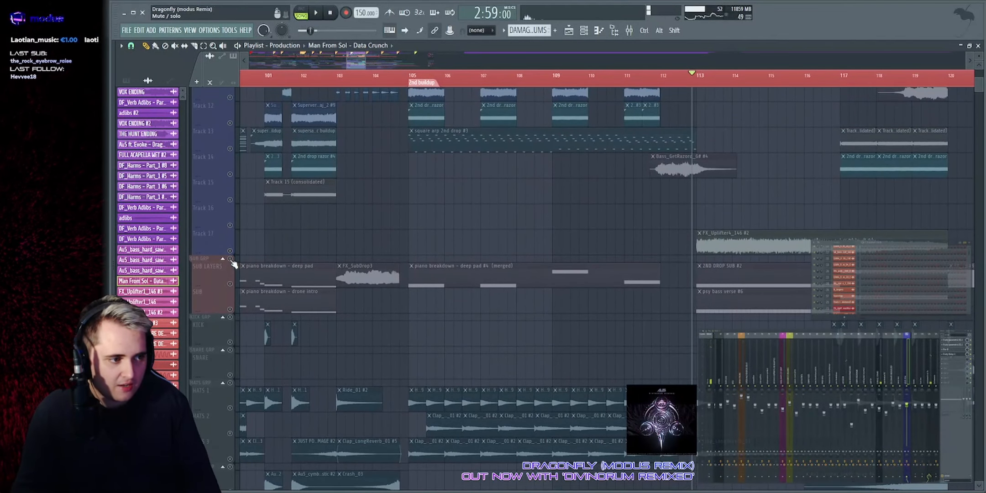
pyautogui.click(232, 263)
# Step: Play the lead-in to bar 105 and select the INSTRUMENTS group's tracks
pyautogui.scroll(3, 446, 155)
pyautogui.press('space')
pyautogui.press('space')
pyautogui.scroll(3, 414, 76)
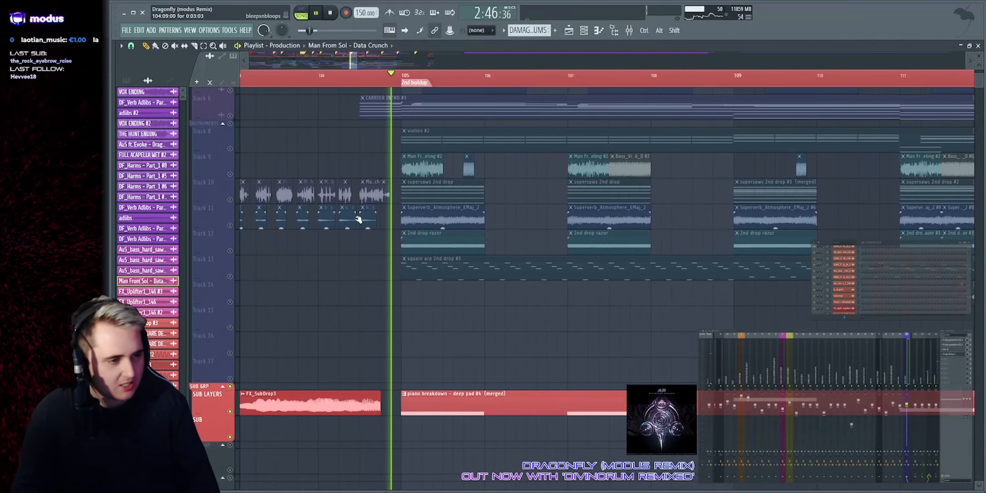
pyautogui.scroll(2, 345, 236)
pyautogui.click(231, 226)
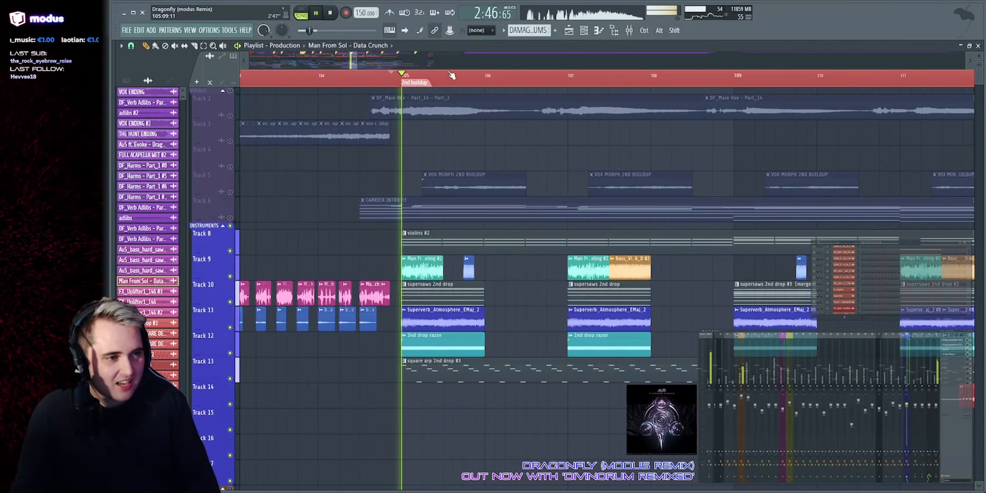
# Step: Solo Track 8, play the violins alone, and open the violins #2 clip in the piano roll
pyautogui.scroll(-2, 451, 76)
pyautogui.scroll(-5, 442, 207)
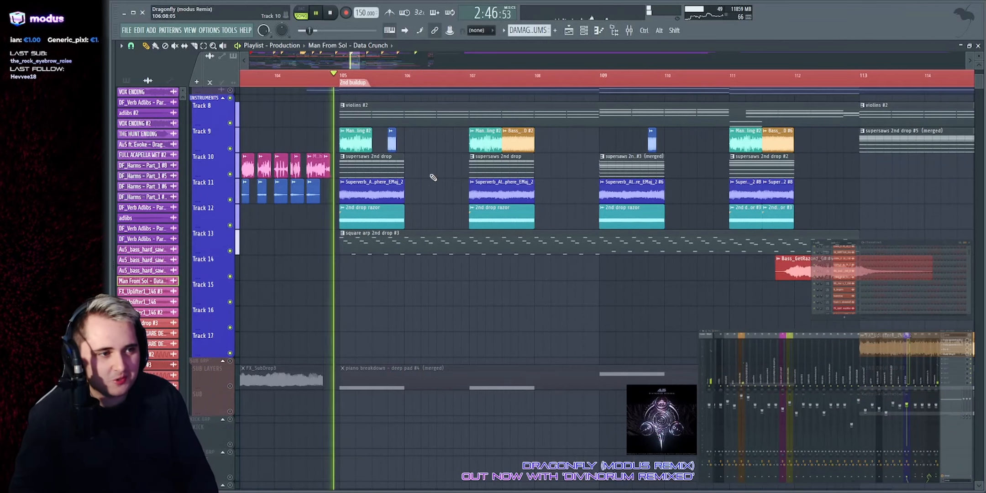
pyautogui.rightClick(230, 123)
pyautogui.press('space')
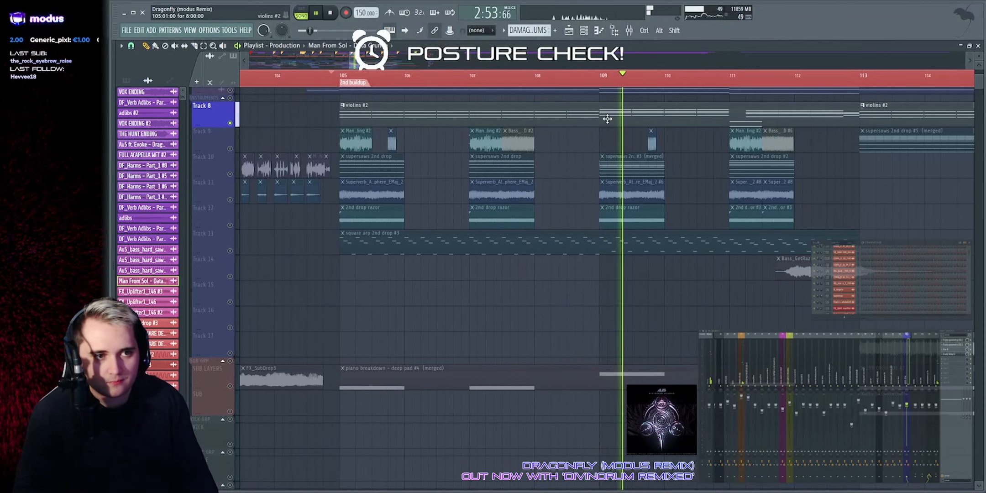
pyautogui.doubleClick(661, 113)
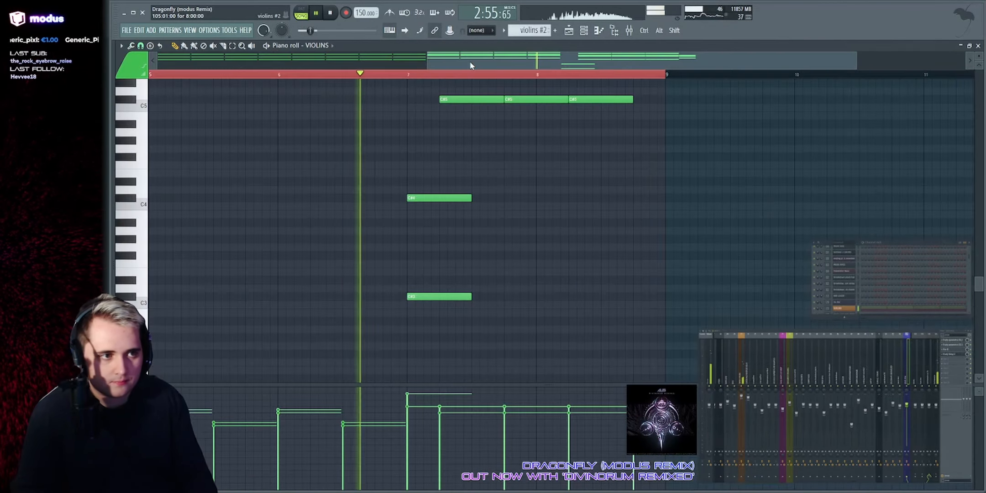
# Step: Zoom into the start of the violin part and select the first D6, G5 and C5 notes
pyautogui.scroll(3, 595, 198)
pyautogui.scroll(-3, 651, 214)
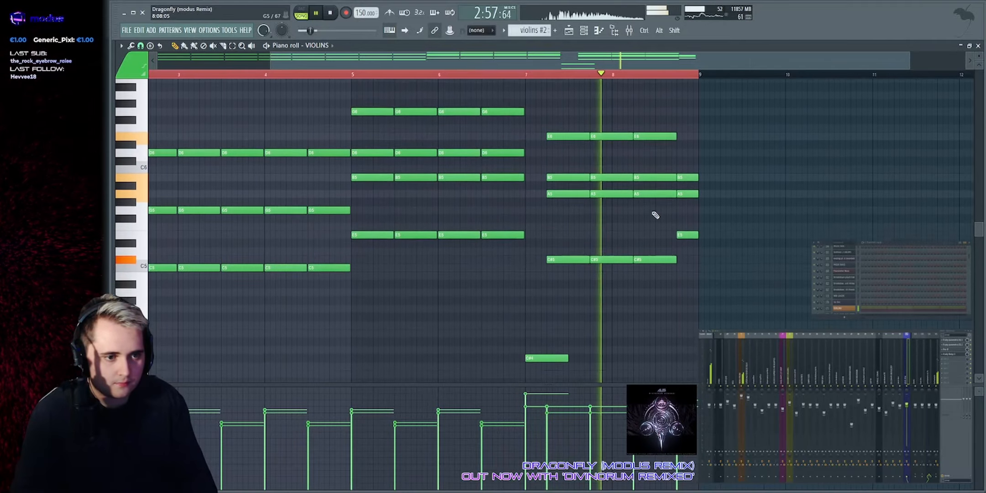
pyautogui.press('space')
pyautogui.moveTo(572, 60); pyautogui.dragTo(462, 67)
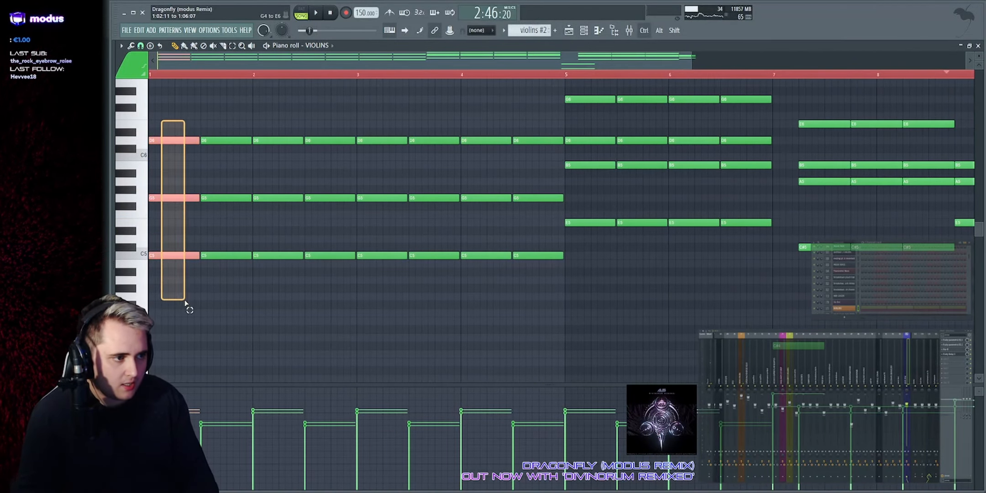
pyautogui.moveTo(175, 130); pyautogui.dragTo(471, 291)
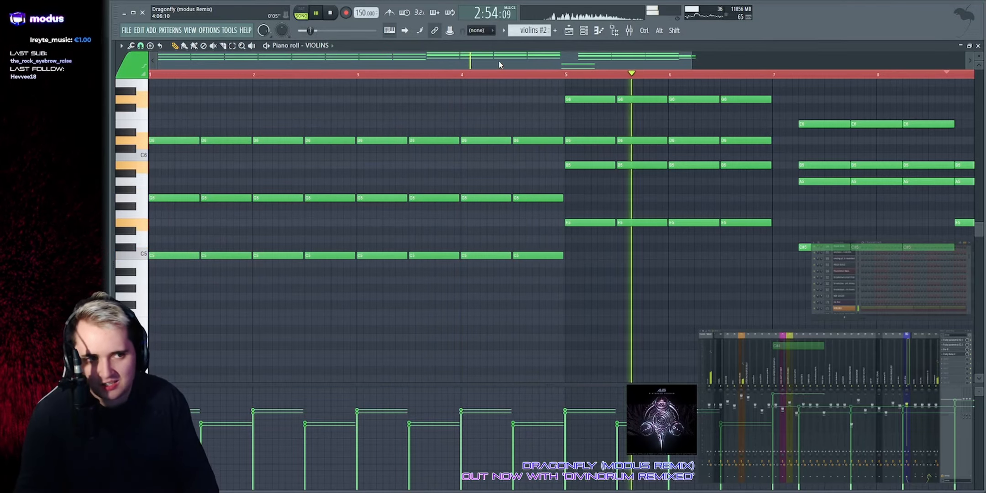
# Step: Narrow the view onto the bar 7 chords and play them from bar 7
pyautogui.moveTo(499, 61); pyautogui.dragTo(660, 83)
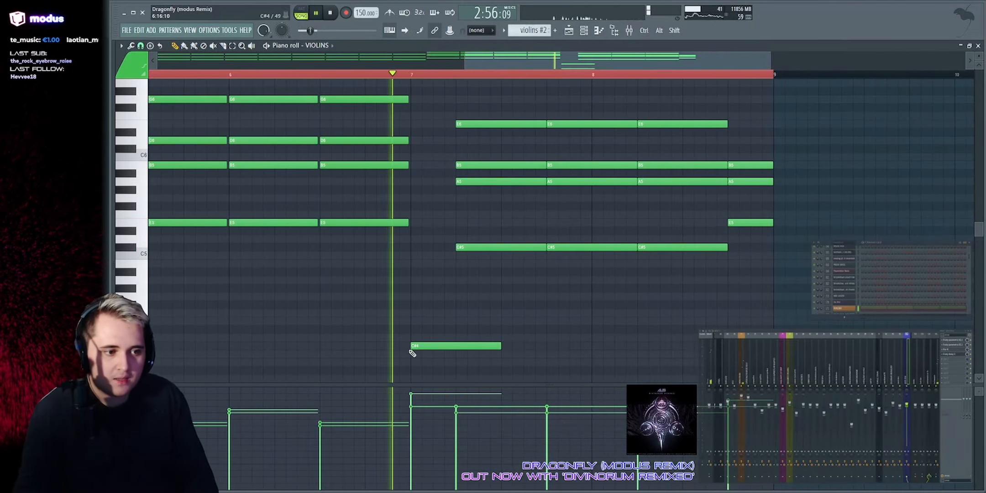
pyautogui.press('space')
pyautogui.moveTo(550, 61); pyautogui.dragTo(538, 71)
pyautogui.scroll(-5, 468, 260)
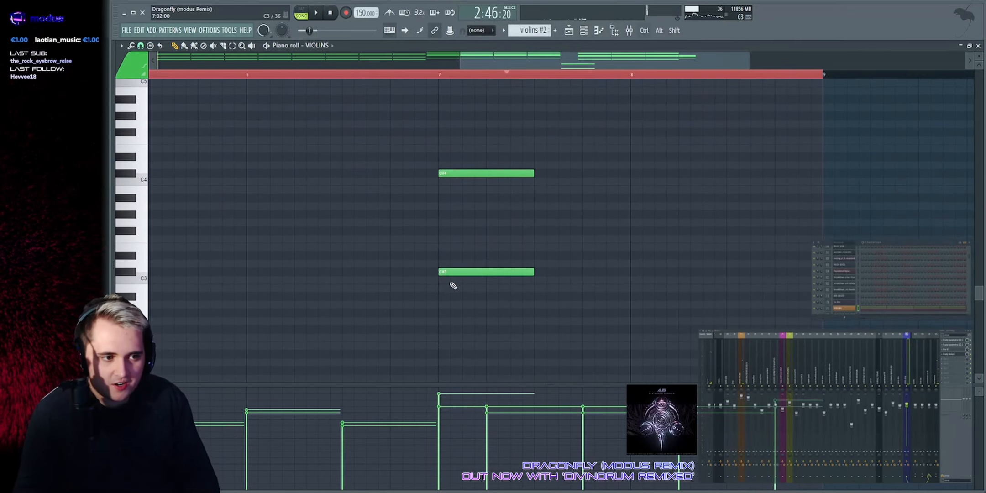
pyautogui.moveTo(446, 287); pyautogui.dragTo(516, 43)
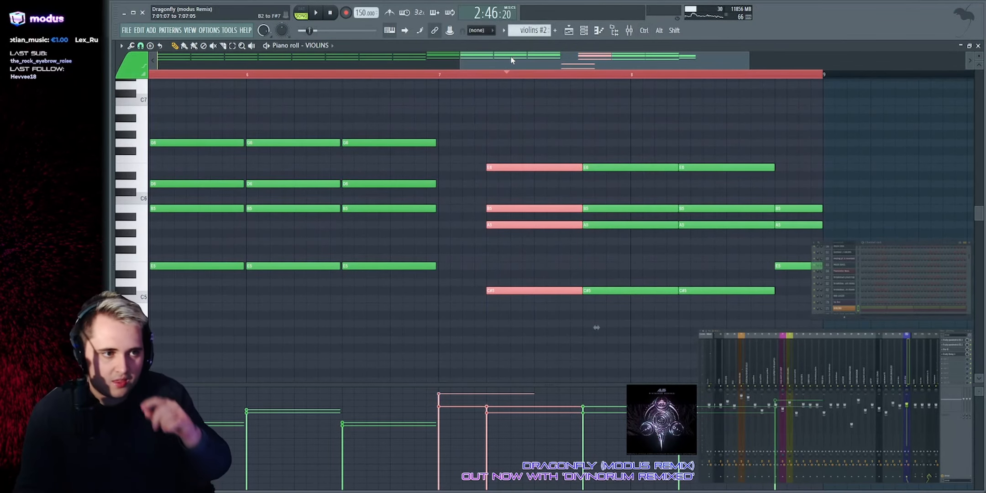
pyautogui.scroll(-2, 506, 66)
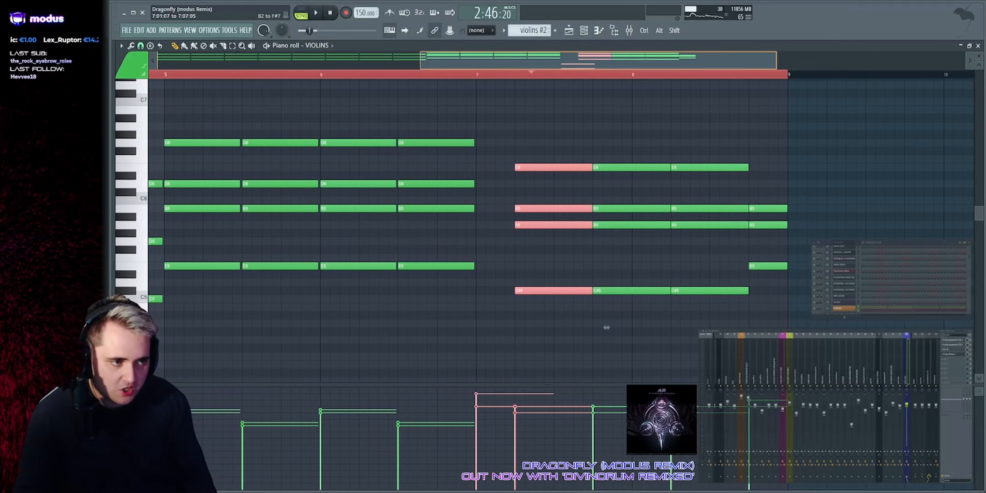
pyautogui.scroll(-1, 510, 63)
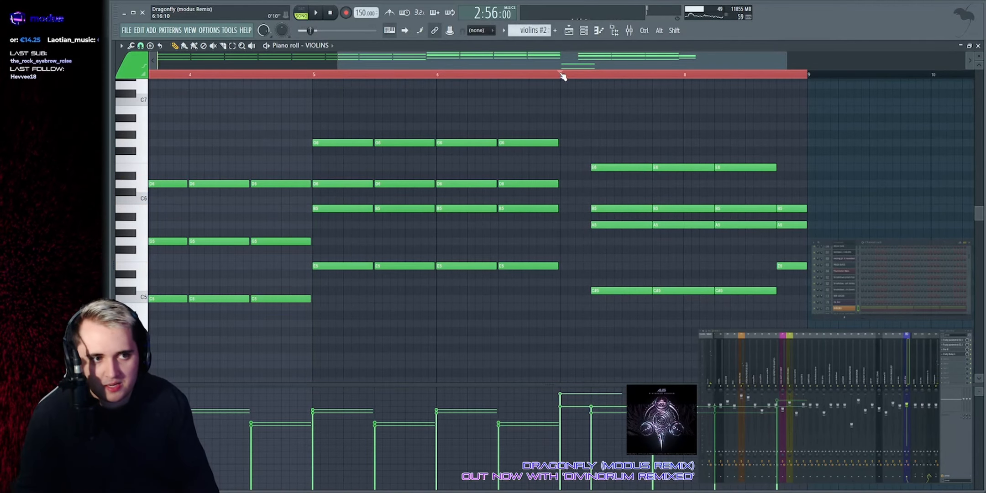
pyautogui.scroll(1, 585, 60)
pyautogui.press('space')
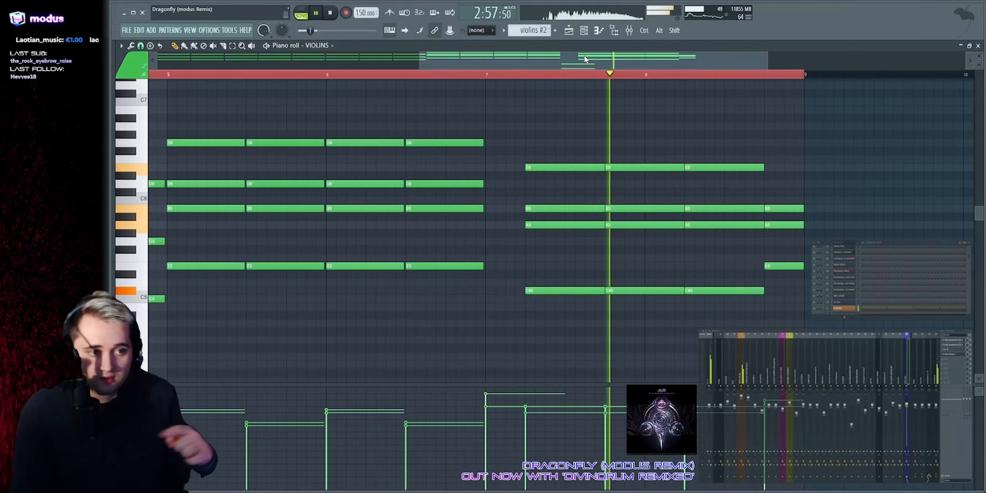
# Step: Return to the playlist and select, then clear, Track 9's clips in bars 105–107
pyautogui.click(571, 33)
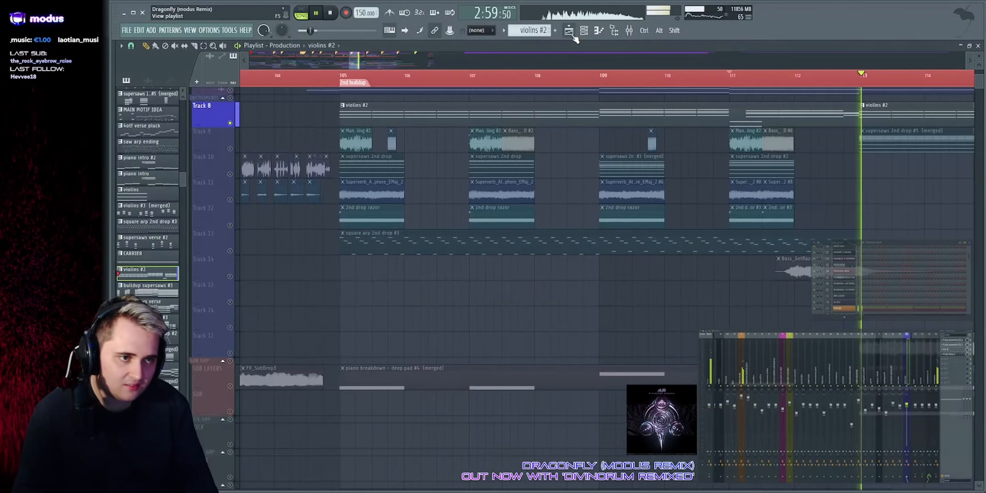
pyautogui.moveTo(359, 70)
pyautogui.mouseDown()
pyautogui.moveTo(368, 65)
pyautogui.moveTo(345, 64)
pyautogui.mouseUp()
pyautogui.scroll(3, 318, 90)
pyautogui.press('space')
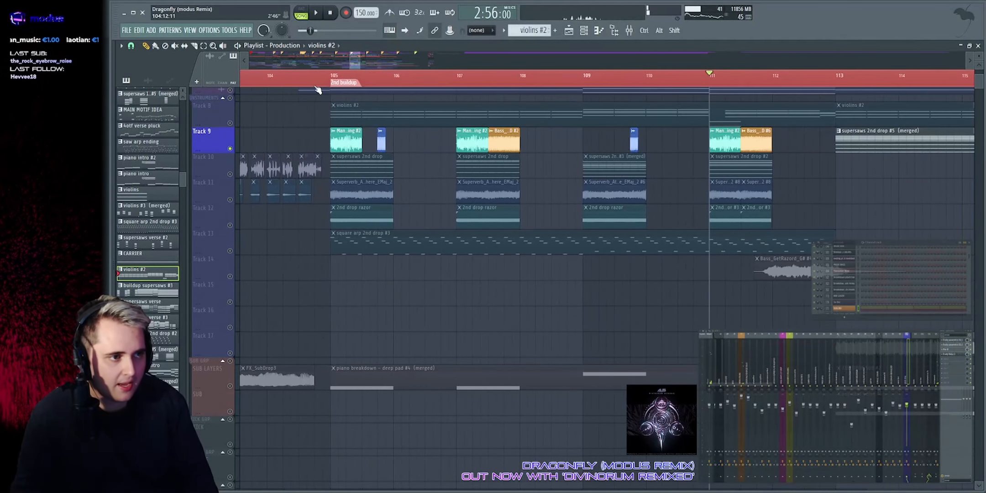
pyautogui.scroll(3, 349, 63)
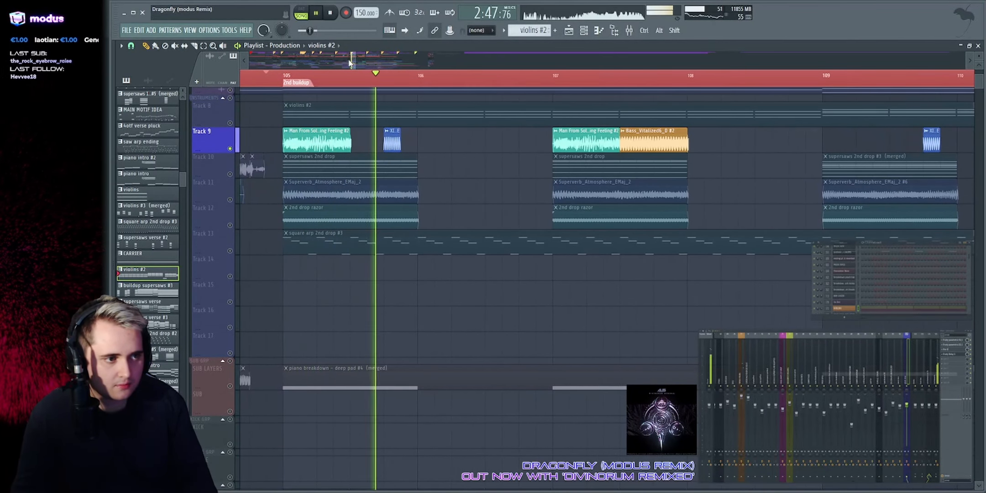
pyautogui.moveTo(292, 137); pyautogui.dragTo(705, 145)
pyautogui.keyDown('ctrl'); pyautogui.click(719, 145); pyautogui.keyUp('ctrl')
pyautogui.press('space')
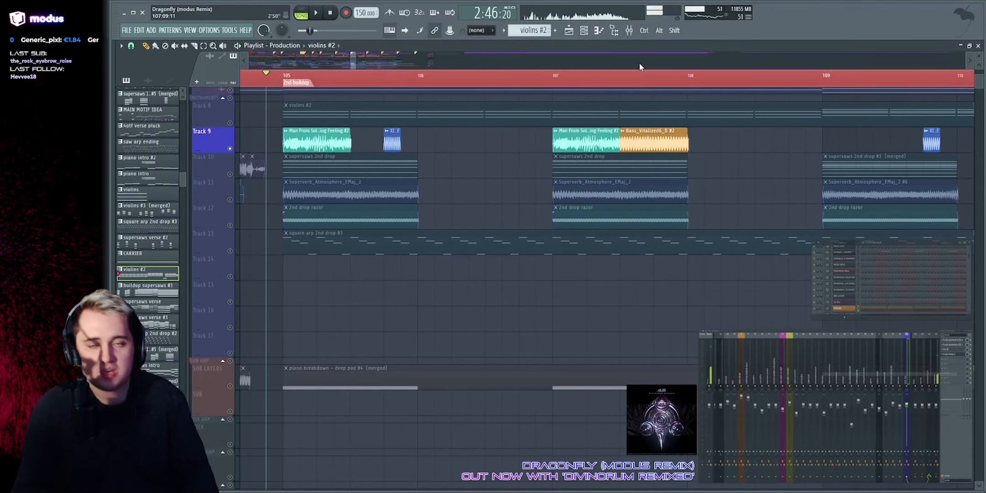
# Step: Unmute the INSTRUMENTS group's Tracks 8–17 and bring the 2nd buildup back into view
pyautogui.scroll(-8, 640, 64)
pyautogui.moveTo(342, 62); pyautogui.dragTo(296, 61)
pyautogui.scroll(3, 296, 62)
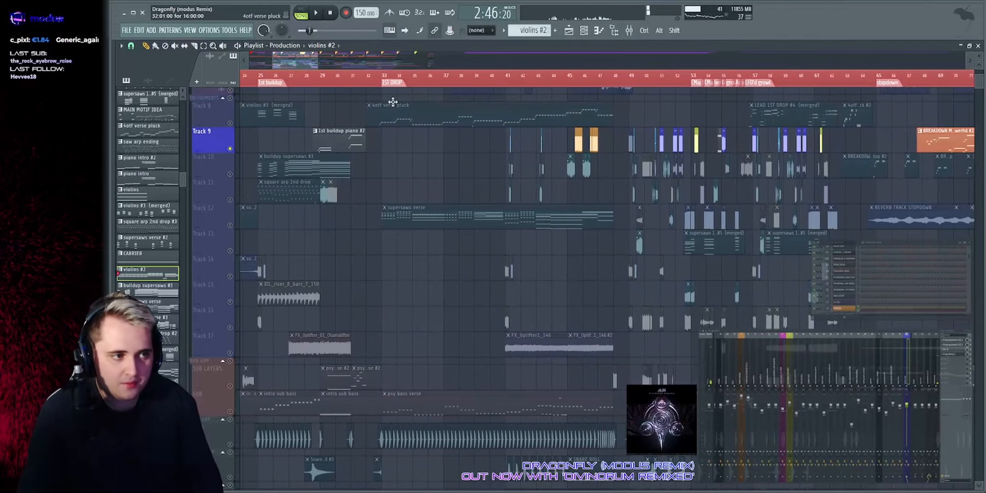
pyautogui.click(231, 98)
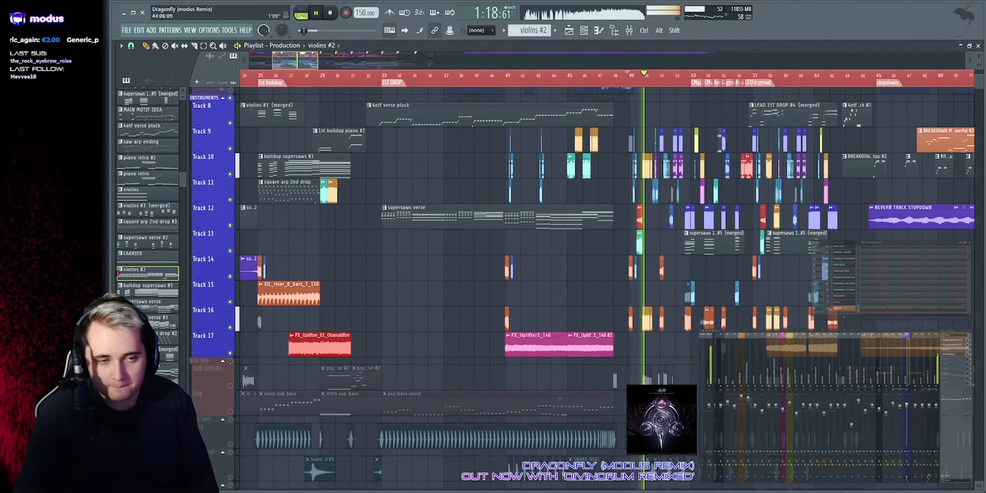
pyautogui.scroll(-3, 296, 61)
pyautogui.moveTo(296, 61); pyautogui.dragTo(349, 61)
pyautogui.press('space')
pyautogui.scroll(8, 353, 61)
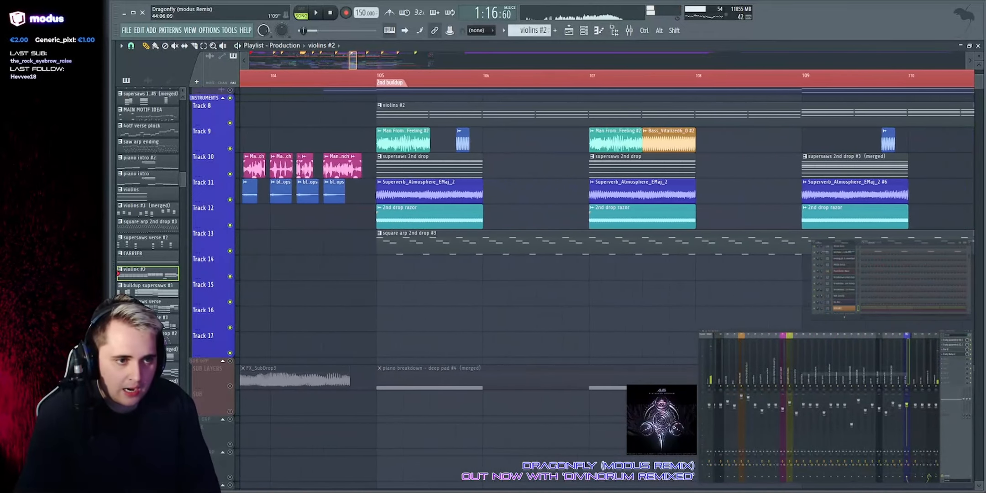
# Step: Solo Track 9, add Tracks 11 and 12, and play from bars 105, 108 and 111
pyautogui.scroll(-3, 404, 65)
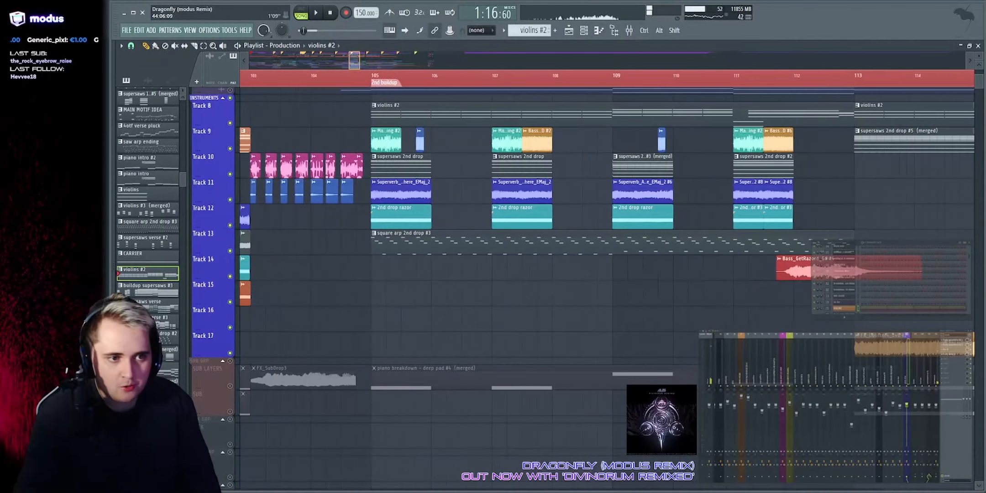
pyautogui.rightClick(229, 148)
pyautogui.press('space')
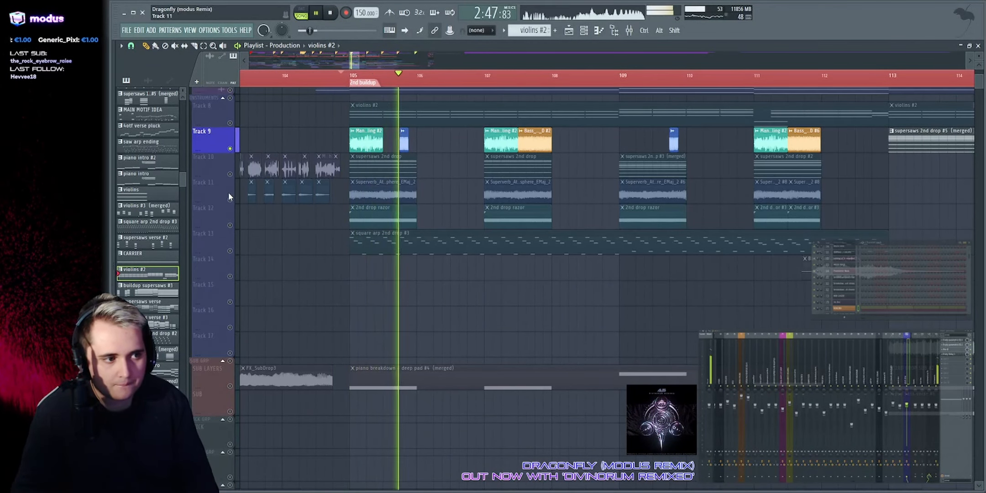
pyautogui.click(230, 199)
pyautogui.press('space')
pyautogui.click(230, 225)
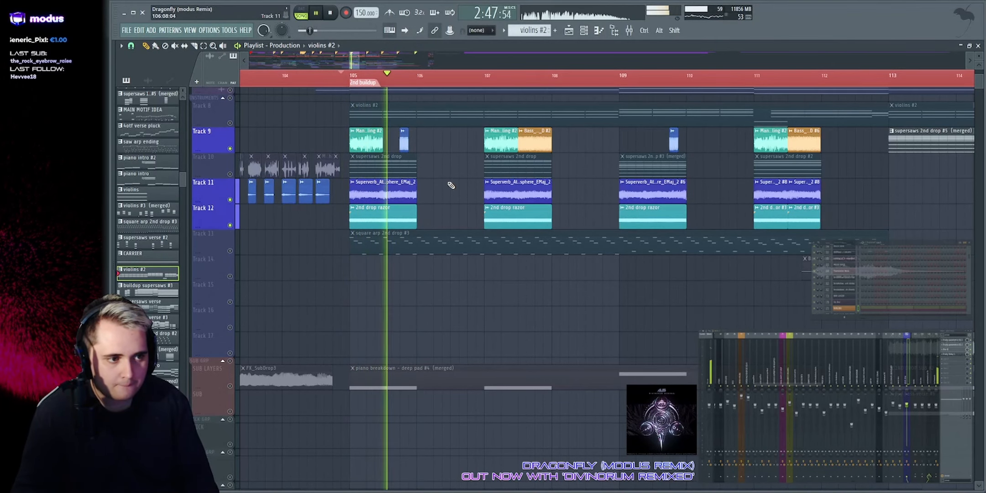
pyautogui.scroll(2, 482, 65)
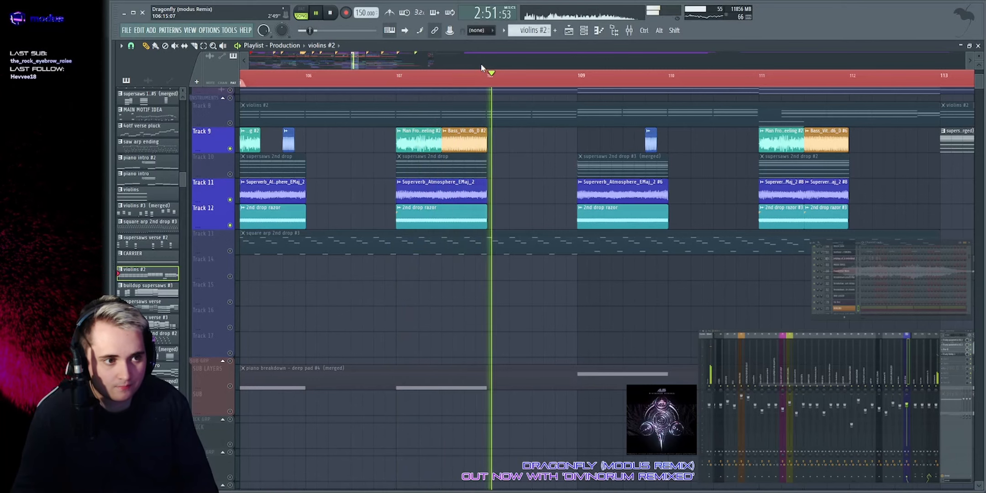
pyautogui.click(571, 78)
pyautogui.scroll(-1, 571, 77)
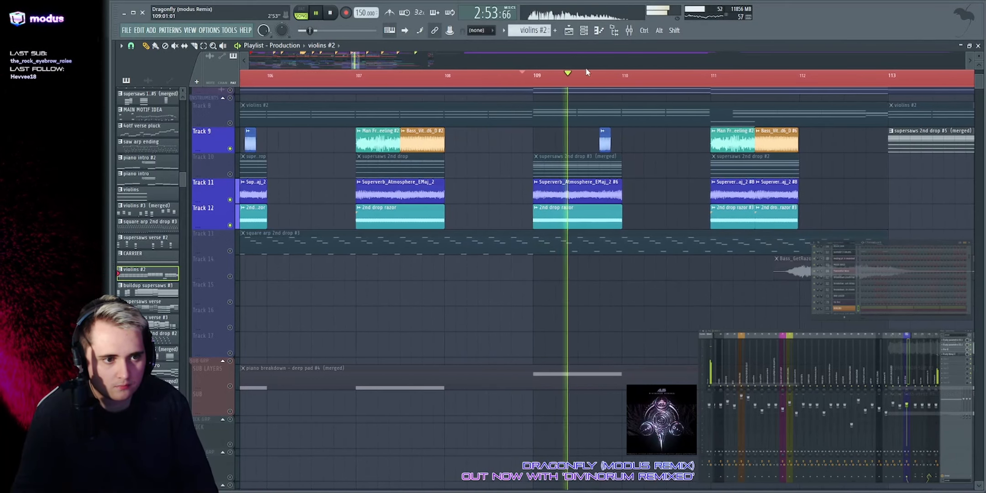
pyautogui.hscroll(3, 589, 61)
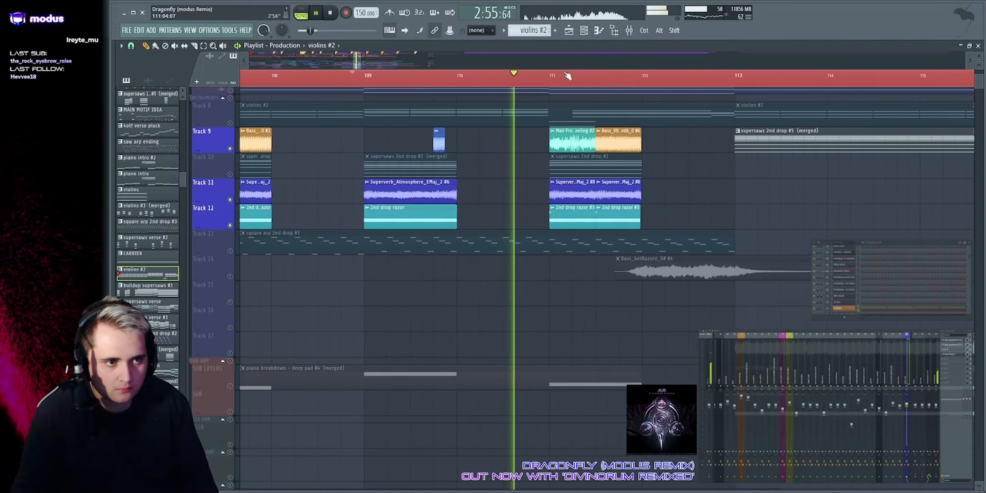
pyautogui.click(568, 75)
pyautogui.scroll(1, 568, 73)
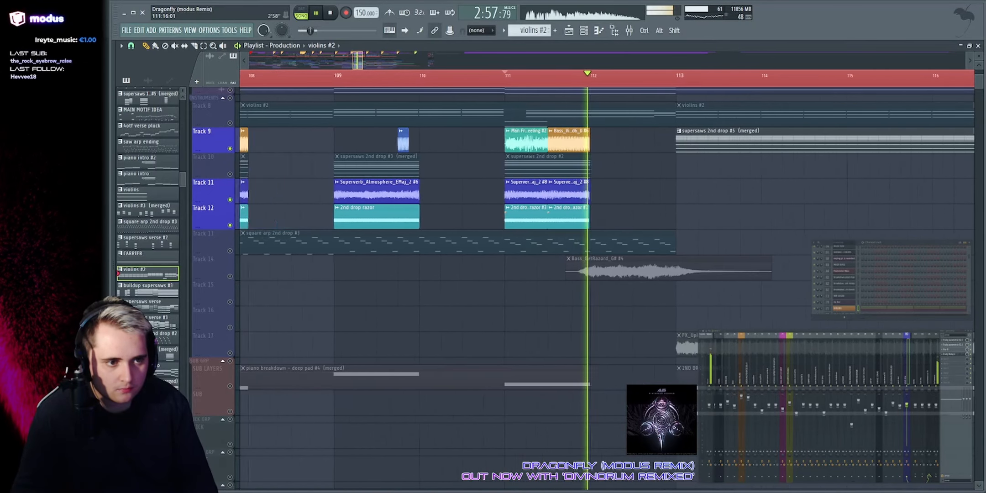
pyautogui.scroll(-3, 568, 133)
pyautogui.press('space')
# Step: Solo Track 10's supersaws and play them through the buildup
pyautogui.click(230, 176)
pyautogui.press('space')
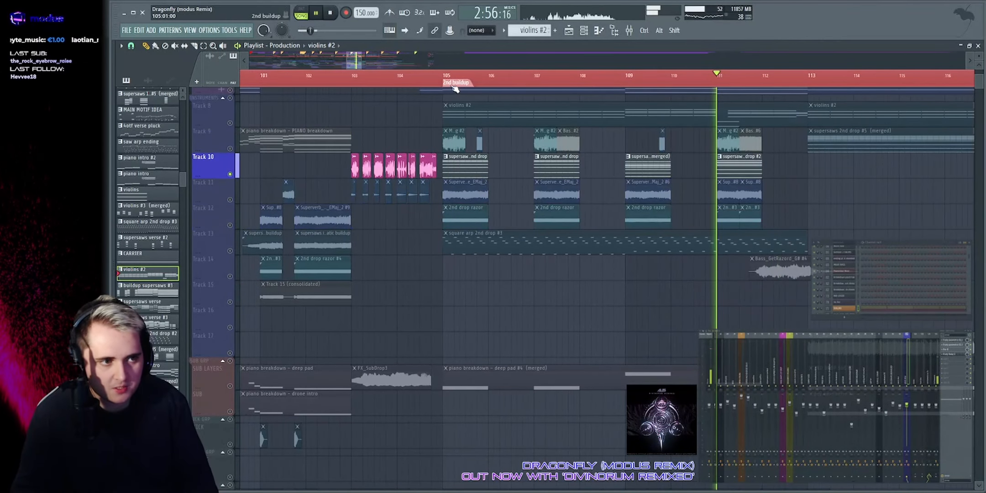
pyautogui.scroll(2, 443, 77)
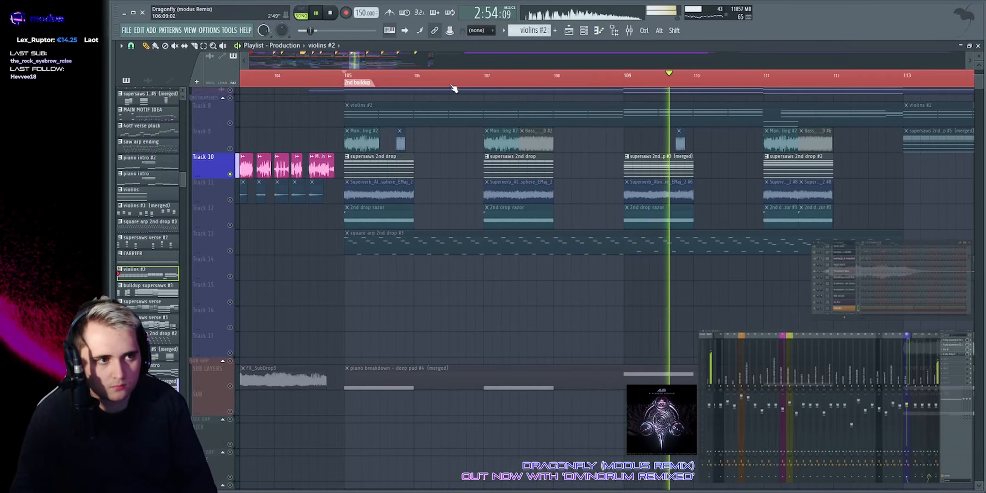
pyautogui.scroll(-3, 462, 58)
pyautogui.scroll(2, 462, 58)
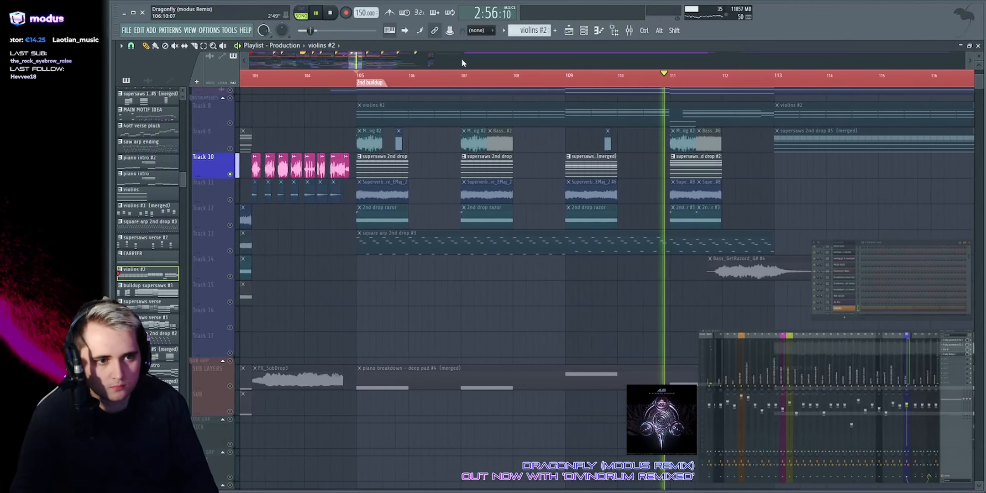
pyautogui.scroll(-1, 354, 61)
# Step: Restart from bar 105 with Track 13's square arp soloed
pyautogui.press('space')
pyautogui.click(236, 251)
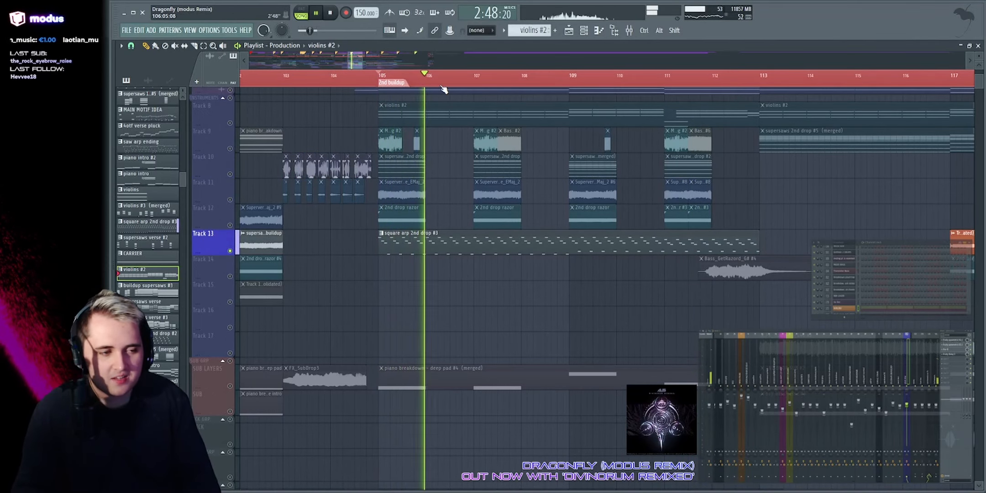
pyautogui.scroll(5, 462, 155)
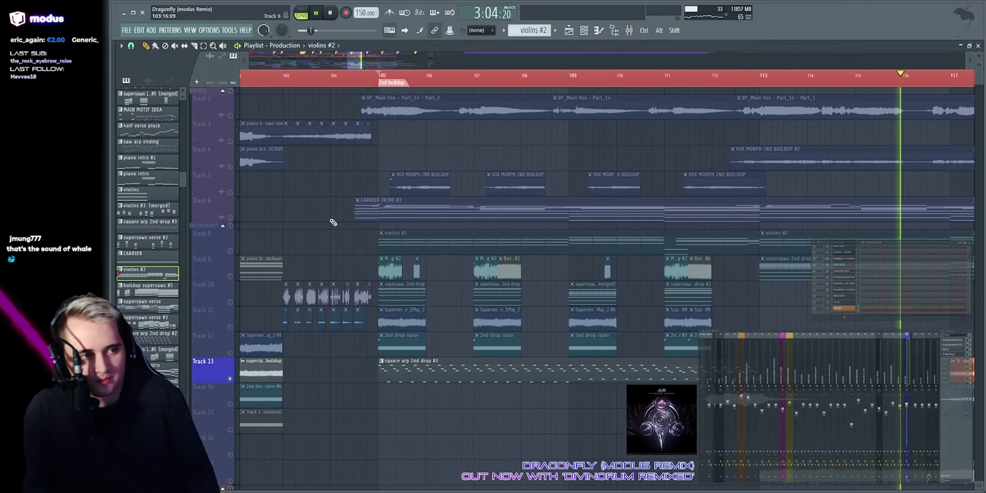
# Step: Collapse and re-expand the INSTRUMENTS group and unmute all its tracks
pyautogui.click(231, 226)
pyautogui.click(223, 227)
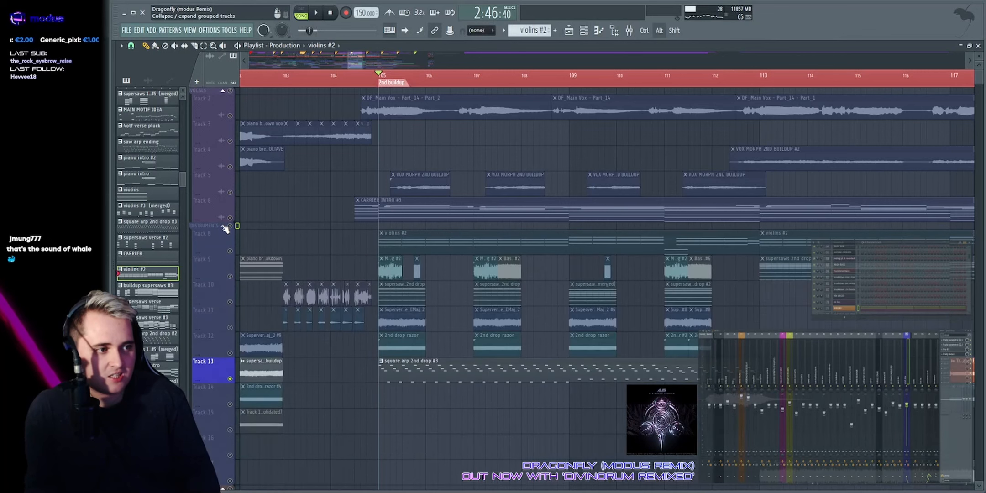
pyautogui.click(231, 226)
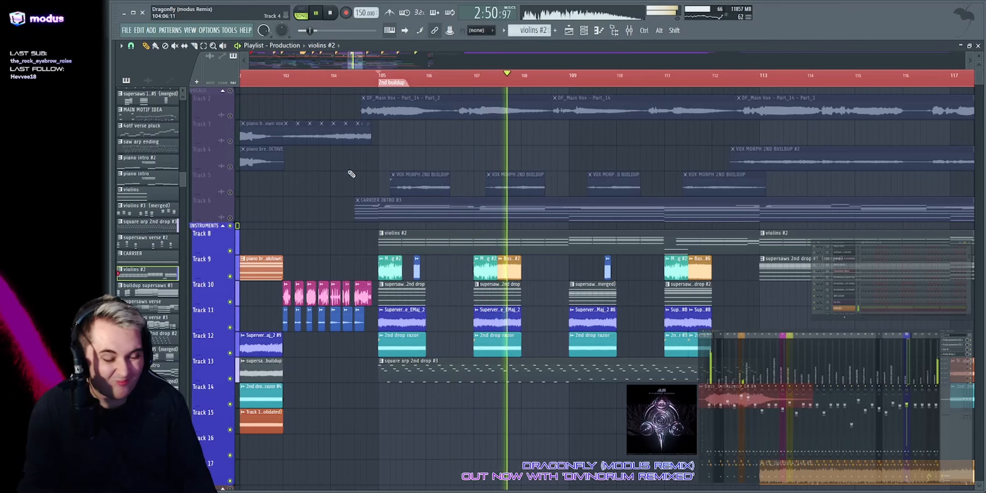
# Step: Solo the SUB LAYERS track and play its deep pad from bar 105
pyautogui.scroll(-6, 347, 178)
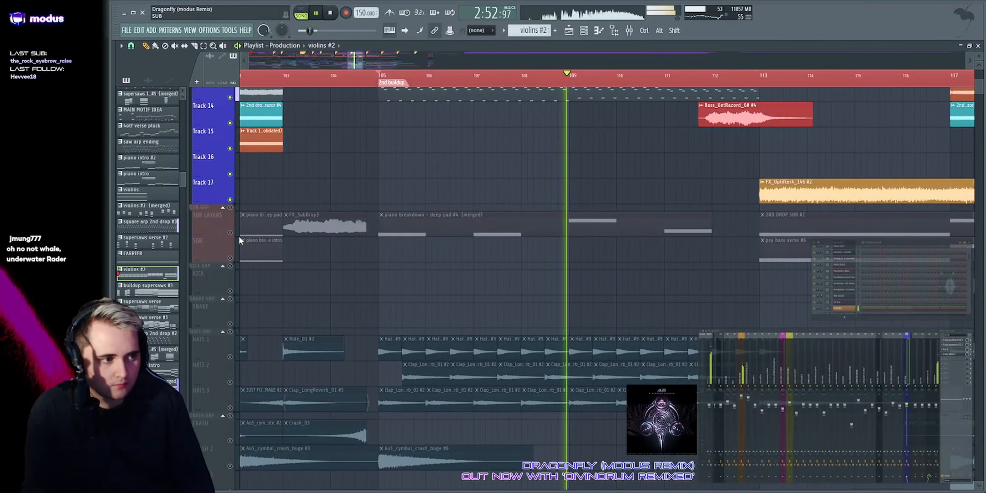
pyautogui.click(230, 233)
pyautogui.press('space')
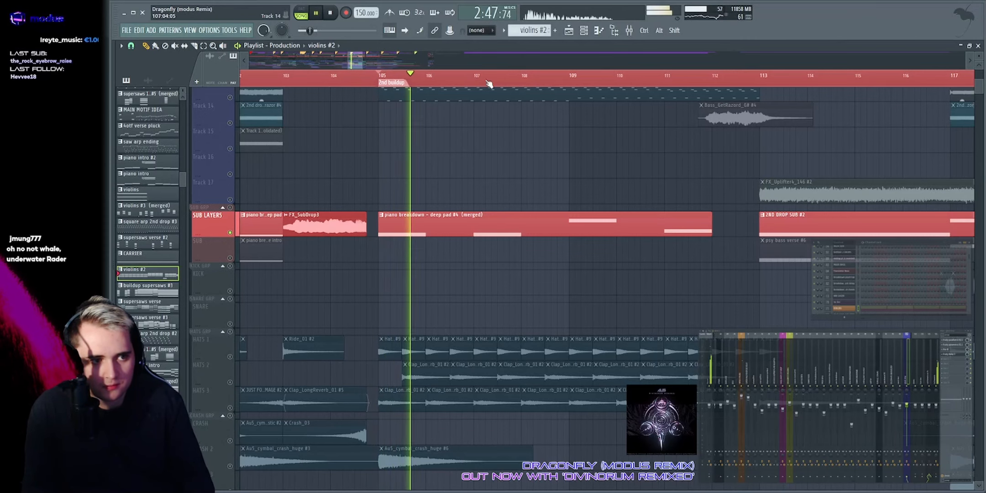
pyautogui.scroll(-3, 548, 242)
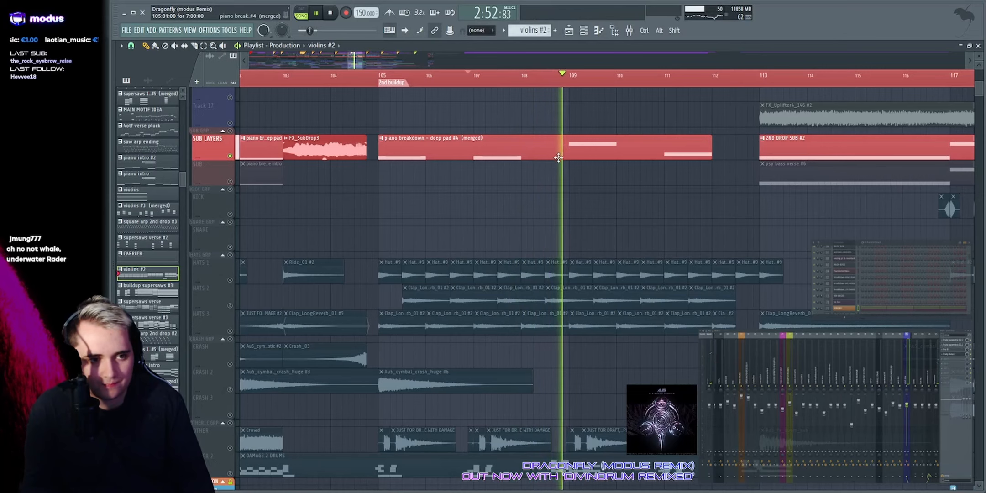
pyautogui.scroll(7, 628, 197)
pyautogui.scroll(-5, 623, 214)
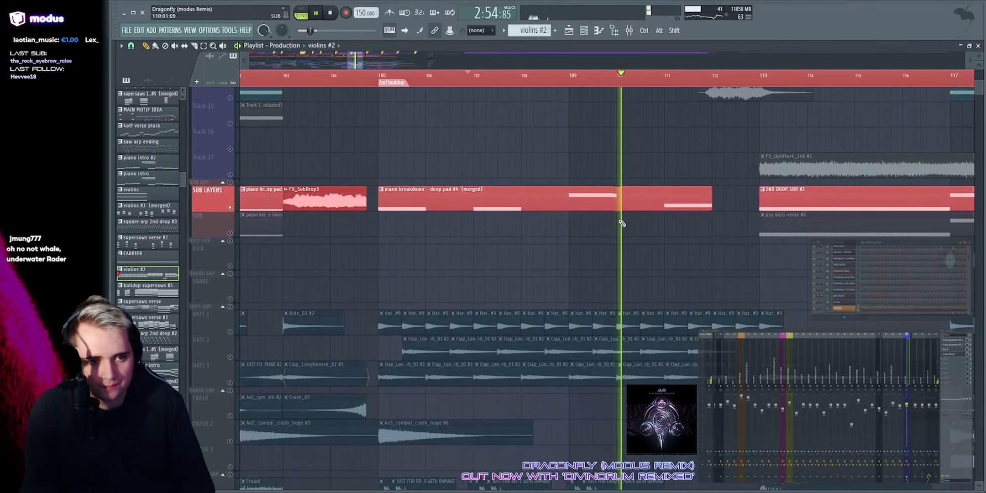
# Step: Open the deep pad clip in the piano roll and select its E4 and C#4 notes
pyautogui.doubleClick(666, 209)
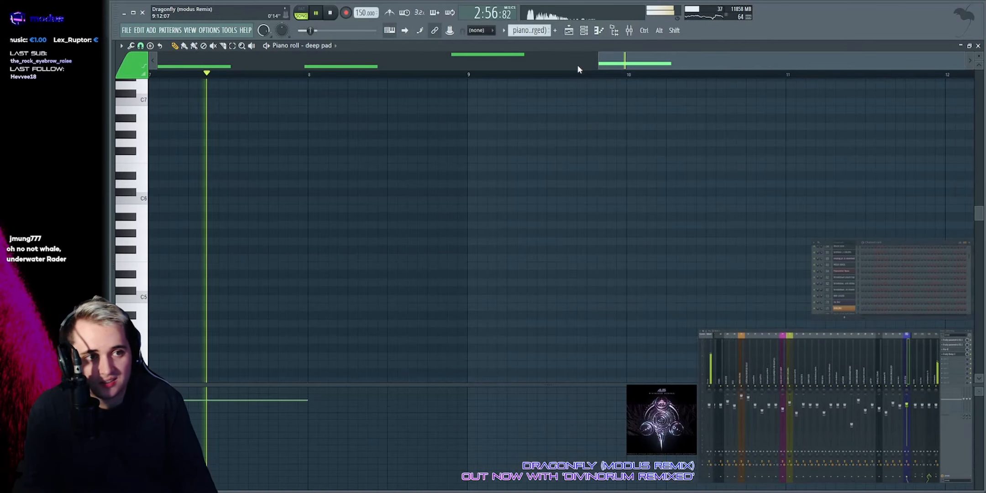
pyautogui.press('space')
pyautogui.scroll(-6, 713, 215)
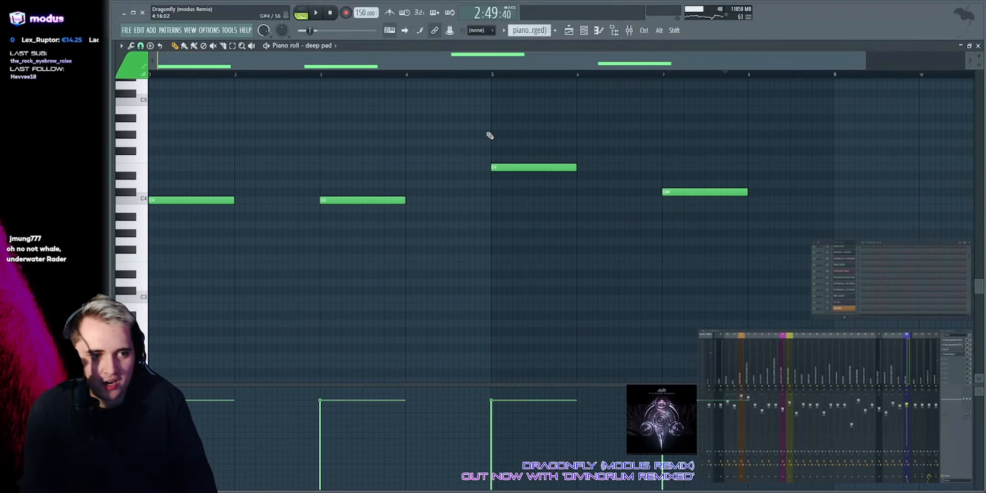
pyautogui.moveTo(490, 136); pyautogui.dragTo(866, 241)
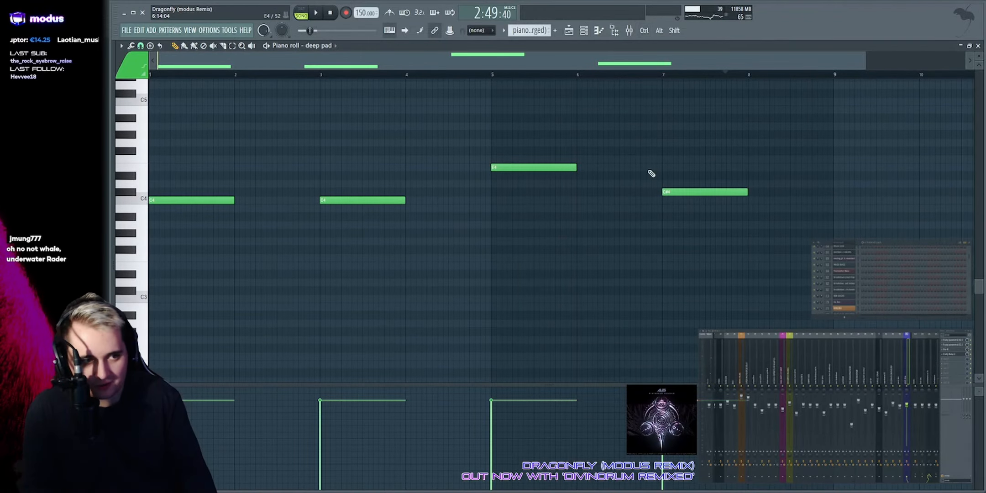
# Step: Play the deep pad from bar 5 and bar 7, then switch back to the playlist
pyautogui.press('space')
pyautogui.click(493, 75)
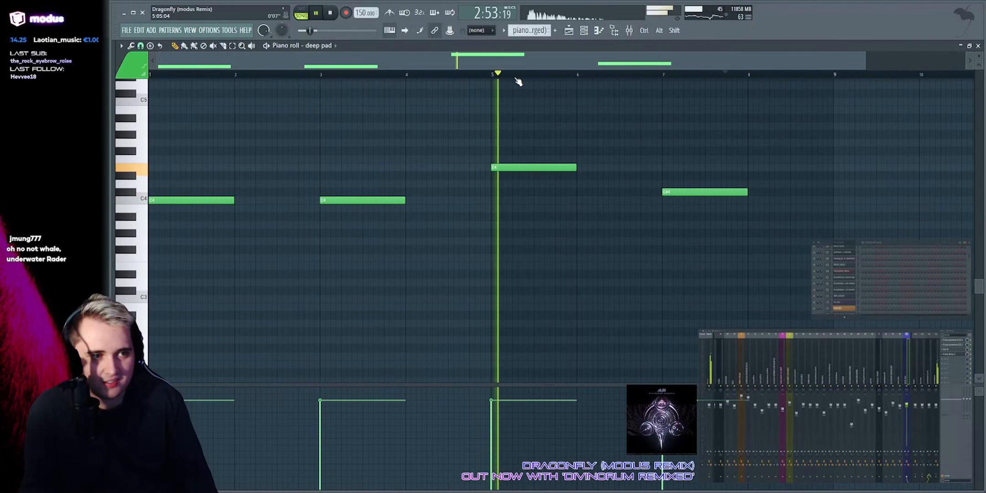
pyautogui.click(671, 77)
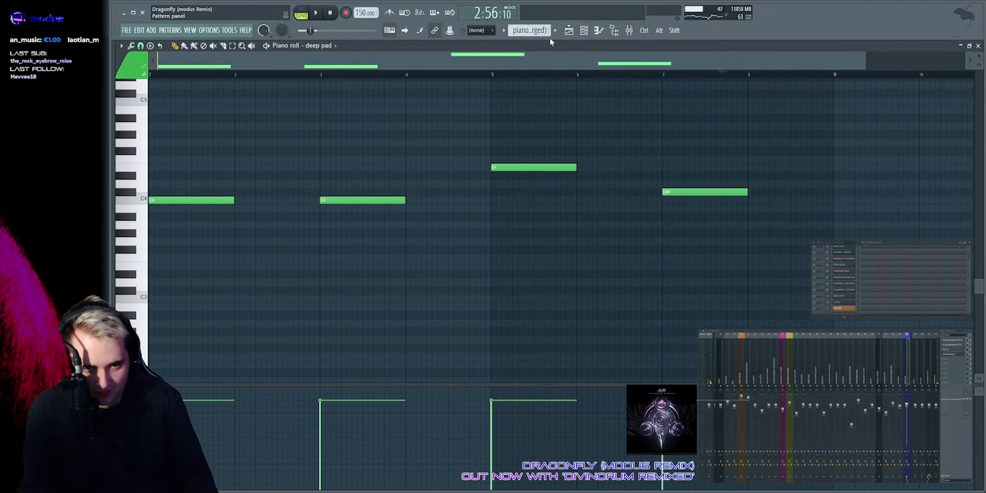
pyautogui.click(569, 30)
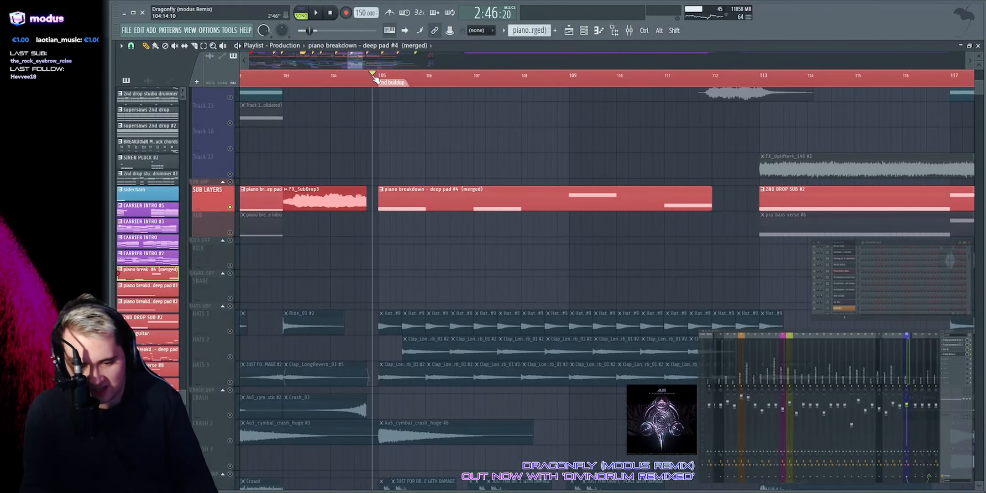
# Step: Unmute the VOCALS group and play the buildup zoomed in around bar 105, checking the VOX MORPH clips
pyautogui.scroll(6, 521, 185)
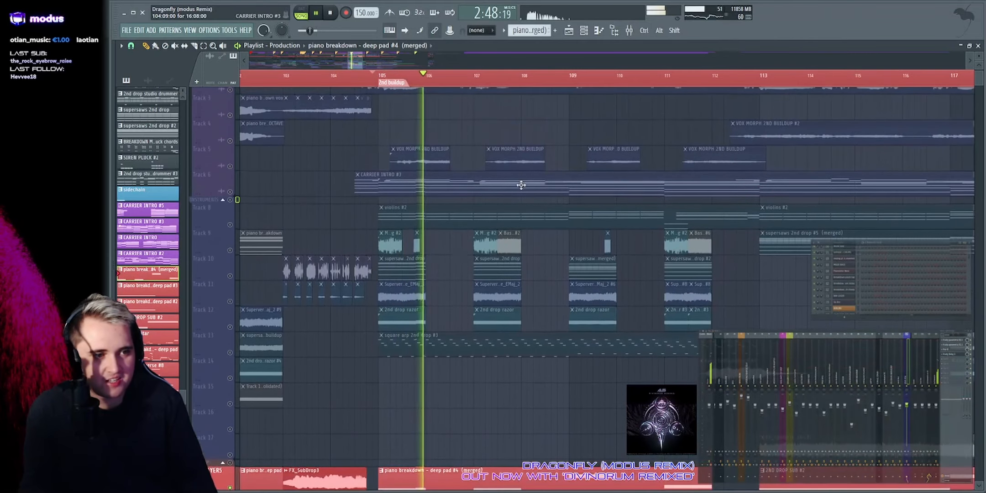
pyautogui.scroll(1, 359, 209)
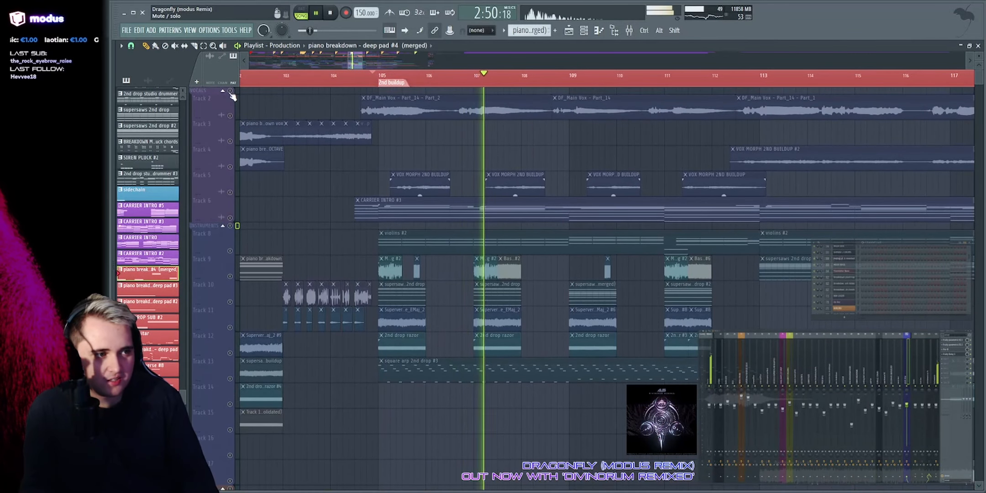
pyautogui.click(230, 91)
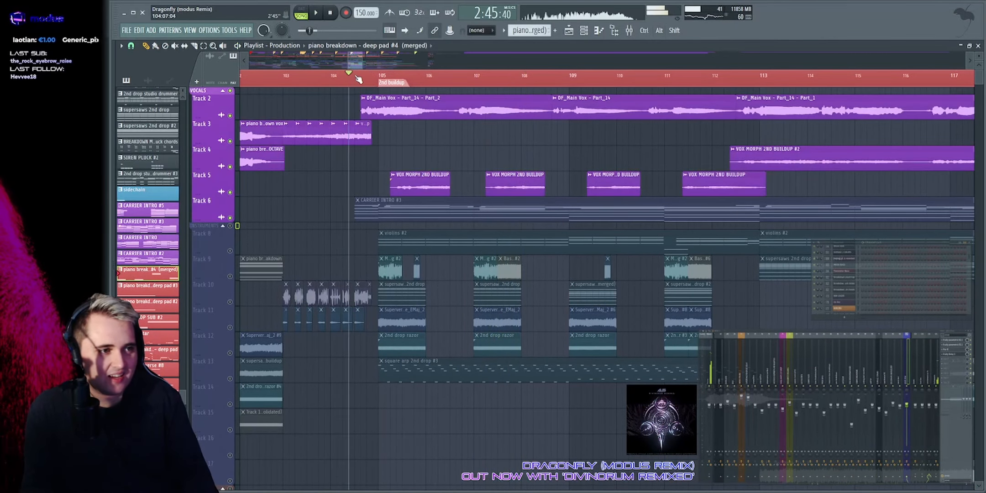
pyautogui.press('space')
pyautogui.moveTo(360, 60); pyautogui.dragTo(356, 59)
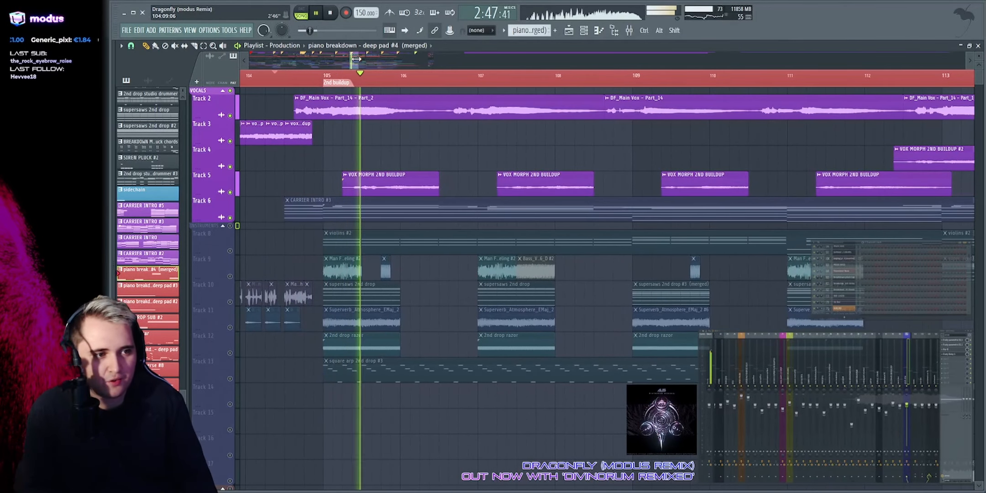
pyautogui.moveTo(311, 182); pyautogui.dragTo(409, 182)
pyautogui.keyDown('ctrl'); pyautogui.click(456, 159); pyautogui.keyUp('ctrl')
pyautogui.moveTo(480, 158); pyautogui.dragTo(622, 185)
pyautogui.keyDown('ctrl'); pyautogui.click(624, 180); pyautogui.keyUp('ctrl')
# Step: Stop playback and solo Track 4's VOX MORPH buildup
pyautogui.scroll(-2, 505, 62)
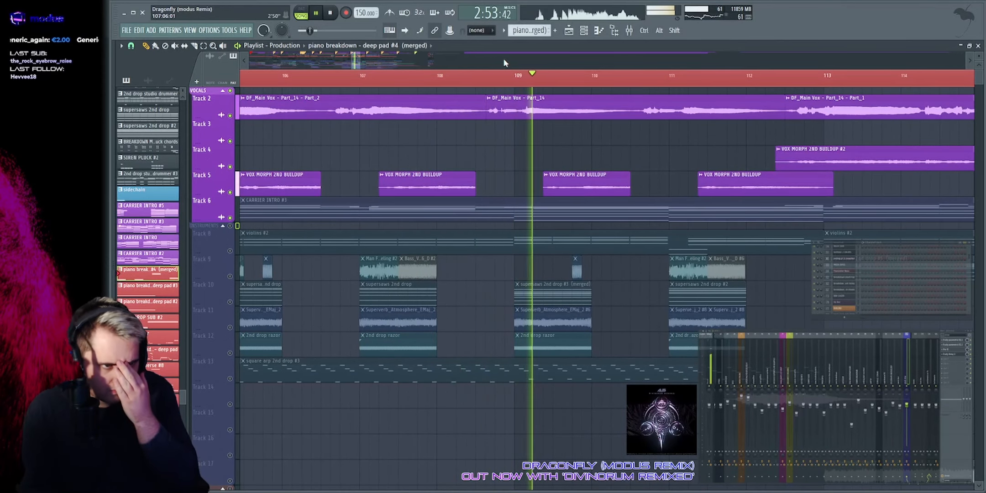
pyautogui.hscroll(2, 505, 58)
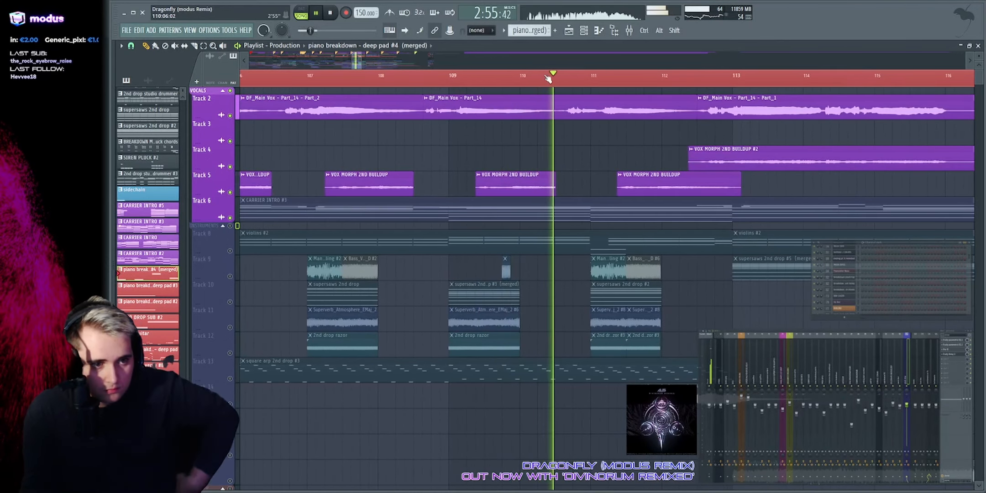
pyautogui.scroll(-2, 580, 63)
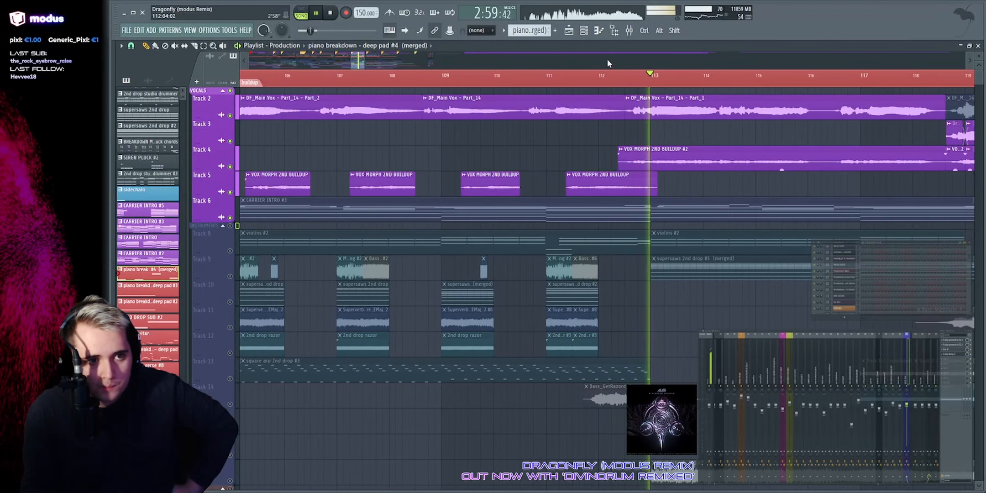
pyautogui.scroll(-2, 607, 60)
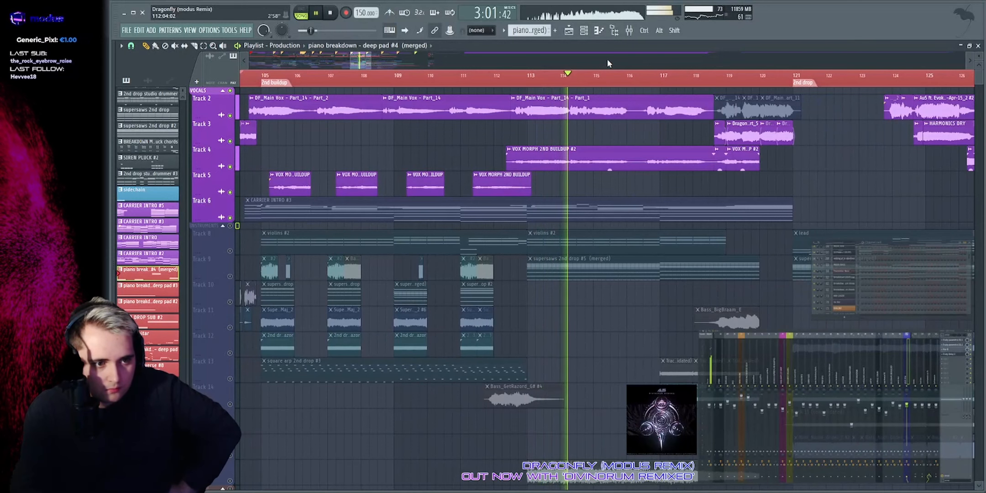
pyautogui.scroll(3, 608, 63)
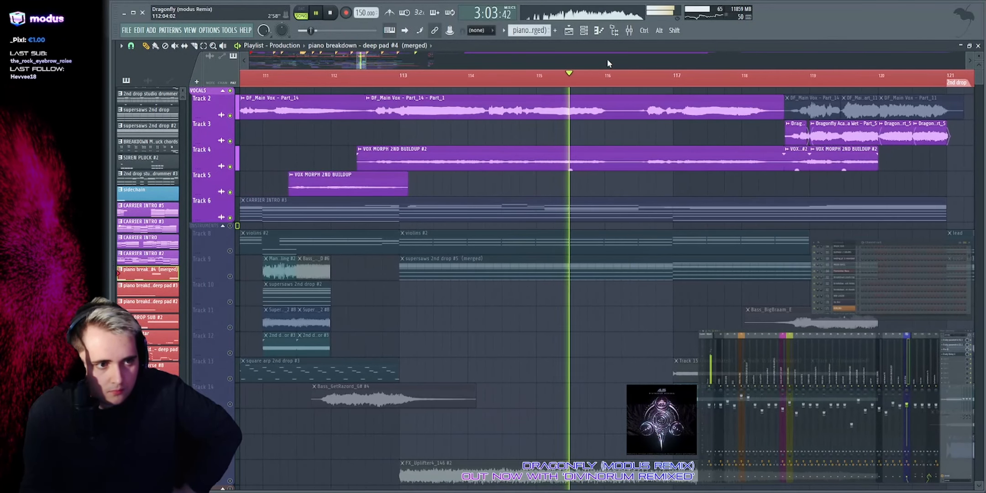
pyautogui.press('space')
pyautogui.rightClick(230, 167)
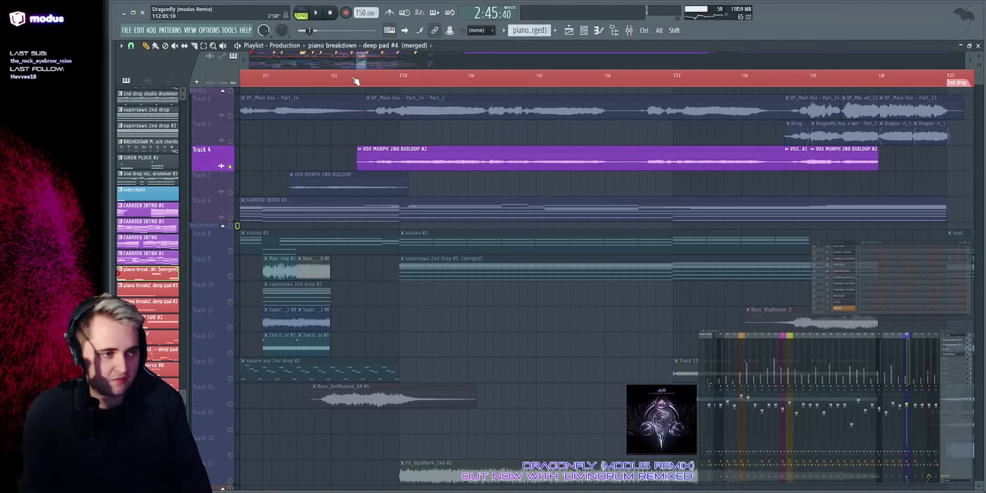
# Step: Unmute Track 2's main vocal and the rest of the VOCALS group while playing
pyautogui.scroll(2, 372, 79)
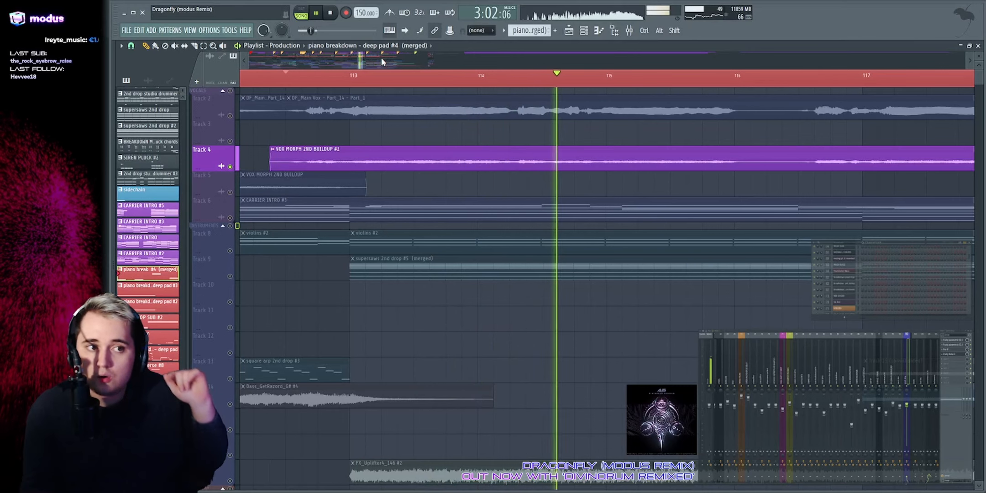
pyautogui.press('space')
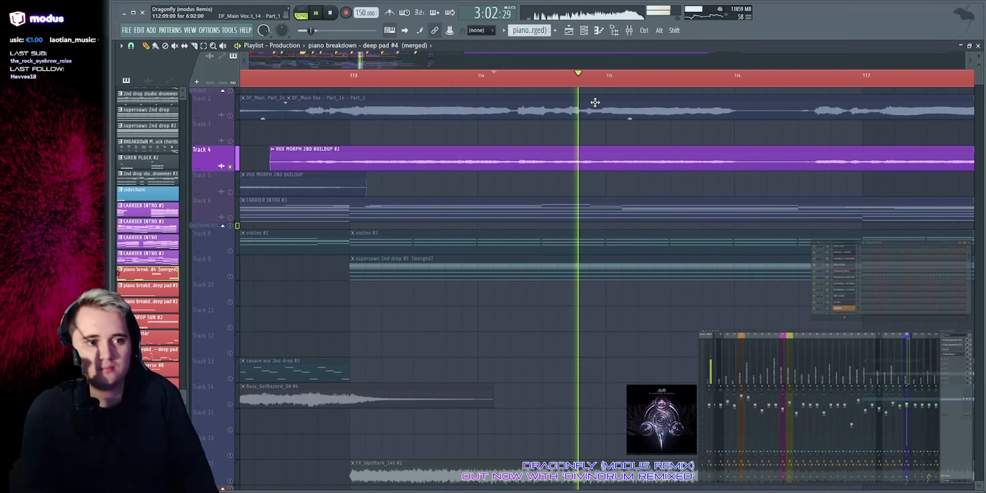
pyautogui.click(230, 115)
pyautogui.press('space')
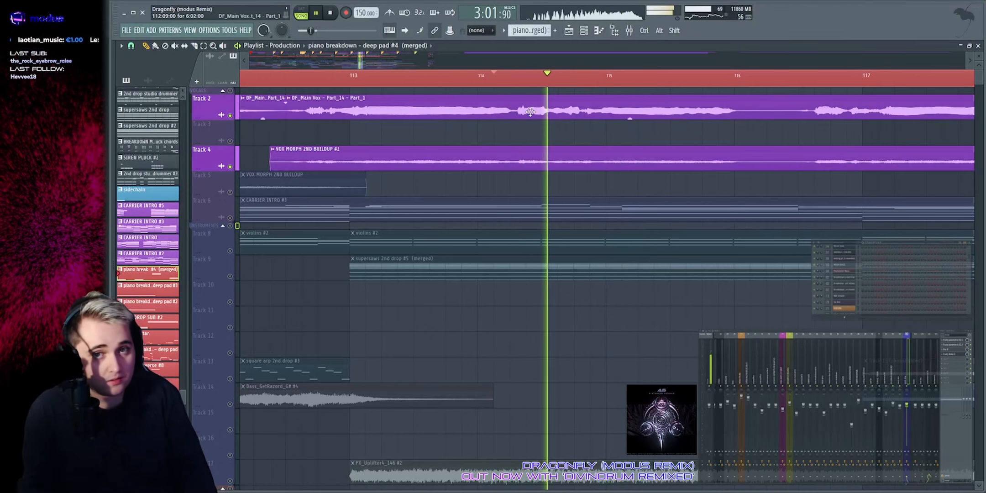
pyautogui.scroll(-4, 605, 74)
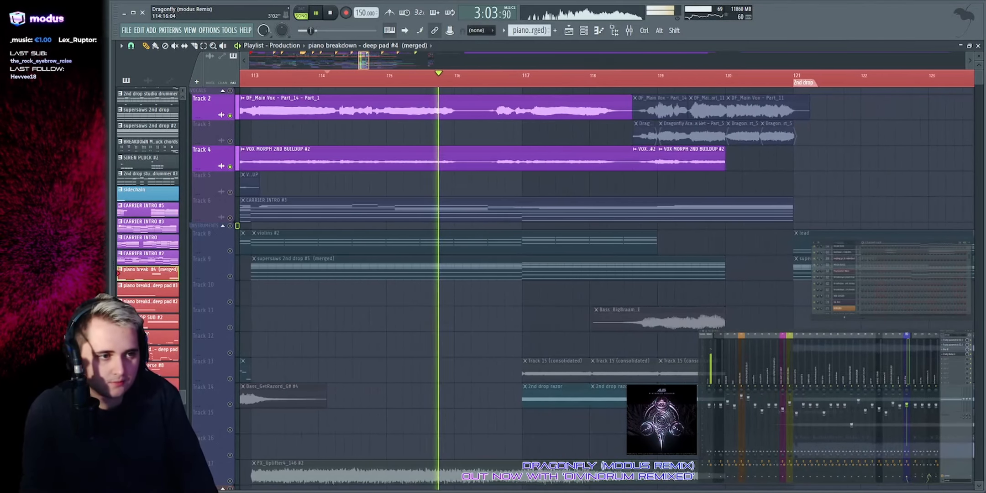
pyautogui.click(230, 90)
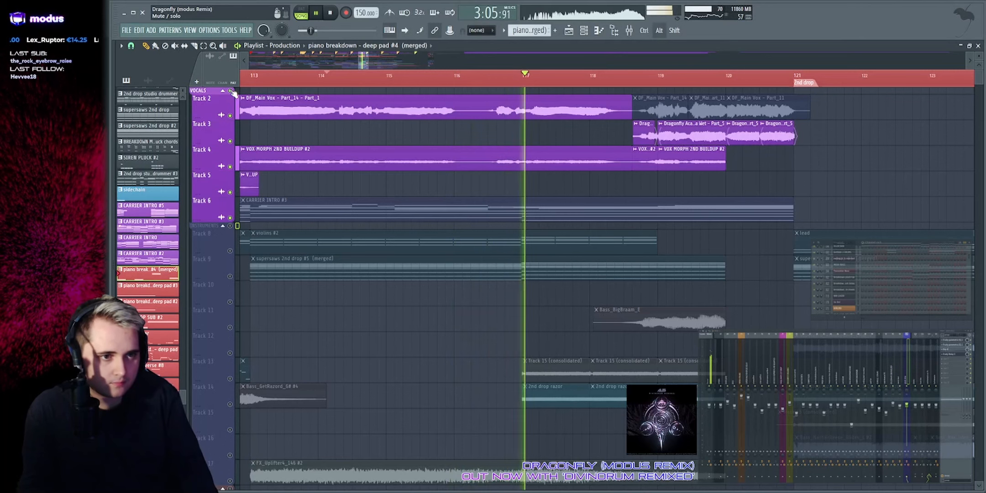
# Step: Switch playback to the INSTRUMENTS group tracks and resume playing
pyautogui.scroll(2, 489, 81)
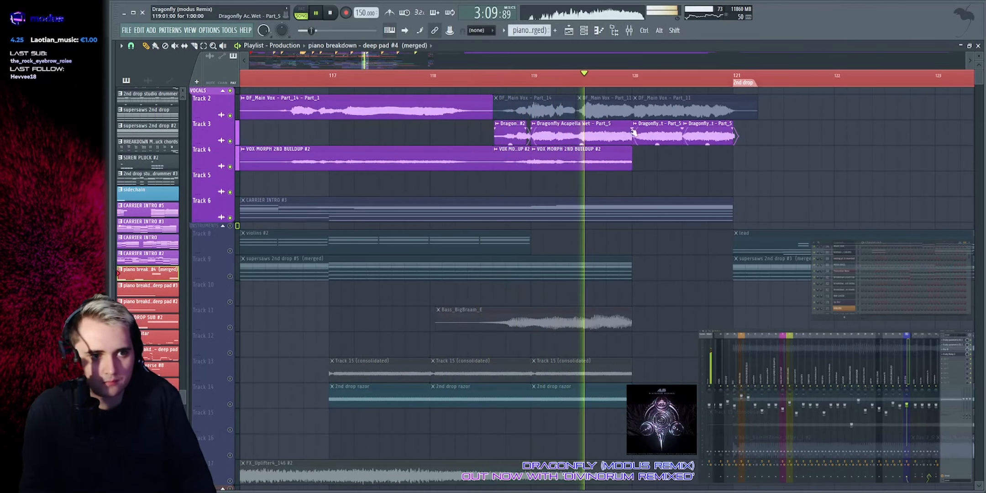
pyautogui.scroll(-3, 665, 58)
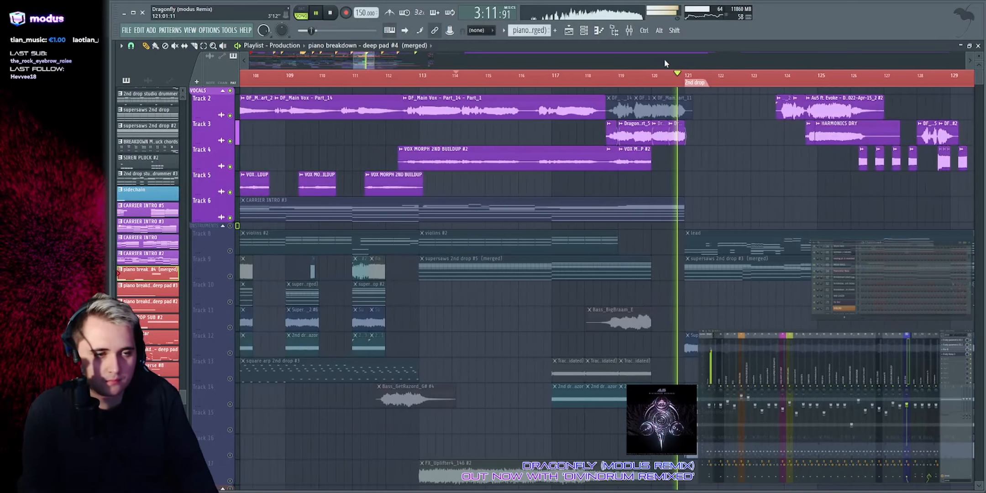
pyautogui.press('space')
pyautogui.click(236, 226)
pyautogui.press('space')
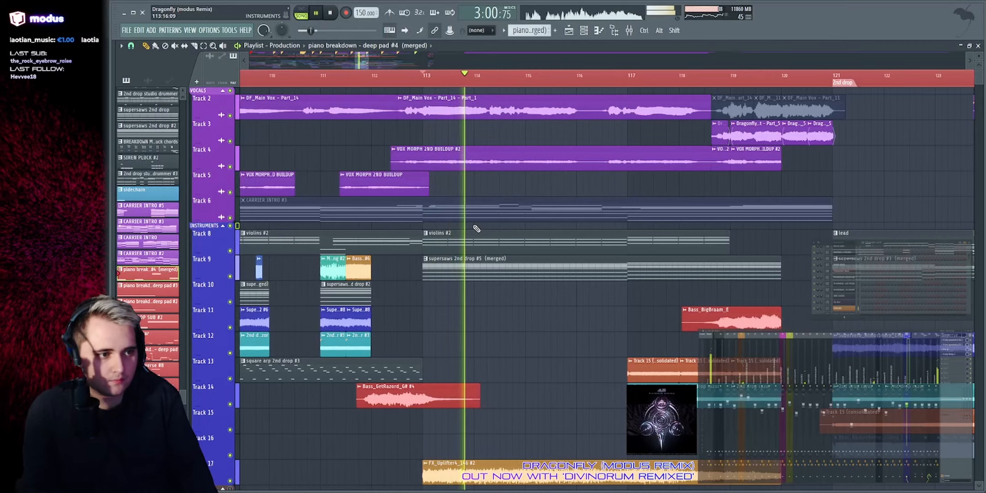
# Step: Move playback back to around bar 112 and restart the buildup
pyautogui.scroll(-4, 476, 228)
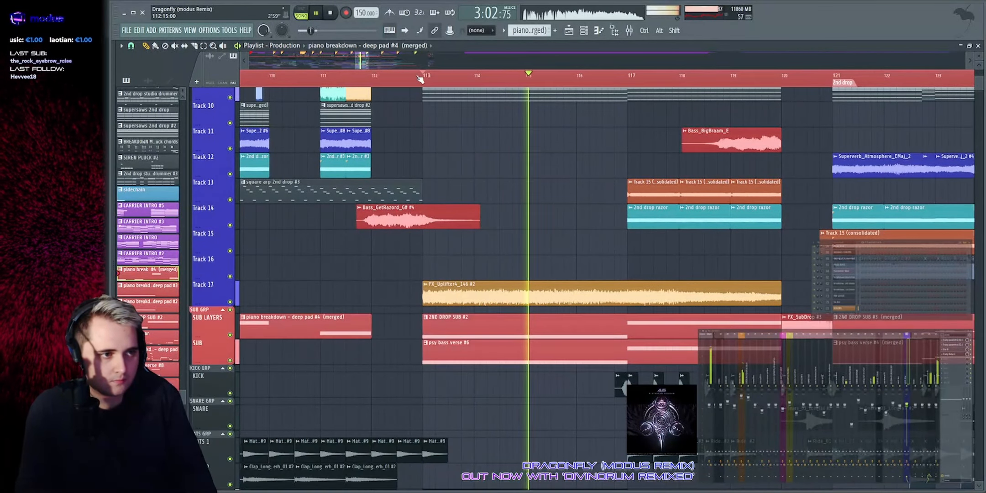
pyautogui.click(402, 78)
pyautogui.scroll(5, 380, 78)
pyautogui.scroll(1, 456, 358)
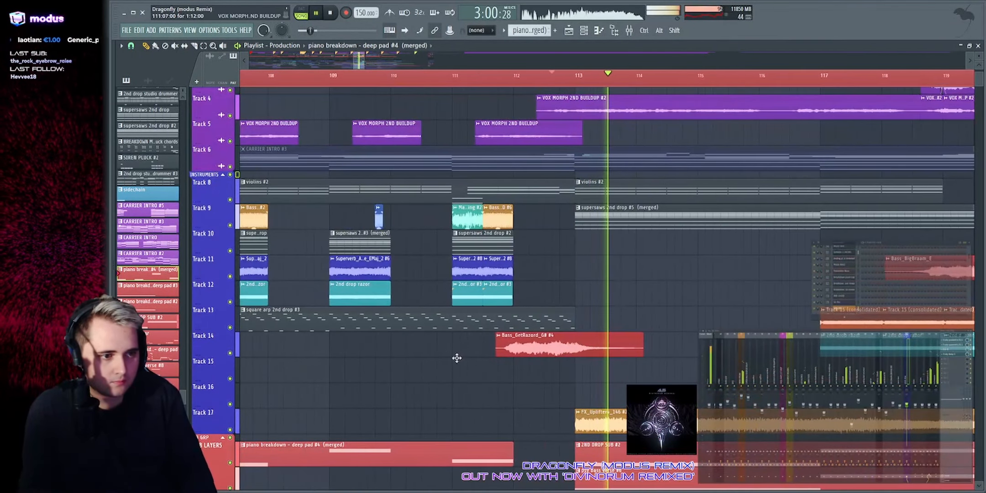
pyautogui.press('space')
pyautogui.scroll(-3, 457, 358)
pyautogui.press('space')
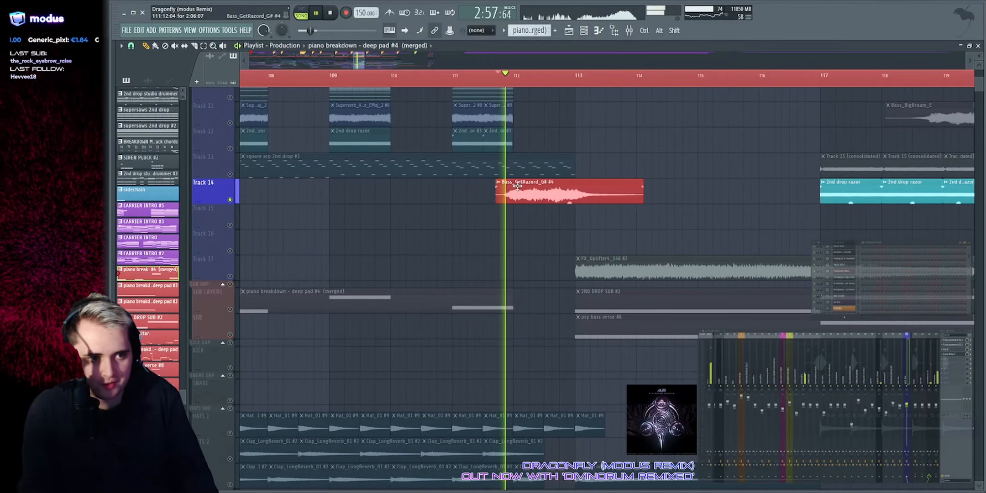
# Step: Unsolo Track 14 and play all tracks through drums and vocals into the 2nd drop
pyautogui.rightClick(231, 200)
pyautogui.press('space')
pyautogui.press('space')
pyautogui.scroll(4, 685, 212)
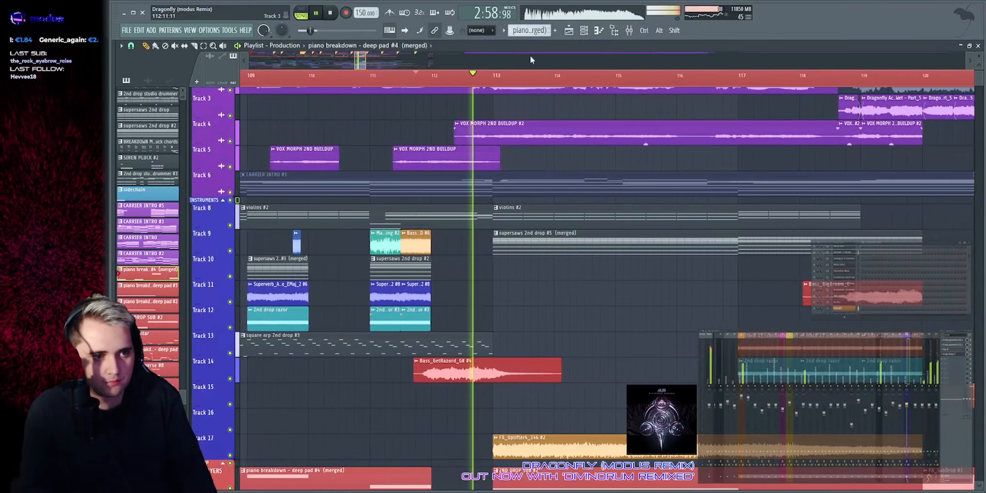
pyautogui.scroll(-6, 520, 187)
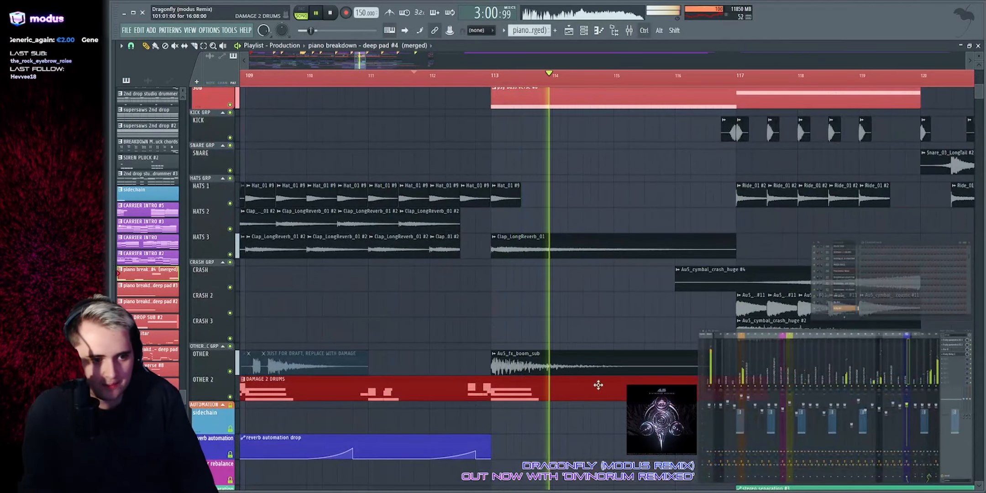
pyautogui.scroll(3, 616, 267)
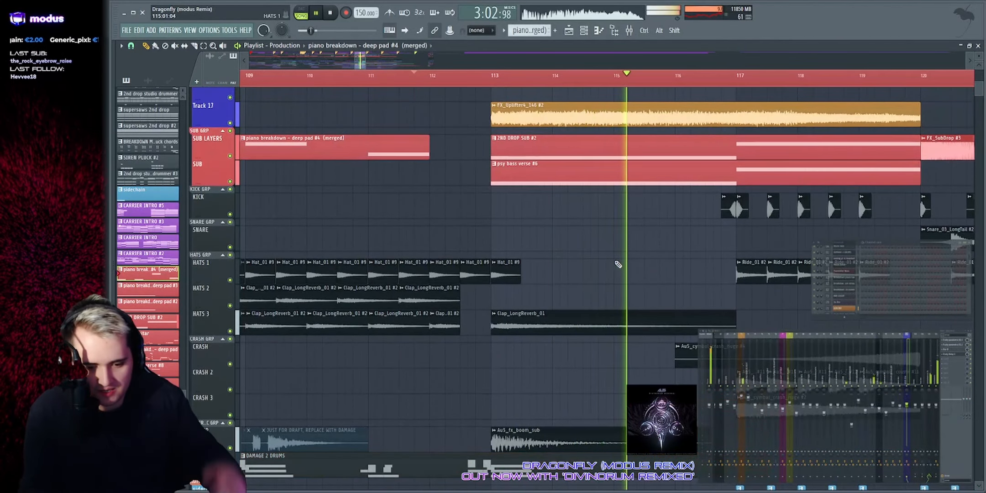
pyautogui.scroll(-2, 431, 288)
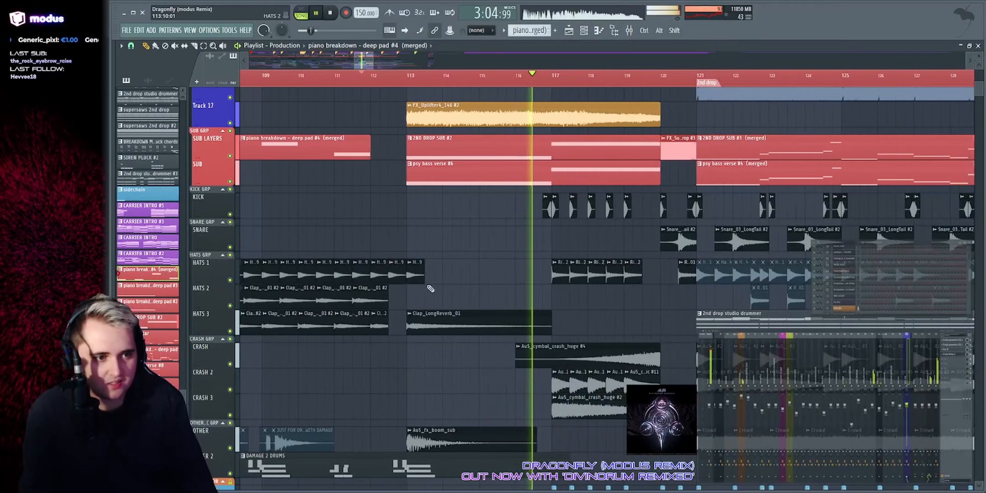
pyautogui.scroll(15, 593, 228)
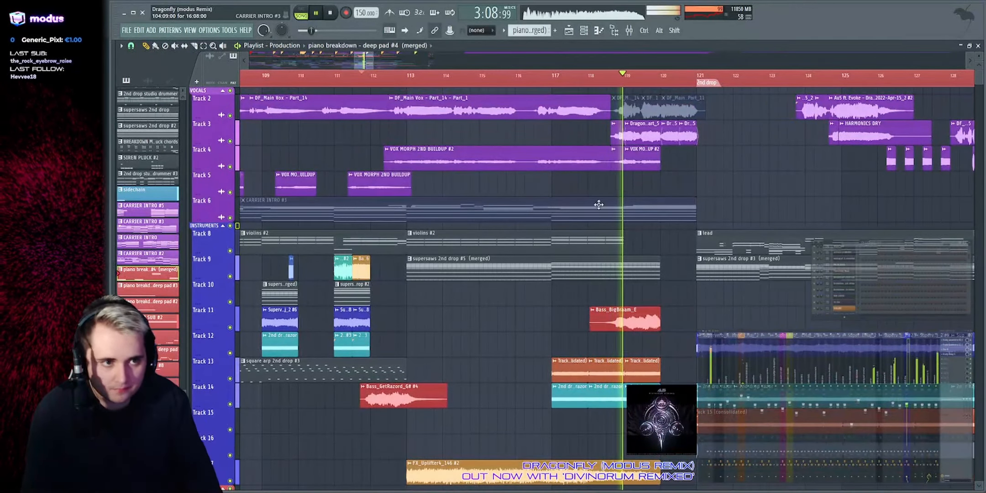
pyautogui.scroll(3, 634, 57)
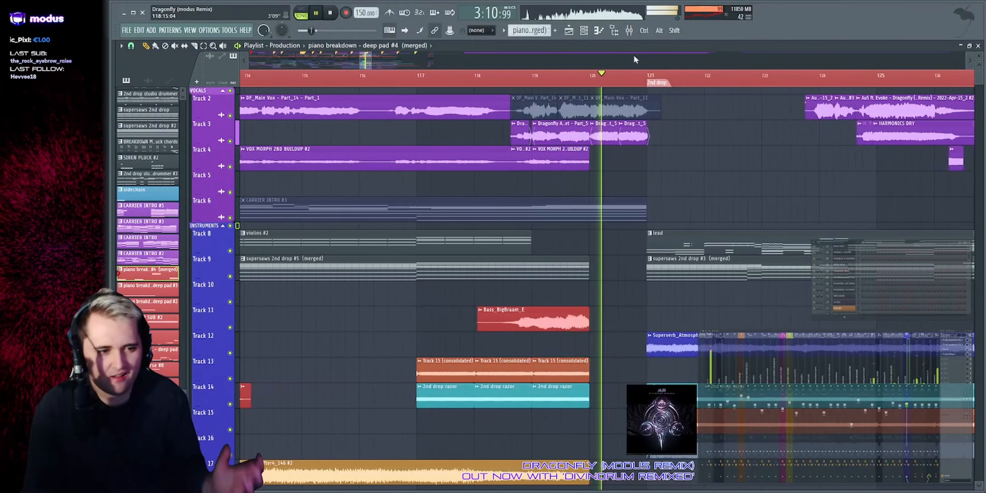
pyautogui.scroll(5, 638, 128)
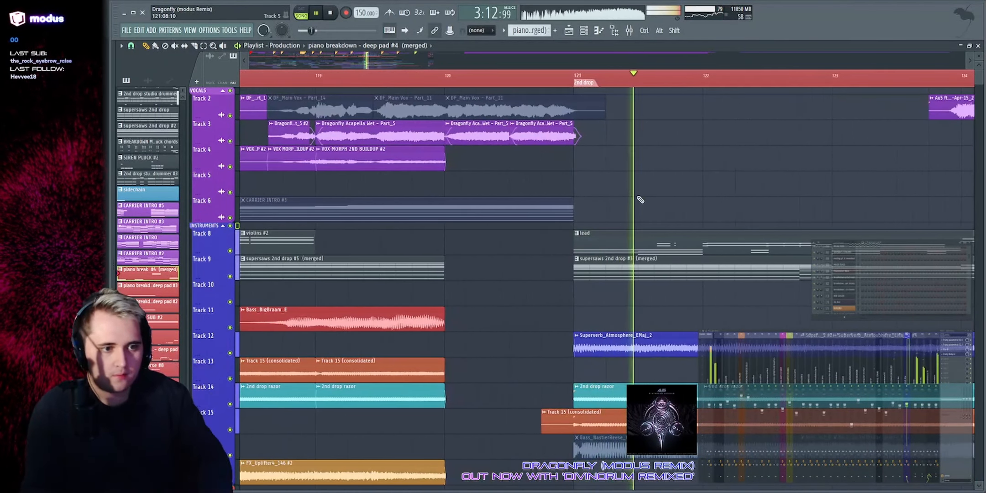
pyautogui.scroll(-2, 622, 54)
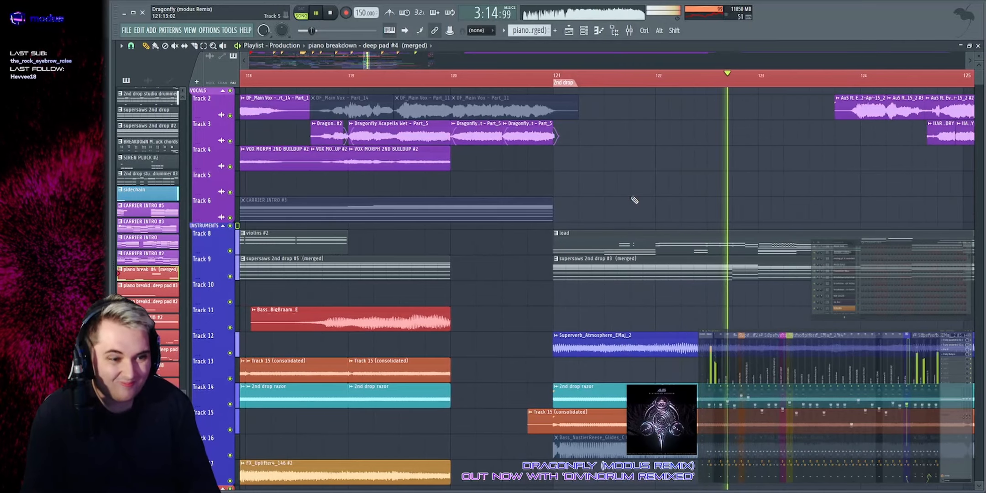
pyautogui.scroll(-10, 624, 181)
# Step: Restart playback near bar 120 and bring the SNARE track back into the mix
pyautogui.press('space')
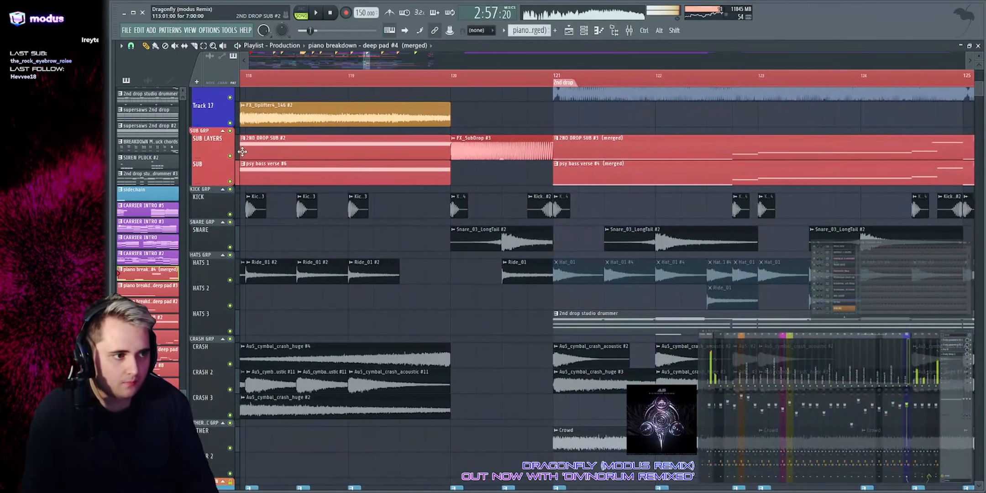
pyautogui.press('space')
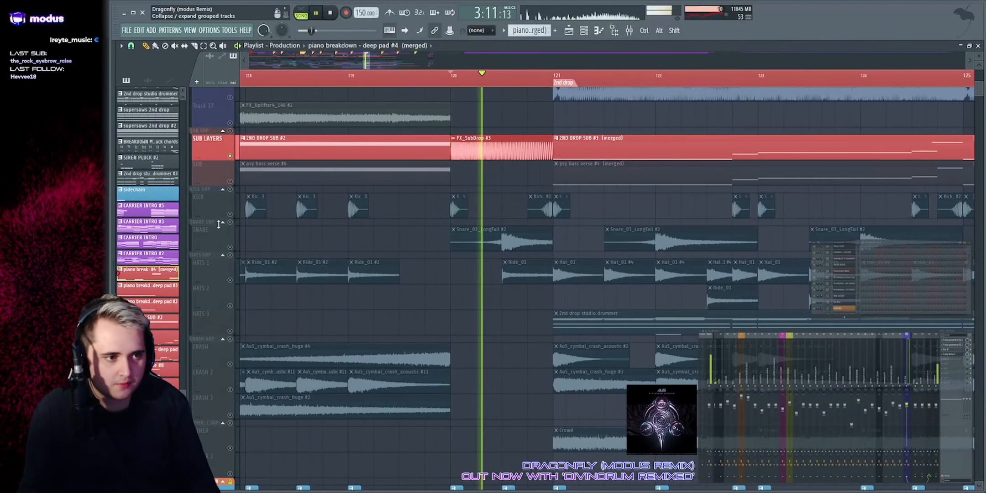
pyautogui.click(231, 247)
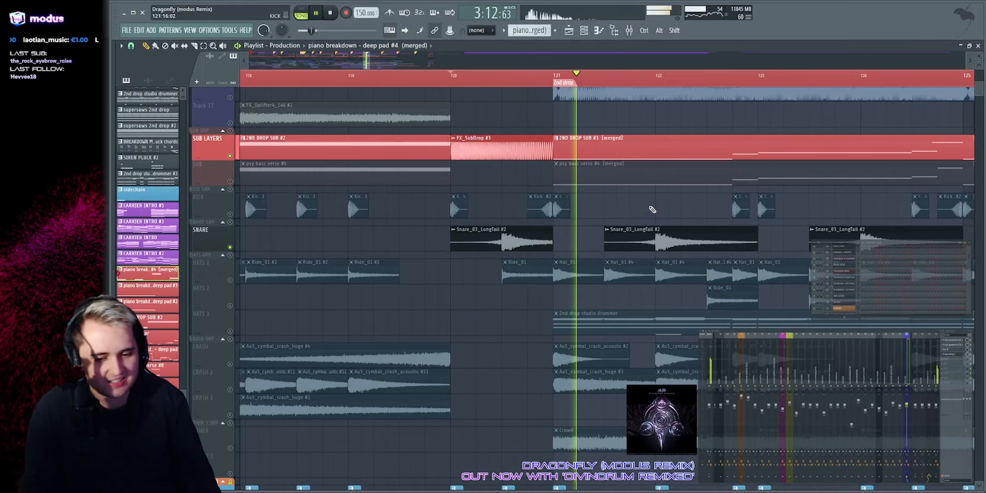
# Step: Check the supersaws clip on Track 9, then solo the INSTRUMENTS group
pyautogui.scroll(10, 245, 157)
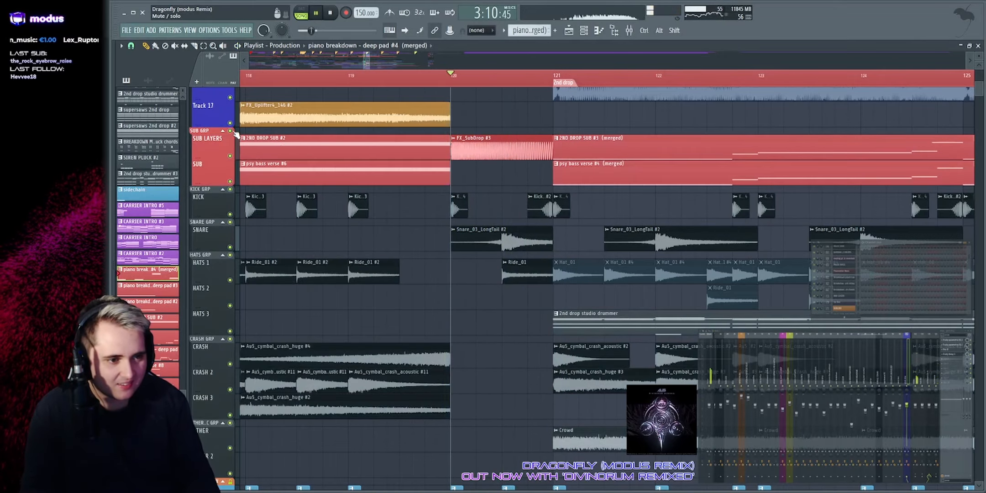
pyautogui.scroll(-2, 446, 69)
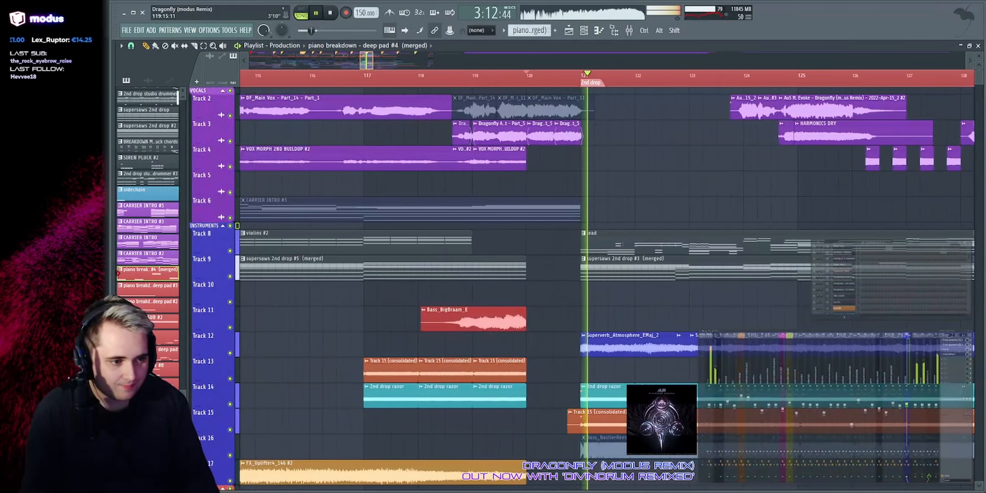
pyautogui.scroll(-3, 441, 61)
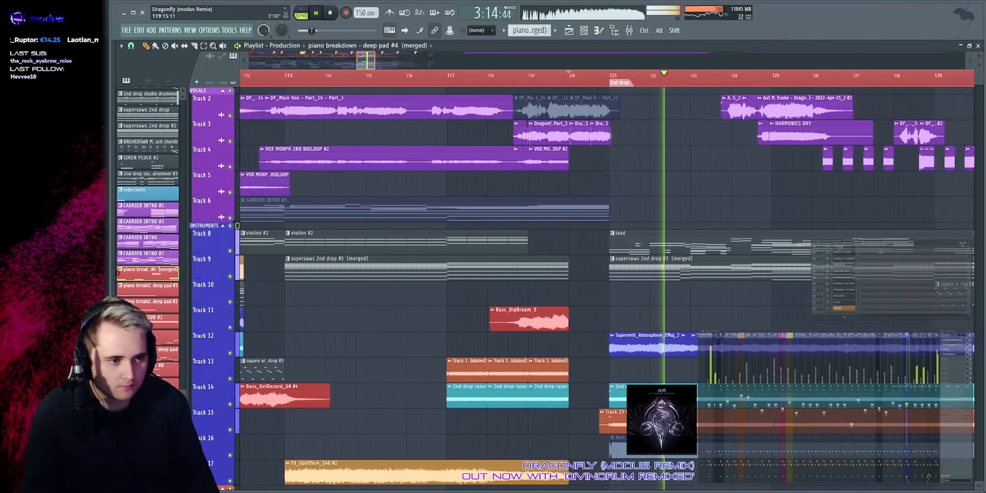
pyautogui.moveTo(336, 271); pyautogui.dragTo(547, 274)
pyautogui.rightClick(587, 259)
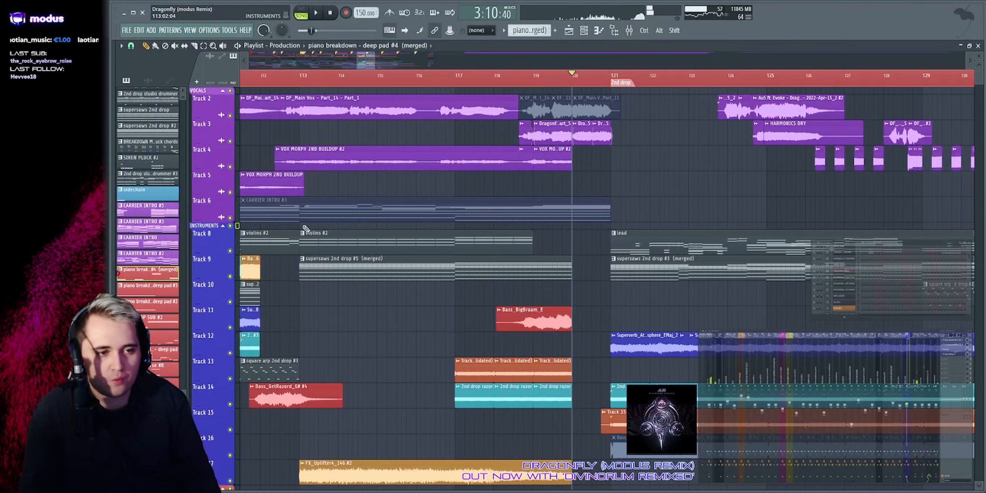
pyautogui.rightClick(230, 226)
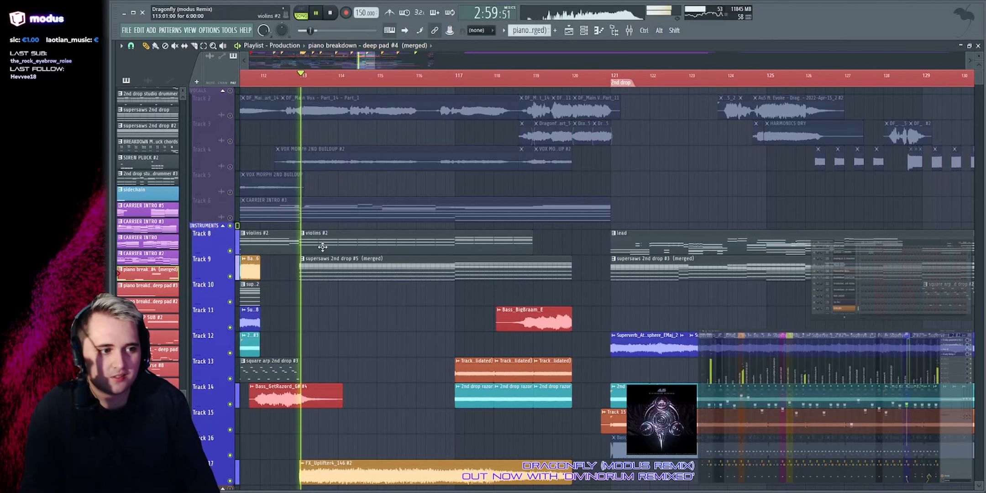
# Step: Inspect the supersaws 2nd drop #5 clip and solo Track 11's BigBraam bass
pyautogui.moveTo(293, 274); pyautogui.dragTo(507, 273)
pyautogui.keyDown('ctrl'); pyautogui.click(565, 251); pyautogui.keyUp('ctrl')
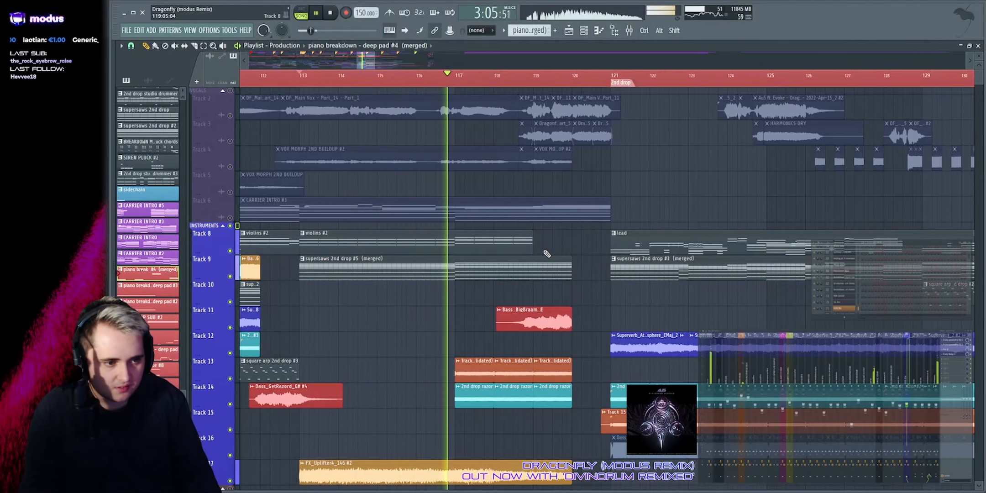
pyautogui.scroll(-3, 547, 254)
pyautogui.scroll(4, 502, 210)
pyautogui.moveTo(475, 230); pyautogui.dragTo(771, 250)
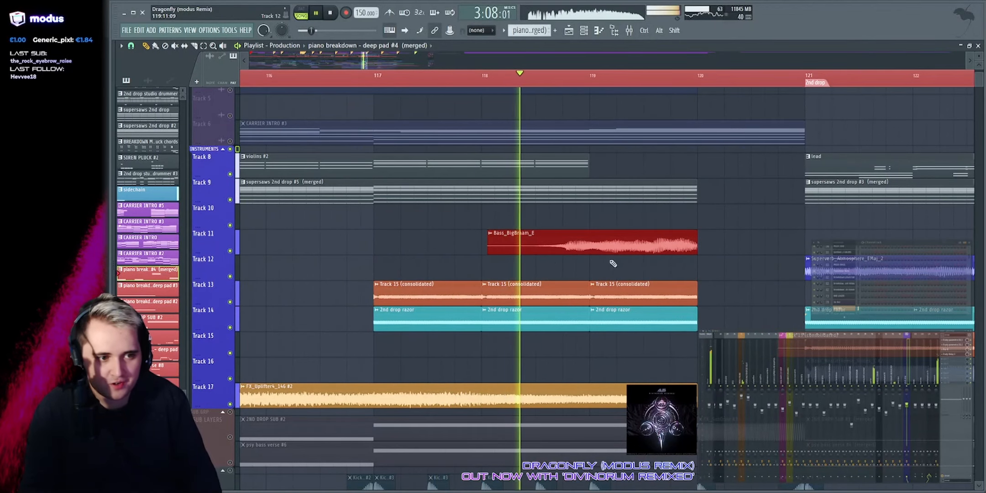
pyautogui.rightClick(740, 237)
pyautogui.scroll(1, 392, 210)
pyautogui.press('space')
pyautogui.rightClick(230, 251)
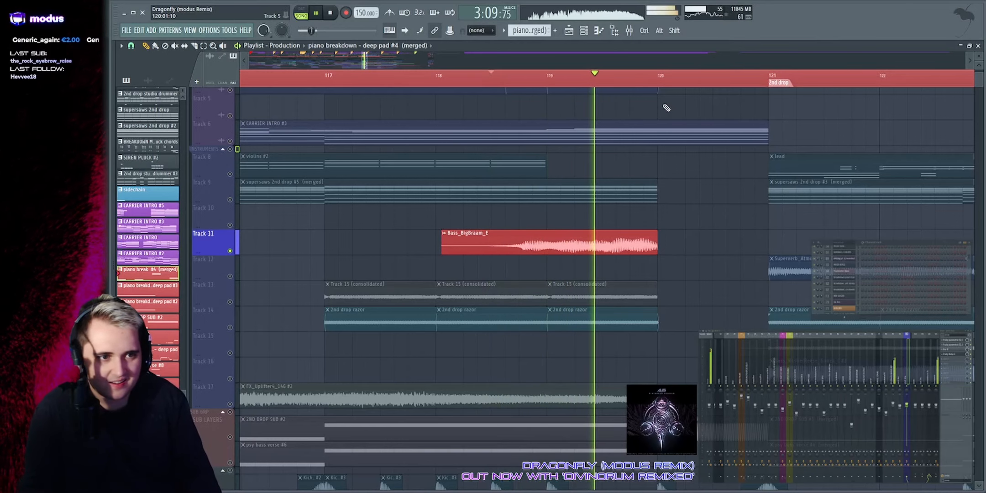
# Step: Unsolo Track 11 and play the full mix from bar 118 across the 2nd drop clips
pyautogui.rightClick(230, 251)
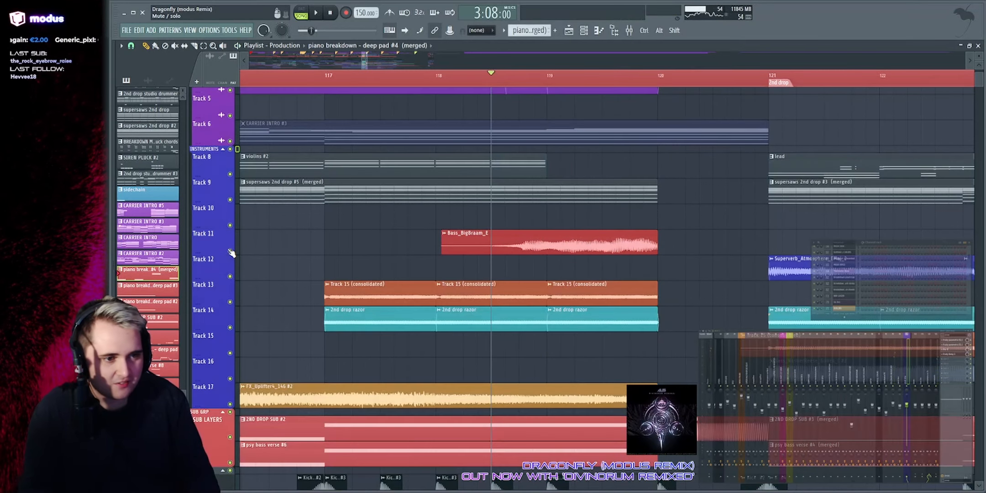
pyautogui.press('space')
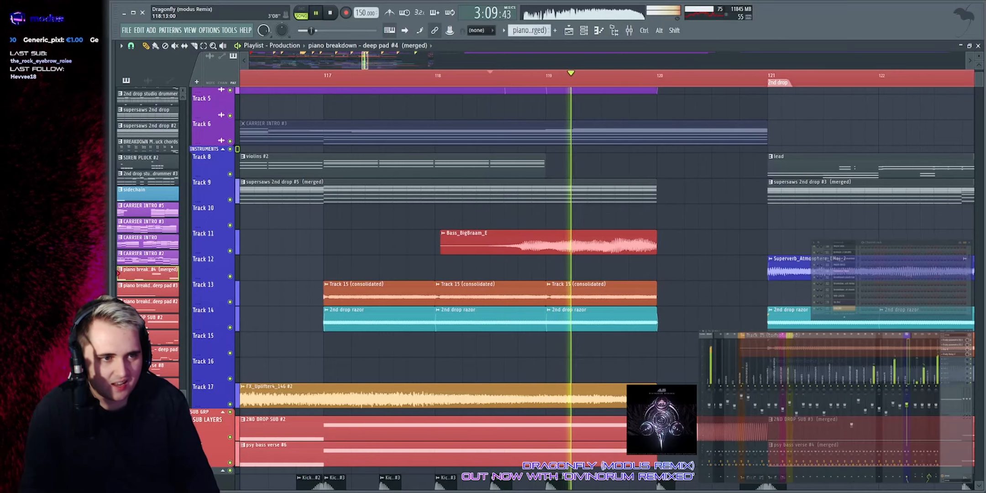
pyautogui.scroll(-2, 532, 61)
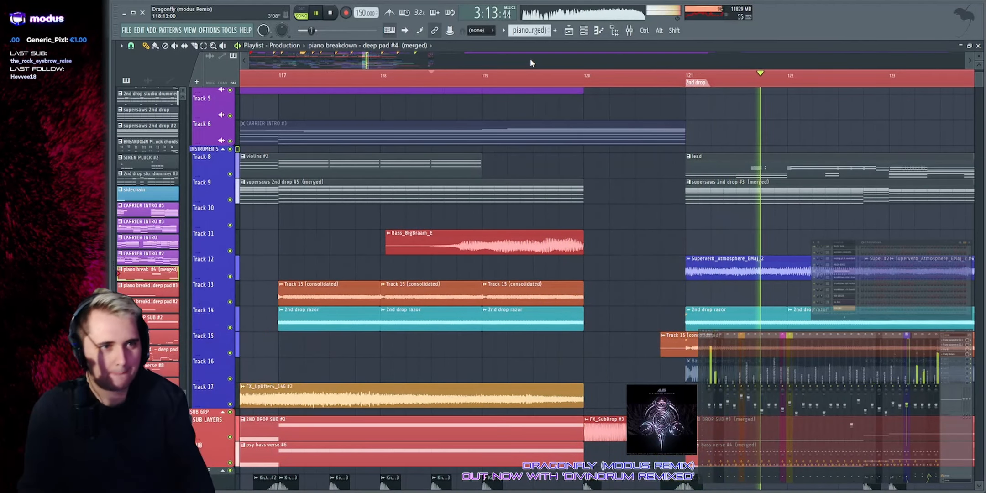
pyautogui.scroll(-2, 530, 59)
pyautogui.scroll(-1, 534, 58)
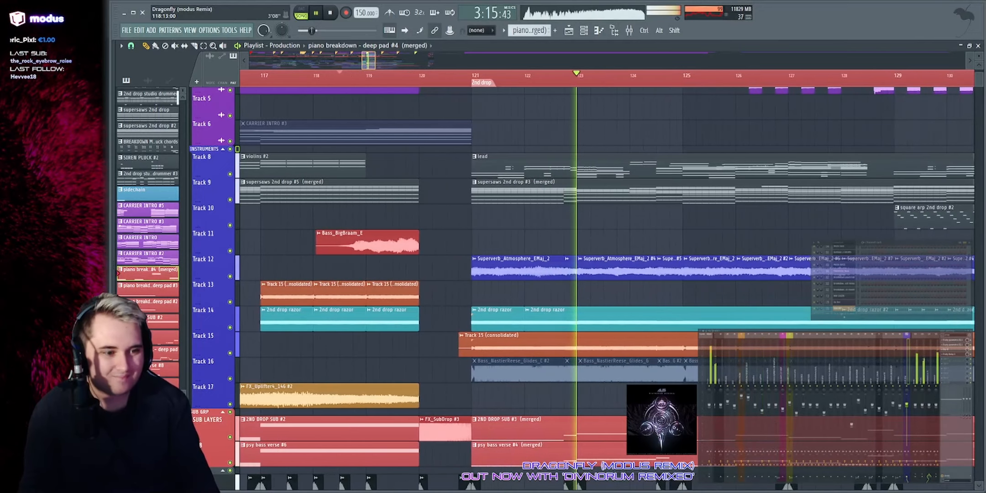
pyautogui.scroll(1, 534, 59)
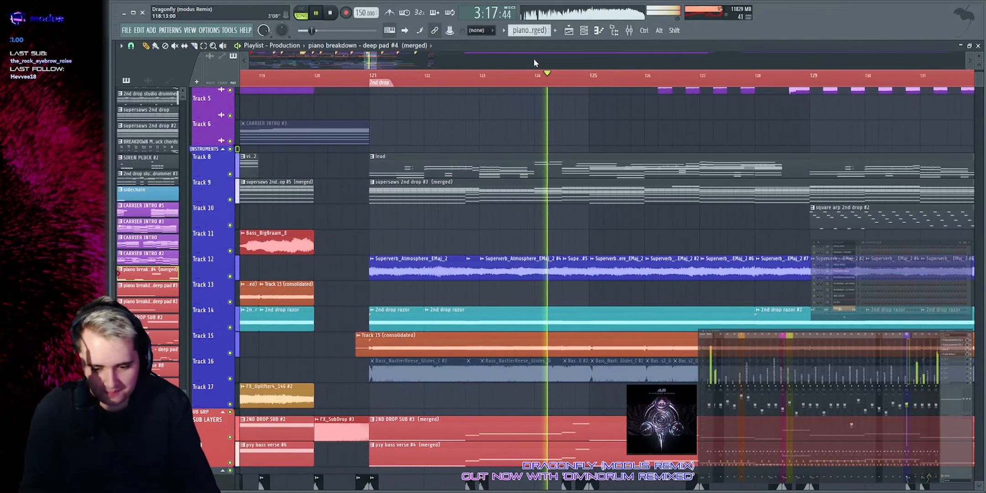
pyautogui.moveTo(363, 160); pyautogui.dragTo(815, 424)
pyautogui.keyDown('ctrl'); pyautogui.click(707, 222); pyautogui.keyUp('ctrl')
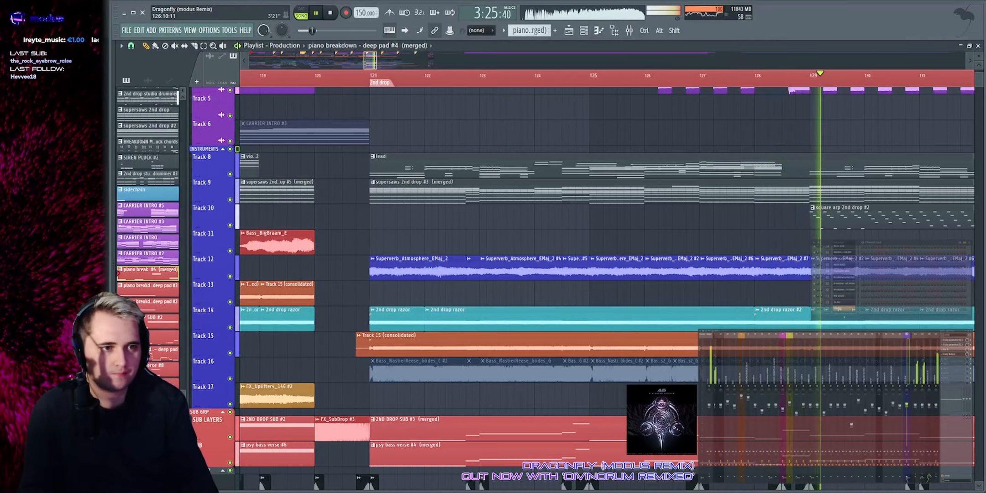
pyautogui.scroll(-5, 665, 61)
pyautogui.press('space')
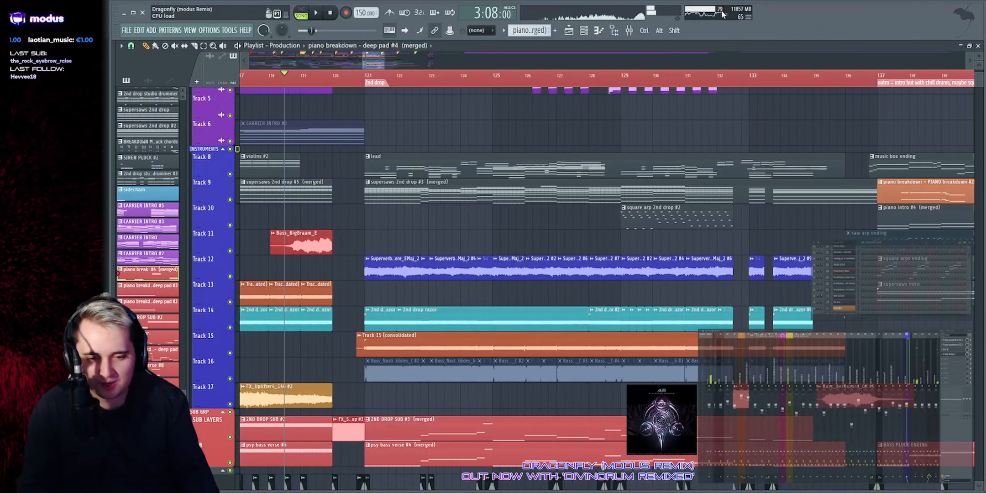
# Step: Set playback just before bar 121 and solo the lead on Track 8
pyautogui.click(360, 80)
pyautogui.scroll(3, 370, 85)
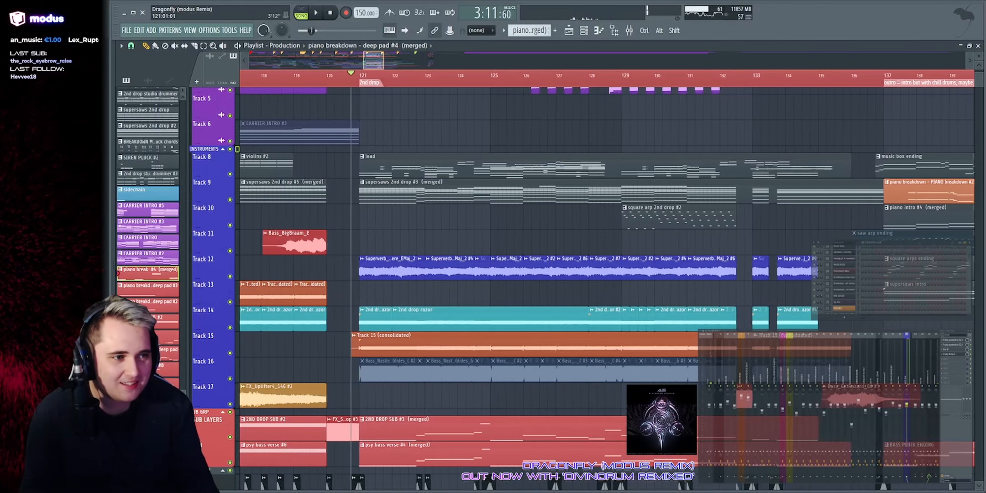
pyautogui.press('space')
pyautogui.rightClick(237, 149)
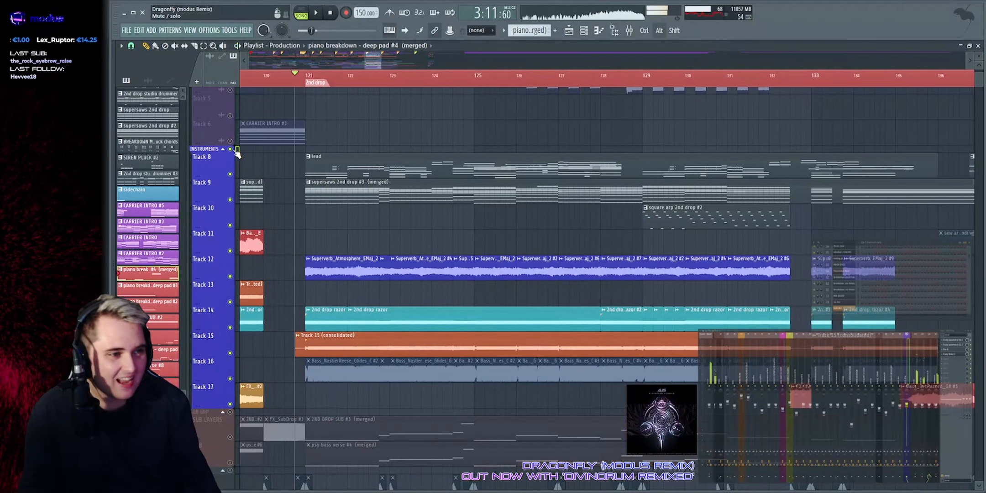
pyautogui.rightClick(230, 174)
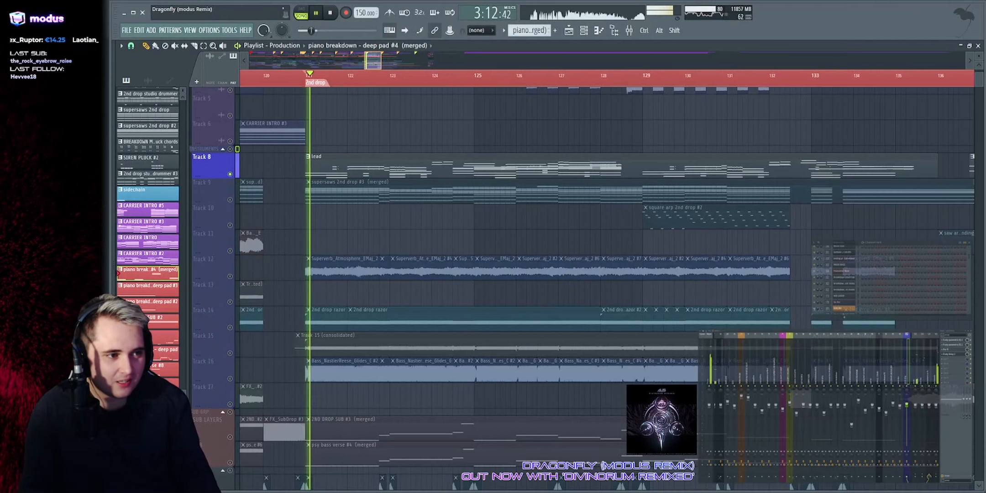
pyautogui.scroll(3, 346, 65)
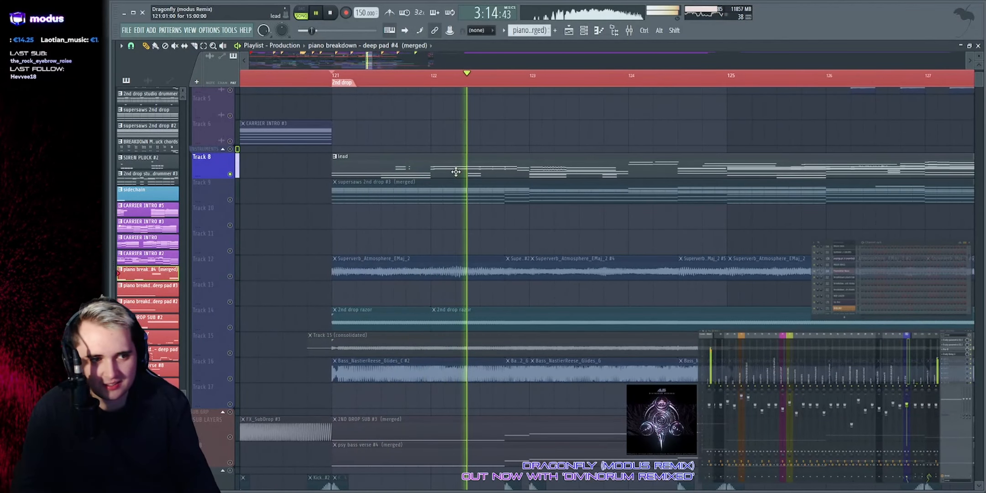
pyautogui.press('space')
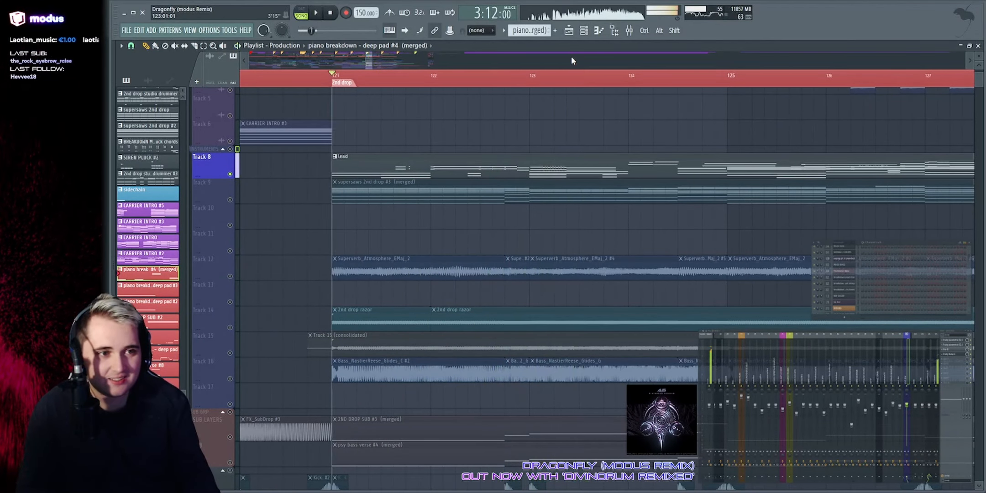
# Step: Solo Track 9 for the piano breakdown, then bring the 2nd drop back into view
pyautogui.scroll(-5, 572, 160)
pyautogui.scroll(2, 353, 180)
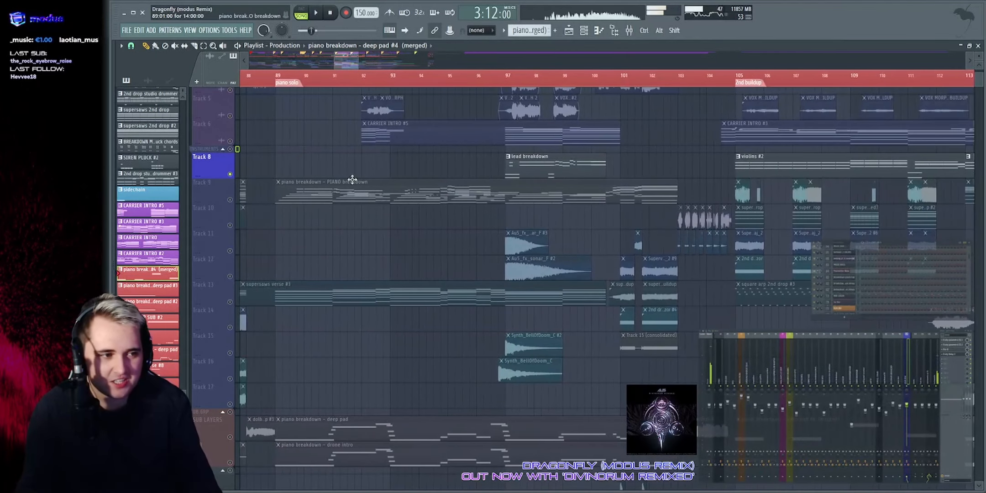
pyautogui.click(235, 199)
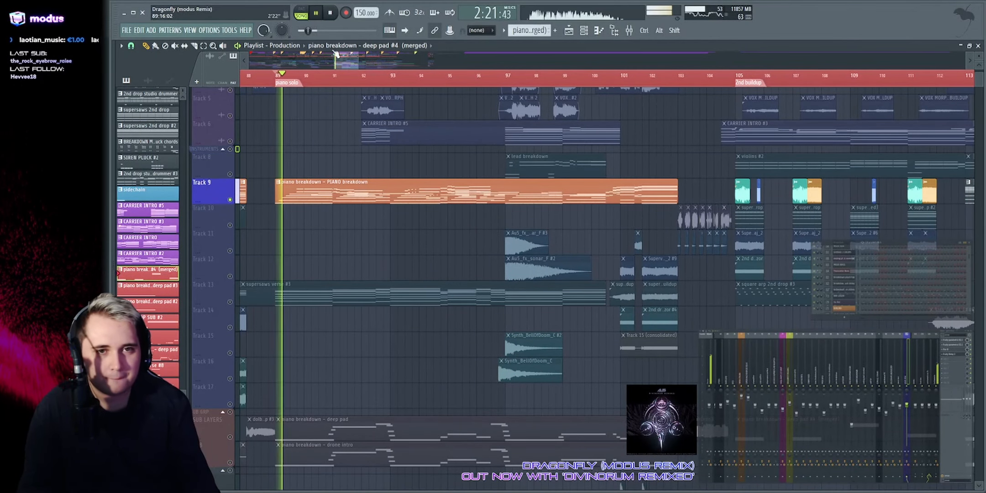
pyautogui.moveTo(358, 63); pyautogui.dragTo(347, 63)
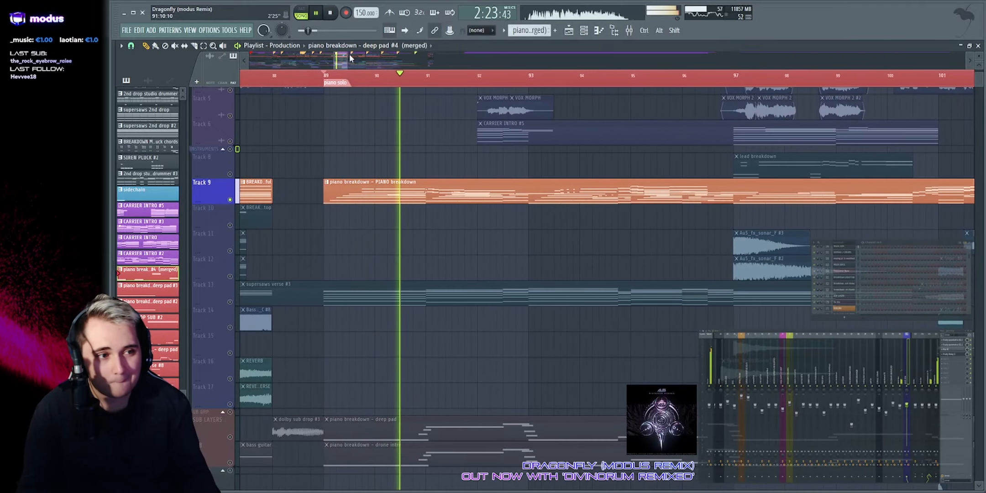
pyautogui.scroll(-3, 511, 54)
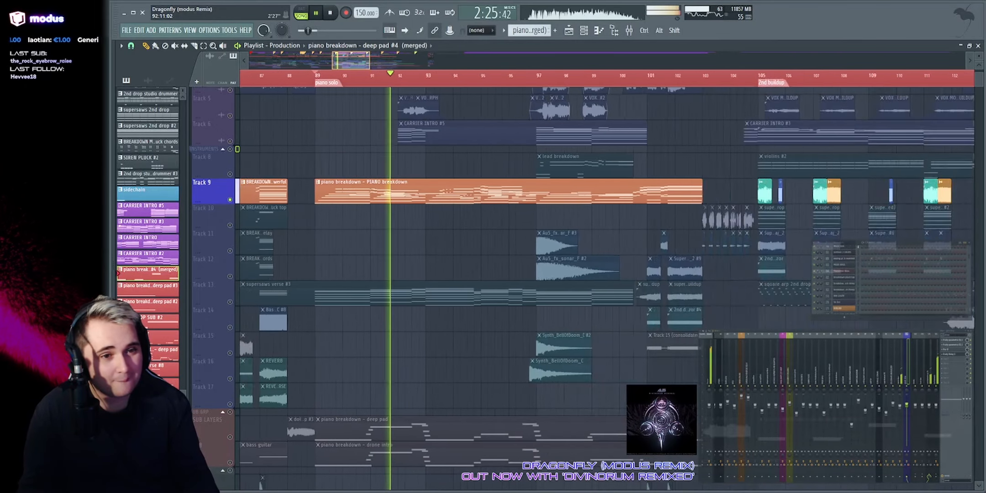
pyautogui.moveTo(360, 60); pyautogui.dragTo(372, 65)
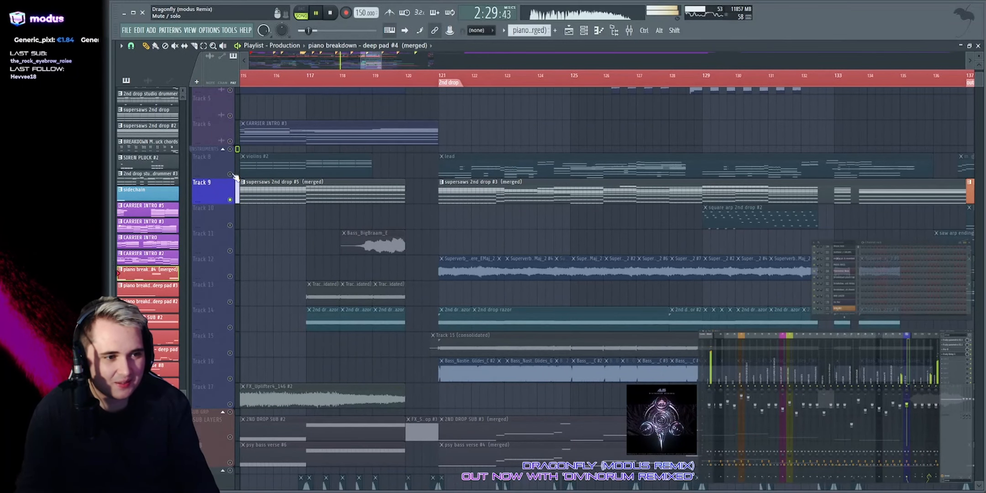
# Step: Solo Track 8's lead again and play it from the 2nd drop
pyautogui.click(231, 174)
pyautogui.press('space')
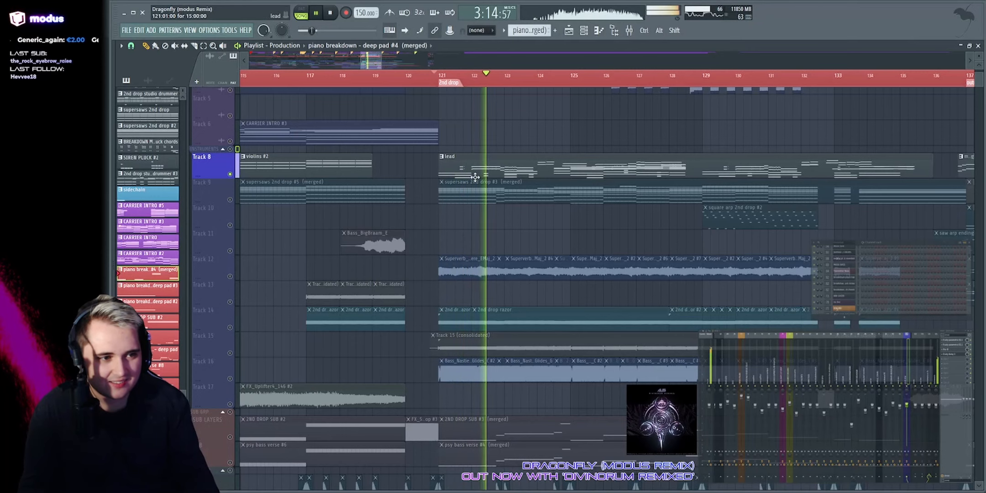
pyautogui.scroll(3, 495, 59)
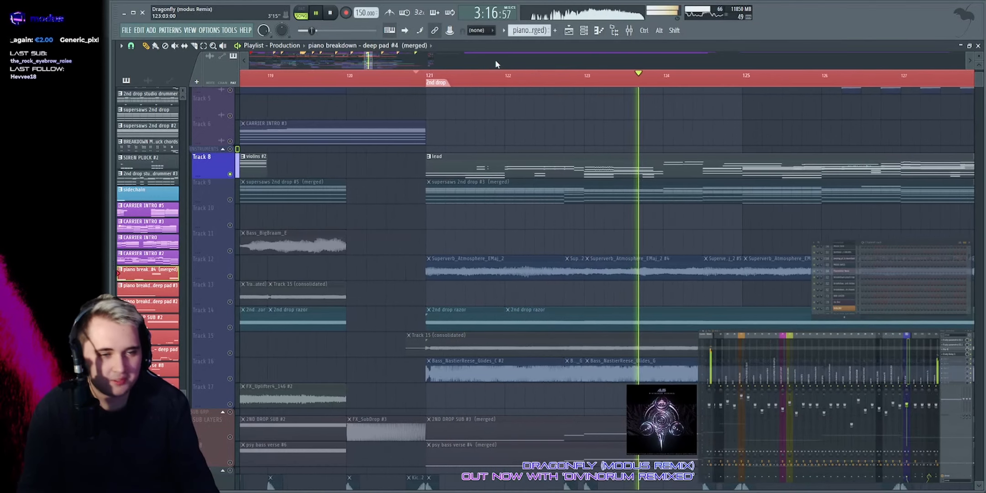
# Step: Open the lead clip's LEAD 3X SAW notes and look over their C5 to C7 range
pyautogui.doubleClick(613, 163)
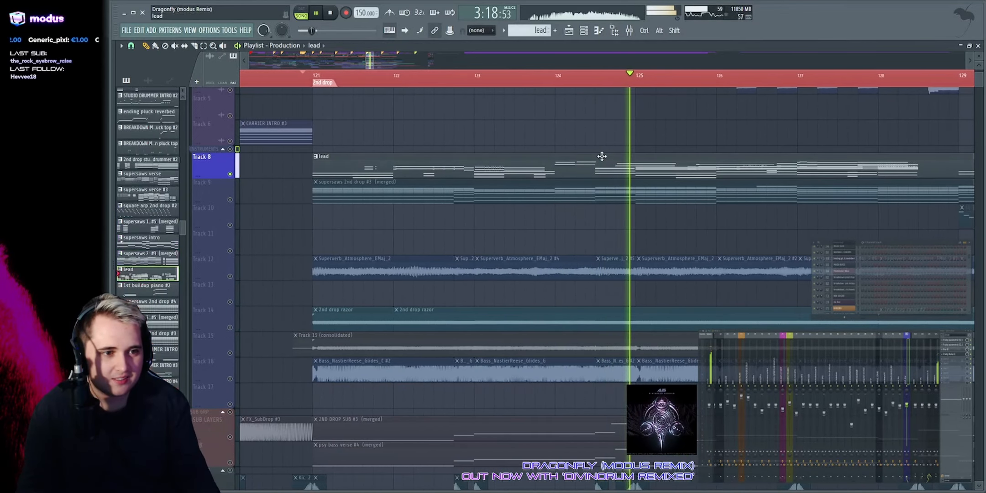
pyautogui.press('space')
pyautogui.scroll(2, 415, 64)
pyautogui.scroll(4, 423, 156)
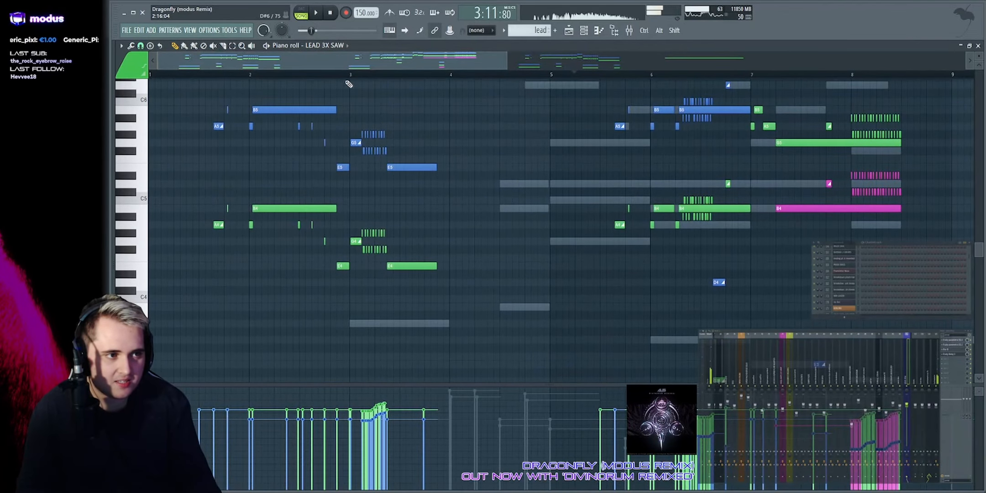
pyautogui.scroll(2, 369, 199)
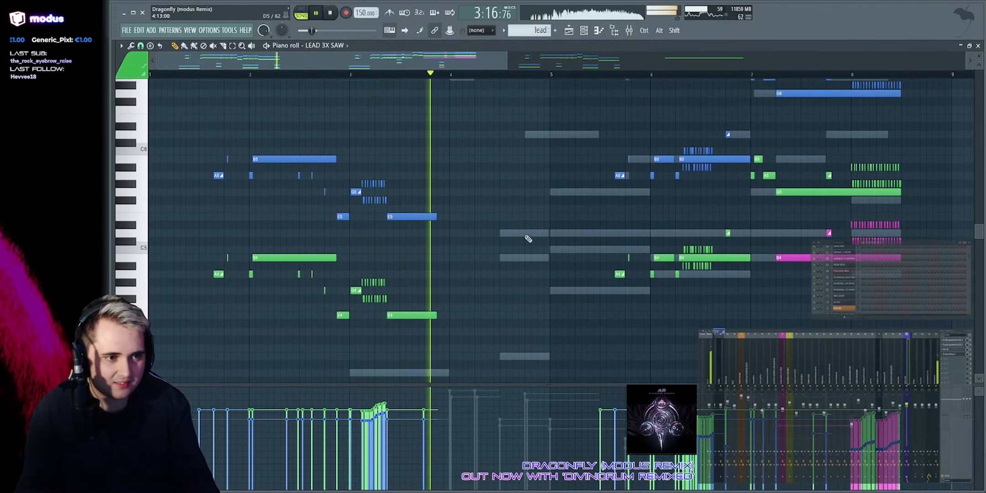
pyautogui.scroll(5, 434, 201)
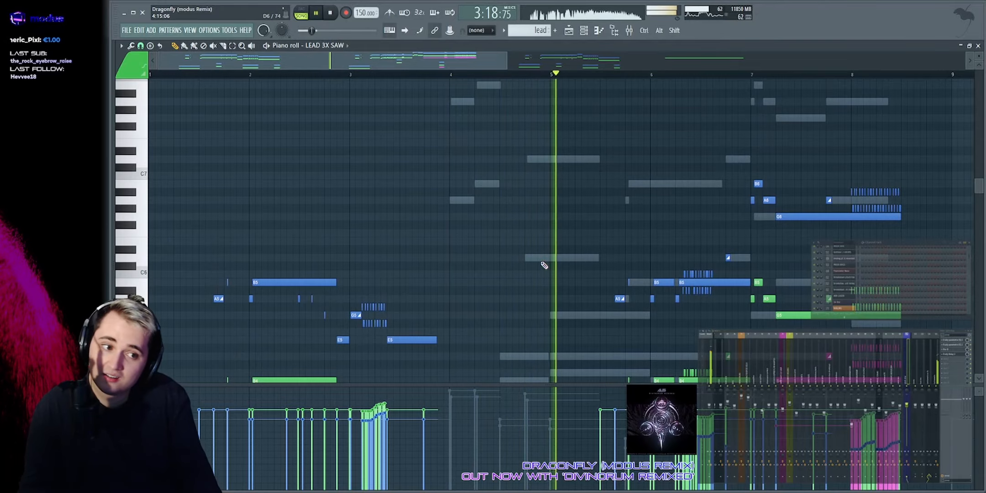
pyautogui.scroll(3, 521, 268)
pyautogui.scroll(-2, 516, 251)
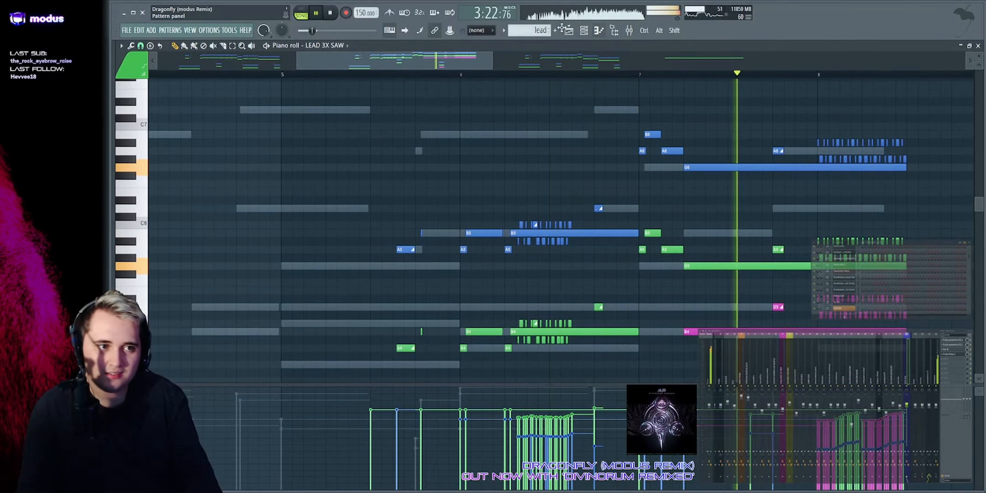
# Step: Return to the playlist, stop playback, and select the lead clip on Track 8
pyautogui.click(569, 30)
pyautogui.press('space')
pyautogui.moveTo(322, 168); pyautogui.dragTo(688, 166)
# Step: Deselect the lead clip and audition Track 3's ADLIBS DRY clips in the piano solo
pyautogui.keyDown('ctrl'); pyautogui.click(642, 135); pyautogui.keyUp('ctrl')
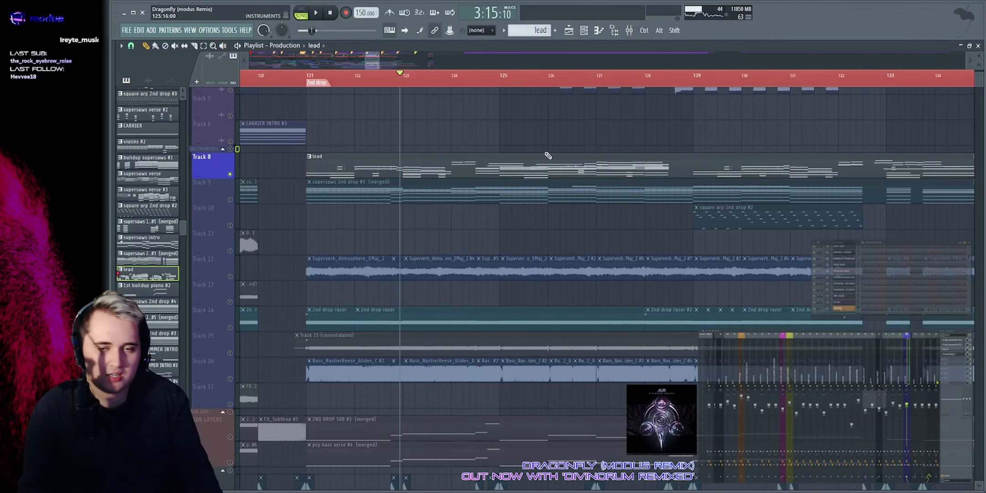
pyautogui.scroll(3, 489, 106)
pyautogui.scroll(-6, 708, 183)
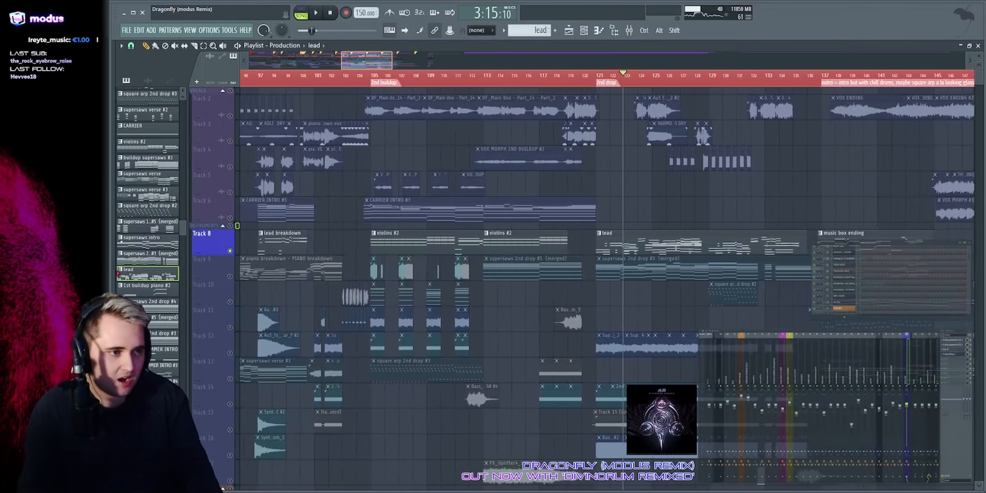
pyautogui.scroll(4, 388, 182)
pyautogui.scroll(-4, 813, 183)
pyautogui.scroll(4, 382, 121)
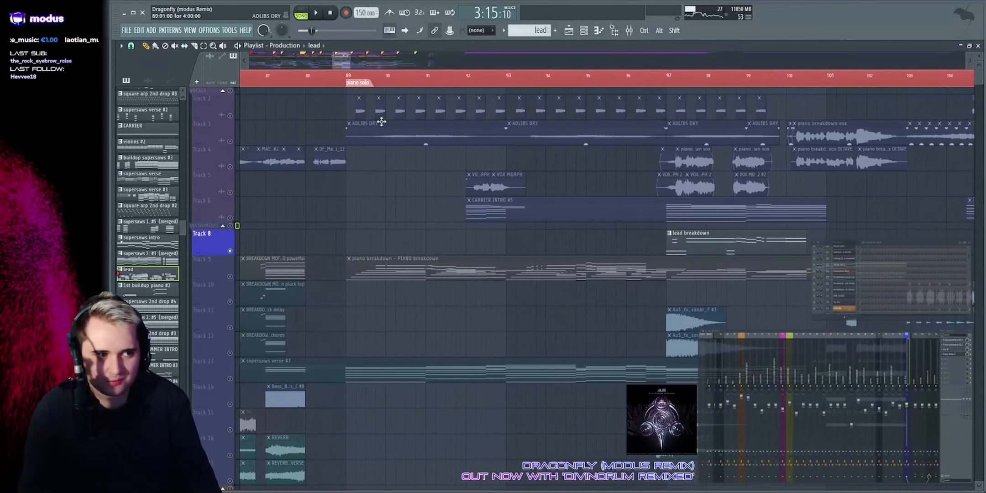
pyautogui.click(232, 139)
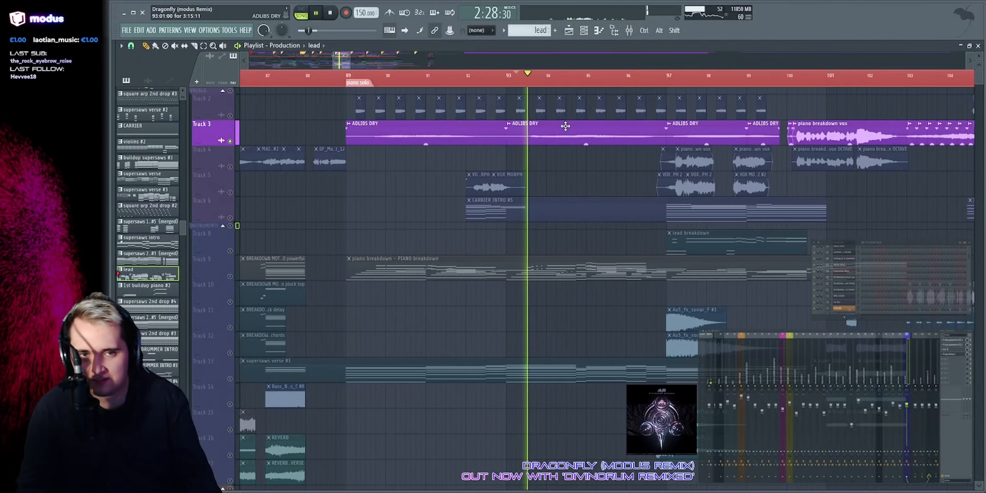
pyautogui.scroll(3, 524, 56)
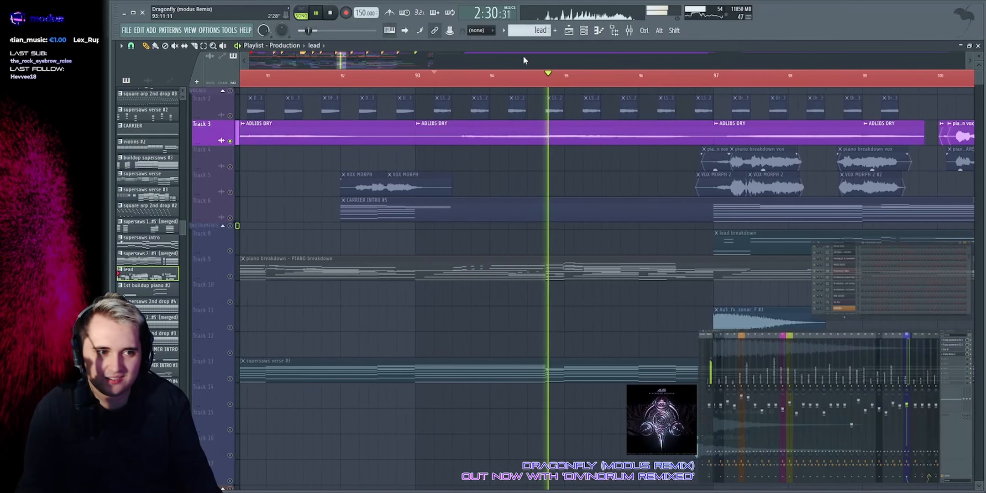
pyautogui.scroll(-7, 393, 59)
pyautogui.scroll(3, 523, 56)
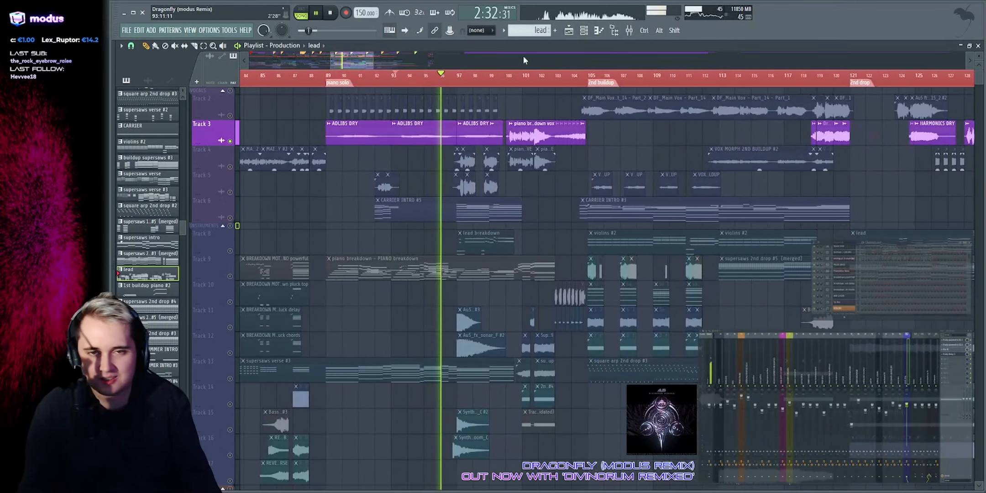
pyautogui.press('space')
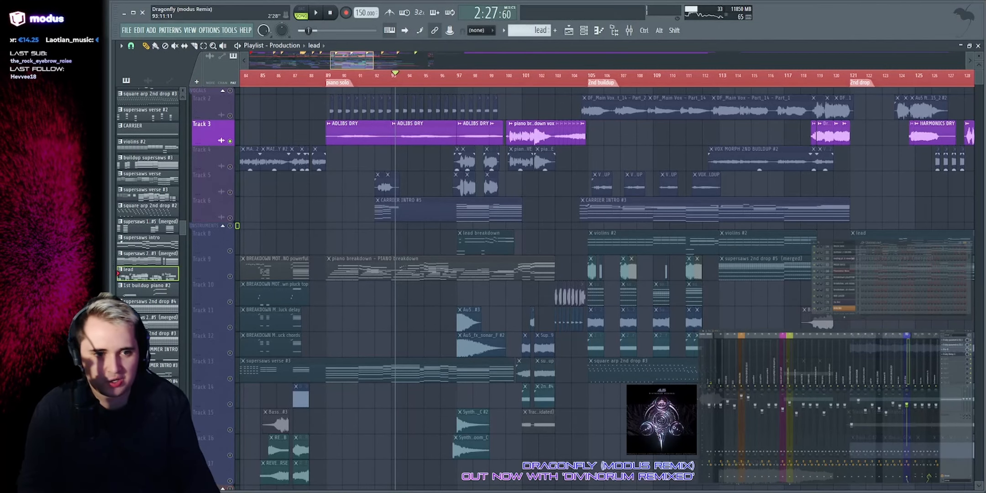
# Step: Bring bars 120–134 into view and open Track 8's lead clip in the piano roll
pyautogui.moveTo(353, 60); pyautogui.dragTo(372, 61)
pyautogui.scroll(5, 372, 61)
pyautogui.click(228, 245)
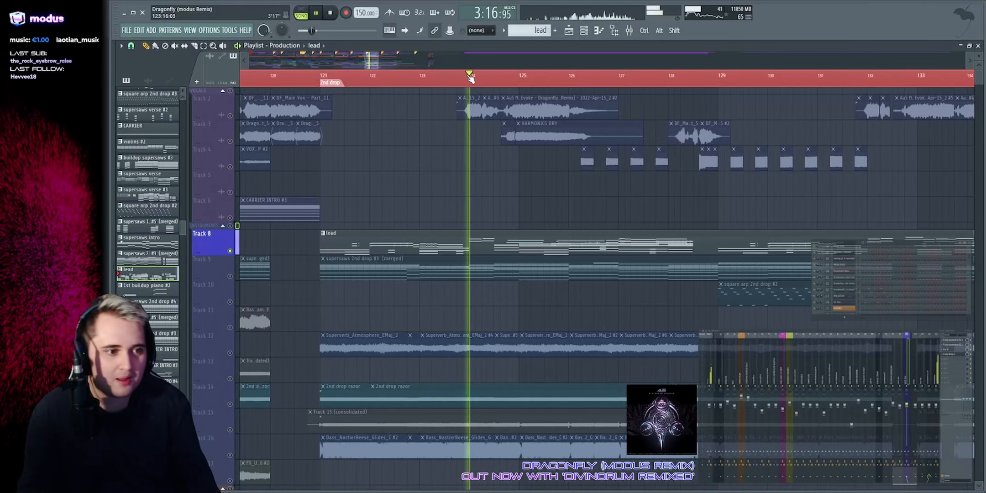
pyautogui.doubleClick(521, 246)
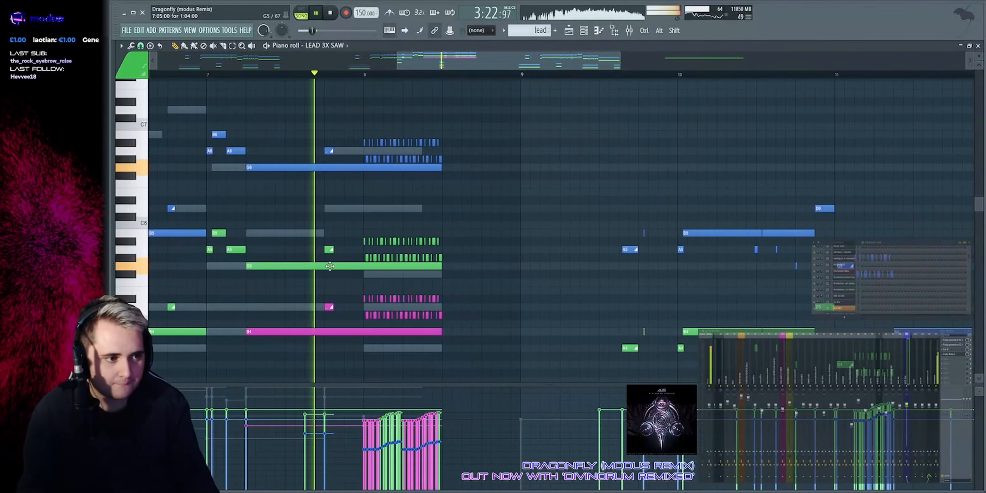
# Step: Stop playback and select lead notes, reviewing bars 7–17 of the LEAD 3X SAW part
pyautogui.press('space')
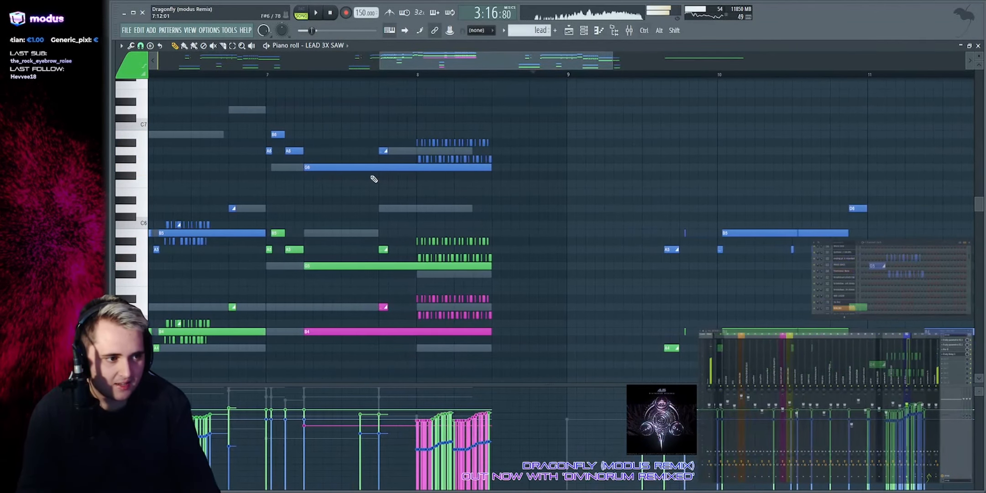
pyautogui.moveTo(313, 140); pyautogui.dragTo(315, 79)
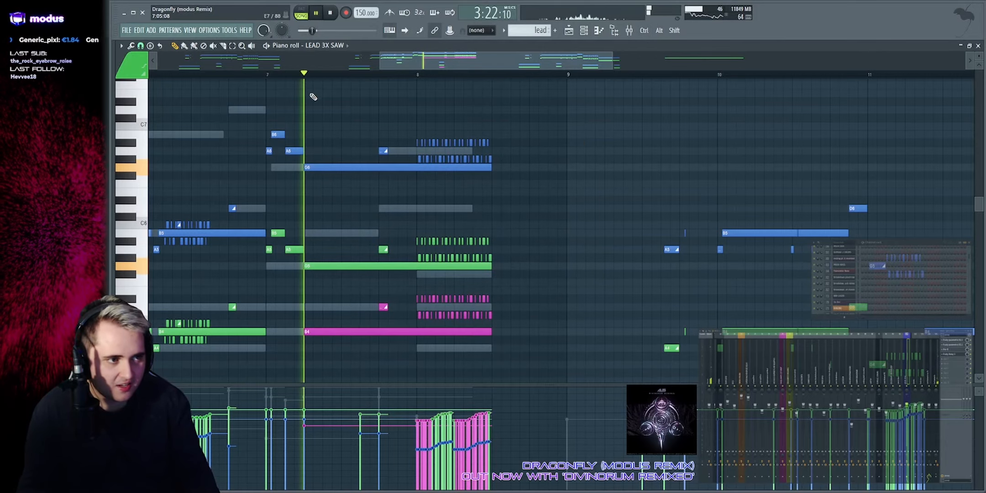
pyautogui.scroll(-3, 485, 179)
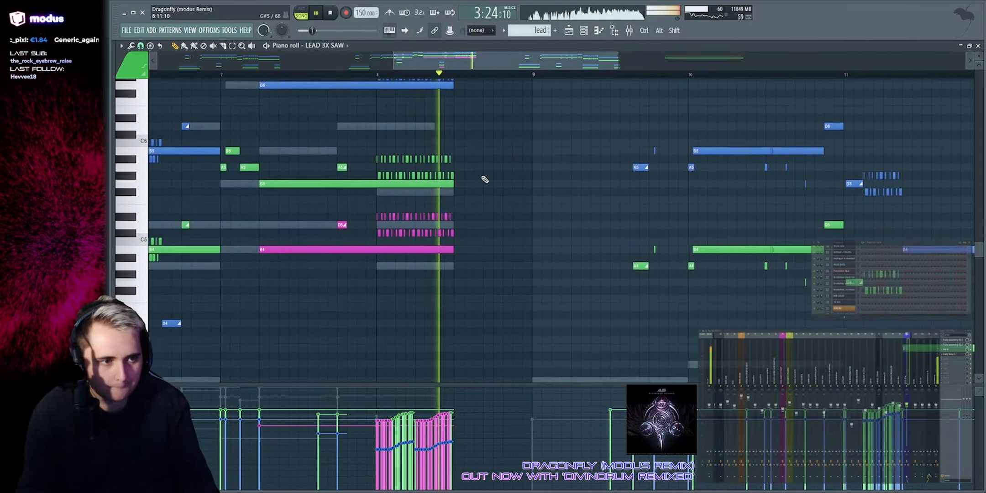
pyautogui.scroll(-3, 485, 180)
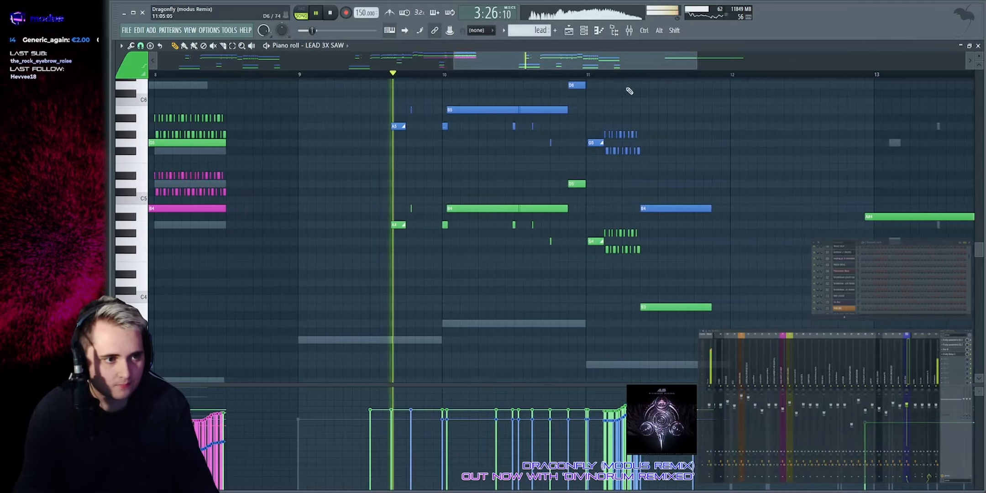
pyautogui.scroll(3, 629, 91)
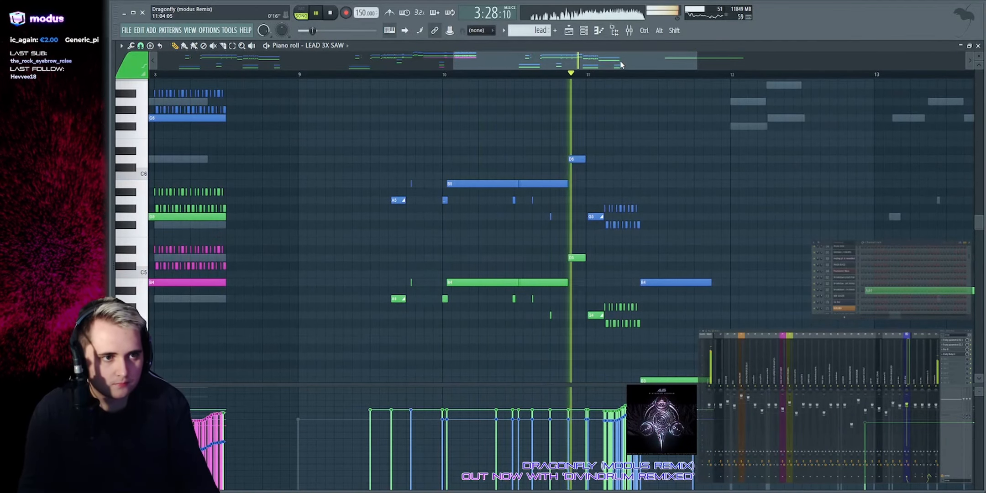
pyautogui.moveTo(622, 65); pyautogui.dragTo(687, 68)
pyautogui.scroll(4, 621, 177)
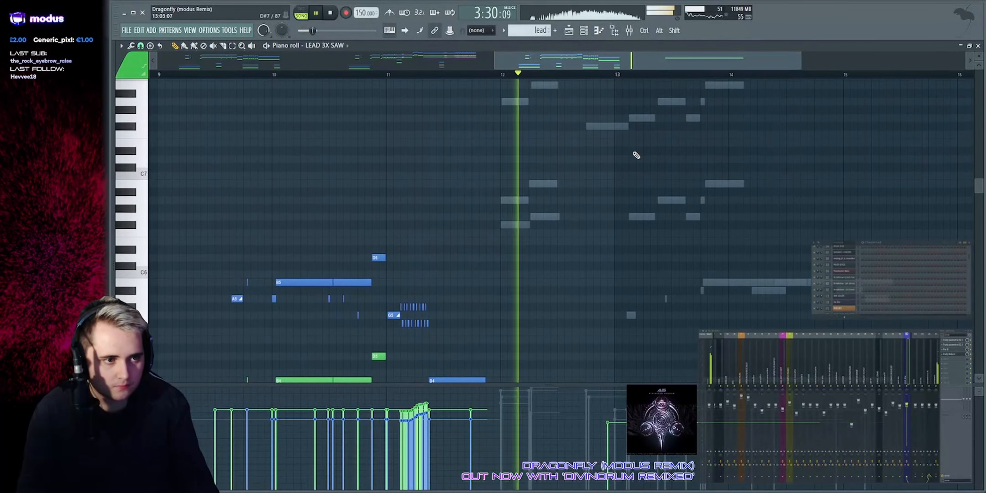
pyautogui.scroll(6, 639, 169)
pyautogui.scroll(-1, 655, 63)
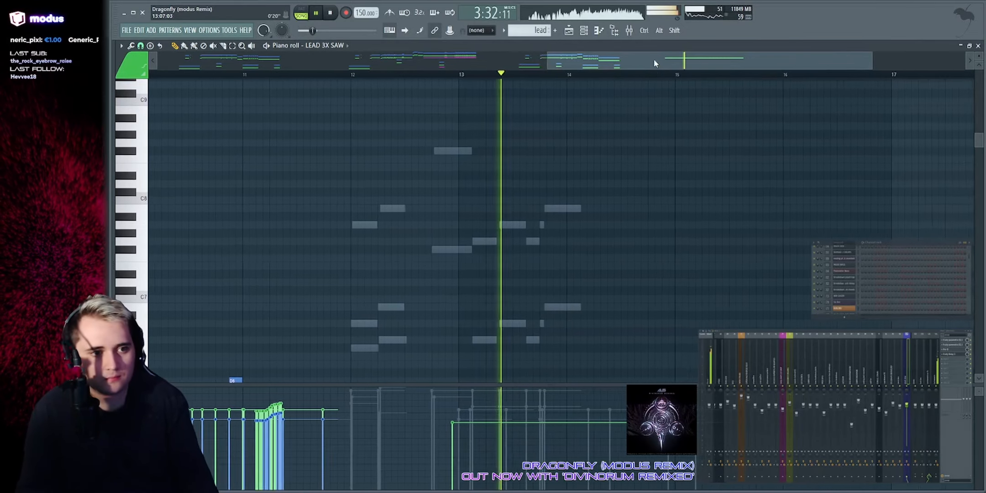
pyautogui.scroll(-7, 588, 203)
pyautogui.scroll(4, 601, 209)
# Step: Switch to the PIANO powerful channel's notes, then return to the song playlist
pyautogui.press('space')
pyautogui.scroll(3, 375, 173)
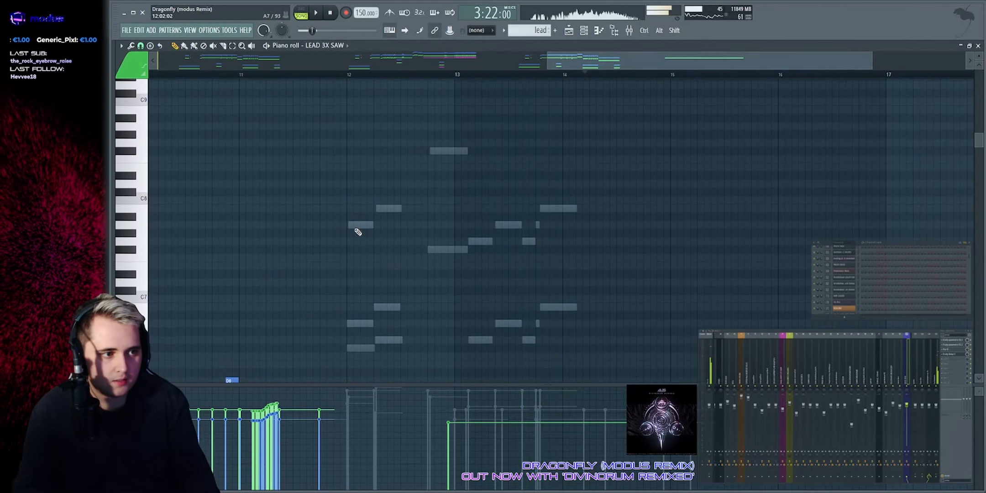
pyautogui.doubleClick(357, 226)
pyautogui.click(569, 31)
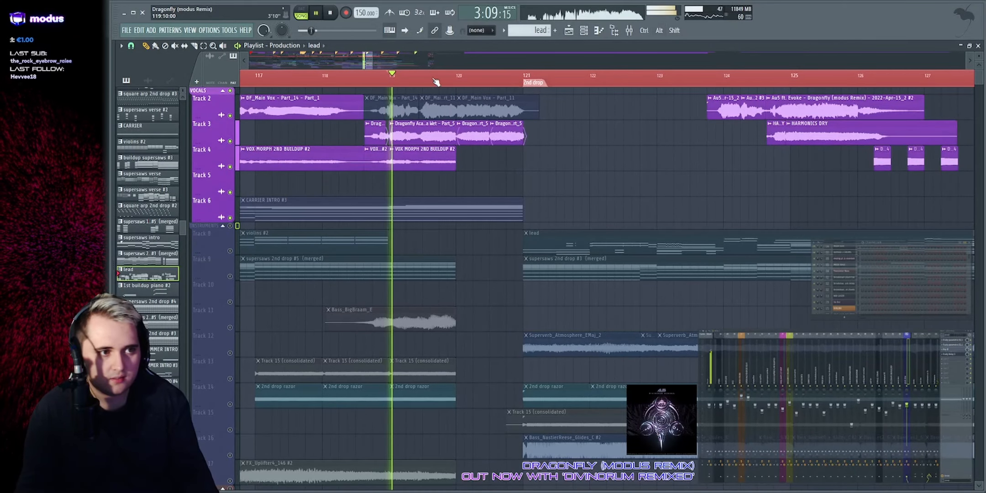
# Step: Listen through the drop around bars 126–135, restarting playback near bar 133
pyautogui.scroll(-3, 507, 65)
pyautogui.hscroll(2, 506, 63)
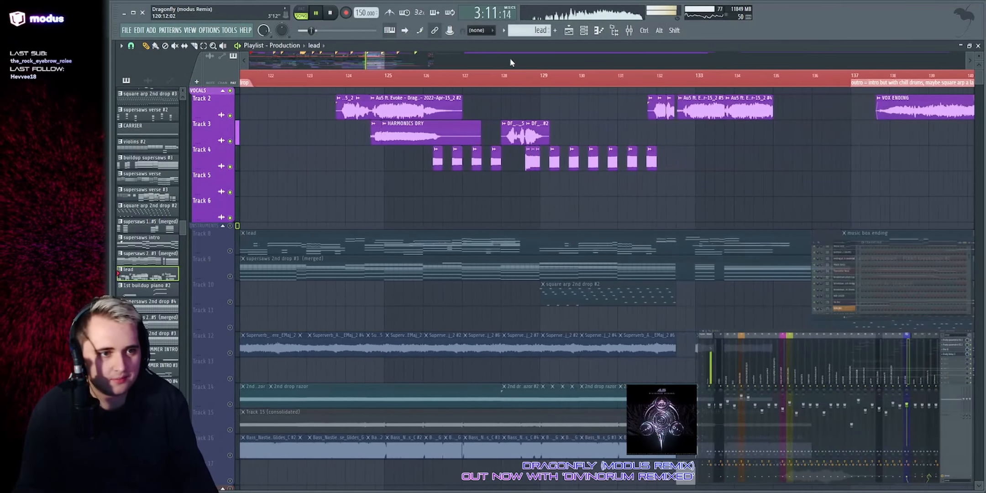
pyautogui.scroll(4, 657, 78)
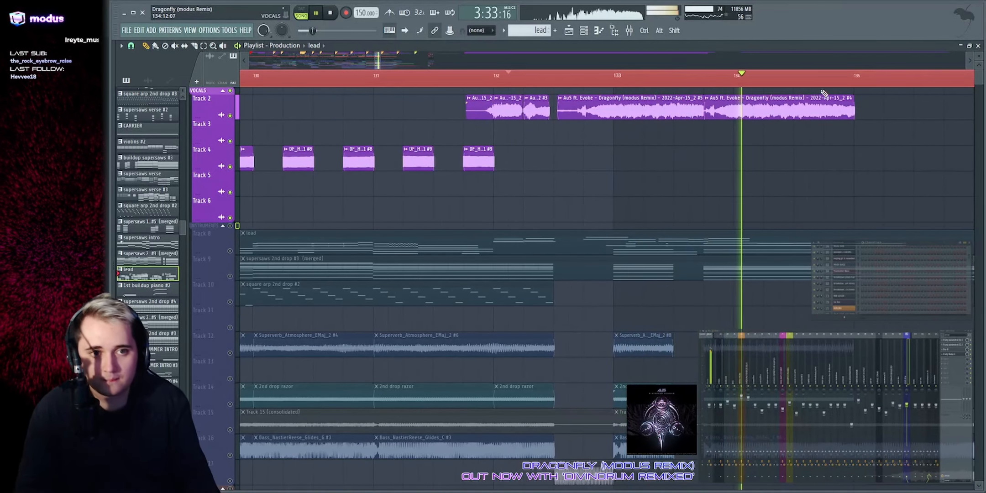
pyautogui.press('space')
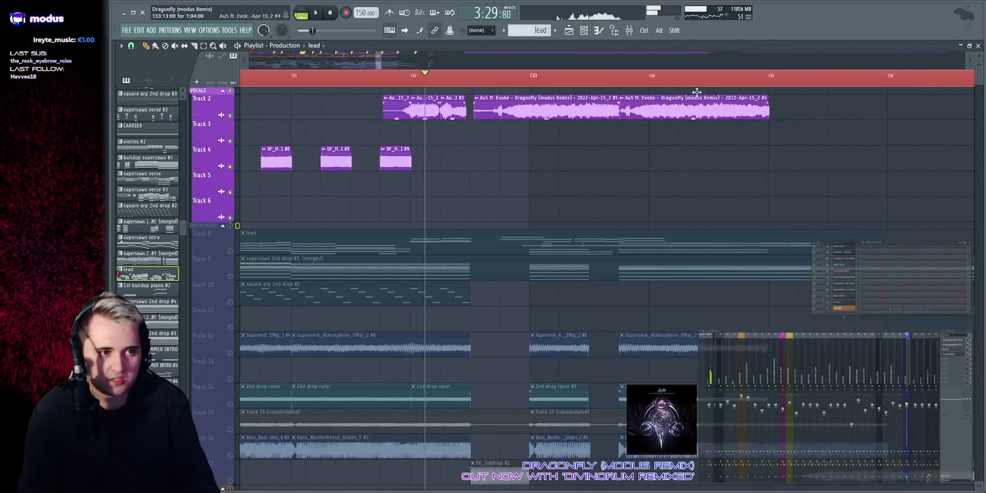
pyautogui.press('space')
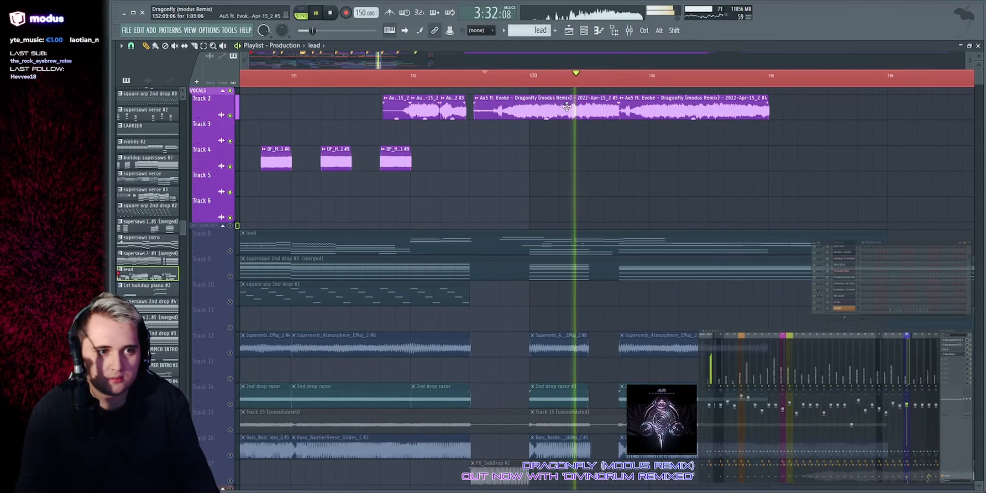
pyautogui.press('space')
# Step: Solo the instruments group with Track 2's vocals brought back, and resume playback
pyautogui.click(237, 227)
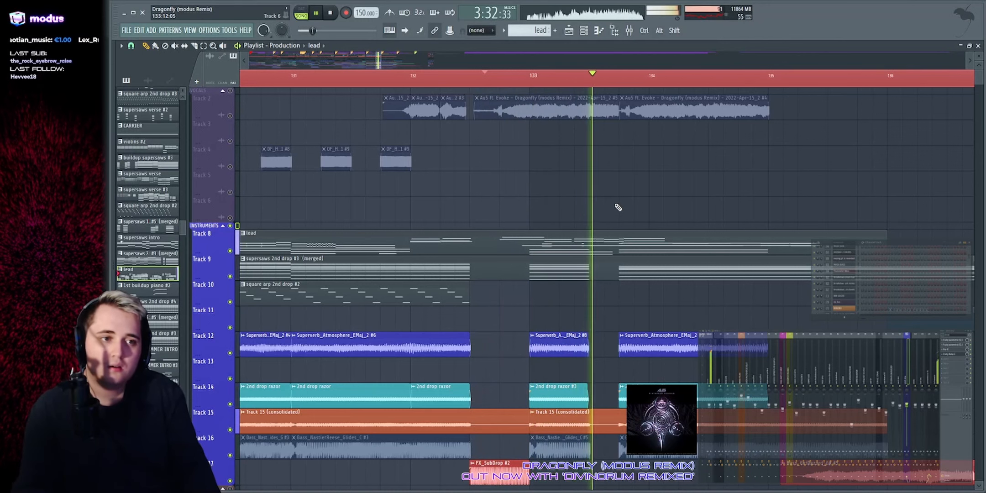
pyautogui.click(231, 116)
pyautogui.press('space')
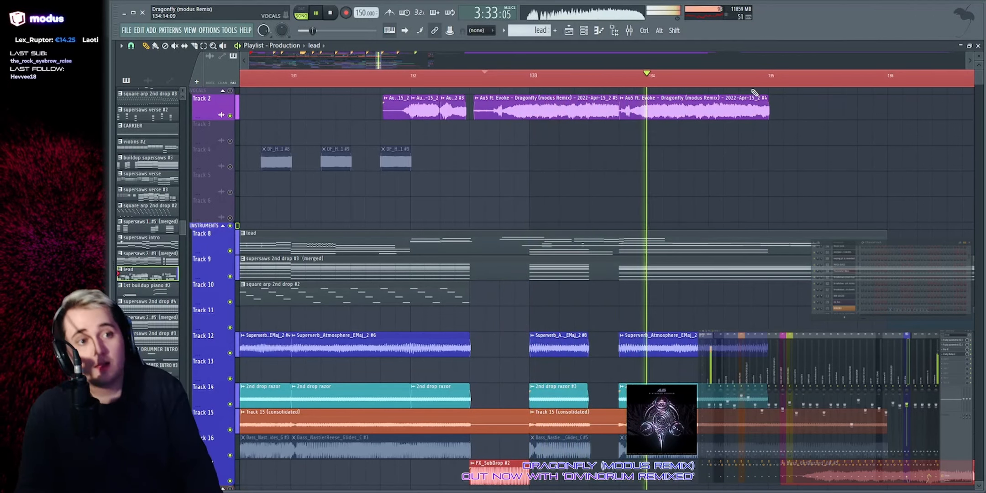
pyautogui.scroll(-5, 725, 58)
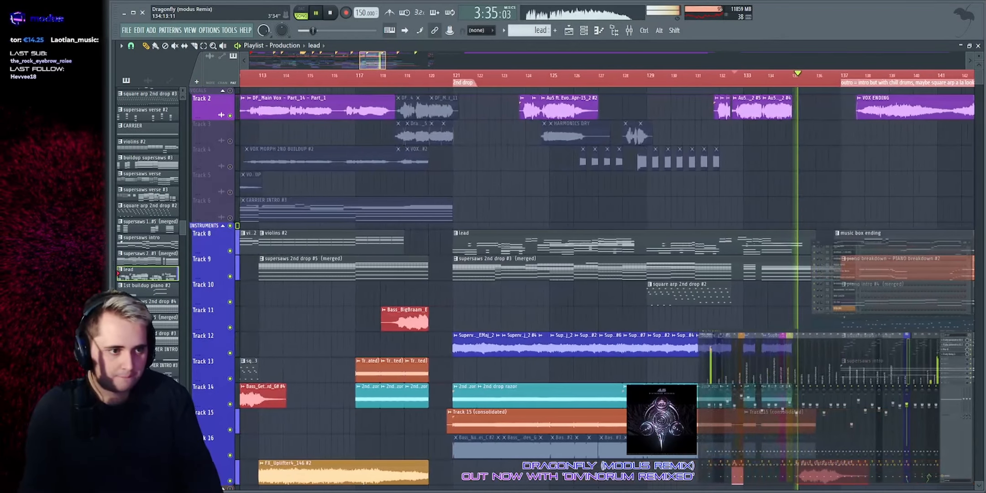
pyautogui.scroll(1, 688, 63)
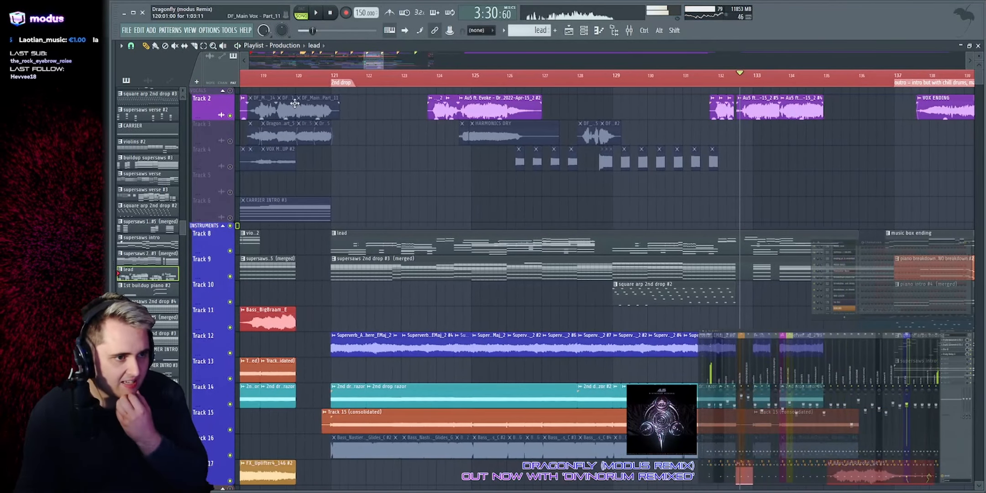
# Step: Solo the vocals group and play it, highlighting the two HARMONICS DRY clips on Track 3
pyautogui.rightClick(231, 91)
pyautogui.press('space')
pyautogui.scroll(3, 456, 81)
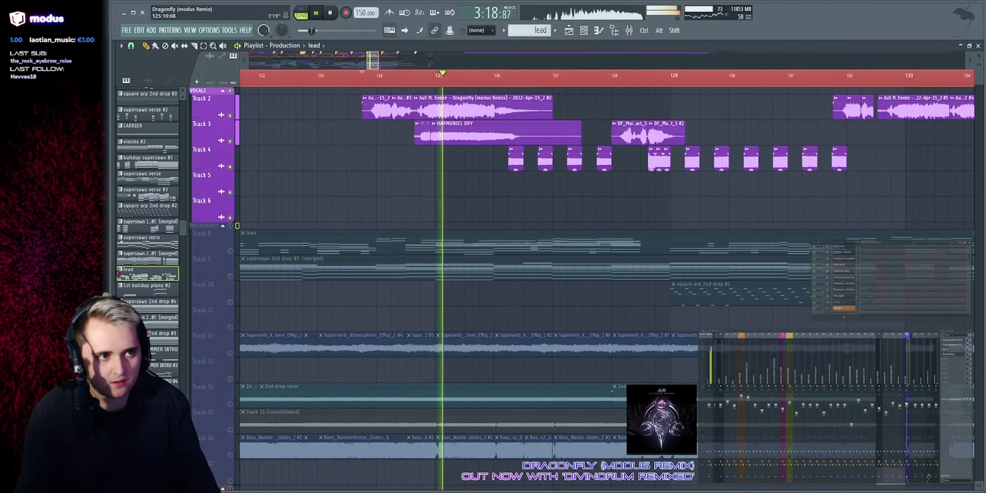
pyautogui.scroll(3, 462, 82)
pyautogui.moveTo(364, 136); pyautogui.dragTo(541, 126)
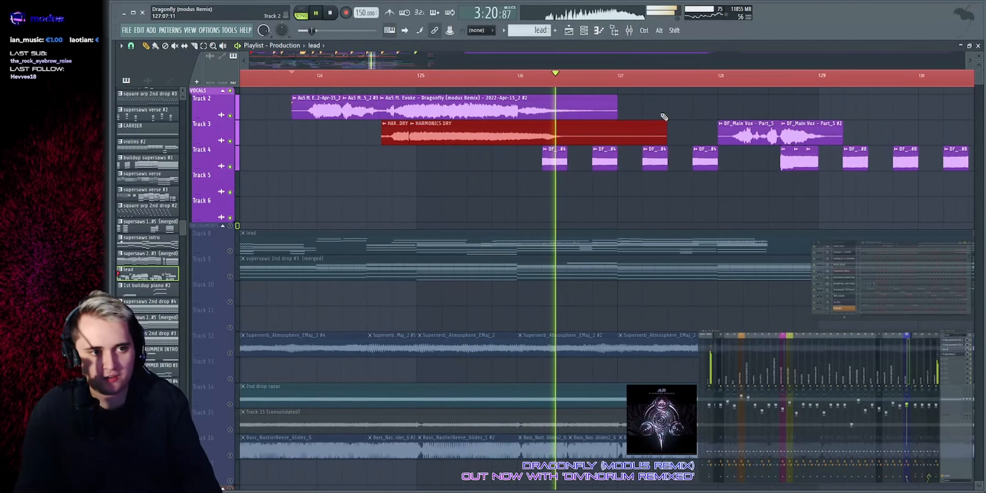
pyautogui.keyDown('ctrl'); pyautogui.click(659, 115); pyautogui.keyUp('ctrl')
# Step: Highlight the four vocal chops on Track 4, then clear the selection
pyautogui.moveTo(536, 161); pyautogui.dragTo(724, 168)
pyautogui.keyDown('ctrl'); pyautogui.click(724, 167); pyautogui.keyUp('ctrl')
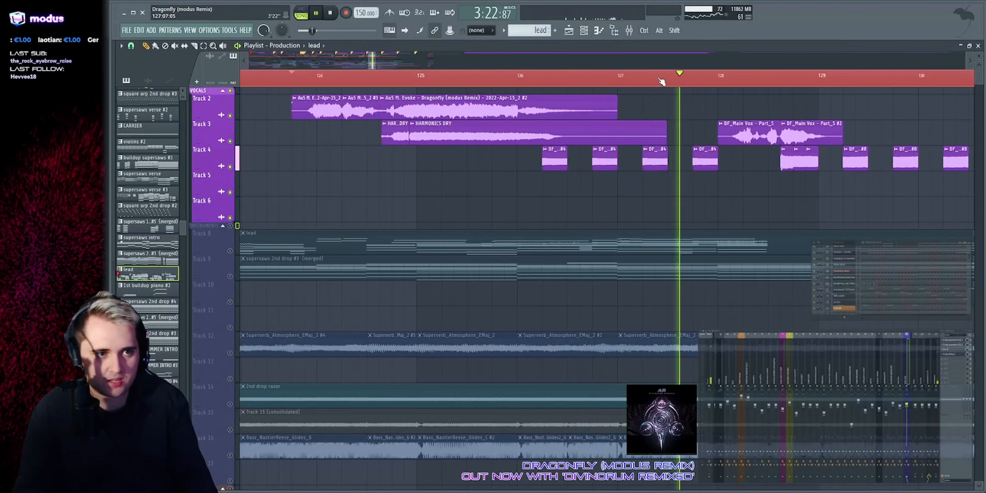
pyautogui.scroll(1, 663, 81)
pyautogui.scroll(-3, 630, 57)
pyautogui.scroll(-1, 629, 54)
pyautogui.scroll(-3, 629, 54)
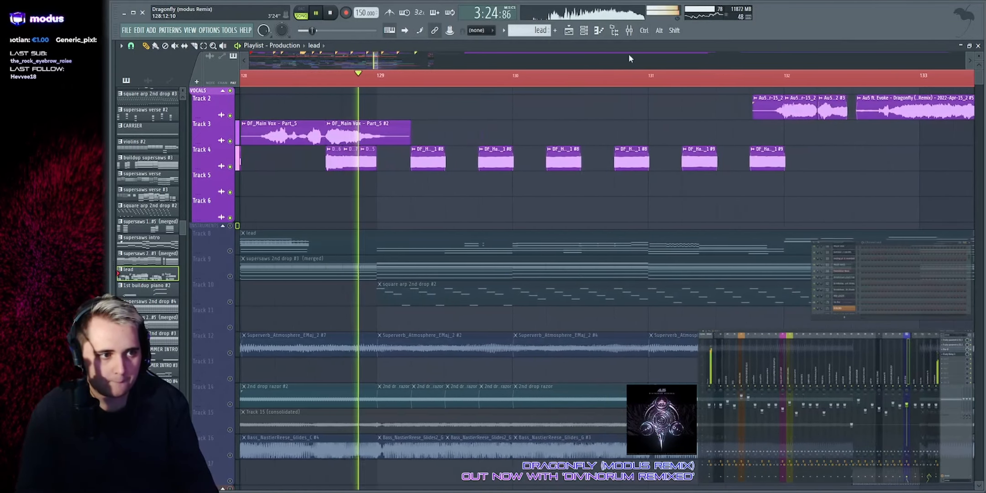
pyautogui.moveTo(313, 159); pyautogui.dragTo(383, 161)
pyautogui.keyDown('ctrl'); pyautogui.click(386, 163); pyautogui.keyUp('ctrl')
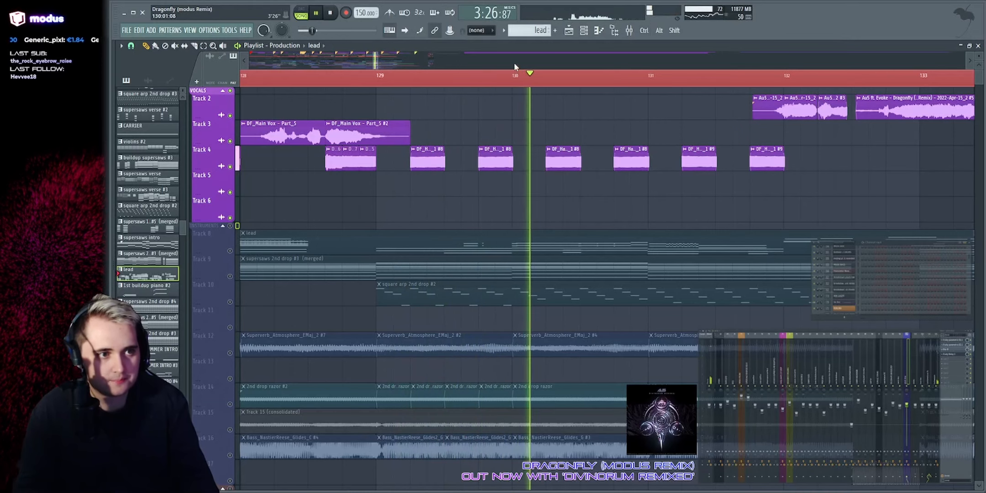
# Step: Stop playback and solo Track 9, supersaws 2nd drop
pyautogui.scroll(-3, 515, 62)
pyautogui.scroll(-1, 516, 61)
pyautogui.scroll(-2, 516, 61)
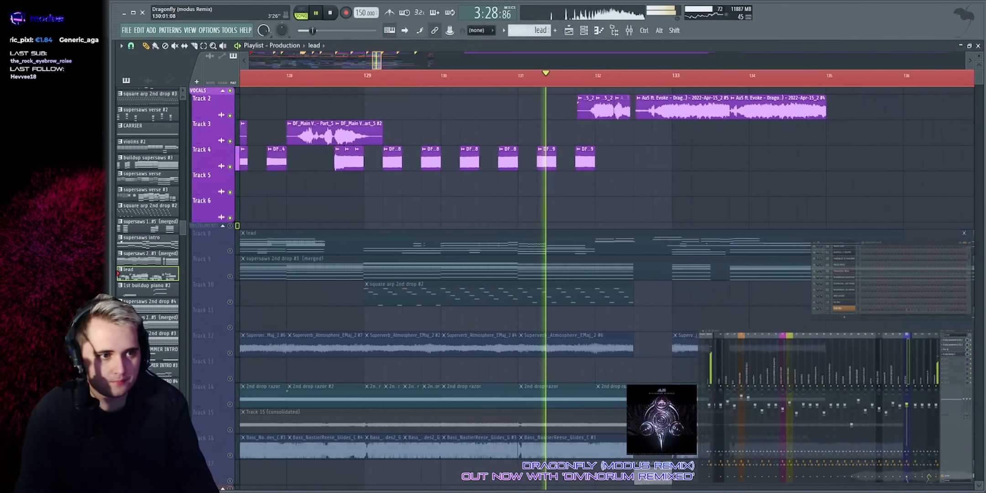
pyautogui.scroll(1, 516, 61)
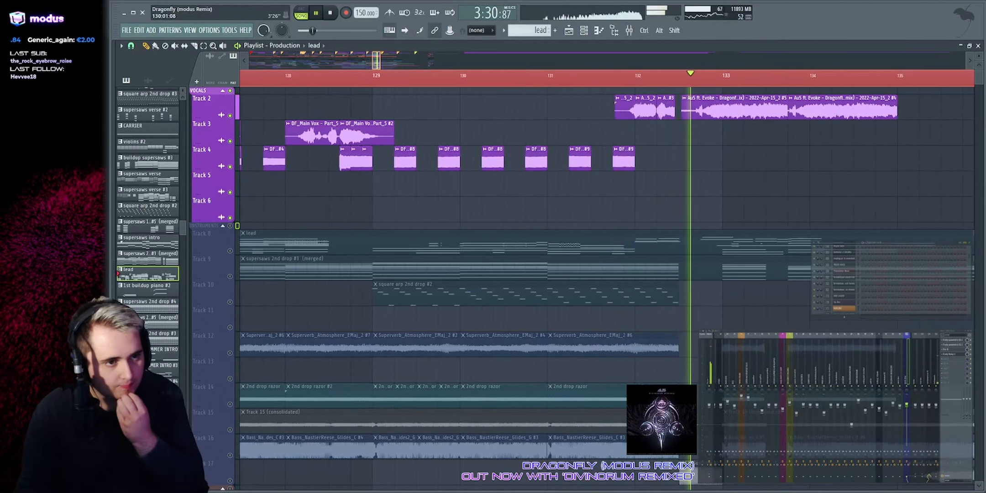
pyautogui.scroll(-2, 517, 61)
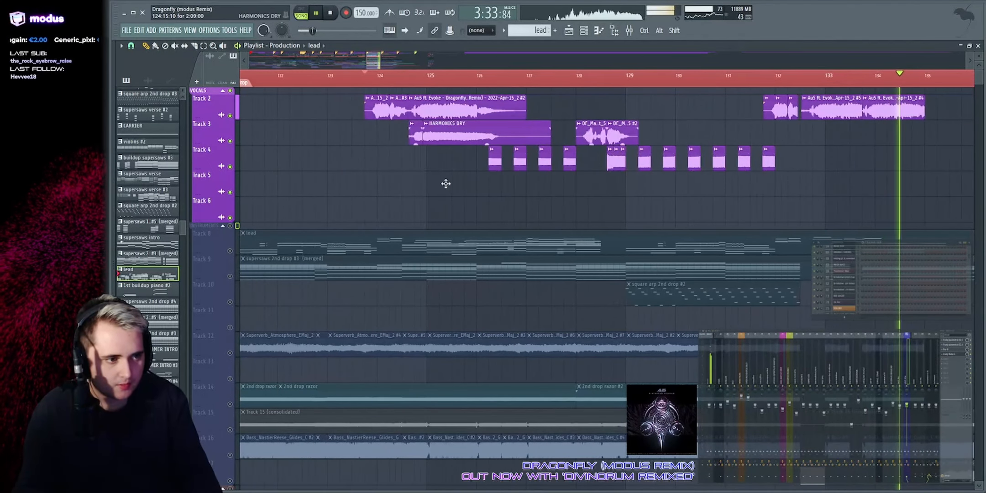
pyautogui.press('space')
pyautogui.scroll(-1, 260, 238)
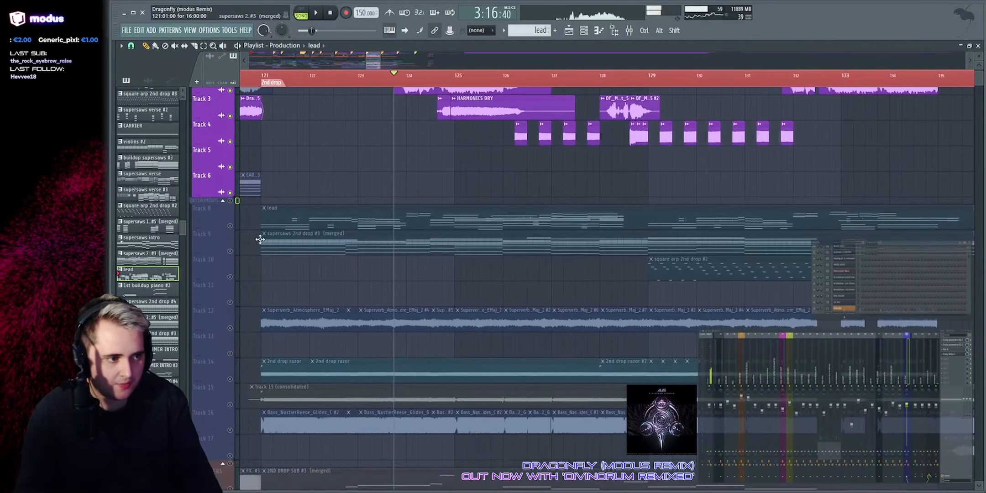
pyautogui.rightClick(230, 251)
# Step: Open the supersaws 2nd drop #3 clip in the Piano roll and select its A3 and B3 notes
pyautogui.press('space')
pyautogui.doubleClick(288, 234)
pyautogui.scroll(1, 300, 73)
pyautogui.scroll(-8, 313, 220)
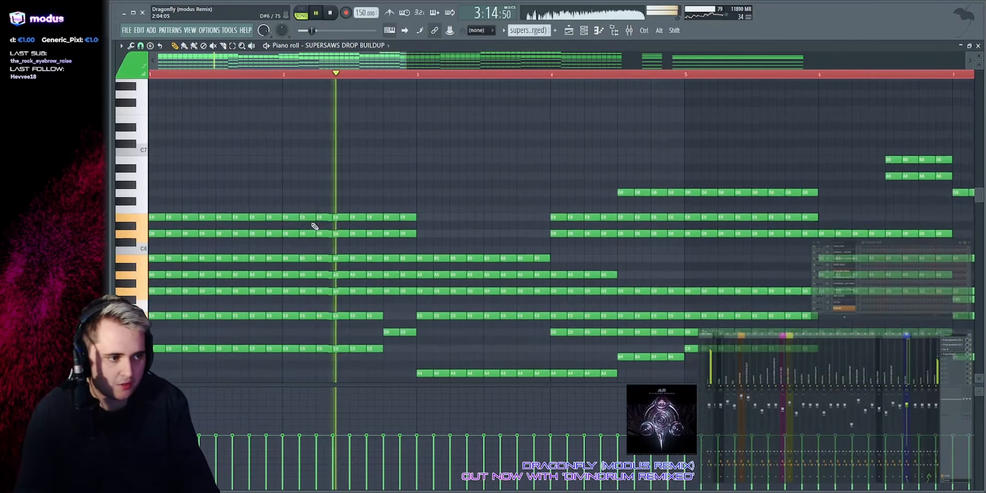
pyautogui.press('space')
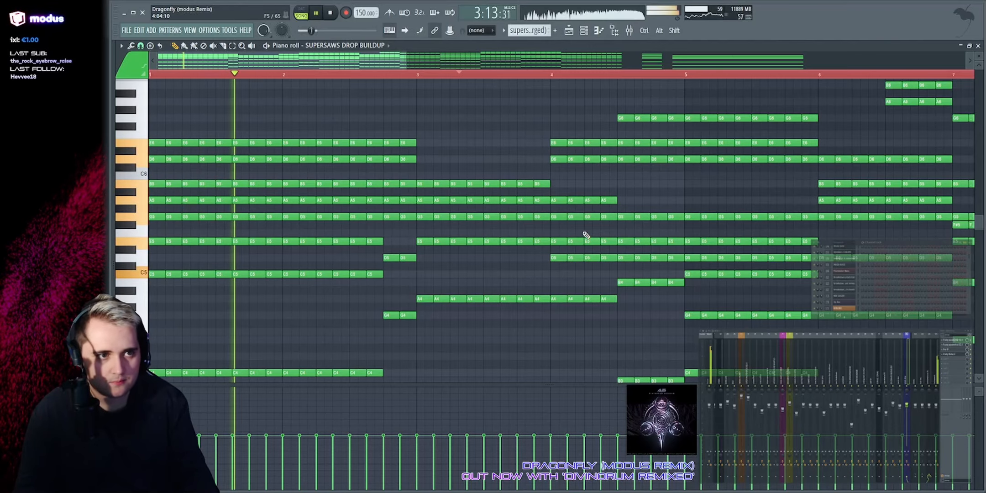
pyautogui.scroll(-5, 375, 278)
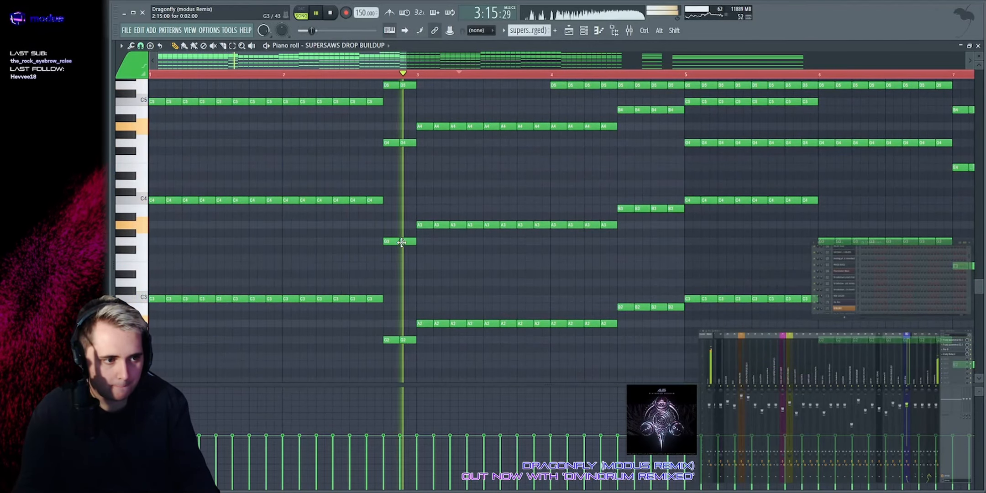
pyautogui.moveTo(410, 227); pyautogui.dragTo(824, 194)
# Step: Scroll up through the octaves, box-selecting the stacked chords around C6, then clear the selection
pyautogui.scroll(-5, 731, 220)
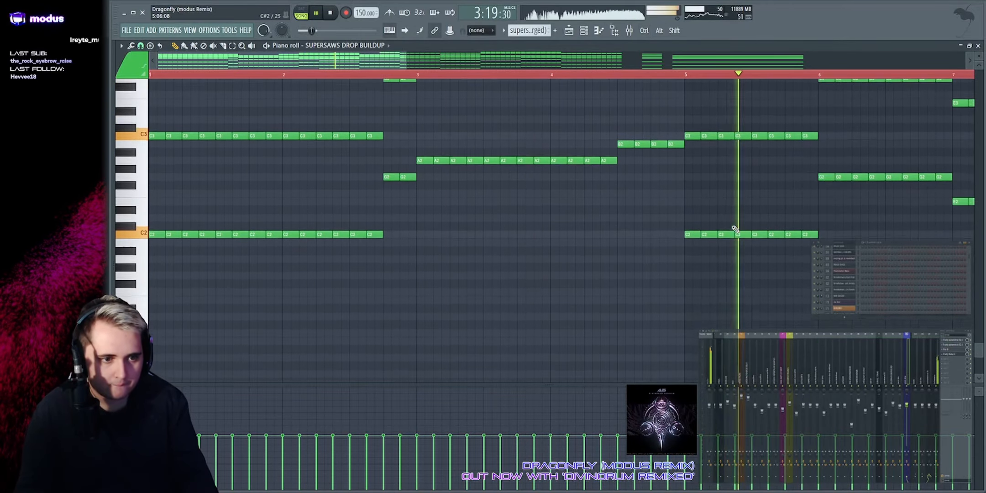
pyautogui.scroll(3, 724, 223)
pyautogui.moveTo(292, 61); pyautogui.dragTo(512, 68)
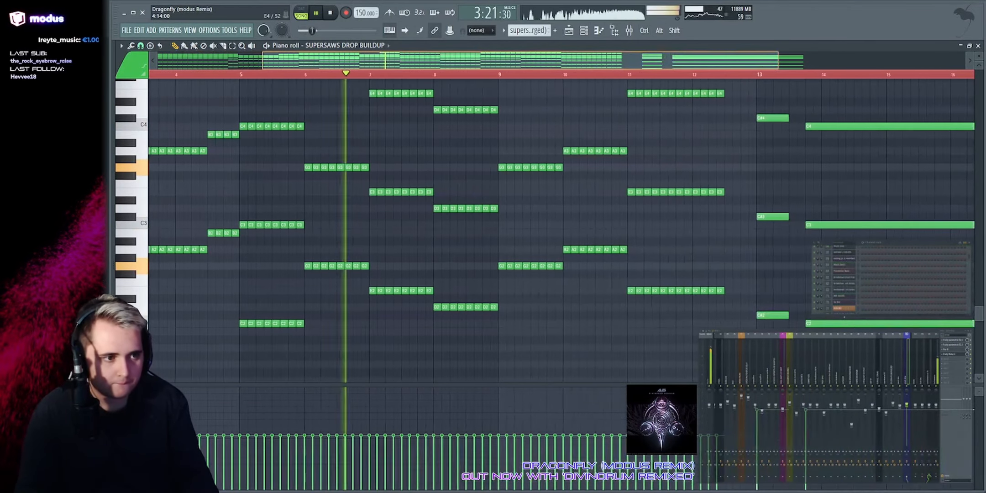
pyautogui.scroll(5, 493, 165)
pyautogui.scroll(5, 494, 165)
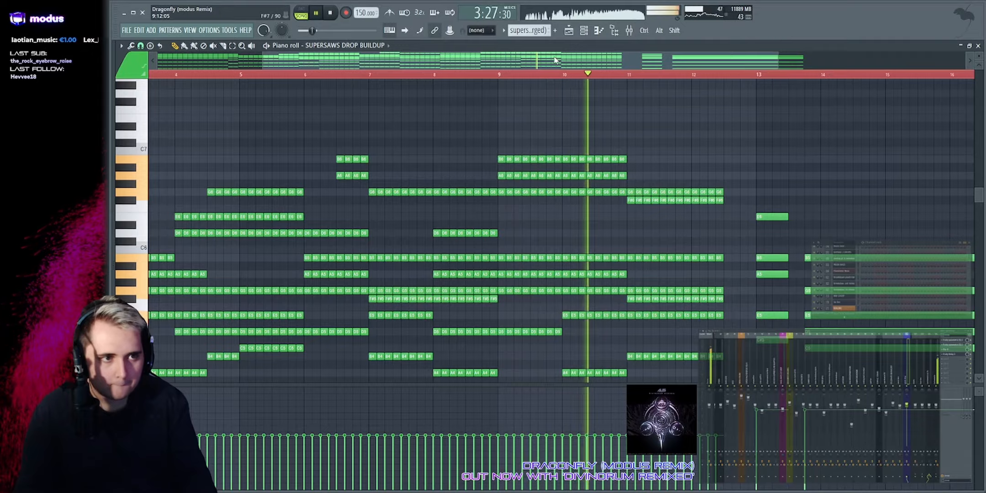
pyautogui.scroll(2, 556, 59)
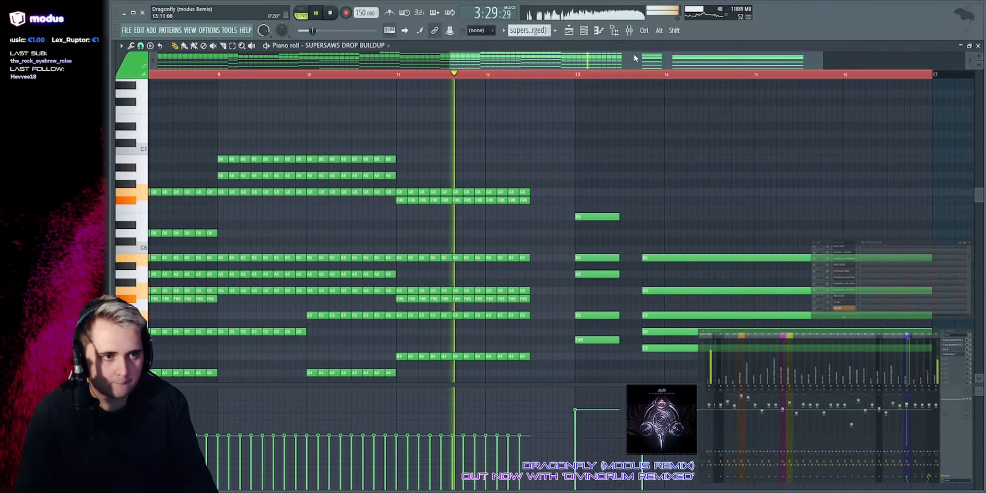
pyautogui.moveTo(635, 58); pyautogui.dragTo(718, 60)
pyautogui.scroll(-9, 453, 231)
pyautogui.moveTo(399, 146); pyautogui.dragTo(439, 408)
pyautogui.moveTo(480, 106); pyautogui.dragTo(564, 398)
pyautogui.keyDown('ctrl'); pyautogui.click(564, 398); pyautogui.keyUp('ctrl')
pyautogui.scroll(3, 619, 136)
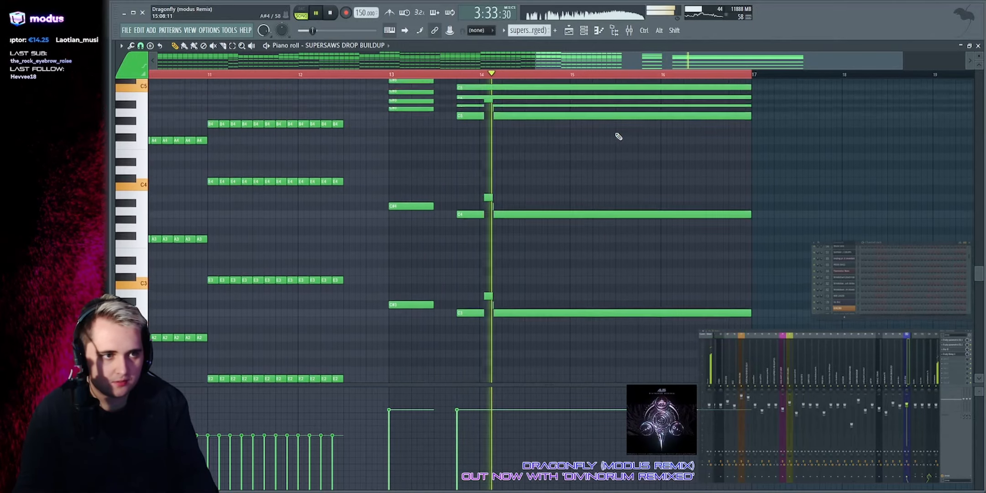
pyautogui.scroll(2, 618, 136)
# Step: Back in the Playlist, solo the Superverb atmosphere Track 12 and inspect its bar 121–127 clips
pyautogui.press('F5')
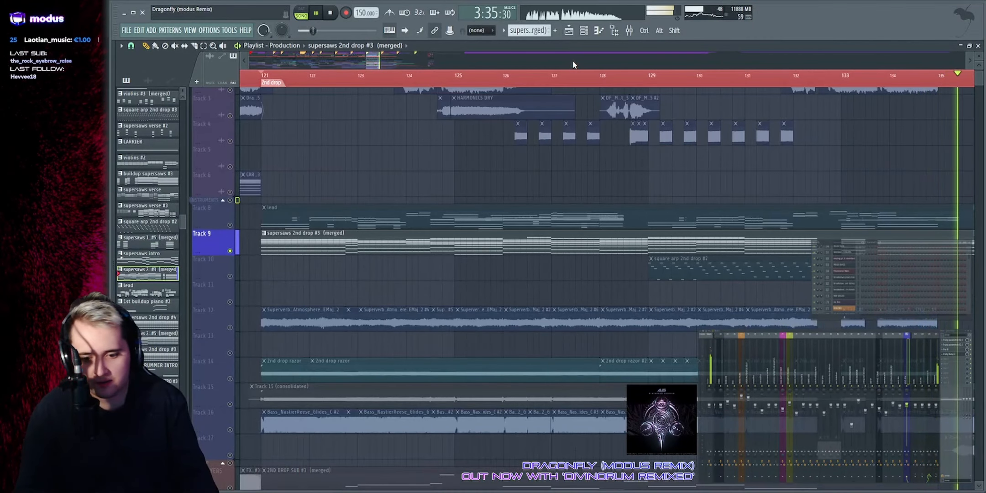
pyautogui.scroll(-5, 573, 61)
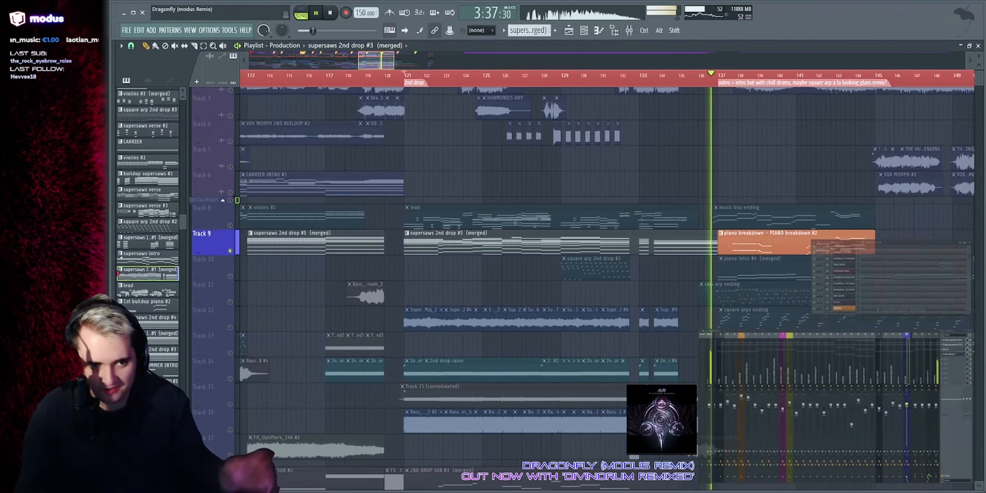
pyautogui.scroll(3, 642, 77)
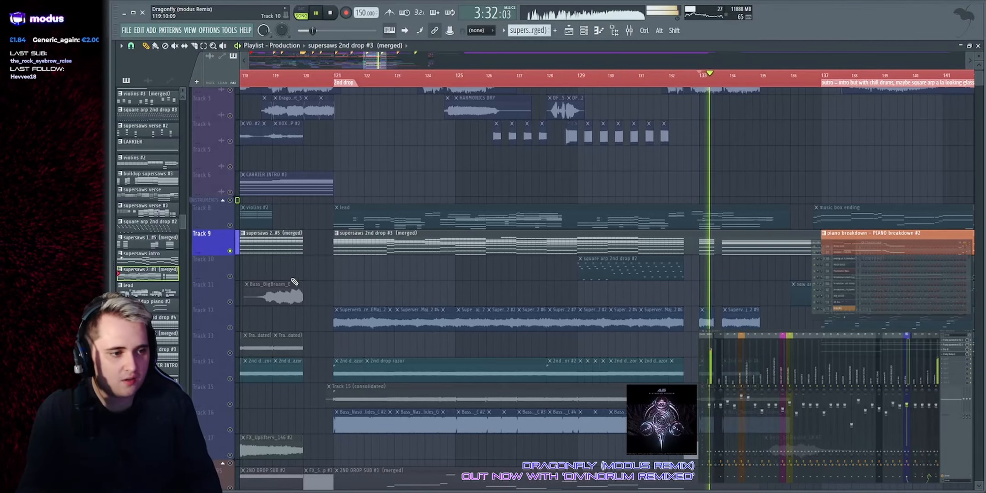
pyautogui.scroll(-5, 296, 274)
pyautogui.press('space')
pyautogui.scroll(3, 311, 150)
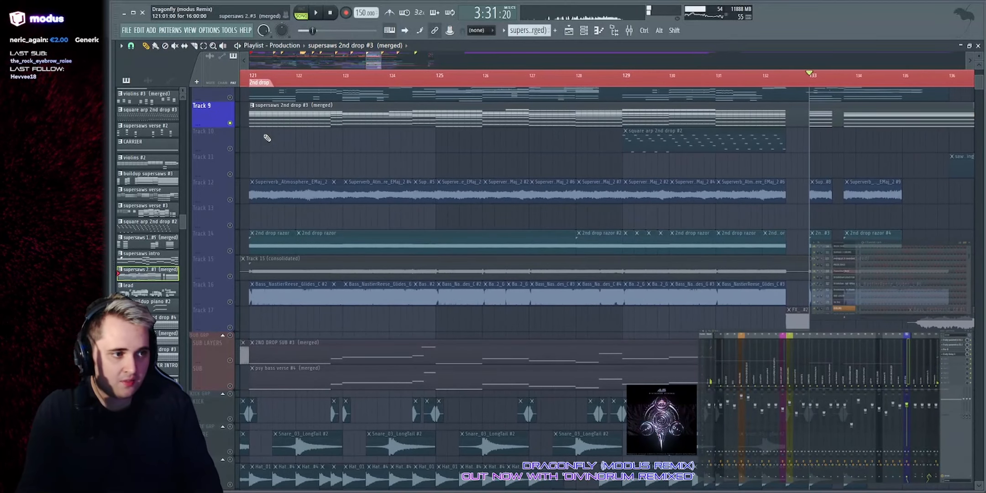
pyautogui.click(231, 200)
pyautogui.moveTo(374, 61); pyautogui.dragTo(372, 63)
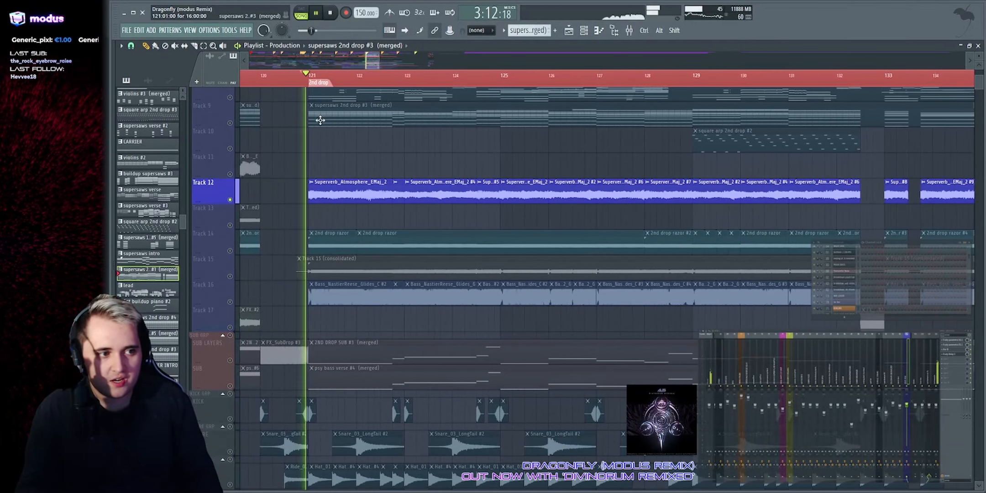
pyautogui.moveTo(298, 203); pyautogui.dragTo(574, 169)
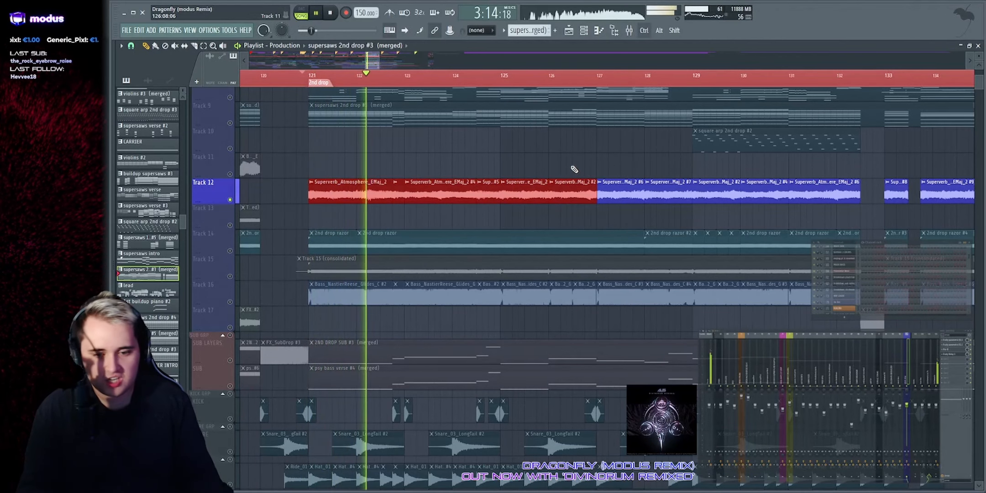
pyautogui.keyDown('ctrl'); pyautogui.click(578, 159); pyautogui.keyUp('ctrl')
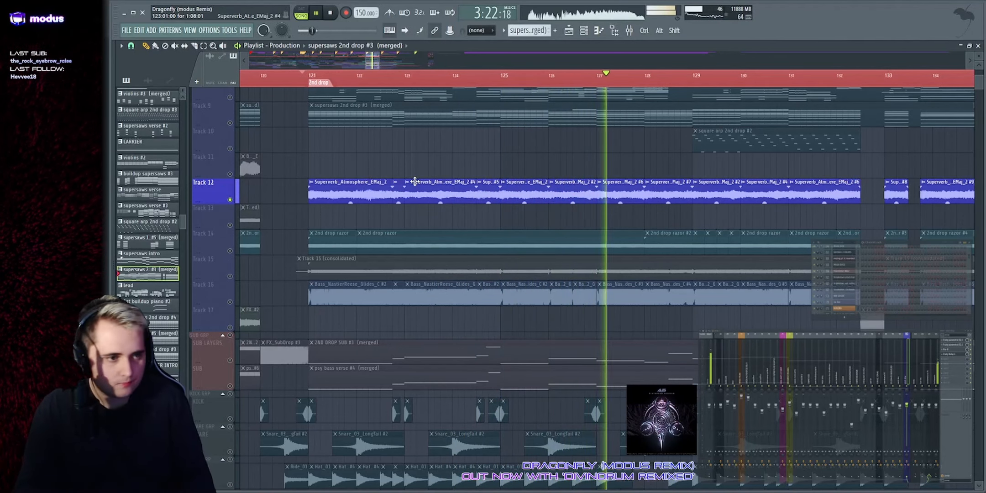
# Step: Solo the 2nd drop razor Track 14, then consolidated Track 15, and open its clip settings
pyautogui.press('space')
pyautogui.click(233, 252)
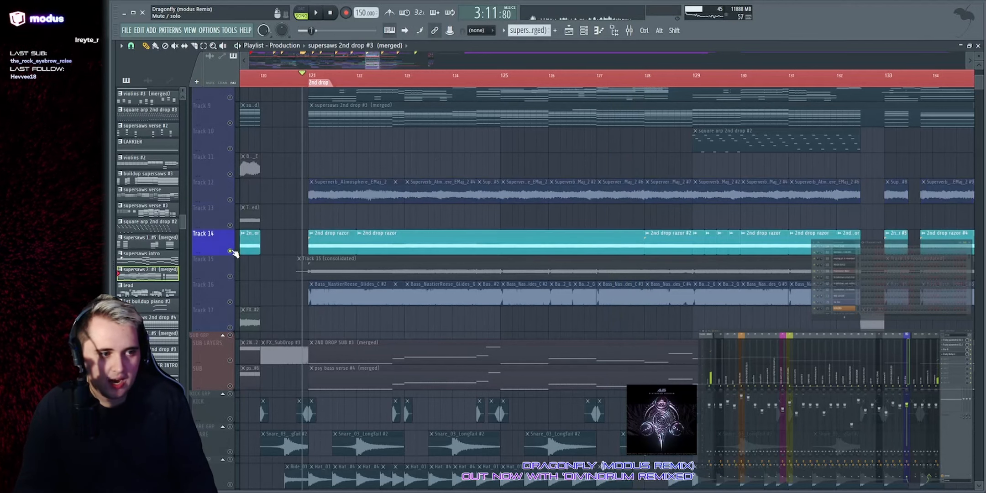
pyautogui.press('space')
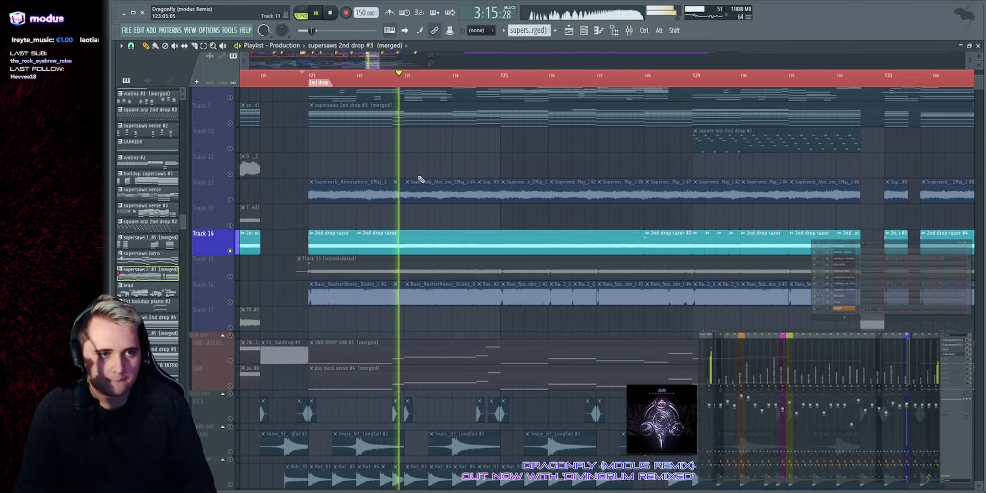
pyautogui.press('space')
pyautogui.click(233, 277)
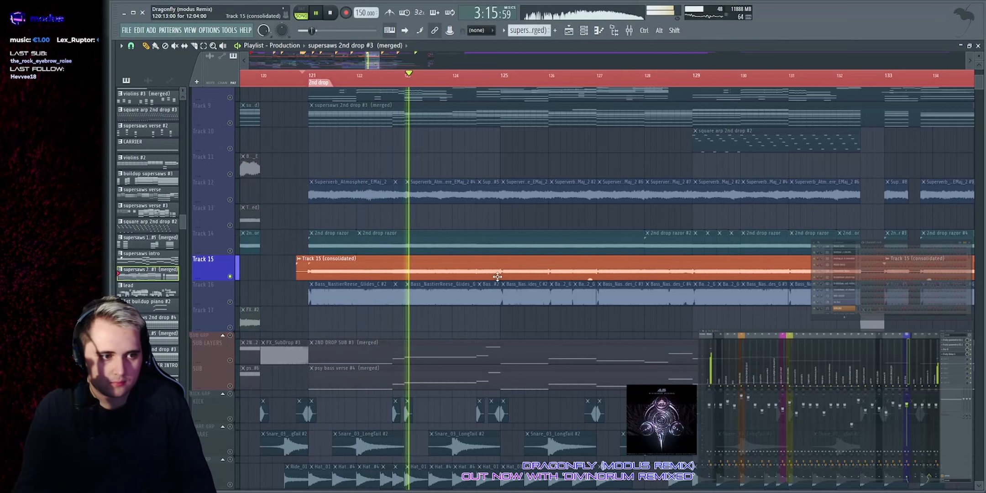
pyautogui.doubleClick(512, 266)
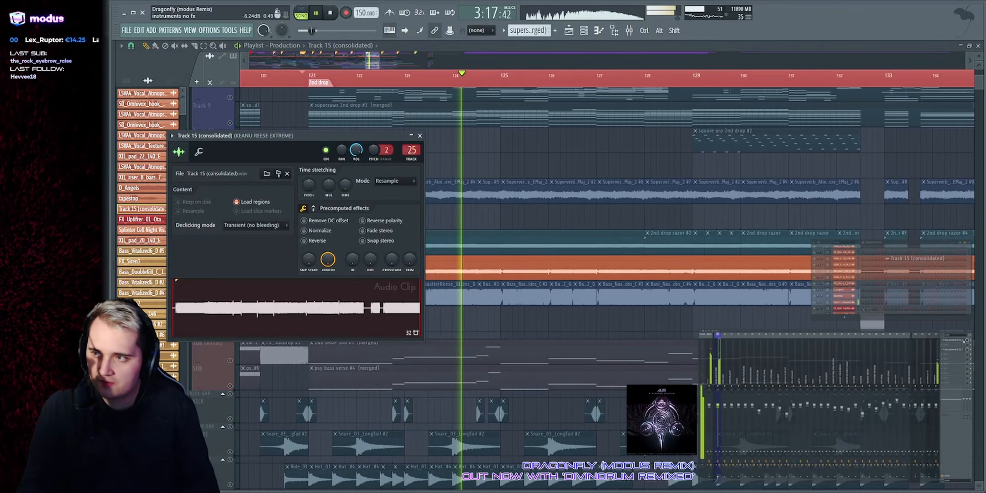
# Step: Boost the reese around 110 Hz in the parametric EQ, nudging the band slightly higher
pyautogui.click(961, 341)
pyautogui.press('space')
pyautogui.click(954, 350)
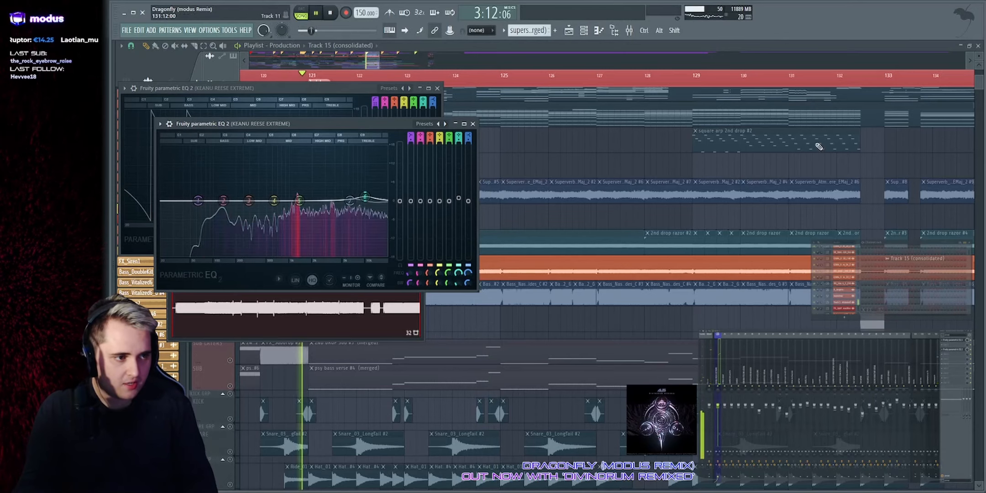
pyautogui.moveTo(366, 198); pyautogui.dragTo(217, 177)
pyautogui.moveTo(278, 180); pyautogui.dragTo(348, 192)
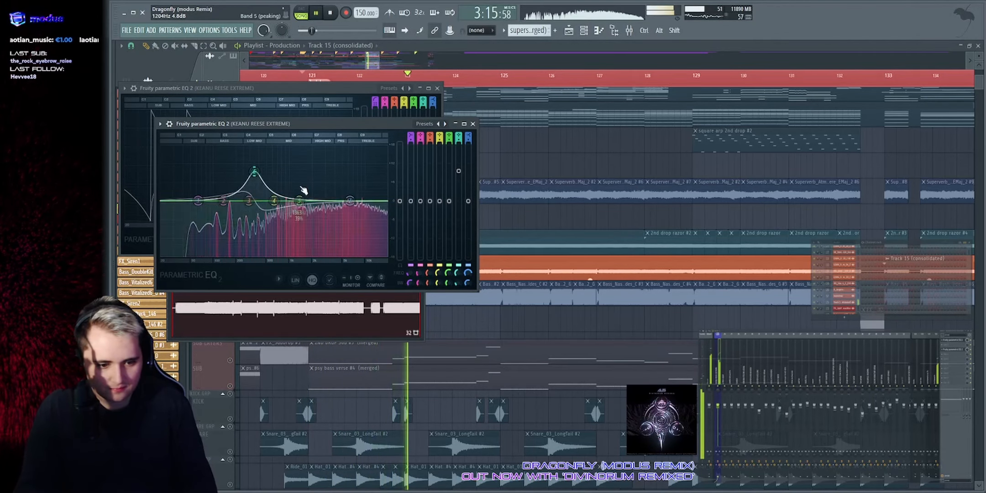
pyautogui.rightClick(525, 141)
# Step: Scroll to the automation lanes and select, then deselect, the REESE GOODNESS FREQ clip while playing
pyautogui.scroll(-10, 502, 159)
pyautogui.scroll(-10, 484, 179)
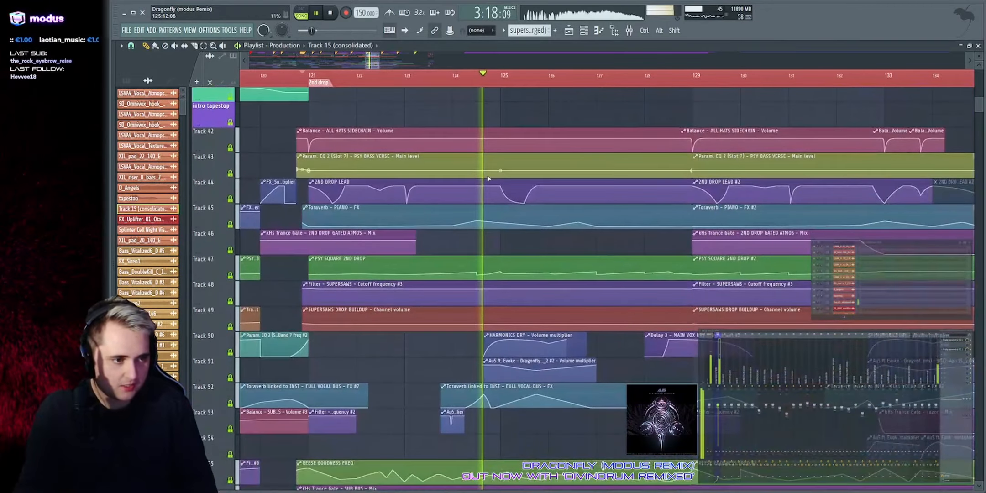
pyautogui.scroll(-2, 383, 236)
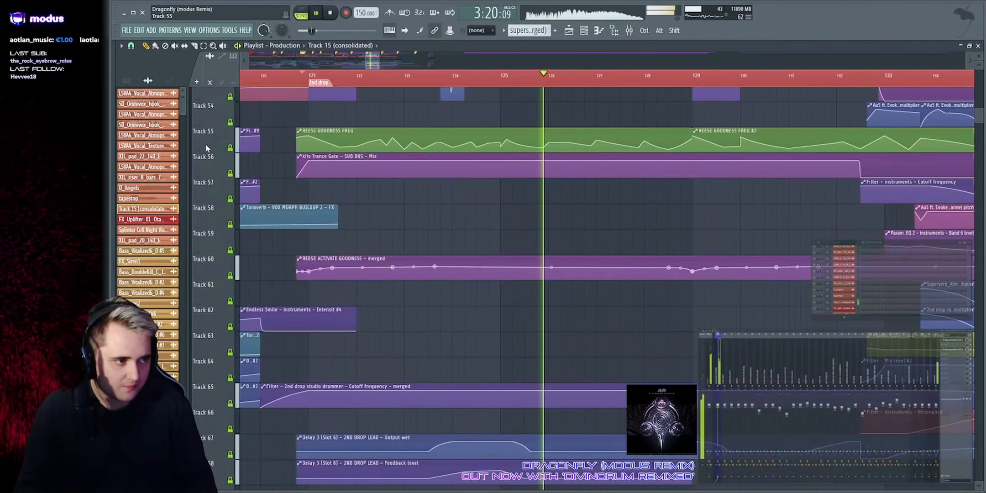
pyautogui.moveTo(204, 153); pyautogui.dragTo(205, 329)
pyautogui.moveTo(295, 141); pyautogui.dragTo(348, 138)
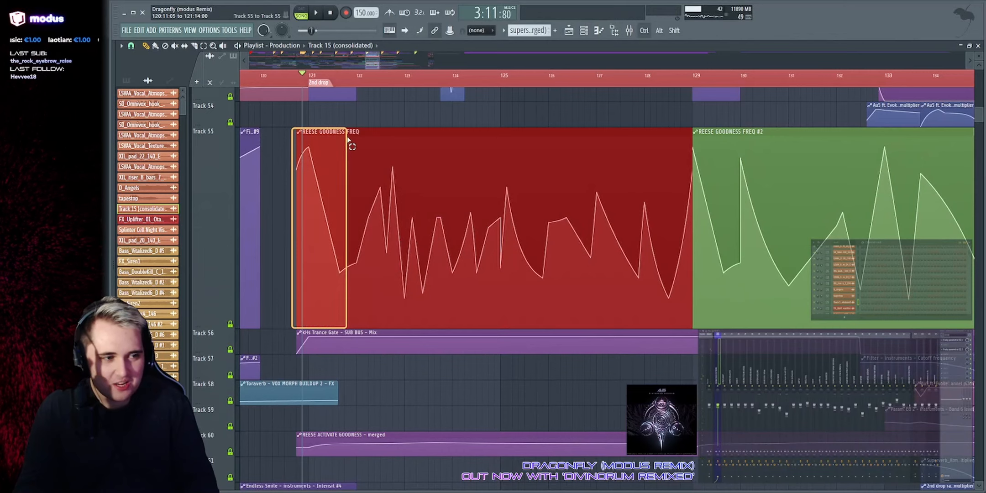
pyautogui.press('space')
pyautogui.click(410, 124)
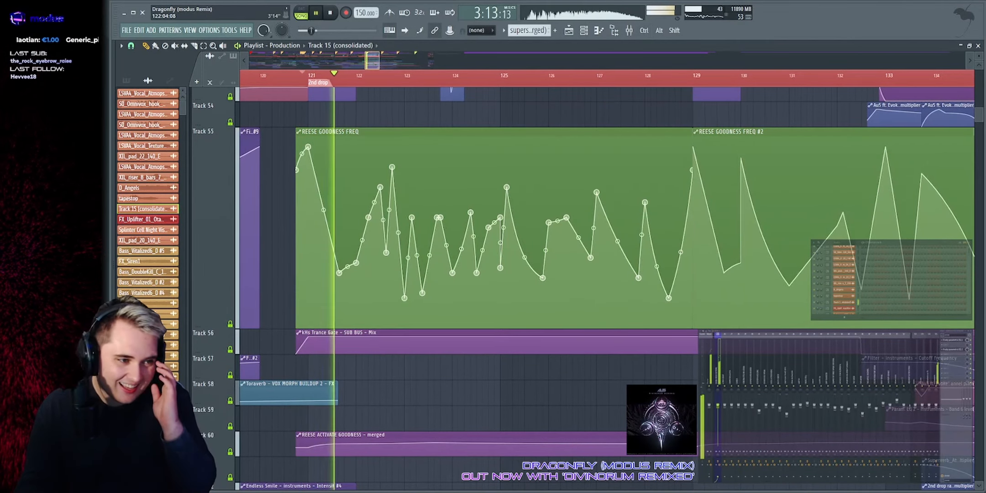
pyautogui.scroll(3, 407, 211)
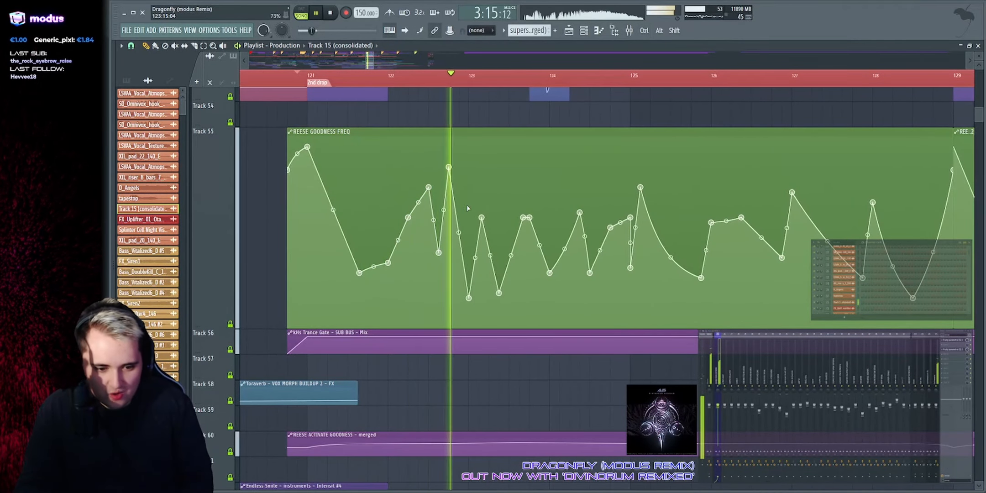
# Step: Watch the automated band in the parametric EQ during playback, then close it and stop
pyautogui.click(953, 352)
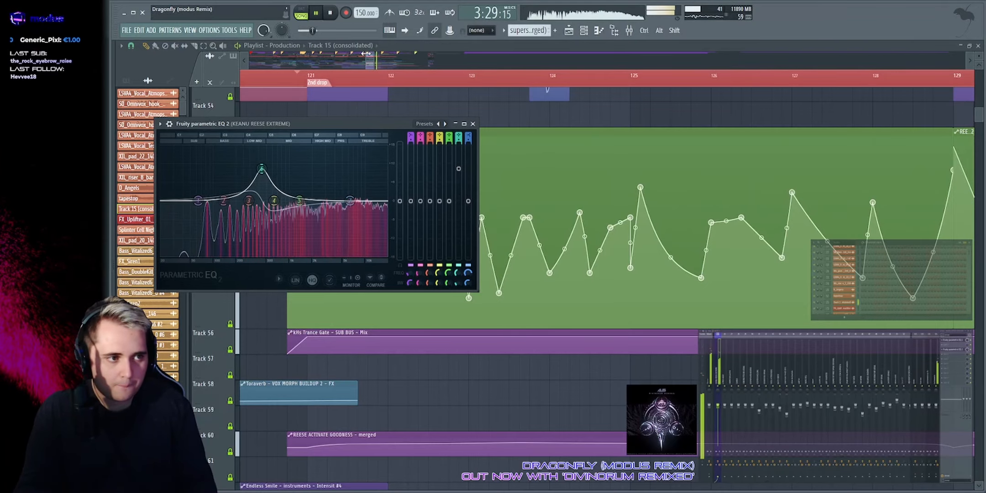
pyautogui.click(473, 124)
pyautogui.scroll(-5, 472, 132)
pyautogui.press('space')
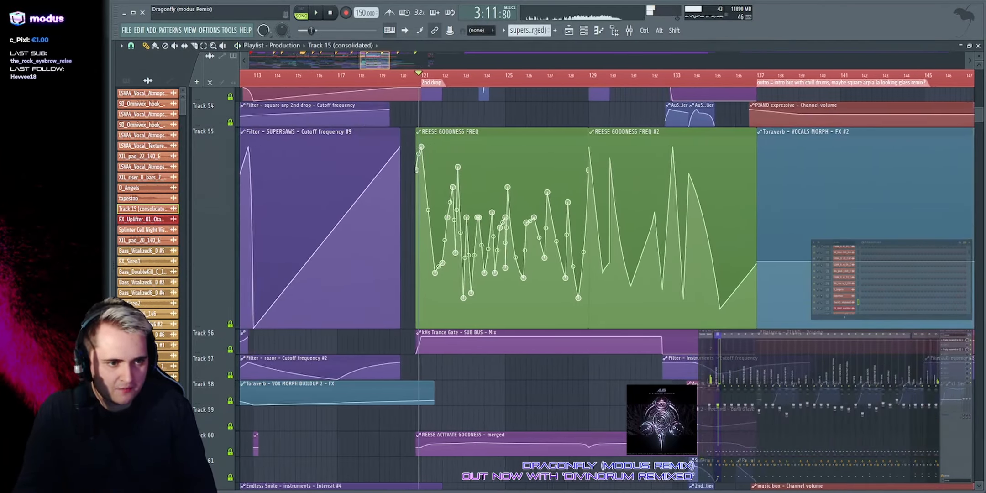
# Step: Select and deselect both REESE GOODNESS FREQ clips, then play from the 2nd drop
pyautogui.scroll(2, 411, 145)
pyautogui.moveTo(318, 151); pyautogui.dragTo(667, 158)
pyautogui.keyDown('ctrl'); pyautogui.click(571, 117); pyautogui.keyUp('ctrl')
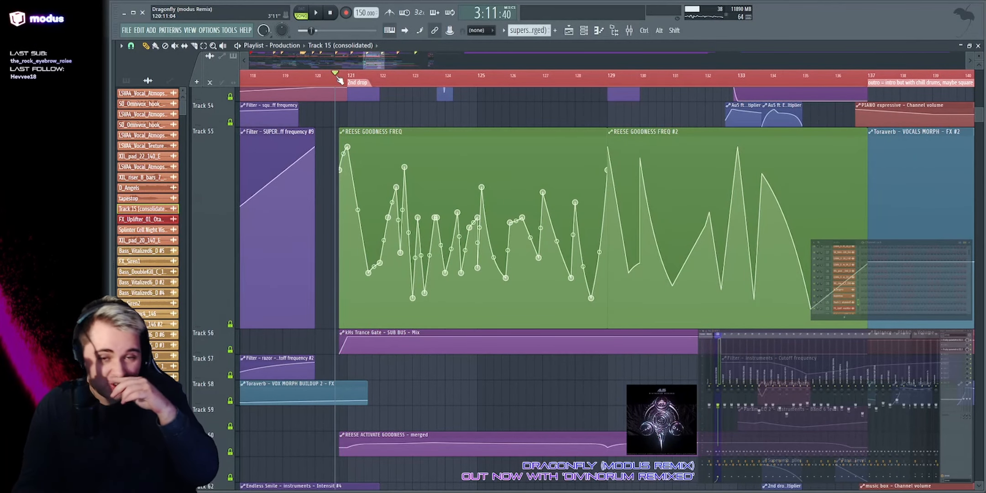
pyautogui.press('space')
pyautogui.scroll(15, 360, 233)
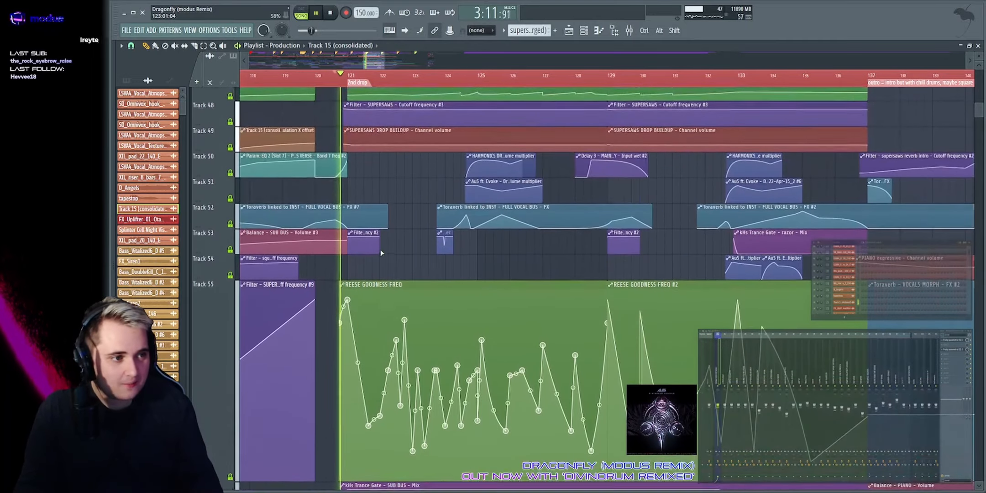
# Step: Solo Track 16's bass glide clips and briefly select all its clips
pyautogui.scroll(5, 384, 254)
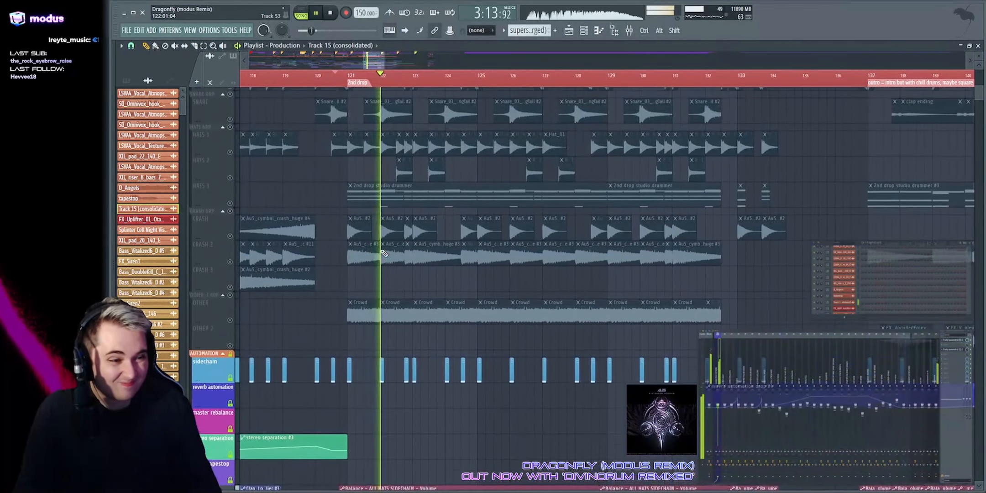
pyautogui.scroll(4, 343, 240)
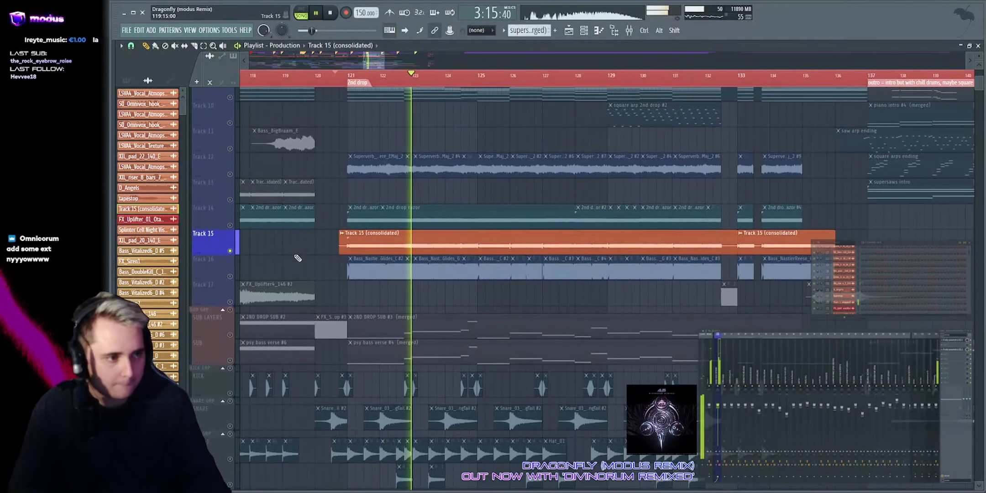
pyautogui.click(231, 276)
pyautogui.scroll(-4, 338, 219)
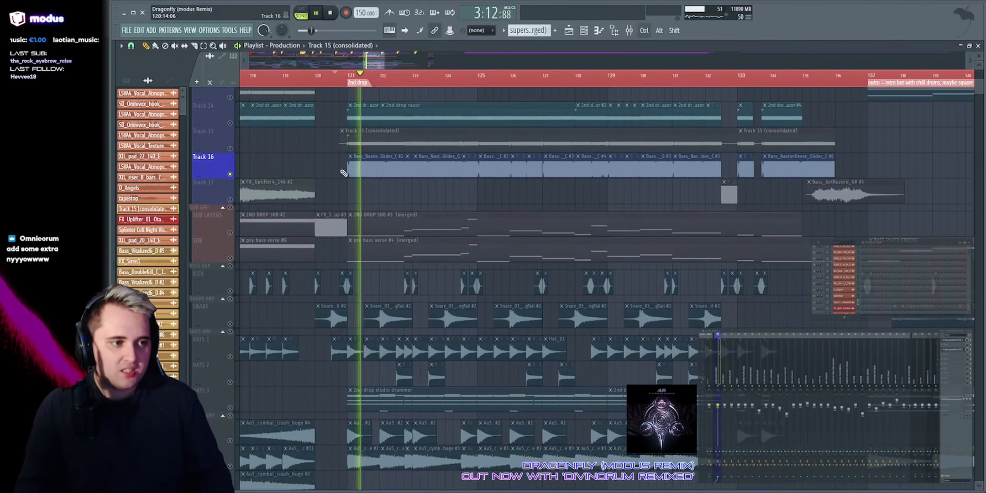
pyautogui.moveTo(336, 167)
pyautogui.mouseDown()
pyautogui.moveTo(738, 176)
pyautogui.moveTo(715, 172)
pyautogui.mouseUp()
pyautogui.keyDown('ctrl'); pyautogui.click(521, 209); pyautogui.keyUp('ctrl')
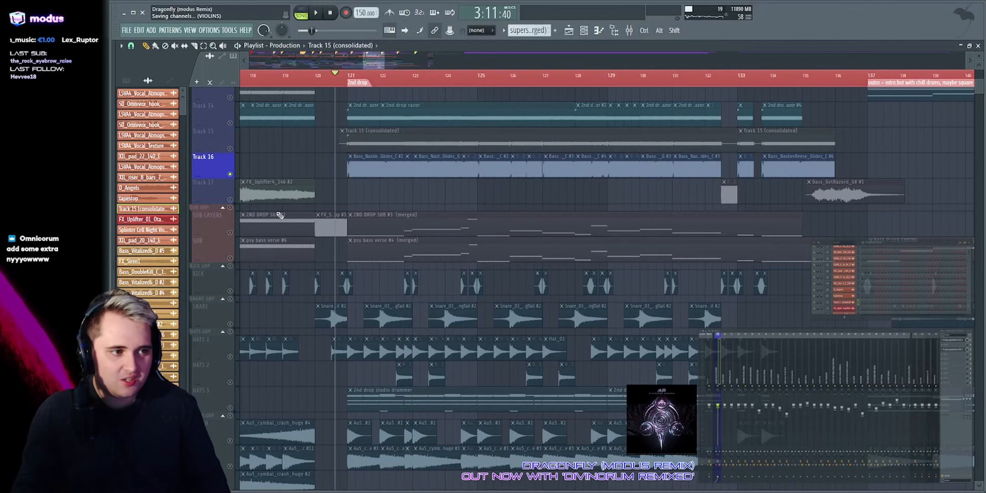
pyautogui.scroll(6, 297, 217)
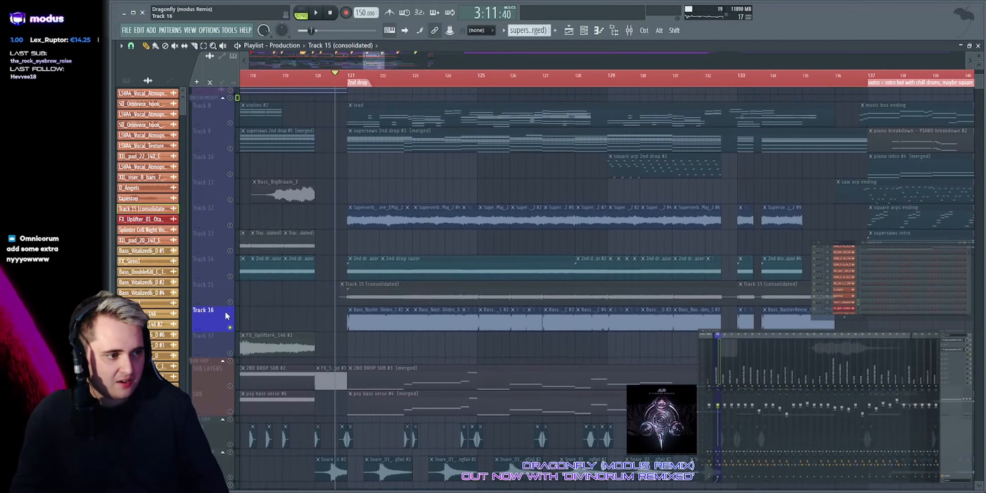
# Step: Solo Track 15 with Tracks 14, 12 and 9 added, and play from bar 121
pyautogui.rightClick(231, 302)
pyautogui.click(230, 277)
pyautogui.click(230, 225)
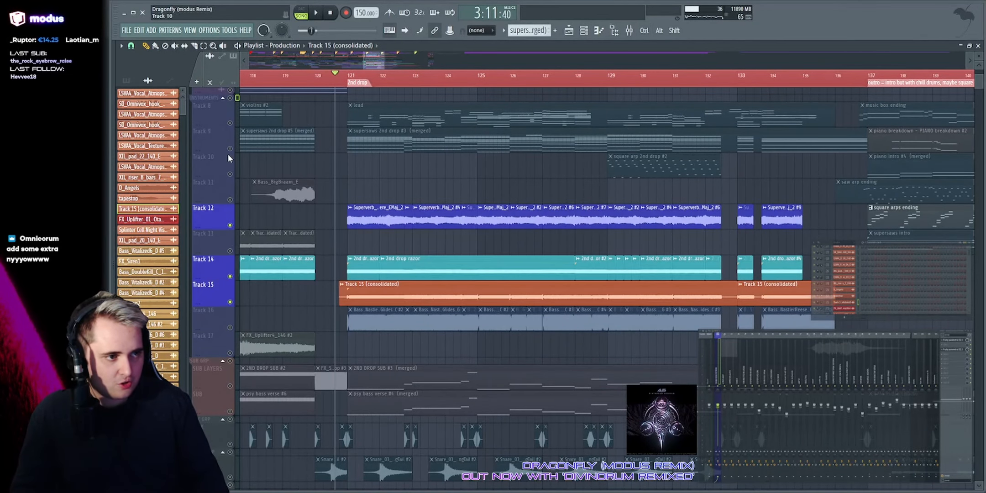
pyautogui.click(230, 149)
pyautogui.click(351, 74)
pyautogui.press('space')
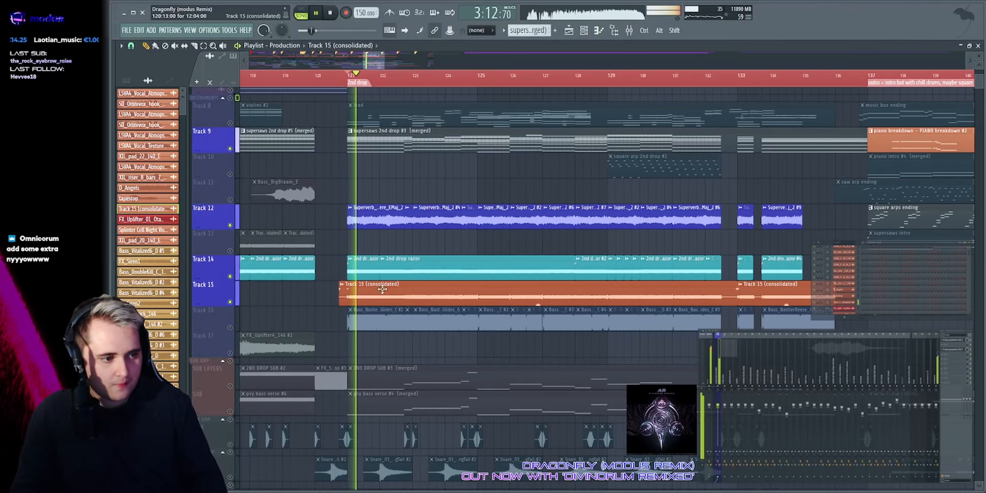
pyautogui.scroll(-5, 385, 279)
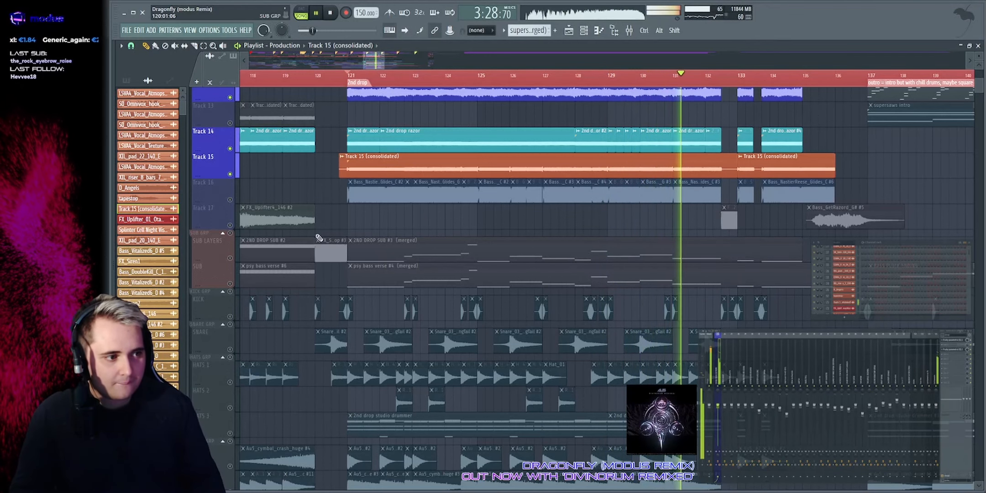
# Step: Solo SUB LAYERS alone, then SUB, and add SUB LAYERS alongside it
pyautogui.click(231, 260)
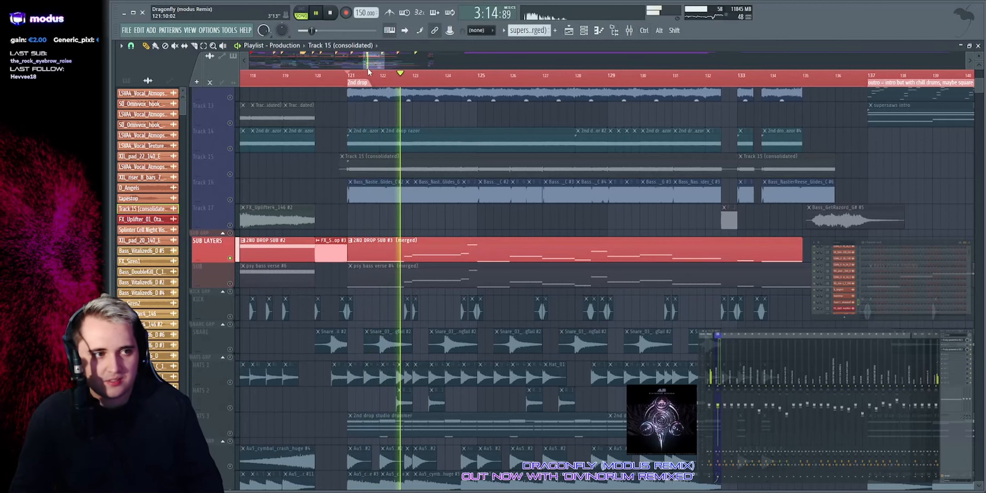
pyautogui.scroll(3, 381, 58)
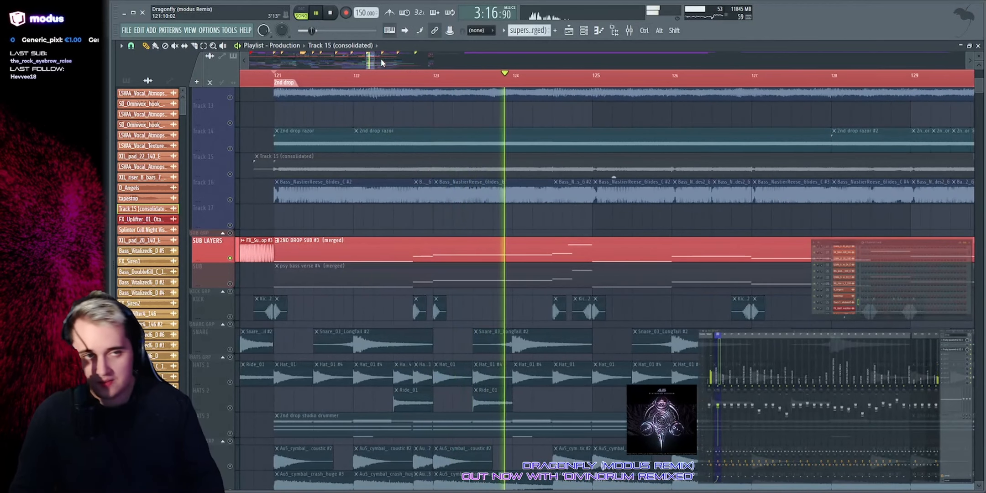
pyautogui.scroll(-1, 381, 59)
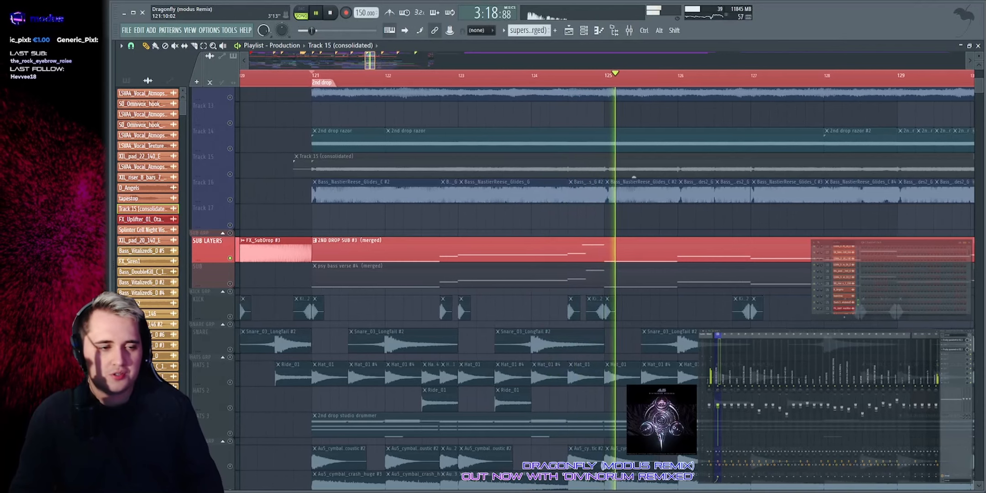
pyautogui.press('space')
pyautogui.click(243, 284)
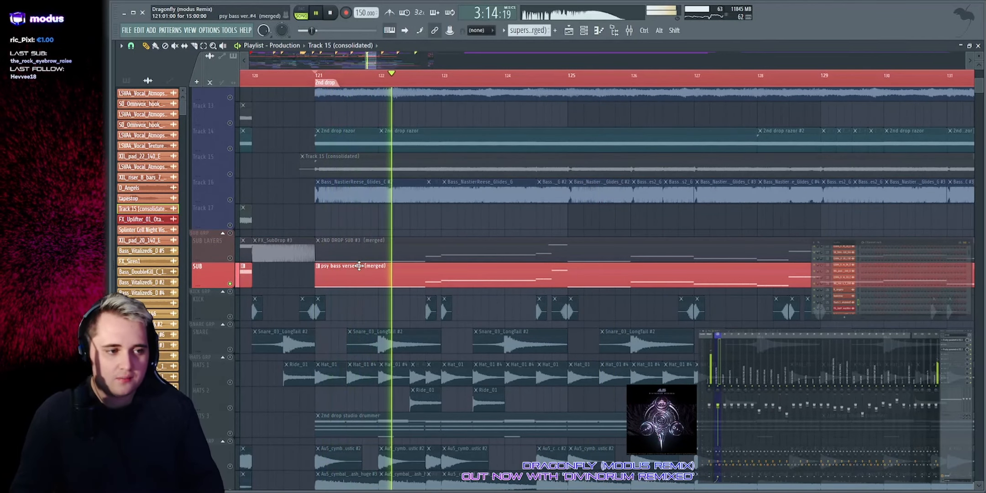
pyautogui.click(229, 259)
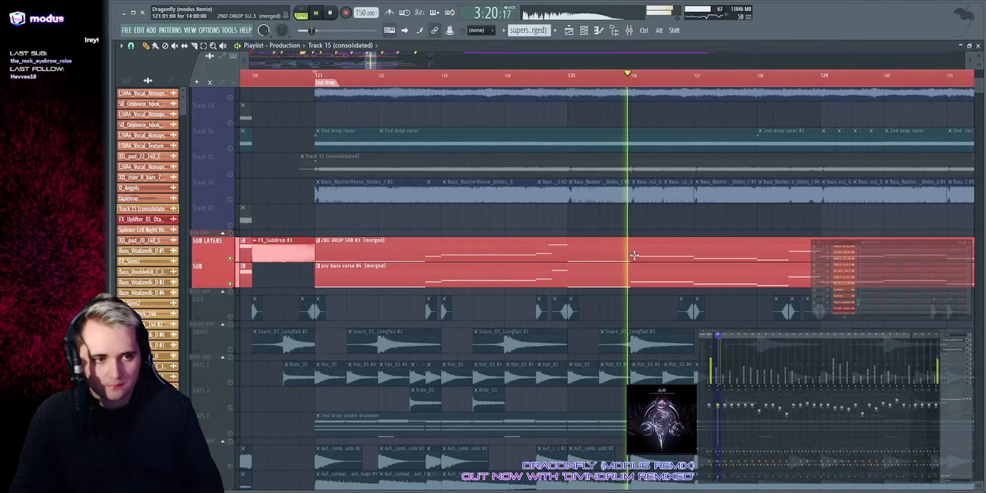
pyautogui.moveTo(371, 60); pyautogui.dragTo(372, 60)
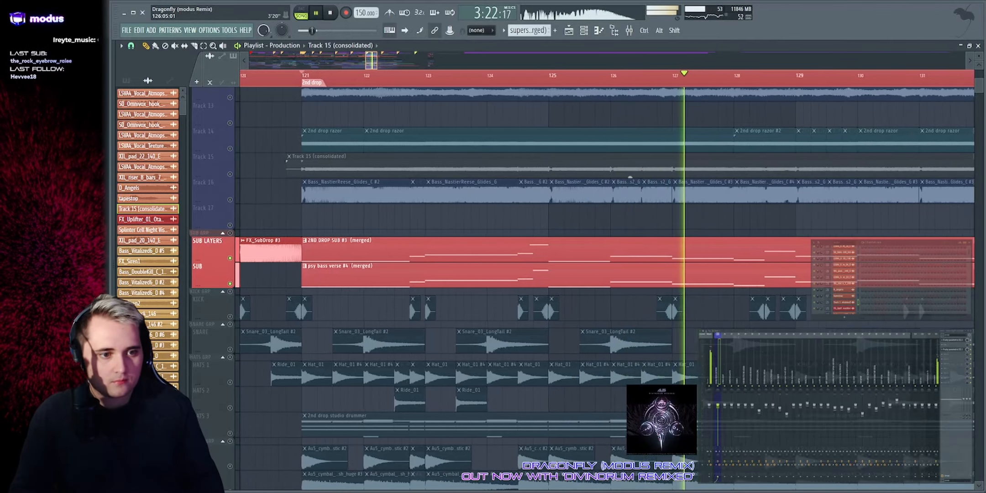
pyautogui.scroll(-10, 654, 249)
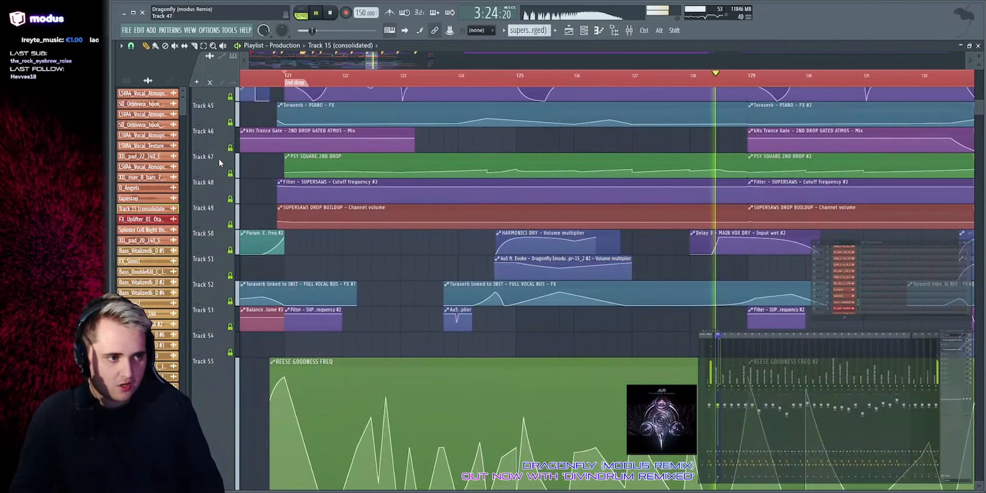
# Step: Enlarge Track 47 to view the PSY SQUARE 2ND DROP automation, then restore its height
pyautogui.moveTo(219, 179); pyautogui.dragTo(219, 384)
pyautogui.moveTo(373, 61); pyautogui.dragTo(380, 60)
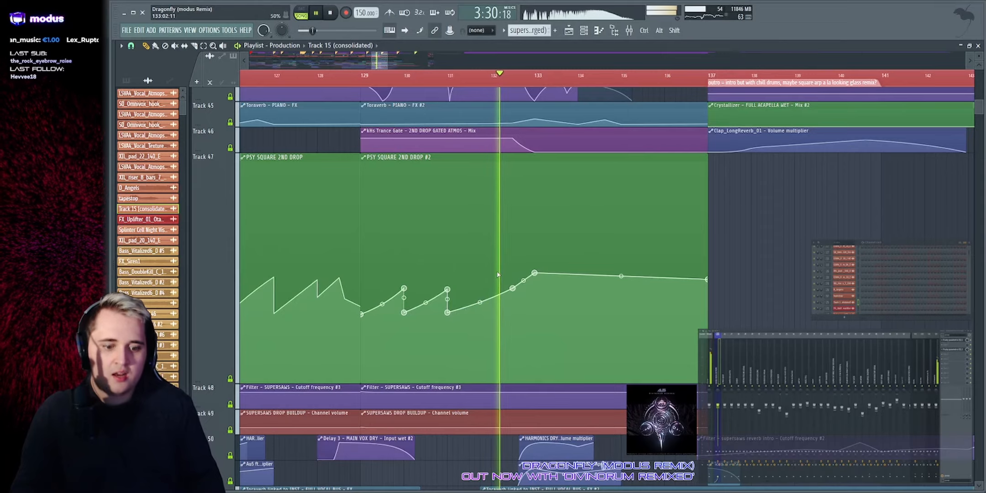
pyautogui.scroll(3, 498, 274)
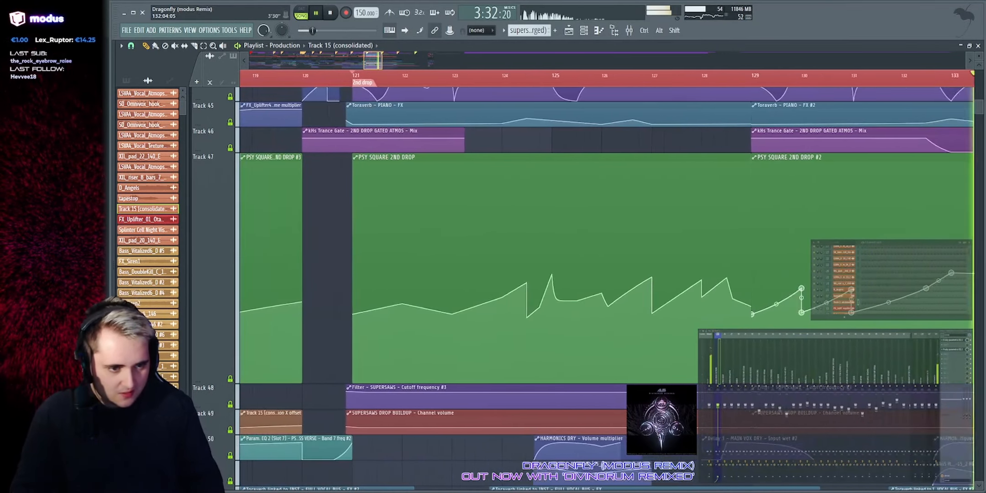
pyautogui.scroll(-2, 502, 64)
pyautogui.click(238, 234)
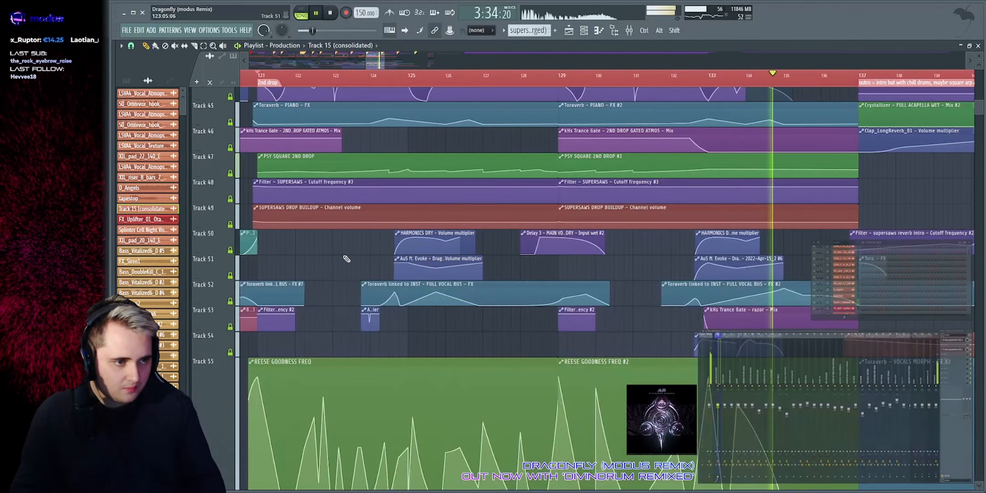
# Step: Unmute Tracks 15 and 14, briefly select their clips, then unmute Tracks 12 and 9
pyautogui.scroll(15, 347, 259)
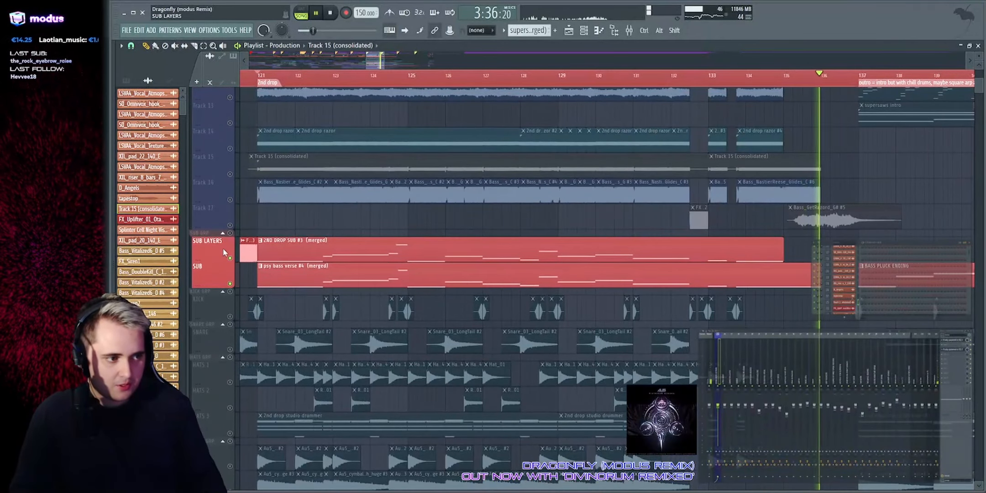
pyautogui.scroll(3, 251, 254)
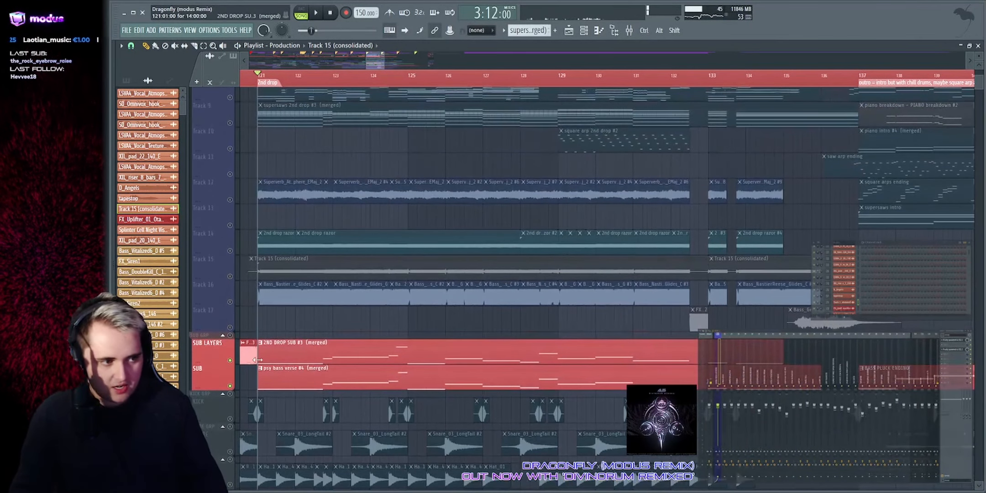
pyautogui.click(235, 276)
pyautogui.click(230, 250)
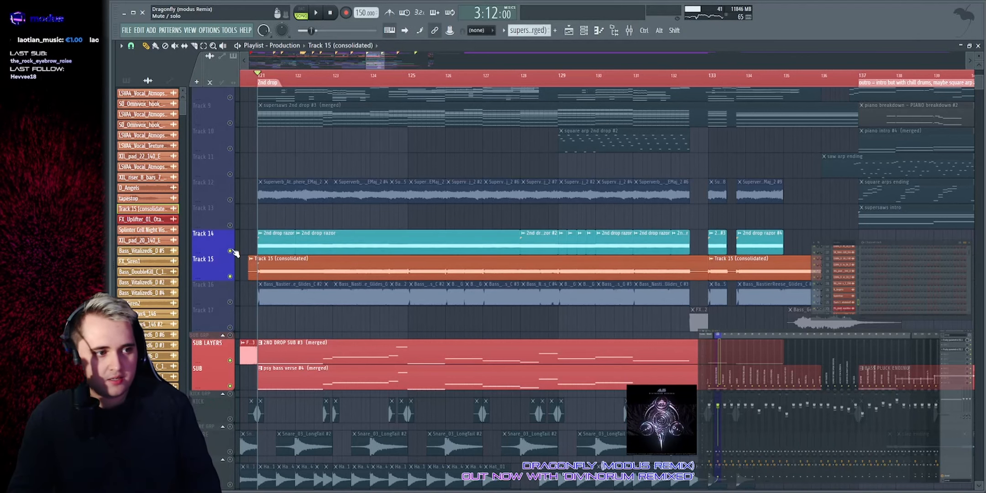
pyautogui.moveTo(256, 252); pyautogui.dragTo(680, 274)
pyautogui.hotkey('ctrl', 'd')
pyautogui.scroll(3, 216, 226)
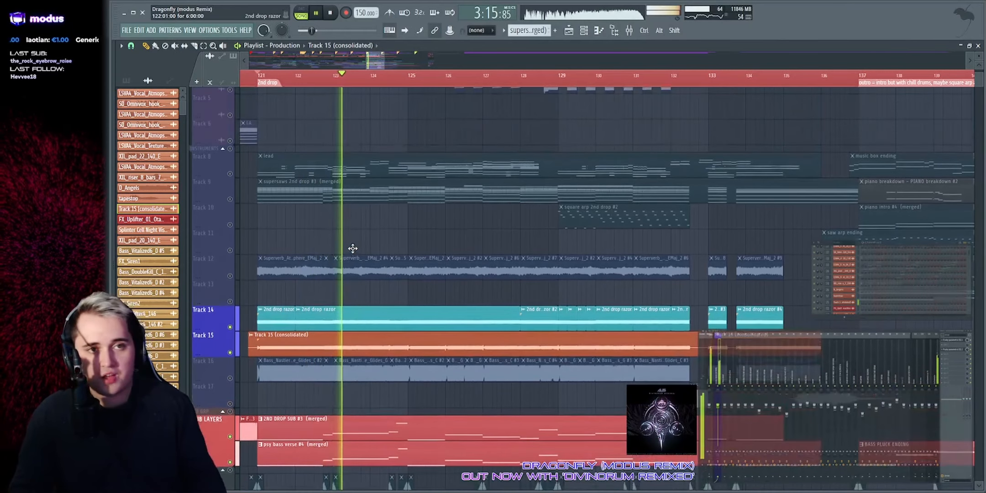
pyautogui.click(230, 276)
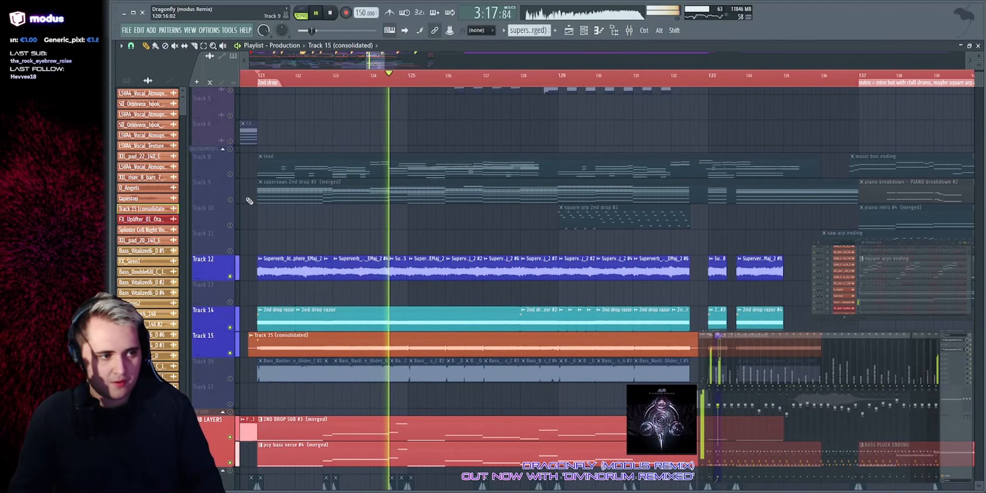
pyautogui.click(230, 199)
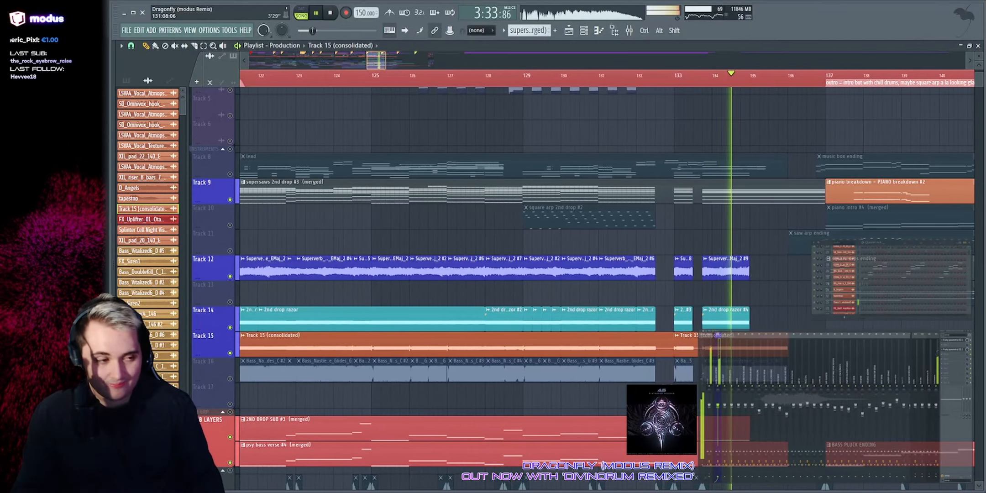
# Step: Unmute Track 8's lead and the VOCALS group tracks
pyautogui.scroll(-1, 622, 139)
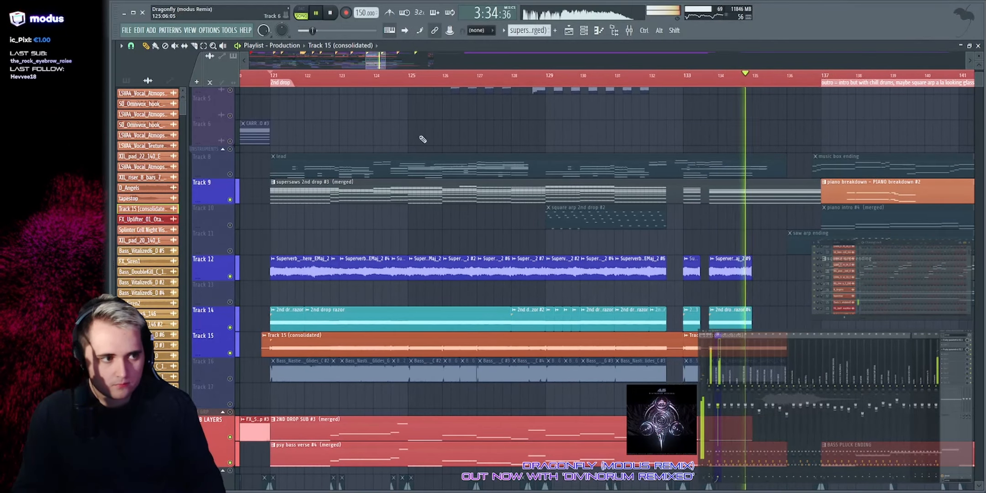
pyautogui.click(231, 175)
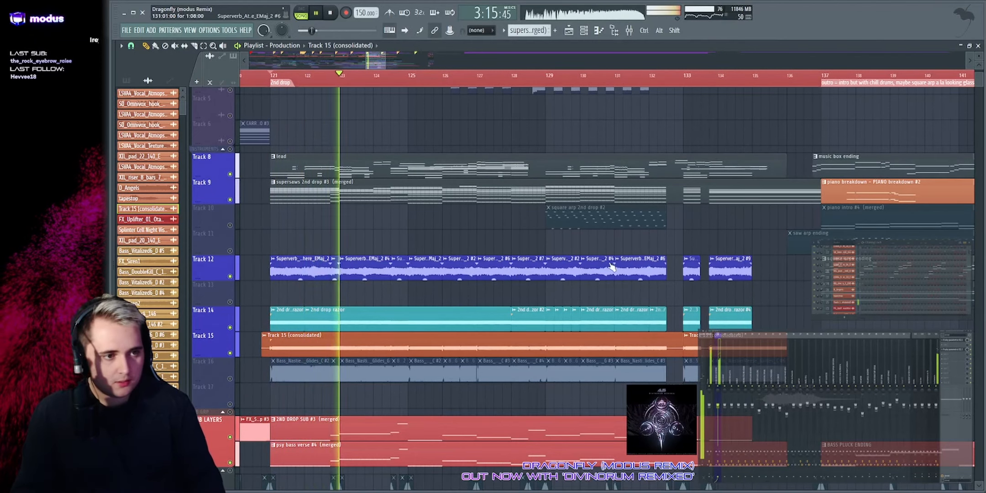
pyautogui.scroll(3, 404, 183)
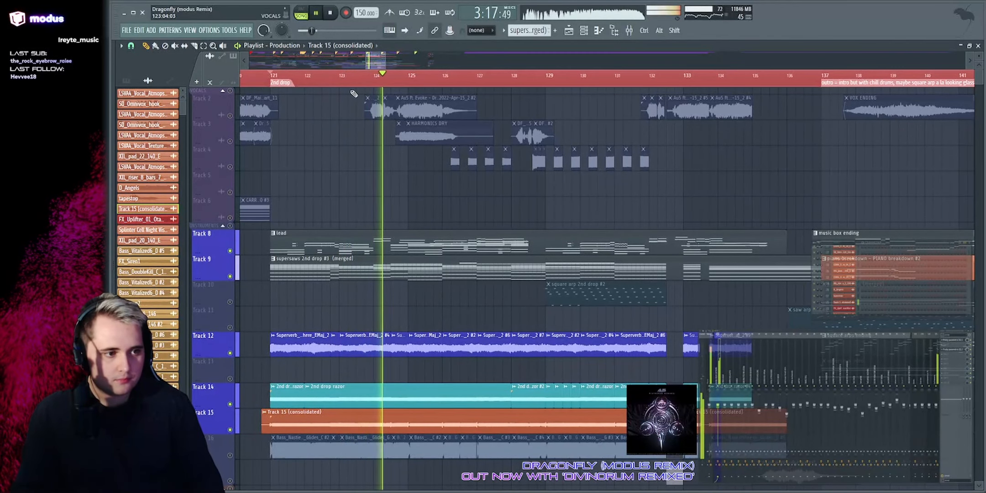
pyautogui.scroll(2, 382, 113)
pyautogui.moveTo(245, 243); pyautogui.dragTo(411, 215)
pyautogui.click(230, 91)
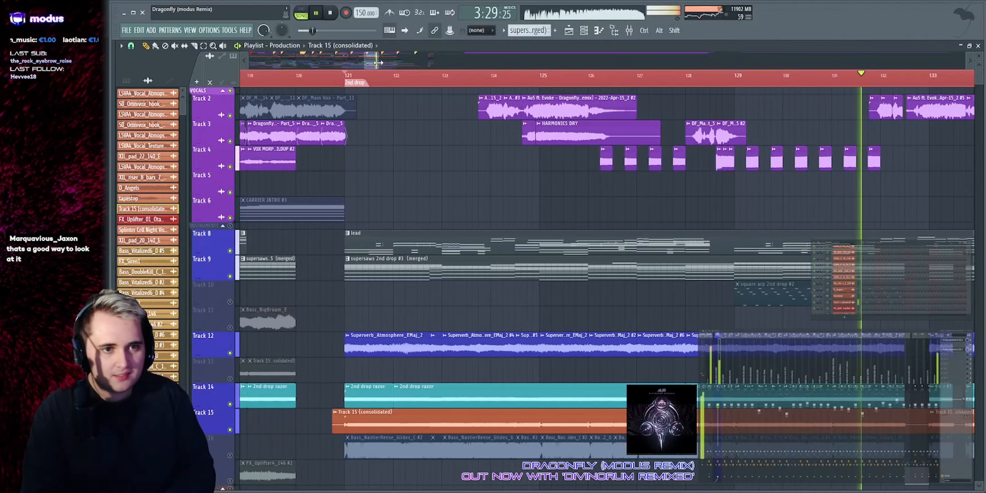
# Step: Scroll down to the automation tracks and restart playback of the outro
pyautogui.hscroll(5, 398, 118)
pyautogui.scroll(2, 397, 118)
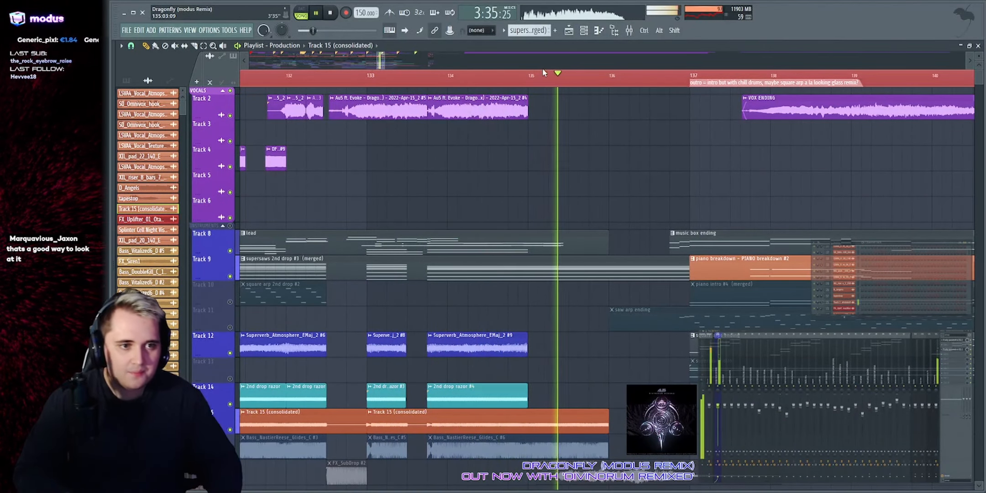
pyautogui.press('space')
pyautogui.scroll(-3, 422, 219)
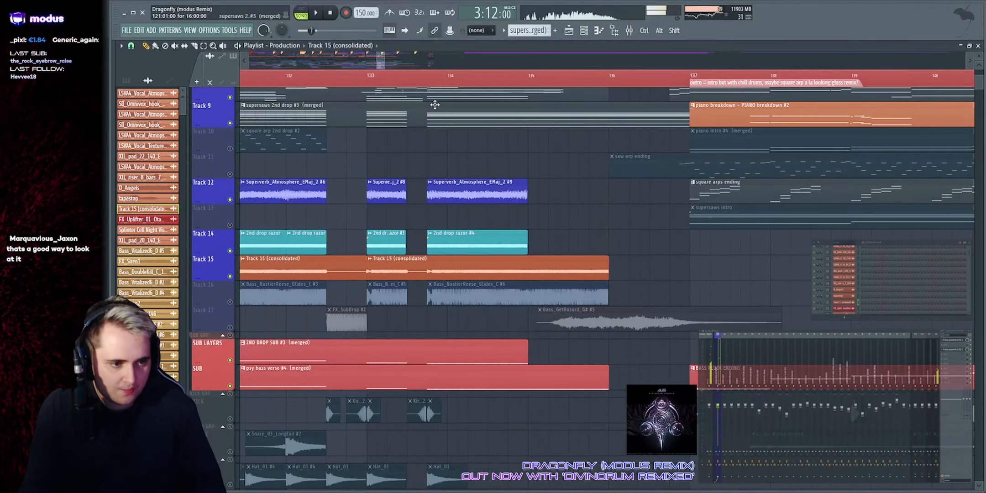
pyautogui.press('space')
pyautogui.scroll(-15, 502, 201)
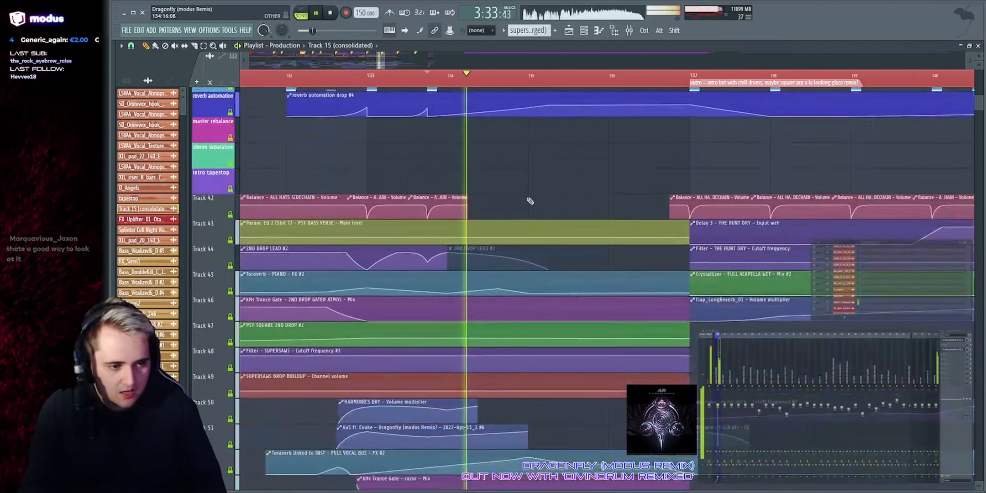
pyautogui.scroll(-8, 536, 206)
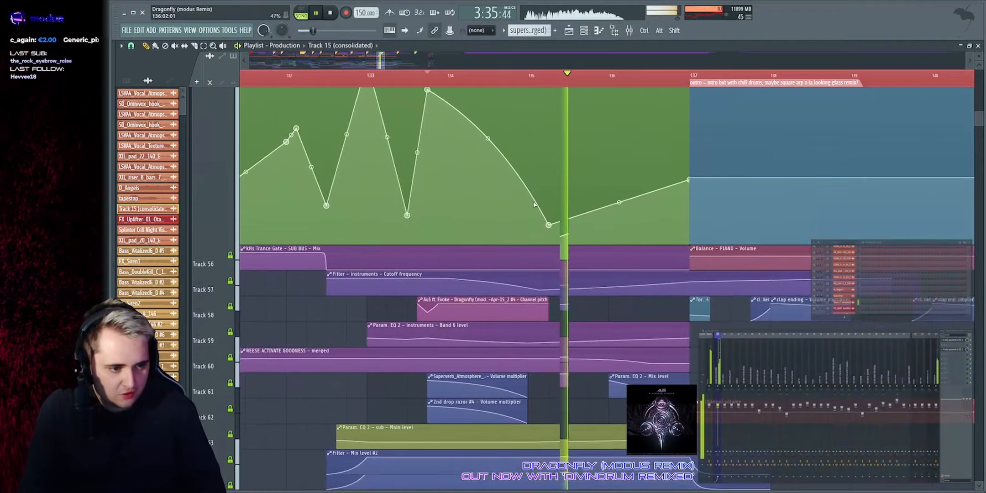
pyautogui.scroll(-3, 534, 207)
pyautogui.press('space')
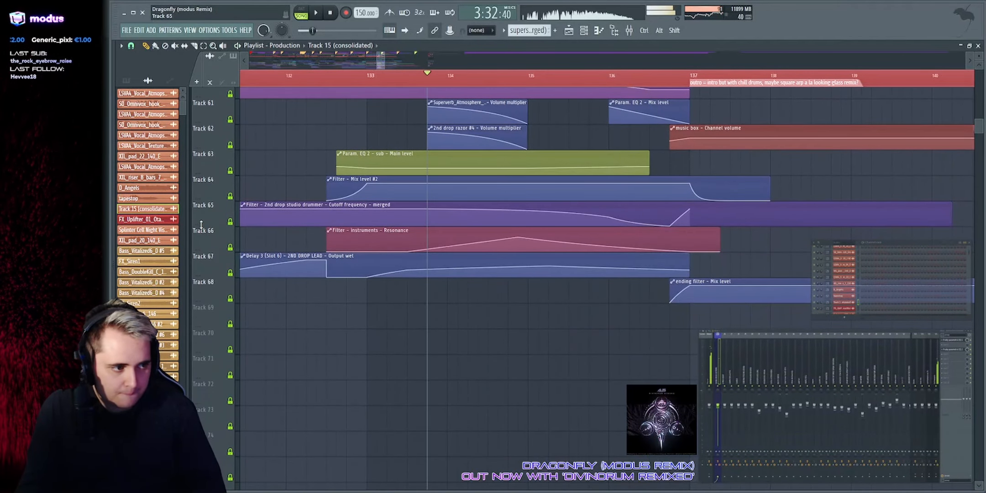
pyautogui.moveTo(199, 227); pyautogui.dragTo(201, 389)
pyautogui.press('space')
pyautogui.scroll(5, 518, 228)
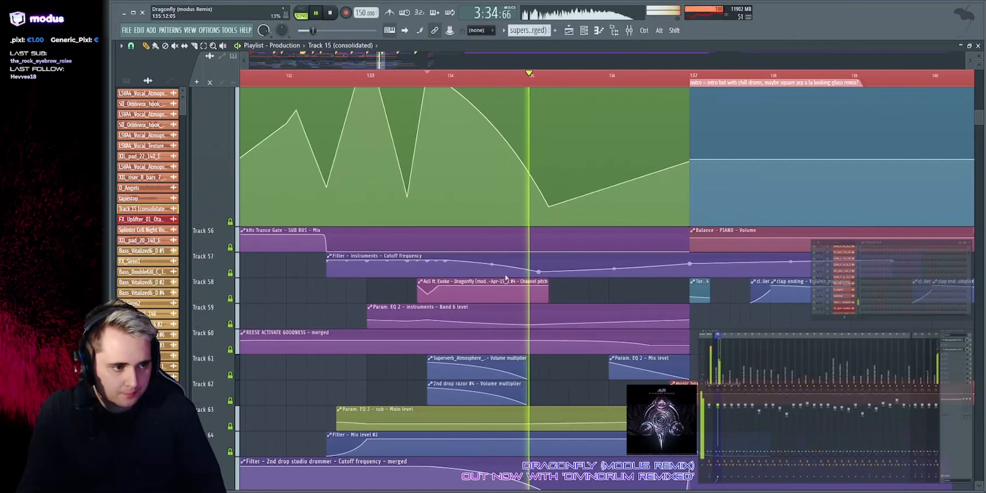
pyautogui.press('space')
pyautogui.moveTo(201, 277); pyautogui.dragTo(202, 408)
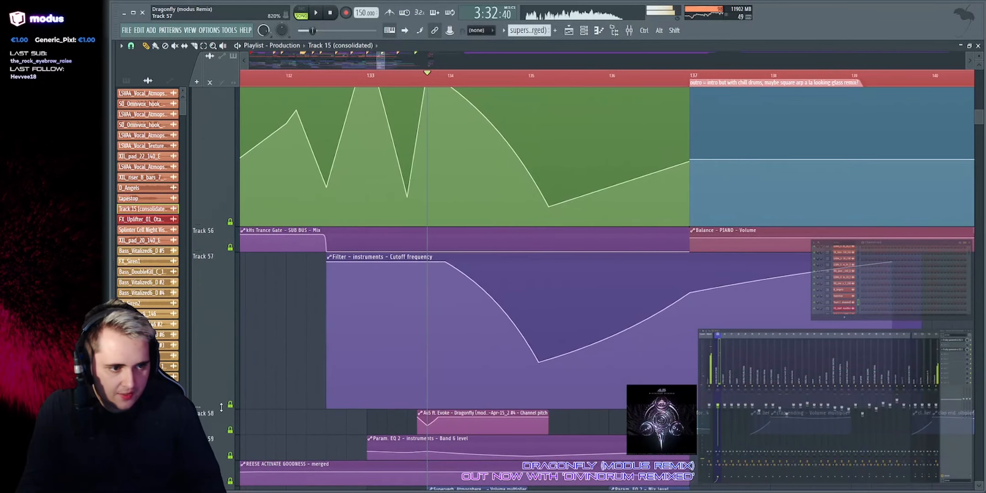
pyautogui.press('space')
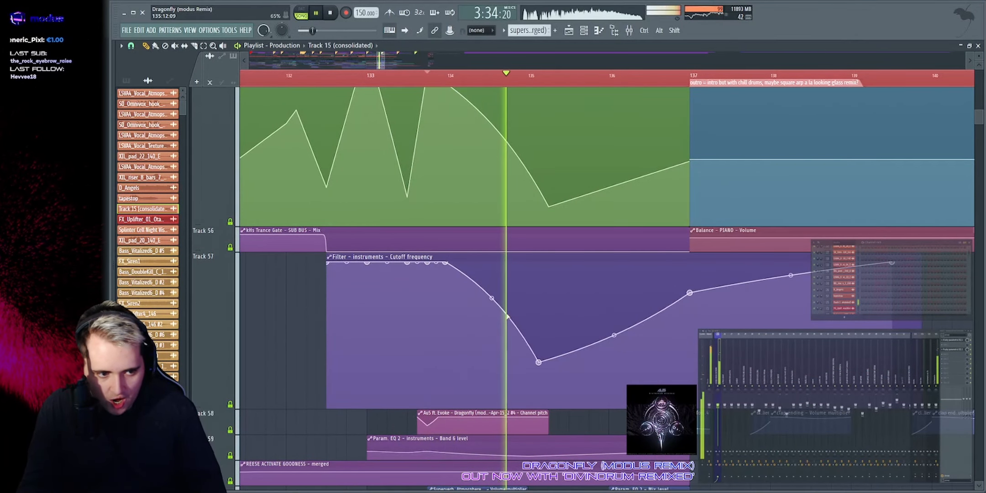
pyautogui.scroll(8, 639, 319)
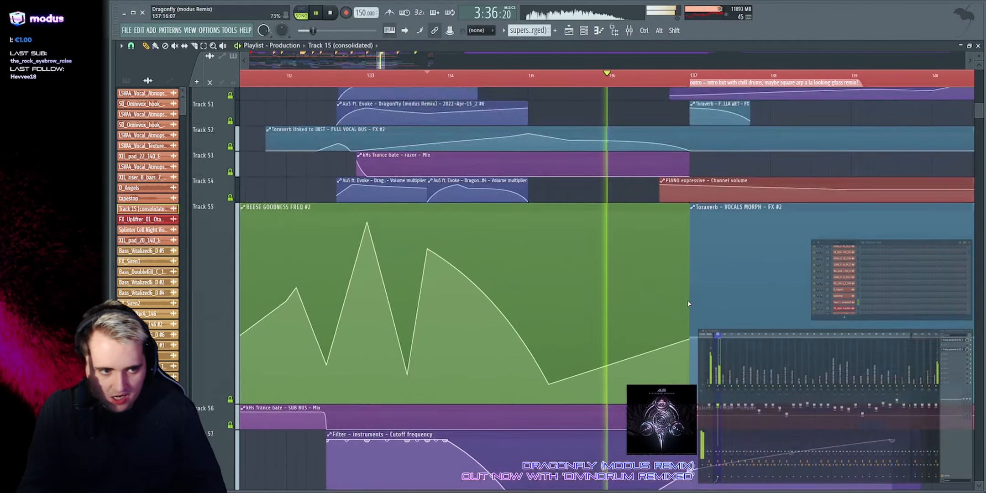
pyautogui.press('space')
pyautogui.moveTo(259, 297); pyautogui.dragTo(602, 293)
pyautogui.keyDown('ctrl'); pyautogui.click(596, 248); pyautogui.keyUp('ctrl')
pyautogui.scroll(-5, 596, 248)
pyautogui.press('space')
pyautogui.moveTo(221, 178); pyautogui.dragTo(221, 335)
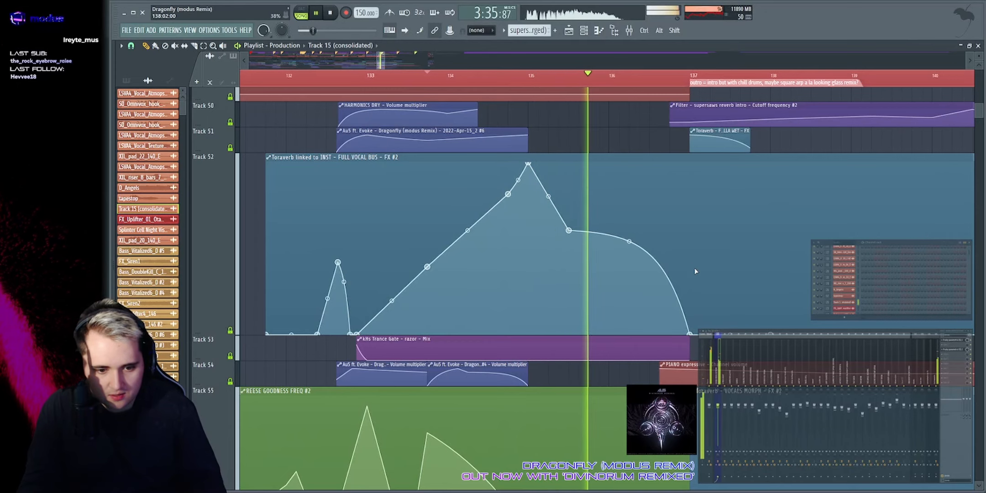
pyautogui.rightClick(215, 335)
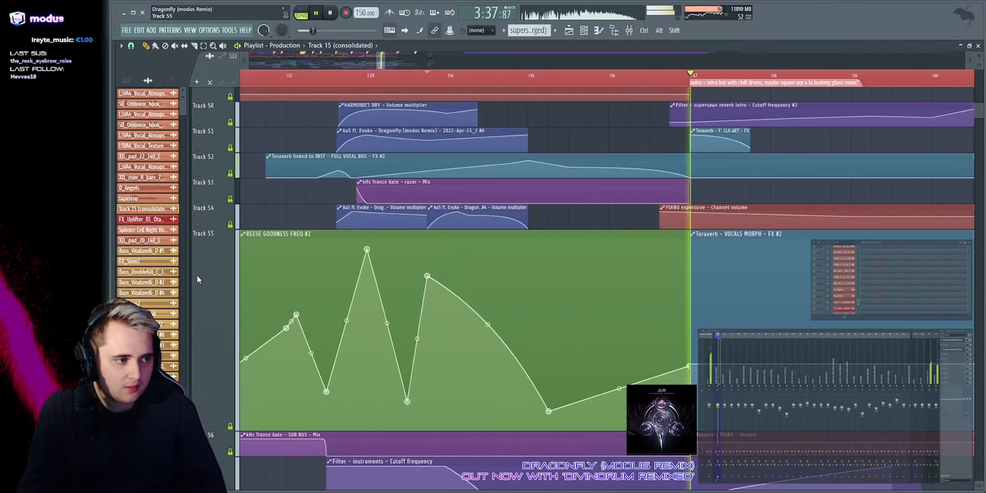
pyautogui.rightClick(222, 430)
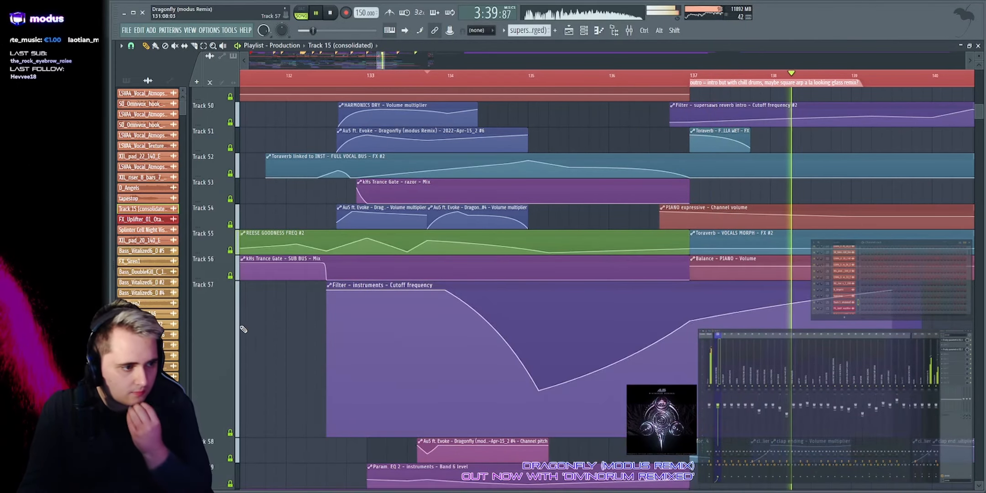
pyautogui.scroll(6, 225, 132)
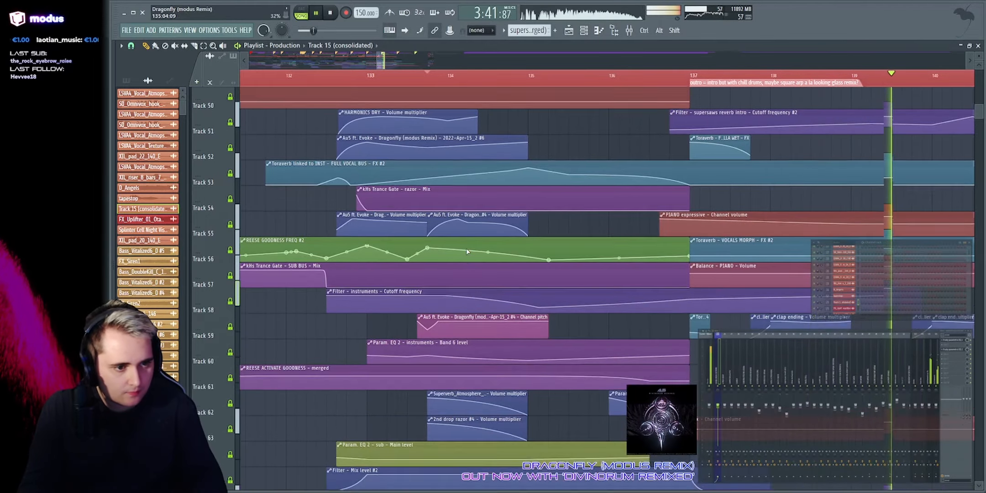
# Step: Play briefly from just before bar 132, then jump to the 2nd drop marker
pyautogui.click(266, 76)
pyautogui.press('space')
pyautogui.scroll(16, 332, 173)
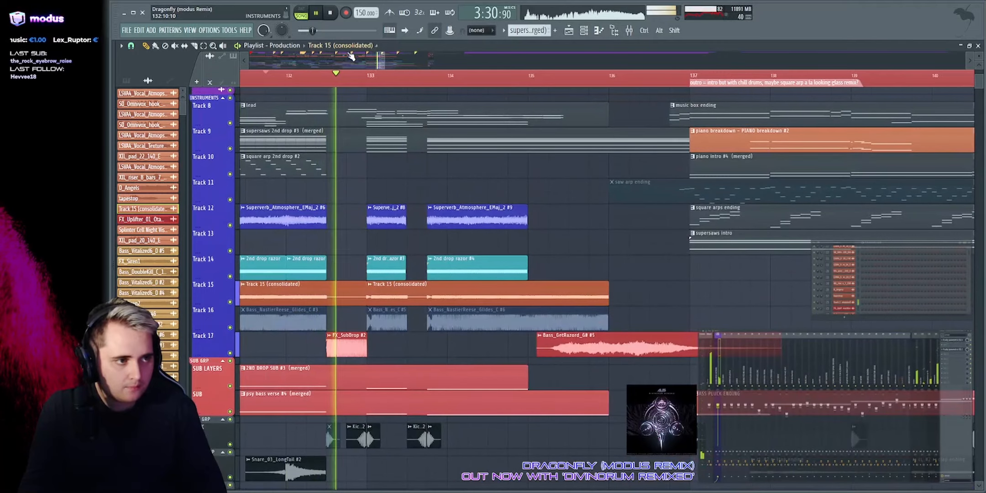
pyautogui.press('space')
pyautogui.click(368, 54)
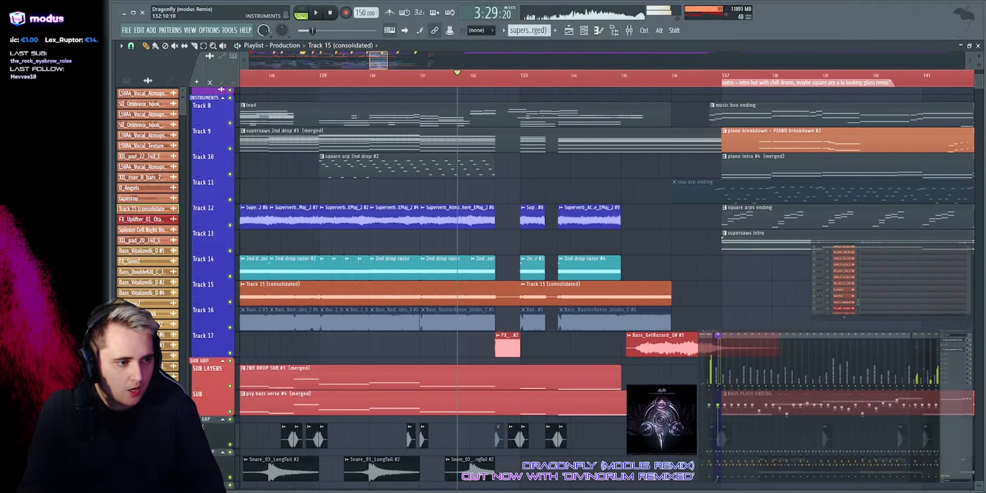
pyautogui.scroll(-5, 378, 213)
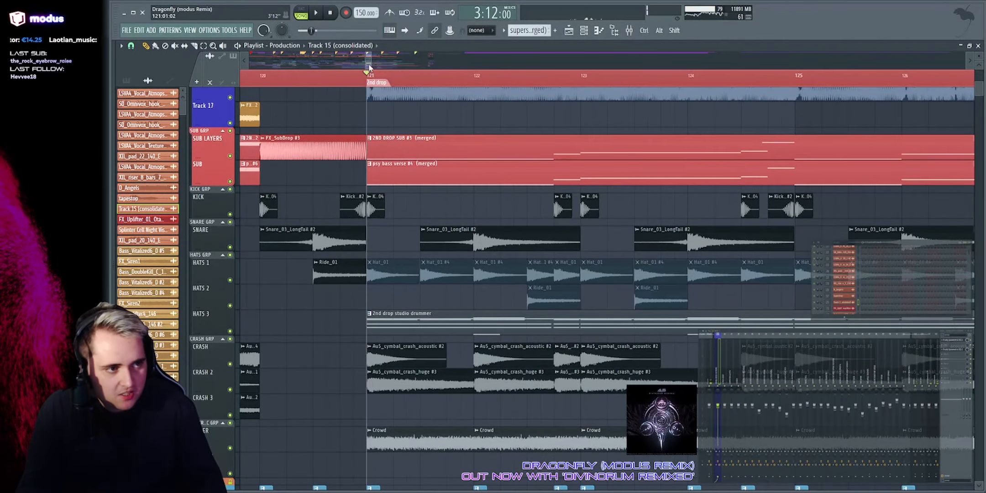
pyautogui.scroll(1, 370, 65)
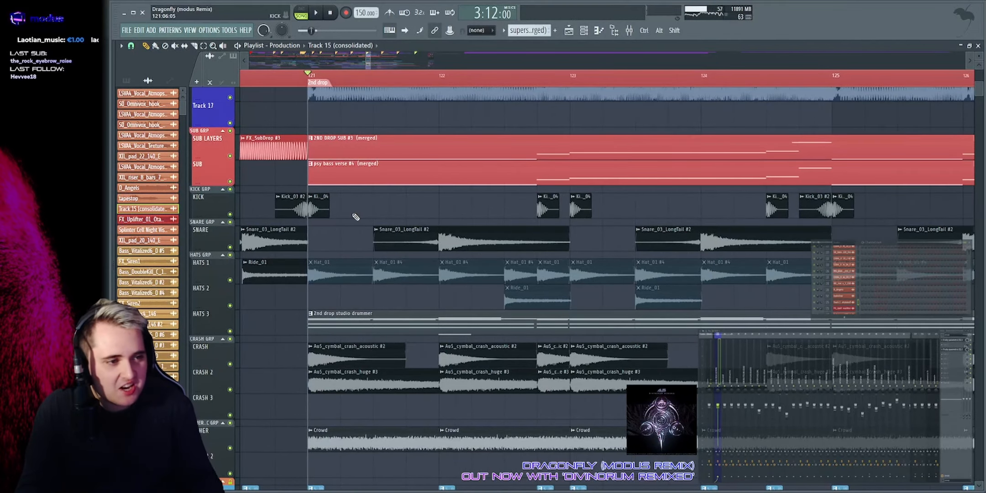
# Step: Solo the snare group and play it at the drop, then solo the HATS 3 studio drummer track instead
pyautogui.rightClick(230, 223)
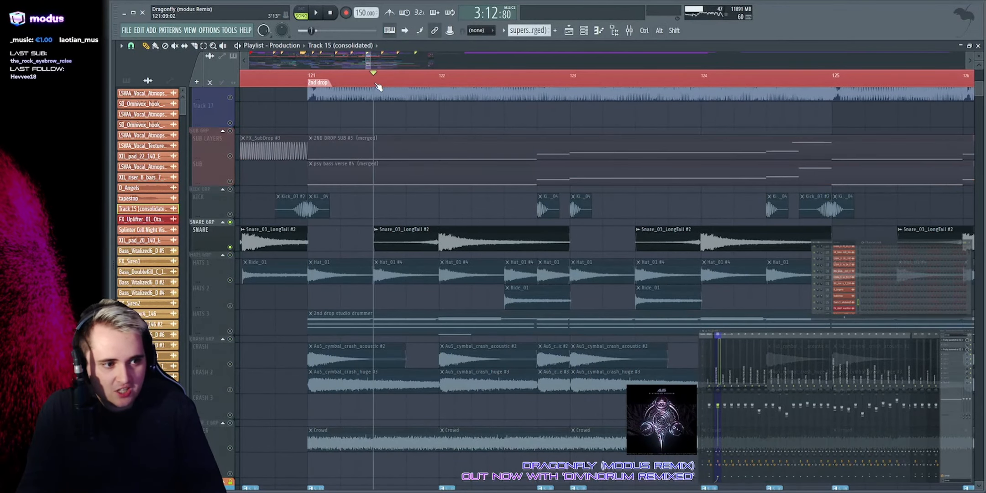
pyautogui.press('space')
pyautogui.press('space')
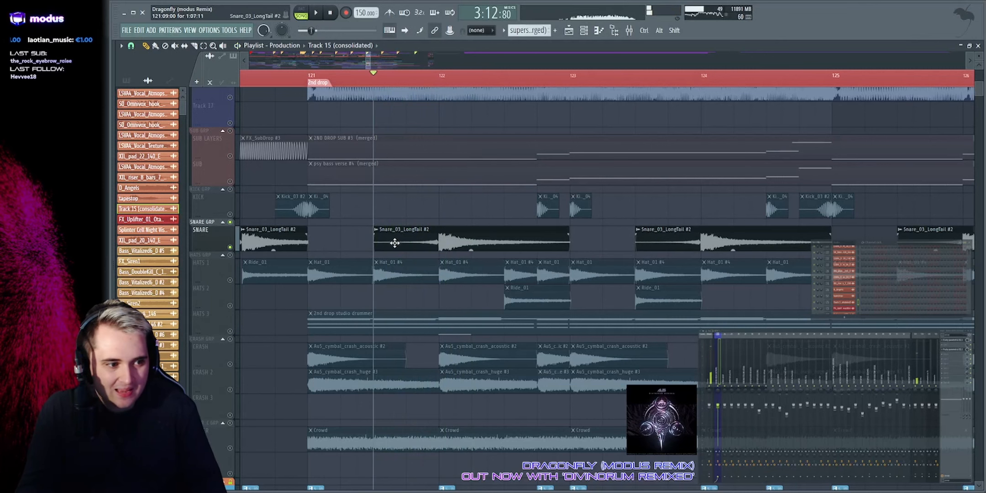
pyautogui.scroll(-4, 303, 205)
pyautogui.rightClick(230, 228)
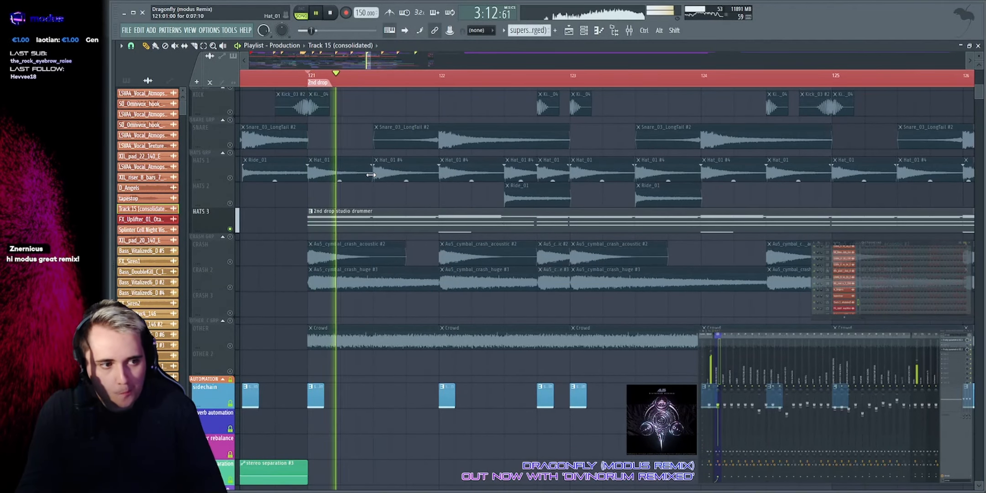
pyautogui.press('space')
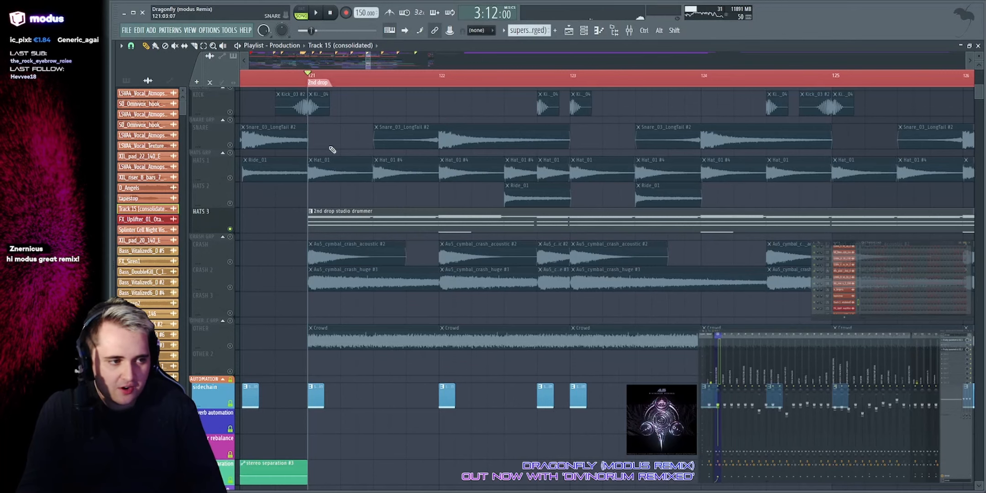
# Step: Play the 2nd drop with SNARE and HATS 3 together, selecting the studio drummer and Snare_03_LongTail #2 clips
pyautogui.click(231, 145)
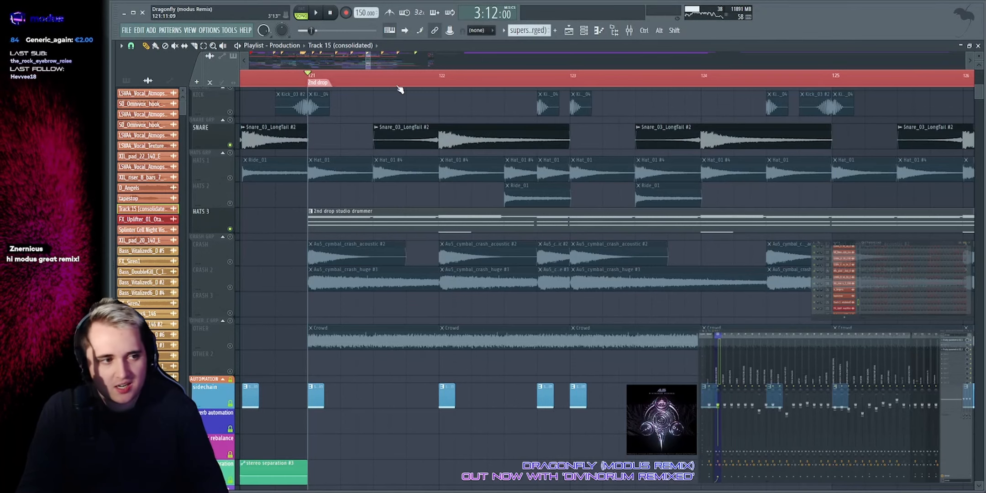
pyautogui.click(373, 125)
pyautogui.press('space')
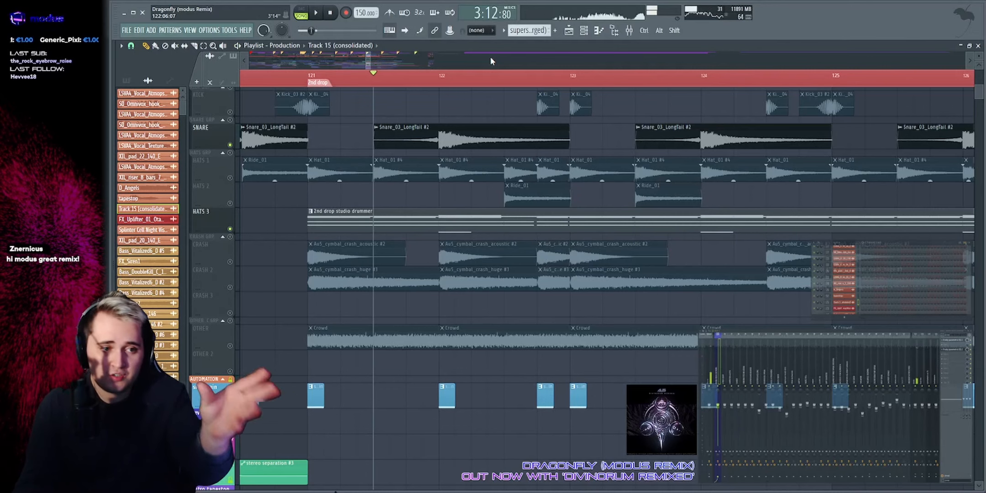
pyautogui.press('space')
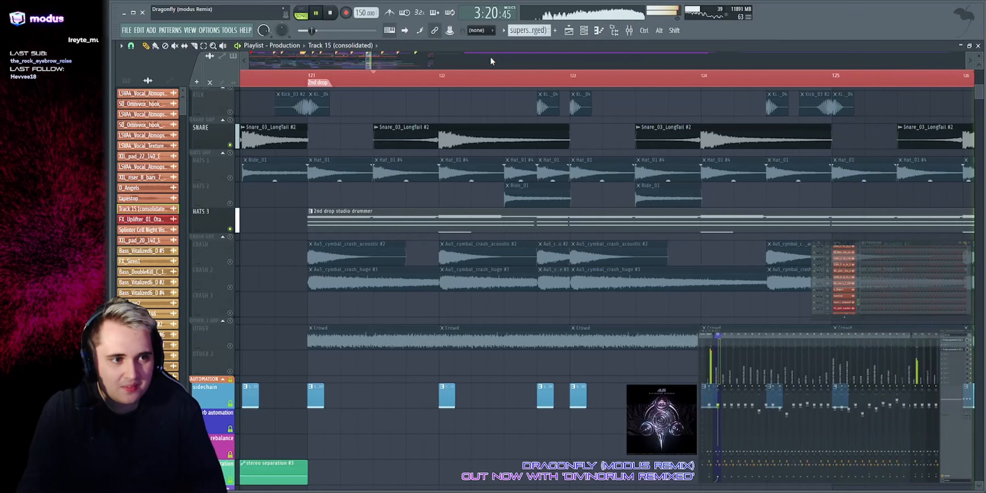
pyautogui.scroll(-3, 491, 61)
pyautogui.keyDown('ctrl'); pyautogui.click(484, 222); pyautogui.keyUp('ctrl')
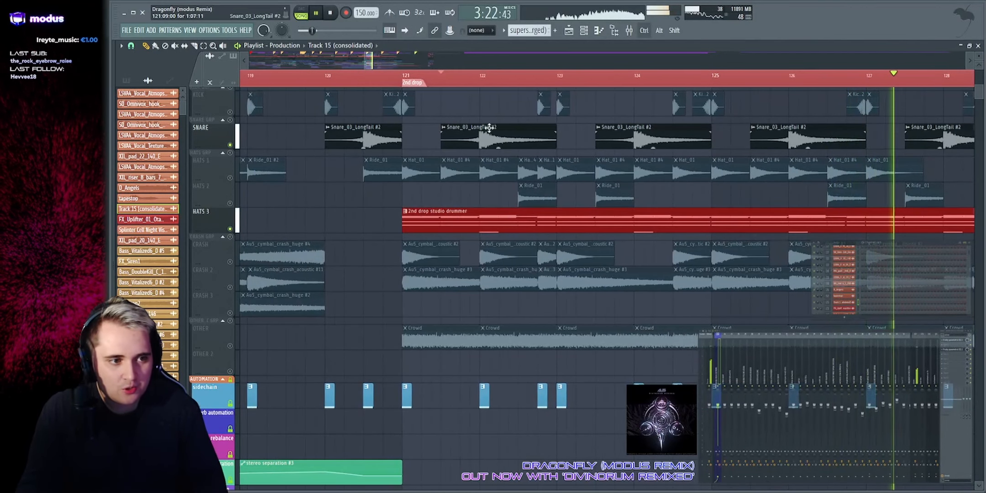
pyautogui.click(475, 135)
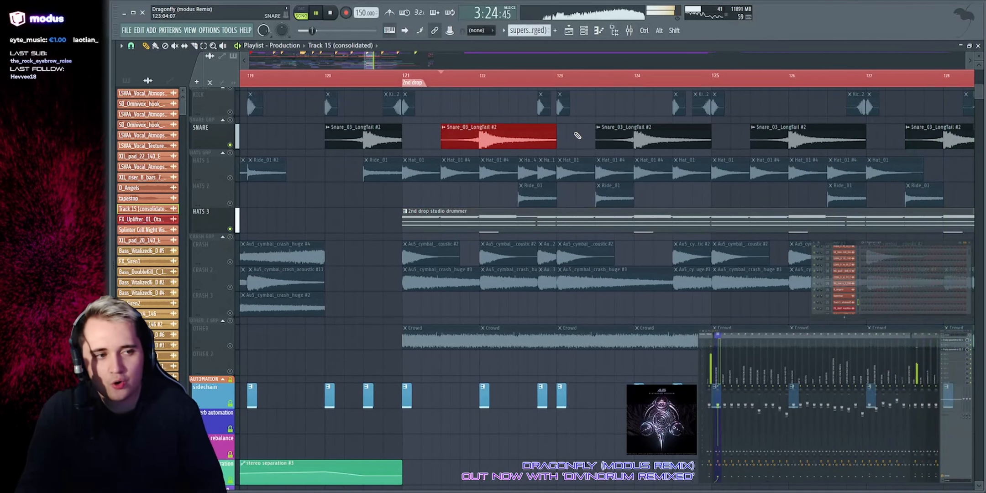
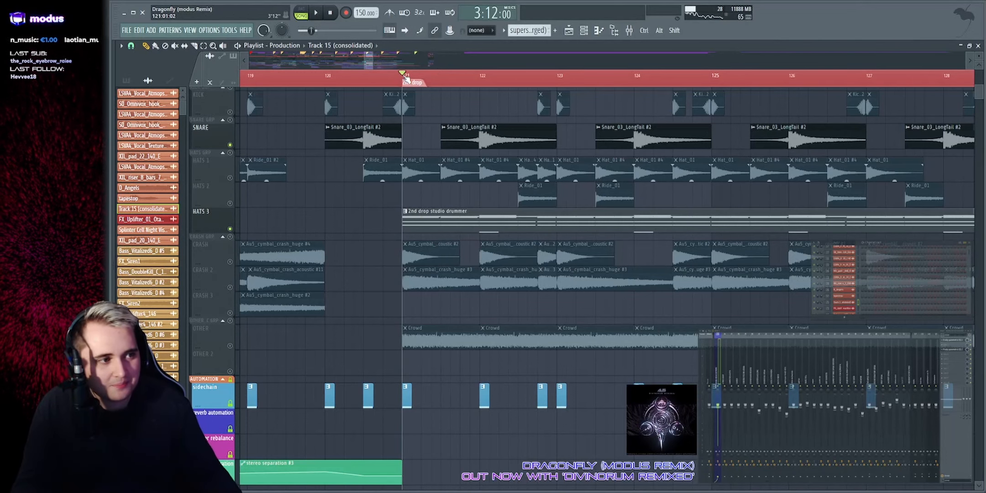
# Step: Solo SNARE GRP and hear it alone from bar 121
pyautogui.rightClick(230, 120)
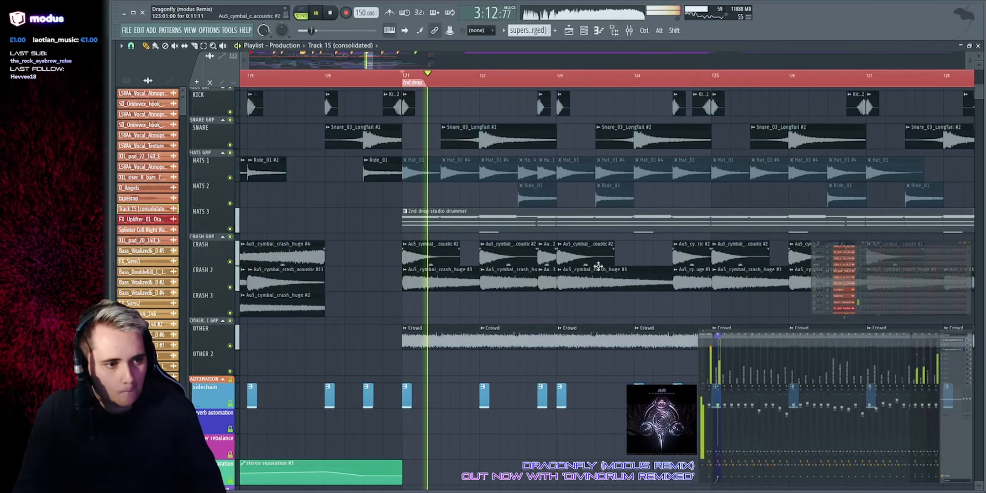
pyautogui.scroll(4, 463, 176)
pyautogui.scroll(-8, 452, 140)
pyautogui.press('space')
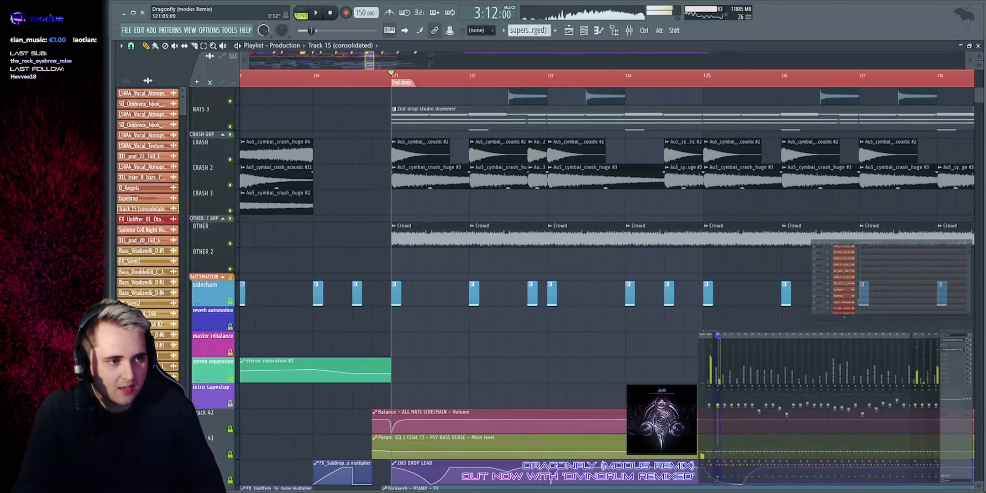
# Step: Solo CRASH GRP, then the OTHER track with the Crowd clips, replaying from bar 121
pyautogui.rightClick(231, 136)
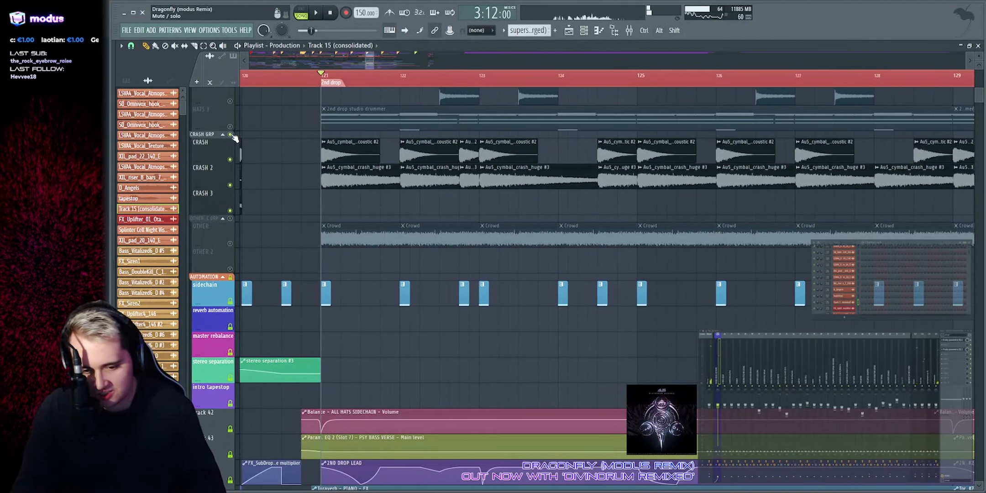
pyautogui.press('space')
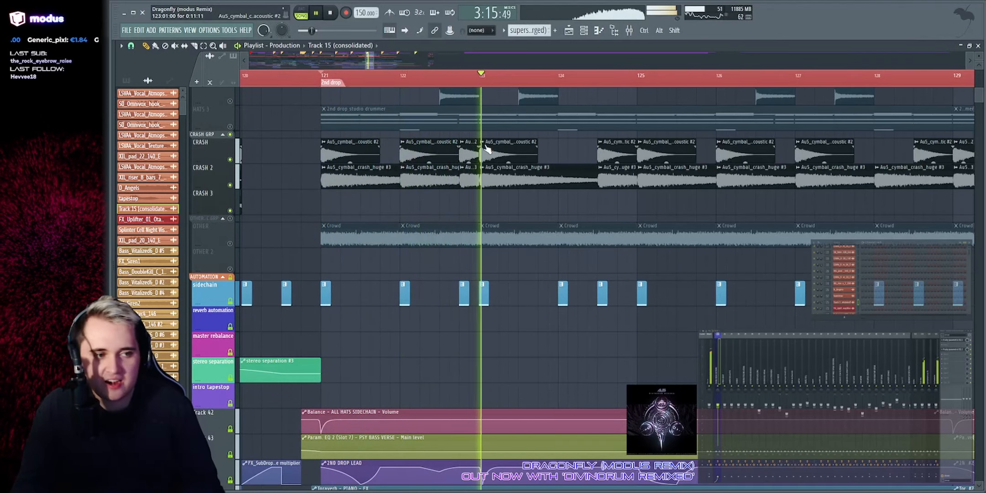
pyautogui.press('space')
pyautogui.rightClick(230, 243)
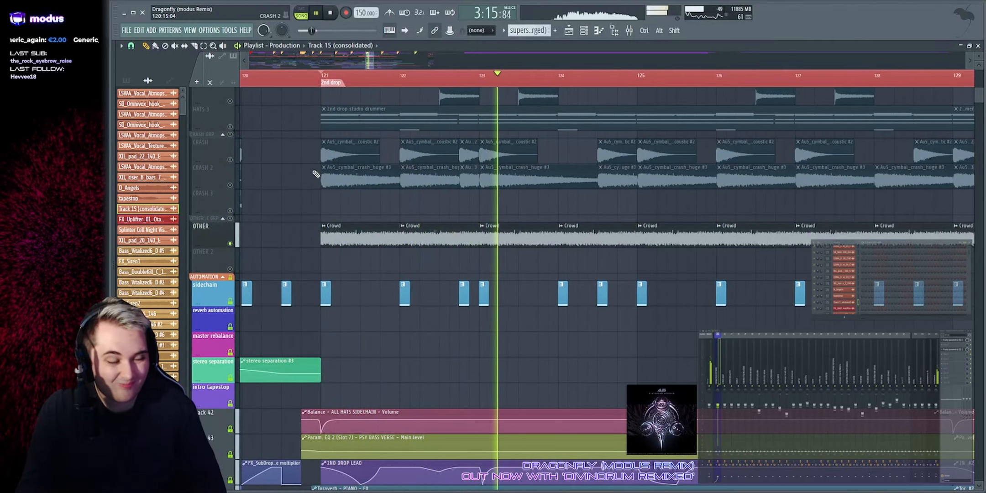
pyautogui.press('space')
pyautogui.press('space')
pyautogui.scroll(10, 550, 261)
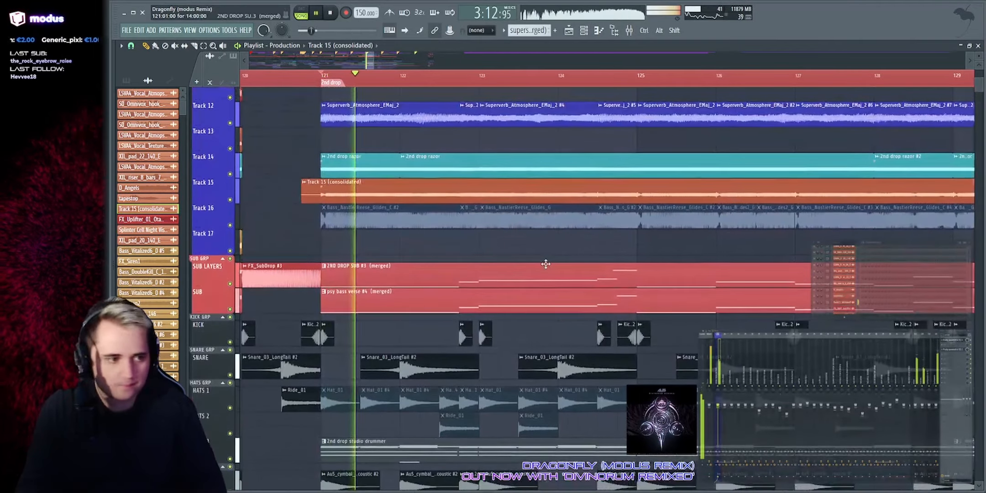
# Step: Replay the passage from bar 124 several times with the vocal tracks in view
pyautogui.scroll(9, 550, 260)
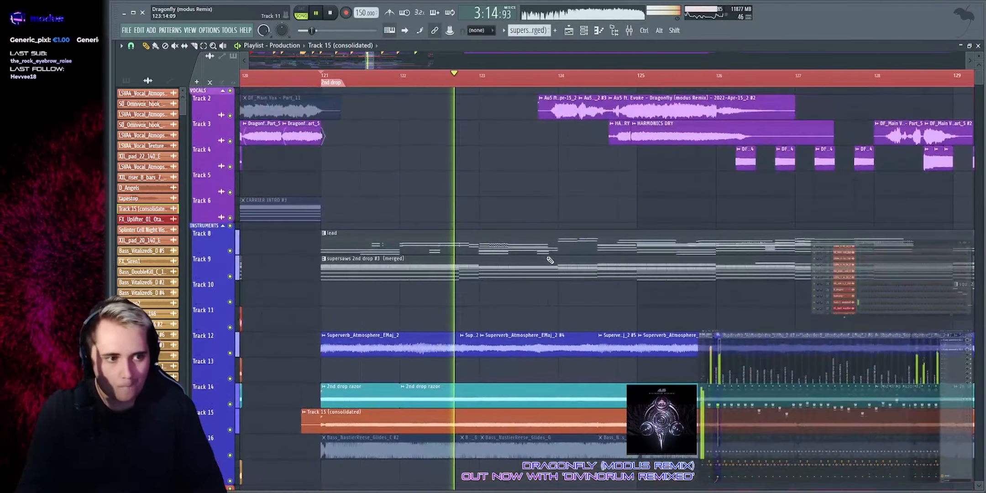
pyautogui.scroll(-4, 483, 70)
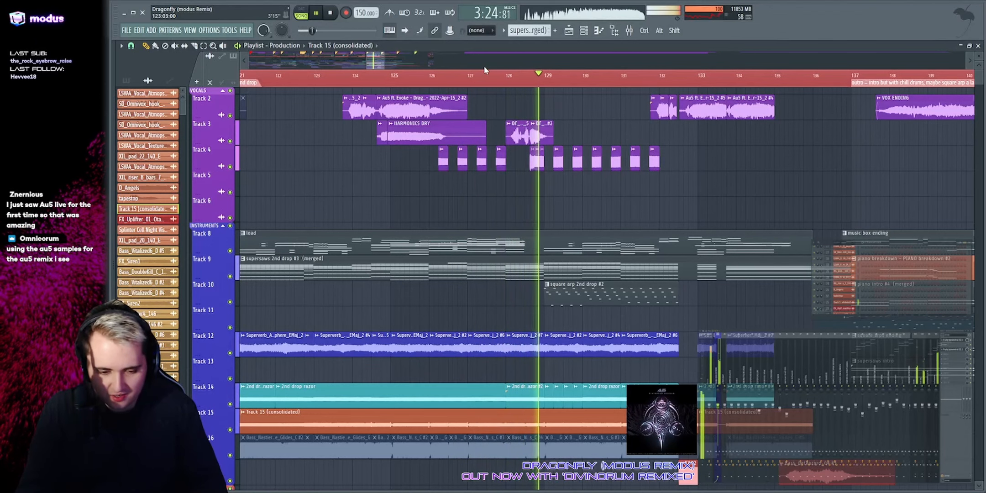
pyautogui.press('space')
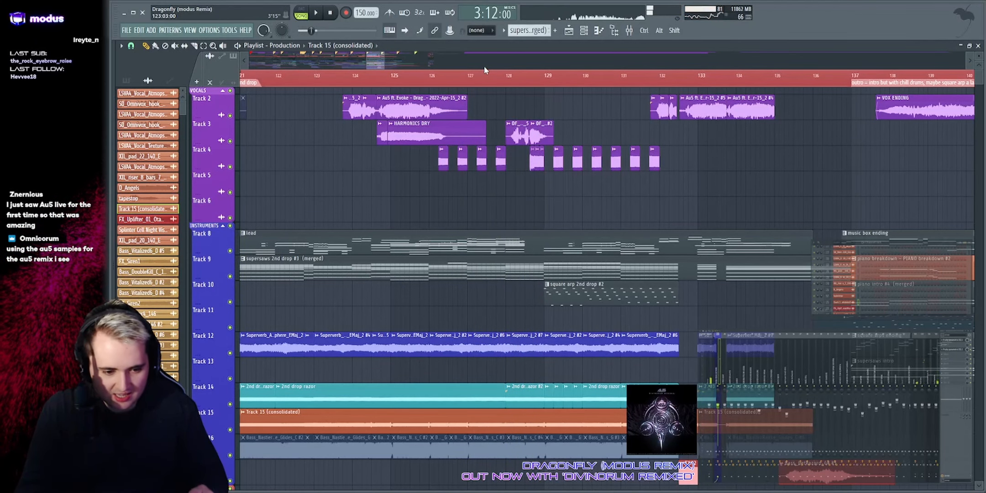
pyautogui.press('space')
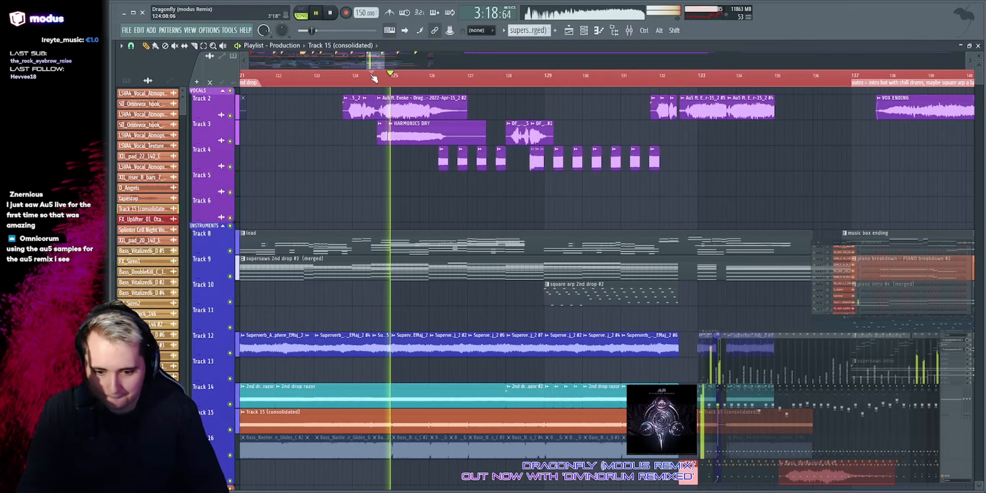
pyautogui.press('space')
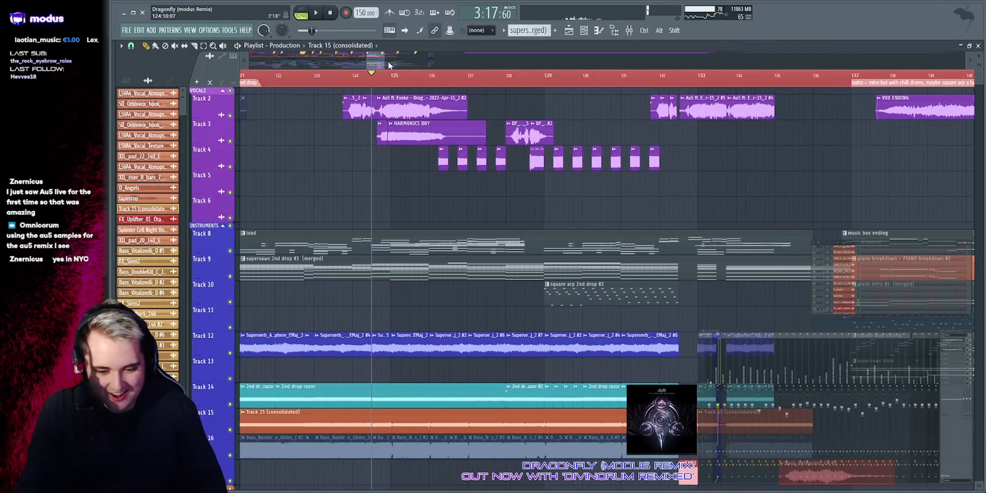
pyautogui.press('space')
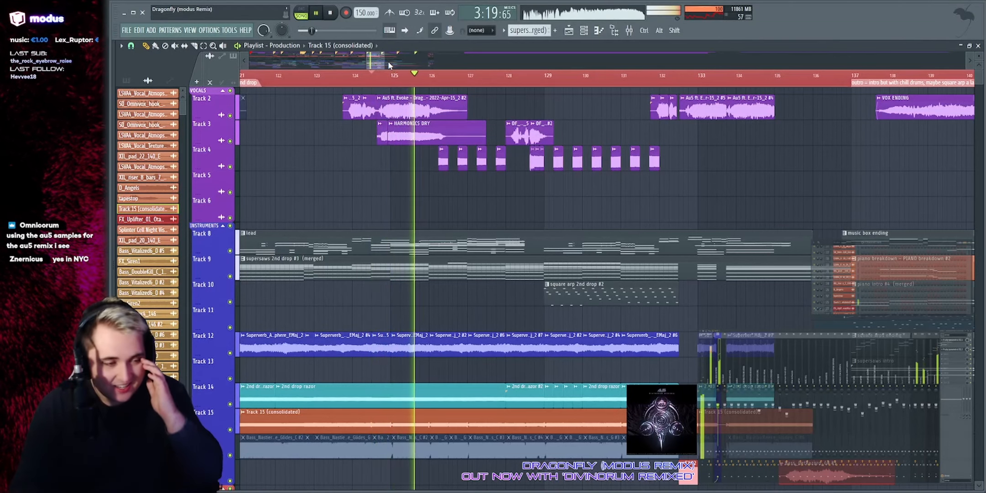
pyautogui.press('space')
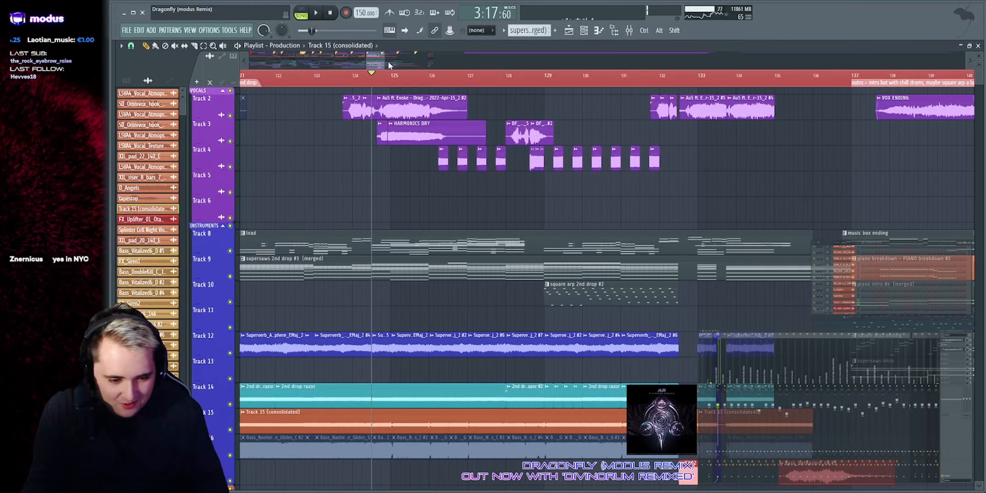
pyautogui.press('space')
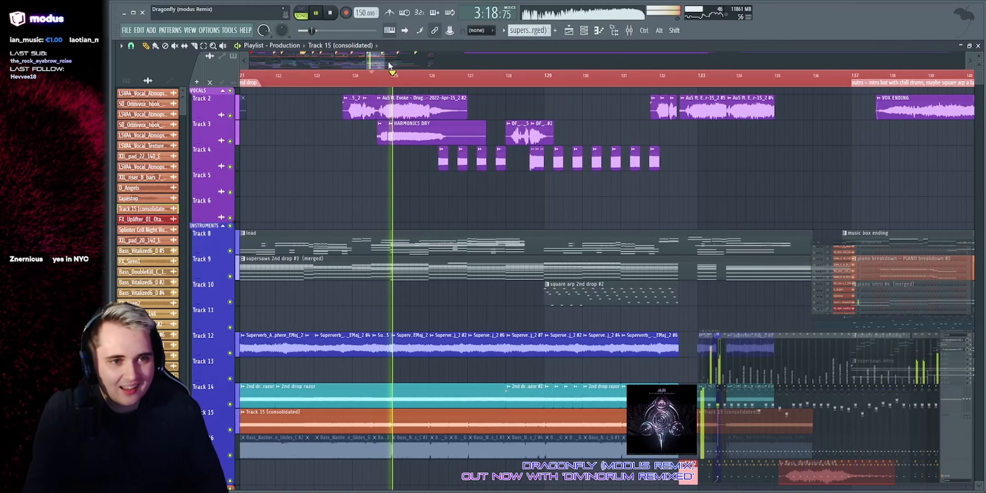
pyautogui.press('space')
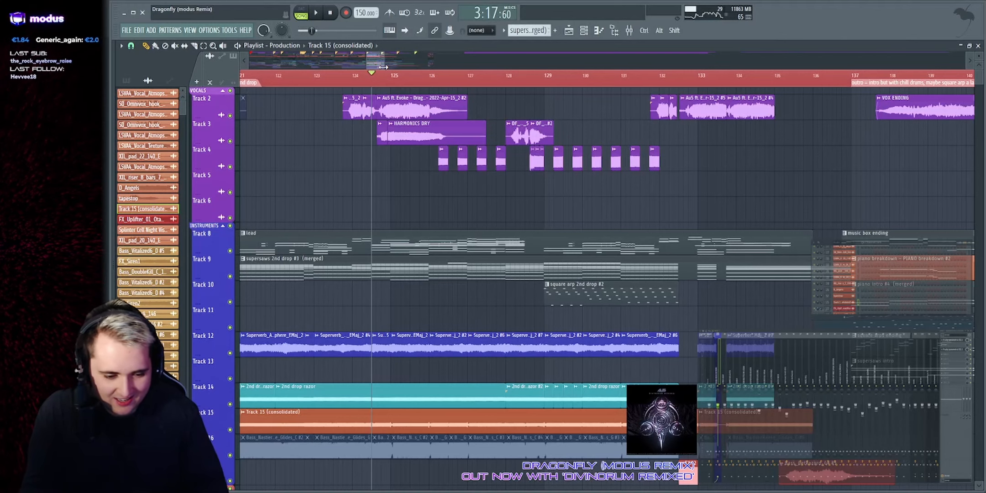
pyautogui.press('space')
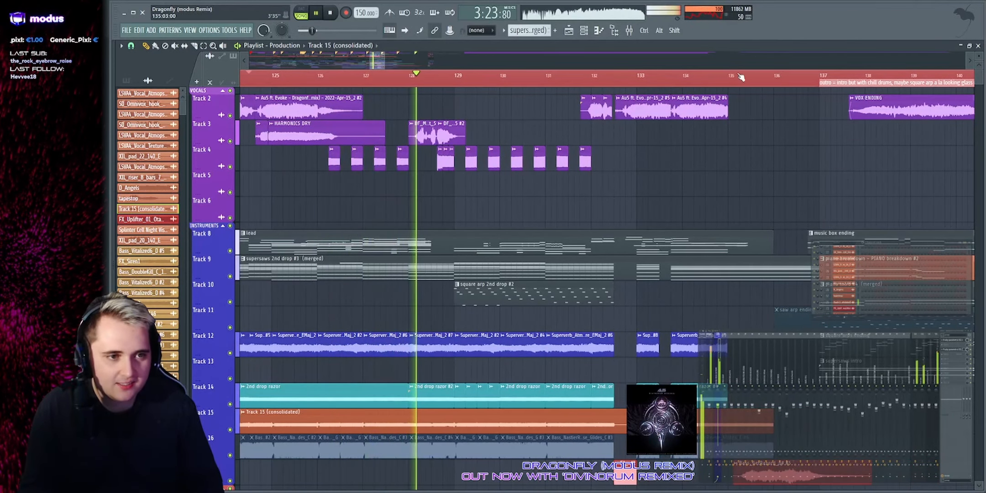
pyautogui.press('space')
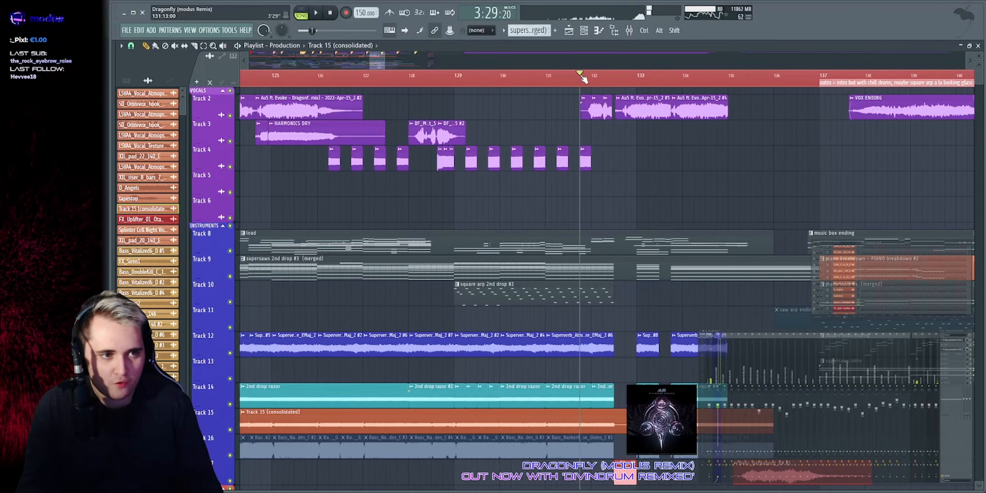
# Step: Replay the passage from bar 131 repeatedly
pyautogui.press('space')
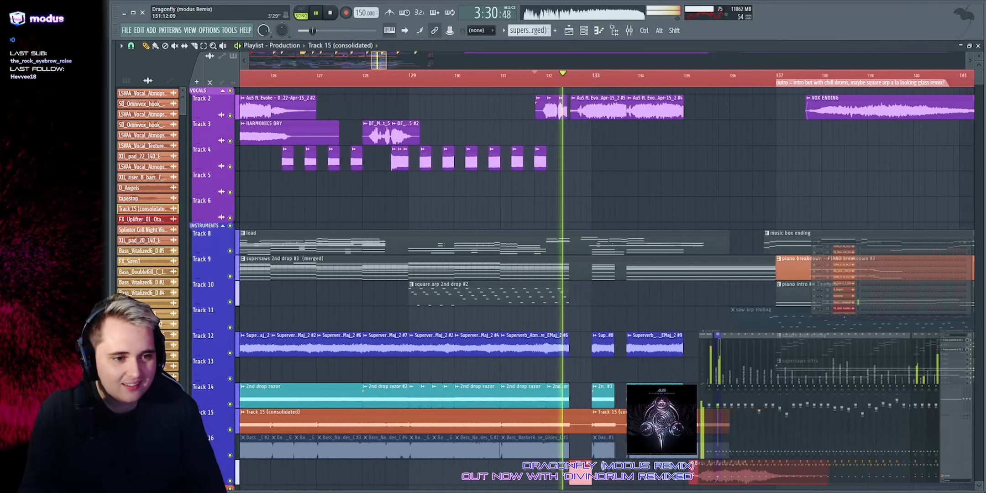
pyautogui.press('space')
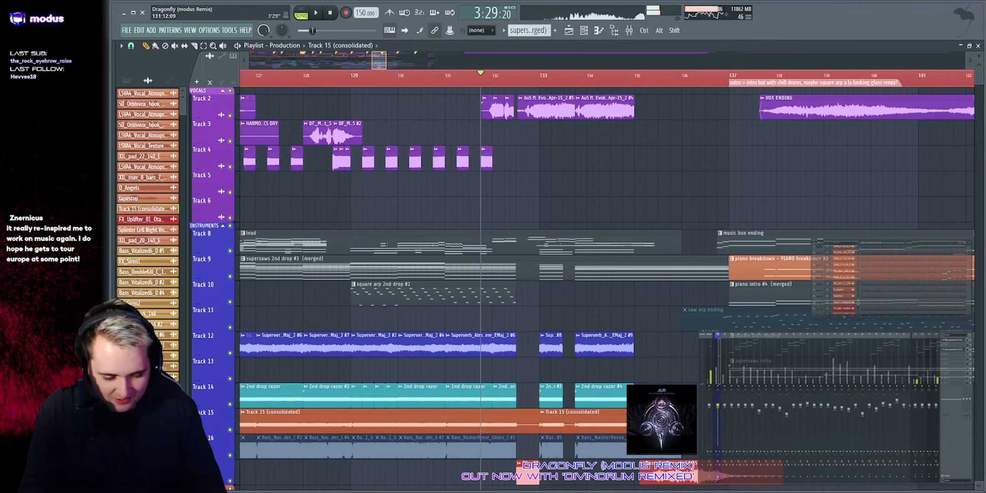
pyautogui.press('space')
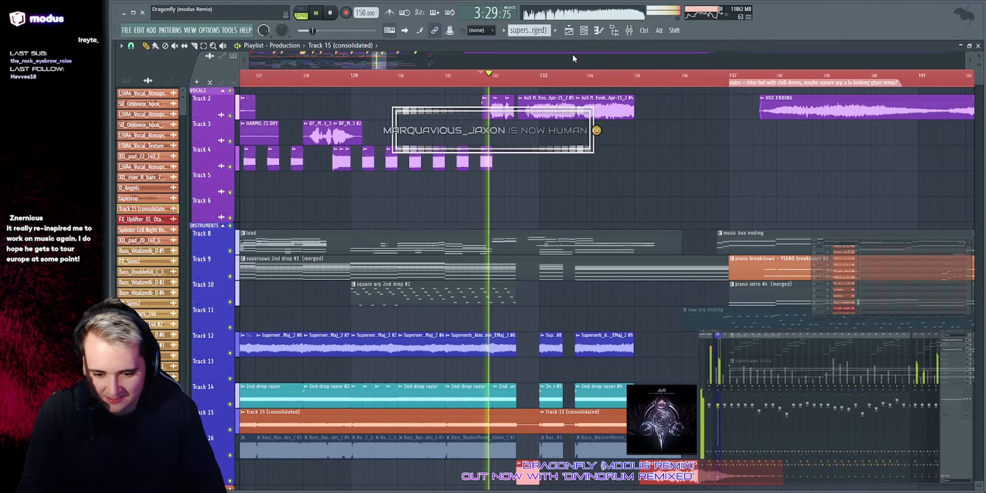
pyautogui.press('space')
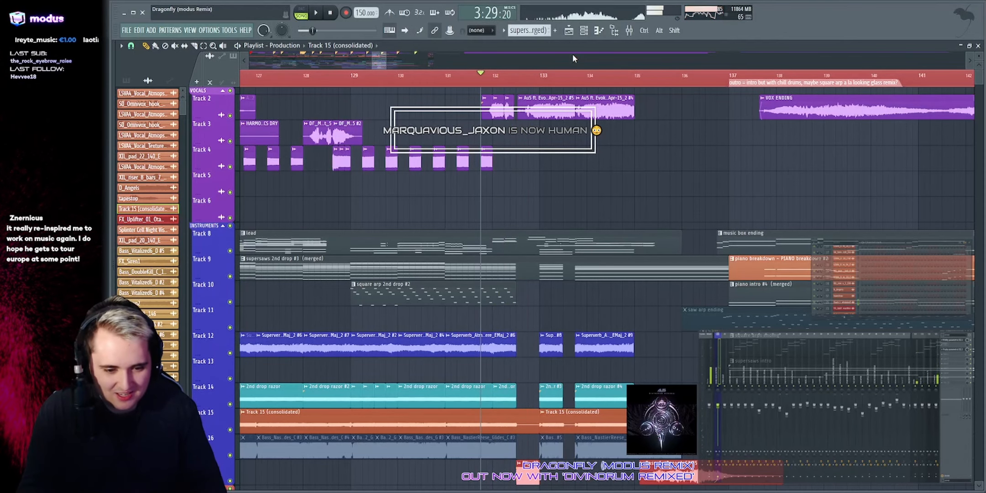
pyautogui.press('space')
pyautogui.press('space')
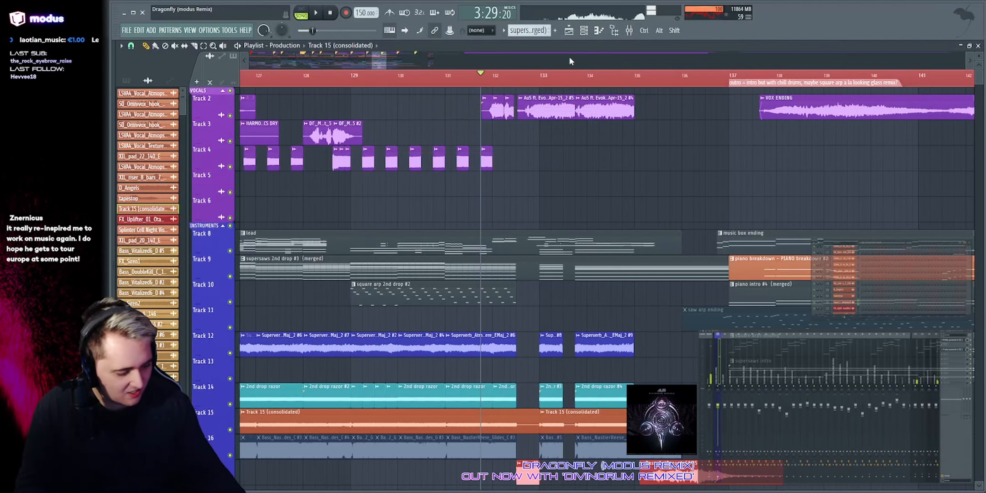
pyautogui.press('space')
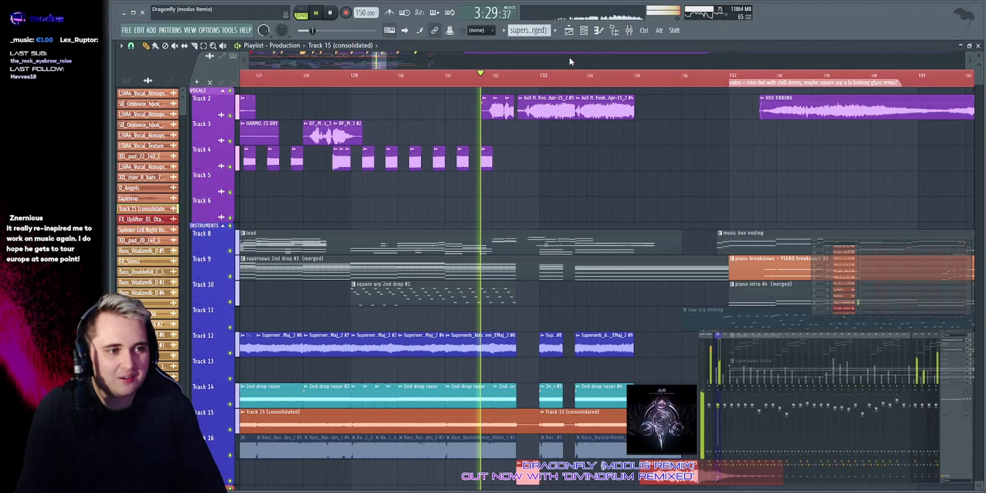
# Step: Follow playback into the outro so bars 134–149 with the piano breakdown and endings show, then stop
pyautogui.moveTo(373, 60); pyautogui.dragTo(376, 60)
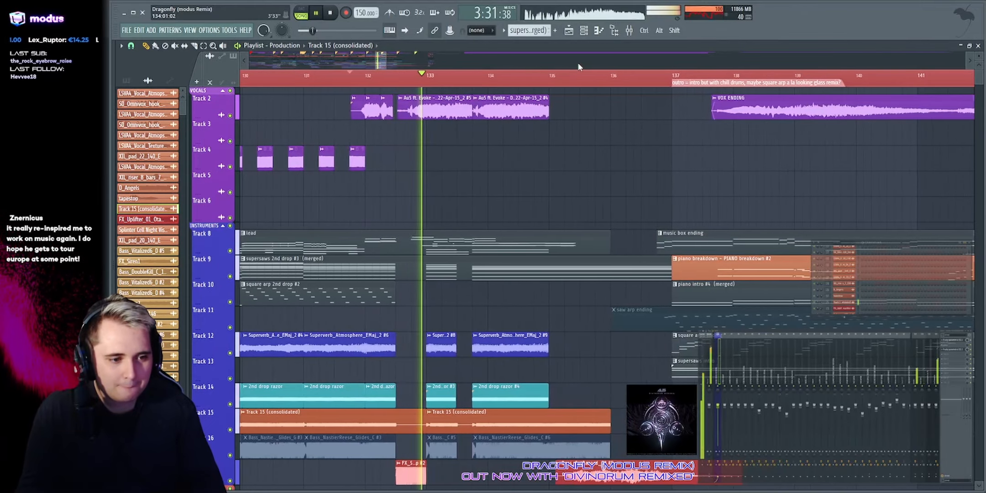
pyautogui.scroll(-7, 568, 229)
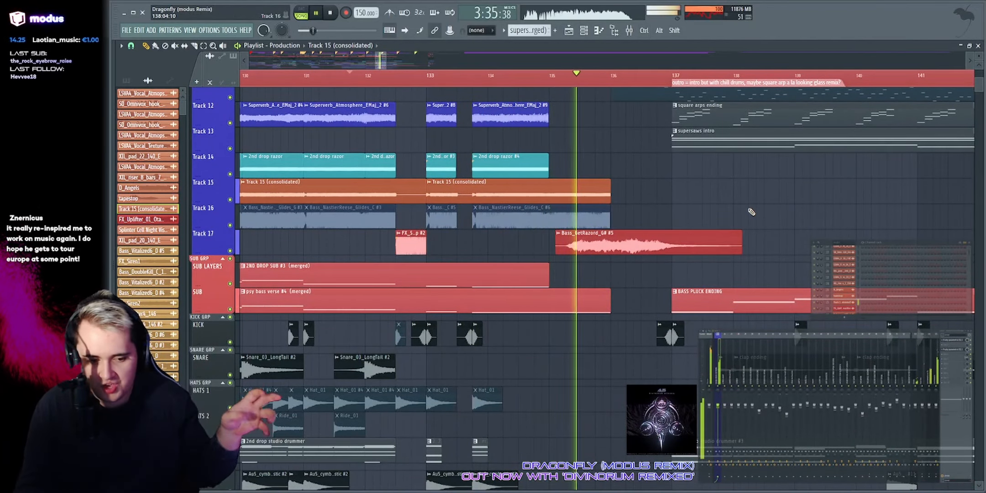
pyautogui.moveTo(381, 60); pyautogui.dragTo(387, 61)
pyautogui.scroll(4, 555, 169)
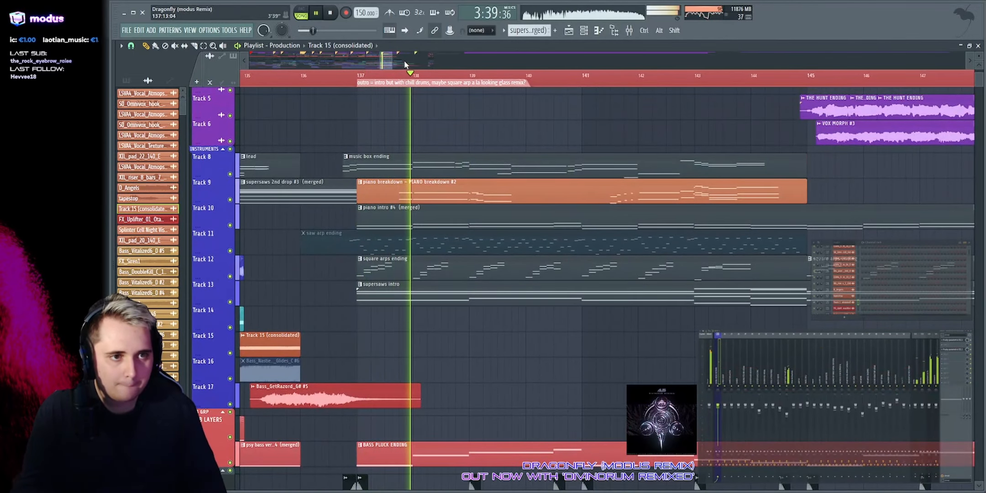
pyautogui.moveTo(393, 61); pyautogui.dragTo(394, 61)
pyautogui.scroll(-1, 405, 64)
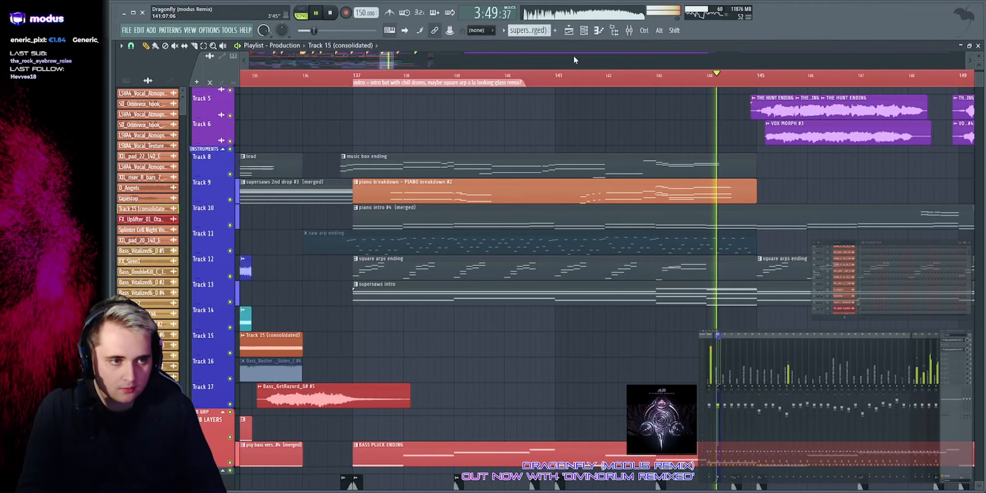
pyautogui.scroll(-3, 548, 80)
pyautogui.press('space')
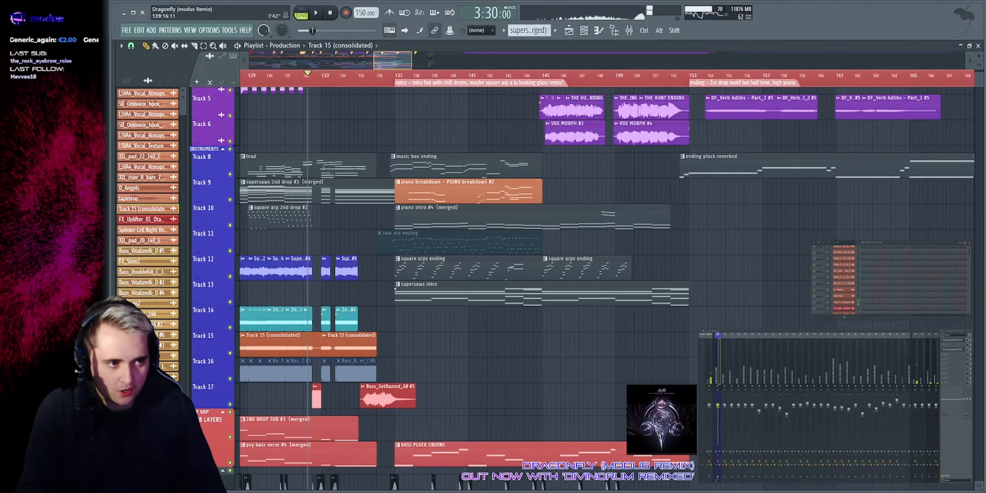
pyautogui.scroll(3, 392, 87)
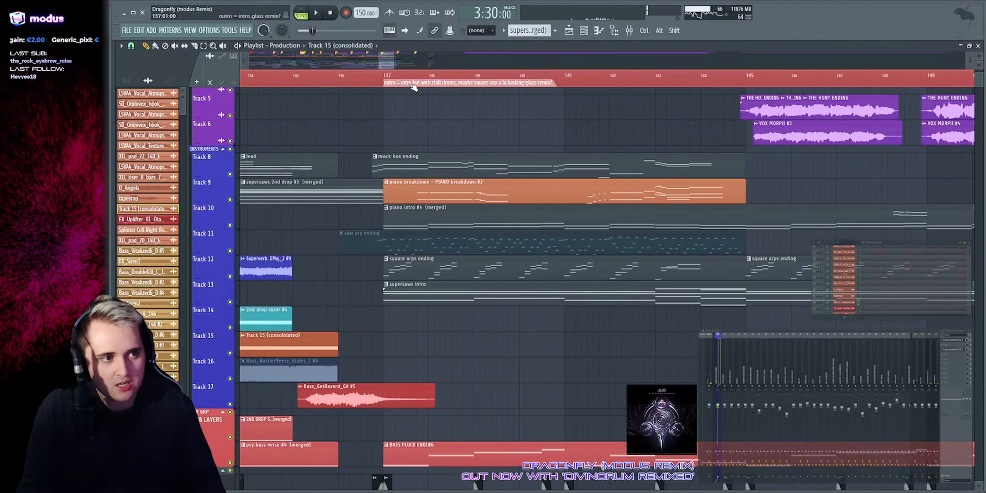
pyautogui.scroll(-10, 484, 220)
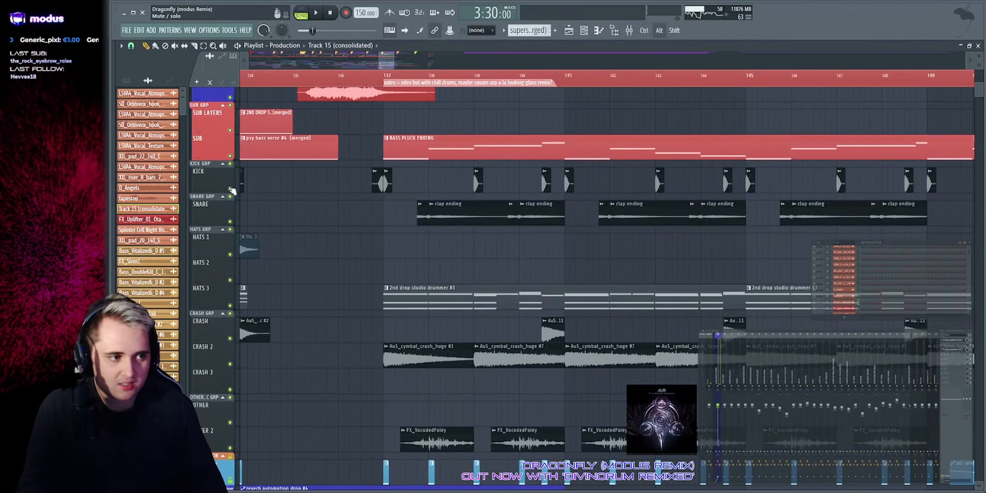
# Step: Solo the KICK, SNARE and OTHER 2 tracks one after another
pyautogui.rightClick(230, 188)
pyautogui.rightClick(230, 221)
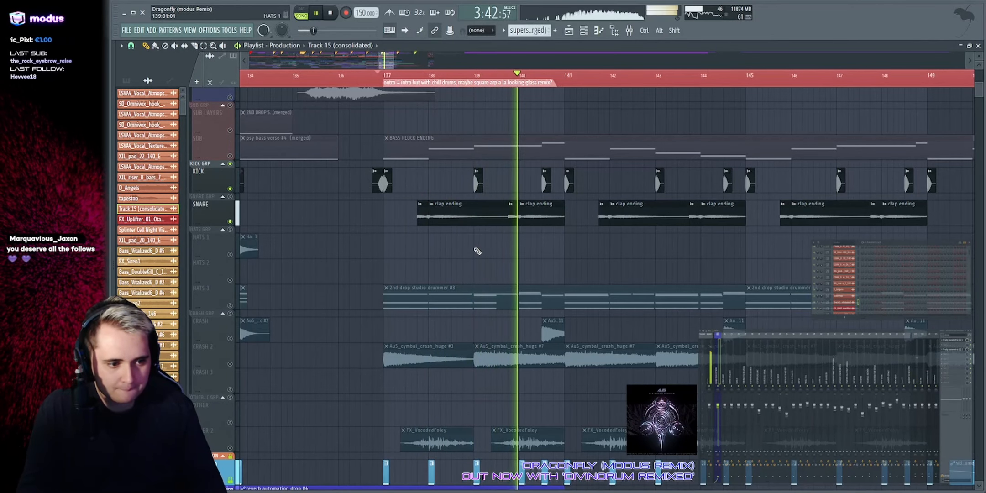
pyautogui.scroll(-3, 293, 402)
pyautogui.rightClick(230, 295)
pyautogui.scroll(2, 470, 312)
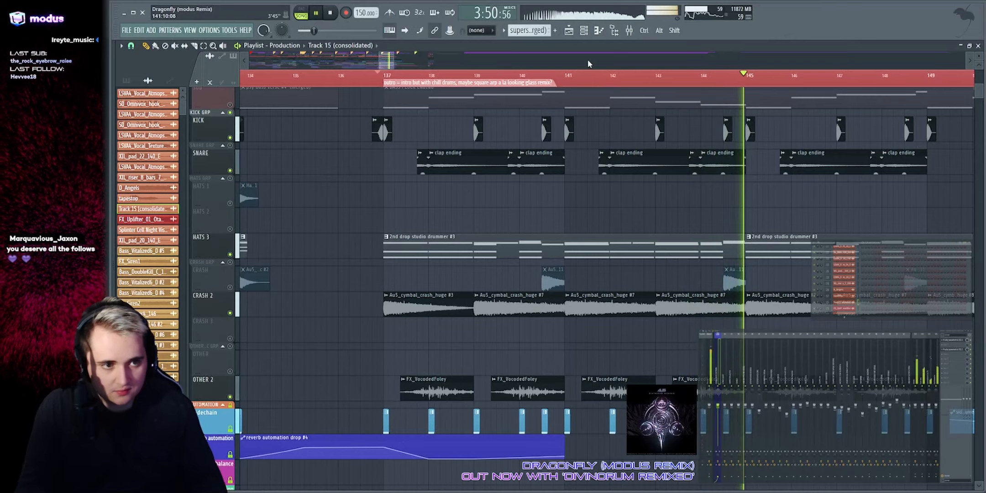
pyautogui.scroll(-2, 589, 64)
# Step: Unmute CRASH, stop playback, restore all muted tracks, zoom out to later bars and show the Browser
pyautogui.click(230, 288)
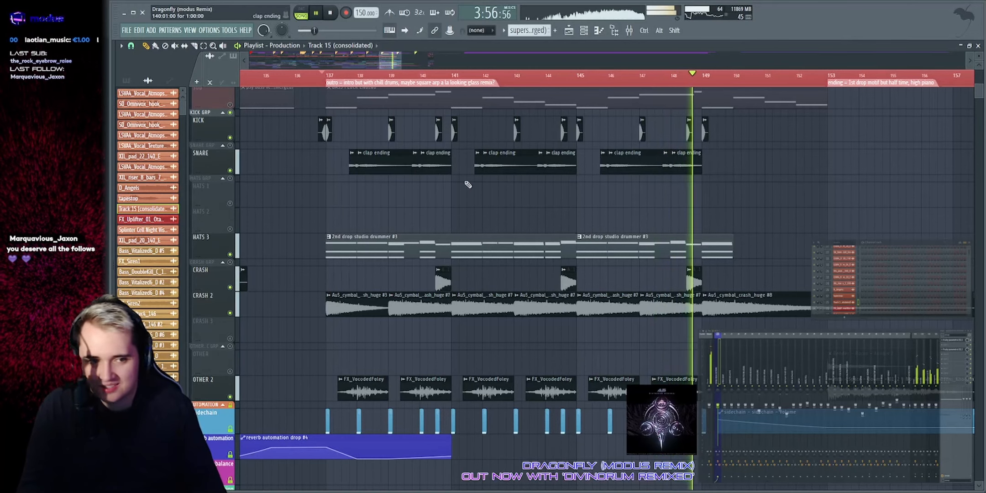
pyautogui.scroll(4, 471, 192)
pyautogui.scroll(5, 471, 192)
pyautogui.press('space')
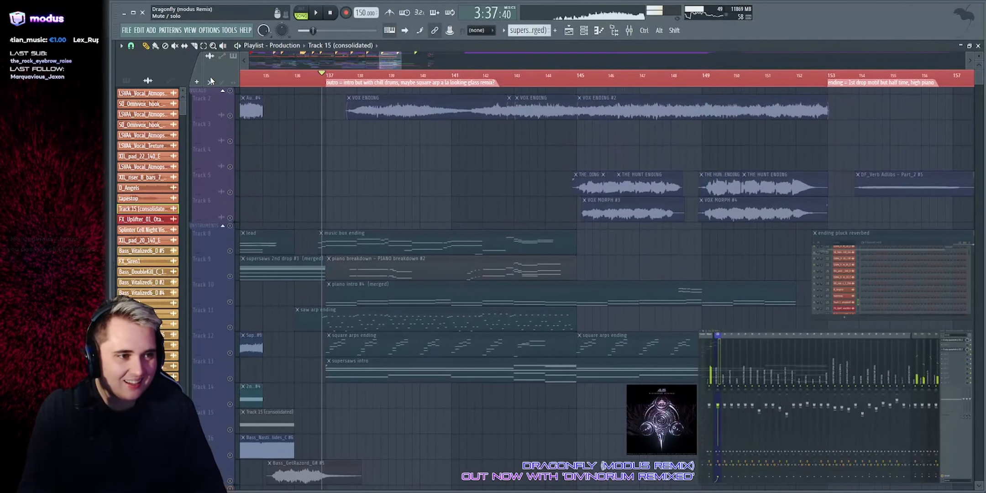
pyautogui.click(231, 91)
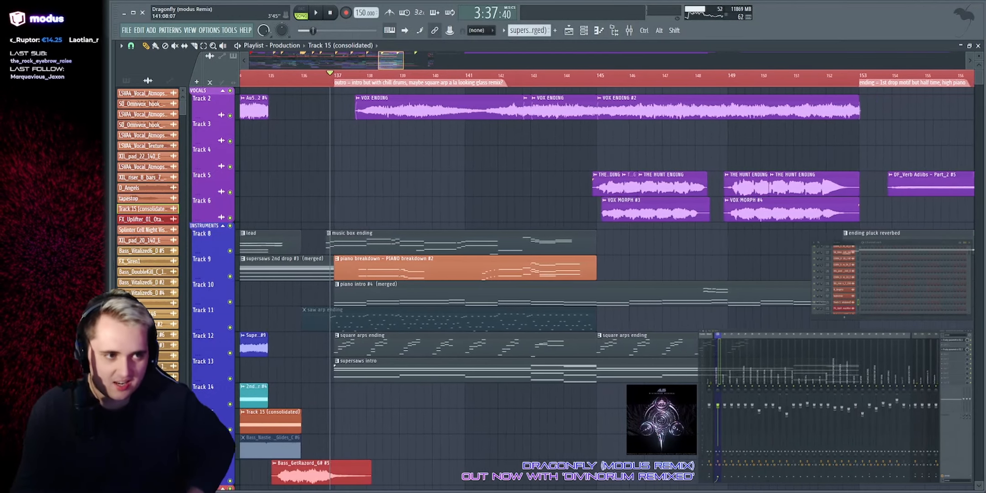
pyautogui.scroll(-5, 454, 56)
pyautogui.moveTo(455, 60); pyautogui.dragTo(882, 60)
pyautogui.click(111, 220)
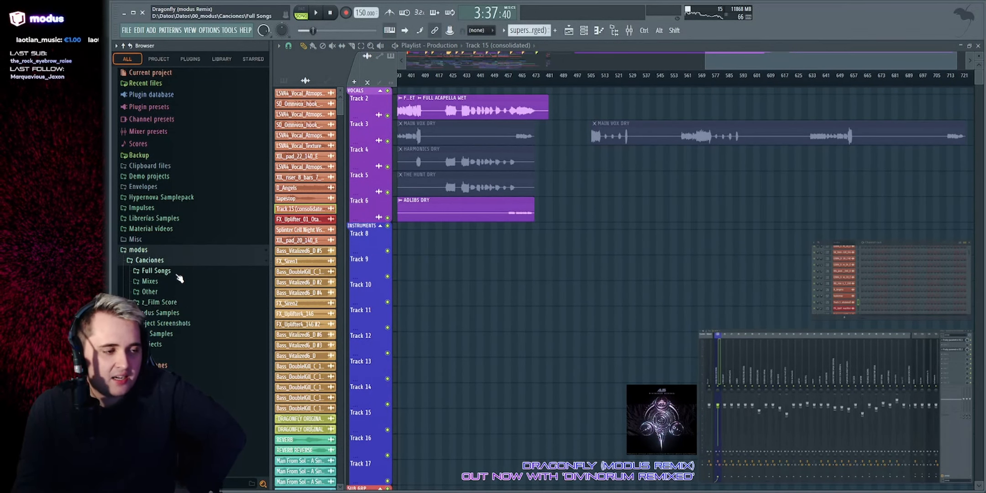
# Step: Search 'synthion' in Full Songs and place the Looking Glass (modus Remix) audio on Track 9
pyautogui.click(178, 276)
pyautogui.scroll(-10, 179, 228)
pyautogui.scroll(-3, 179, 218)
pyautogui.click(178, 216)
pyautogui.scroll(2, 223, 307)
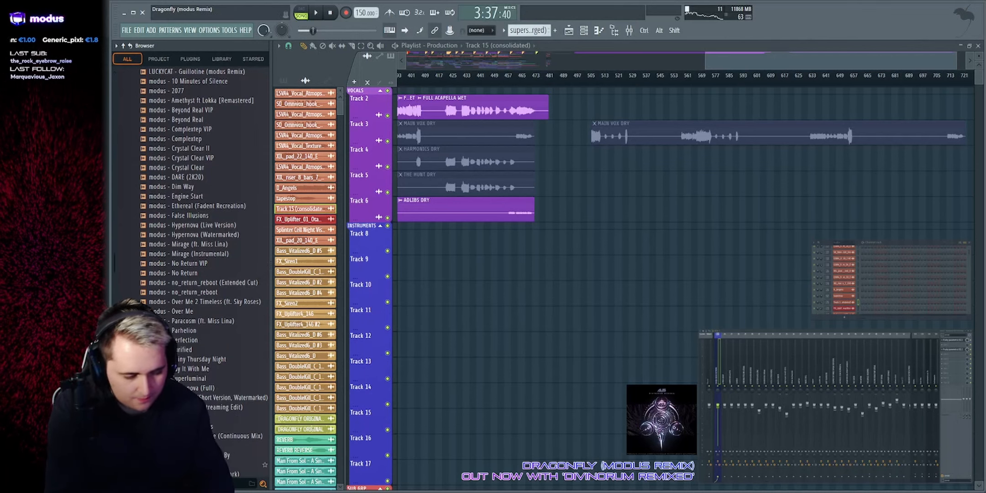
pyautogui.write('synth')
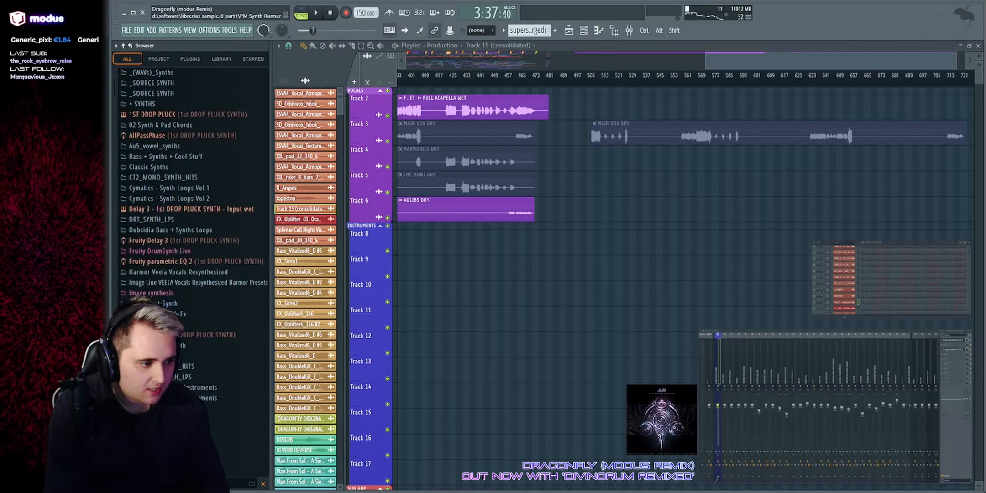
pyautogui.write('ion')
pyautogui.moveTo(164, 82); pyautogui.dragTo(549, 273)
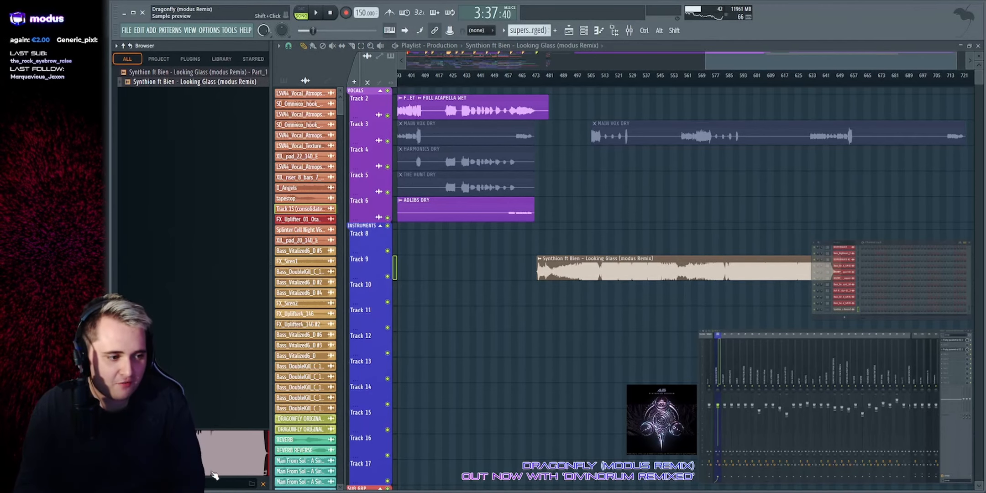
# Step: Clear the search, hide the Browser and shift the Synthion clip slightly later
pyautogui.click(264, 484)
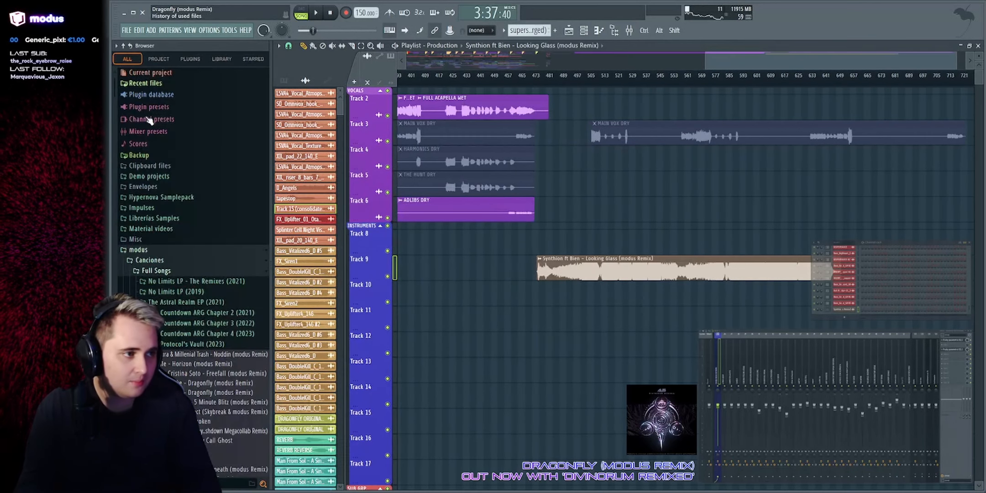
pyautogui.hotkey('alt', 'F8')
pyautogui.moveTo(512, 274); pyautogui.dragTo(531, 273)
pyautogui.doubleClick(528, 270)
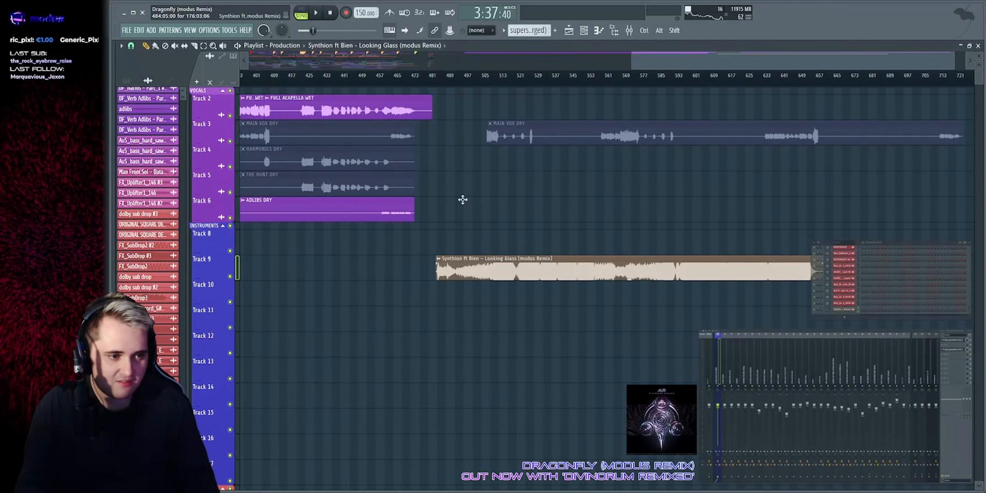
pyautogui.press('Escape')
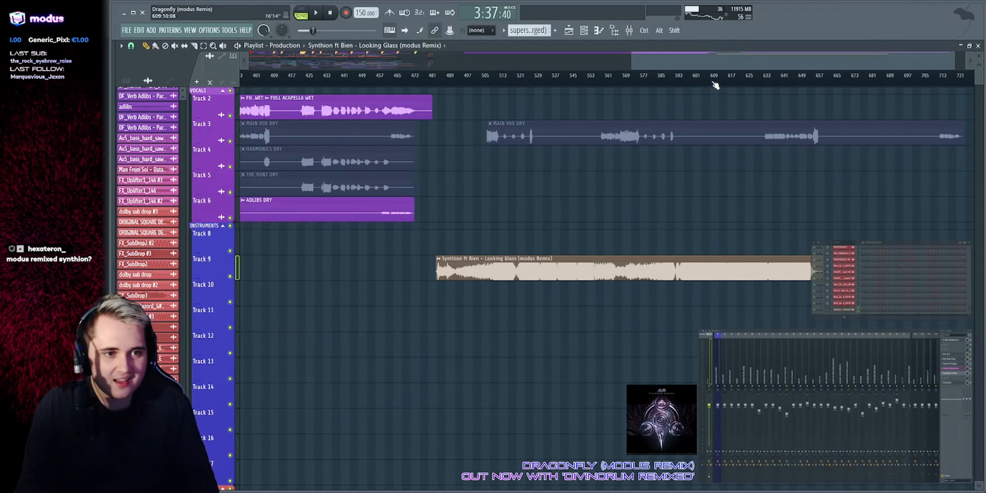
# Step: Play the Synthion reference from around bar 541, then around bar 582, viewing bars 601–663
pyautogui.click(564, 75)
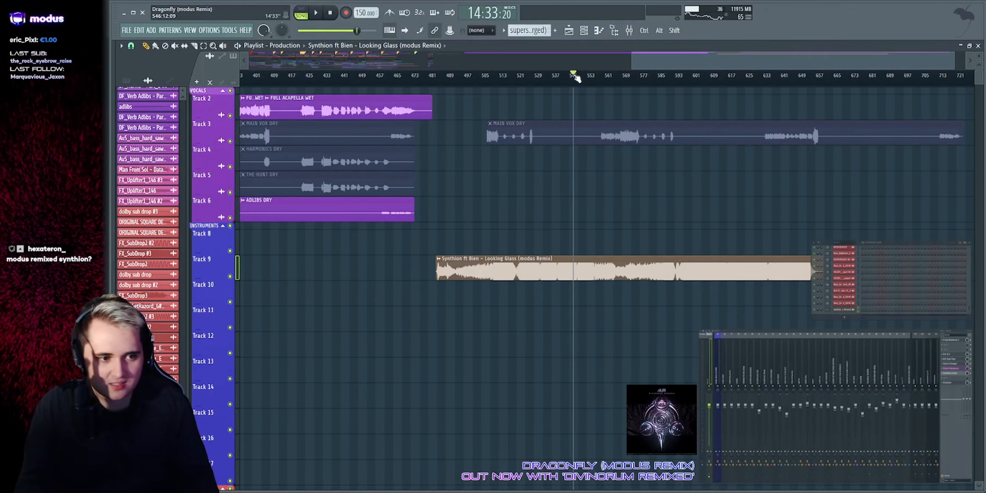
pyautogui.press('space')
pyautogui.scroll(2, 571, 60)
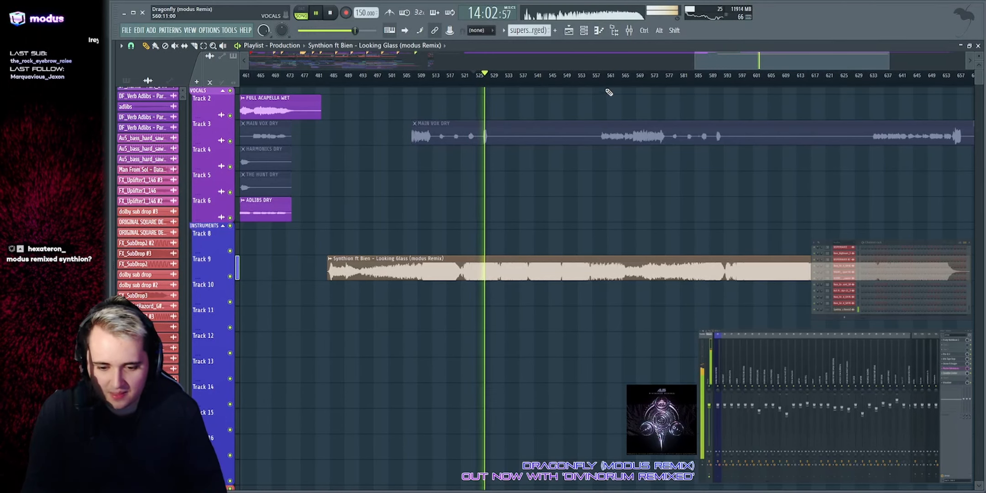
pyautogui.press('space')
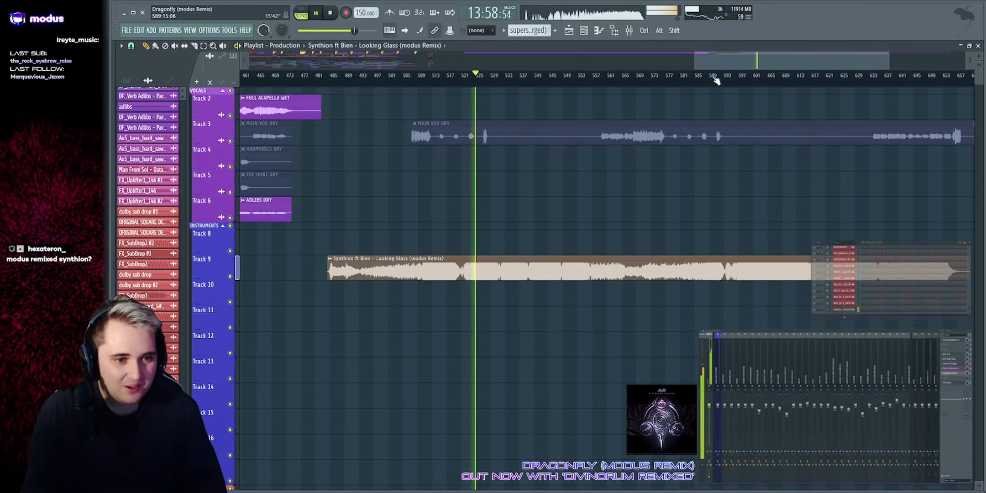
pyautogui.click(681, 76)
pyautogui.scroll(4, 599, 90)
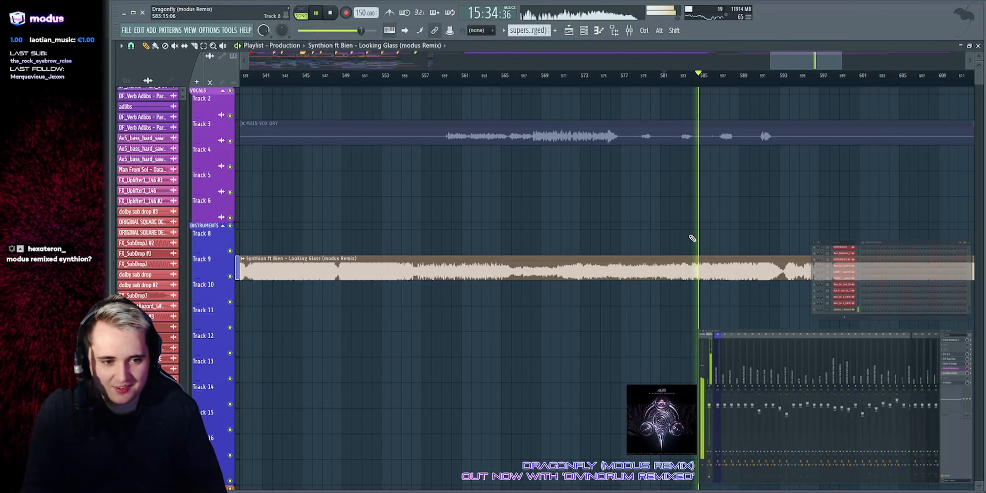
pyautogui.moveTo(638, 266); pyautogui.dragTo(754, 267)
pyautogui.keyDown('ctrl'); pyautogui.click(780, 239); pyautogui.keyUp('ctrl')
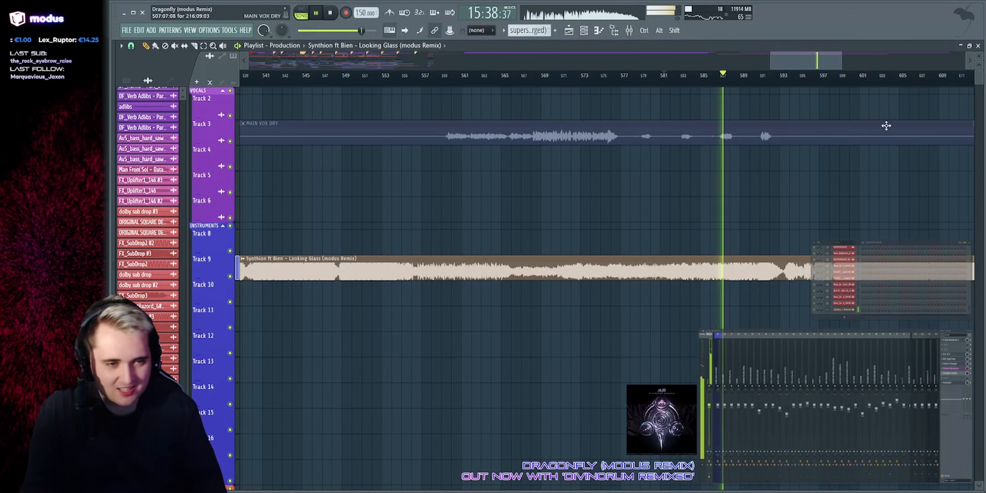
pyautogui.moveTo(802, 67); pyautogui.dragTo(841, 65)
pyautogui.press('space')
pyautogui.press('space')
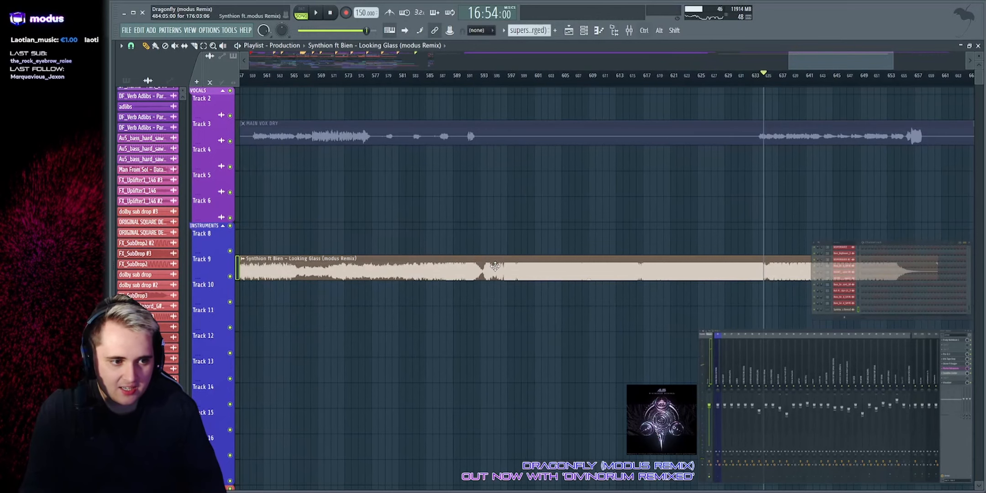
# Step: Audition the end of the Synthion clip, selecting bars 635–641, then zoom back out
pyautogui.moveTo(675, 271); pyautogui.dragTo(775, 265)
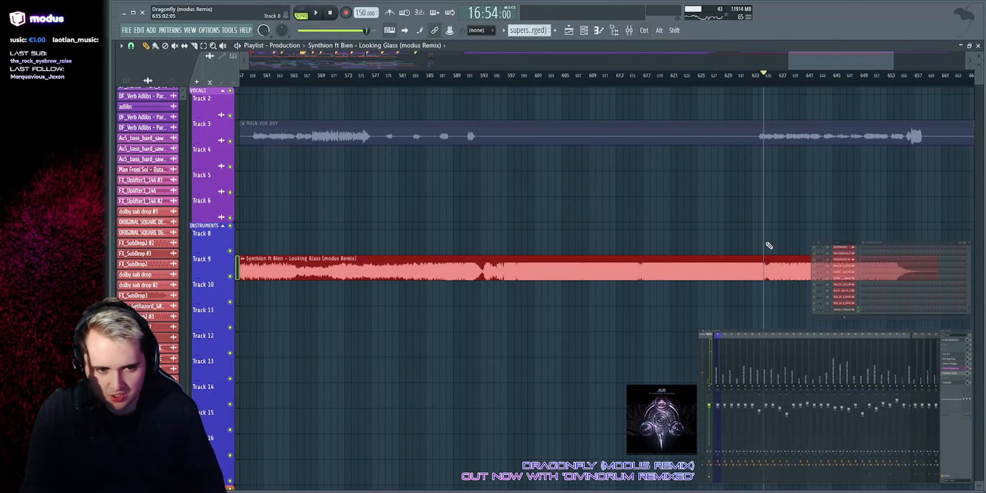
pyautogui.keyDown('ctrl'); pyautogui.click(768, 248); pyautogui.keyUp('ctrl')
pyautogui.press('space')
pyautogui.moveTo(789, 64); pyautogui.dragTo(806, 68)
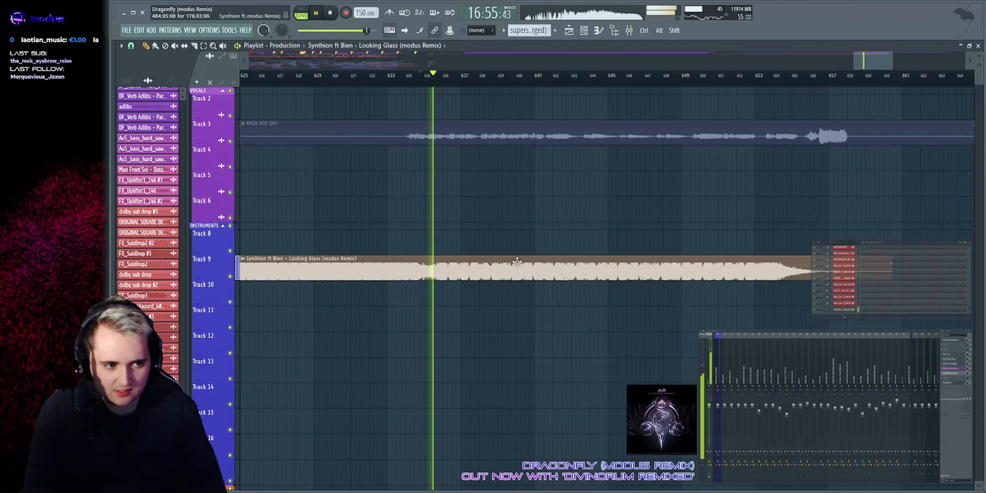
pyautogui.scroll(4, 536, 94)
pyautogui.moveTo(322, 270); pyautogui.dragTo(614, 272)
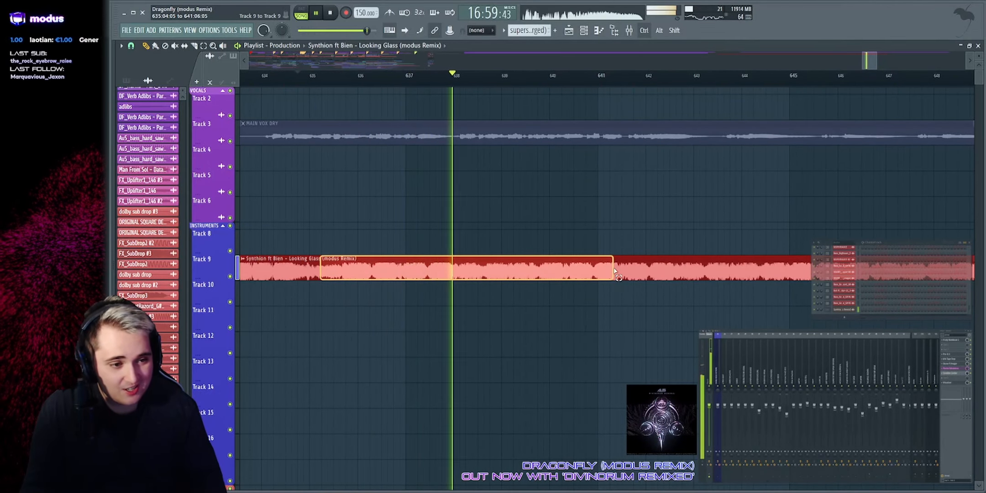
pyautogui.click(621, 242)
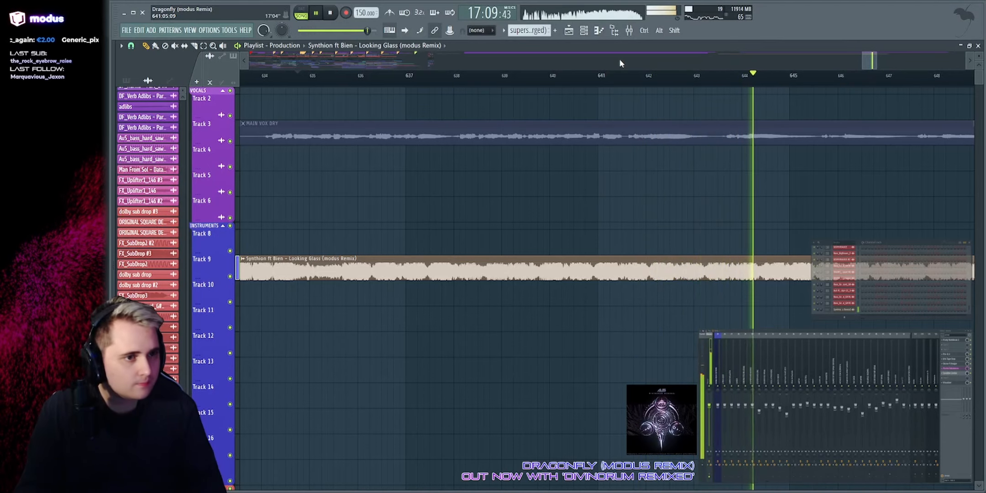
pyautogui.moveTo(863, 60); pyautogui.dragTo(830, 60)
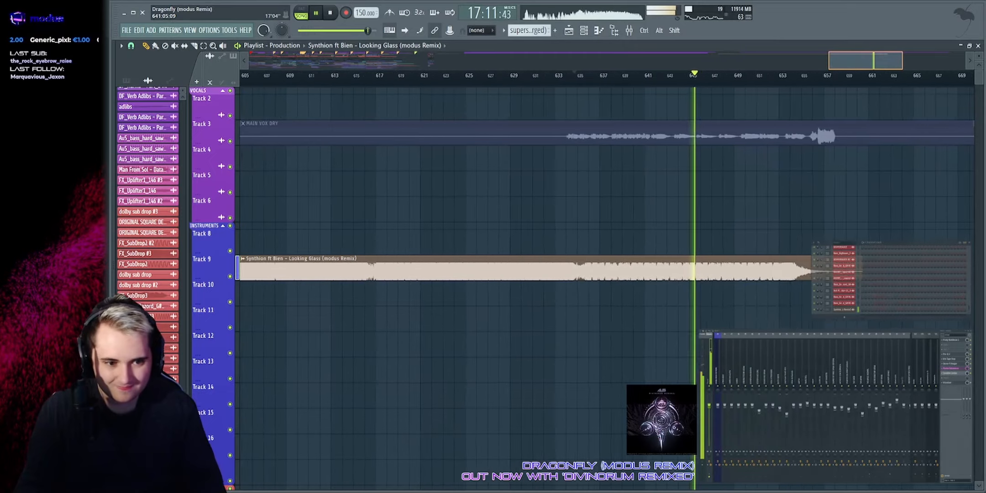
pyautogui.scroll(-5, 620, 58)
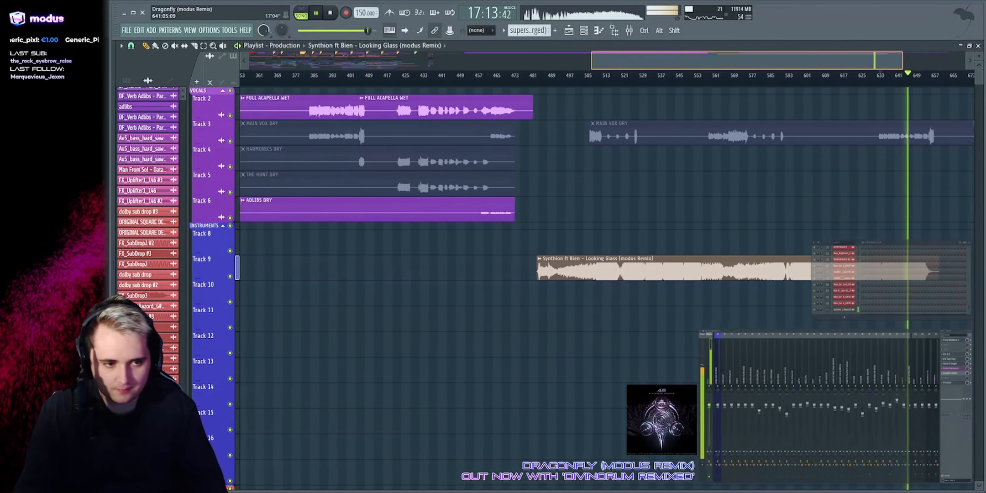
pyautogui.scroll(-3, 619, 59)
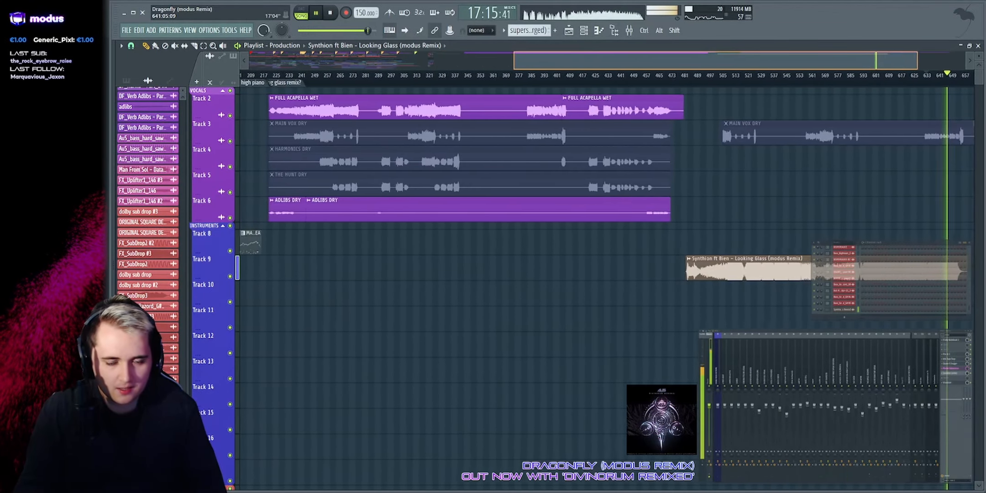
pyautogui.scroll(10, 620, 59)
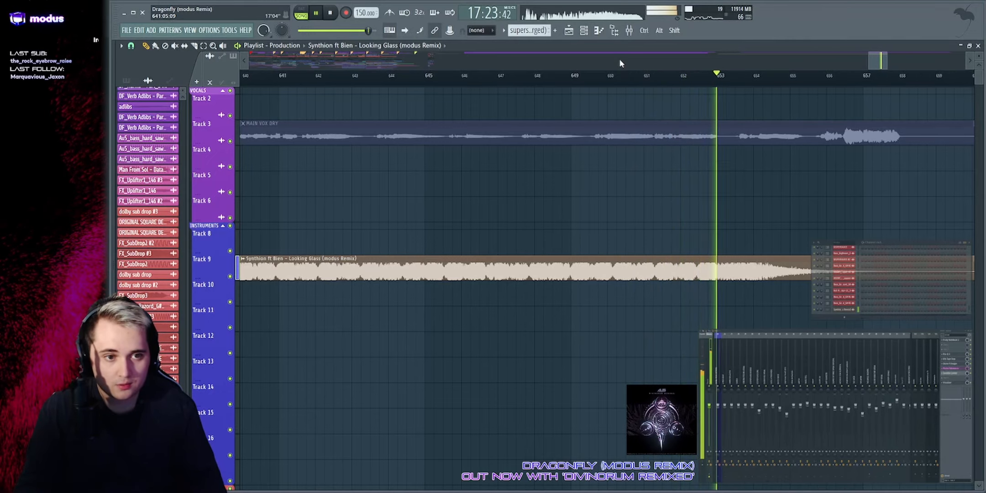
# Step: Zoom out to bars 137–497, delete the Synthion reference clip and solo Track 12
pyautogui.moveTo(878, 60); pyautogui.dragTo(478, 62)
pyautogui.press('space')
pyautogui.rightClick(826, 269)
pyautogui.scroll(8, 639, 59)
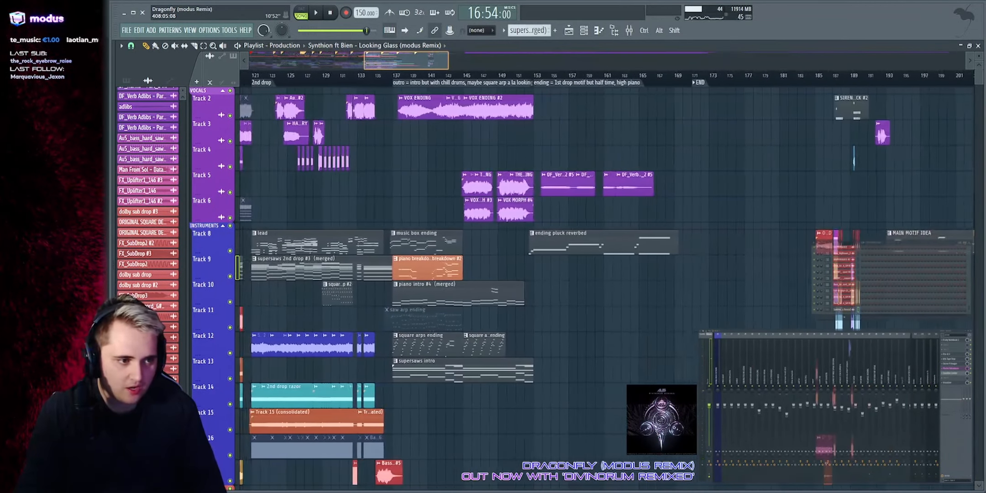
pyautogui.moveTo(383, 61); pyautogui.dragTo(385, 62)
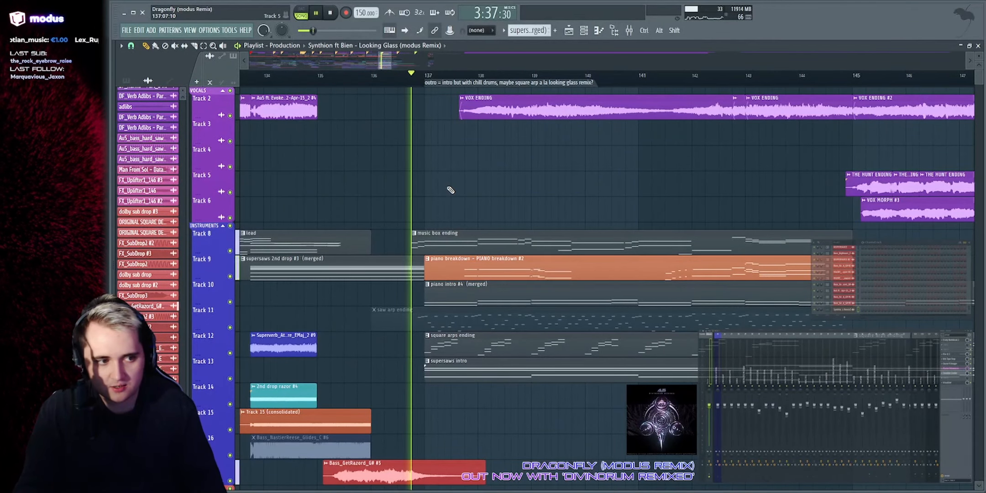
pyautogui.scroll(-5, 414, 268)
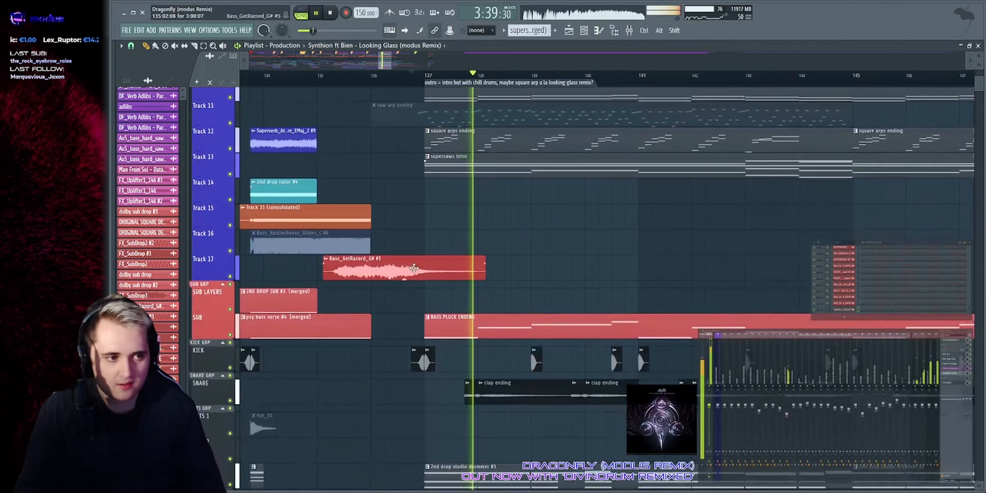
pyautogui.scroll(2, 414, 268)
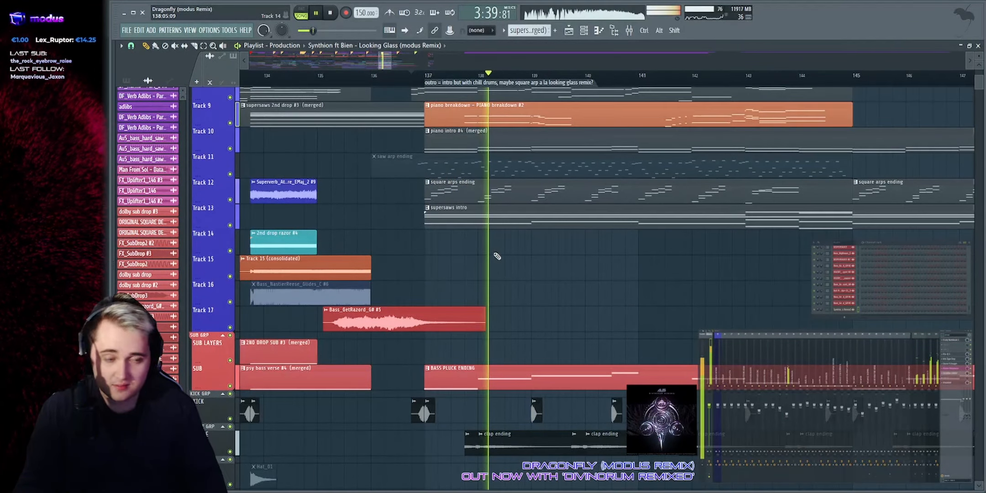
pyautogui.rightClick(235, 201)
pyautogui.press('space')
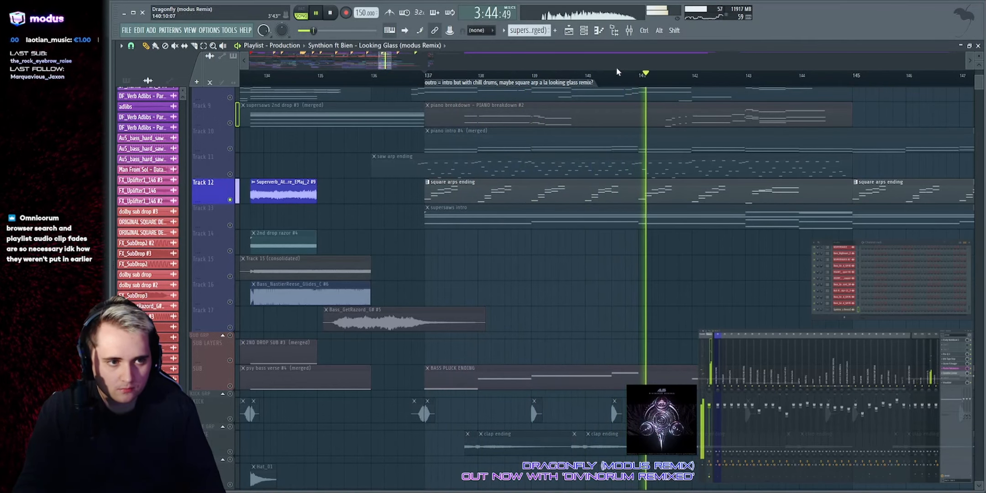
# Step: Bring the outro into view, toggle Track 16's solo and play from bar 137
pyautogui.moveTo(385, 60); pyautogui.dragTo(387, 60)
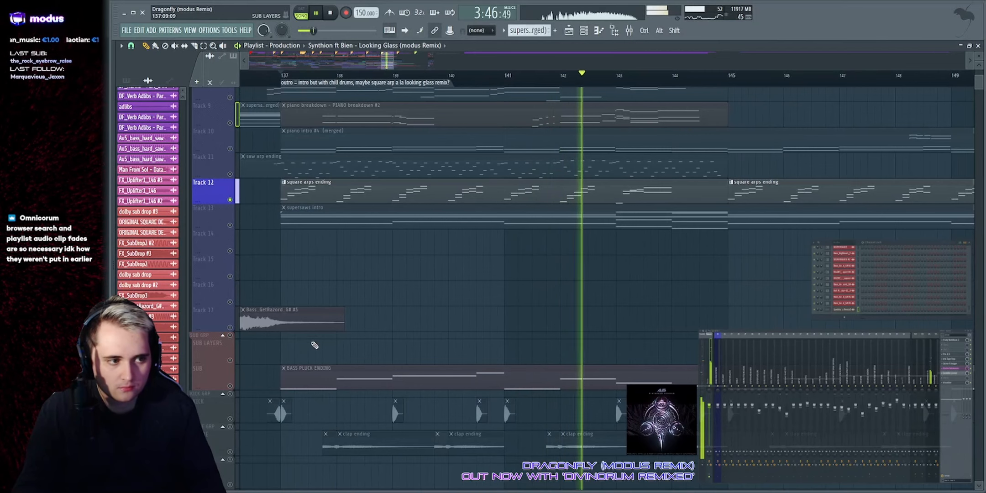
pyautogui.scroll(-5, 315, 345)
pyautogui.moveTo(299, 262); pyautogui.dragTo(736, 259)
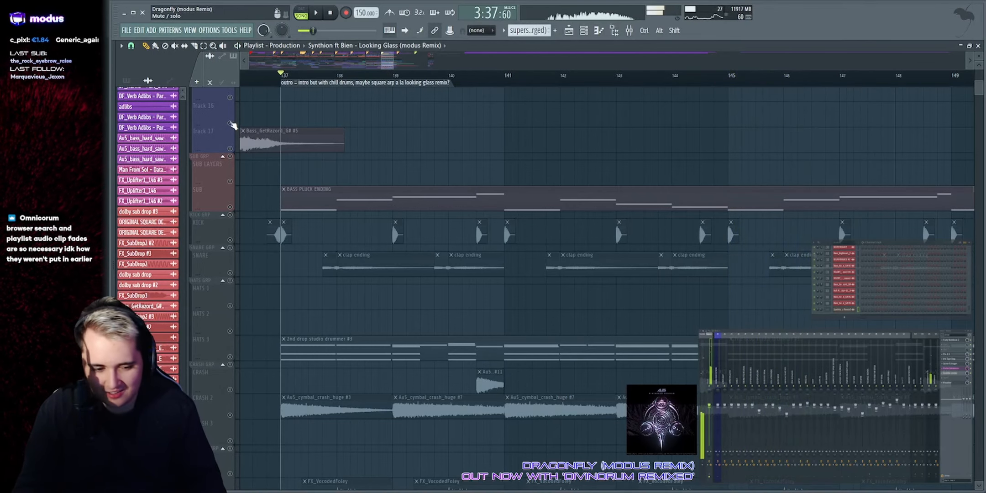
pyautogui.rightClick(231, 123)
pyautogui.rightClick(231, 123)
pyautogui.press('space')
pyautogui.scroll(4, 399, 179)
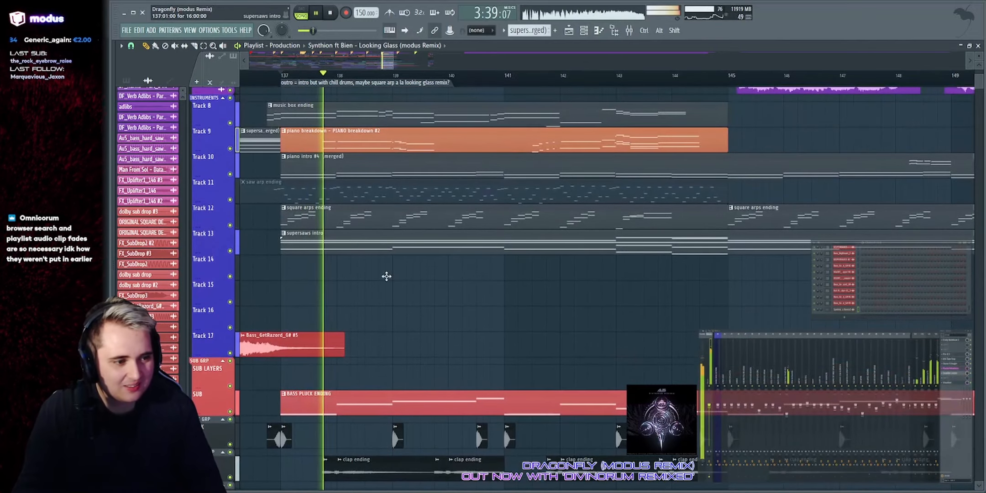
pyautogui.scroll(4, 398, 247)
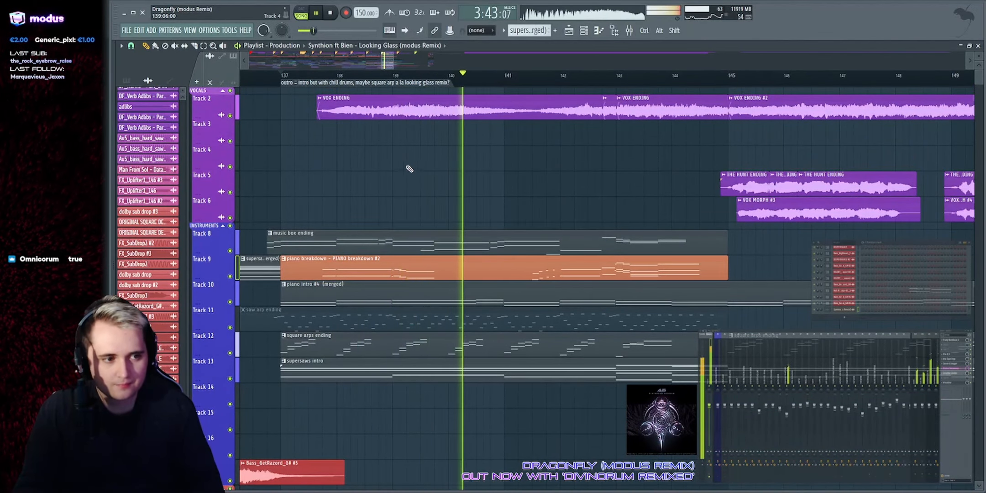
# Step: Mute the VOCALS group and solo Track 2 with the VOX ENDING clips
pyautogui.click(230, 90)
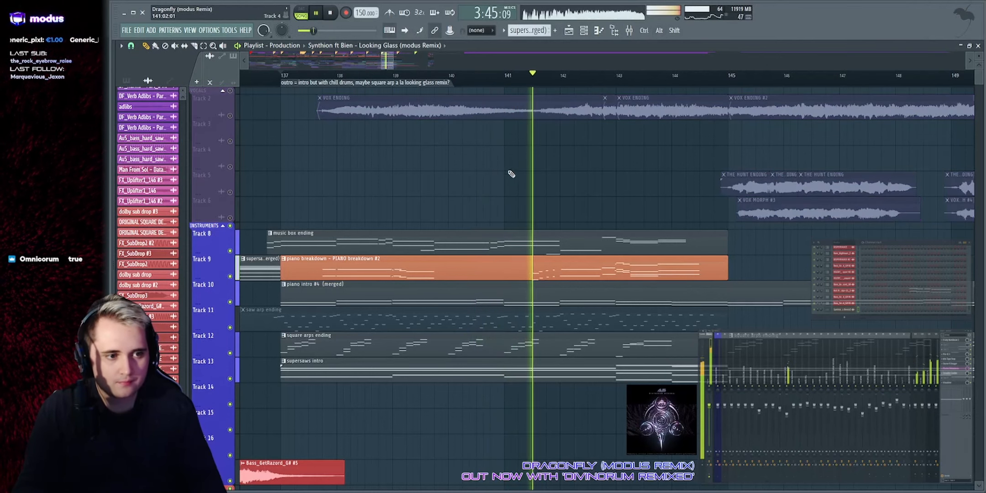
pyautogui.scroll(-1, 570, 270)
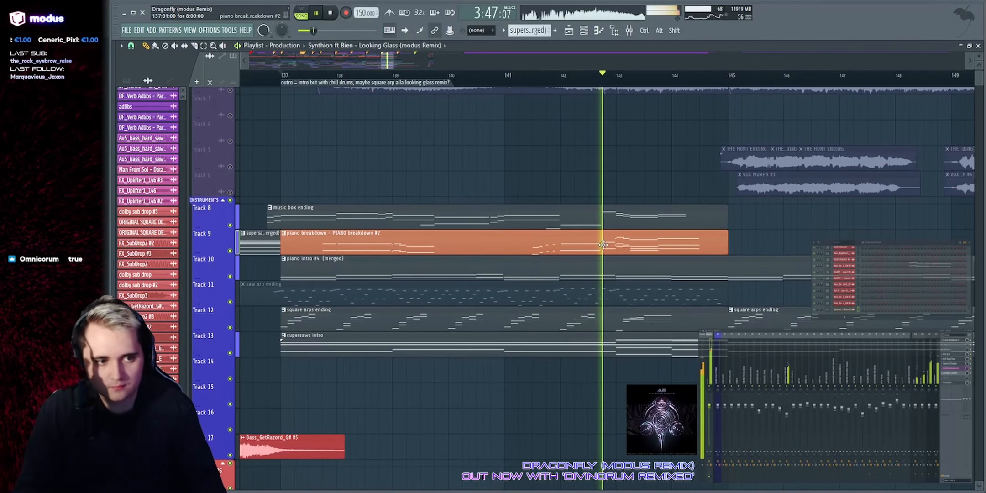
pyautogui.scroll(1, 707, 266)
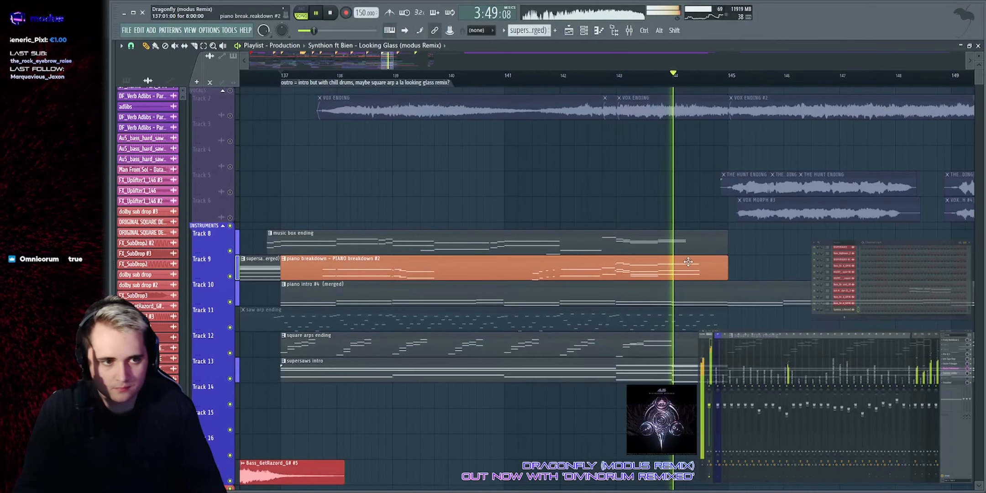
pyautogui.rightClick(230, 116)
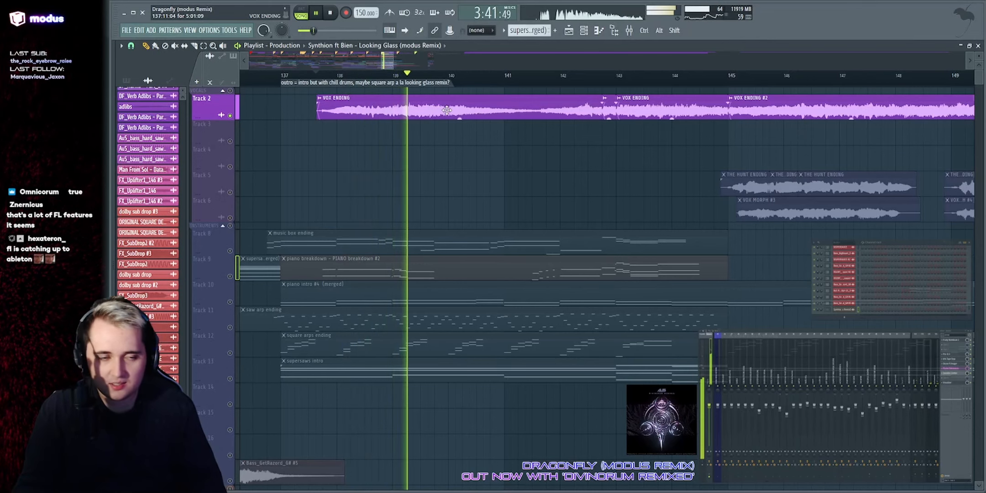
# Step: Zoom in on the VOX ENDING clips around bars 142–144 and audition them
pyautogui.scroll(4, 603, 96)
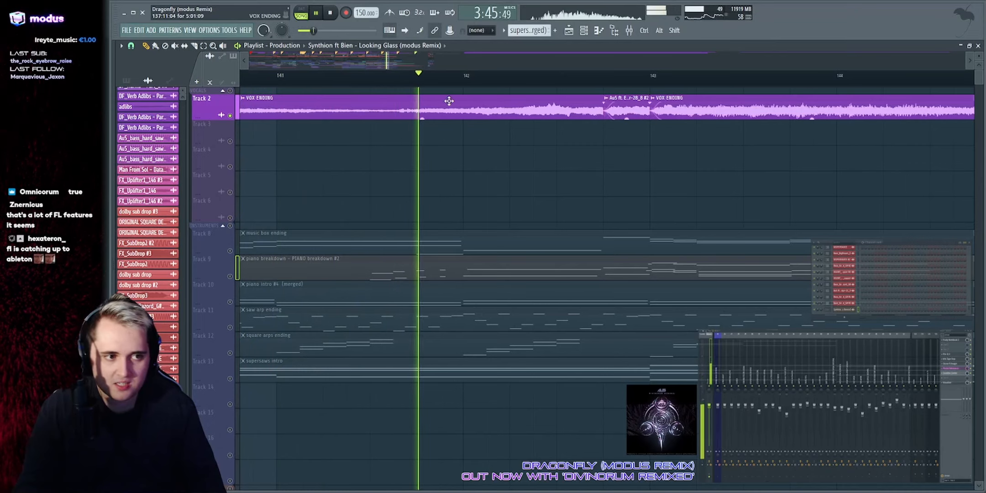
pyautogui.scroll(2, 603, 83)
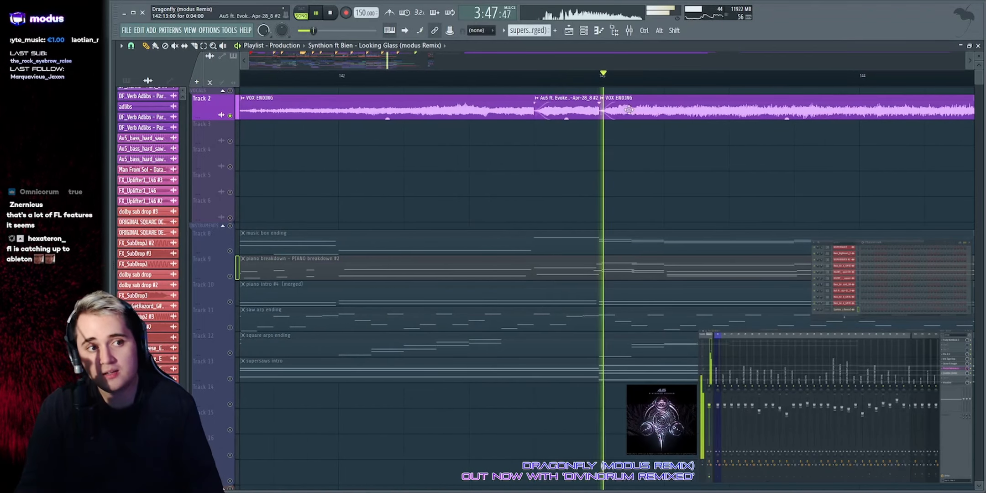
pyautogui.scroll(-1, 631, 62)
pyautogui.press('space')
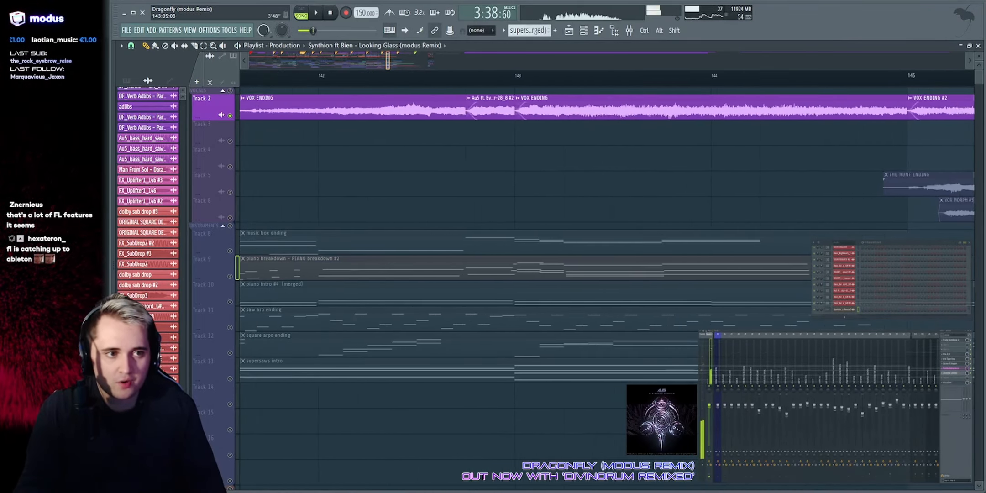
pyautogui.scroll(1, 618, 60)
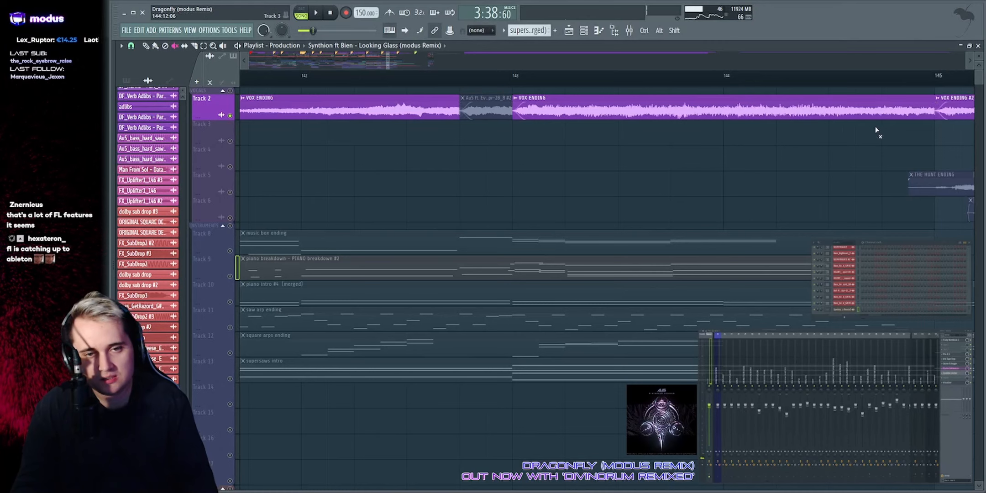
pyautogui.scroll(-3, 617, 61)
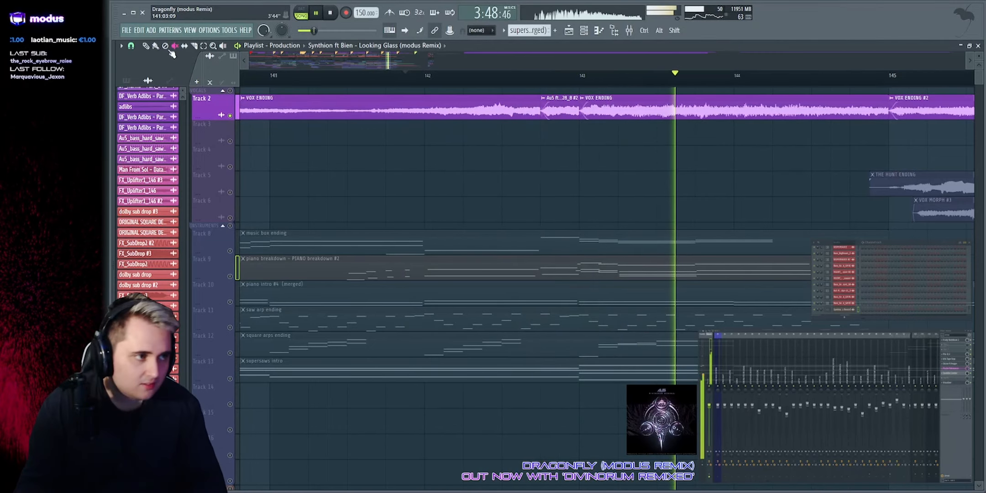
pyautogui.press('space')
# Step: Select Track 9 with its piano breakdown clip and resume playback
pyautogui.scroll(-2, 219, 191)
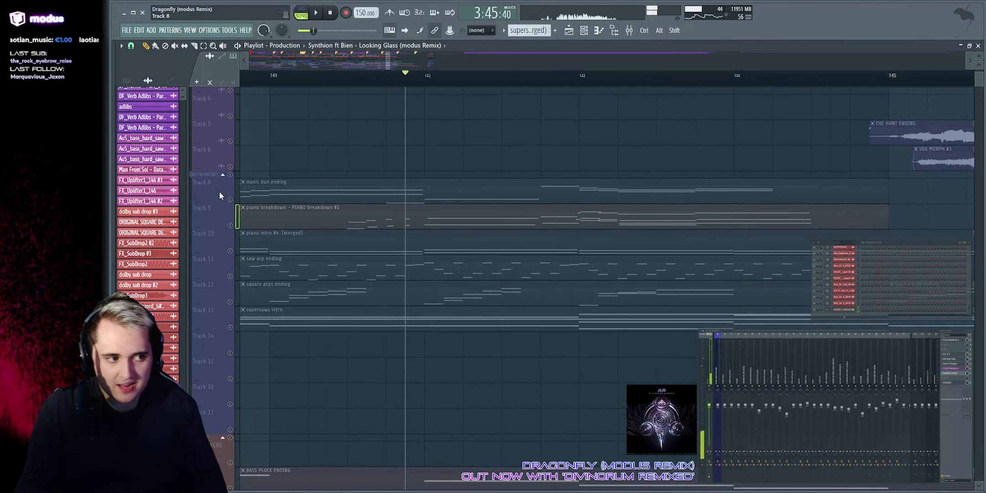
pyautogui.click(233, 212)
pyautogui.press('space')
pyautogui.scroll(2, 338, 90)
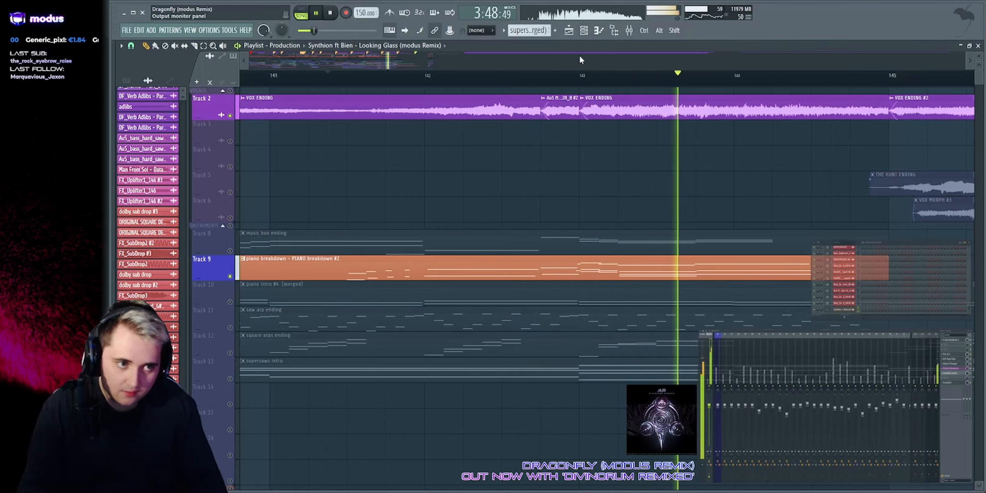
pyautogui.scroll(-4, 580, 59)
# Step: Solo Track 5's THE HUNT ENDING vocals with Track 6 unmuted, then stop playback
pyautogui.keyDown('ctrl'); pyautogui.click(230, 192); pyautogui.keyUp('ctrl')
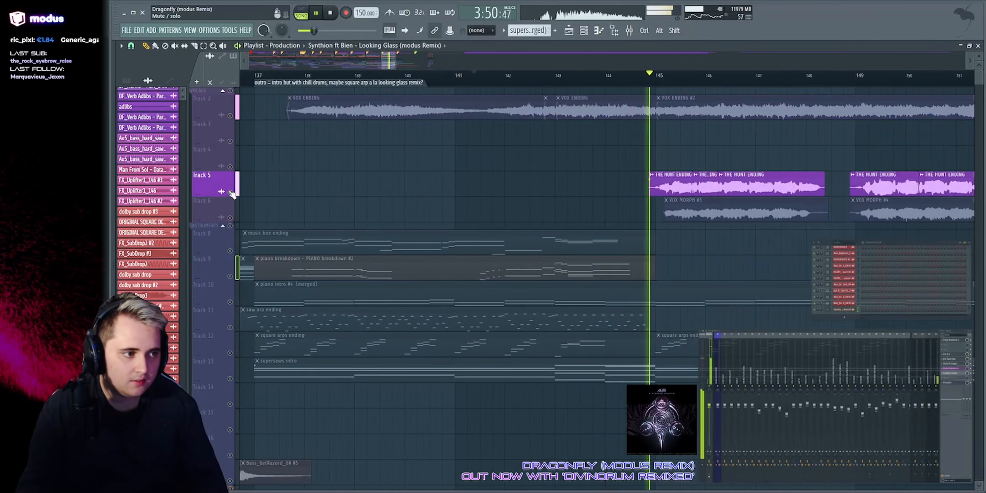
pyautogui.click(231, 218)
pyautogui.scroll(-3, 620, 64)
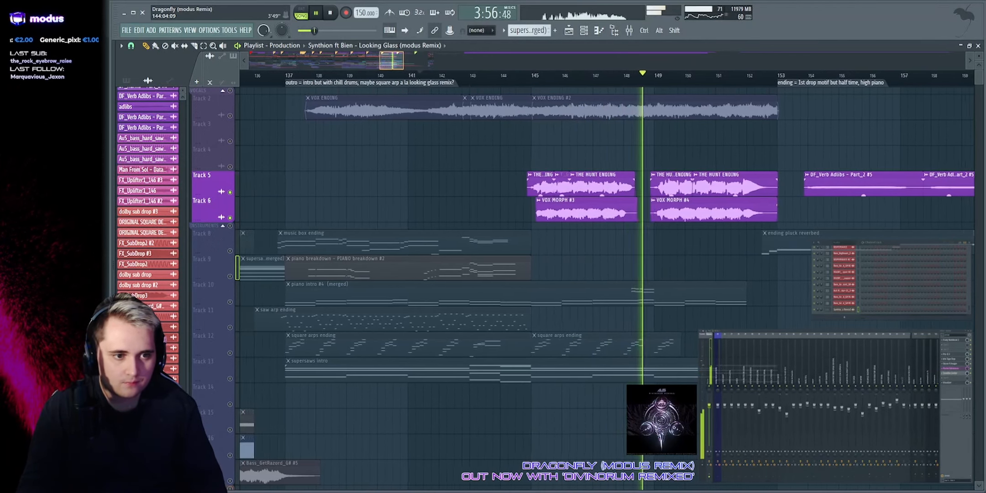
pyautogui.scroll(3, 623, 61)
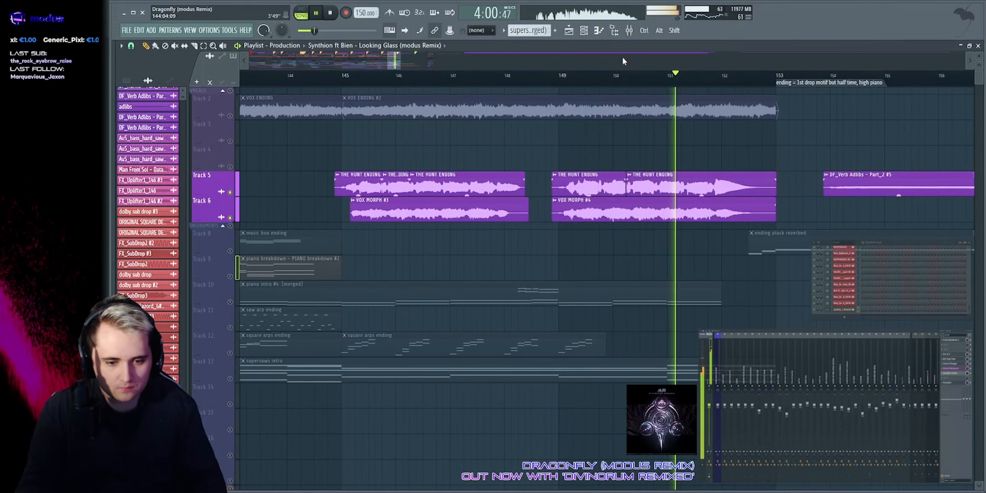
pyautogui.scroll(-3, 625, 62)
pyautogui.scroll(-1, 254, 80)
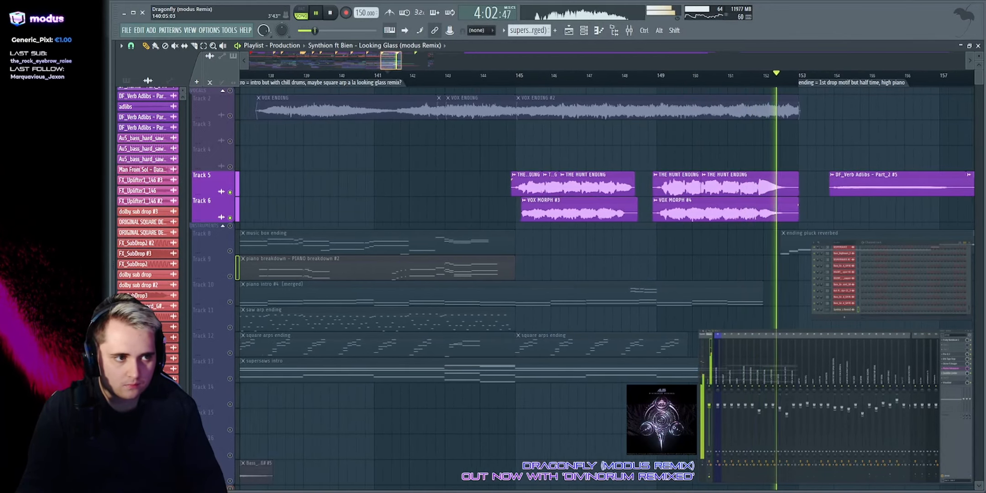
pyautogui.press('space')
# Step: Solo and release the VOCALS group, then play from bar 137 and stop
pyautogui.rightClick(230, 91)
pyautogui.rightClick(230, 91)
pyautogui.click(358, 76)
pyautogui.press('space')
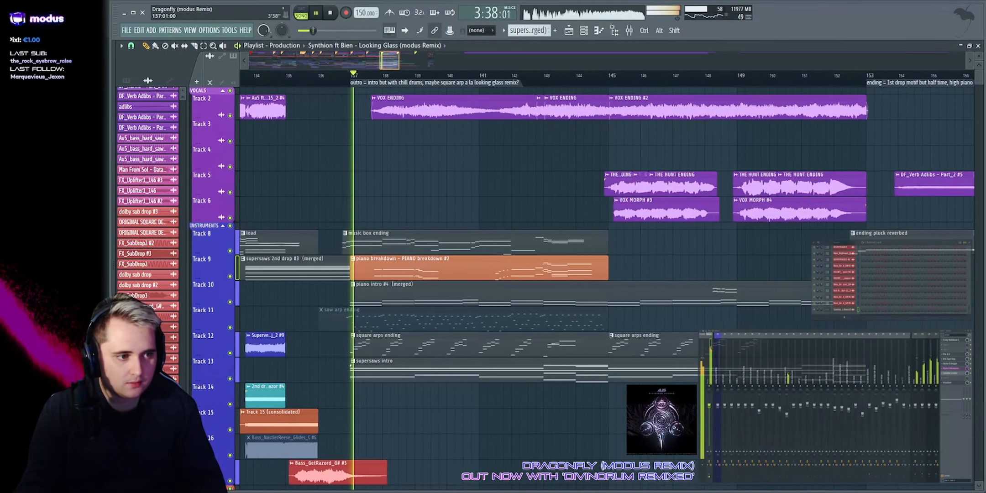
pyautogui.scroll(2, 369, 62)
pyautogui.scroll(-3, 391, 190)
pyautogui.press('space')
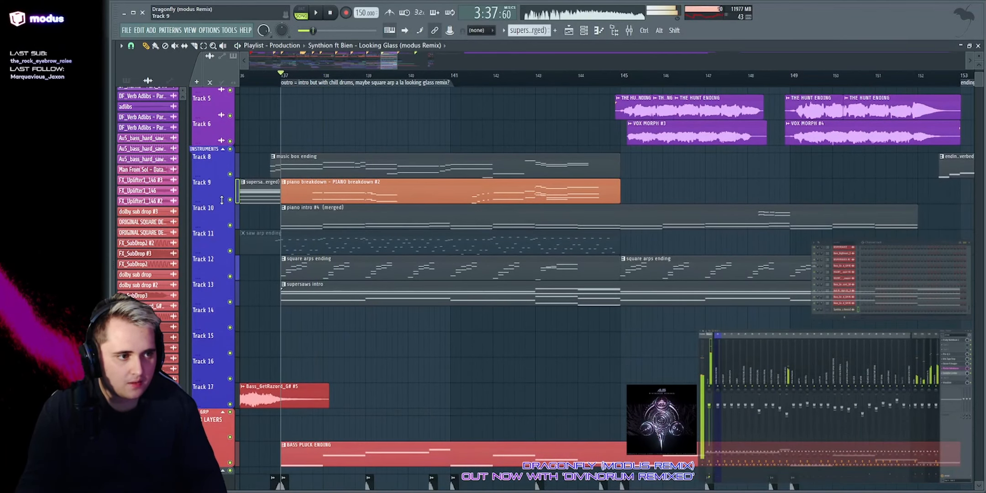
# Step: Audition Tracks 9, 8 and 10 in turn, then solo Track 11 and stop playback
pyautogui.rightClick(230, 200)
pyautogui.rightClick(230, 174)
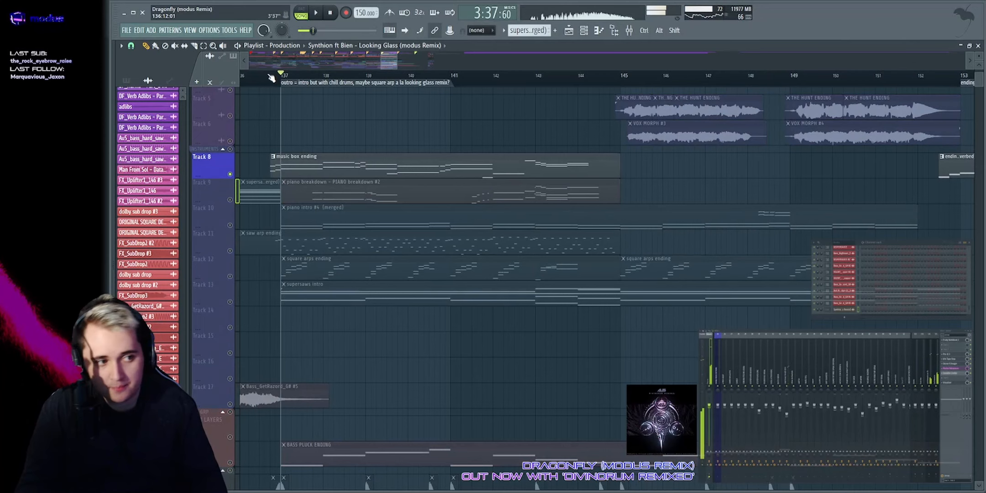
pyautogui.press('space')
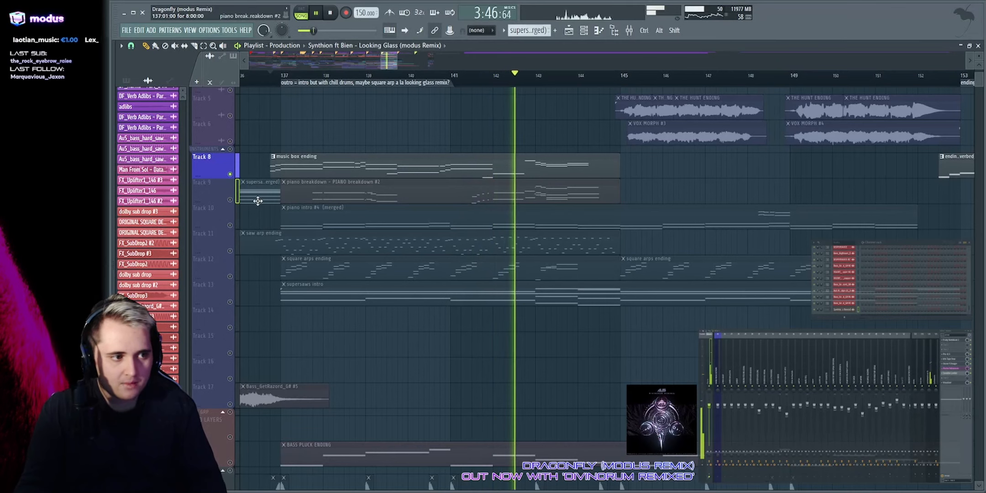
pyautogui.click(231, 226)
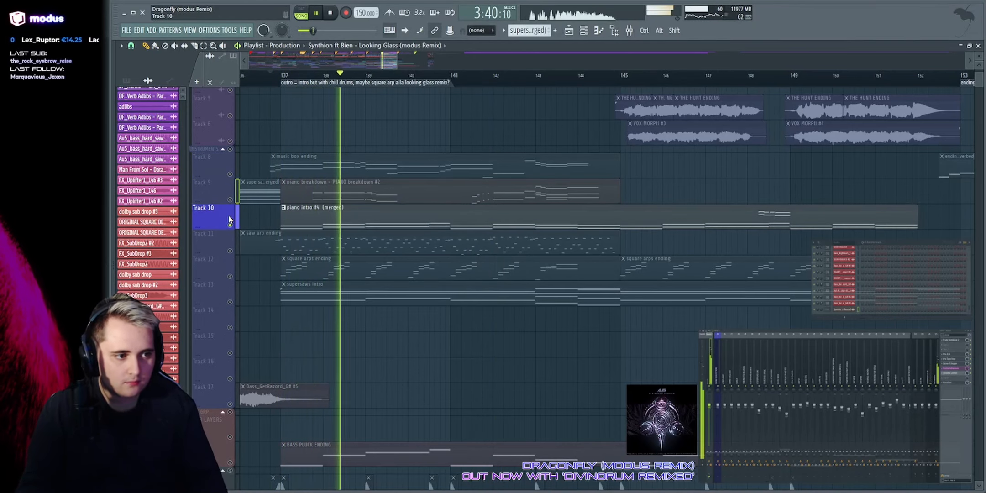
pyautogui.click(231, 252)
pyautogui.press('space')
# Step: Unmute the saw arp ending clip on Track 11 and clear Track 11's solo
pyautogui.scroll(-2, 339, 201)
pyautogui.moveTo(382, 61); pyautogui.dragTo(376, 61)
pyautogui.scroll(3, 369, 64)
pyautogui.moveTo(321, 204); pyautogui.dragTo(850, 194)
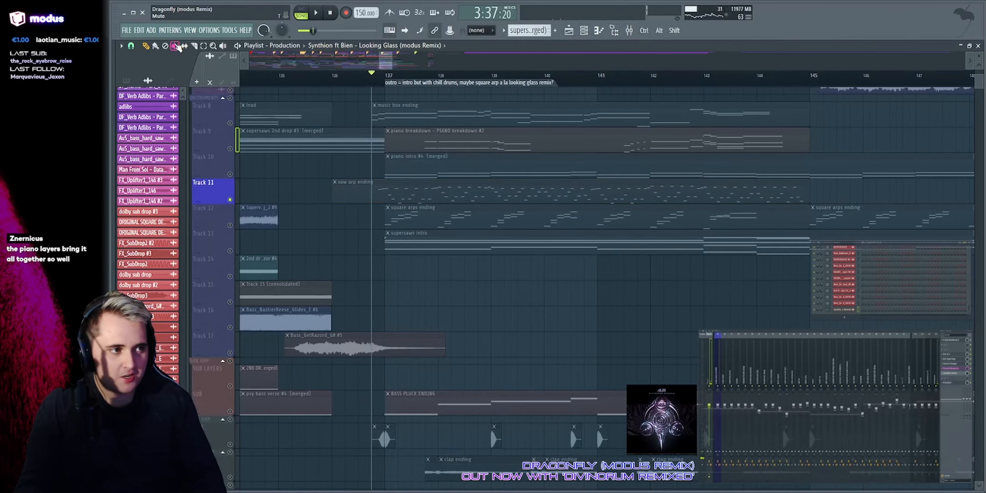
pyautogui.click(402, 201)
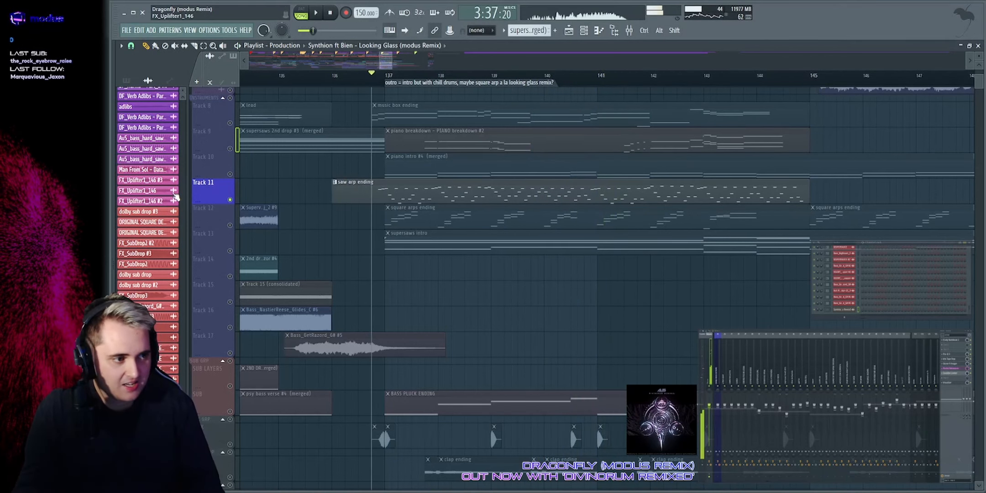
pyautogui.click(231, 200)
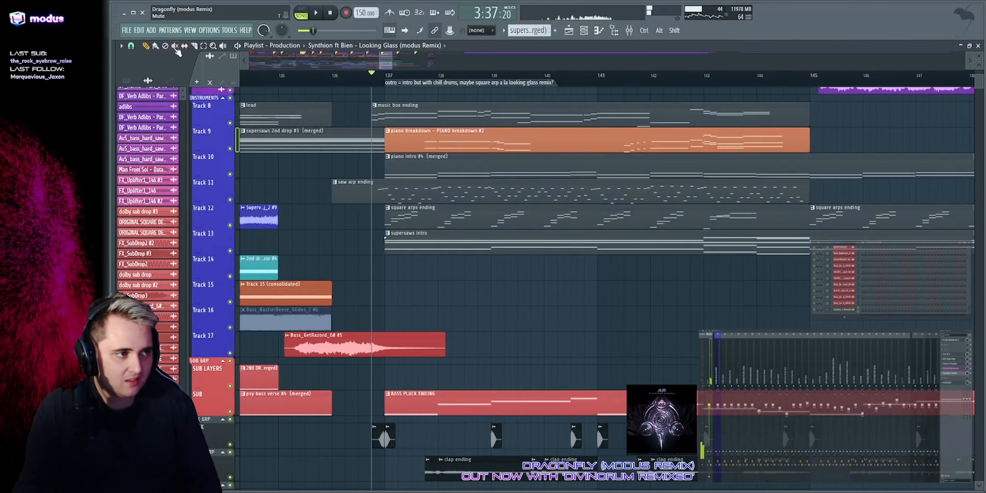
pyautogui.click(429, 191)
pyautogui.click(146, 46)
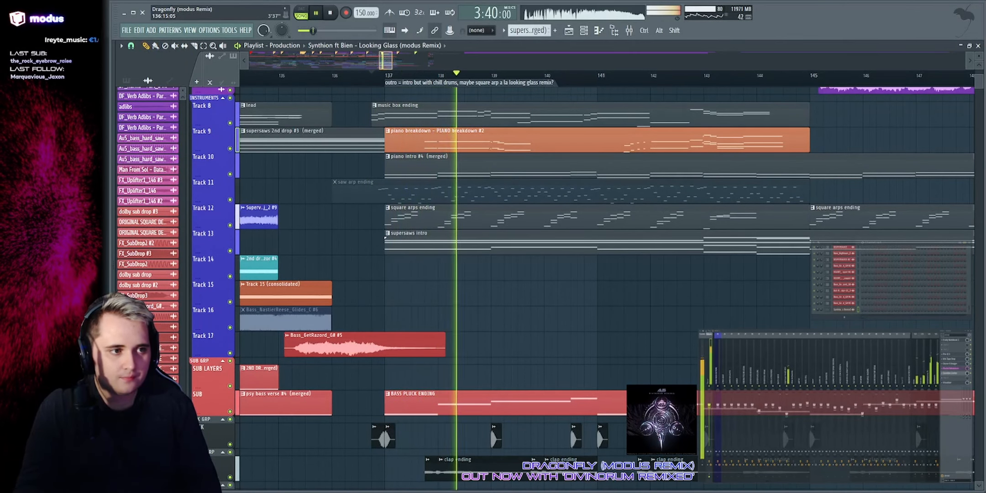
pyautogui.scroll(-2, 404, 116)
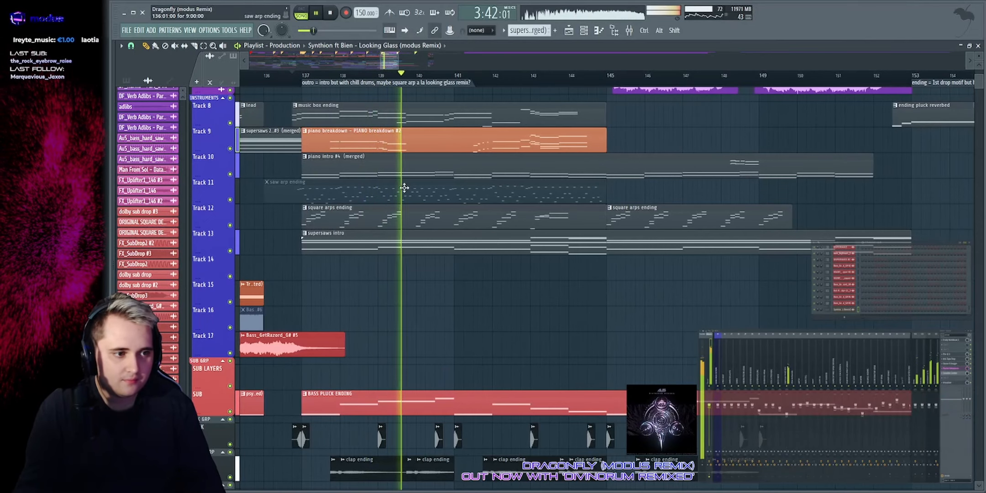
pyautogui.scroll(5, 564, 185)
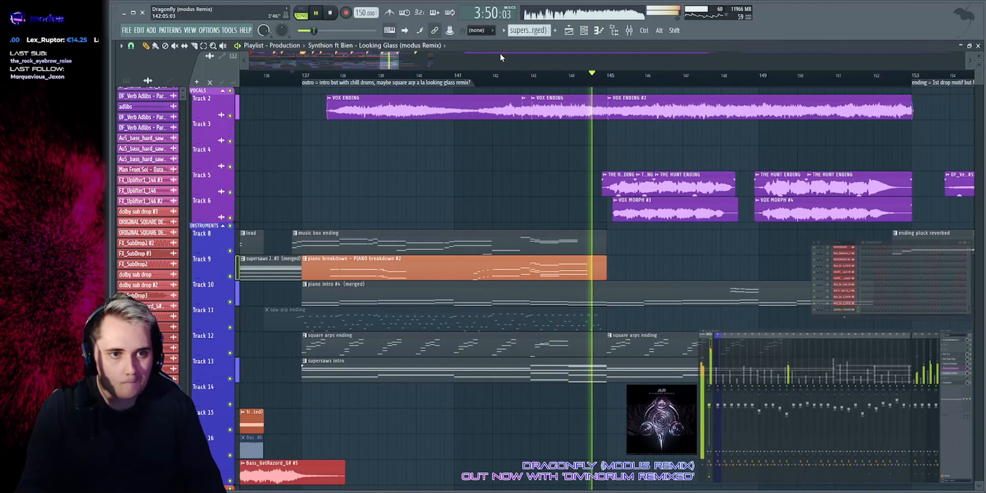
pyautogui.moveTo(388, 60); pyautogui.dragTo(391, 62)
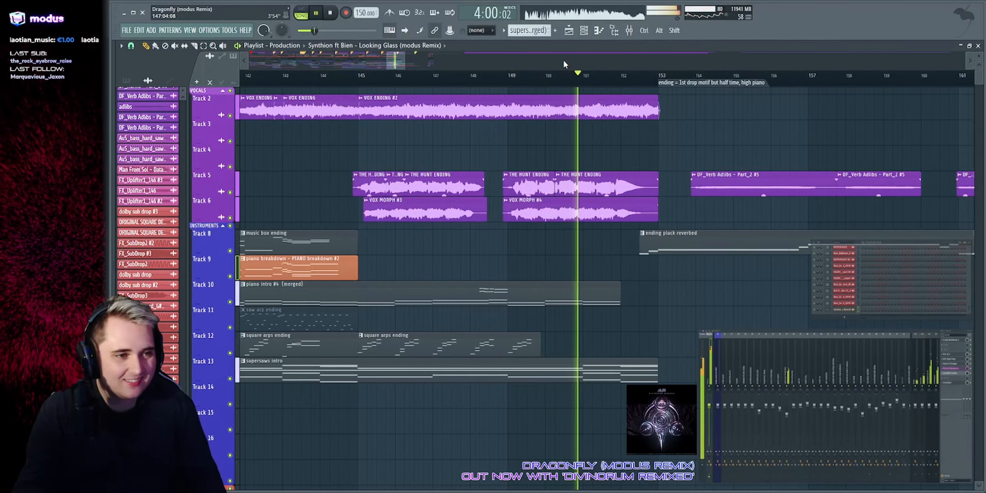
pyautogui.scroll(4, 506, 132)
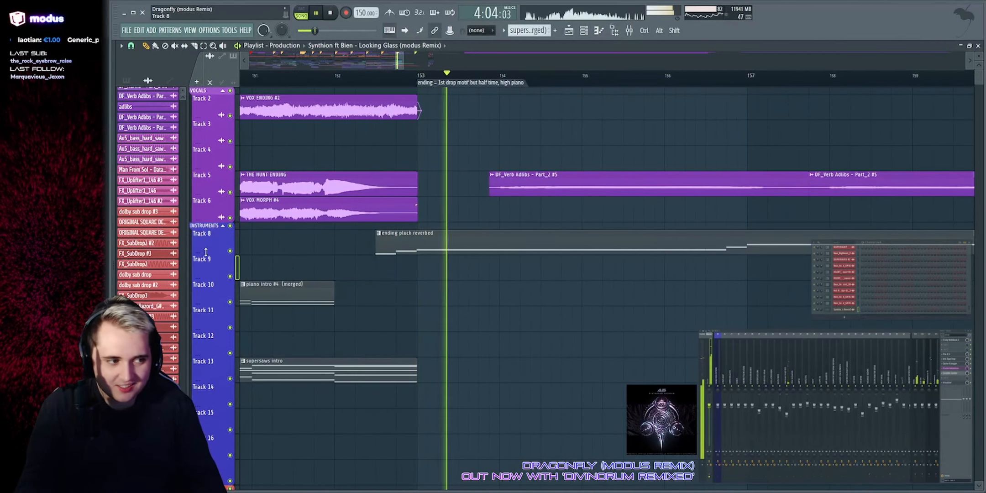
pyautogui.rightClick(230, 251)
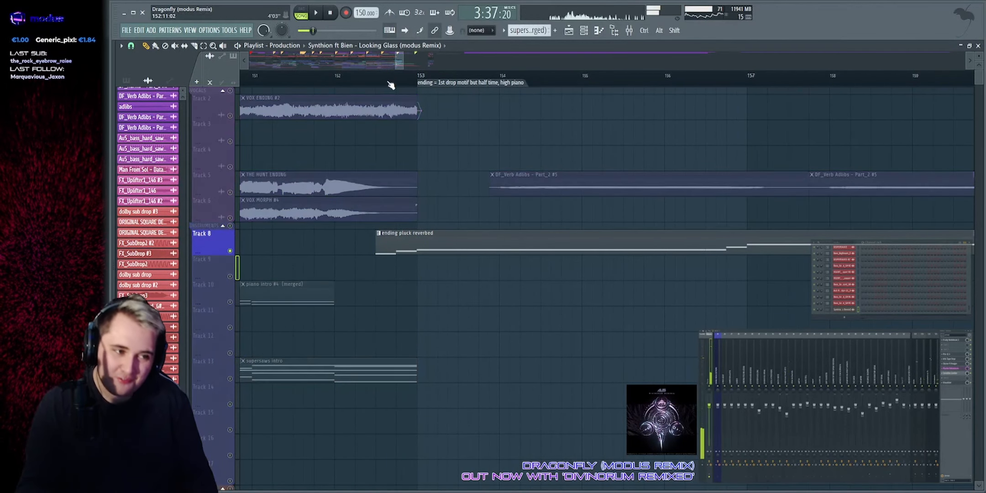
pyautogui.scroll(-5, 382, 79)
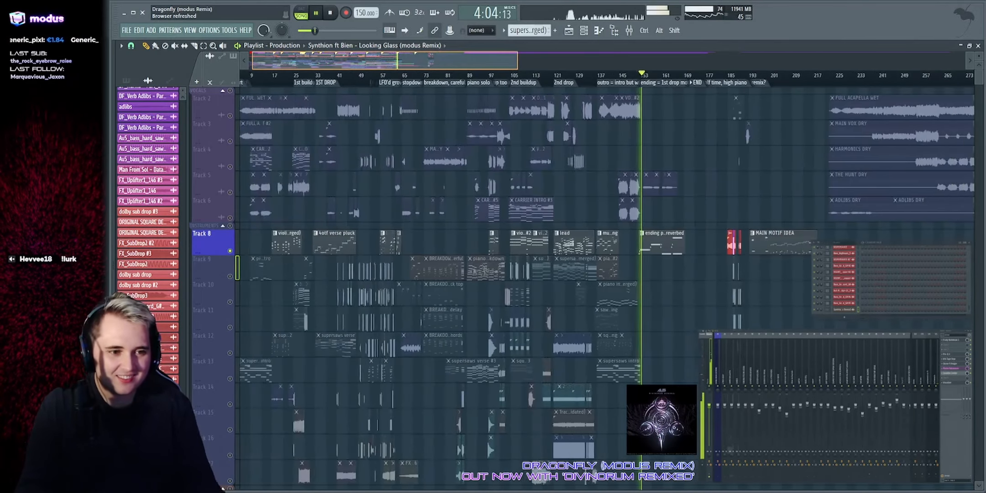
pyautogui.scroll(5, 642, 98)
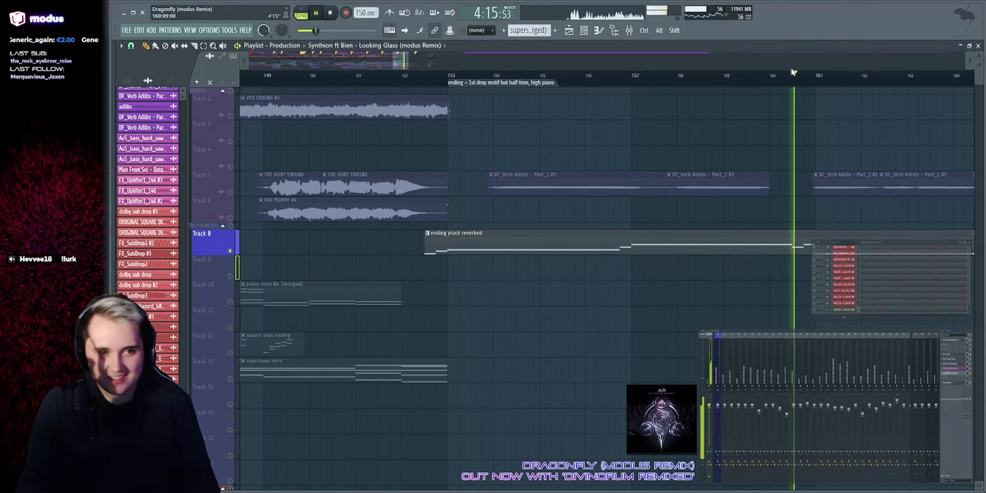
pyautogui.scroll(-2, 607, 283)
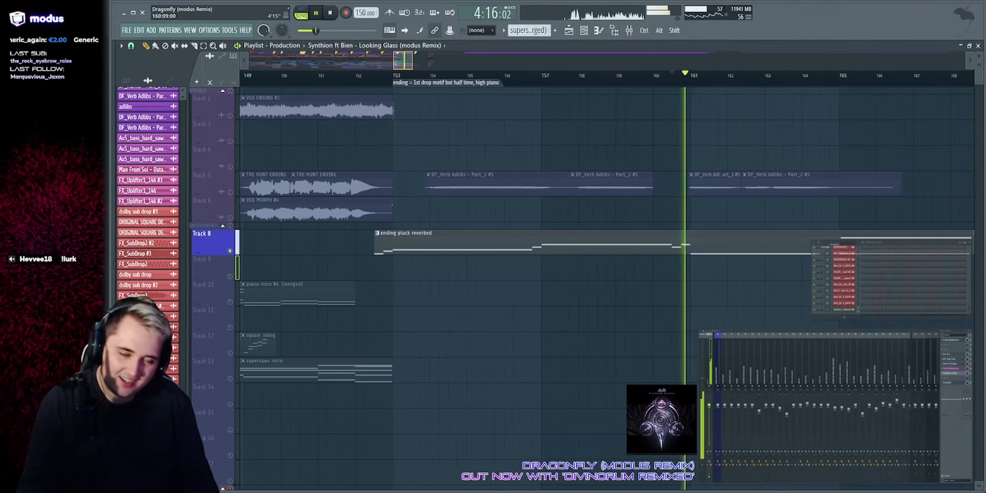
pyautogui.scroll(-6, 666, 183)
pyautogui.moveTo(384, 61); pyautogui.dragTo(283, 63)
pyautogui.press('space')
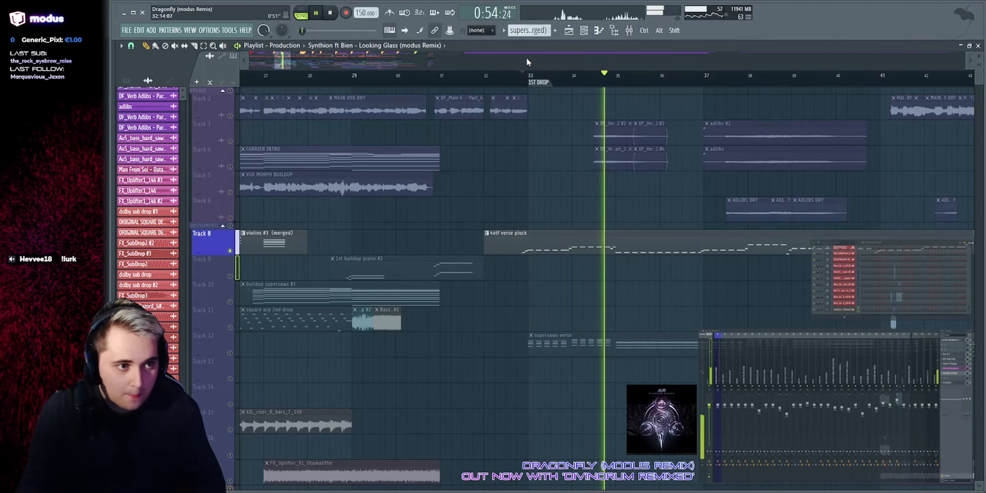
pyautogui.scroll(-1, 528, 56)
pyautogui.scroll(-6, 528, 274)
pyautogui.hscroll(5, 528, 274)
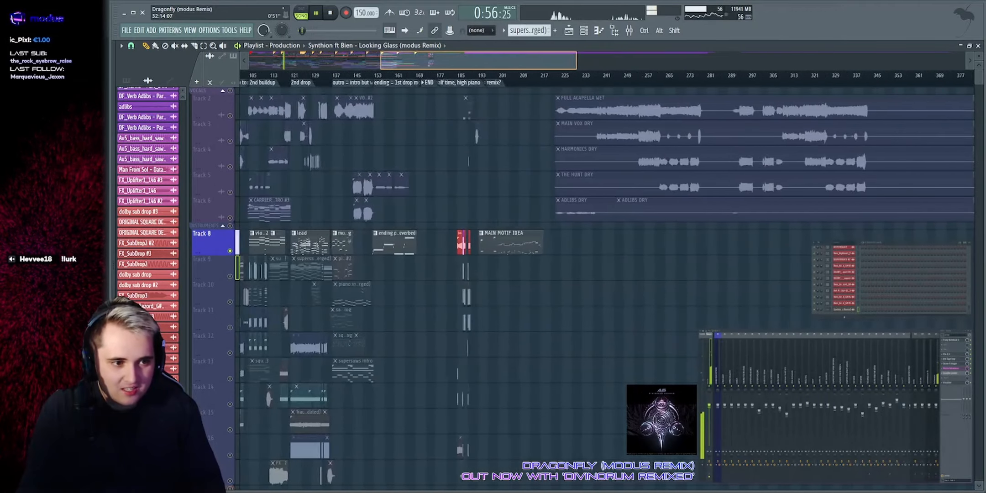
pyautogui.scroll(5, 528, 274)
pyautogui.hscroll(-2, 301, 176)
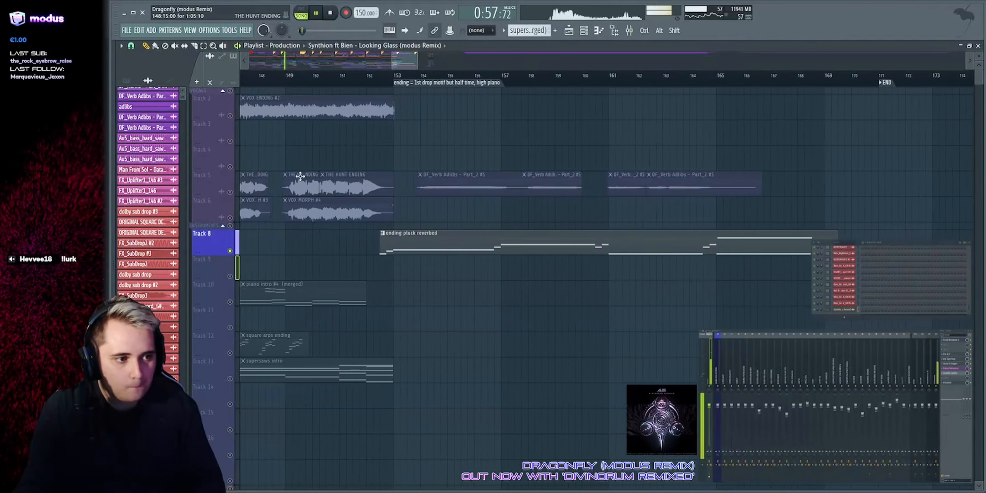
pyautogui.click(230, 226)
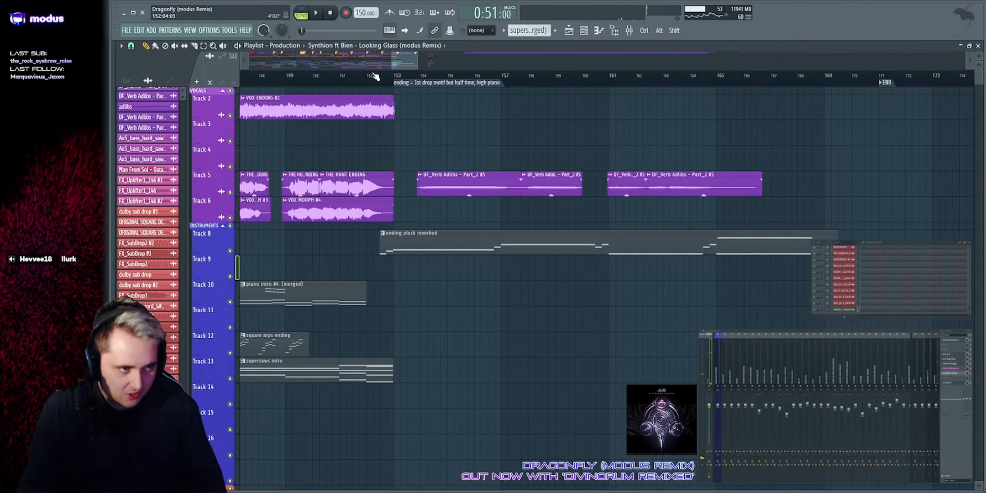
pyautogui.press('space')
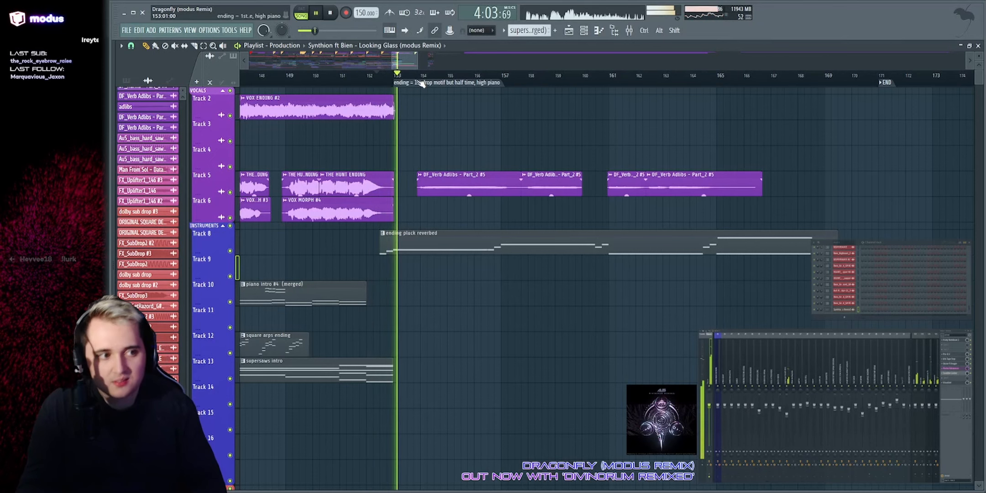
pyautogui.doubleClick(397, 244)
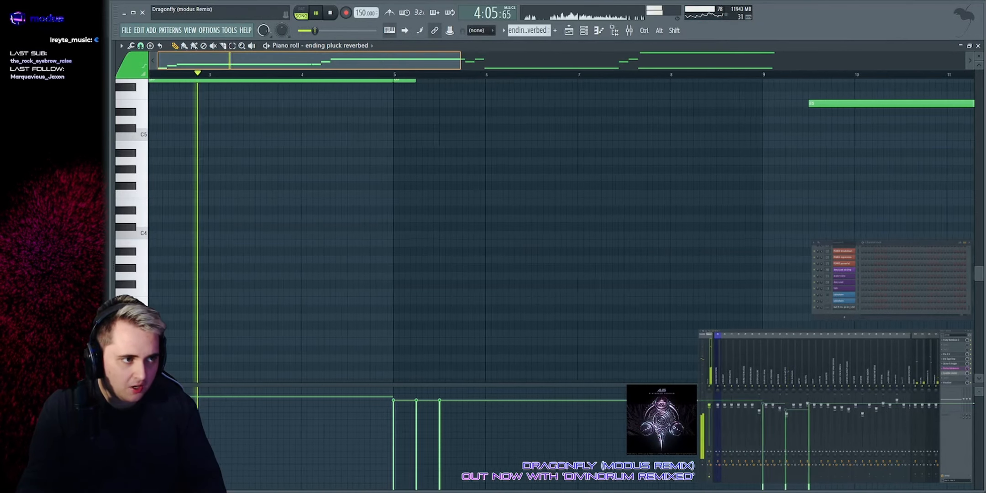
pyautogui.press('space')
pyautogui.scroll(5, 292, 159)
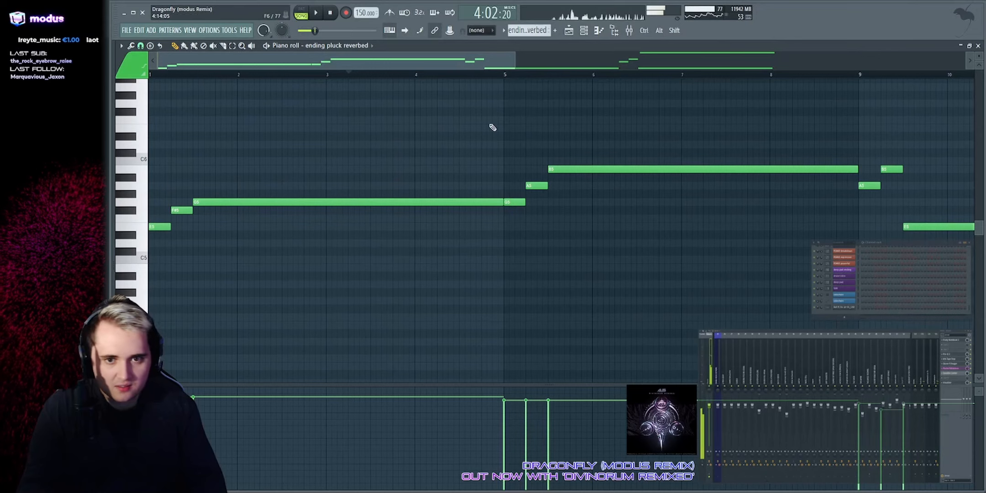
pyautogui.scroll(1, 877, 274)
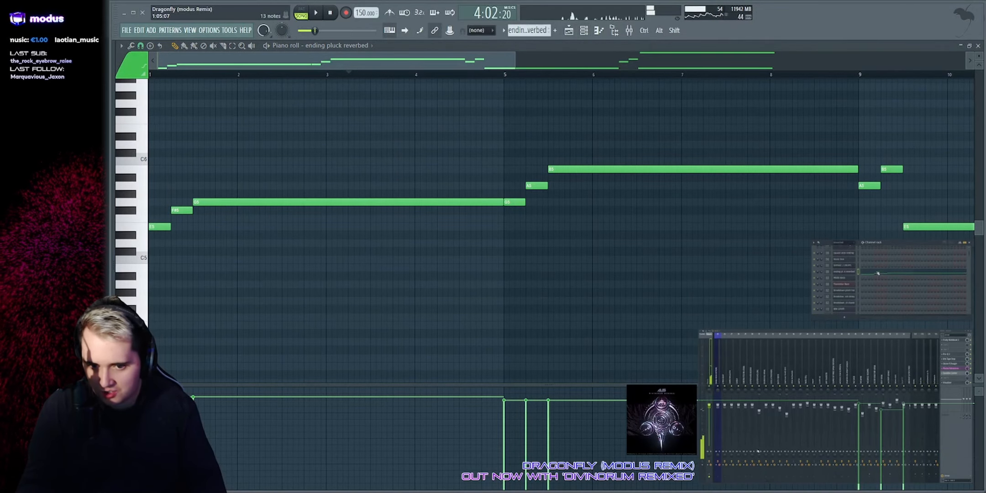
pyautogui.click(853, 278)
pyautogui.moveTo(578, 124); pyautogui.dragTo(379, 127)
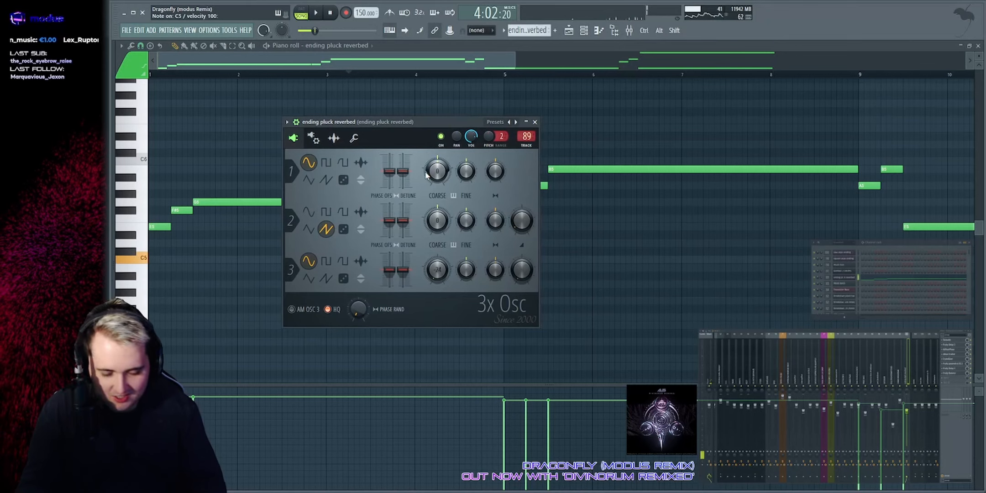
pyautogui.click(955, 340)
pyautogui.moveTo(802, 153); pyautogui.dragTo(426, 153)
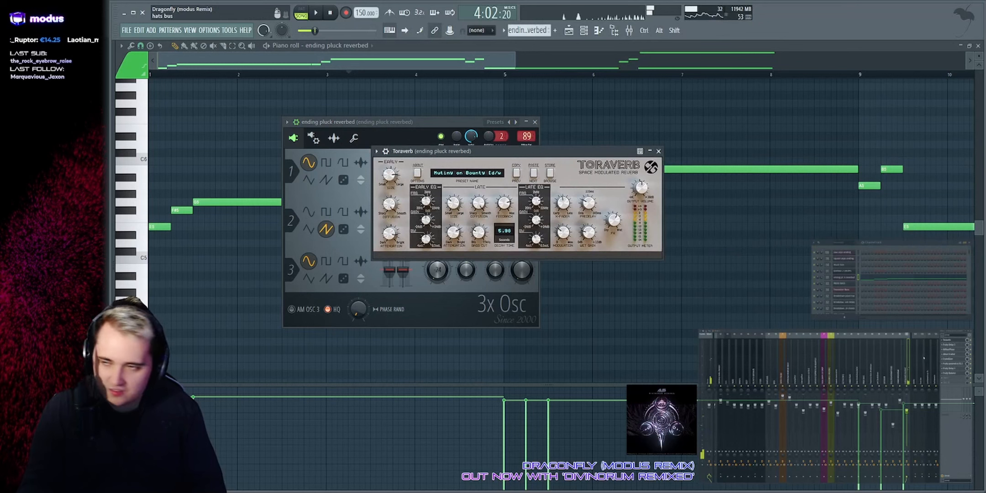
pyautogui.click(951, 345)
pyautogui.click(947, 350)
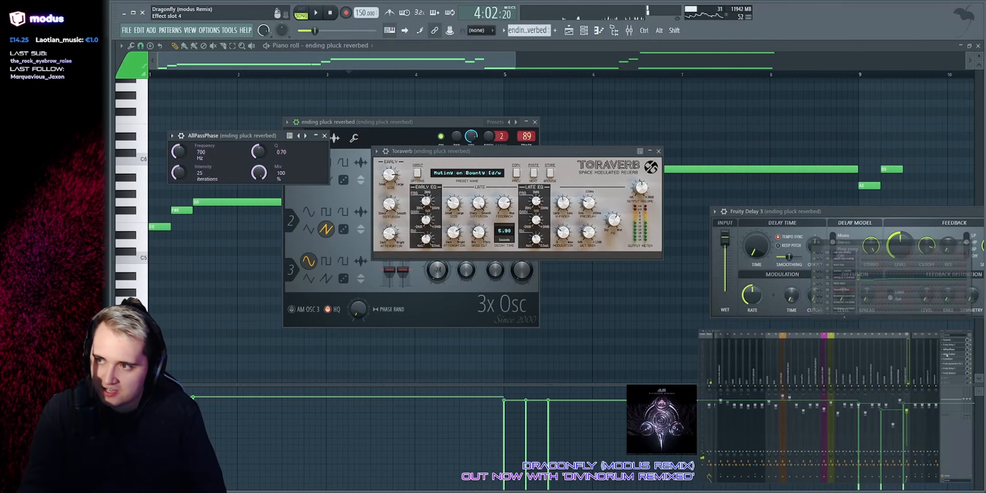
pyautogui.click(948, 354)
pyautogui.click(949, 359)
pyautogui.moveTo(927, 122); pyautogui.dragTo(315, 158)
pyautogui.click(606, 46)
pyautogui.click(570, 31)
# Step: Scroll to Track 48 and drag it taller to show its Crystallizer Mix automation
pyautogui.scroll(2, 607, 156)
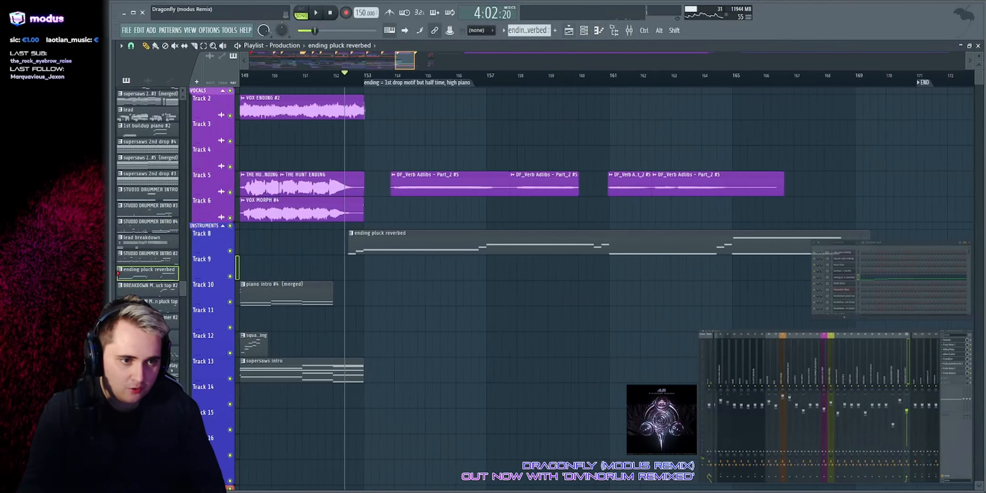
pyautogui.scroll(-9, 620, 187)
pyautogui.scroll(-8, 635, 174)
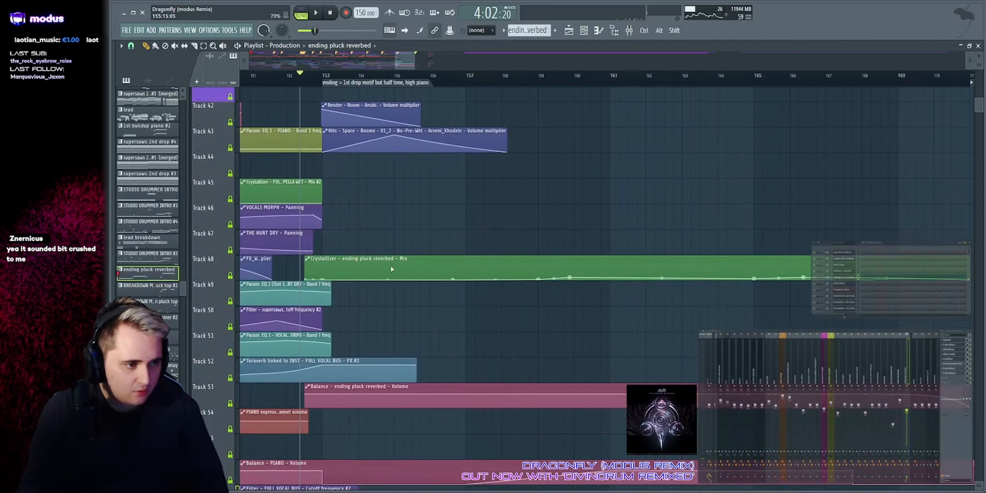
pyautogui.moveTo(207, 282); pyautogui.dragTo(207, 380)
# Step: Play from bar 159 to hear the ending pluck reverbed, then stop playback
pyautogui.press('space')
pyautogui.click(530, 75)
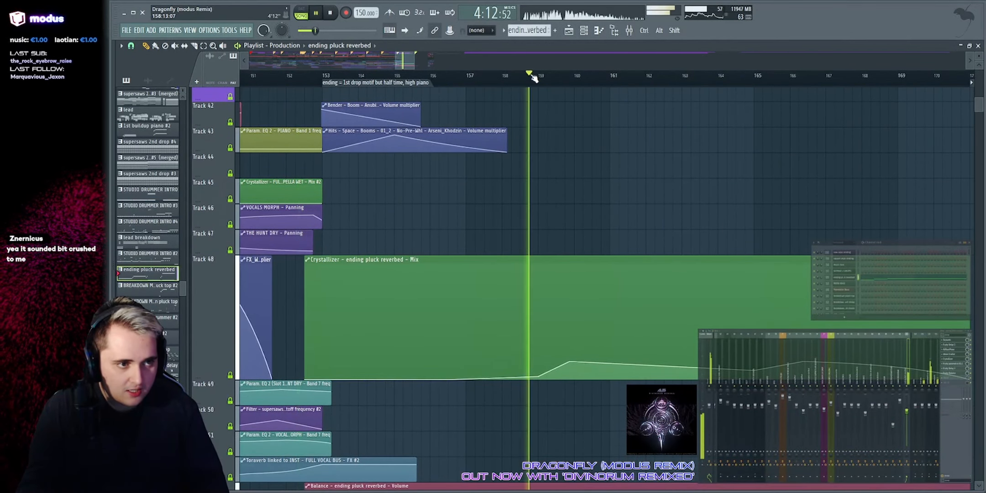
pyautogui.scroll(-1, 549, 373)
pyautogui.scroll(-3, 552, 375)
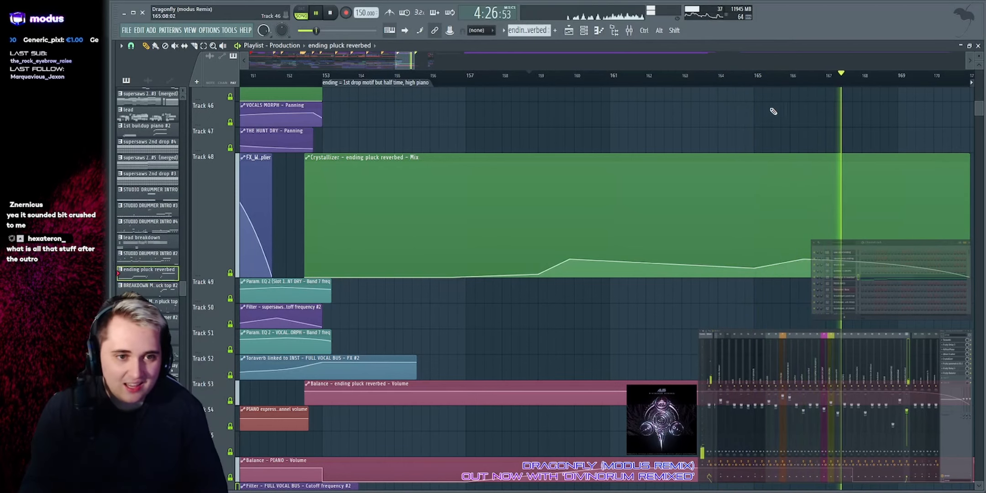
pyautogui.scroll(5, 301, 192)
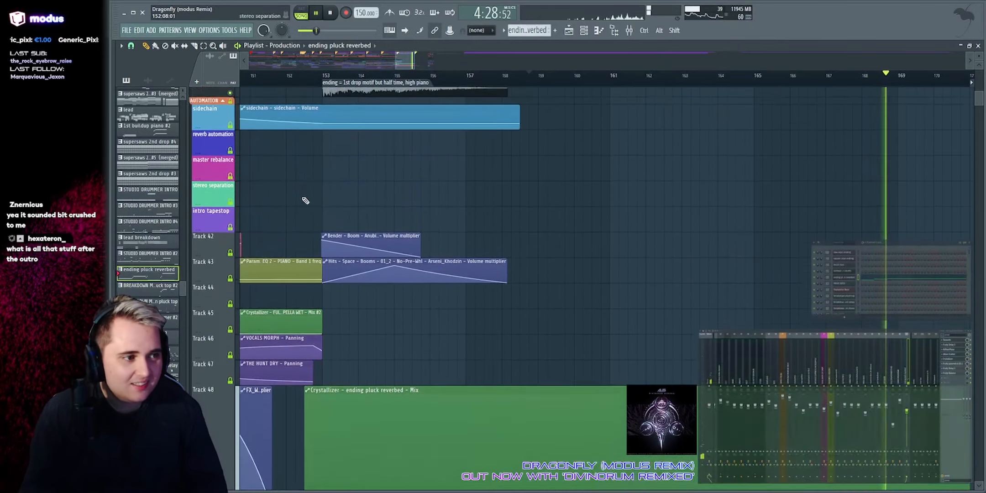
pyautogui.scroll(-4, 256, 206)
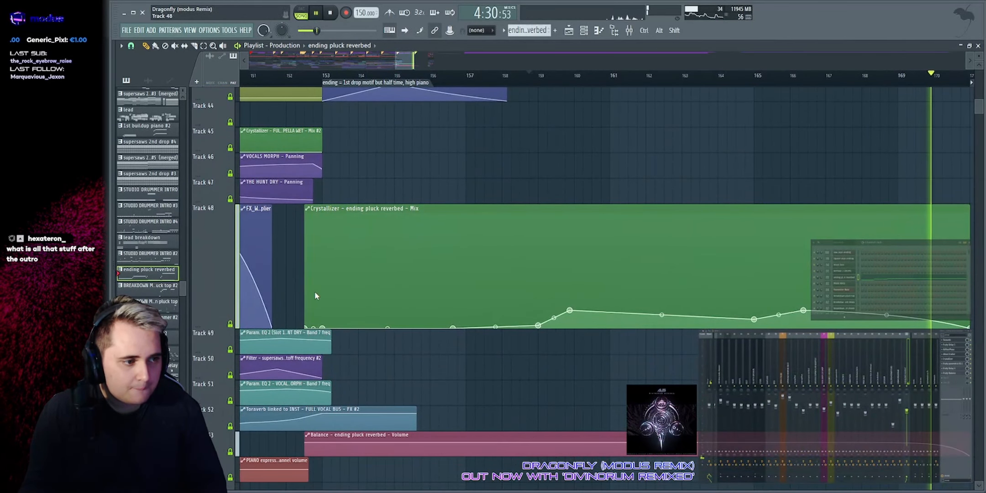
pyautogui.scroll(15, 315, 292)
pyautogui.scroll(6, 505, 262)
pyautogui.press('space')
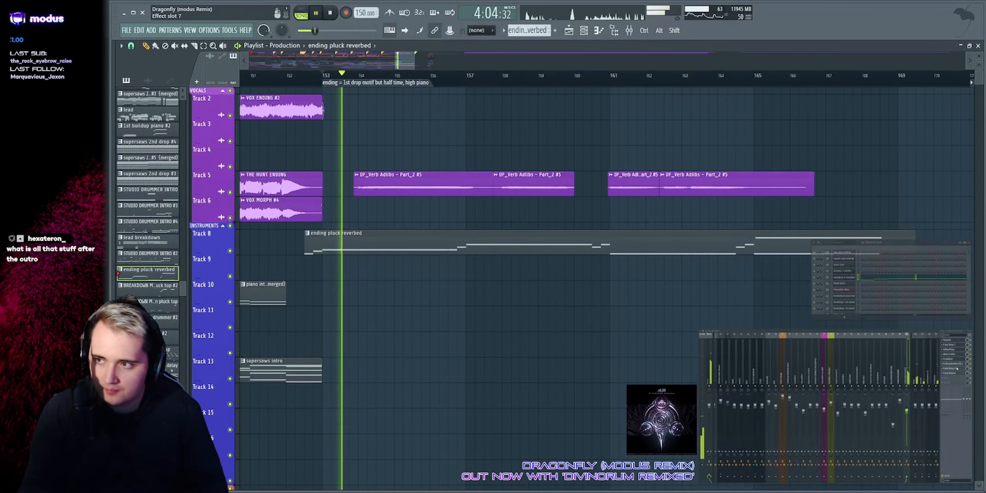
# Step: Inspect the pluck's Parametric EQ 2, Fruity Delay 3 and Fruity Balance, then close all effect windows
pyautogui.click(956, 364)
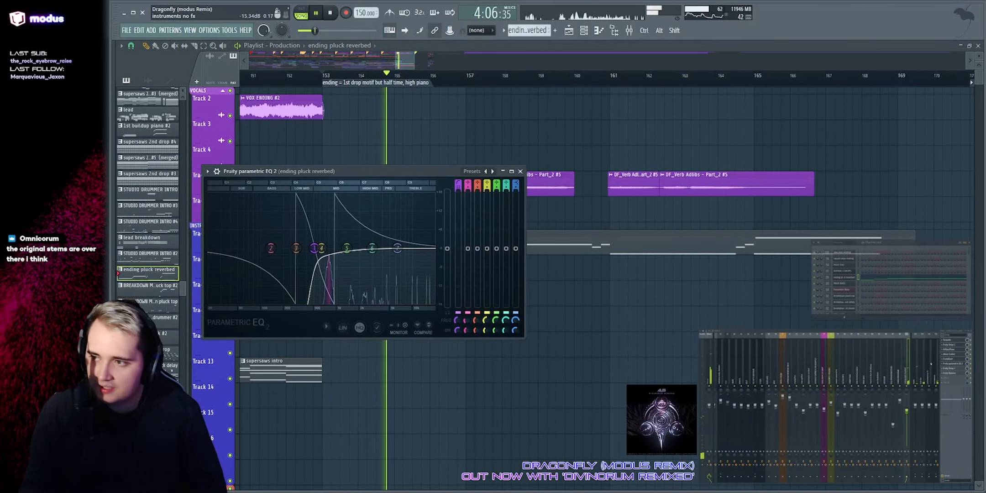
pyautogui.click(958, 369)
pyautogui.click(957, 374)
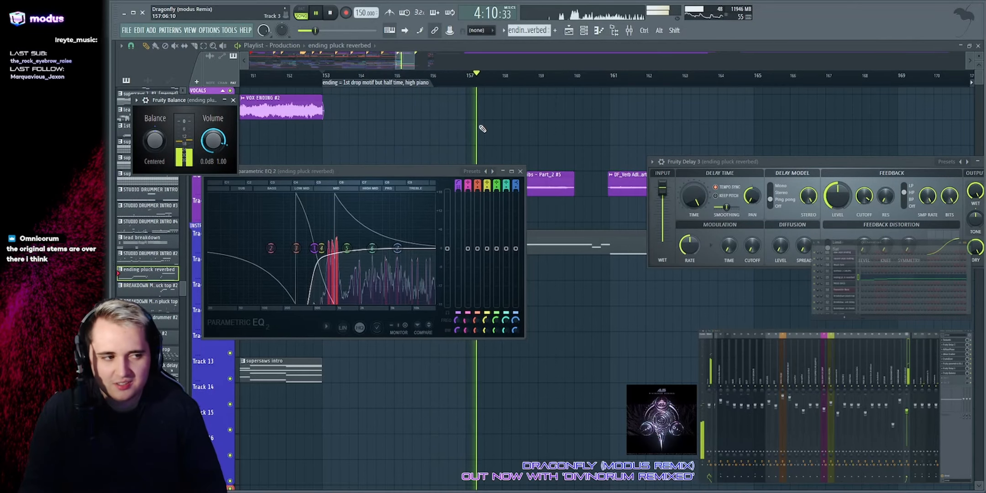
pyautogui.hotkey('alt', 'F12')
# Step: Zoom out to show the END marker and enlarge Track 53's volume automation
pyautogui.scroll(-3, 488, 128)
pyautogui.scroll(-20, 488, 137)
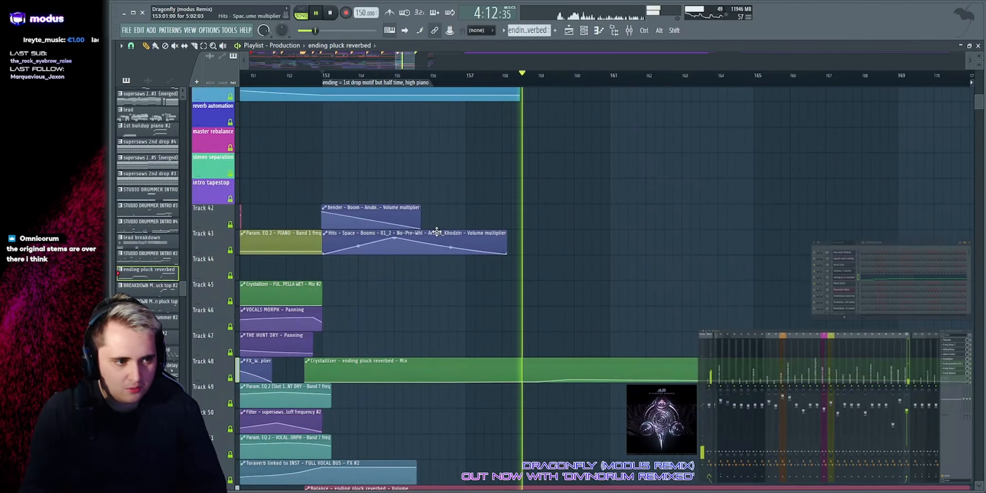
pyautogui.moveTo(415, 61); pyautogui.dragTo(428, 60)
pyautogui.moveTo(217, 255); pyautogui.dragTo(218, 334)
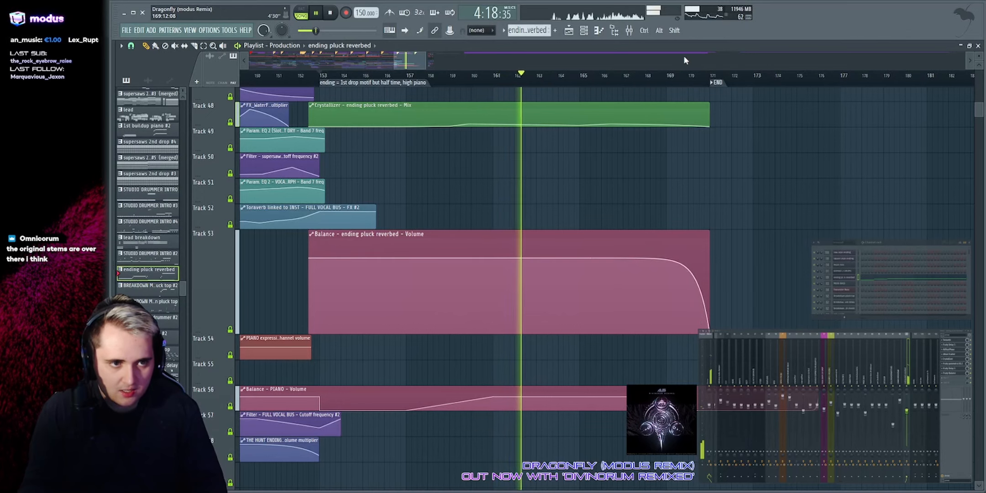
# Step: Undo the last change, scroll up to tracks 5–17 near bar 185, and stop playback
pyautogui.scroll(4, 684, 56)
pyautogui.scroll(1, 719, 81)
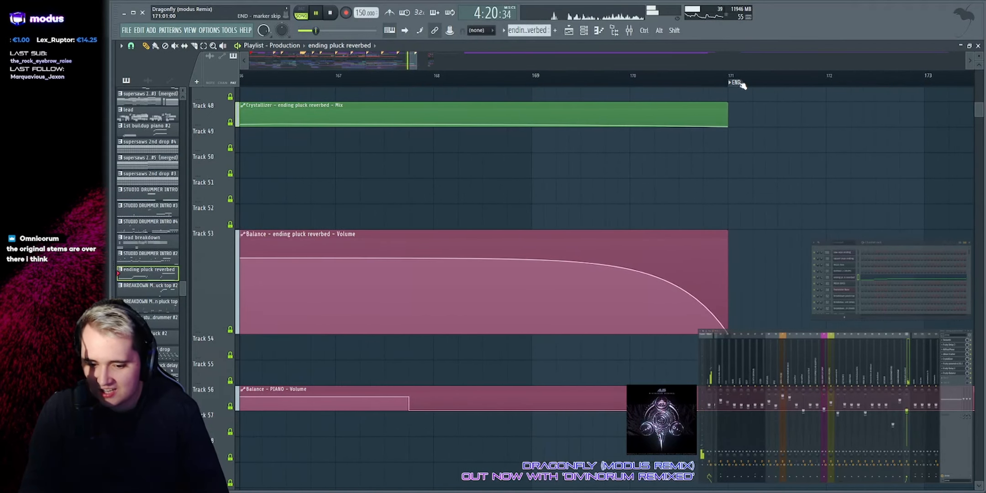
pyautogui.scroll(-5, 566, 61)
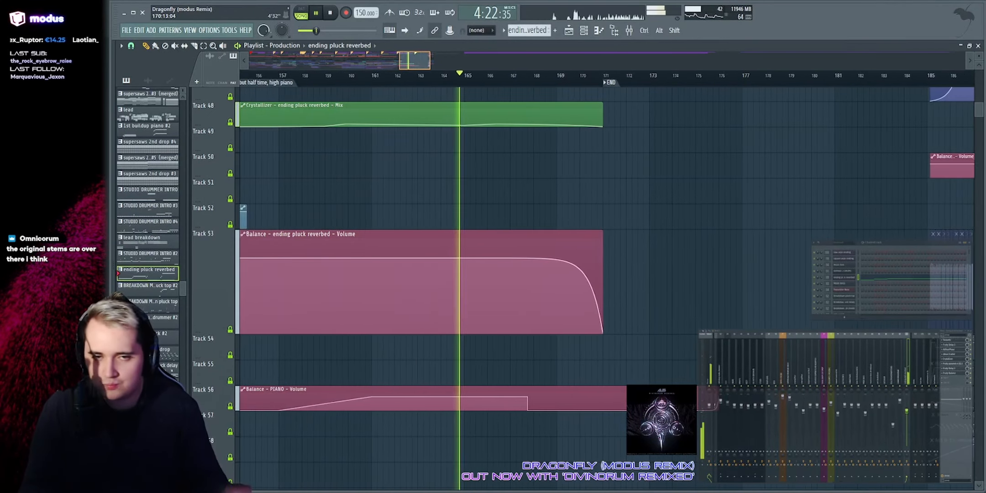
pyautogui.scroll(-2, 480, 165)
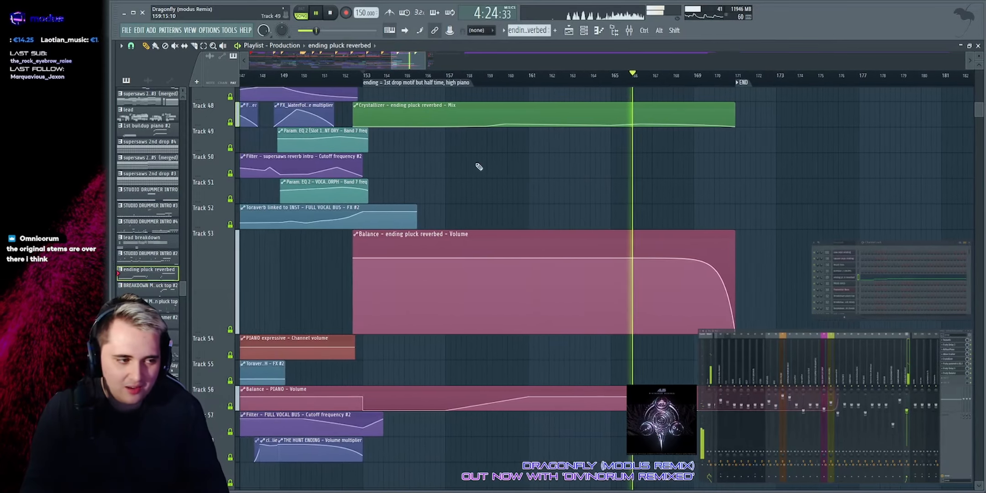
pyautogui.scroll(2, 774, 169)
pyautogui.scroll(3, 753, 169)
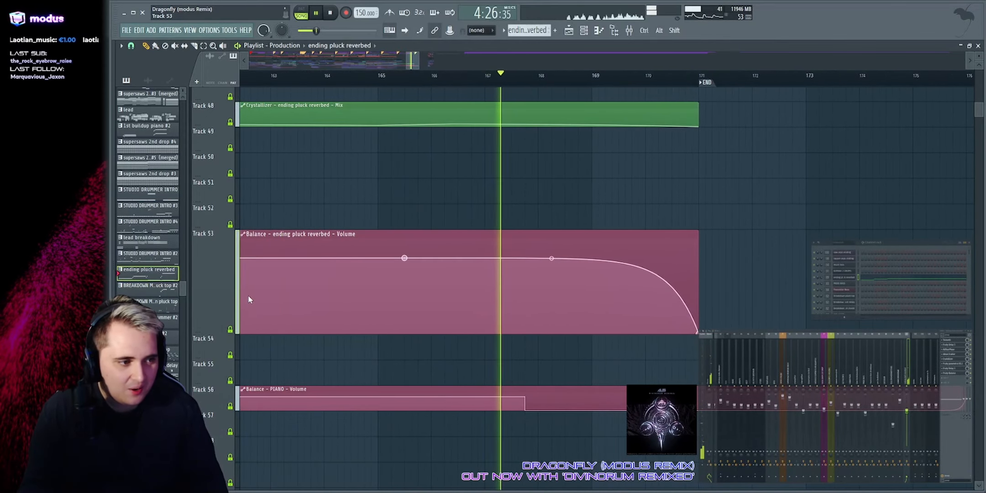
pyautogui.hotkey('ctrl', 'z')
pyautogui.scroll(14, 548, 192)
pyautogui.scroll(-6, 520, 93)
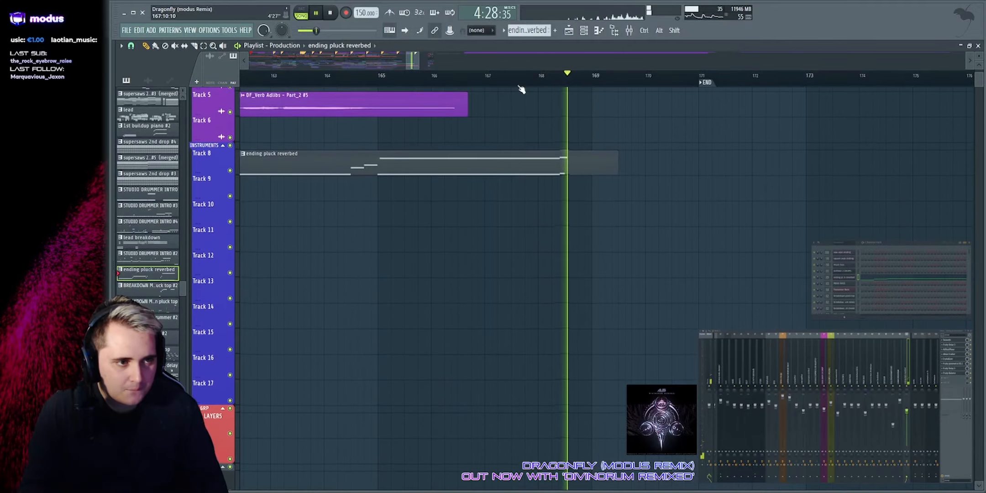
pyautogui.press('space')
pyautogui.scroll(8, 703, 91)
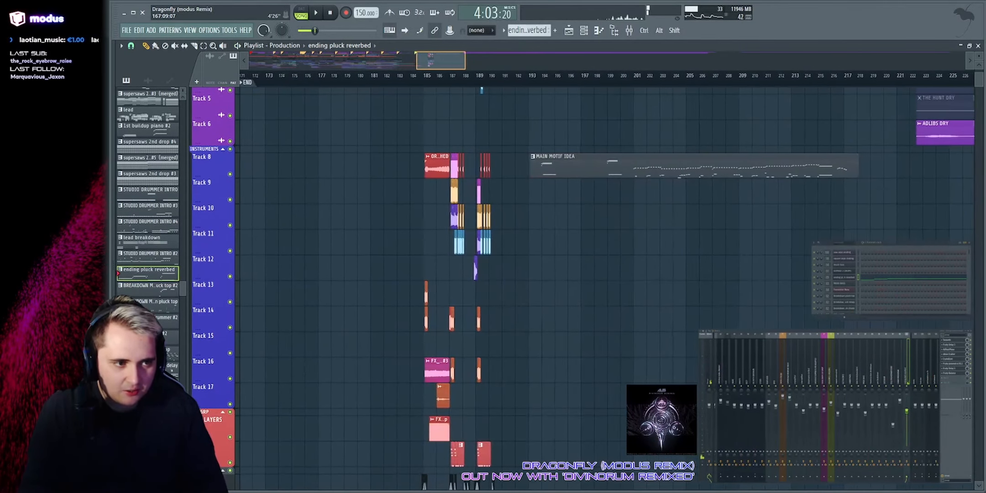
# Step: Play from bar 185 to hear the leftover clips past END, then stop
pyautogui.press('space')
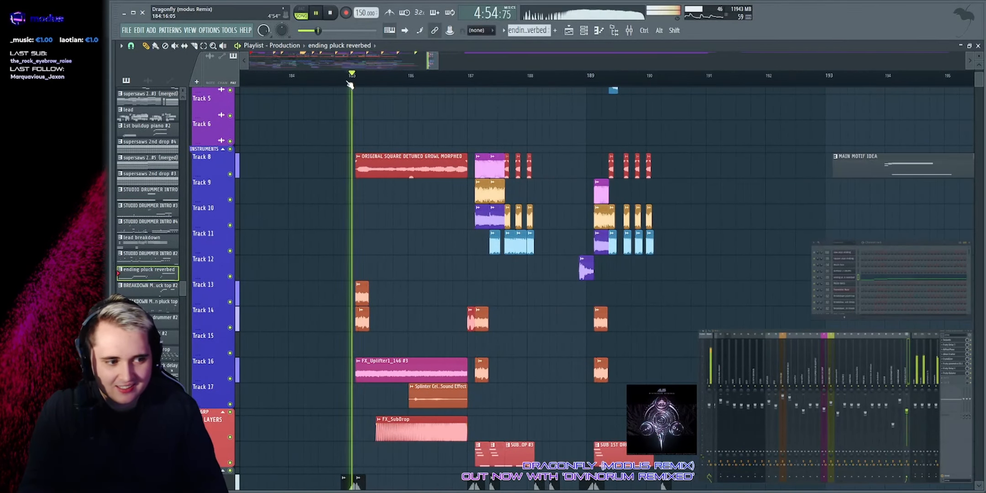
pyautogui.moveTo(437, 65); pyautogui.dragTo(433, 66)
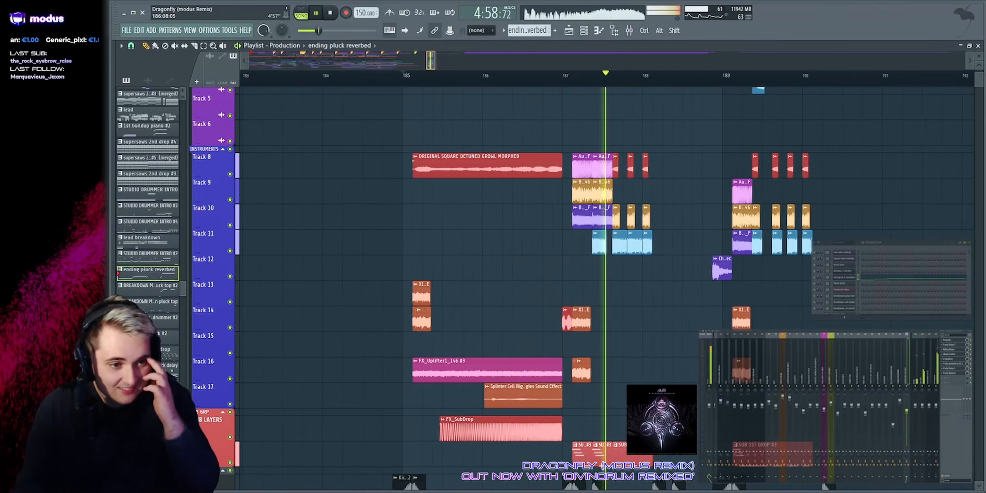
pyautogui.scroll(-2, 432, 65)
pyautogui.press('space')
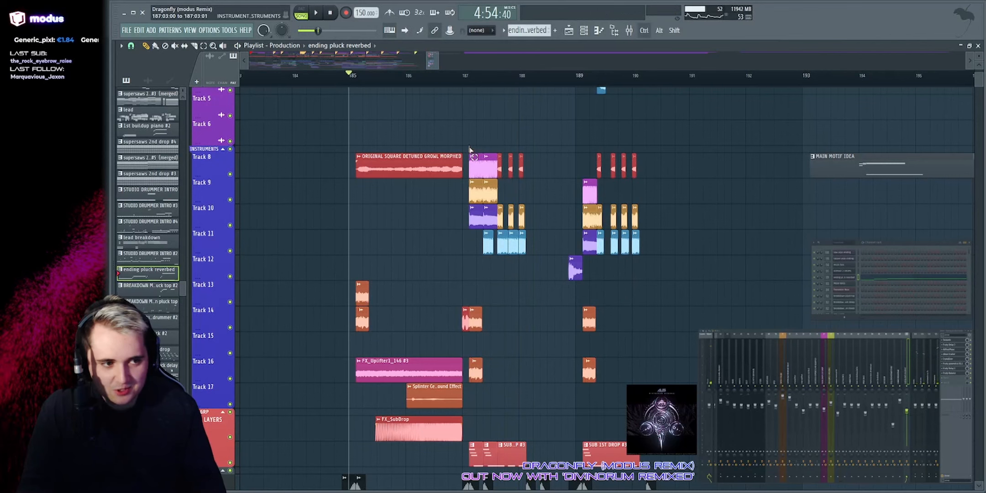
# Step: Select and deselect the clips on tracks 8–11 near bars 187–188, replay, then stop
pyautogui.moveTo(471, 149); pyautogui.dragTo(550, 280)
pyautogui.click(539, 135)
pyautogui.press('space')
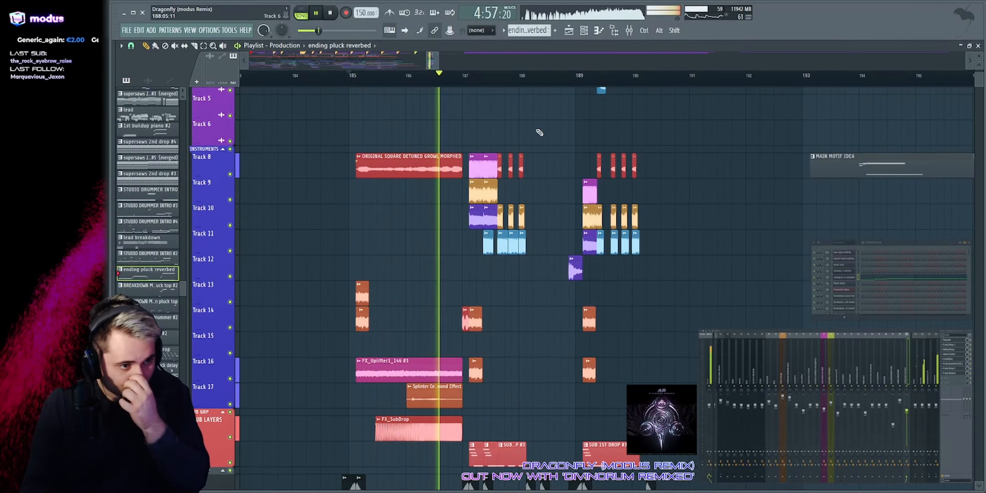
pyautogui.scroll(4, 548, 151)
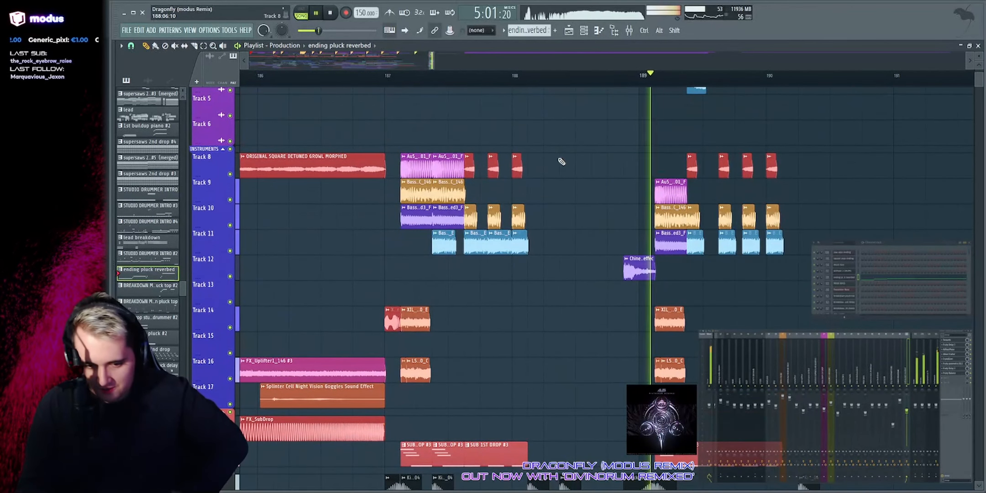
pyautogui.scroll(-4, 746, 174)
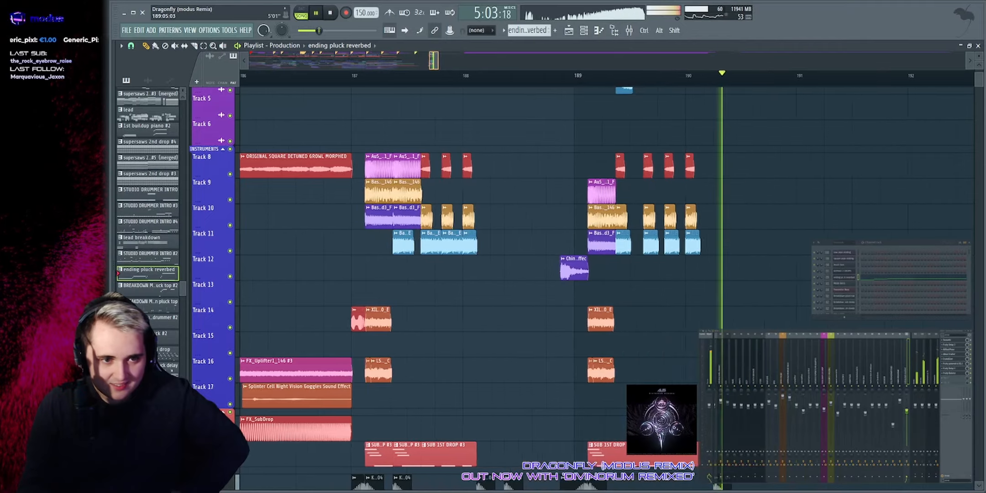
pyautogui.scroll(-4, 487, 62)
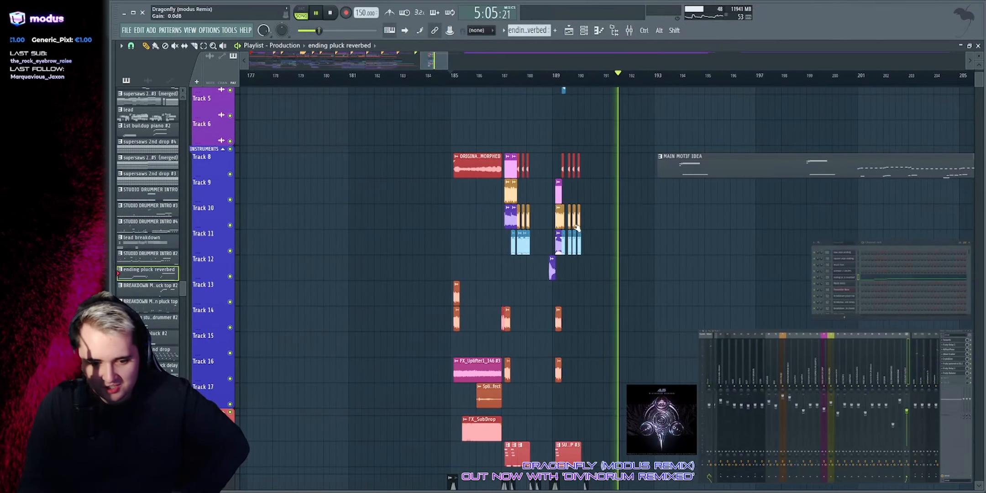
pyautogui.press('space')
pyautogui.scroll(-10, 487, 63)
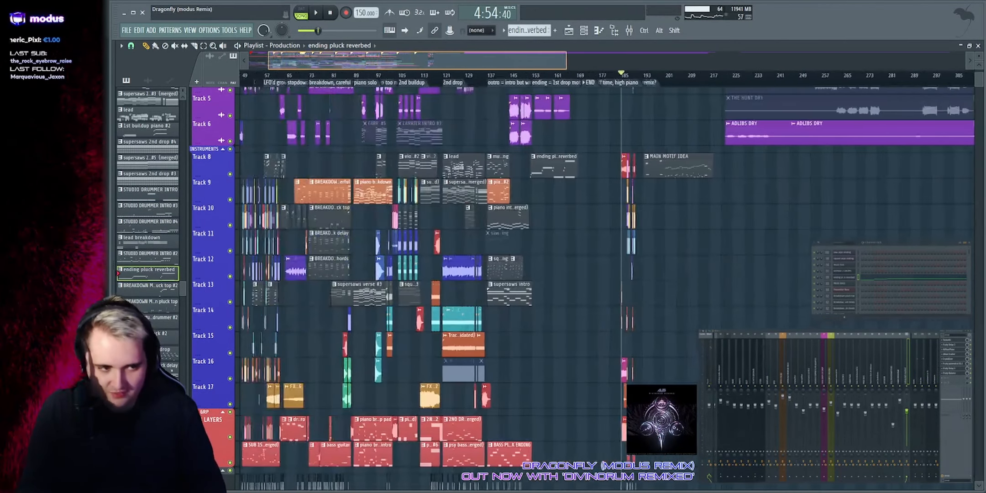
# Step: Play from the 2nd drop at bar 121 and widen the view to bars 87–185
pyautogui.scroll(8, 487, 65)
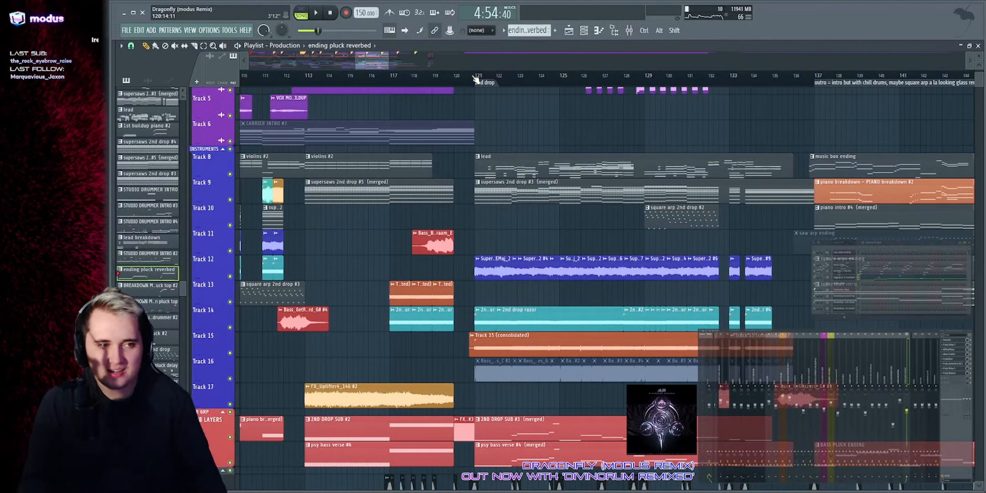
pyautogui.press('space')
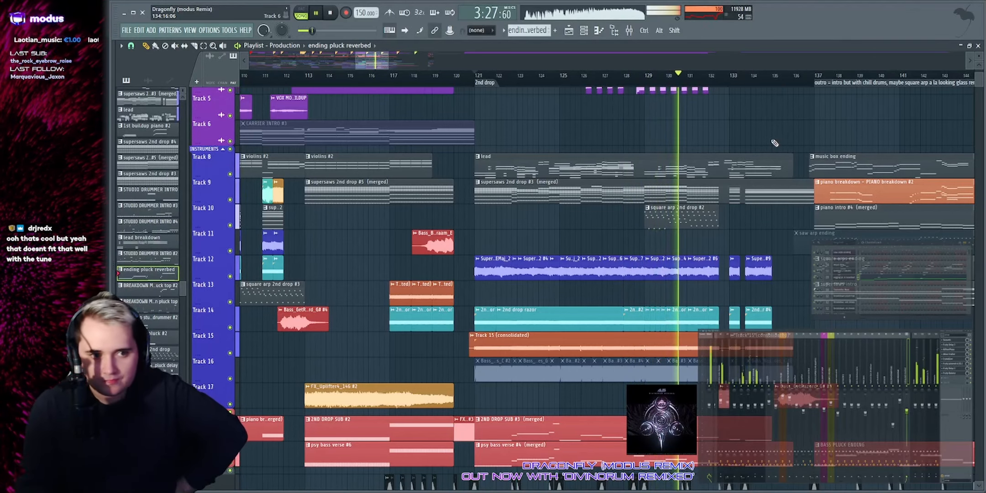
pyautogui.moveTo(377, 60); pyautogui.dragTo(381, 87)
pyautogui.scroll(-6, 742, 50)
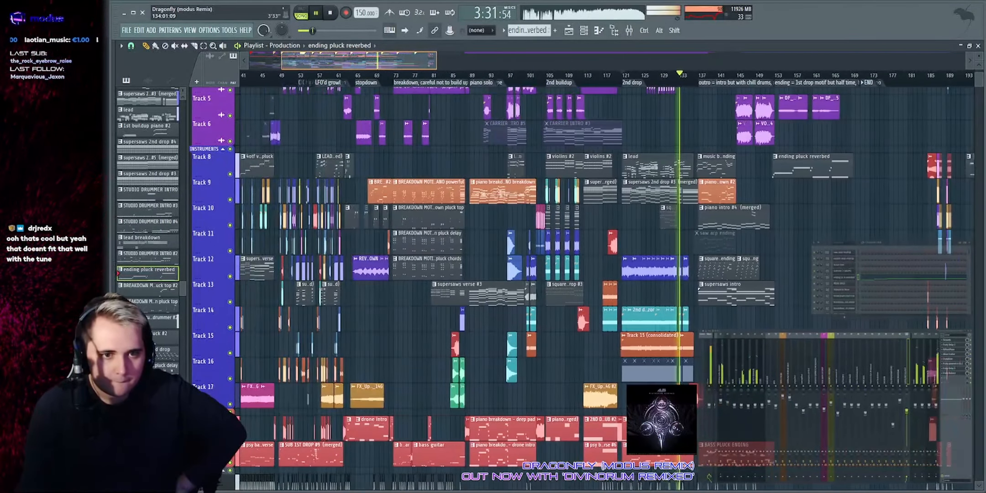
pyautogui.scroll(-7, 741, 53)
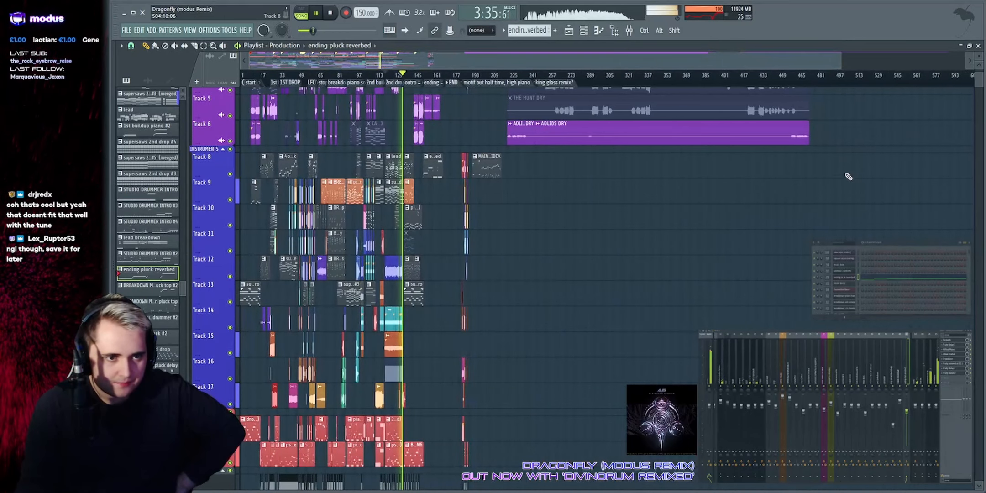
pyautogui.scroll(3, 858, 160)
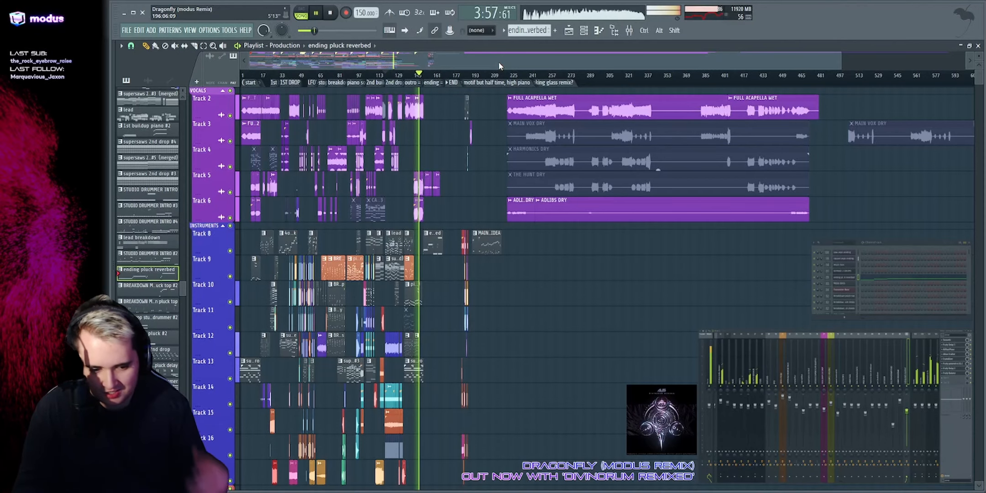
# Step: Zoom in on bars 1–177 and select all clips with Ctrl+A
pyautogui.moveTo(841, 62); pyautogui.dragTo(543, 62)
pyautogui.scroll(3, 906, 70)
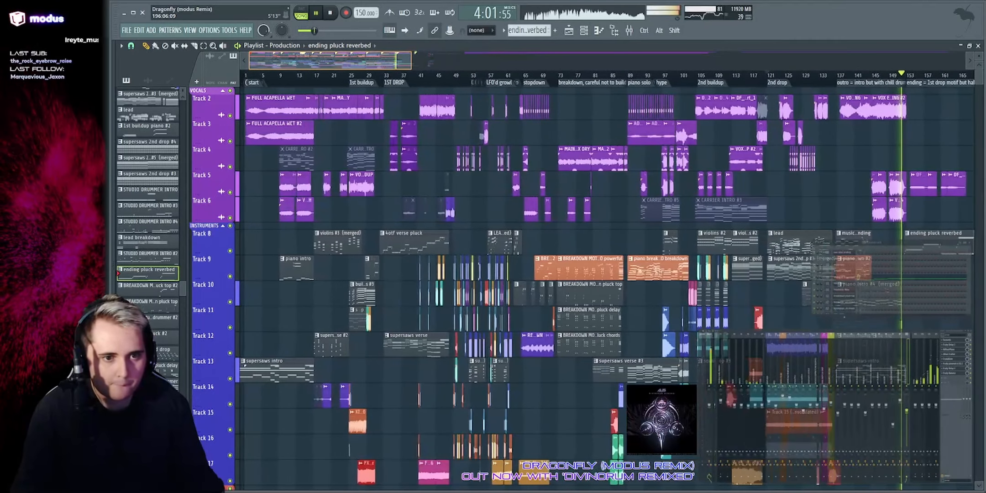
pyautogui.hotkey('ctrl', 'a')
# Step: Toggle the file browser and deselect all playlist clips
pyautogui.hotkey('ctrl', 'Return')
pyautogui.hotkey('alt', 'F8')
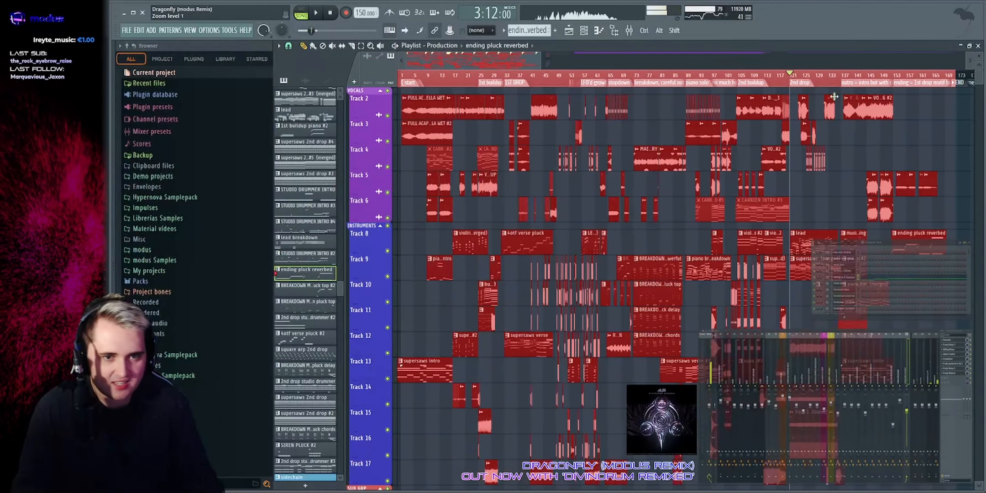
pyautogui.hotkey('alt', 'F8')
pyautogui.hotkey('ctrl', 'd')
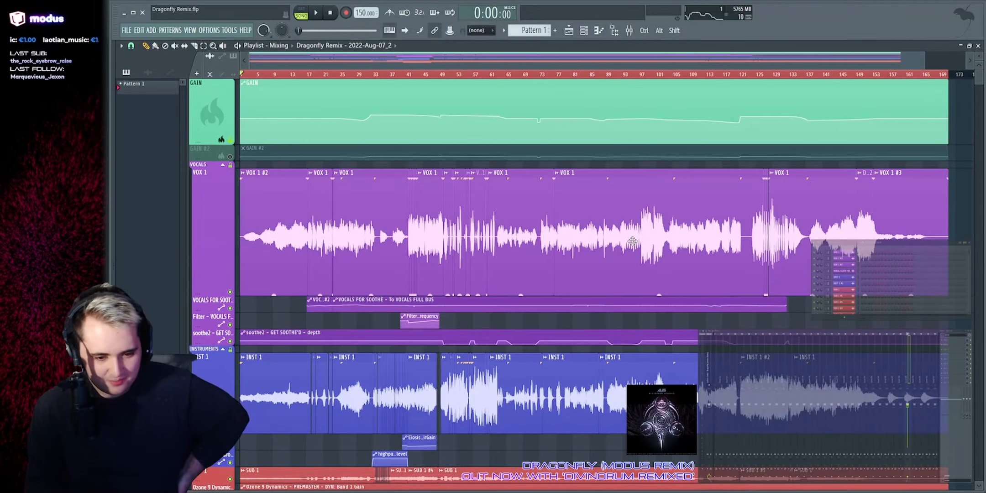
# Step: Solo the VOCALS group and play from bar 41, then stop playback
pyautogui.scroll(-5, 633, 241)
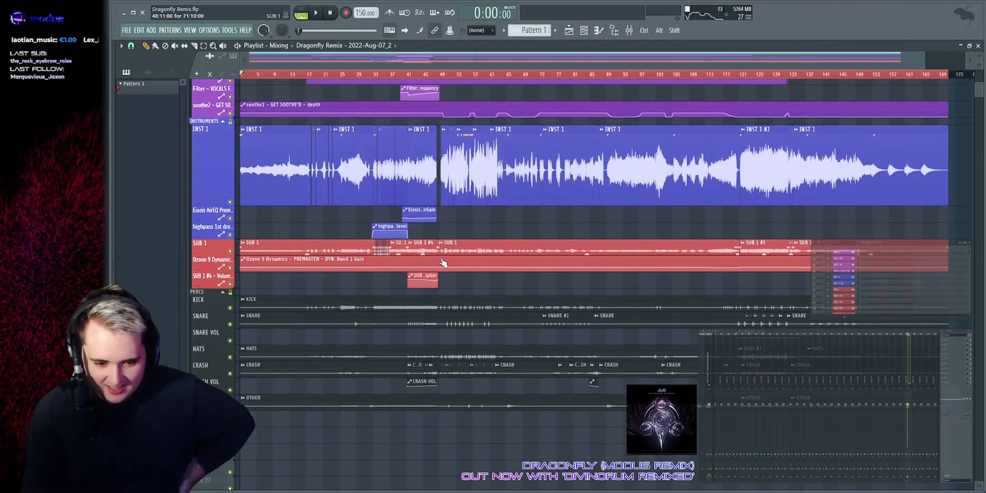
pyautogui.scroll(6, 443, 263)
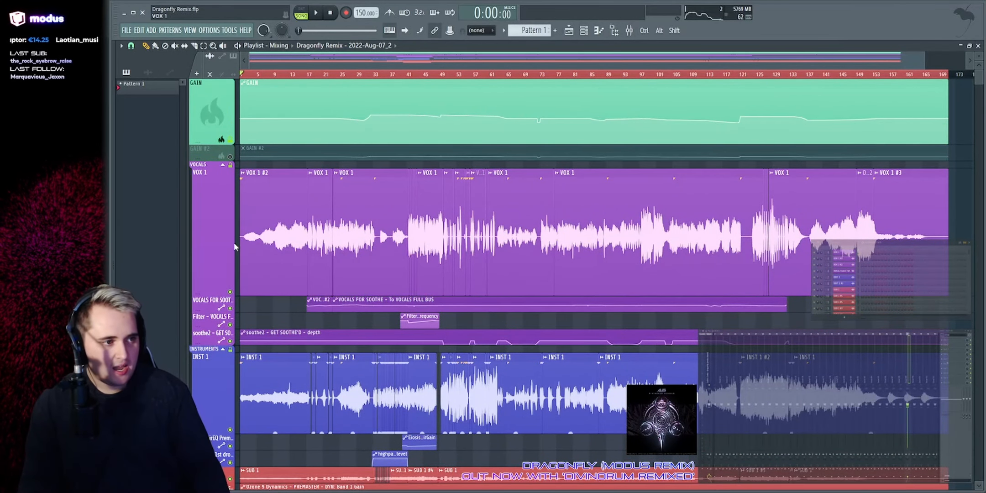
pyautogui.rightClick(231, 165)
pyautogui.moveTo(320, 75); pyautogui.dragTo(411, 86)
pyautogui.press('space')
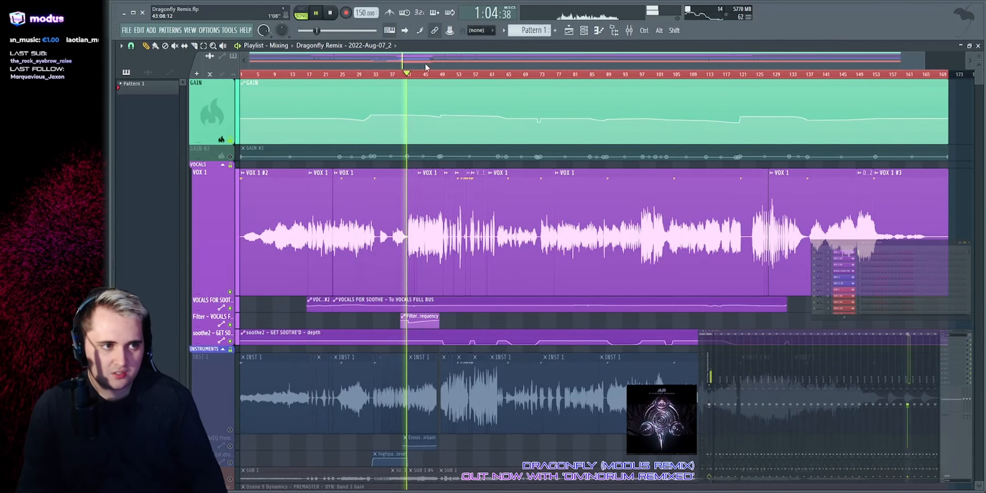
pyautogui.scroll(3, 428, 67)
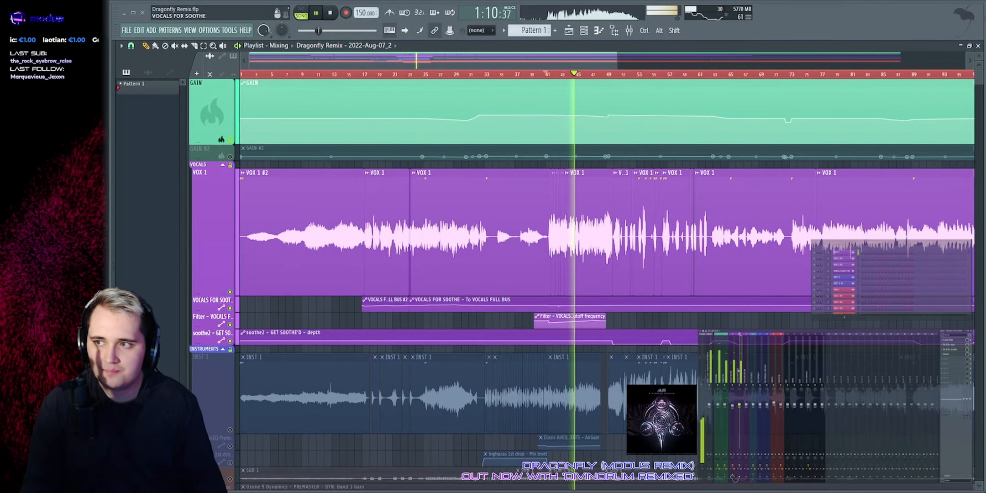
pyautogui.press('space')
# Step: Zoom to around bar 44, enlarge the Filter cutoff lane, and select its automation clip
pyautogui.scroll(6, 570, 76)
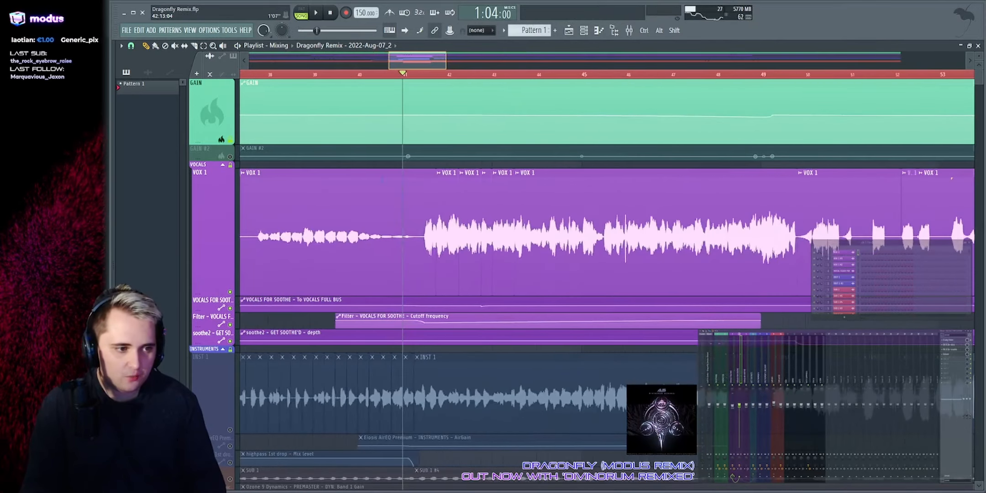
pyautogui.moveTo(269, 249); pyautogui.dragTo(284, 241)
pyautogui.scroll(-1, 284, 241)
pyautogui.moveTo(199, 275); pyautogui.dragTo(199, 408)
pyautogui.moveTo(321, 327); pyautogui.dragTo(885, 321)
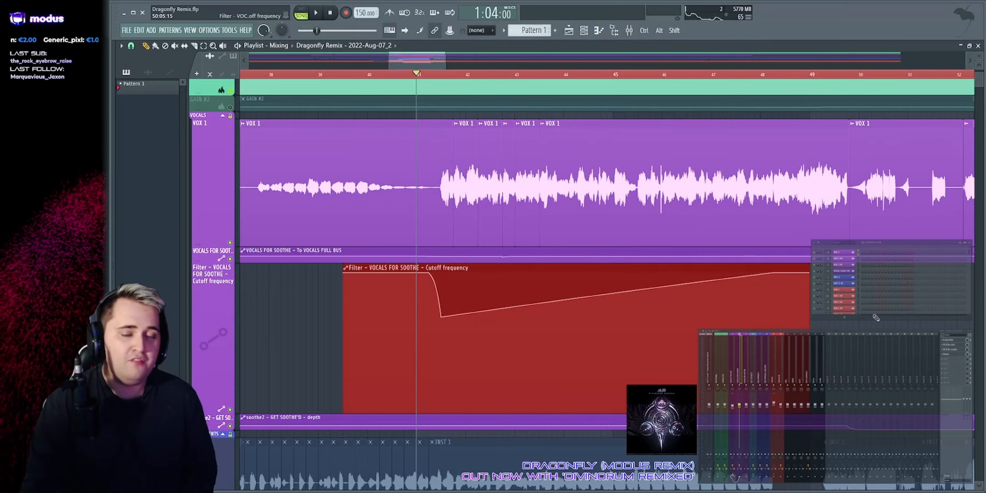
# Step: Mute the Filter cutoff automation clip and unsolo the vocals group
pyautogui.click(272, 288)
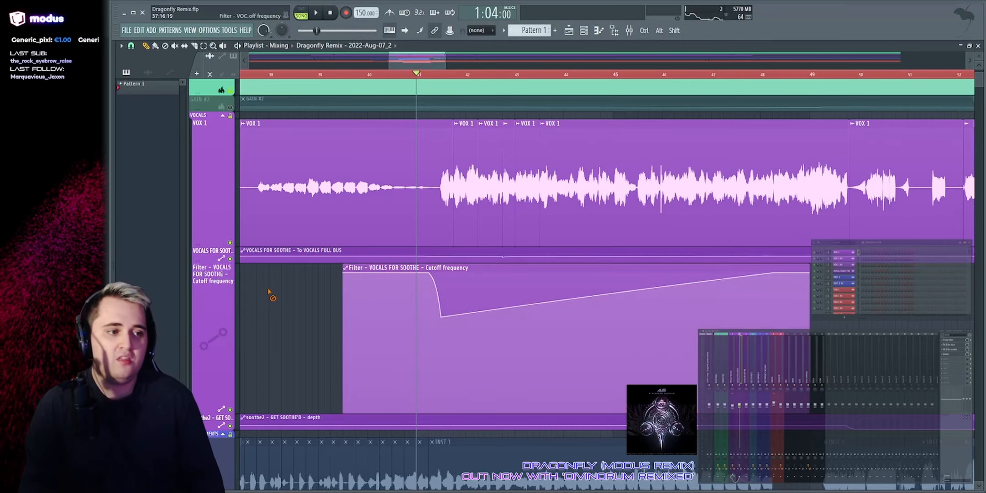
pyautogui.click(362, 305)
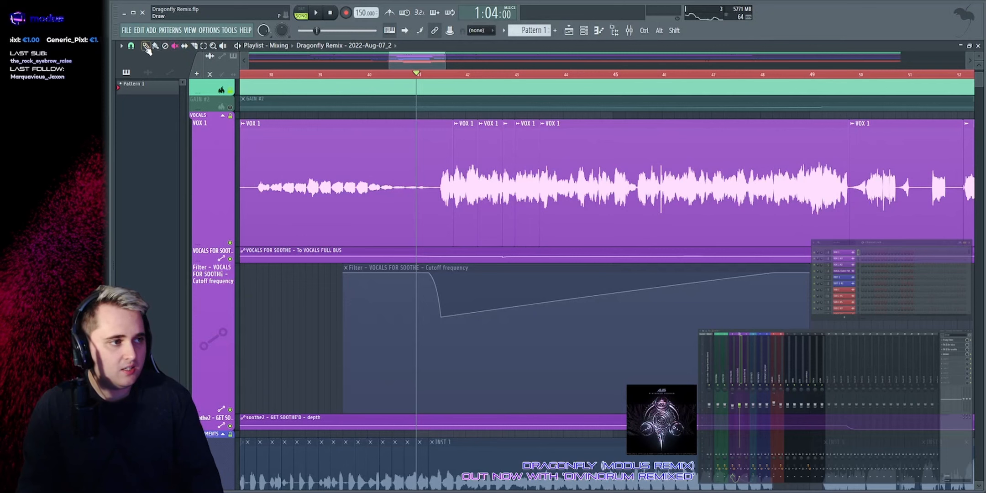
pyautogui.click(146, 47)
pyautogui.rightClick(230, 116)
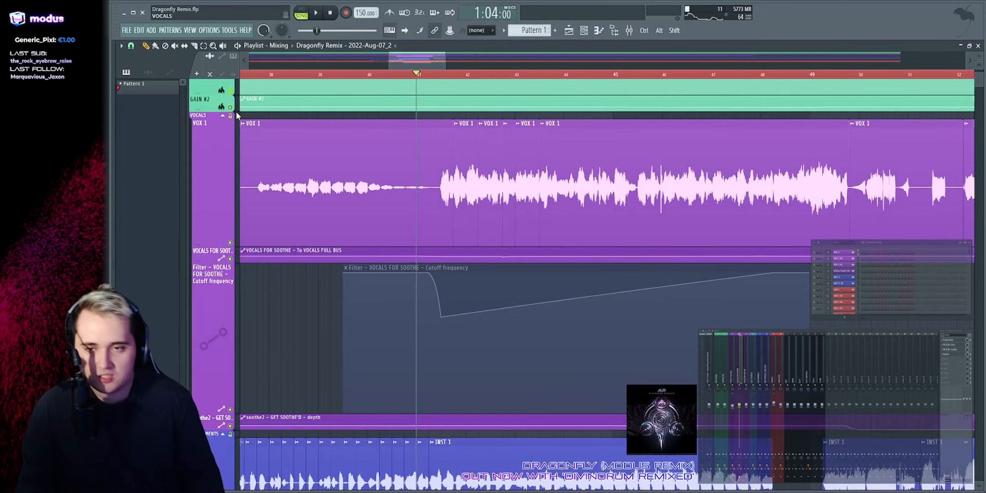
# Step: Select and deselect the VOX 1 clips from bar 41 to 48 while playing, then stop
pyautogui.moveTo(439, 173); pyautogui.dragTo(844, 224)
pyautogui.keyDown('ctrl'); pyautogui.click(842, 303); pyautogui.keyUp('ctrl')
pyautogui.press('space')
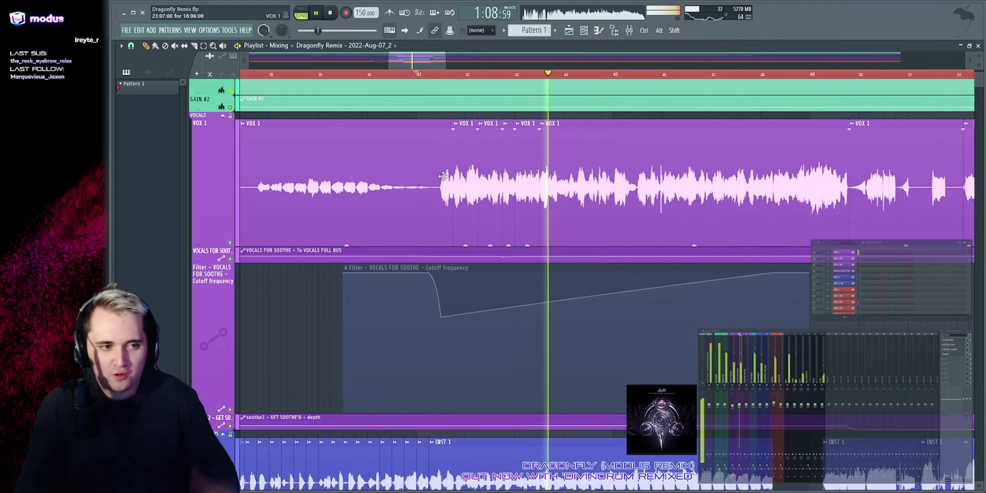
pyautogui.moveTo(443, 176); pyautogui.dragTo(838, 183)
pyautogui.keyDown('ctrl'); pyautogui.click(705, 231); pyautogui.keyUp('ctrl')
pyautogui.press('space')
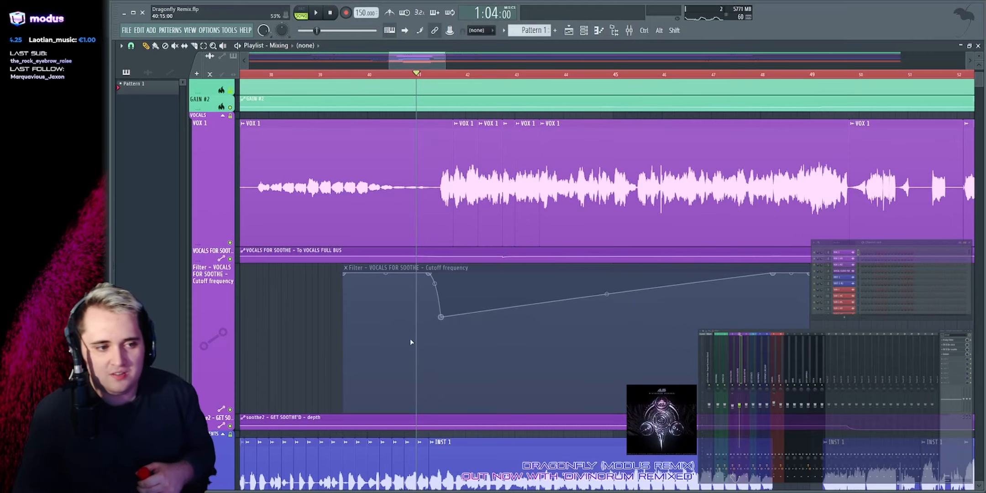
# Step: Unmute the Filter cutoff clip with the Mute tool and open Fruity Filter on VOCALS FOR SOOTHE
pyautogui.click(180, 46)
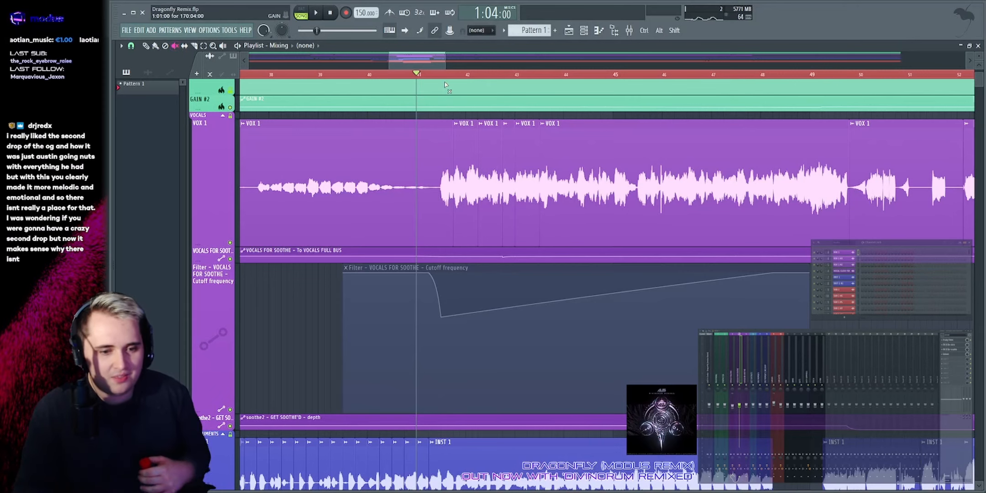
pyautogui.click(392, 325)
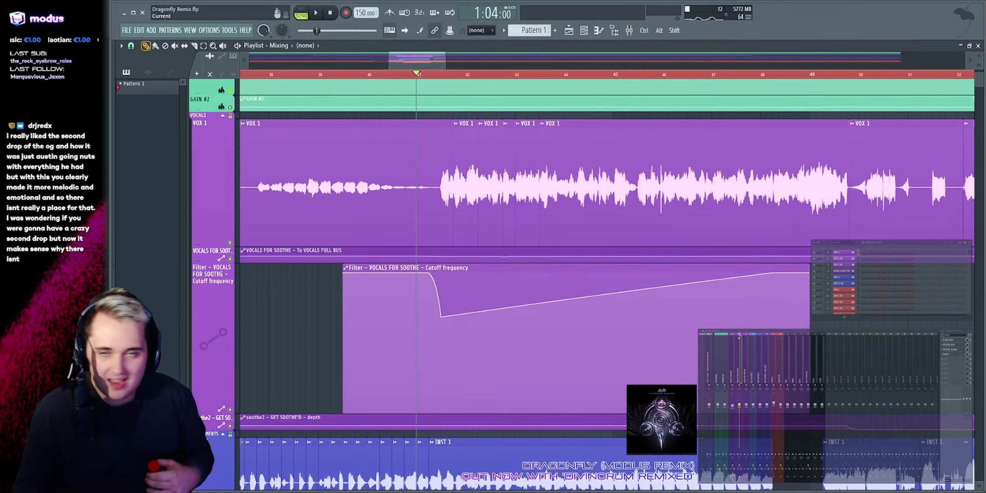
pyautogui.click(954, 341)
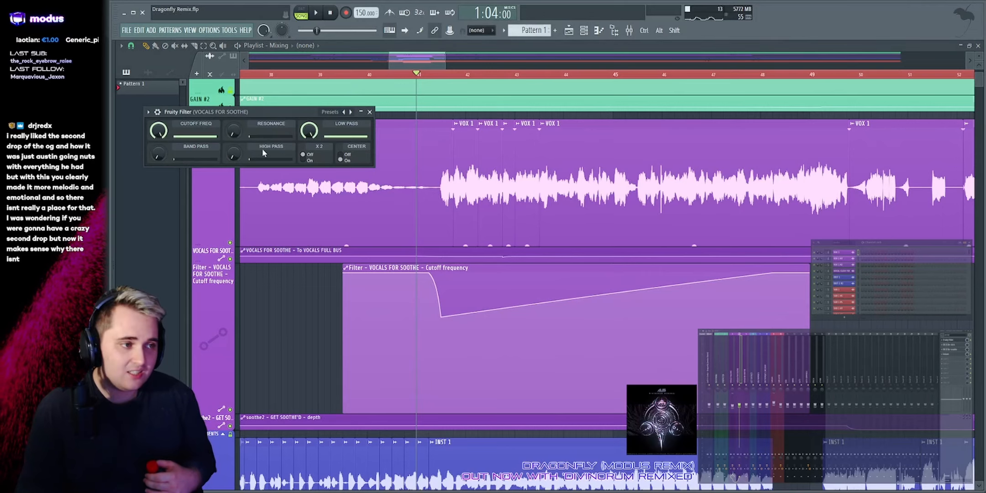
# Step: Move the Fruity Filter window aside and play from bar 41 to hear the cutoff sweep
pyautogui.moveTo(251, 117); pyautogui.dragTo(727, 129)
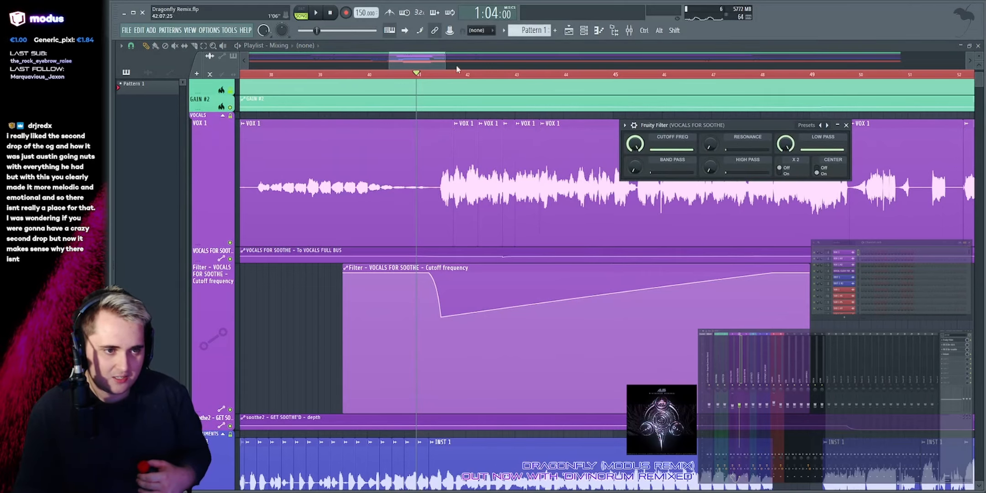
pyautogui.press('space')
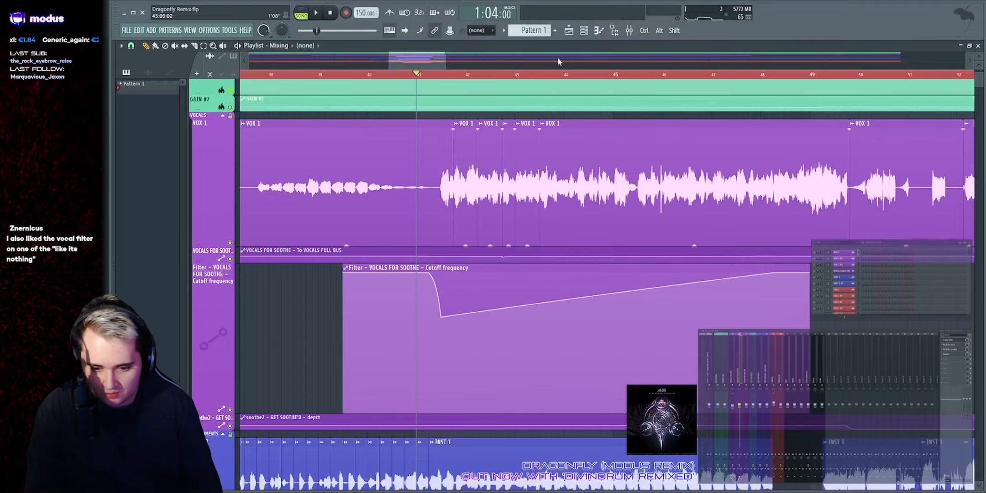
pyautogui.scroll(-4, 417, 60)
pyautogui.press('space')
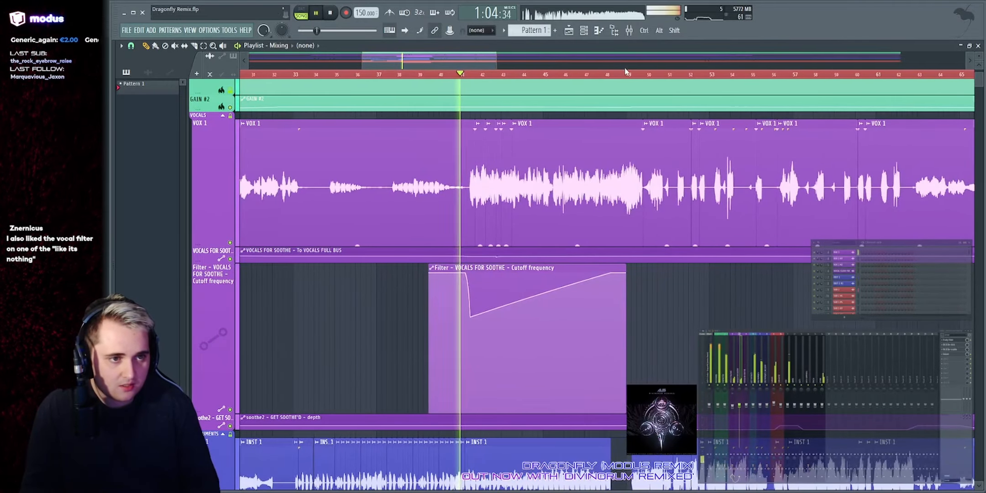
pyautogui.click(639, 73)
pyautogui.scroll(3, 412, 52)
pyautogui.press('space')
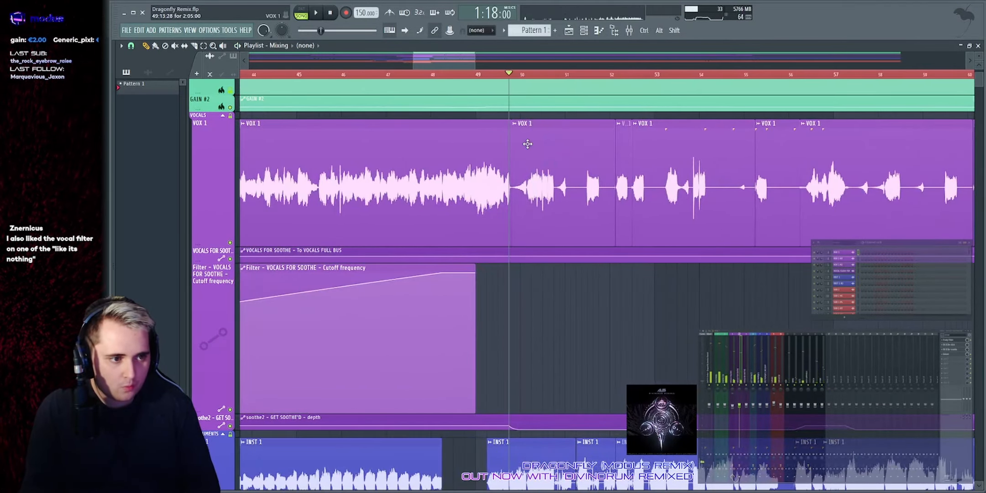
pyautogui.scroll(-2, 413, 51)
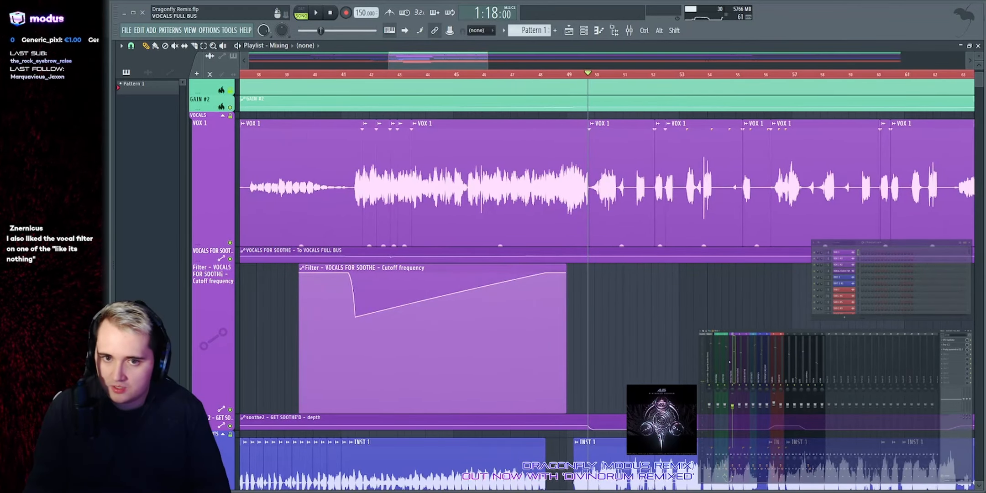
pyautogui.click(959, 355)
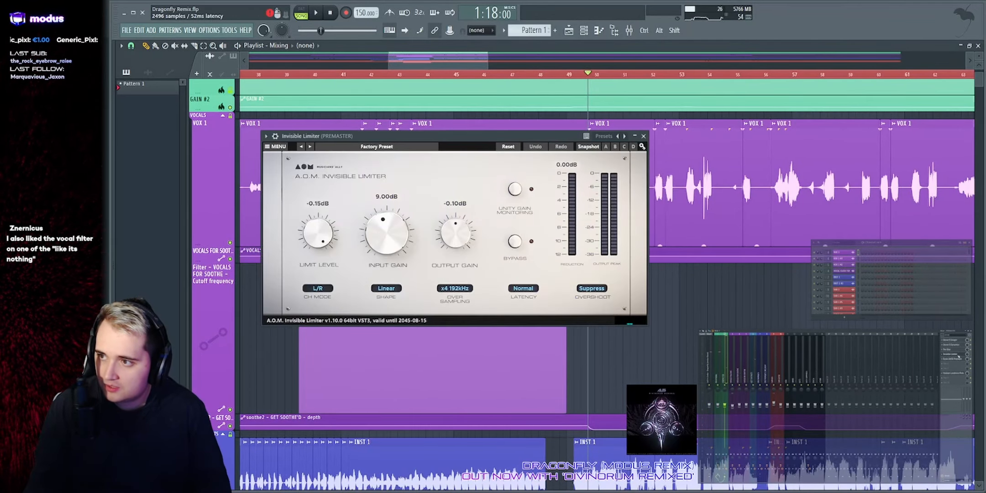
pyautogui.press('space')
pyautogui.press('Escape')
pyautogui.press('space')
pyautogui.press('space')
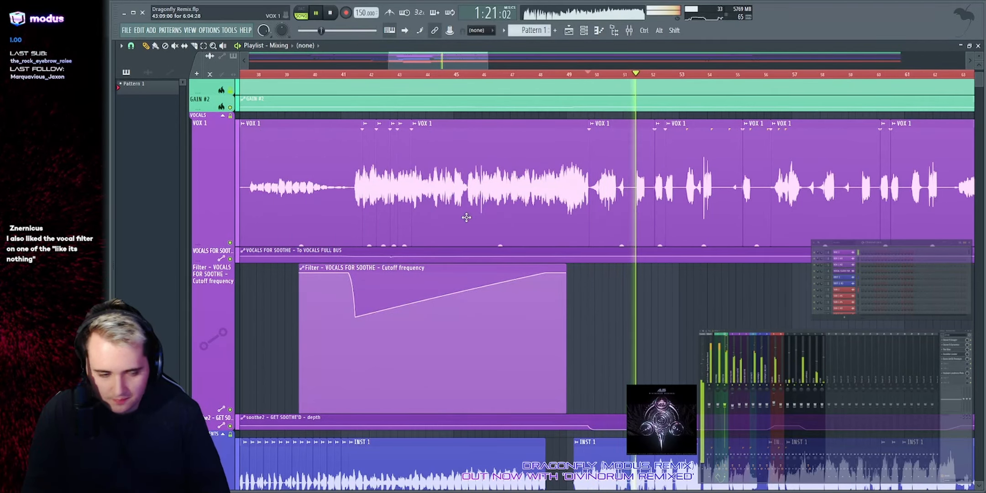
pyautogui.scroll(-4, 451, 61)
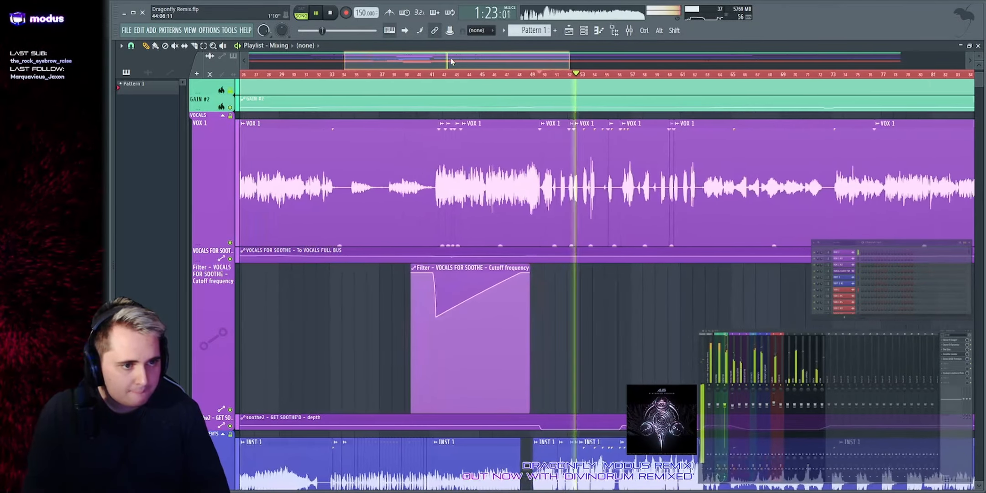
pyautogui.scroll(4, 451, 62)
pyautogui.scroll(3, 451, 61)
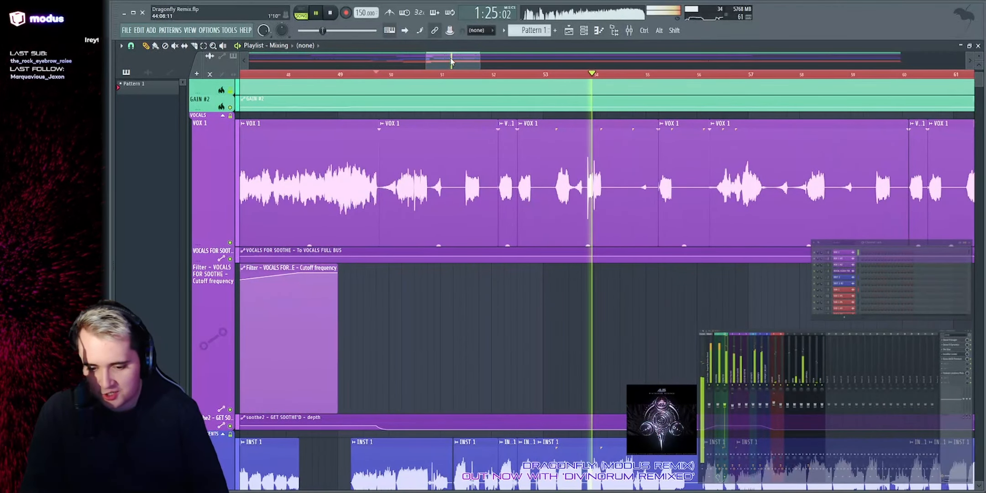
pyautogui.press('space')
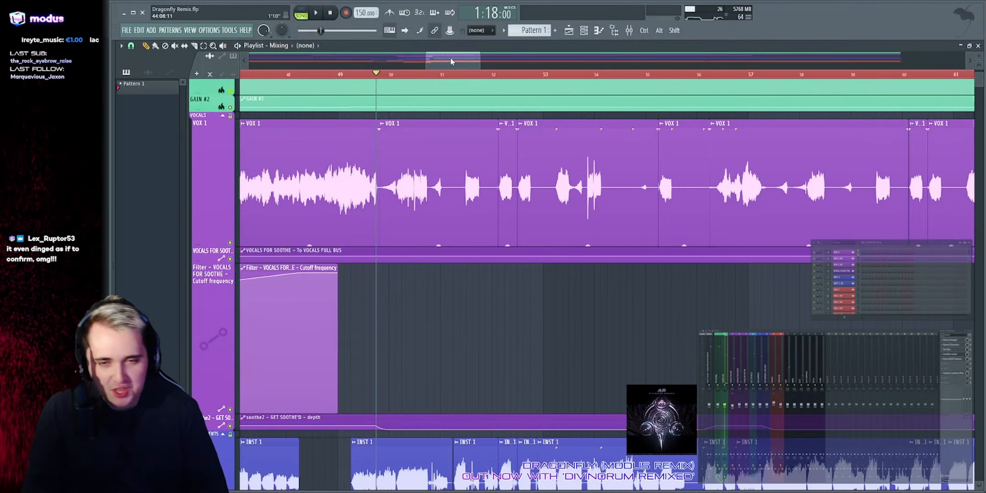
pyautogui.scroll(-5, 451, 62)
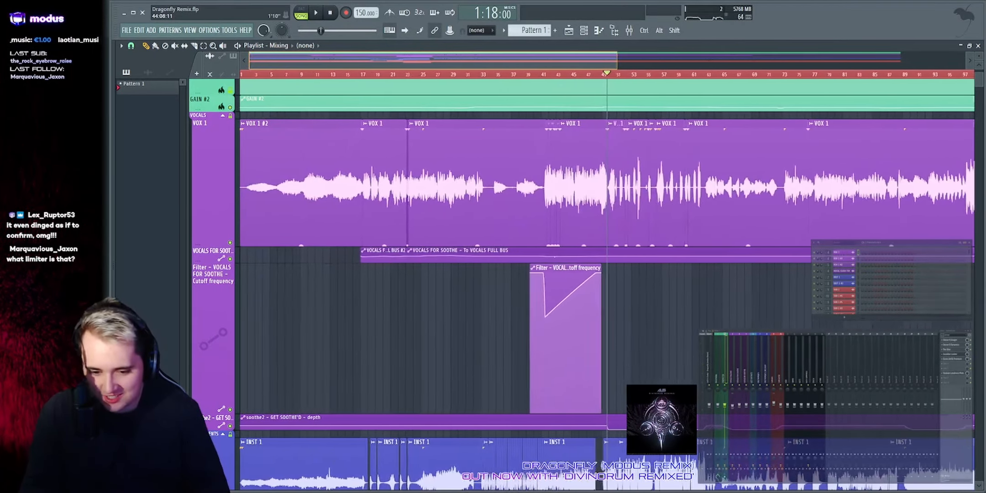
pyautogui.scroll(1, 859, 78)
# Step: Open the PREMASTER Invisible Limiter, showing Linear shape, x4 192kHz oversampling and -0.10 dB output
pyautogui.click(956, 355)
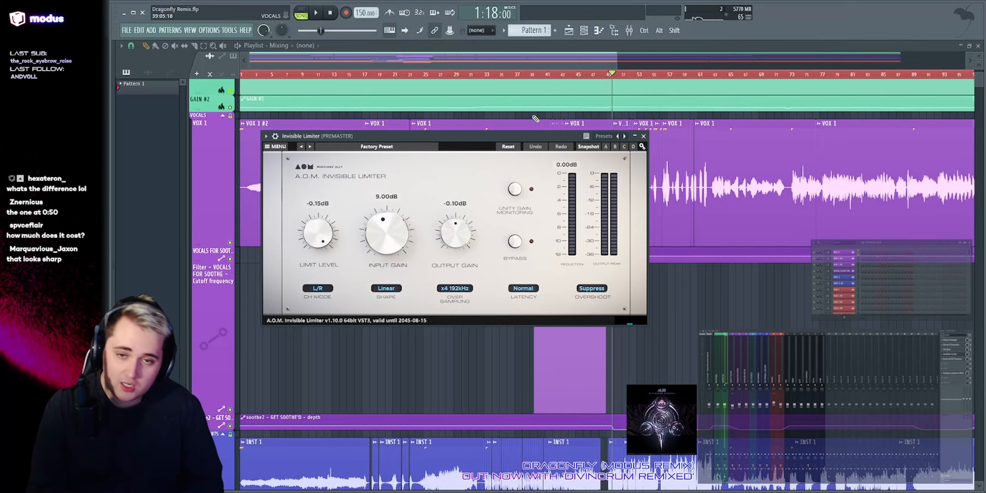
# Step: Close the limiter, play briefly, and collapse the Filter automation lane to minimum height
pyautogui.press('Escape')
pyautogui.press('space')
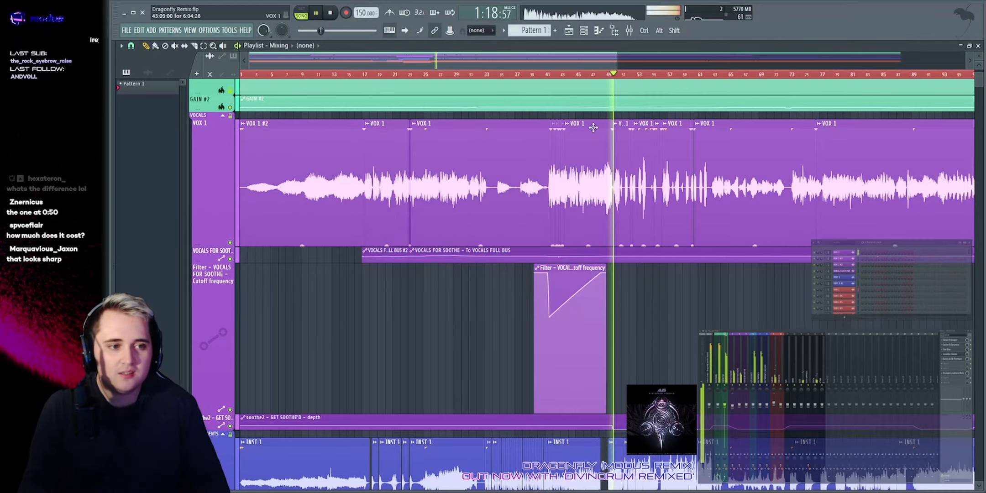
pyautogui.press('space')
pyautogui.scroll(2, 219, 178)
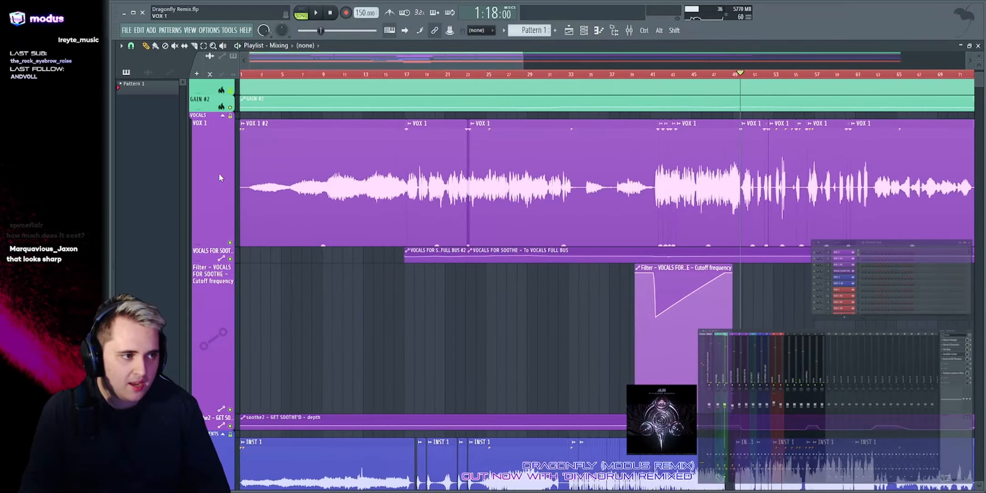
pyautogui.moveTo(231, 414); pyautogui.dragTo(238, 276)
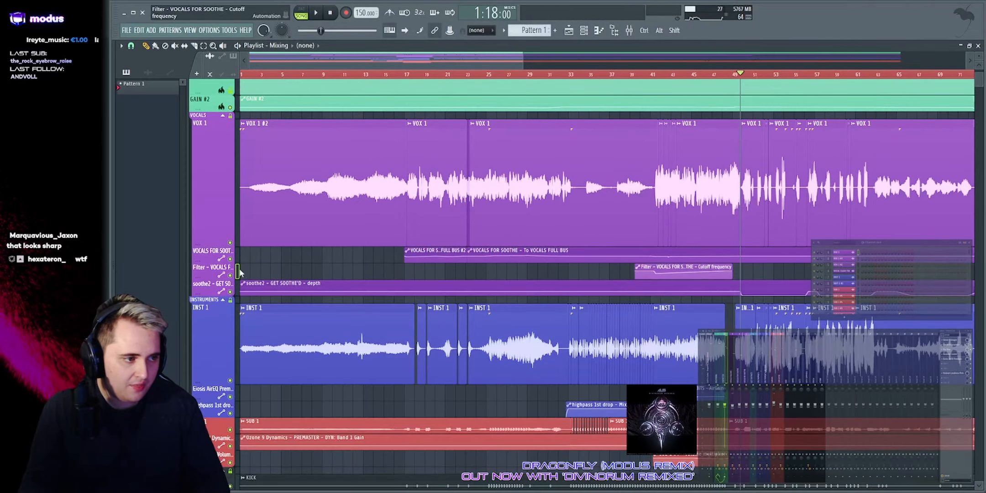
# Step: Solo the VOX 1 vocal track and listen to the soloed vocals
pyautogui.rightClick(230, 243)
pyautogui.press('space')
pyautogui.scroll(4, 697, 59)
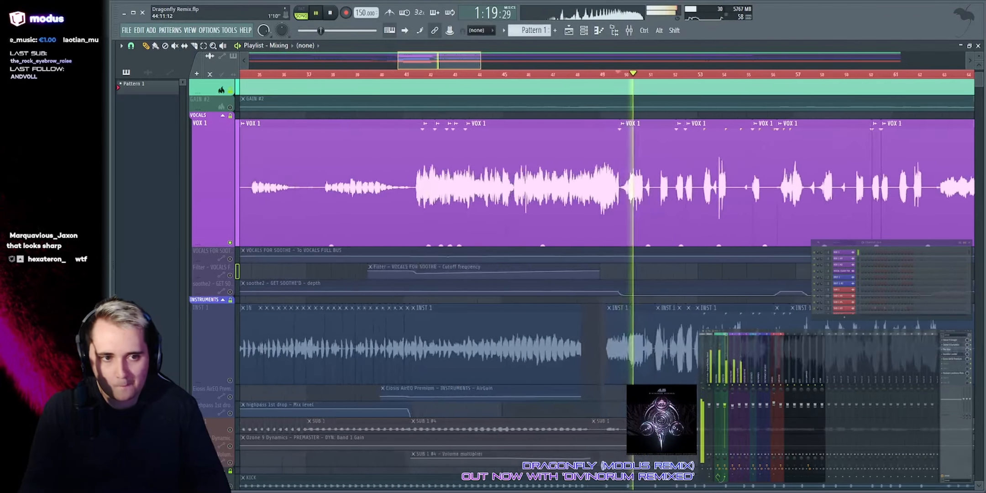
pyautogui.scroll(-2, 698, 59)
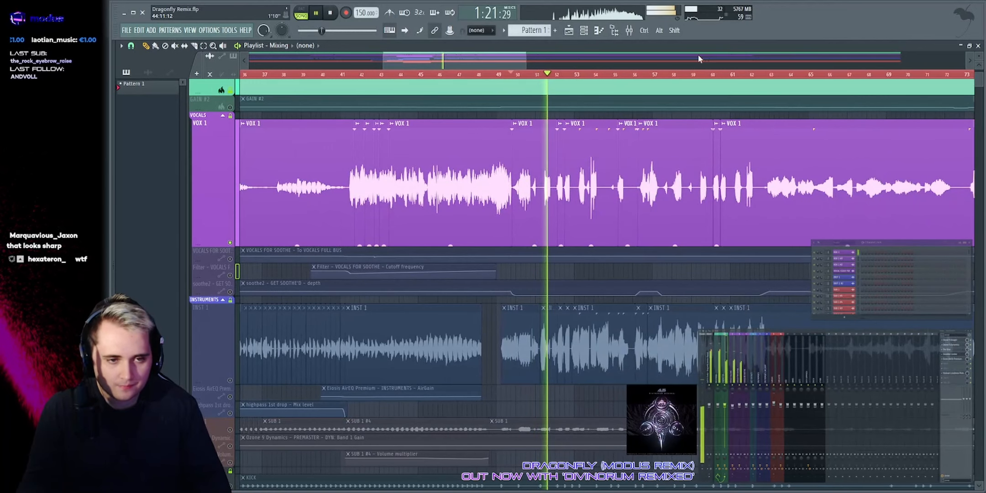
pyautogui.press('space')
pyautogui.scroll(-3, 405, 295)
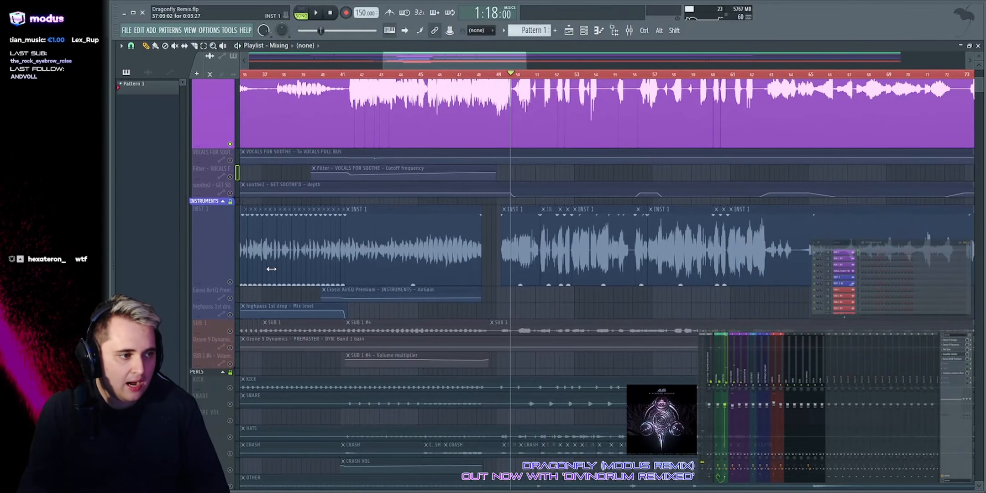
# Step: Play the instruments from the INST 1 clip start, then move the playhead back to bar 41
pyautogui.click(232, 283)
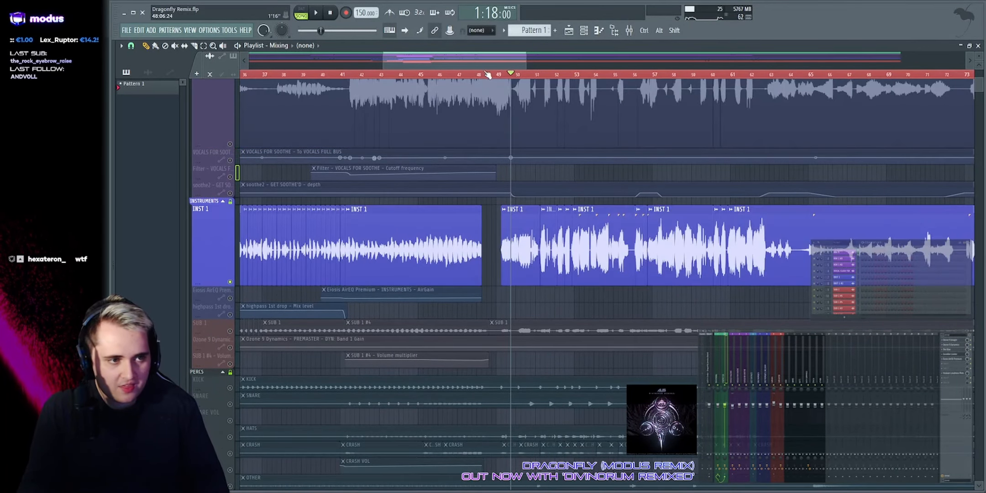
pyautogui.click(502, 74)
pyautogui.press('space')
pyautogui.scroll(3, 497, 65)
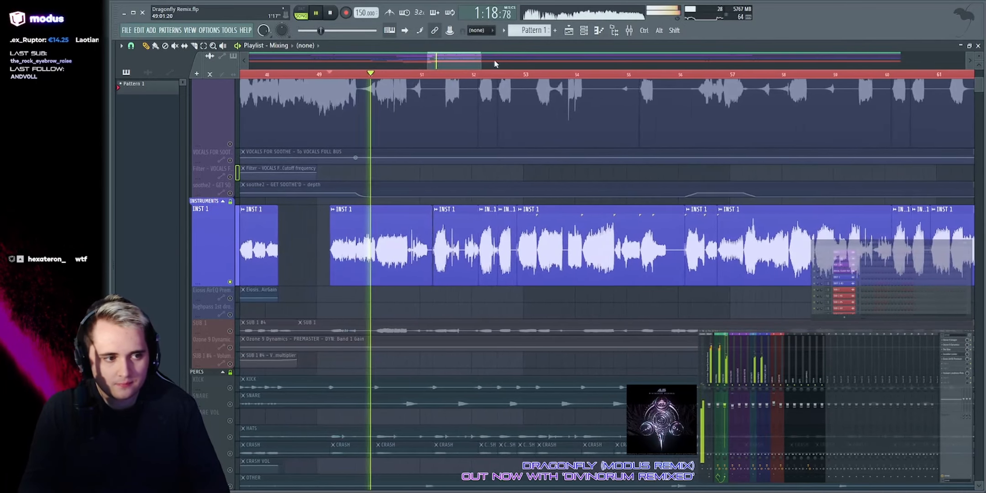
pyautogui.scroll(-4, 491, 64)
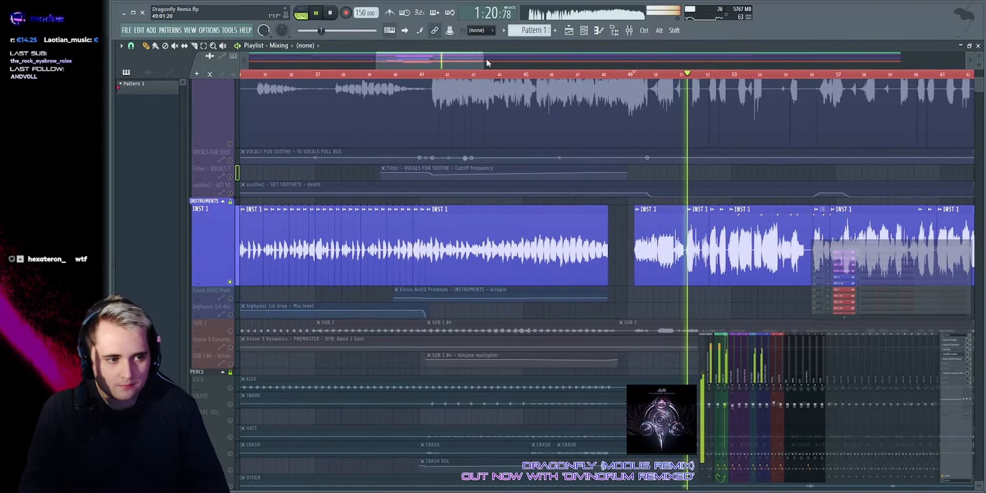
pyautogui.click(427, 74)
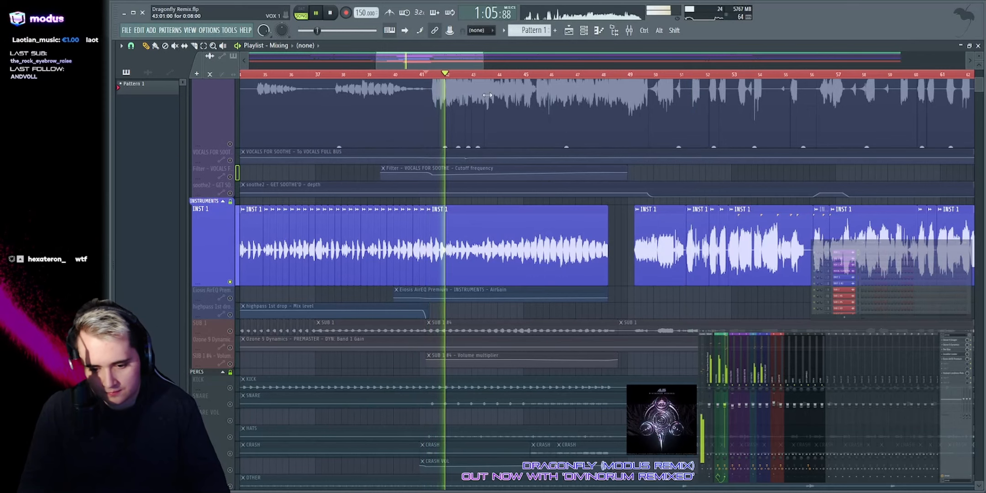
pyautogui.press('space')
pyautogui.scroll(-3, 336, 216)
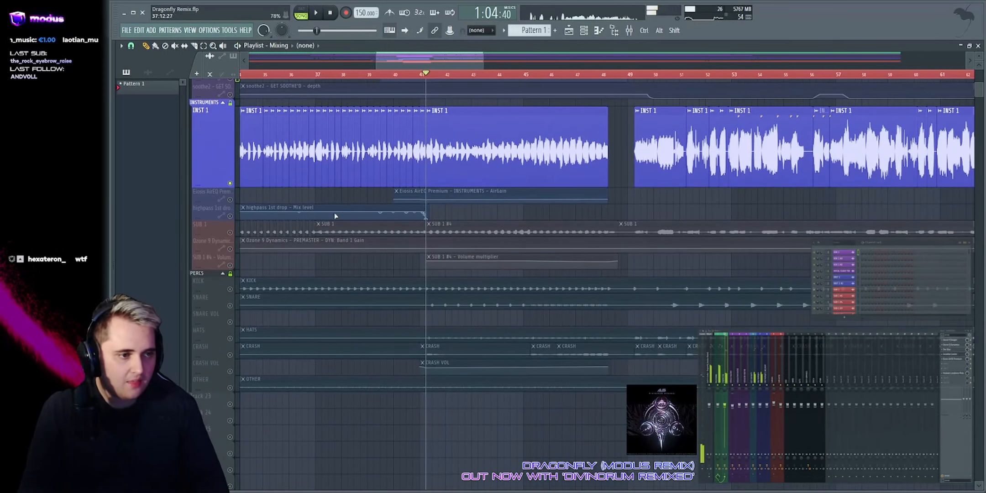
# Step: Solo the SUB 1 track and listen to the bass
pyautogui.keyDown('ctrl'); pyautogui.click(230, 233); pyautogui.keyUp('ctrl')
pyautogui.press('space')
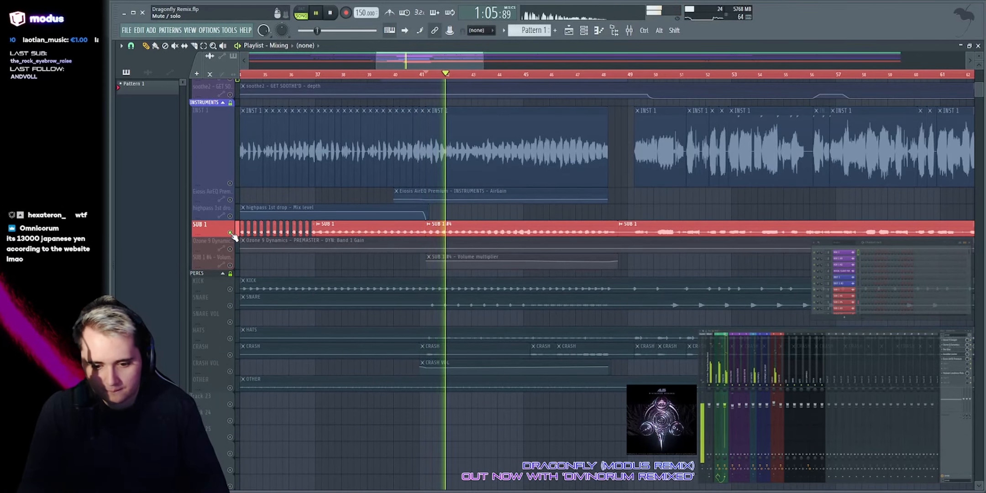
pyautogui.scroll(-2, 233, 236)
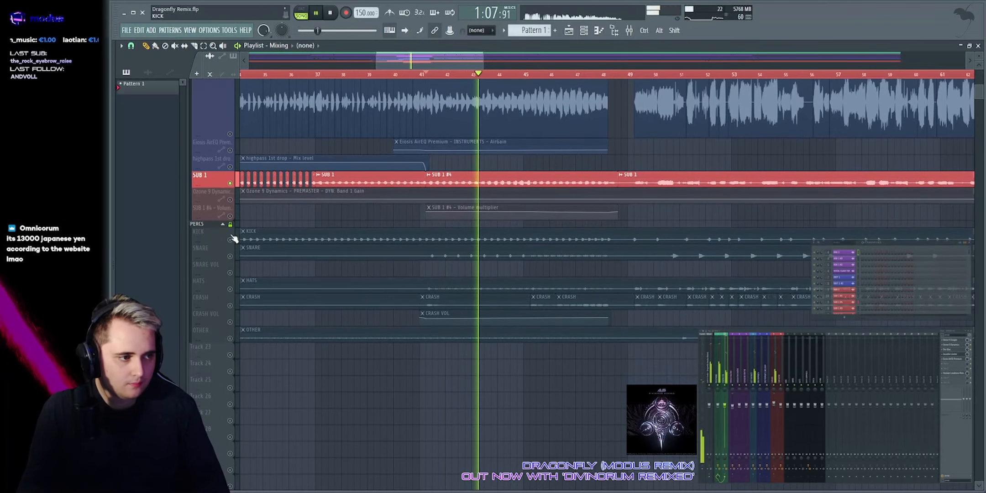
pyautogui.scroll(3, 232, 238)
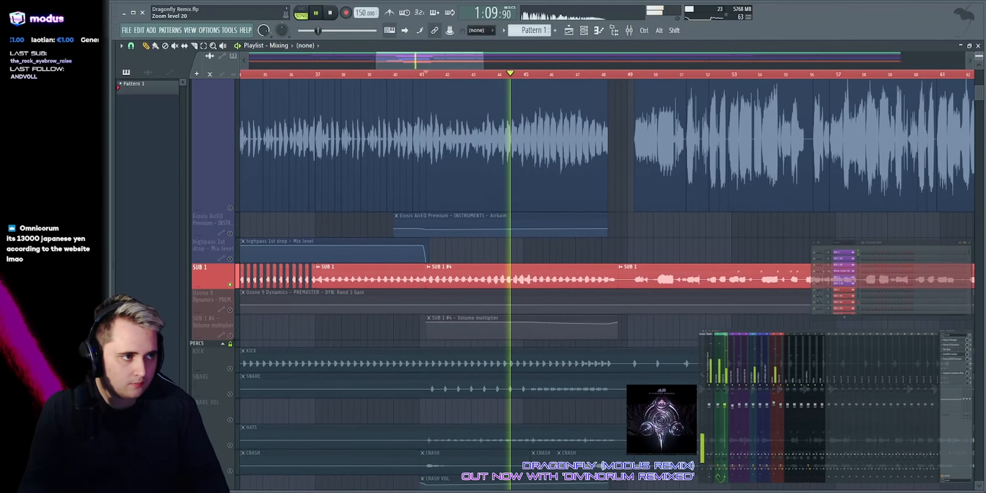
pyautogui.scroll(-4, 230, 242)
pyautogui.press('space')
# Step: Audition the KICK stem, then the SNARE stem, soloed from bar 41
pyautogui.keyDown('ctrl'); pyautogui.click(230, 241); pyautogui.keyUp('ctrl')
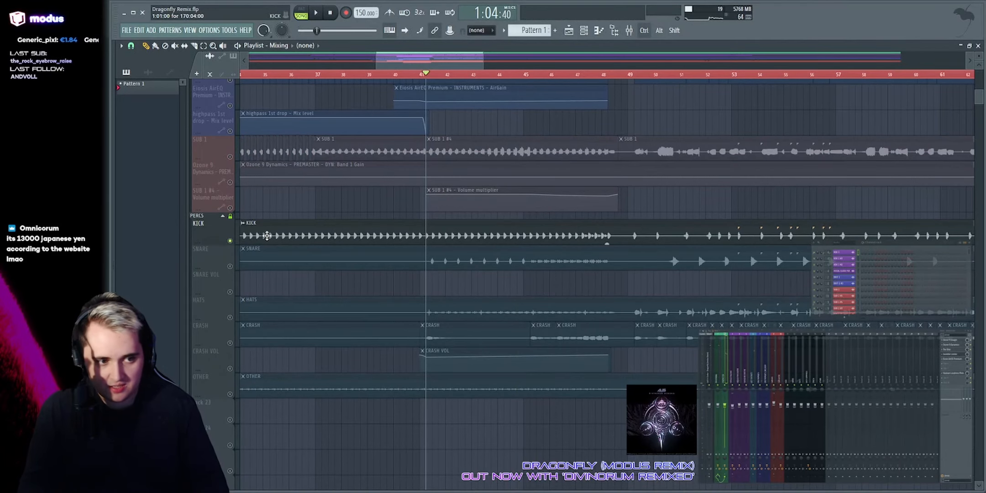
pyautogui.press('space')
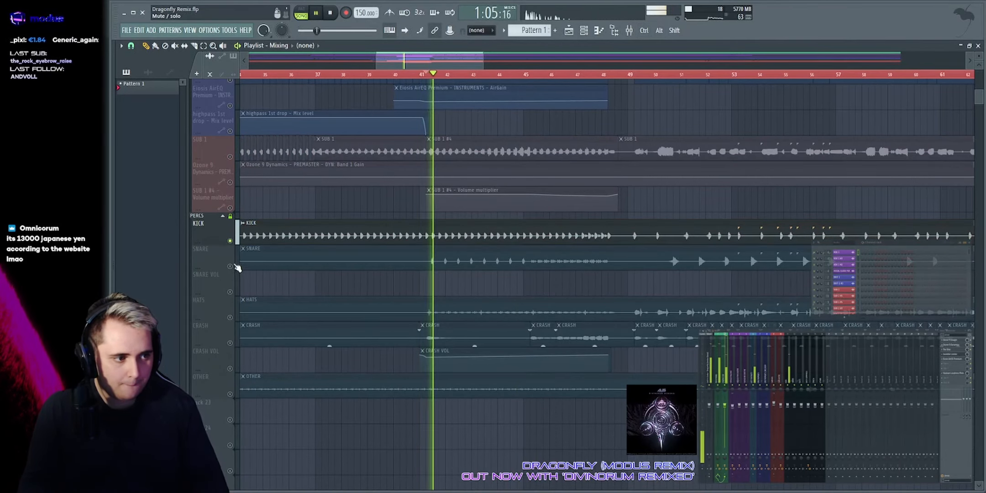
pyautogui.keyDown('ctrl'); pyautogui.click(230, 266); pyautogui.keyUp('ctrl')
pyautogui.scroll(-4, 233, 256)
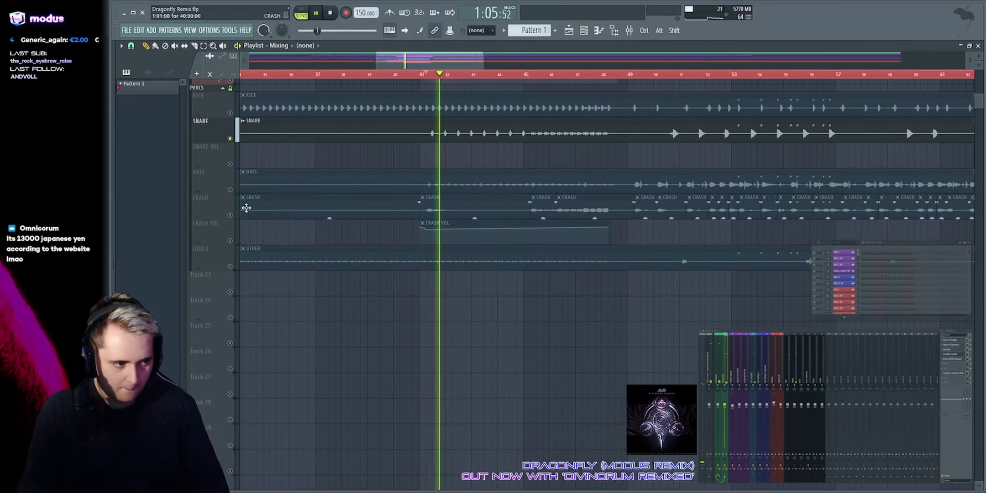
pyautogui.press('space')
# Step: Audition the HATS, CRASH and OTHER stems soloed in turn, selecting the OTHER clip
pyautogui.keyDown('ctrl'); pyautogui.click(230, 190); pyautogui.keyUp('ctrl')
pyautogui.press('space')
pyautogui.keyDown('ctrl'); pyautogui.click(230, 215); pyautogui.keyUp('ctrl')
pyautogui.press('space')
pyautogui.keyDown('ctrl'); pyautogui.click(230, 266); pyautogui.keyUp('ctrl')
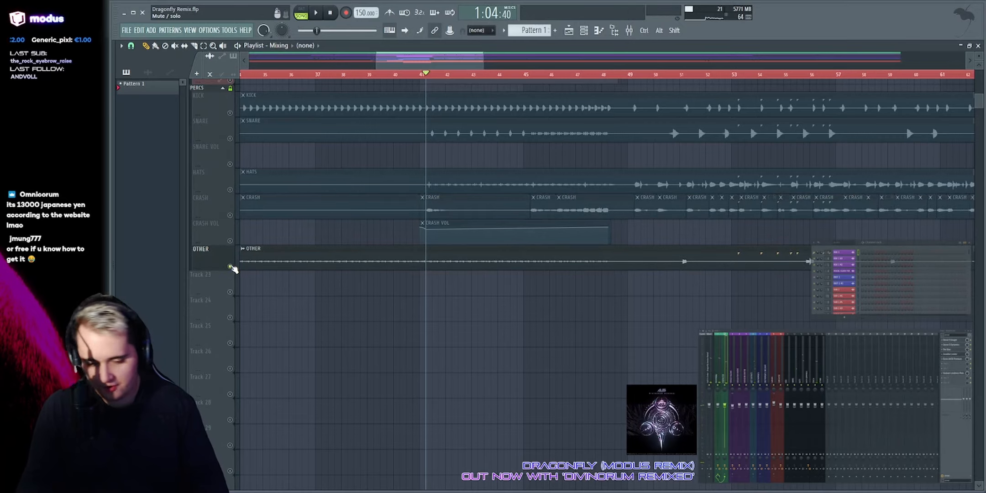
pyautogui.press('space')
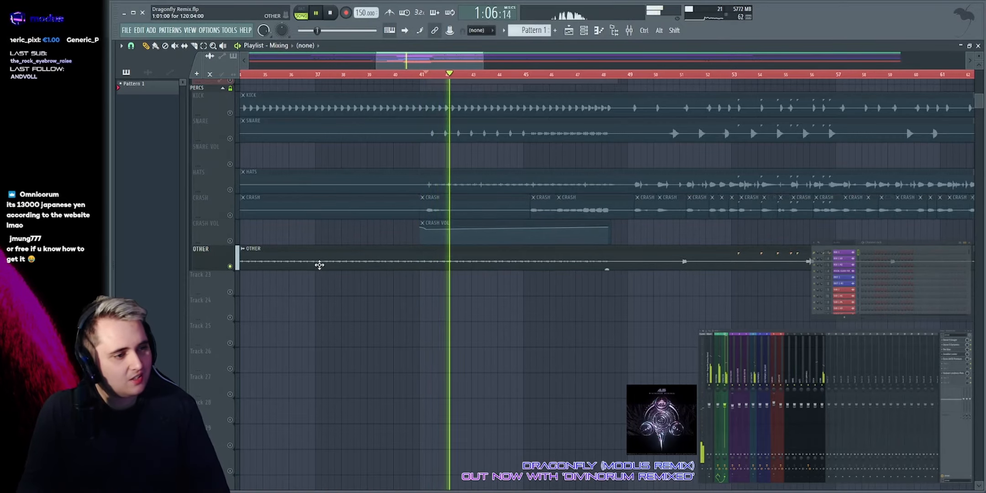
pyautogui.moveTo(288, 246); pyautogui.dragTo(714, 293)
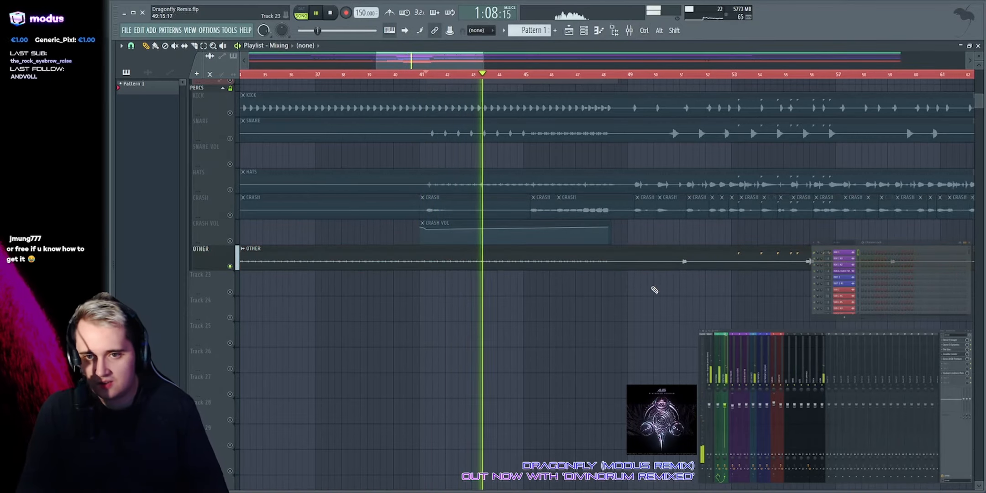
pyautogui.scroll(5, 746, 308)
pyautogui.press('space')
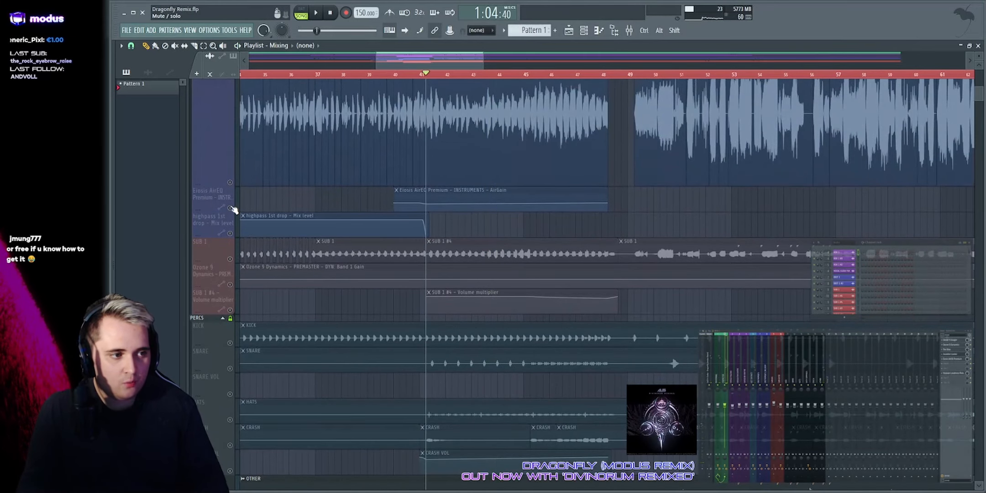
# Step: Unsolo all tracks, zoom the playlist to bars 34–44, and select the INST 1 clips there
pyautogui.click(231, 208)
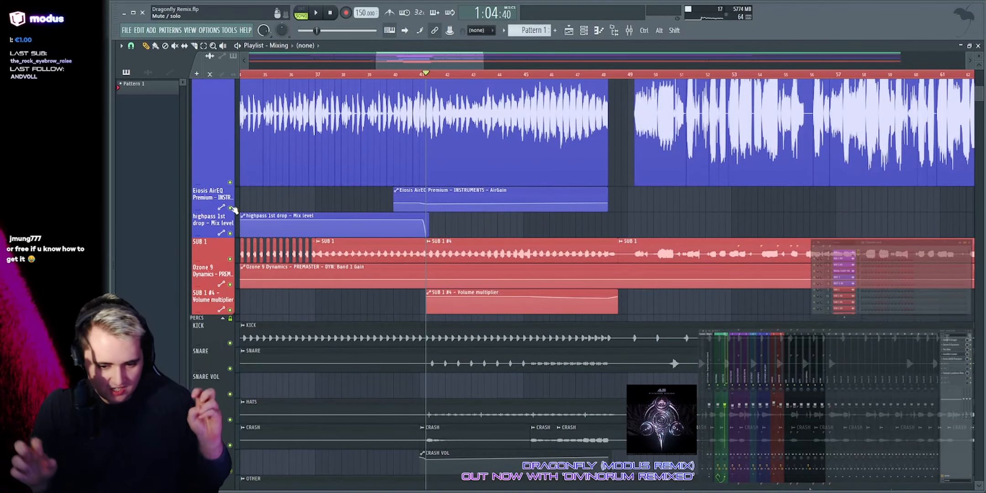
pyautogui.scroll(3, 280, 216)
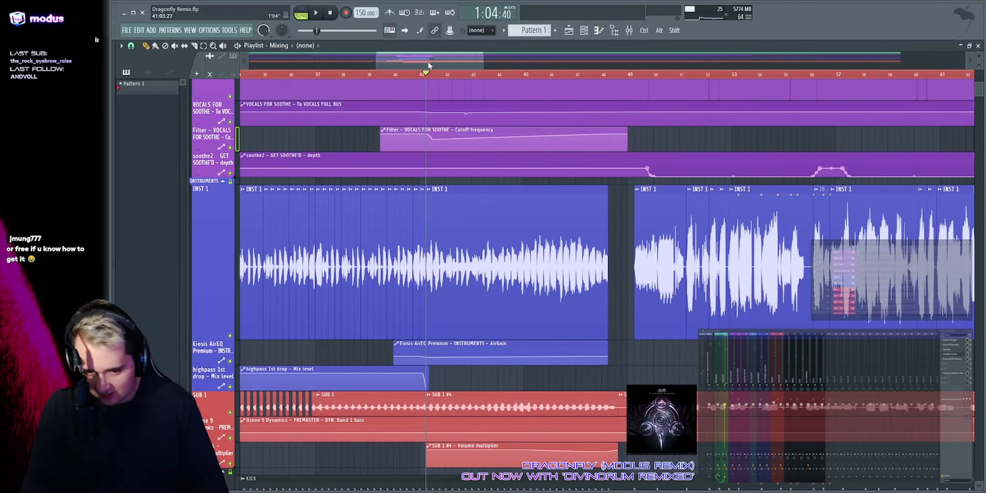
pyautogui.moveTo(429, 64); pyautogui.dragTo(391, 75)
pyautogui.moveTo(273, 196)
pyautogui.mouseDown()
pyautogui.moveTo(903, 202)
pyautogui.moveTo(271, 212)
pyautogui.mouseUp()
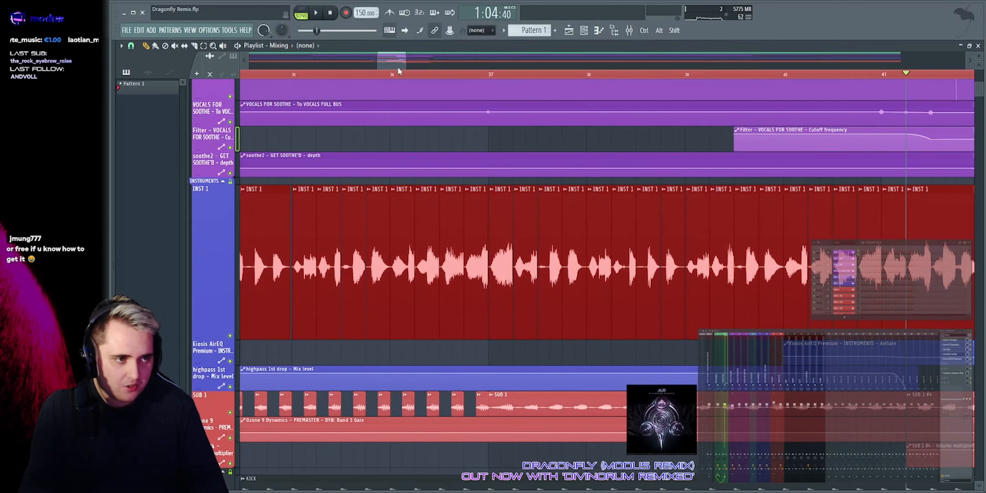
pyautogui.moveTo(405, 65); pyautogui.dragTo(380, 61)
pyautogui.hscroll(2, 533, 257)
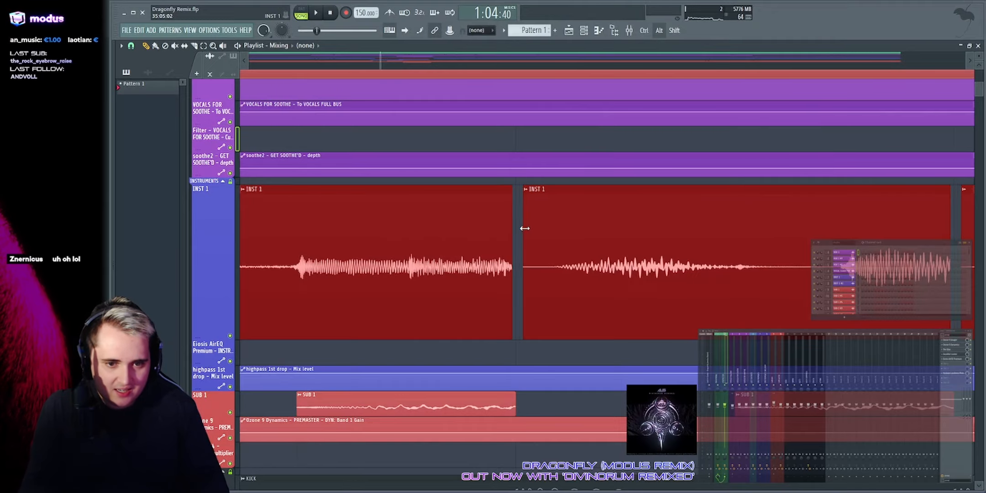
# Step: Play briefly, then select the last INST 1 clip and drag its start slightly later
pyautogui.press('space')
pyautogui.scroll(-8, 488, 56)
pyautogui.scroll(8, 489, 56)
pyautogui.press('space')
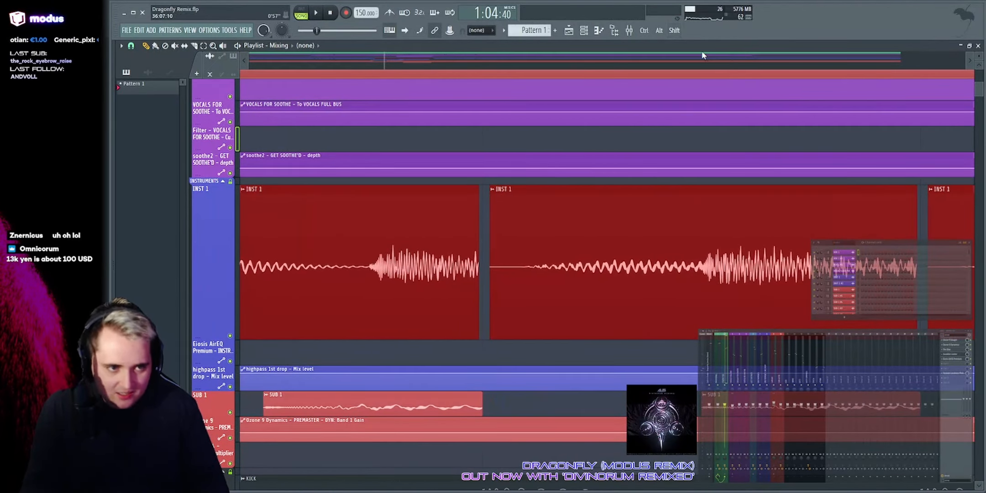
pyautogui.scroll(-2, 704, 56)
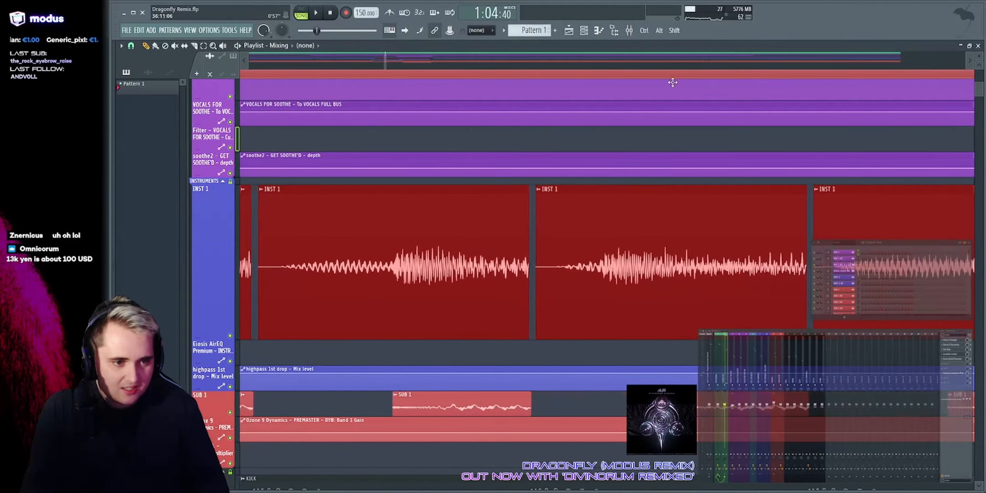
pyautogui.keyDown('shift'); pyautogui.click(525, 242); pyautogui.keyUp('shift')
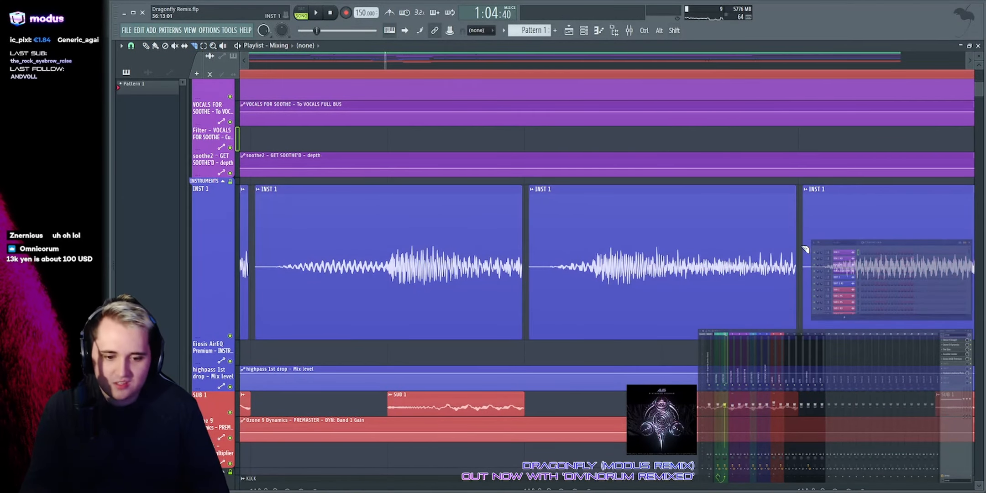
pyautogui.click(804, 246)
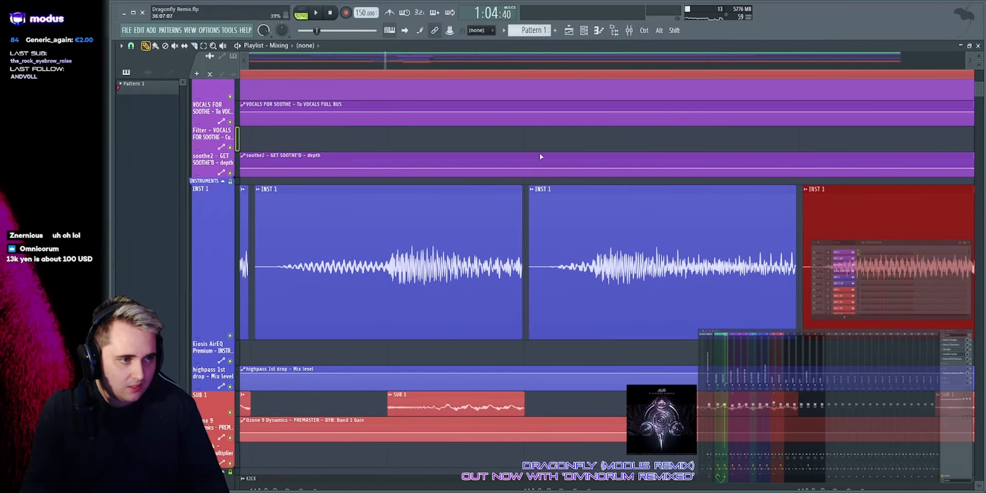
pyautogui.moveTo(806, 245); pyautogui.dragTo(812, 244)
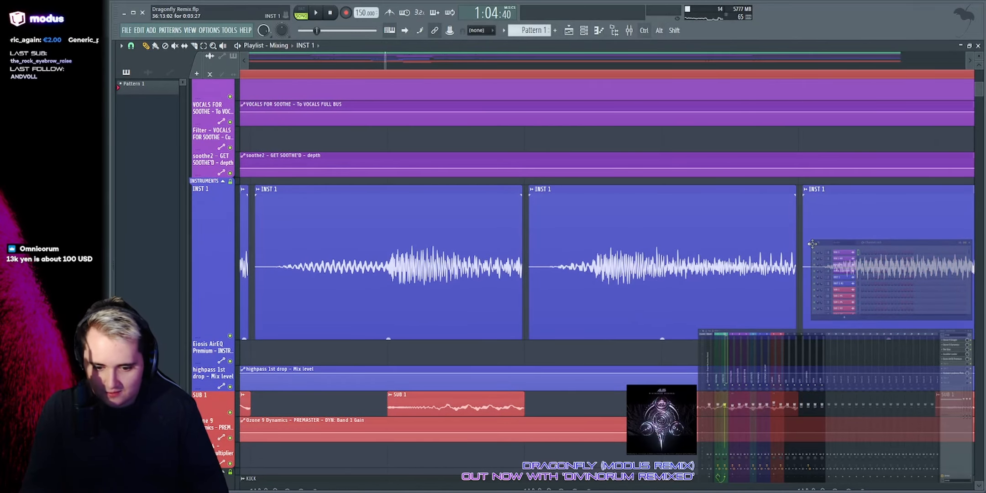
# Step: Play from 1:04:40, then move the song position back to about bar 34.5
pyautogui.scroll(-8, 703, 67)
pyautogui.press('space')
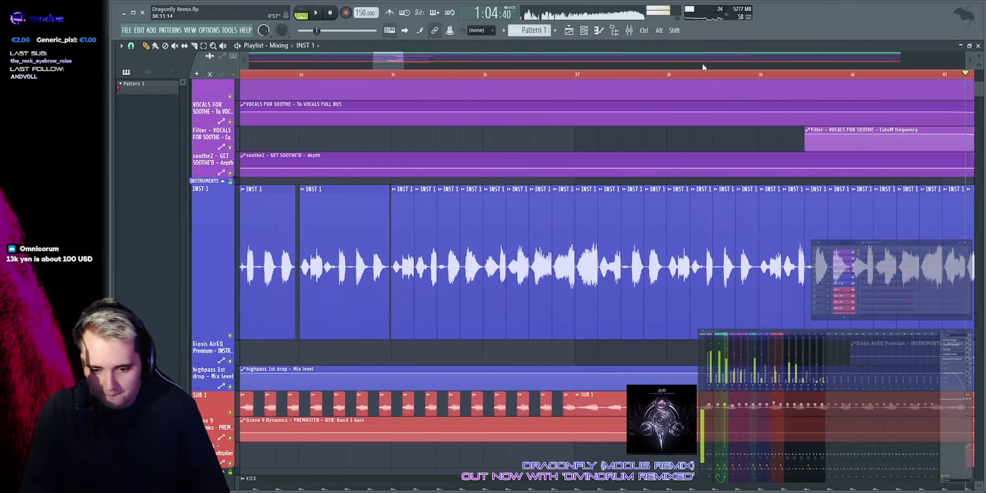
pyautogui.press('space')
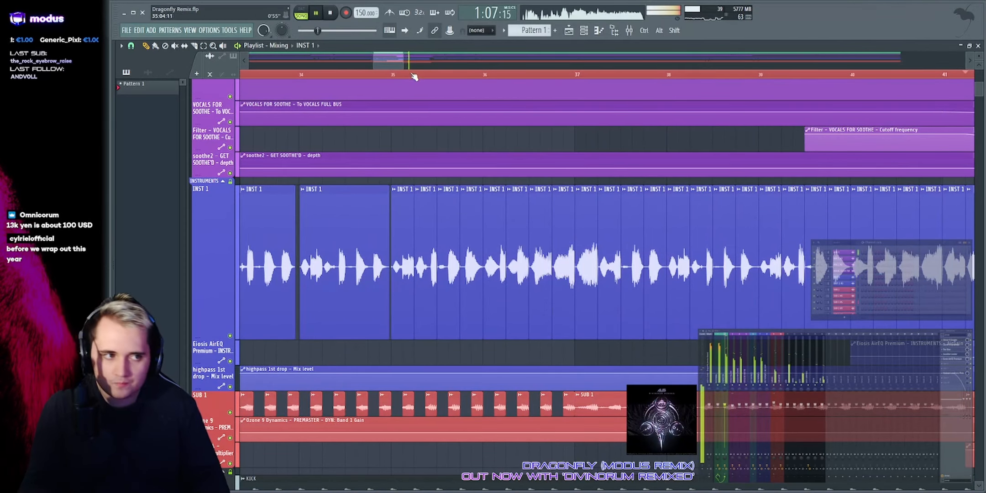
pyautogui.press('space')
pyautogui.click(380, 74)
pyautogui.scroll(3, 385, 64)
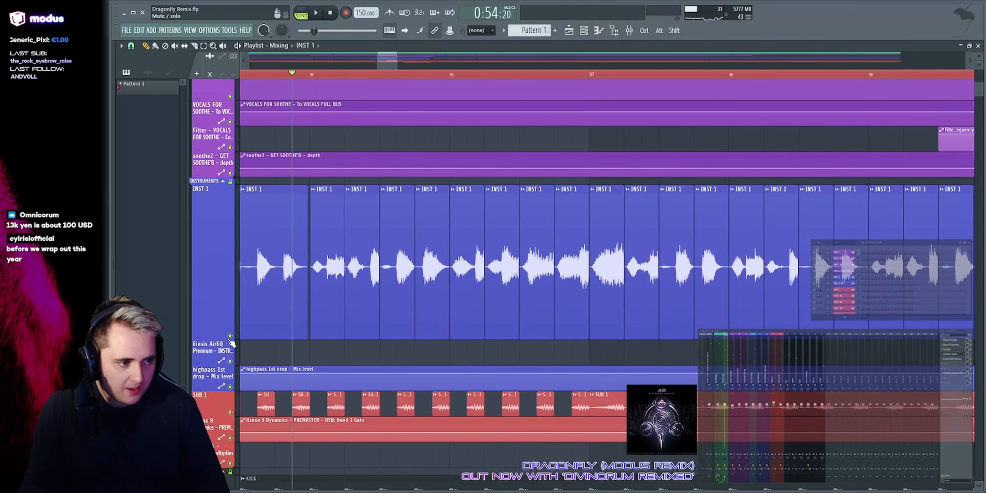
# Step: Solo the INST 1 stem and listen, scrolling the view to bars 36–67
pyautogui.rightClick(230, 336)
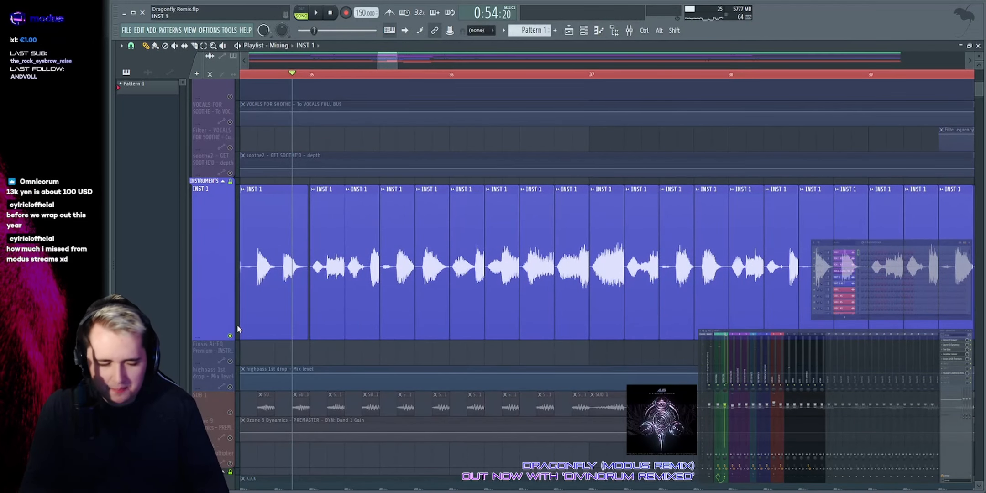
pyautogui.press('space')
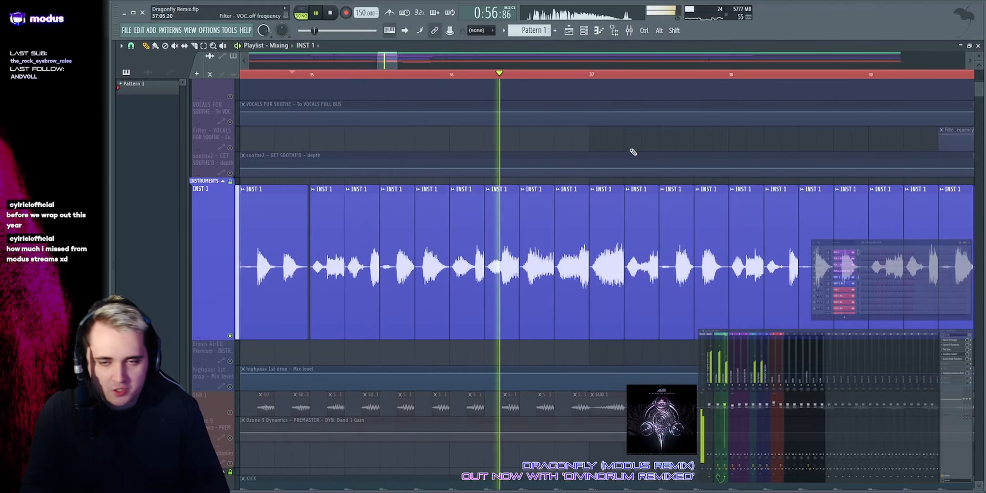
pyautogui.moveTo(258, 224); pyautogui.dragTo(898, 211)
pyautogui.keyDown('ctrl'); pyautogui.click(845, 353); pyautogui.keyUp('ctrl')
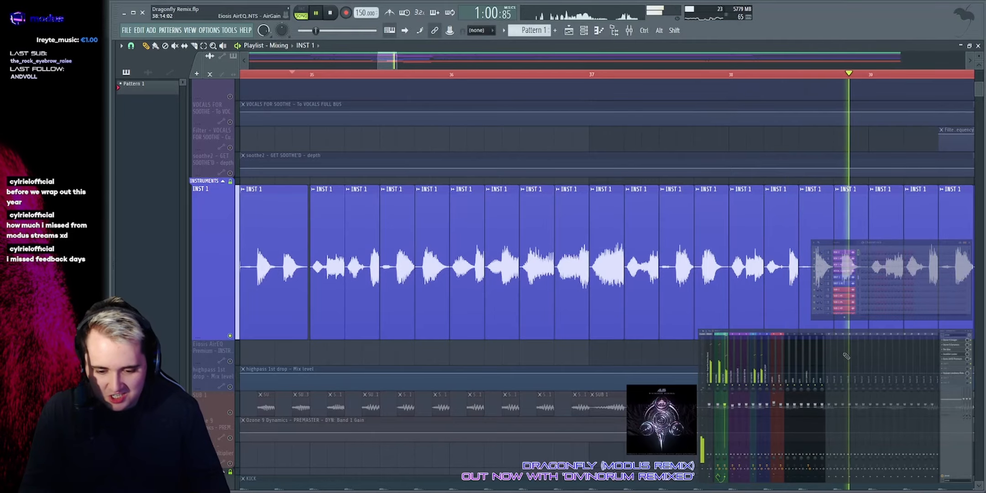
pyautogui.scroll(-5, 621, 55)
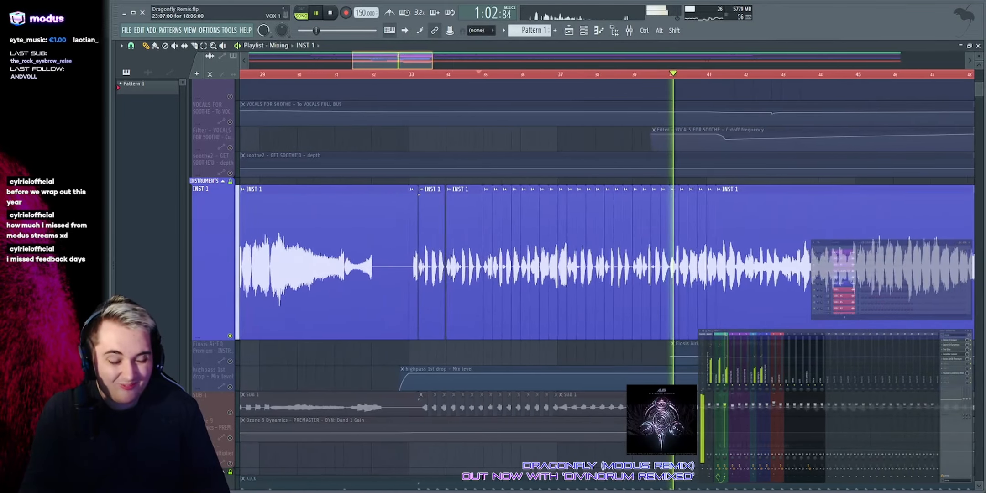
pyautogui.moveTo(620, 60); pyautogui.dragTo(629, 69)
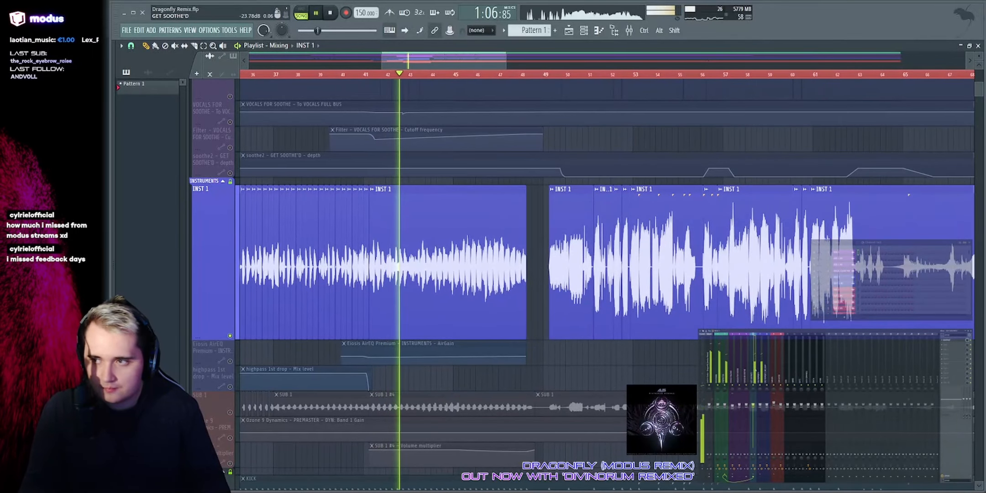
pyautogui.press('space')
# Step: Solo the VOX 1 vocals, play from bar 41.5, and open the soothe2 plugin
pyautogui.scroll(-2, 434, 61)
pyautogui.scroll(5, 370, 163)
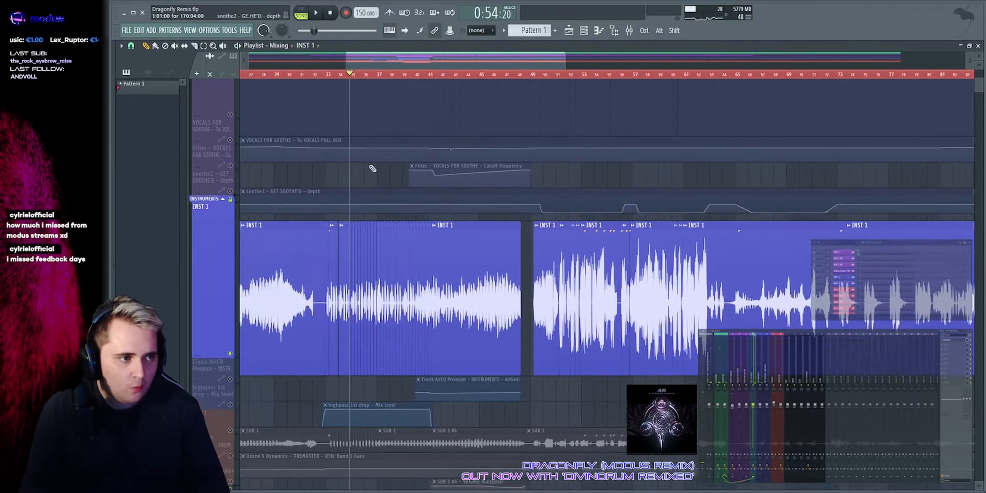
pyautogui.scroll(-1, 320, 219)
pyautogui.rightClick(231, 327)
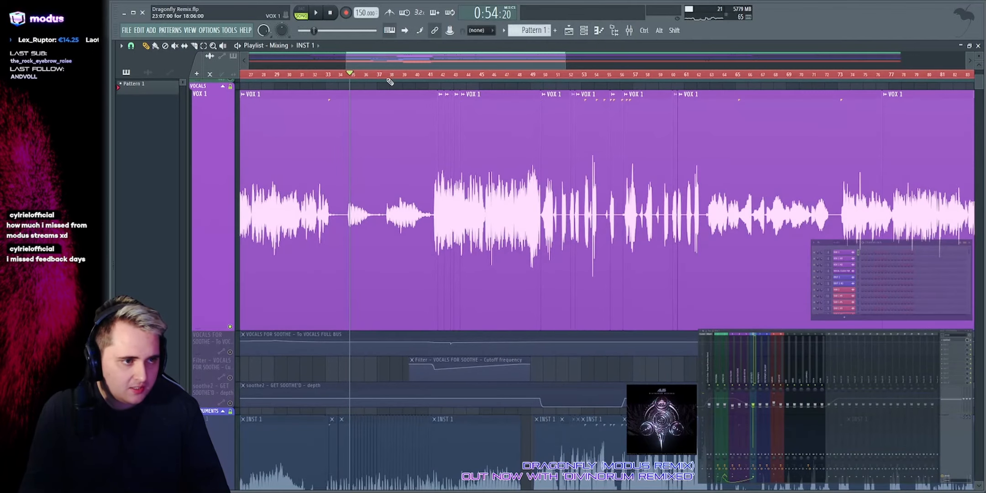
pyautogui.press('space')
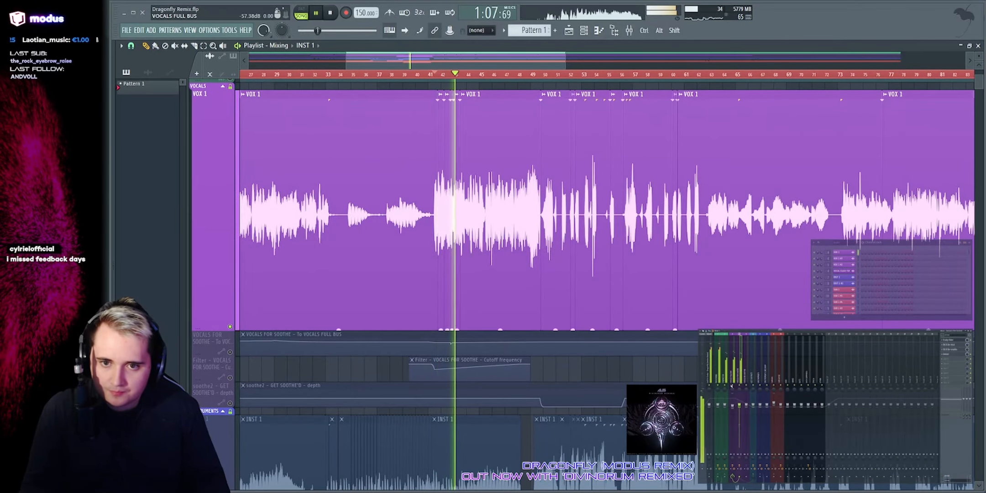
pyautogui.scroll(5, 504, 61)
pyautogui.press('space')
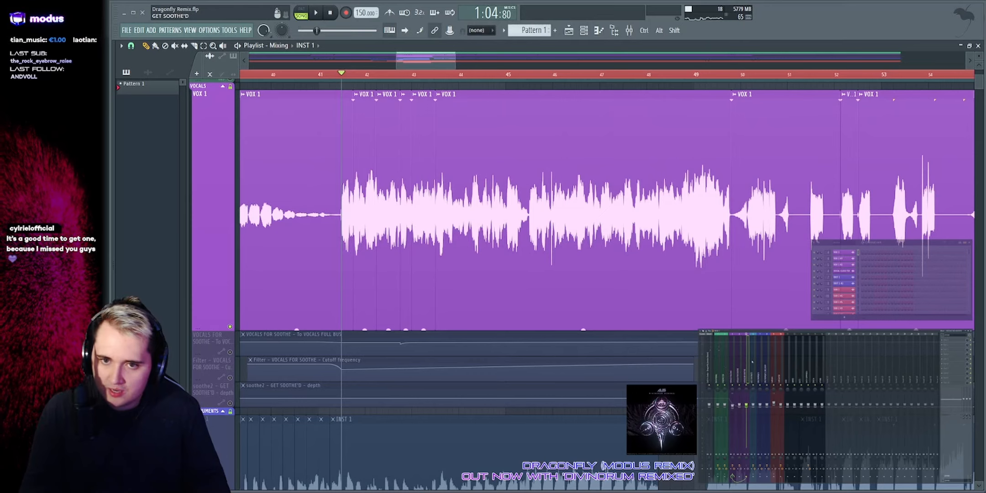
pyautogui.press('space')
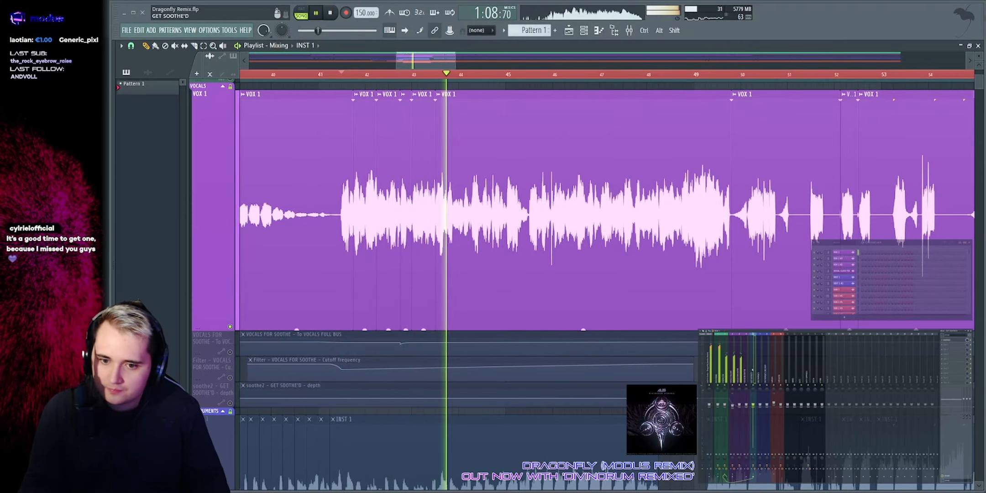
pyautogui.click(951, 340)
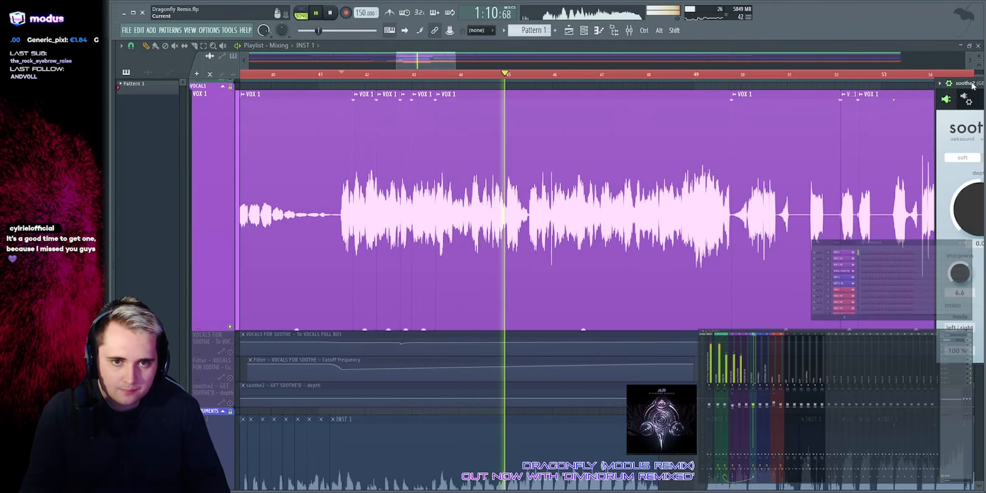
# Step: Close soothe2, unmute the INST 1 instrument track and play from the start marker
pyautogui.moveTo(973, 86); pyautogui.dragTo(478, 148)
pyautogui.click(890, 148)
pyautogui.press('space')
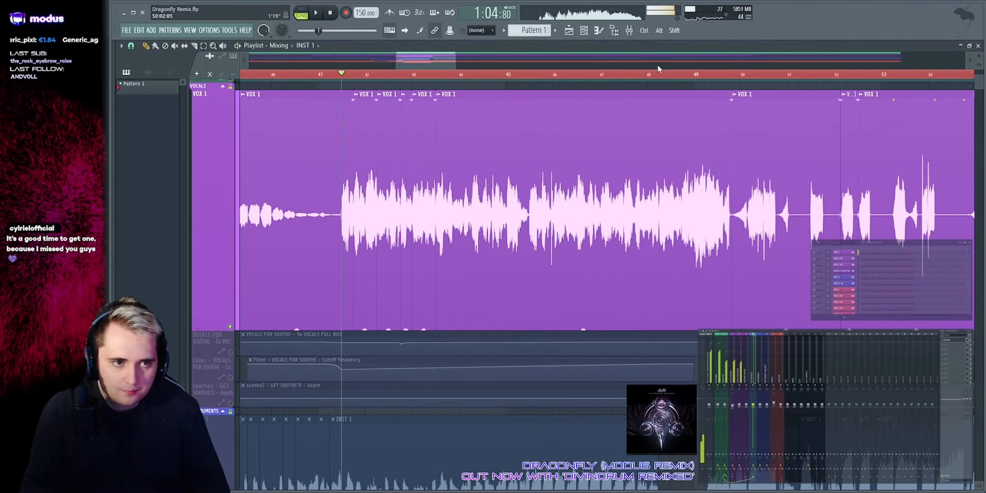
pyautogui.scroll(-4, 550, 203)
pyautogui.click(231, 387)
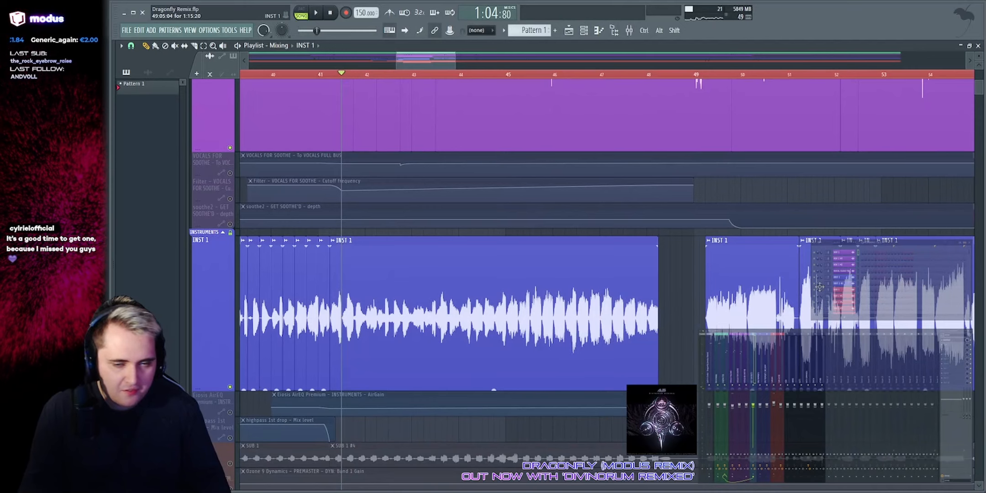
pyautogui.press('space')
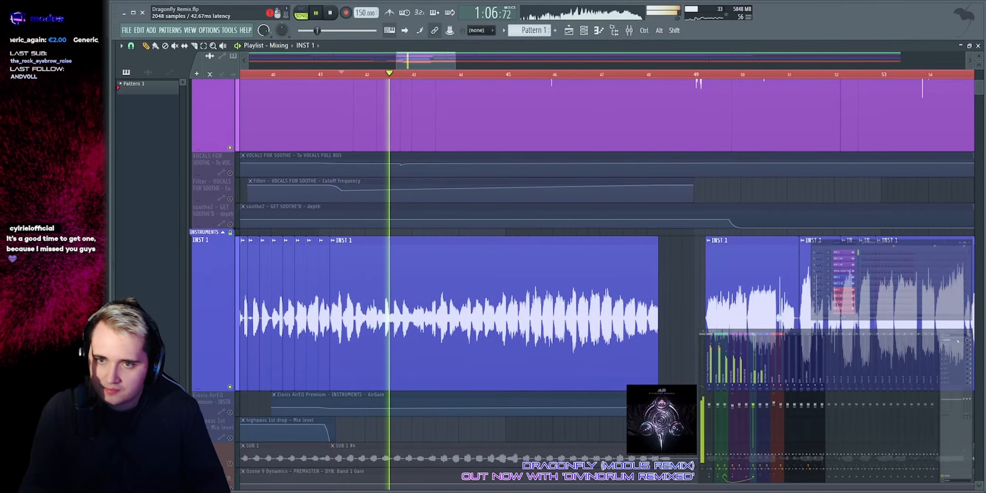
# Step: Open soothe2 on the GET SOOTHE'D bus, enable Delta monitoring, and mute the vocals bus
pyautogui.moveTo(696, 141); pyautogui.dragTo(562, 174)
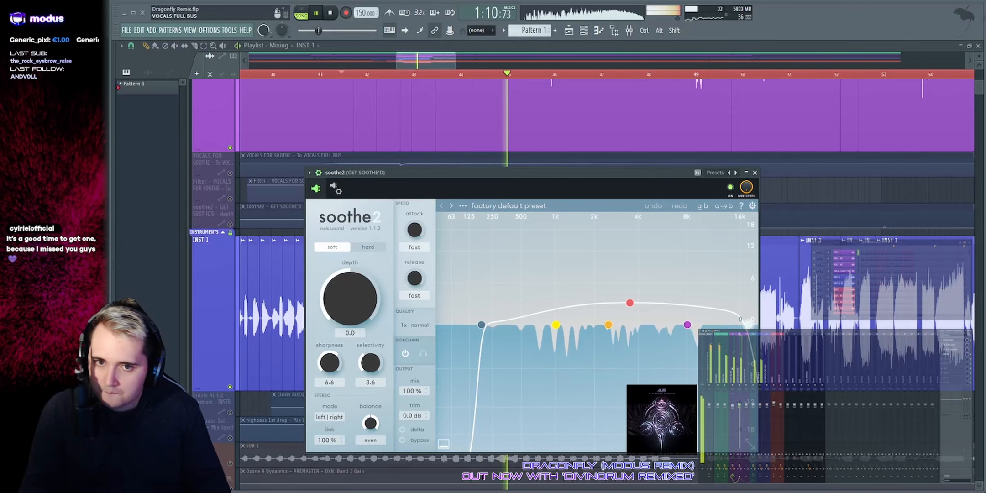
pyautogui.click(755, 172)
pyautogui.press('space')
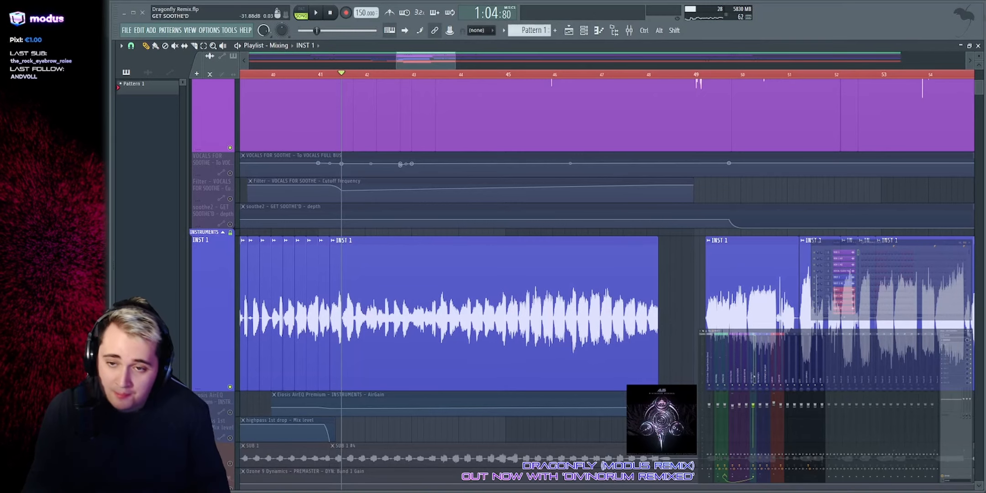
pyautogui.press('space')
pyautogui.click(960, 349)
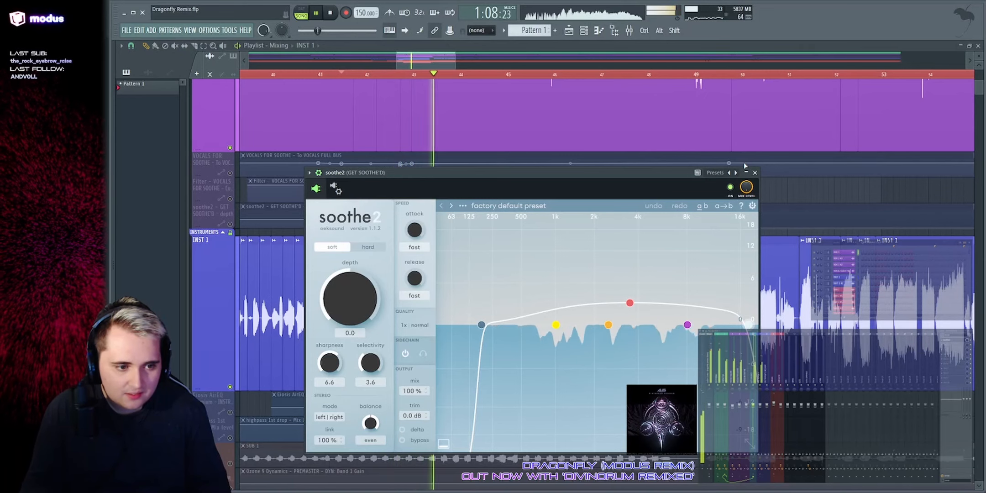
pyautogui.click(415, 432)
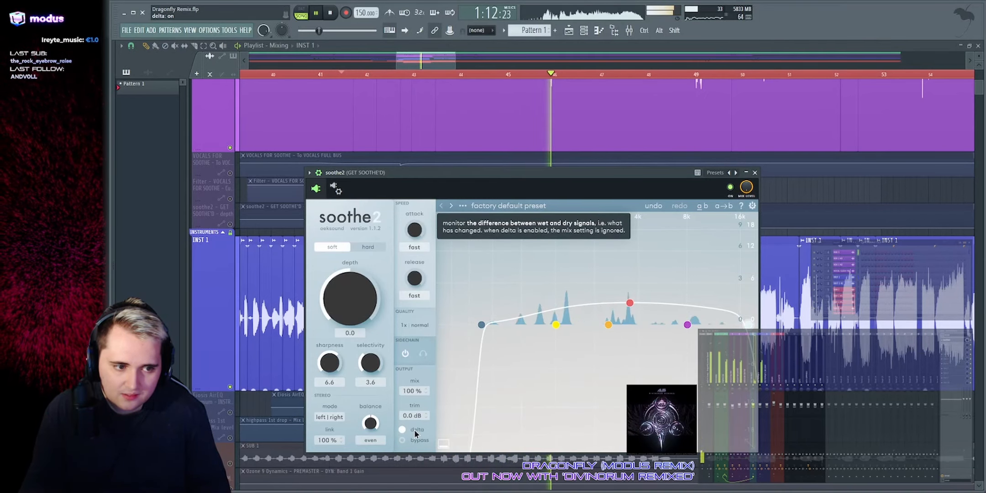
pyautogui.click(735, 385)
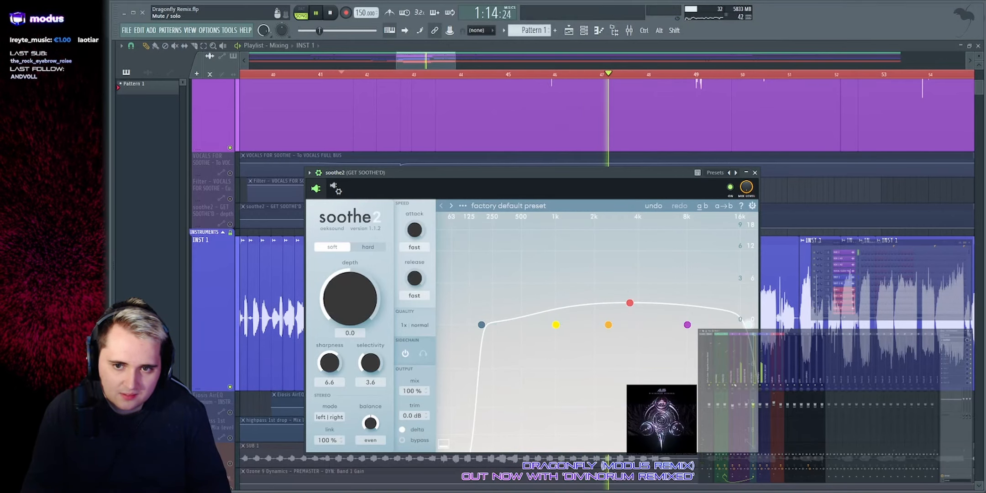
pyautogui.press('space')
# Step: Check soothe2's wrapper processing options, reopen it, and turn Delta off during playback
pyautogui.click(335, 188)
pyautogui.click(348, 208)
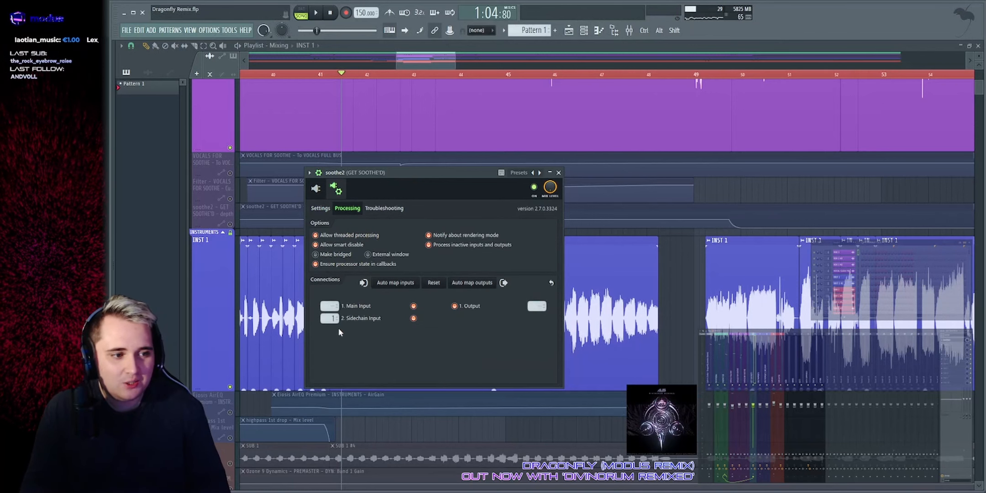
pyautogui.press('Escape')
pyautogui.scroll(5, 694, 269)
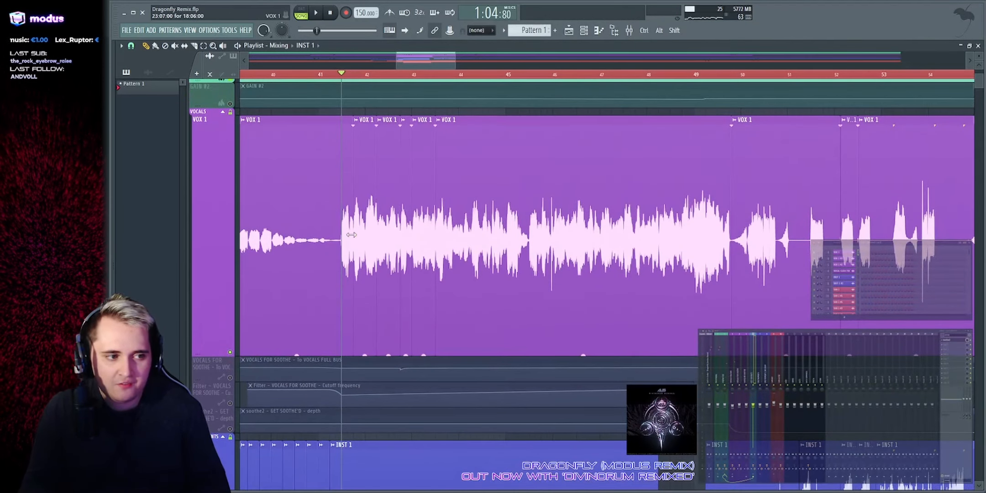
pyautogui.click(955, 341)
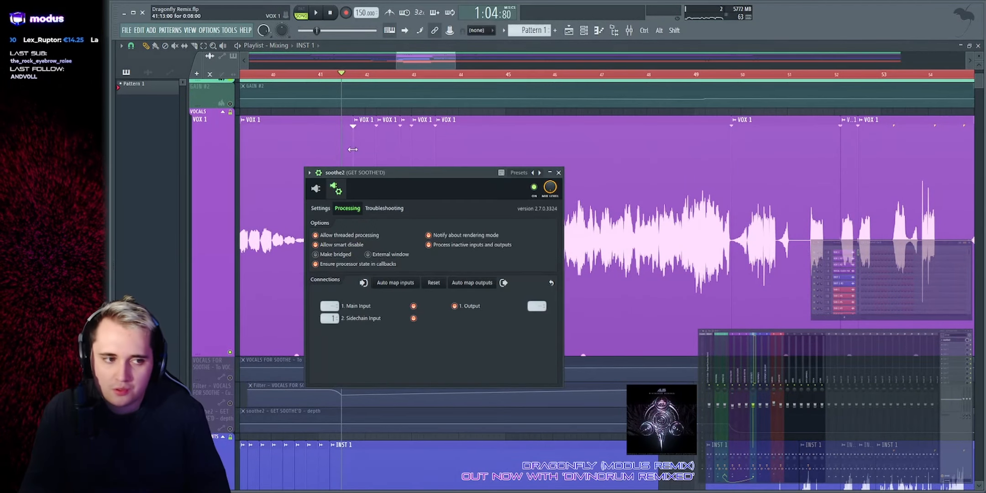
pyautogui.moveTo(456, 171); pyautogui.dragTo(437, 160)
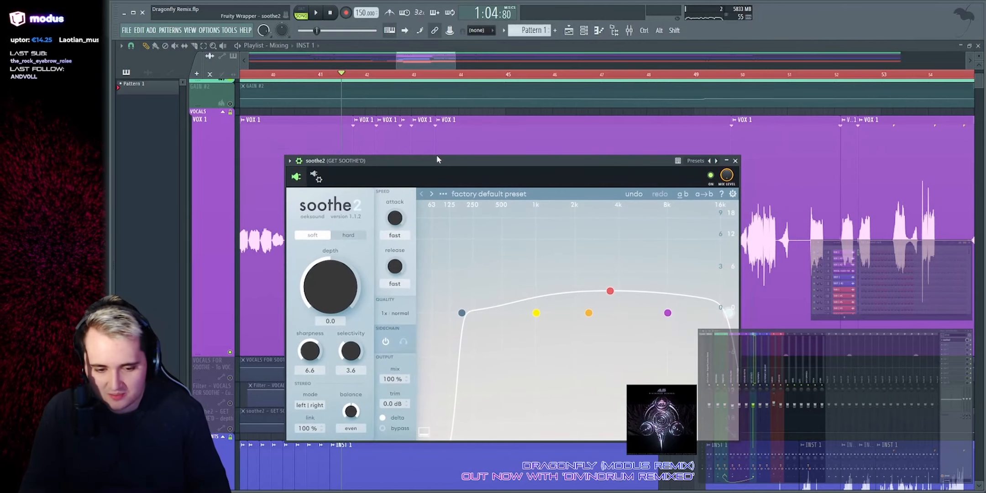
pyautogui.press('space')
pyautogui.press('space')
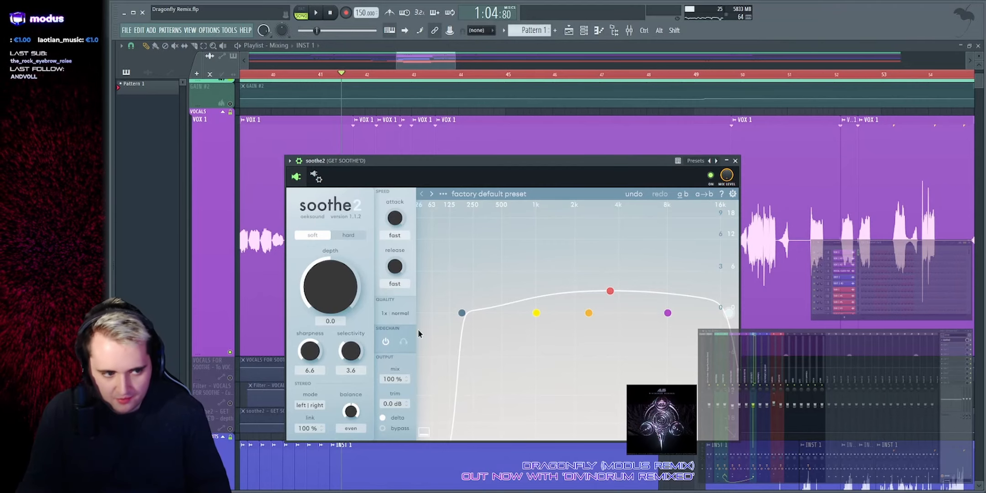
pyautogui.click(385, 418)
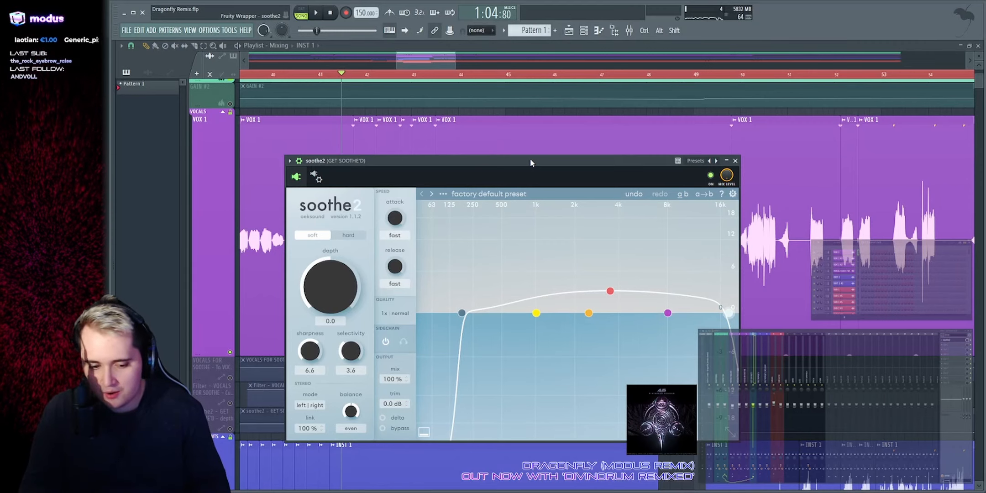
pyautogui.press('space')
# Step: Raise soothe2's band 3 node then undo it, and zoom the playlist out to bars 33–84
pyautogui.click(236, 351)
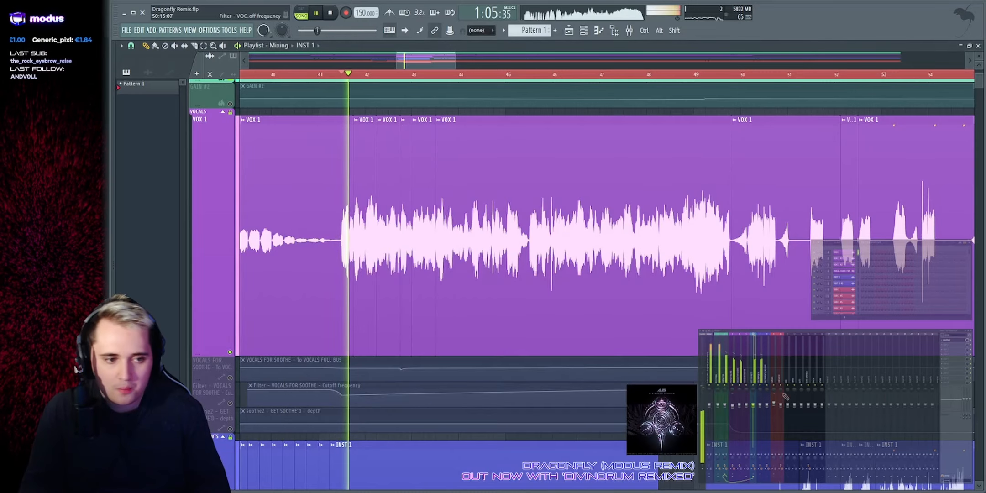
pyautogui.scroll(-2, 388, 230)
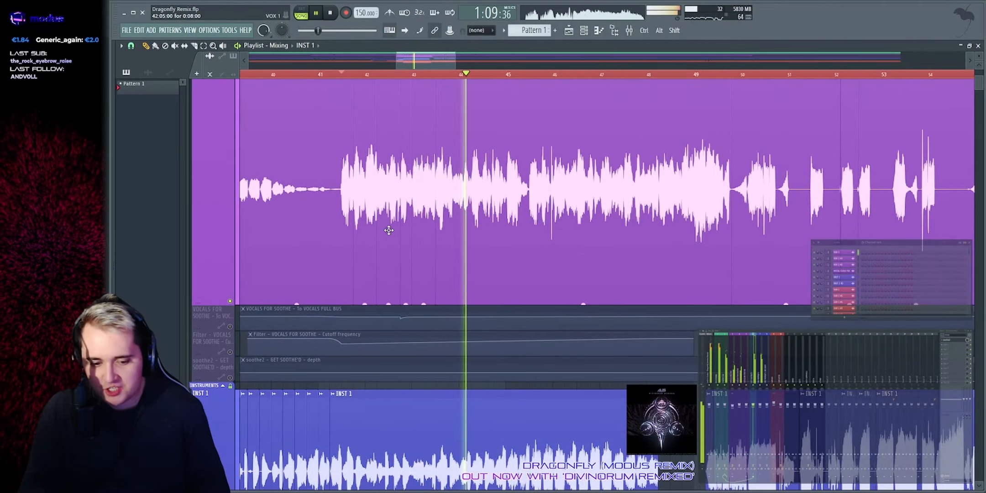
pyautogui.click(954, 340)
pyautogui.moveTo(518, 169); pyautogui.dragTo(501, 165)
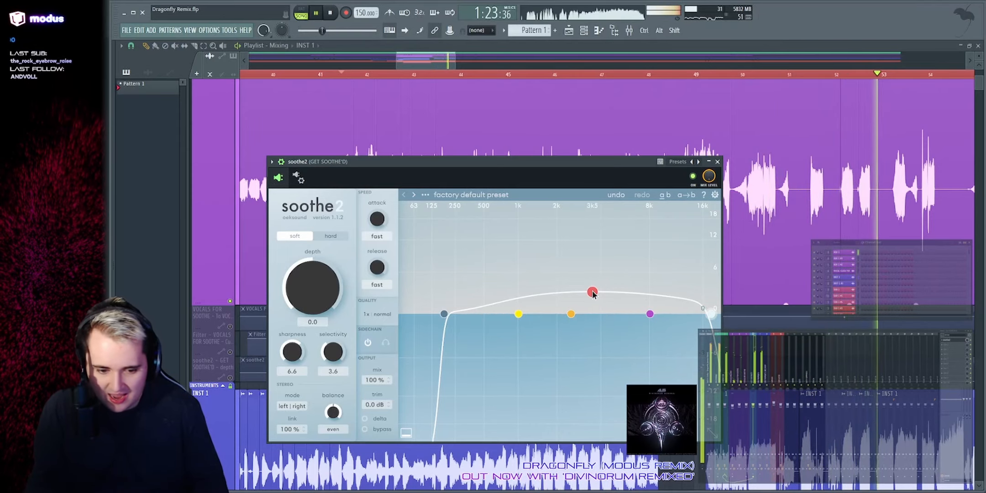
pyautogui.moveTo(592, 292); pyautogui.dragTo(591, 242)
pyautogui.click(616, 195)
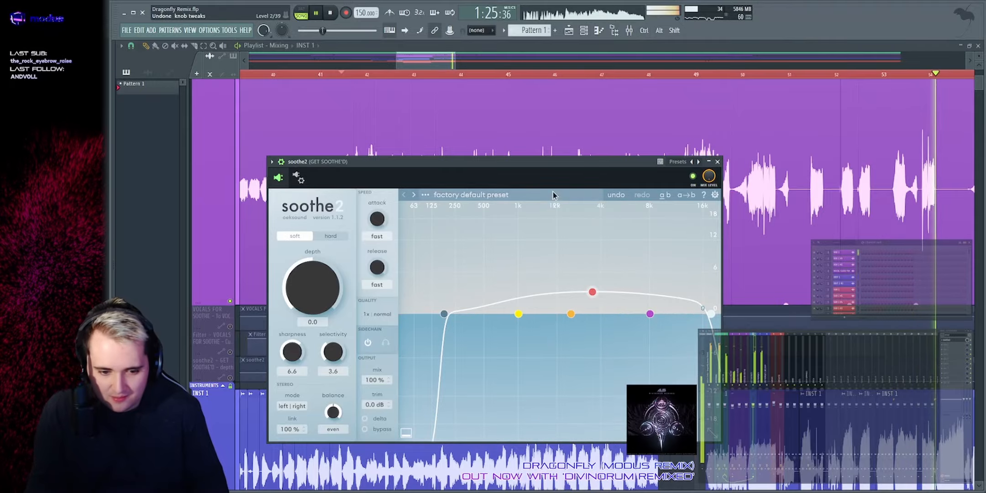
pyautogui.rightClick(693, 75)
pyautogui.moveTo(698, 61)
pyautogui.mouseDown()
pyautogui.moveTo(697, 47)
pyautogui.moveTo(699, 62)
pyautogui.mouseUp()
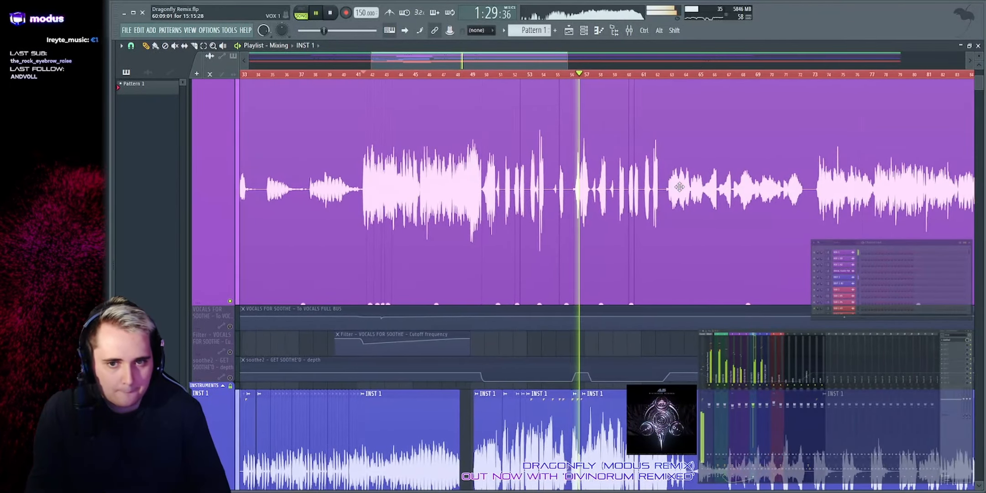
# Step: Stop playback and close the AirEQ plugin window
pyautogui.scroll(-7, 647, 183)
pyautogui.scroll(8, 457, 201)
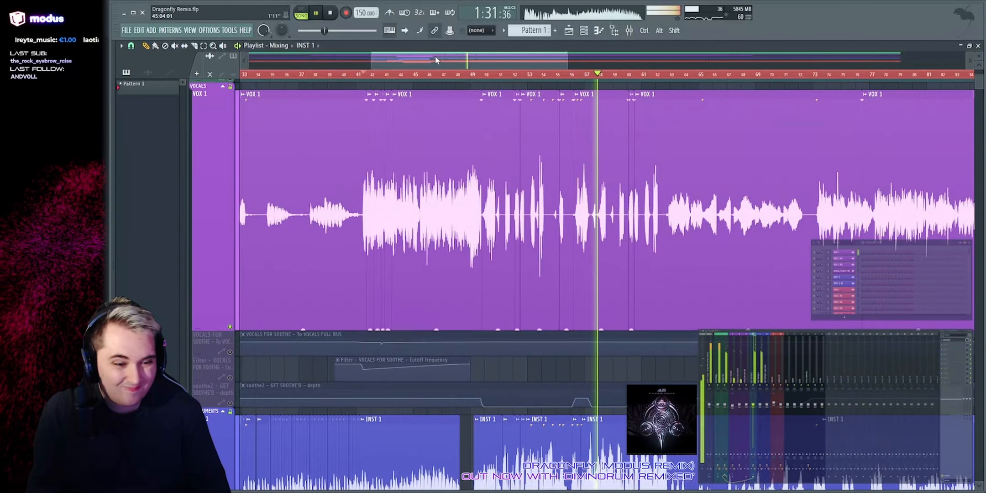
pyautogui.moveTo(435, 55); pyautogui.dragTo(450, 58)
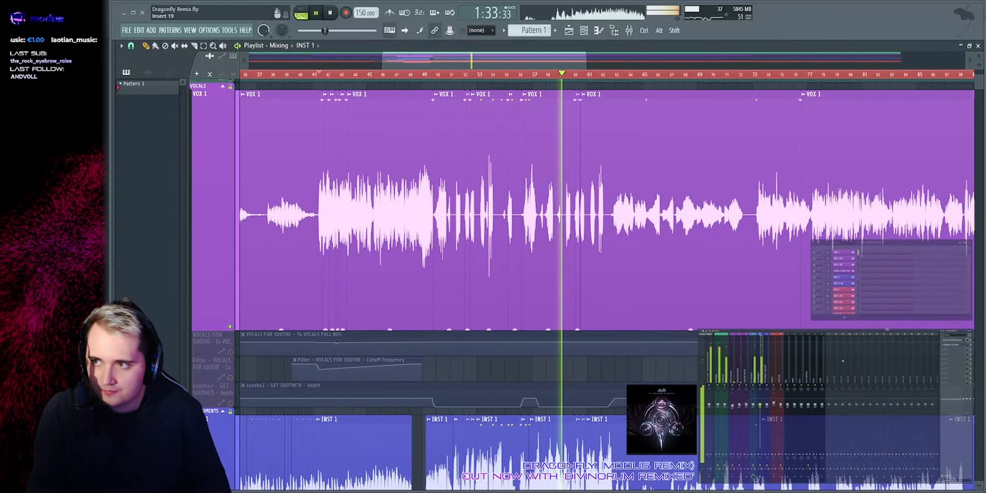
pyautogui.press('space')
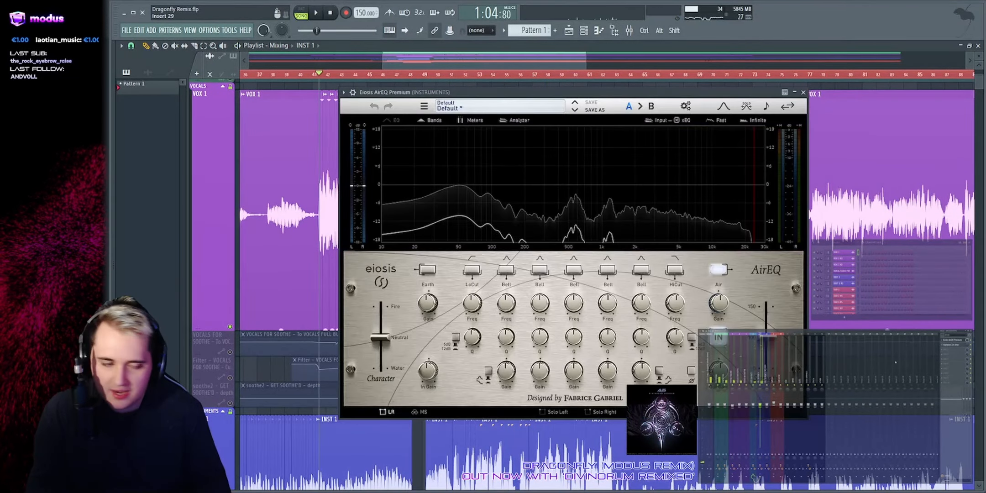
pyautogui.moveTo(638, 93); pyautogui.dragTo(581, 132)
pyautogui.click(749, 132)
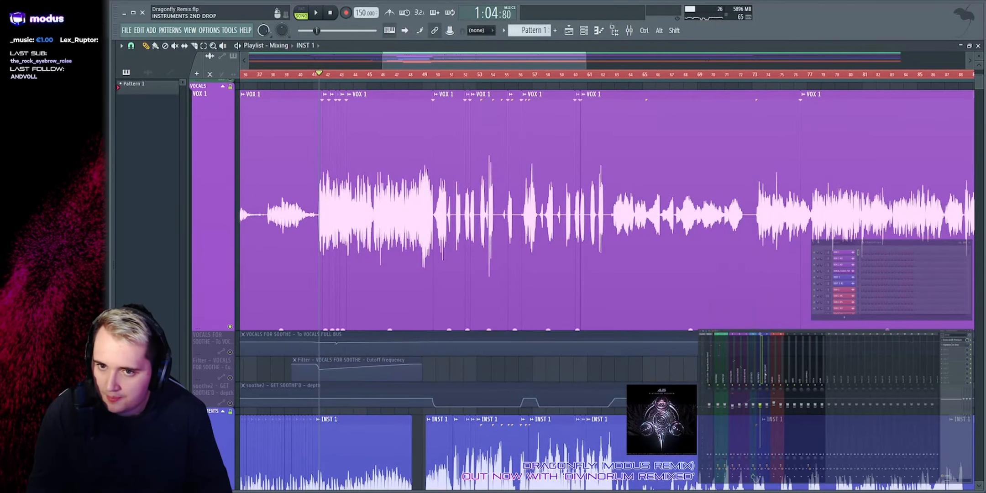
# Step: Open the SPL TwinTube and Parametric EQ 2 on the SUB BUS, then close both
pyautogui.click(775, 368)
pyautogui.click(781, 370)
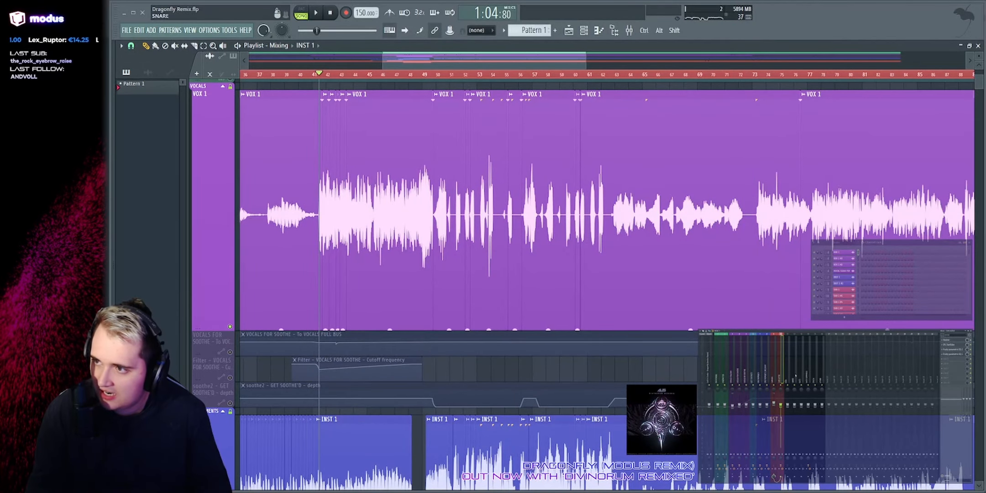
pyautogui.click(955, 347)
pyautogui.click(954, 350)
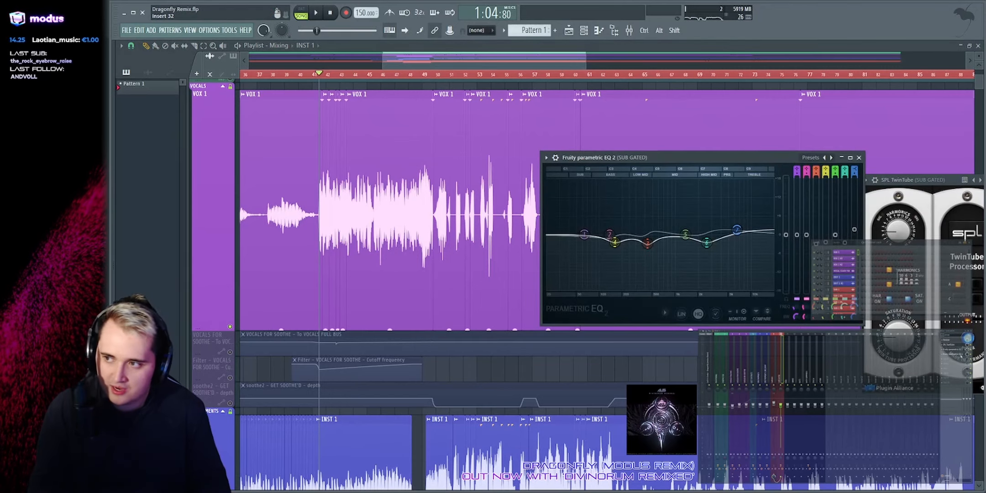
pyautogui.hotkey('alt', 'F12')
pyautogui.scroll(-4, 408, 173)
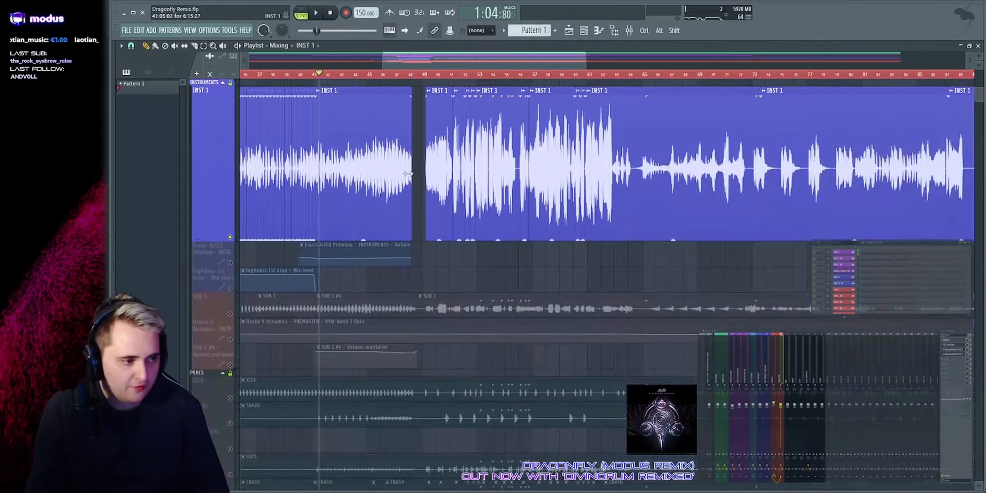
pyautogui.scroll(-4, 408, 174)
# Step: Solo SUB 1 briefly, then clear its solo so every track plays
pyautogui.click(215, 121)
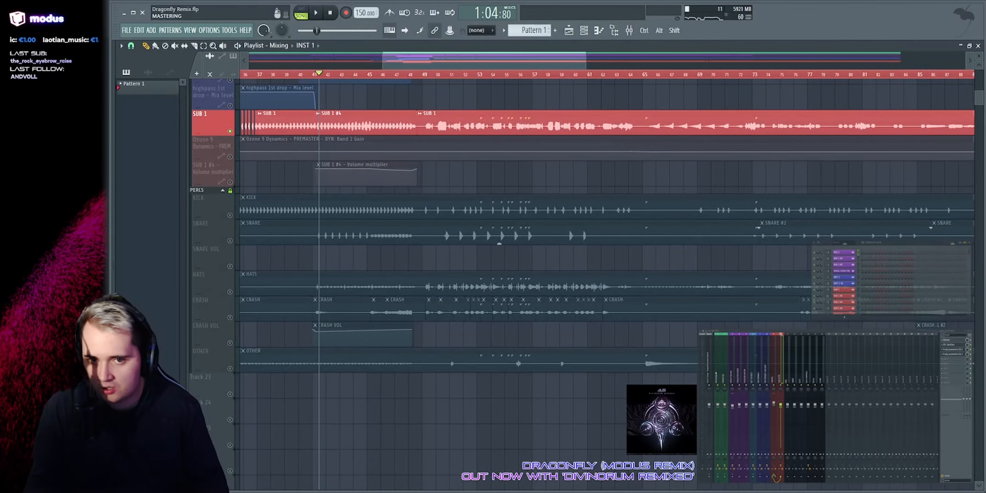
pyautogui.rightClick(230, 132)
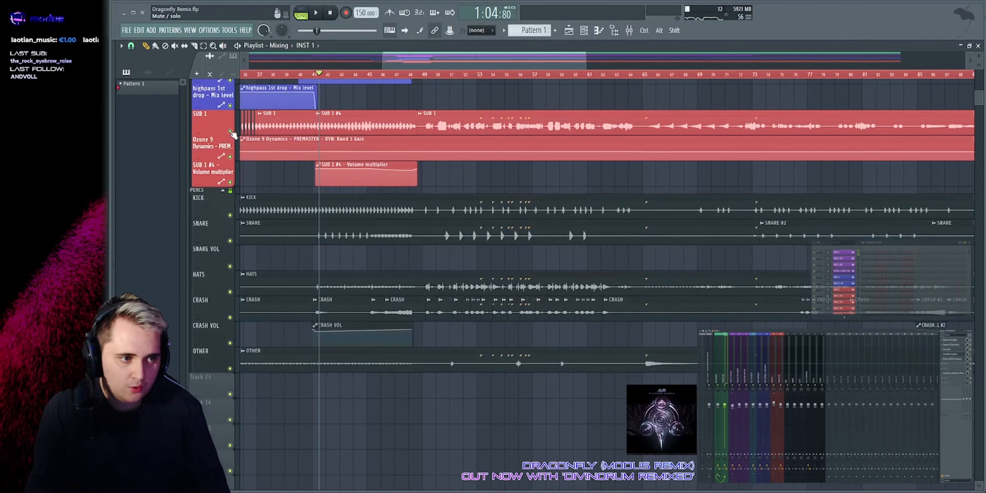
pyautogui.scroll(6, 810, 185)
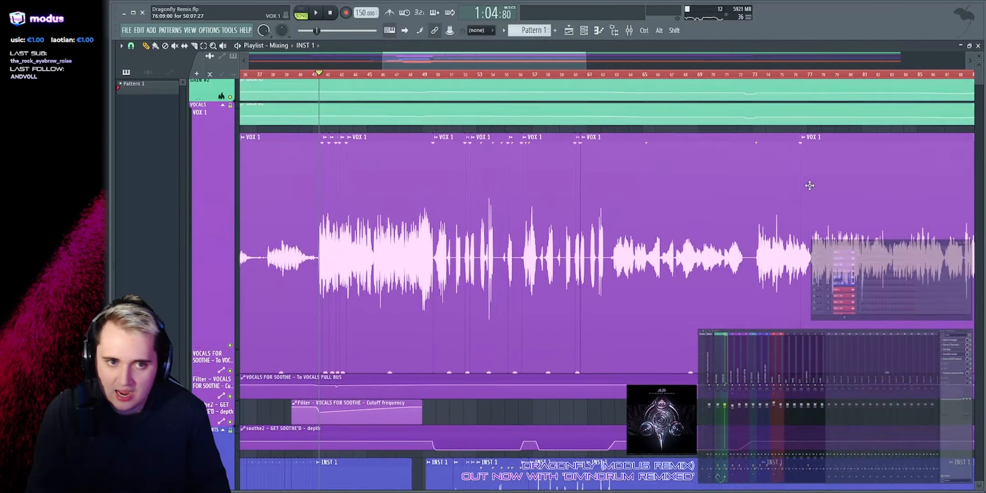
pyautogui.scroll(3, 810, 186)
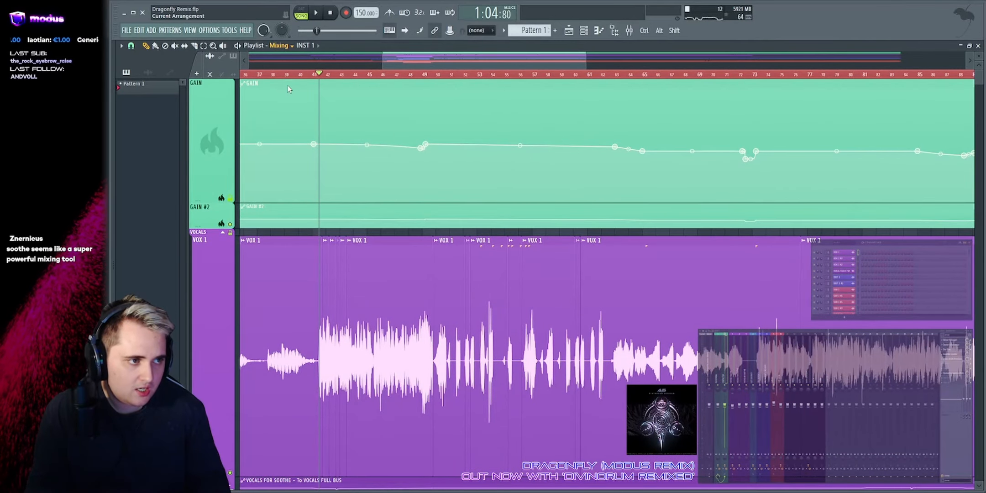
# Step: Switch to the Mastering arrangement and select the PREMASTER clip from bar 15
pyautogui.click(294, 77)
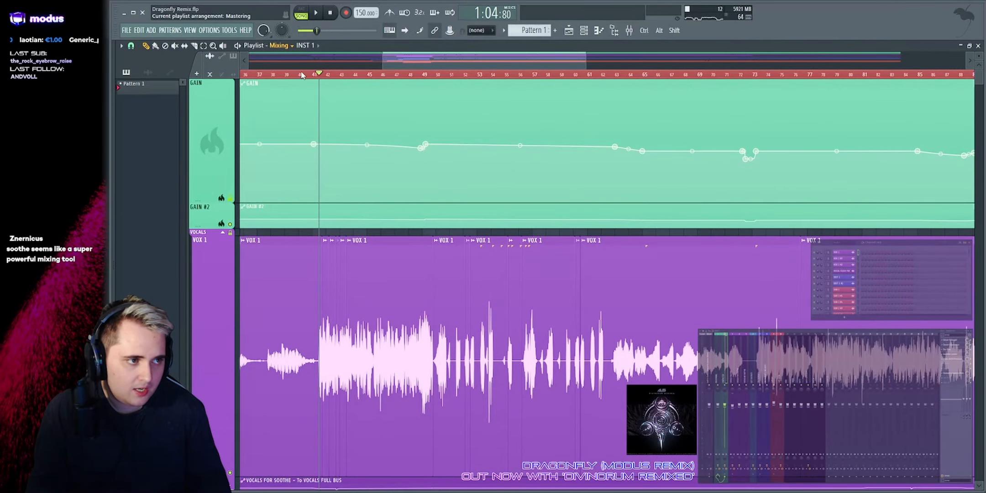
pyautogui.scroll(-5, 352, 64)
pyautogui.scroll(1, 352, 64)
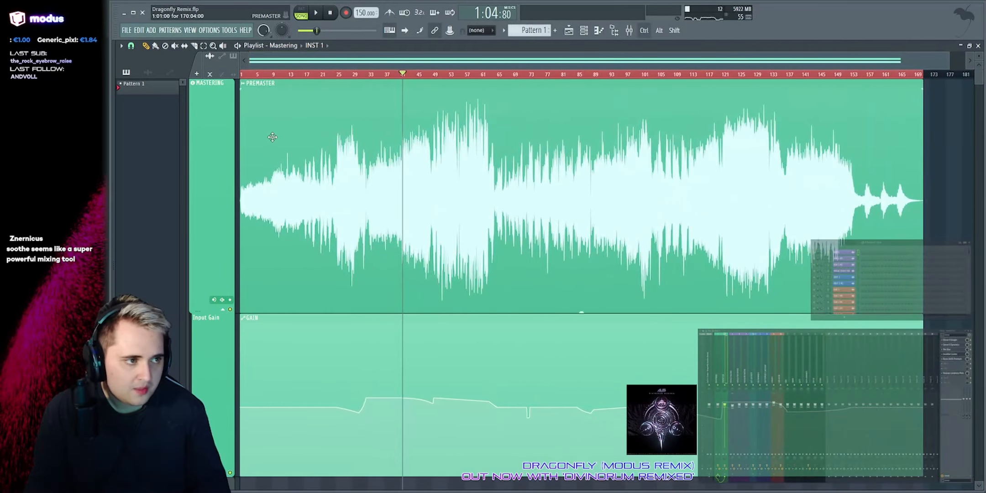
pyautogui.moveTo(259, 140); pyautogui.dragTo(942, 163)
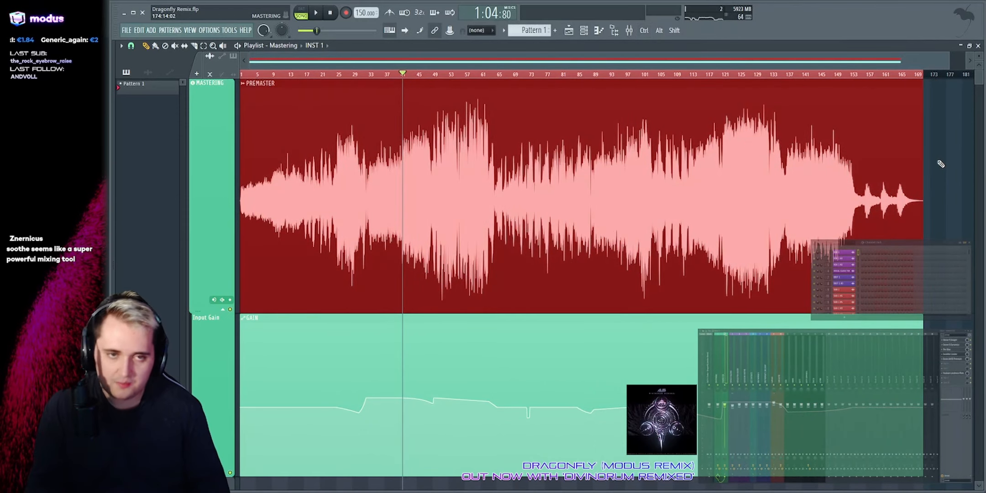
pyautogui.keyDown('ctrl'); pyautogui.click(941, 163); pyautogui.keyUp('ctrl')
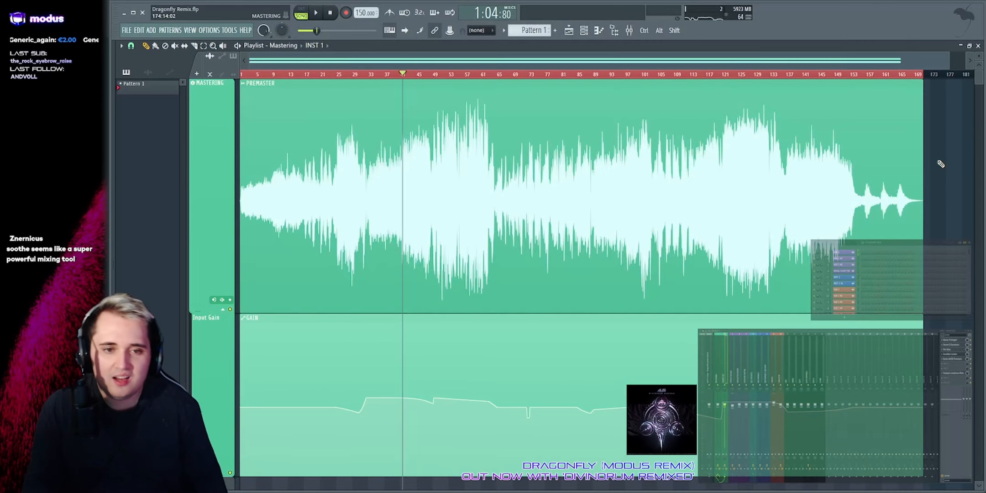
pyautogui.moveTo(298, 143); pyautogui.dragTo(896, 165)
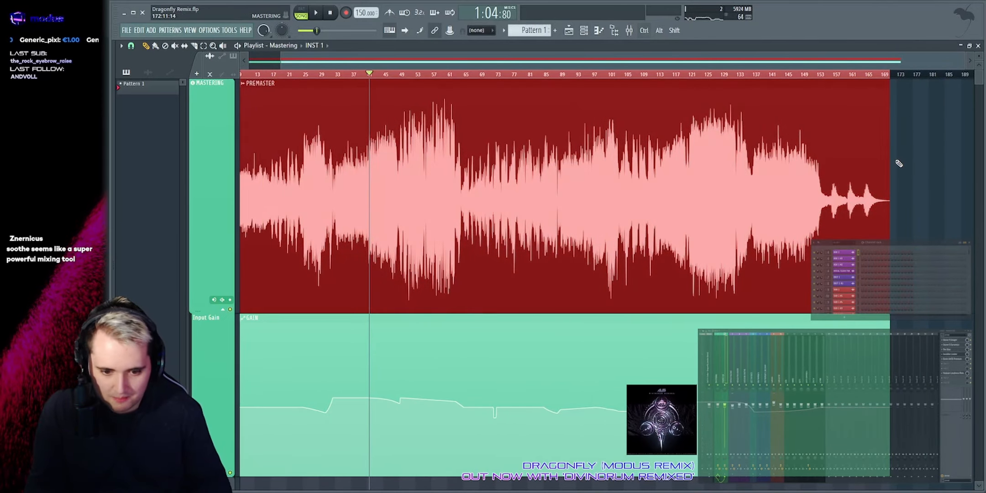
pyautogui.keyDown('ctrl'); pyautogui.click(896, 157); pyautogui.keyUp('ctrl')
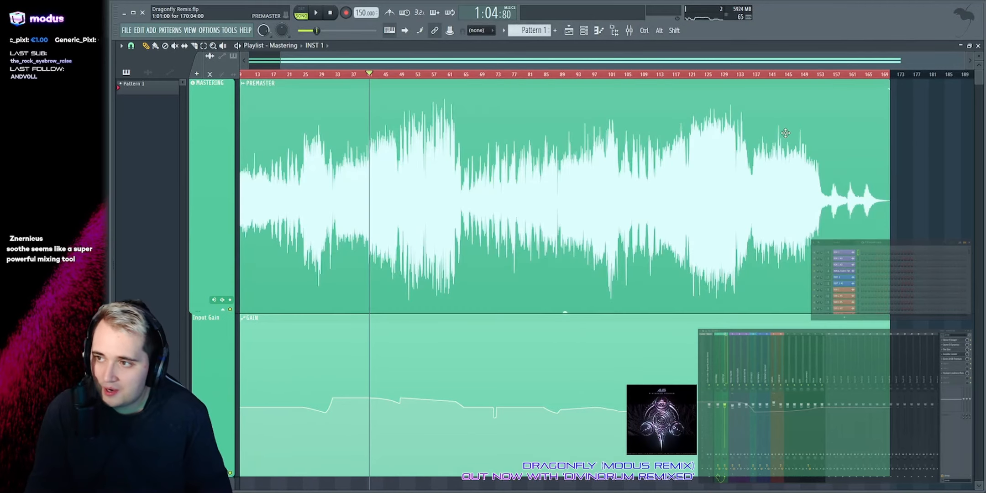
# Step: Open the Ozone 9 Imager on MASTERING, showing band 1 width -80.0 and band 2 -9.0
pyautogui.doubleClick(782, 132)
pyautogui.keyDown('ctrl'); pyautogui.rightClick(822, 116); pyautogui.keyUp('ctrl')
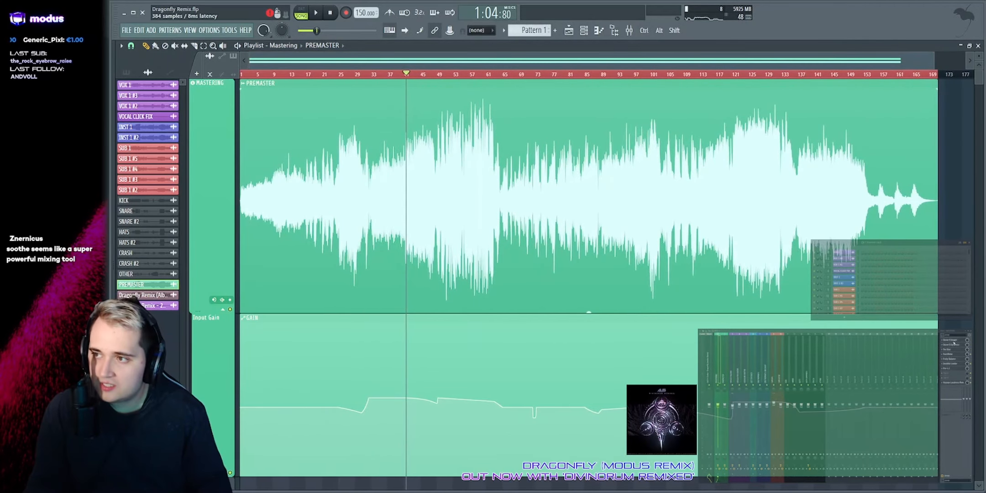
pyautogui.click(957, 342)
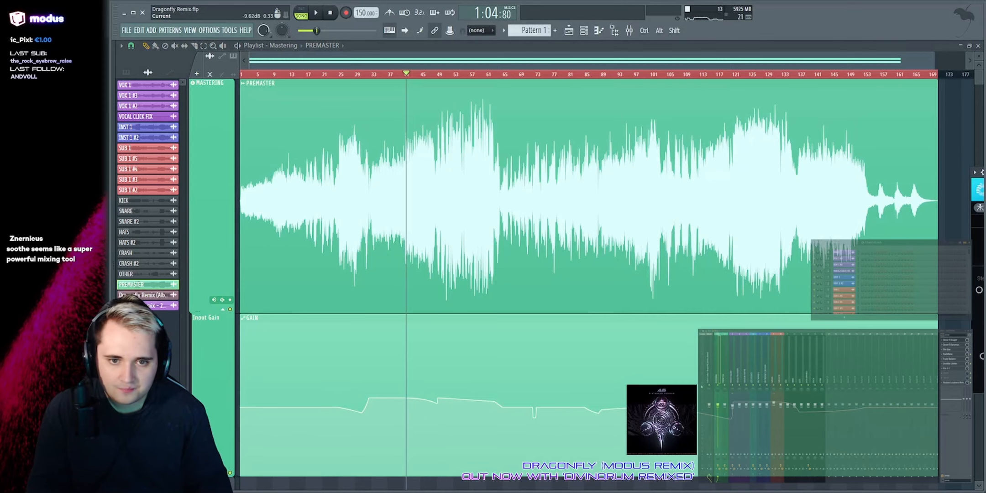
pyautogui.moveTo(969, 180); pyautogui.dragTo(259, 131)
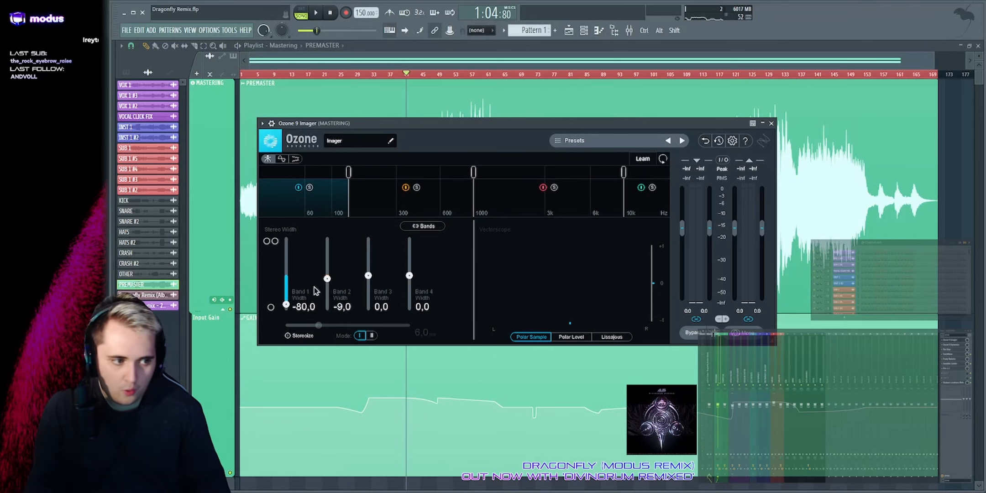
# Step: Review Band 1 in Ozone 9 Dynamics, then bring up The Glue with its 'Mastering - catch the peaks' preset
pyautogui.click(955, 341)
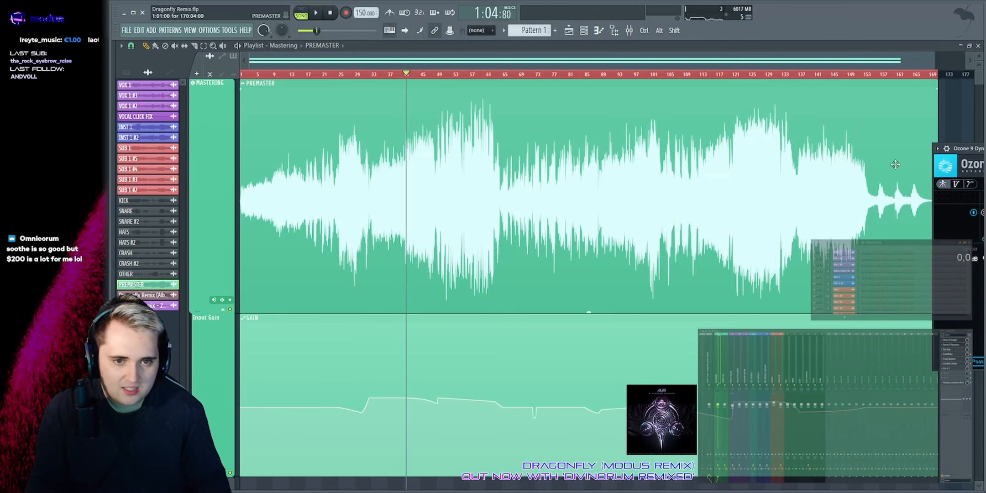
pyautogui.moveTo(975, 149); pyautogui.dragTo(292, 133)
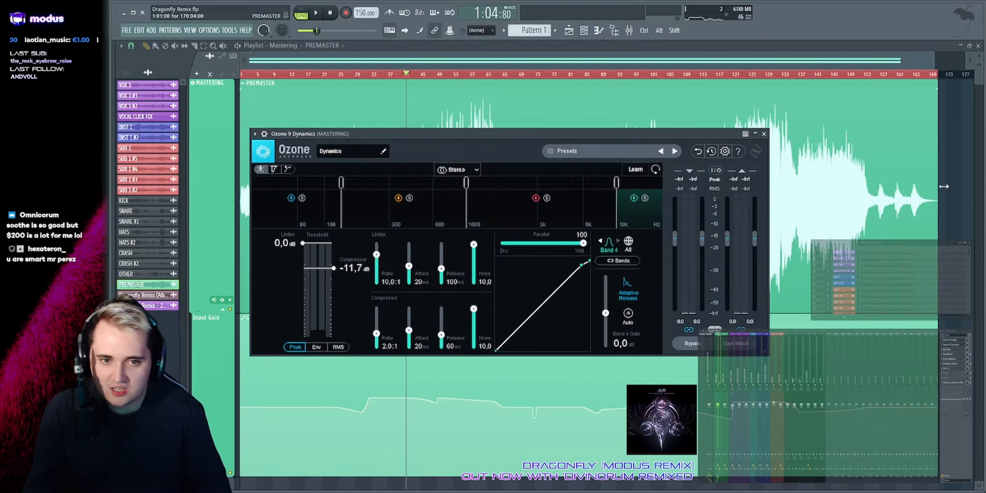
pyautogui.click(323, 208)
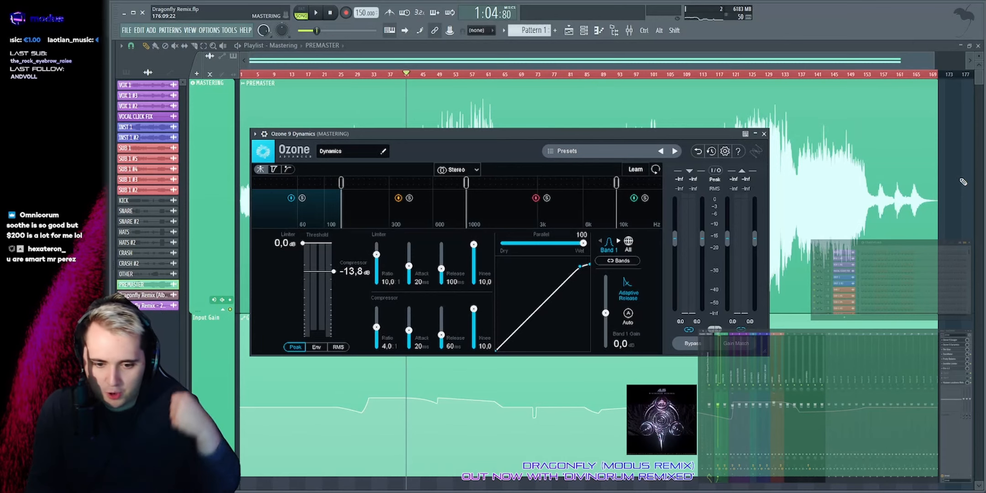
pyautogui.press('Escape')
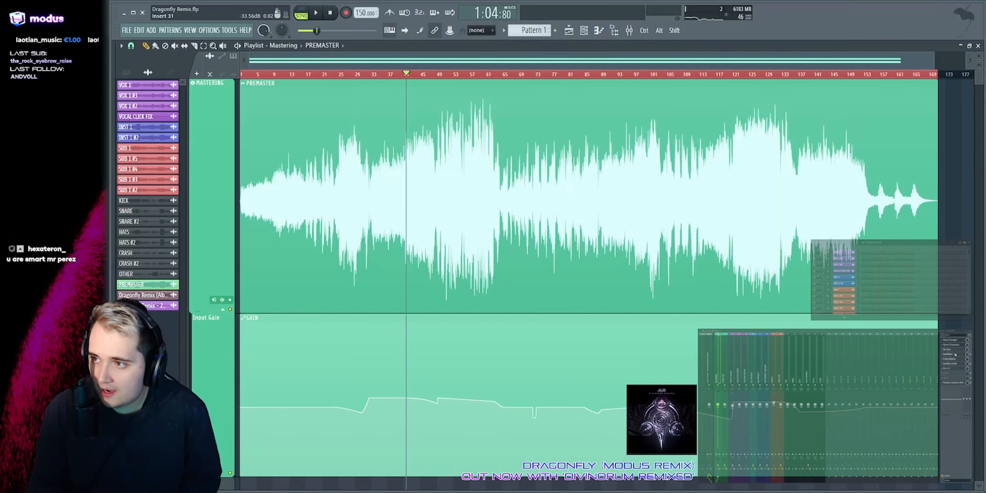
pyautogui.click(954, 353)
pyautogui.moveTo(788, 140); pyautogui.dragTo(604, 126)
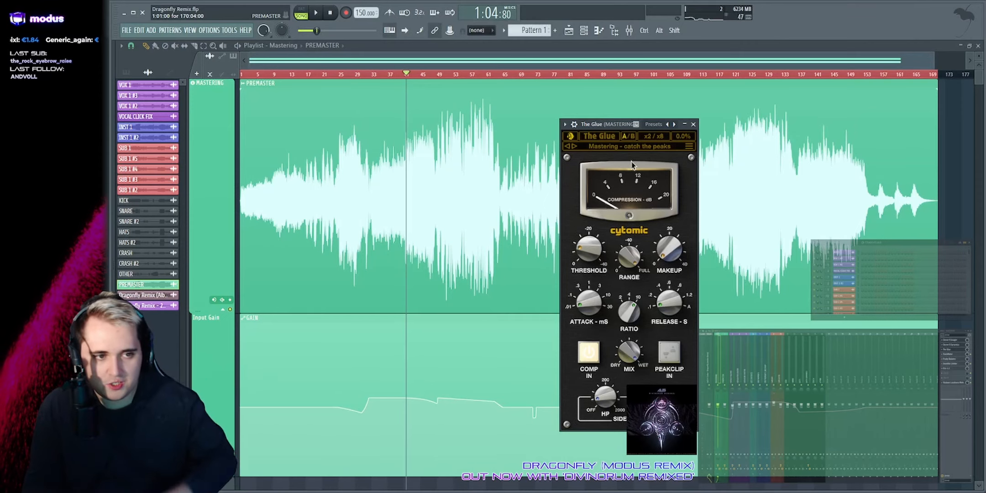
# Step: Close The Glue and watch the TrackMeter on the mastering chain during playback
pyautogui.press('Escape')
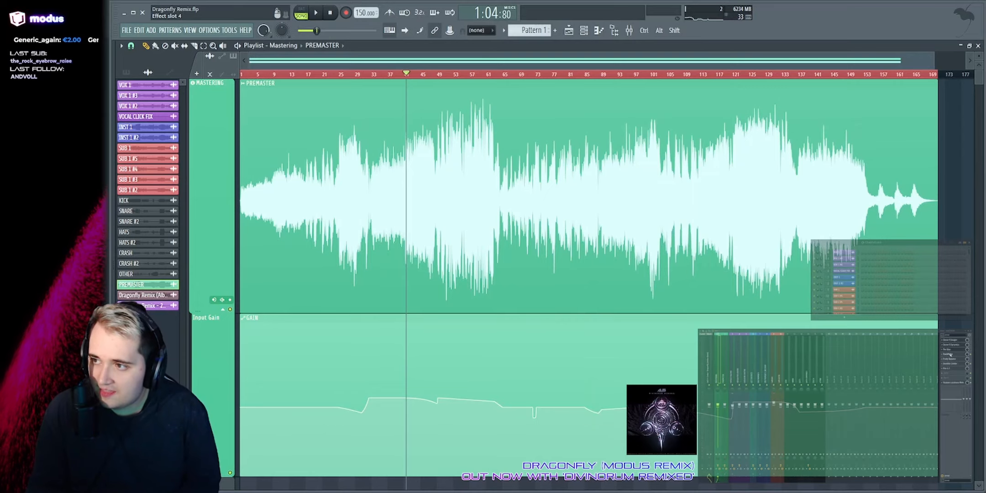
pyautogui.click(949, 355)
pyautogui.press('space')
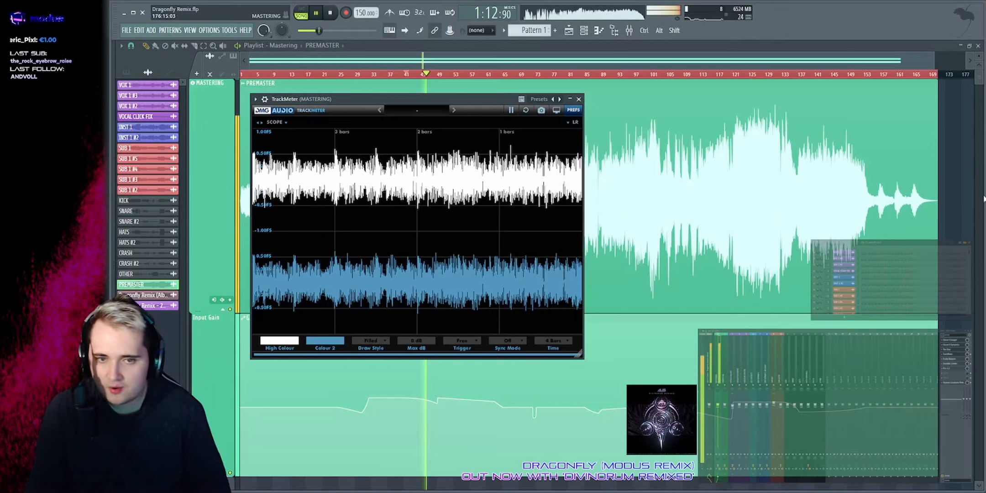
pyautogui.click(954, 355)
pyautogui.press('space')
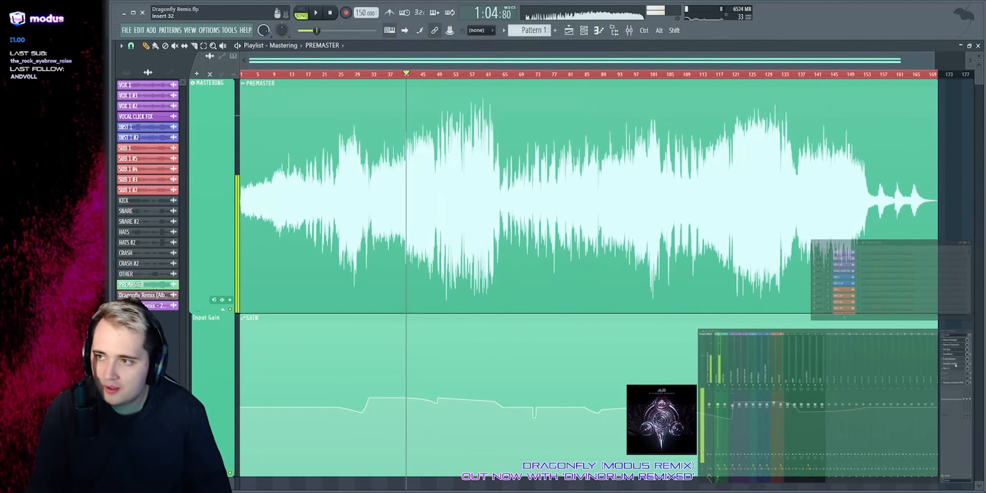
# Step: Play the song with the Invisible Limiter shown: 9.31 dB input gain, -0.15 dB limit
pyautogui.click(956, 364)
pyautogui.moveTo(579, 214); pyautogui.dragTo(511, 129)
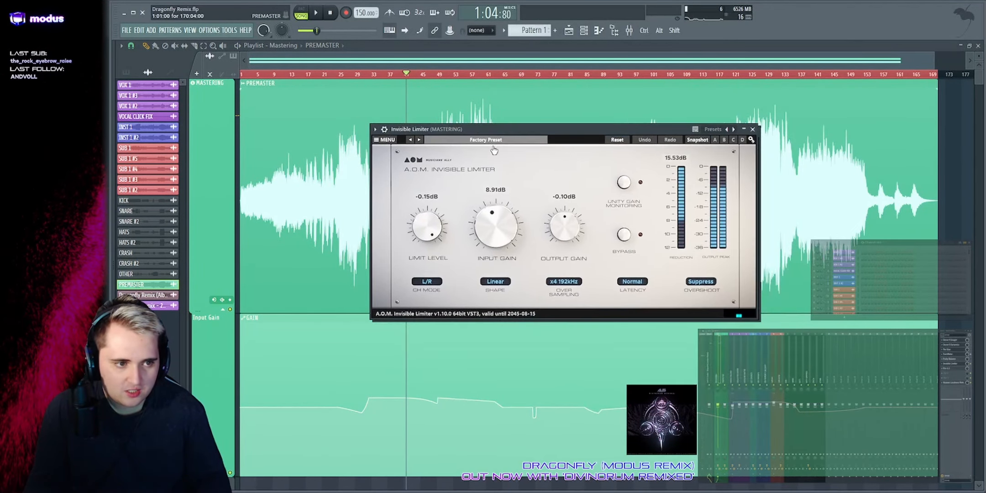
pyautogui.press('space')
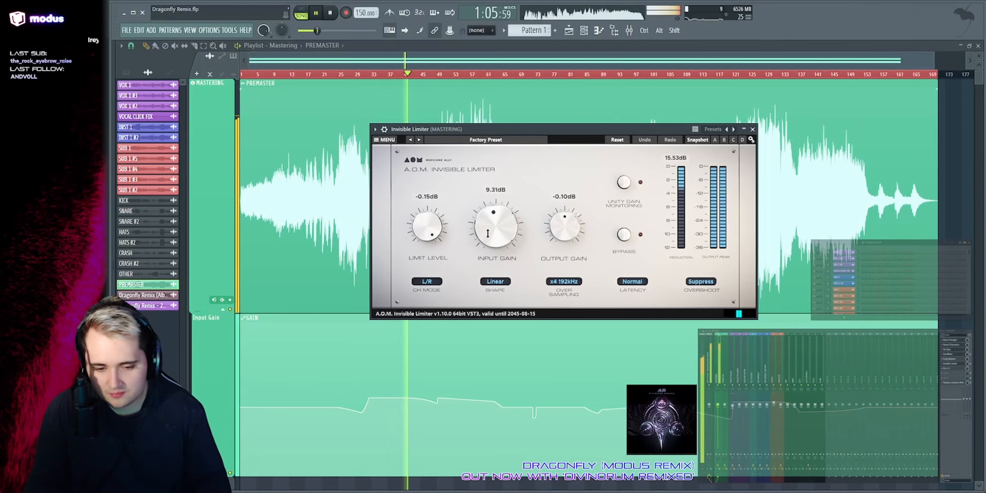
# Step: Stop playback, close the limiter and make the Input Gain automation lane taller
pyautogui.press('space')
pyautogui.click(754, 129)
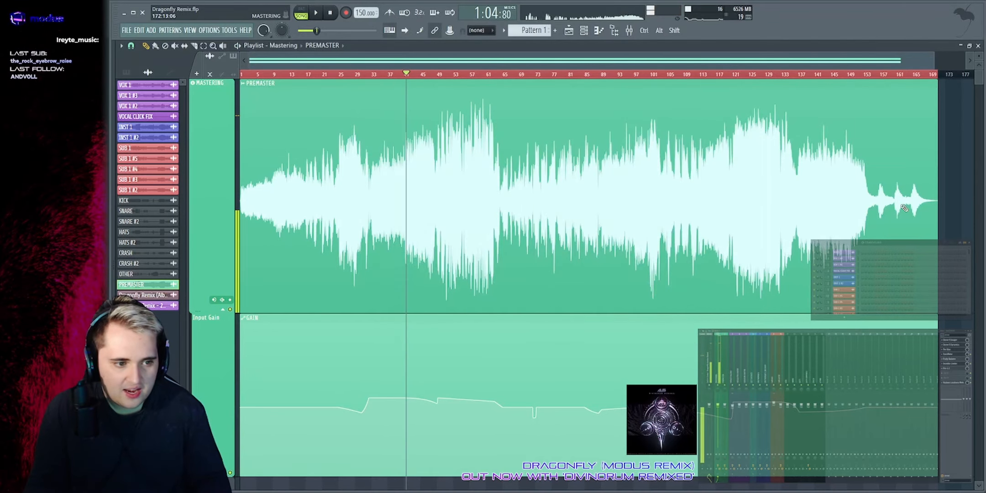
pyautogui.scroll(-2, 673, 227)
pyautogui.moveTo(206, 320); pyautogui.dragTo(206, 400)
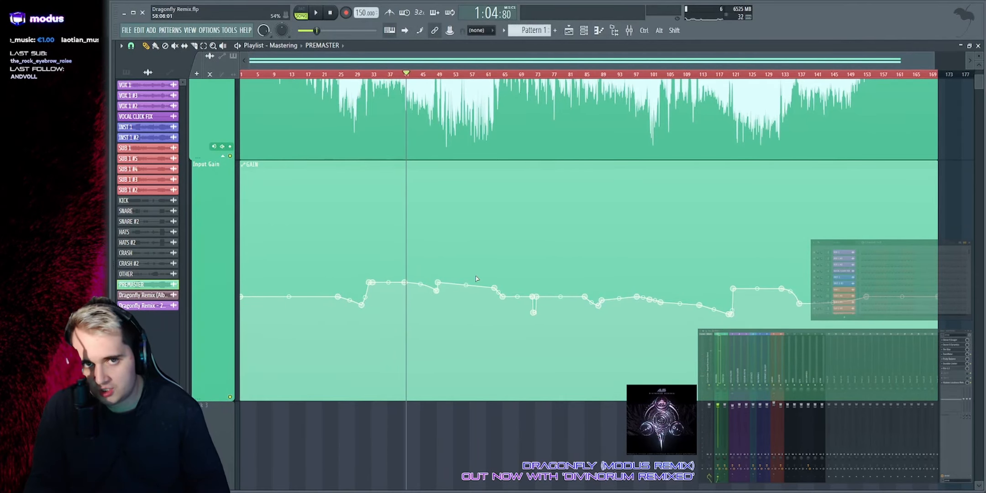
# Step: Try time selections over bars 33–59 and 2–25 of the gain automation, then clear them
pyautogui.moveTo(369, 263); pyautogui.dragTo(485, 267)
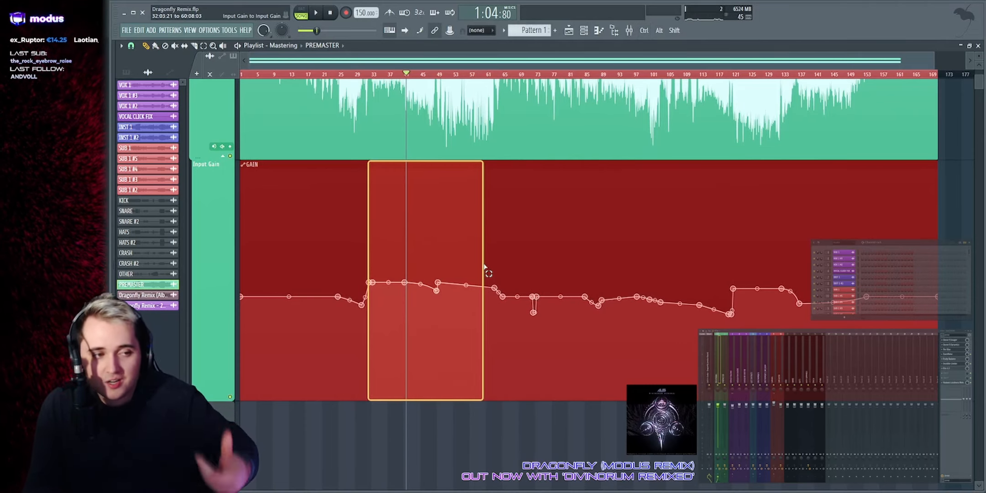
pyautogui.moveTo(248, 256); pyautogui.dragTo(337, 271)
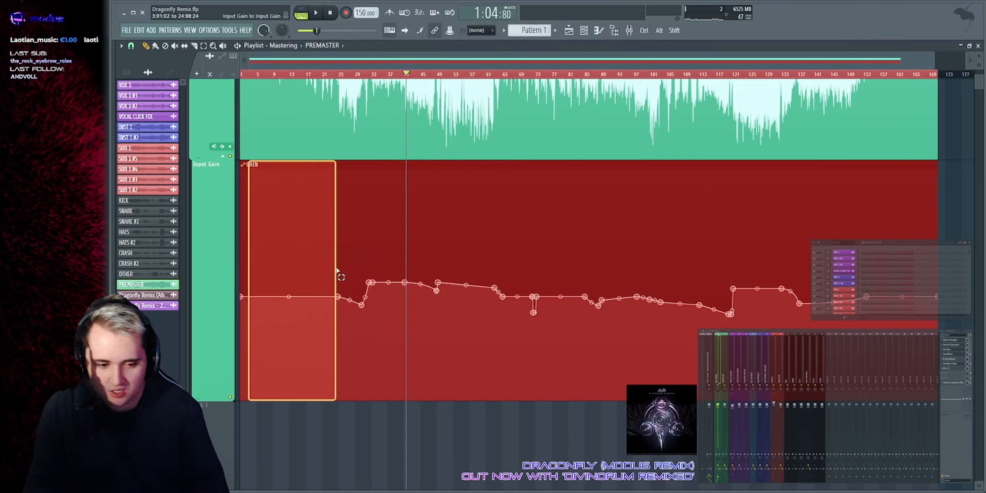
pyautogui.click(336, 271)
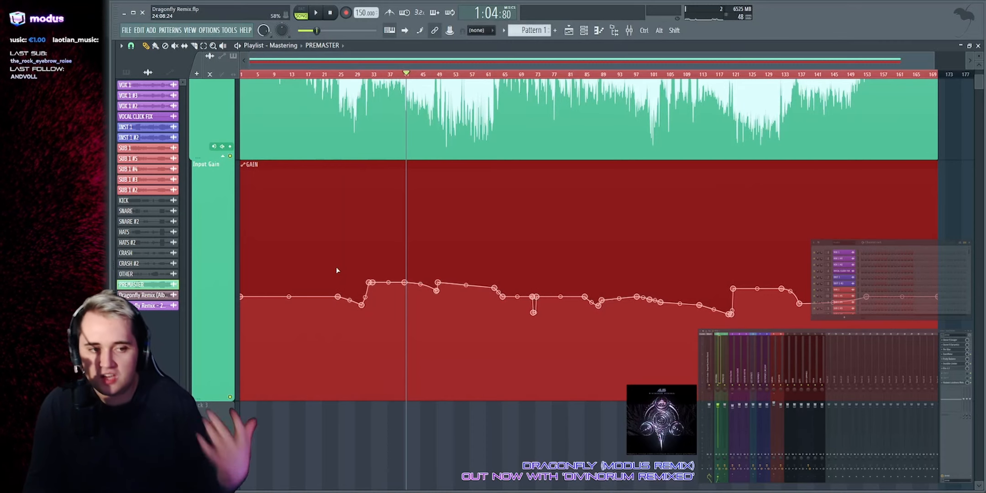
pyautogui.keyDown('ctrl'); pyautogui.click(967, 265); pyautogui.keyUp('ctrl')
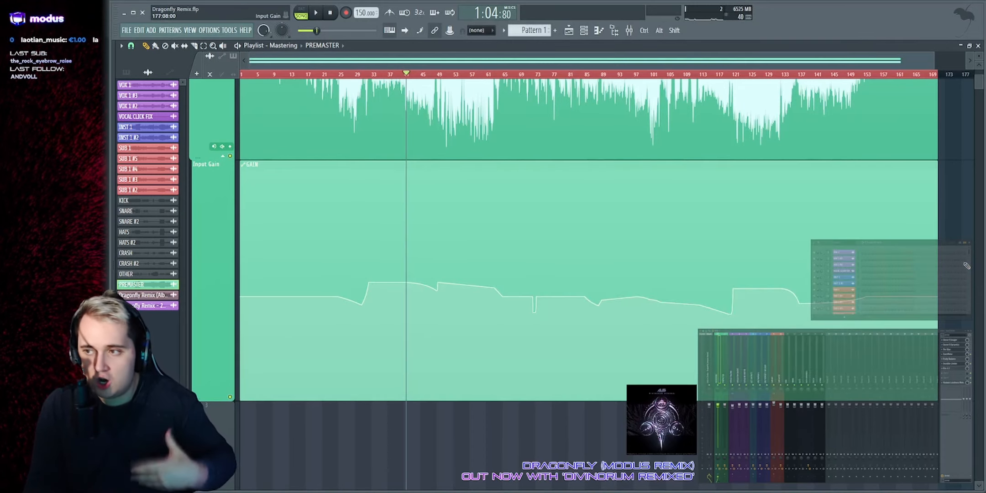
# Step: Open FabFilter Pro-L 2 and compare it against the Invisible Limiter
pyautogui.click(953, 368)
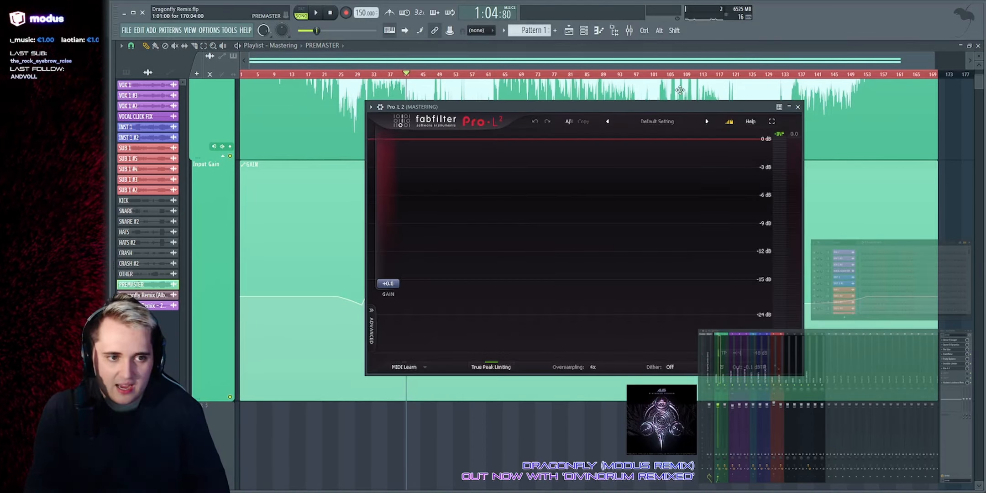
pyautogui.moveTo(543, 108); pyautogui.dragTo(512, 91)
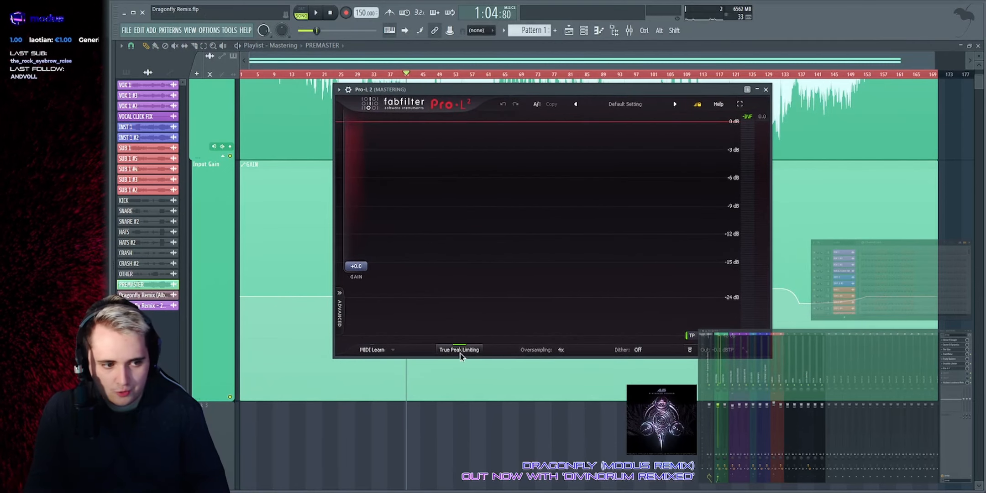
pyautogui.click(957, 365)
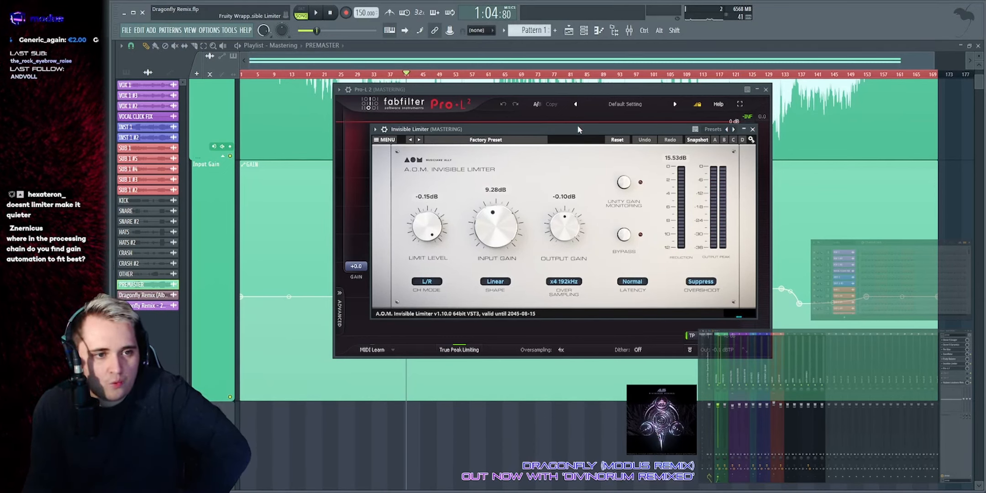
pyautogui.click(753, 130)
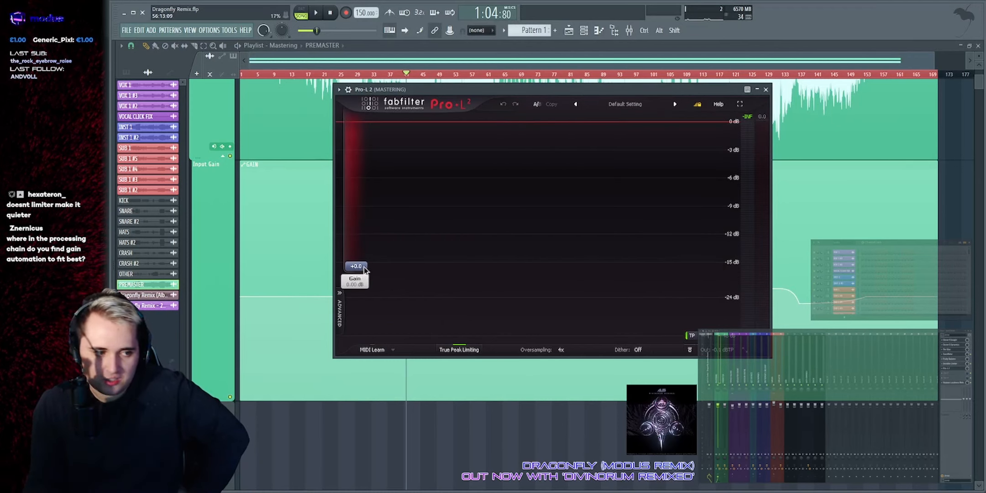
# Step: Inspect Pro-L 2's +0.0 gain and -0.10 dBTP output level, then close it
pyautogui.moveTo(365, 271); pyautogui.dragTo(382, 329)
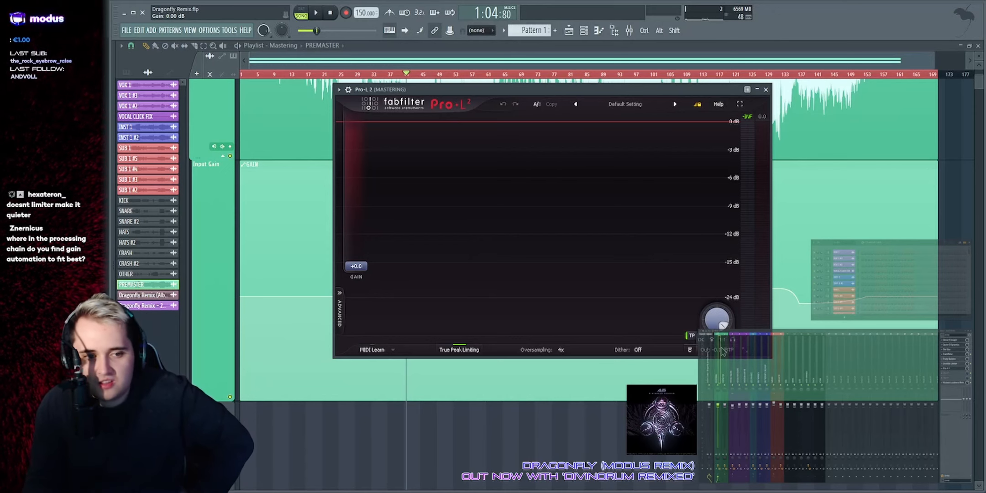
pyautogui.doubleClick(722, 352)
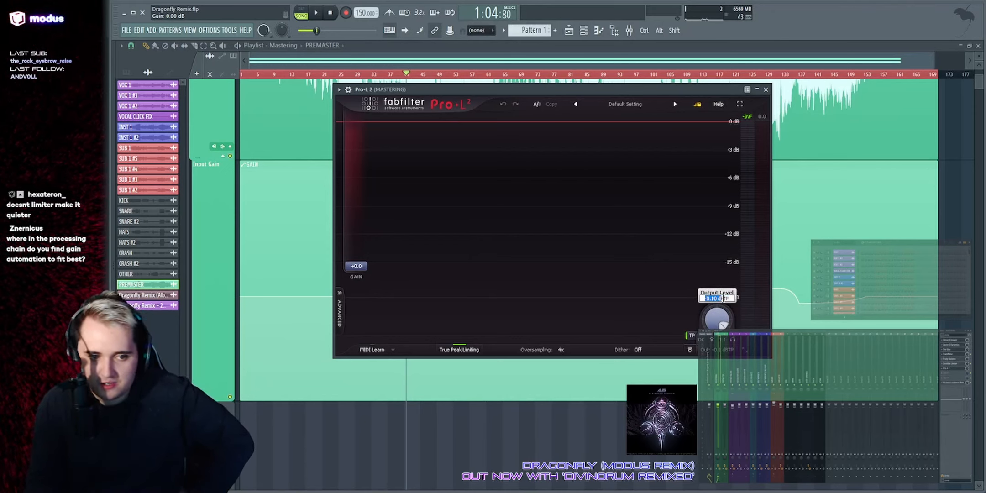
pyautogui.click(733, 299)
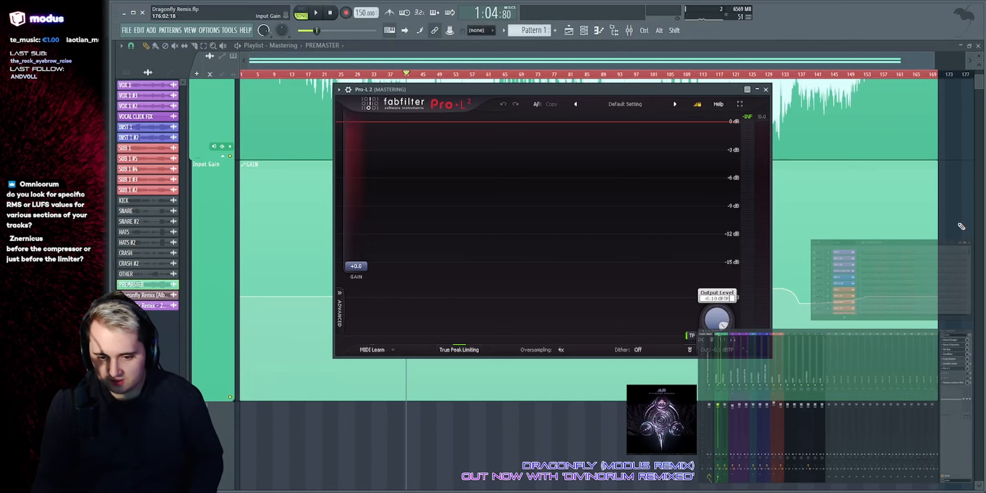
pyautogui.press('Escape')
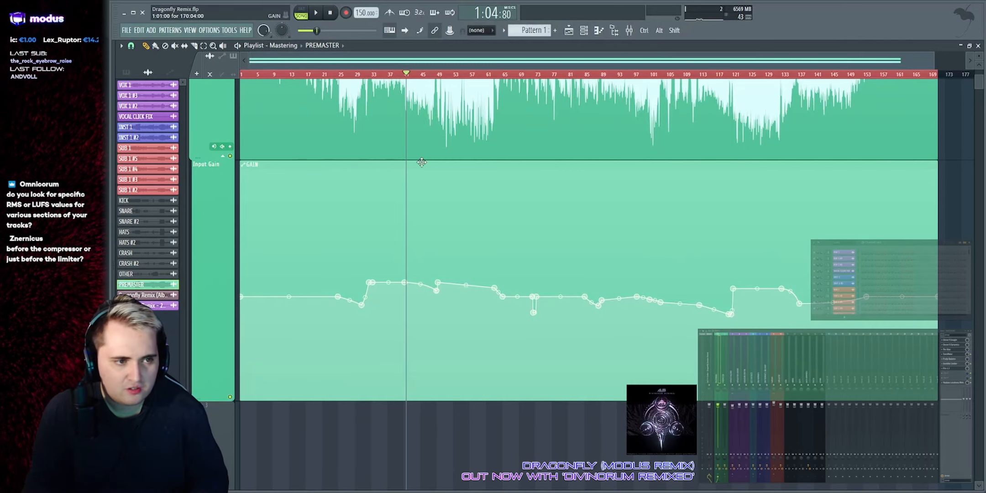
# Step: Play from bar 49 with Youlean Loudness Meter 2 centred, reading -5.5 LUFS integrated, 0.6 dB true peak
pyautogui.scroll(3, 467, 116)
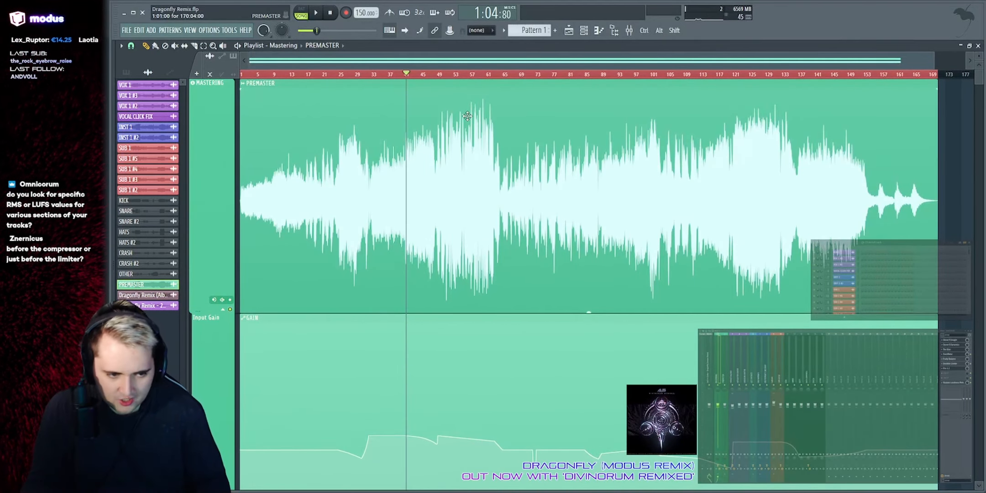
pyautogui.click(449, 79)
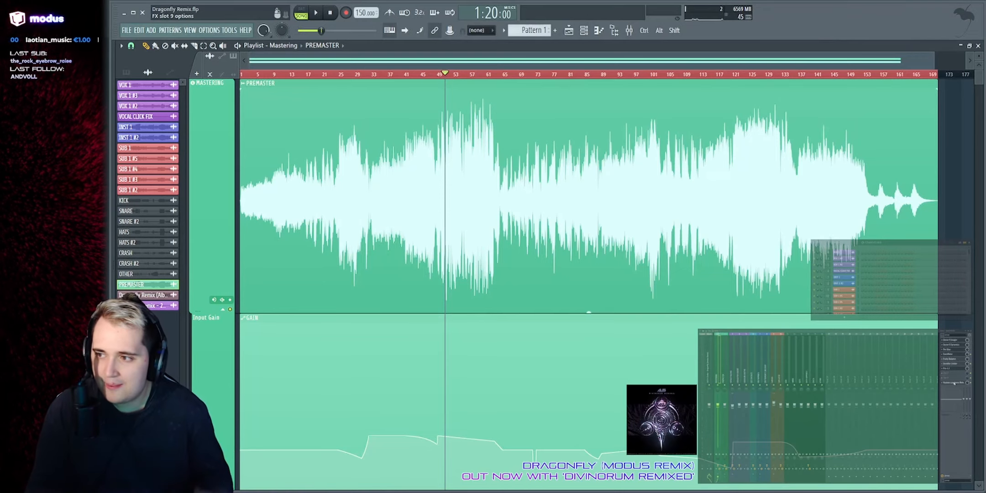
pyautogui.click(953, 382)
pyautogui.press('space')
pyautogui.moveTo(792, 104); pyautogui.dragTo(444, 106)
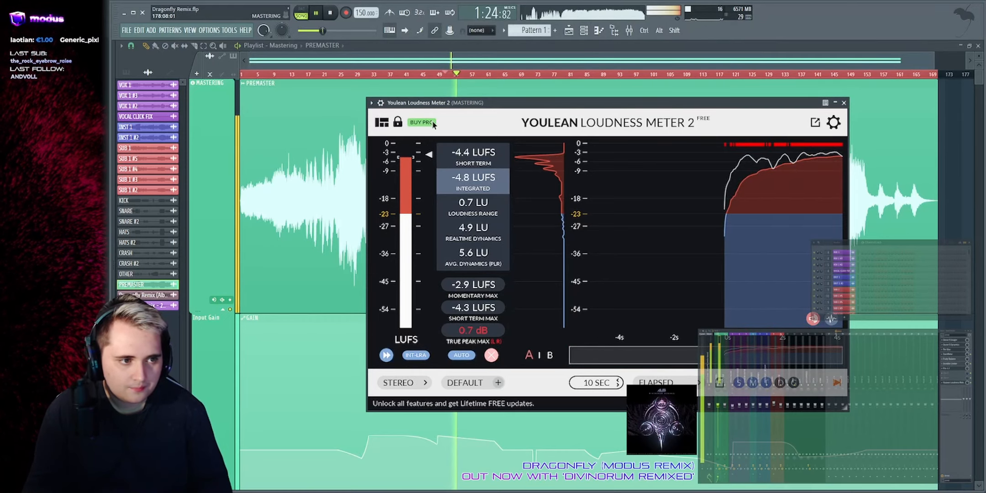
# Step: Reset the windows, reopen Youlean and measure loudness again from bar 49
pyautogui.press('space')
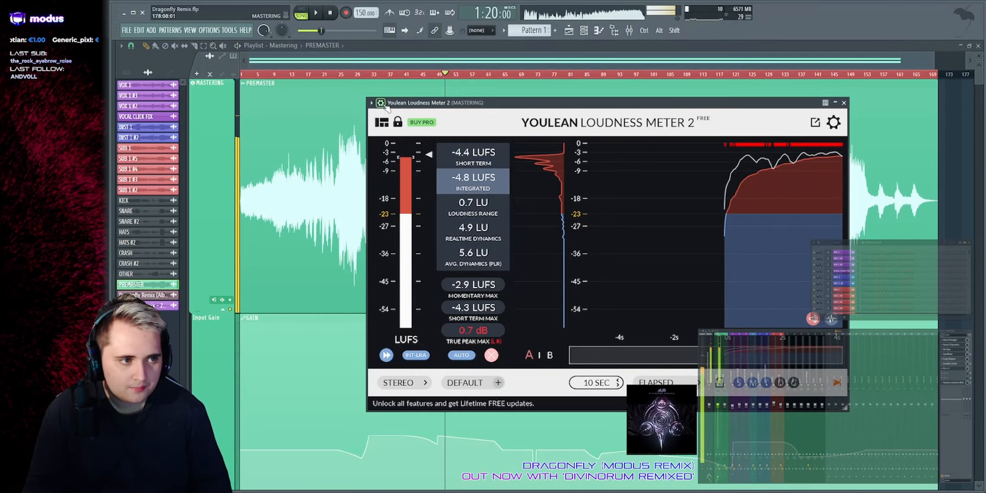
pyautogui.press('F12')
pyautogui.press('F5')
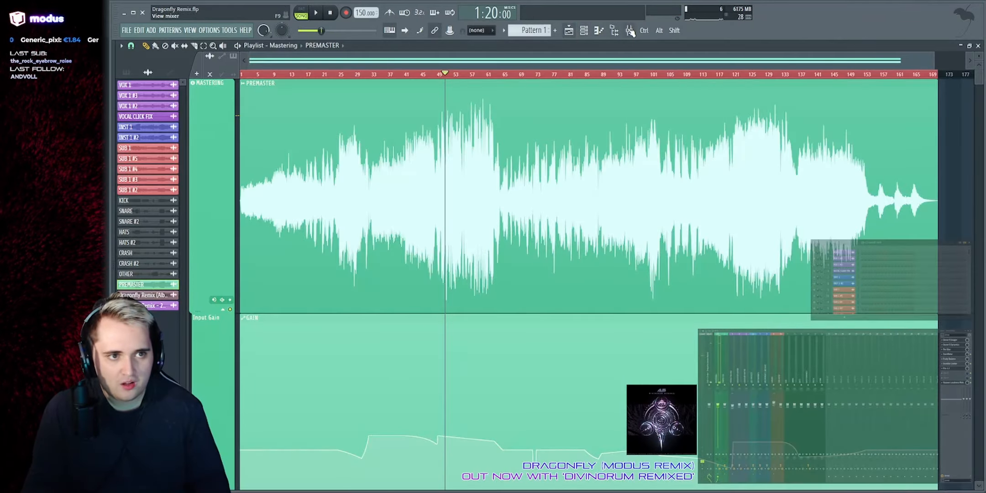
pyautogui.press('F9')
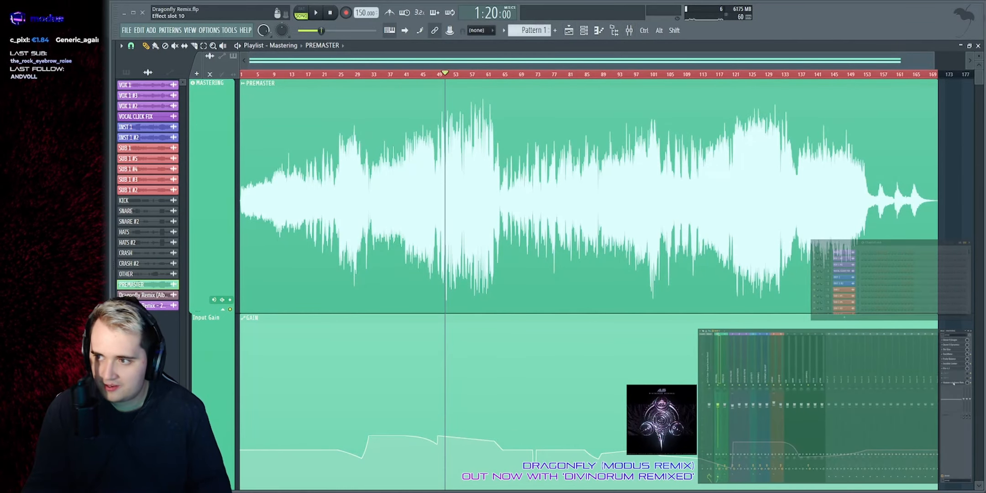
pyautogui.click(953, 382)
pyautogui.press('space')
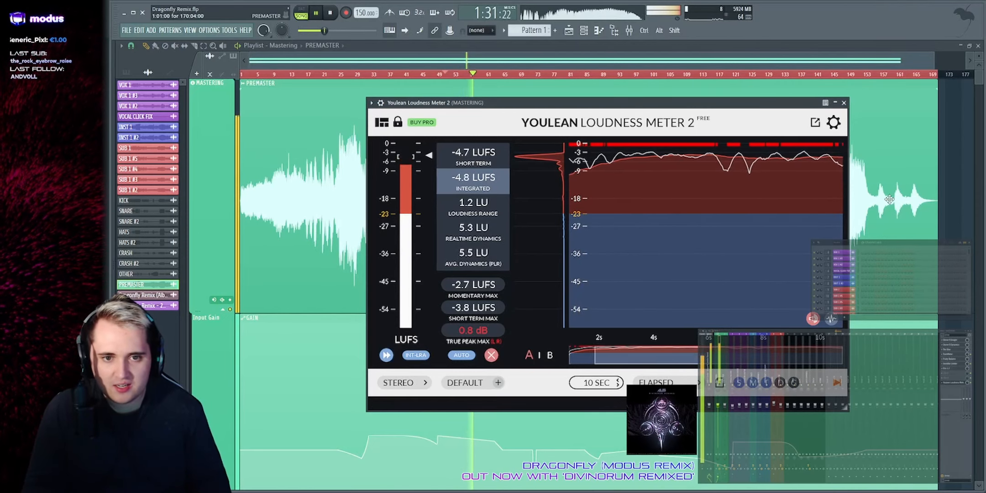
pyautogui.rightClick(966, 195)
pyautogui.press('space')
# Step: Play from bar 121 and read the Youlean meter for that section before closing it
pyautogui.scroll(5, 571, 67)
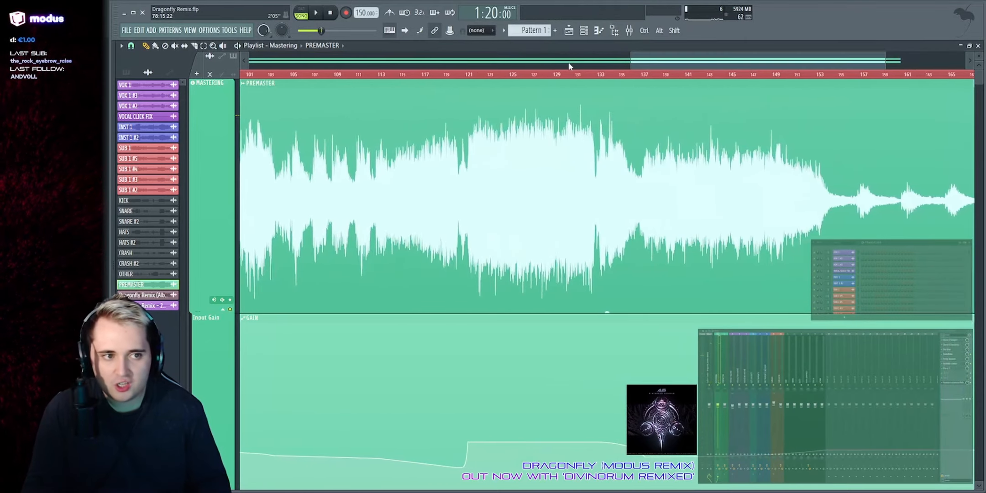
pyautogui.click(473, 76)
pyautogui.press('space')
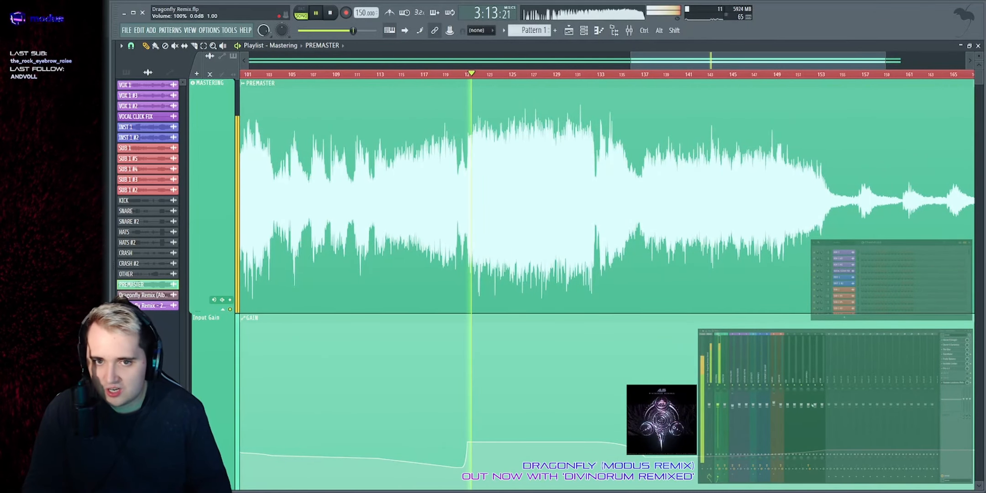
pyautogui.moveTo(985, 103); pyautogui.dragTo(621, 103)
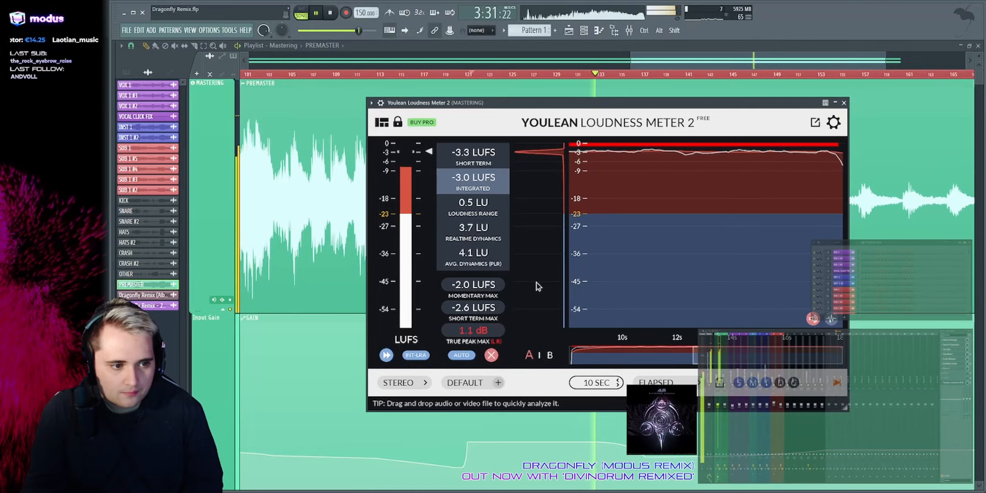
pyautogui.click(844, 103)
# Step: Stop at bar 121, zoom out to the whole song and reopen the Invisible Limiter (8.34 dB input gain)
pyautogui.scroll(-4, 697, 196)
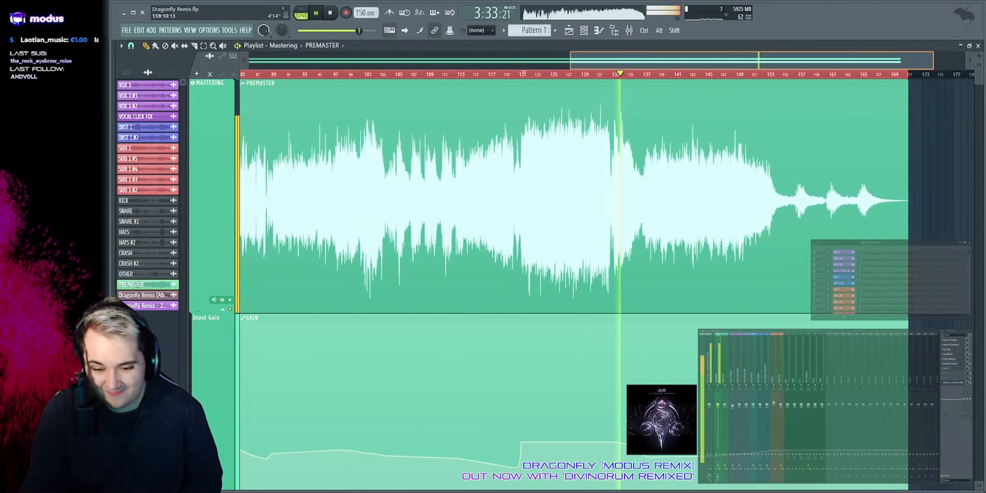
pyautogui.scroll(-2, 795, 192)
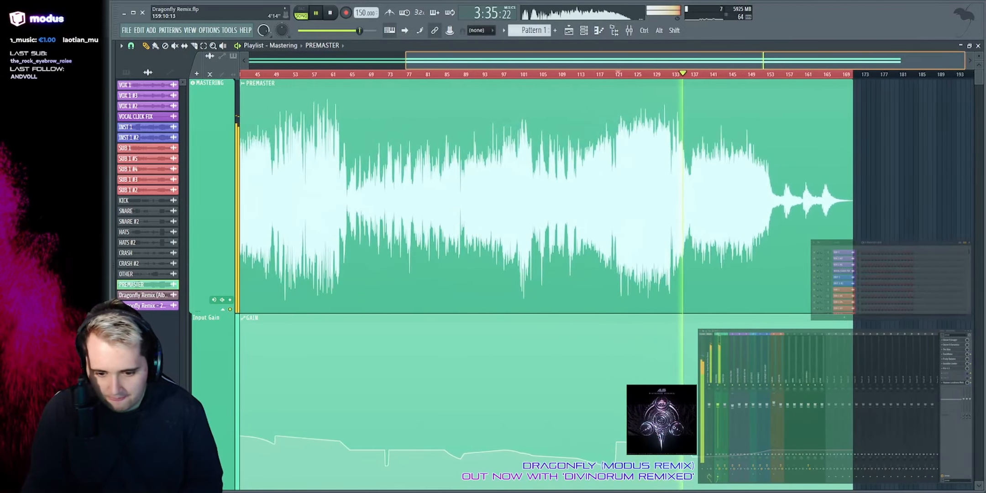
pyautogui.press('space')
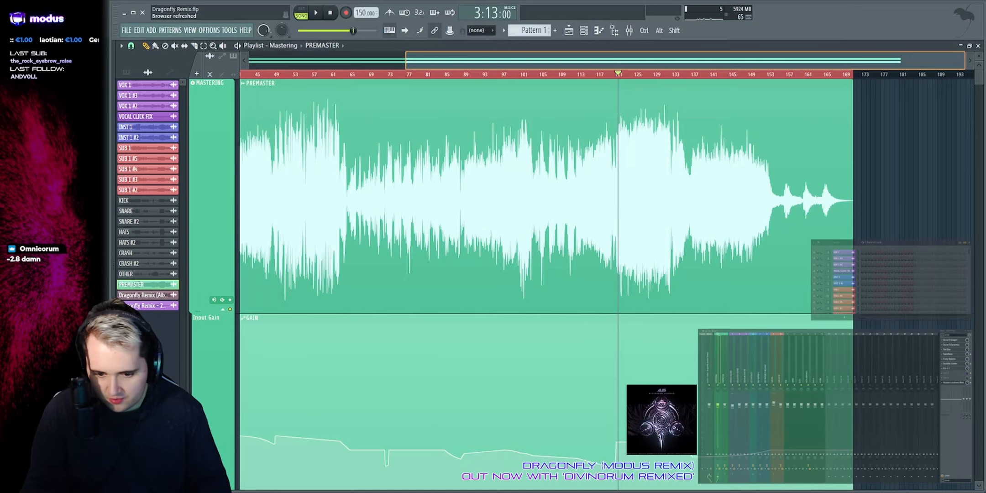
pyautogui.moveTo(406, 60); pyautogui.dragTo(249, 60)
pyautogui.moveTo(965, 60); pyautogui.dragTo(906, 61)
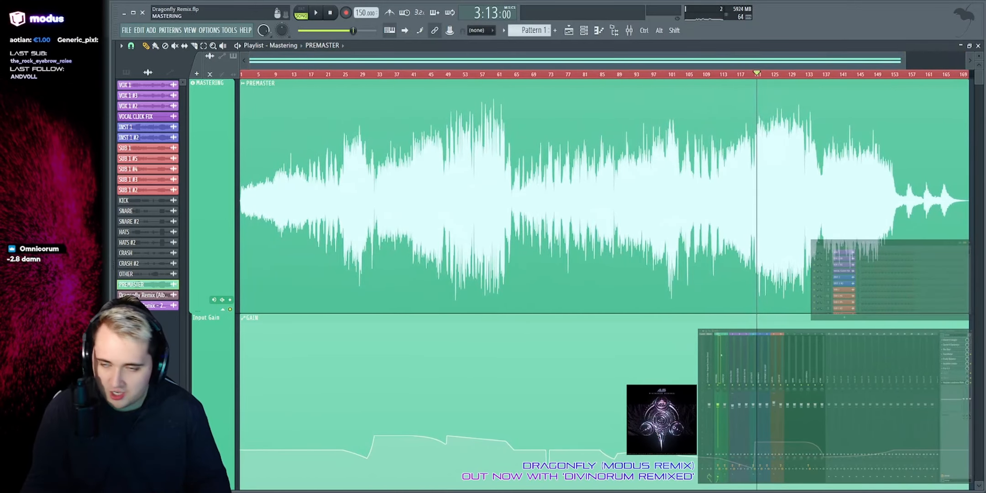
pyautogui.click(960, 364)
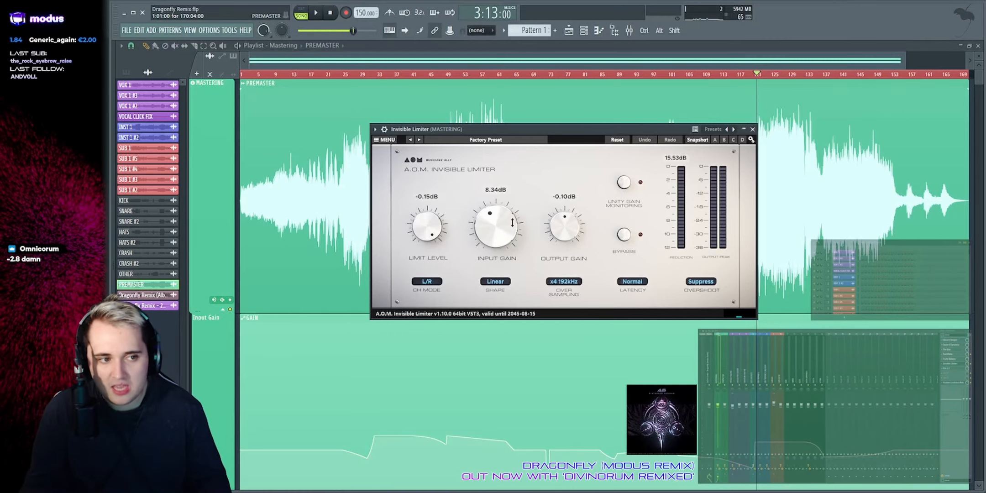
# Step: Turn the limiter input gain down to about 6.5 dB and set the playhead back to bar 118
pyautogui.moveTo(503, 220); pyautogui.dragTo(495, 237)
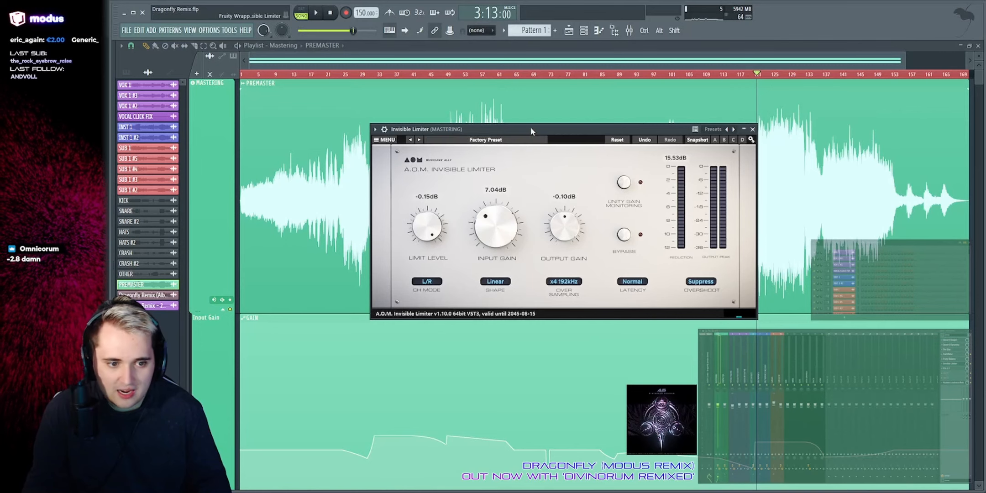
pyautogui.moveTo(531, 128); pyautogui.dragTo(476, 96)
pyautogui.scroll(-3, 811, 248)
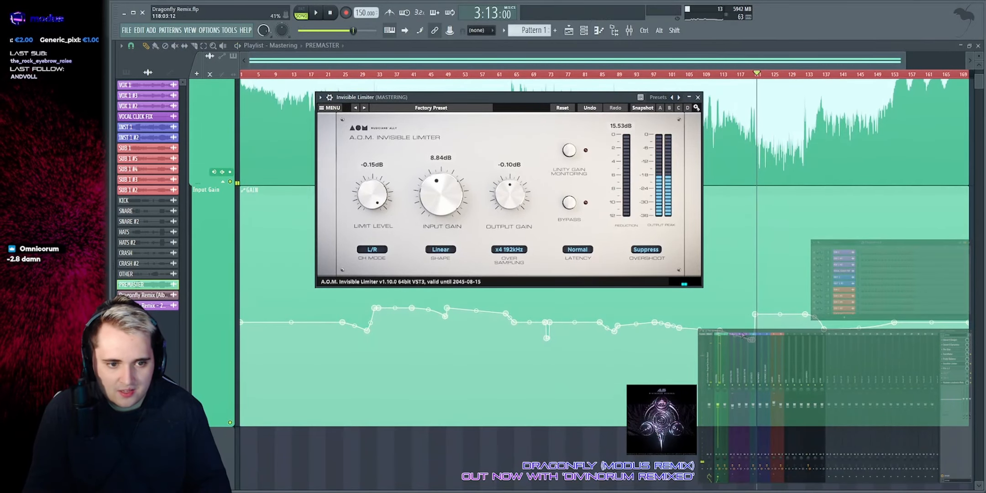
pyautogui.moveTo(756, 77); pyautogui.dragTo(753, 79)
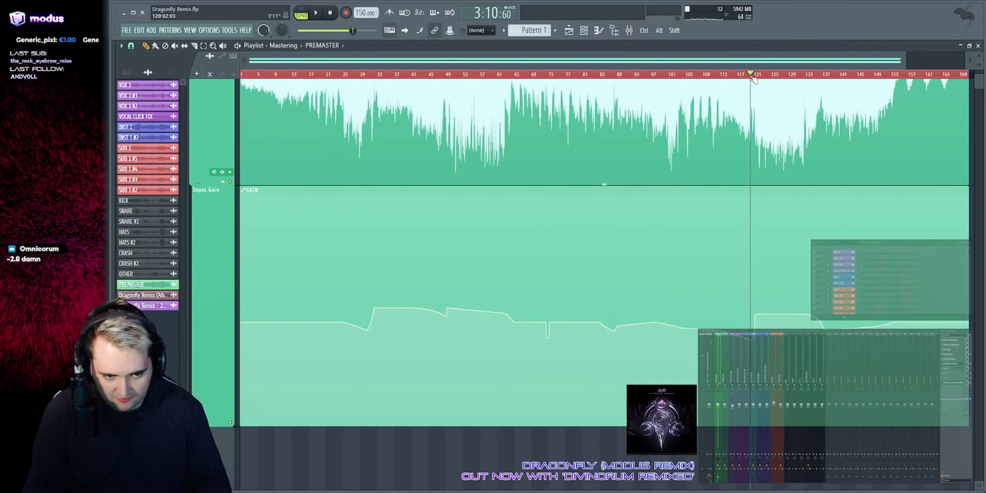
pyautogui.click(953, 365)
pyautogui.moveTo(491, 98); pyautogui.dragTo(492, 96)
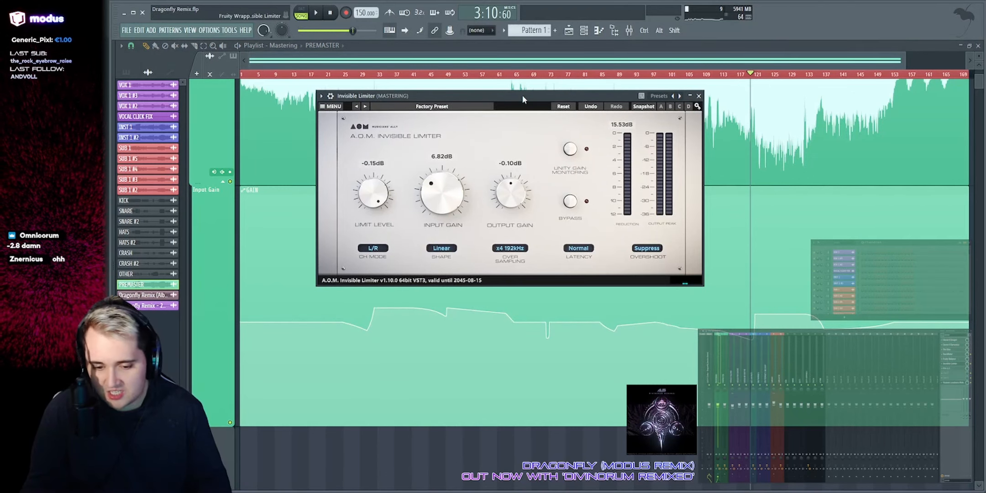
# Step: Adjust the input gain during playback until it settles at 7.68 dB, then close the limiter
pyautogui.press('space')
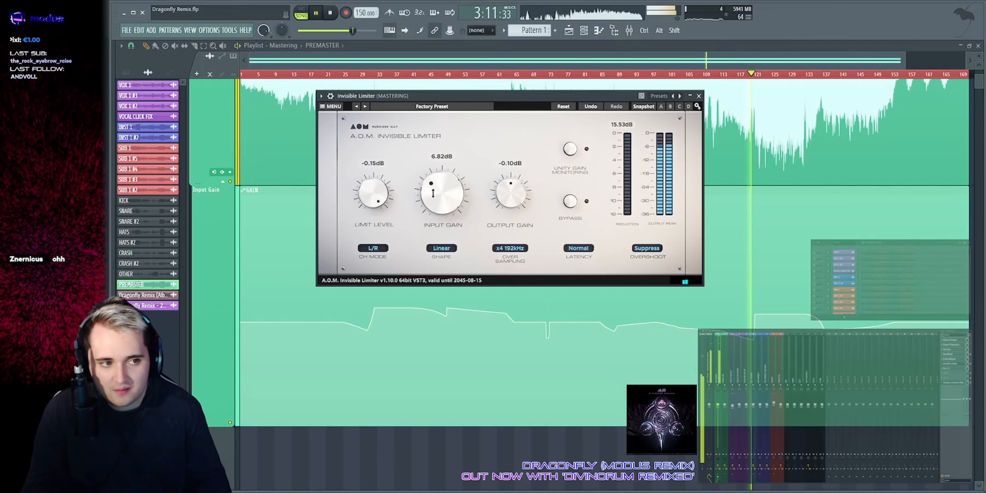
pyautogui.moveTo(433, 193); pyautogui.dragTo(415, 186)
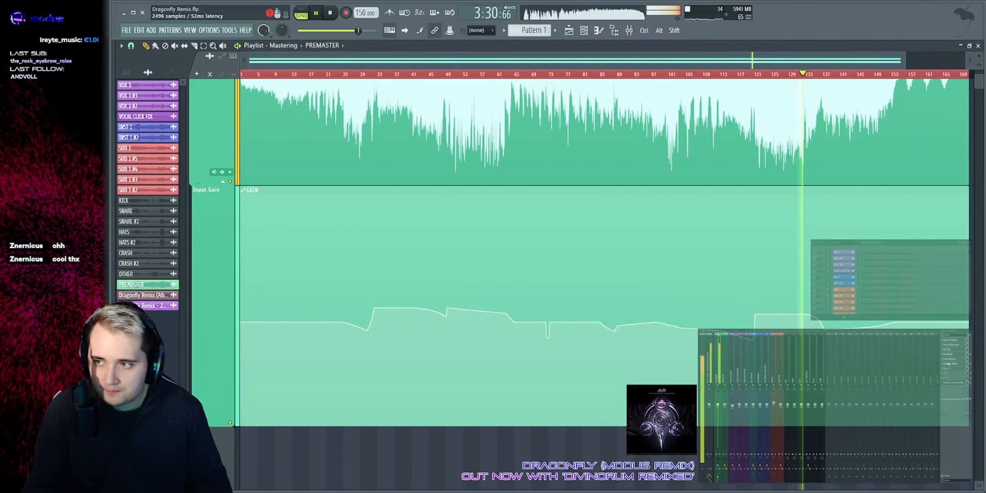
pyautogui.click(949, 364)
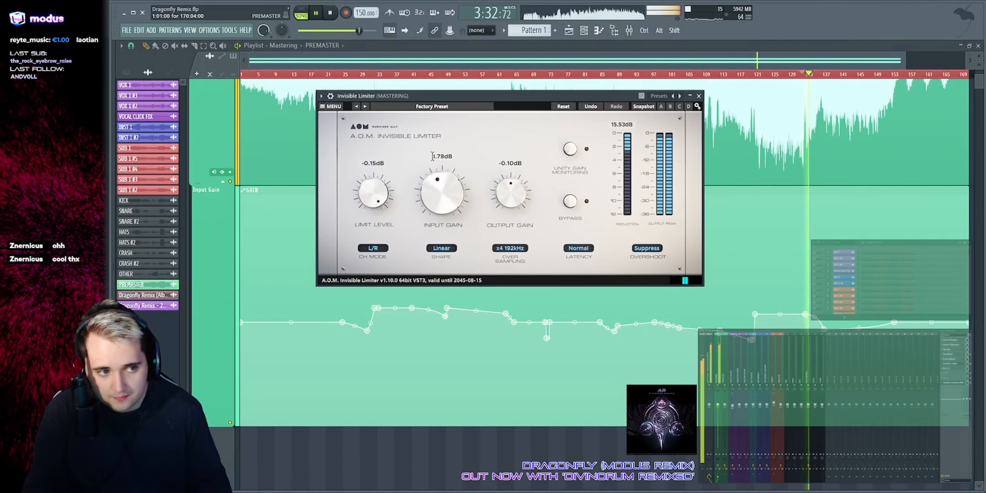
pyautogui.moveTo(424, 162); pyautogui.dragTo(409, 221)
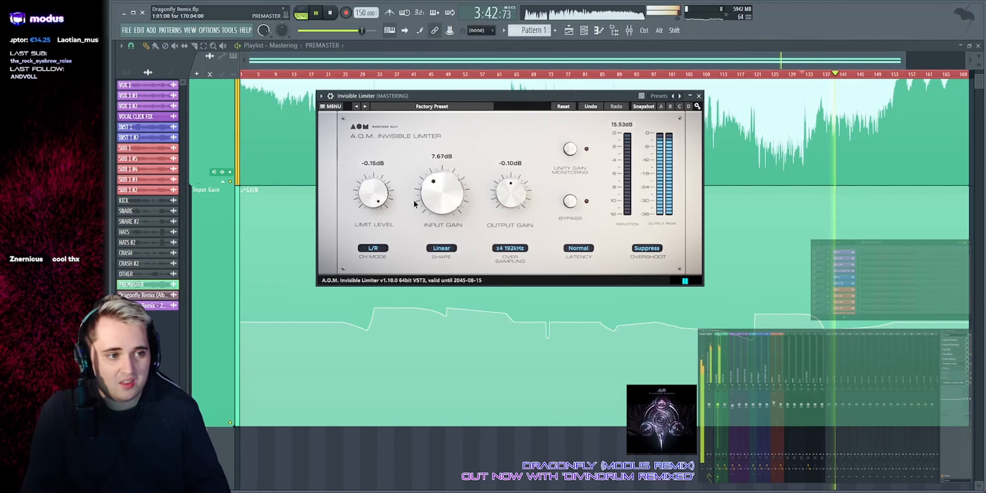
pyautogui.click(510, 61)
pyautogui.scroll(-2, 510, 60)
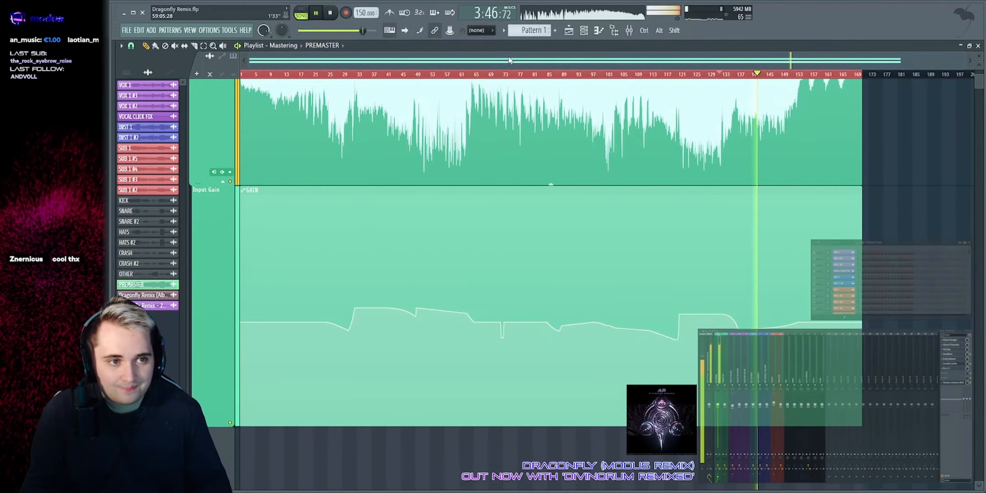
pyautogui.scroll(3, 307, 133)
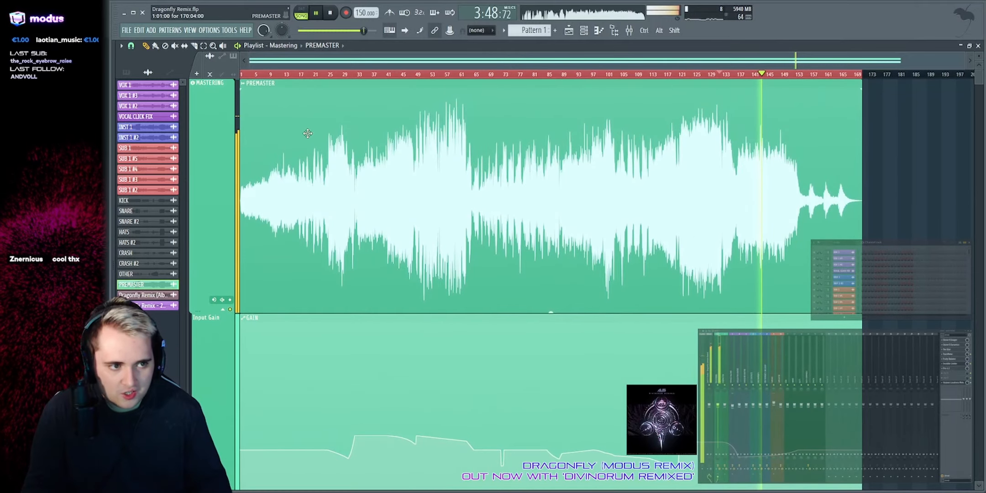
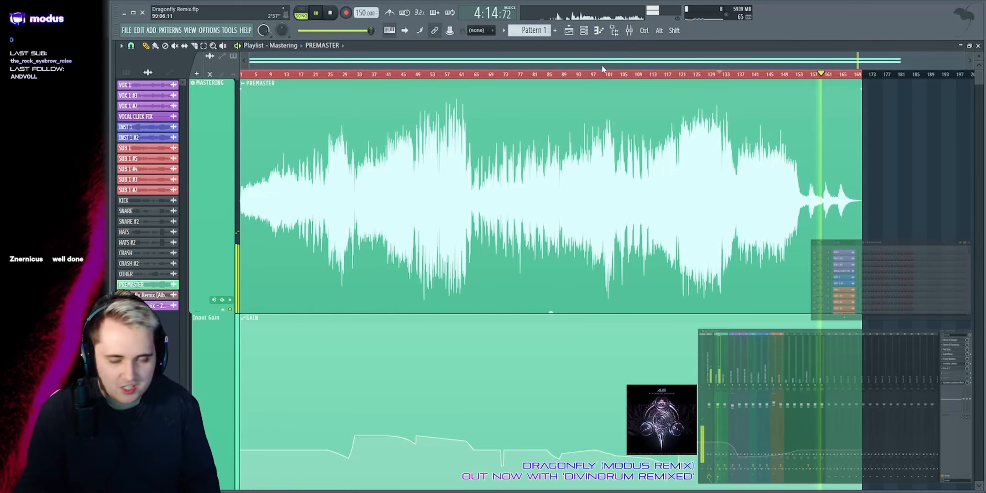
# Step: Stop the mastered song near bar 131 and move from the Mastering to the Mixing arrangement
pyautogui.press('space')
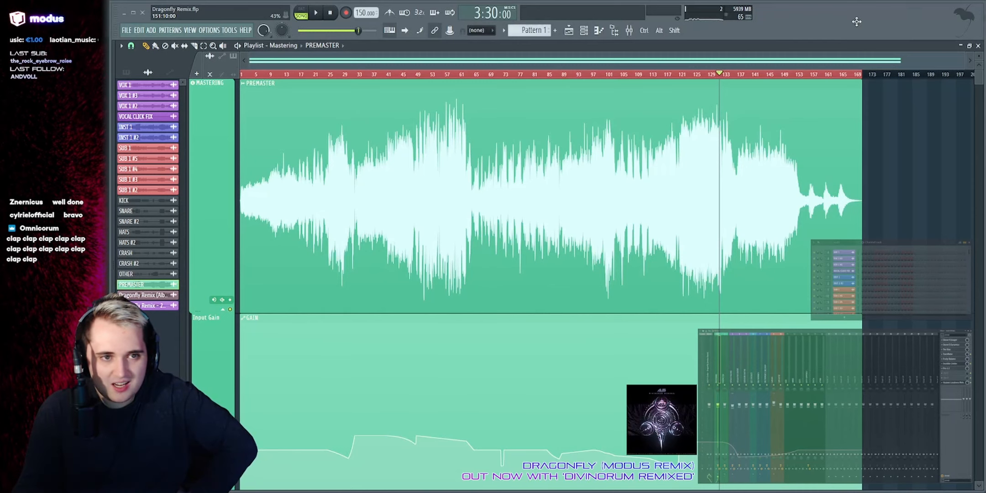
pyautogui.scroll(2, 596, 59)
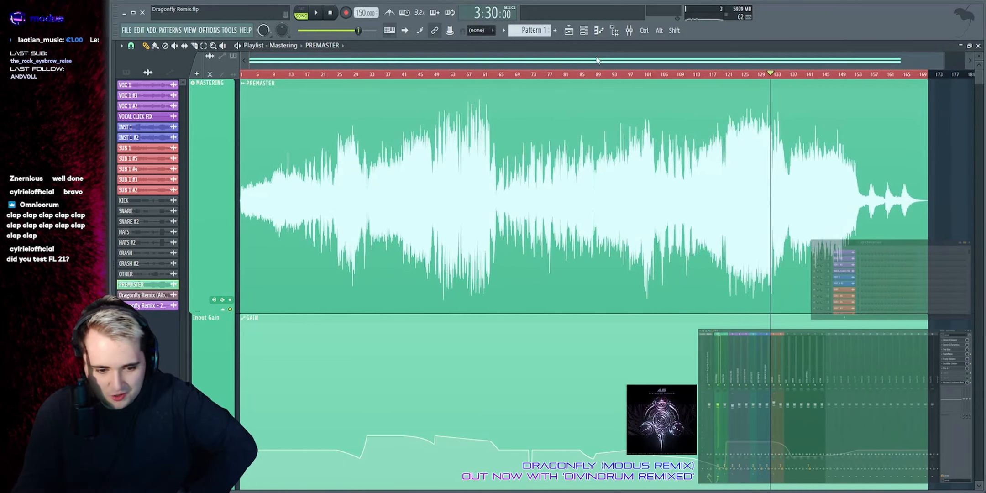
pyautogui.click(276, 65)
# Step: Zoom in on the VOX 1 clips at bars 71–90, add a fade-in, then remove it
pyautogui.moveTo(366, 60); pyautogui.dragTo(293, 73)
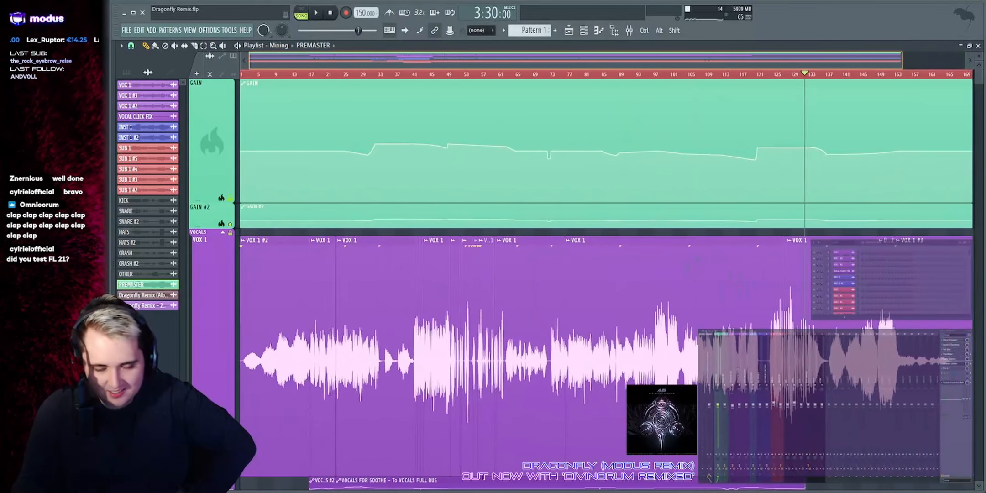
pyautogui.moveTo(902, 60); pyautogui.dragTo(922, 60)
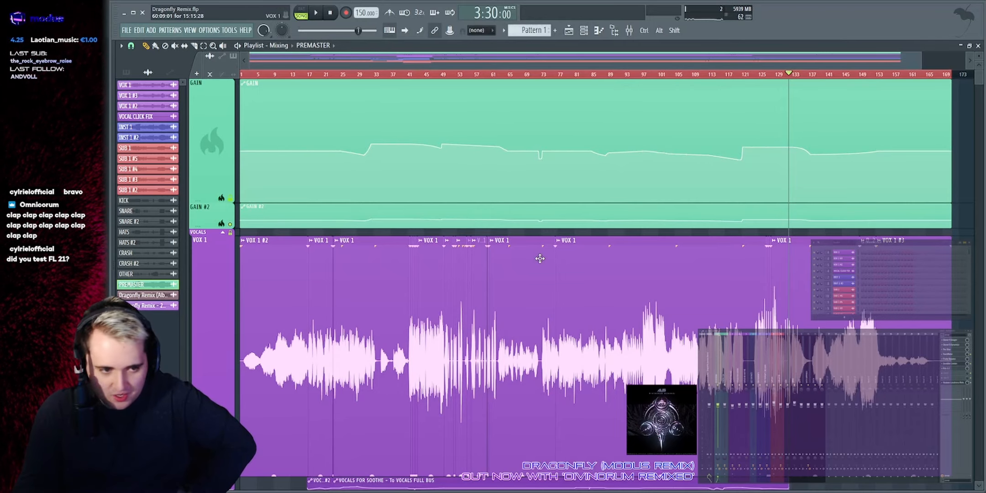
pyautogui.moveTo(539, 60); pyautogui.dragTo(539, 220)
pyautogui.moveTo(456, 247); pyautogui.dragTo(792, 246)
pyautogui.moveTo(744, 289); pyautogui.dragTo(452, 274)
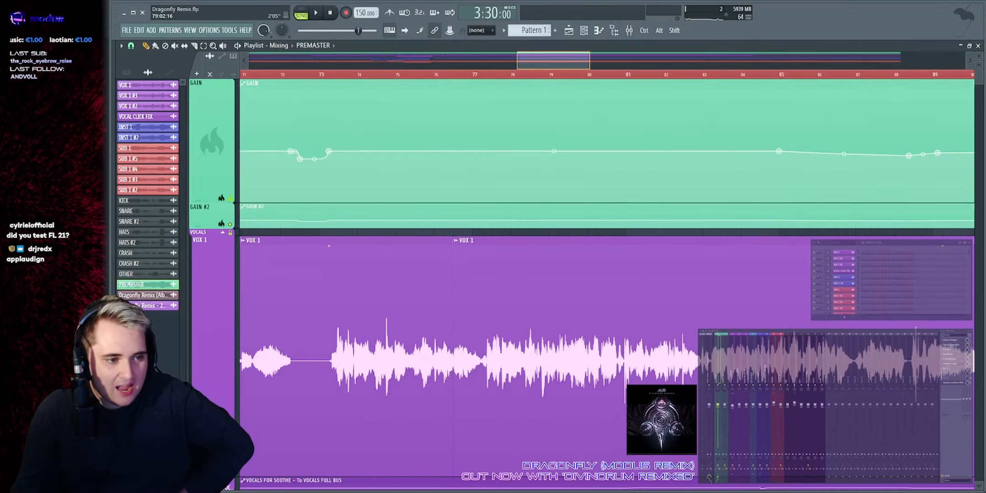
# Step: Zoom back out so bars 1–169 fit across the Playlist
pyautogui.moveTo(554, 61); pyautogui.dragTo(553, 21)
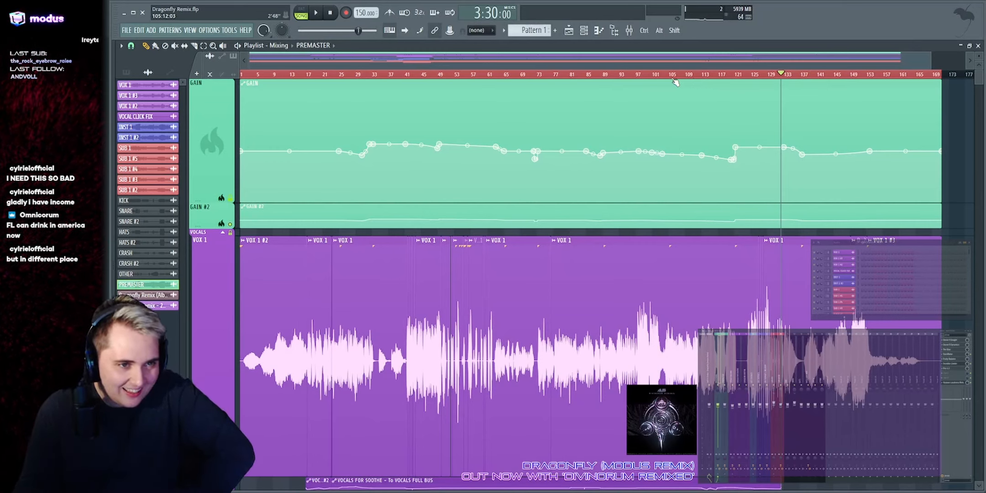
pyautogui.scroll(1, 612, 69)
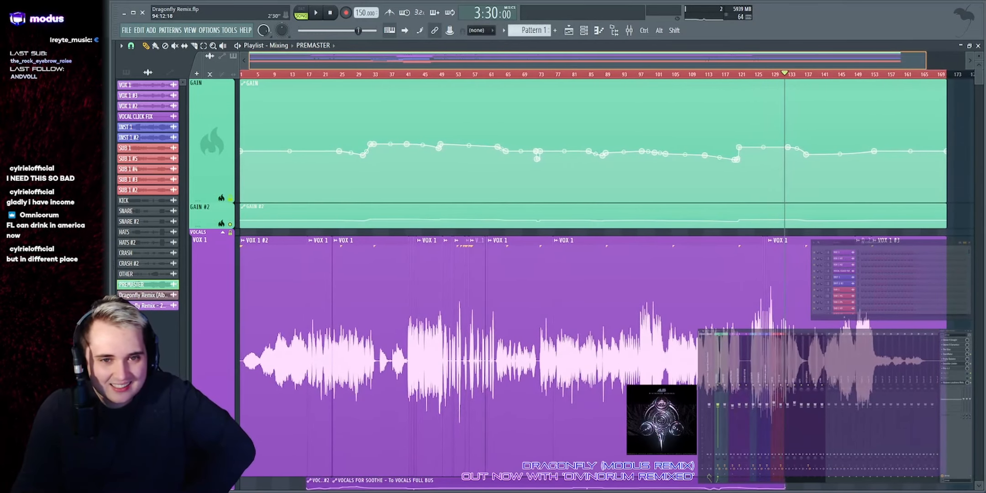
pyautogui.moveTo(901, 61); pyautogui.dragTo(900, 61)
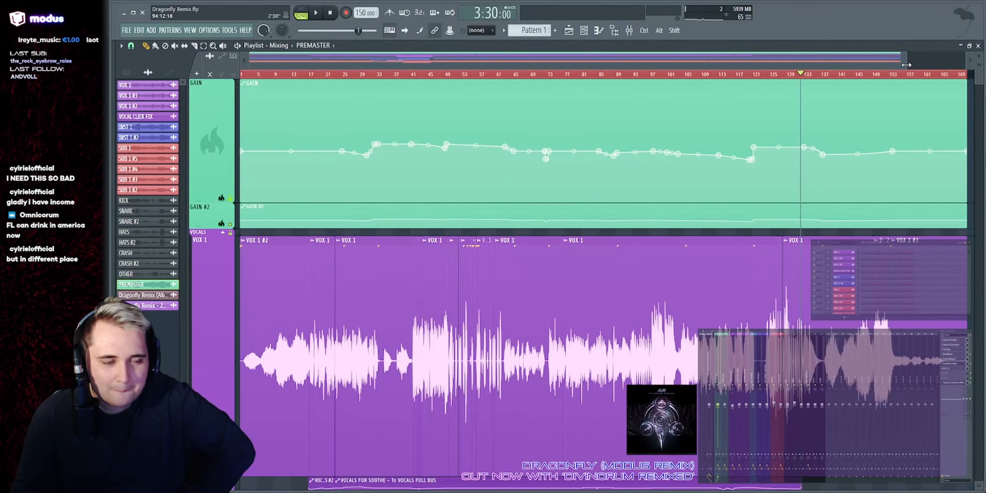